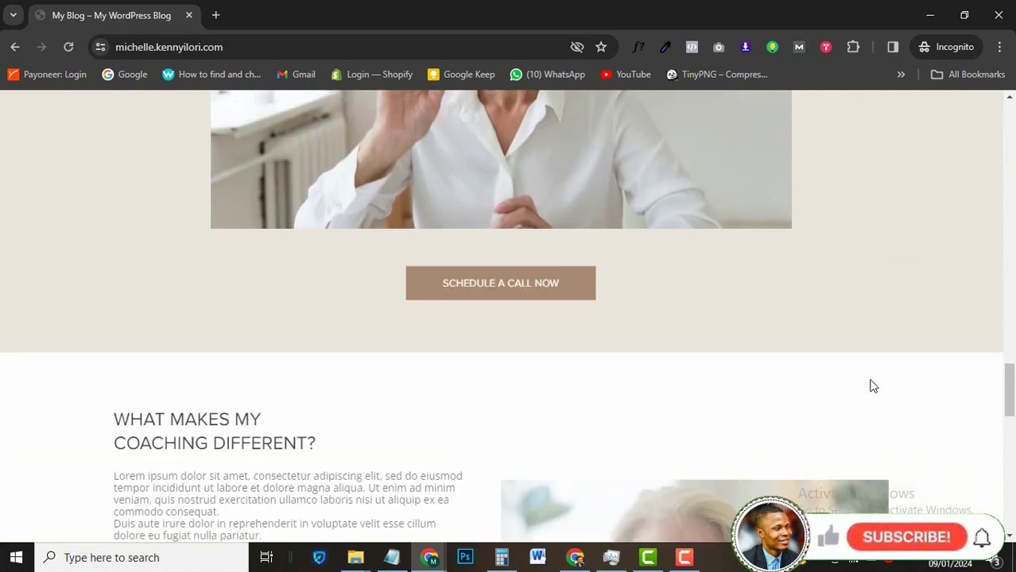
Look through the coaching website's home page down to the footer and back up, and reload the page.
scroll(872, 386, down, 5)
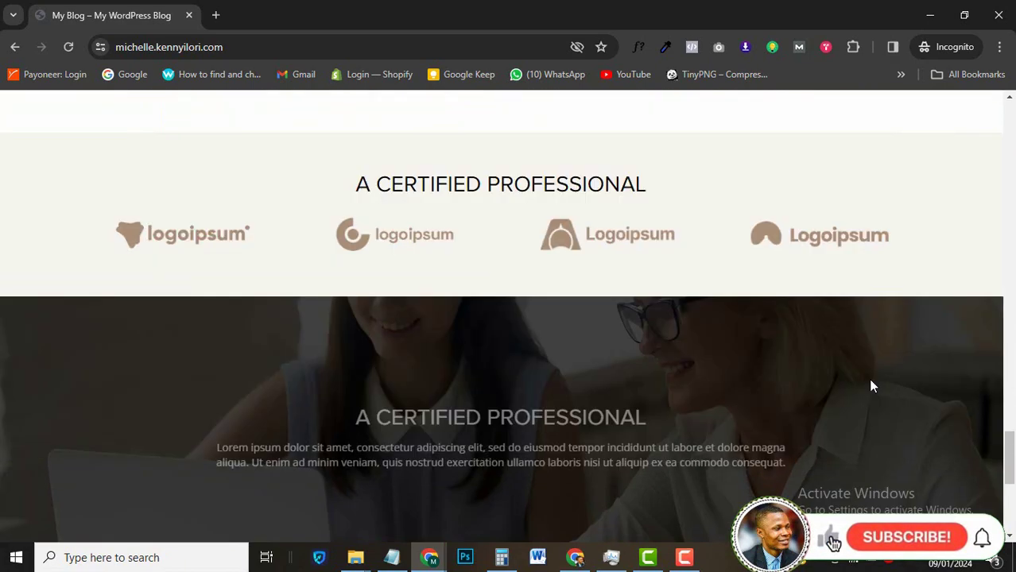
scroll(870, 382, down, 2)
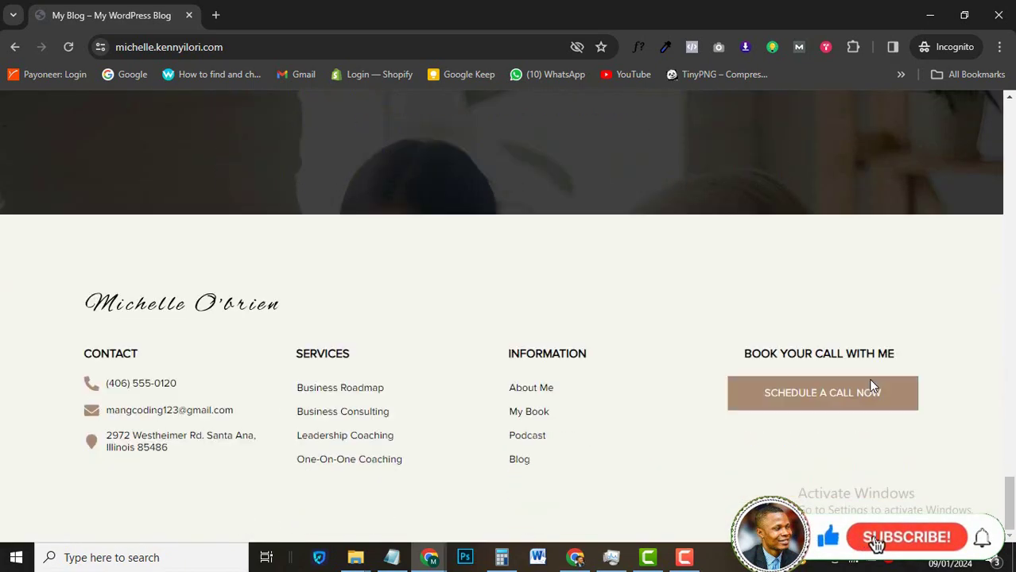
scroll(870, 382, up, 3)
scroll(880, 455, up, 10)
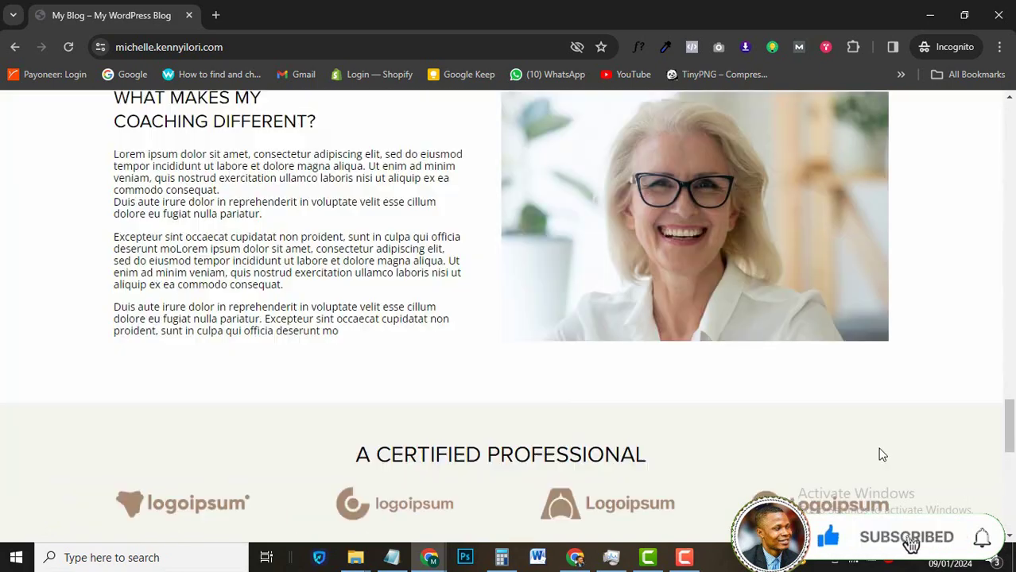
scroll(881, 453, up, 10)
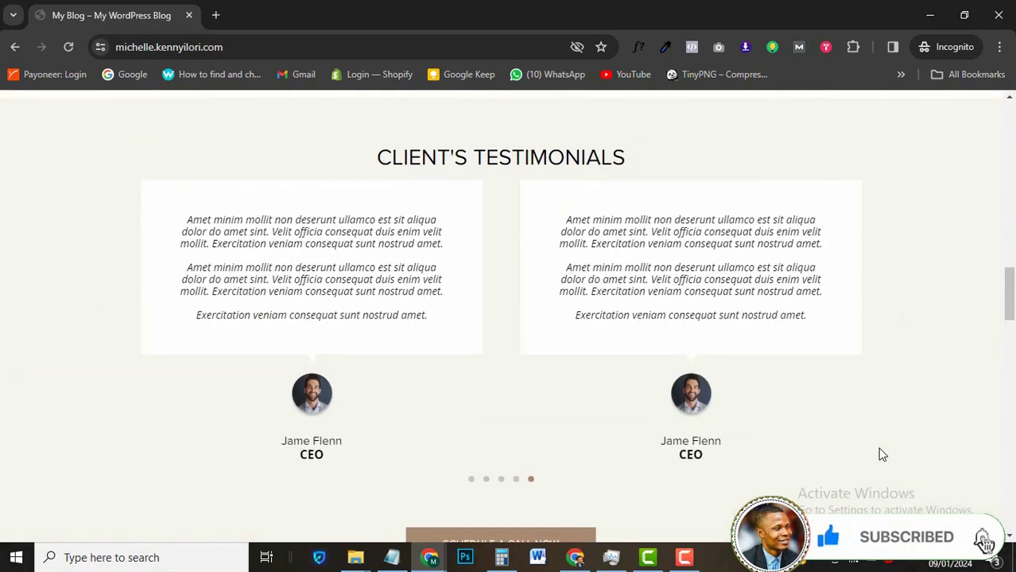
scroll(879, 454, up, 8)
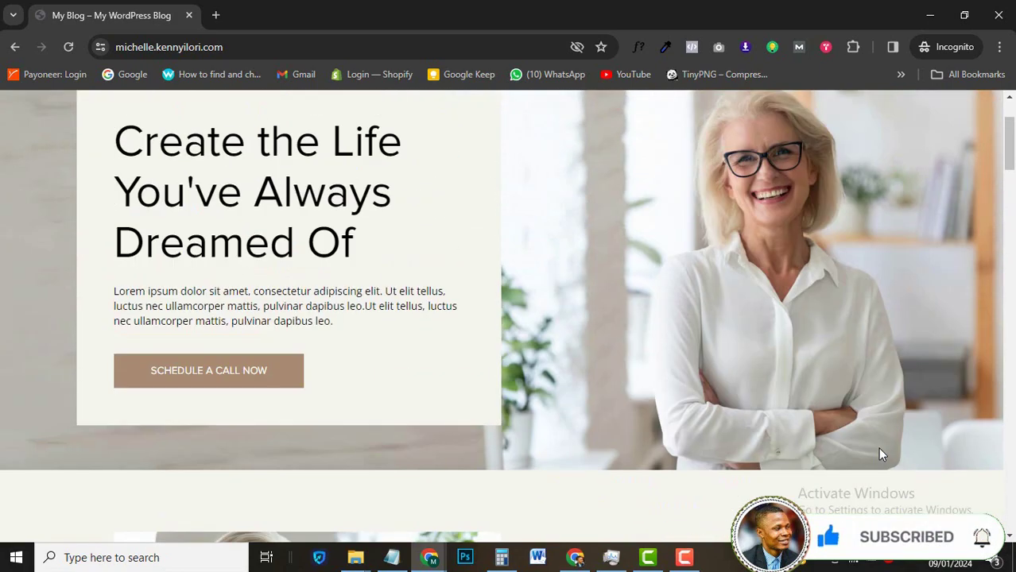
click(69, 46)
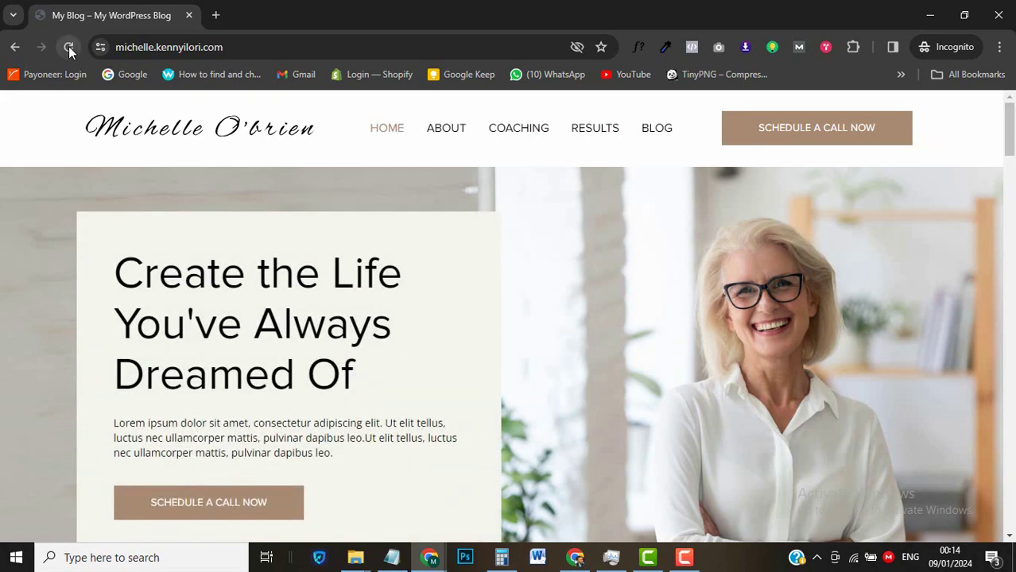
click(68, 46)
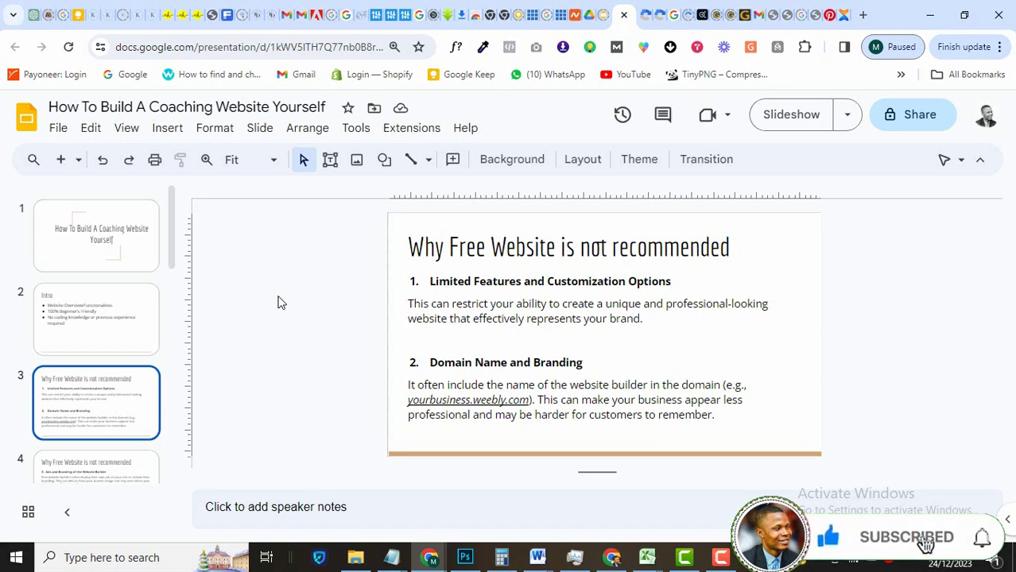
Read through the slides on why a free website is not recommended and the "4 Easy Steps" slide.
key(Down)
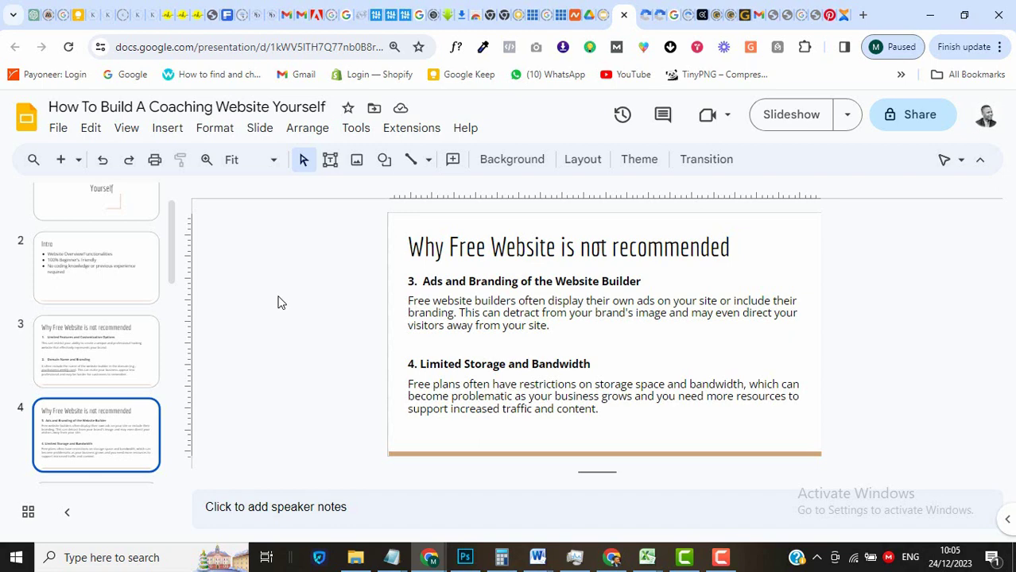
key(Down)
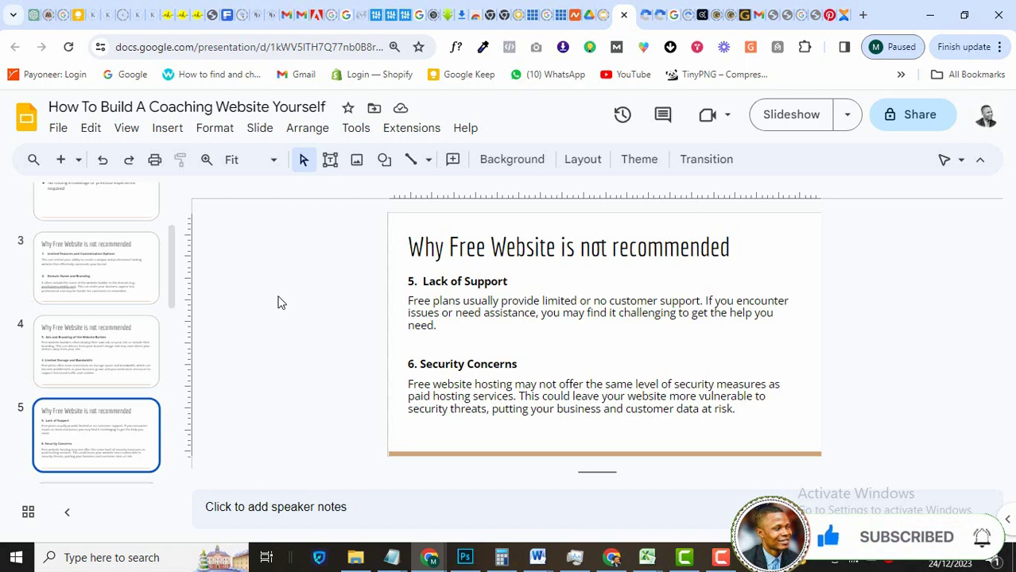
key(Down)
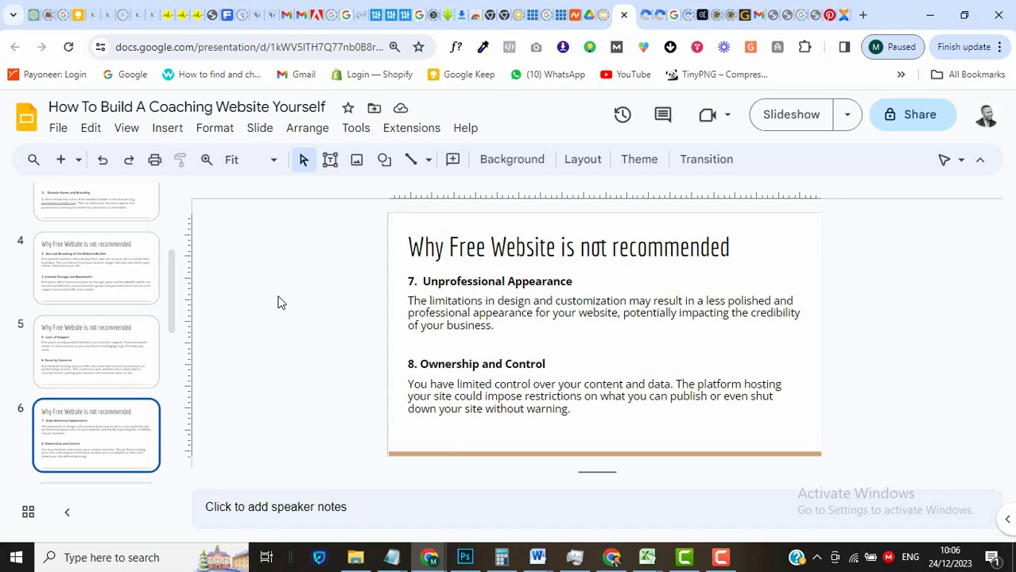
scroll(277, 303, down, 1)
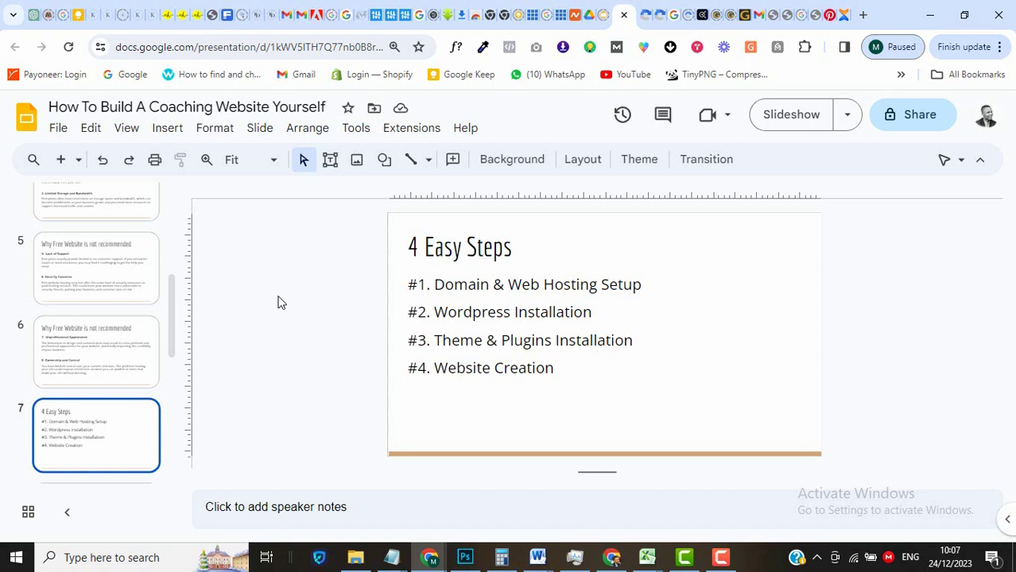
key(Down)
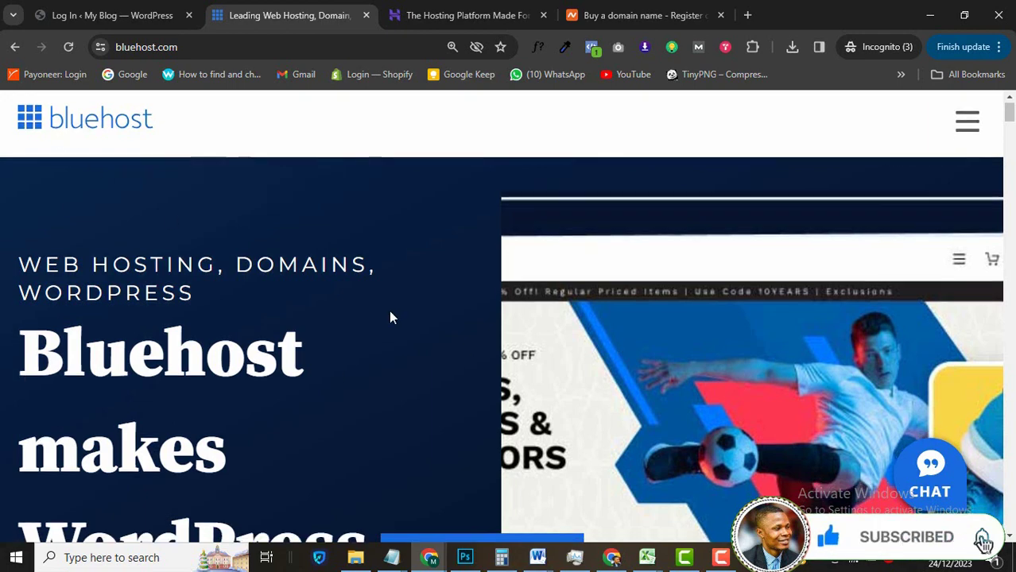
Look at the home pages of the hosting and domain providers Bluehost, Hostinger and Namecheap.
scroll(390, 317, down, 2)
scroll(390, 317, up, 2)
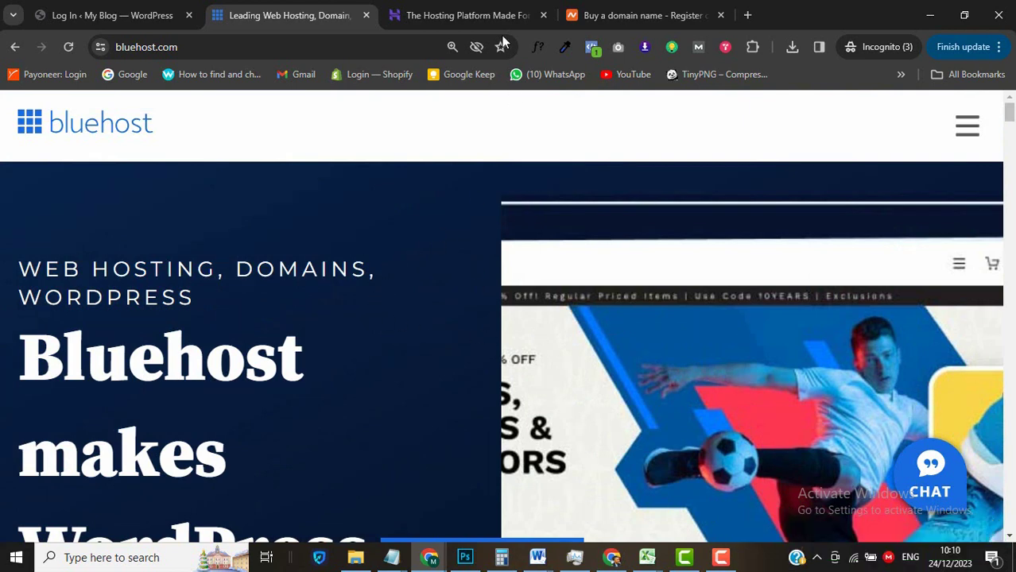
click(447, 10)
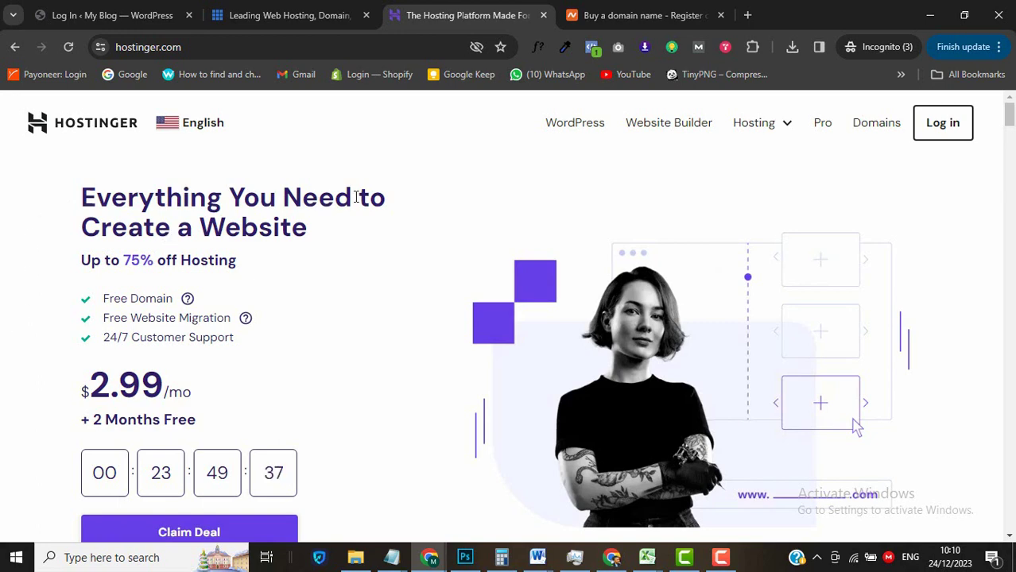
click(650, 9)
scroll(32, 318, down, 3)
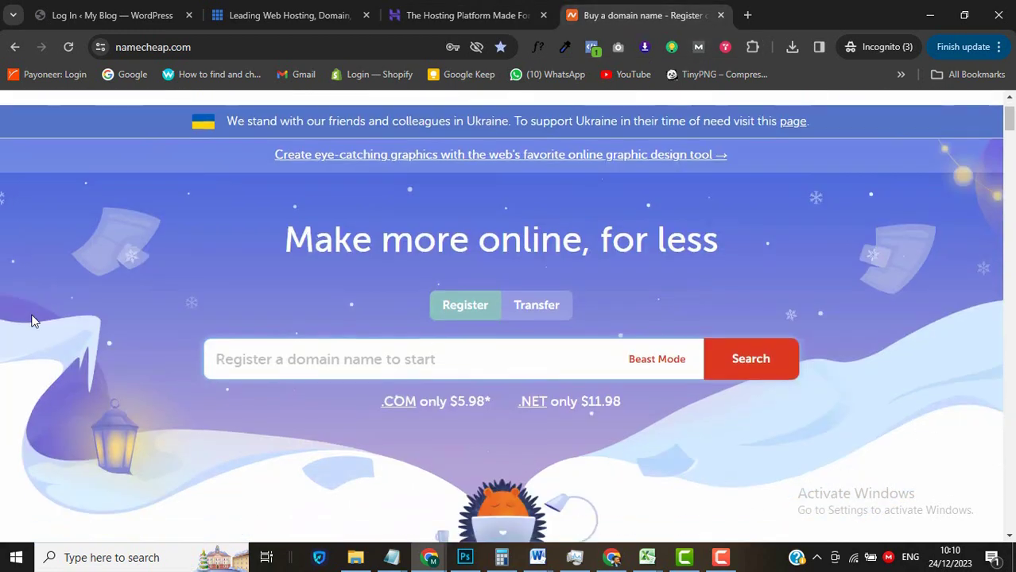
scroll(32, 318, up, 3)
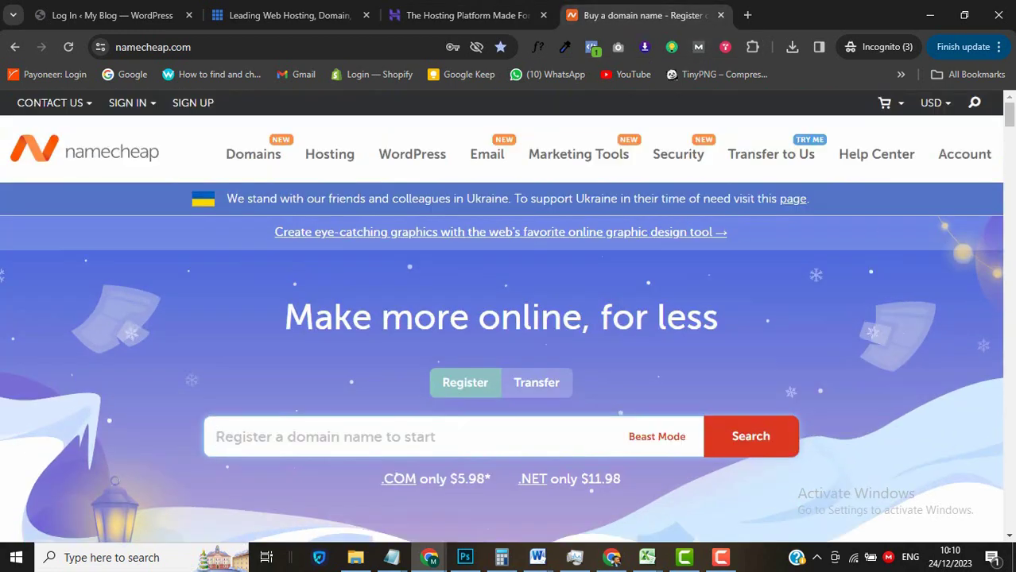
mouse_move(1012, 132)
mouse_down()
mouse_move(1009, 167)
mouse_move(1010, 128)
mouse_up()
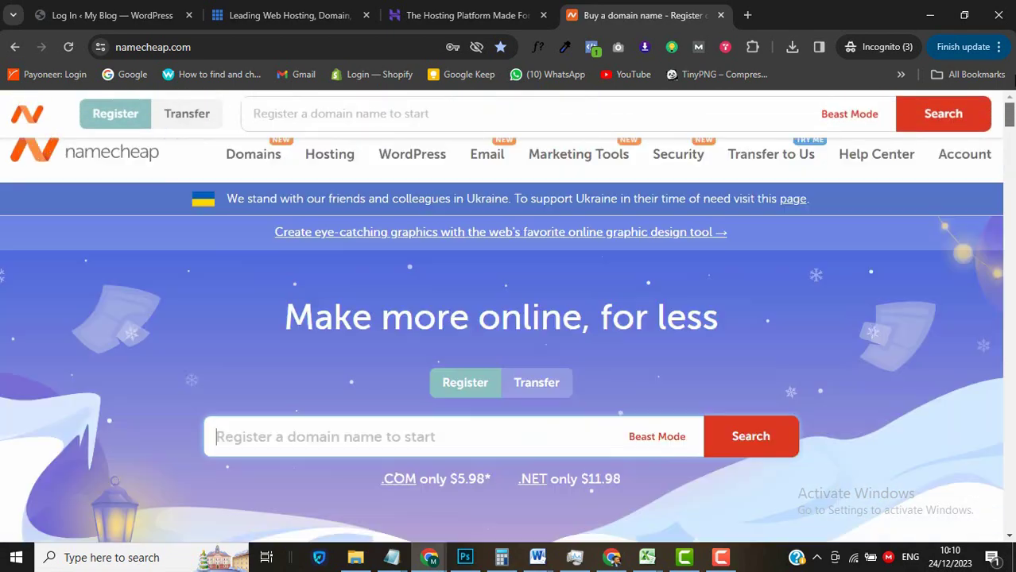
click(475, 8)
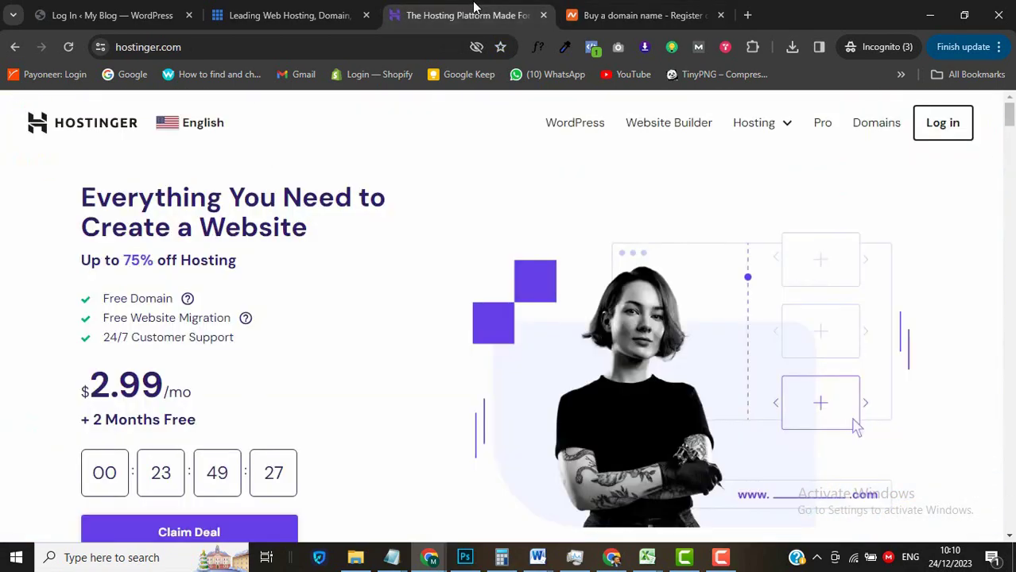
Return to the Bluehost home page and look over its opening section.
click(294, 8)
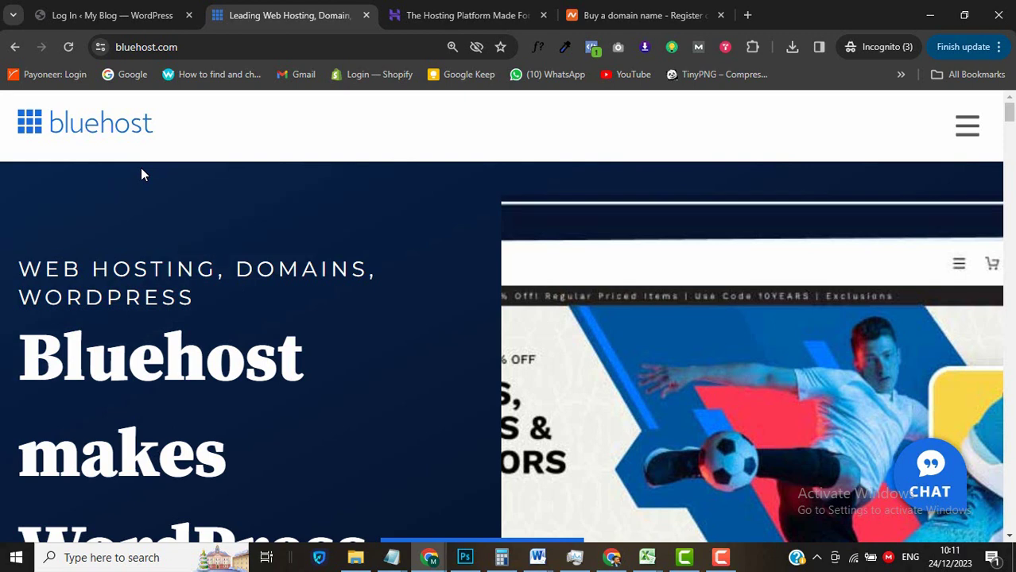
scroll(209, 314, down, 3)
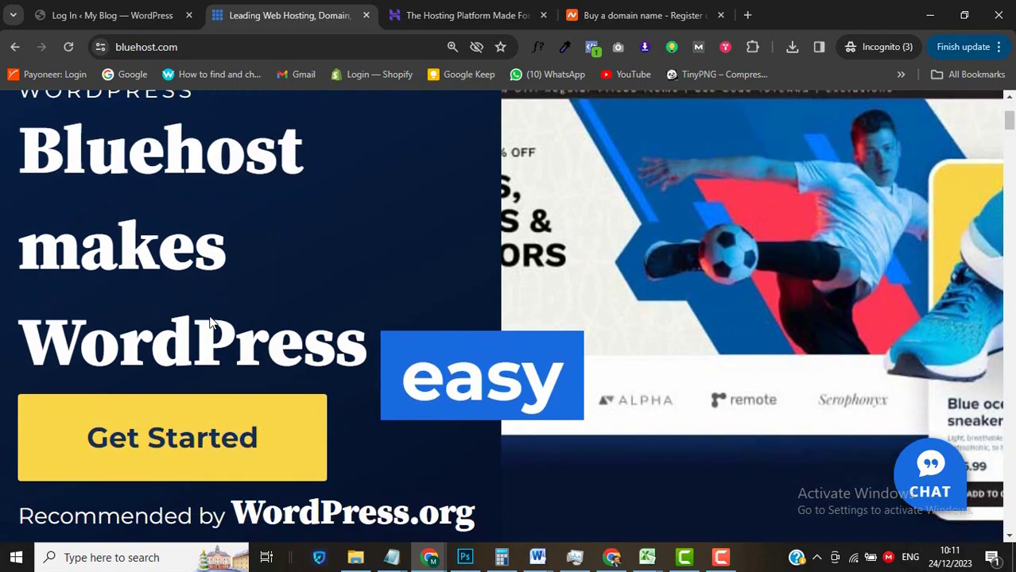
scroll(0, 299, up, 1)
scroll(0, 299, up, 1)
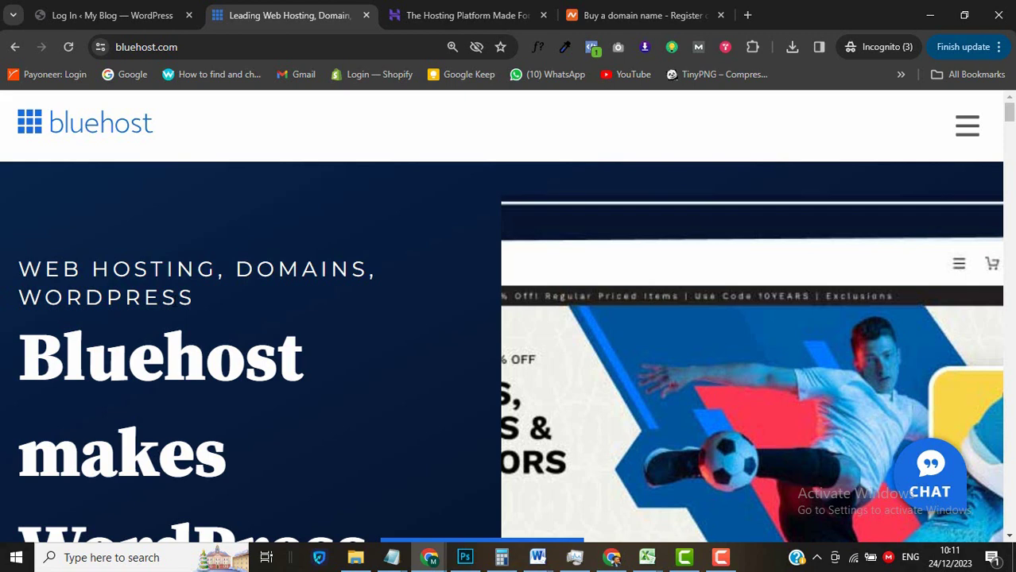
scroll(175, 301, down, 2)
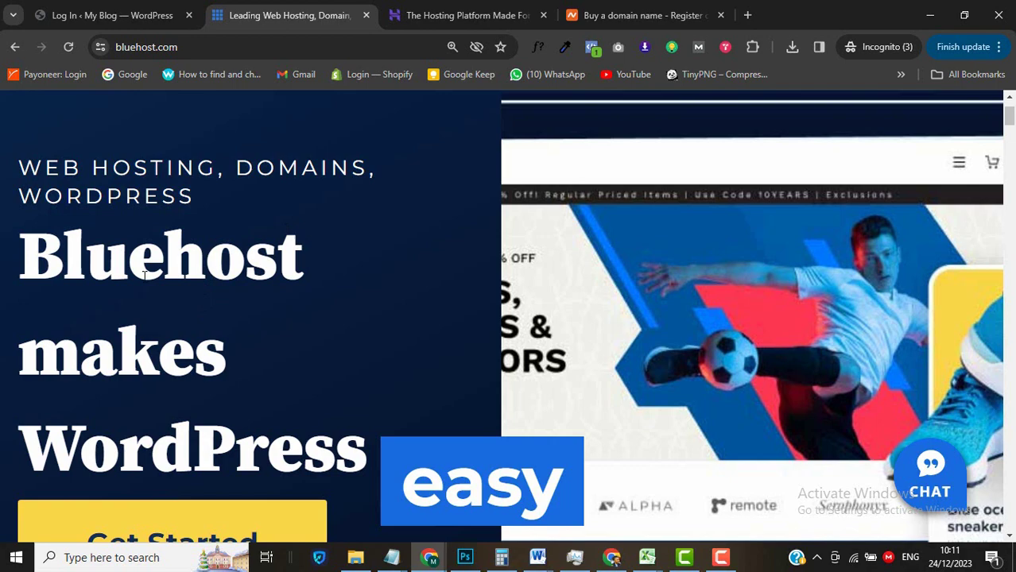
scroll(144, 274, up, 2)
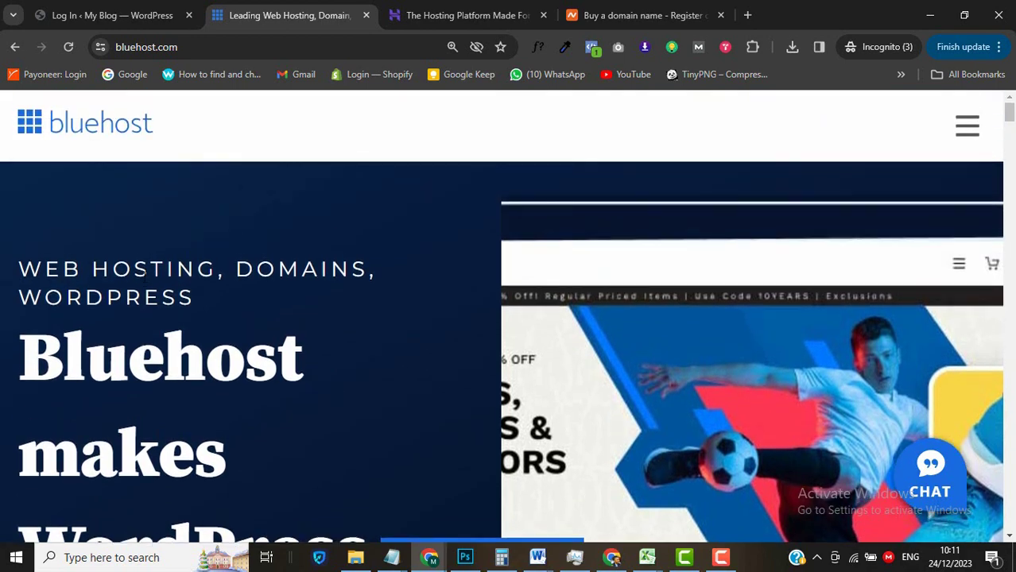
scroll(510, 321, down, 2)
scroll(510, 320, up, 2)
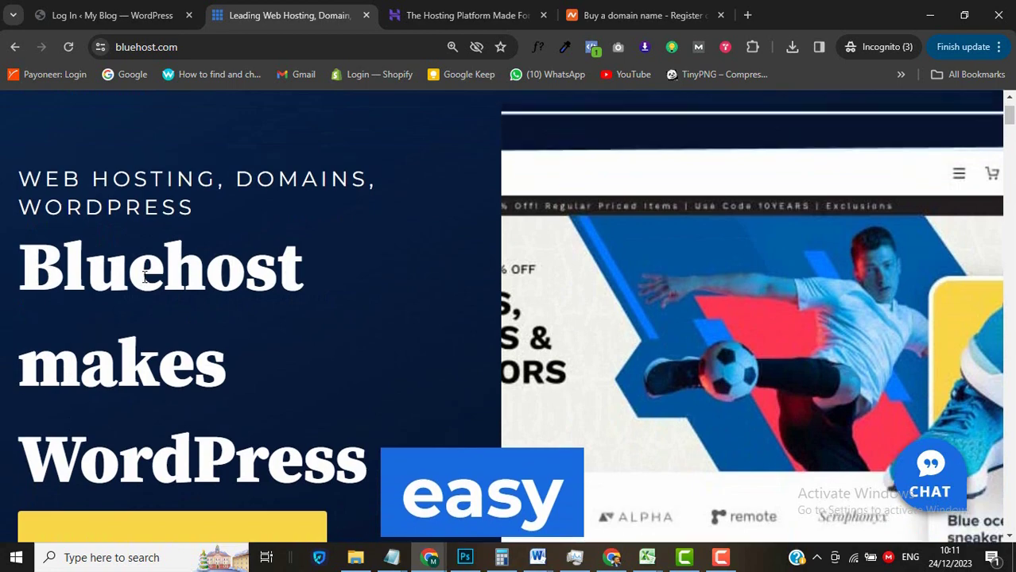
Compare the prices and main allowances of Bluehost's Basic, Choice Plus, Online Store and Pro hosting plans.
scroll(144, 277, down, 5)
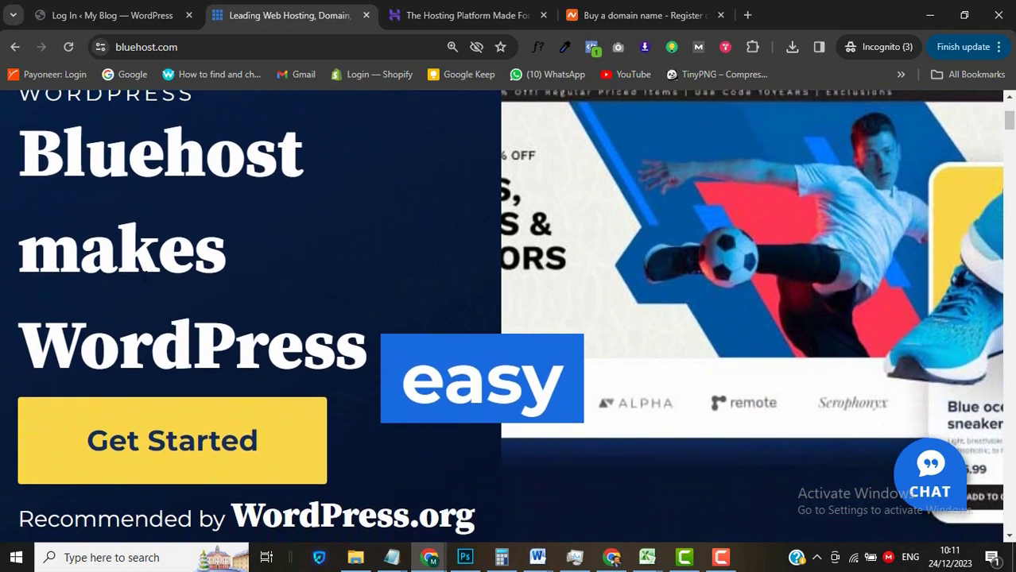
scroll(144, 276, down, 10)
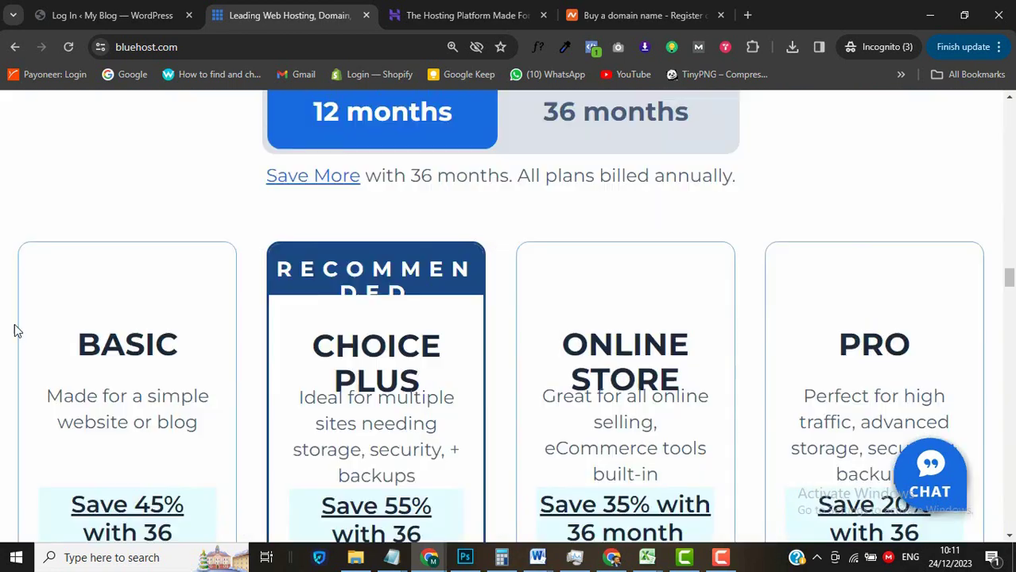
scroll(3, 350, down, 2)
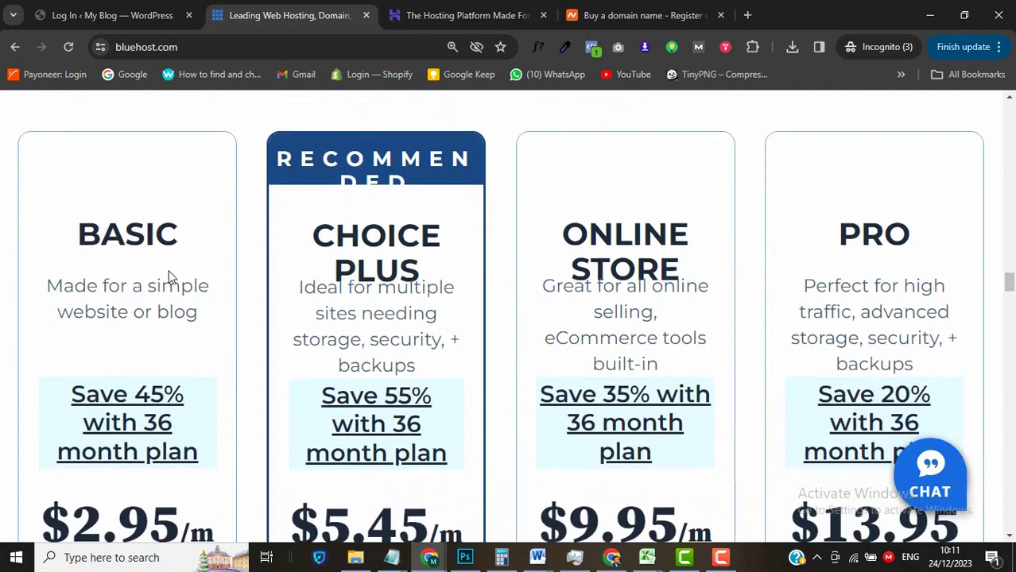
scroll(11, 438, down, 4)
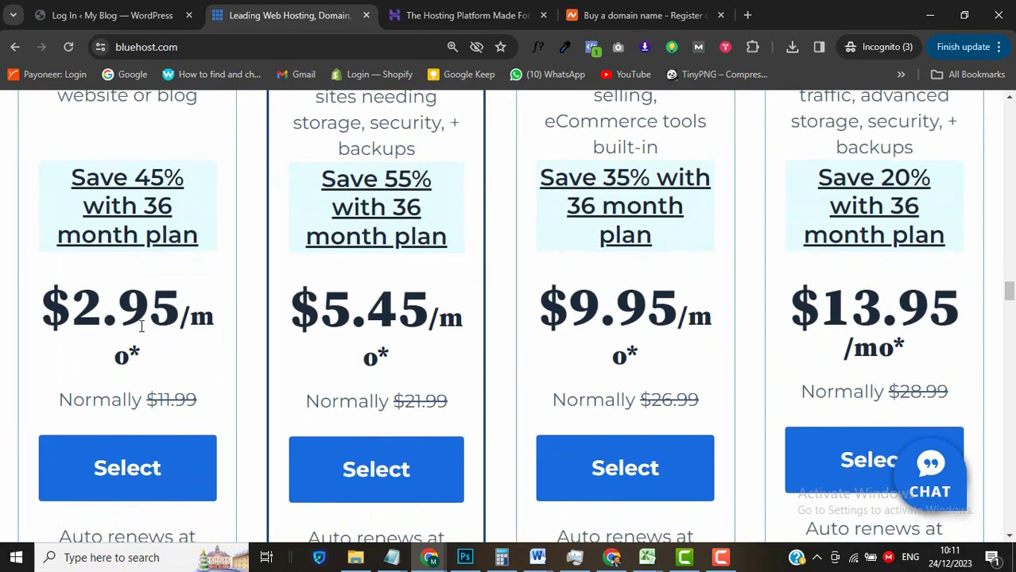
scroll(24, 364, down, 4)
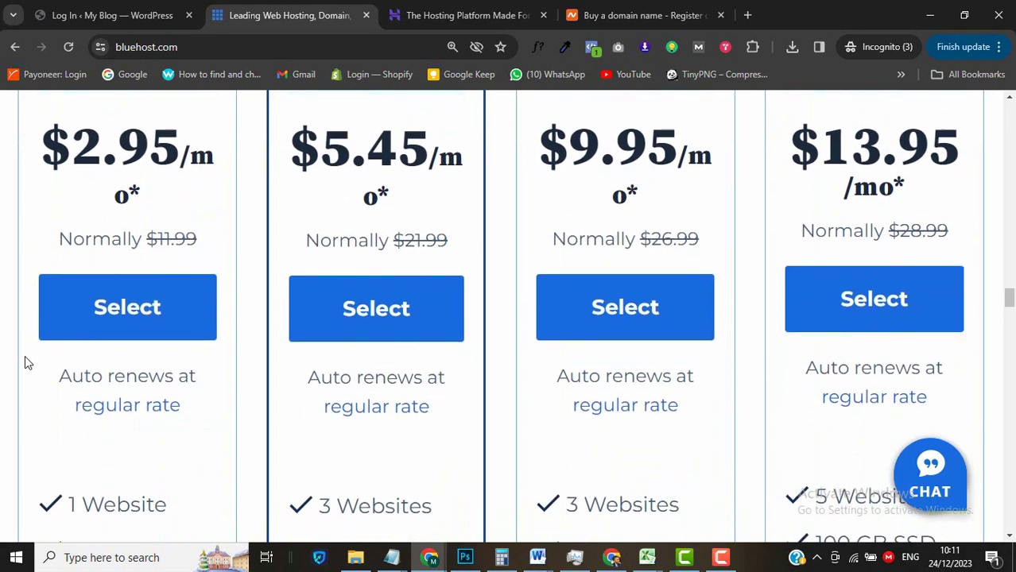
scroll(25, 363, down, 1)
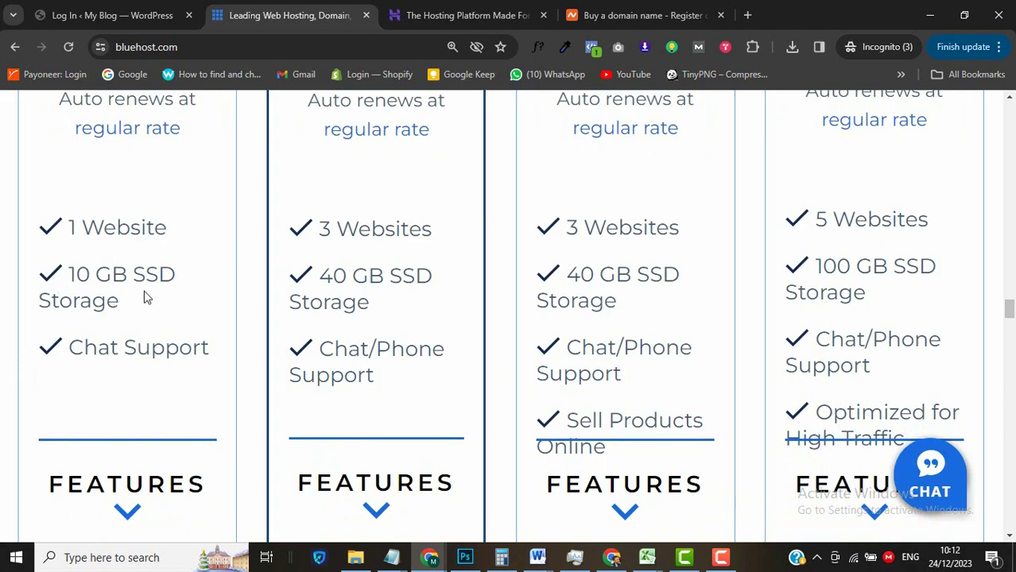
Expand the feature lists of the Bluehost plans and compare what each plan includes.
click(112, 492)
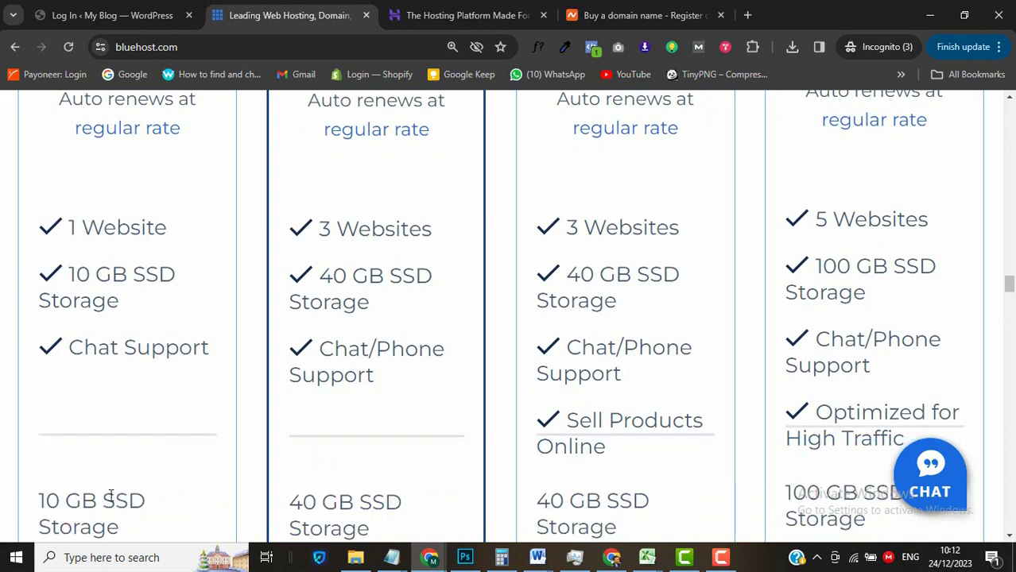
scroll(51, 439, down, 2)
scroll(55, 434, down, 1)
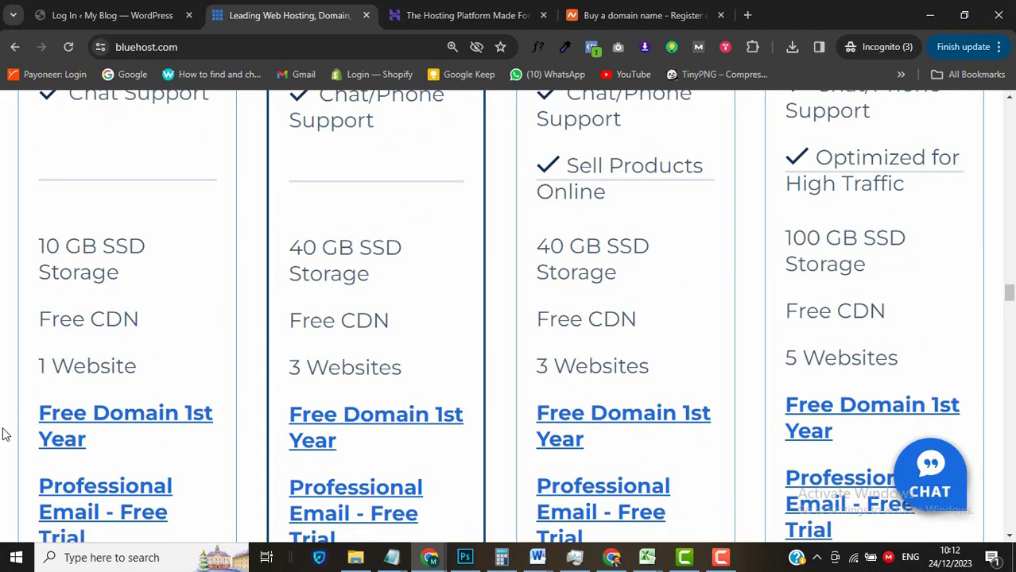
scroll(4, 432, down, 2)
scroll(20, 417, down, 2)
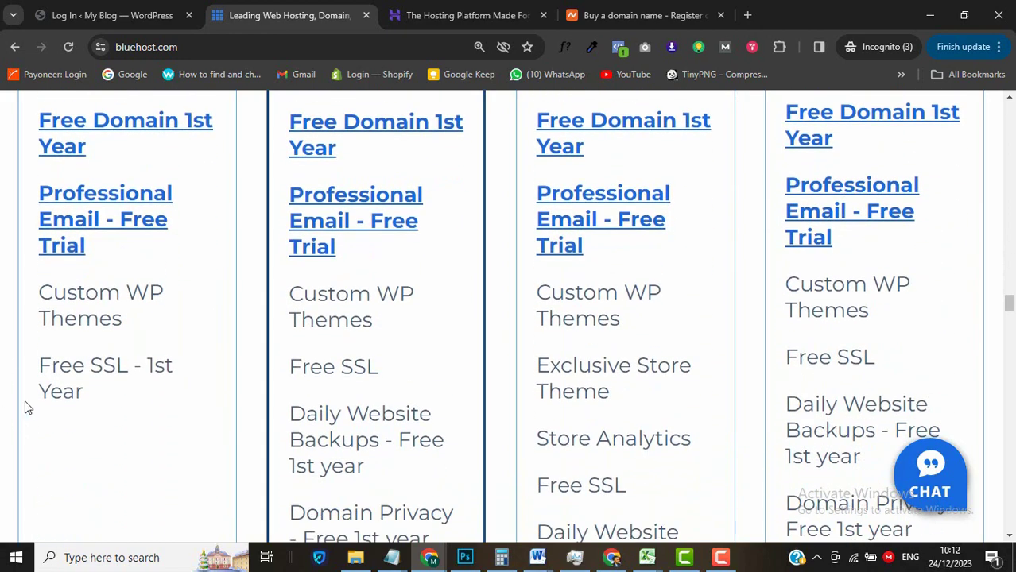
scroll(2, 395, up, 6)
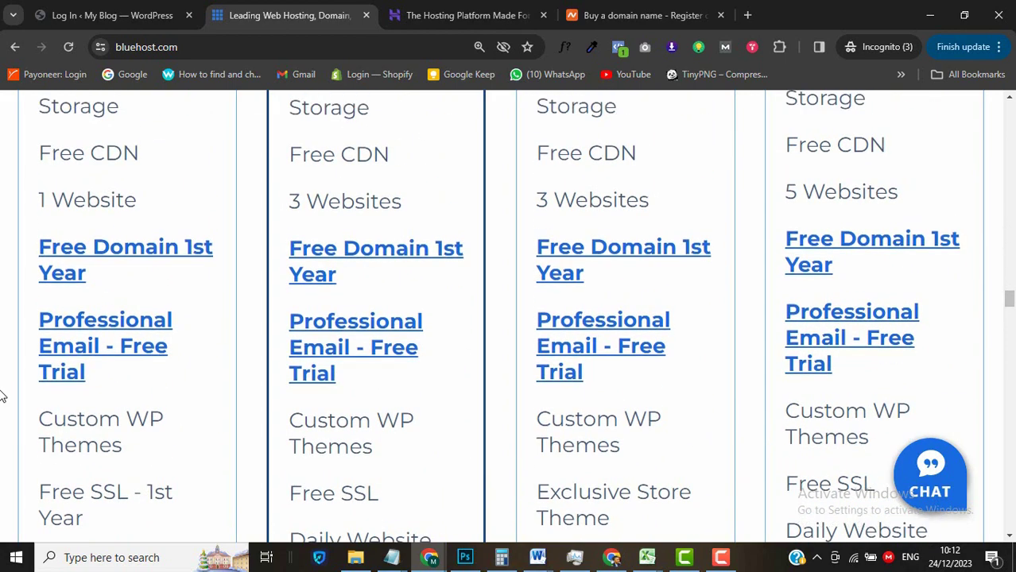
scroll(3, 395, up, 2)
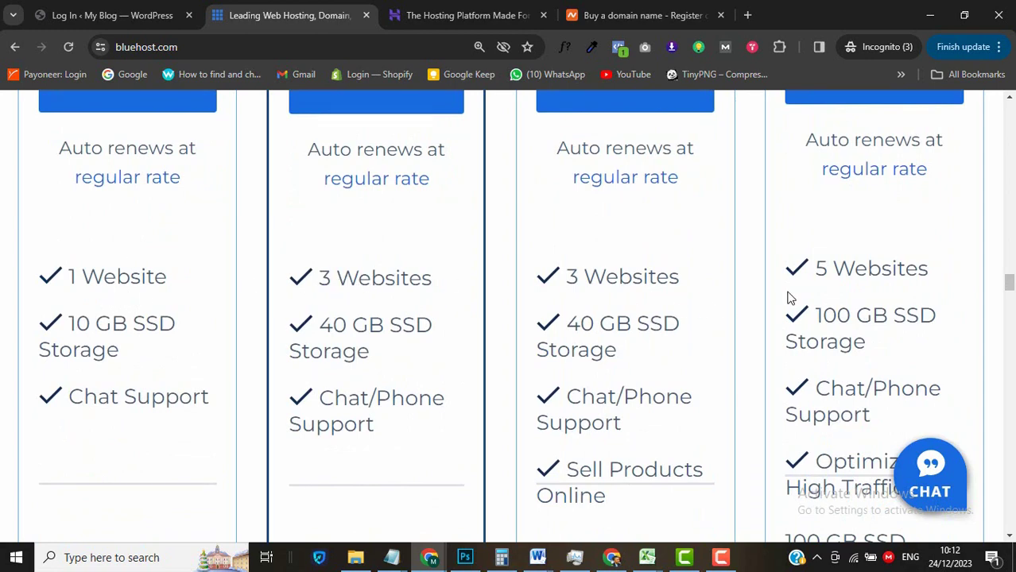
Select the Basic hosting plan and skip the special offer for an online store.
scroll(55, 256, up, 4)
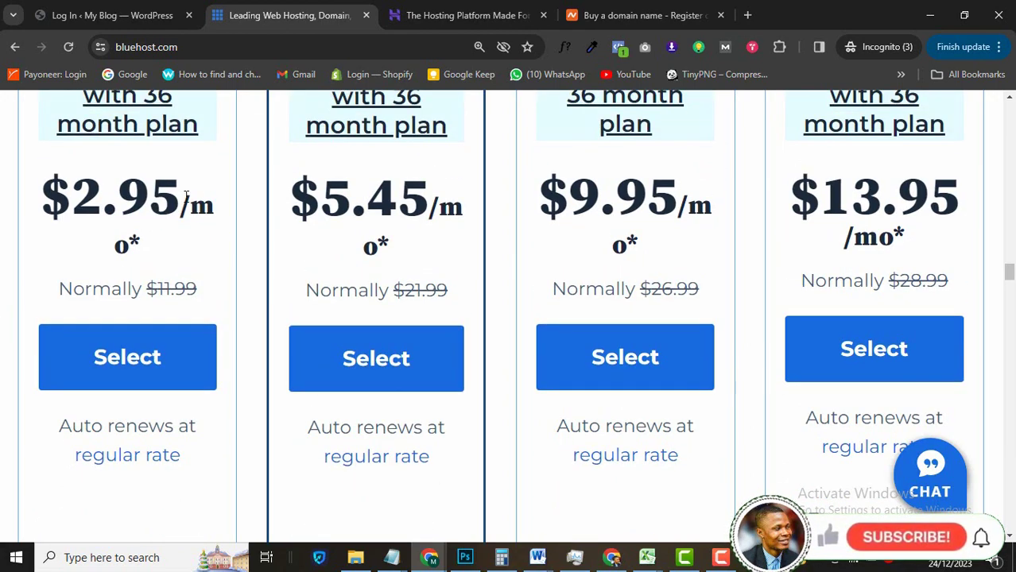
scroll(75, 211, up, 3)
scroll(72, 215, up, 1)
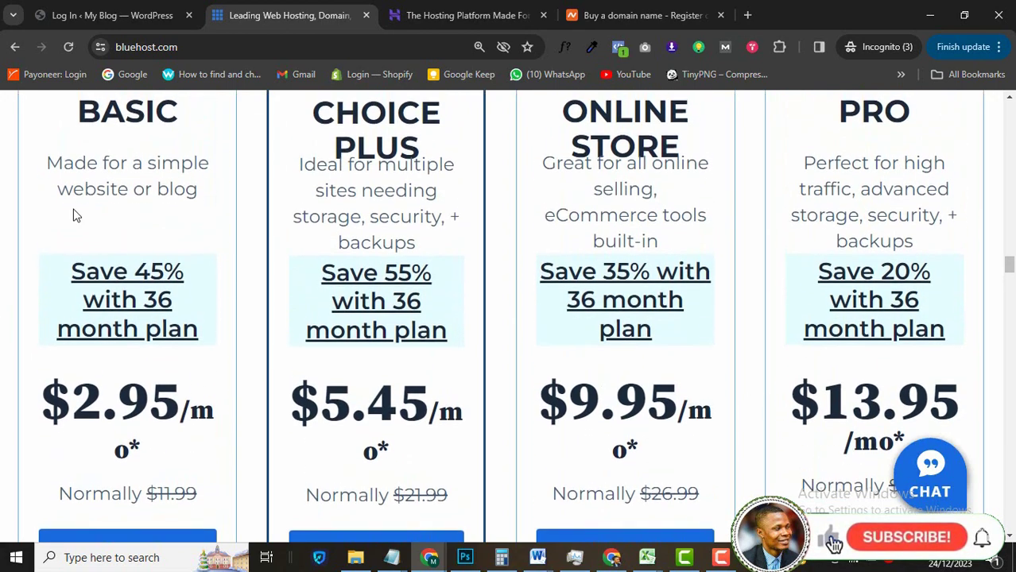
scroll(63, 481, down, 2)
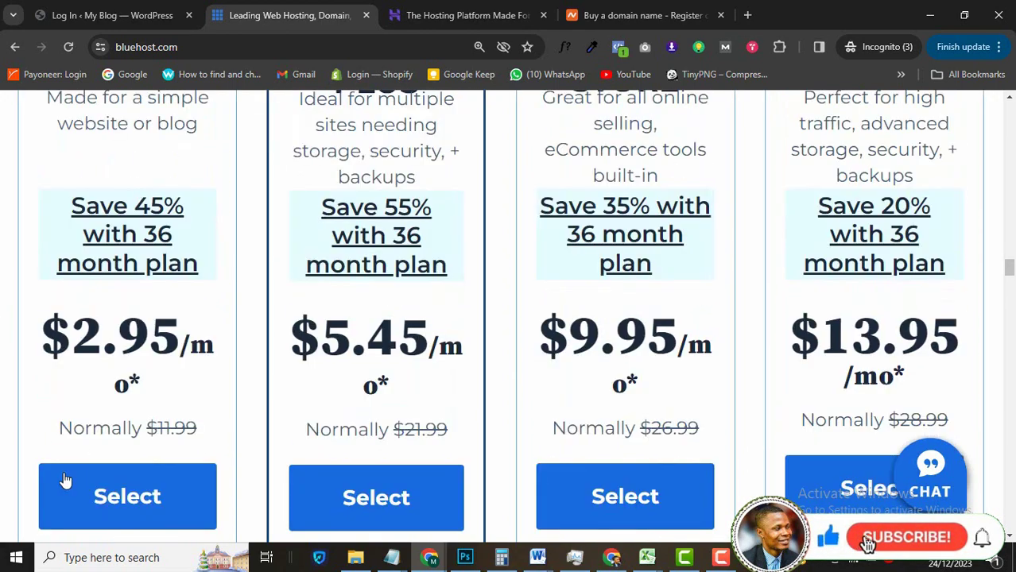
scroll(4, 430, down, 2)
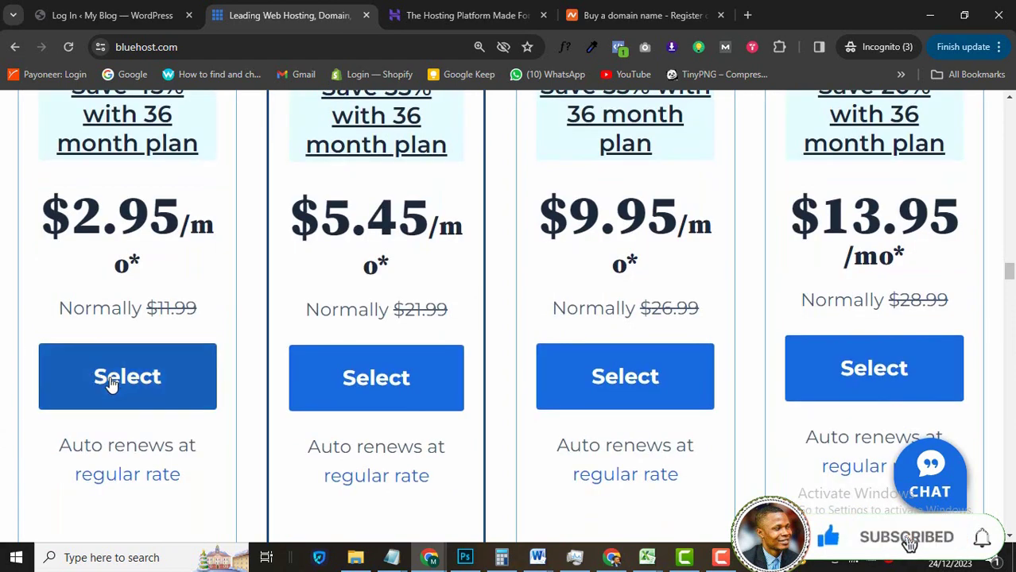
scroll(24, 316, up, 1)
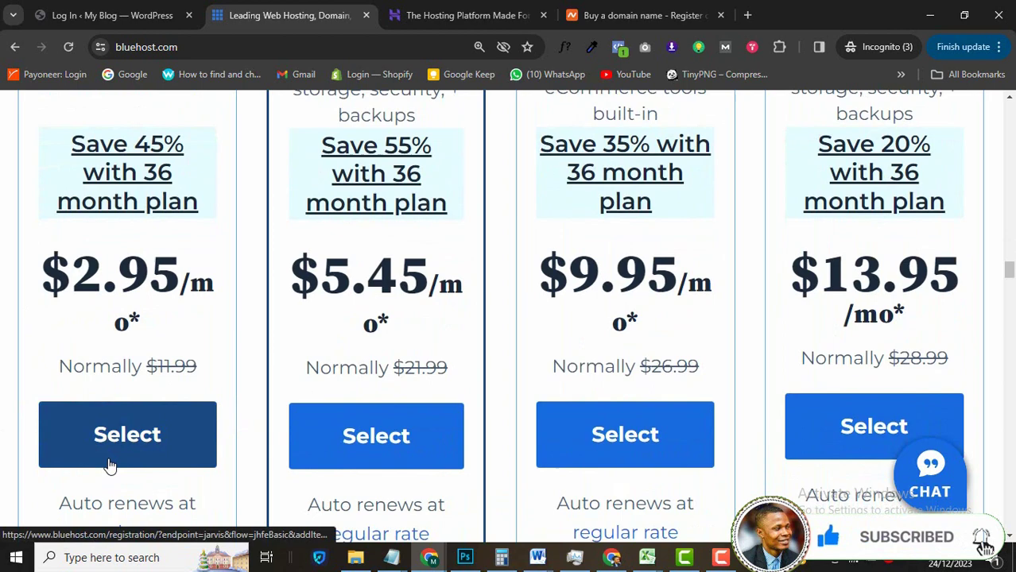
click(110, 467)
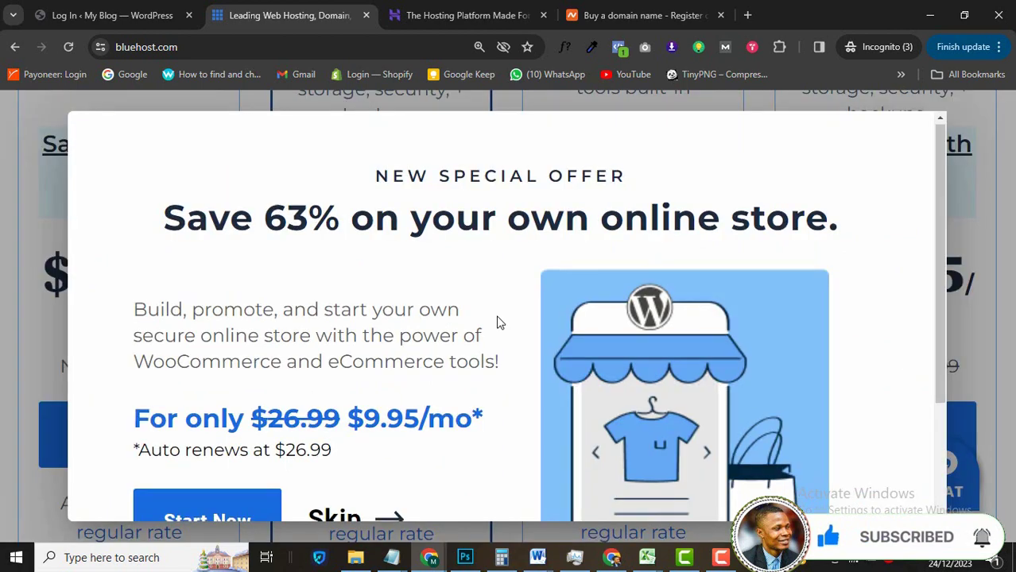
scroll(497, 322, down, 2)
drag(496, 322, 364, 408)
click(365, 409)
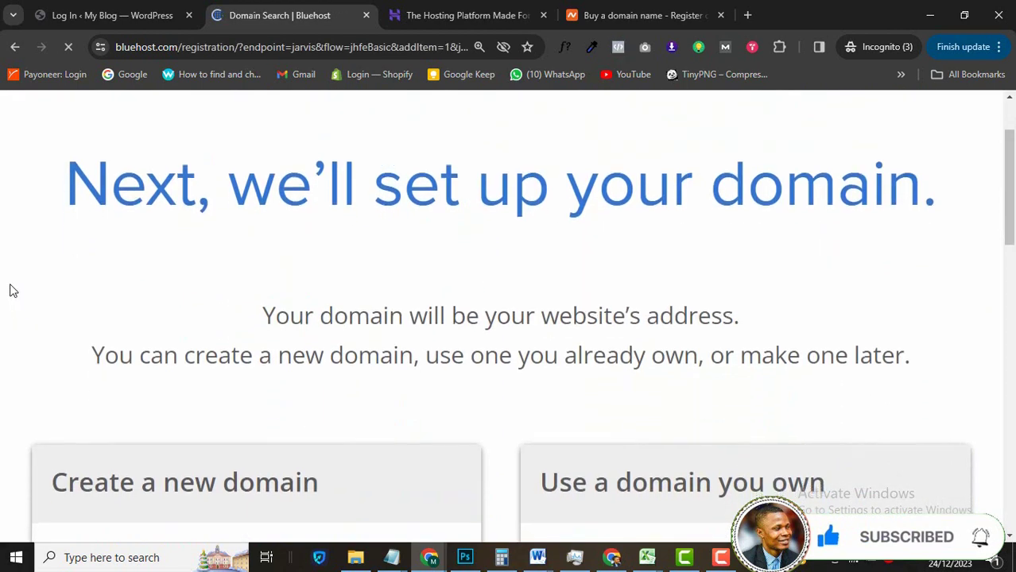
Search for the new domain mobrien with the .com extension.
scroll(9, 288, down, 4)
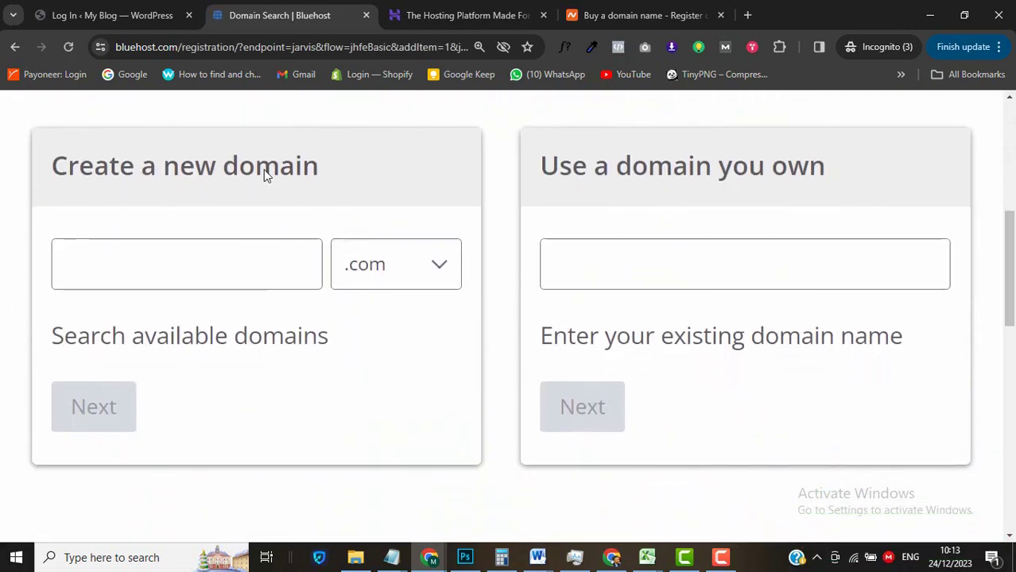
click(80, 270)
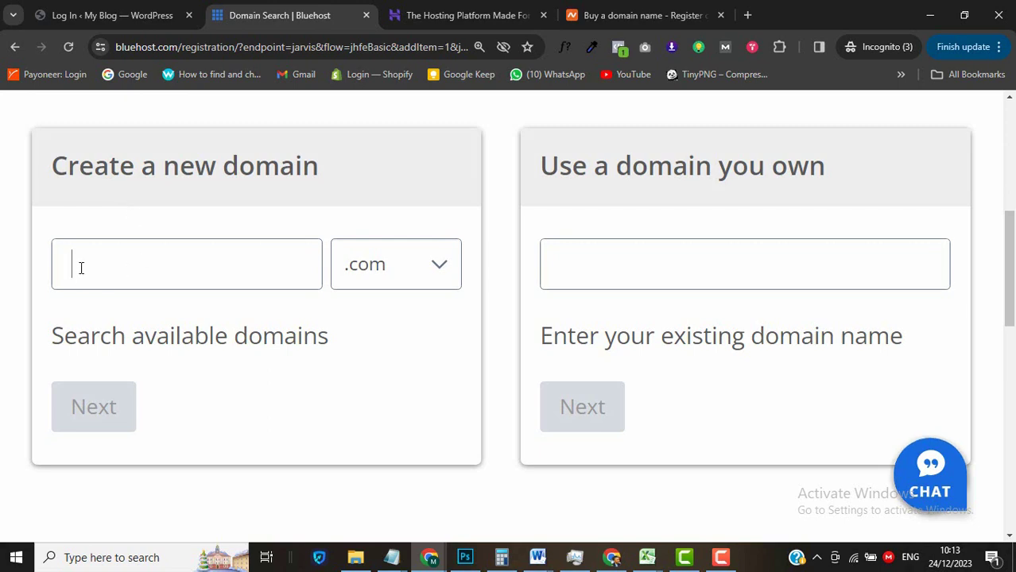
text(mobrien)
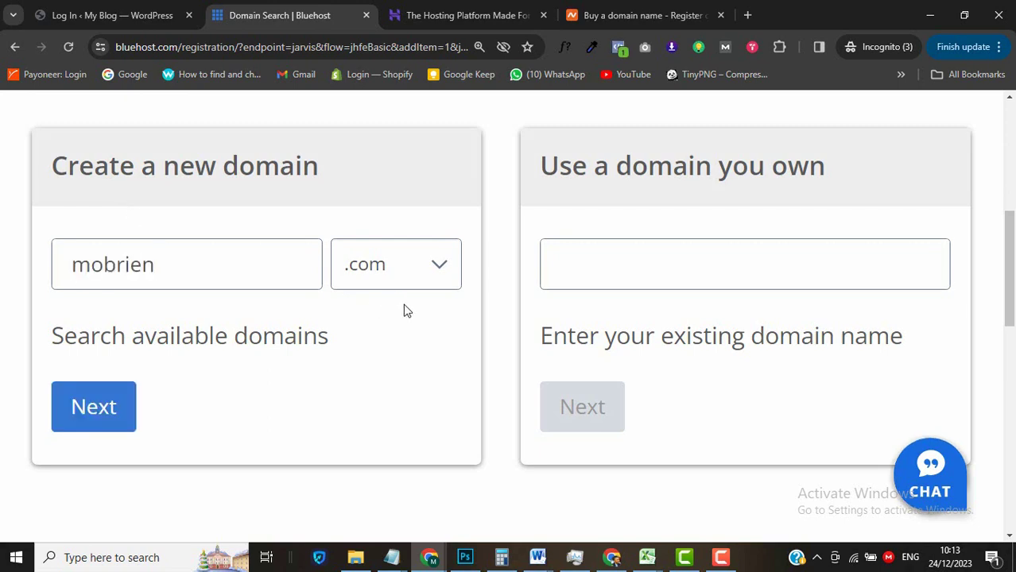
click(446, 280)
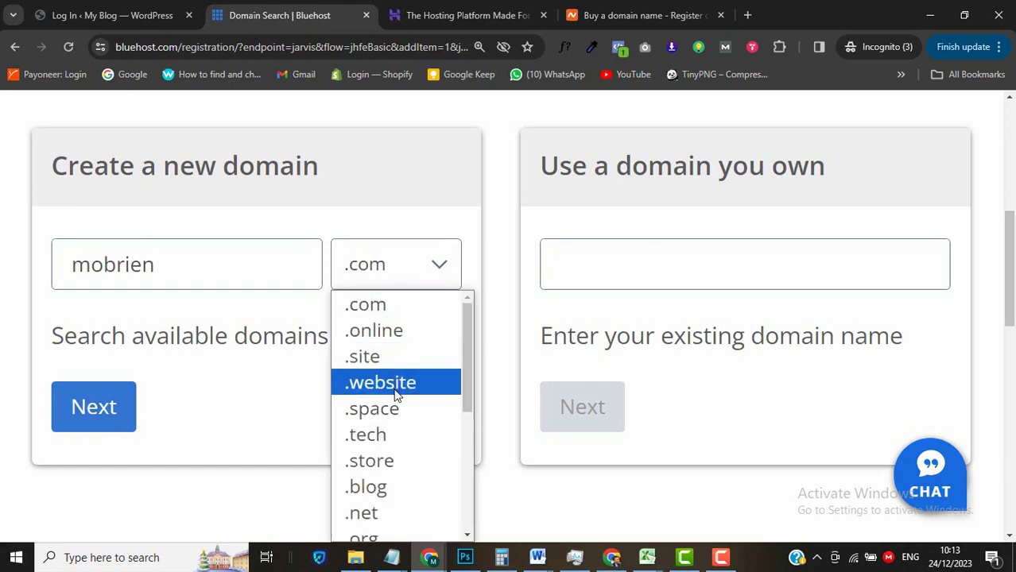
click(470, 210)
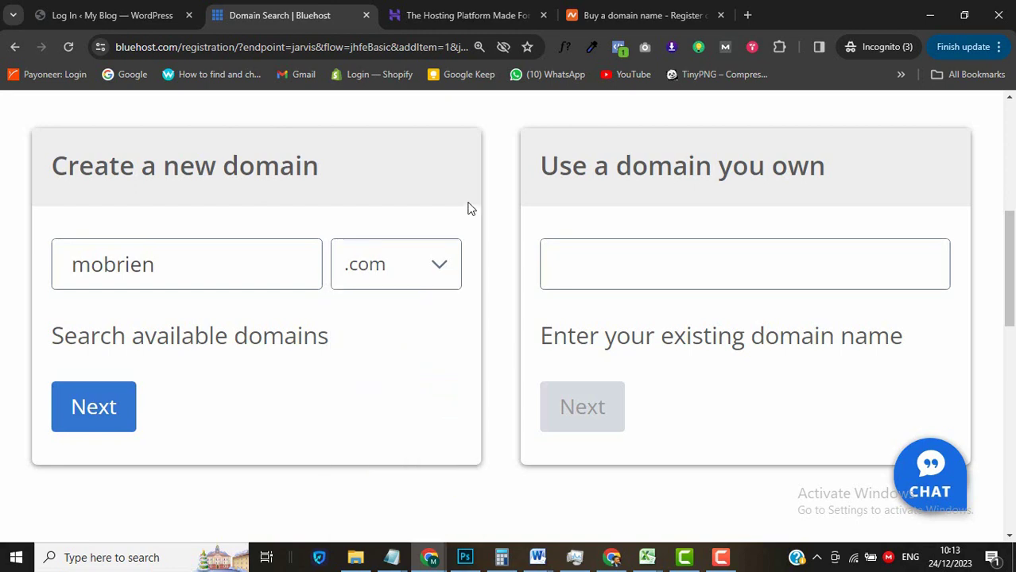
click(102, 409)
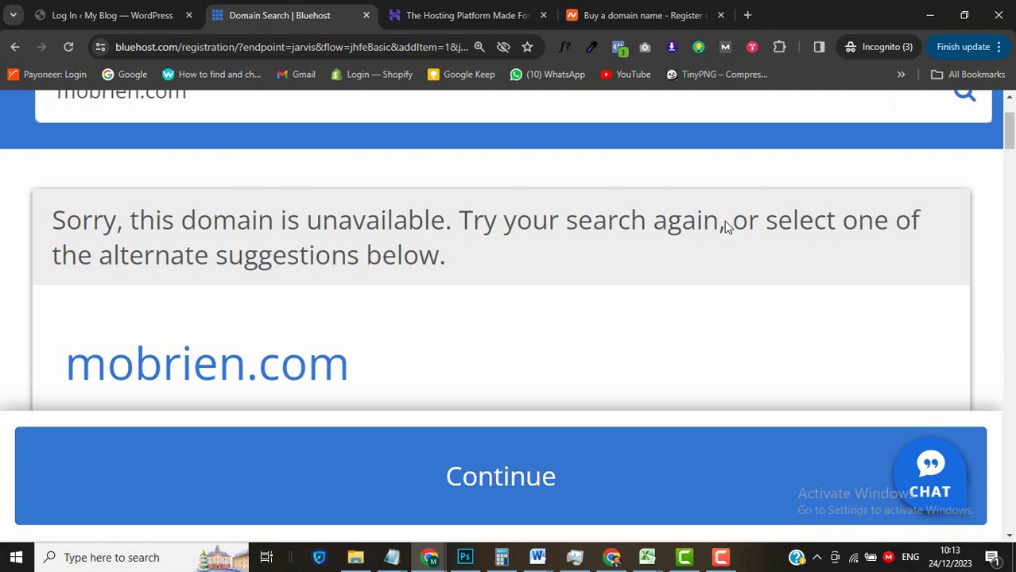
Change the domain search to mtobrien.com and continue to checkout with that domain.
scroll(34, 245, up, 2)
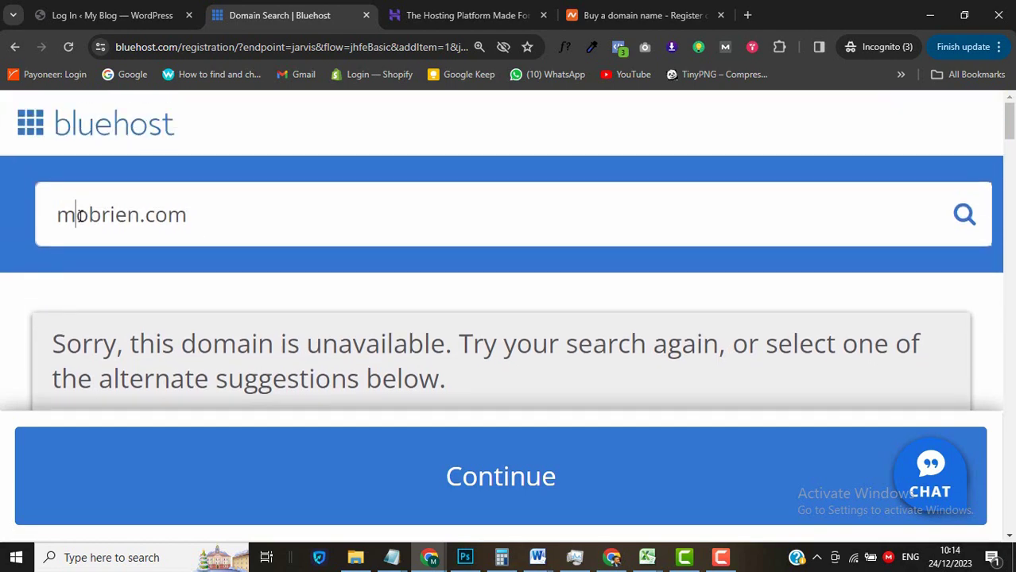
text(t)
key(Return)
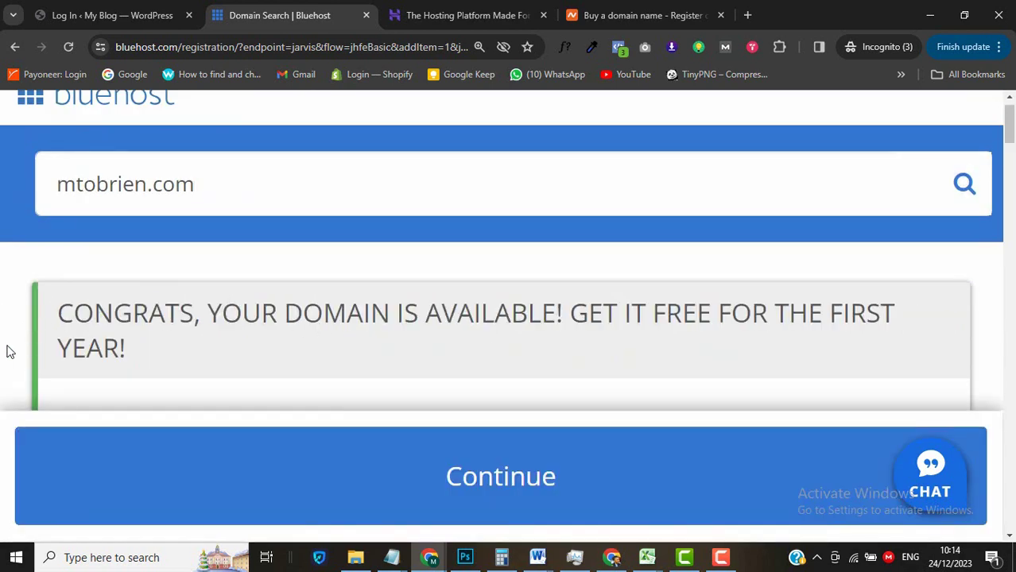
scroll(10, 352, down, 4)
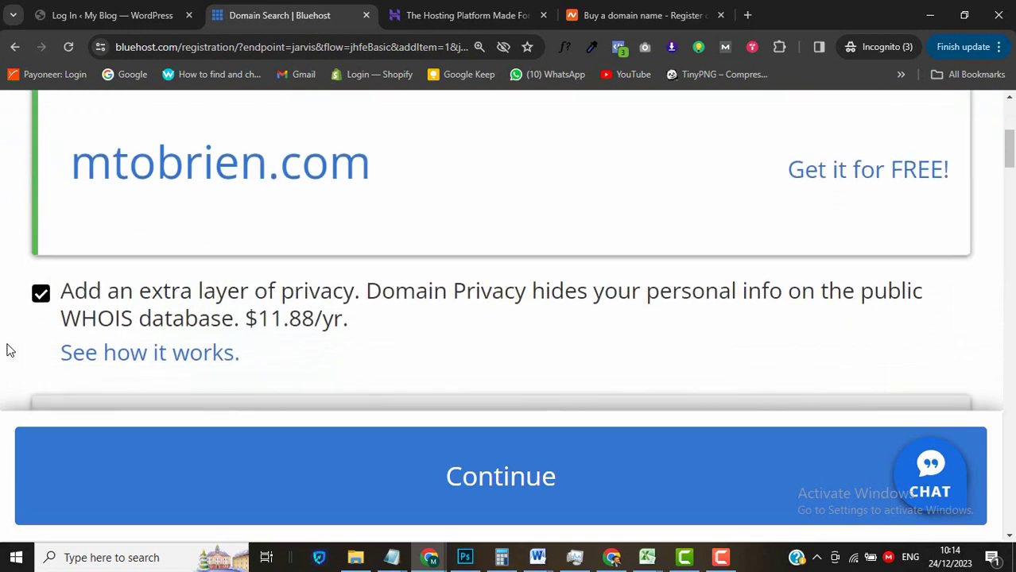
scroll(3, 381, down, 4)
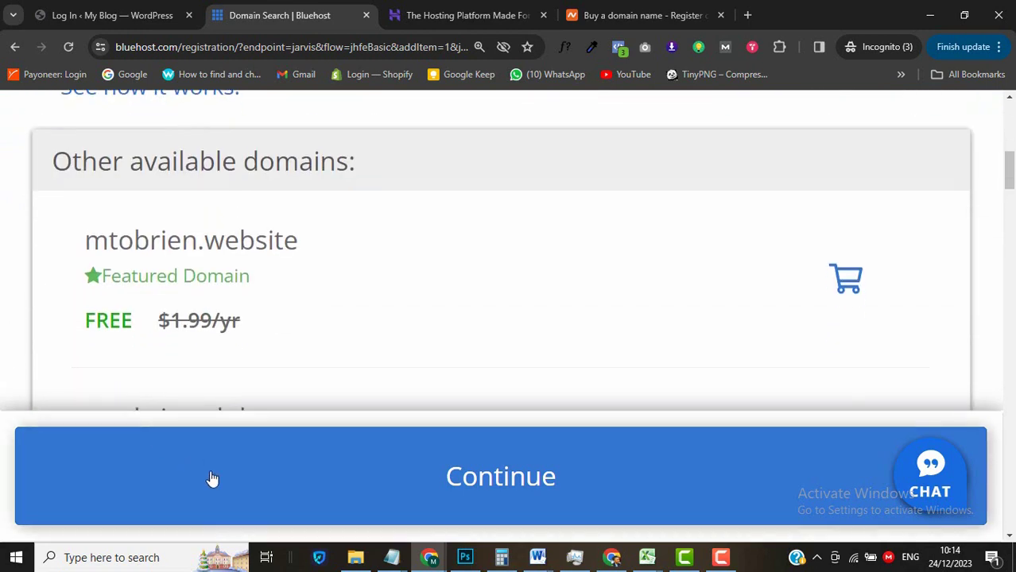
click(213, 479)
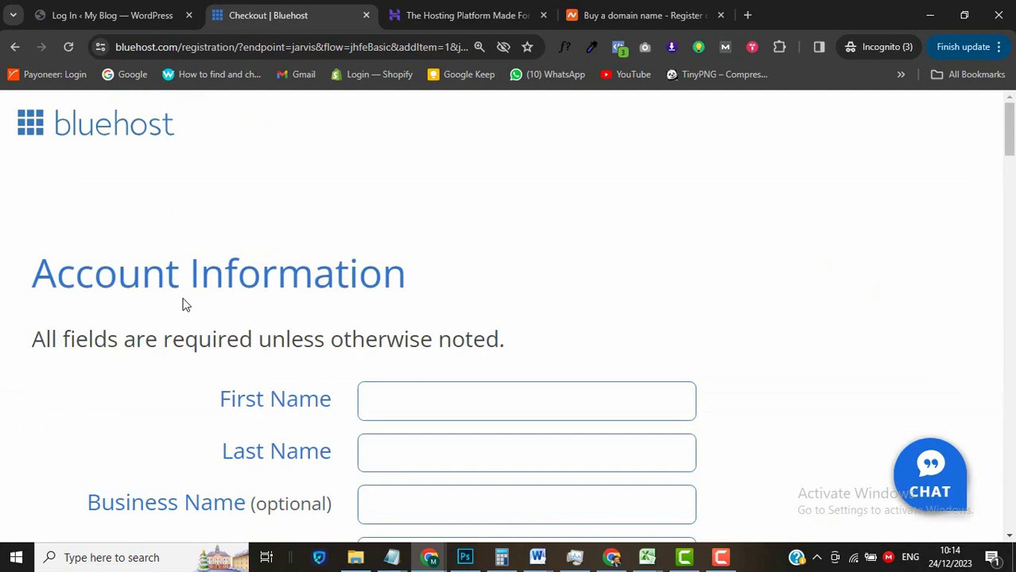
Look through the account information fields, password requirements and package information on the checkout form.
scroll(183, 303, down, 2)
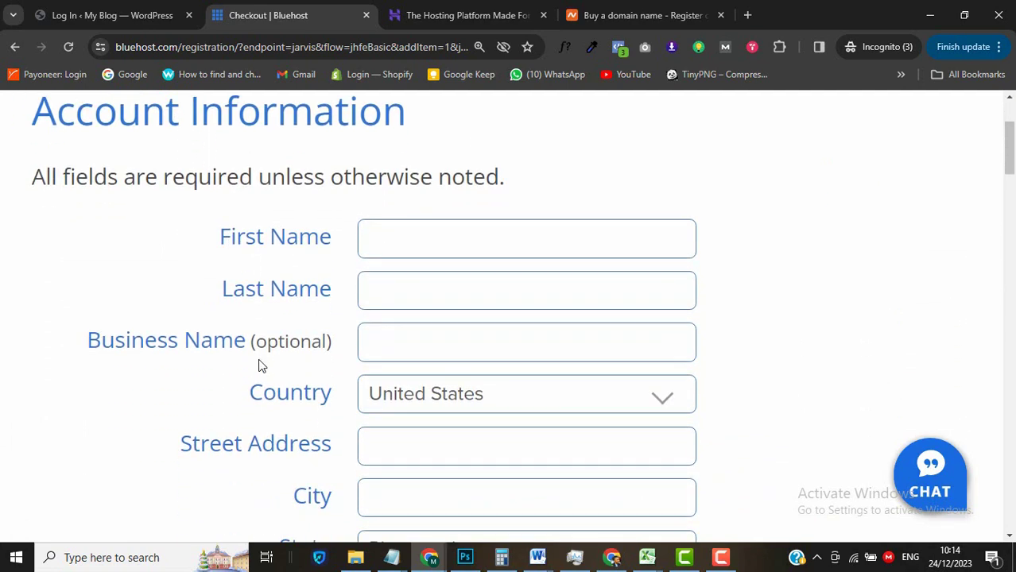
scroll(203, 409, down, 3)
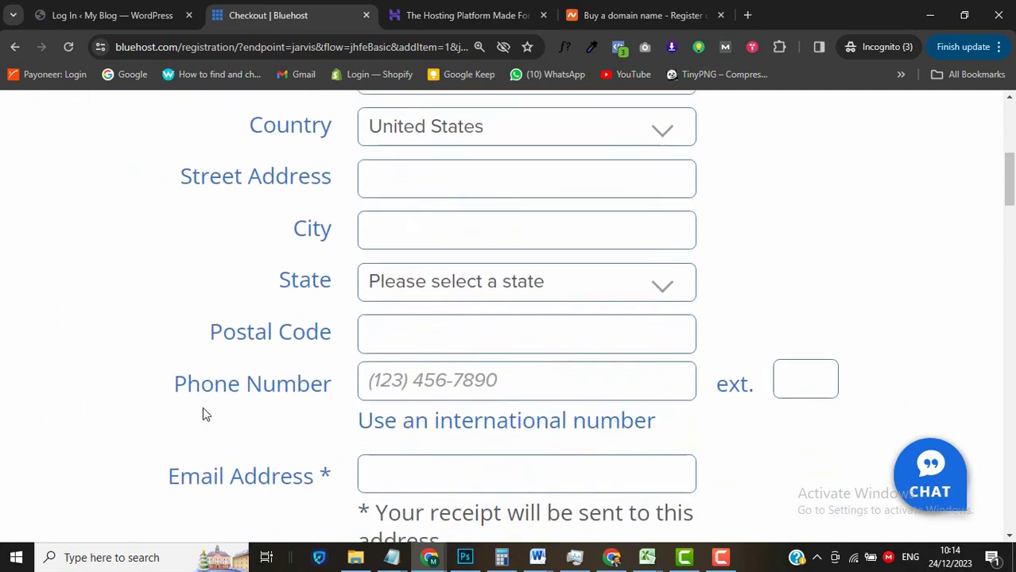
scroll(202, 414, down, 2)
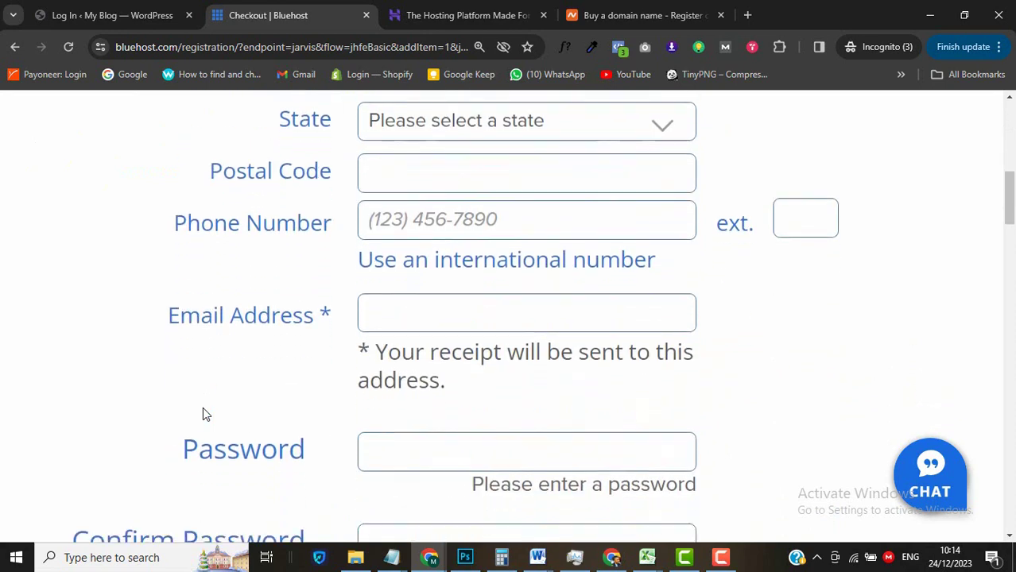
scroll(203, 407, down, 1)
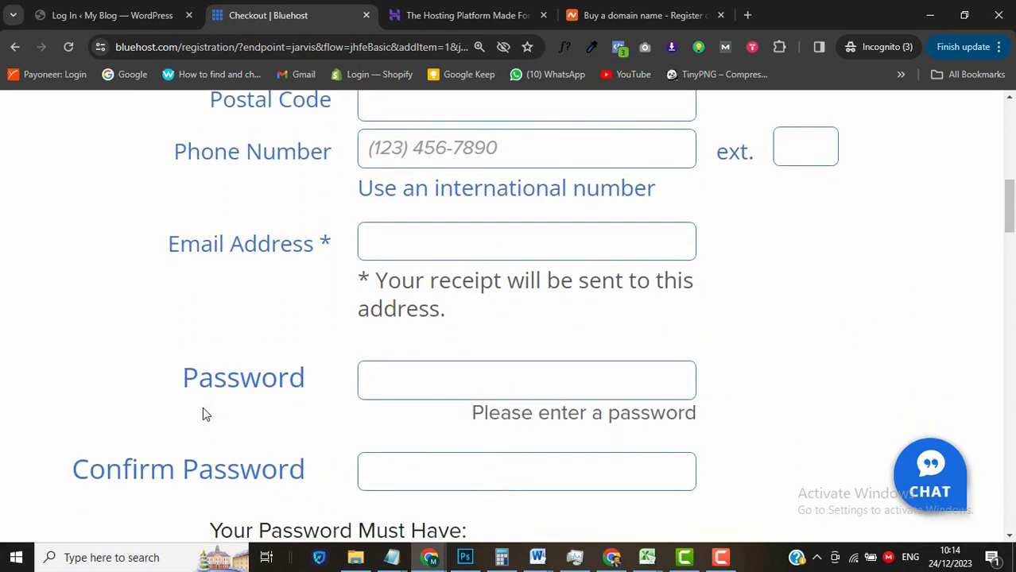
scroll(203, 412, down, 3)
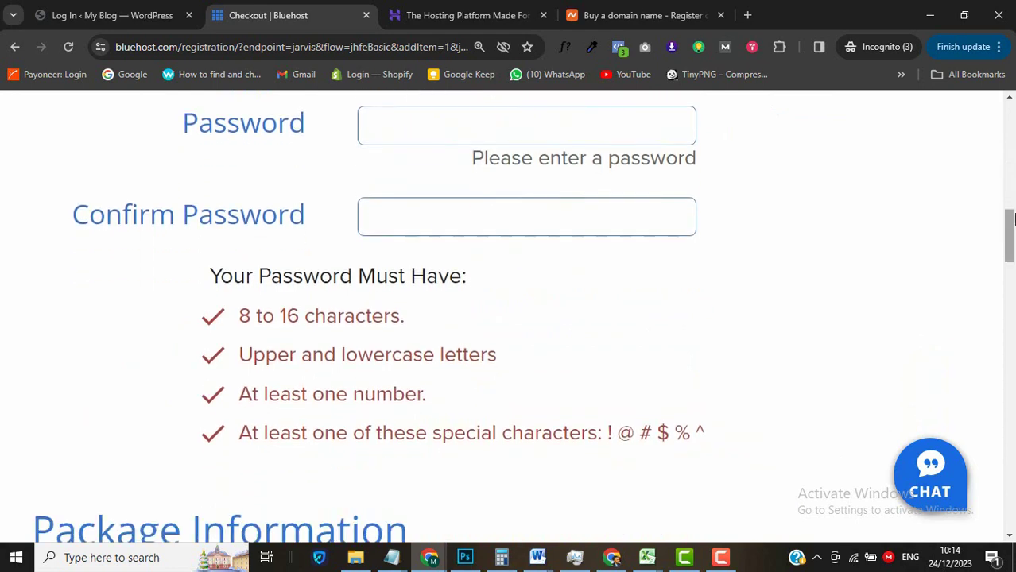
drag(1015, 219, 1014, 265)
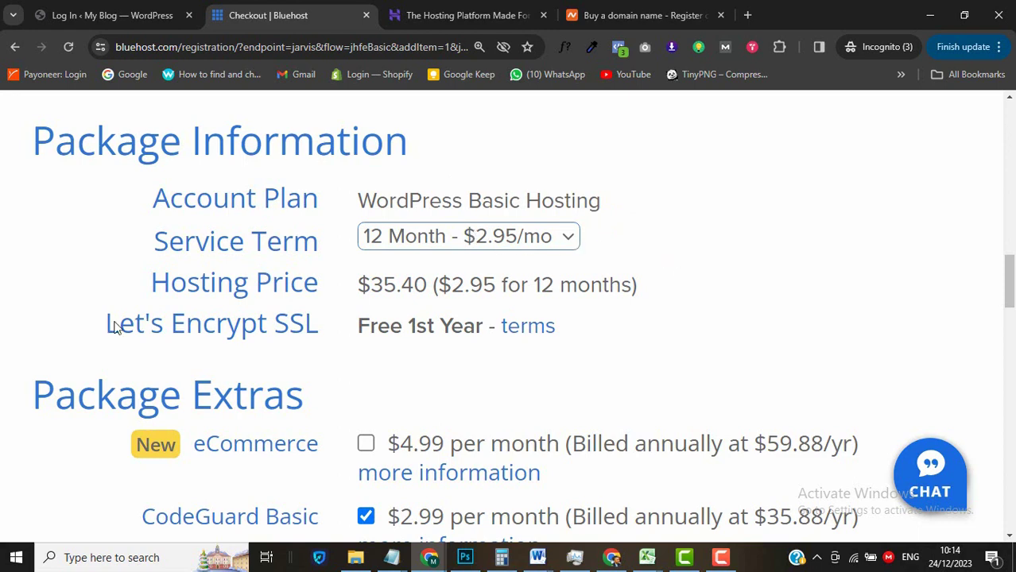
Deselect the paid CodeGuard Basic and SiteLock Essentials extras in the hosting package.
scroll(115, 326, down, 3)
scroll(154, 367, down, 2)
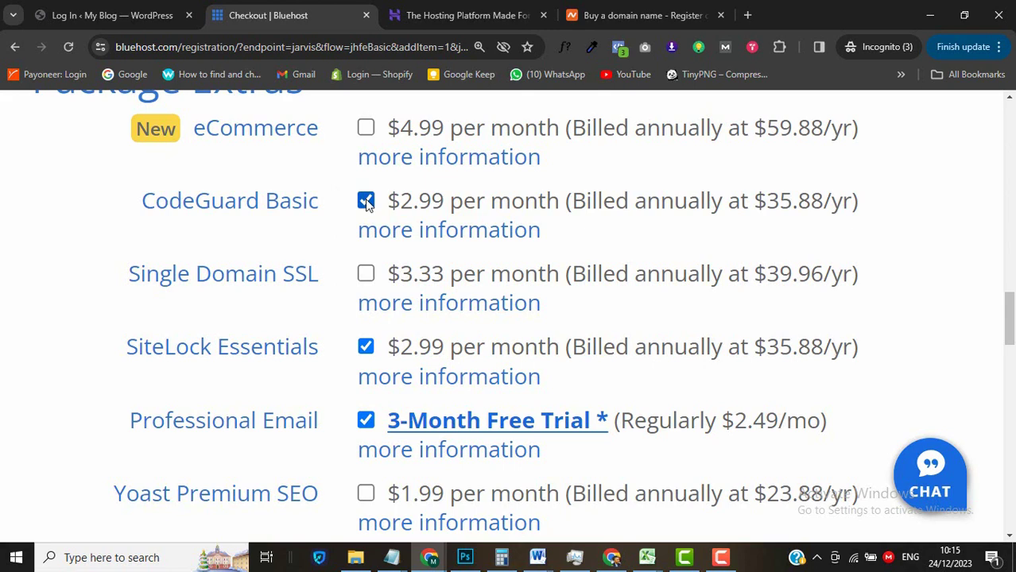
scroll(366, 201, down, 4)
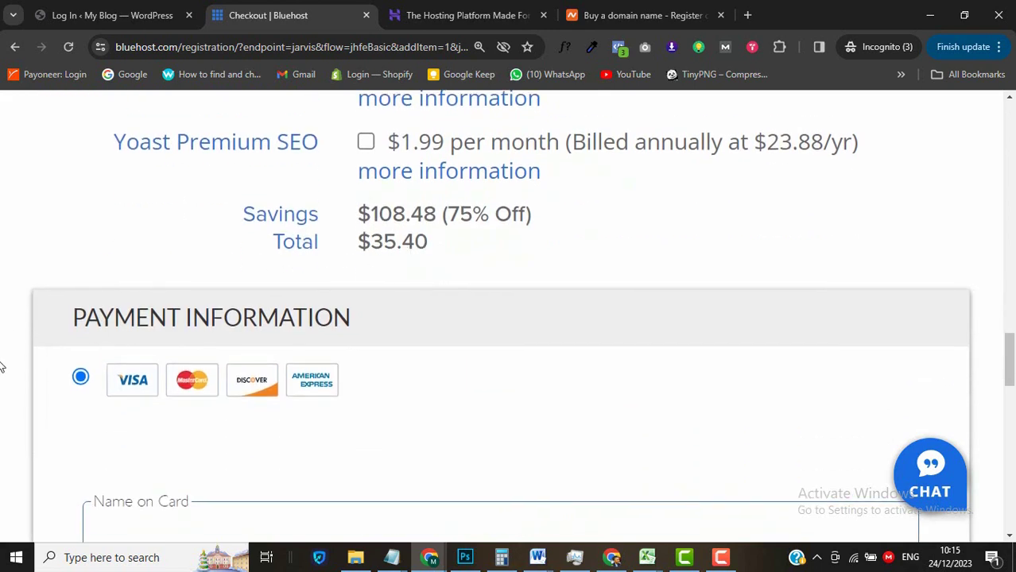
Choose PayPal instead of card payment in the payment information.
scroll(3, 358, down, 2)
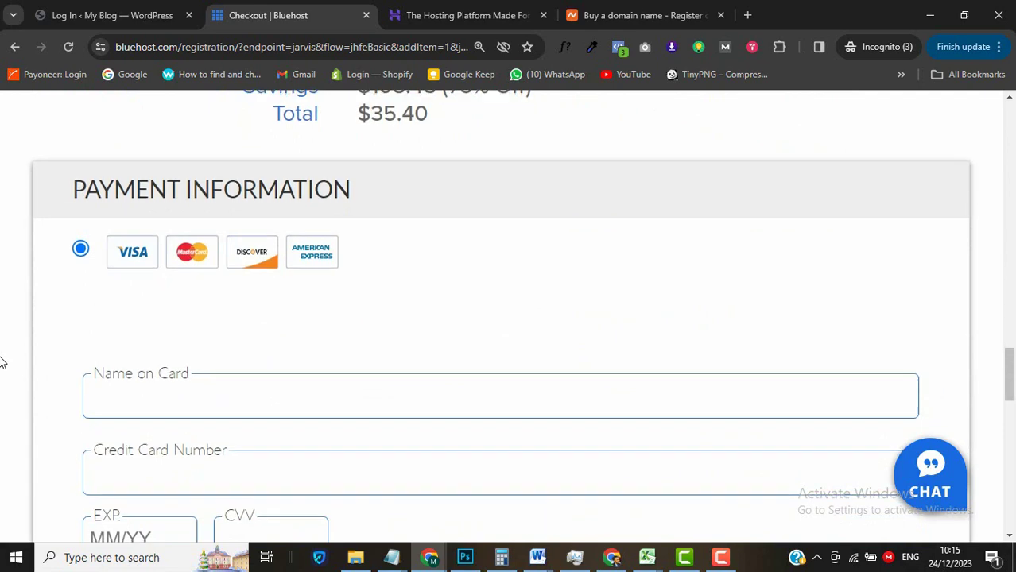
scroll(12, 386, down, 2)
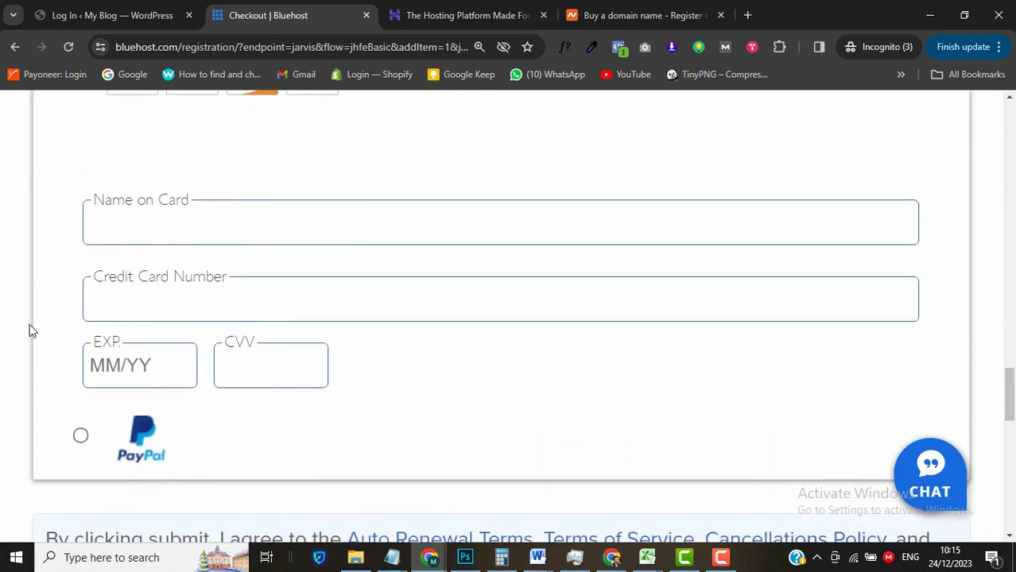
scroll(11, 427, down, 2)
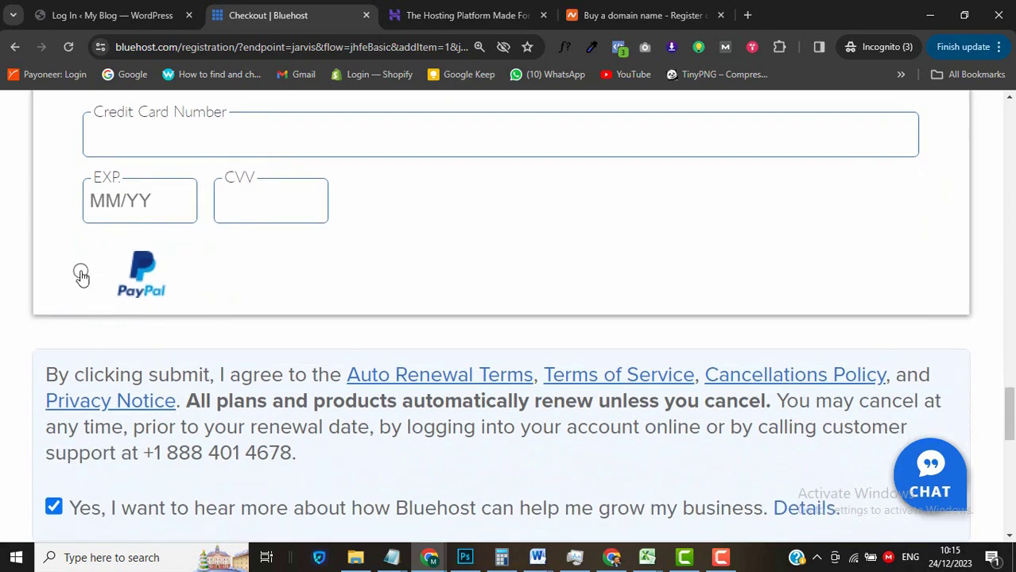
click(81, 275)
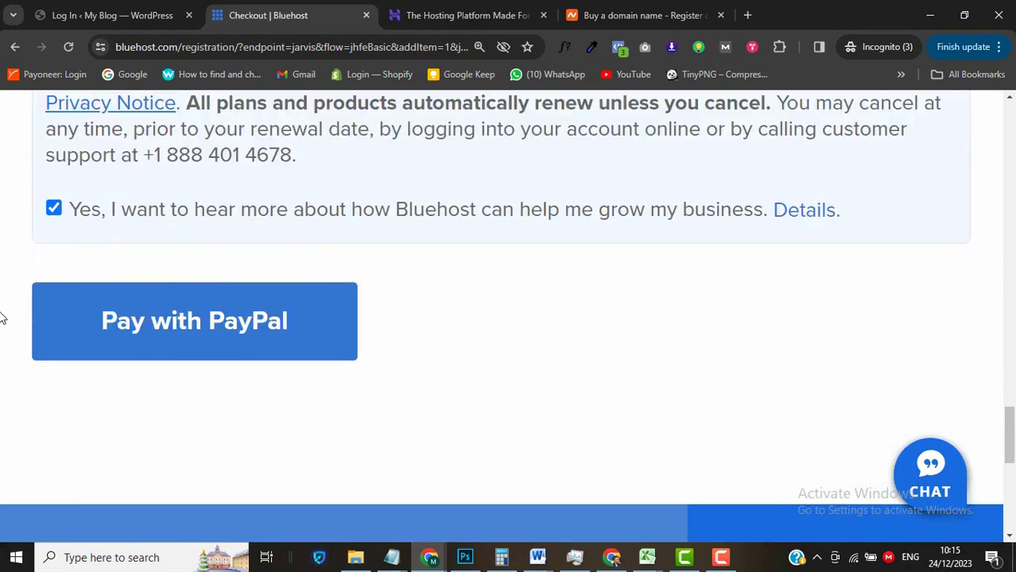
Look over the renewal and cancellation terms and the PayPal payment option at the end of the checkout.
scroll(10, 341, down, 4)
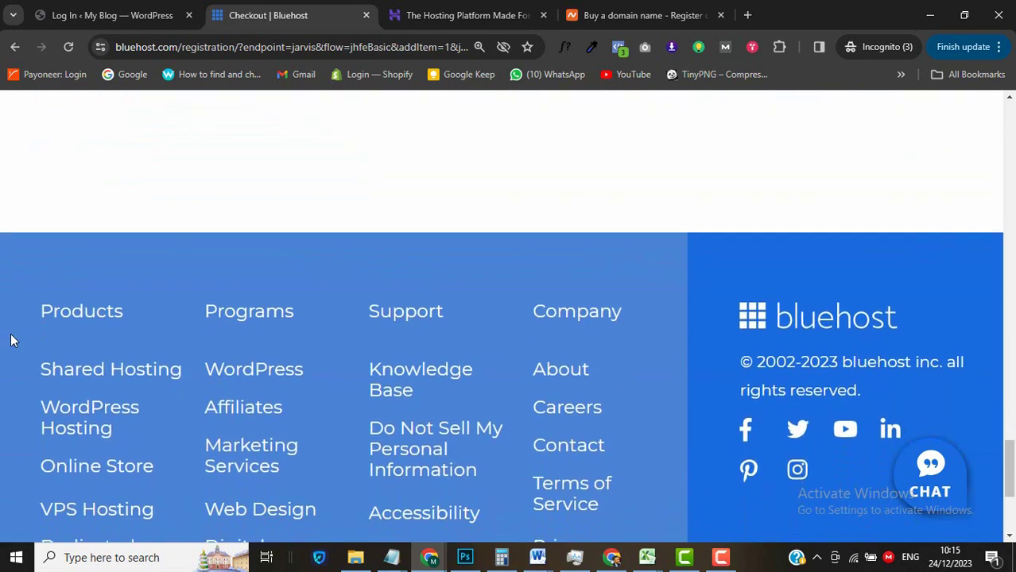
scroll(9, 341, up, 4)
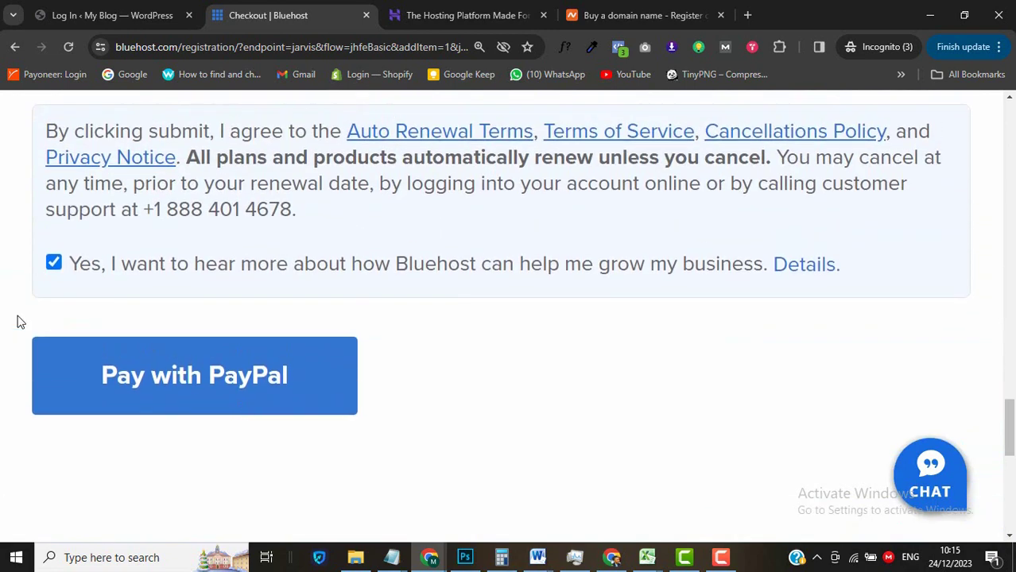
scroll(20, 321, up, 1)
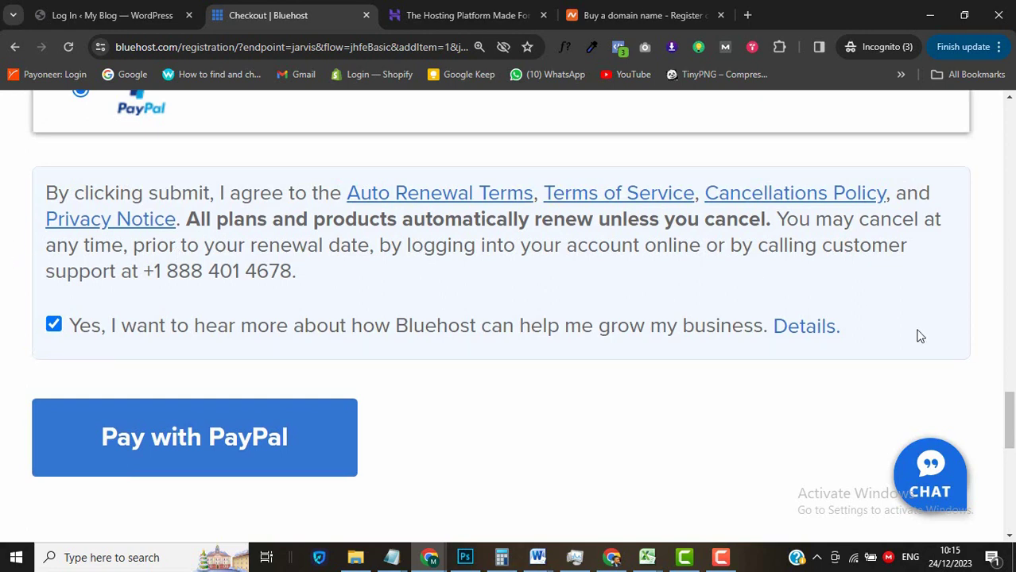
drag(1011, 422, 1012, 441)
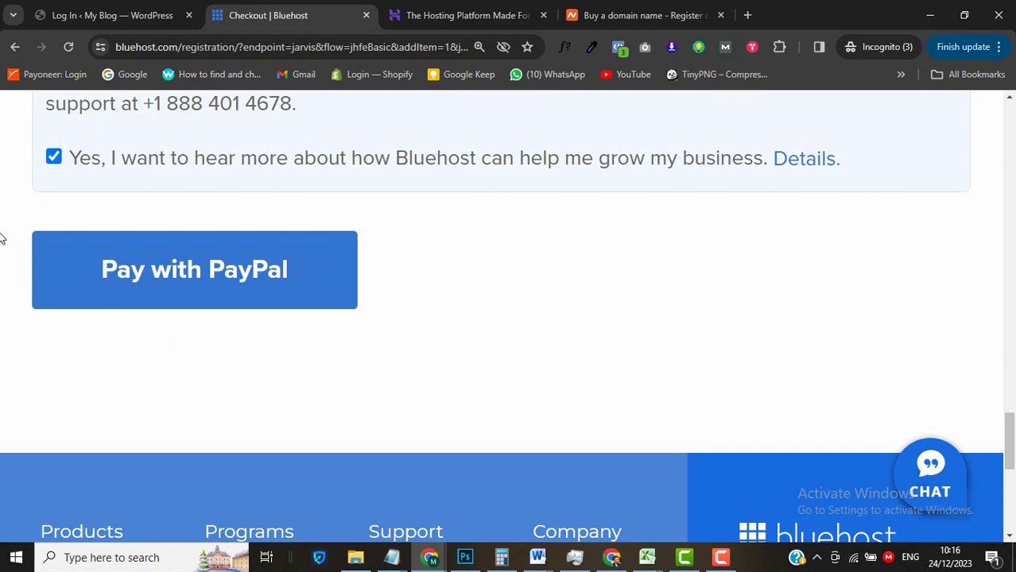
scroll(3, 238, up, 2)
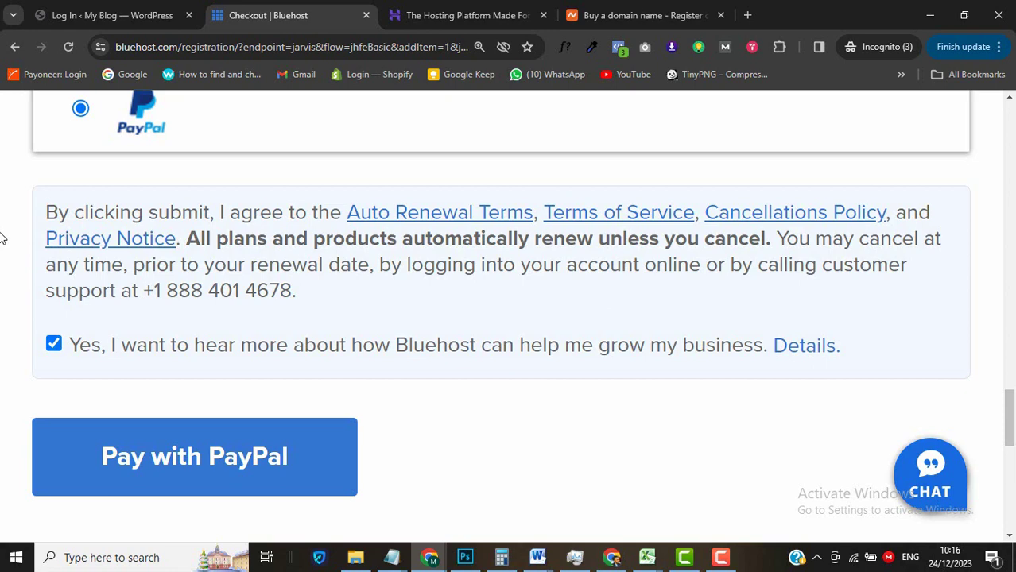
Read the Bluehost help article's instructions for opening Hosting, adding a site, choosing Install WordPress and entering a site title.
scroll(18, 263, down, 2)
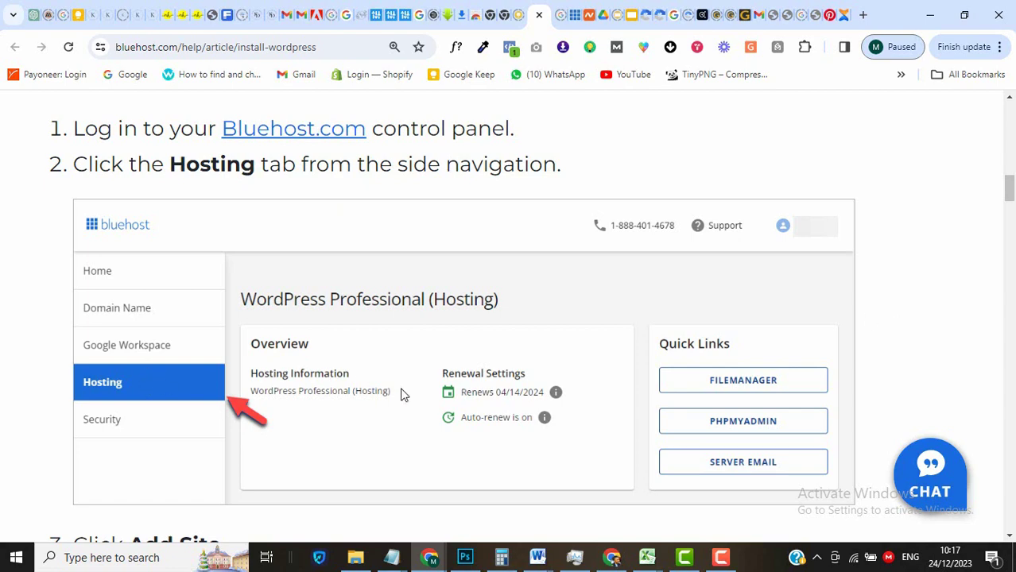
scroll(551, 412, down, 1)
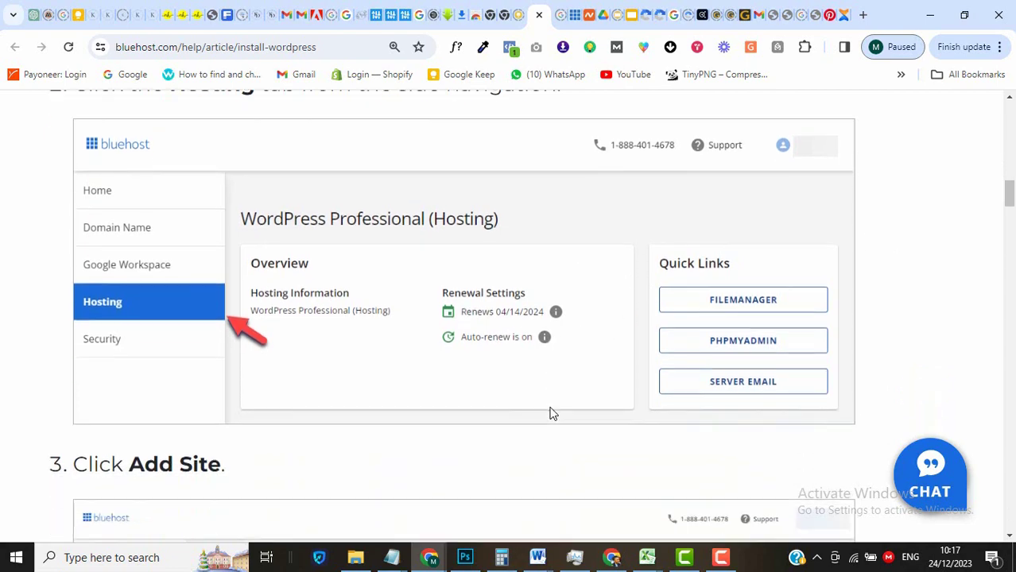
scroll(551, 412, down, 1)
scroll(553, 412, down, 3)
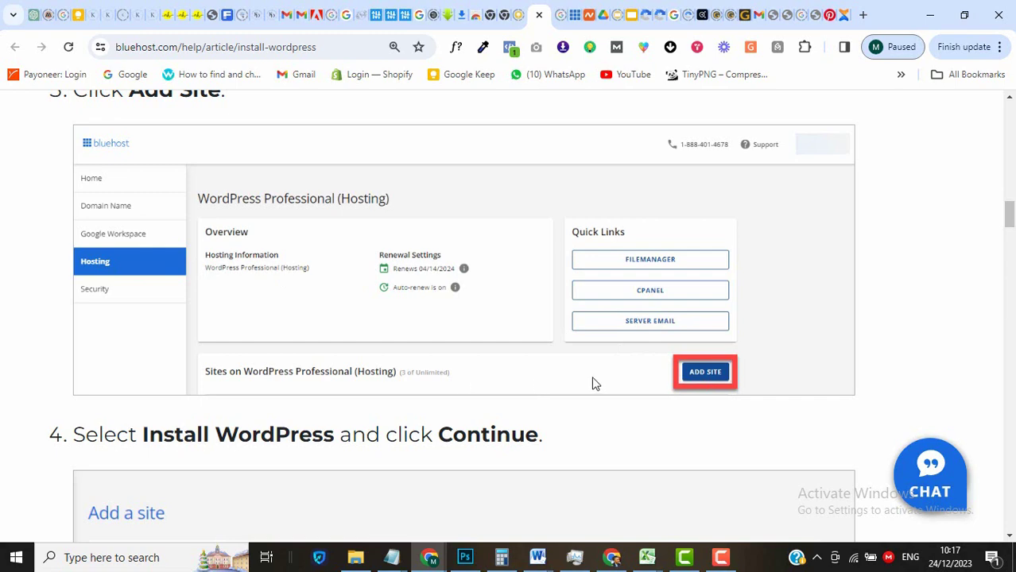
scroll(594, 380, down, 4)
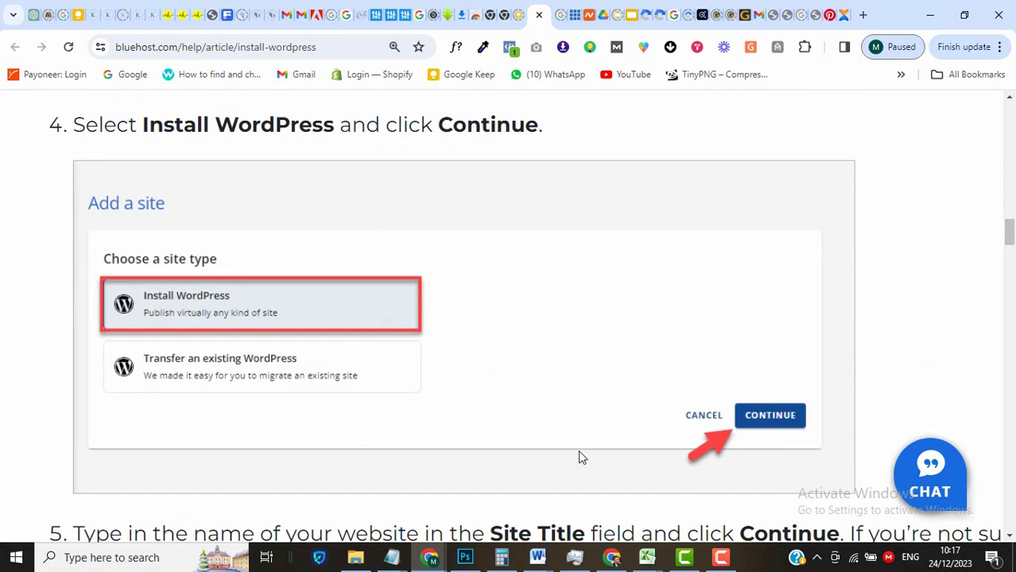
scroll(579, 441, down, 3)
scroll(577, 439, down, 3)
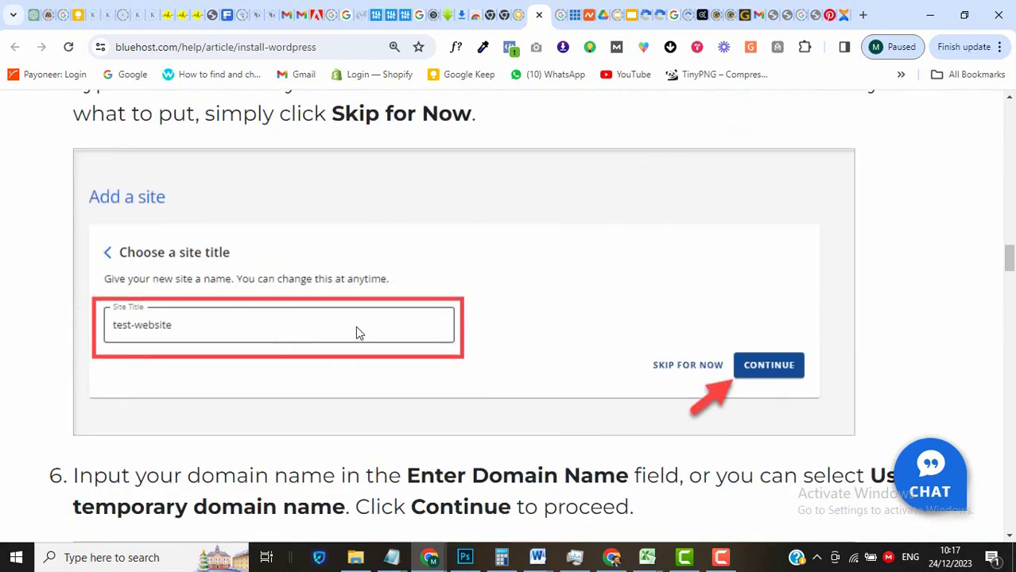
scroll(551, 325, up, 1)
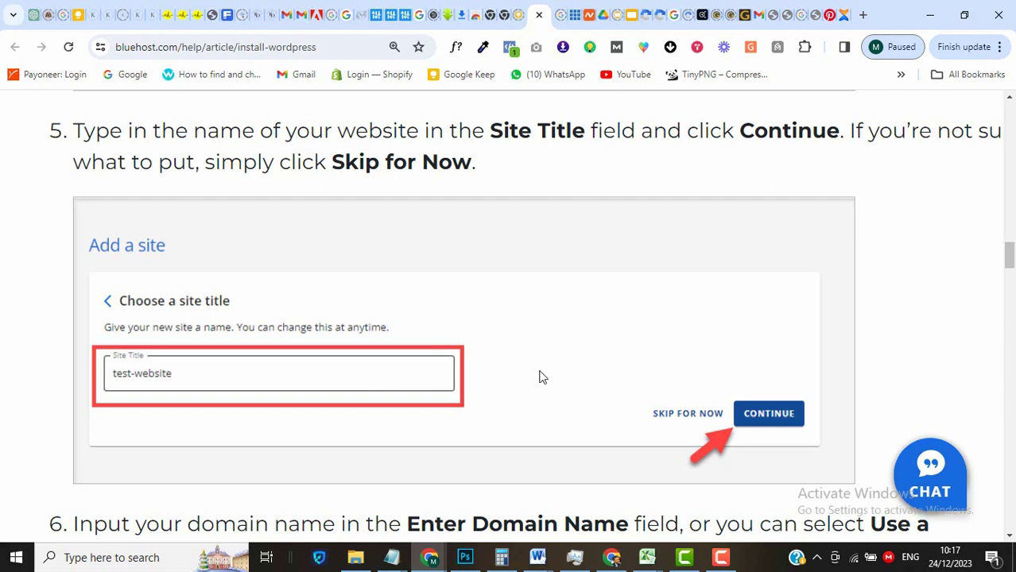
scroll(478, 392, down, 1)
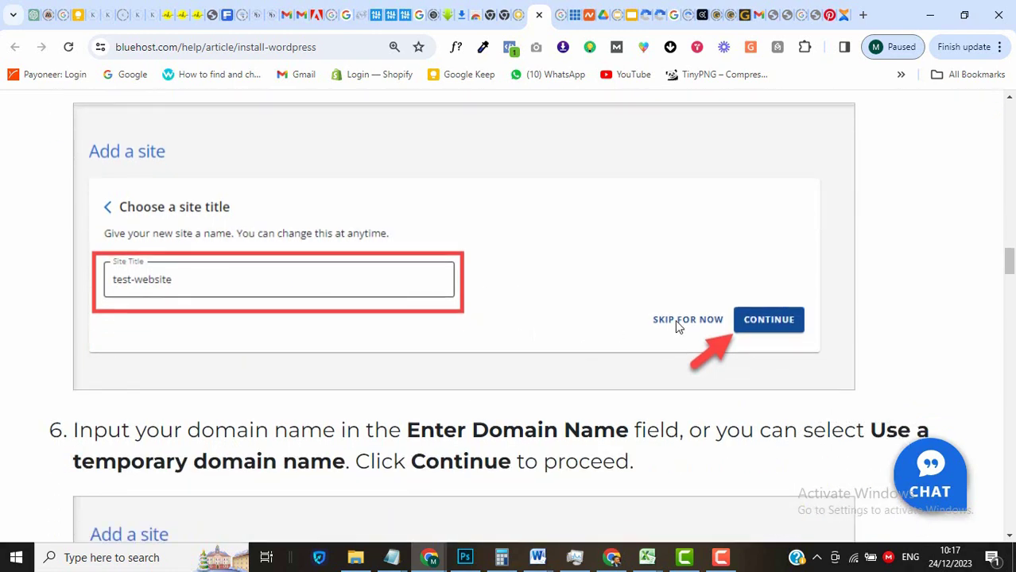
scroll(509, 315, down, 1)
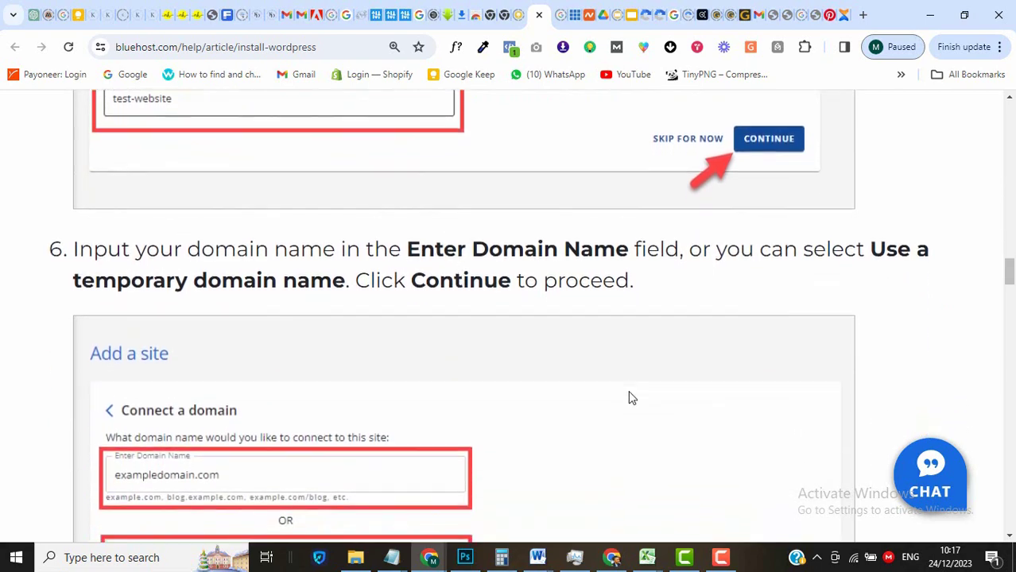
Read the help article's instructions for connecting a domain, installing WordPress, logging in and reaching Edit WordPress.
scroll(628, 397, down, 1)
scroll(628, 397, up, 1)
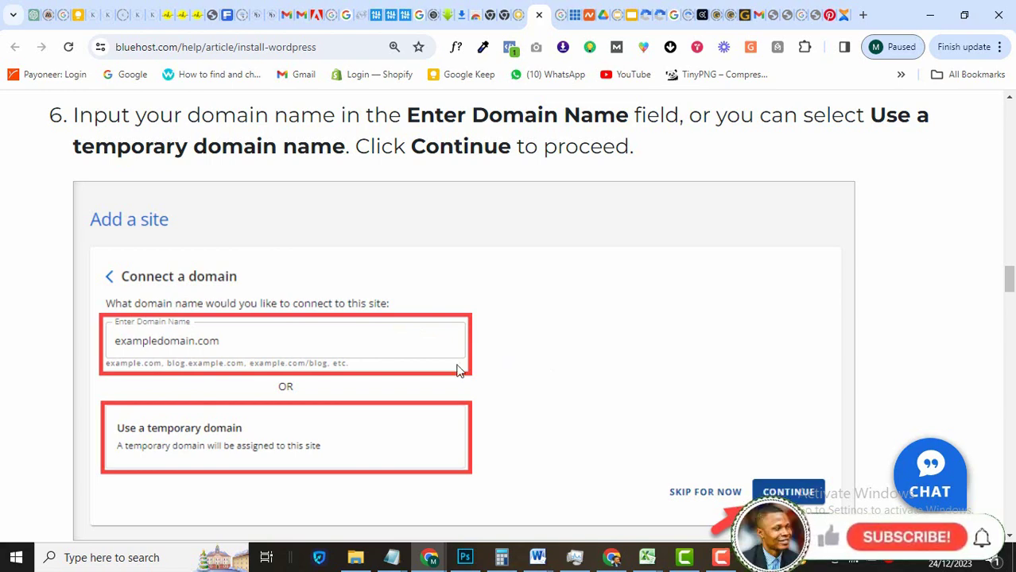
scroll(685, 374, down, 3)
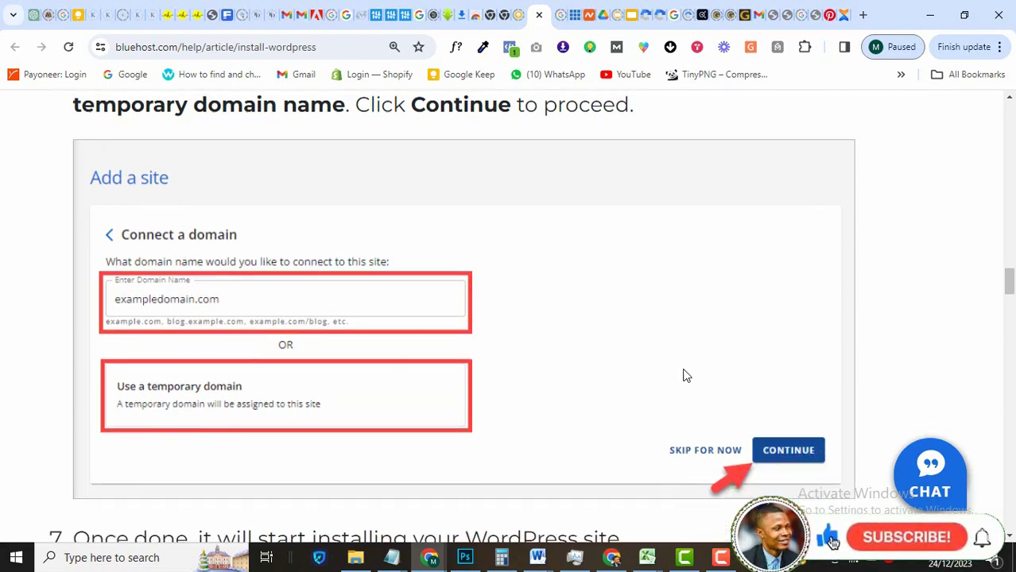
scroll(657, 343, down, 3)
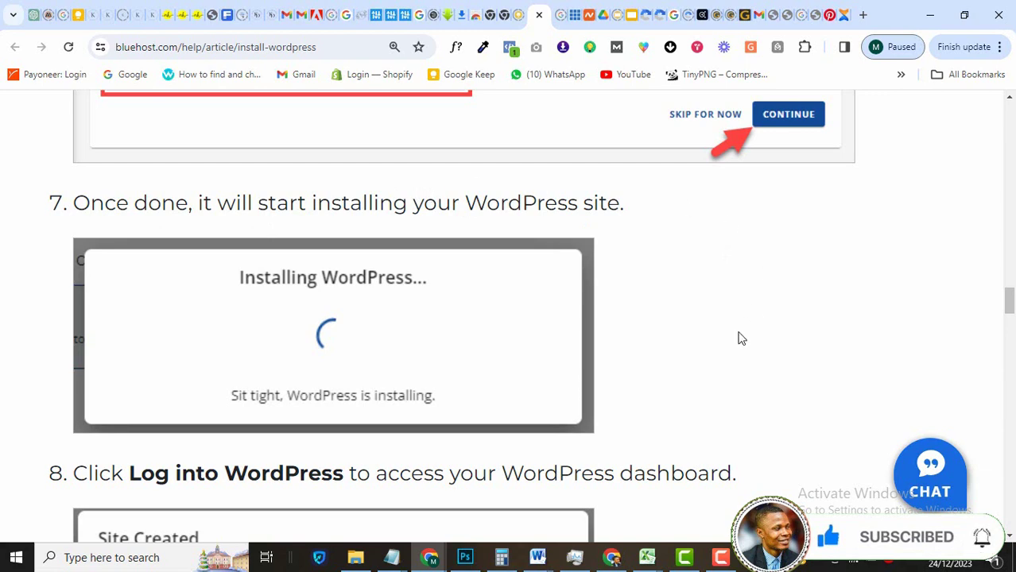
scroll(757, 395, down, 3)
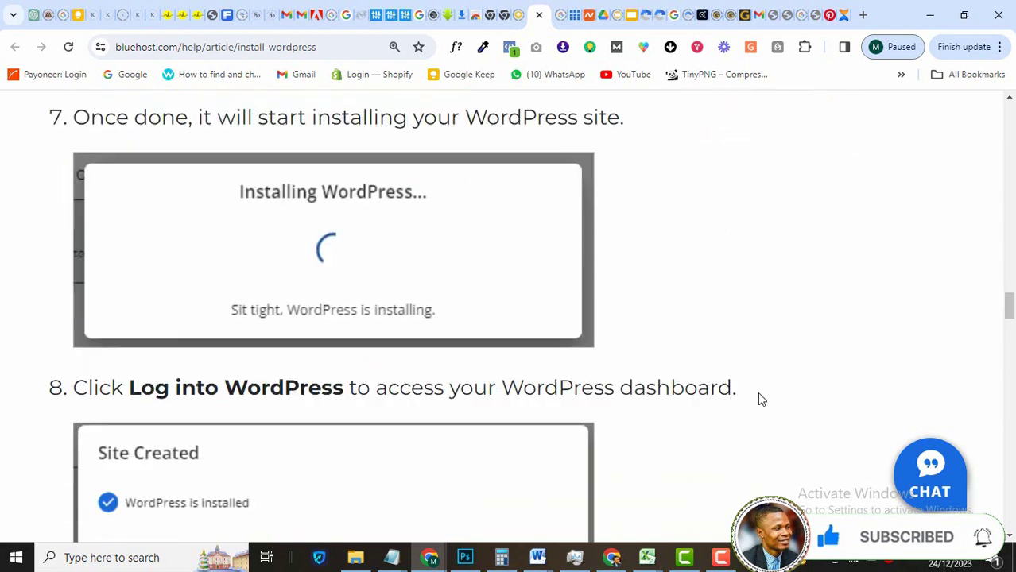
scroll(760, 399, down, 2)
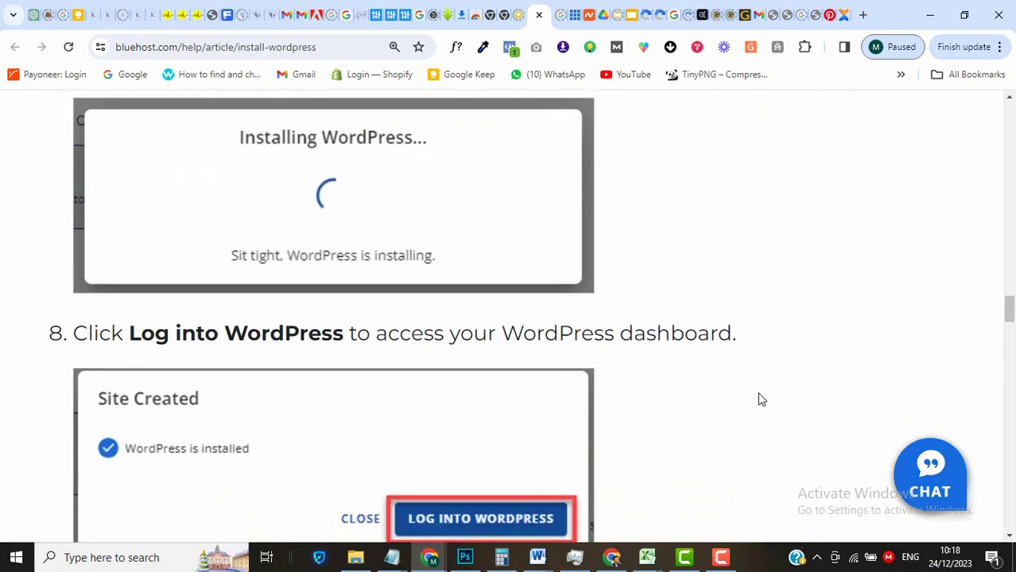
scroll(760, 399, down, 3)
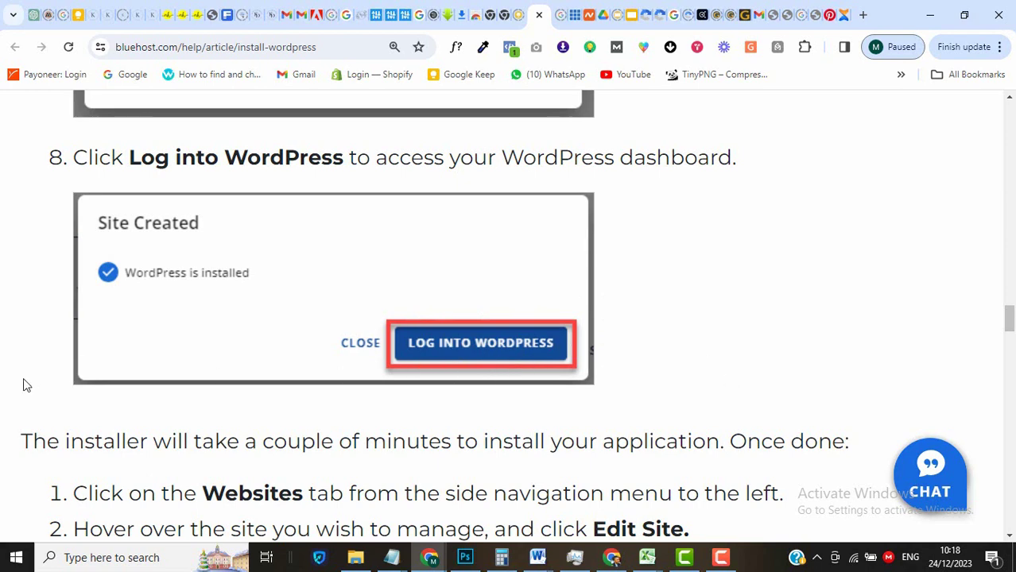
scroll(19, 395, down, 1)
scroll(19, 395, down, 1)
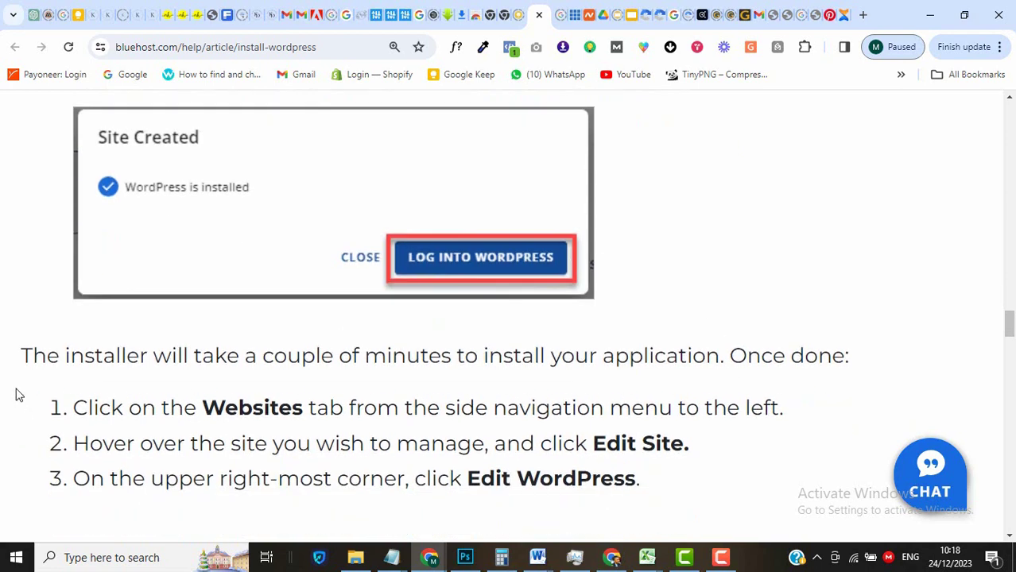
scroll(19, 395, down, 1)
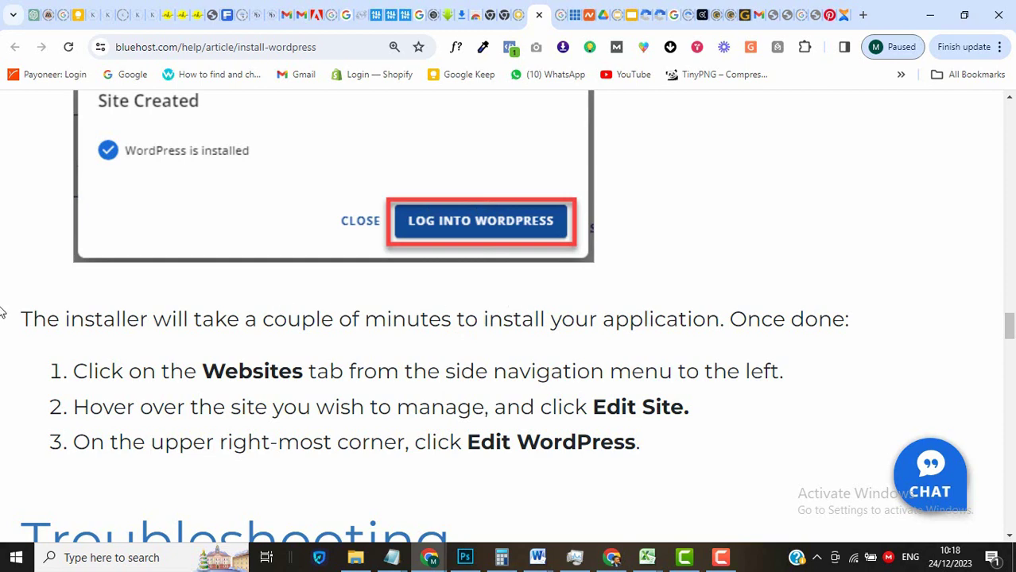
scroll(3, 311, up, 1)
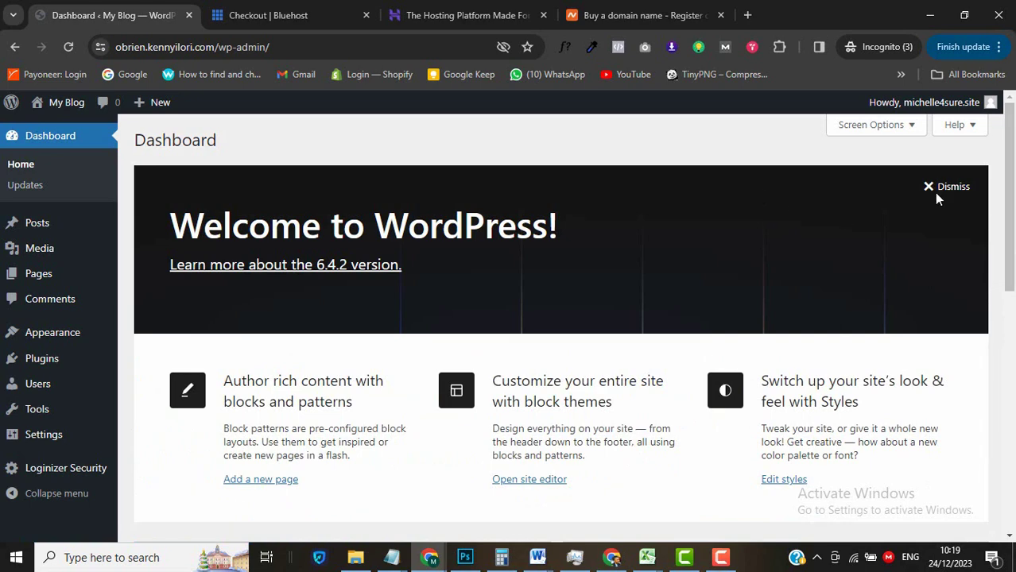
Hide the Welcome, Quick Draft, Activity, At a Glance, Site Health Status and WordPress Events and News boxes from the WordPress dashboard.
drag(1014, 205, 1014, 128)
click(895, 128)
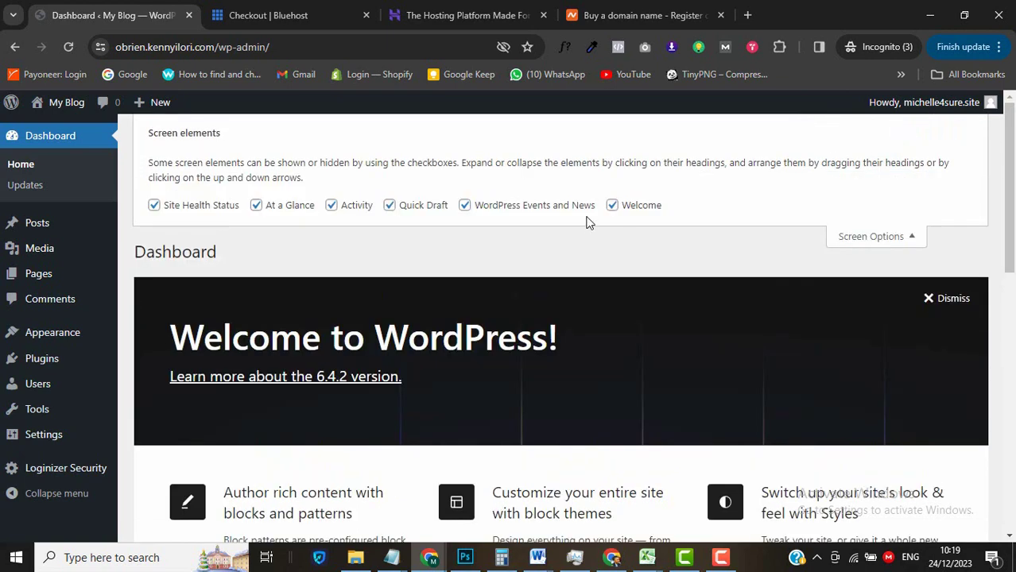
click(612, 206)
click(389, 206)
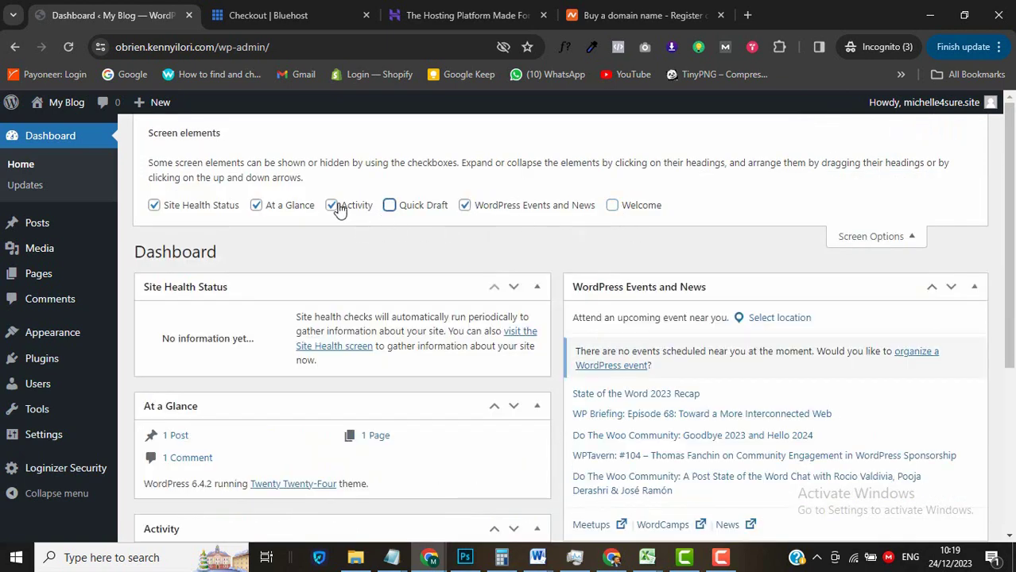
click(331, 205)
click(256, 205)
click(153, 205)
click(465, 206)
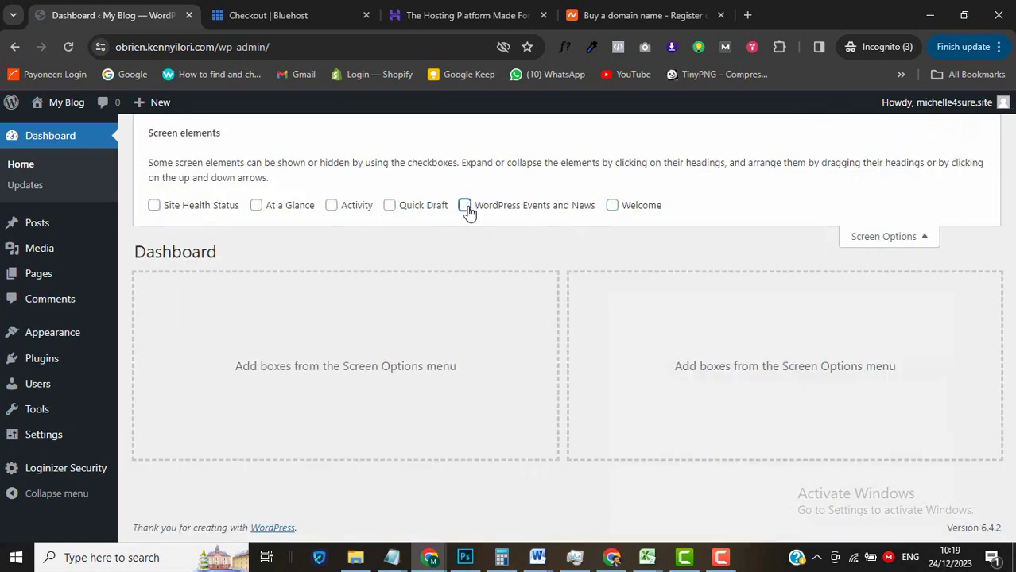
click(895, 239)
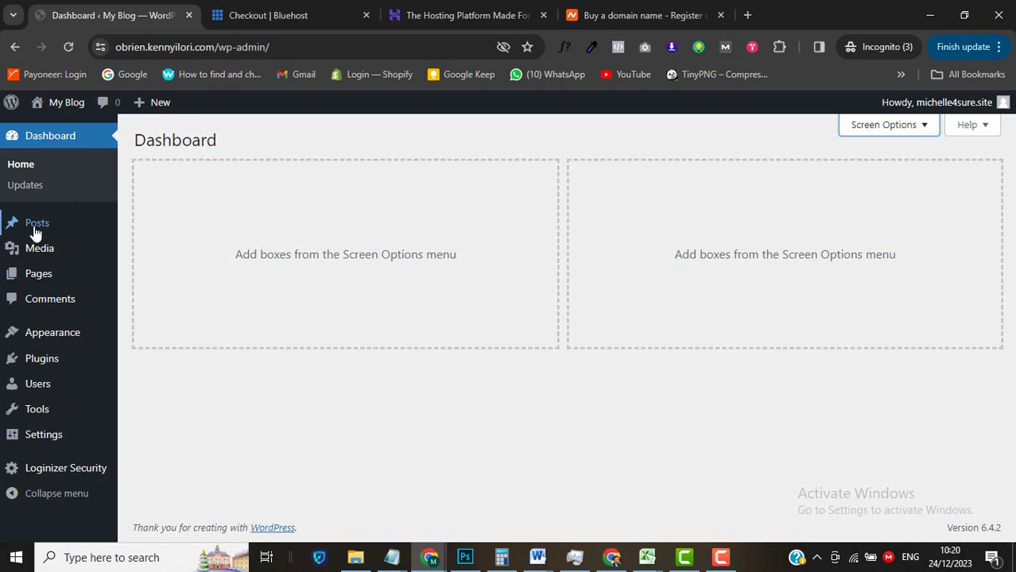
Move the "Hello world!" post to the Trash and delete it permanently.
mouse_move(34, 231)
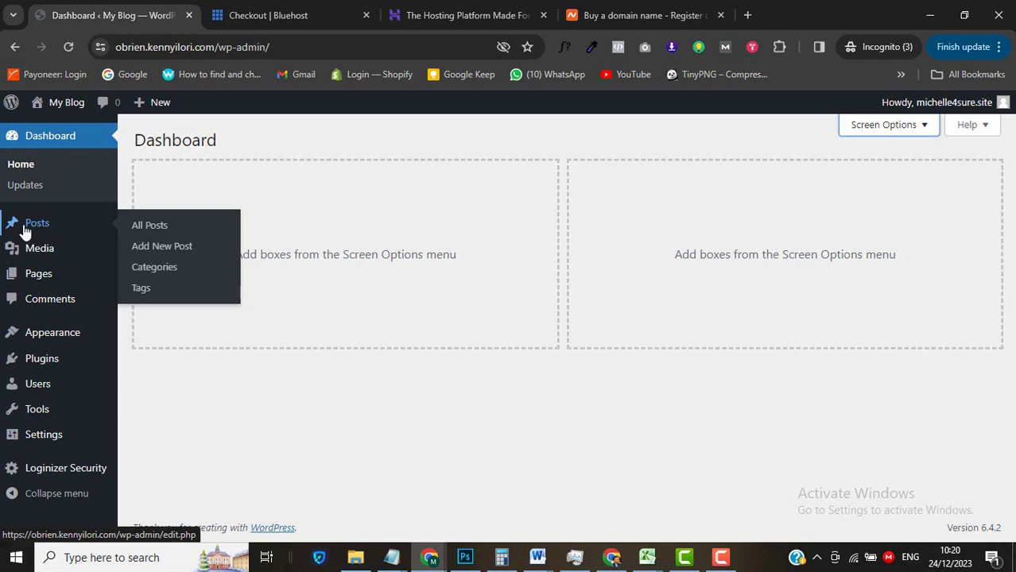
click(159, 231)
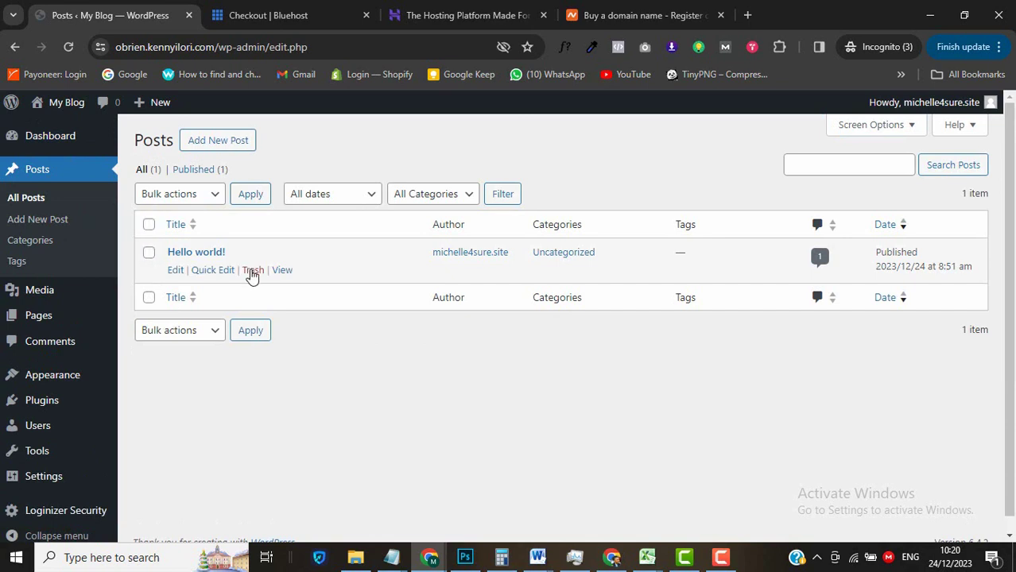
click(252, 271)
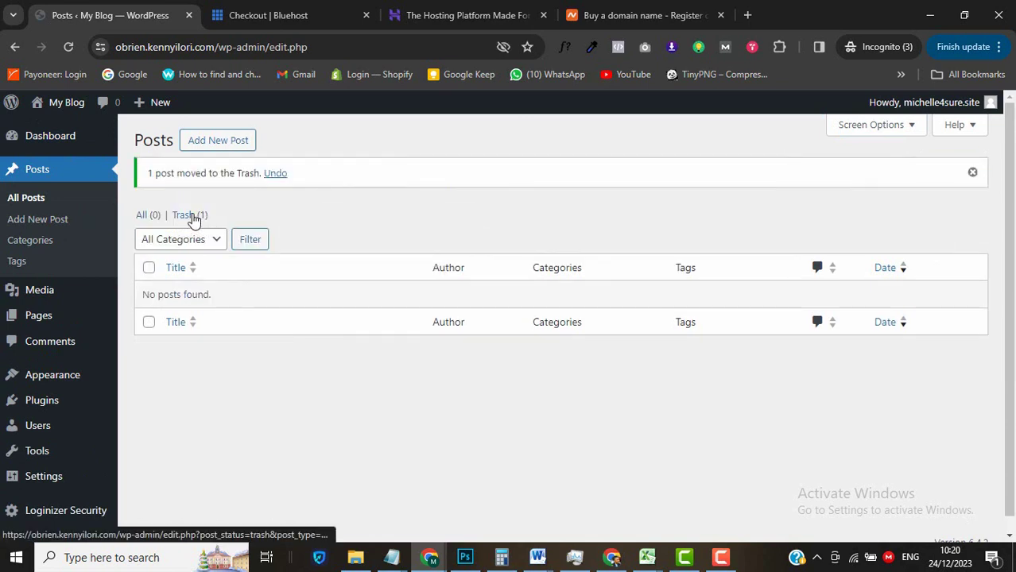
click(188, 216)
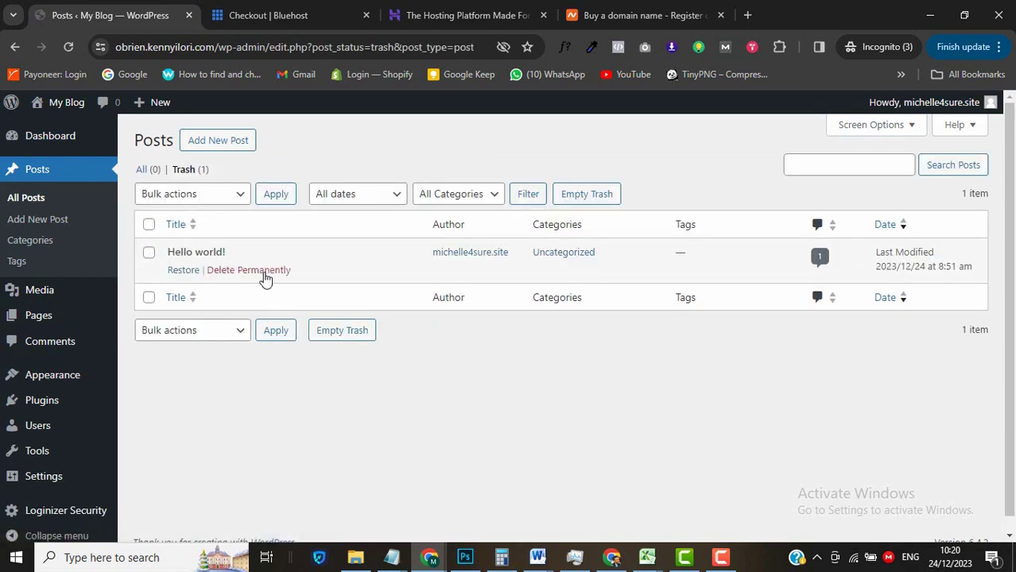
click(263, 275)
Move the Privacy Policy and Sample Page pages to the Trash with one bulk action.
mouse_move(31, 328)
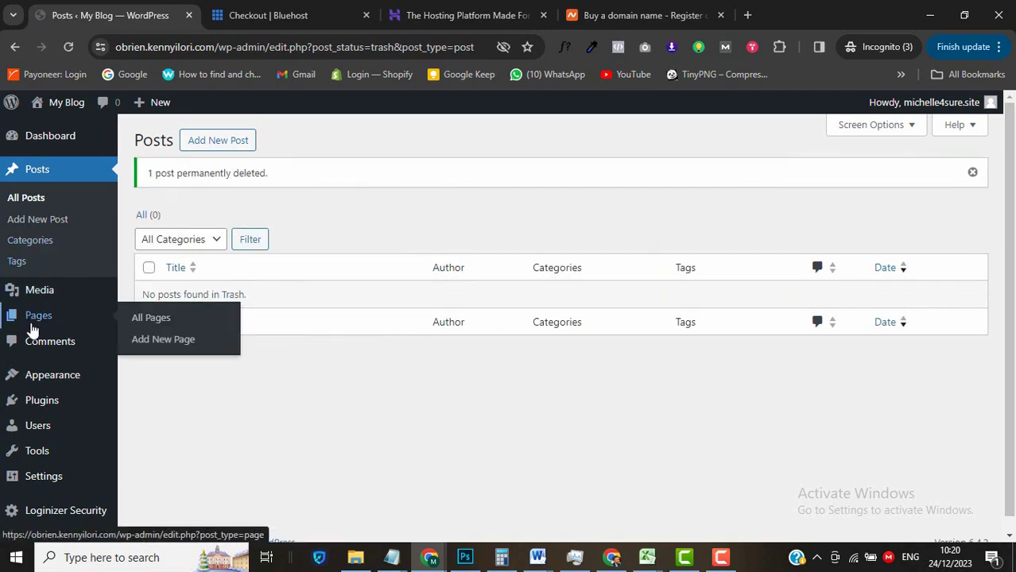
click(139, 318)
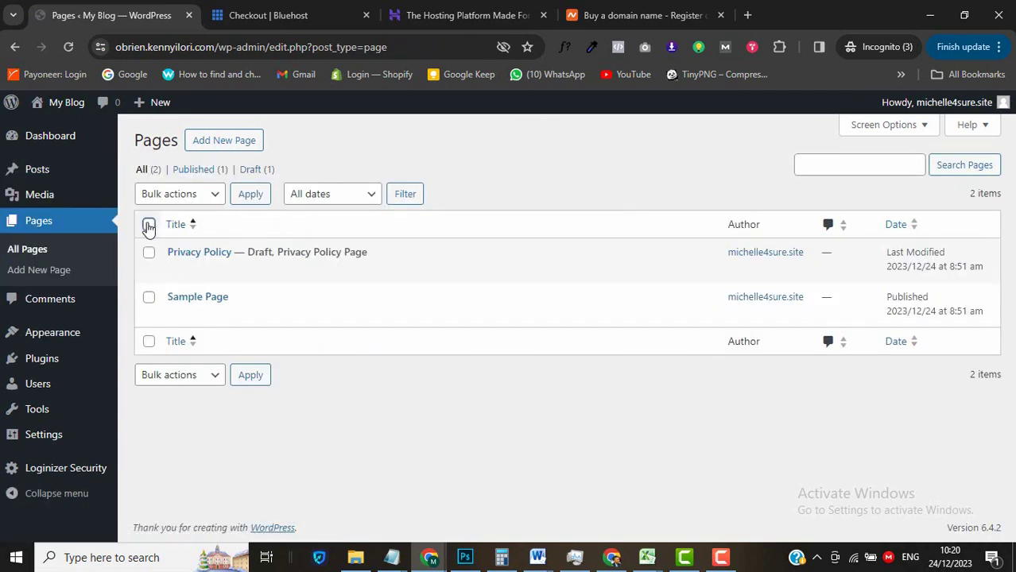
click(149, 225)
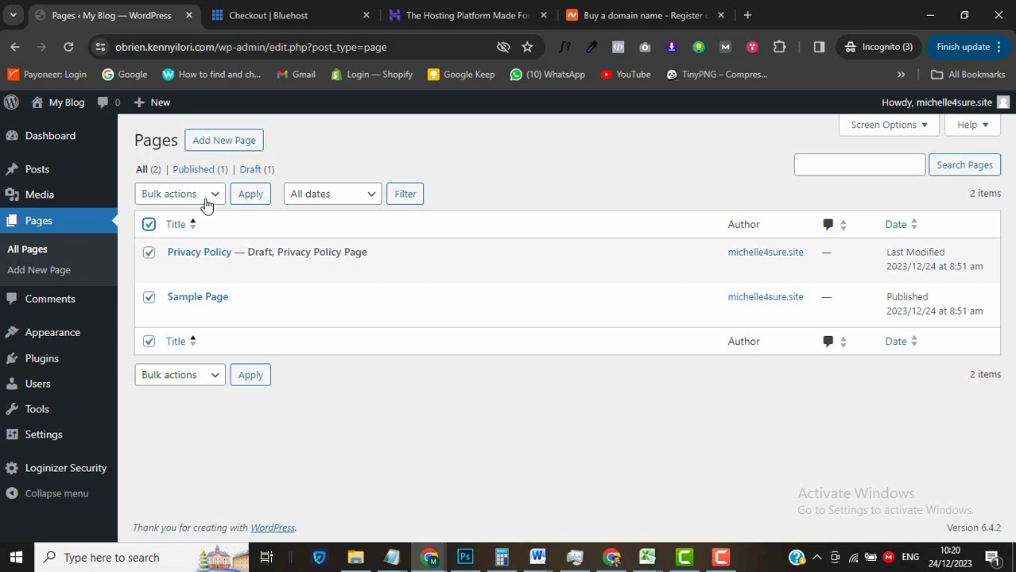
click(207, 203)
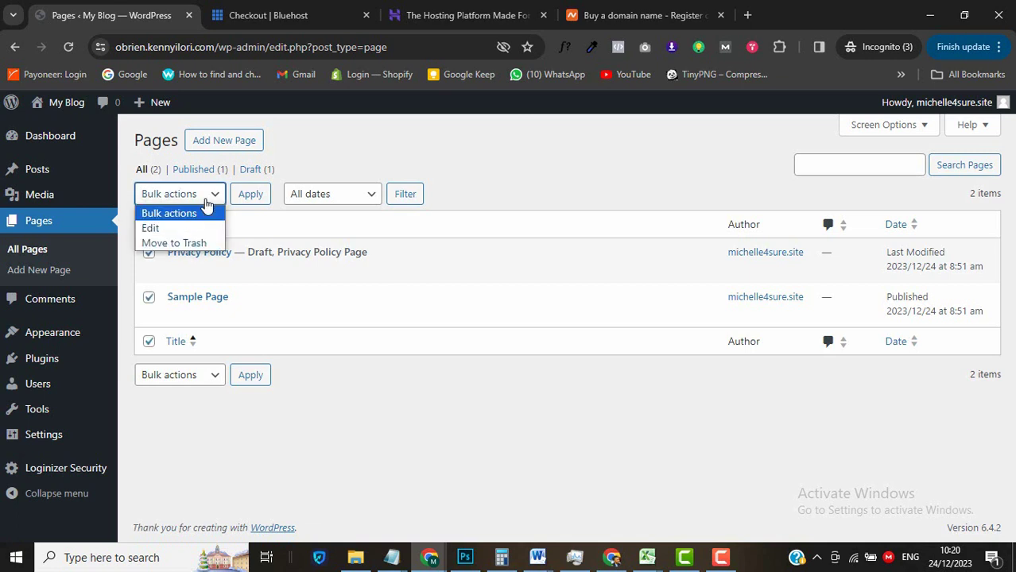
click(190, 243)
click(250, 195)
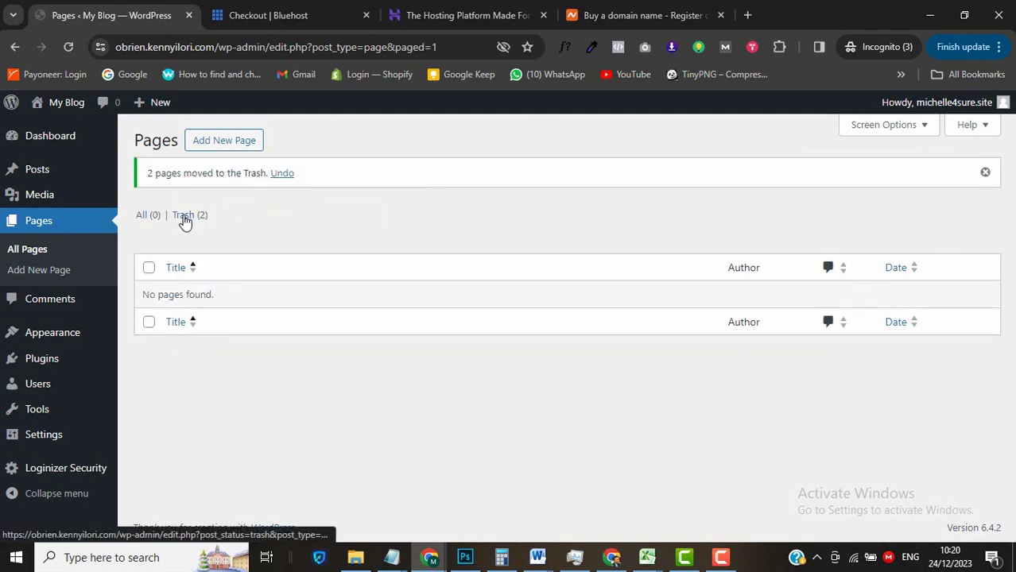
Permanently delete both trashed pages, Privacy Policy and Sample Page, with a bulk action.
click(184, 218)
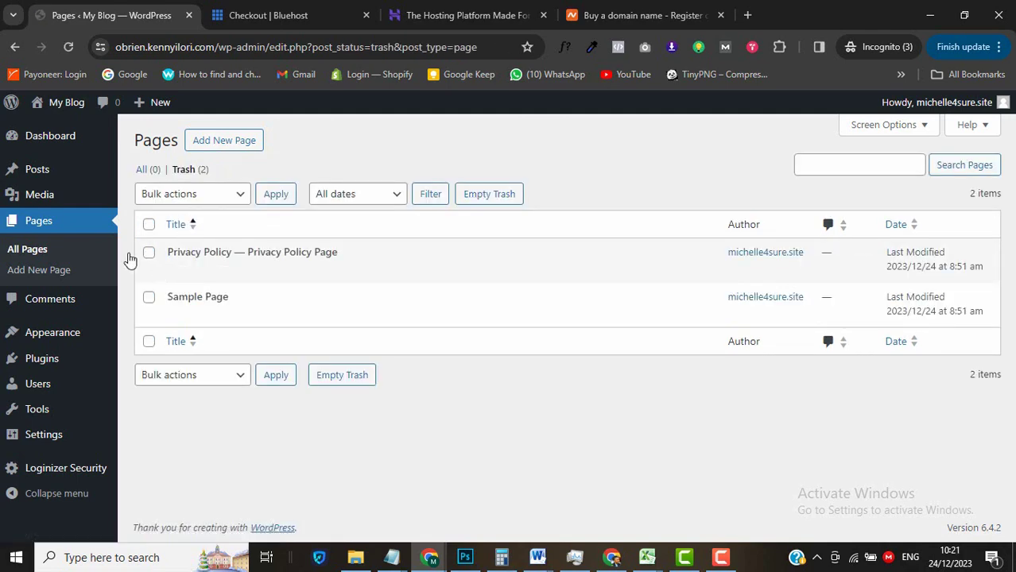
click(149, 225)
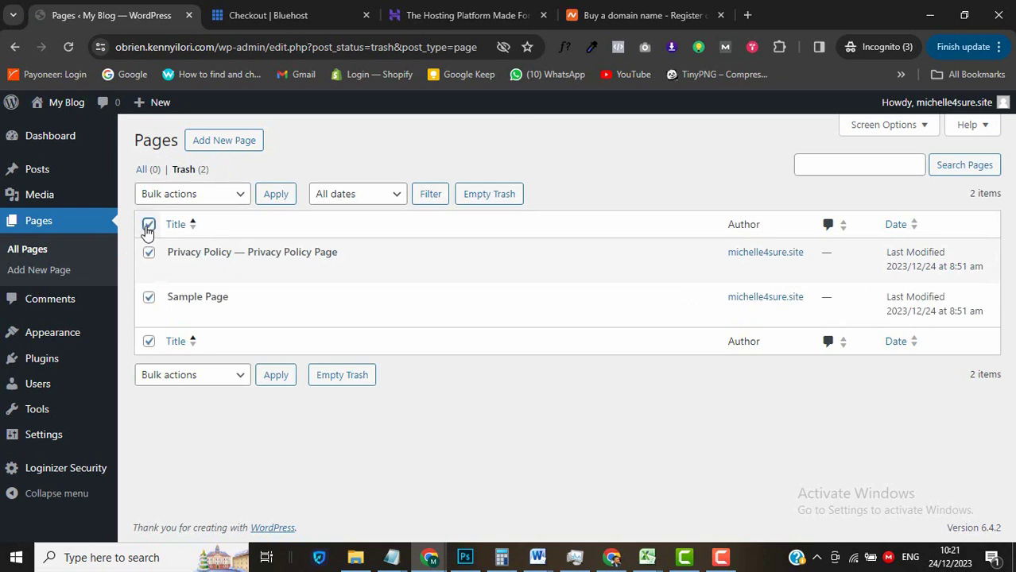
click(208, 204)
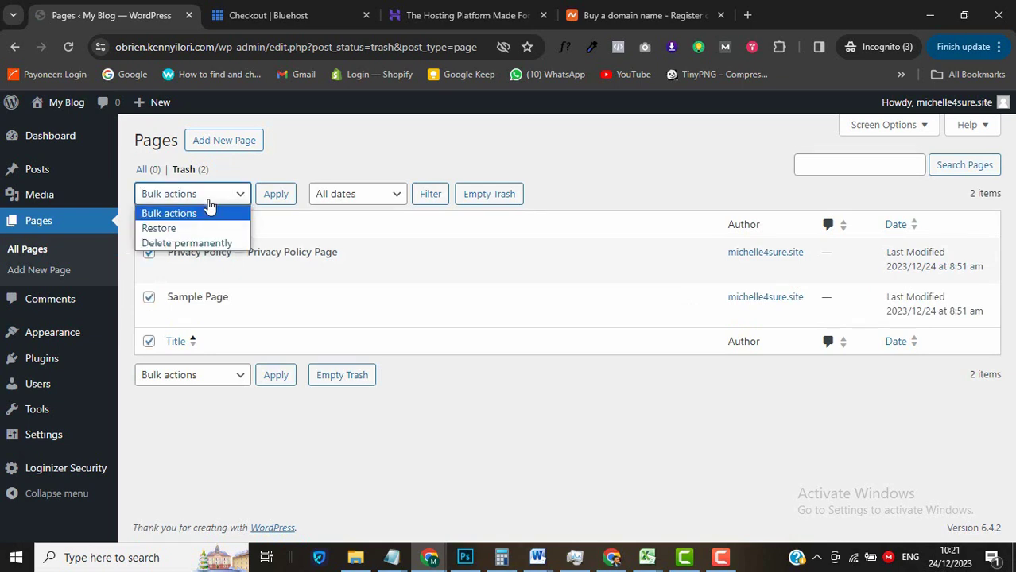
click(187, 243)
click(276, 194)
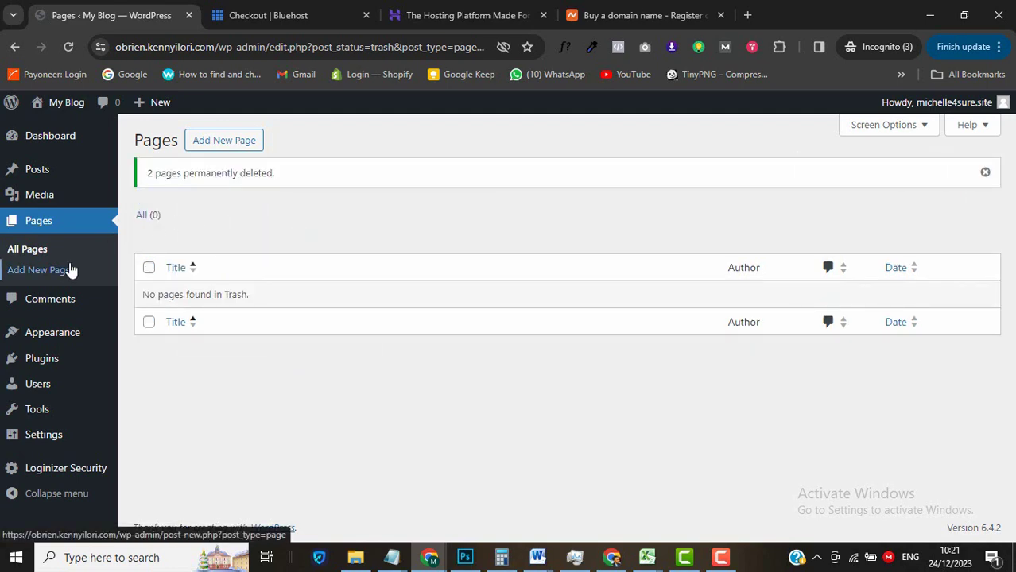
Delete the inactive Akismet Anti-spam and Hello Dolly plugins with one bulk action, leaving Loginizer installed.
mouse_move(44, 364)
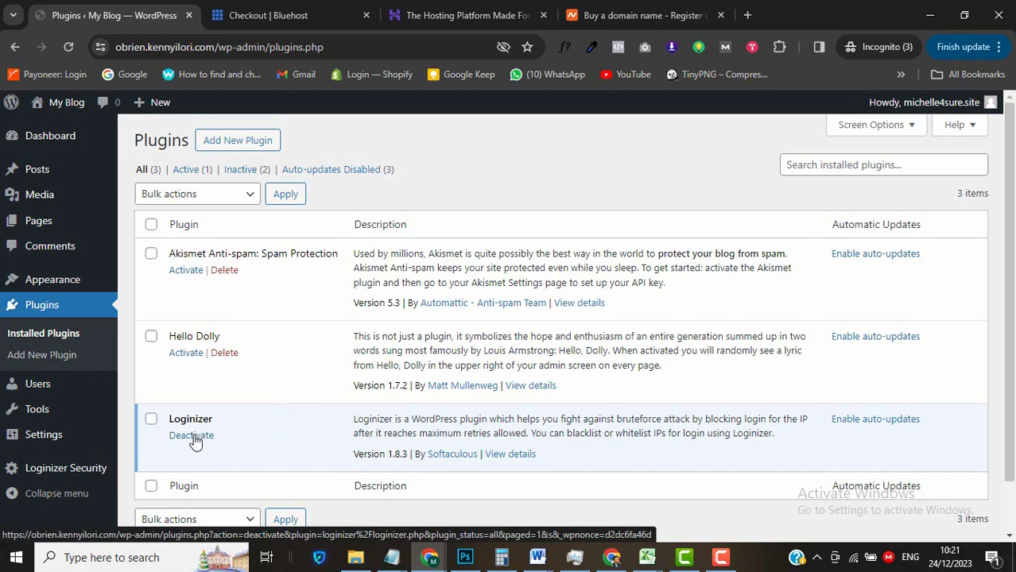
click(151, 338)
click(151, 253)
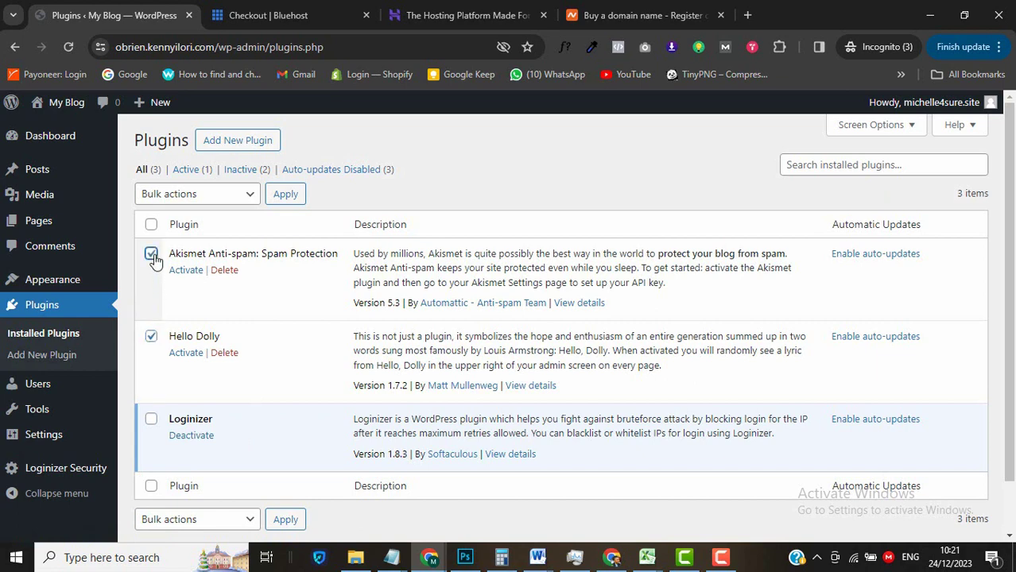
click(201, 199)
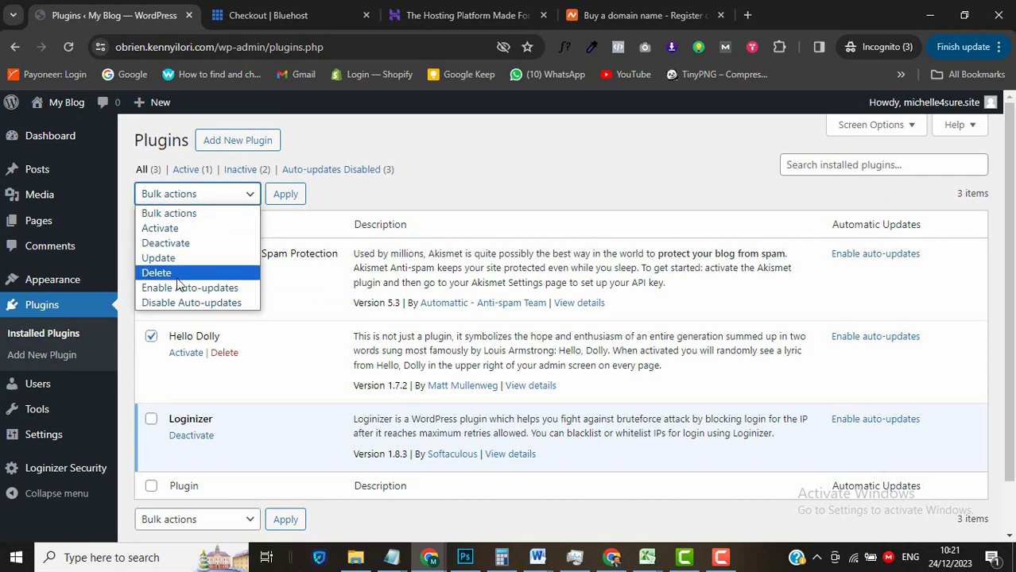
click(177, 277)
click(285, 194)
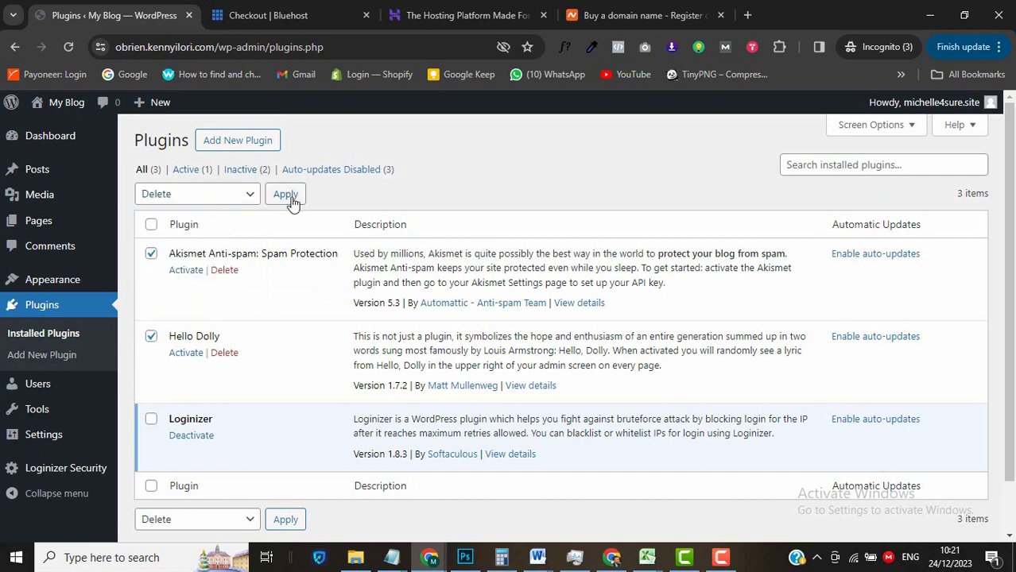
click(573, 158)
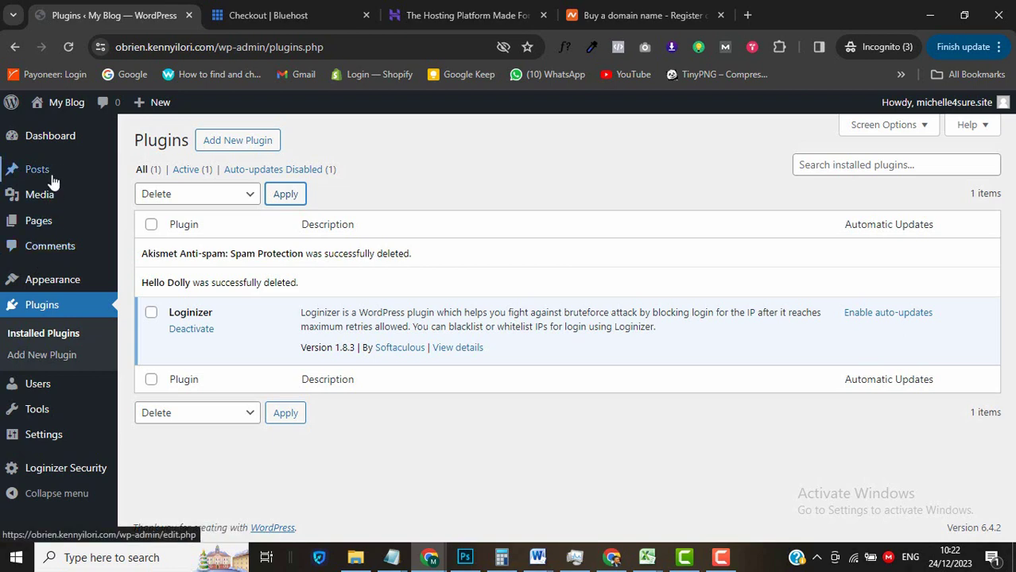
Return to the dashboard home and look through the Posts, Media, Pages, Comments, Appearance, Plugins and Users sections.
mouse_move(4, 169)
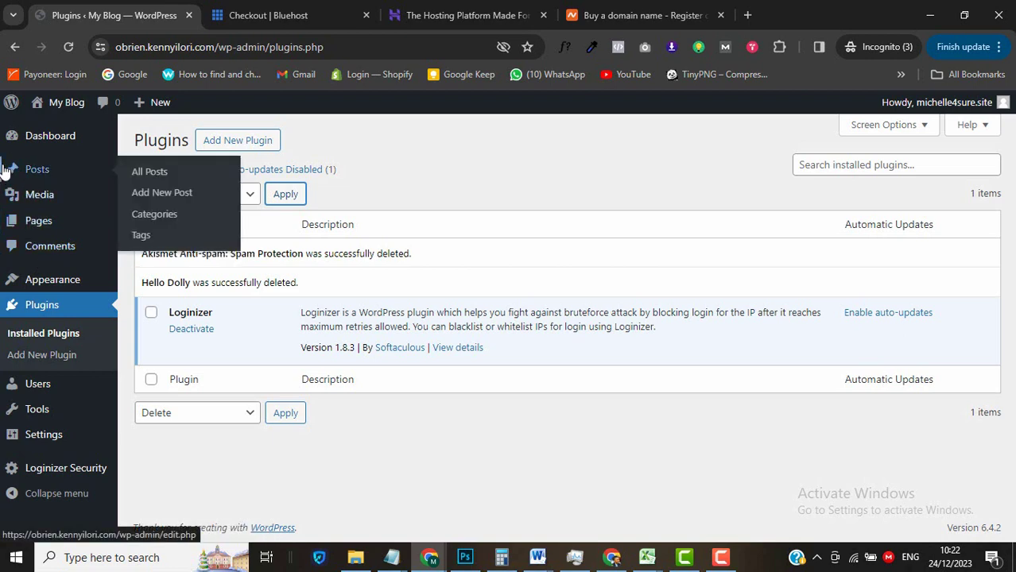
click(70, 151)
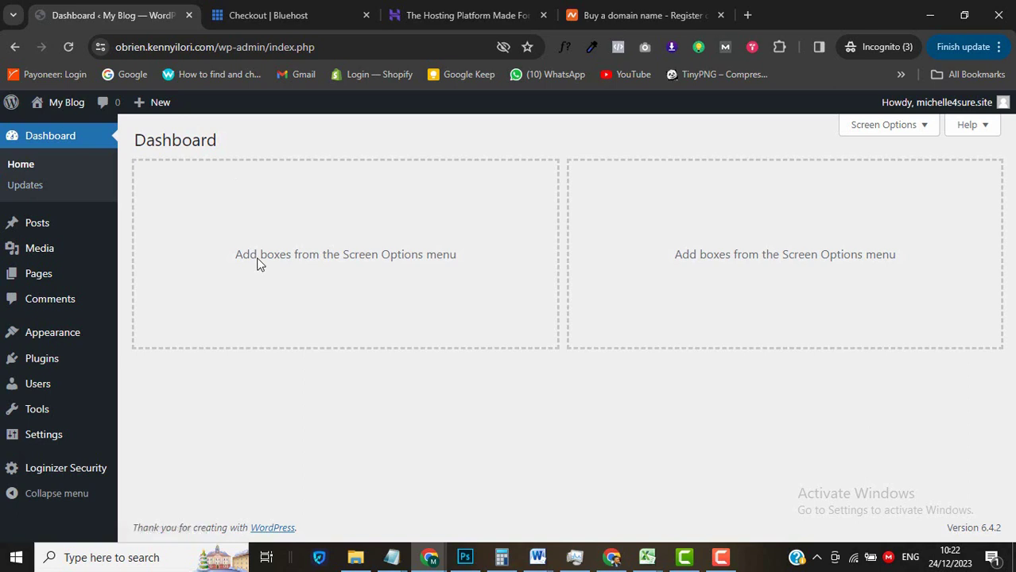
mouse_move(40, 227)
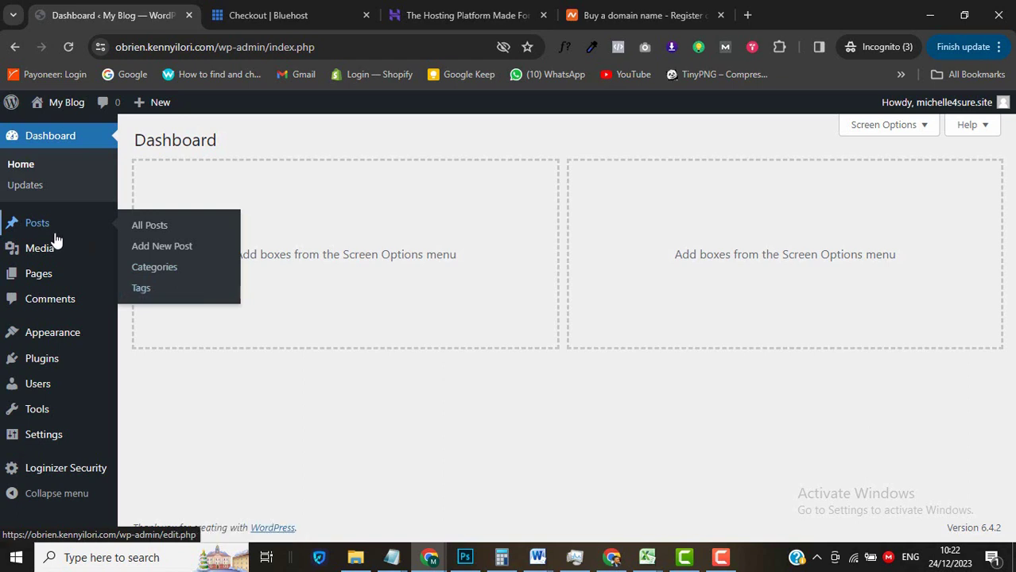
mouse_move(42, 253)
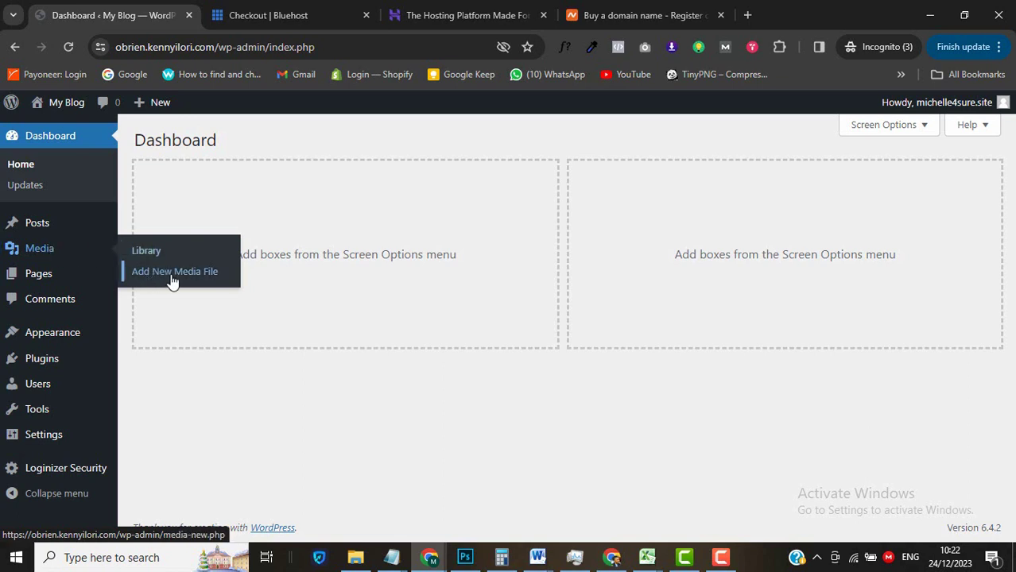
mouse_move(39, 278)
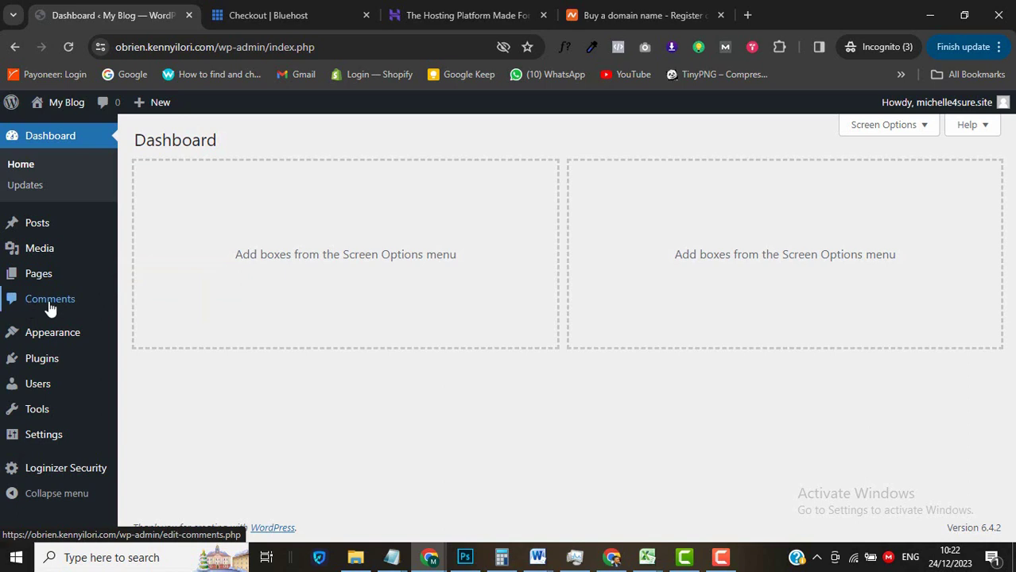
mouse_move(50, 344)
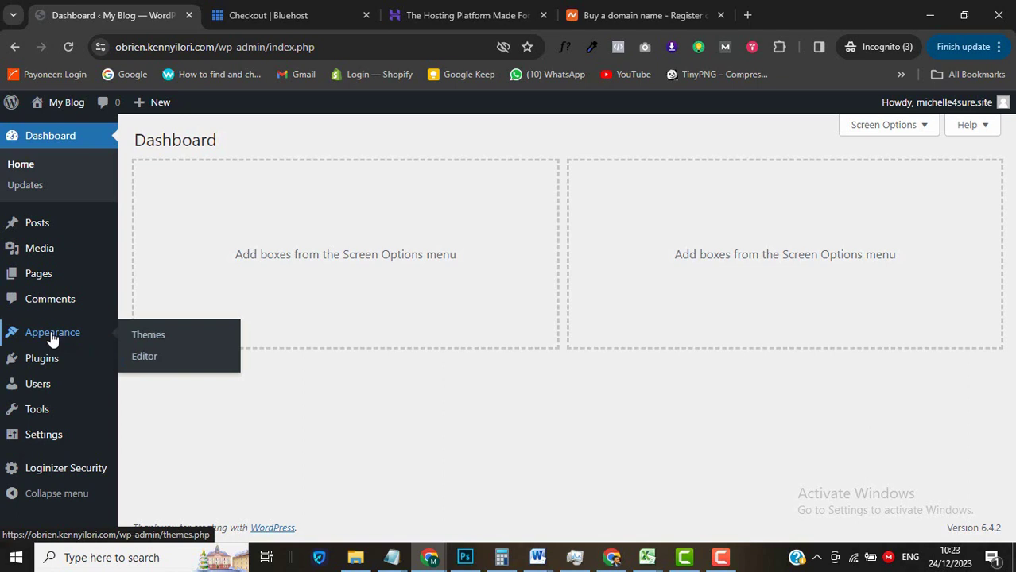
mouse_move(38, 360)
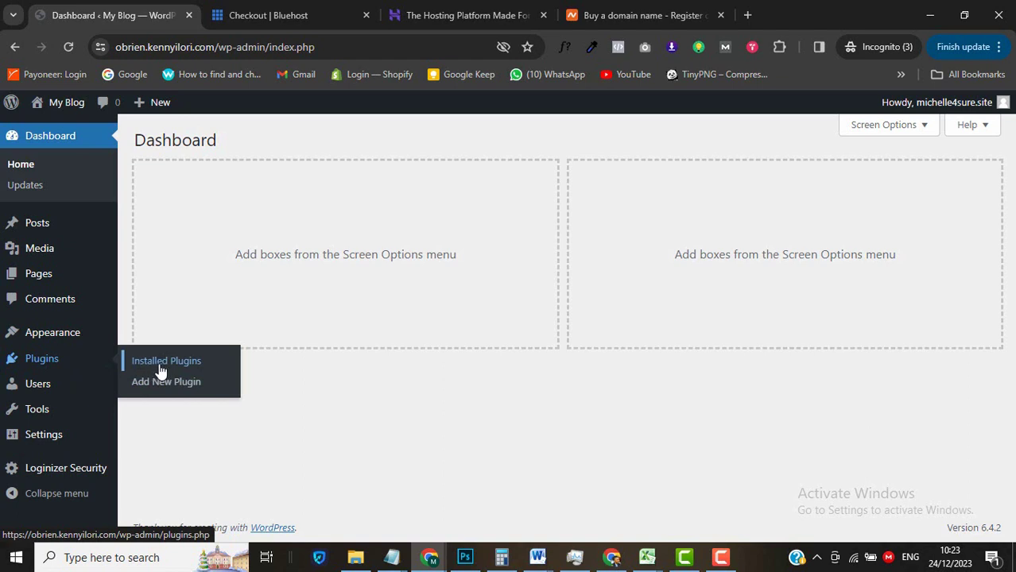
mouse_move(34, 389)
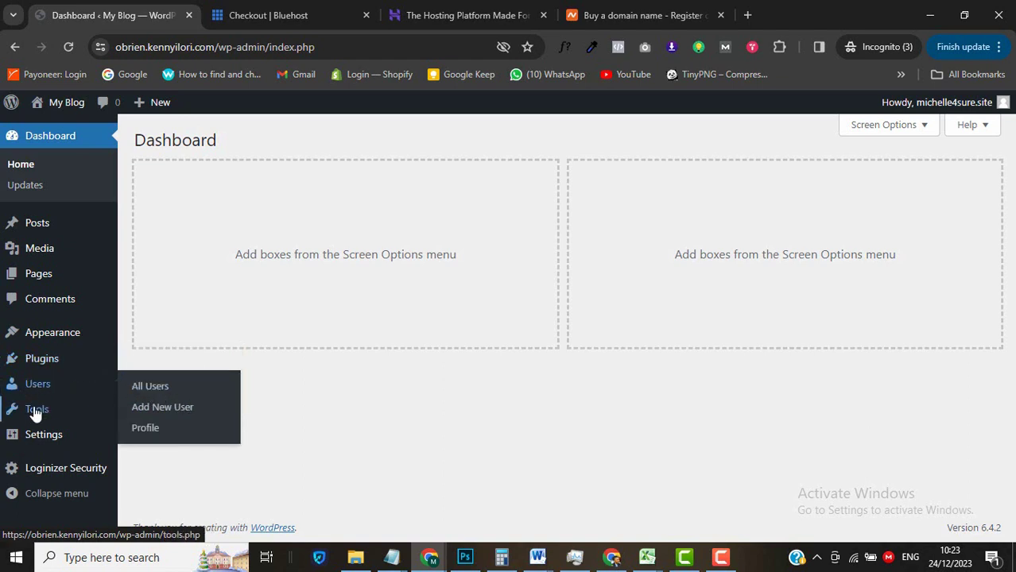
Examine the General settings from site title to week start, and look over the Reading settings.
mouse_move(36, 446)
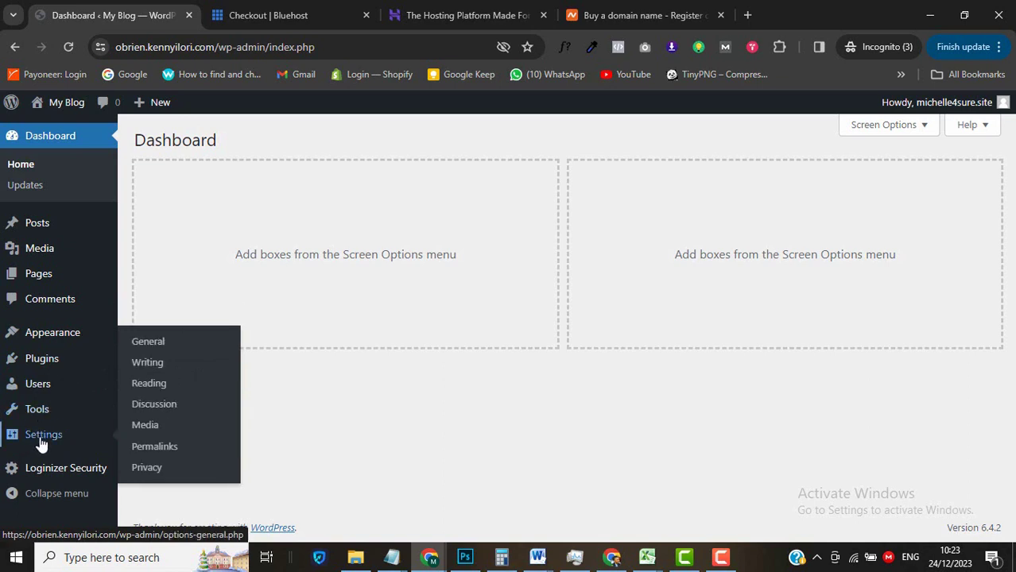
click(169, 350)
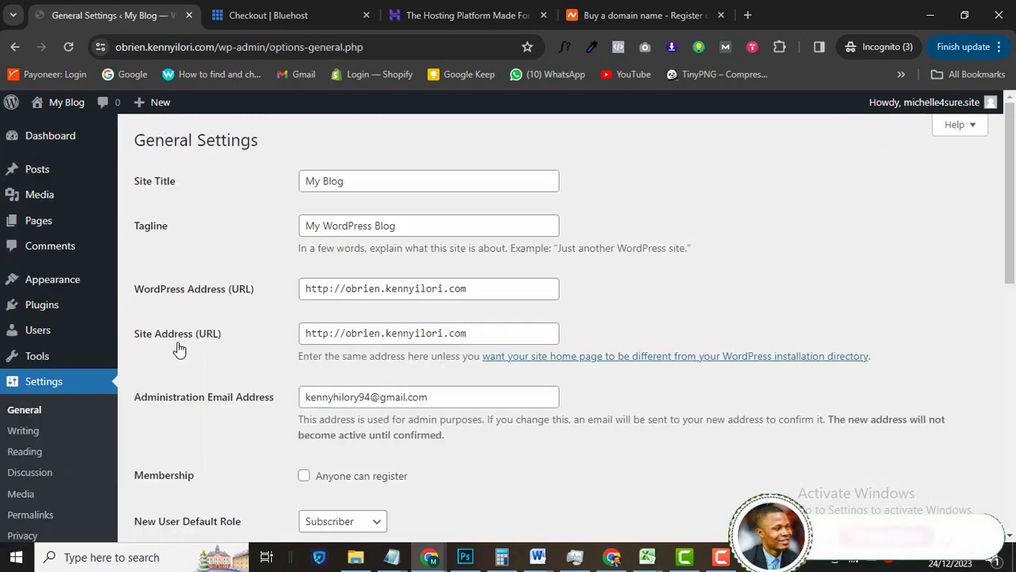
scroll(179, 350, down, 1)
scroll(179, 350, up, 1)
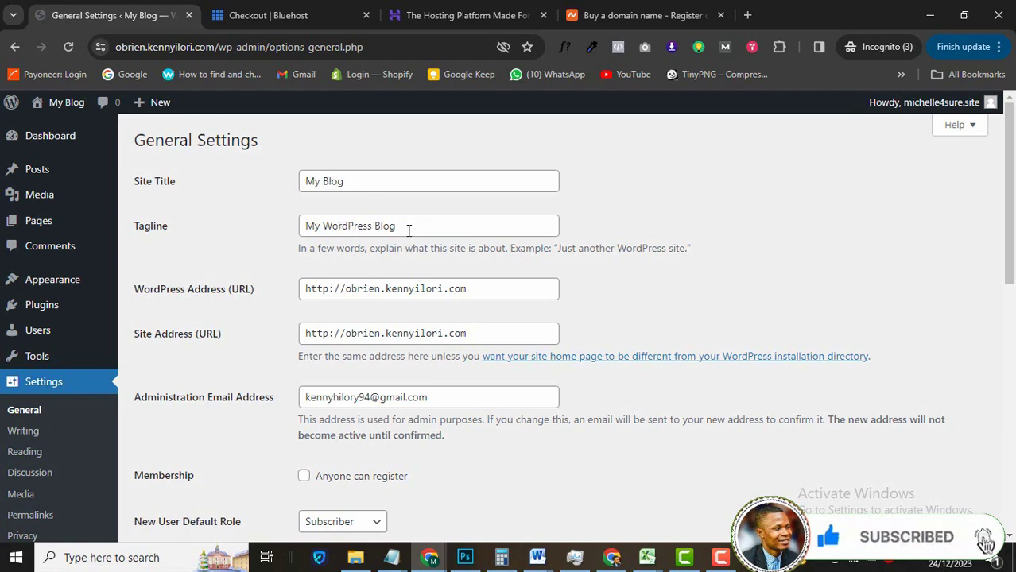
scroll(191, 335, down, 2)
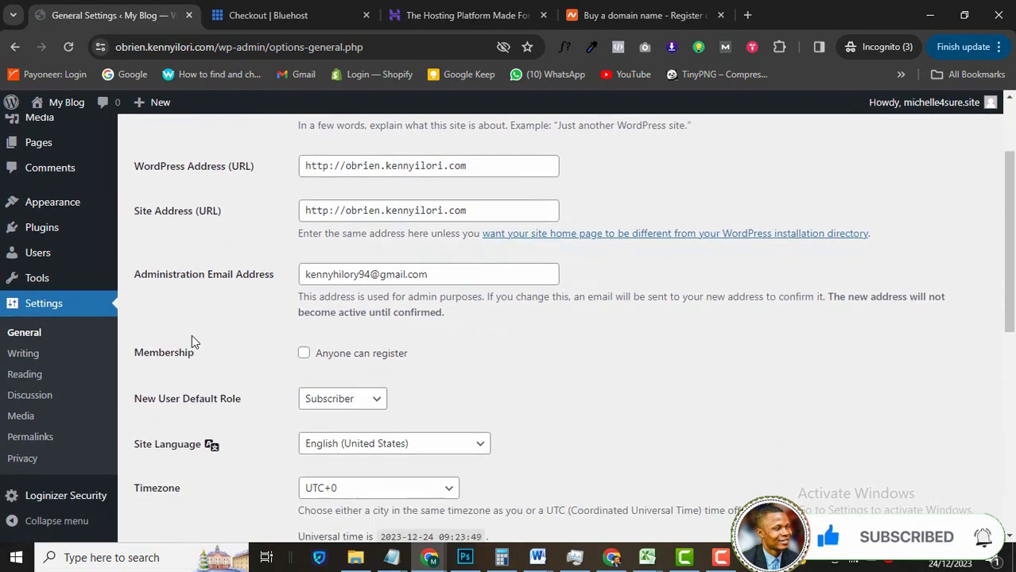
scroll(192, 338, down, 5)
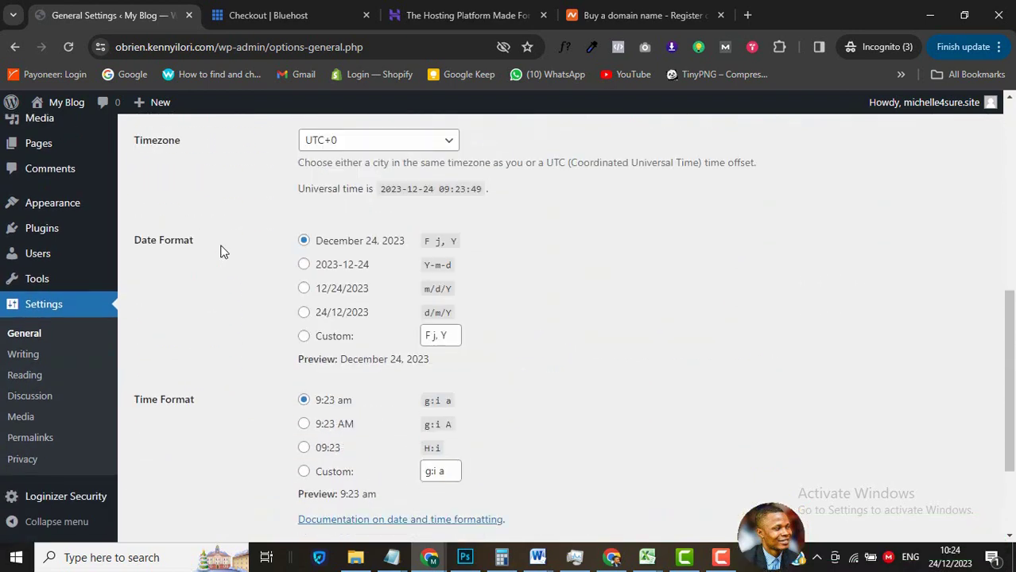
scroll(224, 252, down, 2)
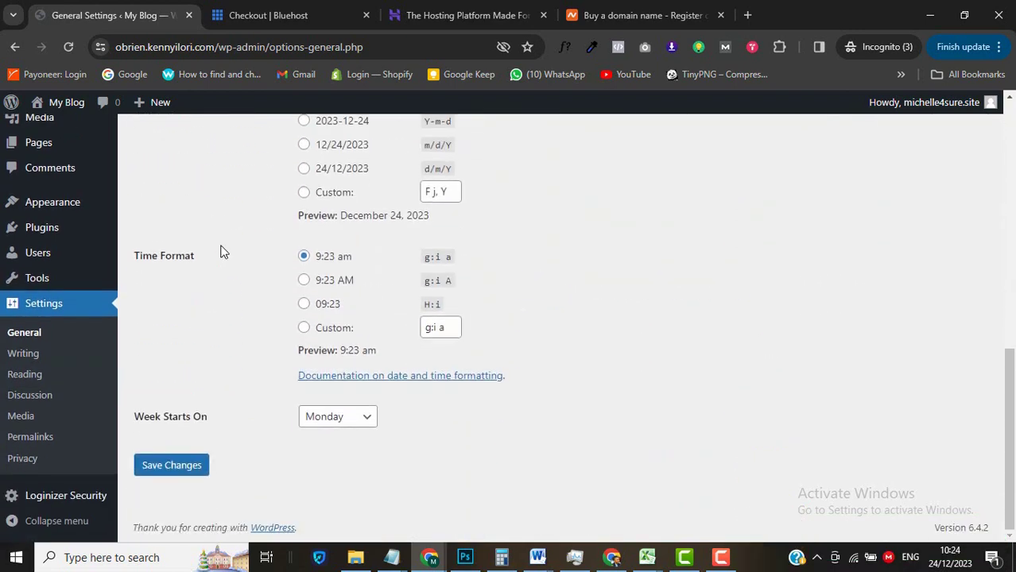
scroll(221, 251, up, 8)
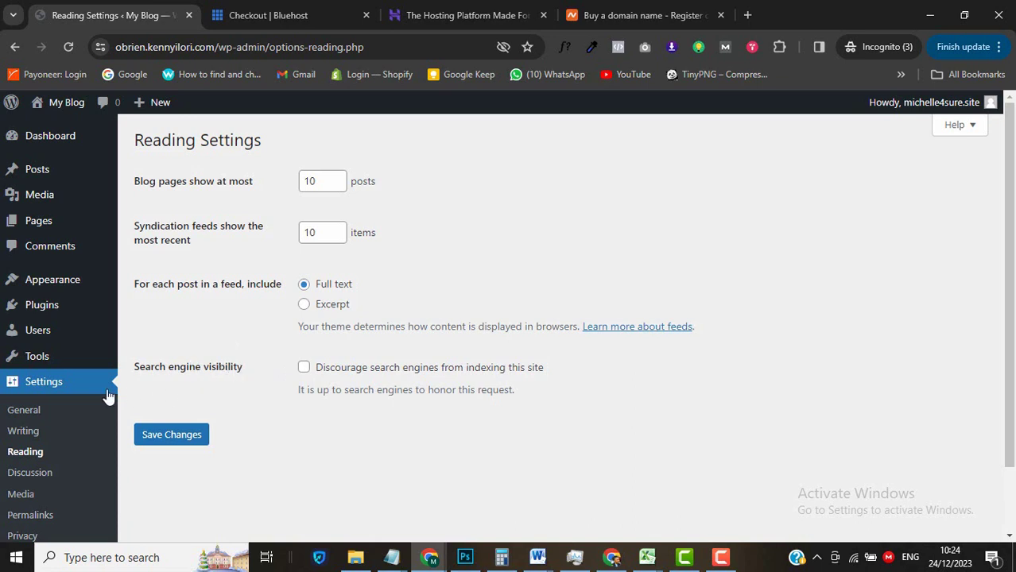
scroll(28, 489, down, 1)
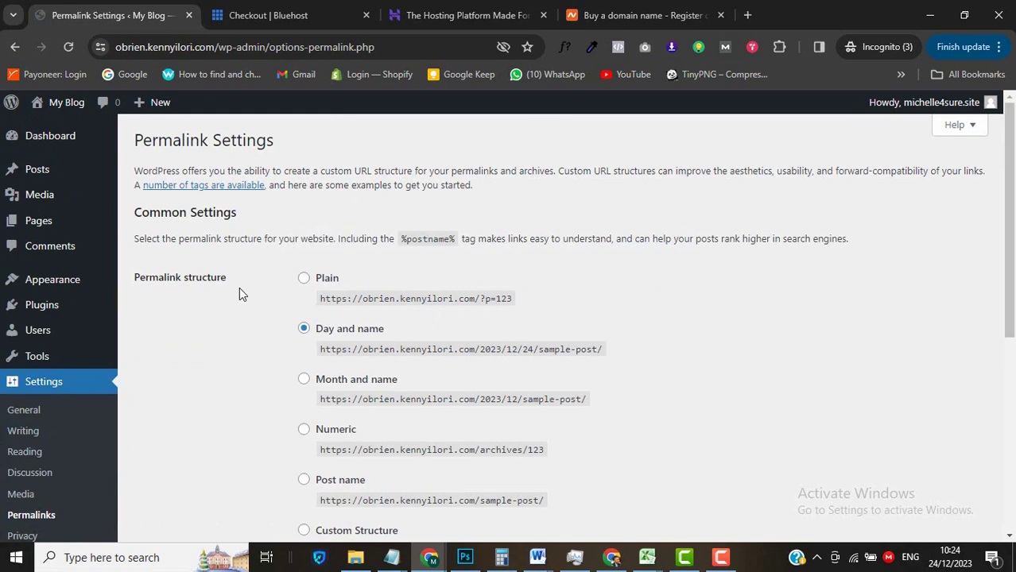
Set the site's permalink structure to Post name and save the changes.
scroll(242, 293, down, 2)
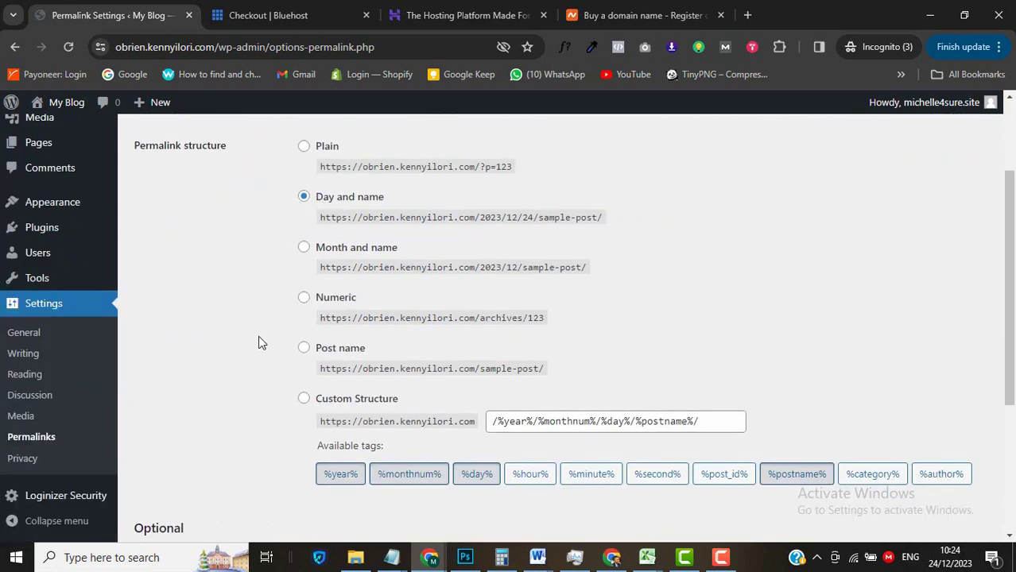
click(304, 349)
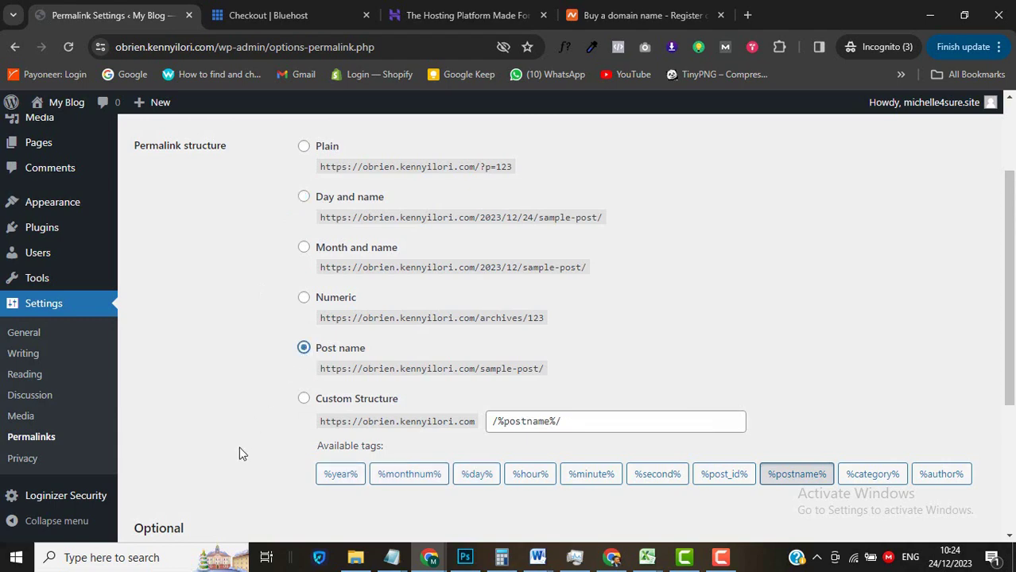
scroll(240, 447, down, 3)
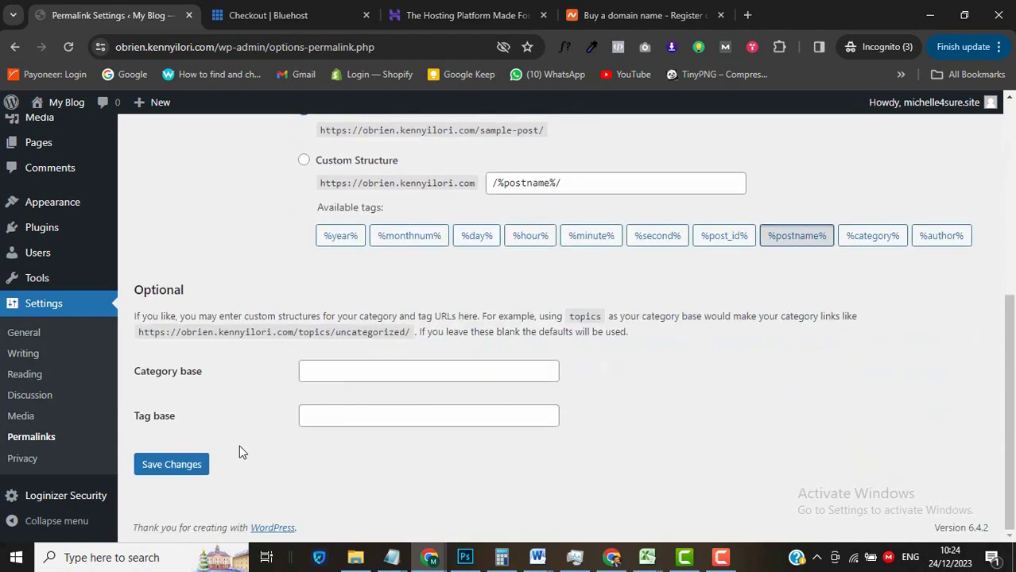
click(199, 465)
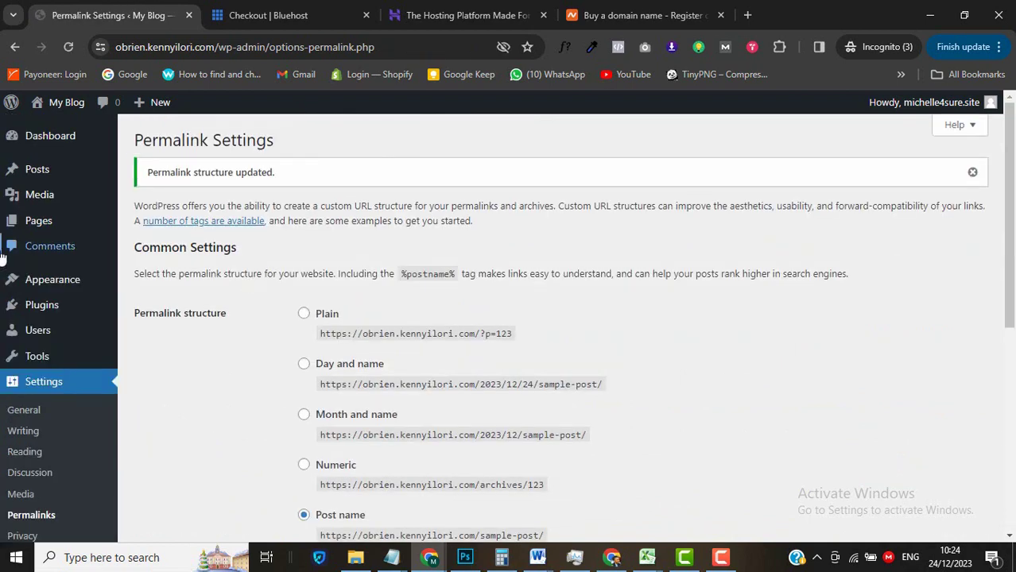
Delete the unused Twenty Twenty-Three theme from the installed themes.
mouse_move(54, 174)
mouse_move(3, 226)
mouse_move(4, 280)
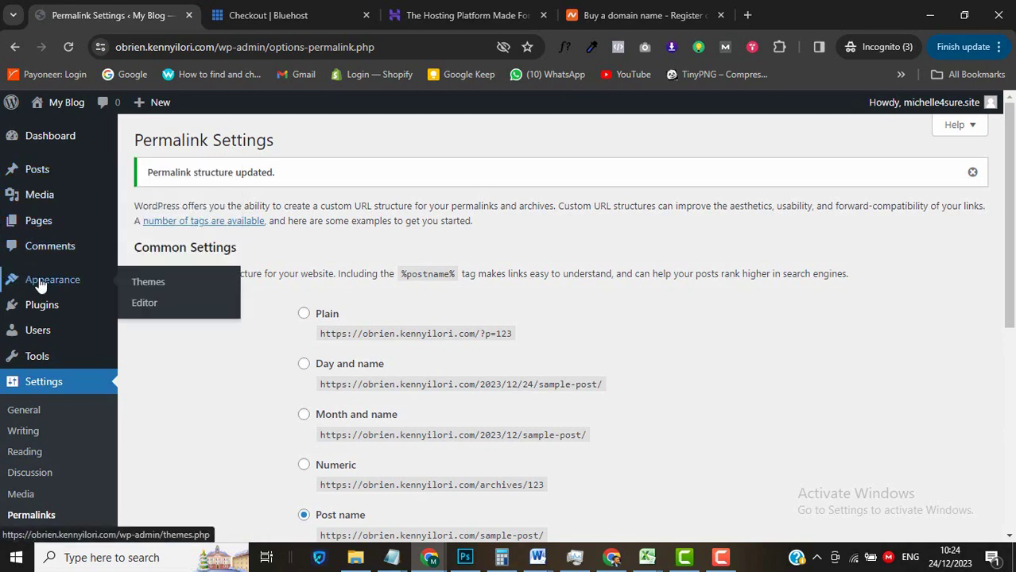
click(151, 284)
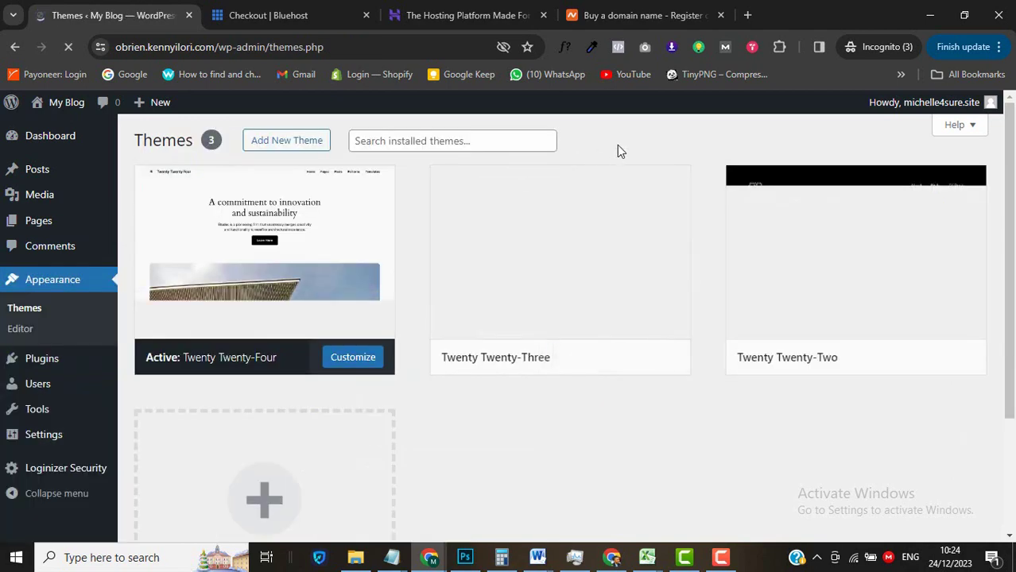
mouse_move(590, 227)
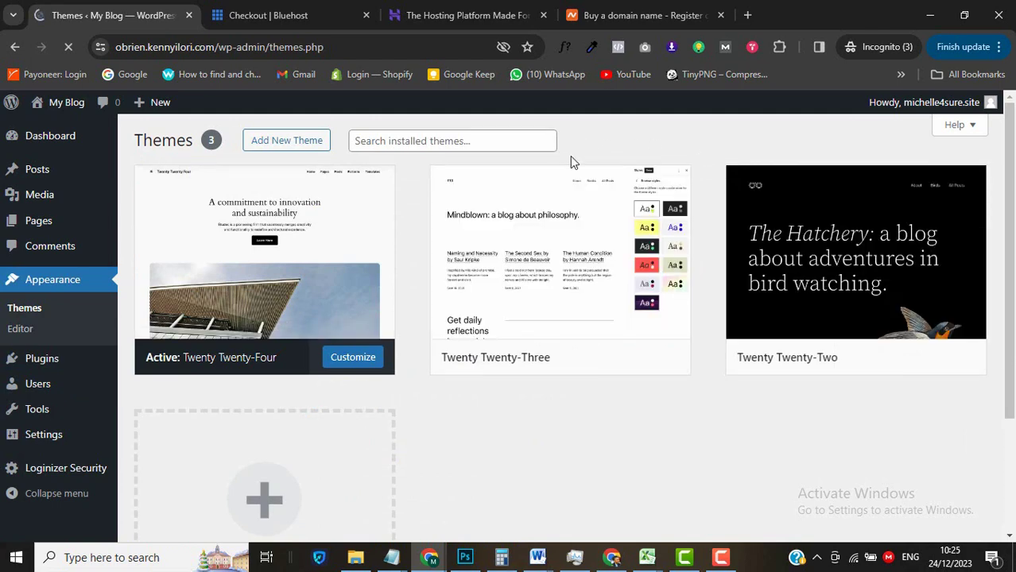
click(553, 268)
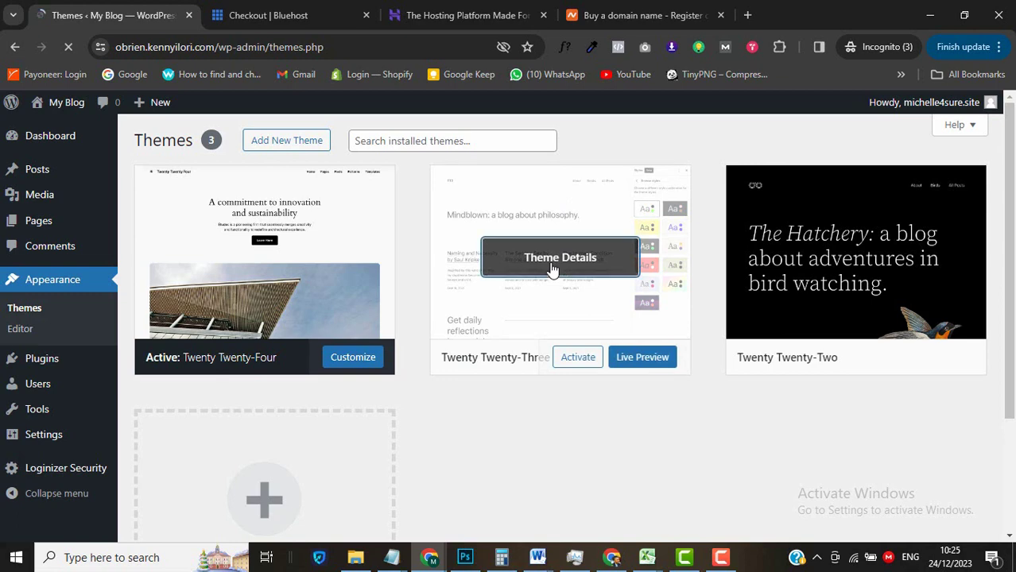
click(586, 513)
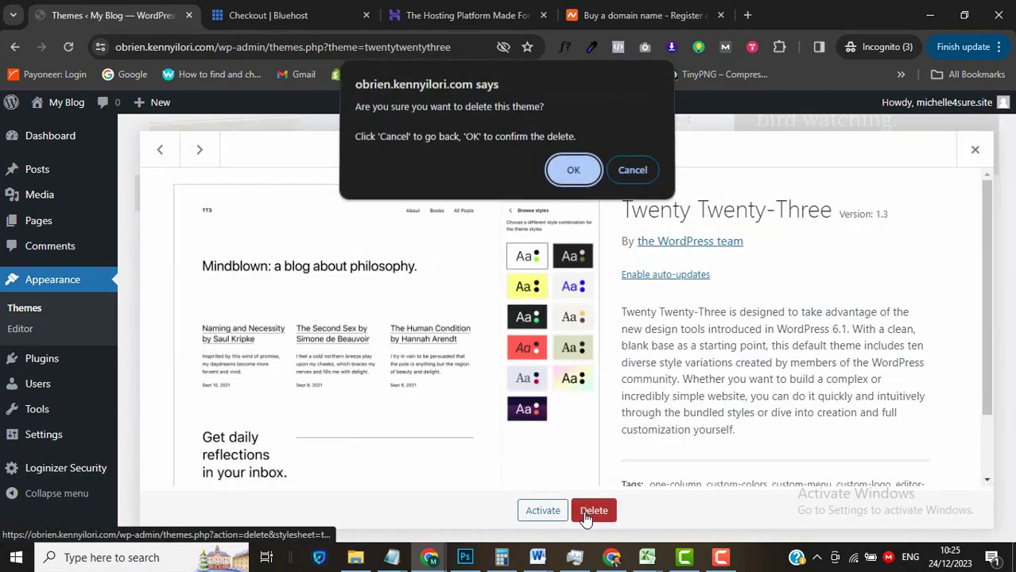
click(575, 180)
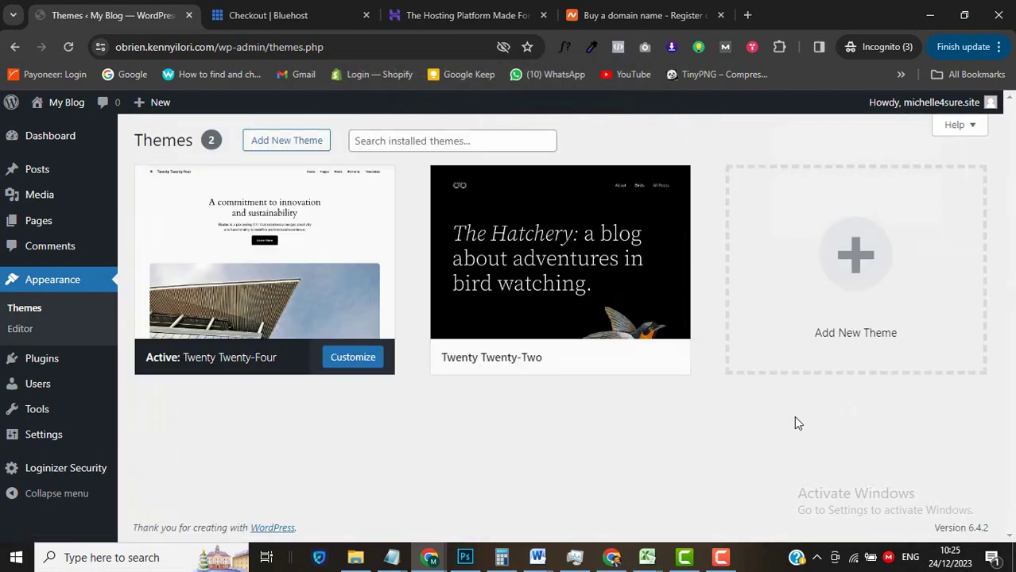
Delete the unused Twenty Twenty-Two theme, keeping only the active Twenty Twenty-Four.
click(572, 268)
click(594, 510)
click(574, 170)
scroll(383, 239, up, 2)
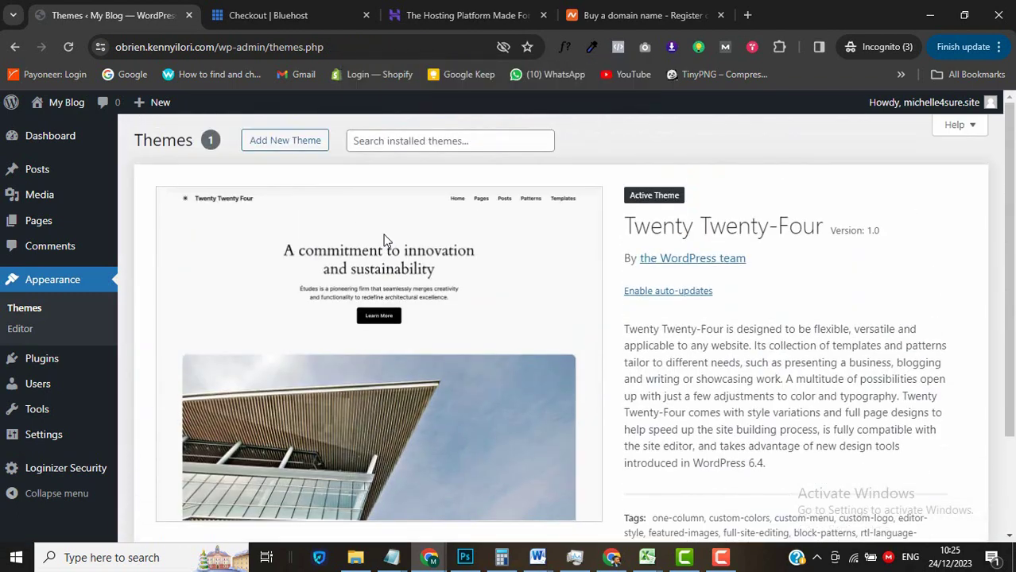
Install the Hello Elementor theme from the popular themes and activate it.
click(289, 145)
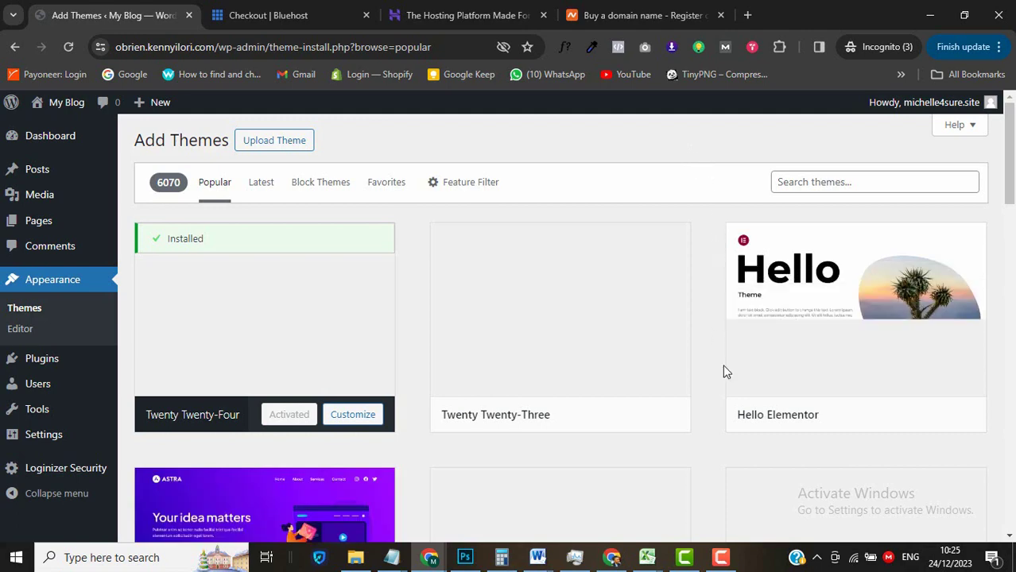
mouse_move(819, 381)
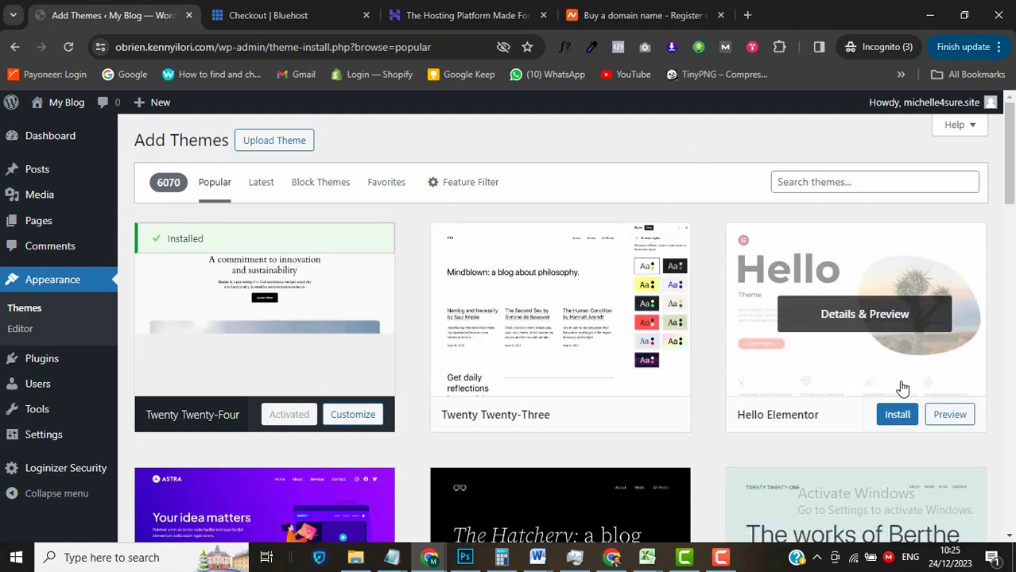
click(896, 414)
click(872, 415)
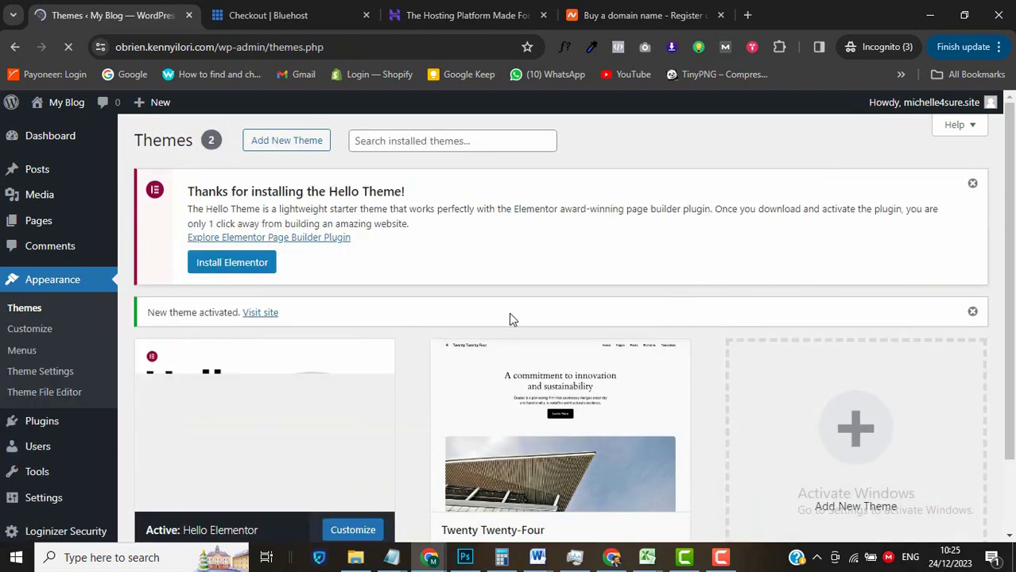
Delete the inactive Twenty Twenty-Four theme, keeping only Hello Elementor.
scroll(384, 243, down, 2)
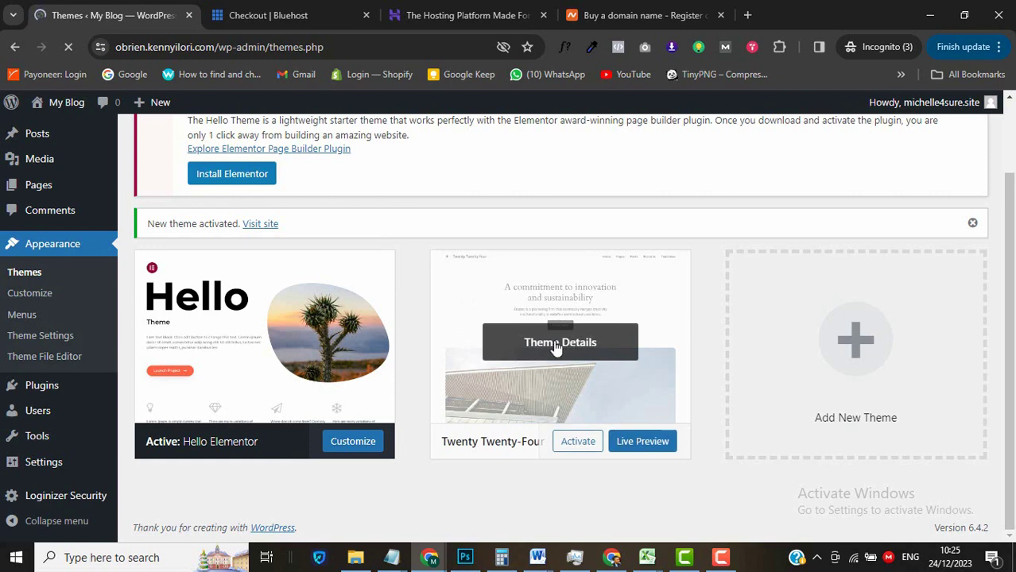
click(557, 343)
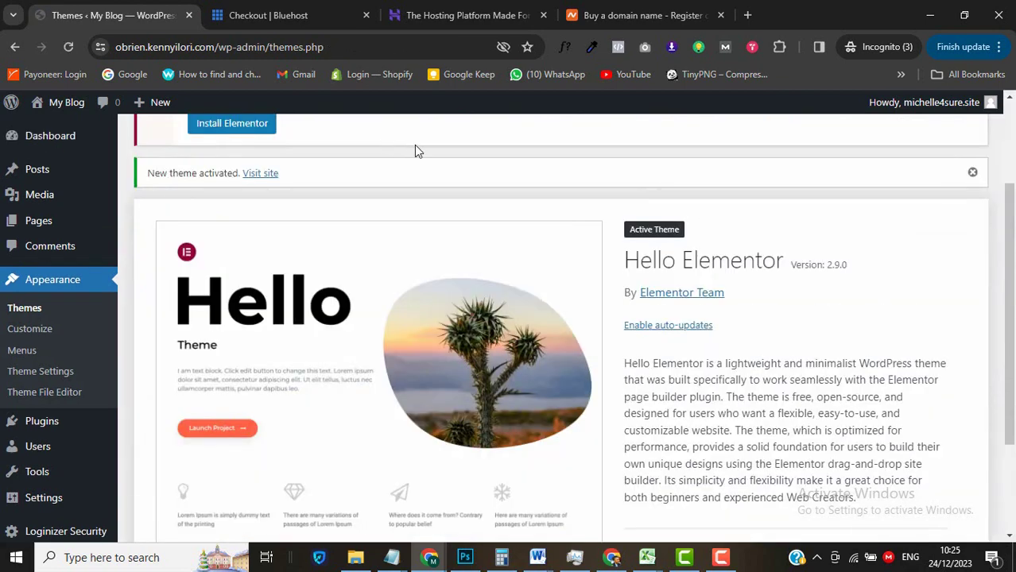
scroll(414, 151, up, 2)
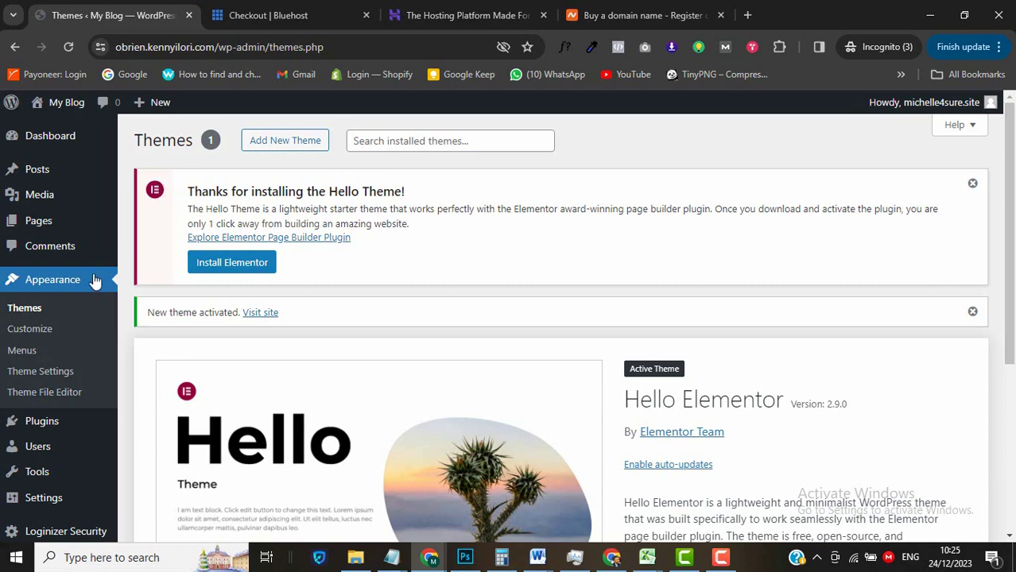
Find the Elementor Website Builder plugin by searching for elementor, install and activate it, and close its setup wizard.
mouse_move(38, 426)
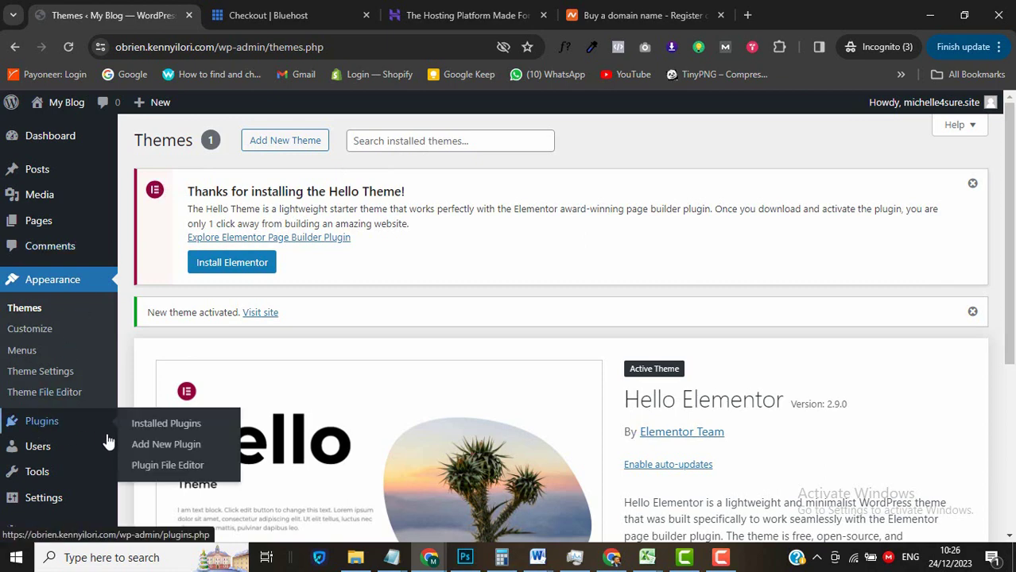
click(165, 444)
click(834, 307)
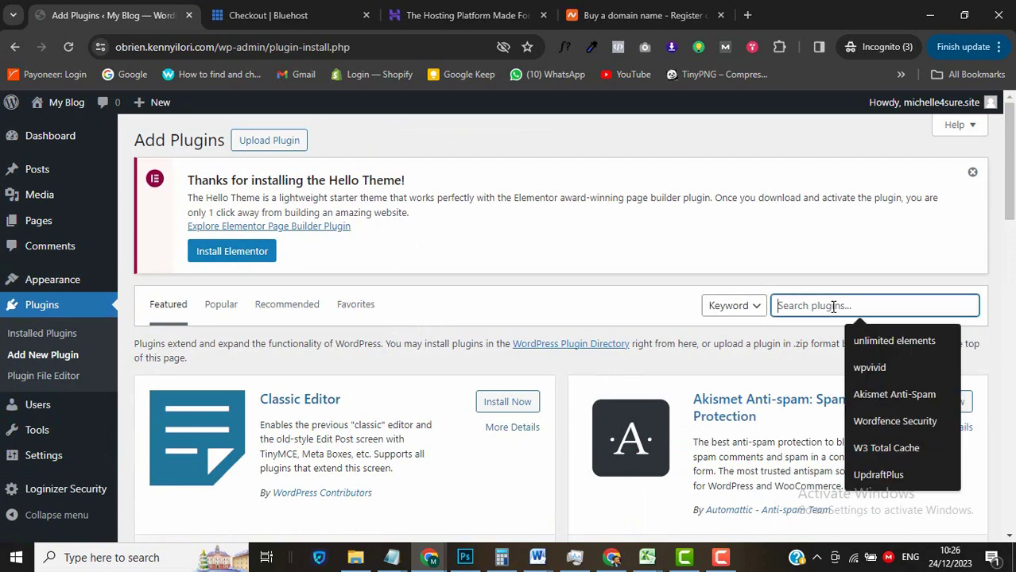
text(elementor)
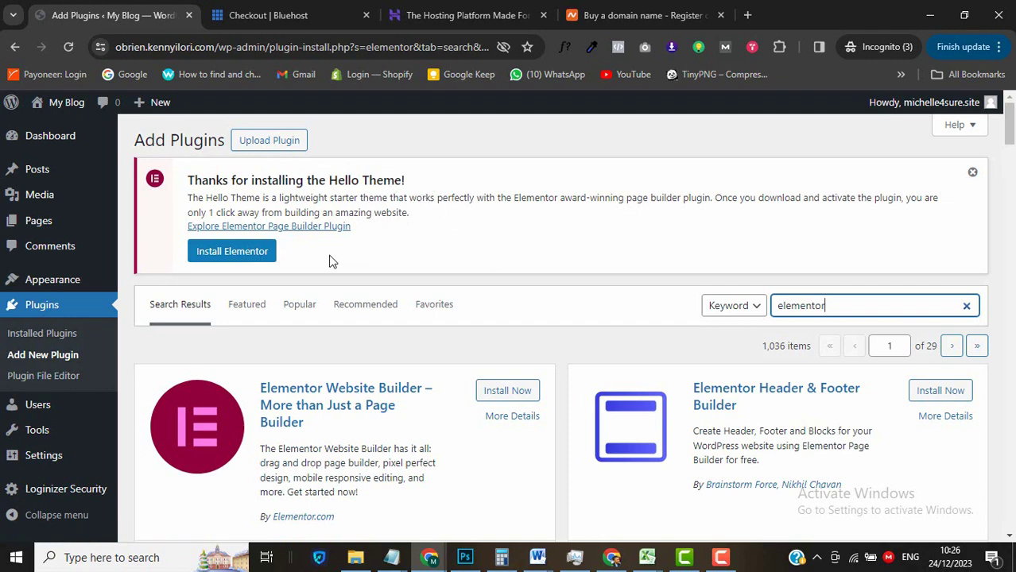
click(515, 392)
click(515, 393)
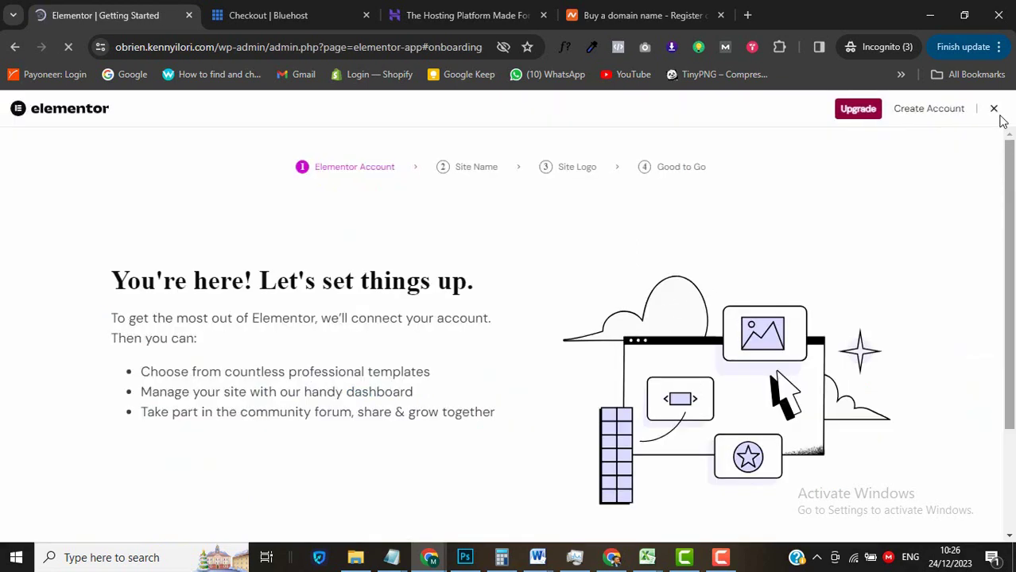
click(994, 111)
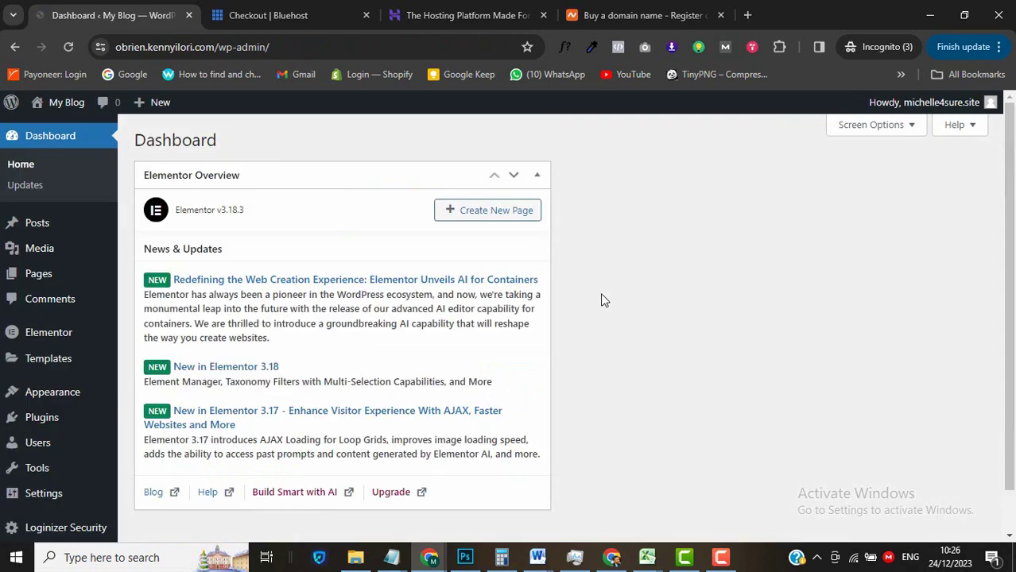
Hide the Elementor Overview box from the WordPress dashboard.
click(898, 127)
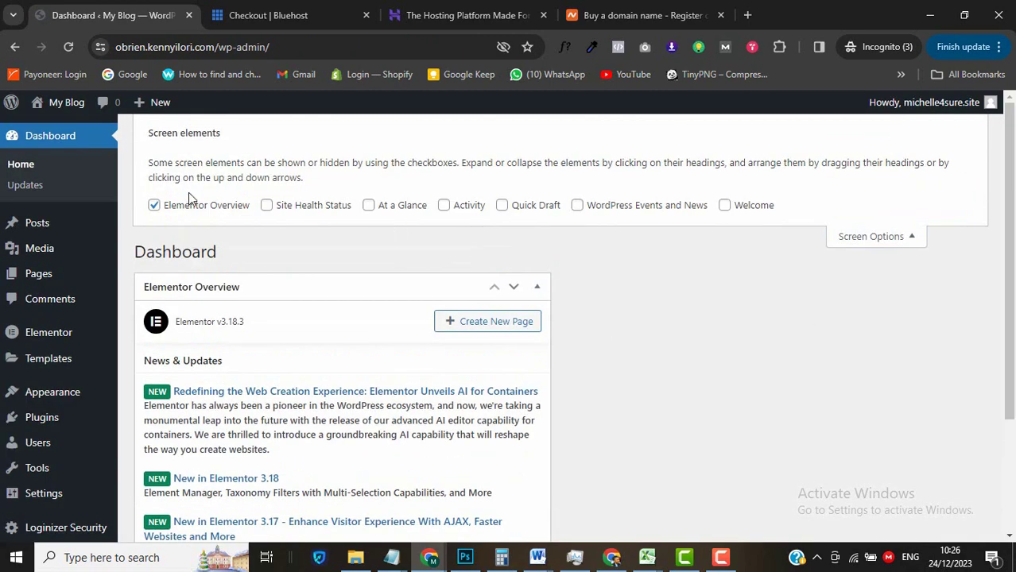
click(155, 205)
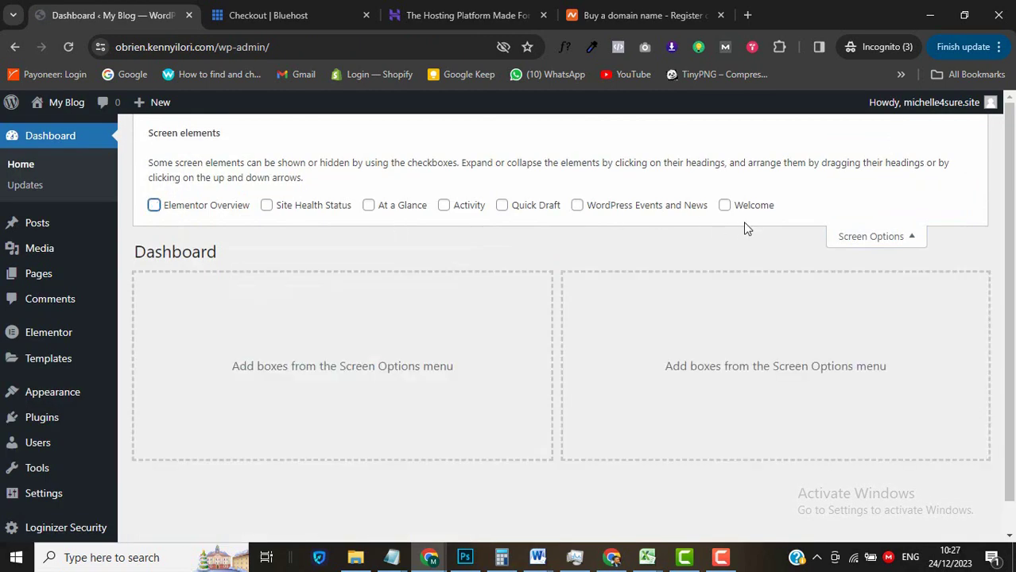
click(868, 239)
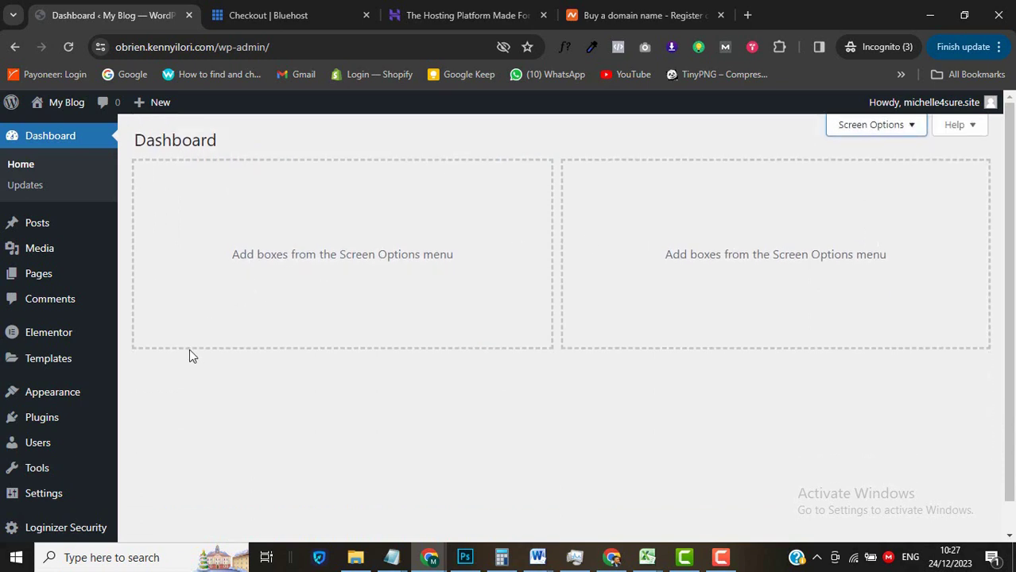
Upload the elementor-pro-3.18.1 ZIP archive as a new plugin, install it and activate it.
mouse_move(51, 426)
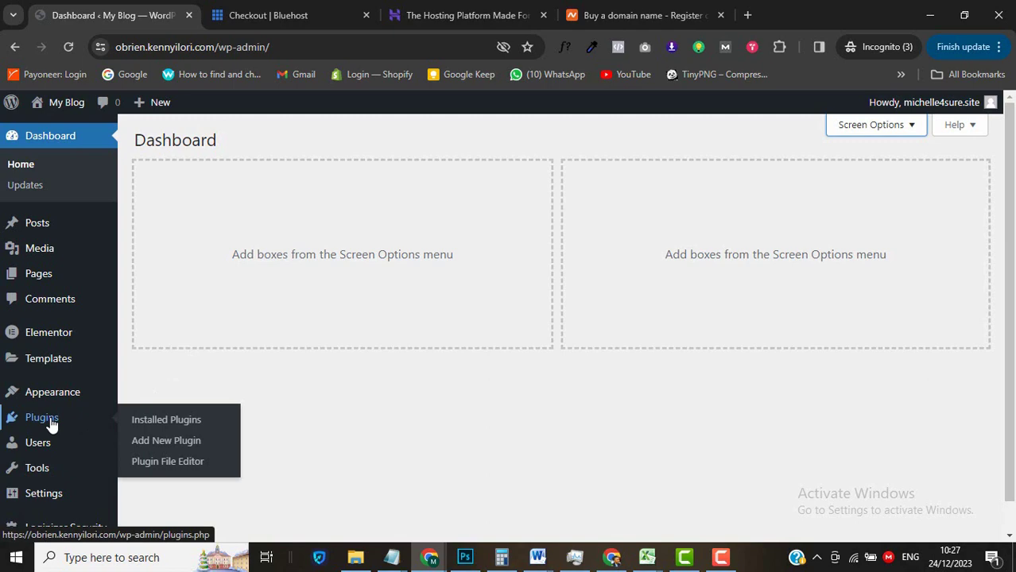
click(159, 444)
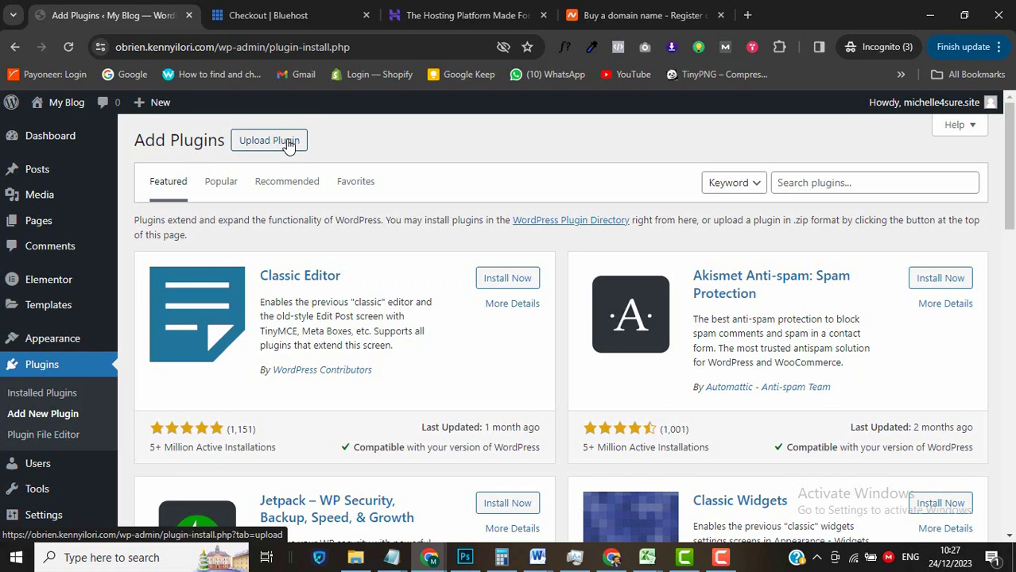
click(269, 141)
click(445, 273)
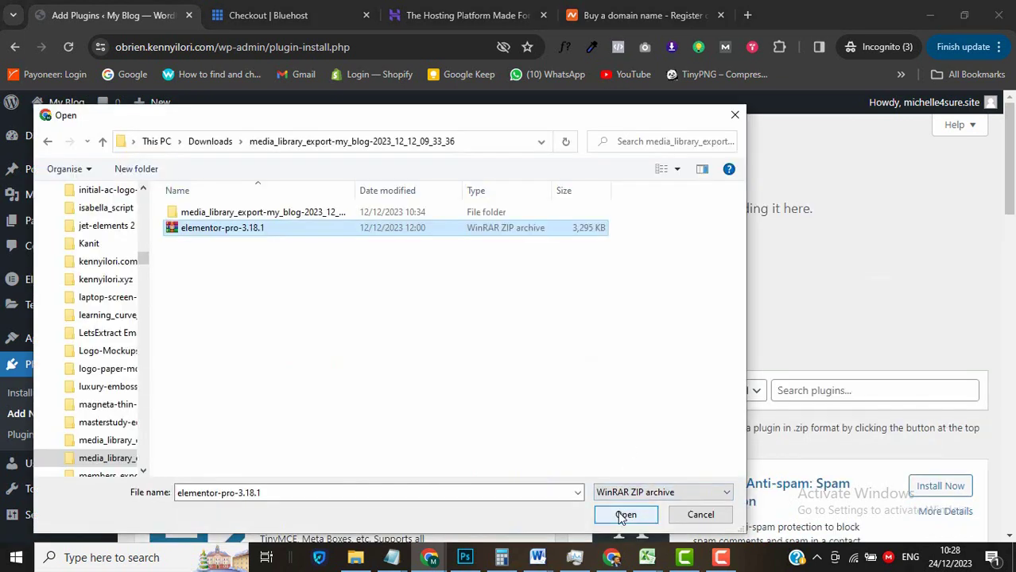
click(628, 515)
click(660, 275)
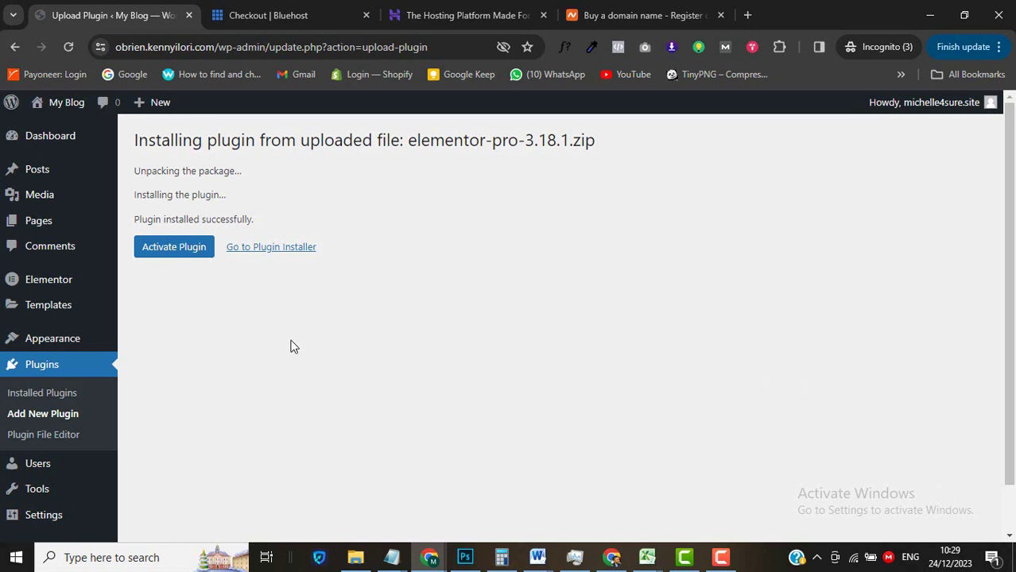
click(183, 249)
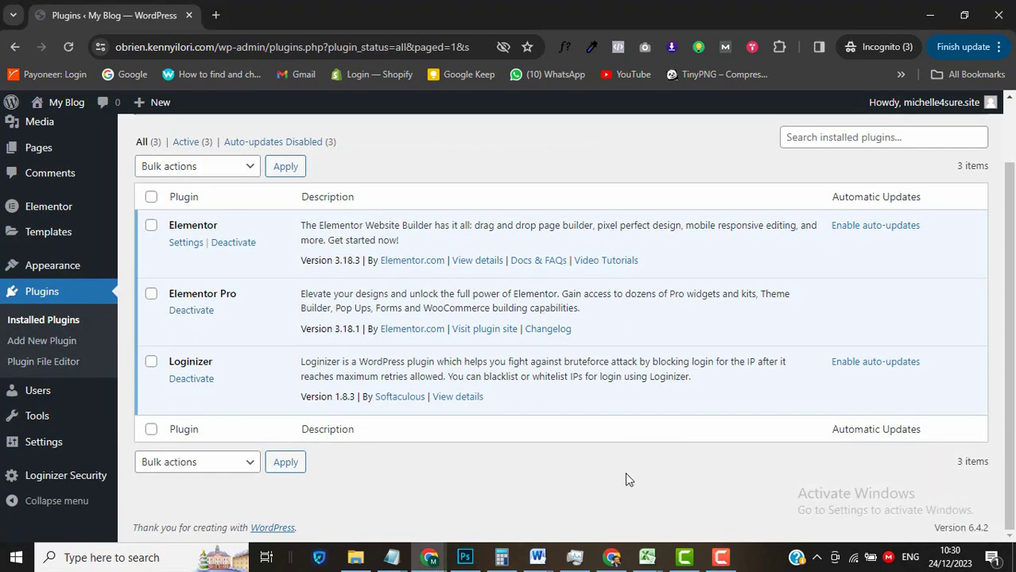
Open the editor for a new page in a separate browser tab and switch to it.
scroll(625, 479, up, 2)
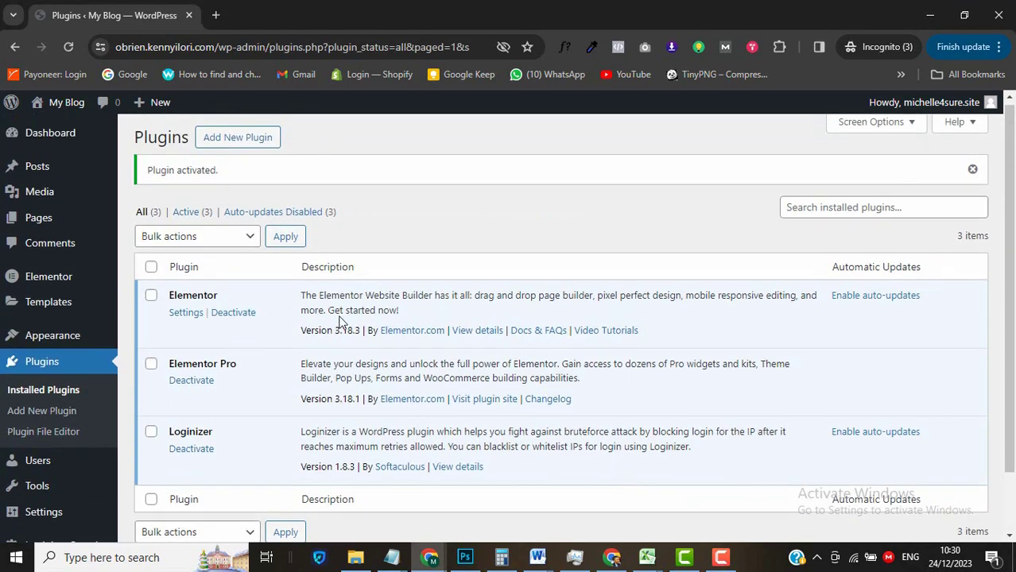
mouse_move(79, 219)
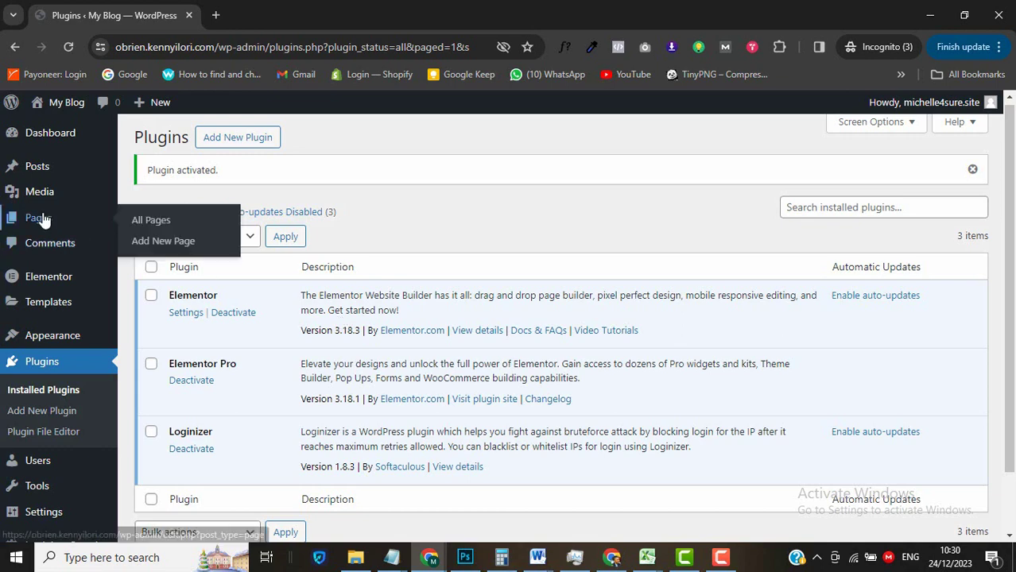
right_click(183, 248)
click(219, 256)
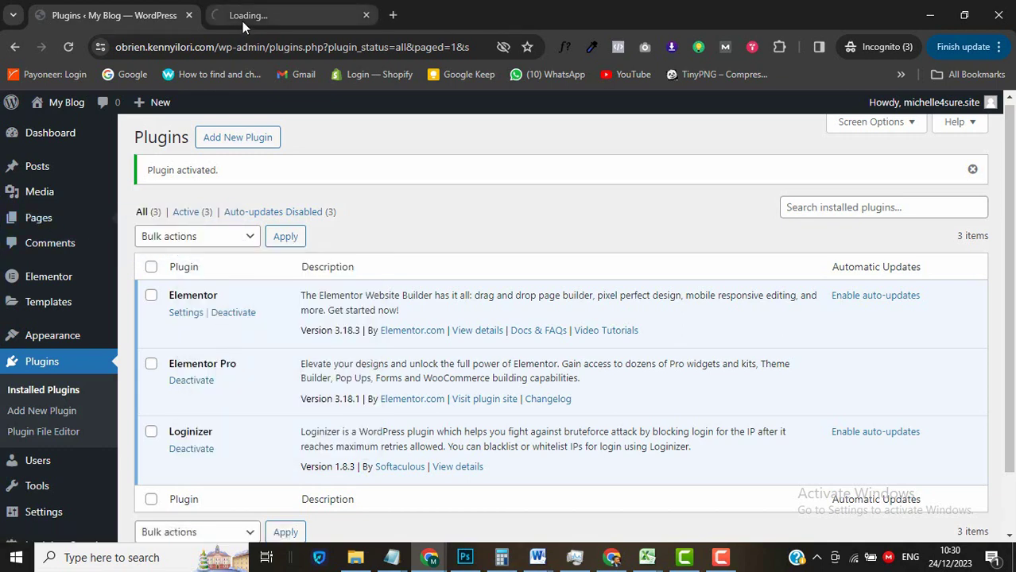
click(245, 28)
Switch to the coaching website notes in Notepad and copy the page name HOME.
click(392, 558)
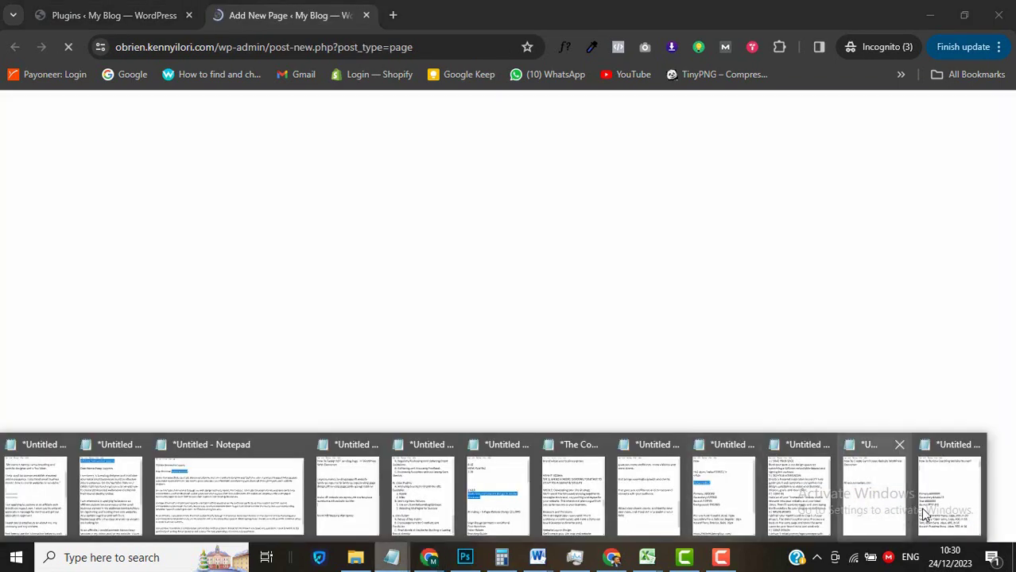
click(938, 517)
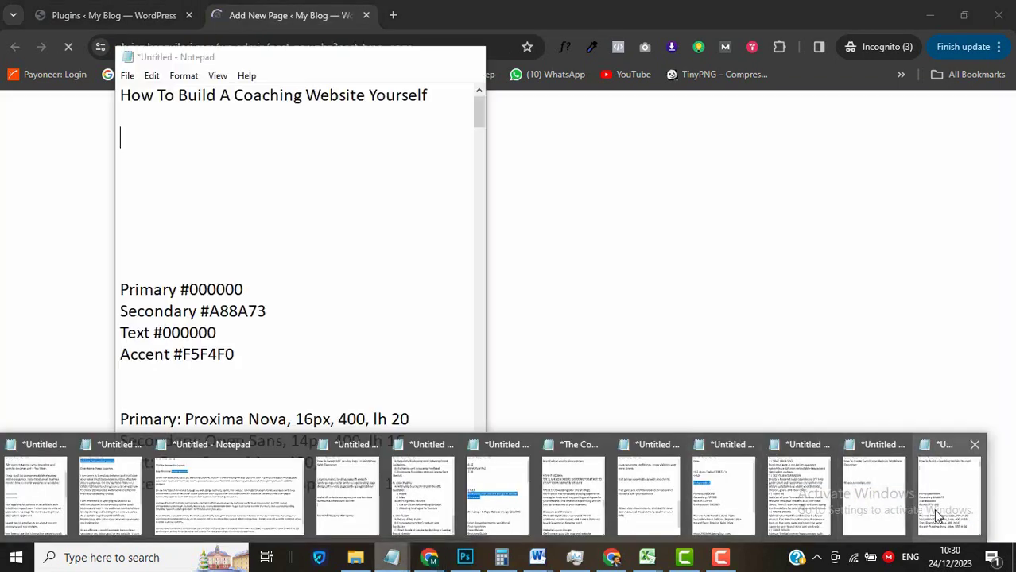
click(938, 517)
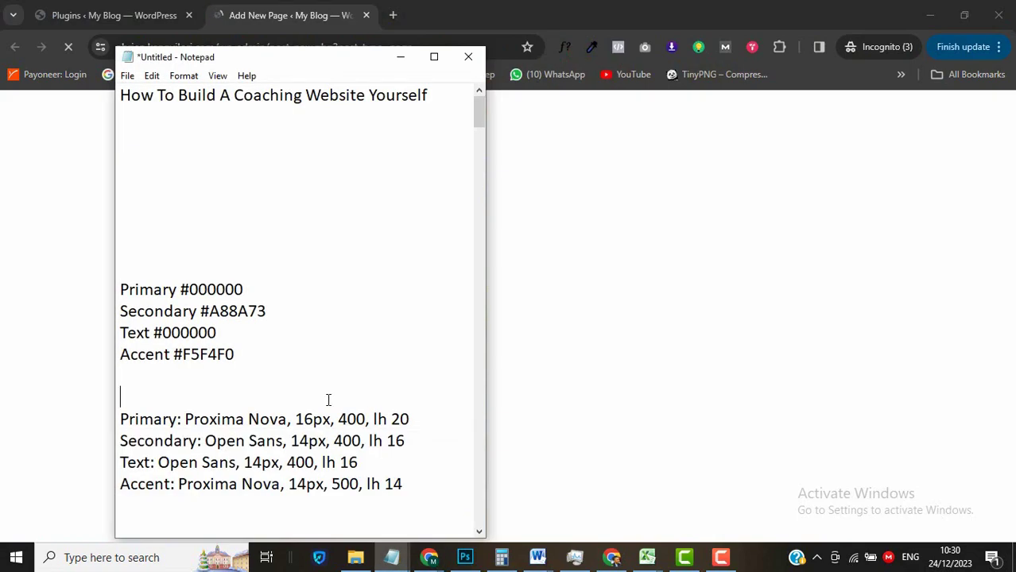
scroll(328, 400, down, 5)
drag(169, 291, 114, 290)
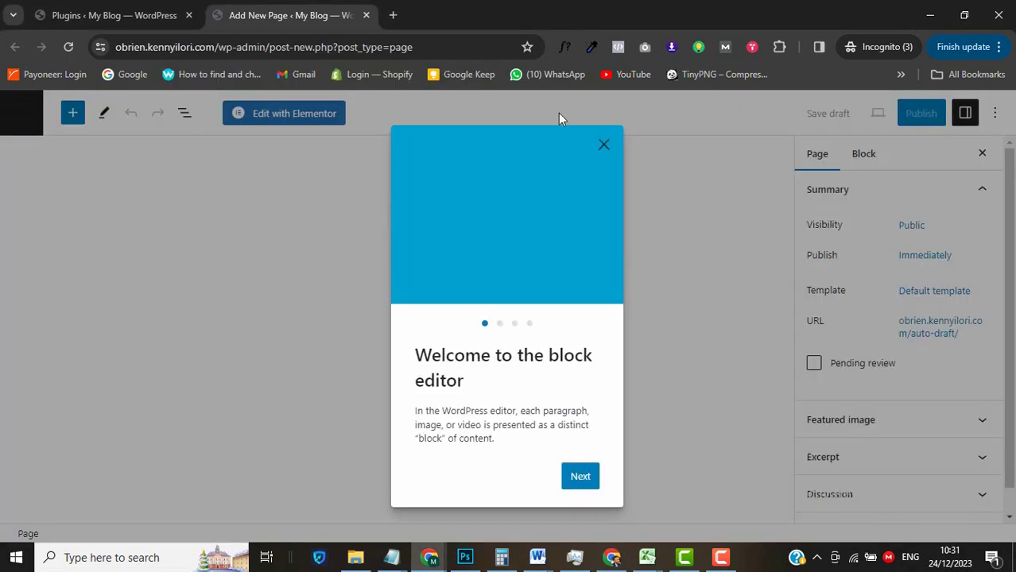
Dismiss the block editor welcome guide, title the new page HOME and publish it.
click(603, 147)
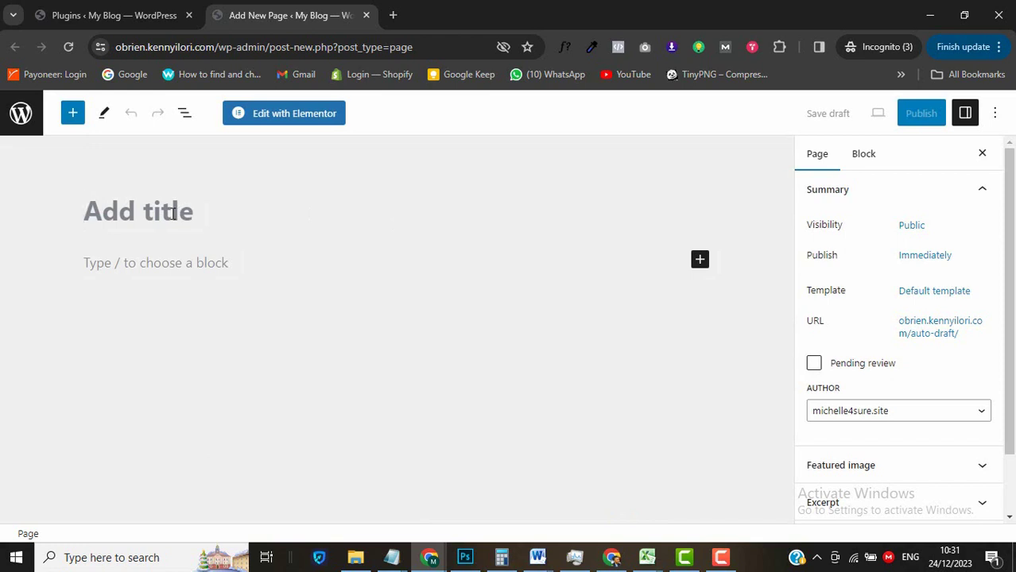
text(HOME)
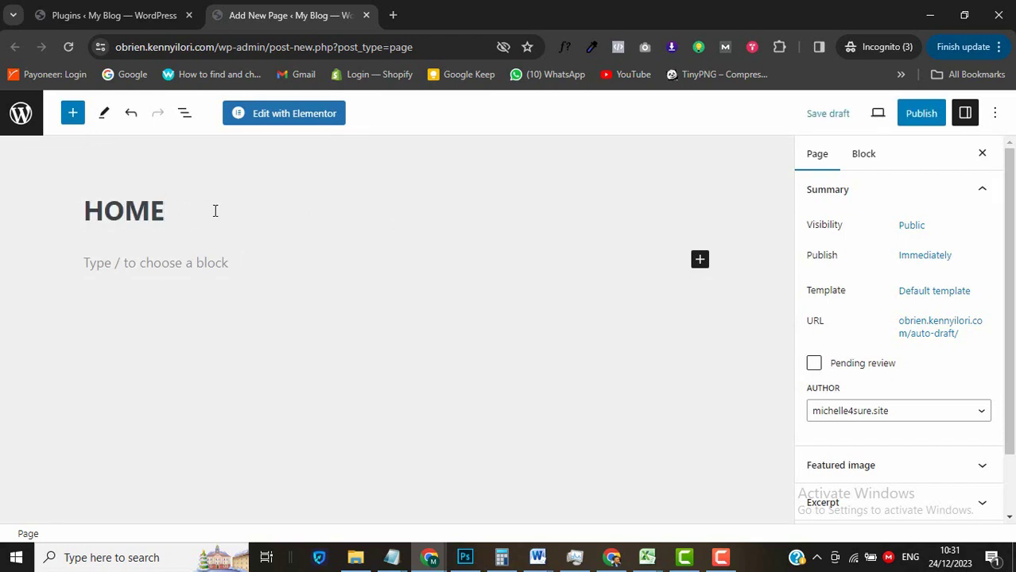
click(915, 116)
click(852, 112)
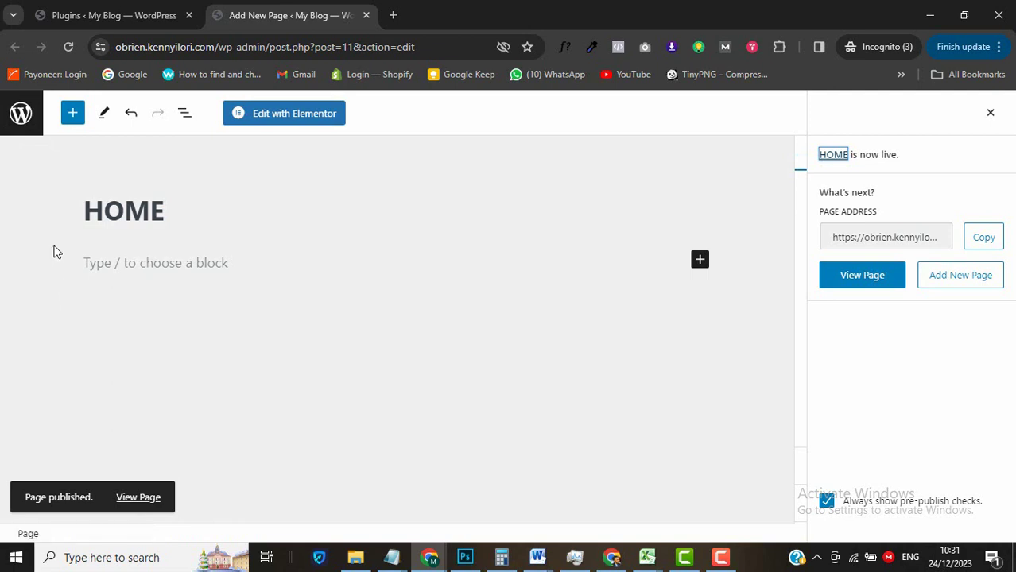
Return to the list of pages and open another new page in a separate browser tab.
click(21, 116)
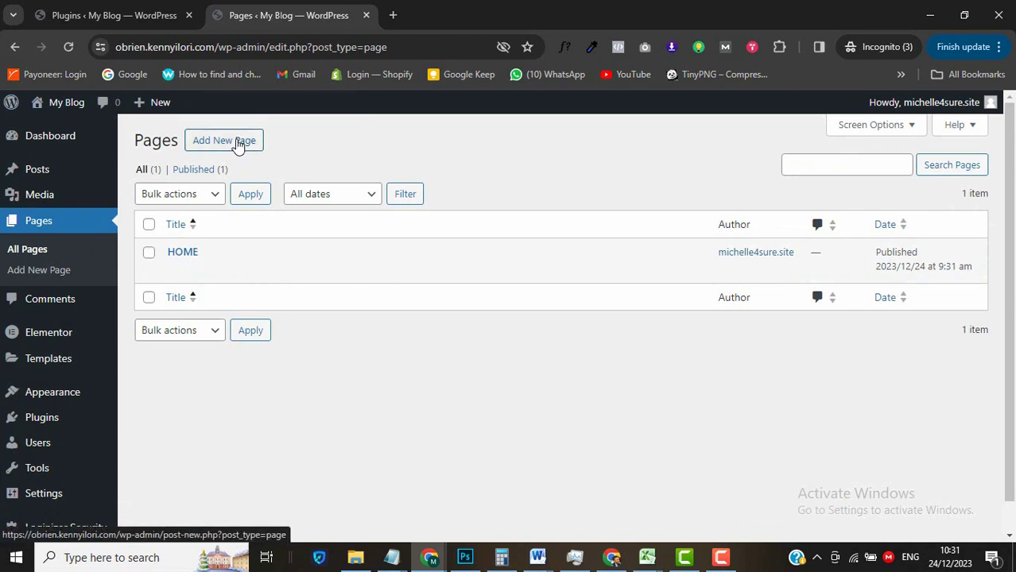
right_click(236, 147)
click(268, 153)
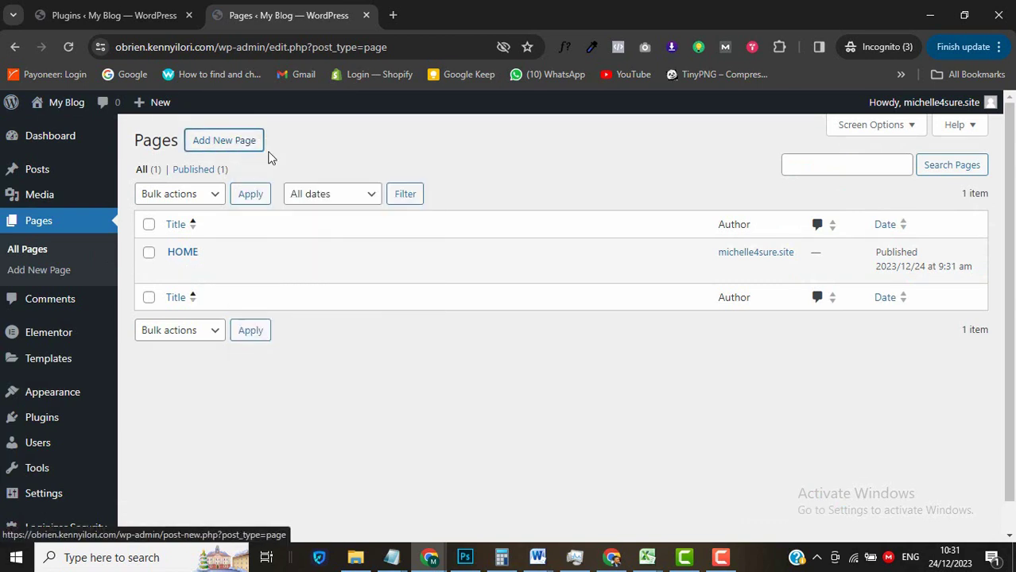
click(434, 11)
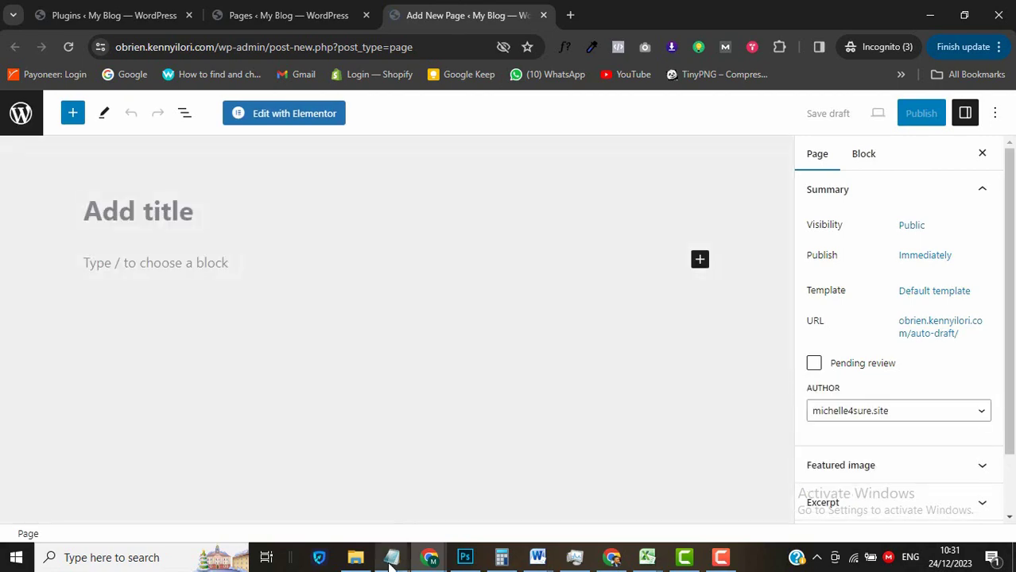
Copy the page name ABOUT from the Notepad notes and minimize the notes window.
mouse_move(390, 566)
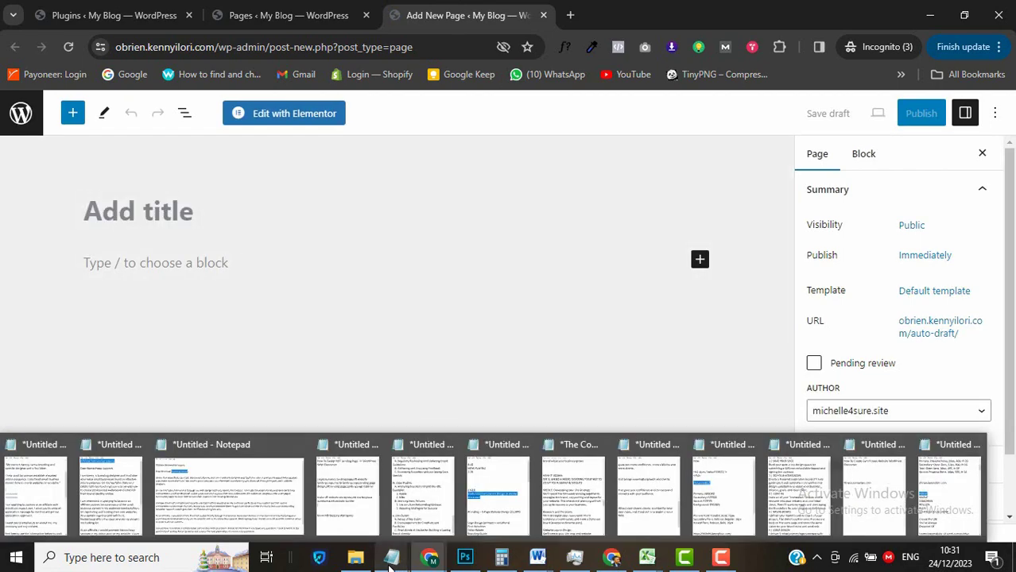
click(945, 486)
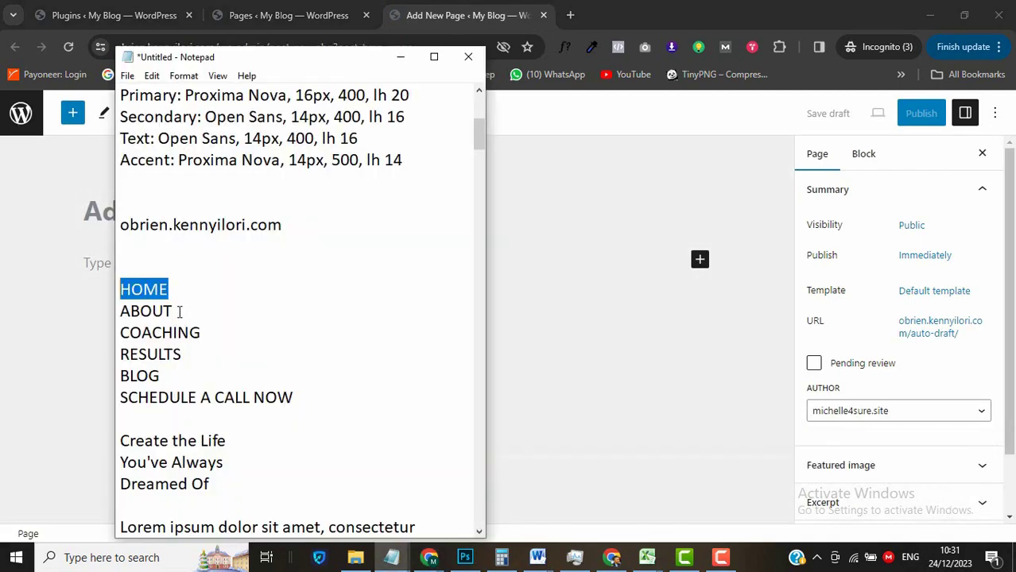
drag(179, 311, 98, 317)
key(ctrl+c)
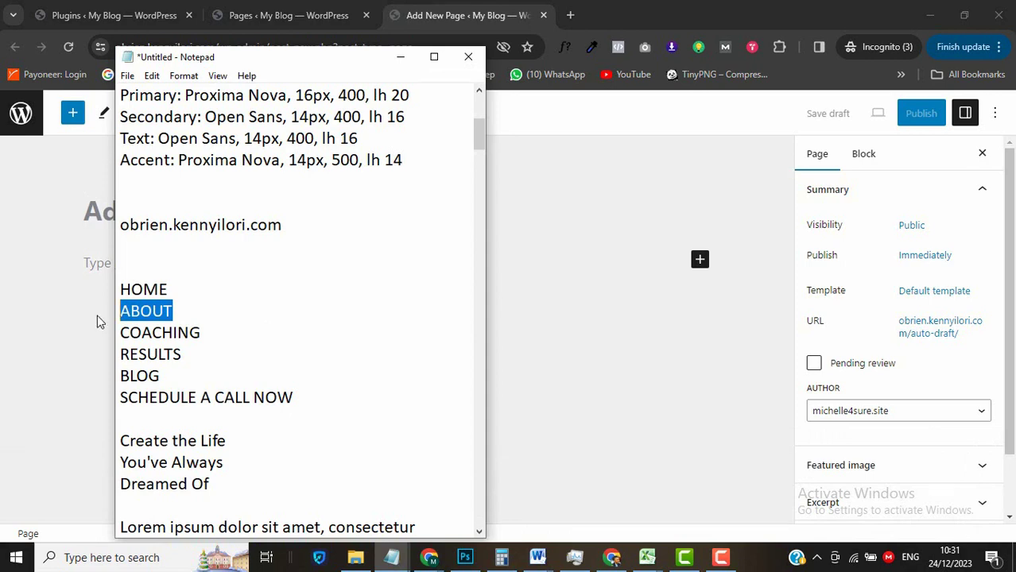
click(401, 56)
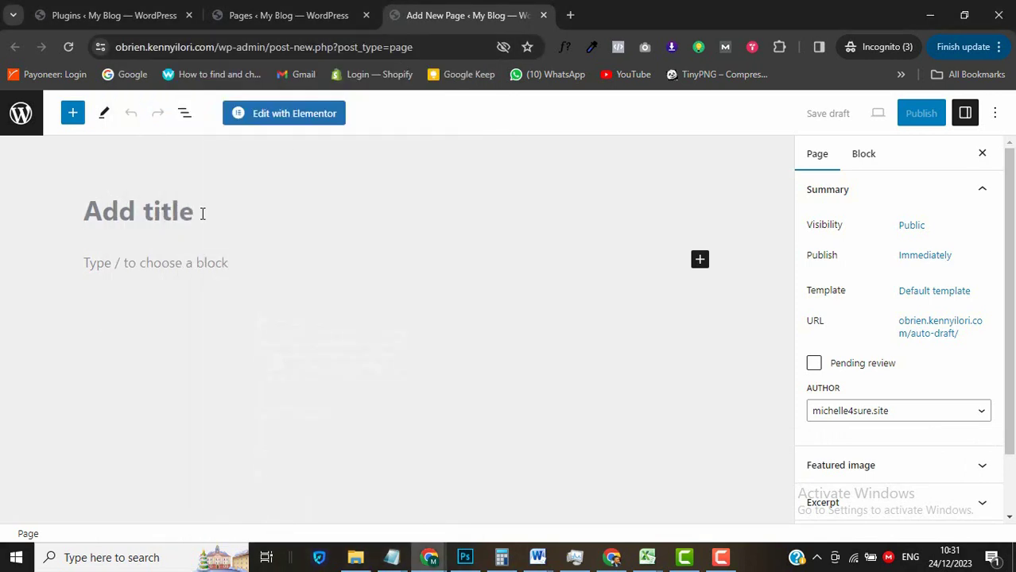
Title the new page ABOUT and publish it.
key(ctrl+v)
click(921, 113)
click(864, 119)
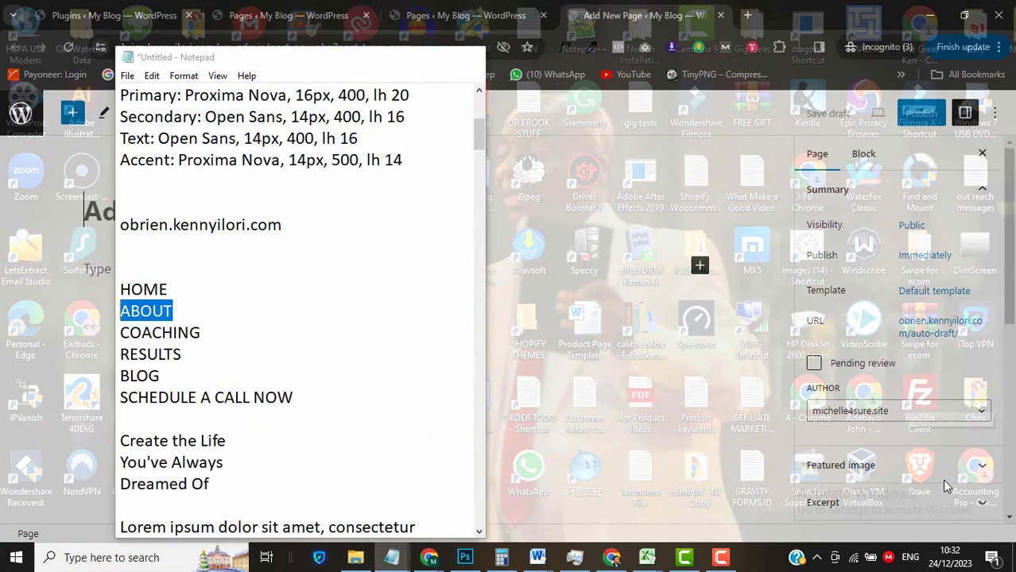
Copy the page name COACHING from the Notepad notes, use it as the new page's title and publish the page.
drag(203, 333, 119, 332)
key(ctrl+c)
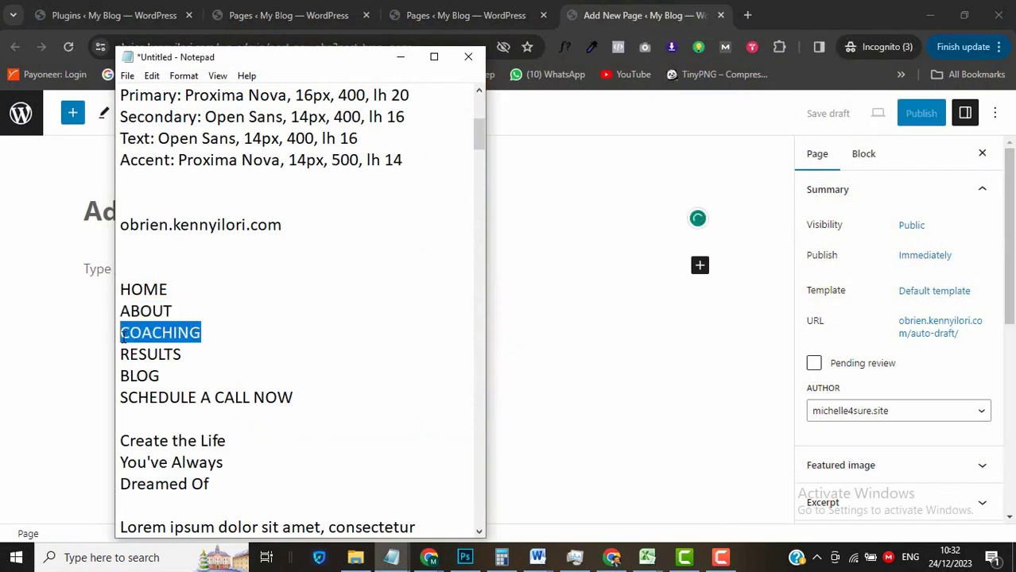
click(400, 57)
key(ctrl+v)
click(921, 113)
click(864, 119)
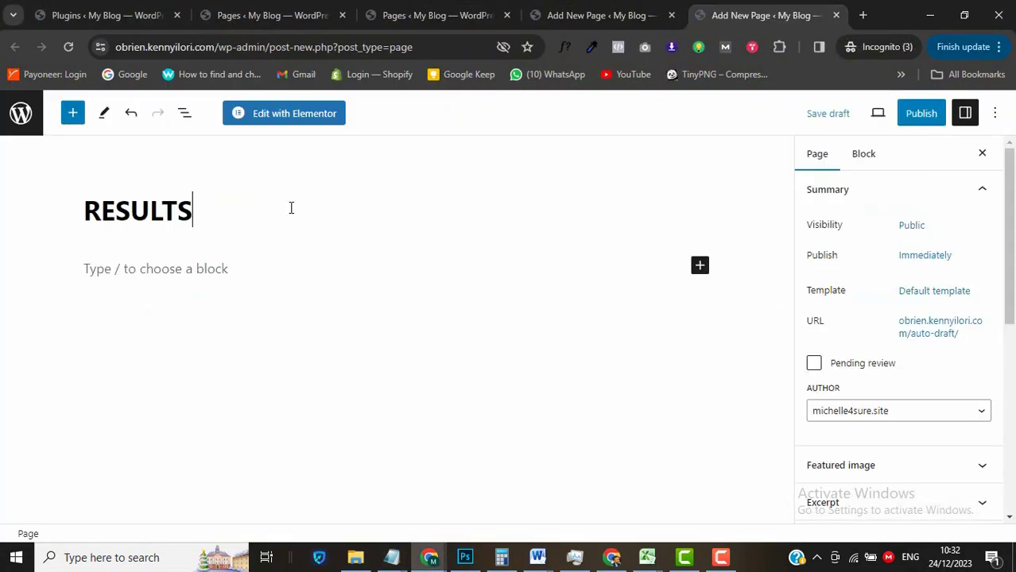
Publish the RESULTS page, and add and publish another page titled BLOG.
click(920, 113)
click(864, 119)
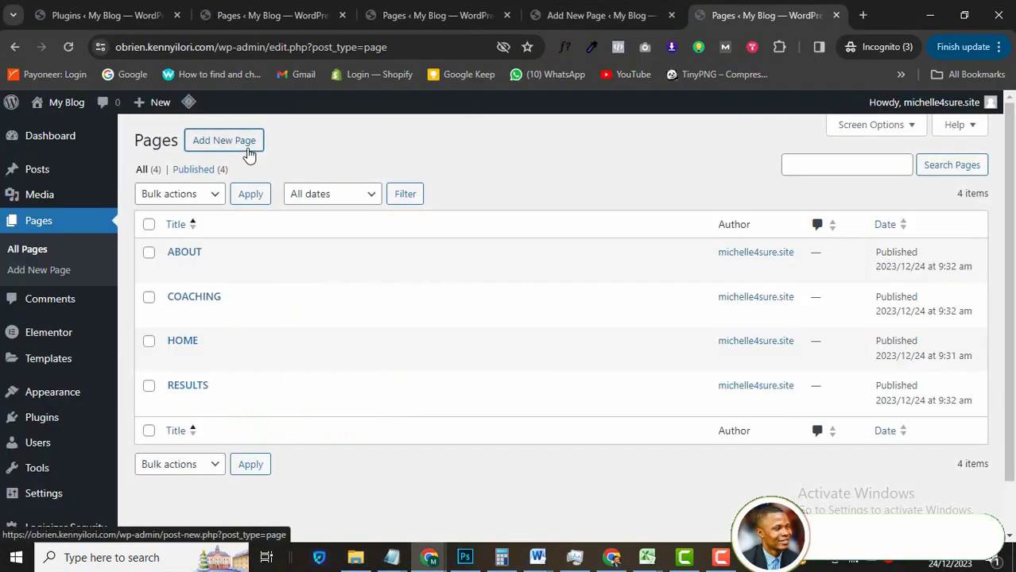
click(250, 155)
key(ctrl+v)
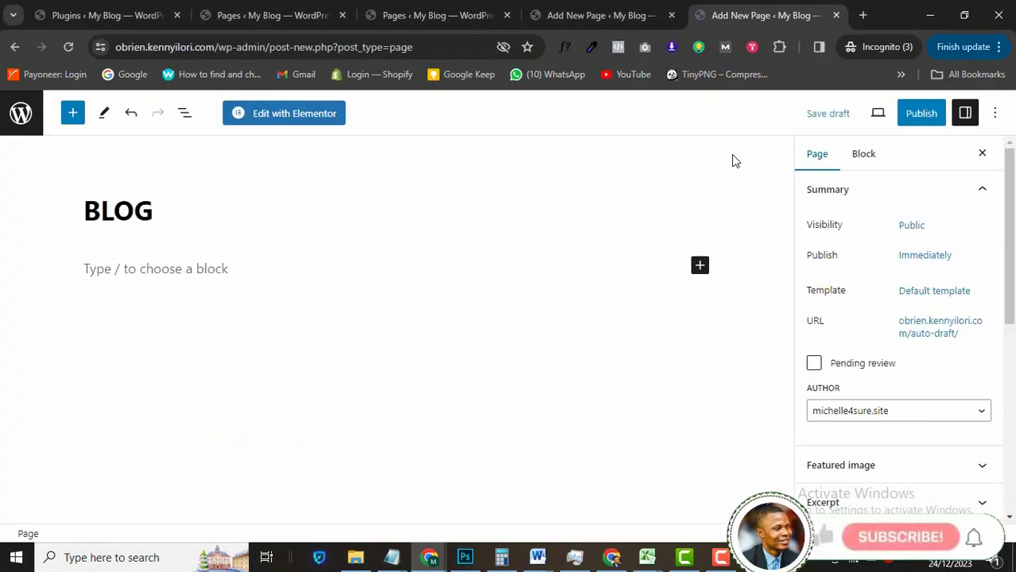
click(920, 113)
click(864, 113)
Copy the service name Business Roadmap from the SERVICES list in the Notepad notes.
click(391, 557)
scroll(229, 445, down, 10)
drag(186, 419, 115, 422)
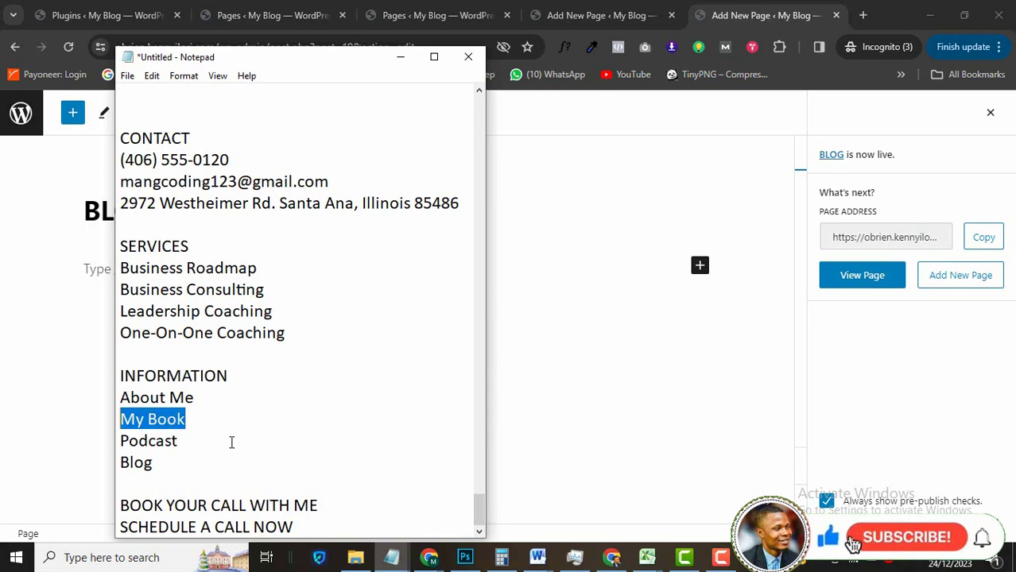
scroll(164, 404, up, 10)
scroll(164, 403, down, 10)
click(263, 268)
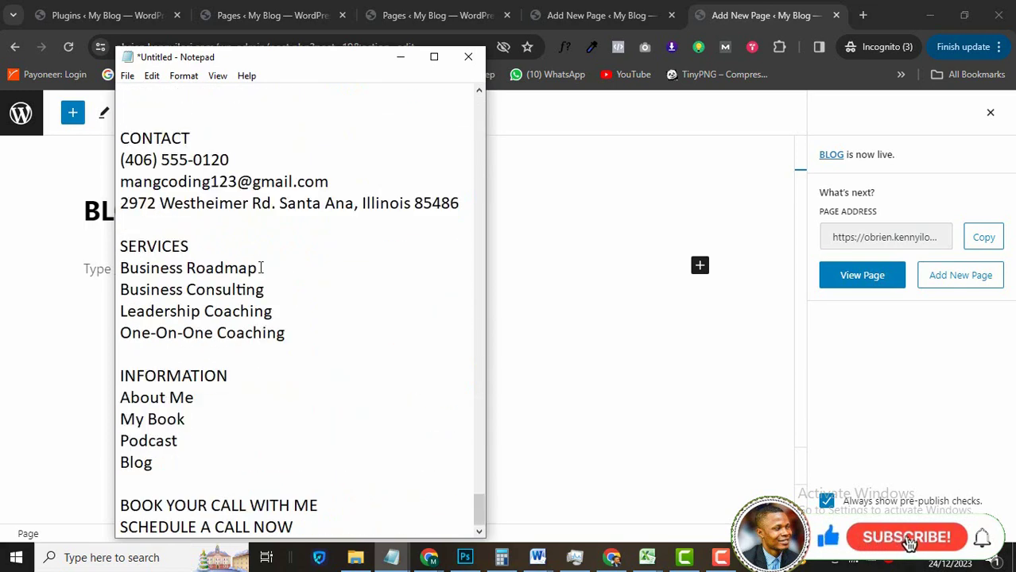
drag(121, 268, 287, 268)
Add a new page in a separate browser tab, title it Business Roadmap and publish it.
click(533, 184)
click(21, 113)
middle_click(209, 138)
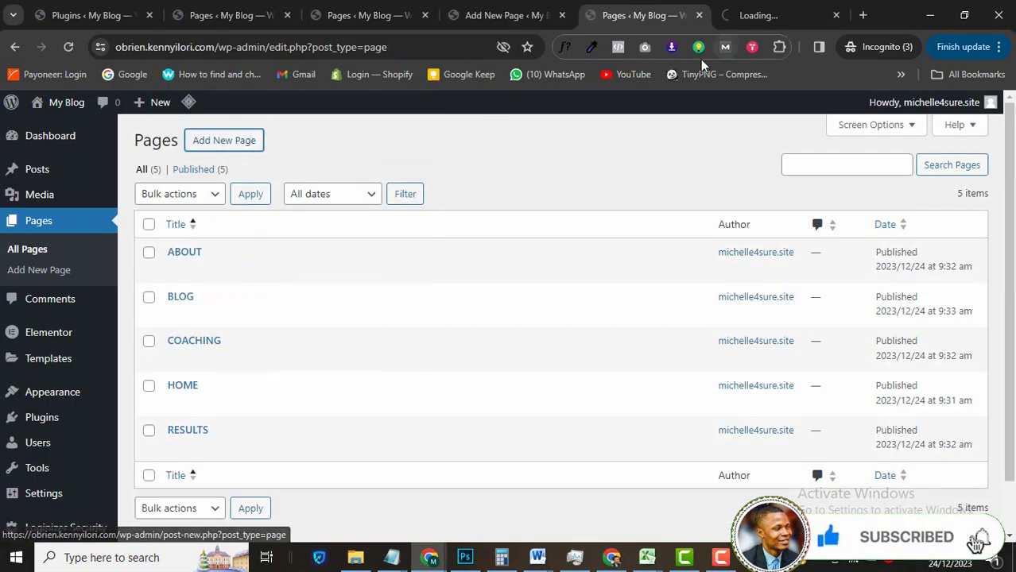
click(763, 15)
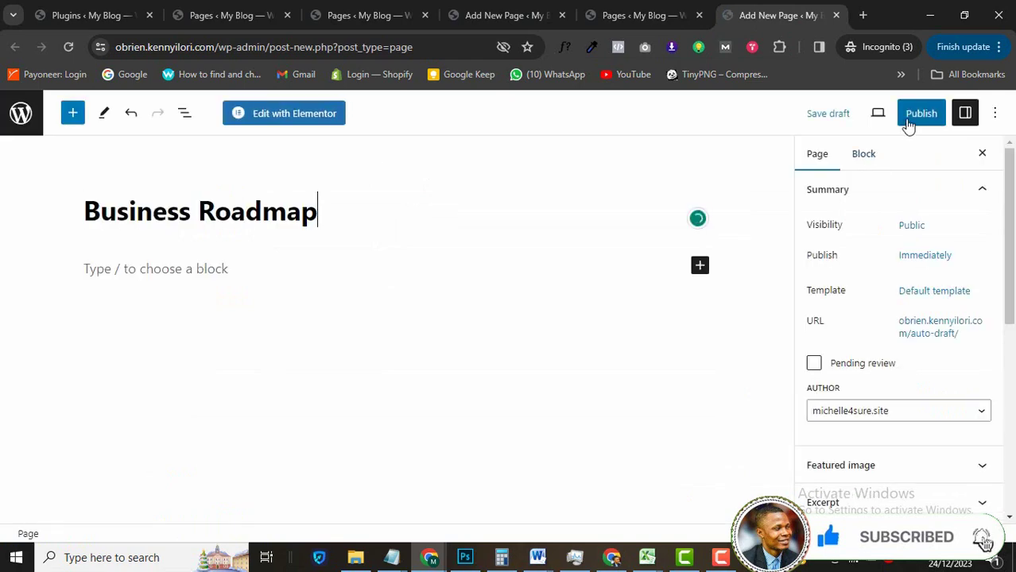
click(918, 111)
Copy Business Consulting from the Notepad notes, and add and publish a new page with that title.
click(226, 488)
drag(121, 287, 265, 288)
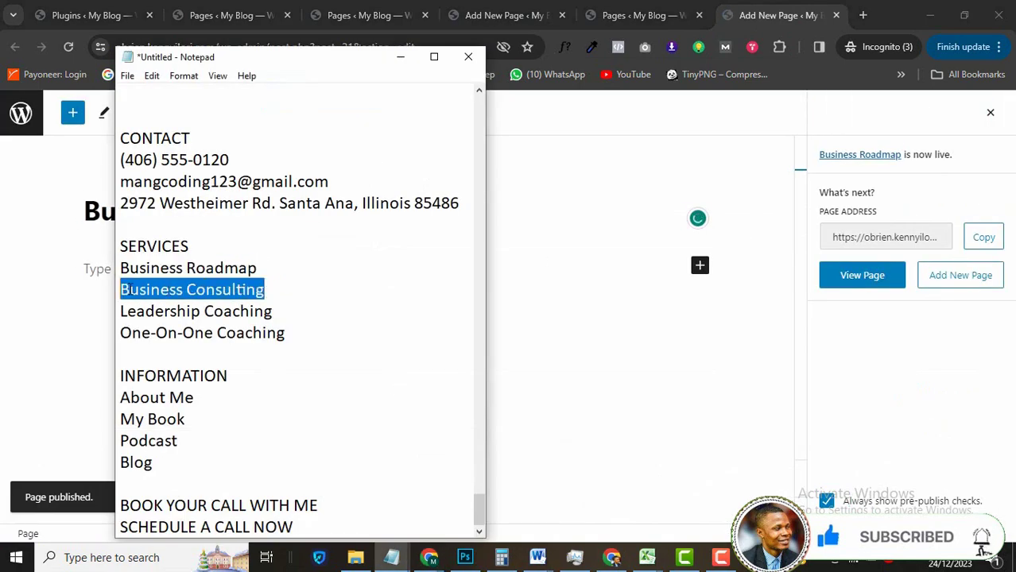
click(38, 137)
click(21, 113)
click(239, 155)
key(ctrl+v)
click(918, 111)
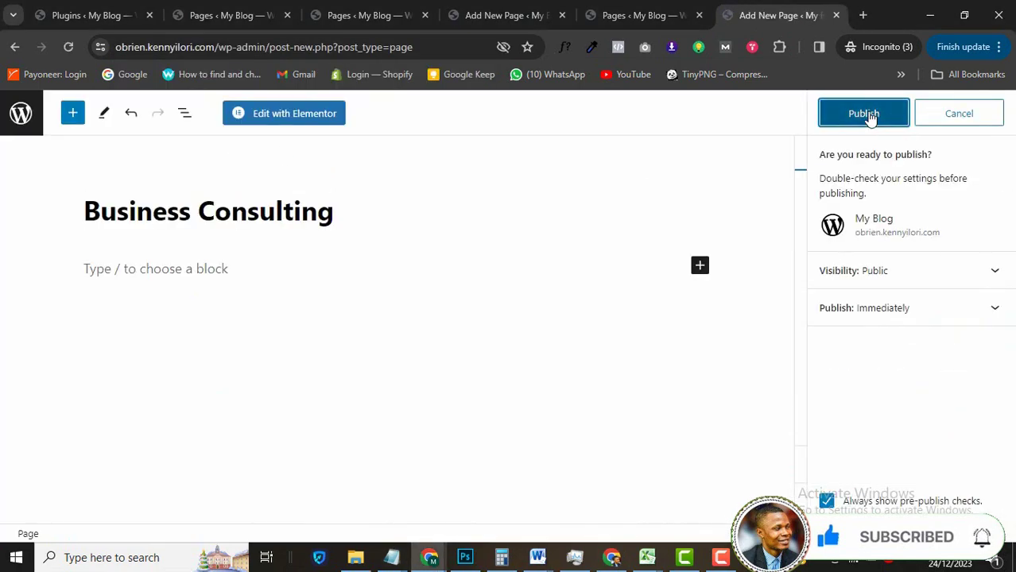
click(869, 114)
Copy Leadership Coaching from the Notepad notes, and add and publish a new page with that title.
click(391, 558)
drag(120, 311, 273, 310)
click(697, 141)
click(21, 113)
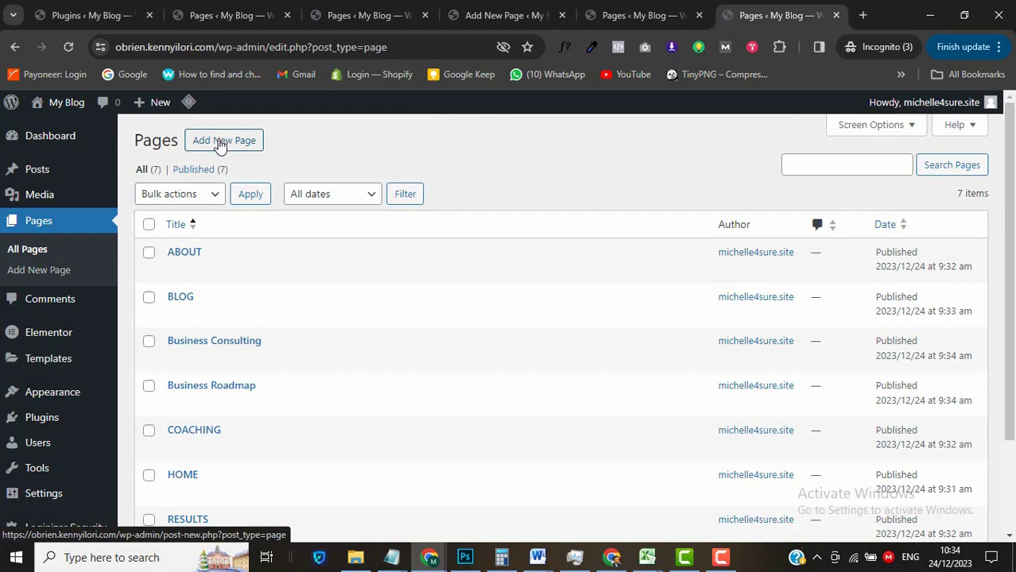
click(228, 145)
key(ctrl+v)
click(919, 112)
click(864, 111)
Copy One-On-One Coaching from the Notepad notes, and add and publish a new page with that title.
click(391, 557)
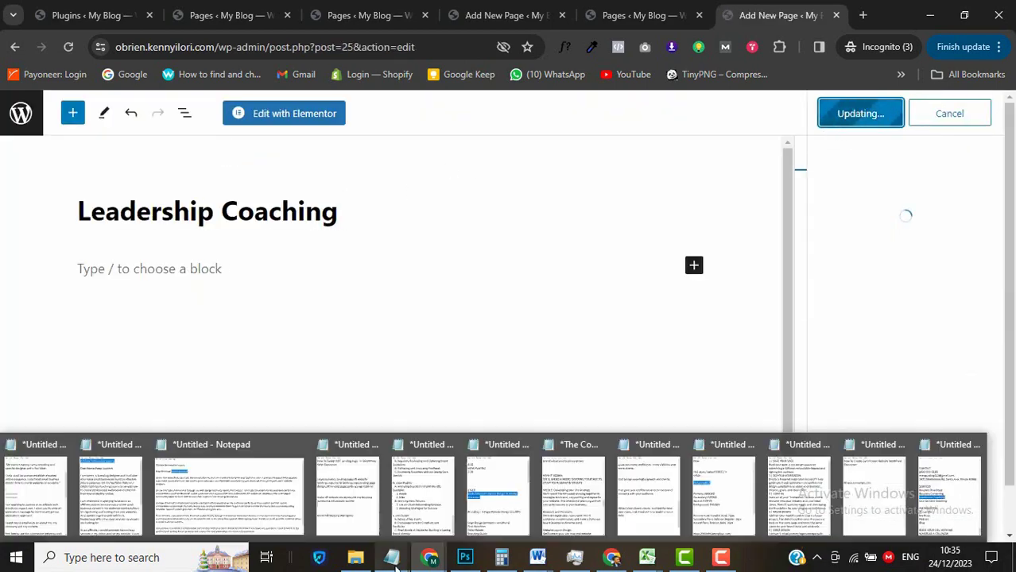
click(922, 501)
drag(120, 333, 285, 332)
click(429, 557)
click(21, 113)
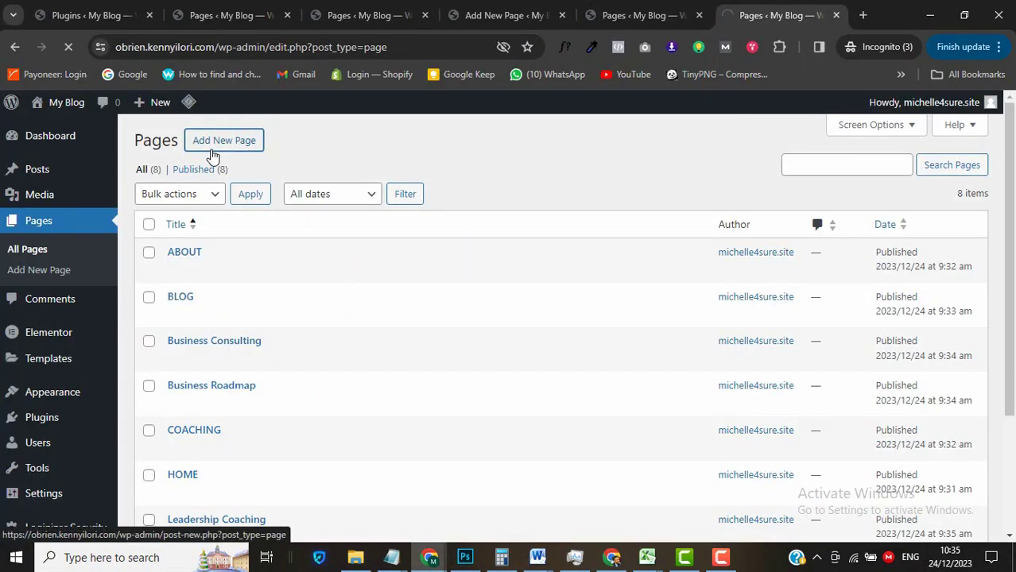
click(224, 139)
key(ctrl+v)
click(922, 113)
click(919, 111)
Copy My Book from the INFORMATION list in the Notepad notes, and add and publish a new page with that title.
click(391, 558)
click(358, 477)
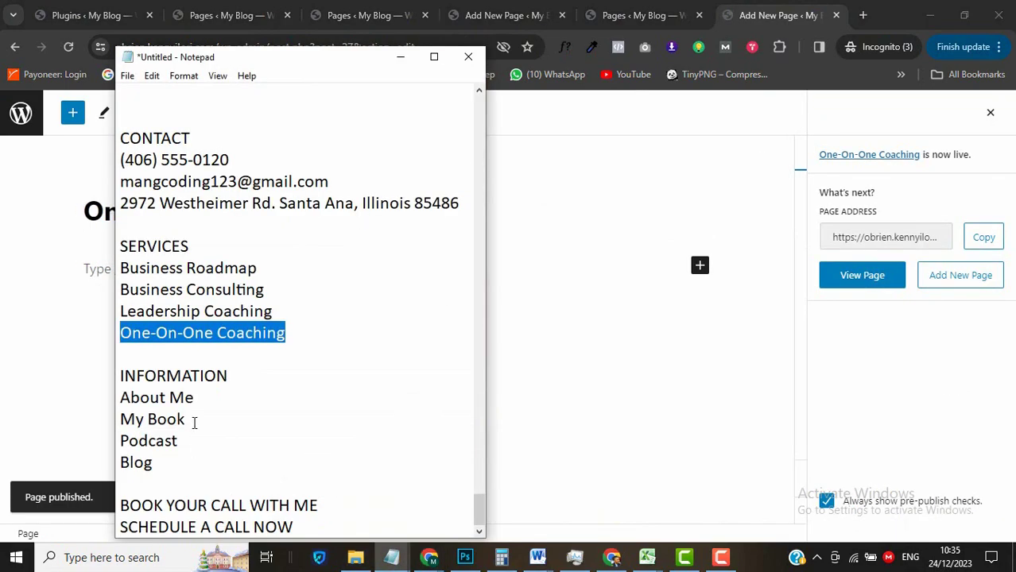
drag(187, 419, 112, 419)
click(430, 557)
click(21, 113)
scroll(449, 311, down, 2)
scroll(449, 311, up, 2)
click(224, 138)
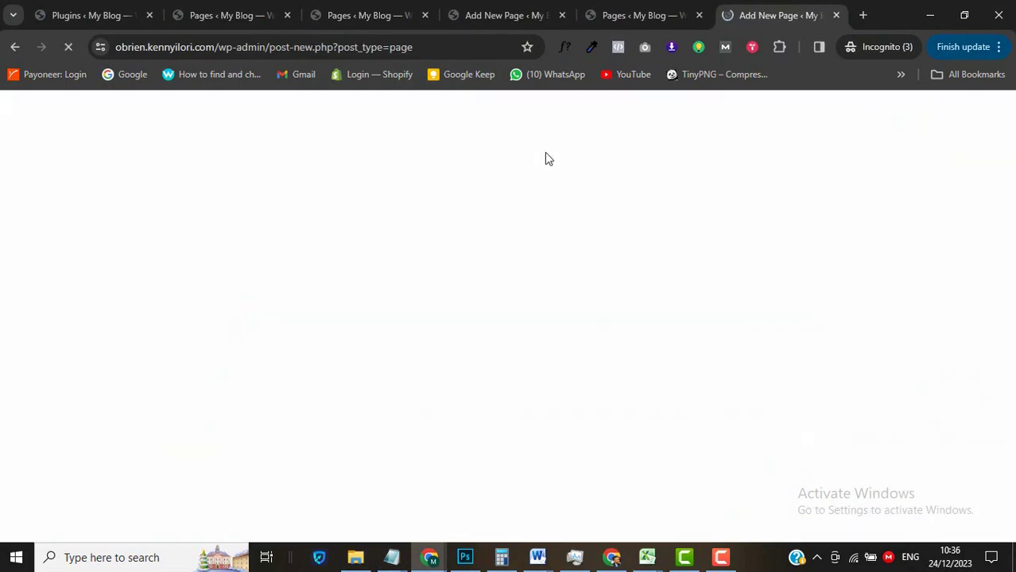
key(ctrl+v)
click(939, 117)
click(918, 111)
Copy Podcast from the INFORMATION list in the Notepad notes, and add and publish a new page with that title.
click(391, 558)
click(358, 485)
double_click(149, 440)
click(429, 557)
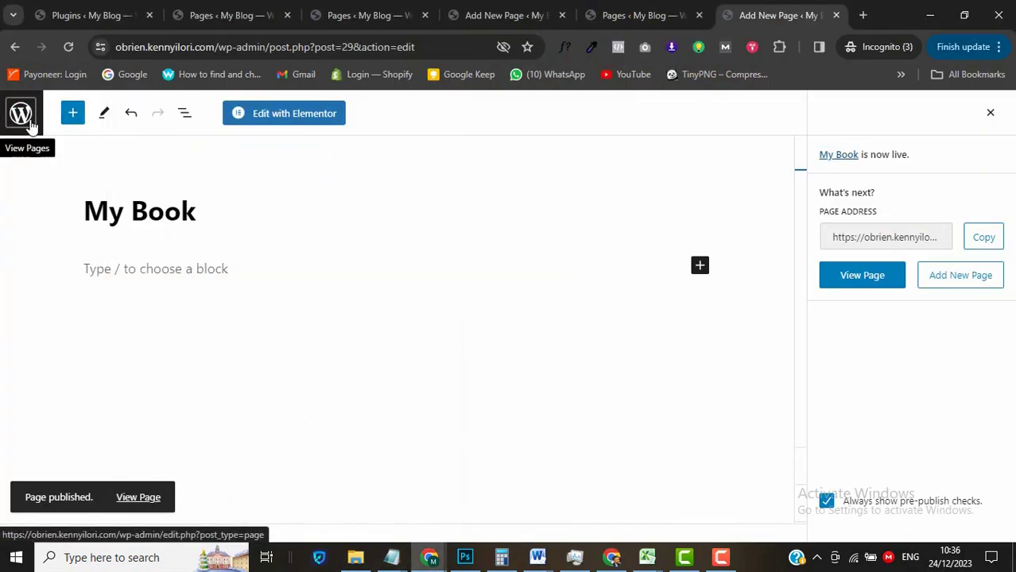
click(20, 113)
click(214, 150)
key(ctrl+v)
click(918, 111)
click(859, 111)
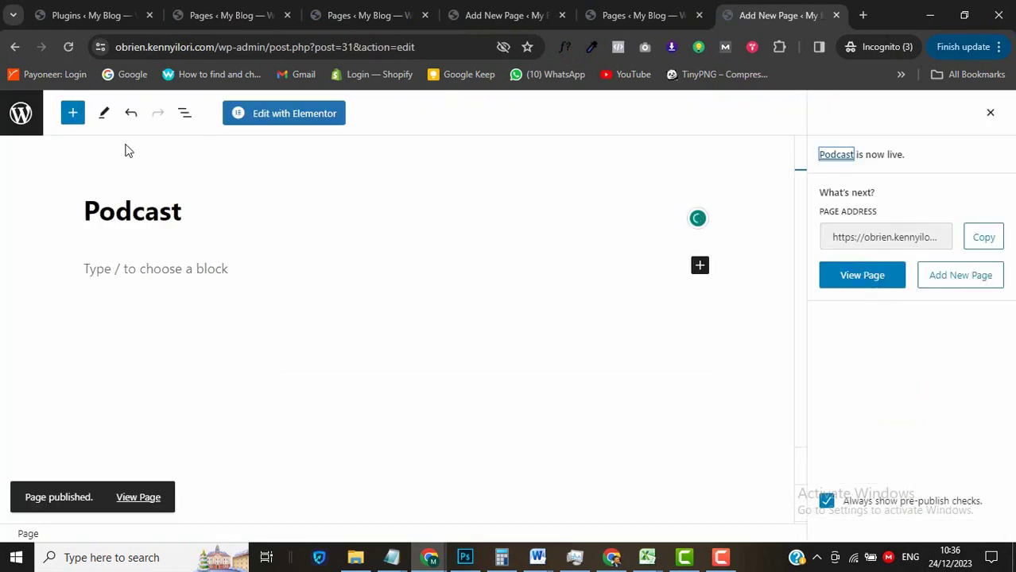
Leave the Podcast page editor and open the site's menu settings at the name of a new menu.
click(21, 112)
click(721, 557)
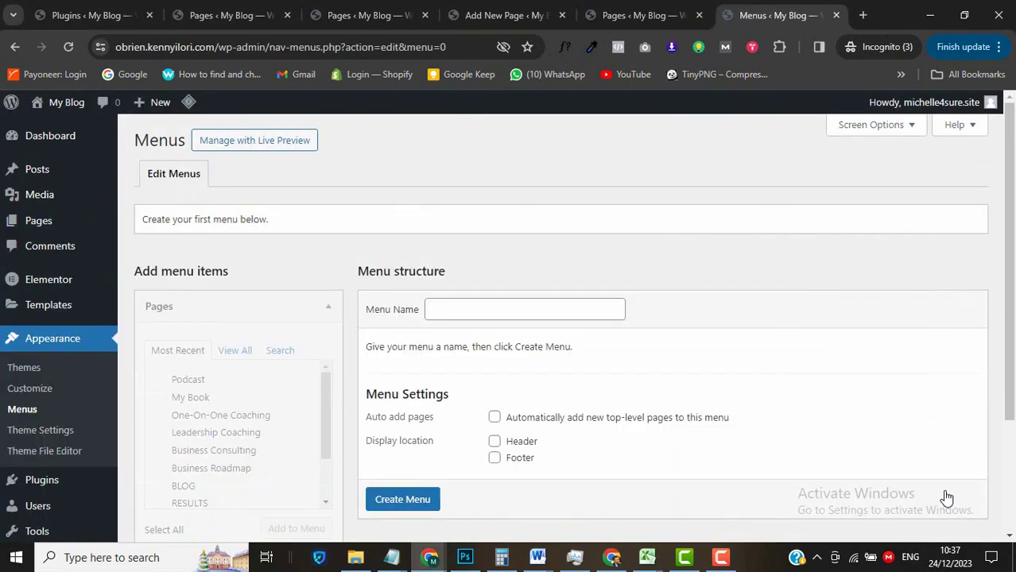
scroll(544, 261, down, 1)
click(478, 231)
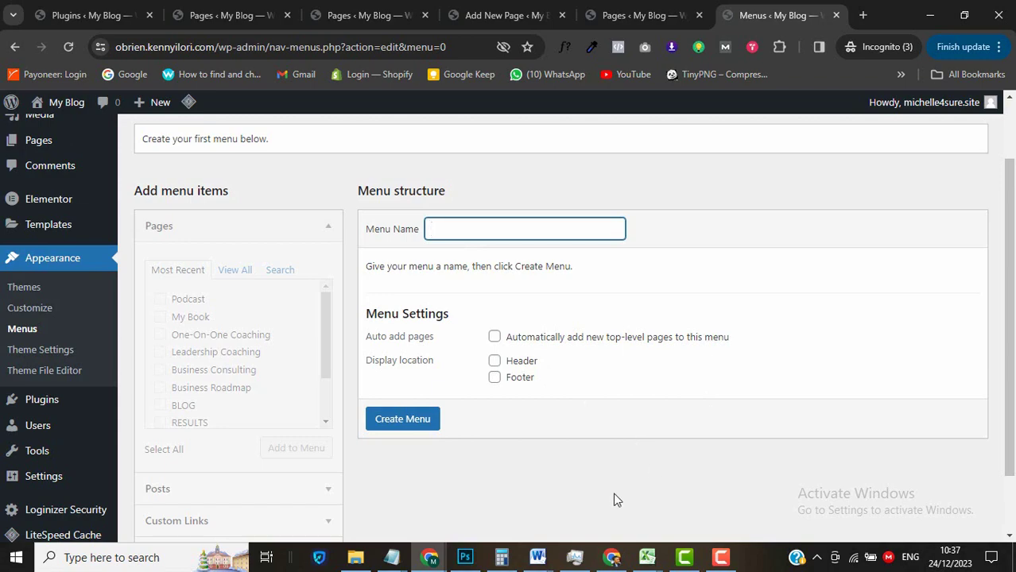
Insert a blank line after BLOG in the Notepad notes to separate the page names from SCHEDULE A CALL NOW.
click(391, 558)
scroll(399, 406, up, 10)
click(163, 251)
key(Return)
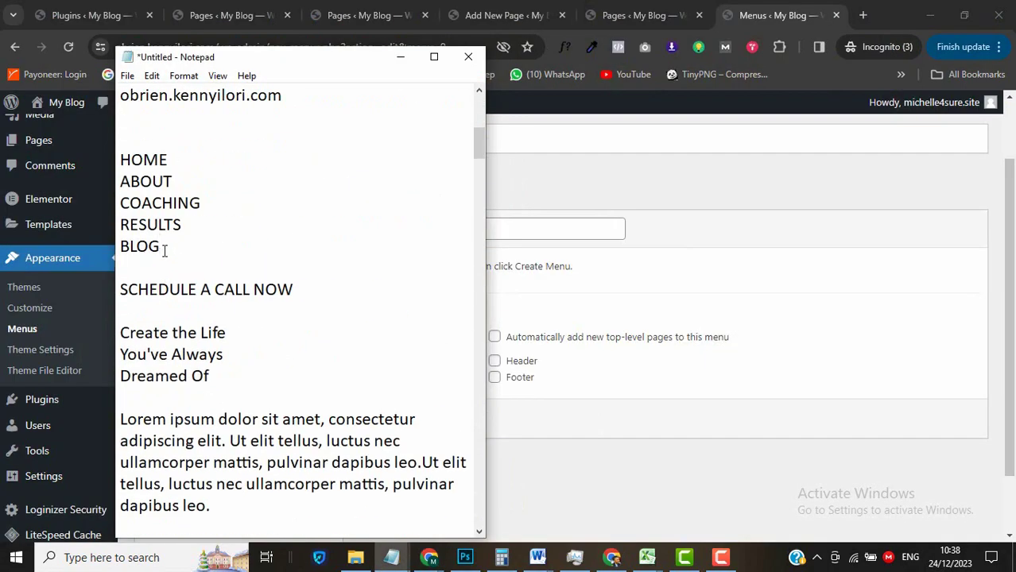
click(507, 230)
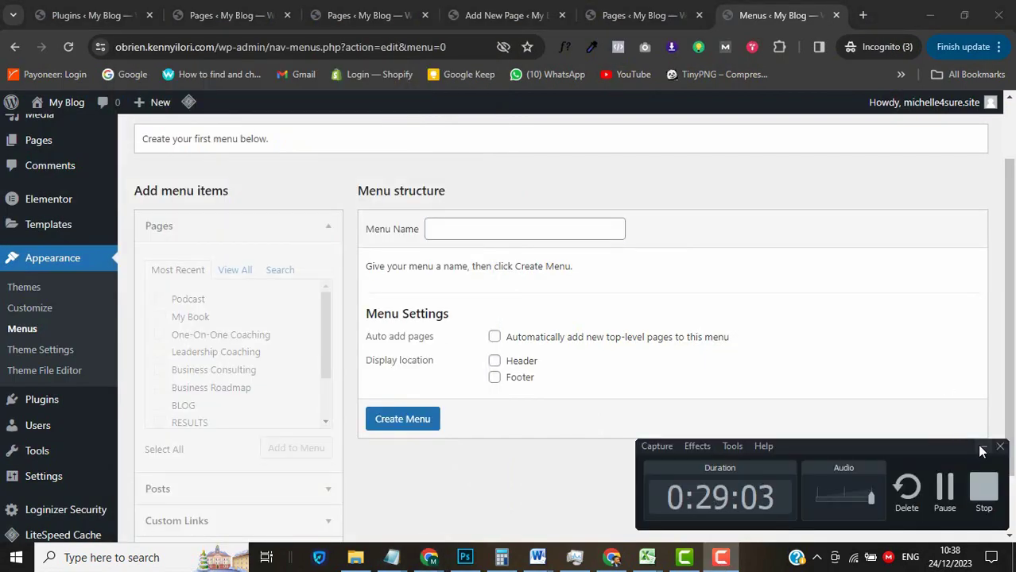
Create a menu named Header Menu with Header as its display location.
click(980, 448)
scroll(609, 472, up, 1)
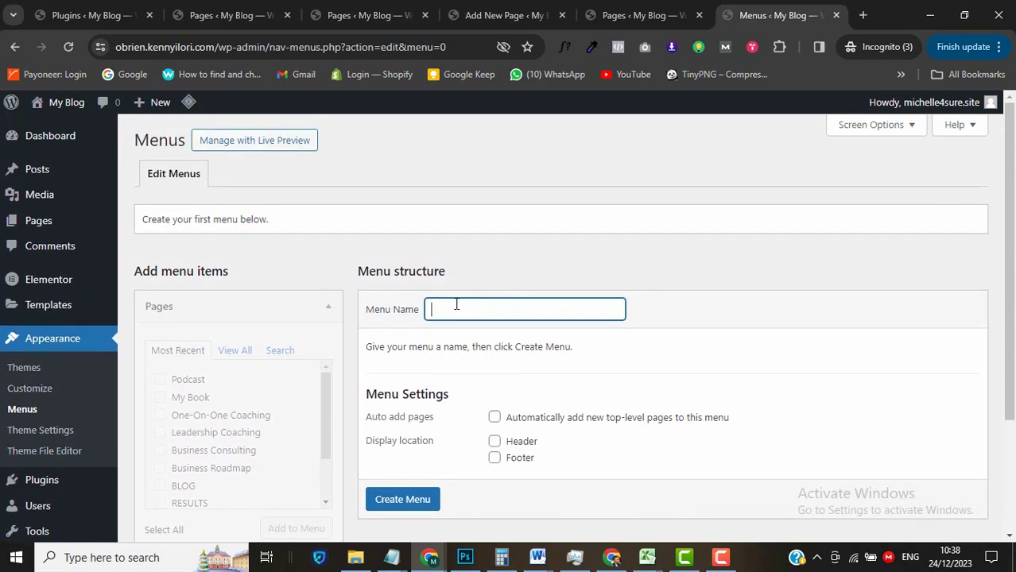
key(ctrl+v)
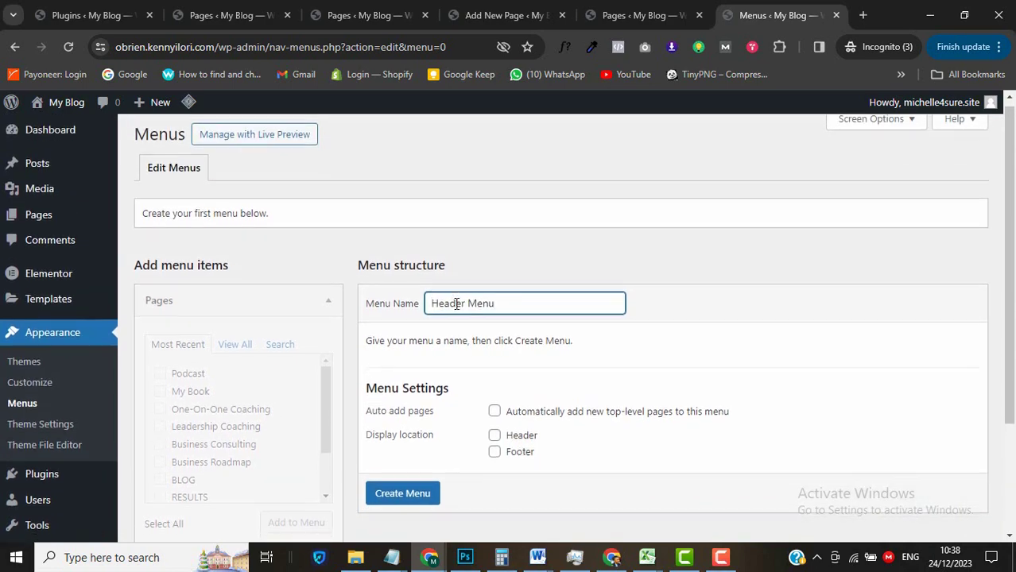
scroll(482, 389, down, 1)
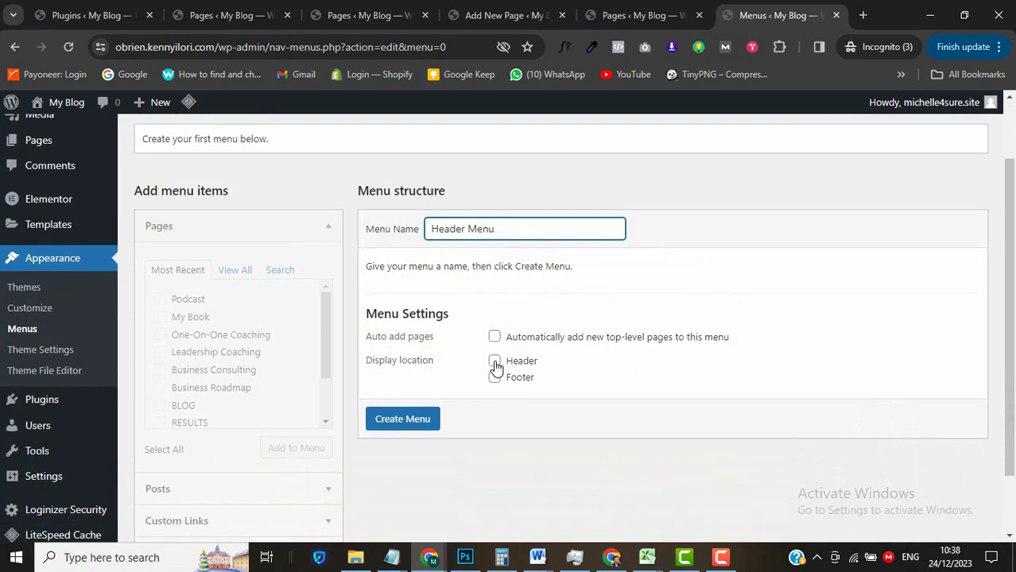
click(494, 363)
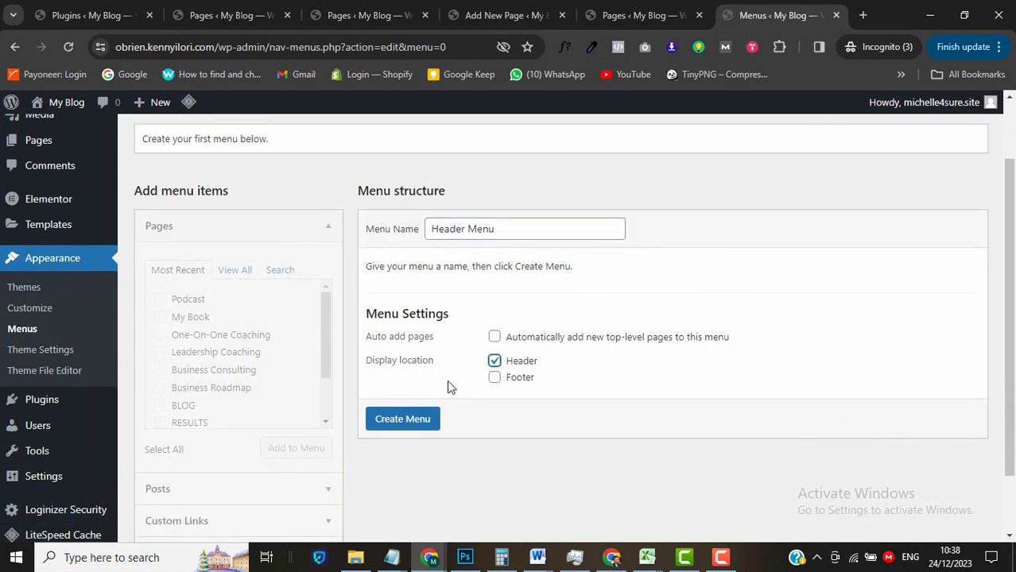
click(403, 420)
Add the pages HOME, ABOUT, COACHING, RESULTS and BLOG to the Header Menu.
scroll(415, 423, down, 3)
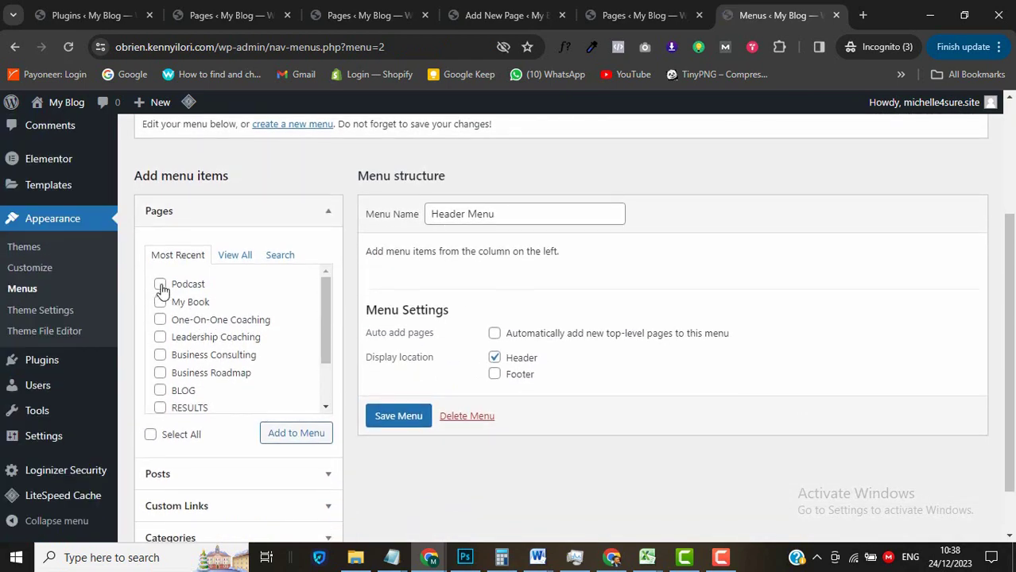
scroll(182, 341, down, 2)
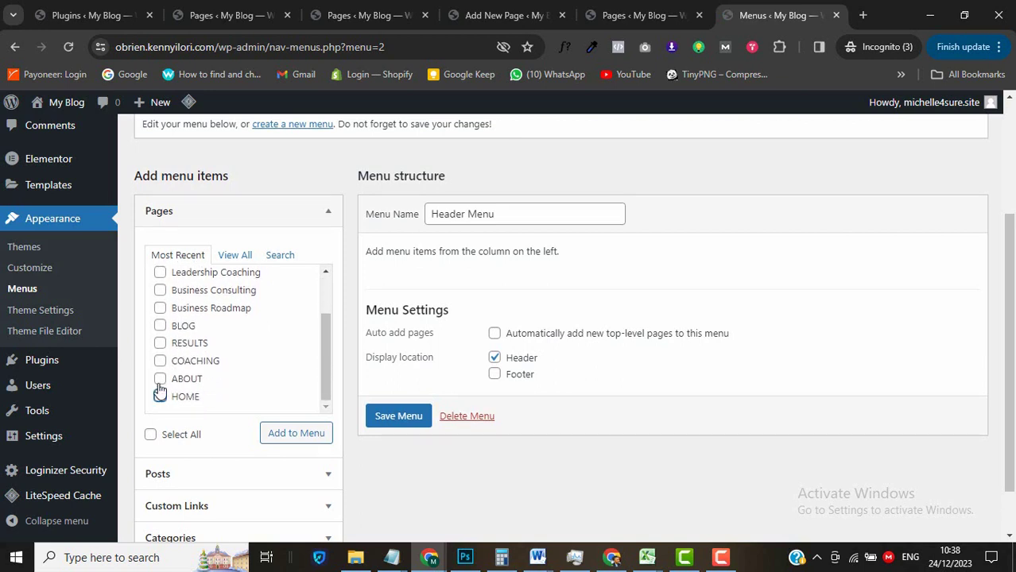
click(160, 397)
click(160, 379)
click(159, 361)
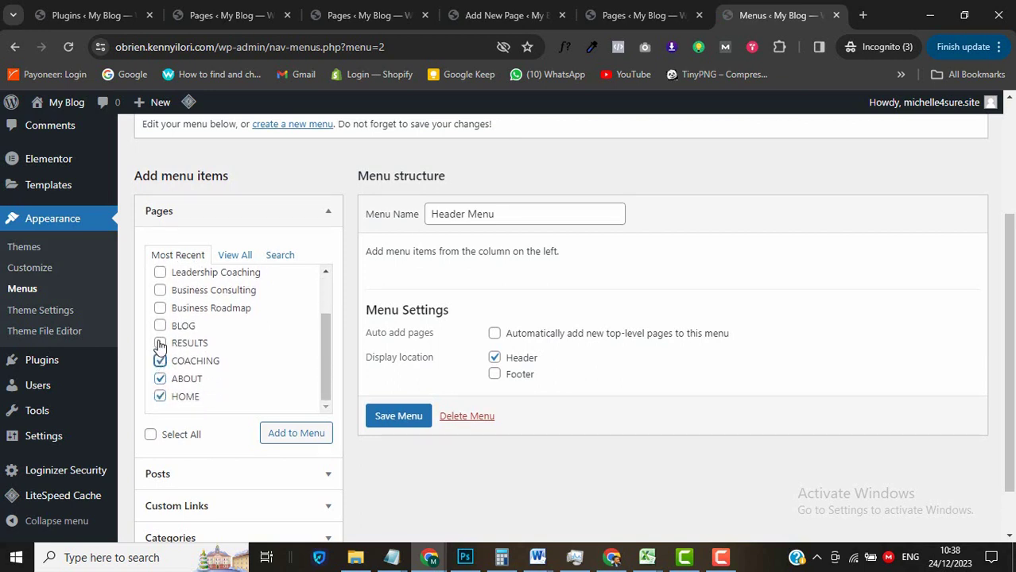
click(159, 343)
click(160, 326)
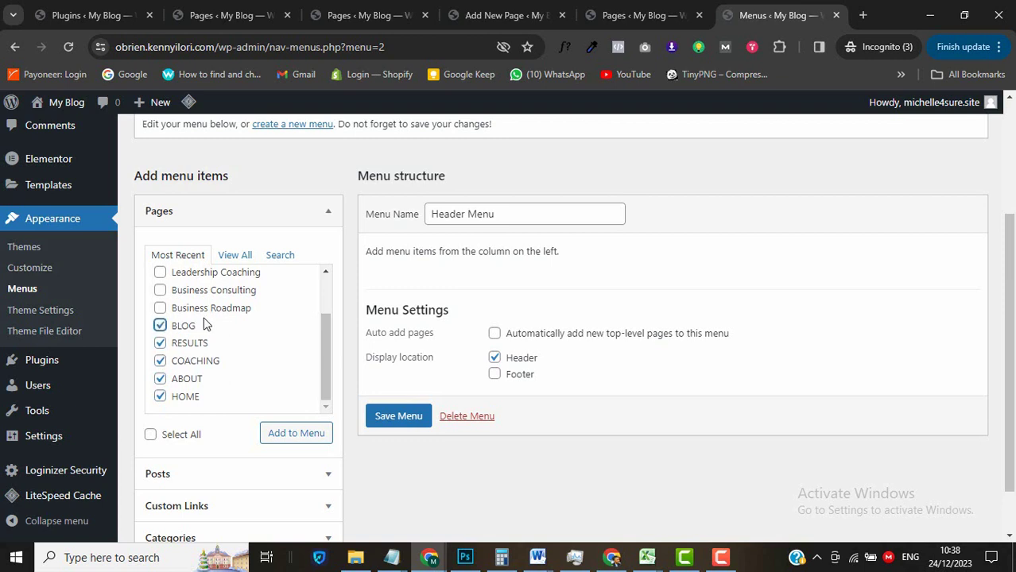
click(275, 439)
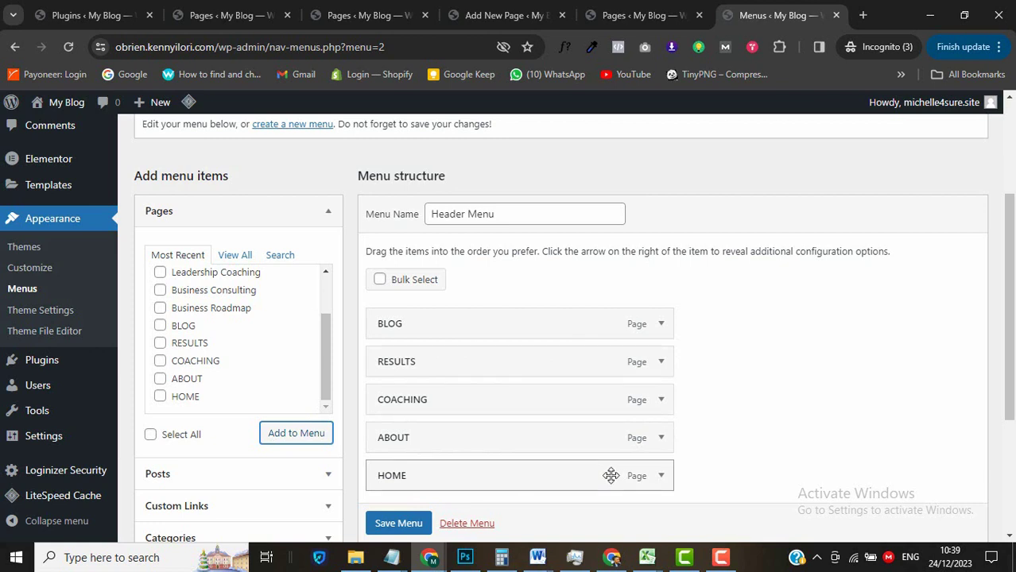
Reorder the Header Menu items as HOME, ABOUT, COACHING, RESULTS, BLOG and save the menu.
drag(610, 476, 585, 310)
mouse_move(391, 558)
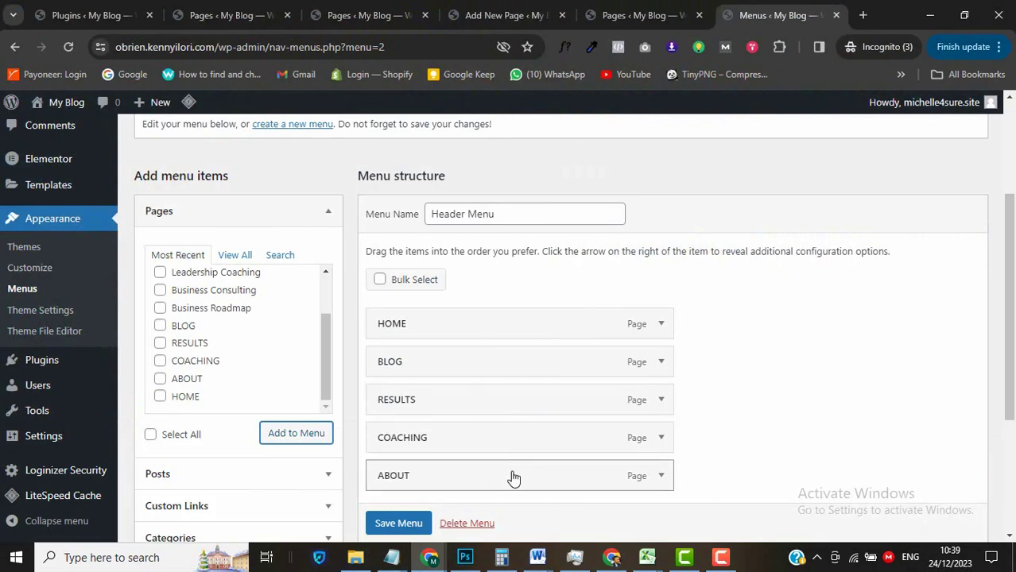
drag(511, 476, 519, 362)
drag(569, 478, 548, 441)
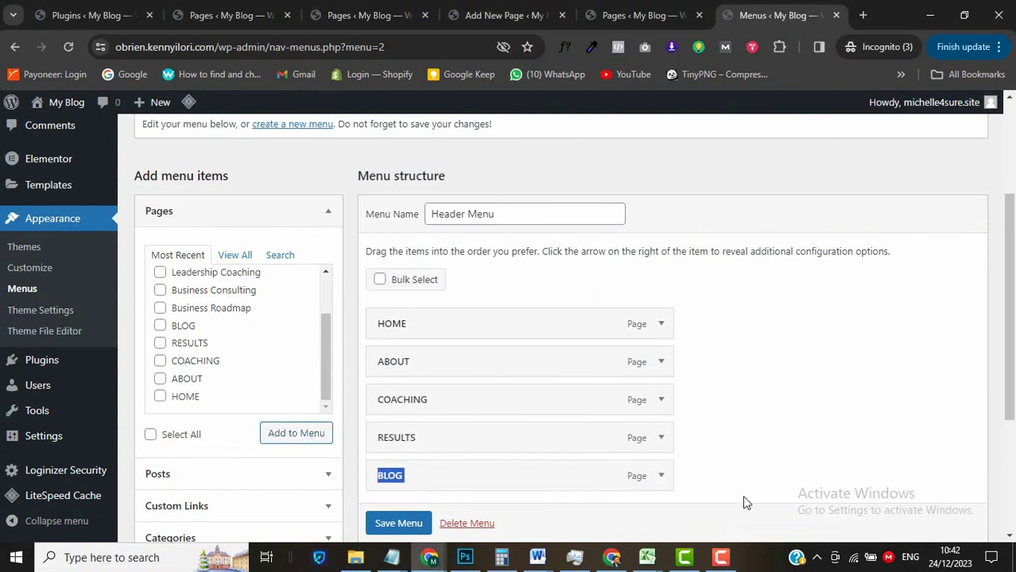
scroll(761, 423, down, 1)
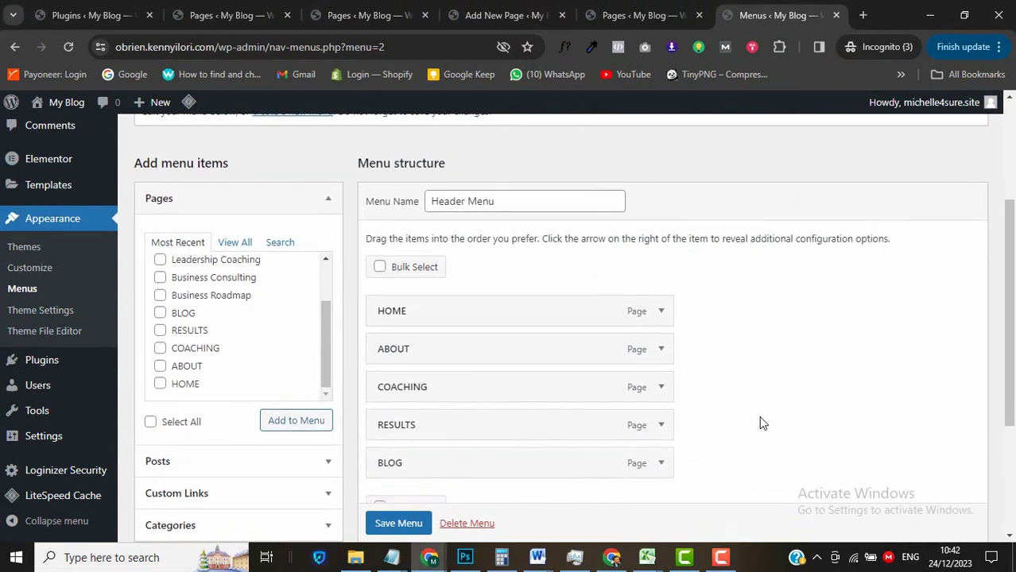
scroll(761, 423, down, 1)
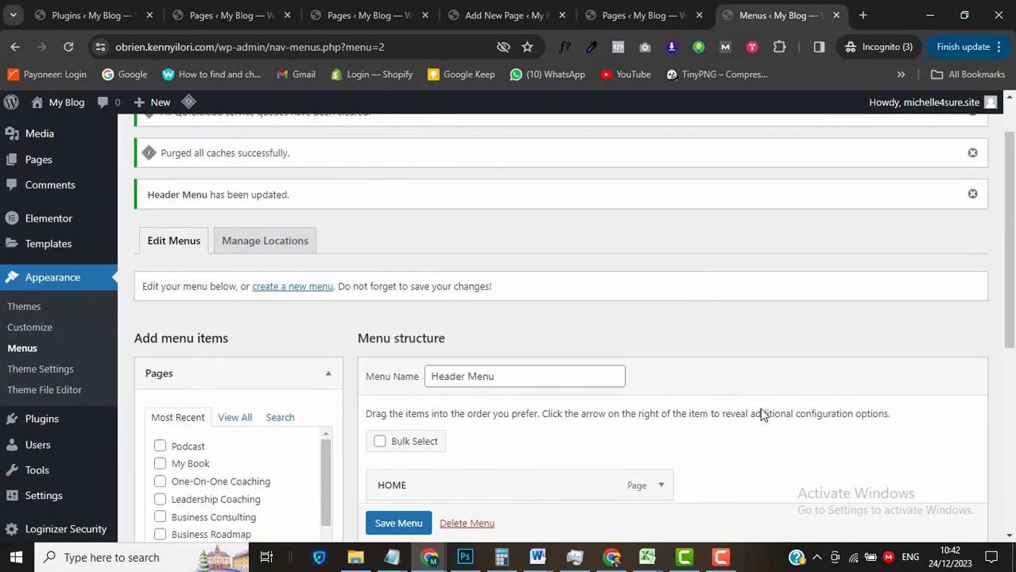
scroll(761, 413, down, 3)
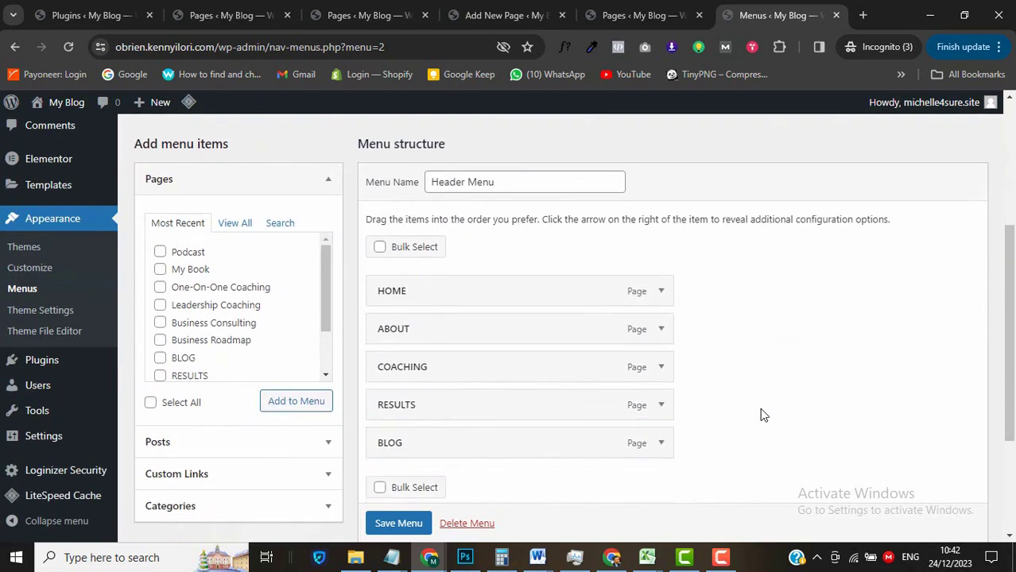
Create a new menu named Footer Menu with Footer as its display location.
scroll(760, 407, up, 2)
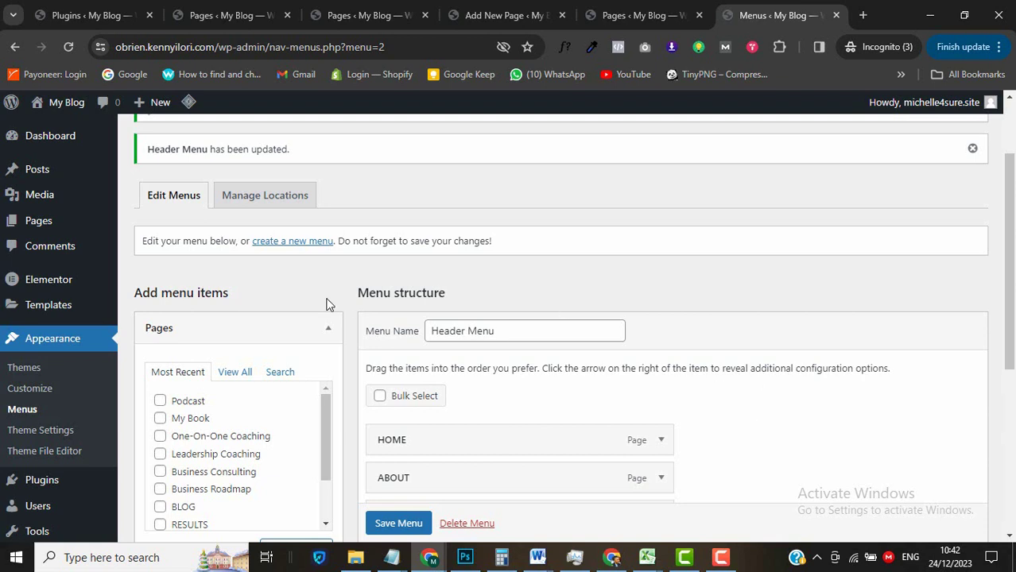
click(316, 243)
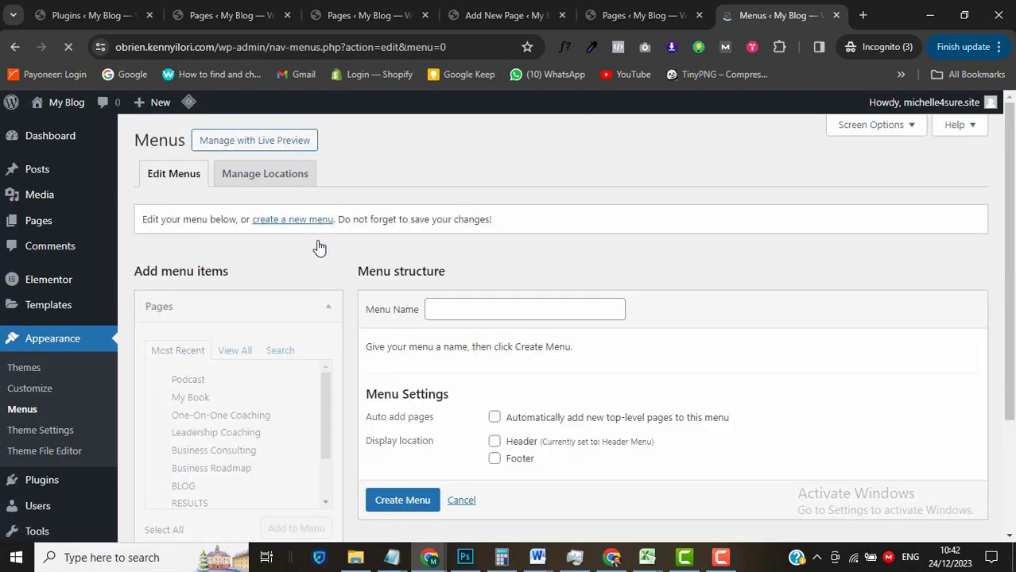
click(503, 301)
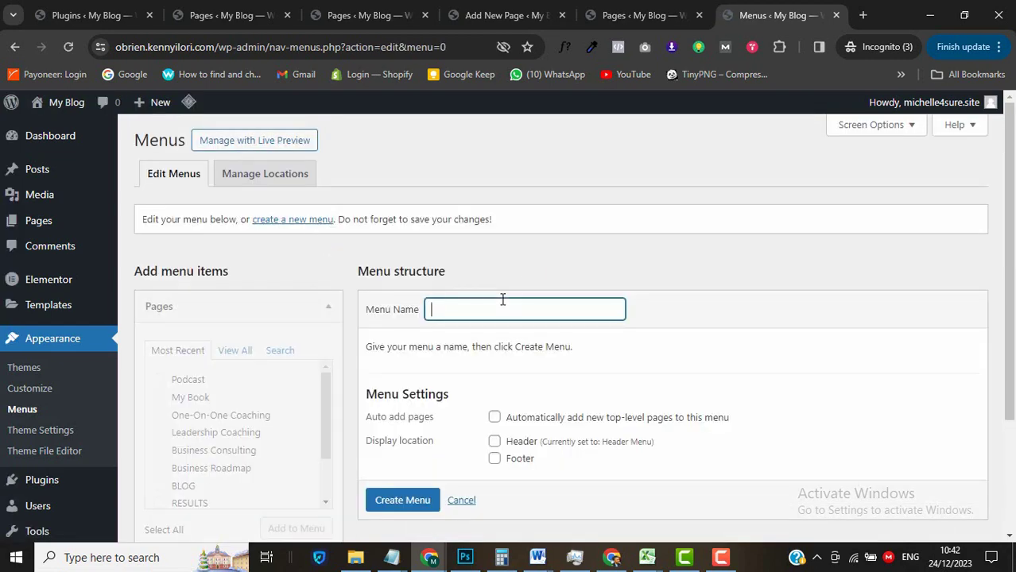
text(Footer Menu)
click(494, 459)
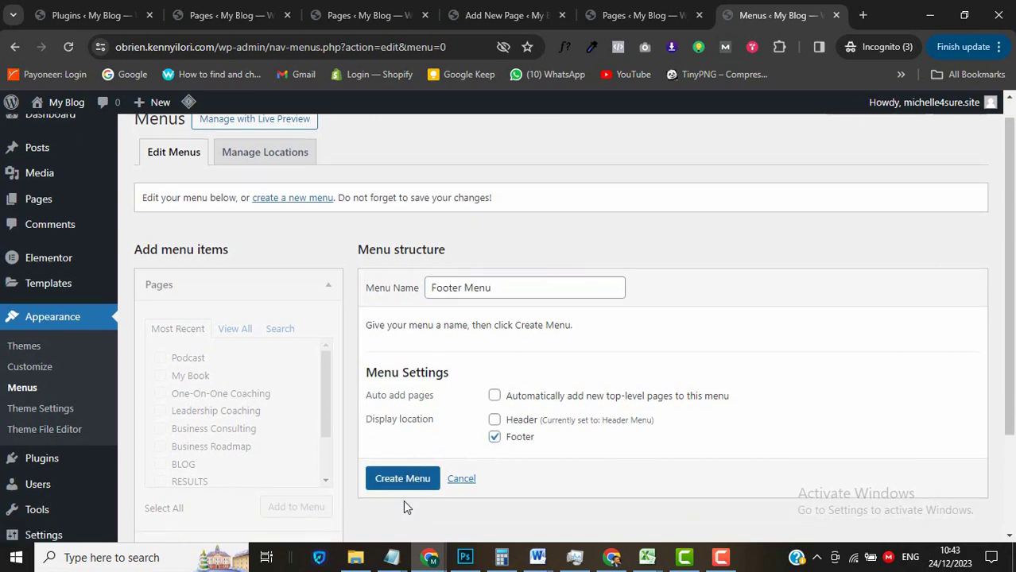
click(403, 500)
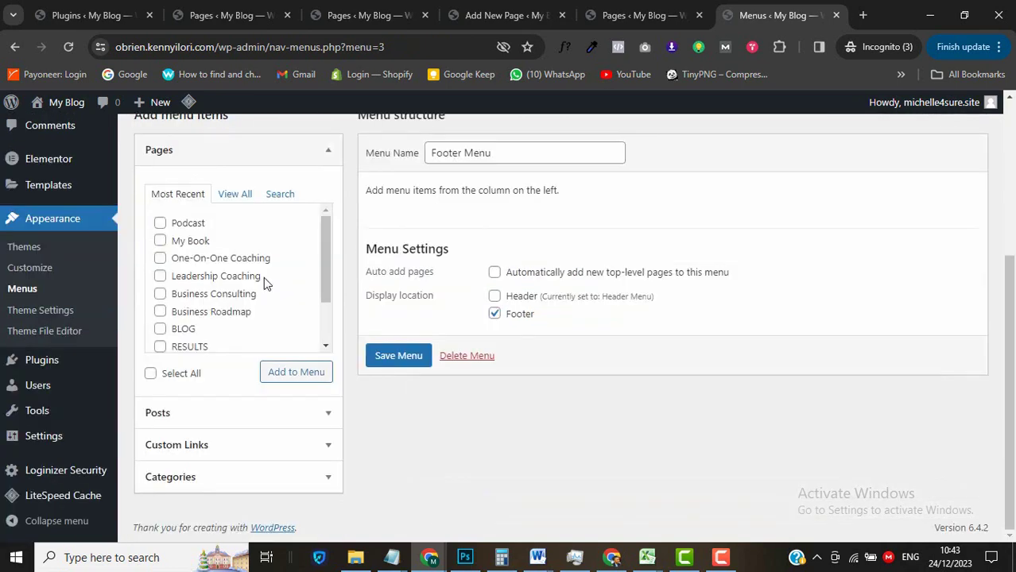
Fill the Footer Menu with the pages ABOUT, Podcast, My Book and BLOG in that order and save the menu.
click(160, 224)
click(159, 242)
click(161, 339)
scroll(163, 340, down, 1)
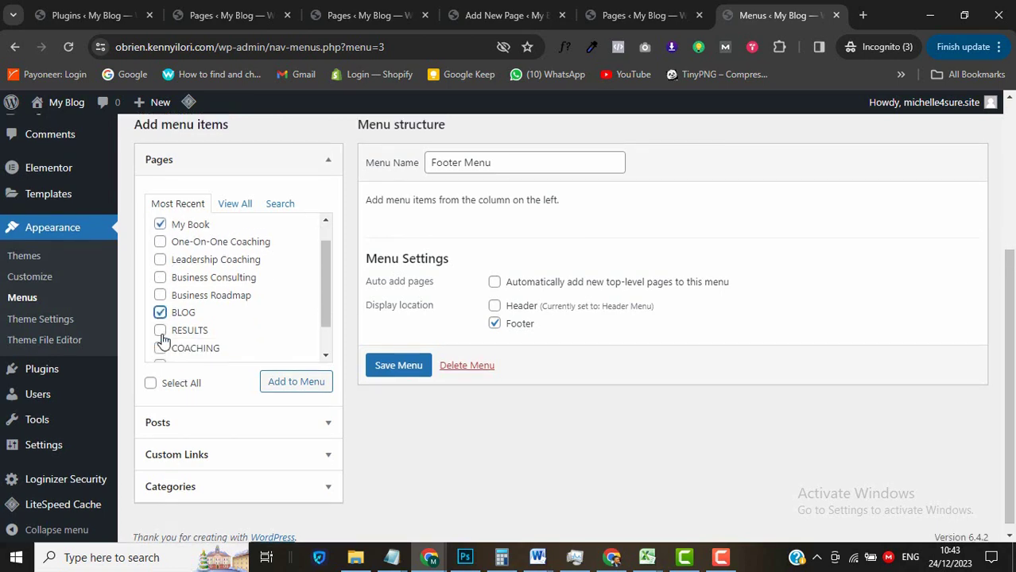
scroll(162, 334, down, 1)
click(160, 327)
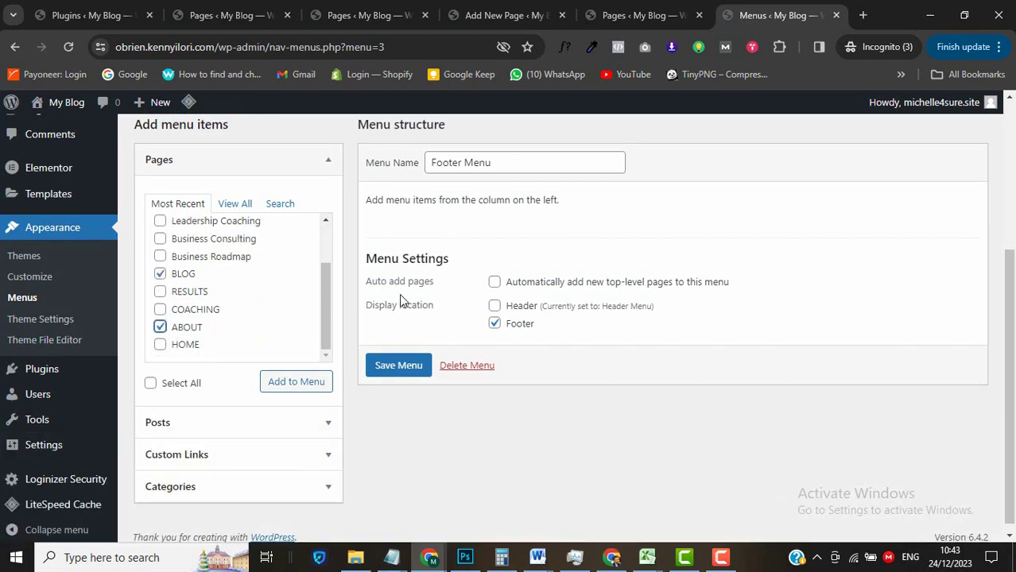
click(298, 382)
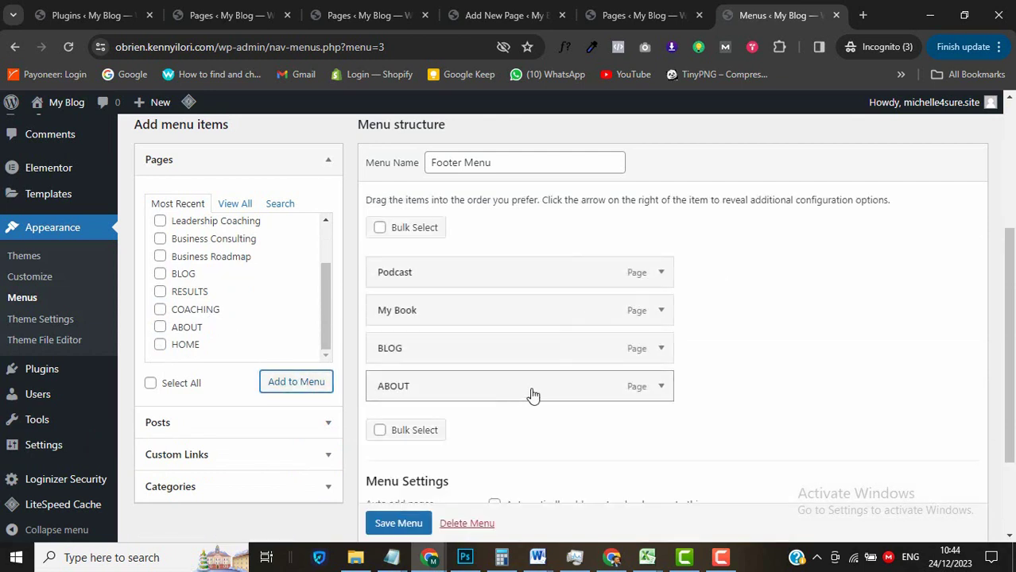
drag(529, 397, 476, 265)
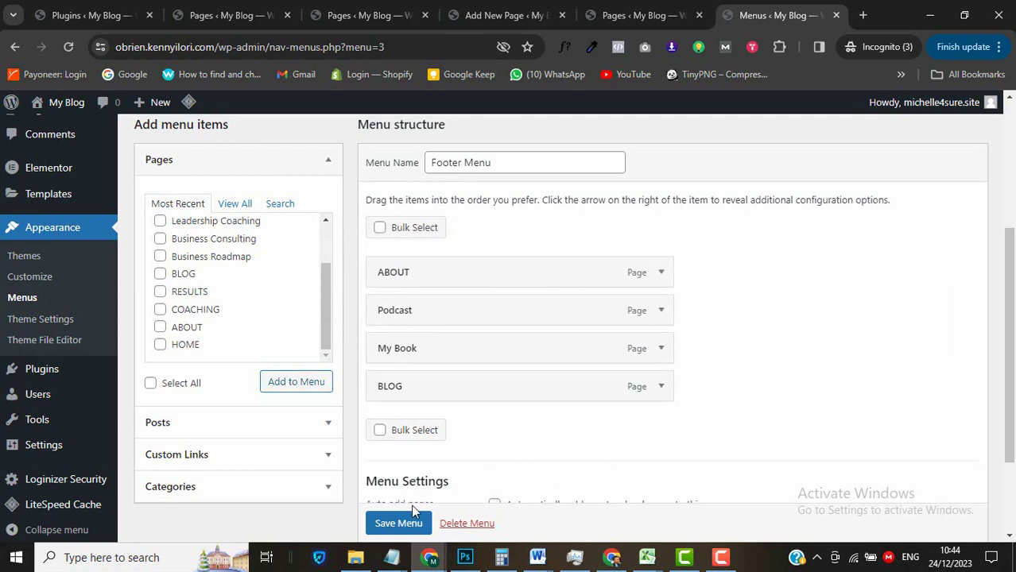
scroll(827, 395, down, 1)
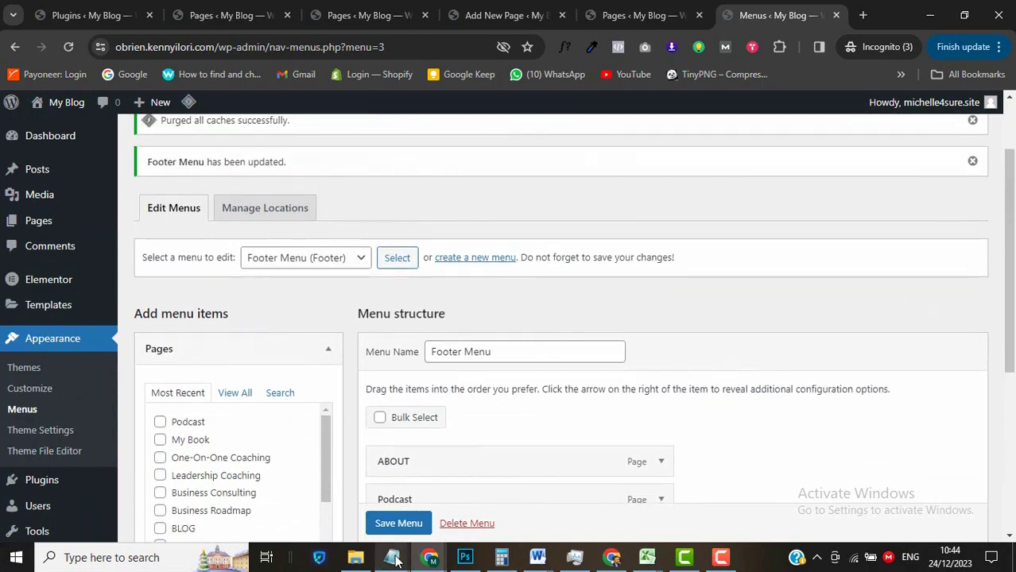
Copy the SERVICES heading from the Notepad notes and return to the WordPress menu editor.
mouse_move(398, 559)
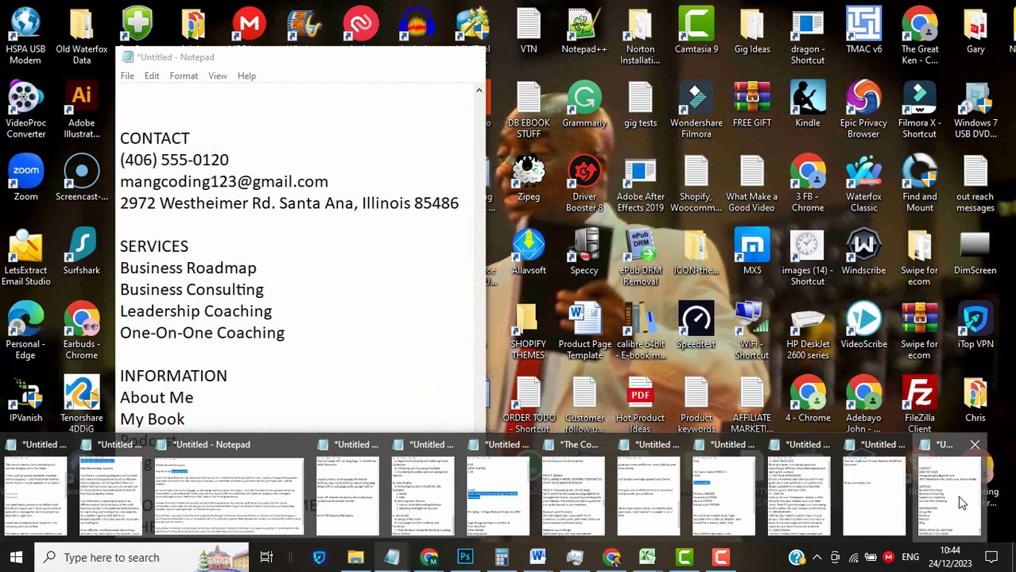
click(962, 503)
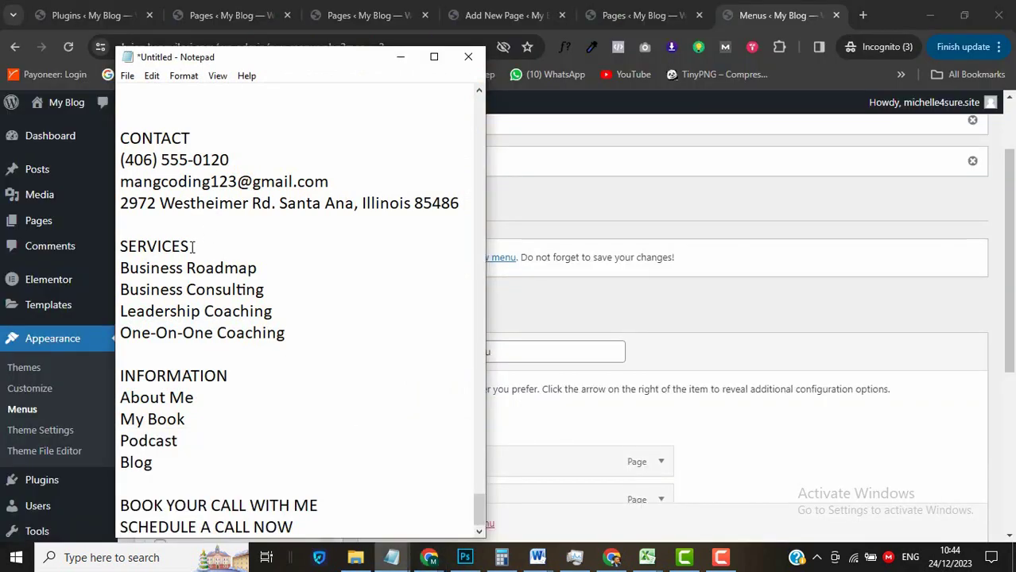
drag(192, 247, 122, 249)
right_click(122, 249)
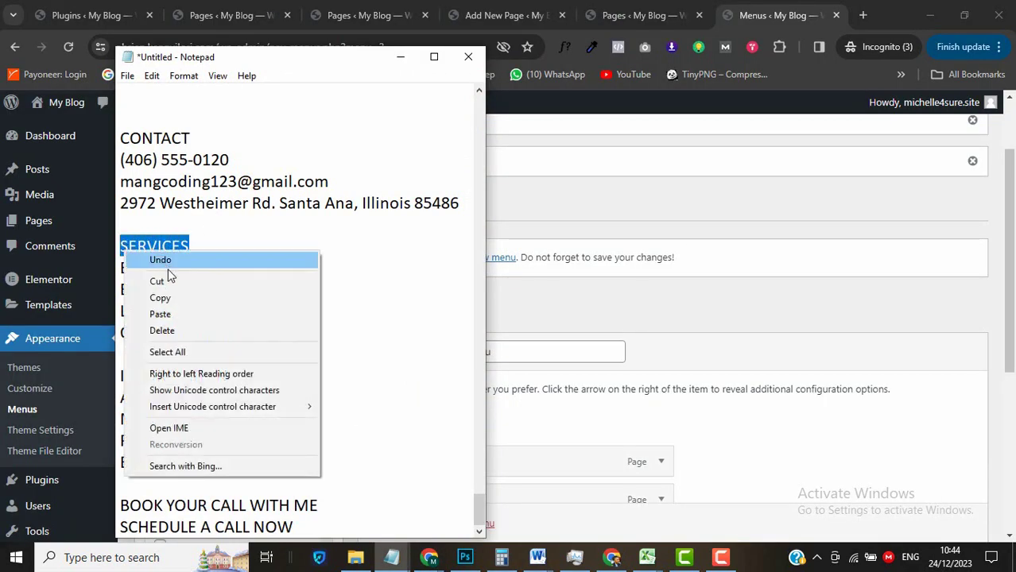
click(199, 297)
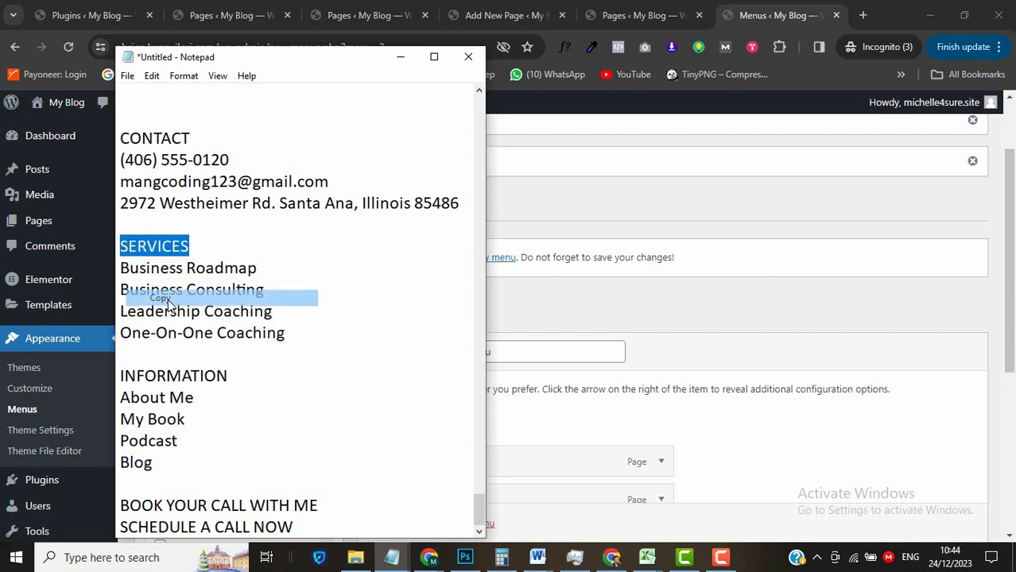
click(401, 57)
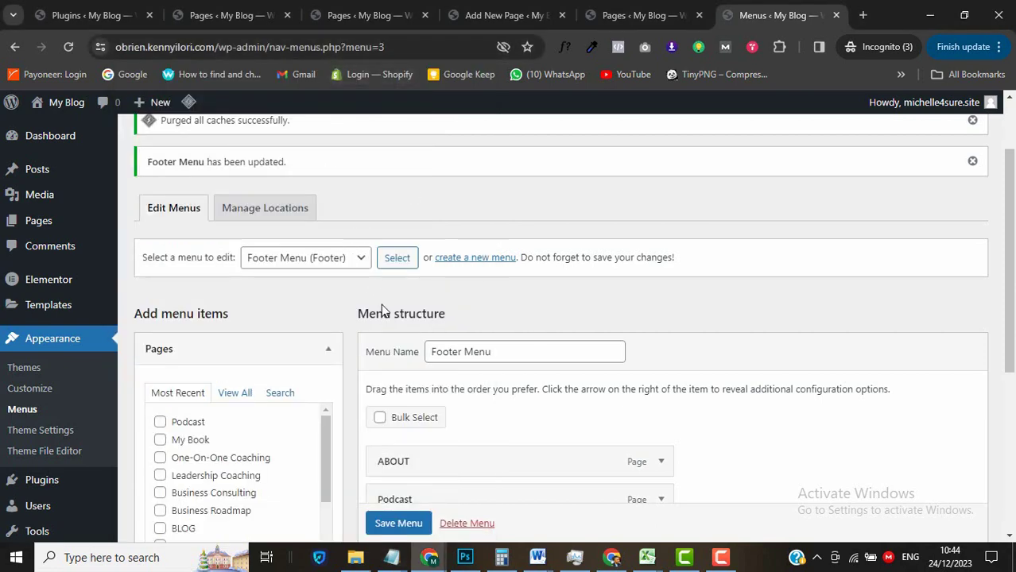
Create a new menu named Services Menu without assigning a display location.
click(481, 259)
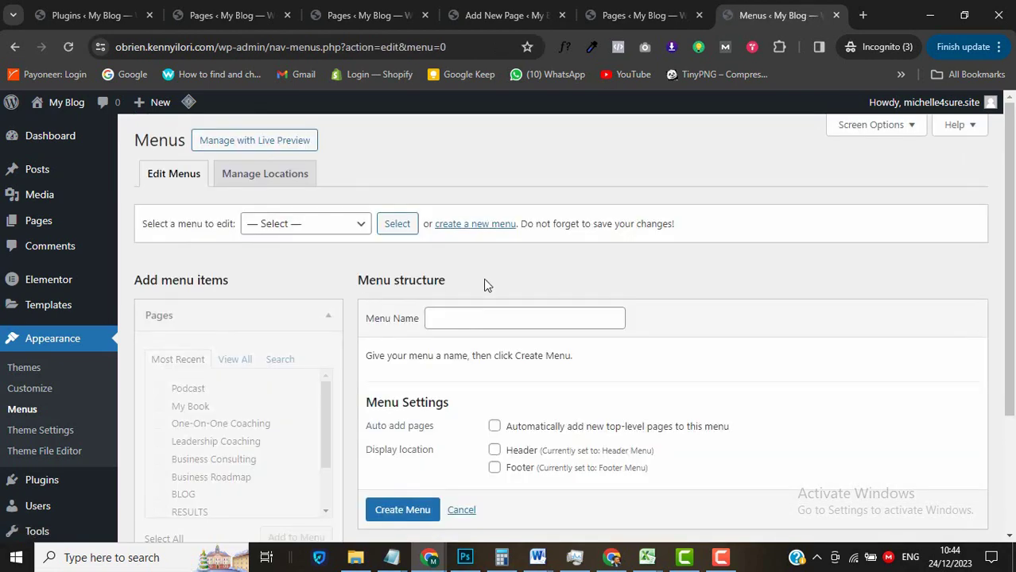
click(465, 317)
text(SERVICES)
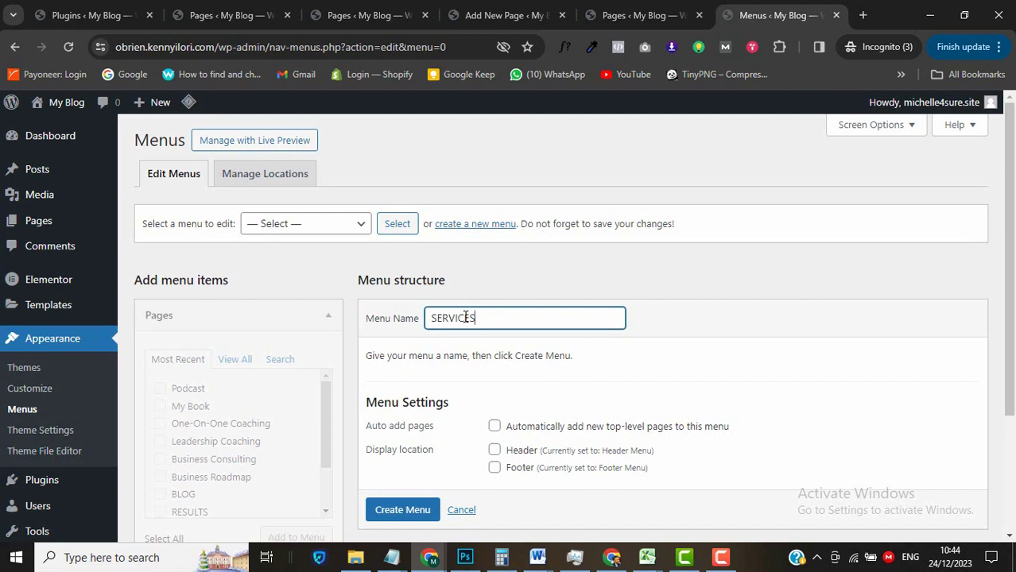
key(ctrl+a)
text(Services Menu)
scroll(459, 338, down, 1)
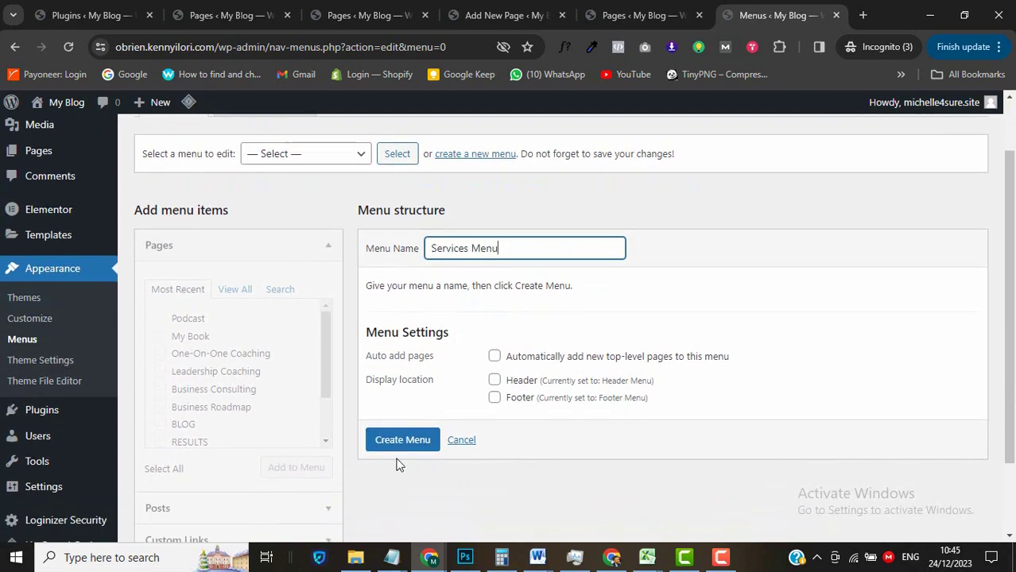
click(398, 447)
Add the pages One-On-One Coaching, Leadership Coaching, Business Consulting and Business Roadmap to the Services Menu.
scroll(375, 416, down, 1)
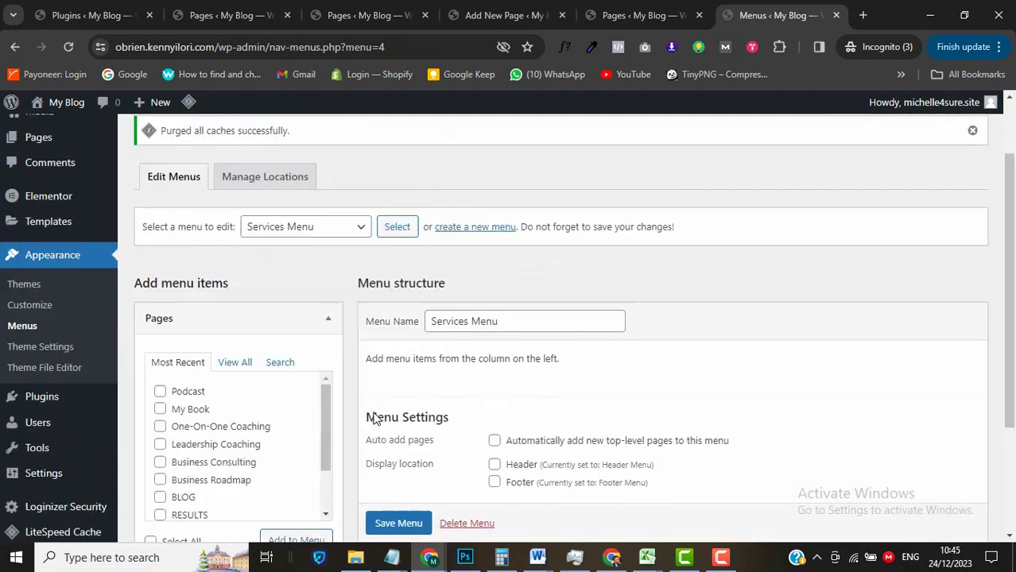
scroll(375, 419, down, 1)
click(160, 366)
click(160, 385)
click(159, 402)
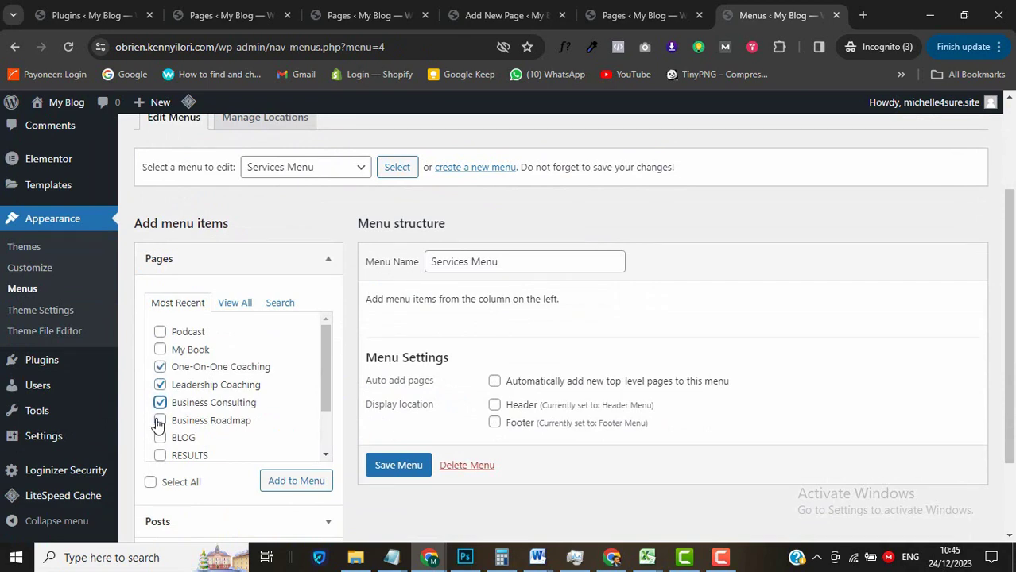
click(160, 421)
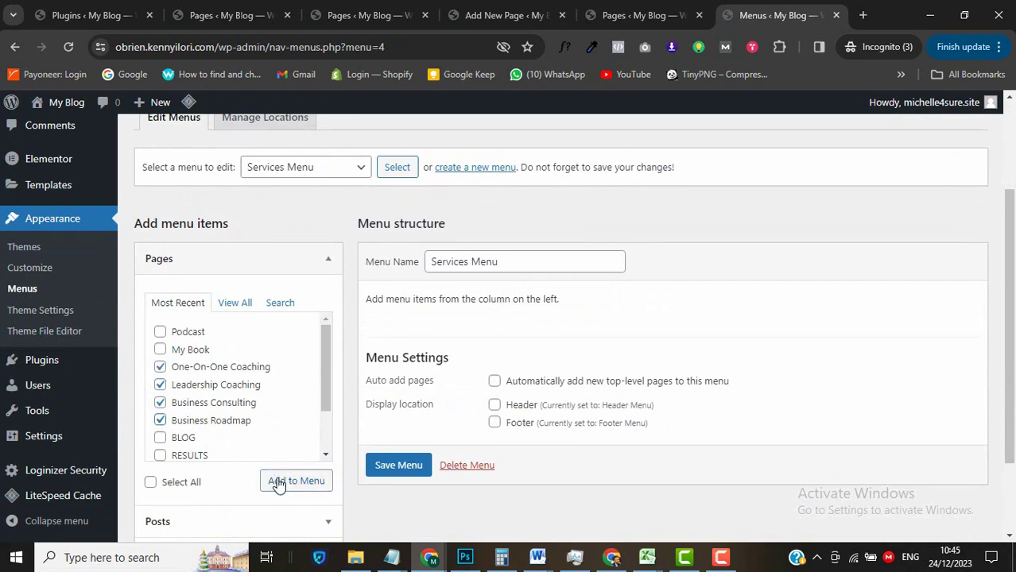
click(279, 483)
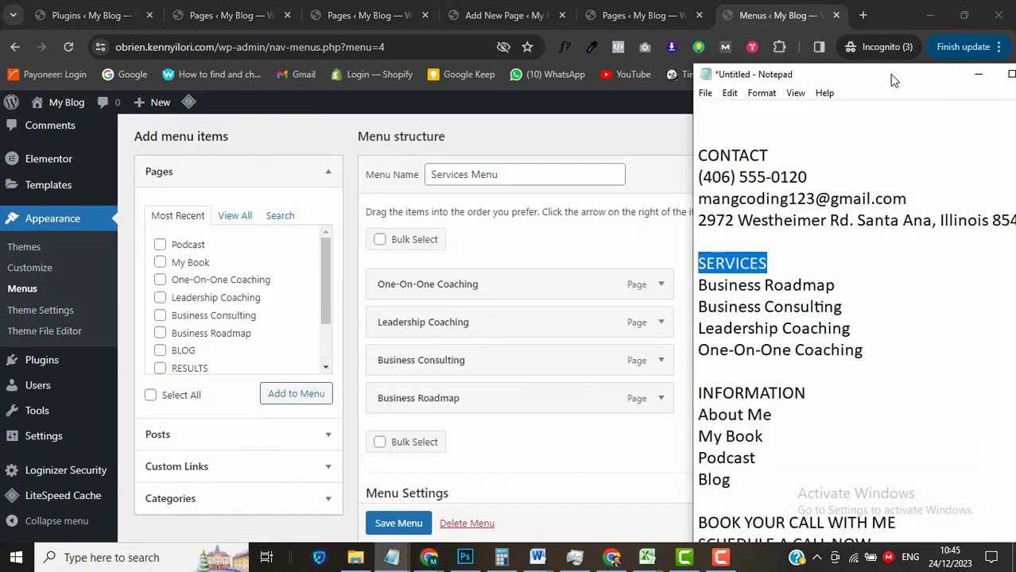
Reorder the Services Menu items as Business Roadmap, Business Consulting, Leadership Coaching, One-On-One Coaching and save the menu.
drag(477, 397, 476, 286)
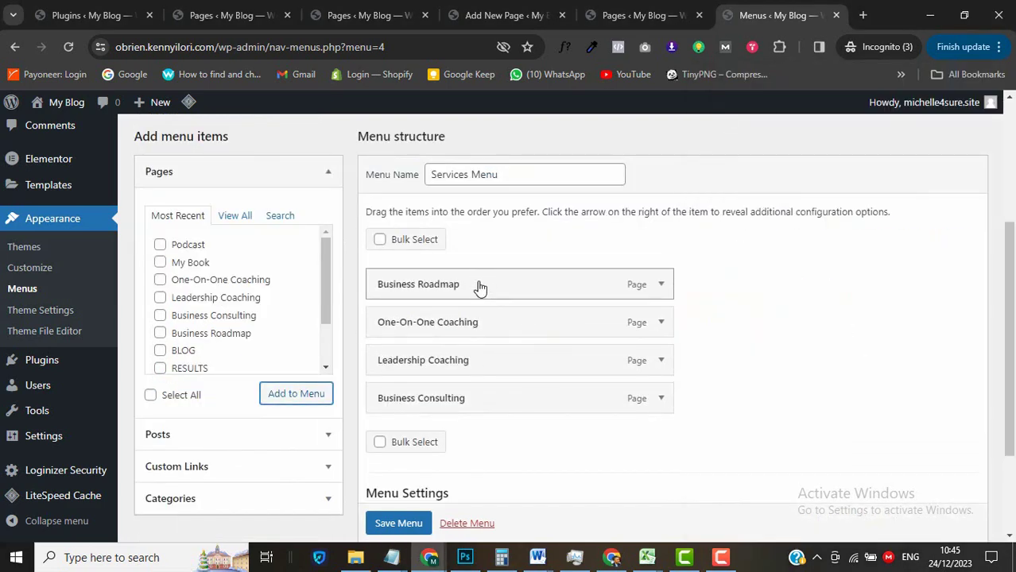
drag(445, 397, 447, 322)
drag(430, 398, 380, 362)
scroll(380, 361, down, 1)
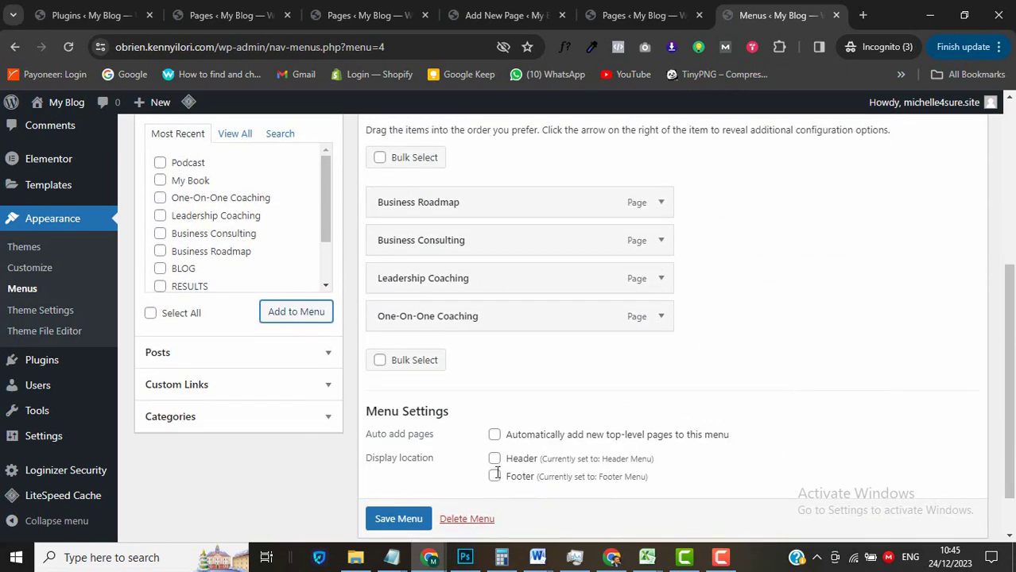
click(399, 519)
scroll(402, 526, down, 1)
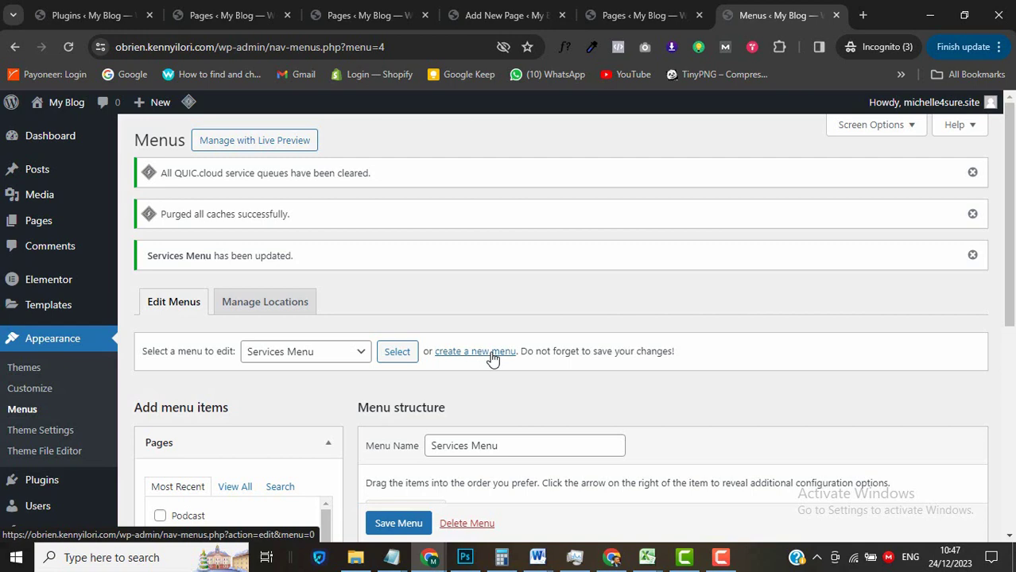
Create a new menu named Header Menu For Mobile without assigning a display location.
click(492, 354)
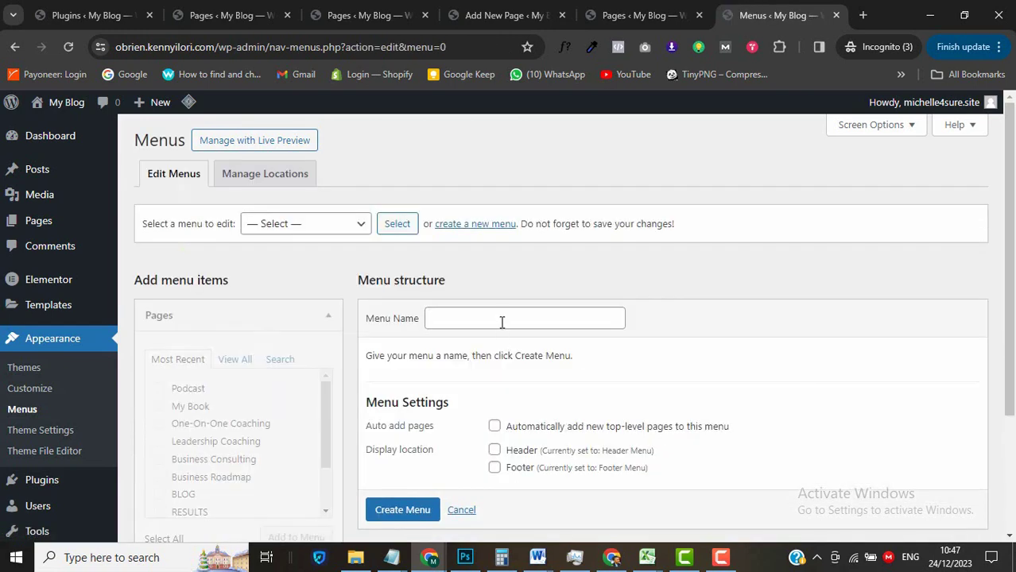
click(501, 320)
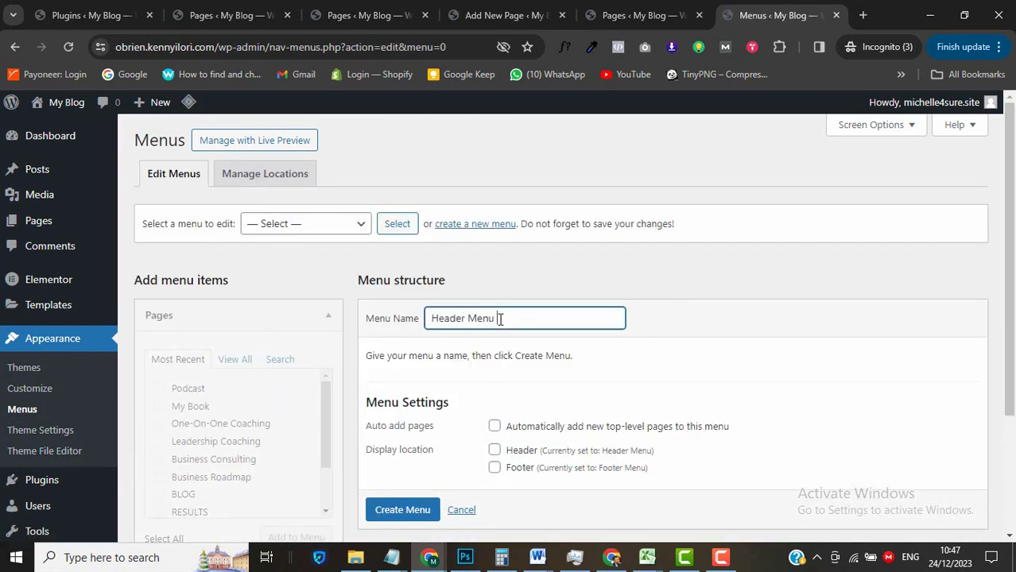
text(Header Menu For Mobile)
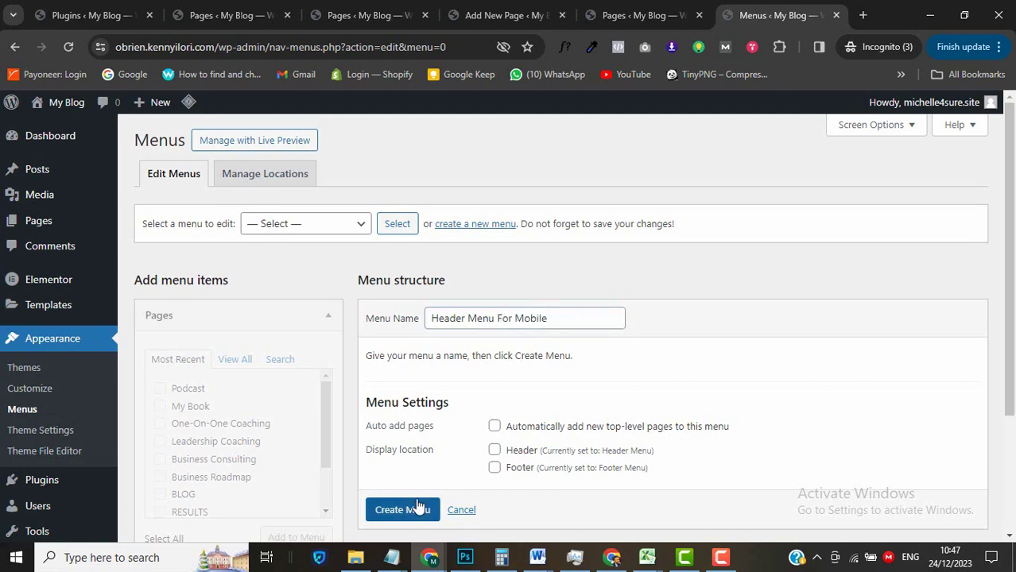
scroll(420, 508, down, 1)
click(410, 482)
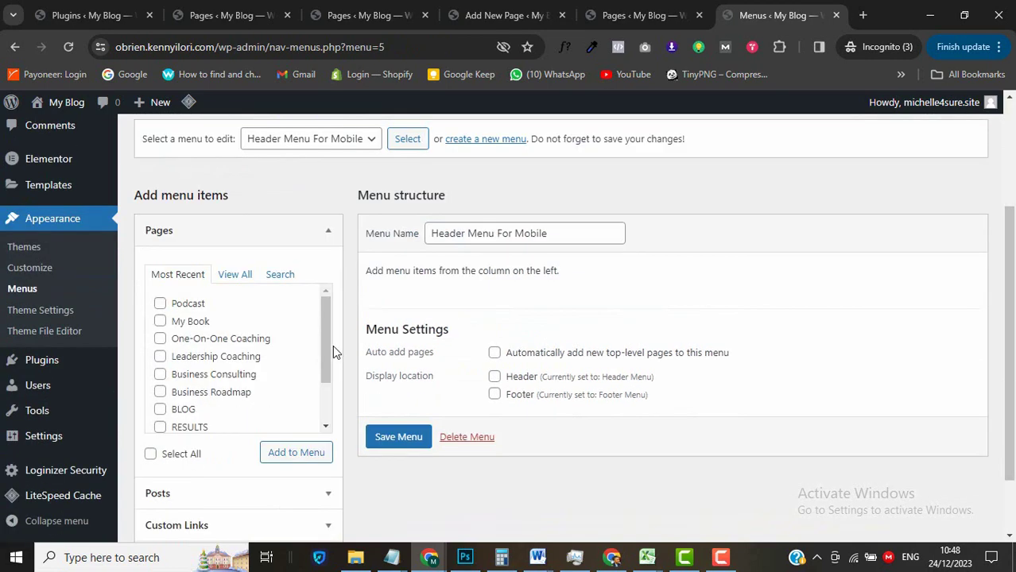
Select the pages HOME, ABOUT, COACHING, RESULTS and BLOG as items for the Header Menu For Mobile.
drag(325, 342, 325, 425)
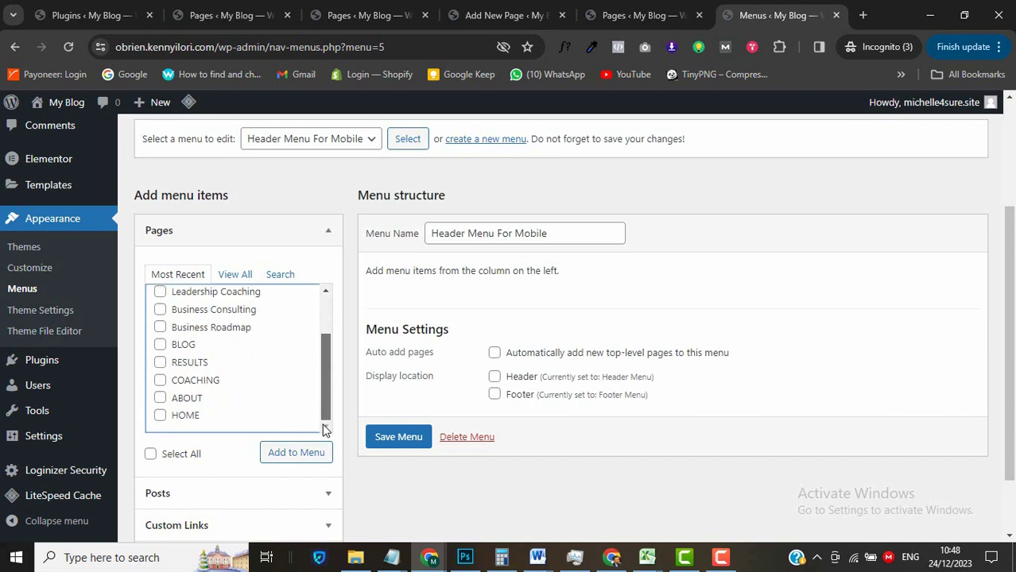
click(160, 415)
click(160, 398)
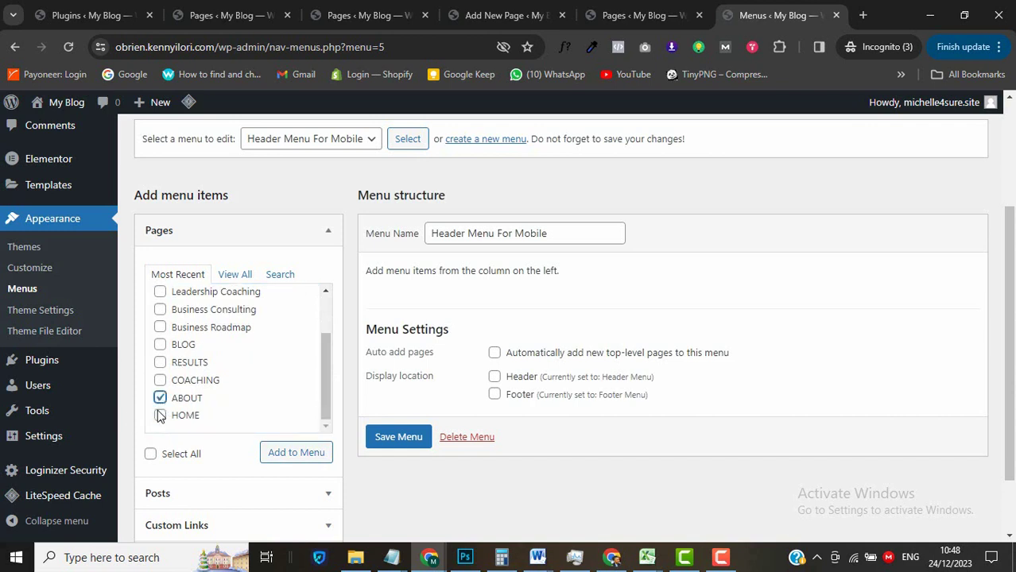
click(160, 380)
click(161, 362)
click(160, 345)
scroll(160, 354, up, 1)
scroll(160, 354, down, 1)
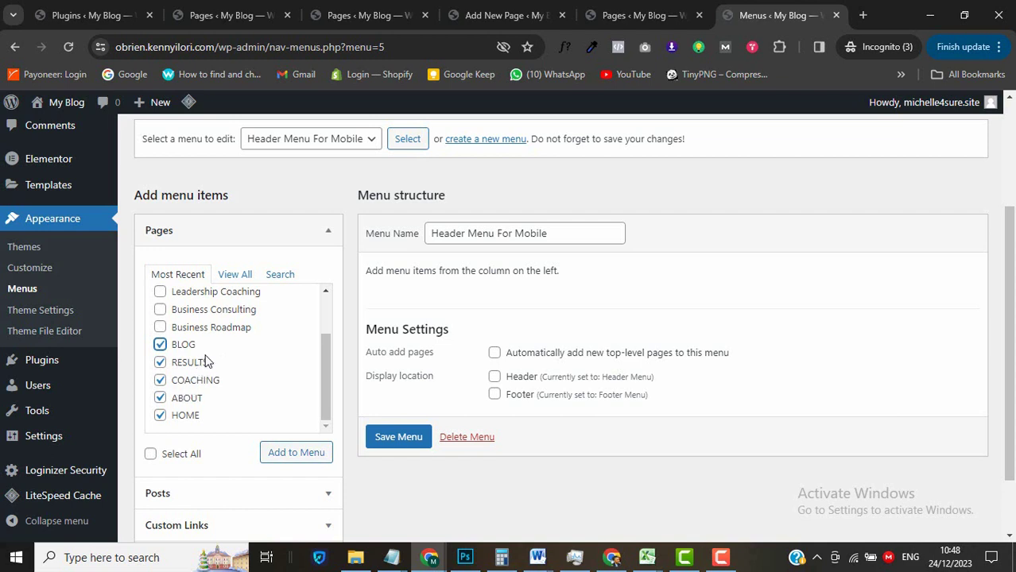
scroll(205, 359, up, 1)
scroll(205, 359, down, 1)
scroll(191, 350, down, 1)
scroll(190, 347, up, 2)
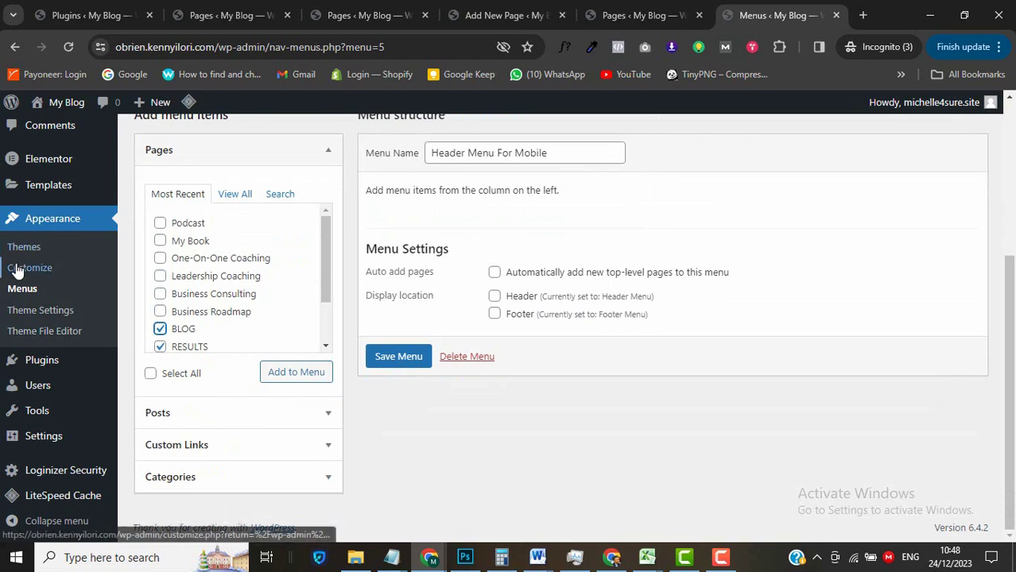
Open the editor for a new page in a separate browser tab.
scroll(16, 262, up, 2)
scroll(16, 262, up, 1)
mouse_move(36, 220)
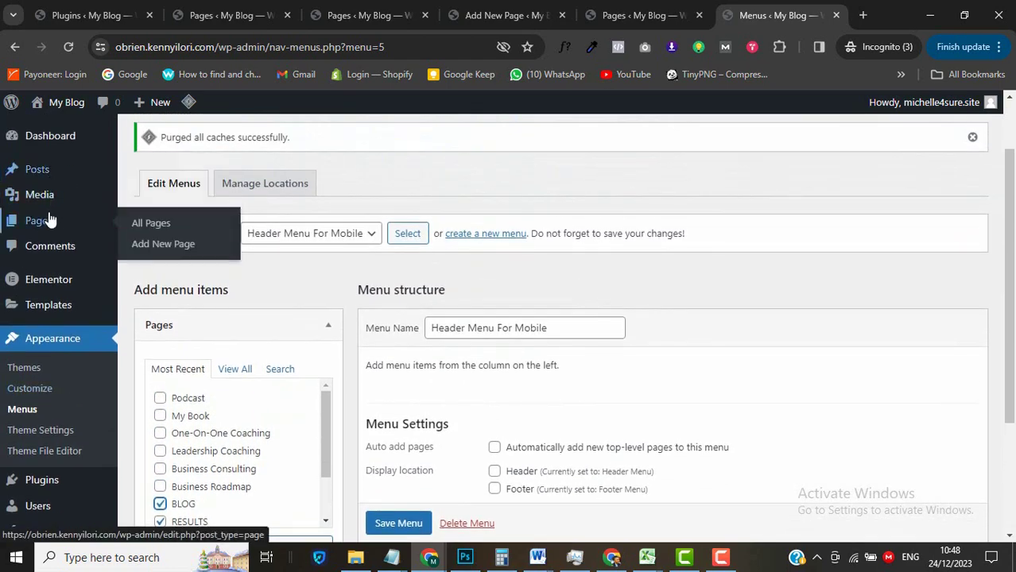
right_click(159, 246)
click(186, 251)
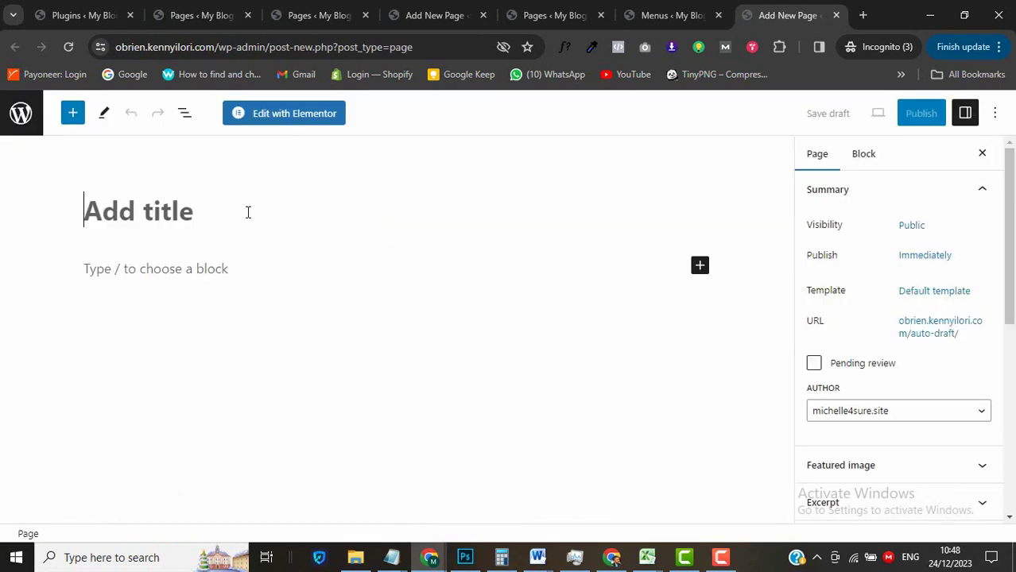
Title the new page CONTACT, publish it, and reload the menu editor for Header Menu For Mobile.
text(CONTACT)
click(922, 113)
click(884, 116)
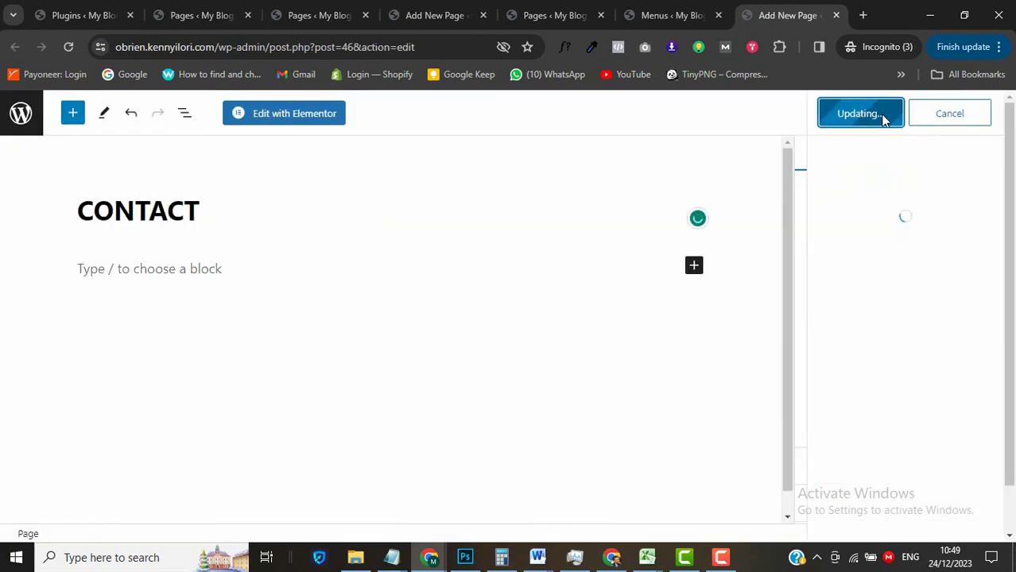
click(659, 16)
scroll(841, 390, down, 2)
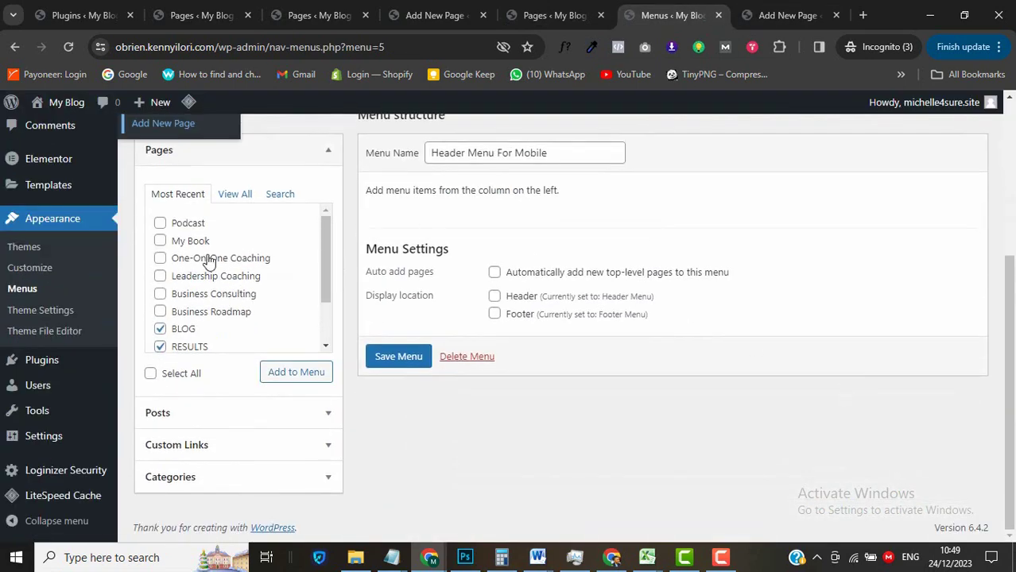
scroll(209, 256, down, 2)
click(68, 47)
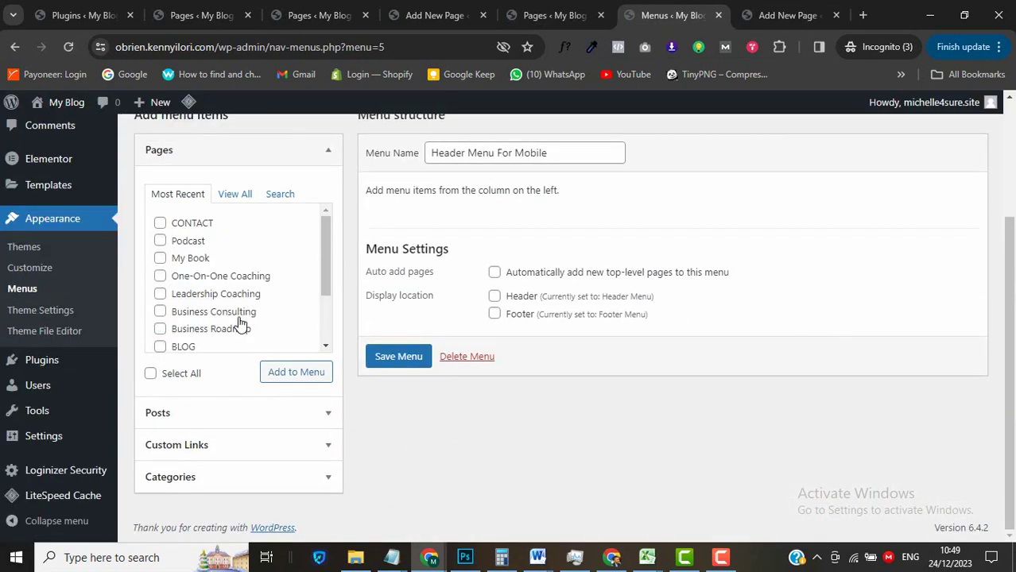
Add the pages CONTACT, BLOG, RESULTS, COACHING, ABOUT and HOME to the Header Menu For Mobile.
click(160, 224)
scroll(202, 292, down, 2)
click(160, 335)
click(159, 317)
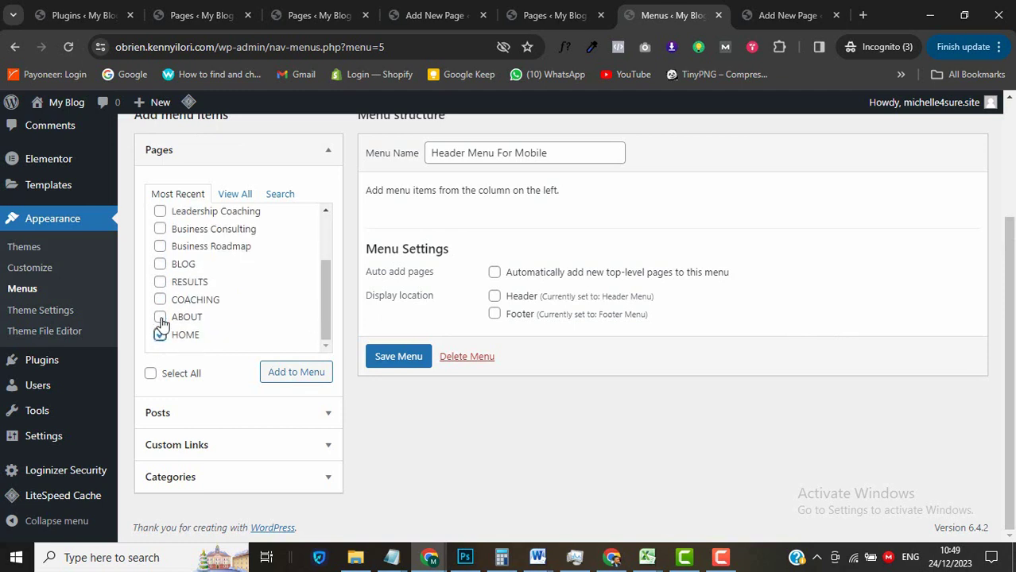
click(160, 300)
click(159, 281)
click(160, 264)
scroll(175, 325, up, 2)
scroll(206, 334, down, 2)
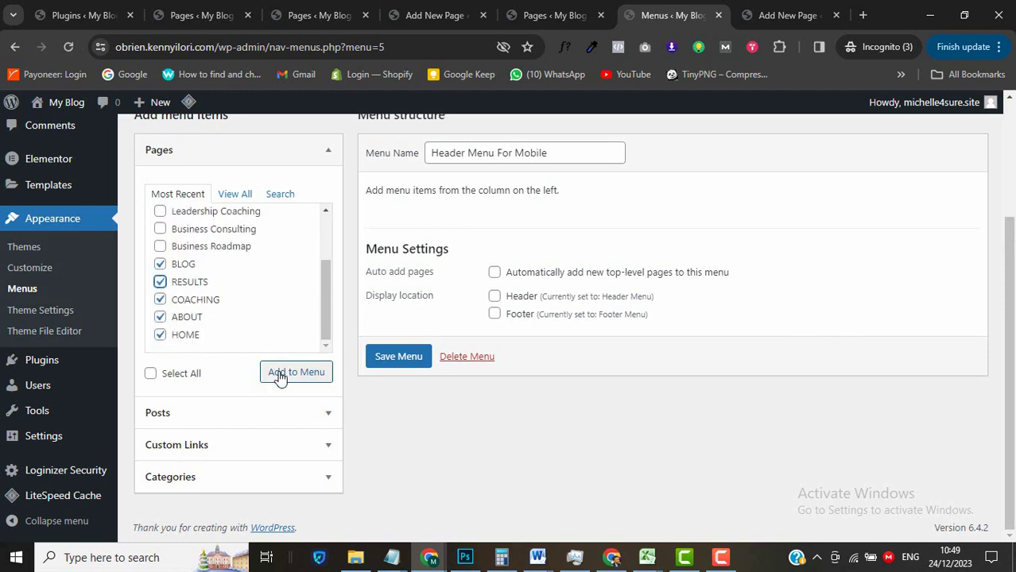
click(281, 374)
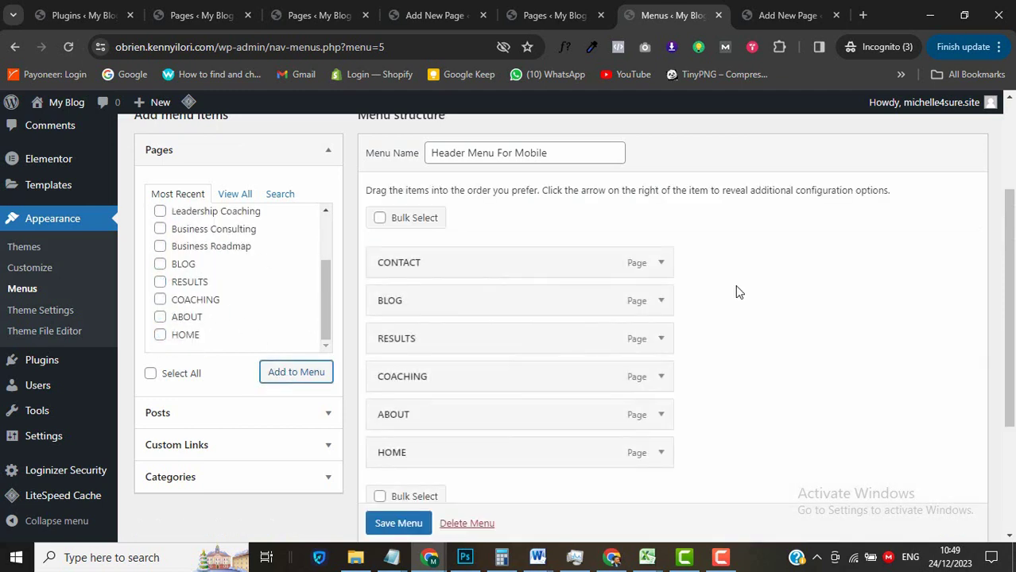
Reorder the Header Menu For Mobile as HOME, ABOUT, COACHING, RESULTS, BLOG, CONTACT and save the menu.
scroll(736, 292, down, 1)
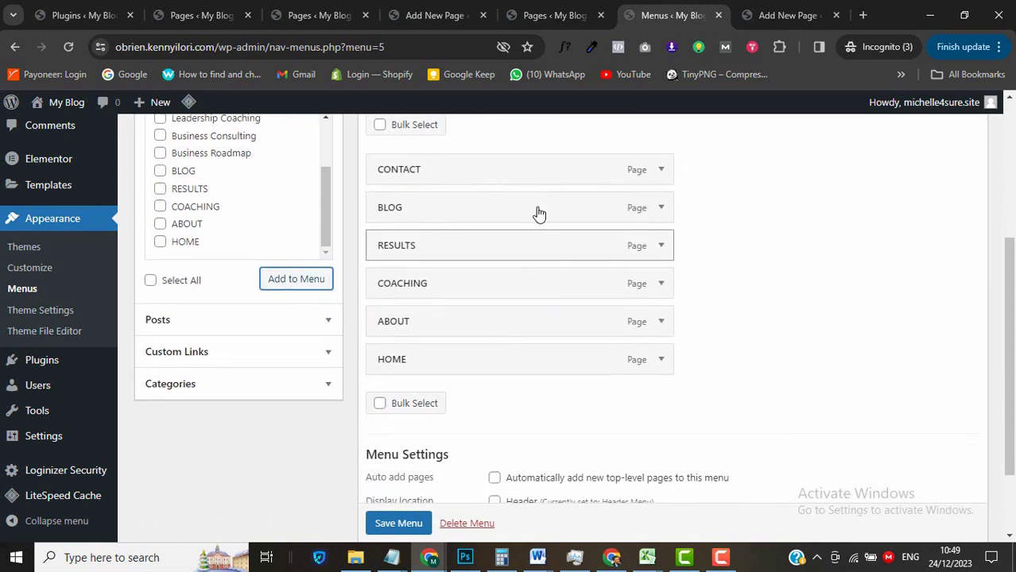
drag(545, 168, 511, 364)
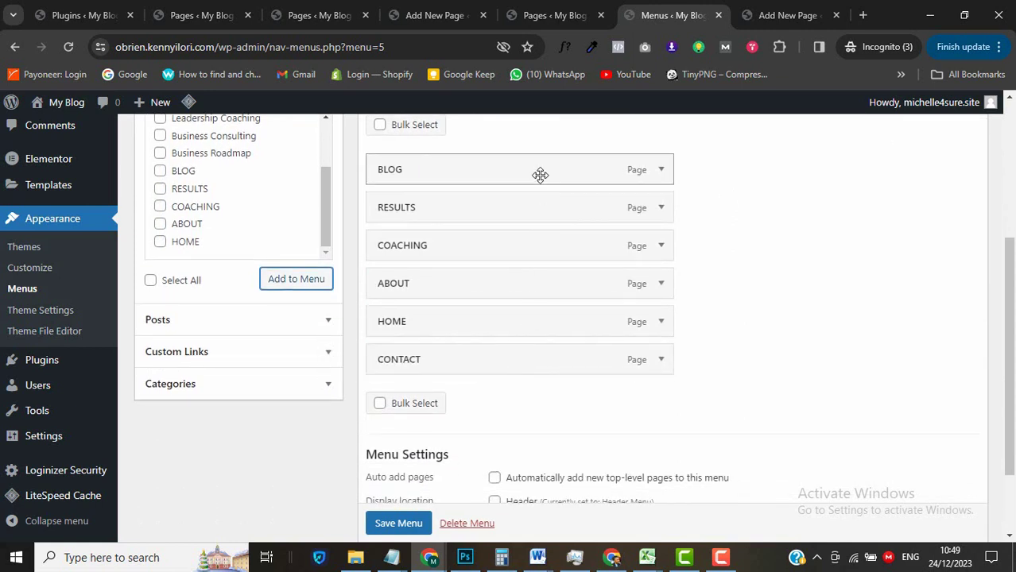
drag(540, 175, 542, 370)
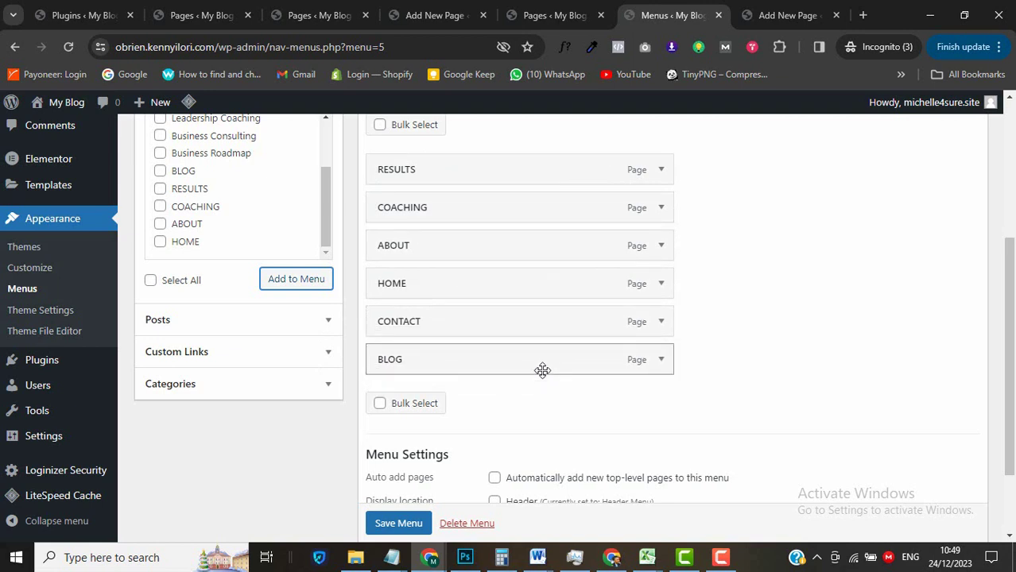
drag(551, 168, 543, 370)
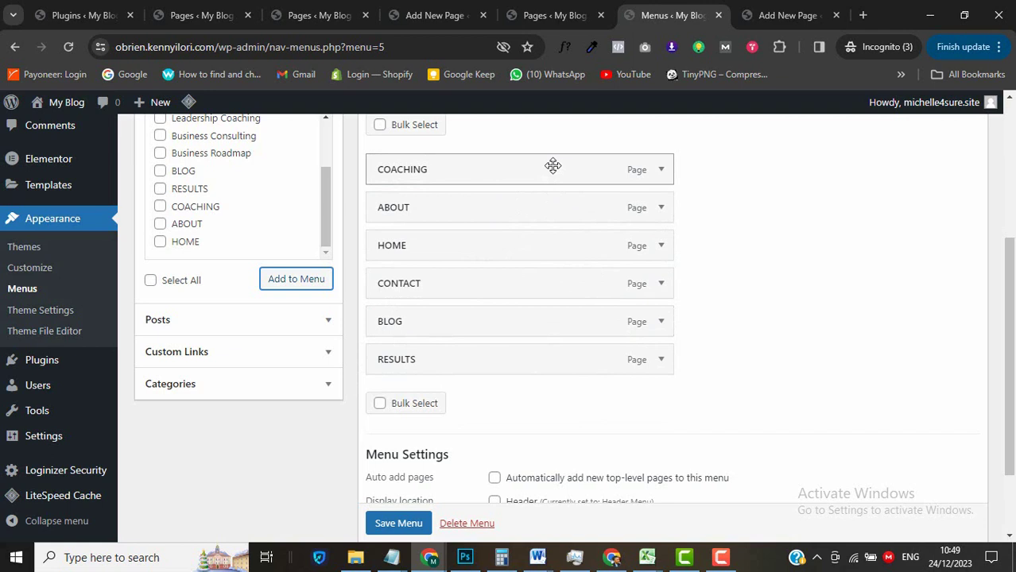
drag(552, 165, 545, 348)
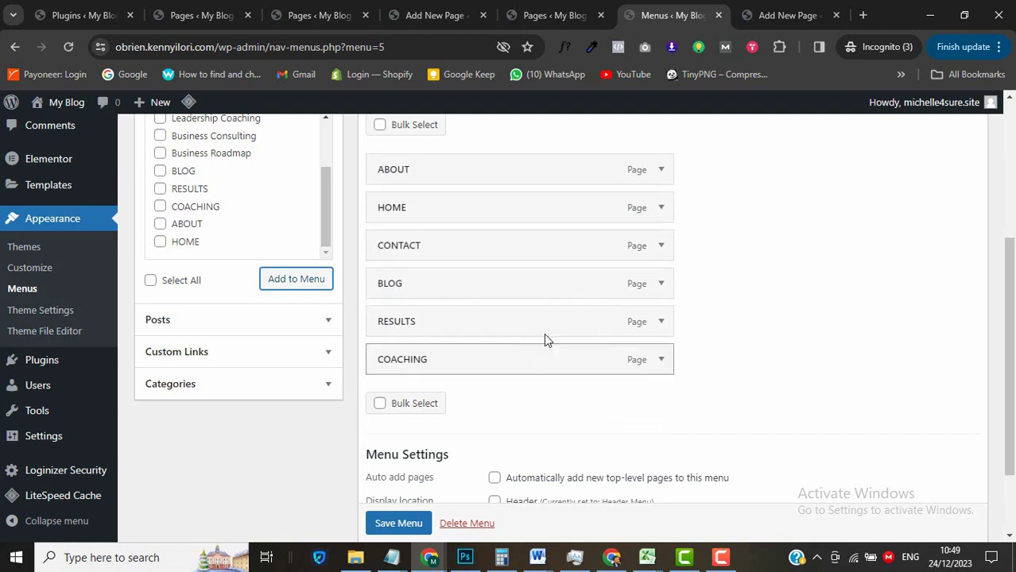
drag(535, 180, 527, 381)
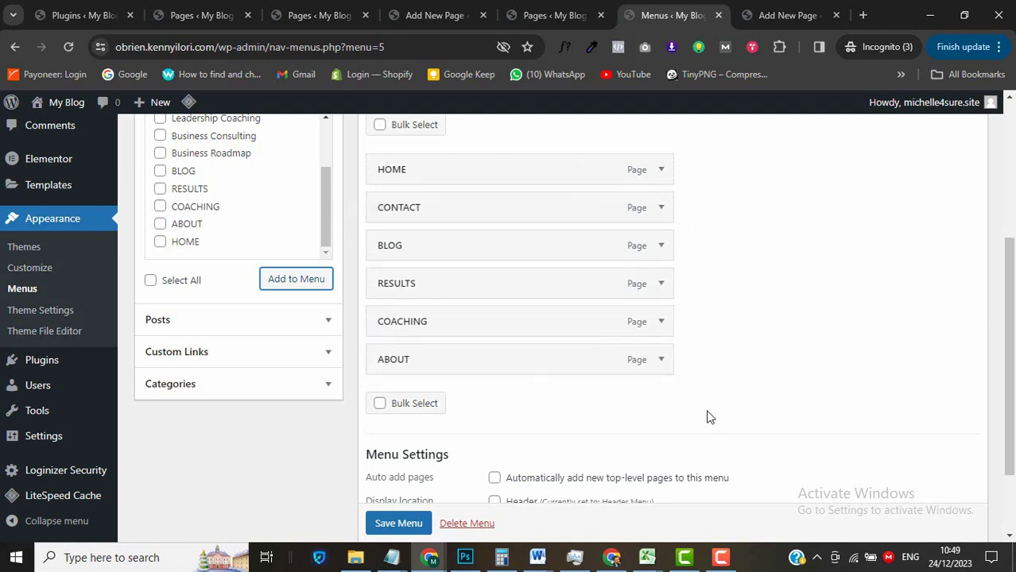
click(720, 558)
click(951, 494)
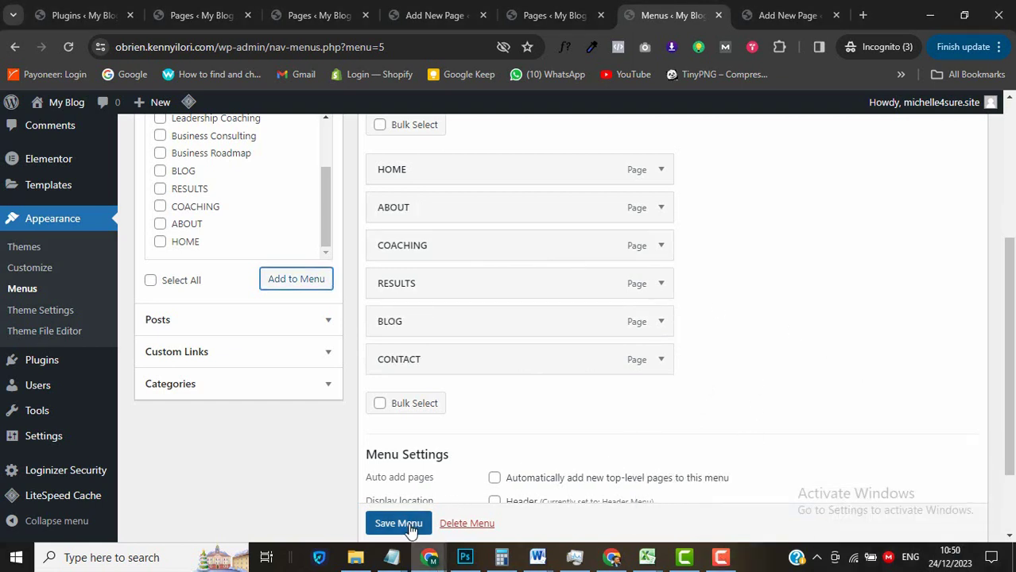
click(408, 526)
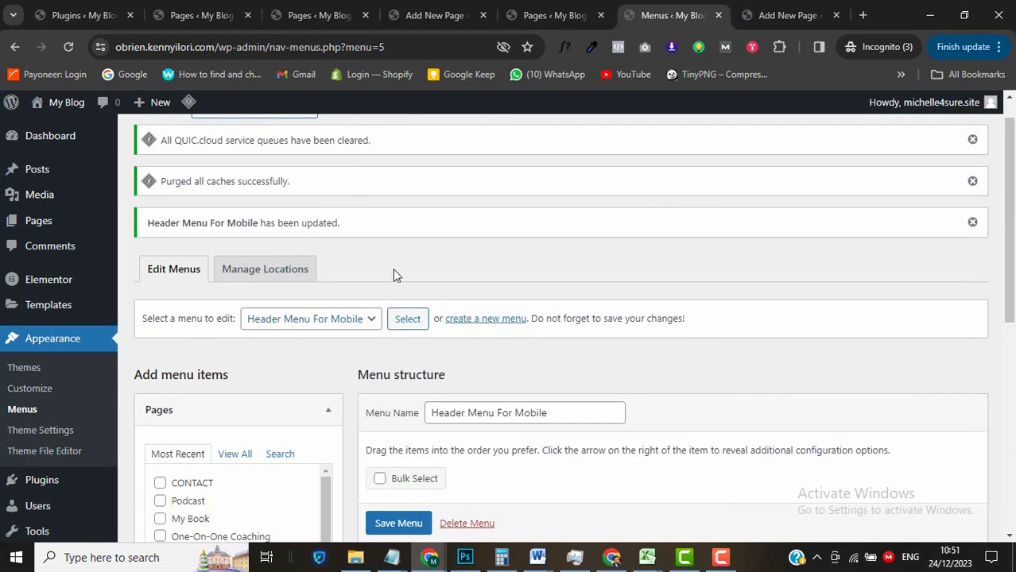
Examine which menus are available for editing.
click(372, 321)
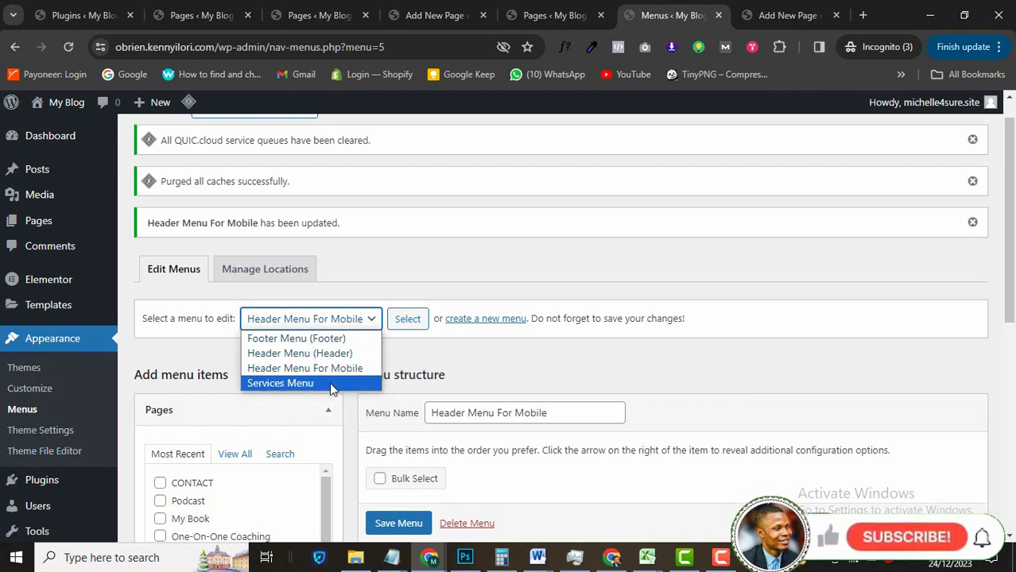
click(188, 360)
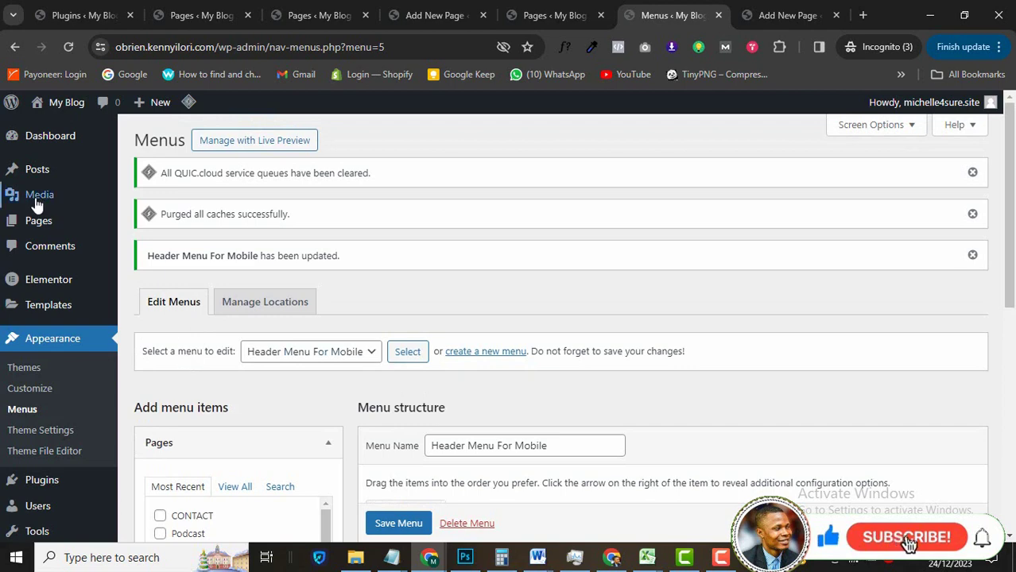
List all pages sorted by date with the newest first, and open the HOME page for editing in a separate browser tab.
mouse_move(36, 228)
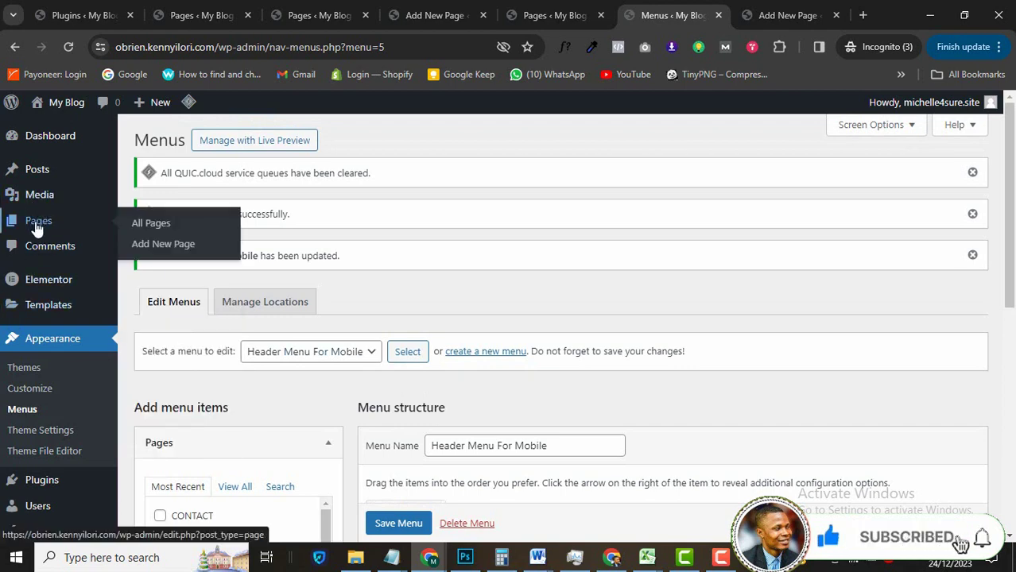
click(141, 223)
scroll(607, 317, down, 4)
scroll(471, 389, up, 4)
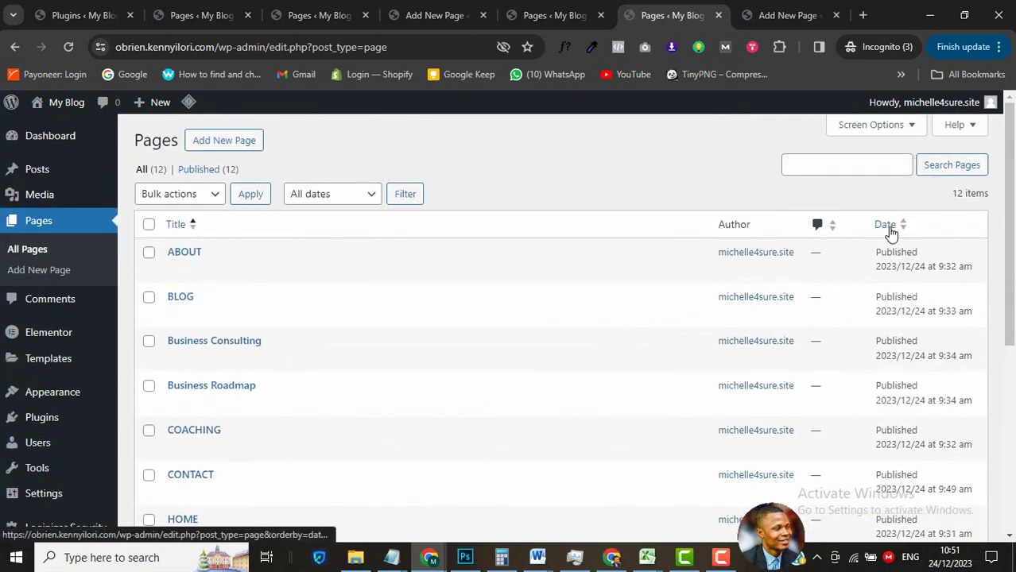
click(887, 226)
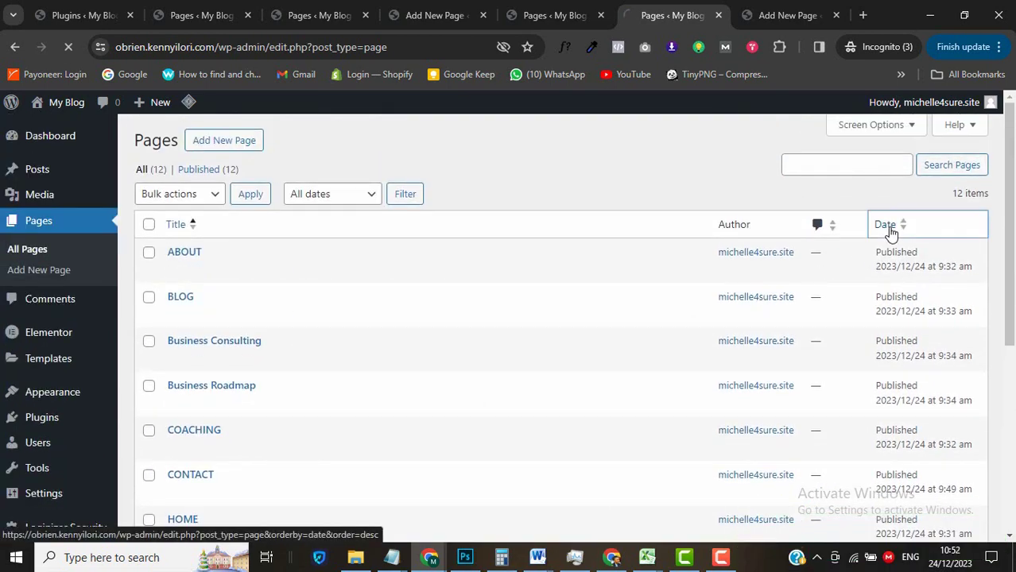
scroll(578, 342, down, 2)
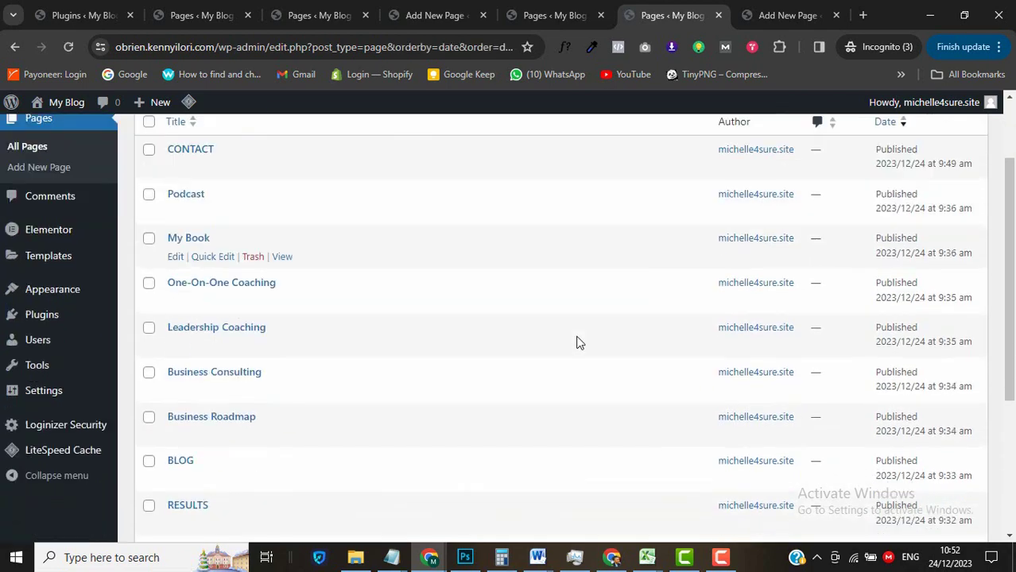
scroll(578, 342, down, 5)
right_click(181, 401)
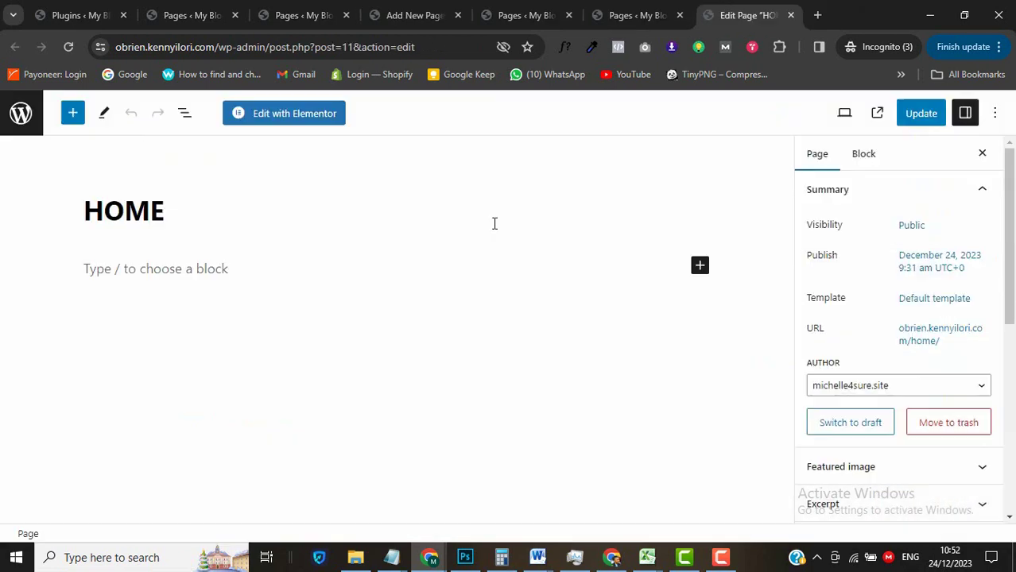
Open the HOME page in the Elementor editor with the Navigator closed and show the container structure choices.
click(320, 116)
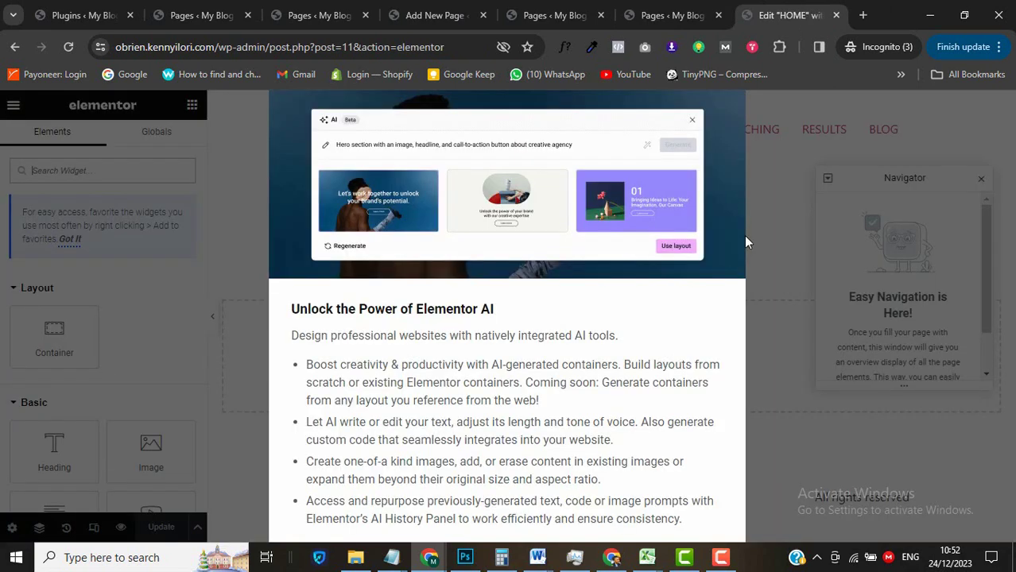
click(70, 45)
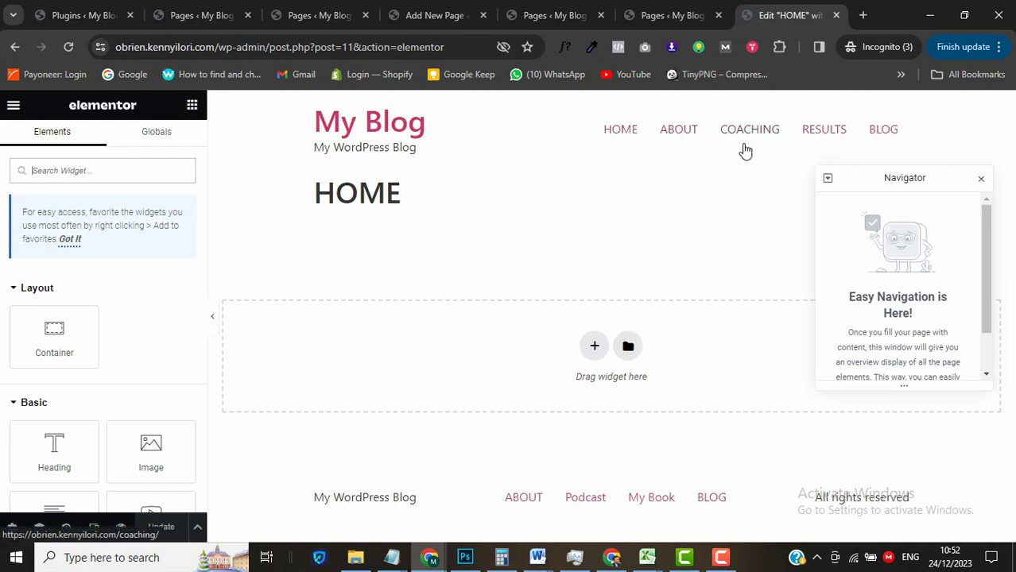
click(981, 182)
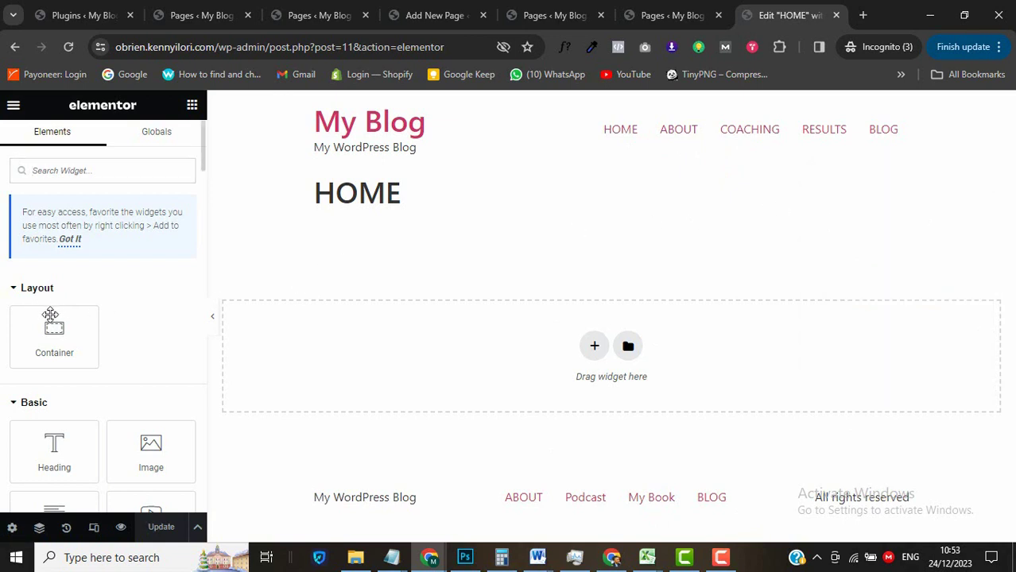
click(593, 348)
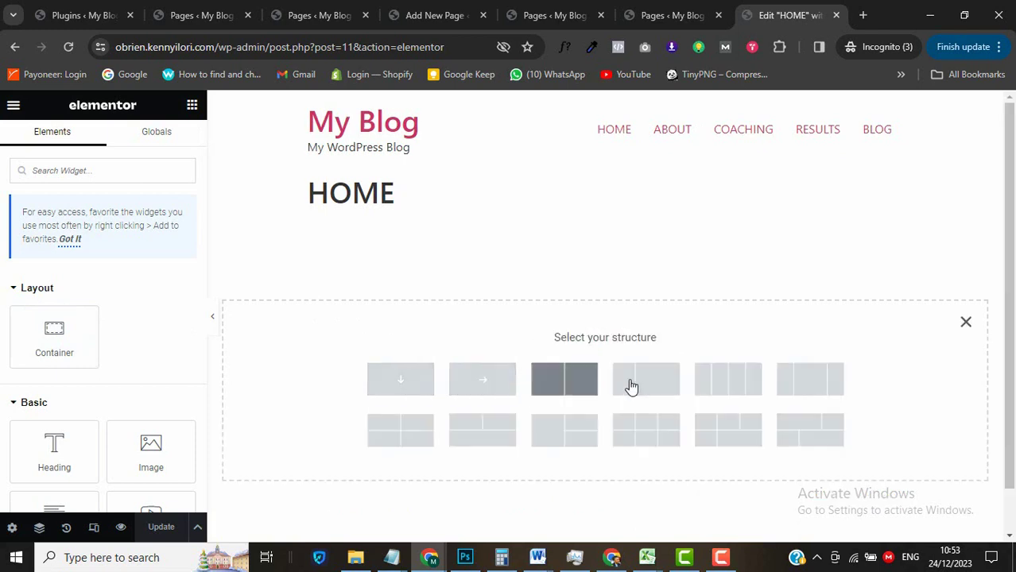
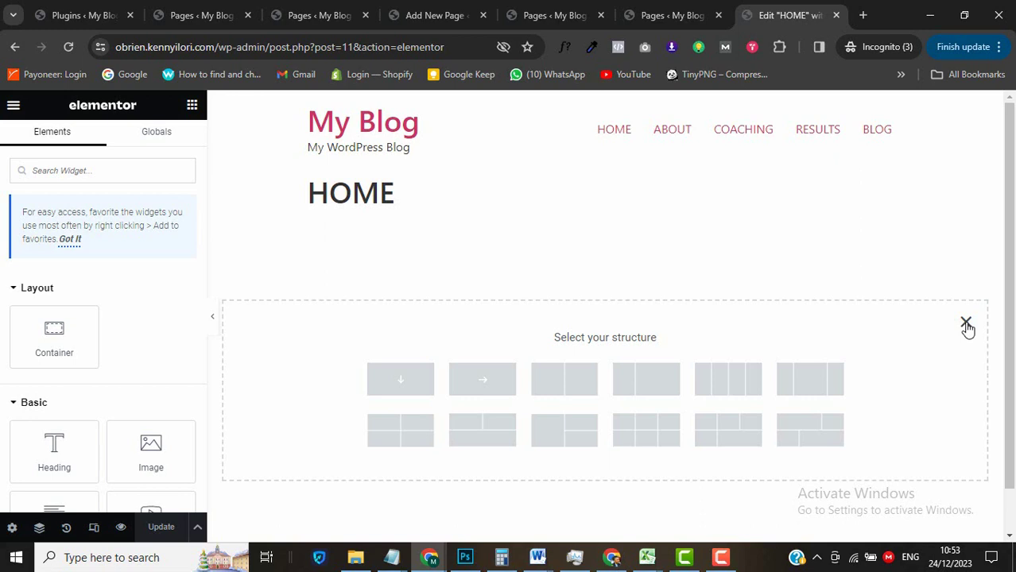
Open Elementor's Features settings from the WordPress dashboard in a separate browser tab.
click(660, 11)
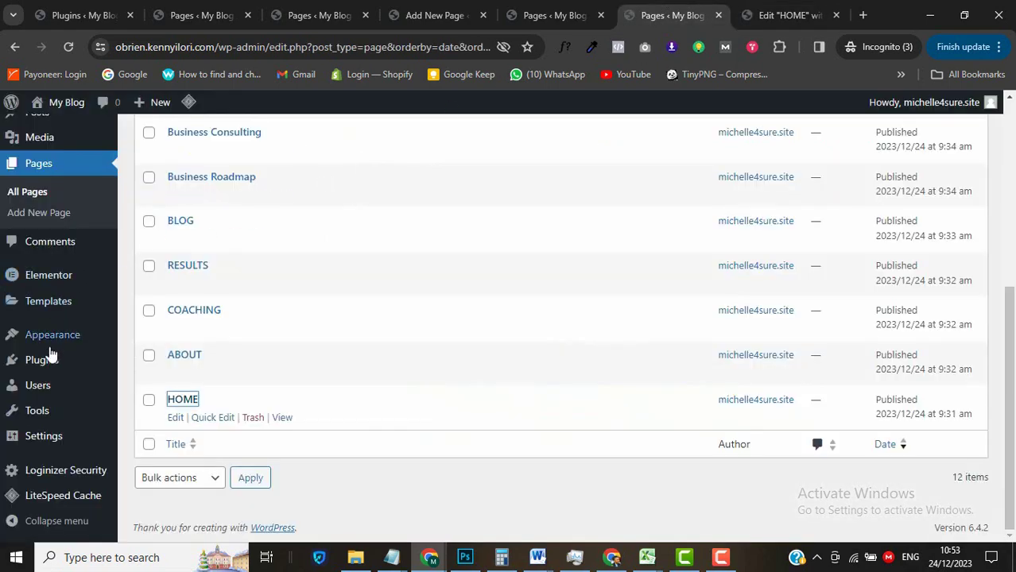
mouse_move(51, 360)
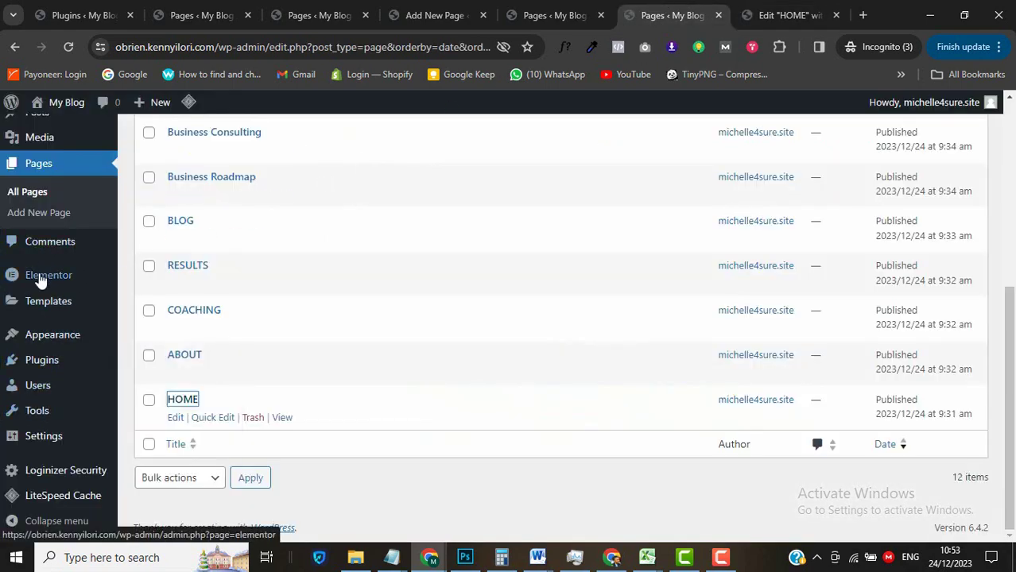
mouse_move(40, 275)
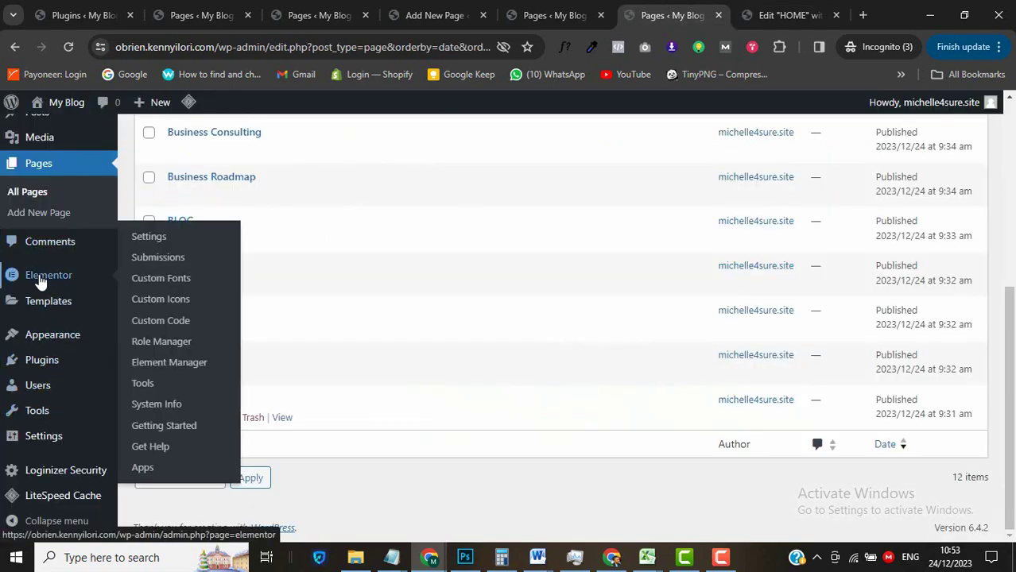
right_click(160, 237)
click(197, 247)
click(791, 15)
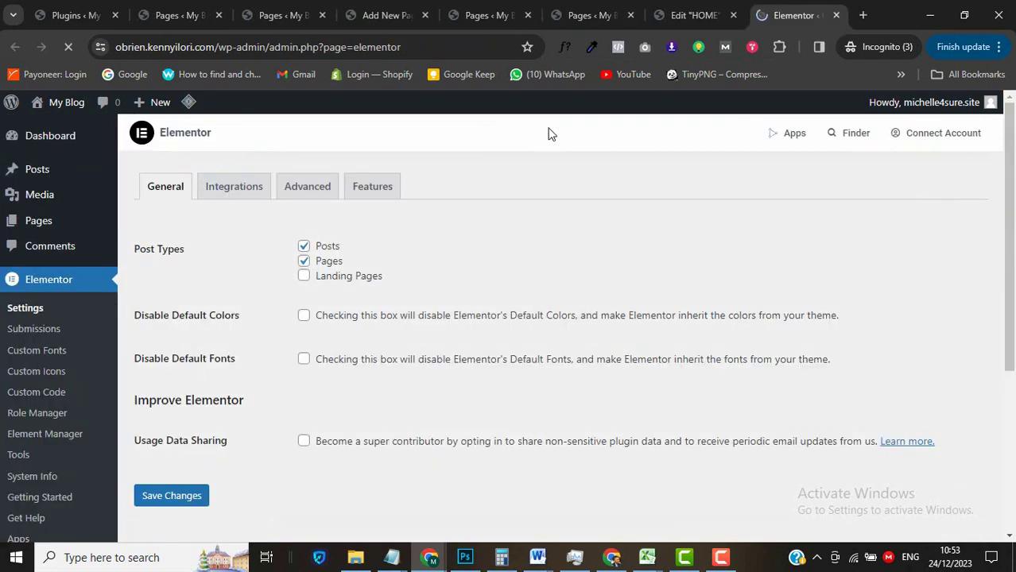
click(377, 191)
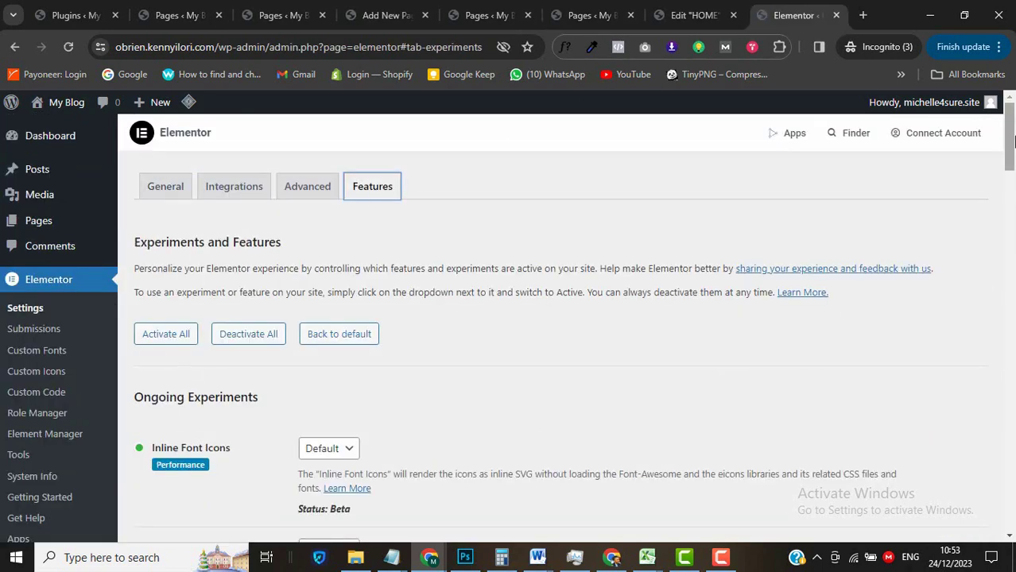
Set the Flexbox Container feature to Inactive in Elementor's feature settings and save the changes.
scroll(364, 407, down, 10)
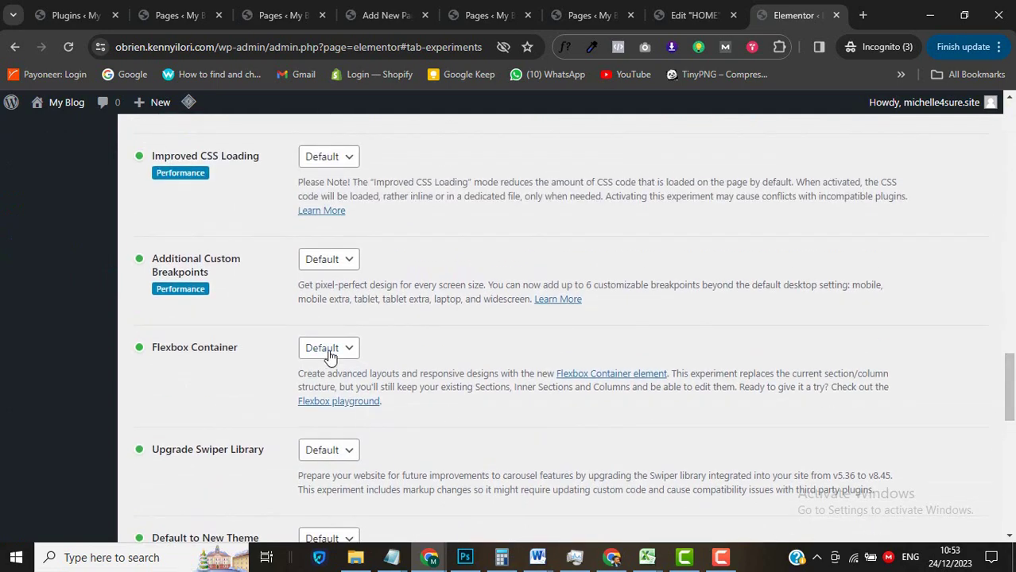
click(330, 355)
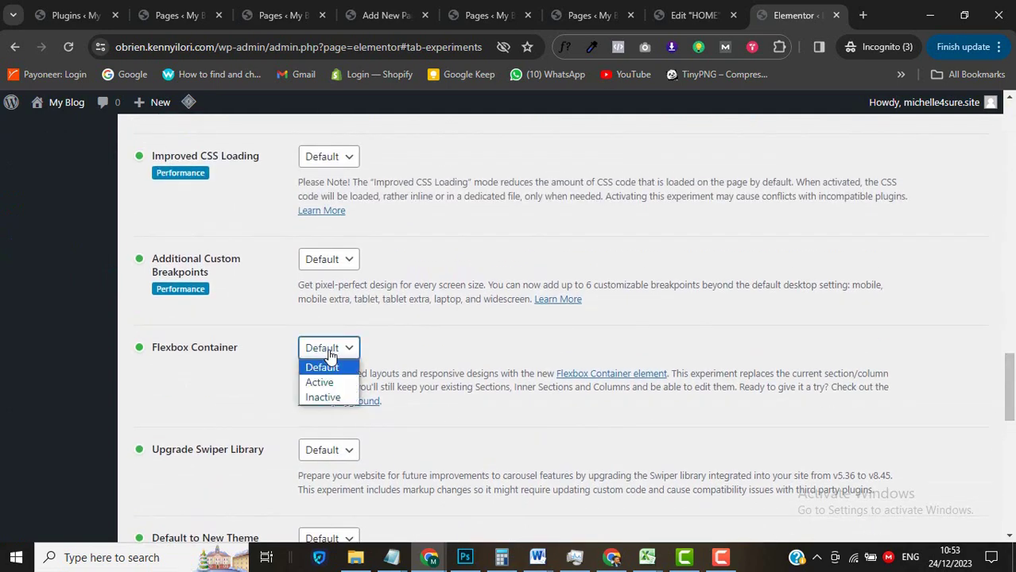
click(322, 396)
click(606, 358)
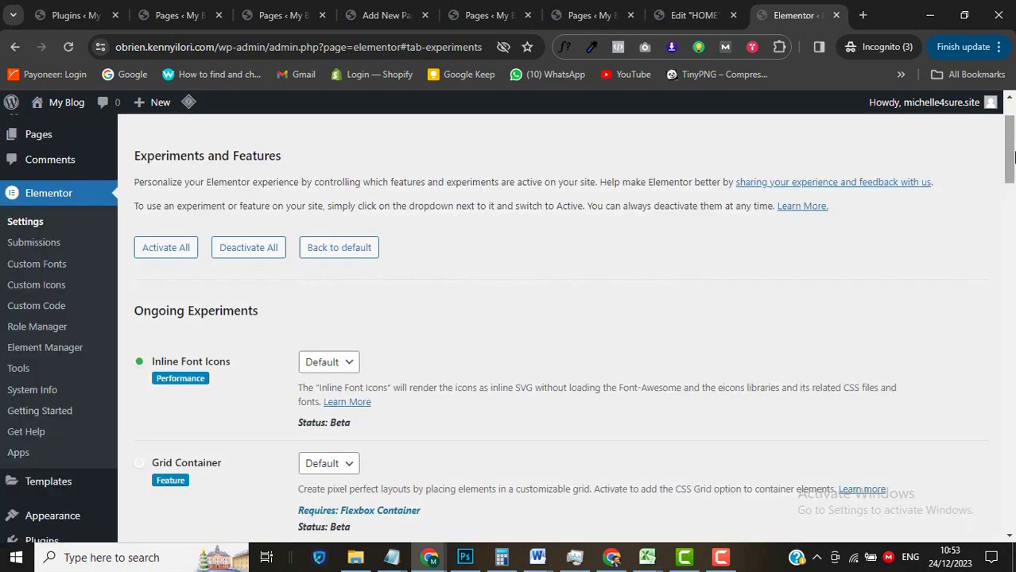
drag(1014, 156, 1014, 502)
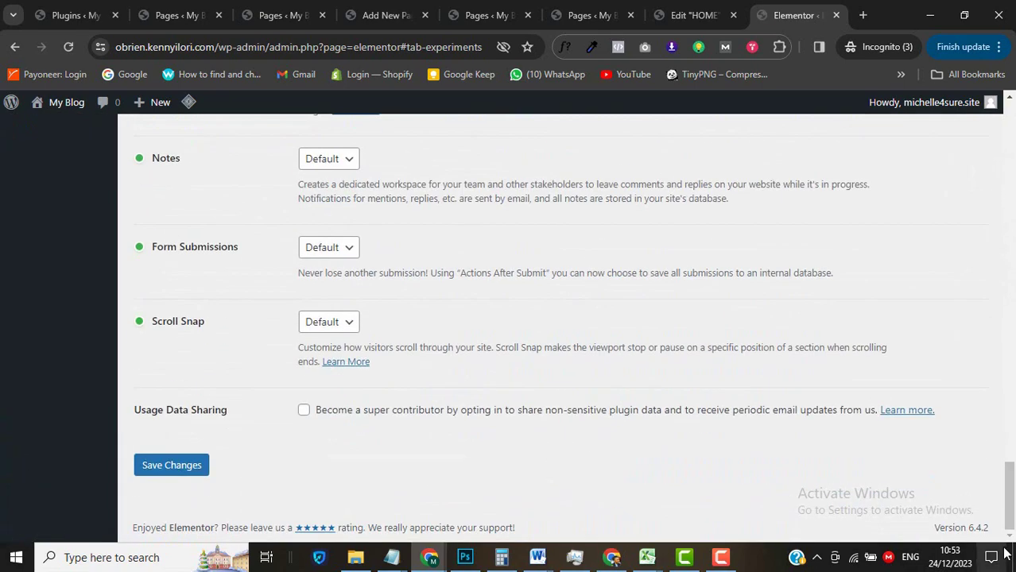
click(195, 472)
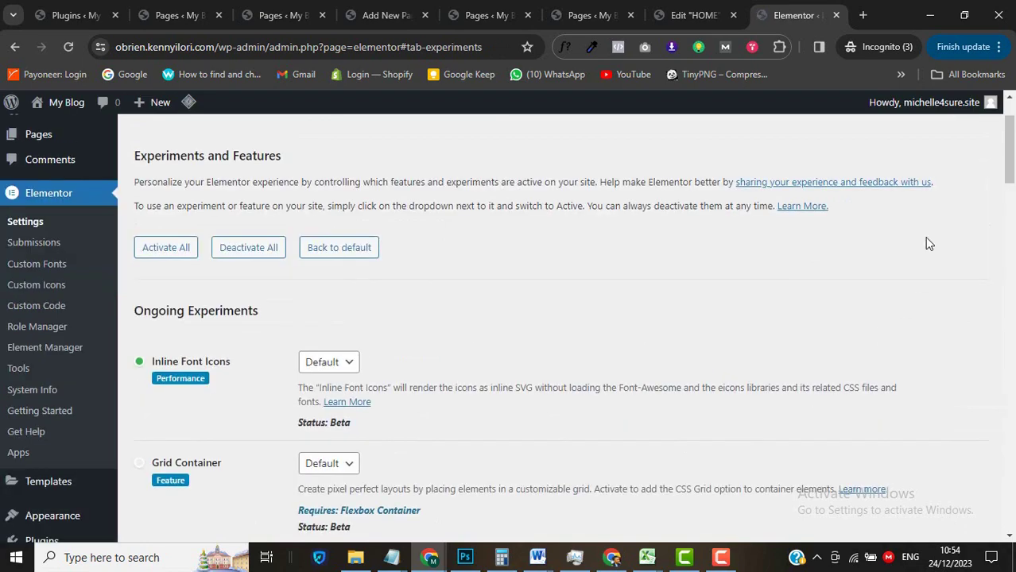
Reload the HOME page in the Elementor editor, view the section structure choices, and close them.
click(693, 17)
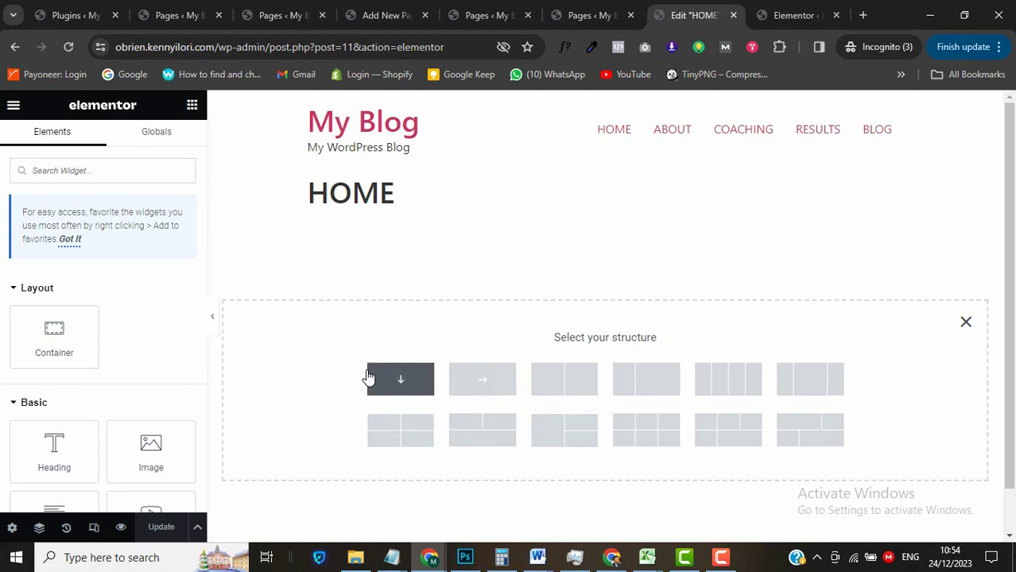
click(69, 47)
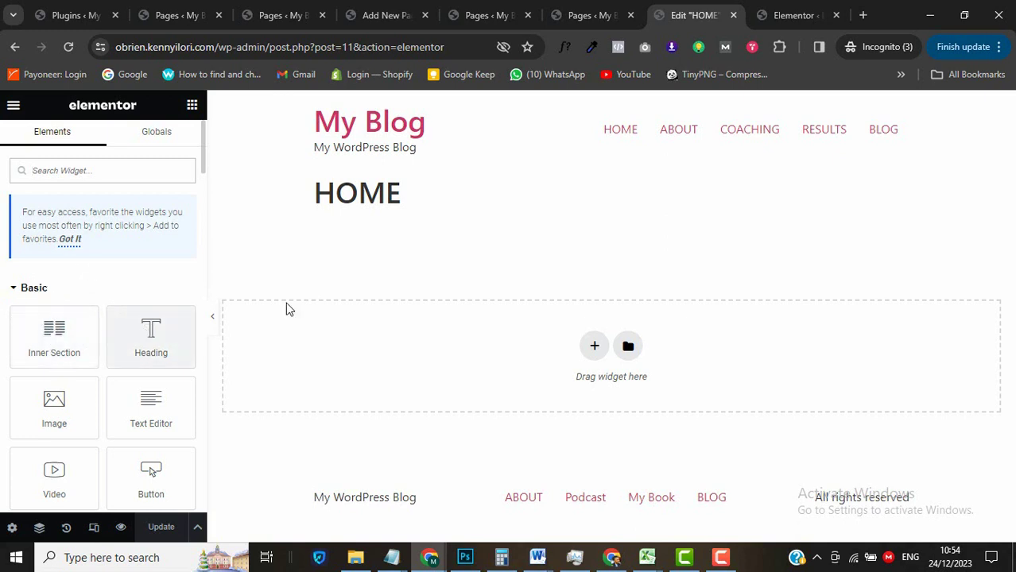
click(595, 346)
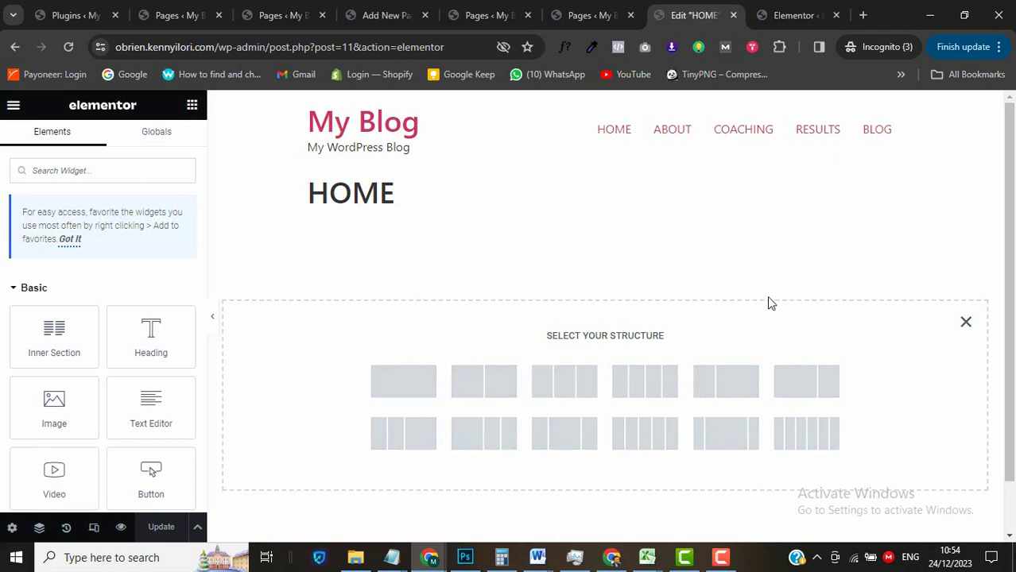
click(966, 324)
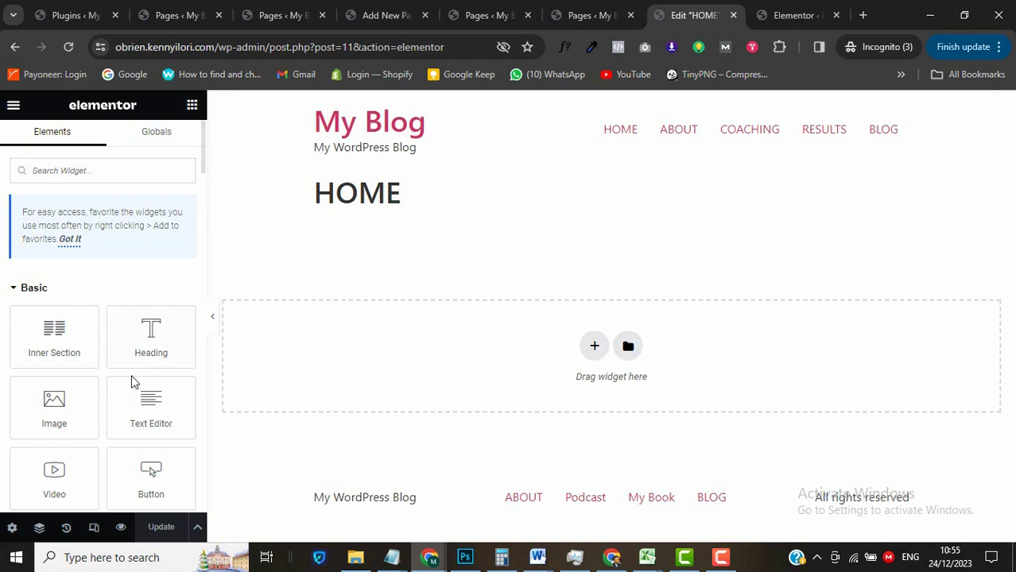
Open the Global Colors in the Site Settings and bring up the Notepad notes listing the colour codes.
click(13, 109)
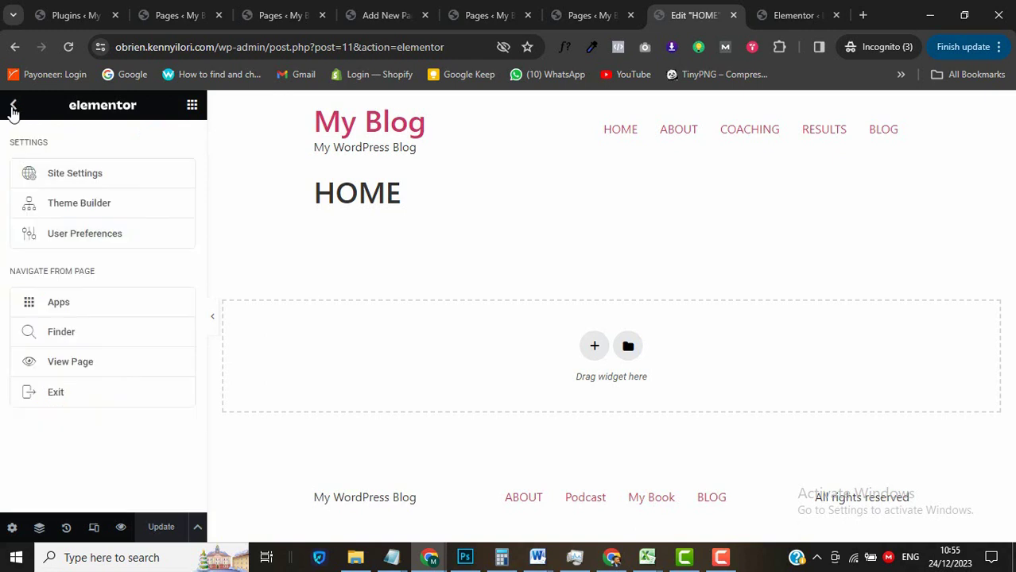
click(69, 177)
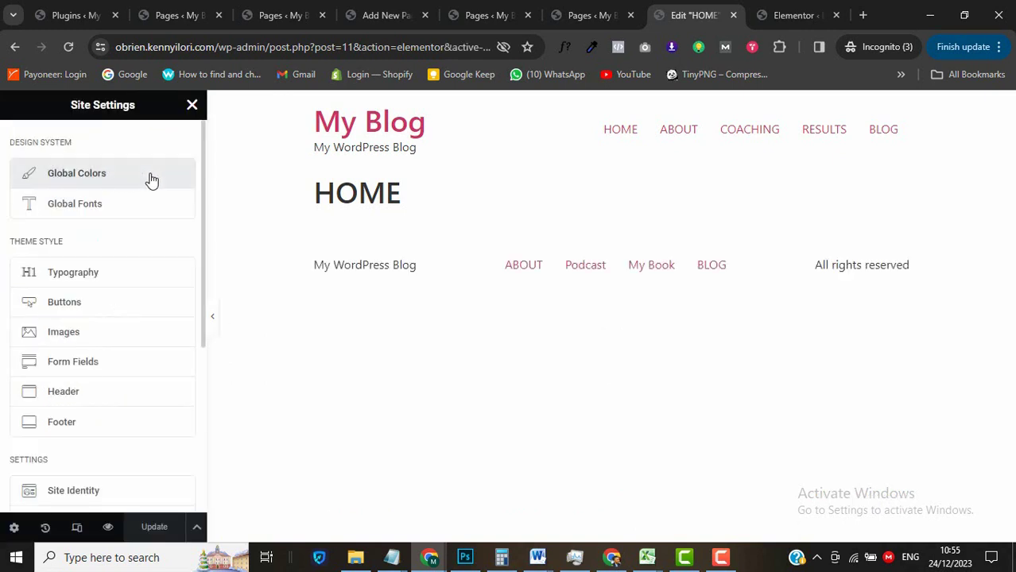
click(141, 180)
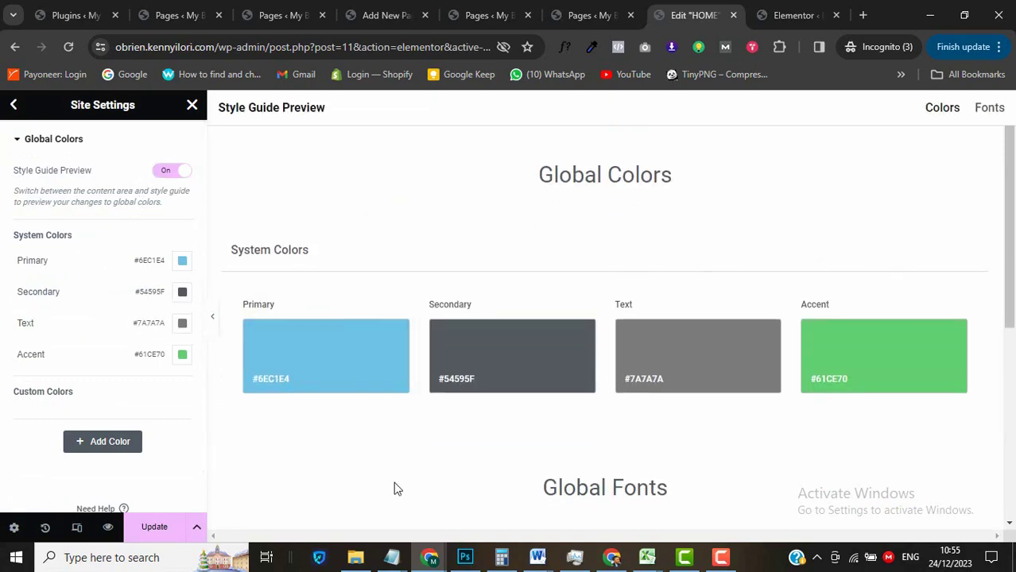
mouse_move(392, 557)
click(932, 478)
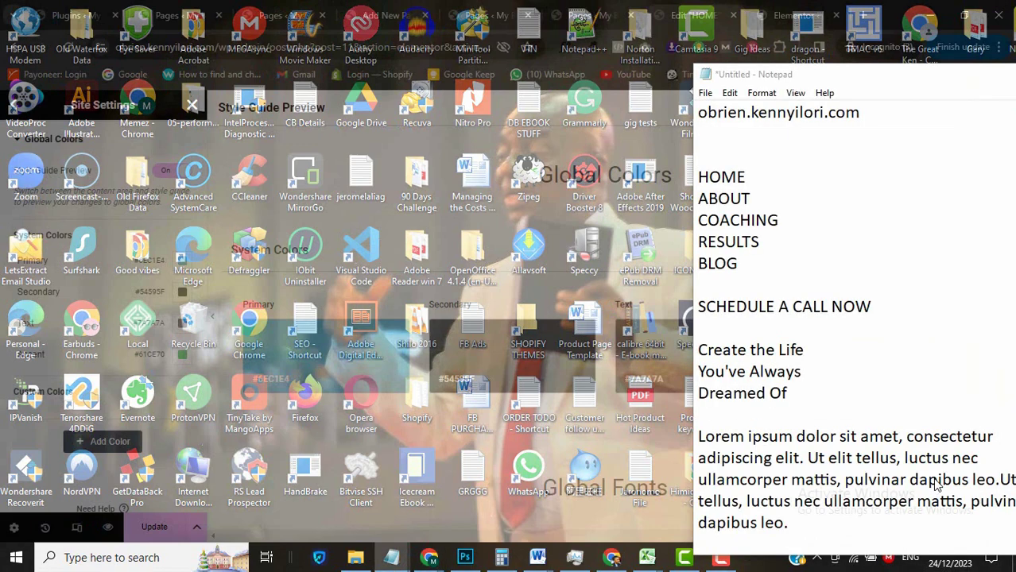
text(Primary #000000 Secondary #A88A73 Text #000000 Accent #F5F4F0   Primary: Proxima Nova, 16px, 400, lh 20 Secondary: Open Sans, 14px, 400, lh 16 Text: Open Sans, 14px, 400, lh 16 Accent: Proxima Nova, 14px, 500, lh 14)
text(How To Build A Coaching Website Yourself)
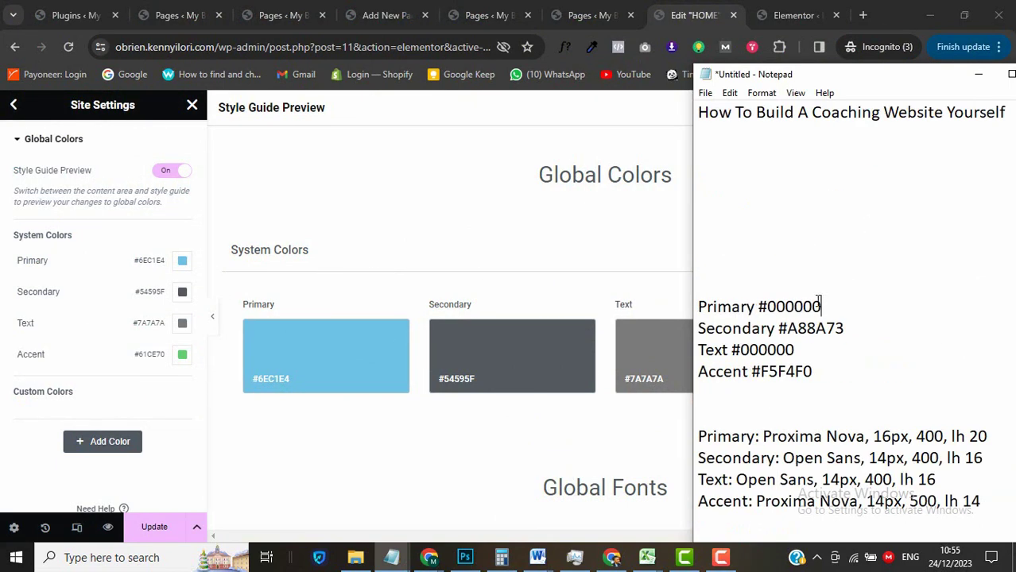
Set the Primary global colour to #000000, copying the code from the Notepad notes.
drag(818, 302, 756, 302)
key(ctrl+c)
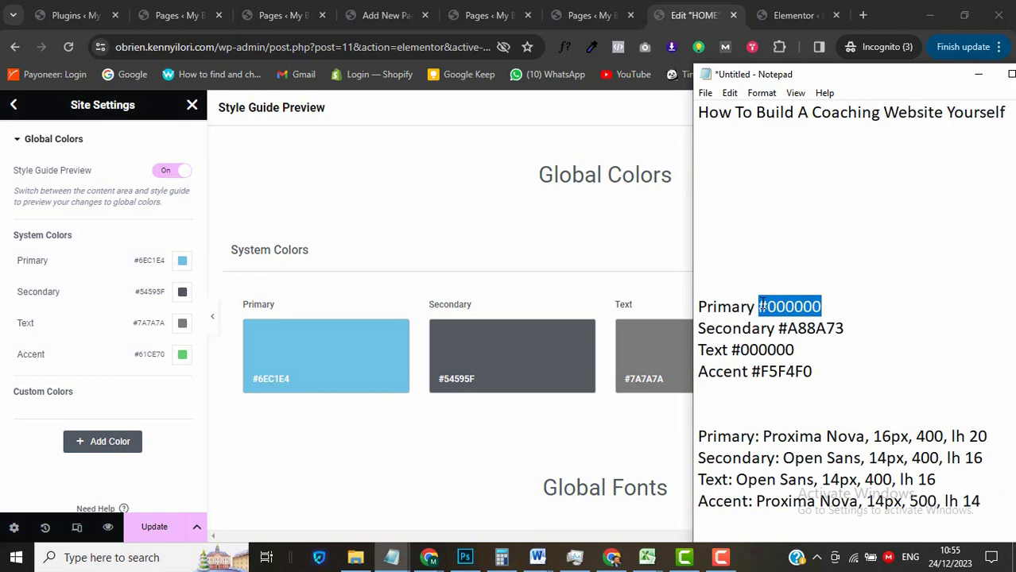
click(182, 263)
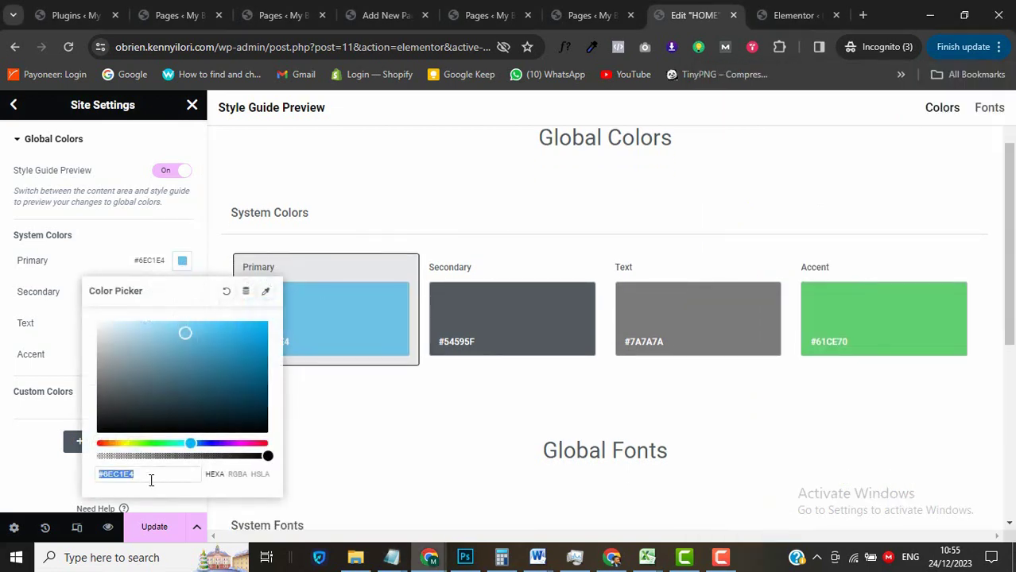
key(ctrl+v)
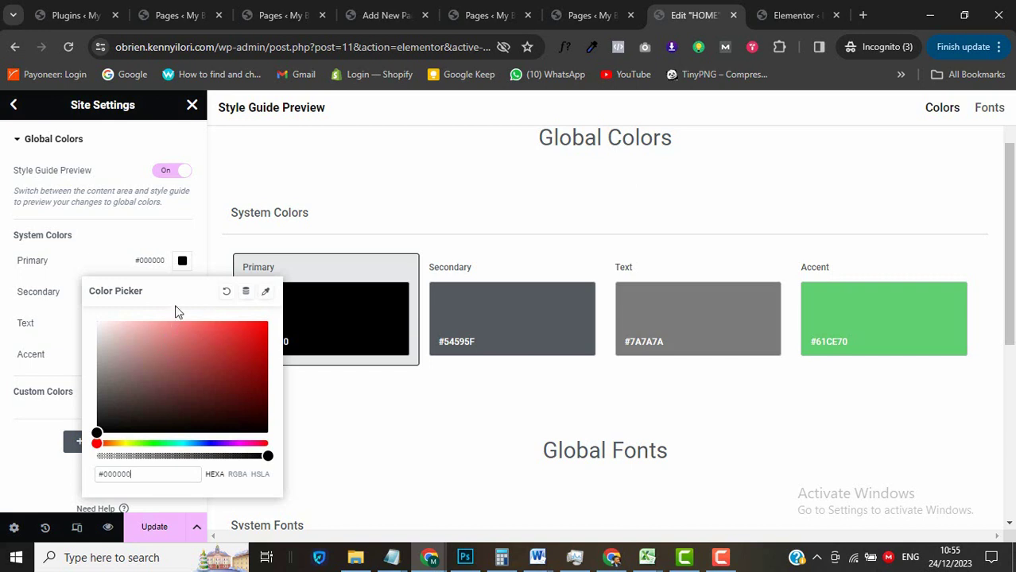
click(183, 266)
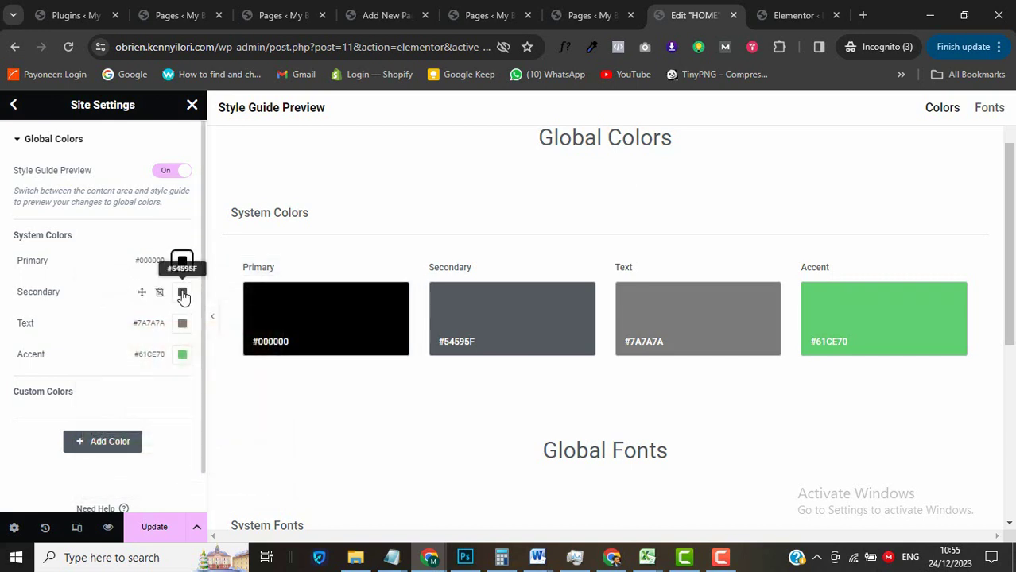
Set the Secondary global colour to #A88A73 from the notes.
click(184, 296)
click(215, 445)
drag(846, 328, 731, 349)
click(977, 76)
text(#A88A73)
Set the Text global colour to #000000 from the notes.
click(182, 323)
click(391, 557)
key(ctrl+c)
click(976, 74)
key(ctrl+v)
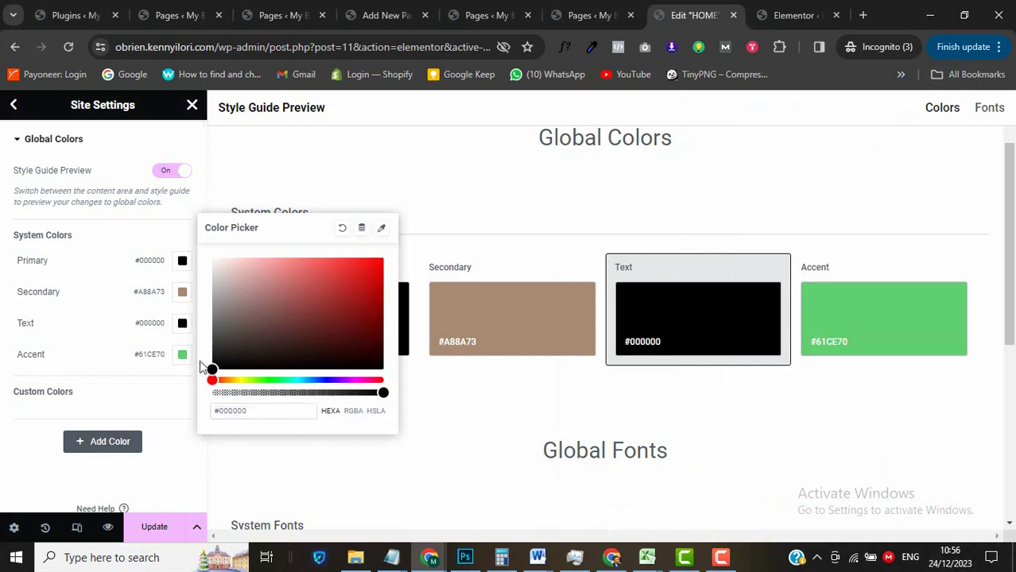
Copy the Accent code from the notes and set the Accent global colour to #F5F4F0.
click(182, 354)
click(391, 557)
click(216, 445)
click(819, 371)
drag(819, 371, 751, 371)
key(ctrl+c)
click(976, 74)
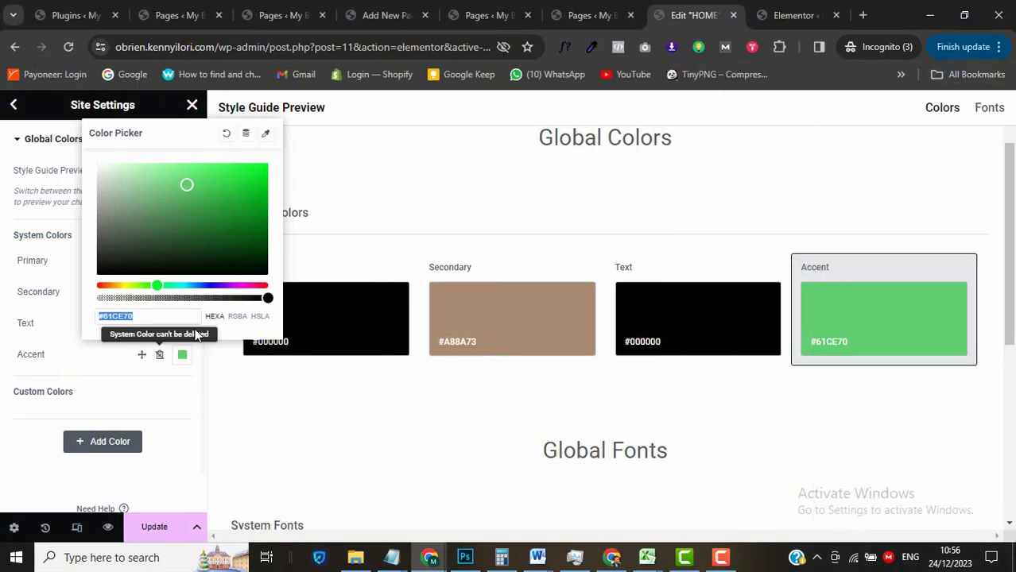
key(ctrl+v)
click(157, 396)
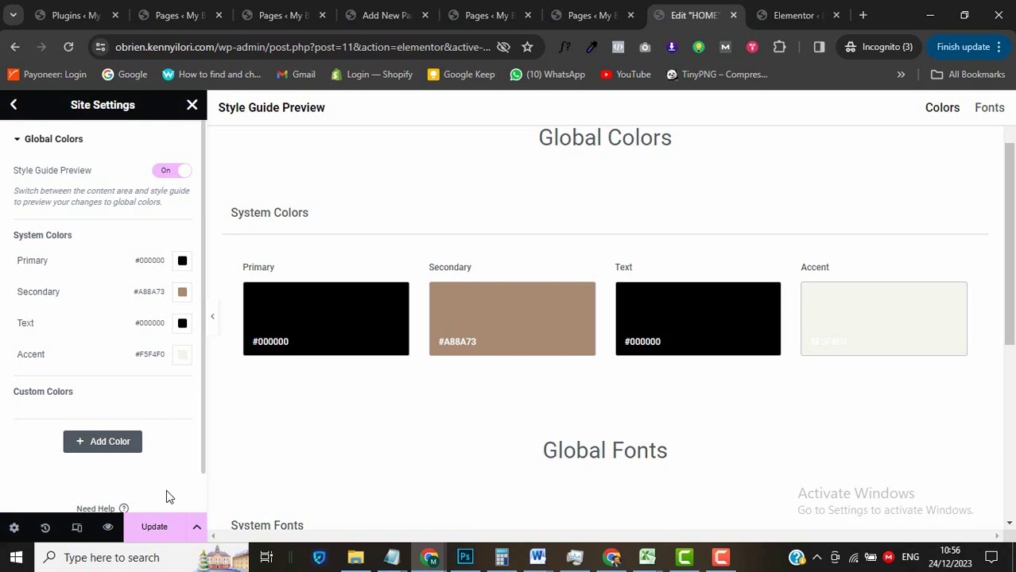
Save the updated global colours and open the Global Fonts settings.
click(164, 523)
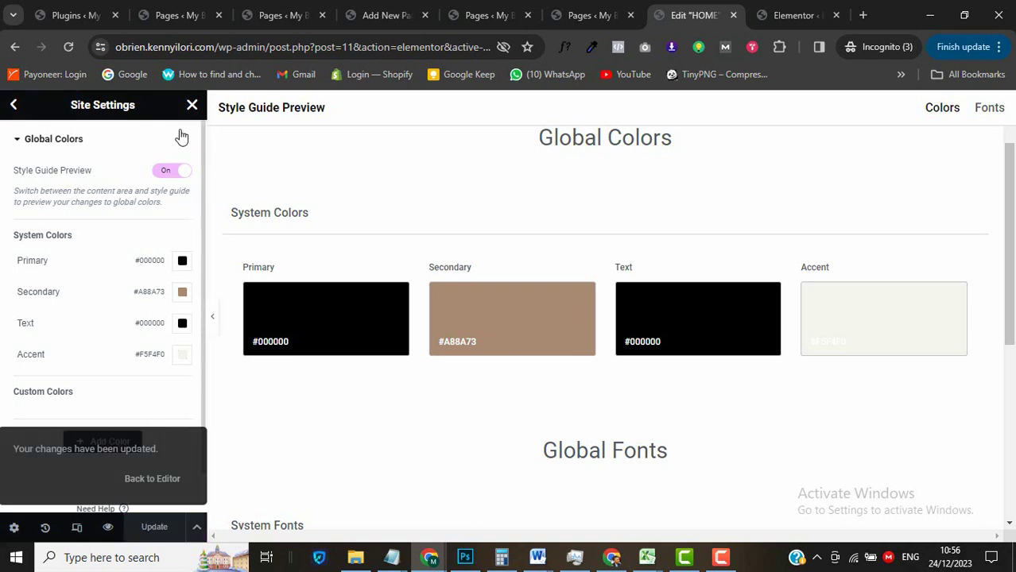
click(16, 107)
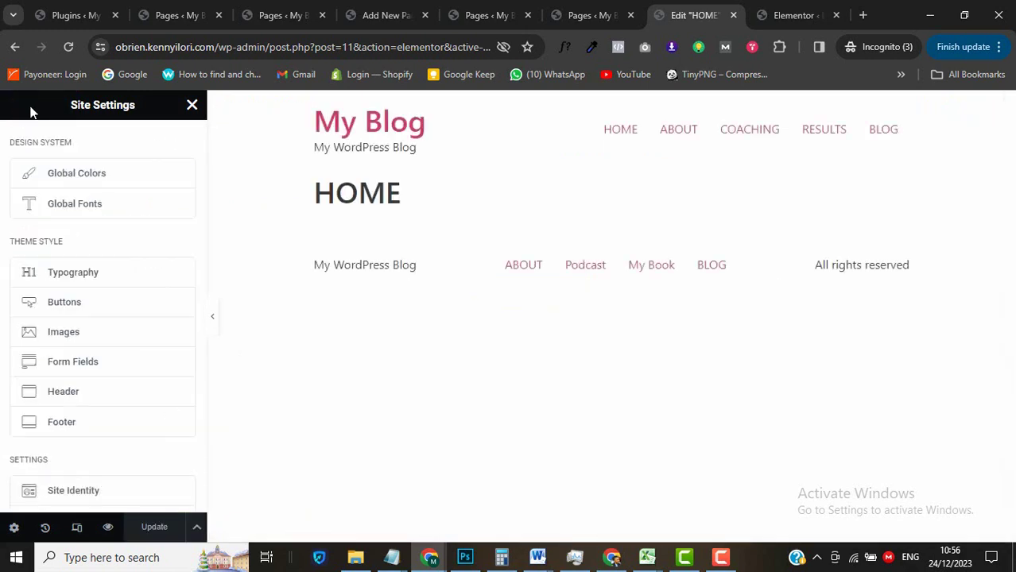
click(87, 207)
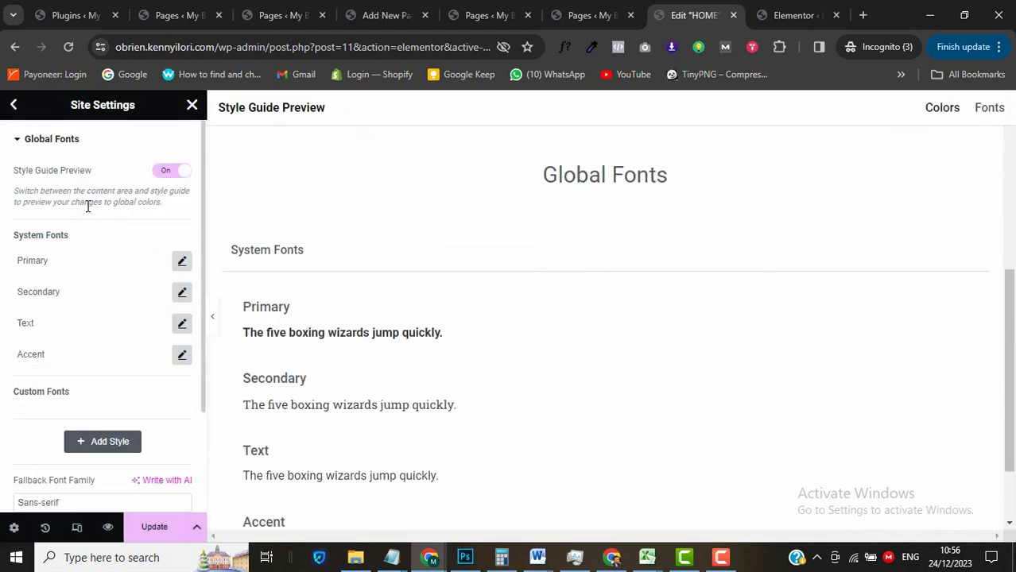
Try to set the Primary global font's family to Proxima Nova, copying the font name from the Notepad notes.
click(182, 261)
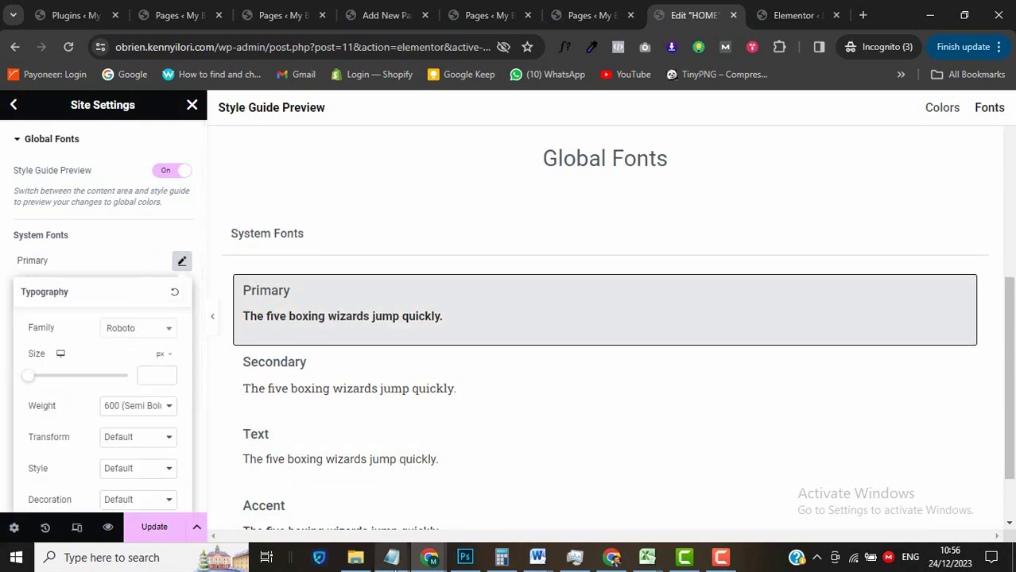
mouse_move(392, 558)
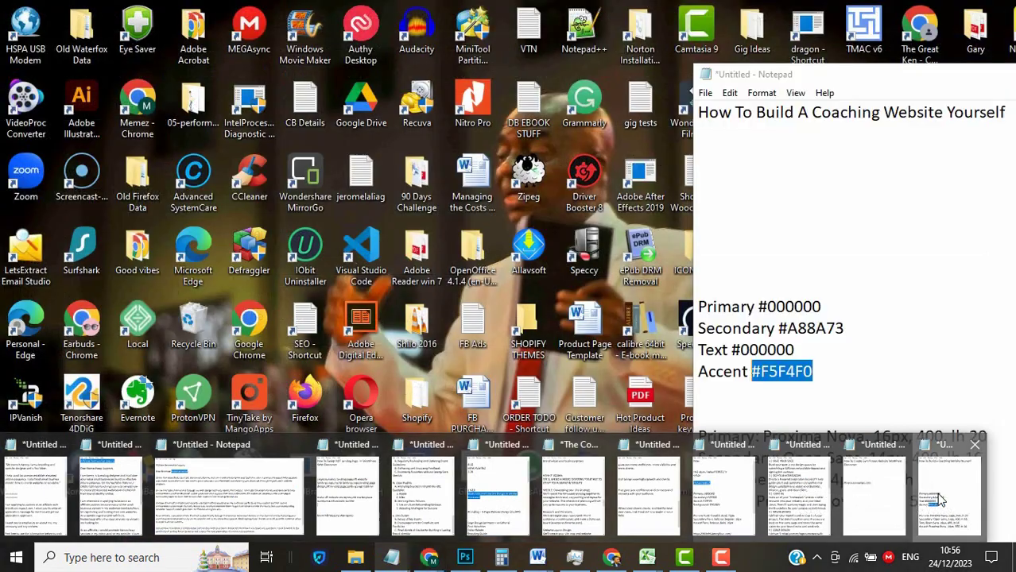
click(950, 492)
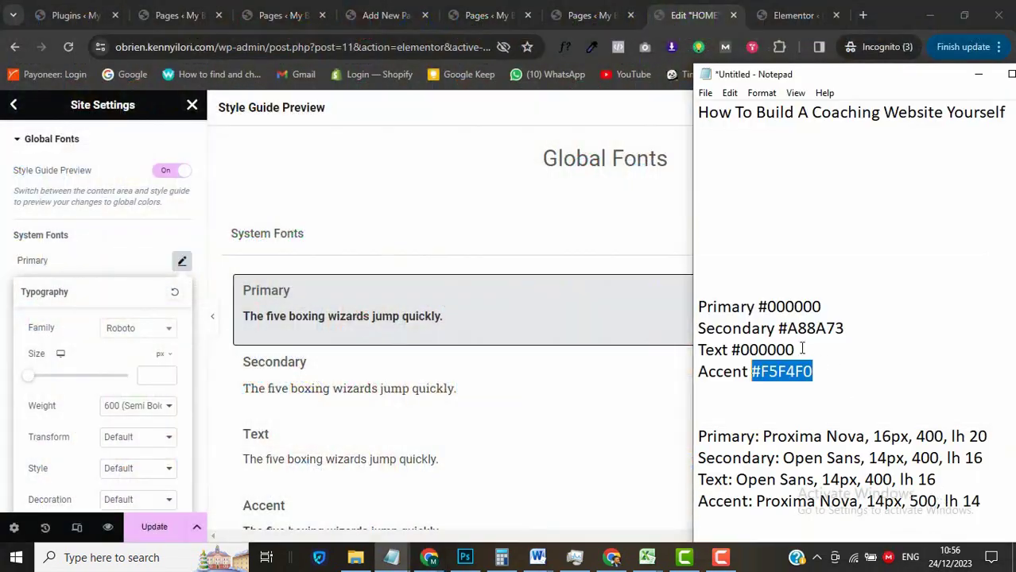
scroll(798, 346, down, 4)
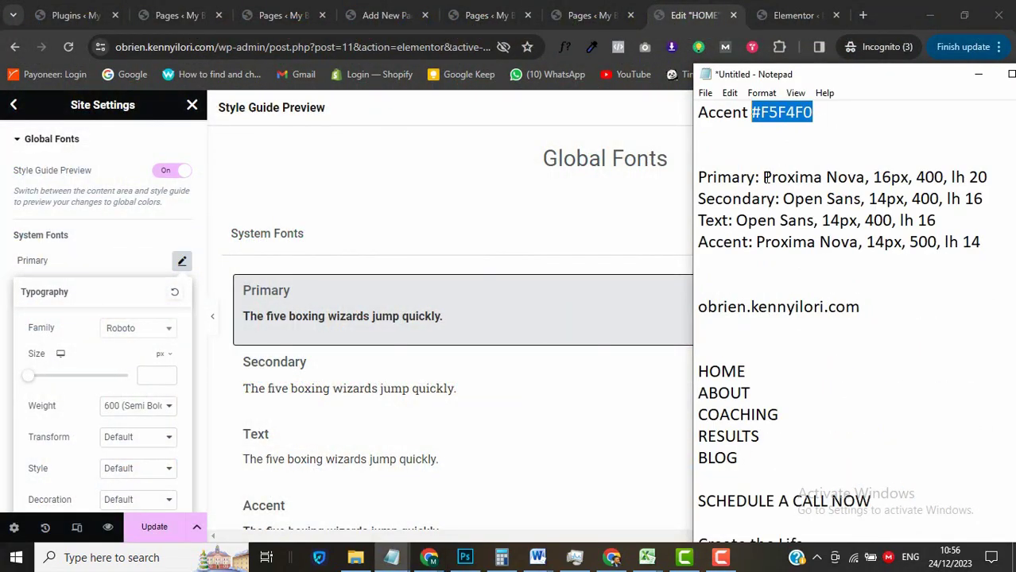
drag(763, 177, 865, 179)
right_click(865, 179)
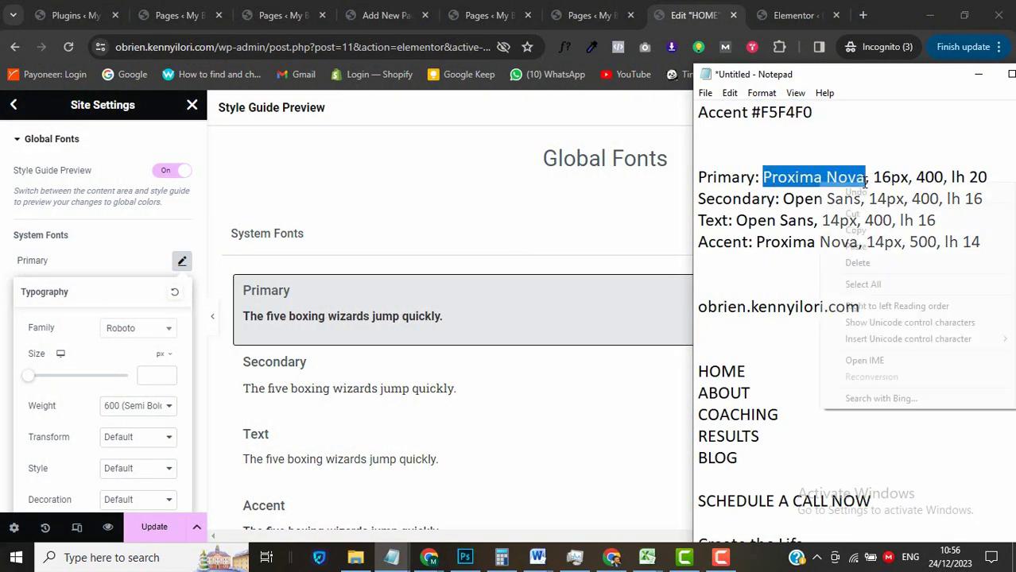
click(869, 230)
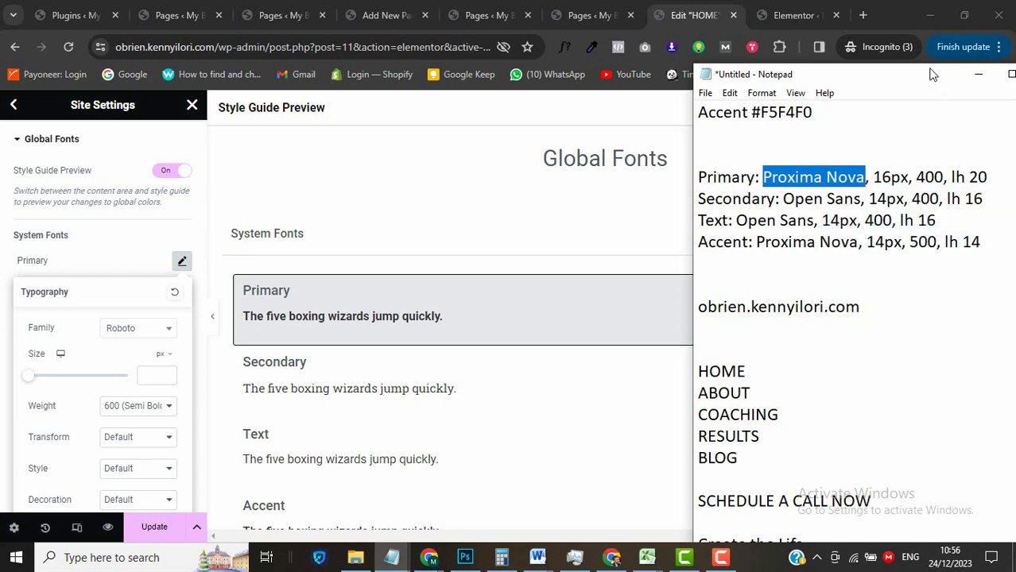
drag(922, 81, 865, 83)
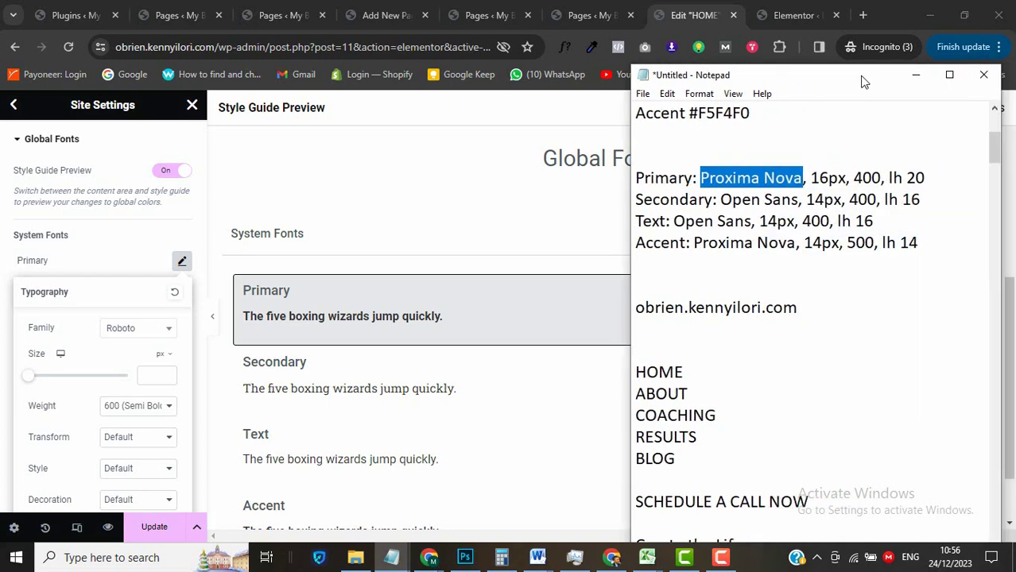
click(914, 76)
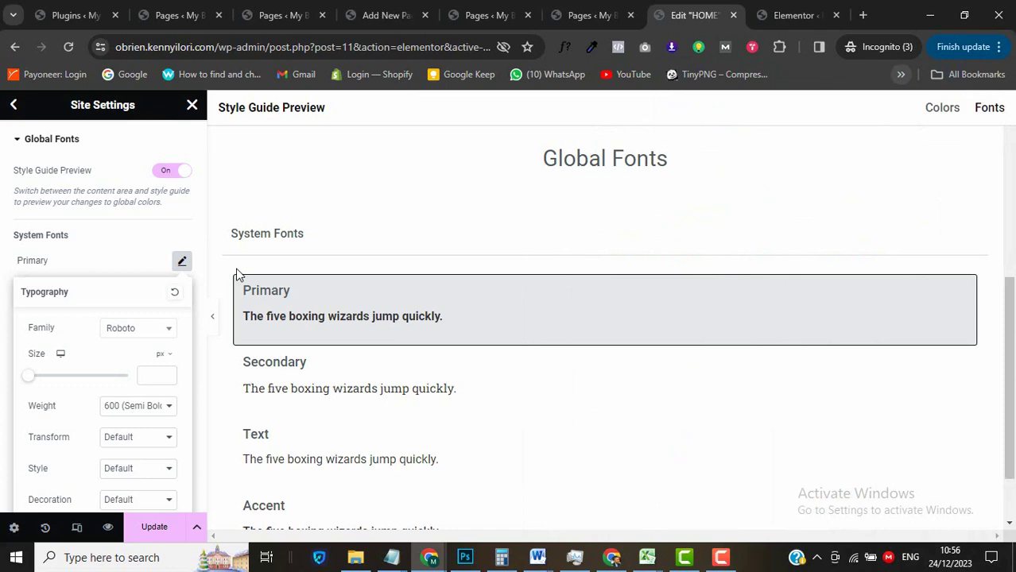
click(137, 329)
key(ctrl+v)
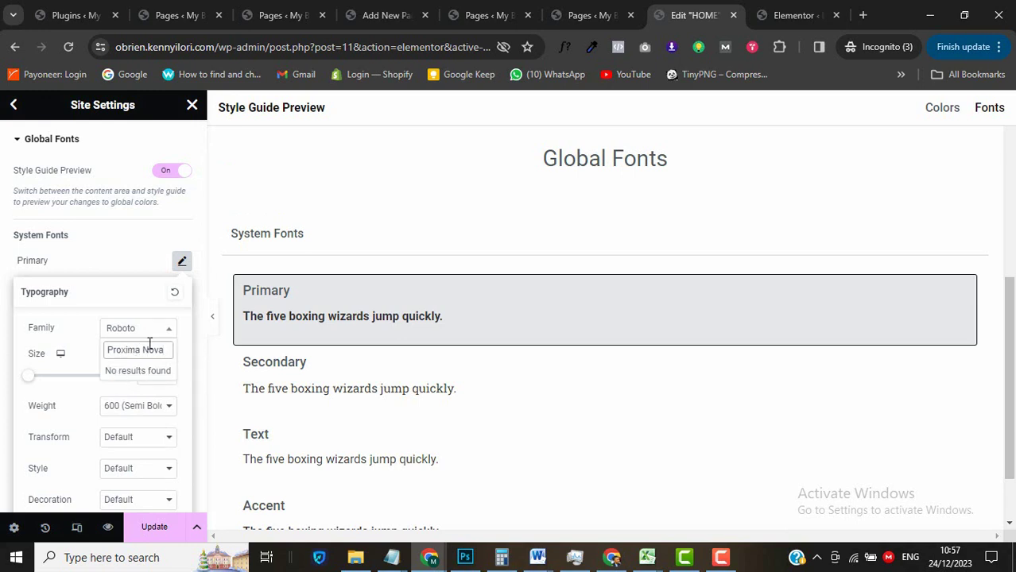
click(182, 263)
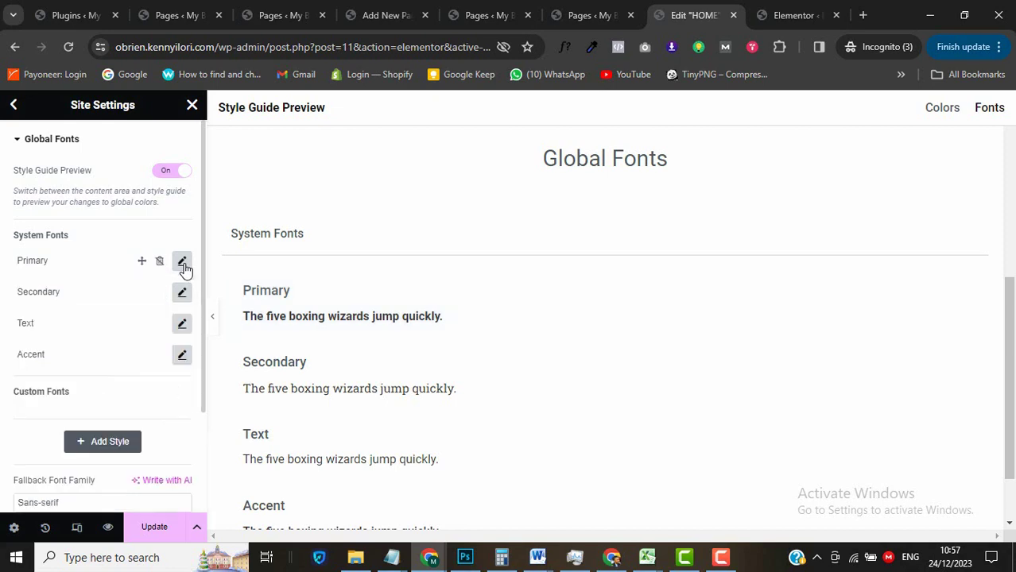
Open Elementor's Custom Fonts in a new browser tab and add a new font with the family name Proxima Nova.
click(607, 11)
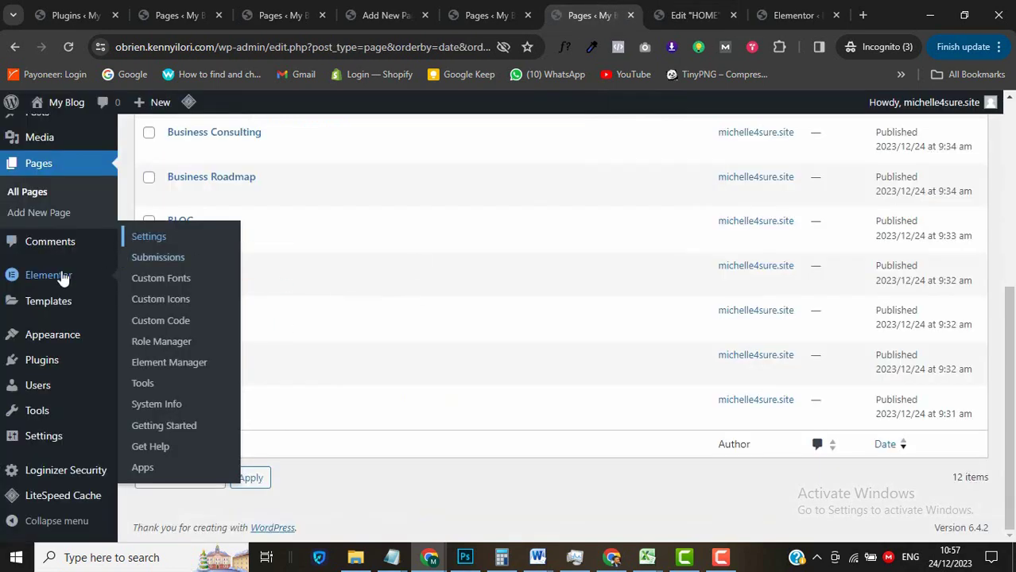
right_click(166, 283)
click(209, 289)
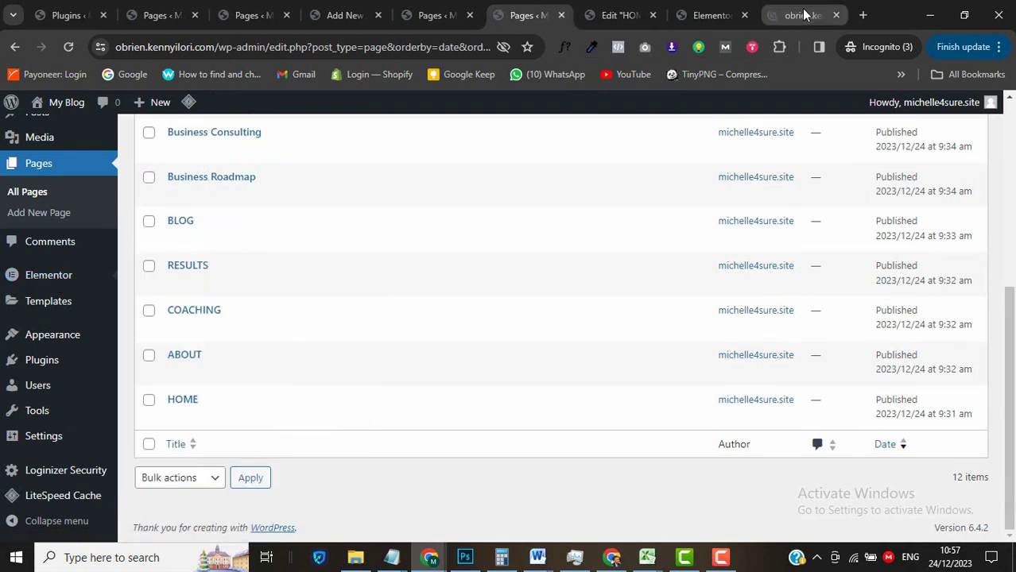
click(803, 14)
click(299, 137)
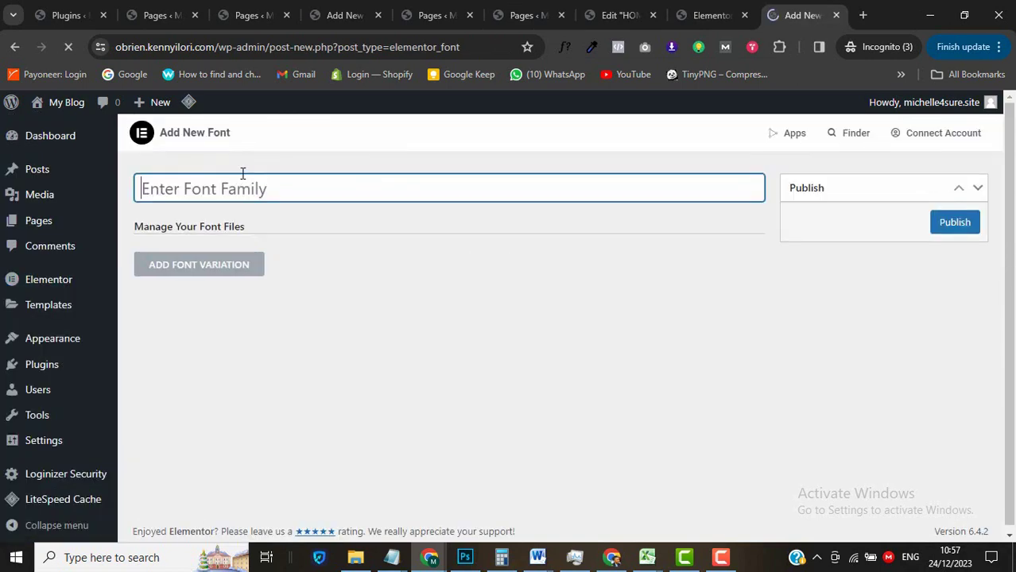
right_click(319, 190)
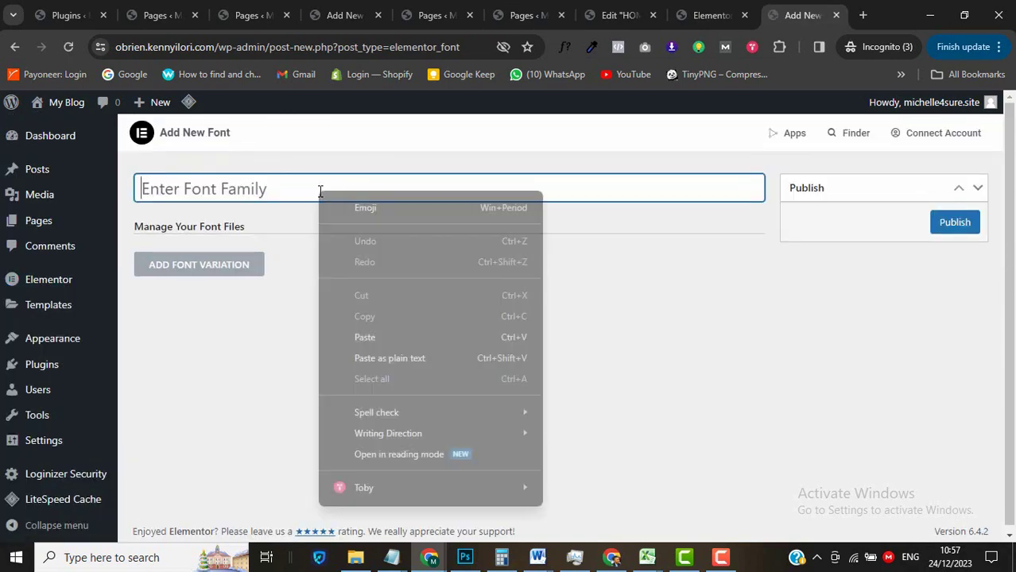
click(378, 337)
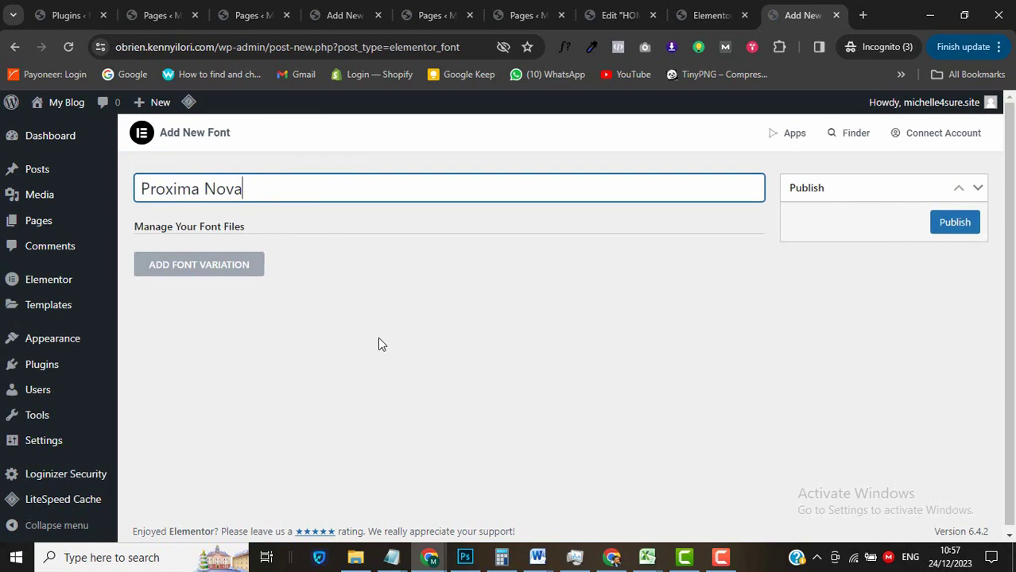
Add a font variation to Proxima Nova and upload ProximaNova-Regular.woff from the media export folder as its WOFF file.
click(217, 274)
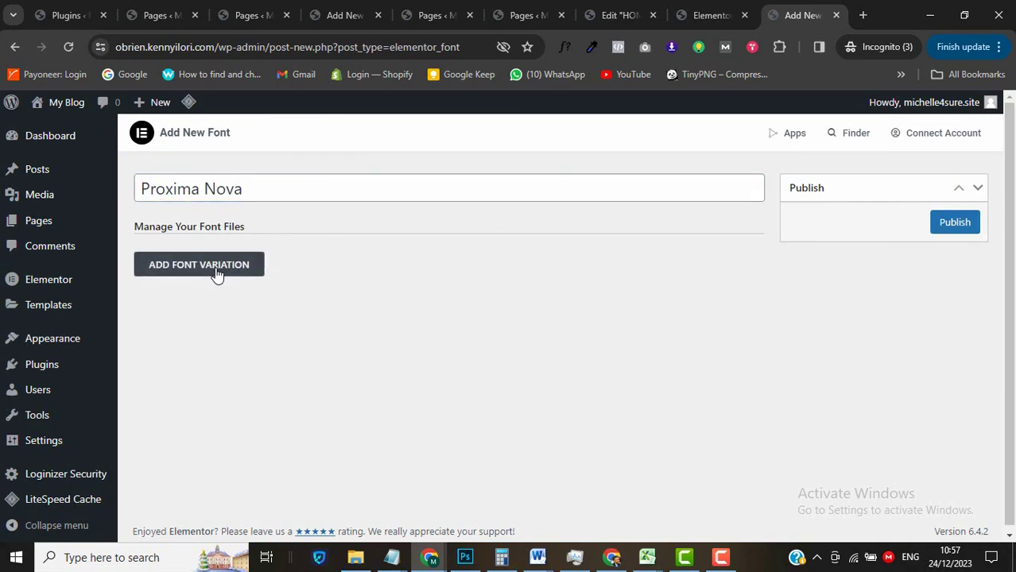
scroll(144, 391, down, 2)
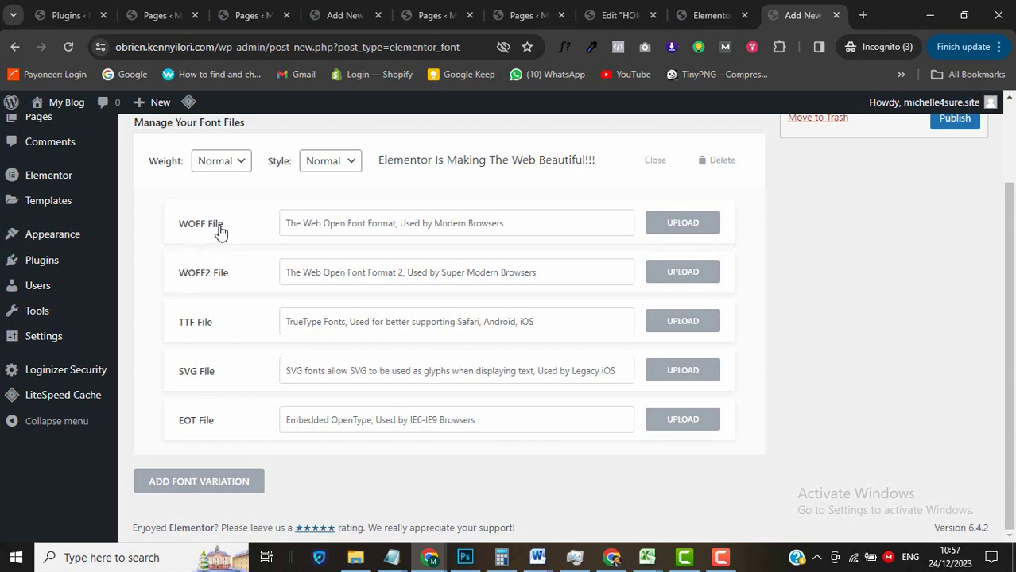
key(alt+Tab)
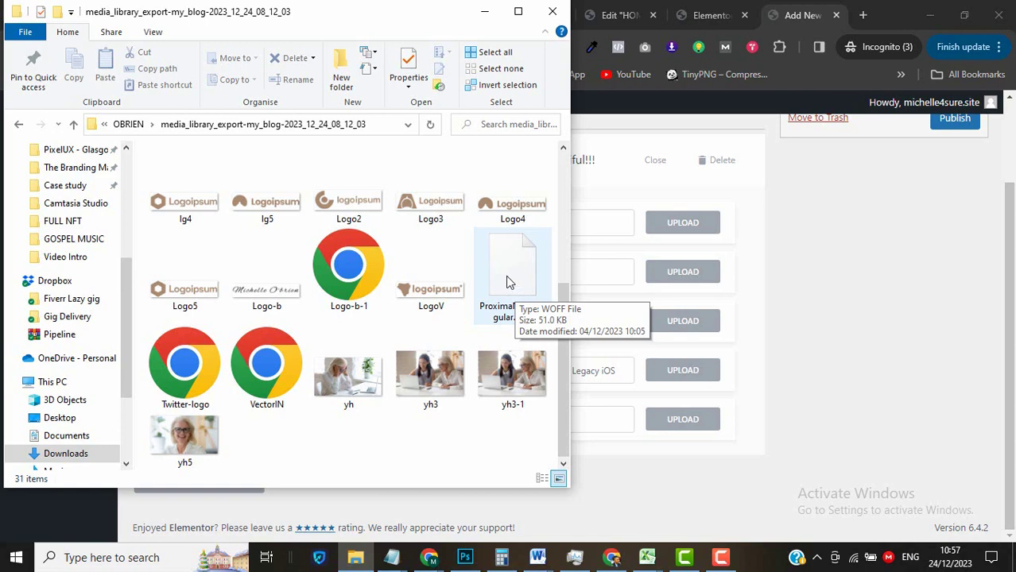
click(793, 233)
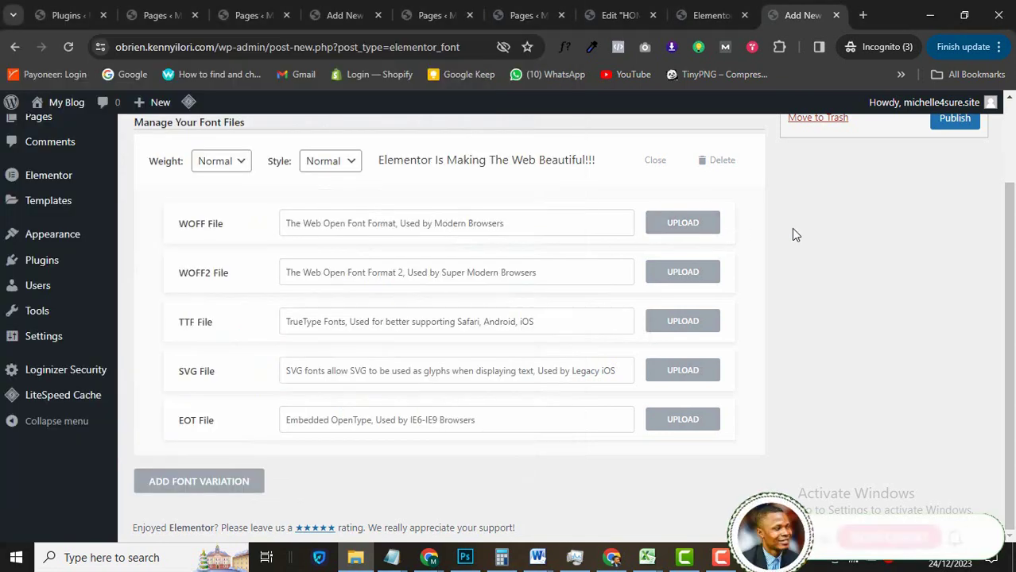
click(682, 225)
mouse_move(355, 557)
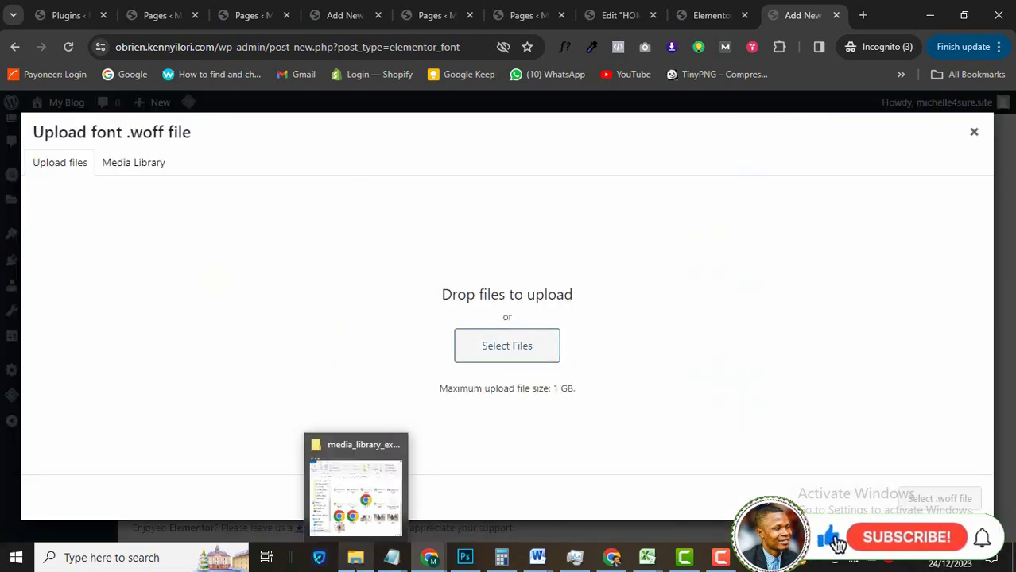
click(354, 485)
drag(501, 287, 696, 426)
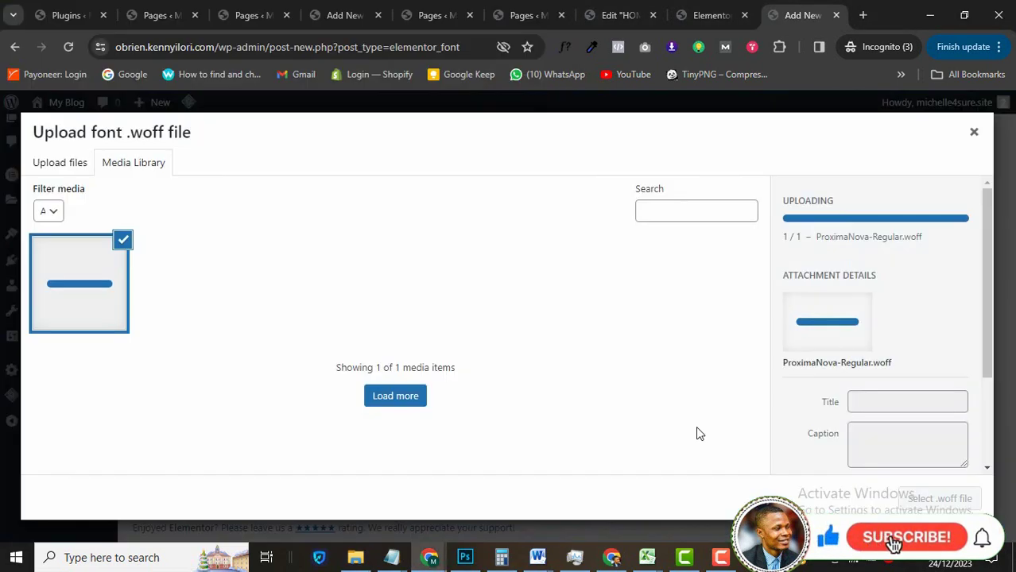
click(922, 499)
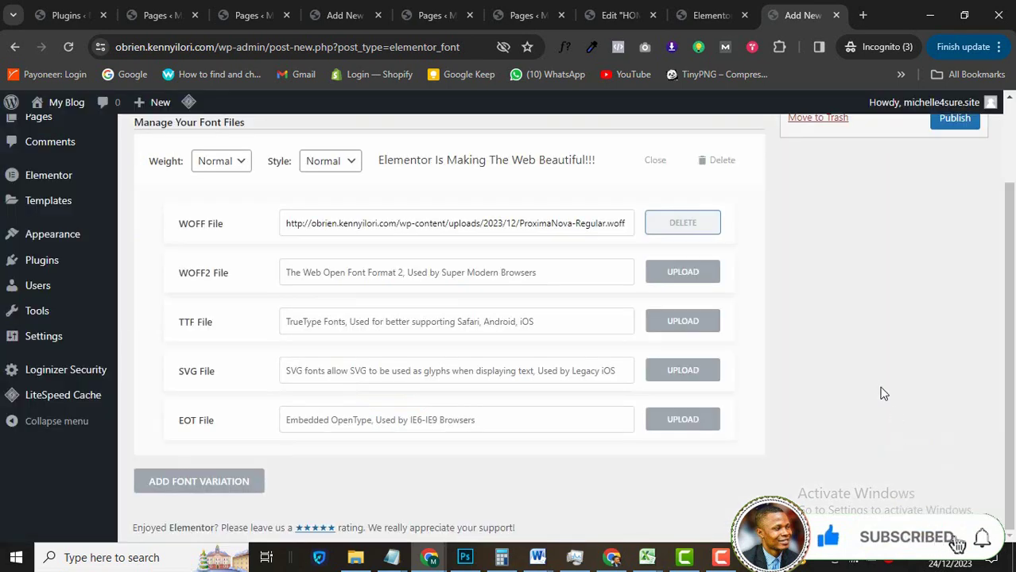
Publish the Proxima Nova custom font.
scroll(881, 390, up, 1)
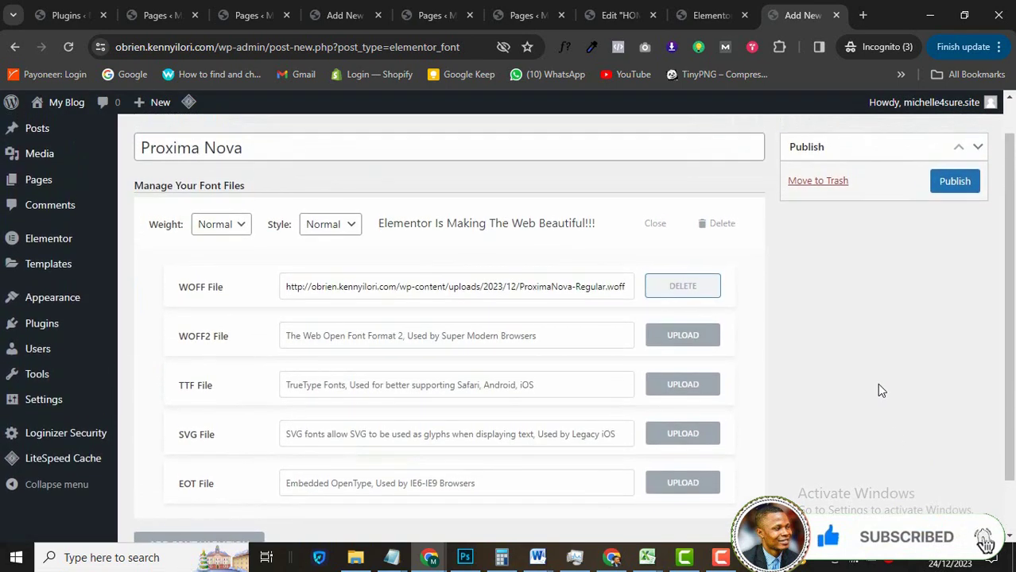
scroll(881, 390, down, 1)
scroll(881, 390, up, 2)
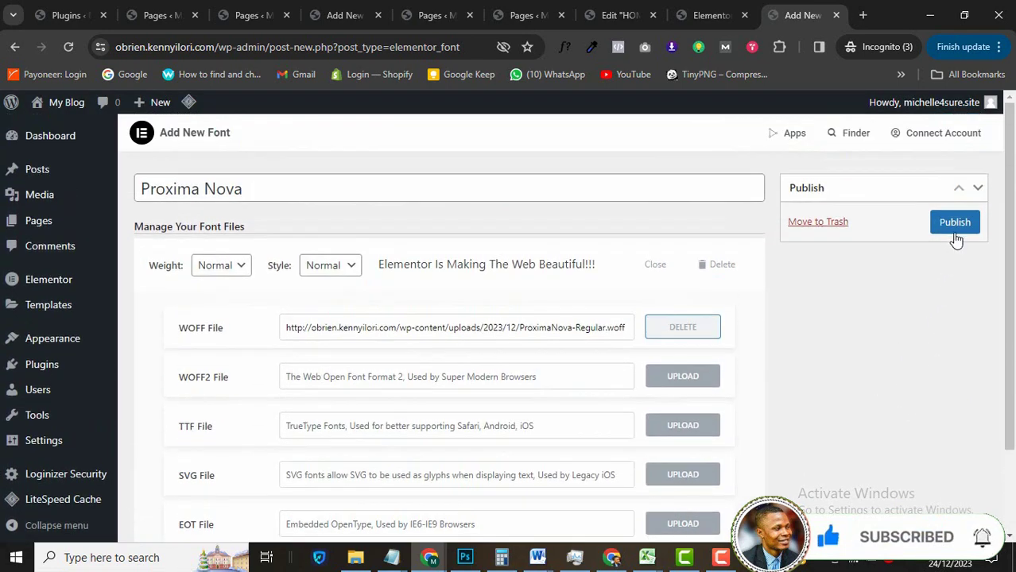
click(954, 221)
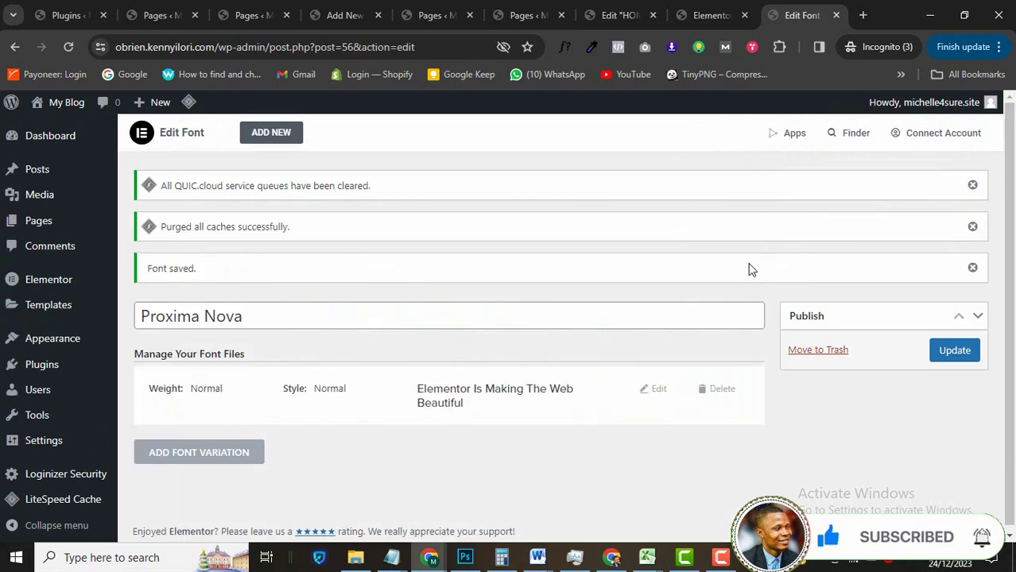
Return to the HOME page editor, reopen Global Fonts and set the Primary font's family to Proxima Nova.
click(629, 11)
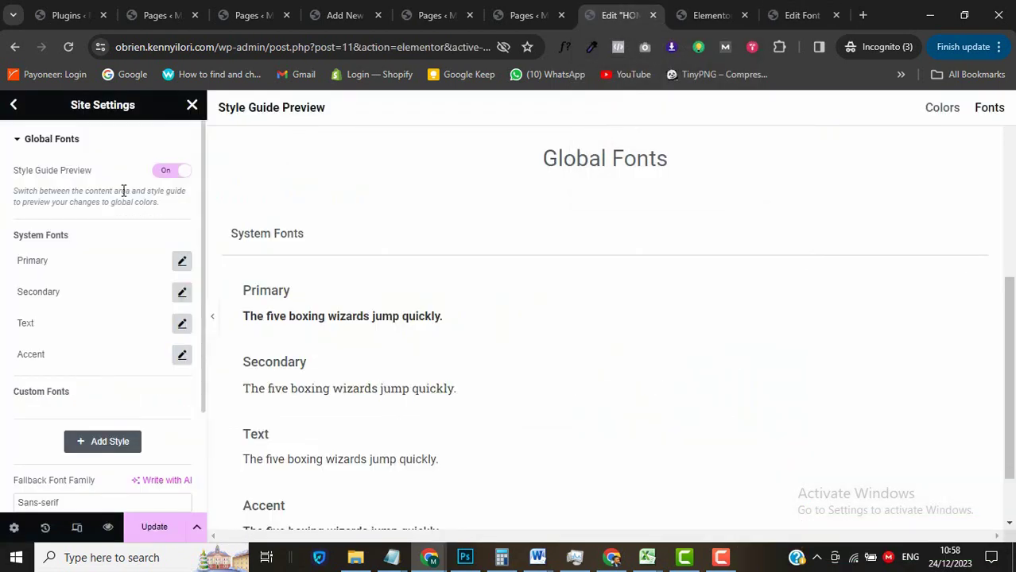
click(14, 104)
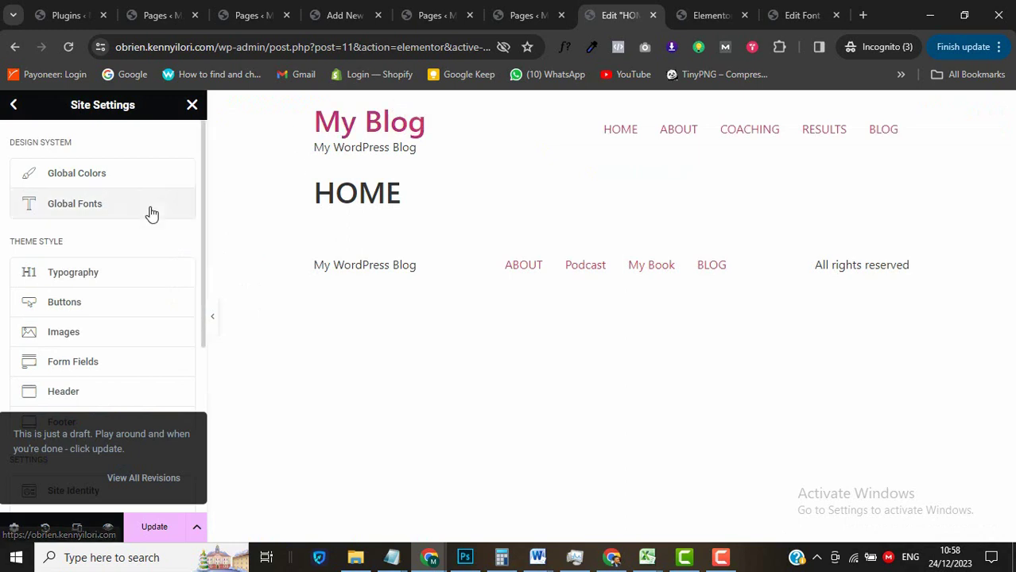
click(128, 211)
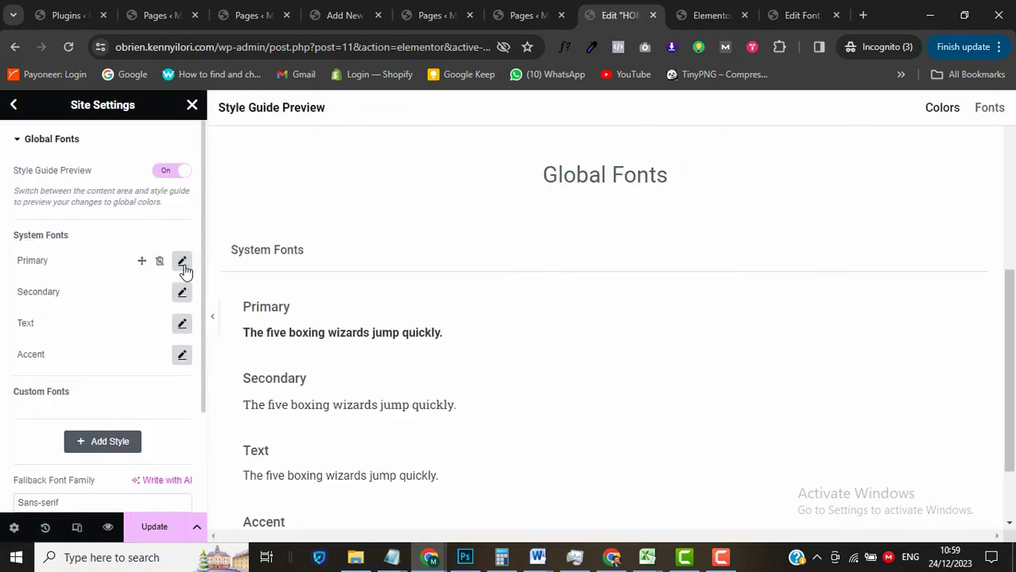
click(182, 262)
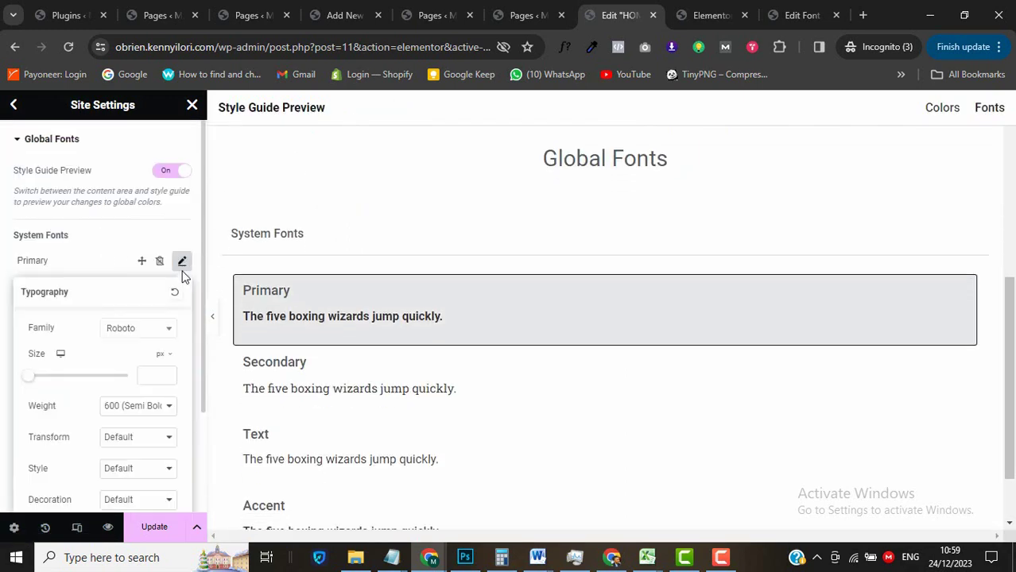
click(139, 334)
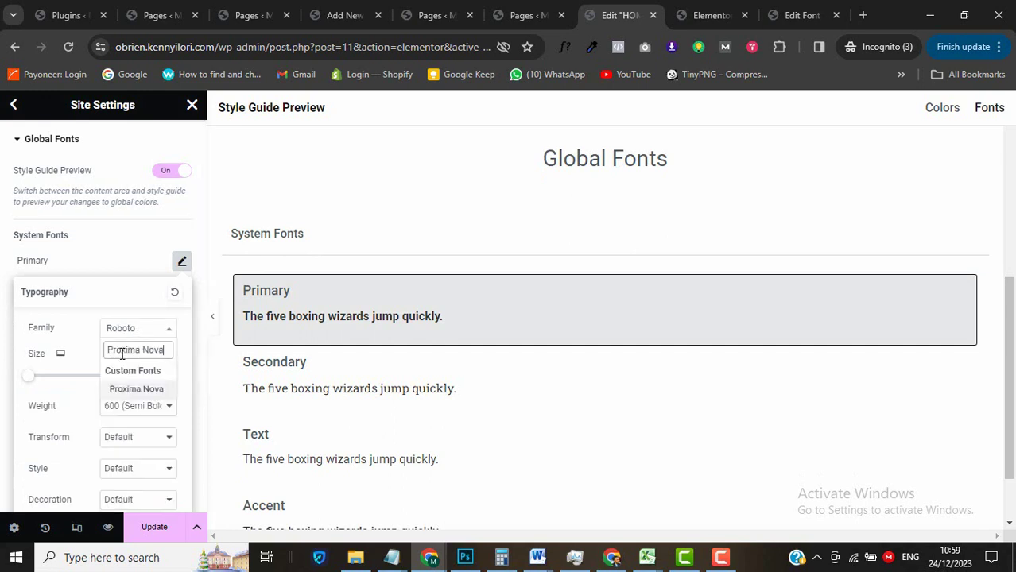
click(136, 393)
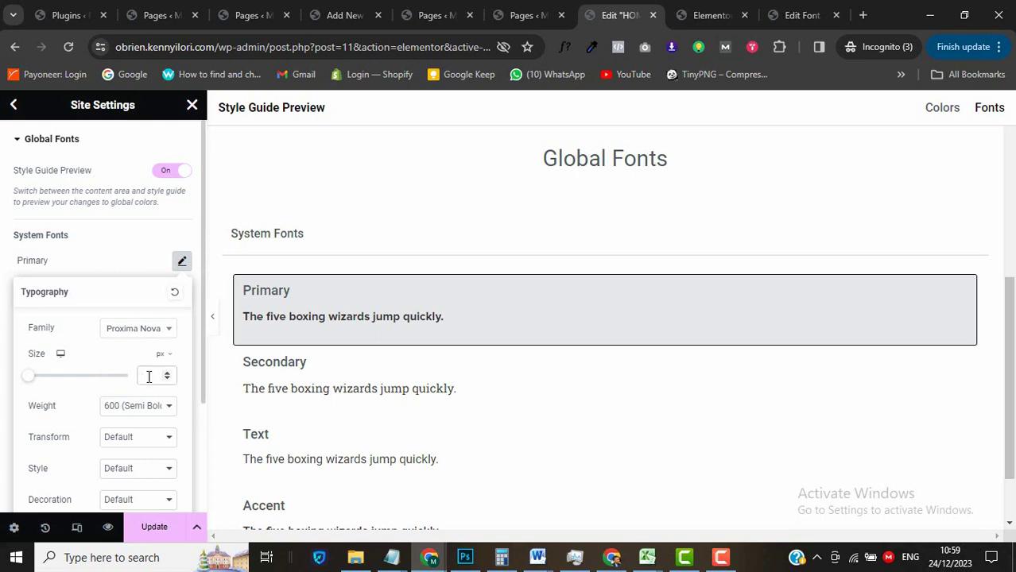
Set the Primary font's size to 16 px, weight to 400 and line height to 20 px, as in the notes.
text(14)
click(136, 406)
click(150, 299)
scroll(146, 425, down, 2)
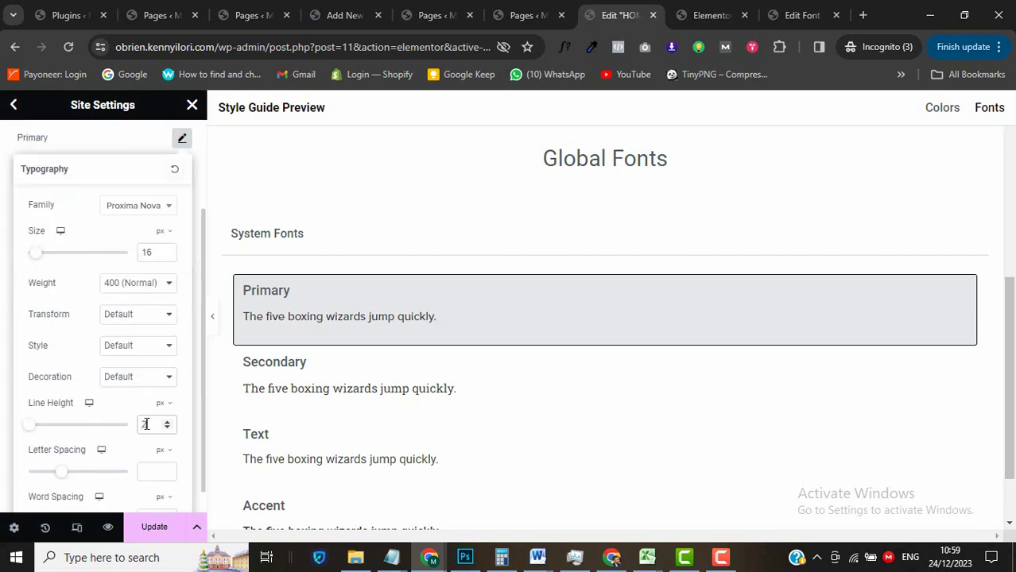
click(182, 140)
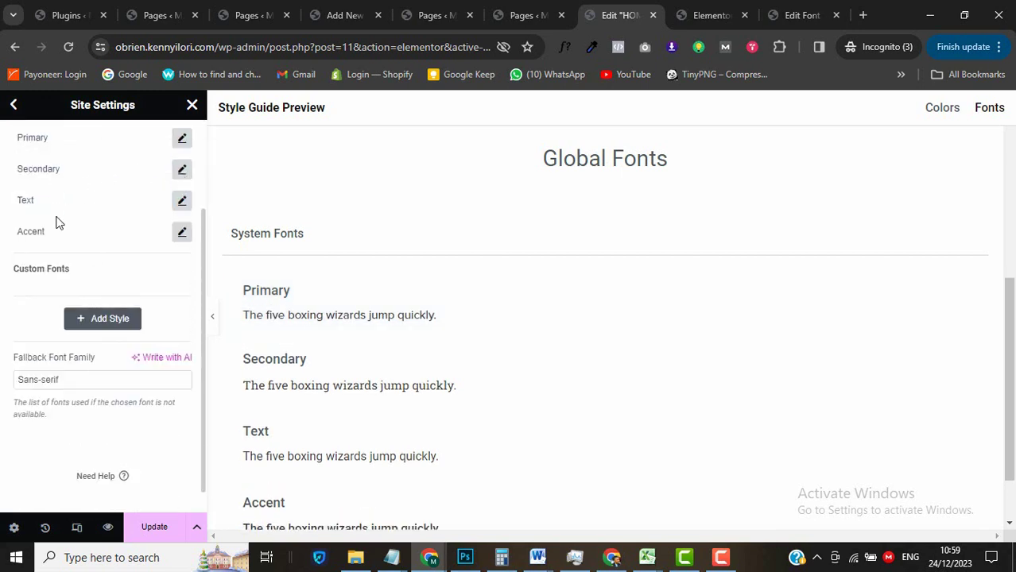
Set the Secondary global font to Open Sans, 14 px, with a line height of 16 px, checking the notes.
click(182, 172)
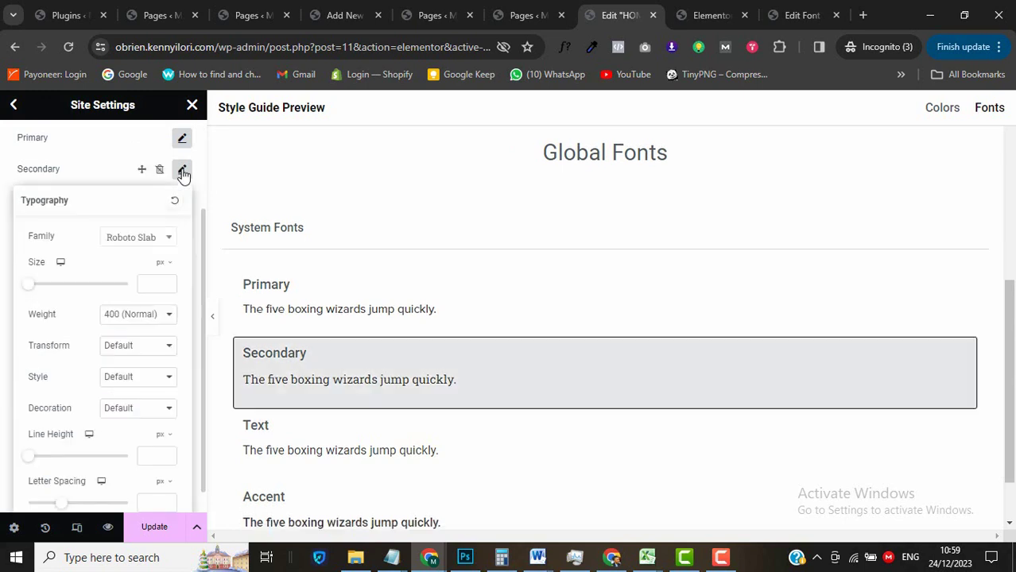
click(137, 242)
text(roboto)
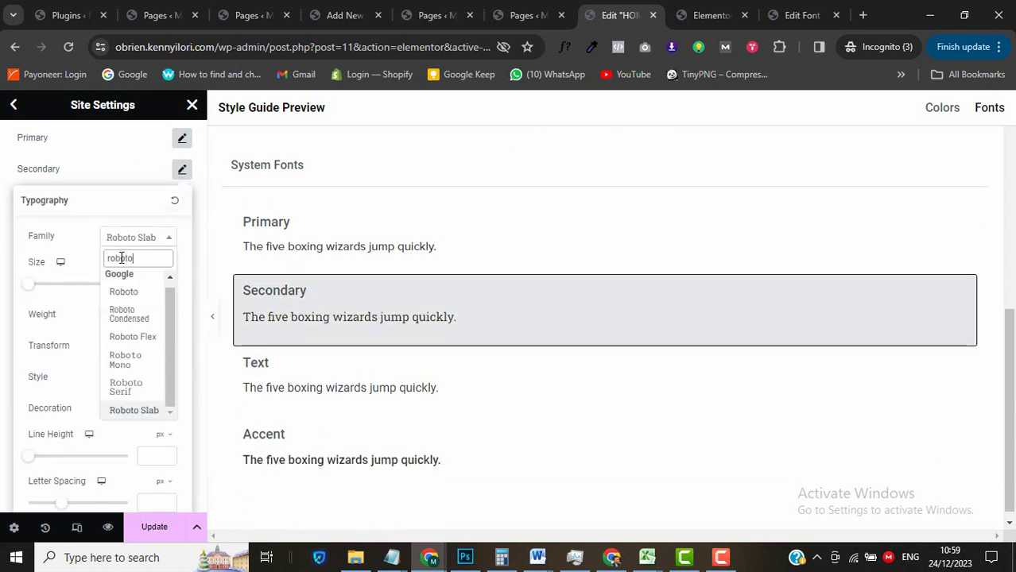
click(123, 290)
click(391, 557)
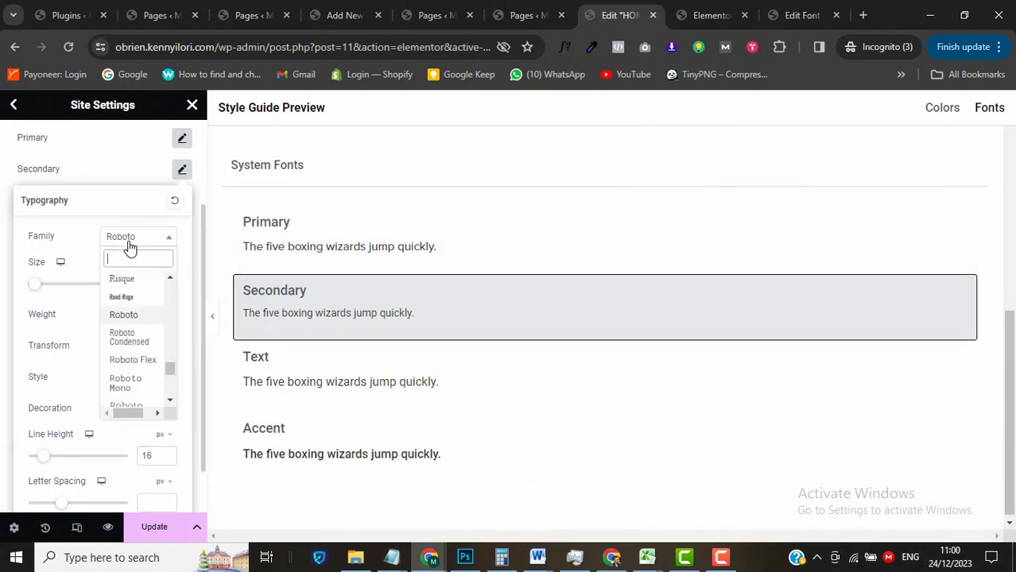
text(open san)
click(131, 295)
Set the Text global font to Open Sans, 14 px, weight 400, with a line height of 10 px.
click(182, 328)
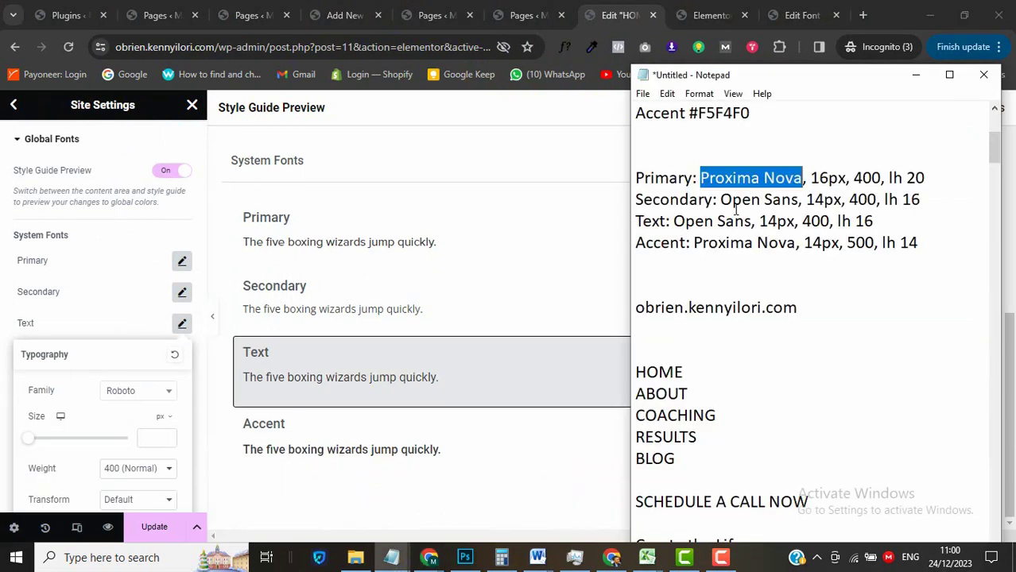
click(916, 75)
click(127, 391)
text(open sa)
click(132, 291)
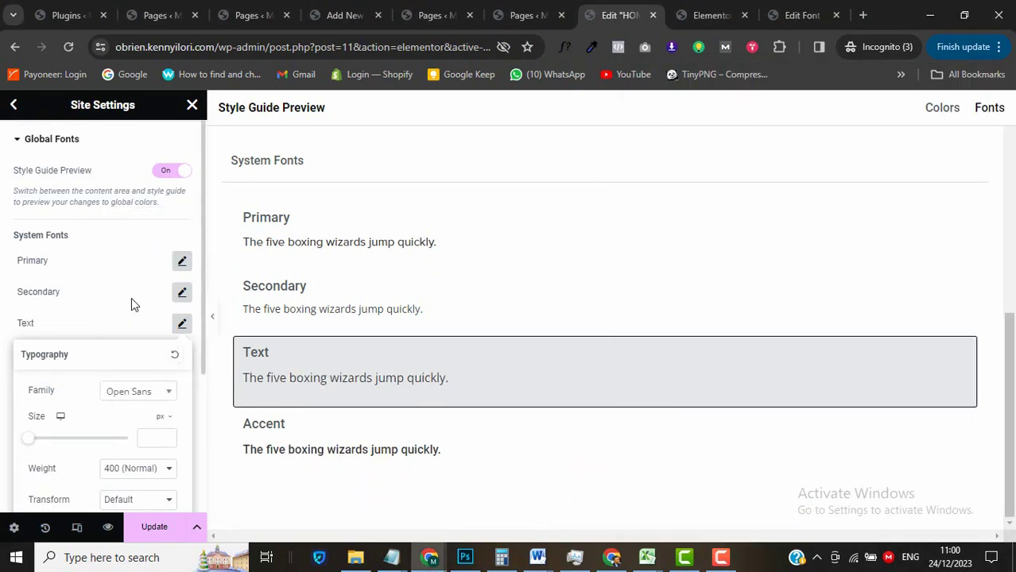
scroll(131, 302, down, 3)
click(181, 166)
click(182, 165)
scroll(177, 208, up, 3)
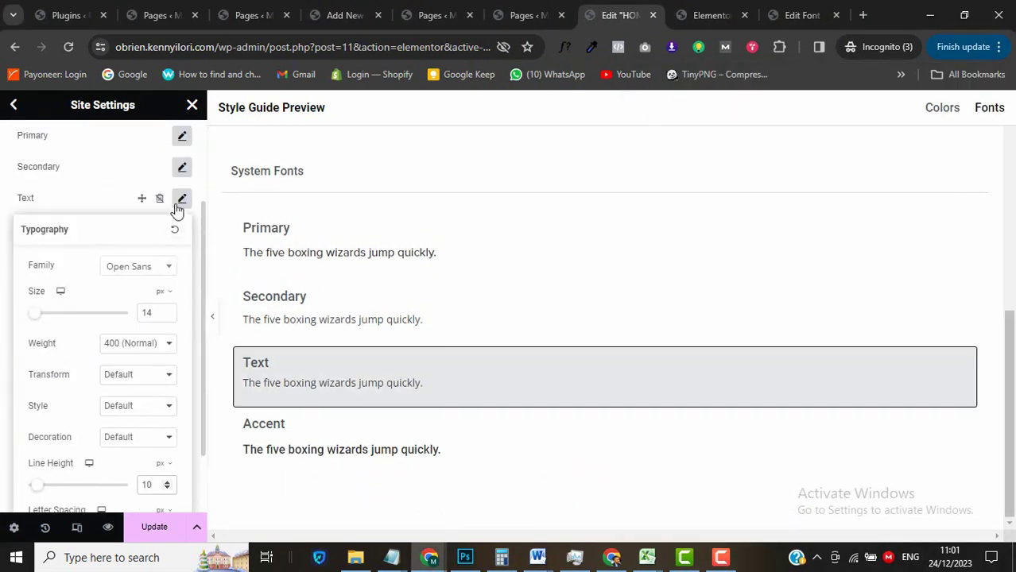
click(181, 198)
Set the Accent global font's family to Proxima Nova.
click(181, 229)
click(131, 297)
text(proxi)
click(123, 356)
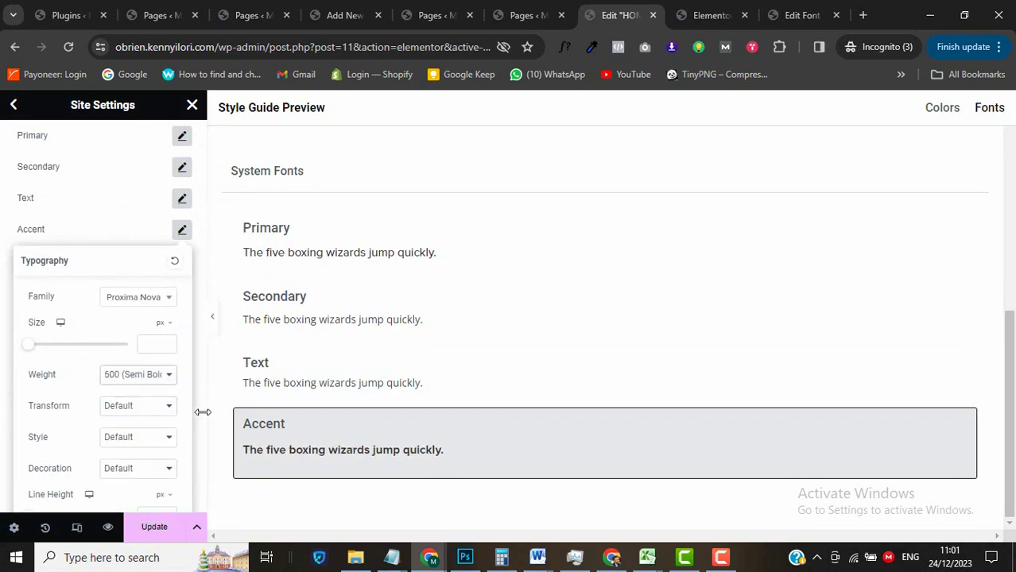
Set the Accent font's size to 14 px, weight to 500 and line height to 16 px, and save the global fonts.
click(391, 557)
mouse_move(941, 493)
click(154, 341)
text(14)
scroll(103, 334, down, 1)
click(149, 432)
text(16)
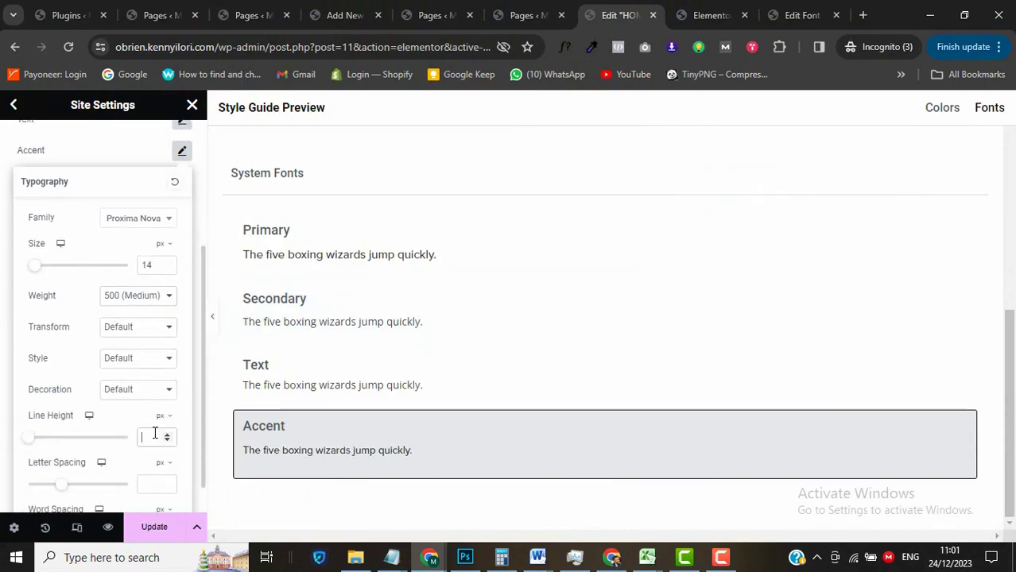
scroll(123, 410, up, 1)
click(182, 203)
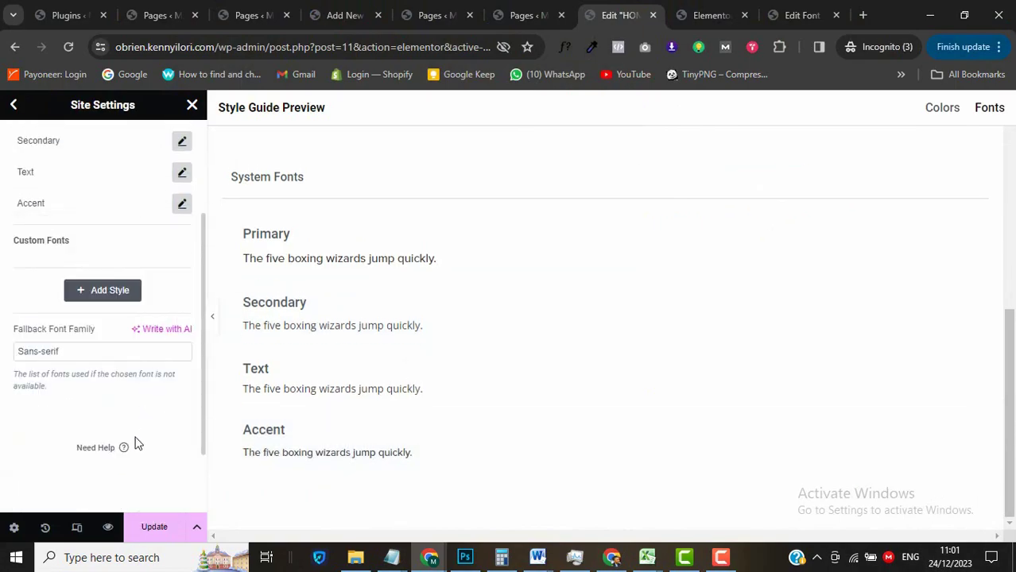
click(154, 527)
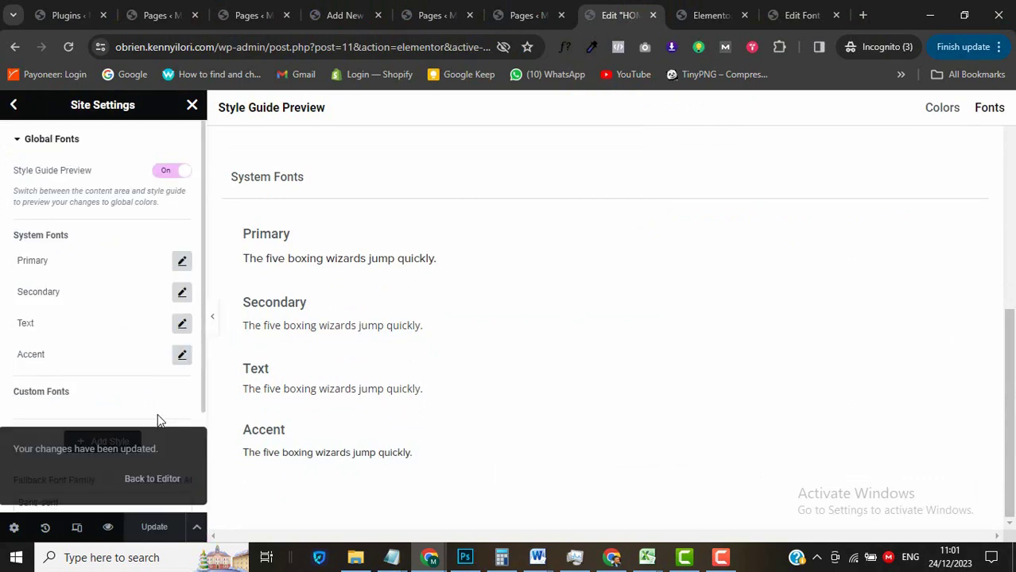
Open the Site Identity settings and start choosing an SVG file for the site logo.
click(14, 106)
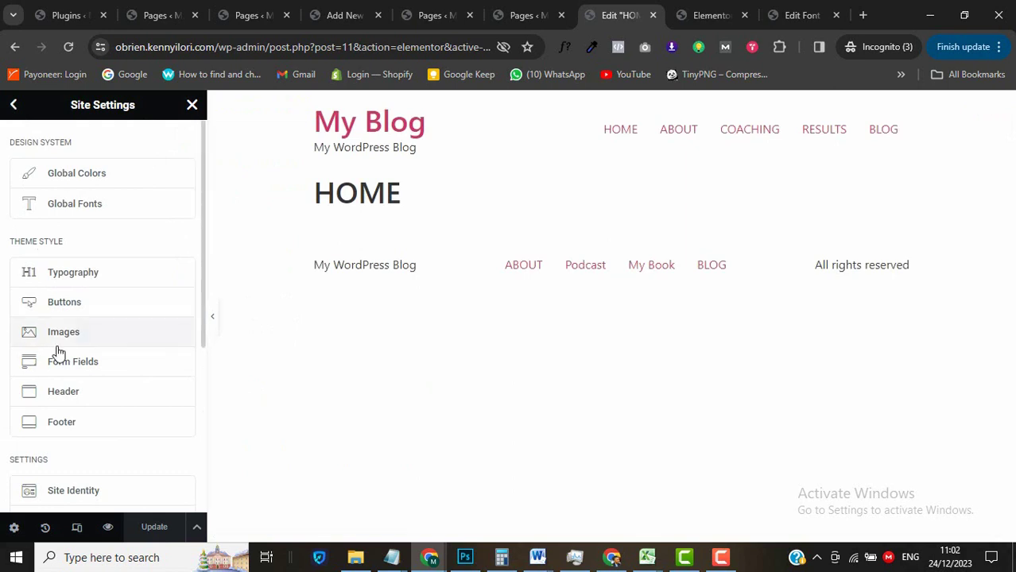
scroll(57, 352, down, 3)
scroll(58, 353, down, 1)
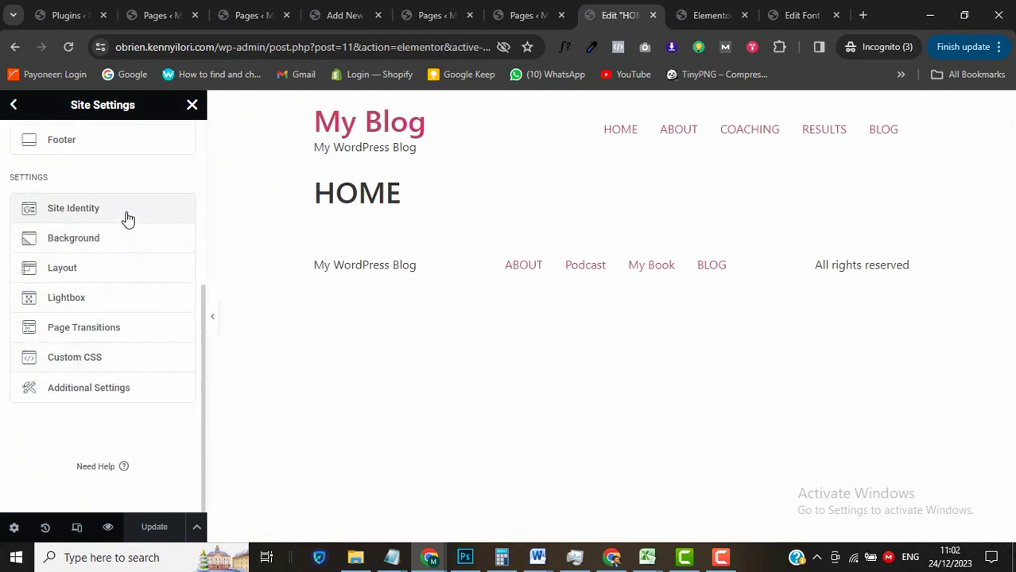
click(151, 219)
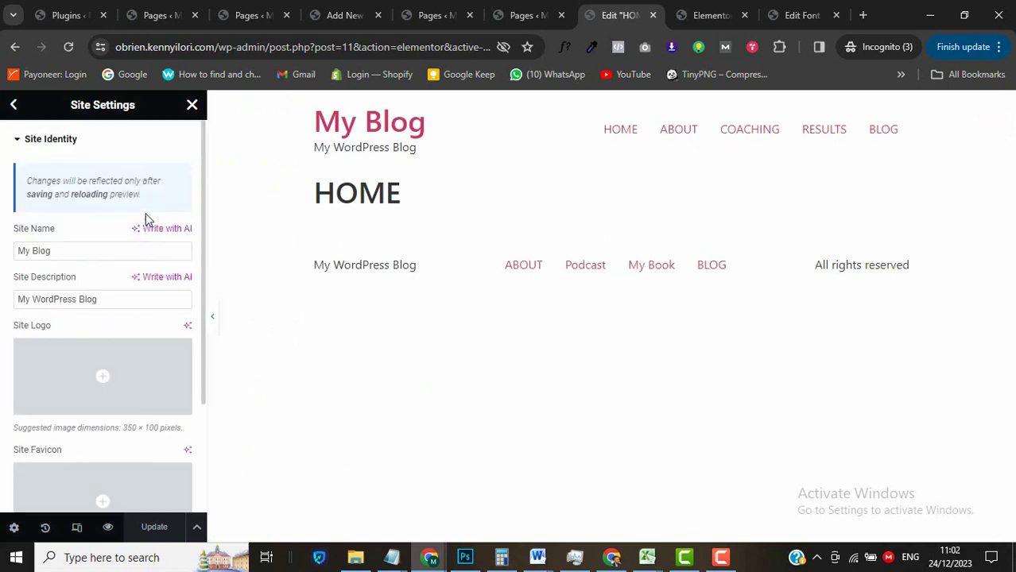
mouse_move(73, 412)
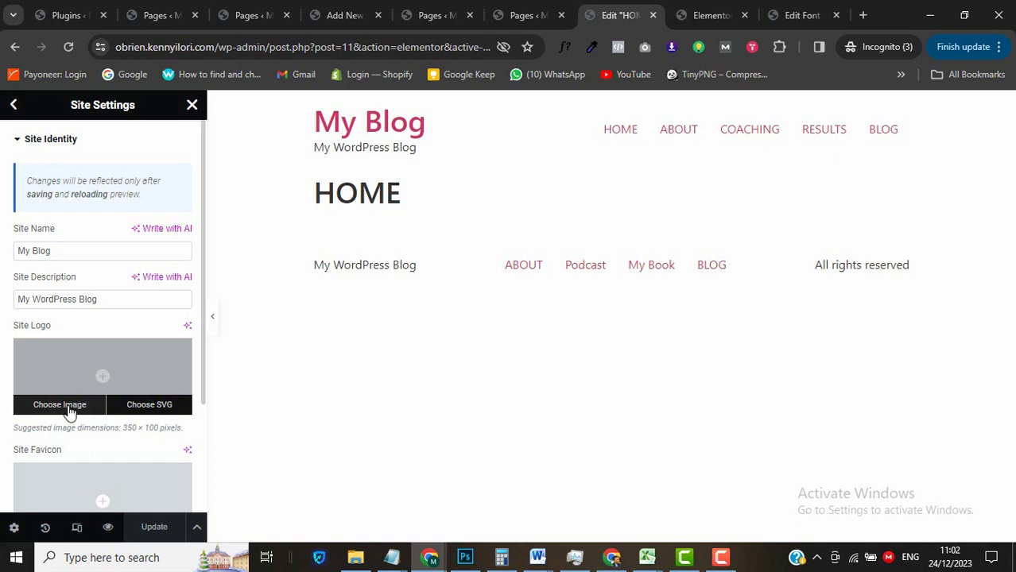
click(147, 411)
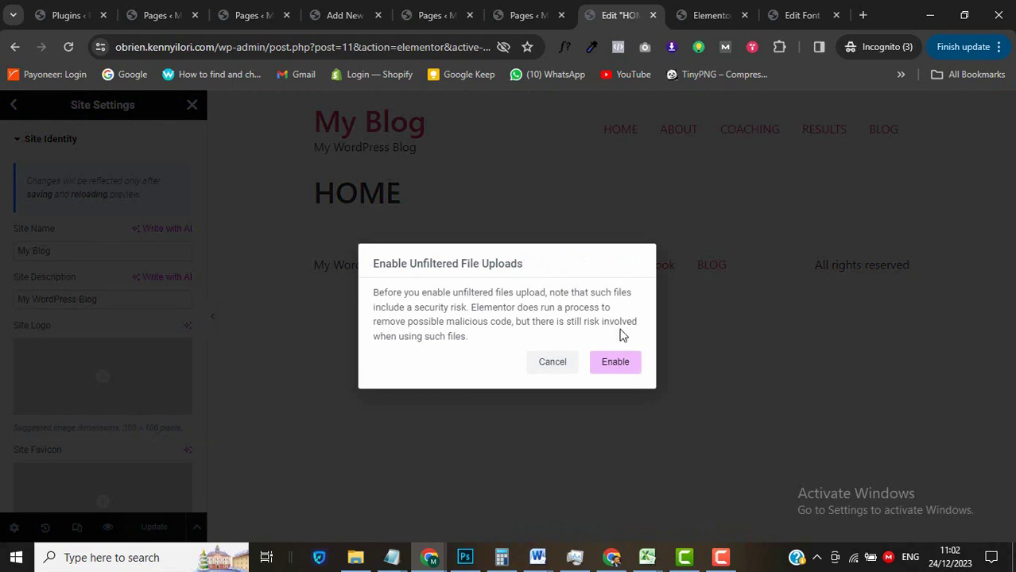
Enable unfiltered file uploads, upload the logo image from the media library export folder, and set it as the site logo.
click(622, 363)
click(221, 174)
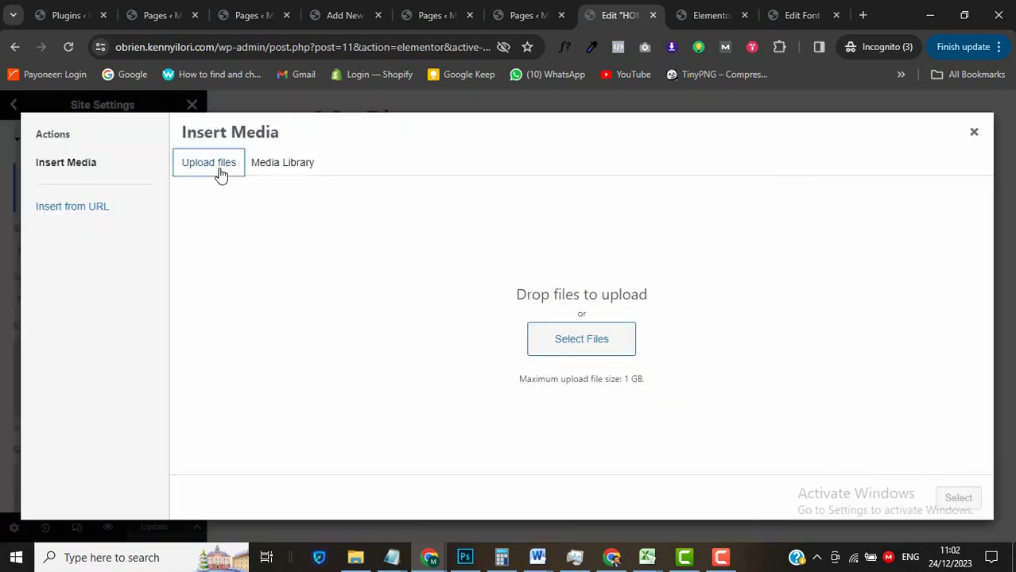
mouse_move(356, 556)
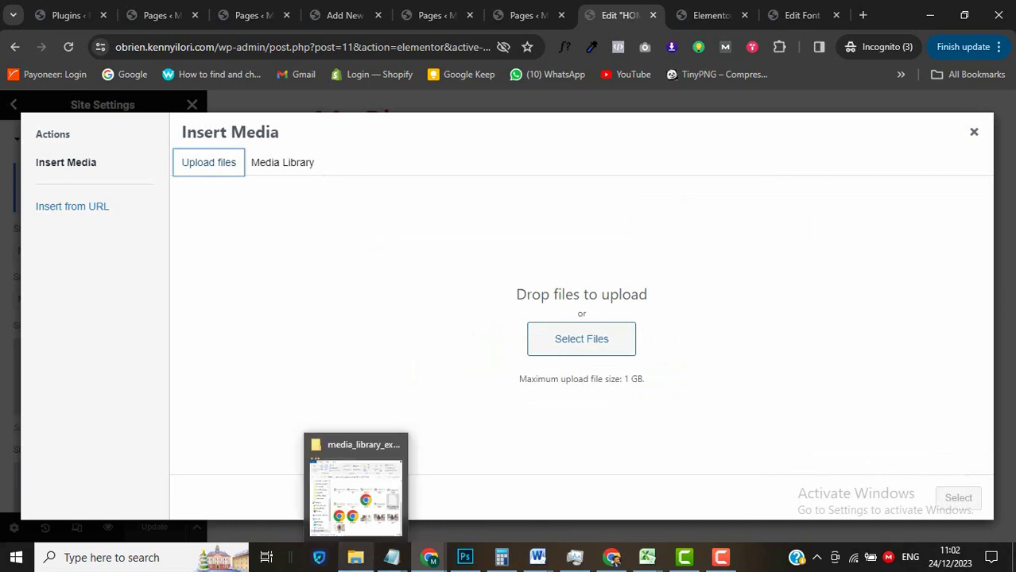
click(355, 493)
drag(345, 259, 613, 324)
click(959, 498)
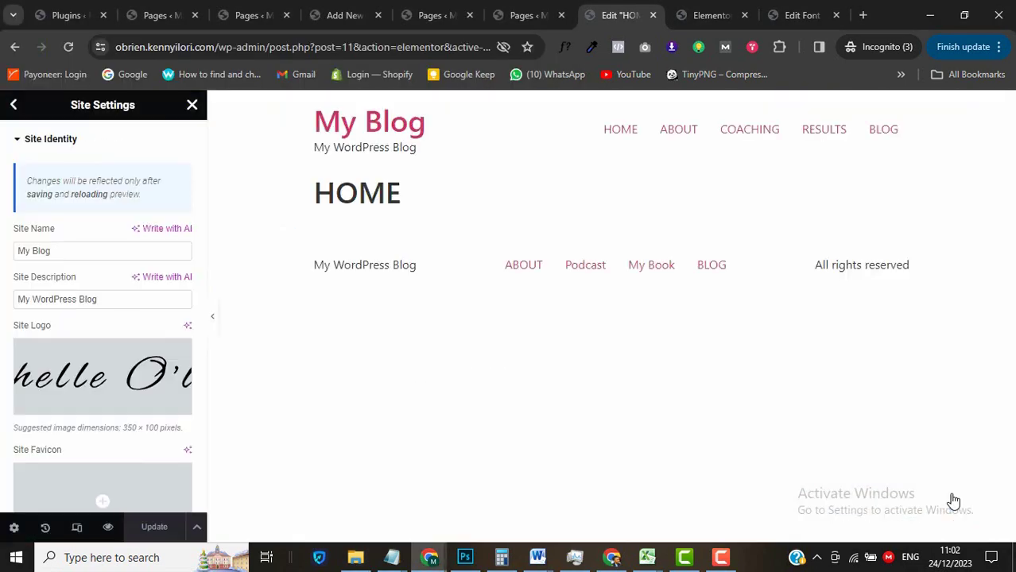
Save the updated site identity settings and return to the widget list.
scroll(72, 394, down, 2)
mouse_move(89, 357)
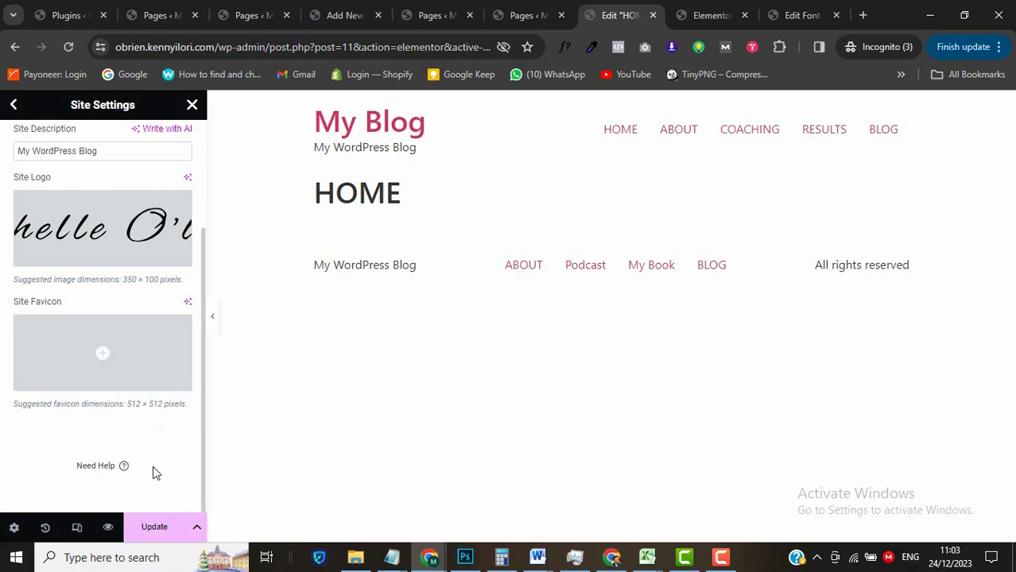
click(152, 527)
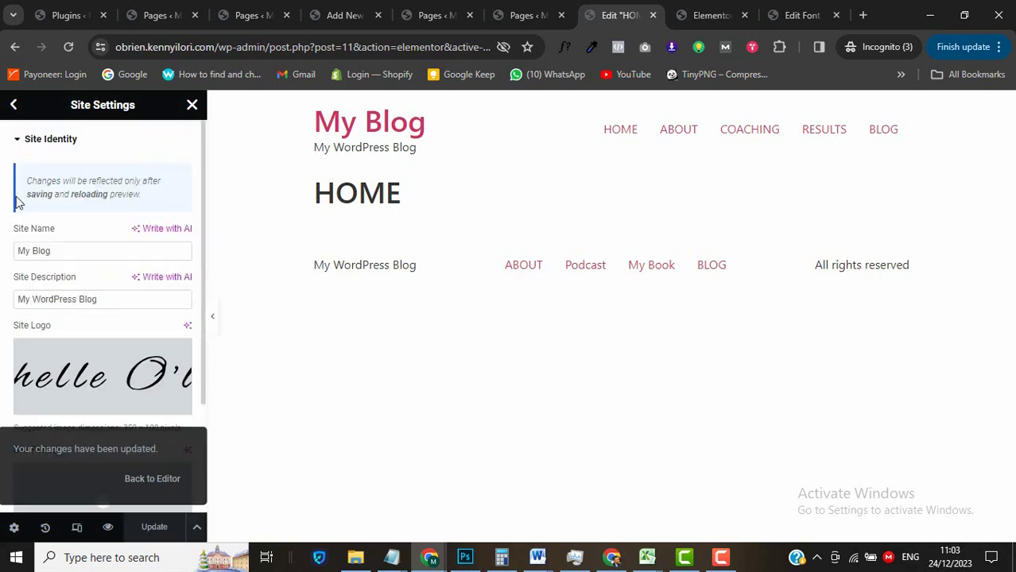
click(14, 106)
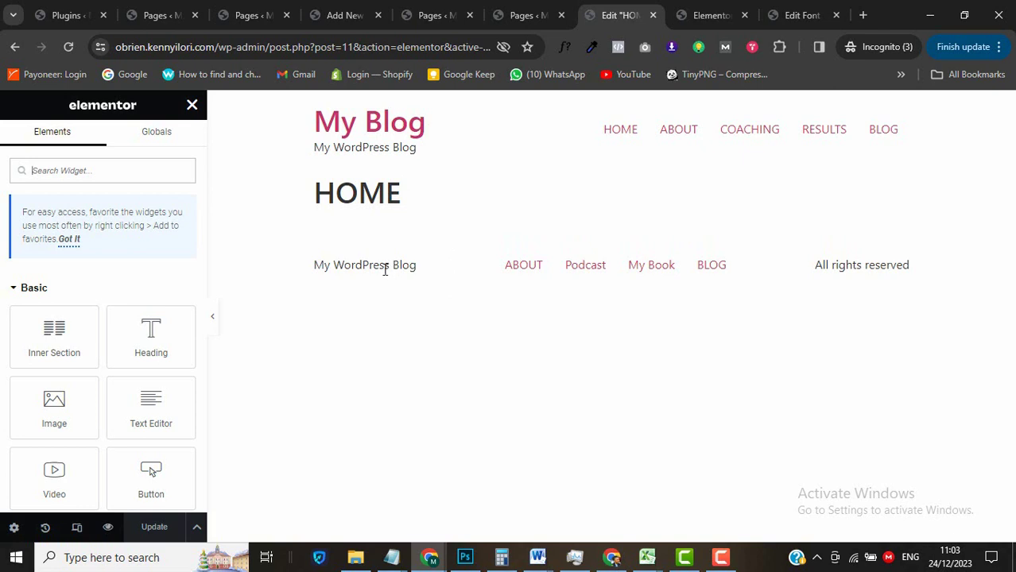
Open the Theme Builder from the WordPress dashboard in a new browser tab and switch to it.
click(545, 9)
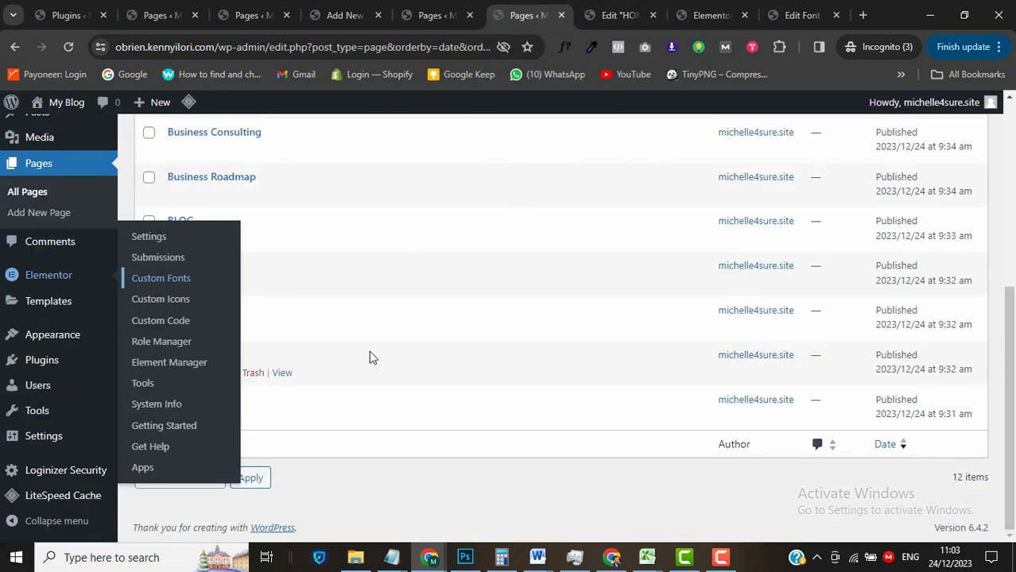
scroll(26, 260, up, 3)
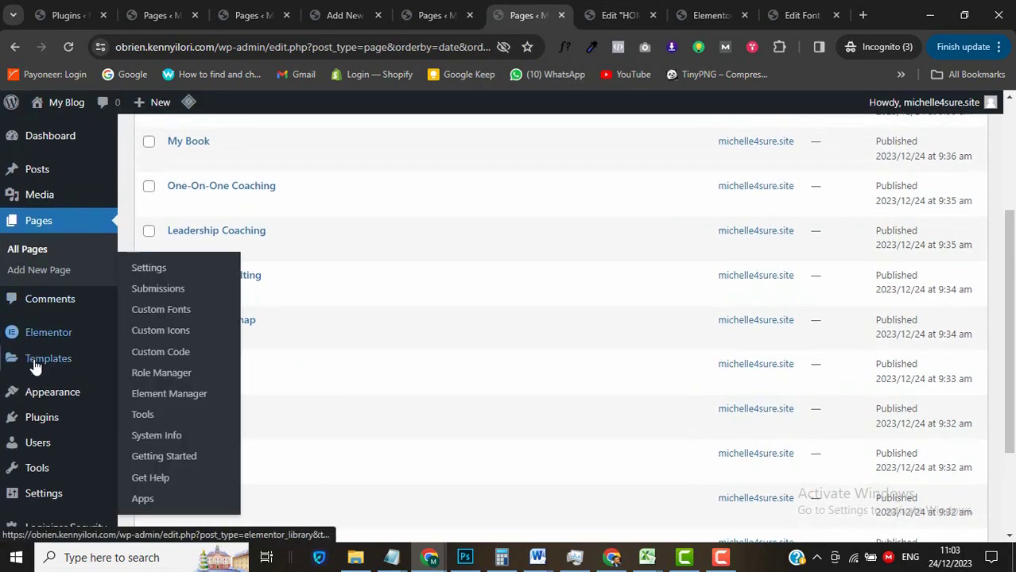
mouse_move(30, 365)
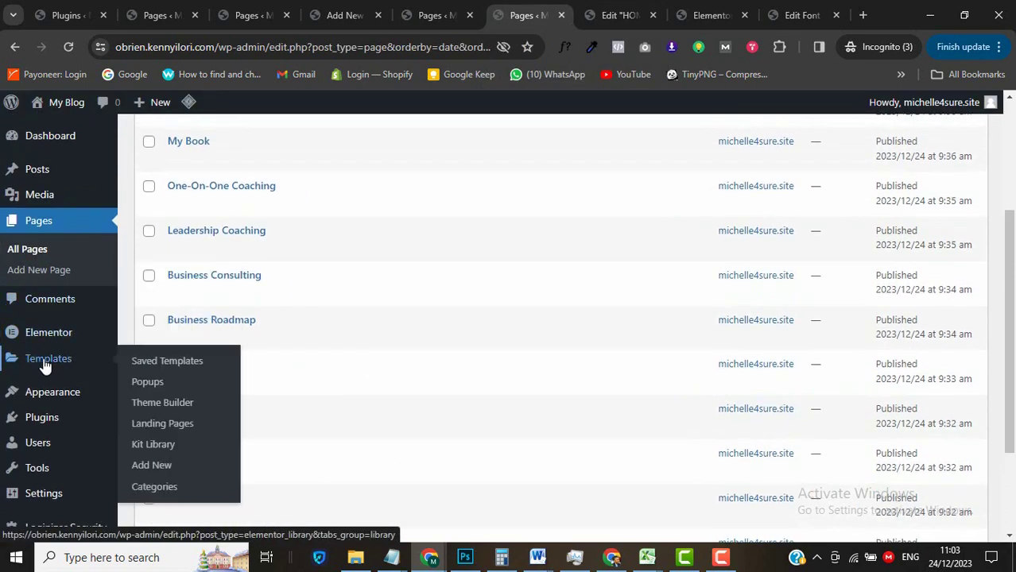
right_click(145, 410)
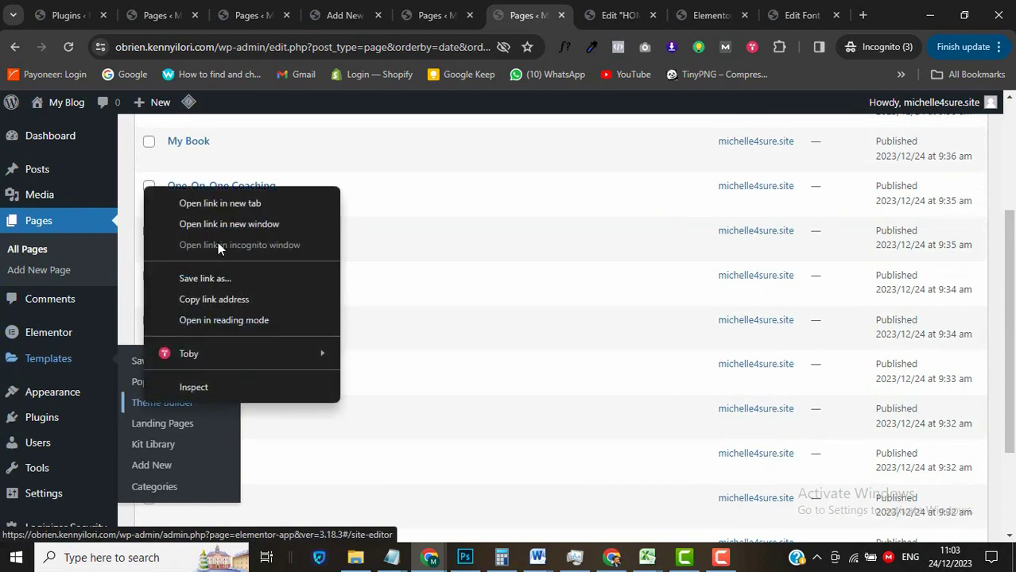
click(233, 202)
click(805, 15)
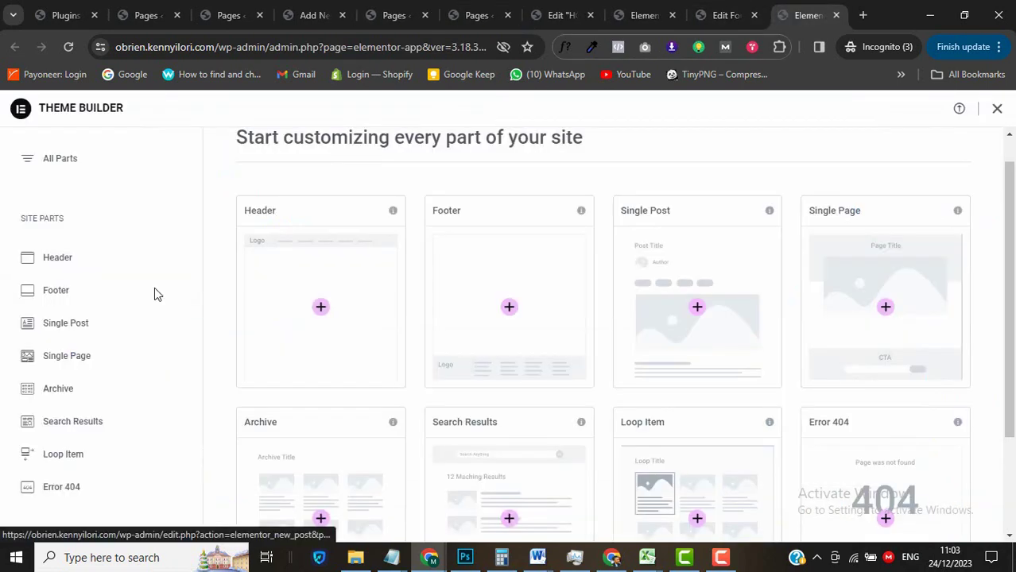
Create a new Header template in the Theme Builder and dismiss the ready-made template library.
click(95, 267)
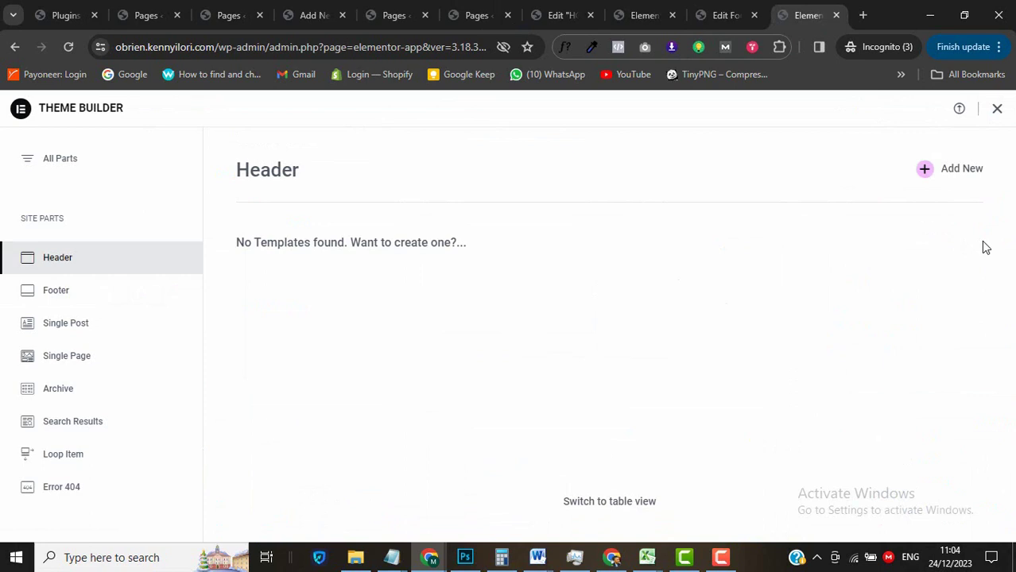
click(964, 174)
click(859, 125)
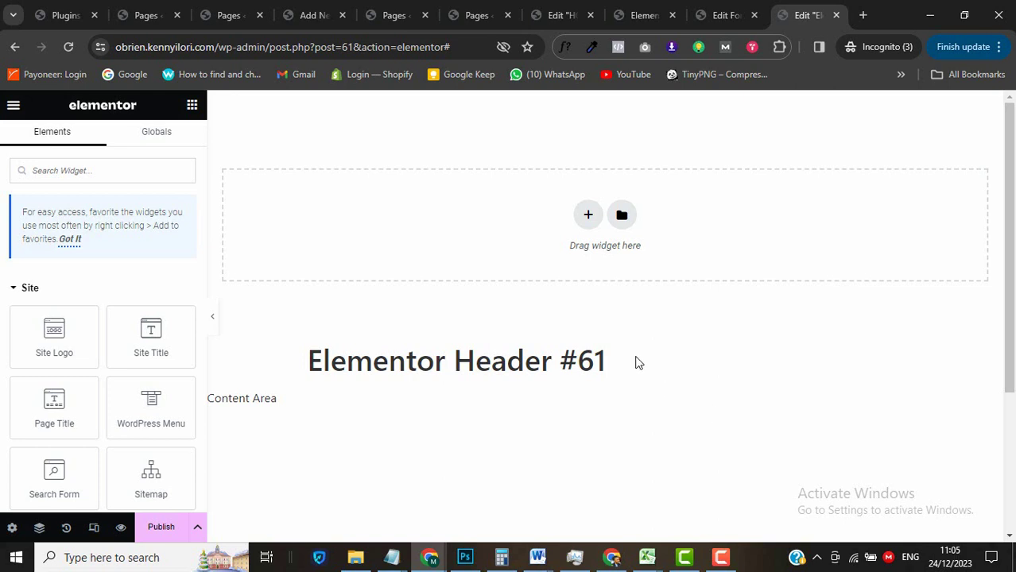
Add a single-column section to the header, with full-width content and a minimum height of 100 px.
click(588, 221)
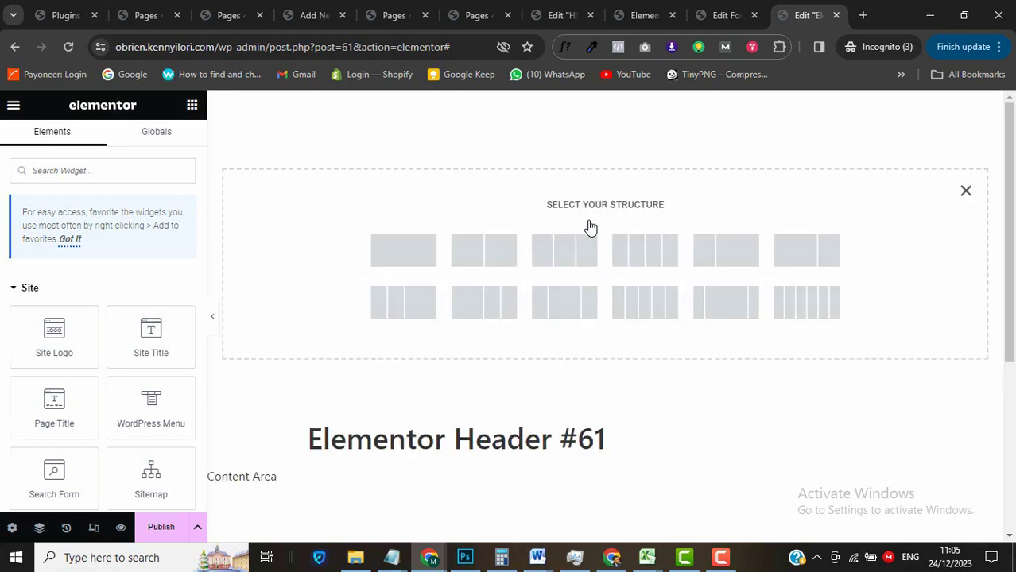
click(417, 253)
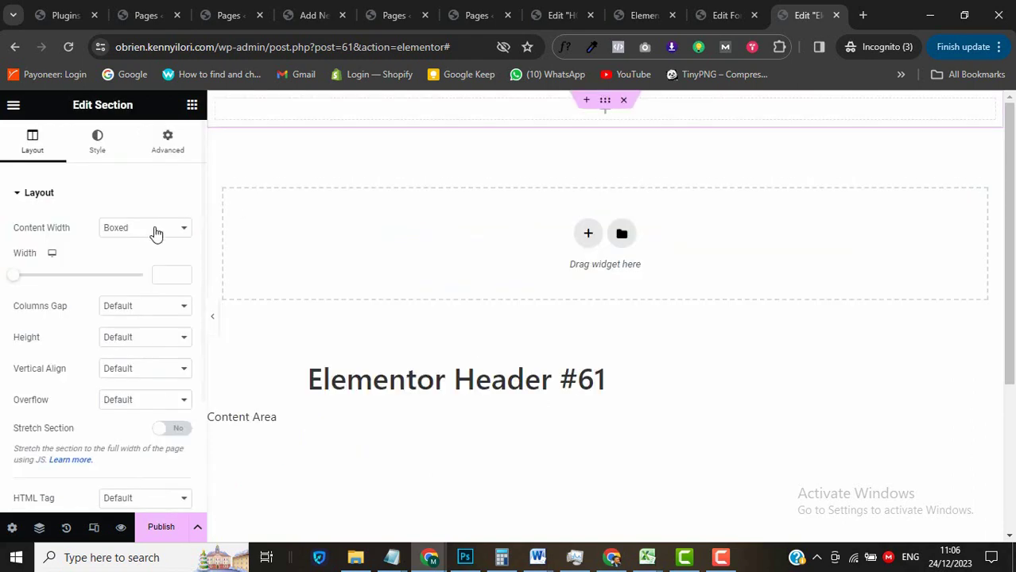
click(147, 230)
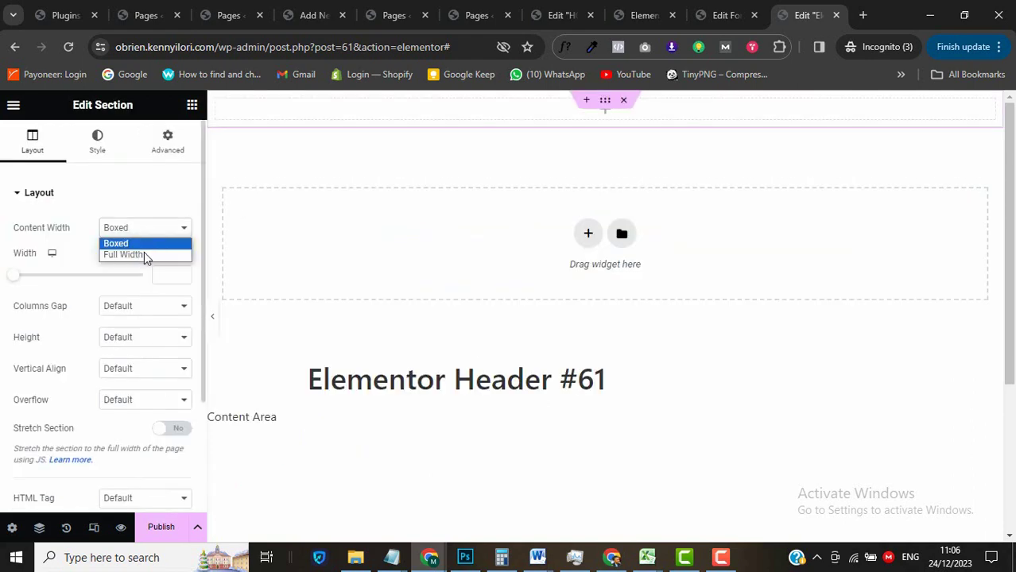
click(147, 254)
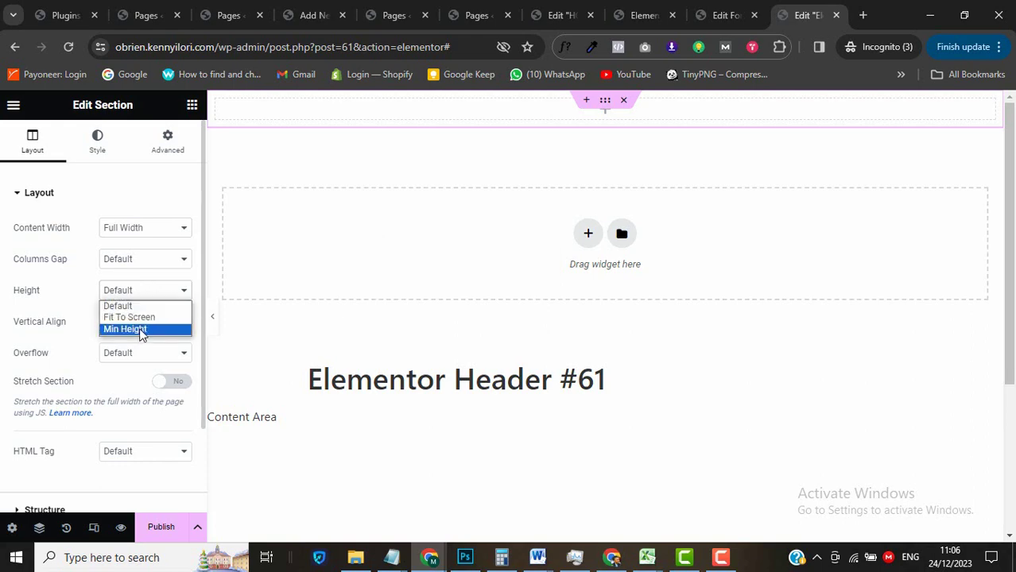
click(141, 329)
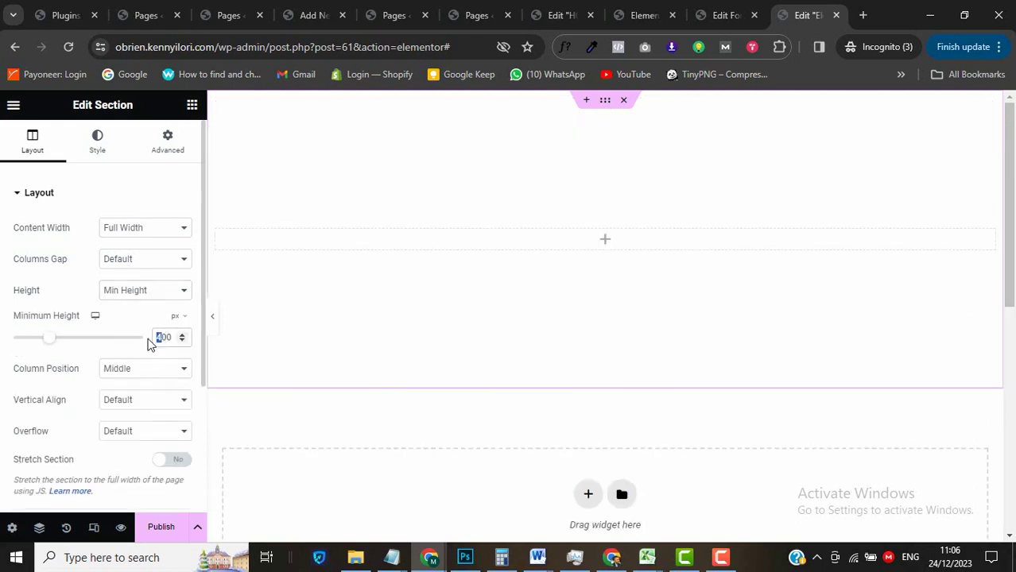
text(1)
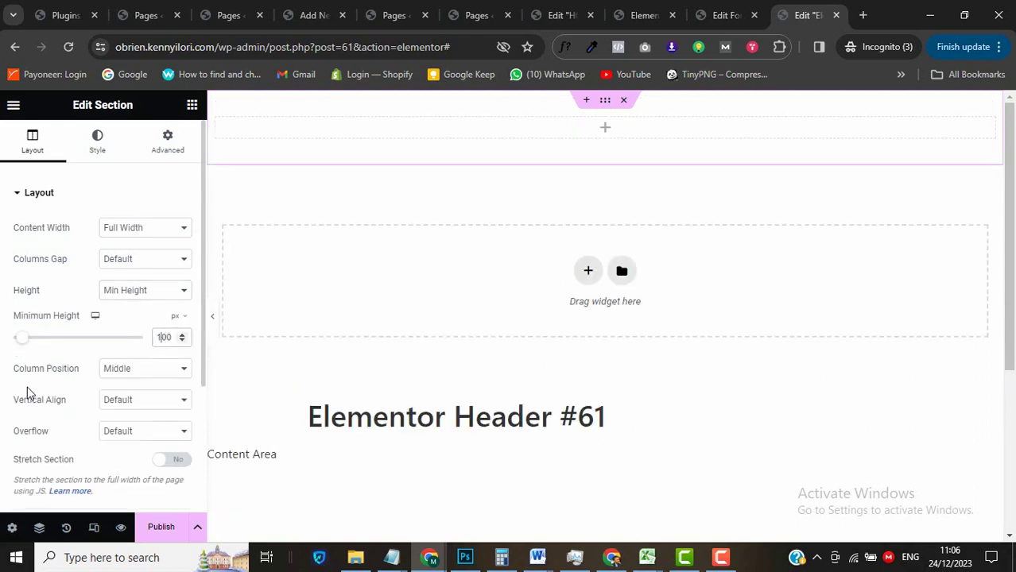
Insert an Inner Section into the header section and give it a third column.
click(192, 107)
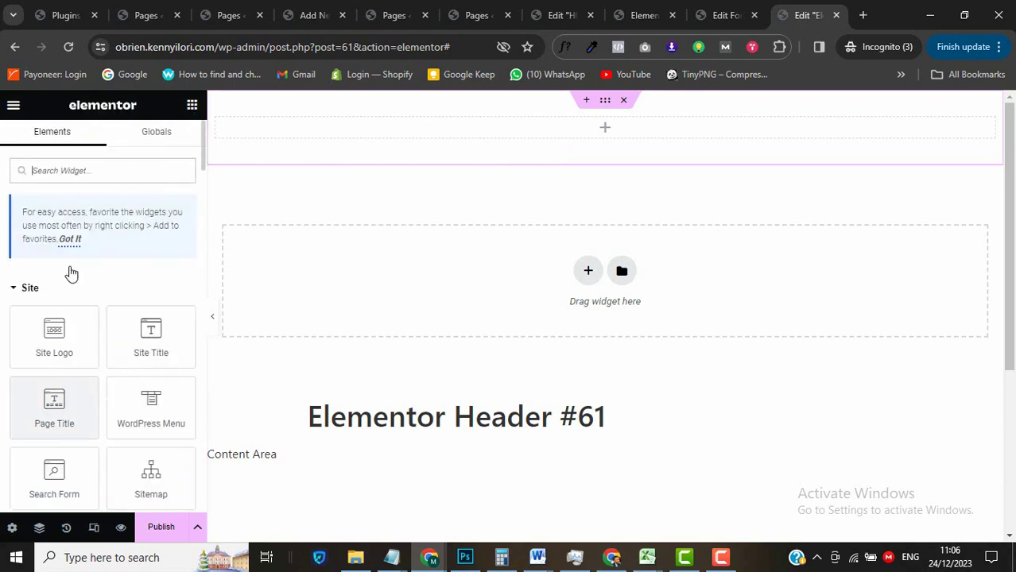
click(90, 171)
text(in)
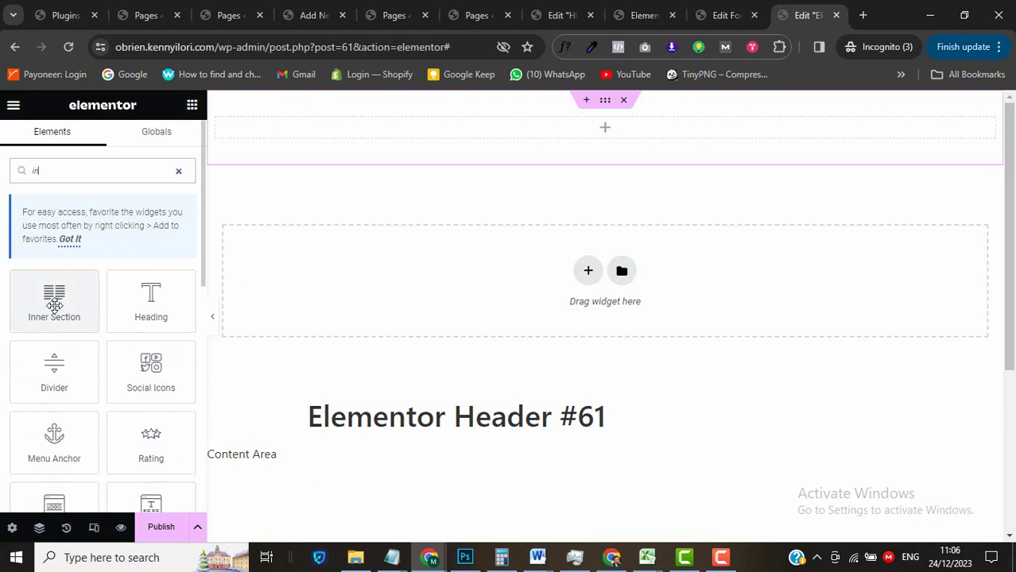
drag(41, 305, 483, 132)
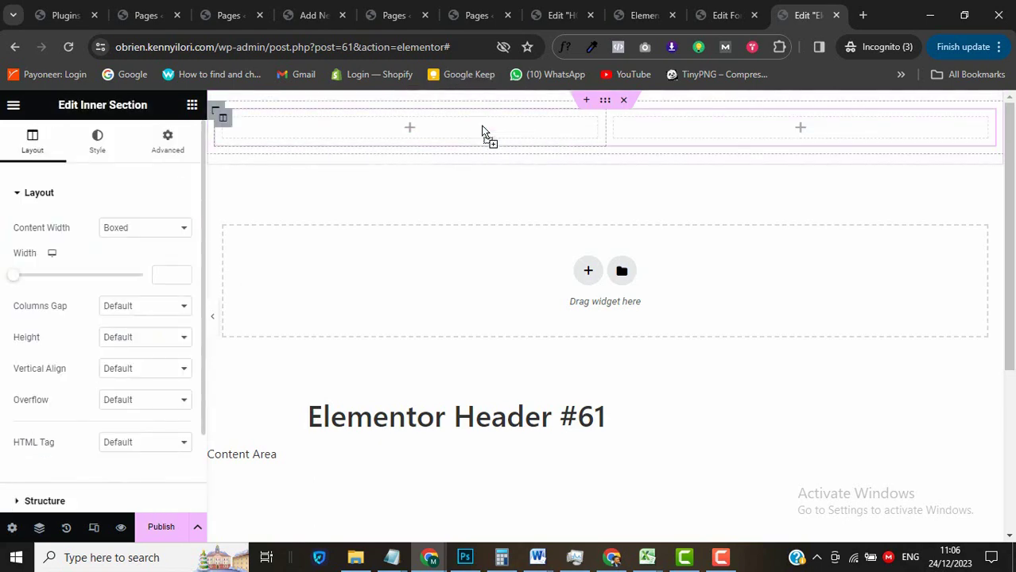
right_click(224, 125)
click(270, 165)
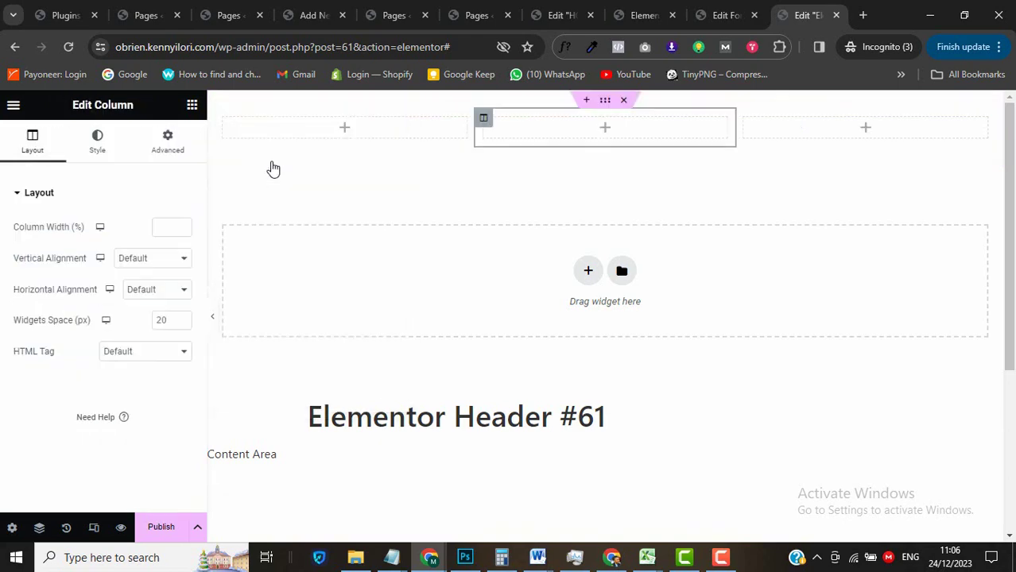
Place a Site Logo widget in the first column, align it left, and open its style settings.
click(192, 106)
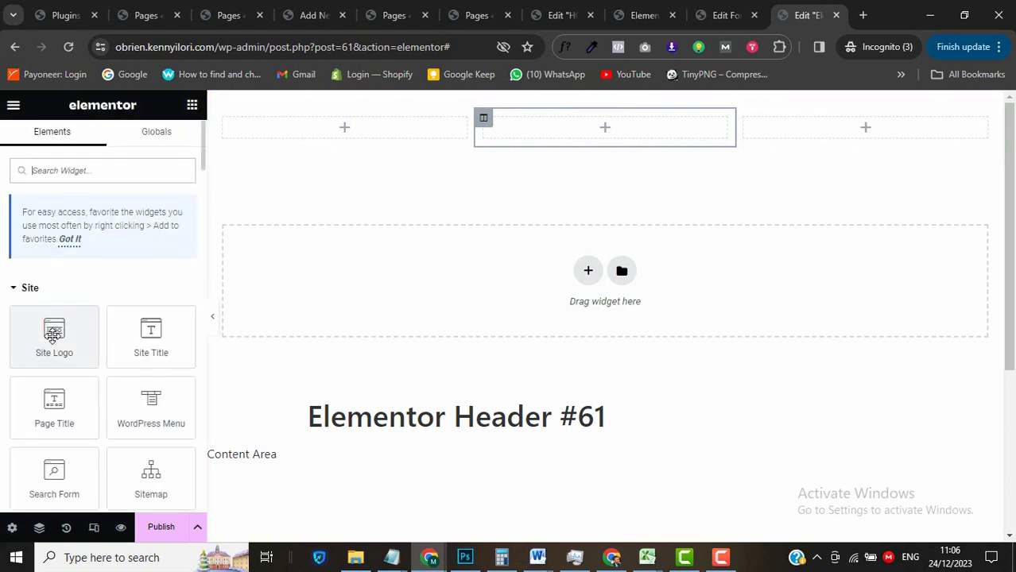
drag(52, 335, 335, 136)
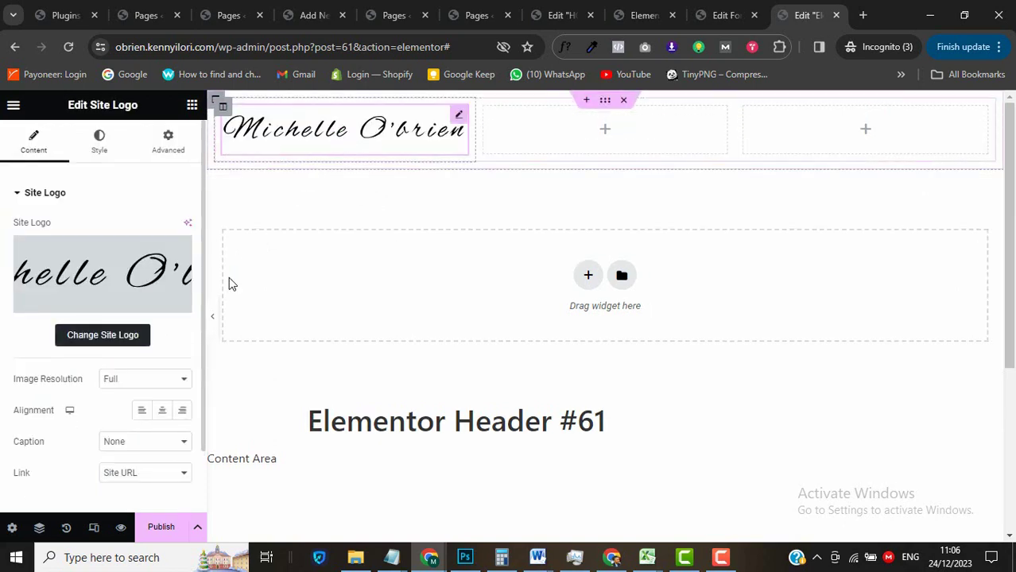
click(144, 411)
scroll(62, 441, down, 1)
scroll(62, 441, up, 1)
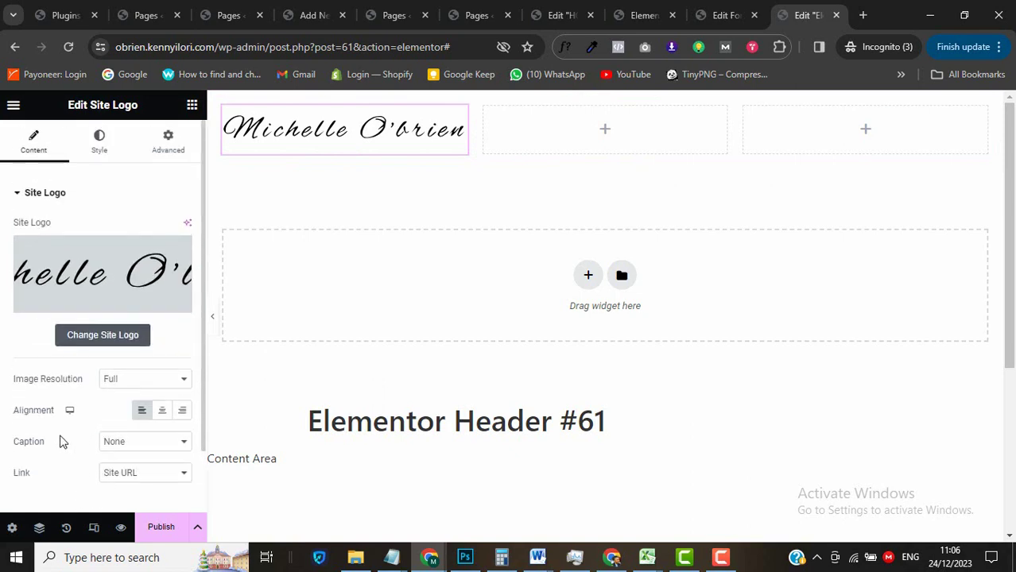
click(99, 151)
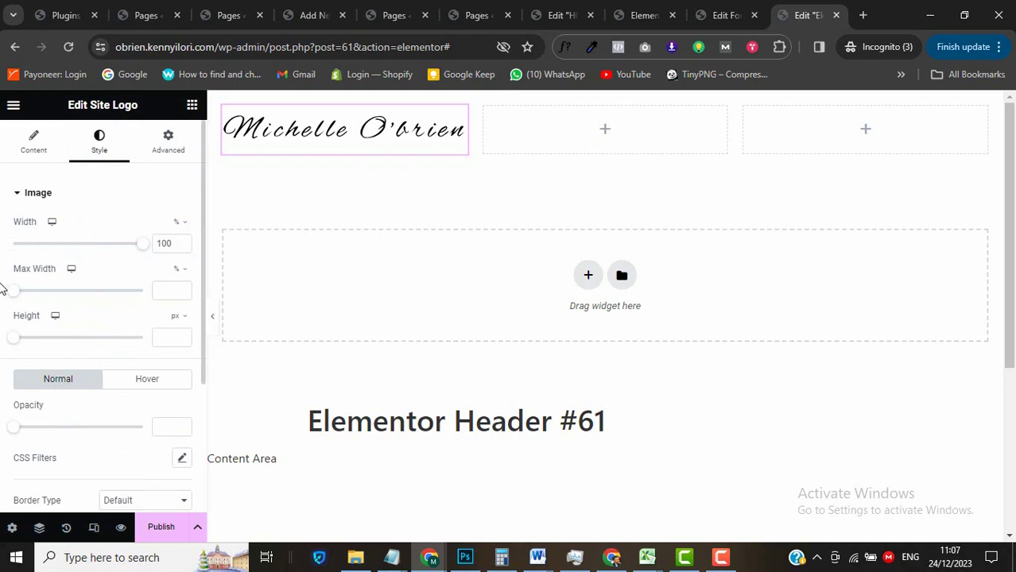
Place a WordPress Menu widget in the middle column and have it display the Header Menu.
click(192, 107)
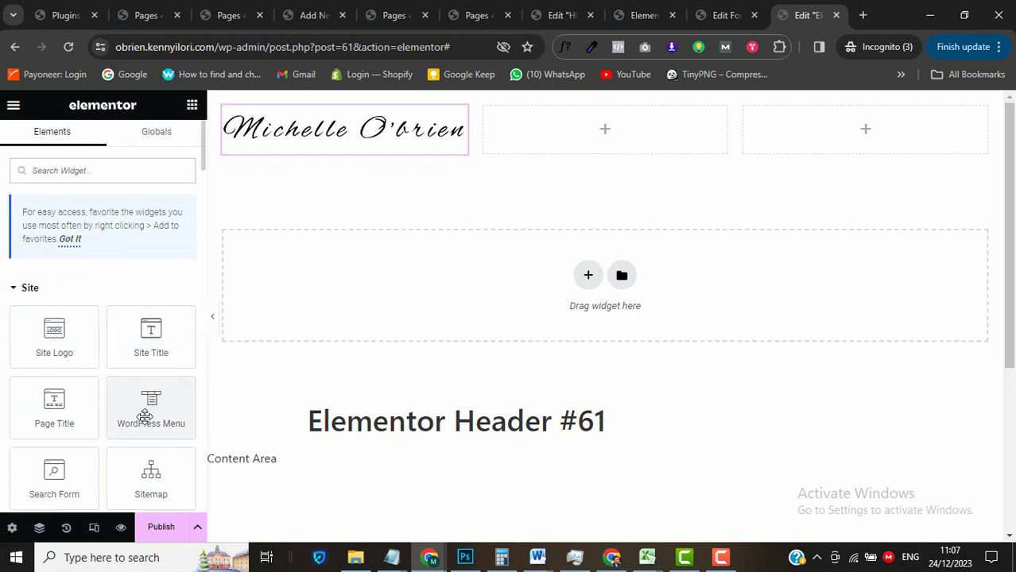
drag(144, 418, 593, 143)
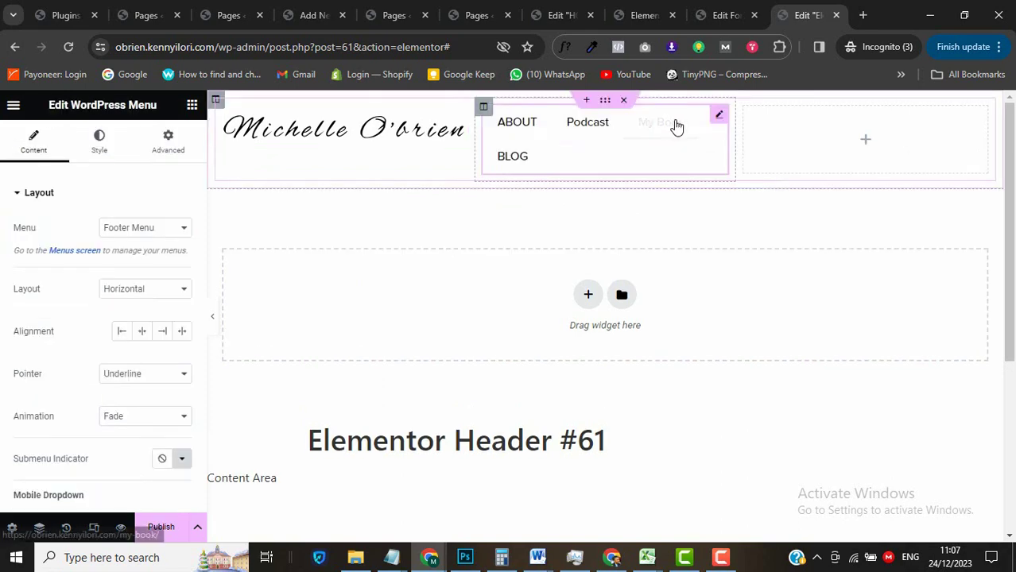
click(145, 231)
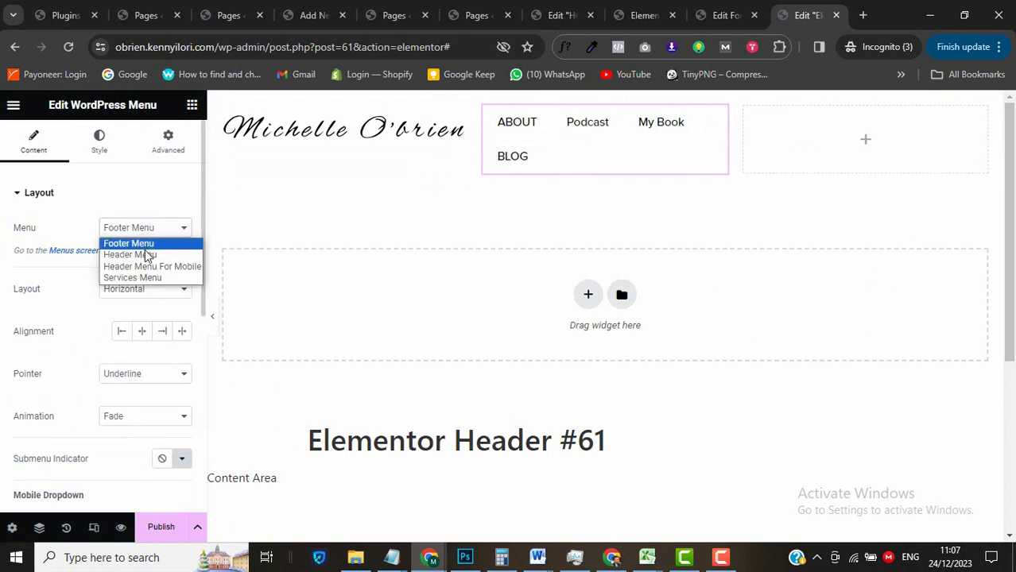
click(144, 256)
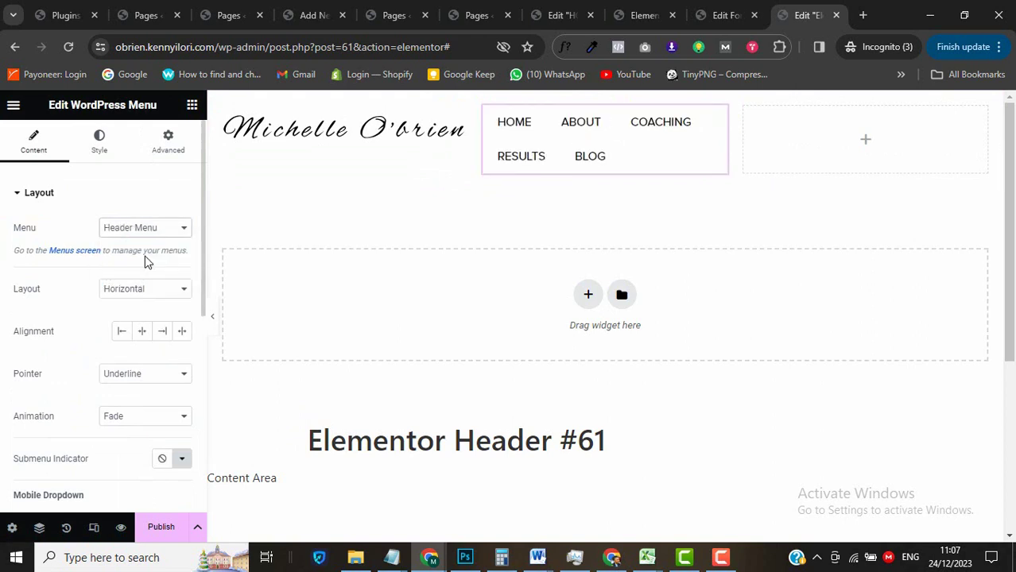
Find the Button widget and place it in the third column of the header.
click(192, 107)
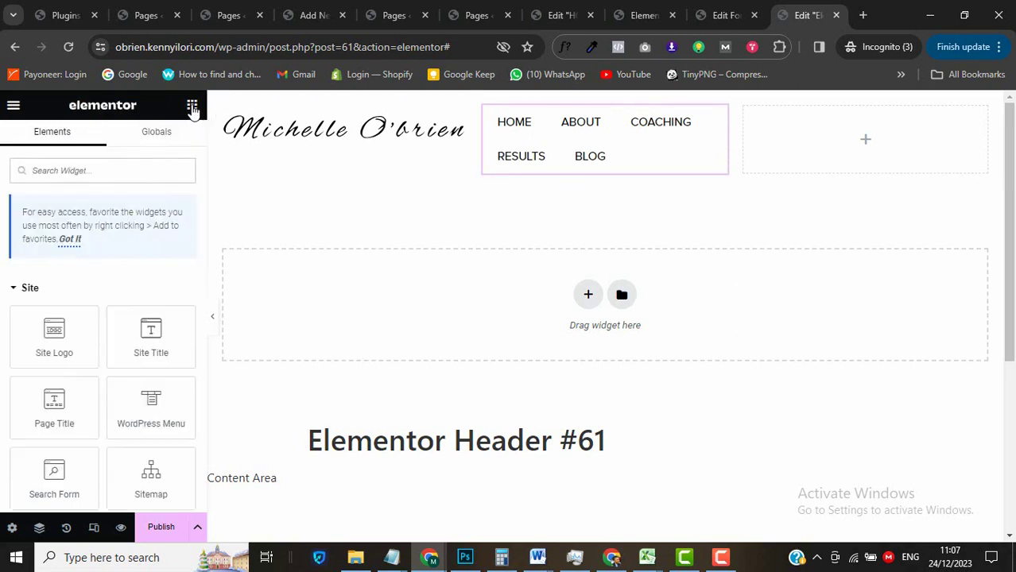
text(butt)
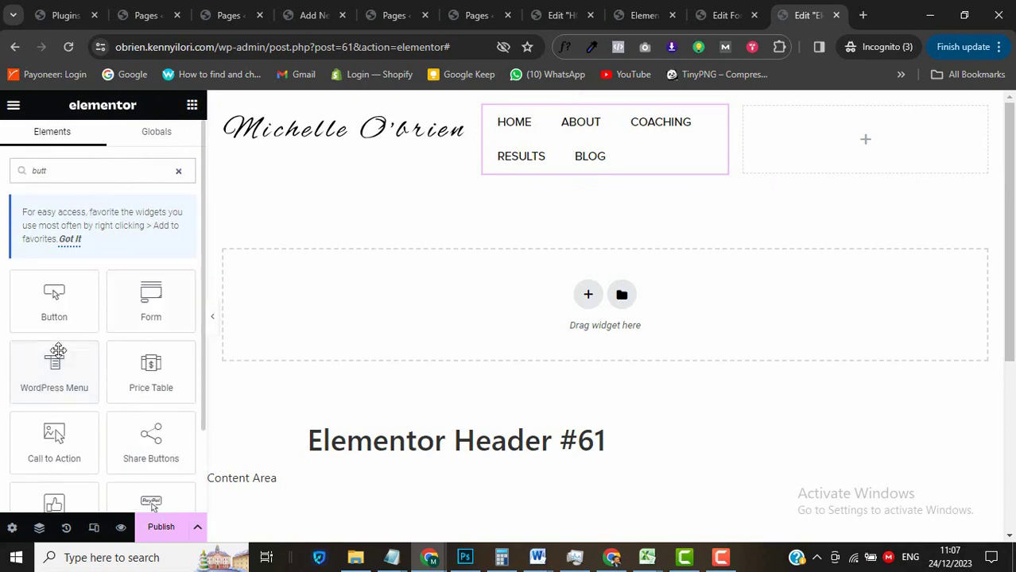
drag(53, 295, 838, 130)
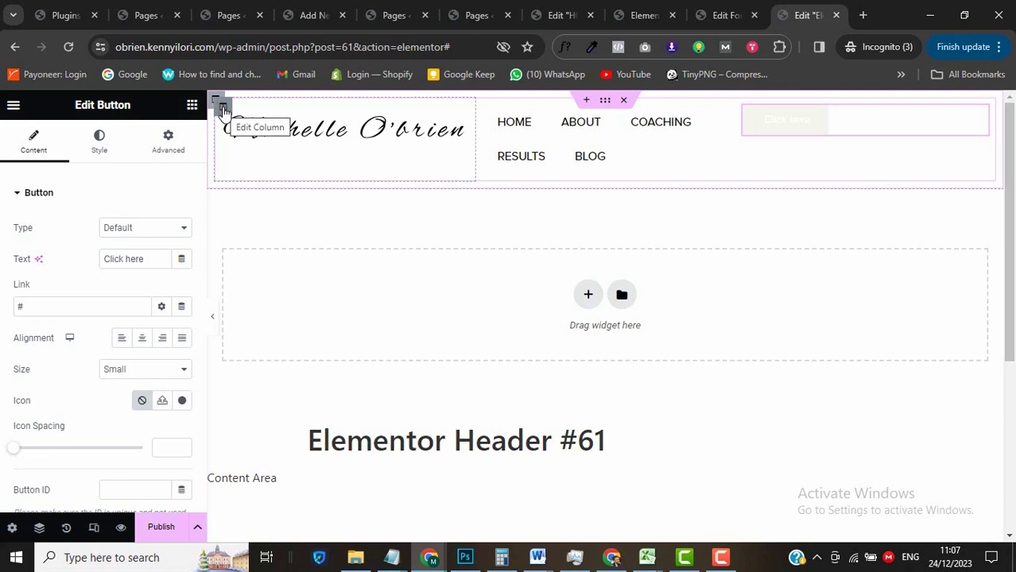
Set the header's first column width to 32.3% and widen the middle column that holds the navigation menu.
click(223, 108)
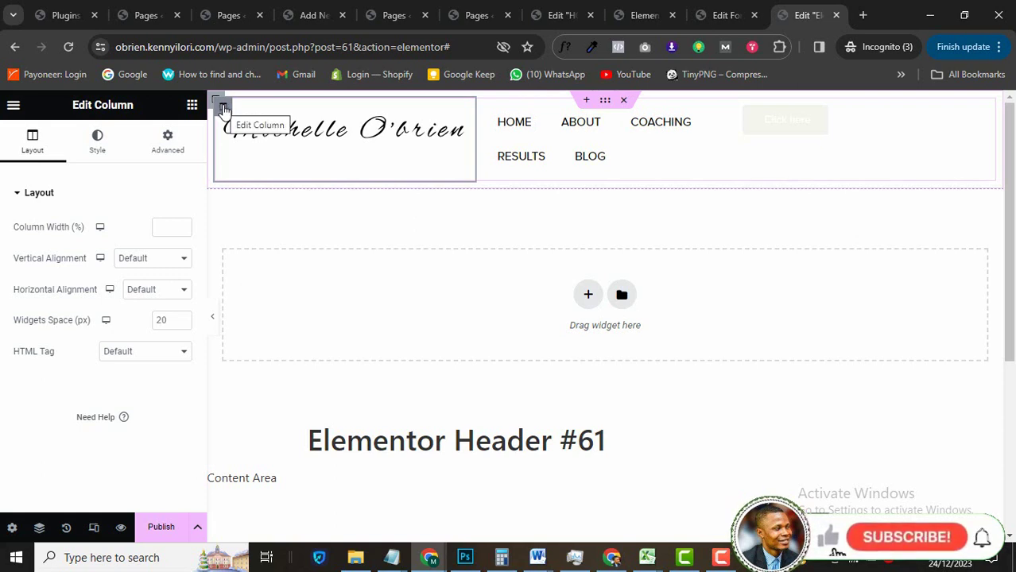
click(162, 229)
text(32)
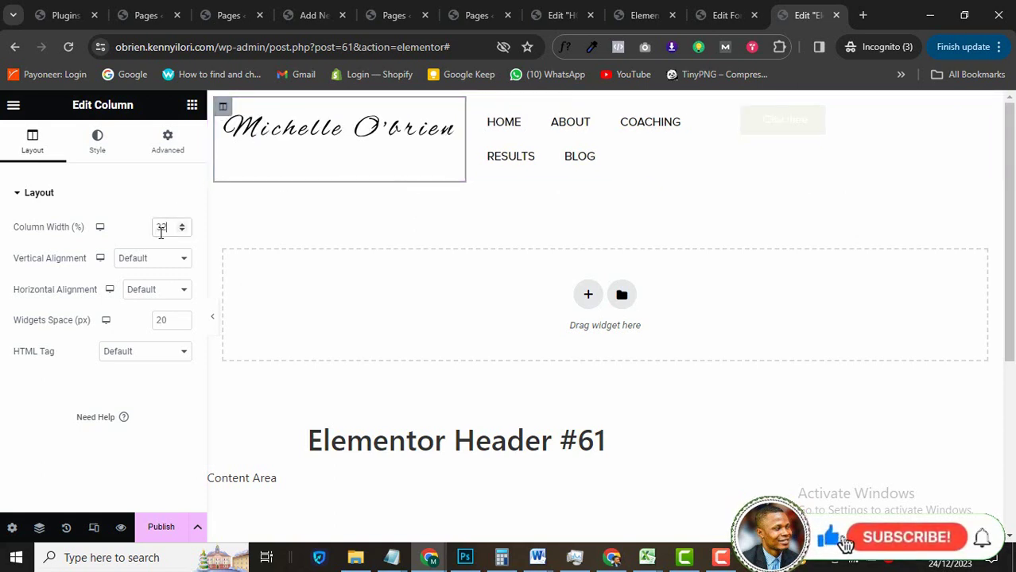
text(.3)
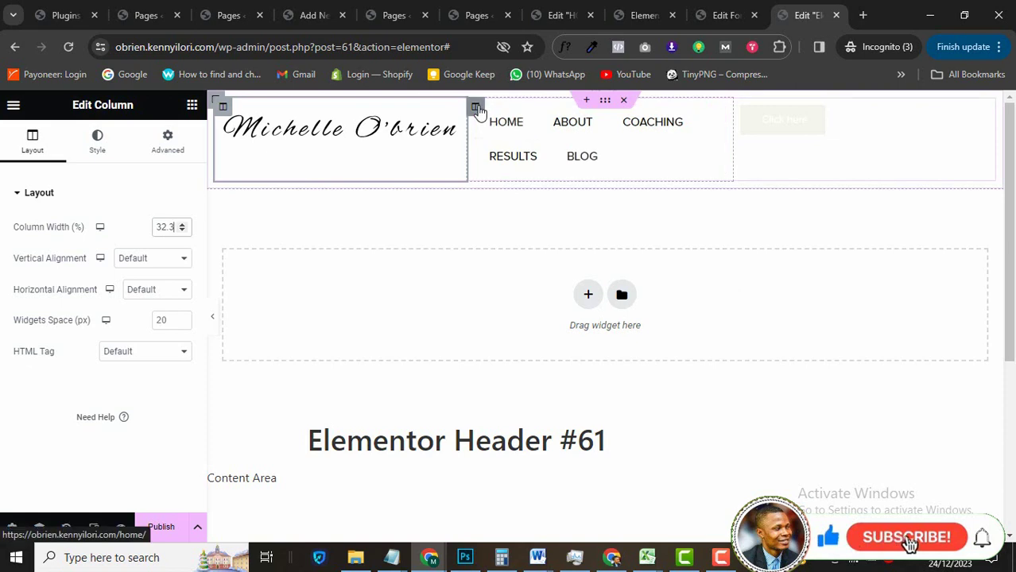
click(476, 108)
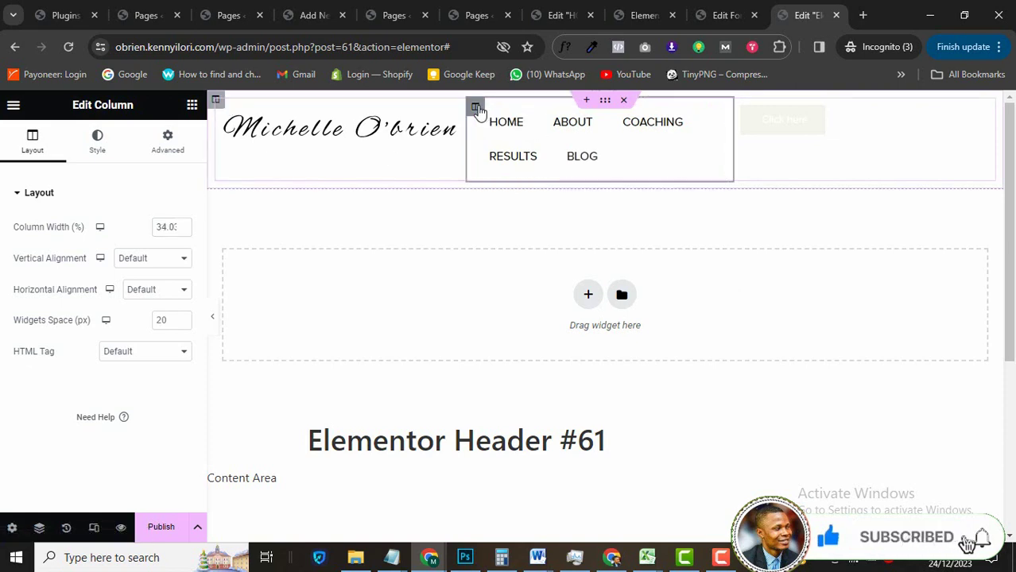
click(163, 228)
double_click(163, 228)
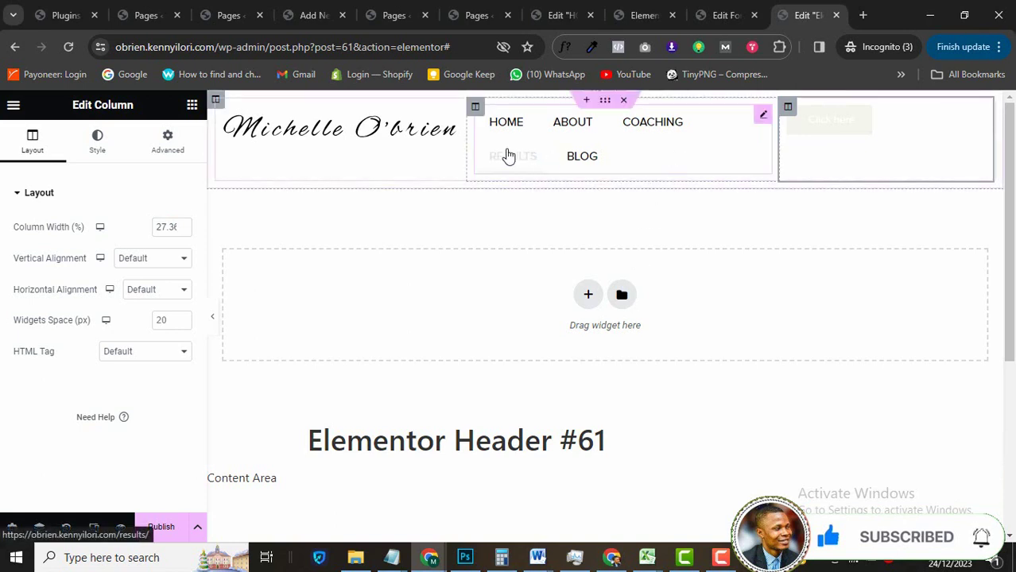
Set the site logo's image width to 90%.
click(450, 117)
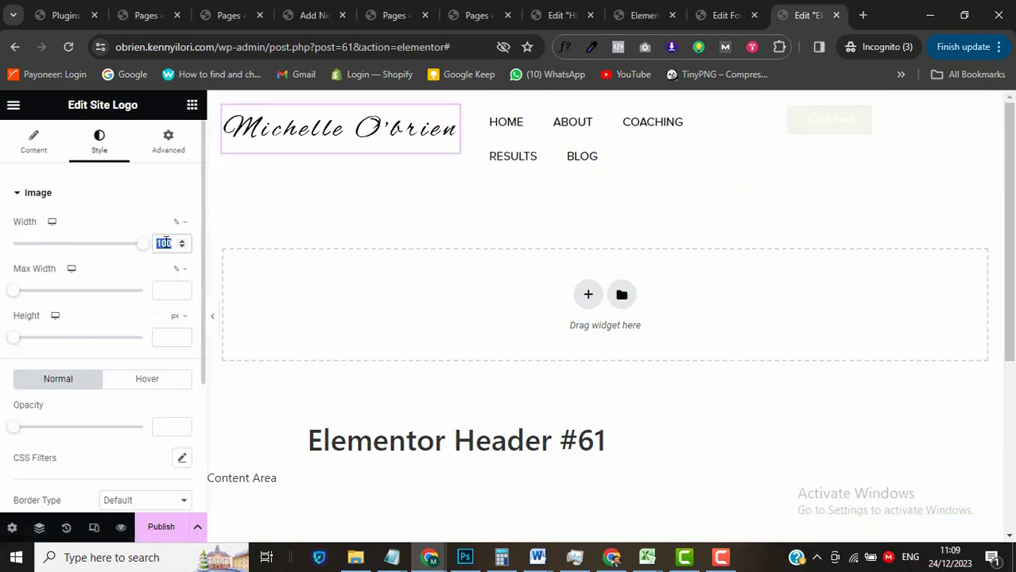
text(90)
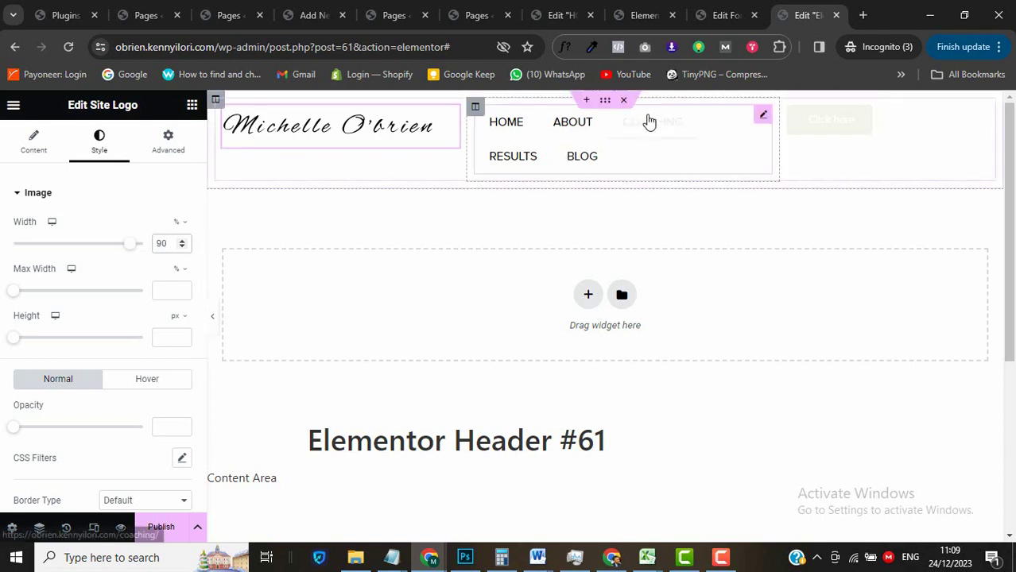
Center-align the header's WordPress Menu and set its pointer to None.
click(762, 117)
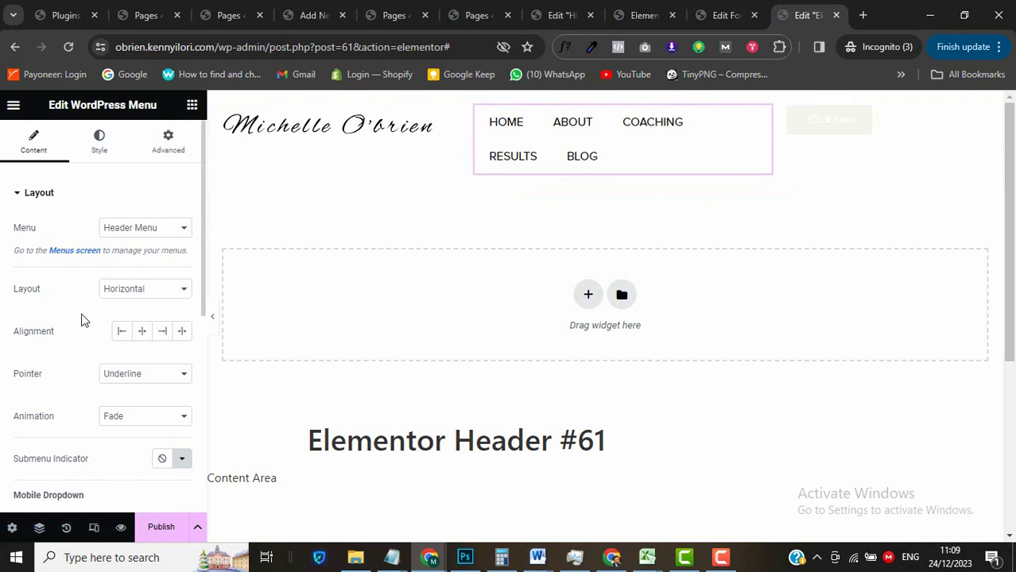
click(140, 334)
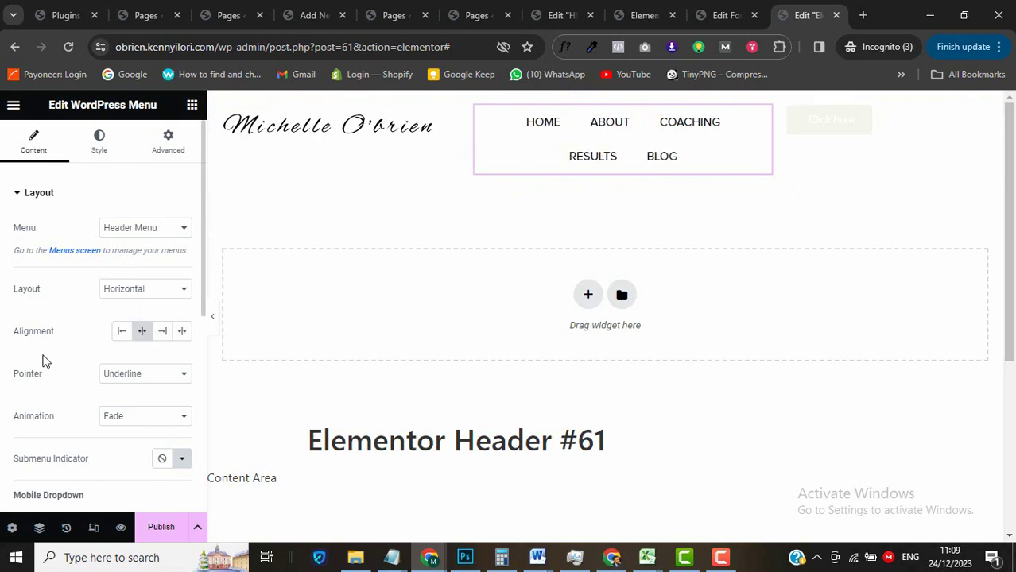
scroll(40, 359, down, 3)
click(130, 268)
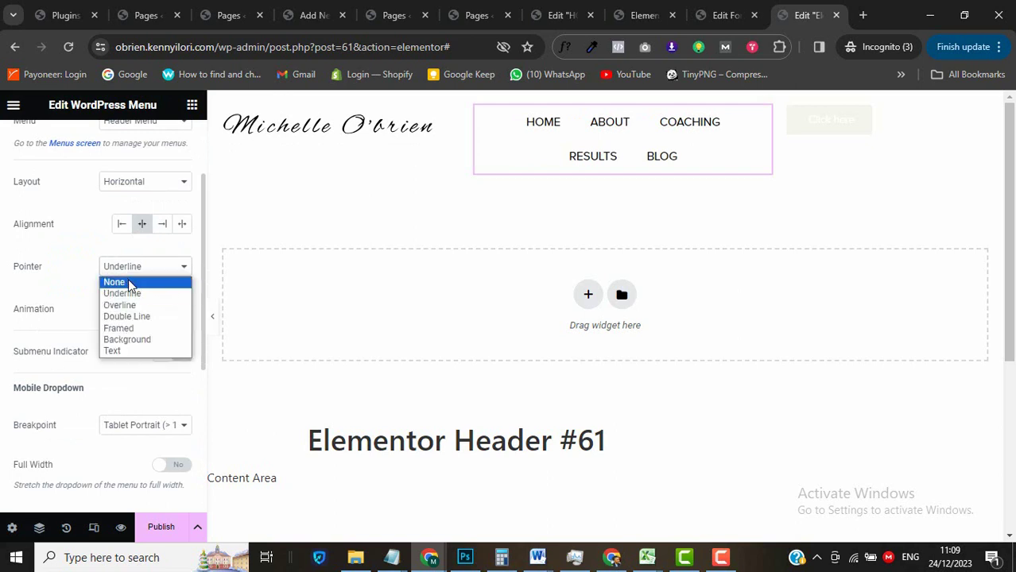
click(129, 281)
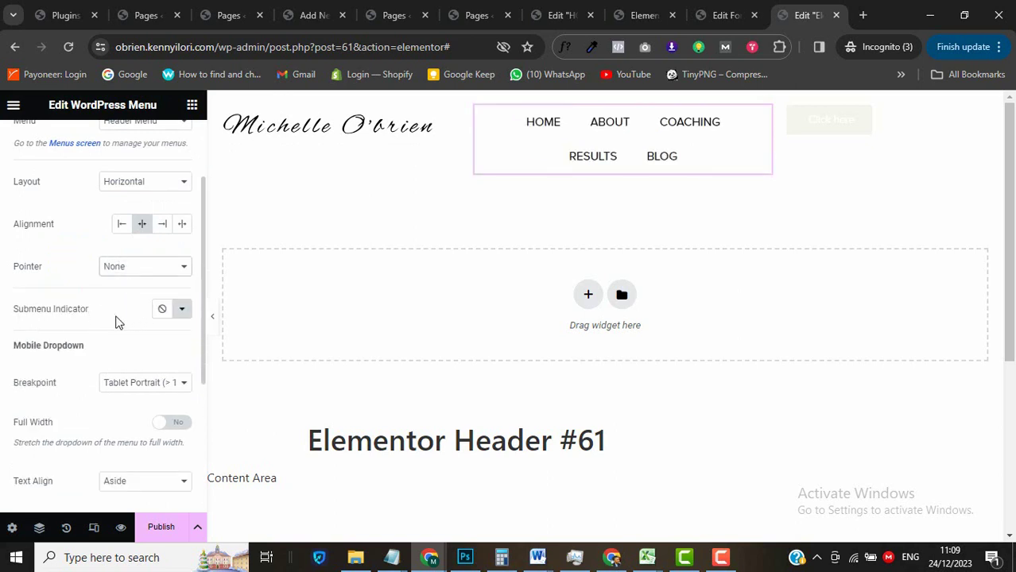
Set the menu's mobile dropdown to the Mobile Portrait breakpoint, full width, with centered text.
scroll(106, 324, down, 1)
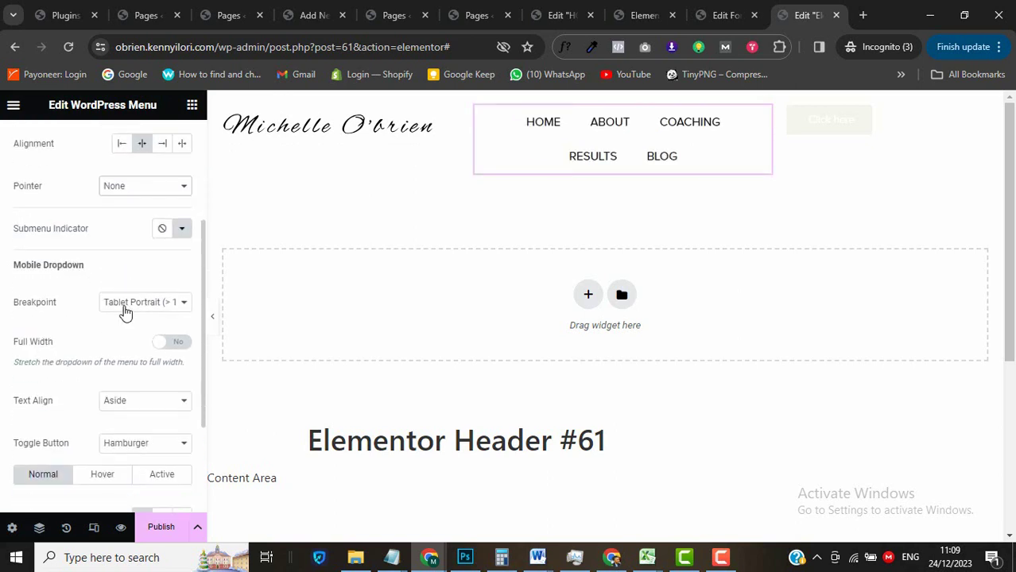
click(127, 306)
click(131, 318)
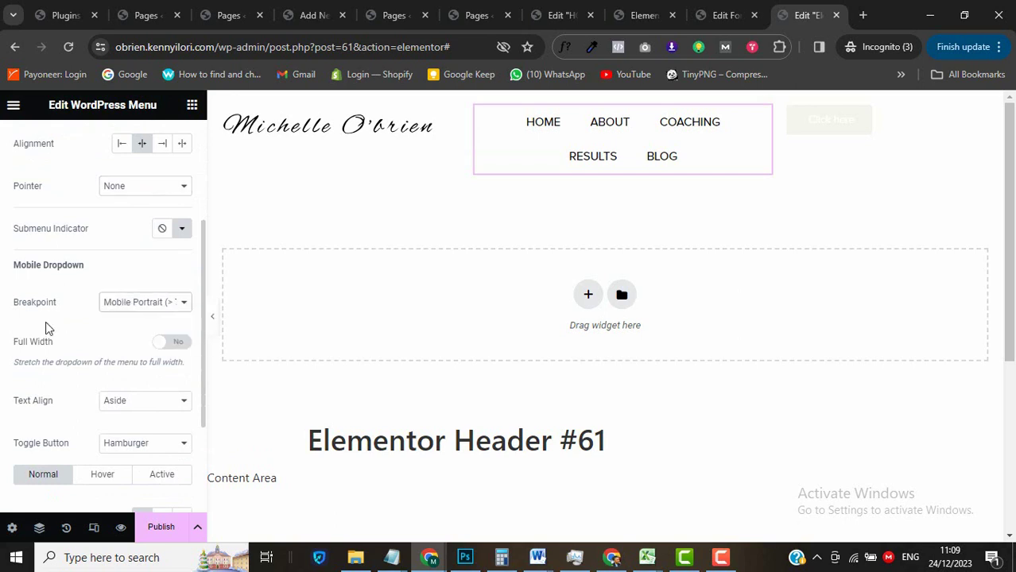
scroll(45, 327, down, 1)
click(175, 265)
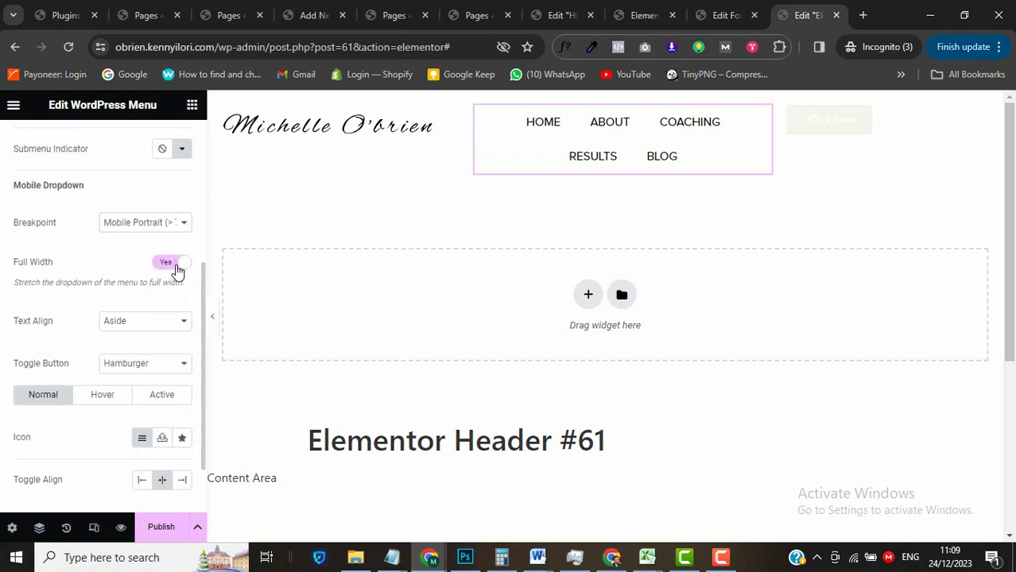
scroll(84, 296, down, 1)
click(138, 268)
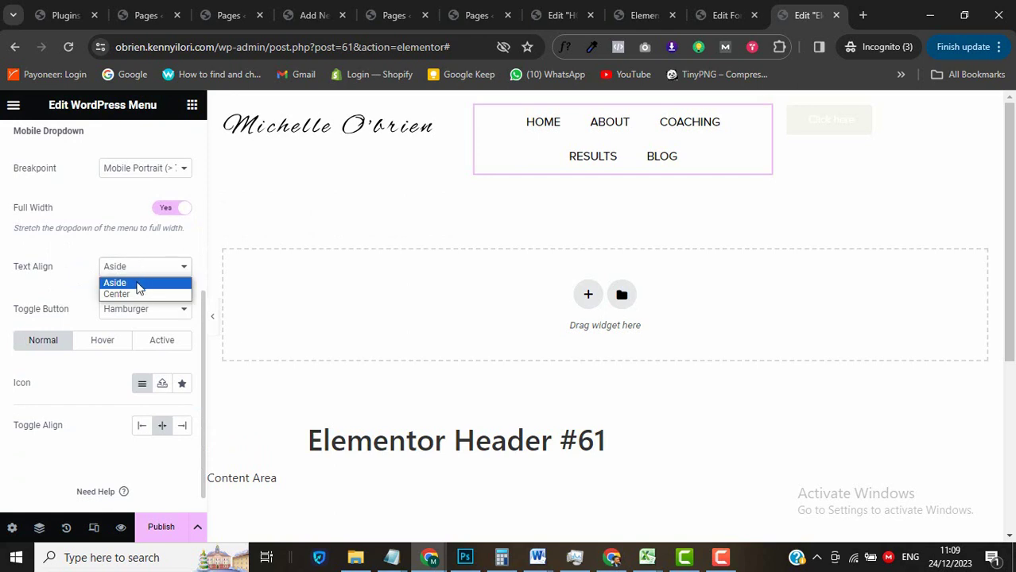
click(138, 295)
scroll(34, 292, down, 1)
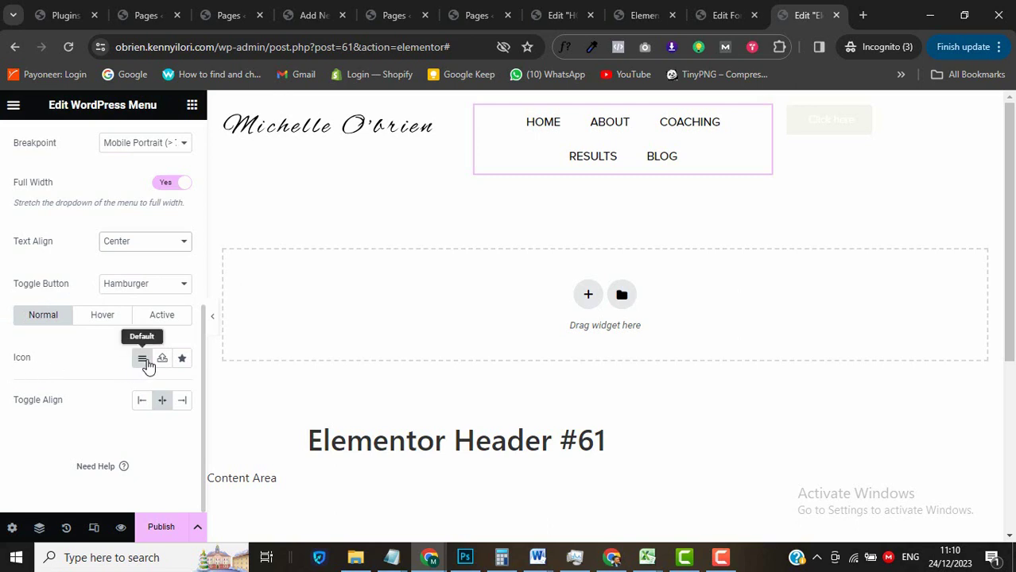
Switch to the mobile preview and upload Hamburger-01.svg as the menu toggle's normal-state icon.
click(94, 530)
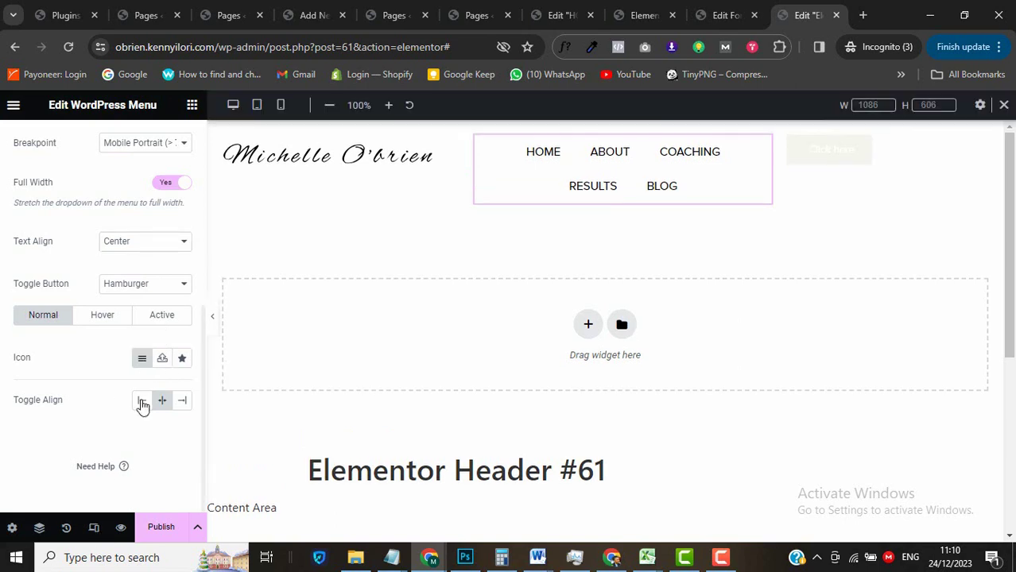
click(283, 105)
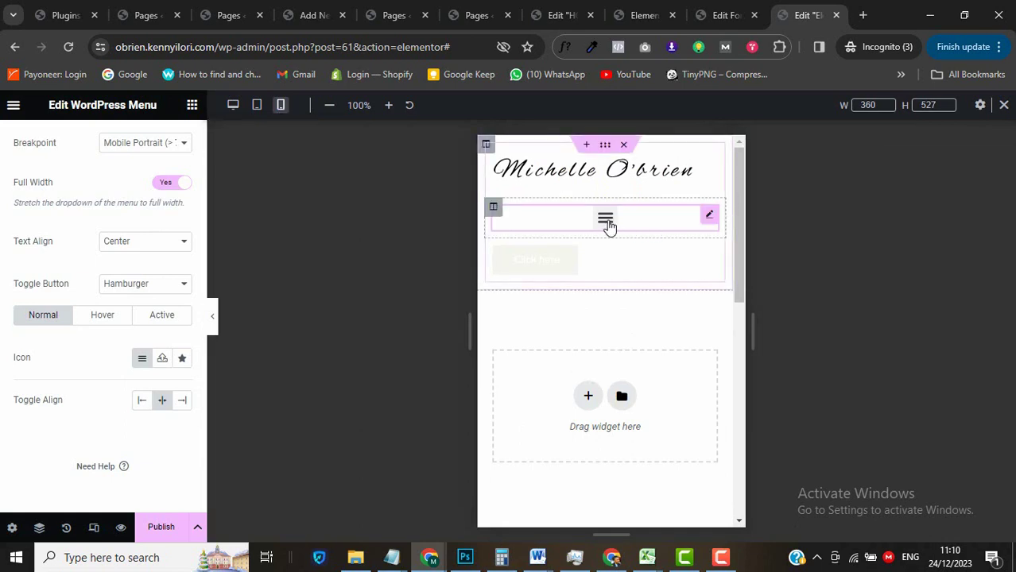
click(183, 360)
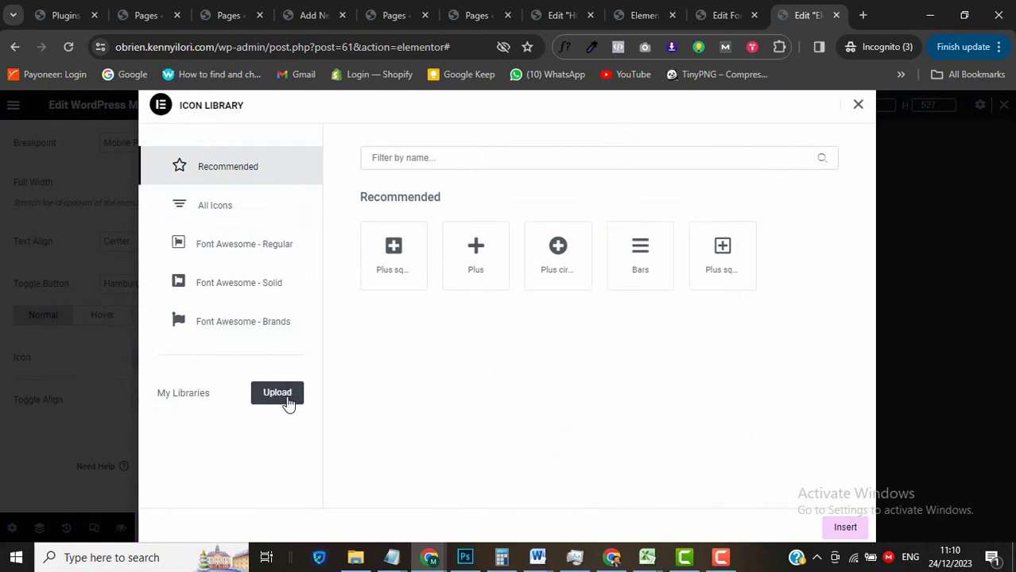
click(859, 107)
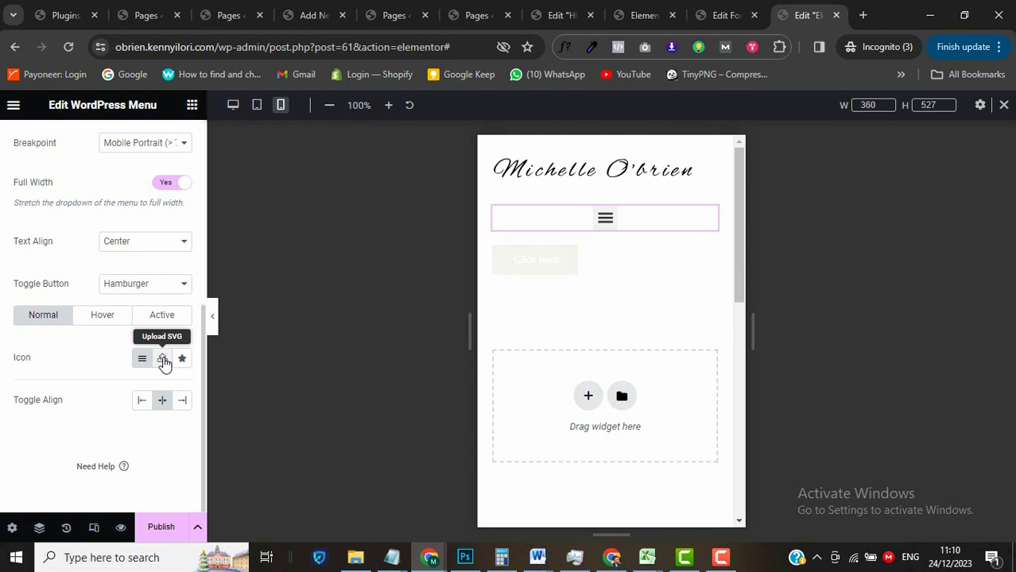
click(163, 360)
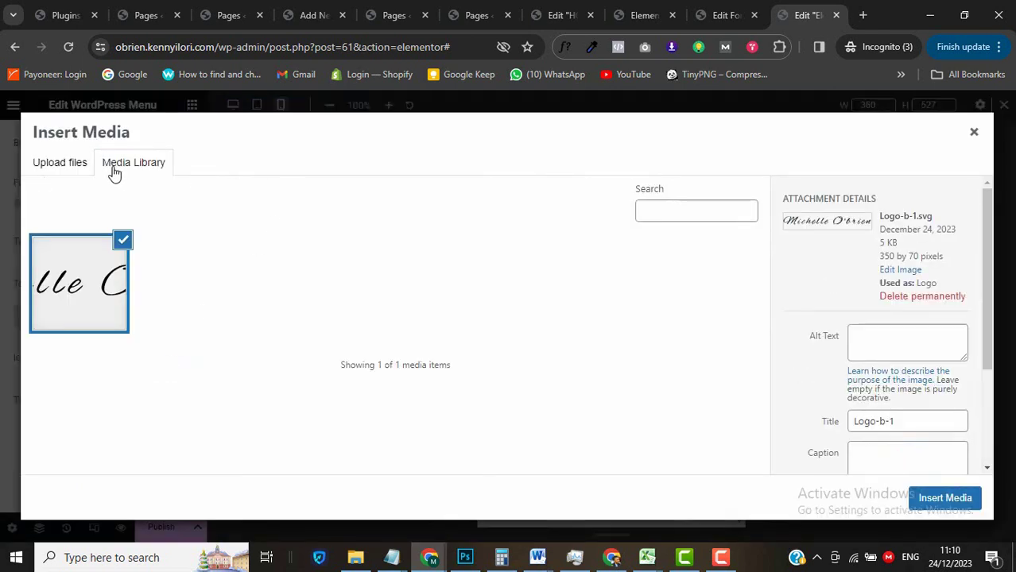
click(78, 167)
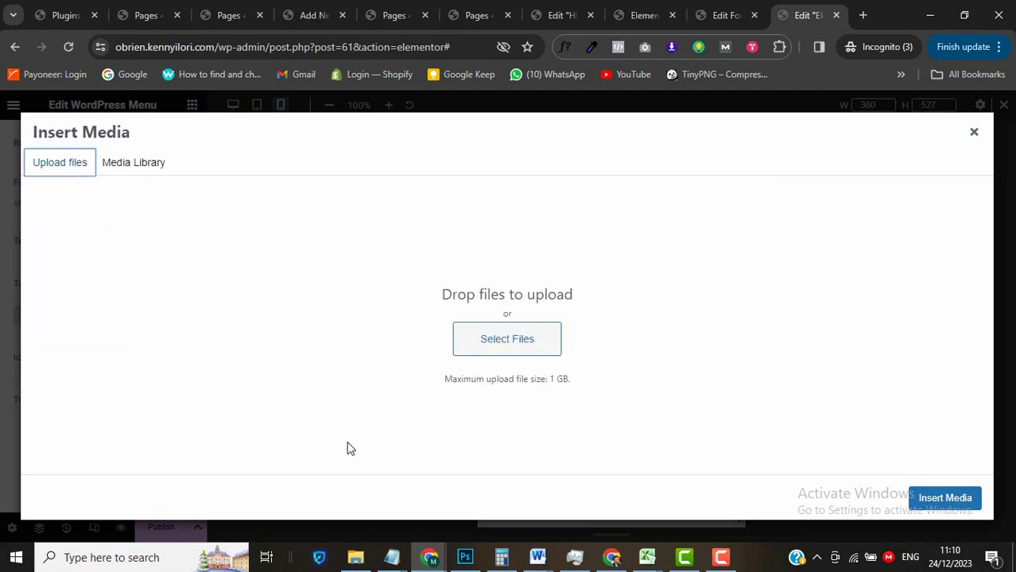
click(355, 557)
drag(263, 284, 662, 343)
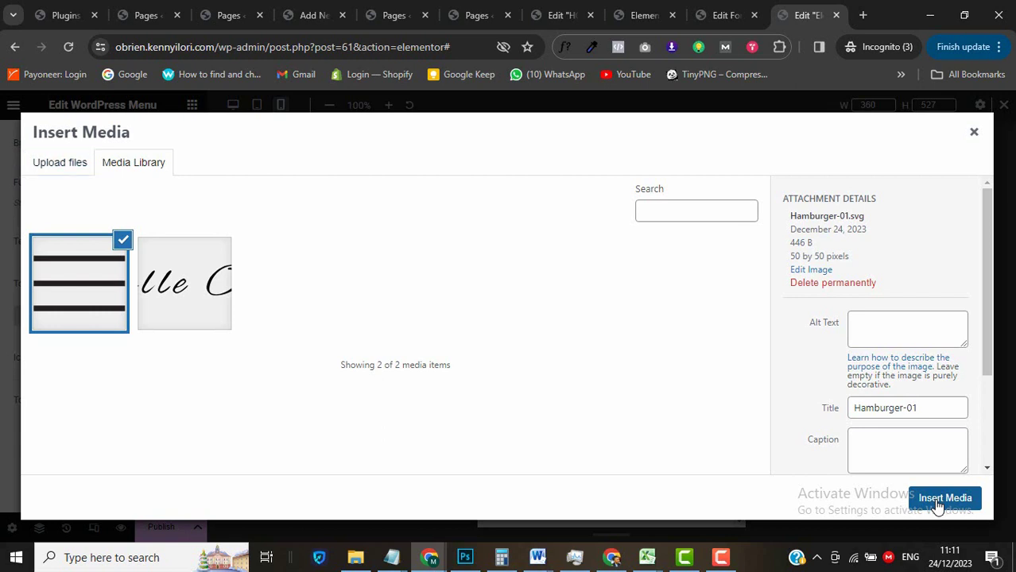
click(939, 504)
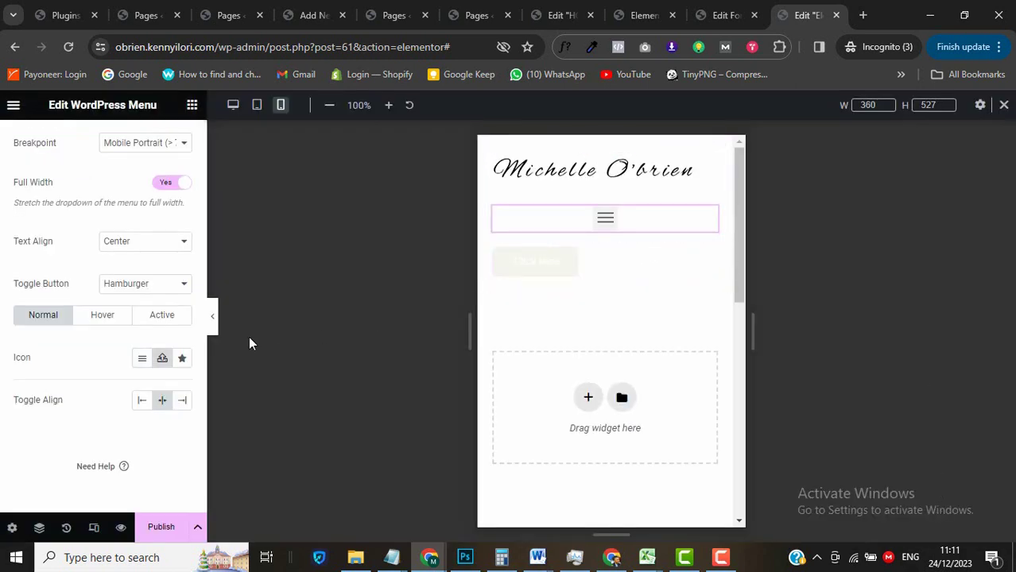
Upload Hamburger-02.svg and insert it as the menu toggle's active-state icon.
click(162, 317)
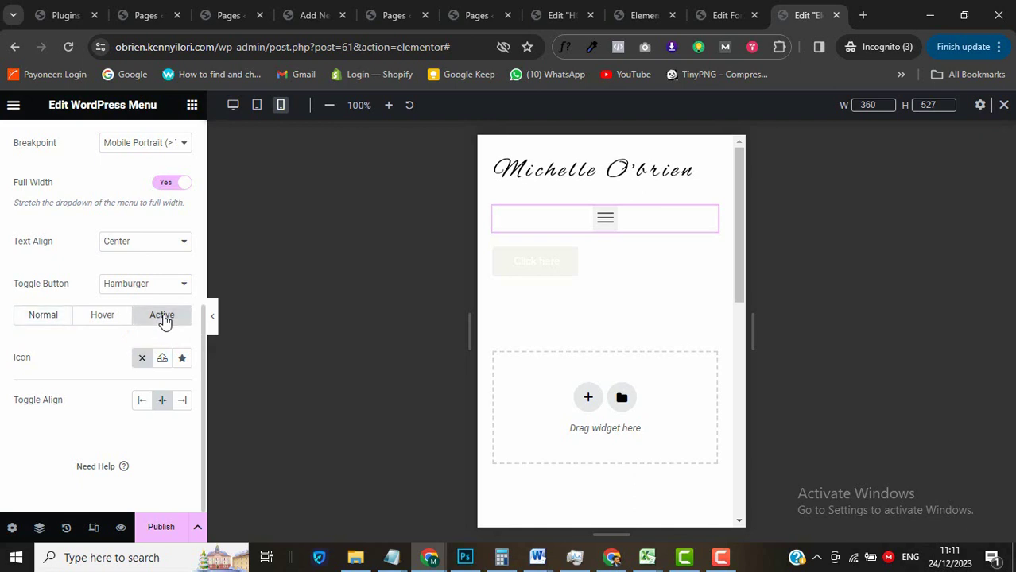
click(162, 363)
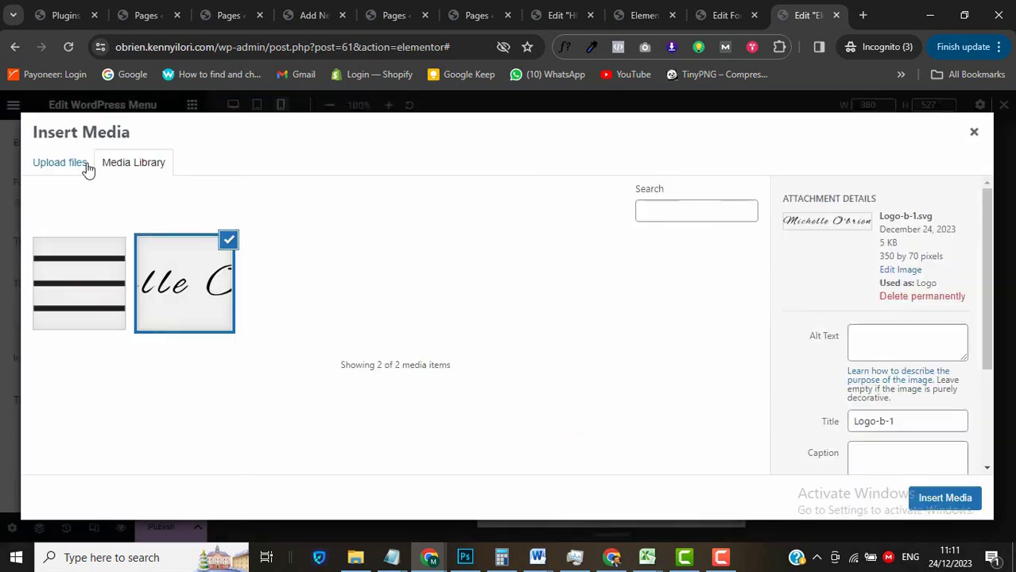
click(85, 168)
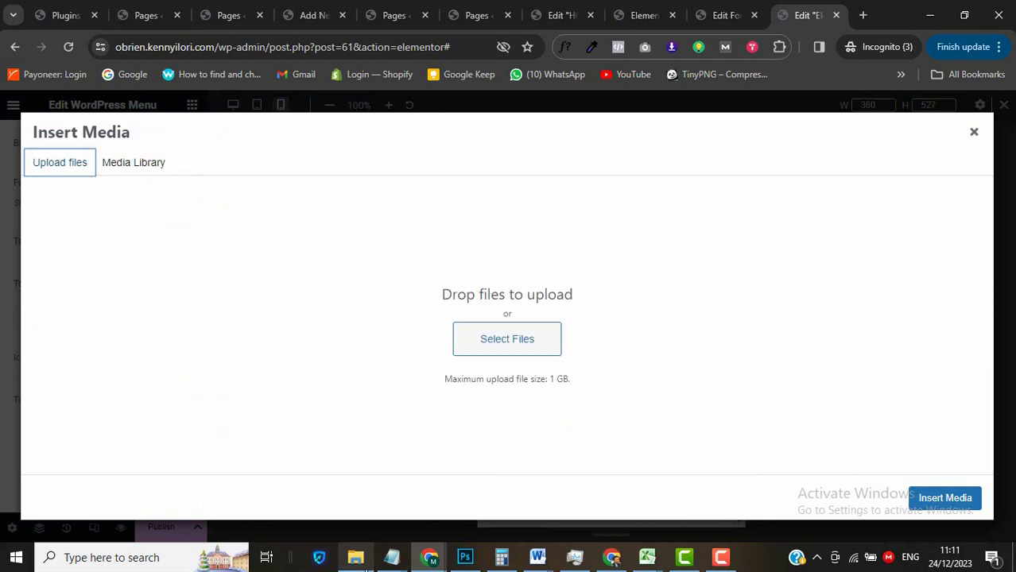
click(355, 557)
drag(434, 290, 675, 329)
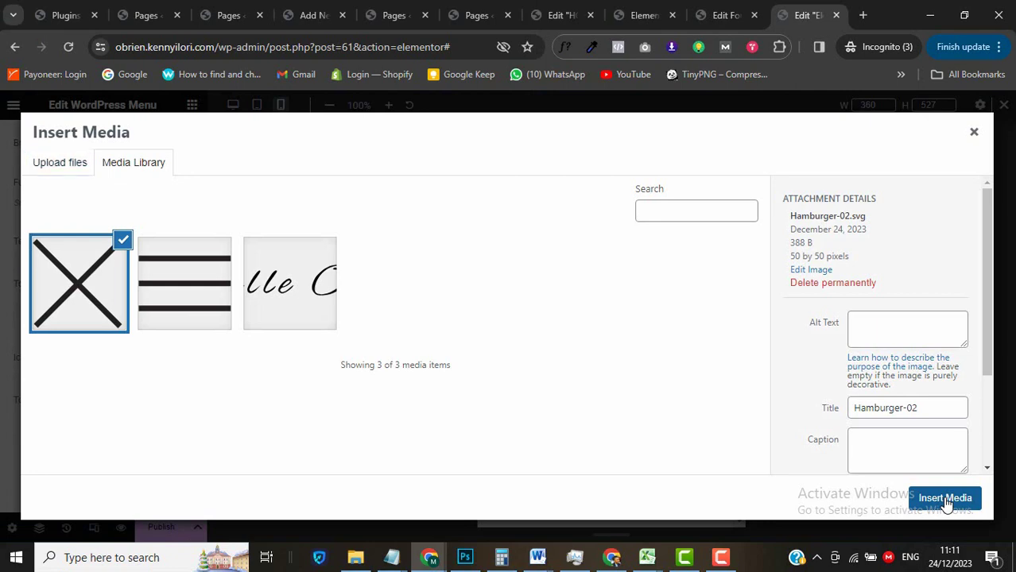
click(945, 500)
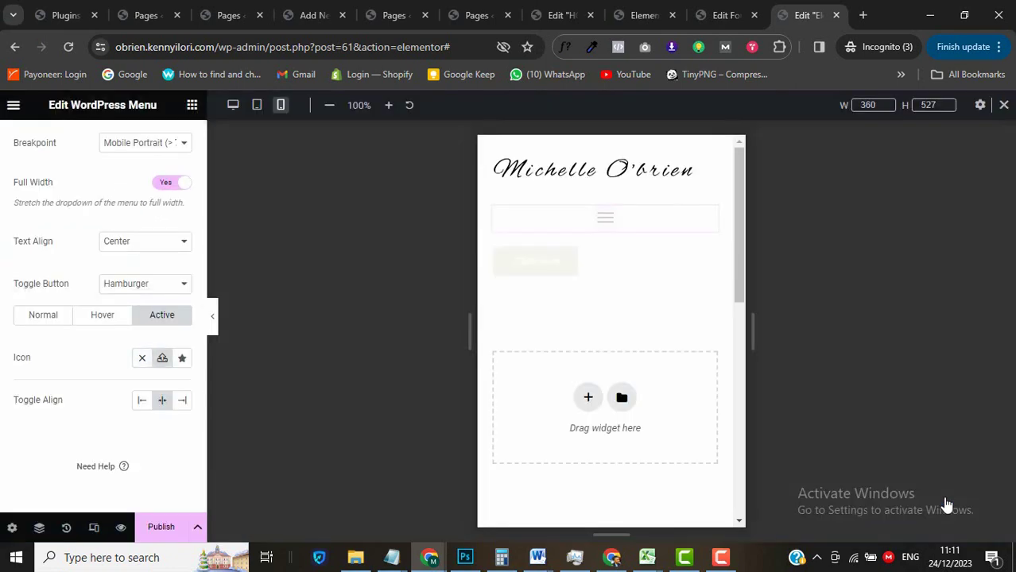
Expand and collapse the mobile menu to check its toggle icons, and return to the desktop preview.
click(606, 223)
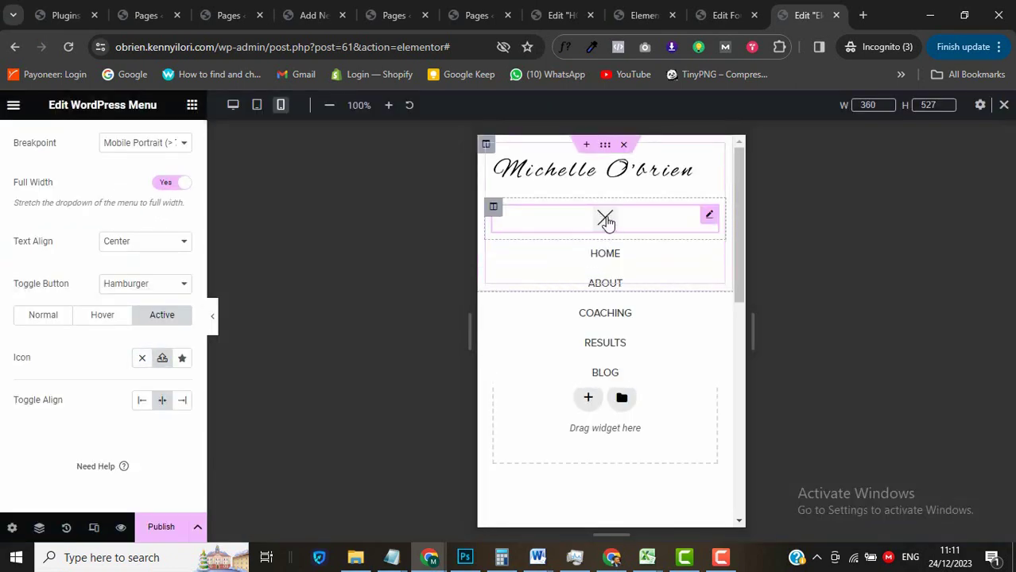
click(606, 223)
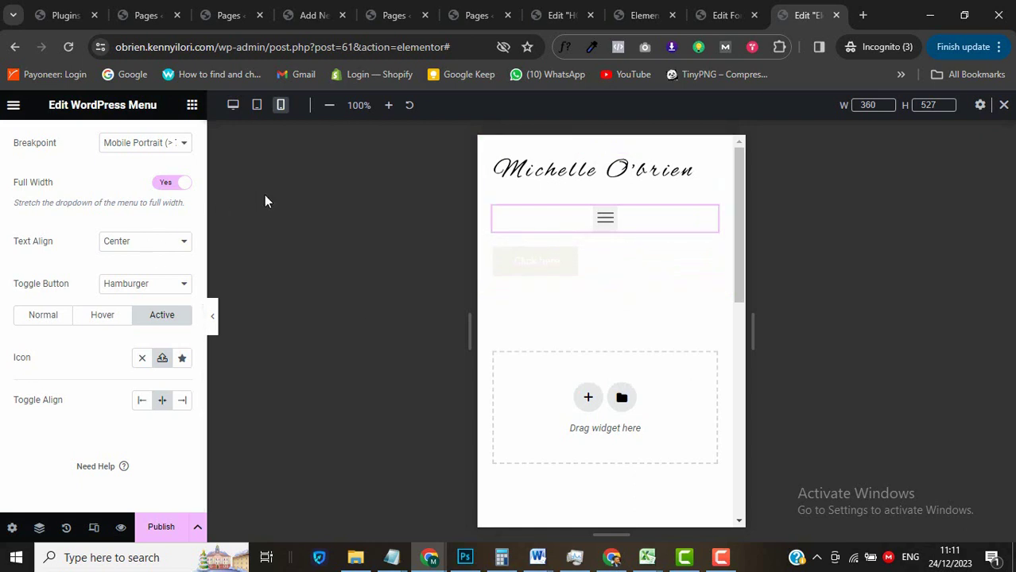
click(233, 109)
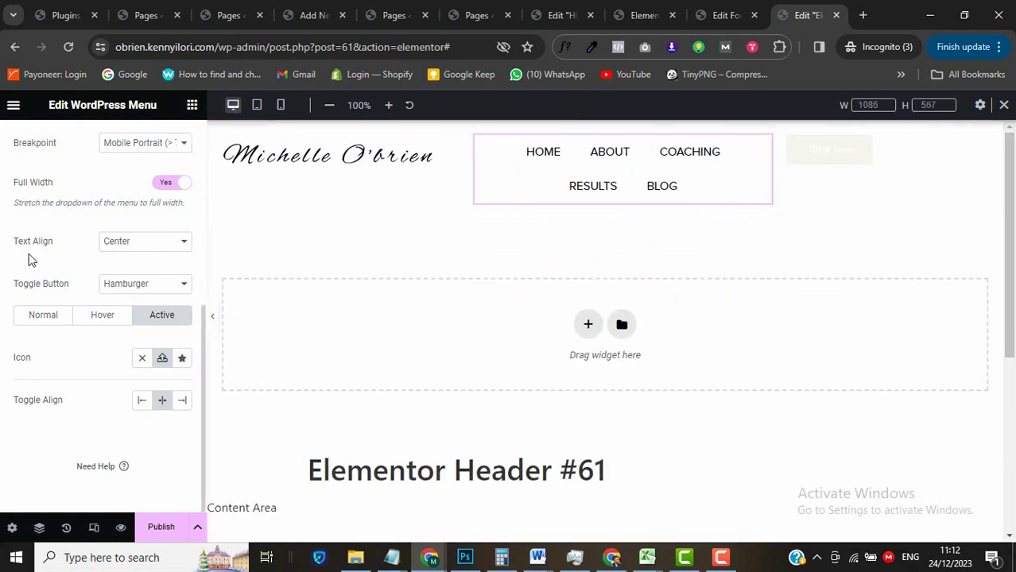
Set the main menu's hover and active text colors to the global Secondary color.
scroll(29, 254, up, 5)
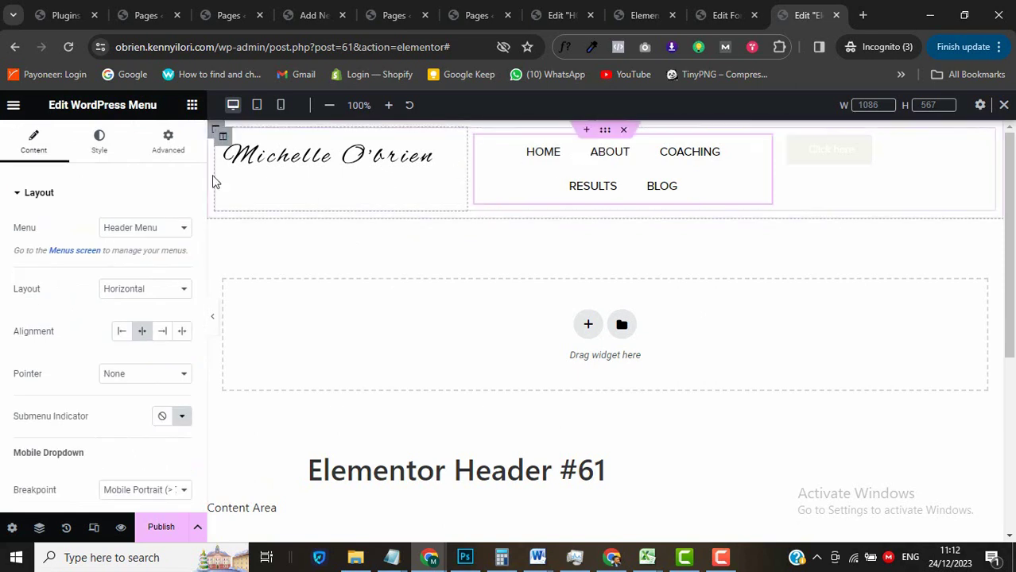
click(98, 145)
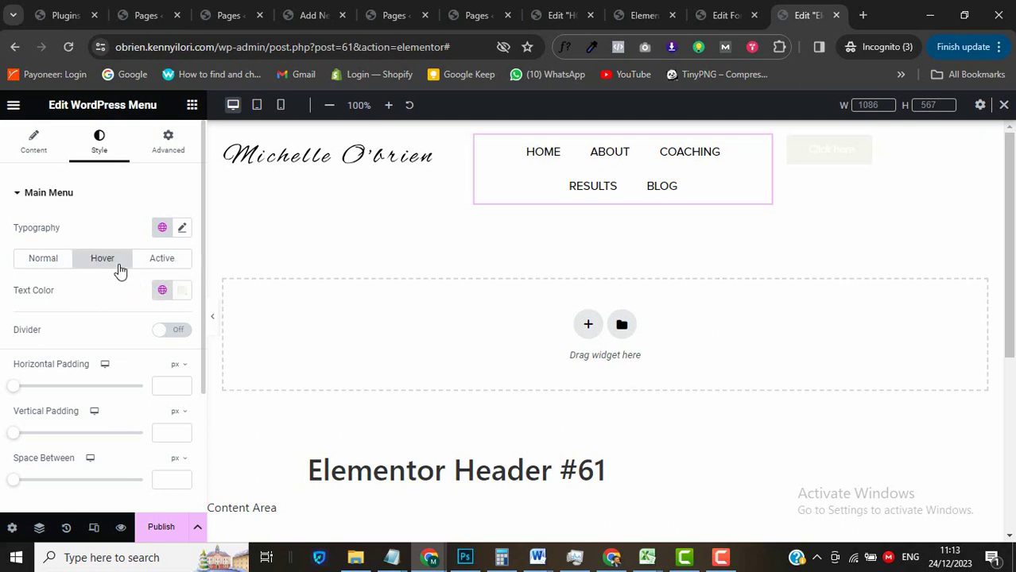
click(163, 293)
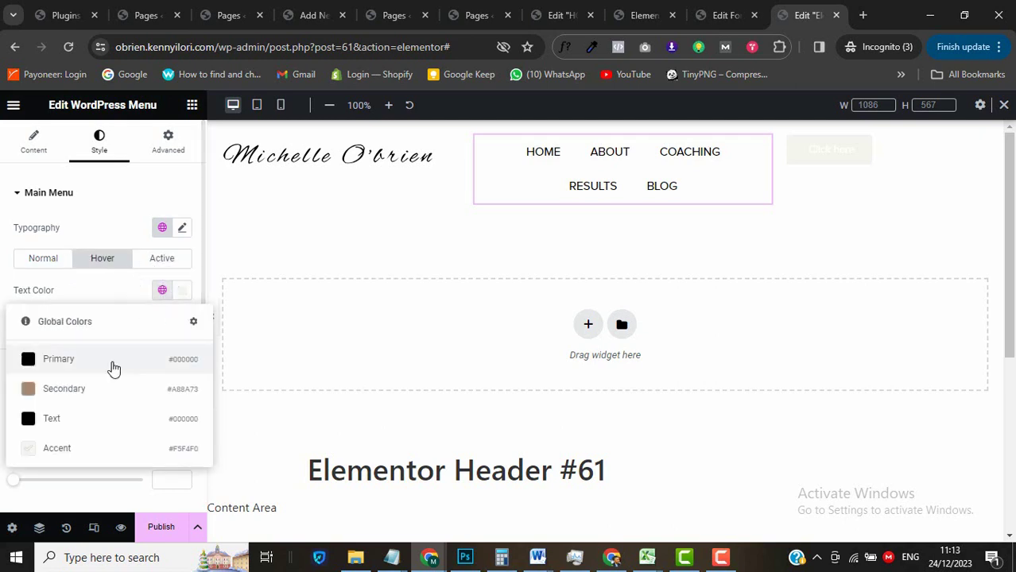
click(100, 389)
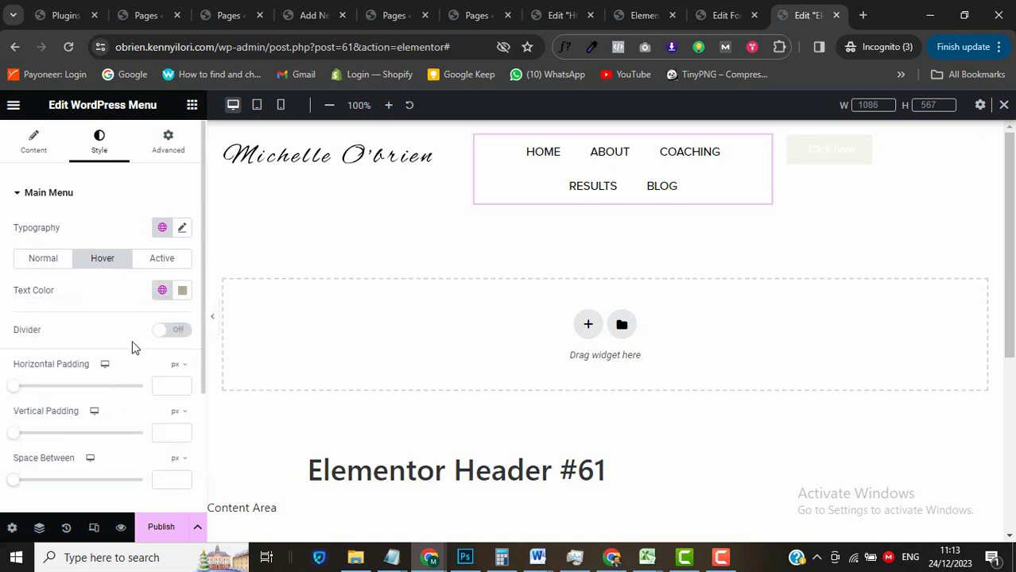
click(168, 264)
click(163, 291)
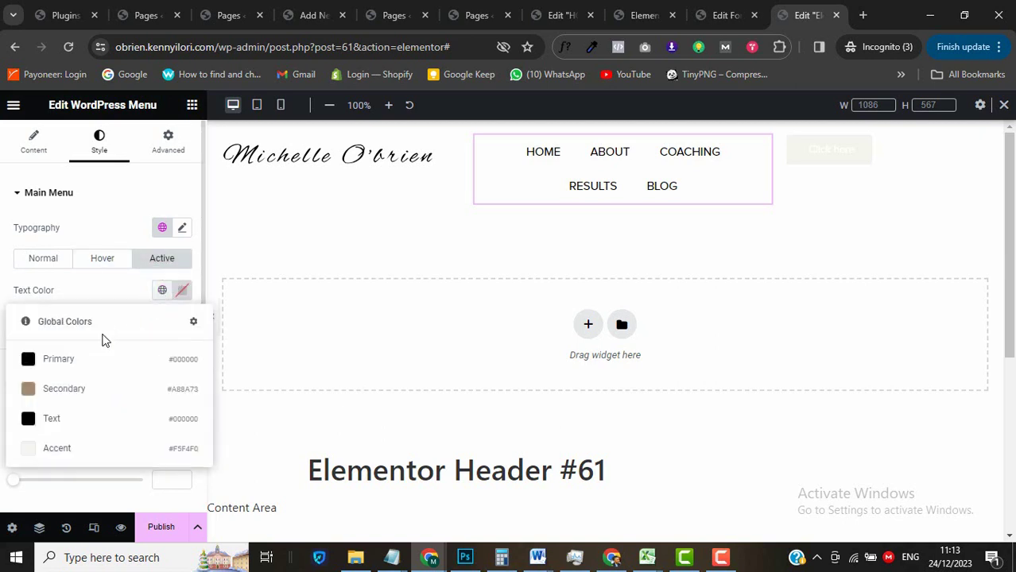
click(76, 390)
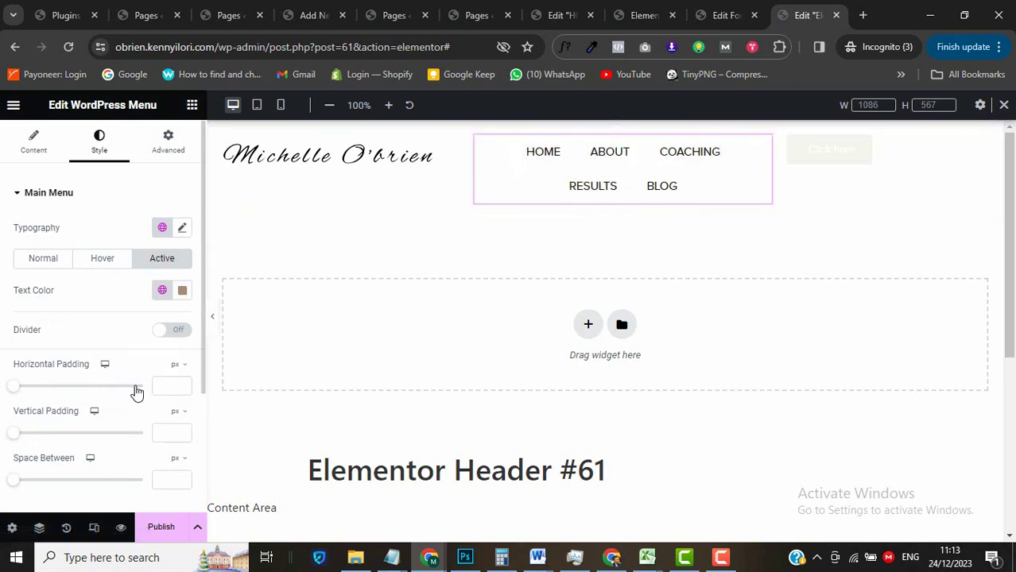
Set the main menu's horizontal padding to 15 px.
click(171, 383)
text(15)
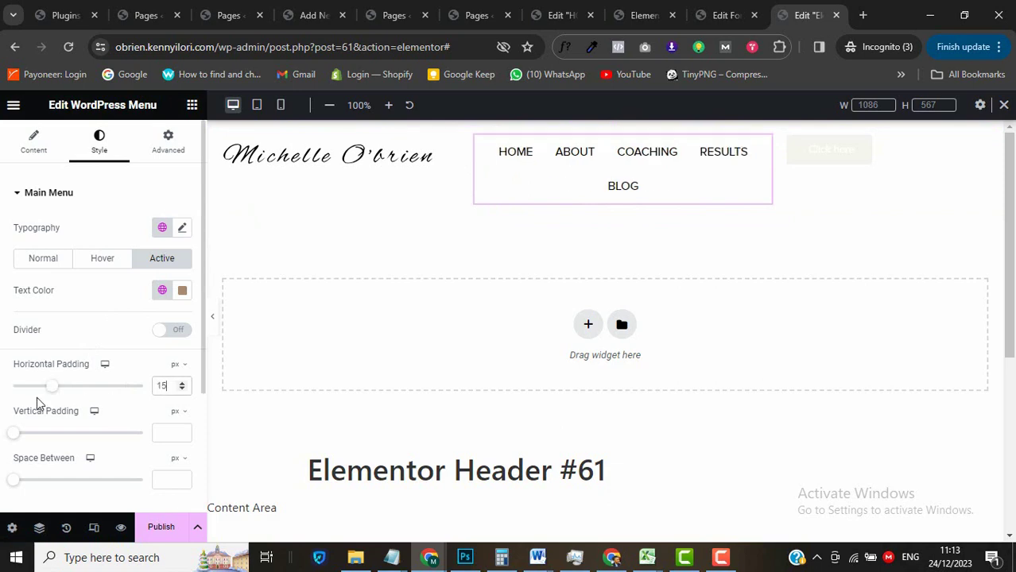
scroll(12, 413, down, 1)
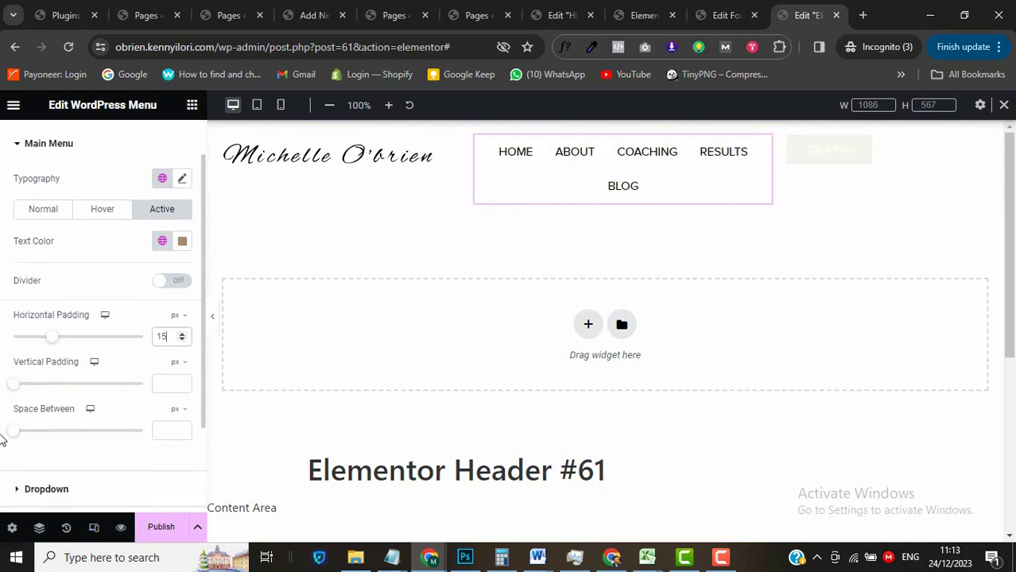
scroll(5, 438, down, 2)
scroll(6, 436, up, 4)
scroll(7, 429, down, 3)
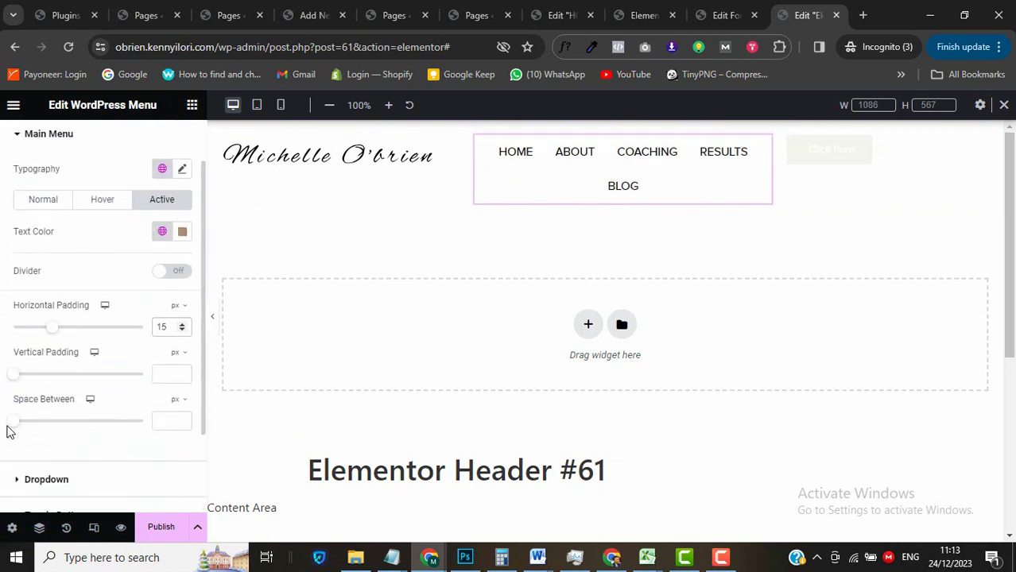
Set the menu toggle button's normal-state color to the global Text color.
click(37, 371)
scroll(5, 363, down, 2)
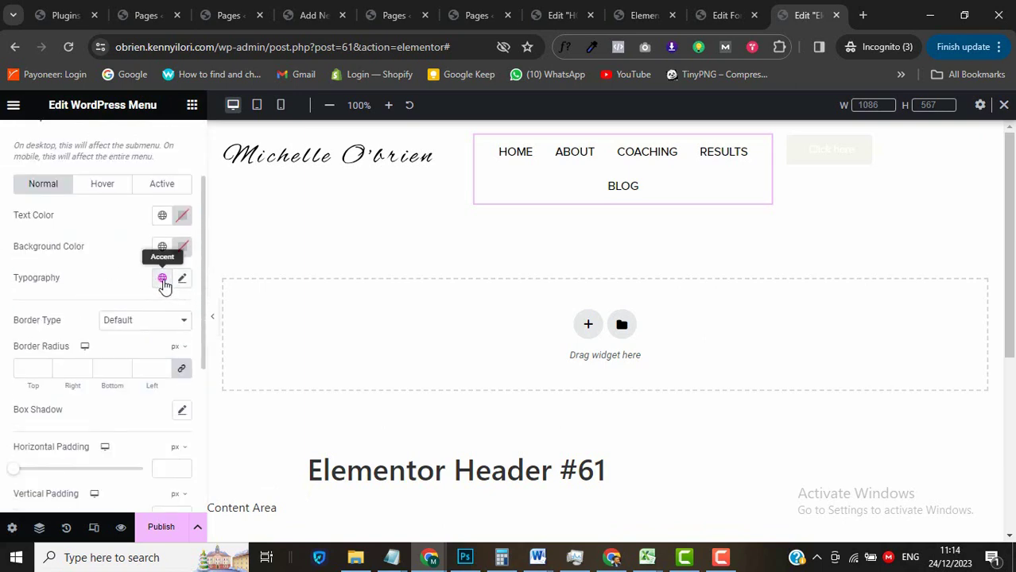
scroll(4, 426, down, 5)
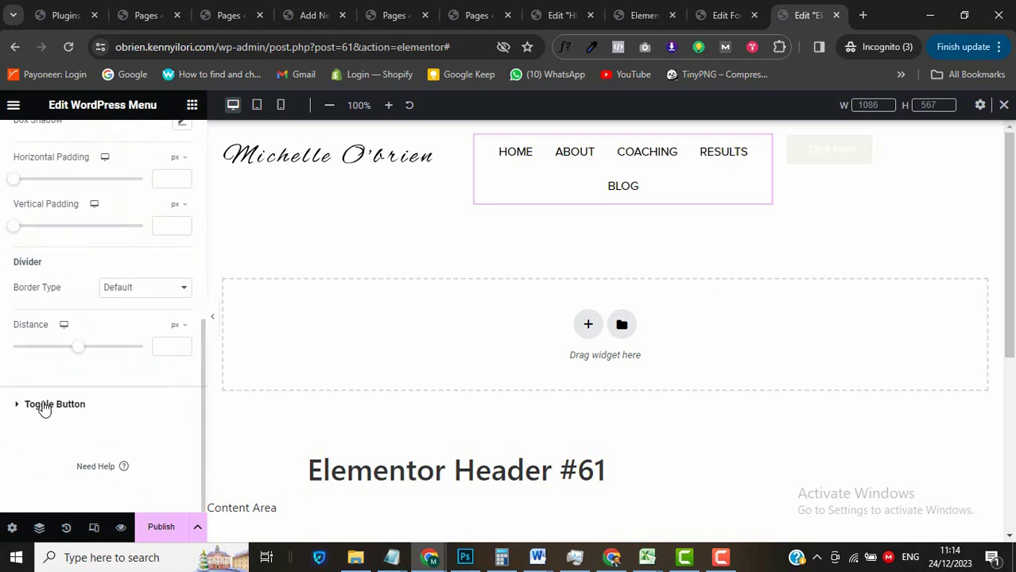
click(43, 406)
scroll(12, 397, down, 2)
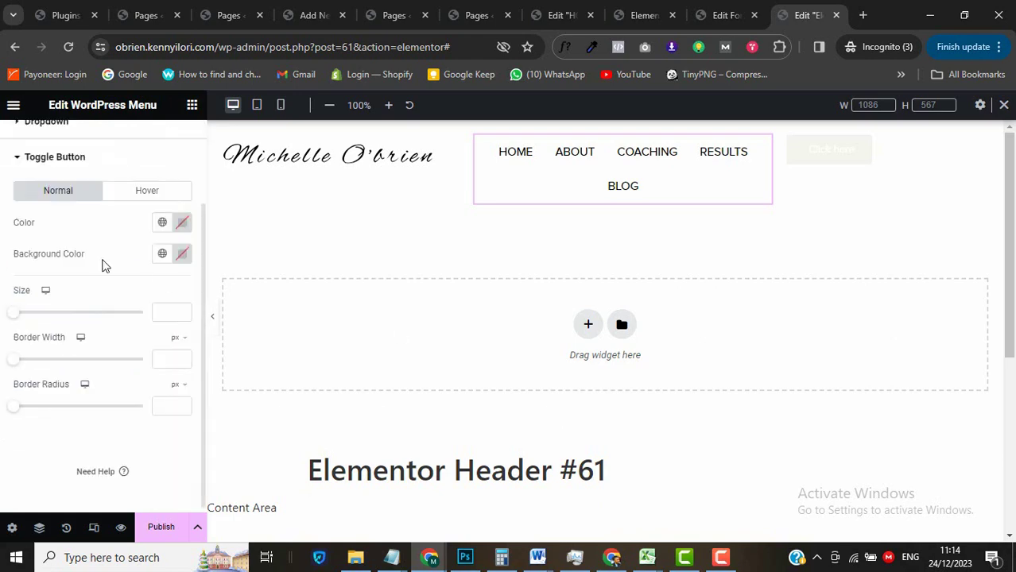
click(160, 224)
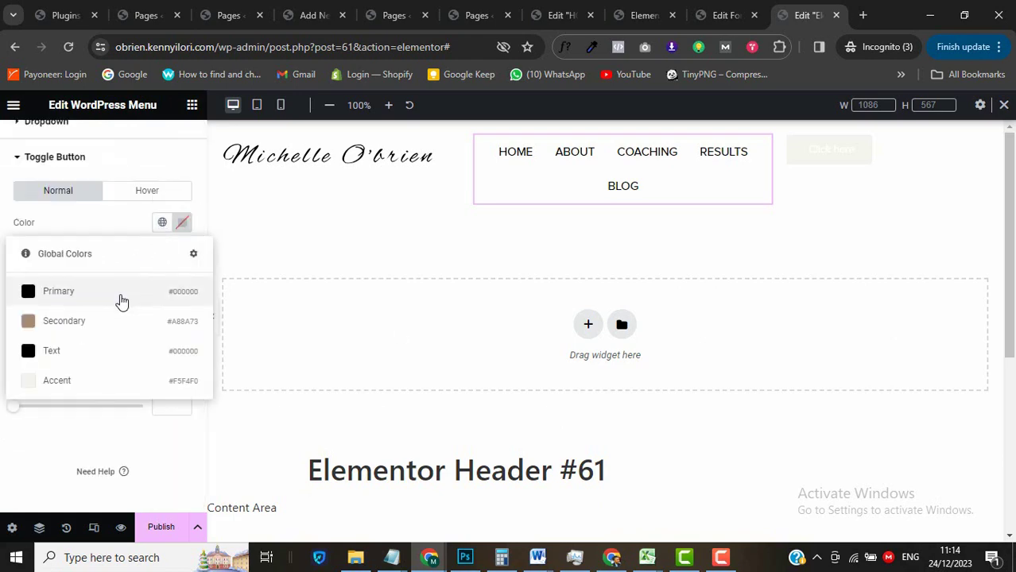
click(121, 300)
click(163, 222)
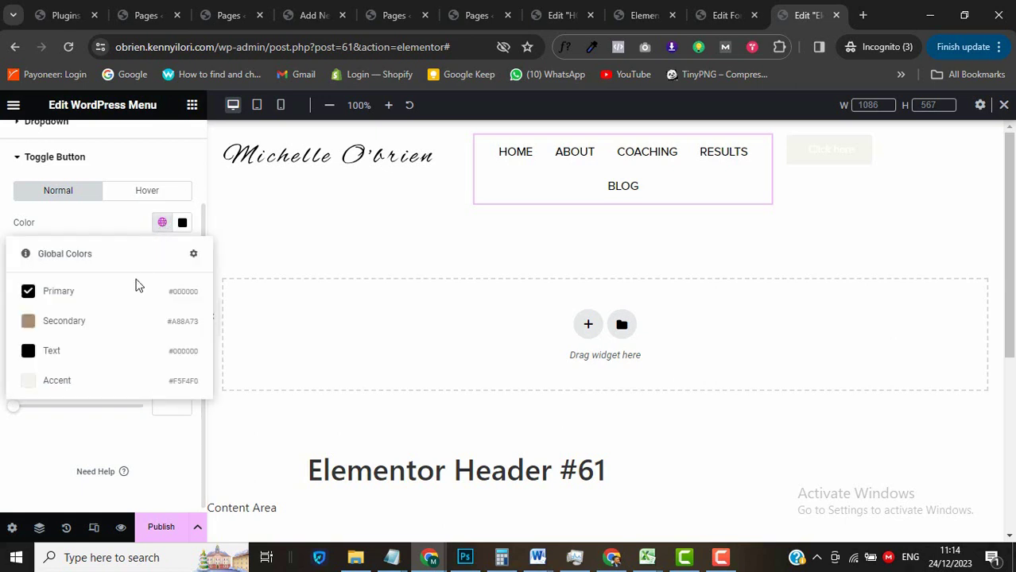
click(98, 351)
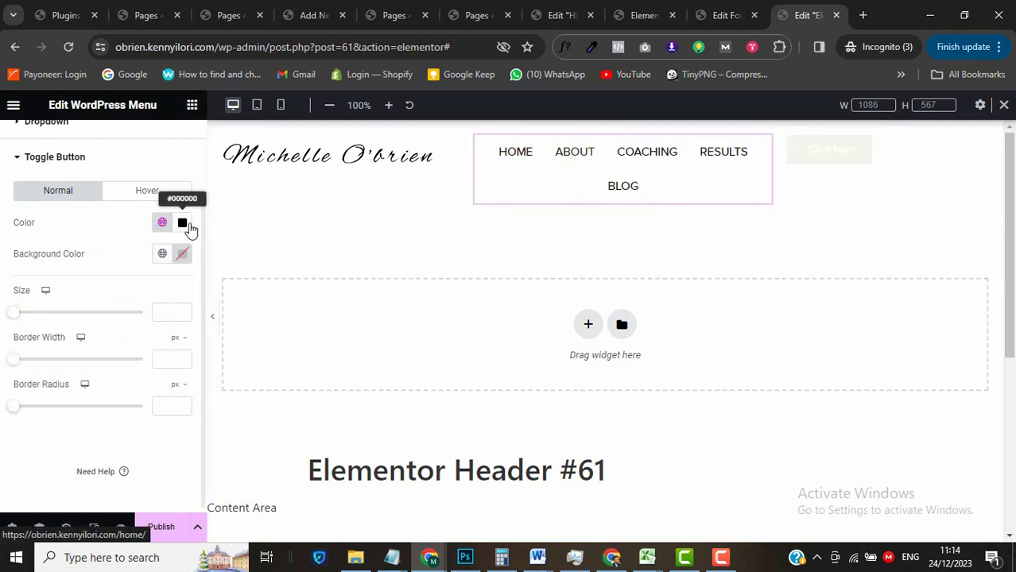
Expand the menu in the mobile preview and give the dropdown's hover state a fully transparent background and Secondary text color.
click(282, 109)
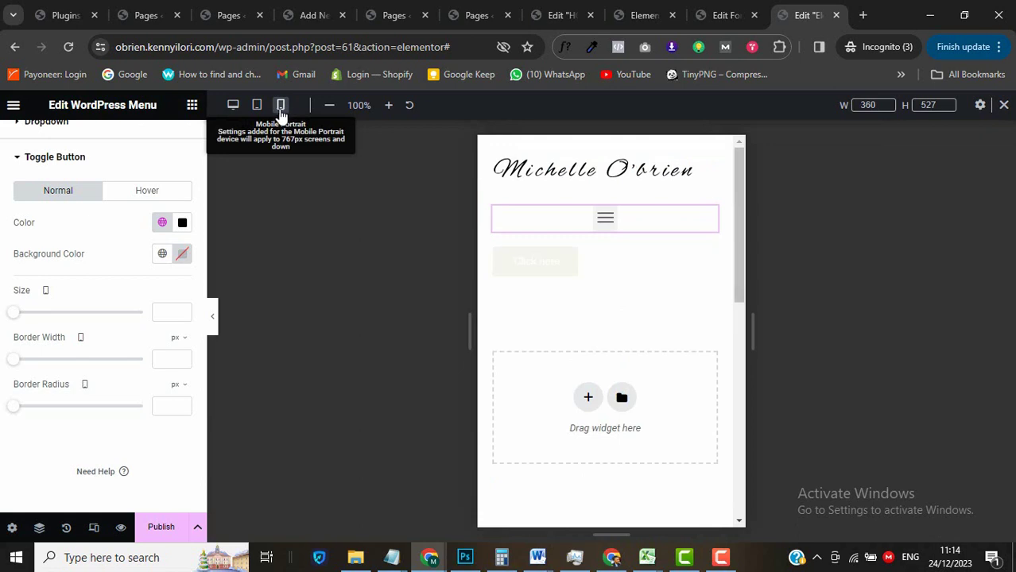
click(603, 221)
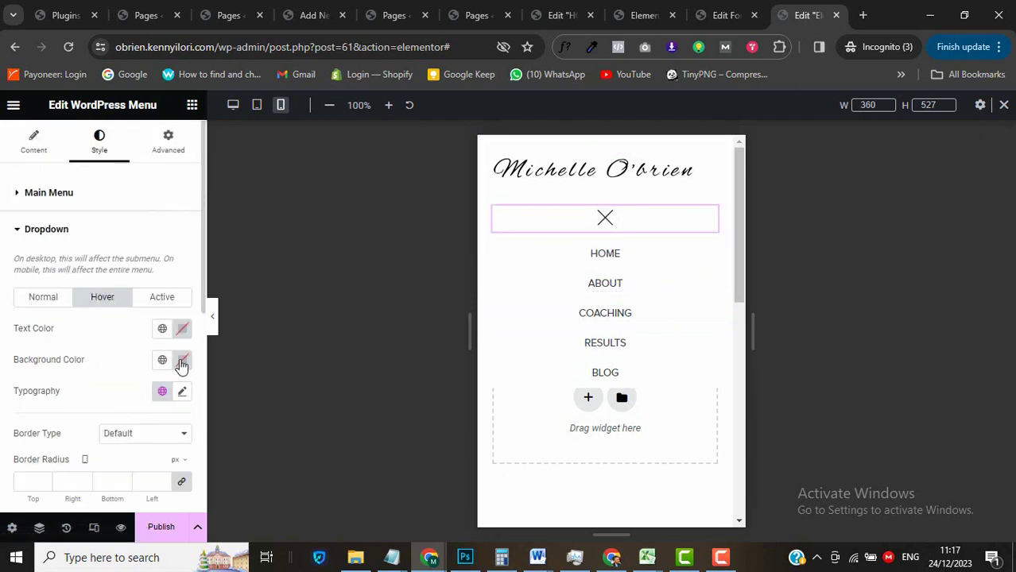
click(182, 362)
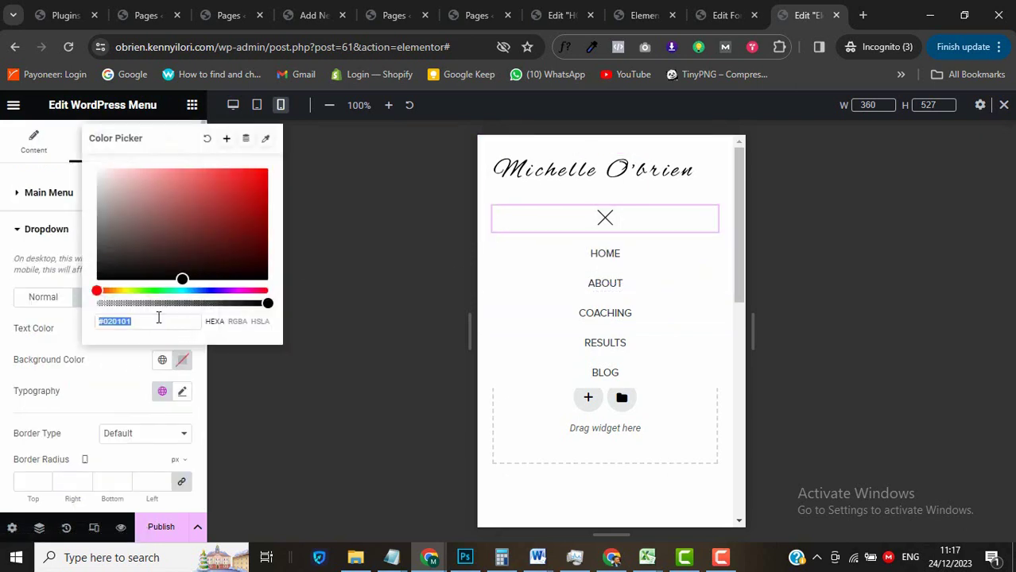
drag(174, 301, 57, 288)
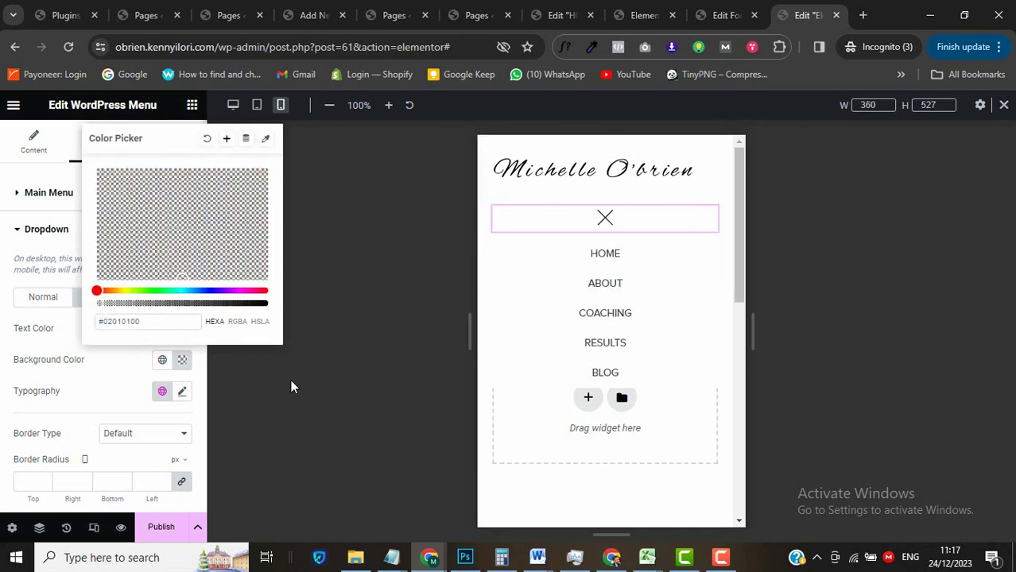
click(2, 395)
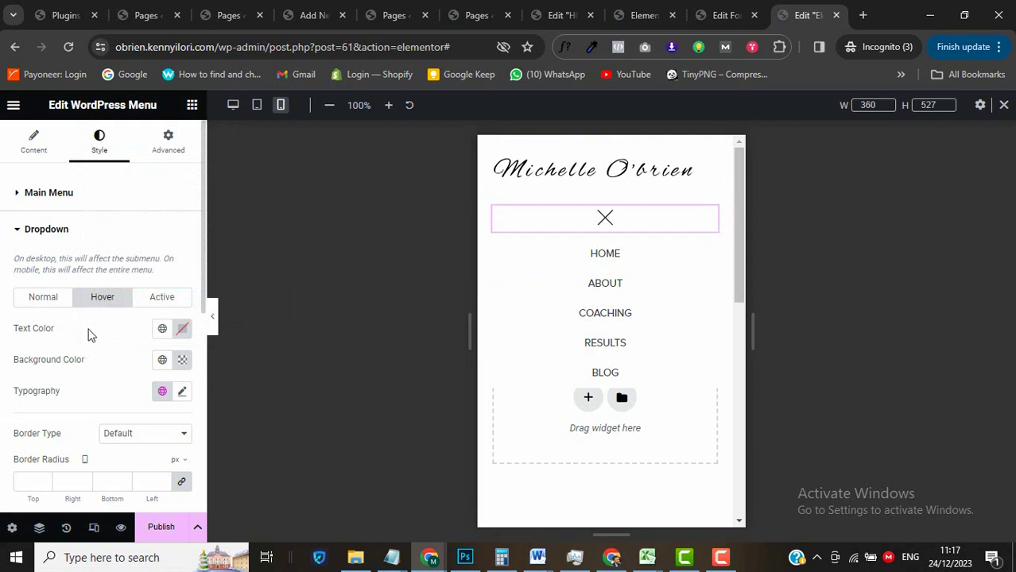
click(162, 334)
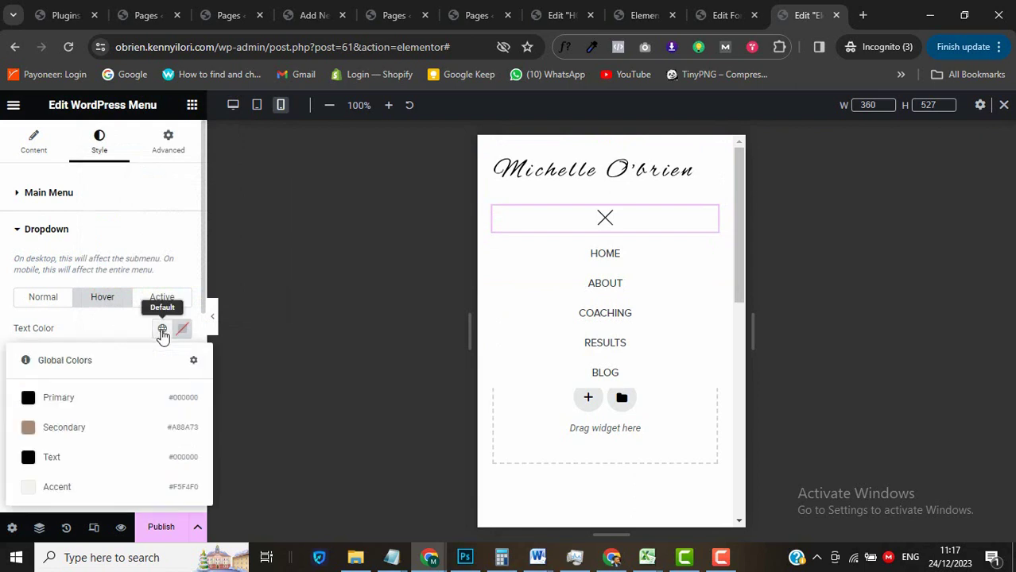
click(86, 427)
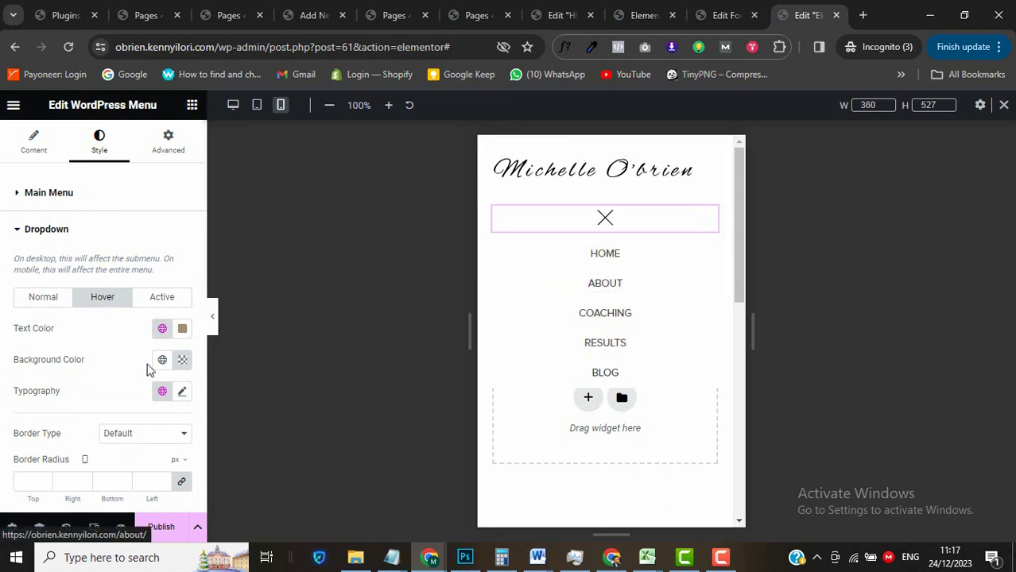
Give the dropdown's active state the global Secondary text color and a fully transparent background.
click(160, 299)
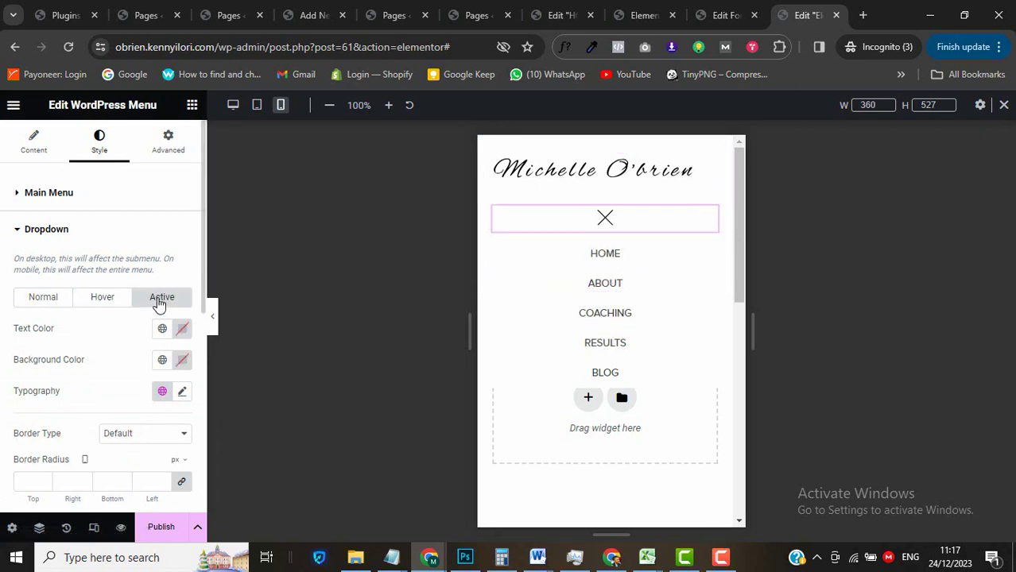
click(161, 329)
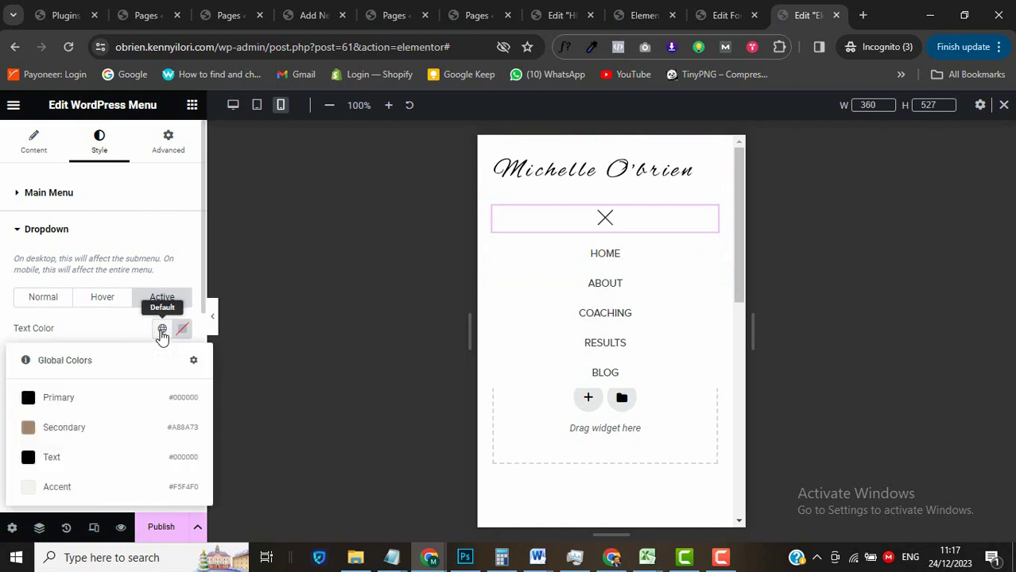
click(96, 429)
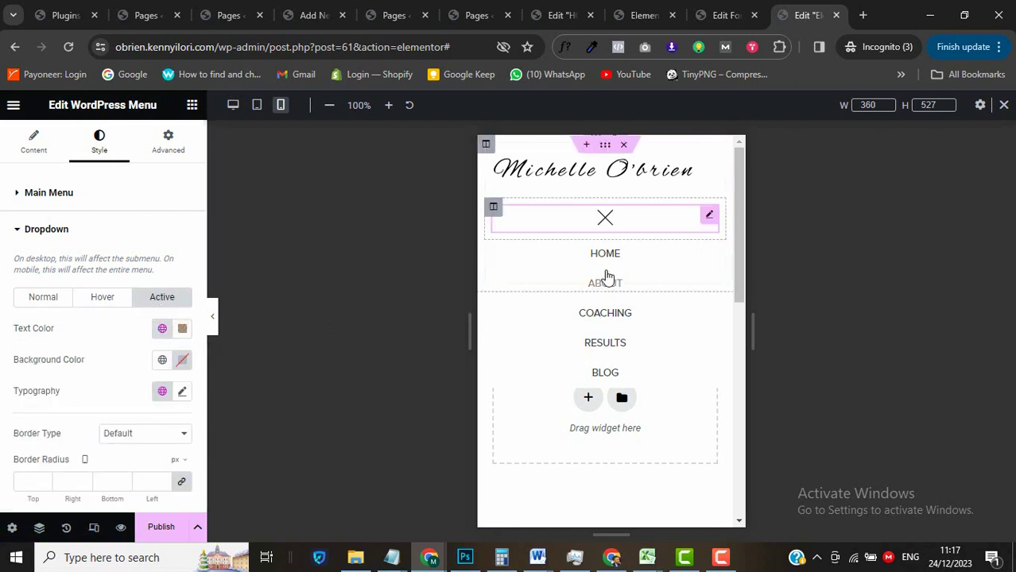
click(183, 361)
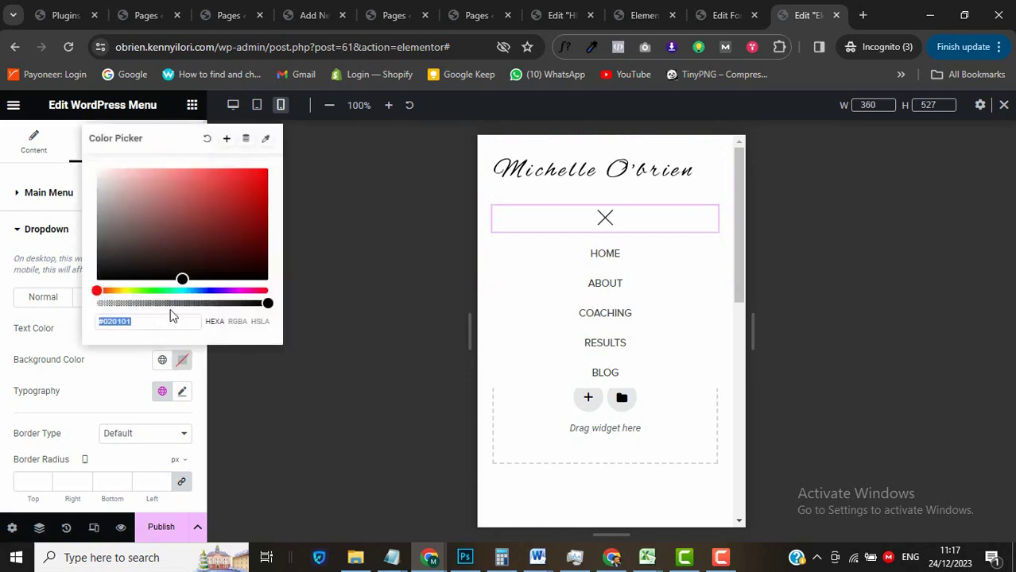
drag(171, 305, 97, 305)
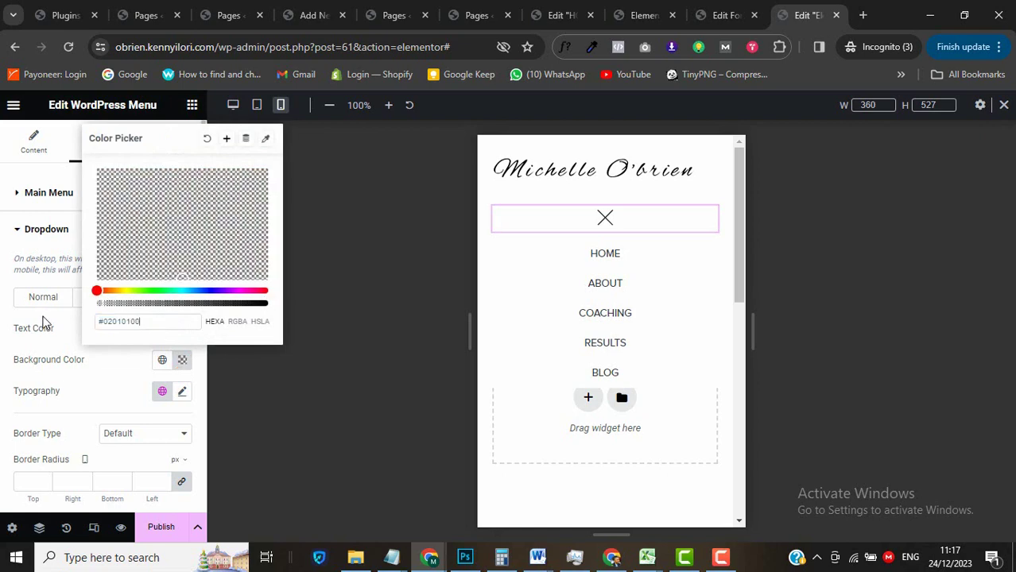
click(2, 389)
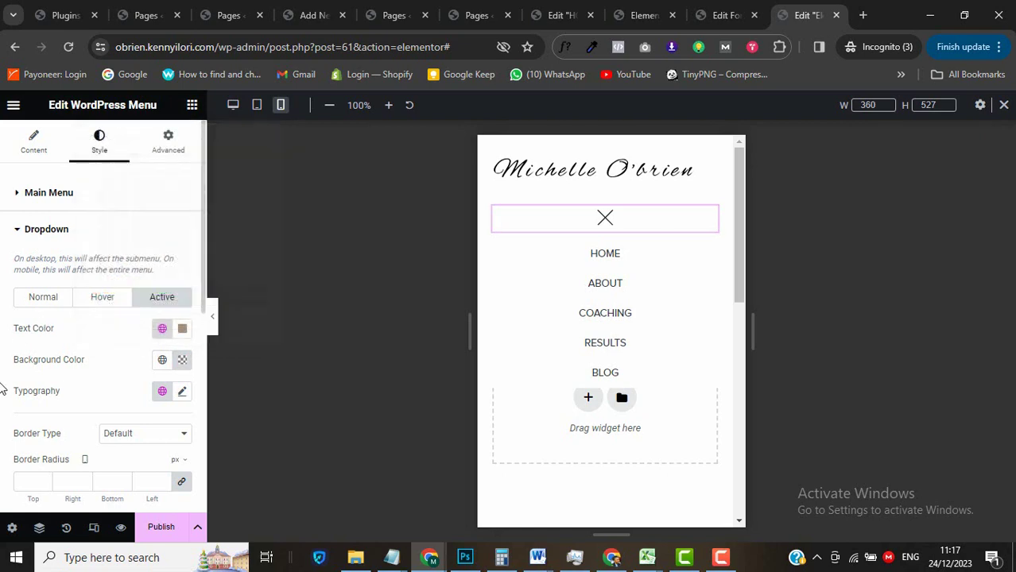
Give the dropdown's normal state the global Primary text color and a fully transparent background.
click(49, 302)
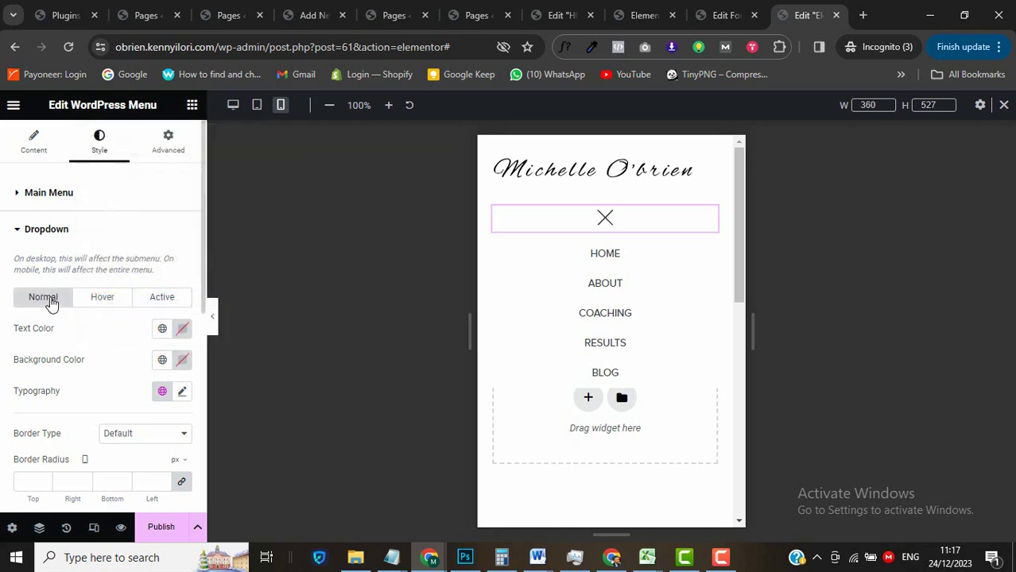
click(162, 330)
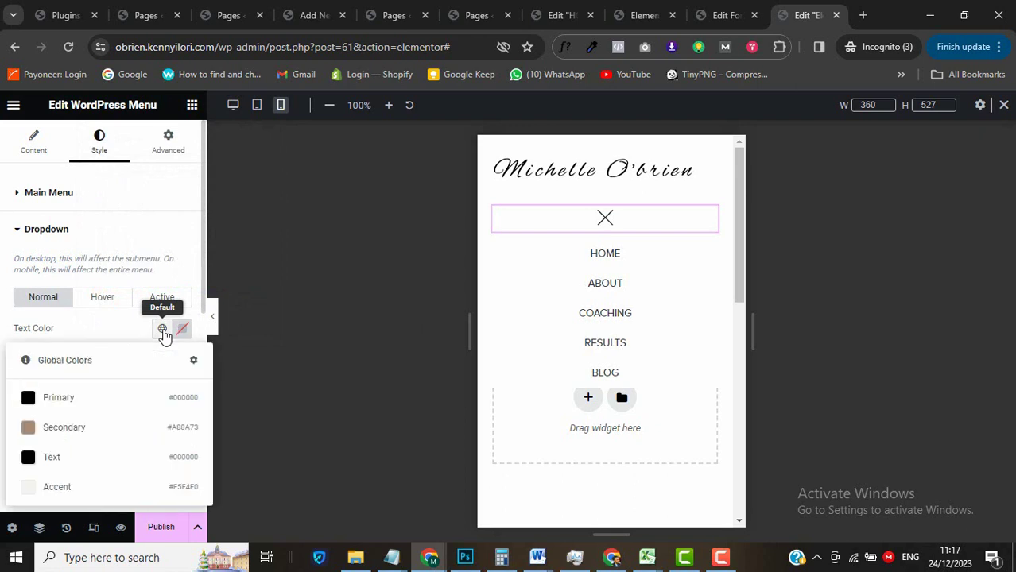
click(89, 406)
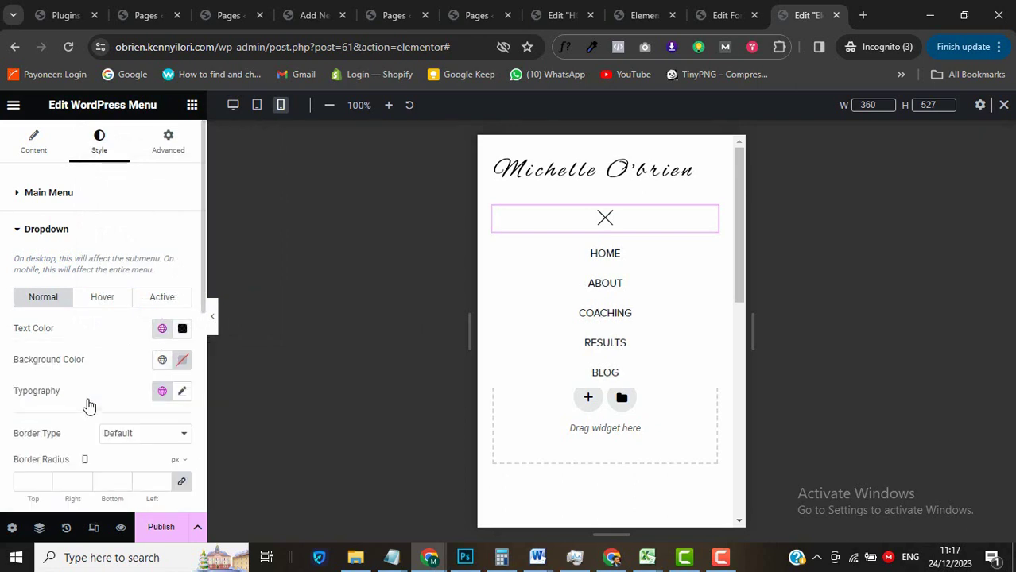
click(183, 360)
drag(175, 306, 2, 413)
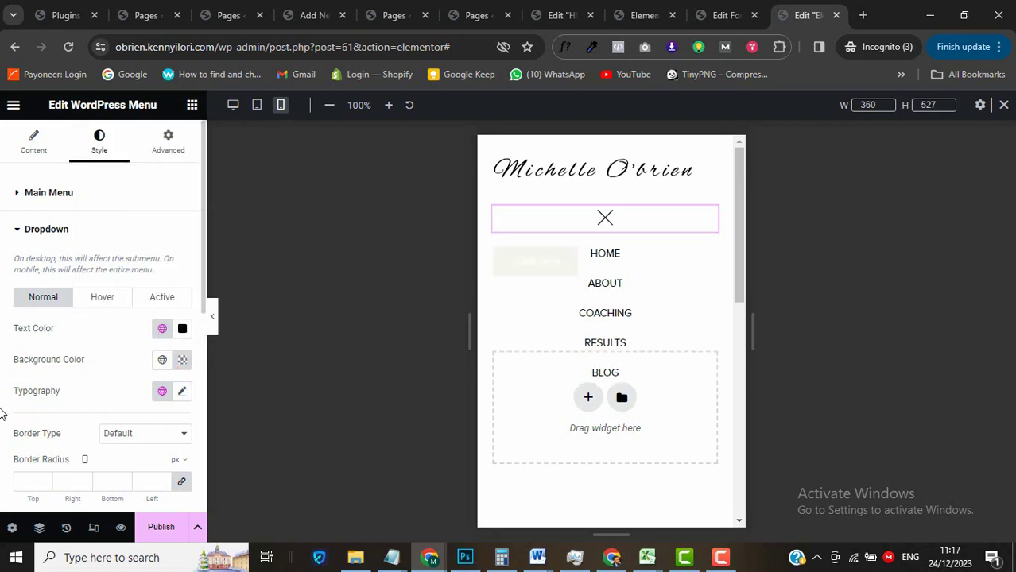
In the desktop view, change the header button's text to "SCHEDULE A CALL NOW" and align the button to the right.
click(233, 106)
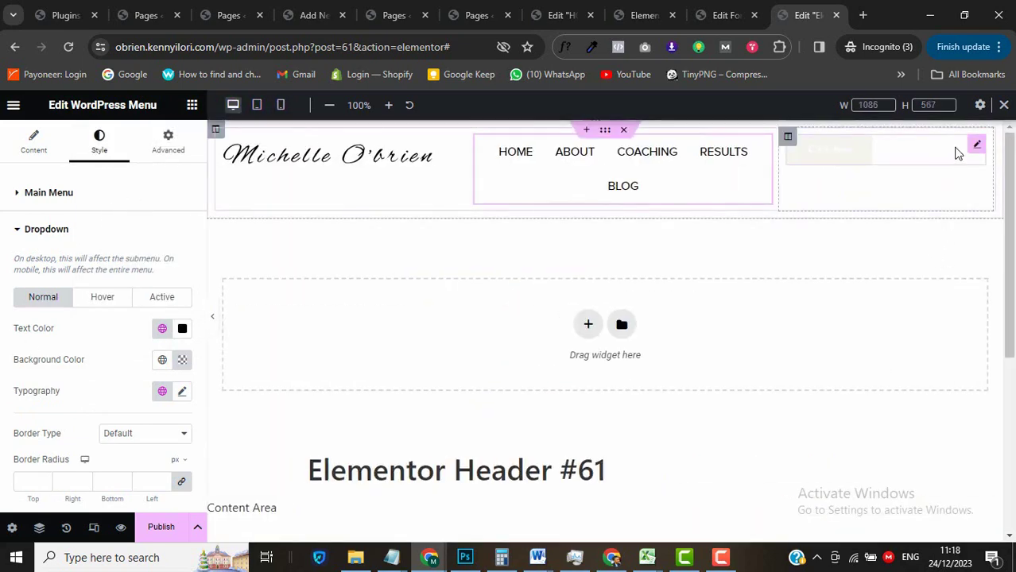
click(958, 149)
mouse_move(391, 558)
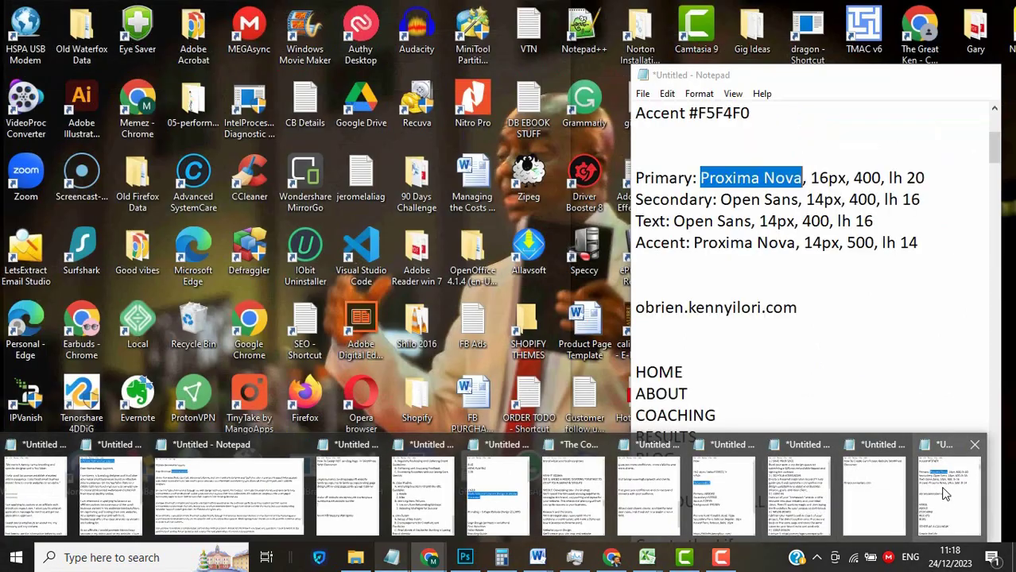
click(945, 495)
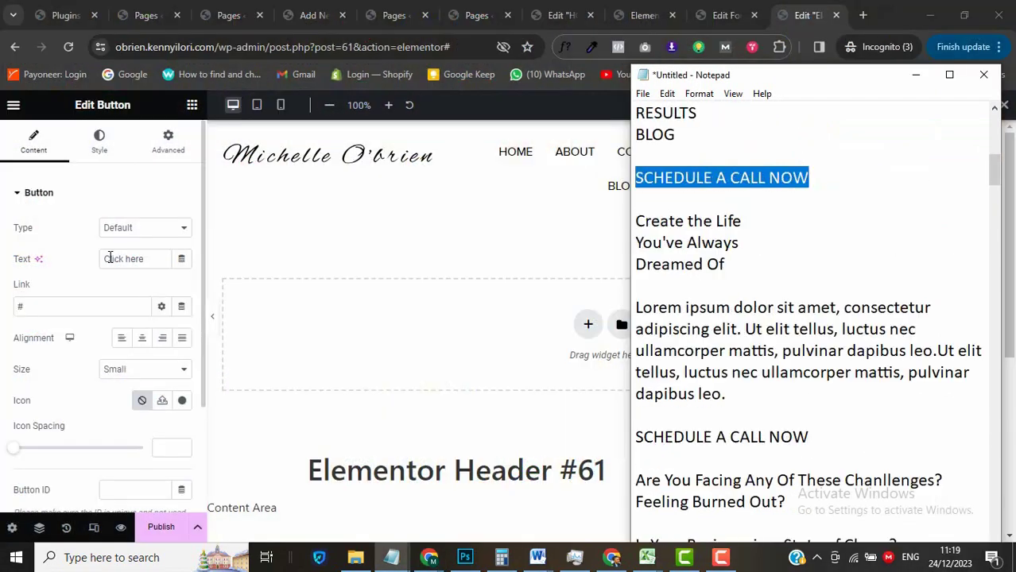
triple_click(111, 259)
text(SCHEDULE A CALL NOW)
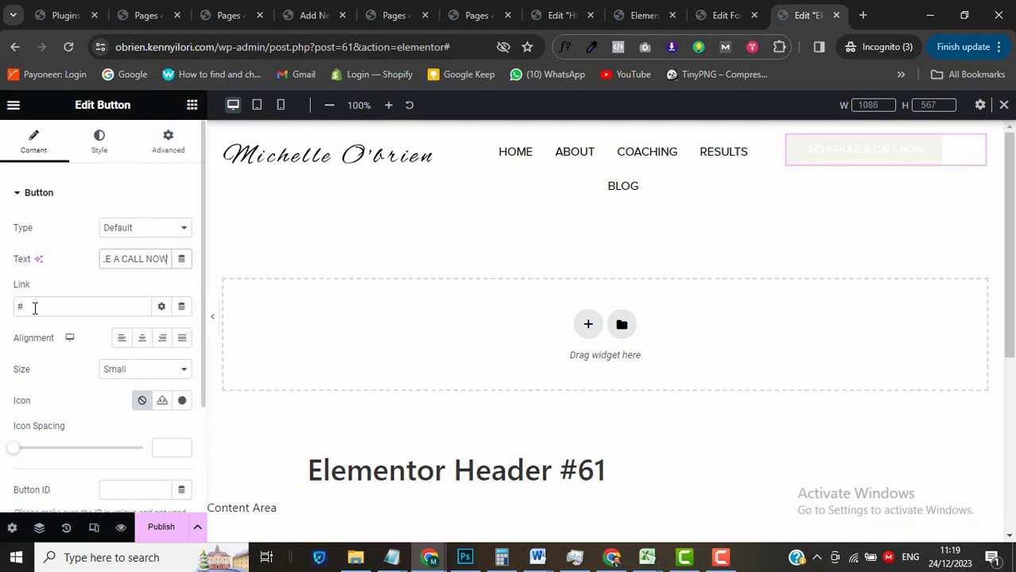
click(164, 340)
scroll(16, 365, down, 2)
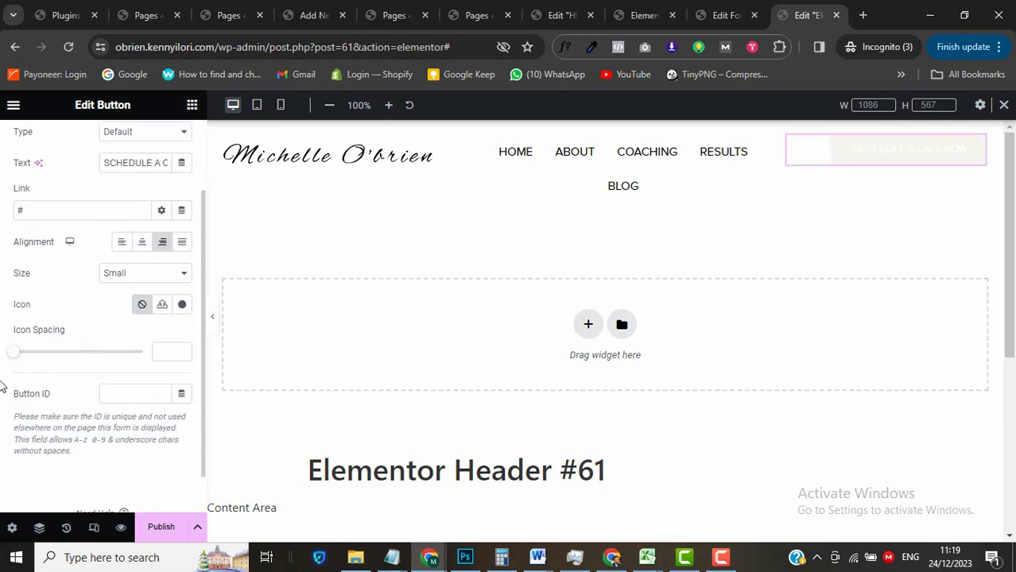
Give the header button white normal-state text and the global Secondary color as its background.
scroll(50, 265, up, 2)
click(99, 147)
click(182, 228)
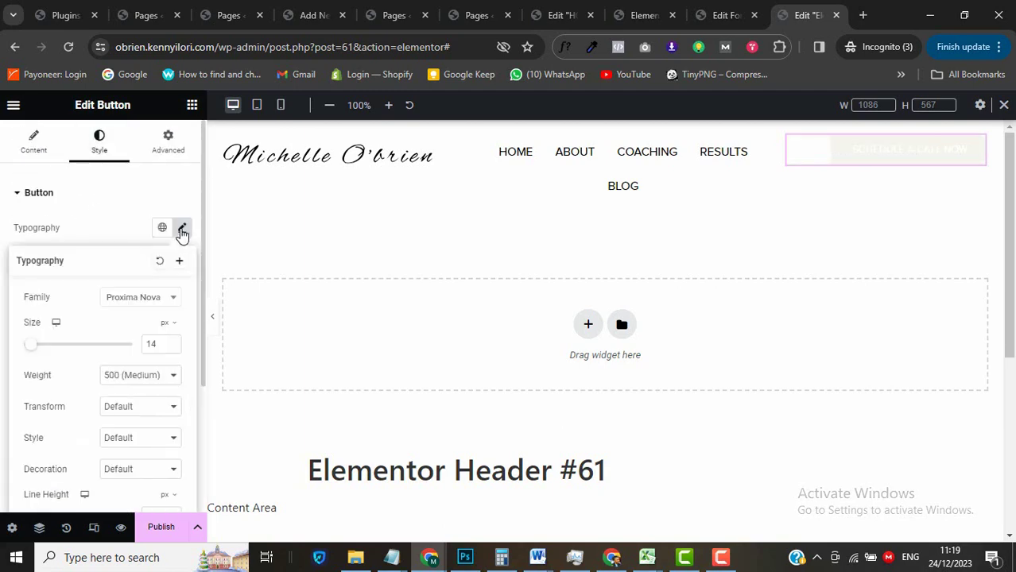
click(182, 227)
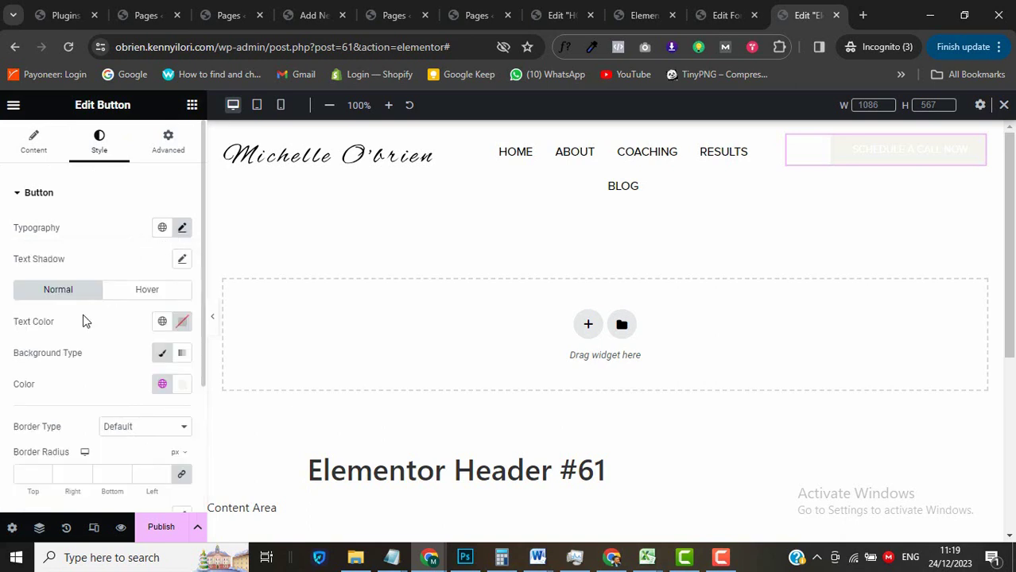
click(157, 325)
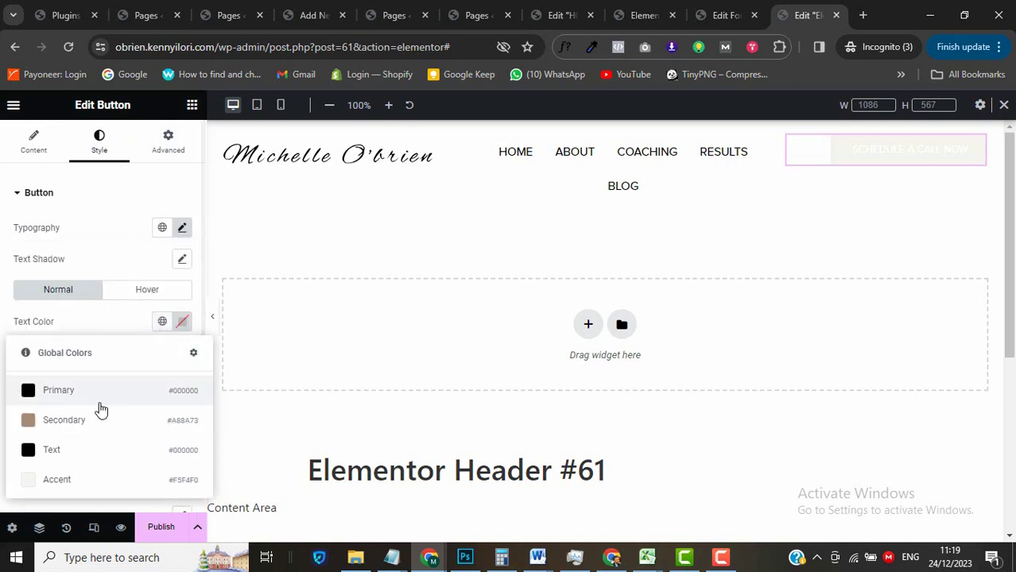
click(90, 475)
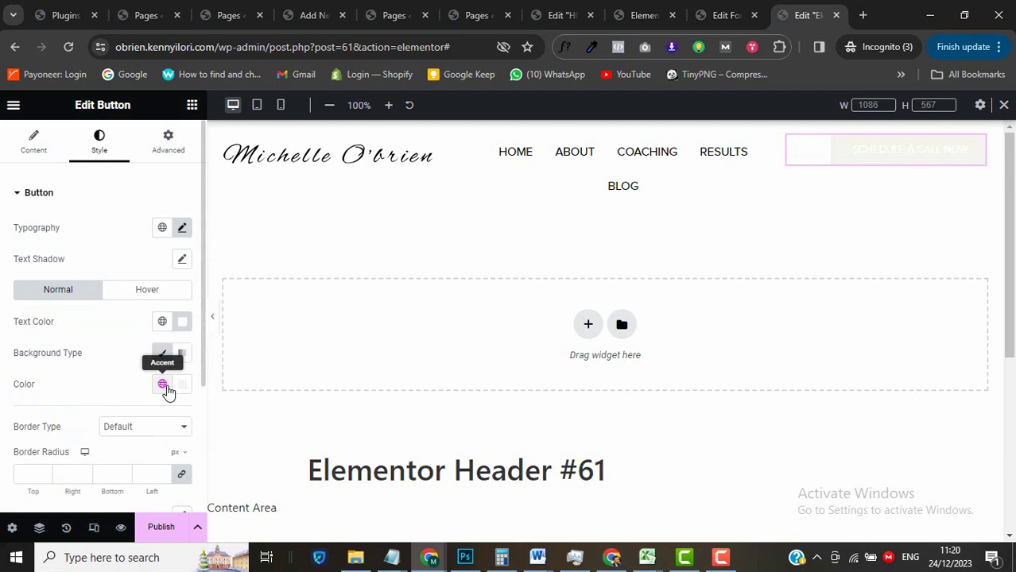
click(162, 386)
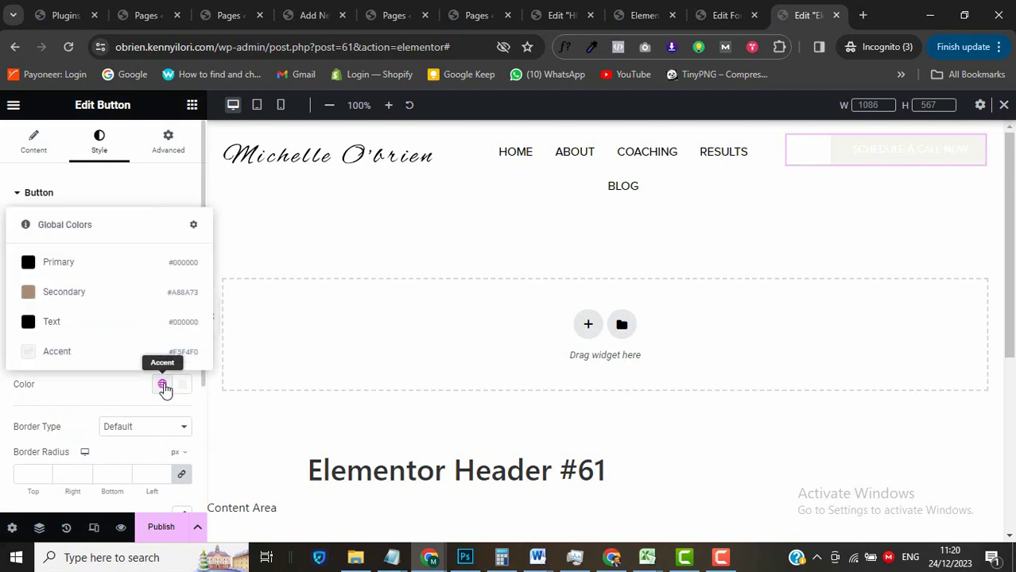
click(142, 302)
Set the button's border radius to 0 and its padding to 15 px top and bottom, 50 px right and left.
scroll(79, 342, down, 2)
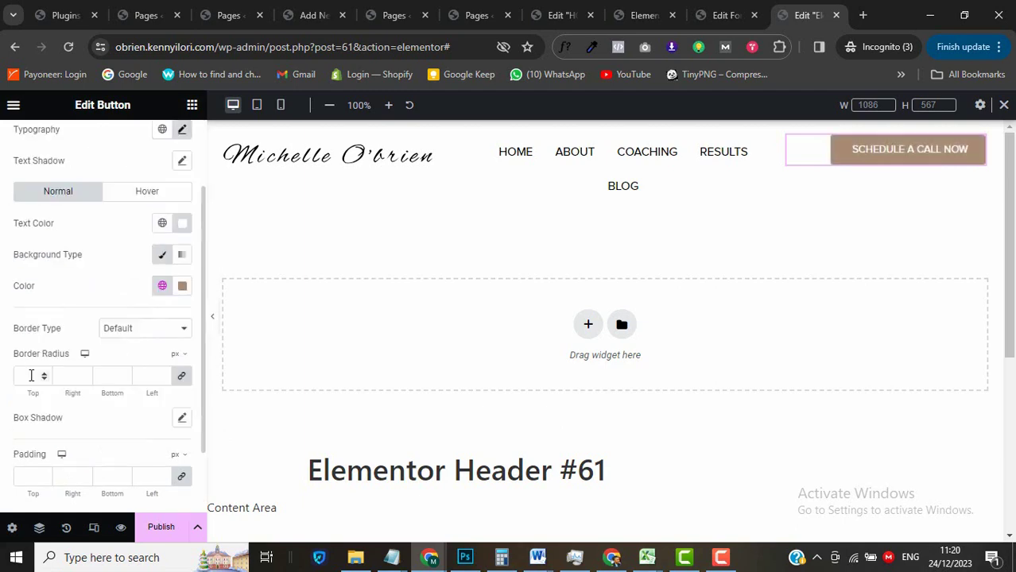
click(31, 376)
scroll(14, 427, down, 2)
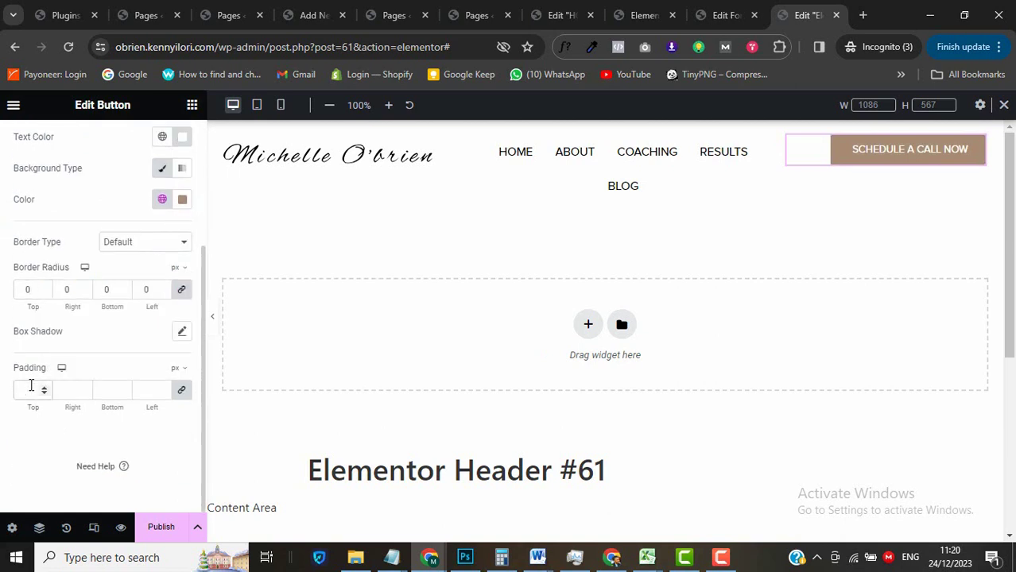
text(15)
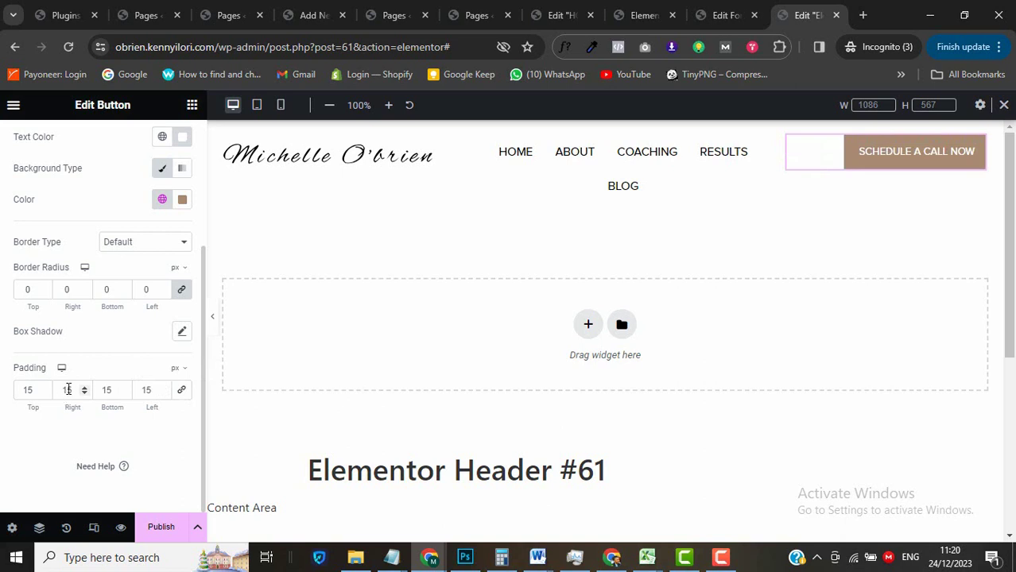
text(50)
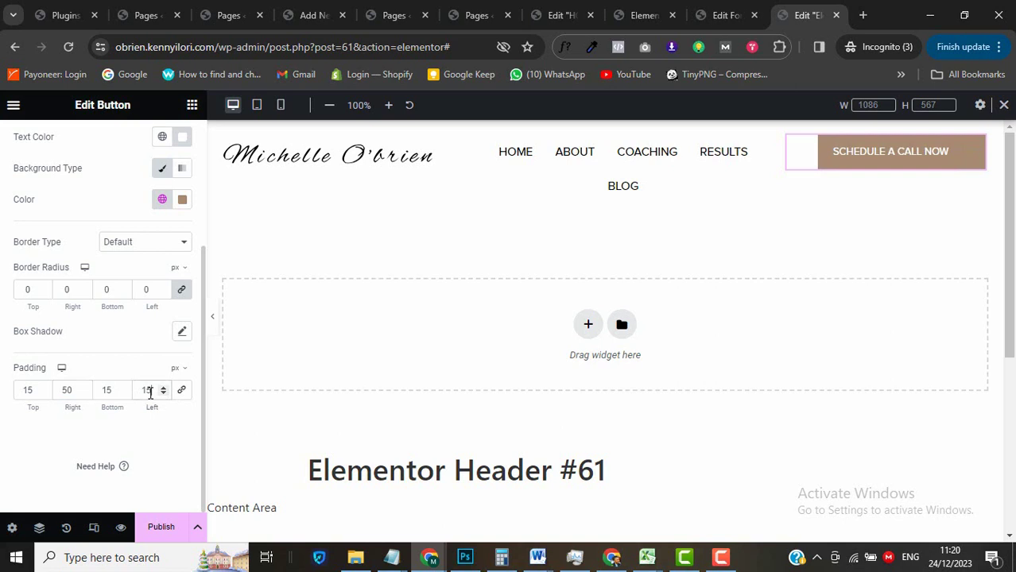
Change the button's typography weight to 400 (Normal).
scroll(150, 394, up, 3)
click(183, 228)
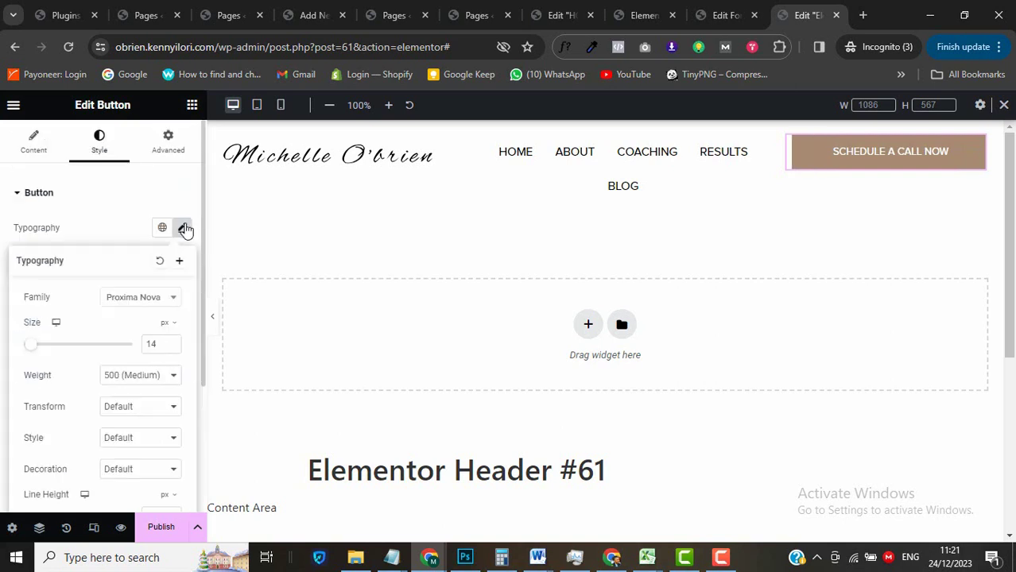
click(139, 375)
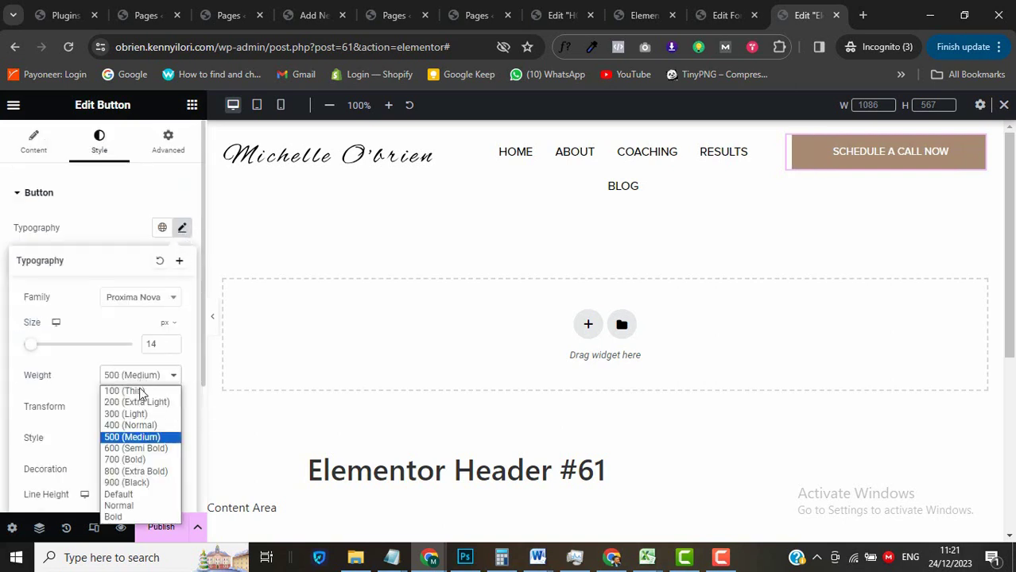
click(132, 425)
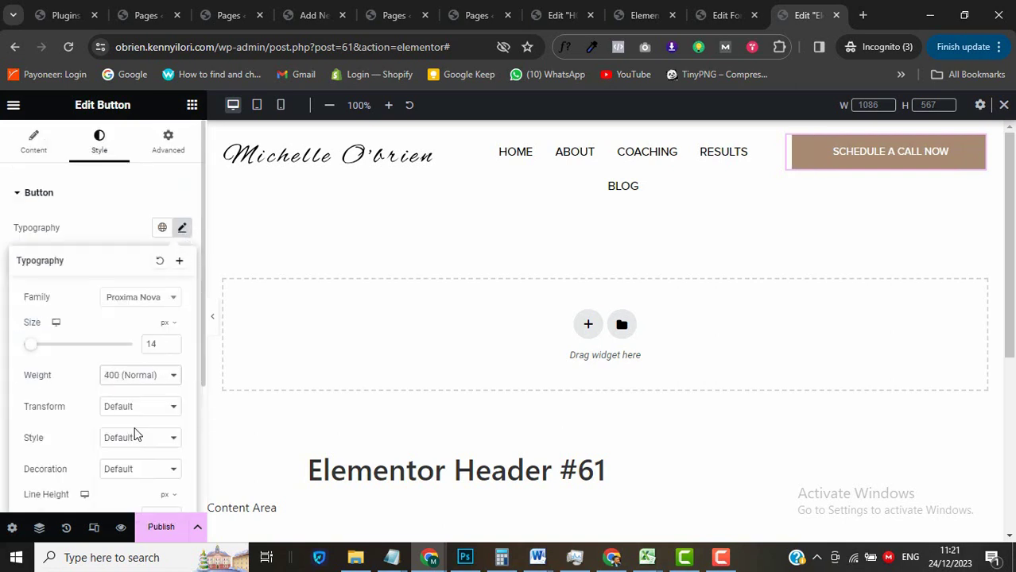
For the tablet view, reduce the button's side padding and set its text line height to 18 px.
click(256, 106)
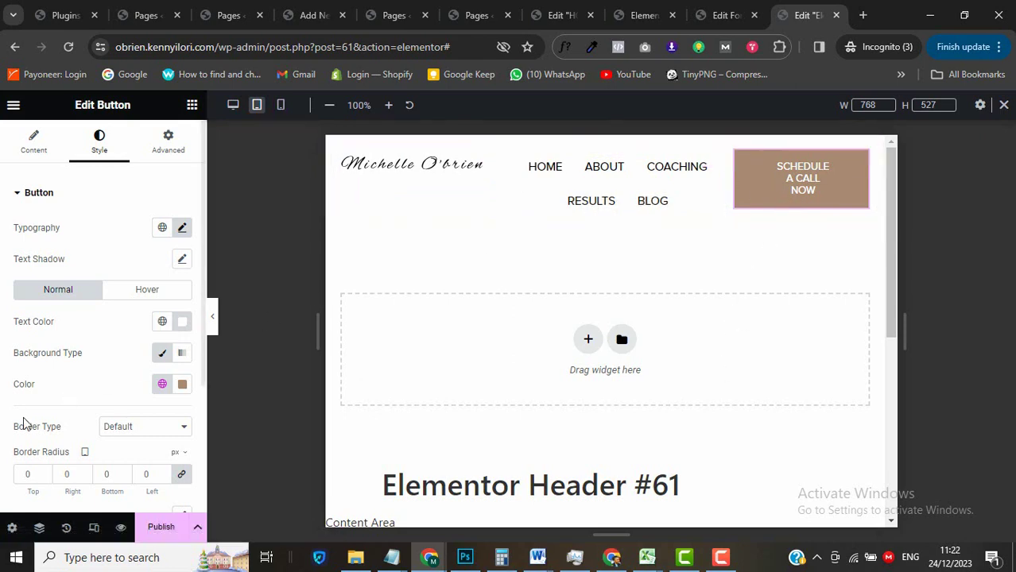
scroll(182, 398, down, 2)
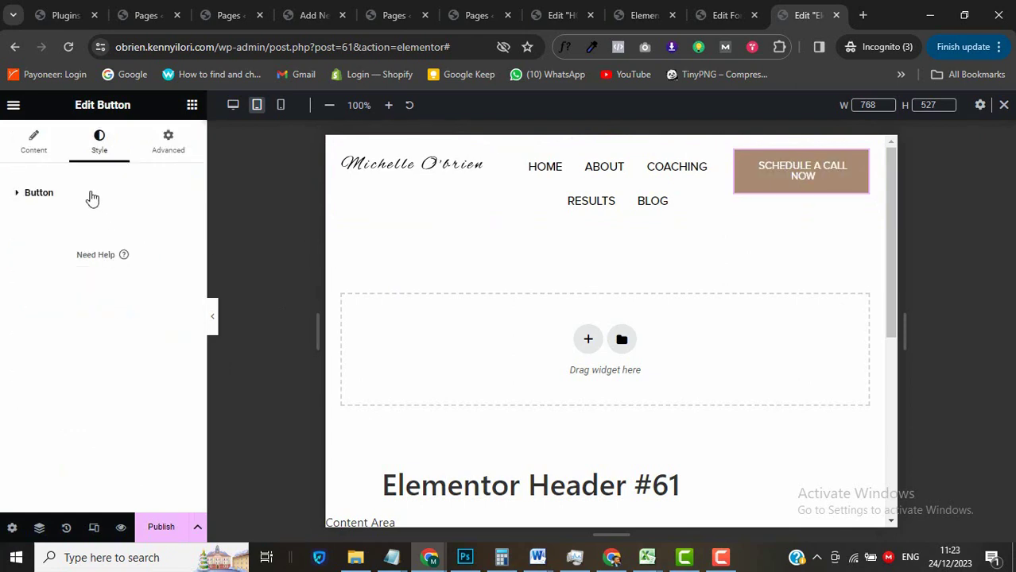
click(49, 195)
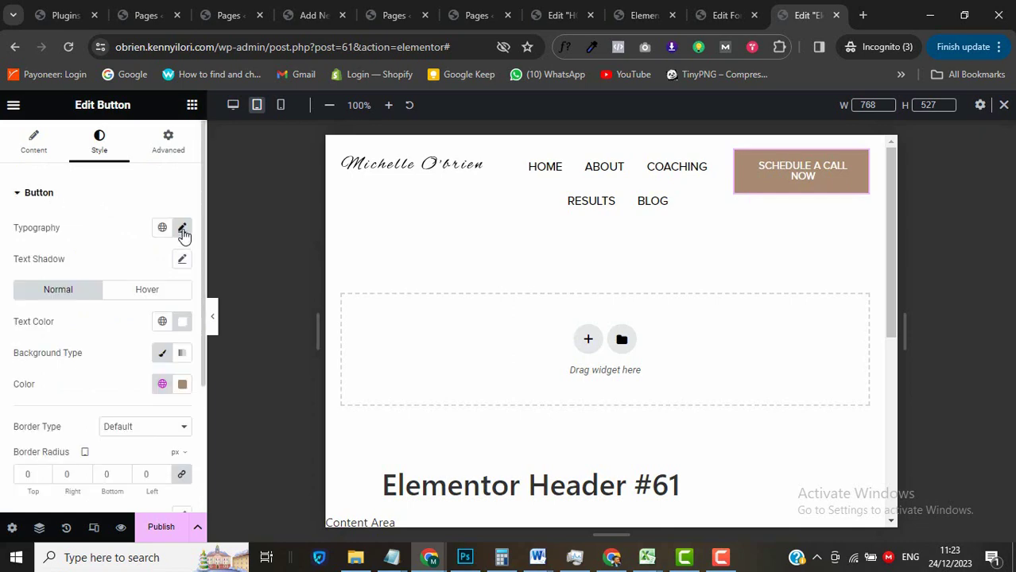
click(183, 228)
scroll(73, 438, down, 2)
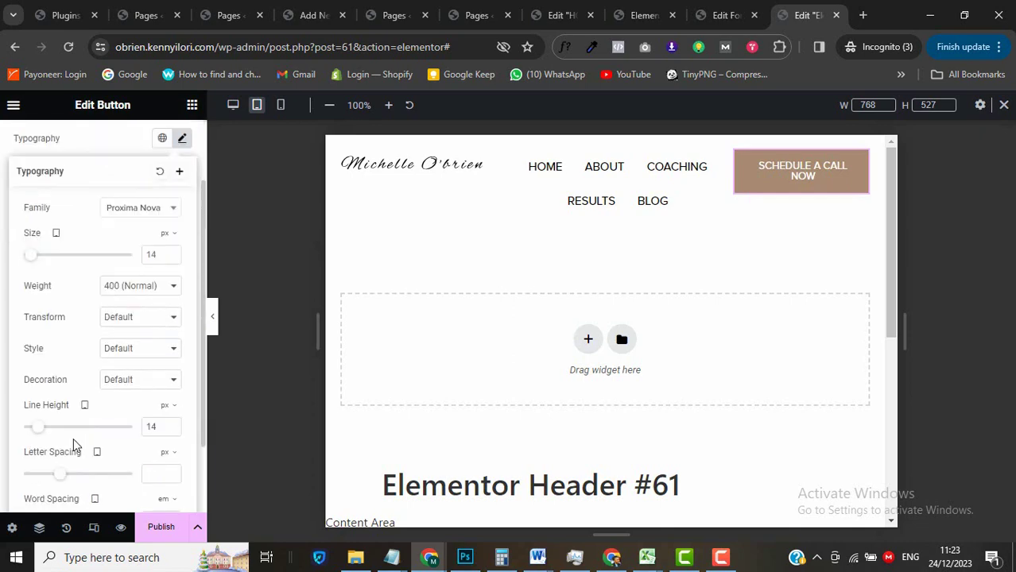
click(172, 424)
click(171, 424)
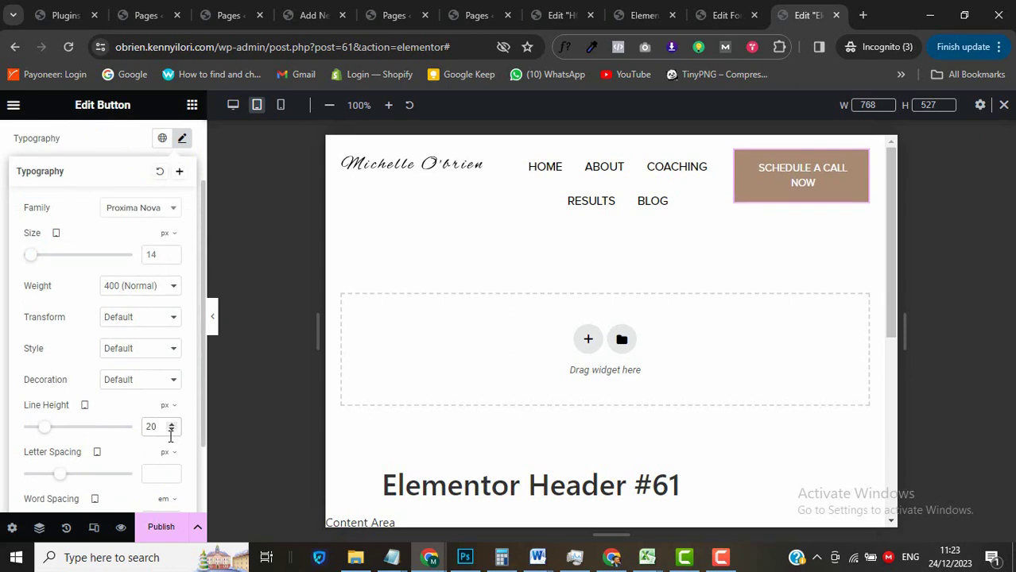
click(172, 430)
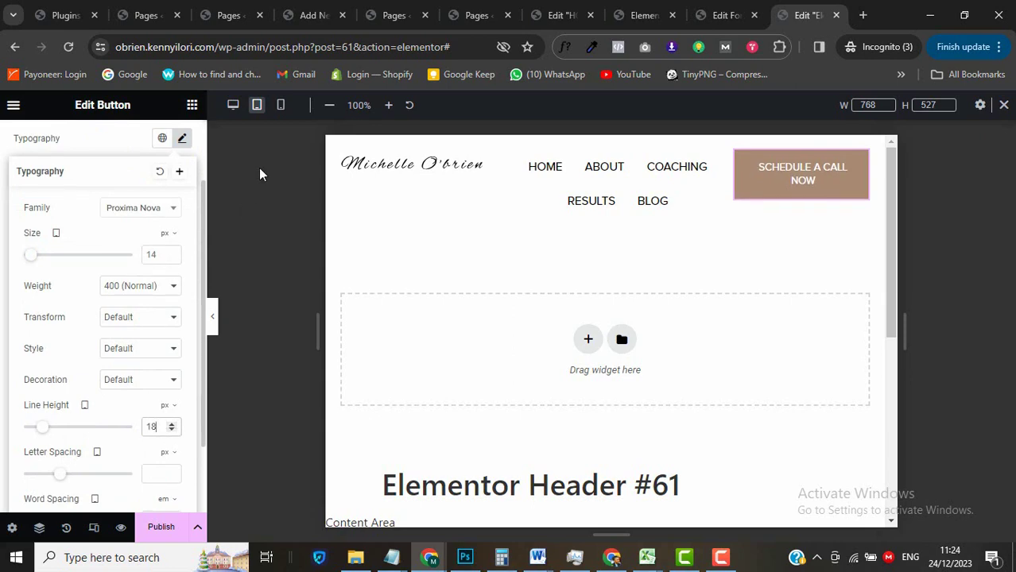
For the mobile view, center the header button and expand the menu to check it against the button.
click(282, 106)
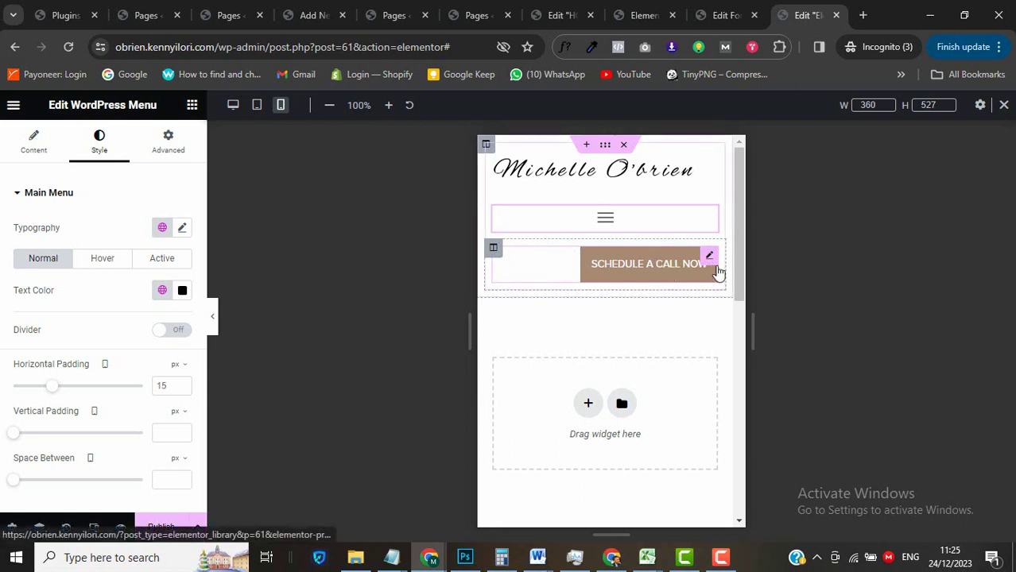
click(720, 267)
click(42, 156)
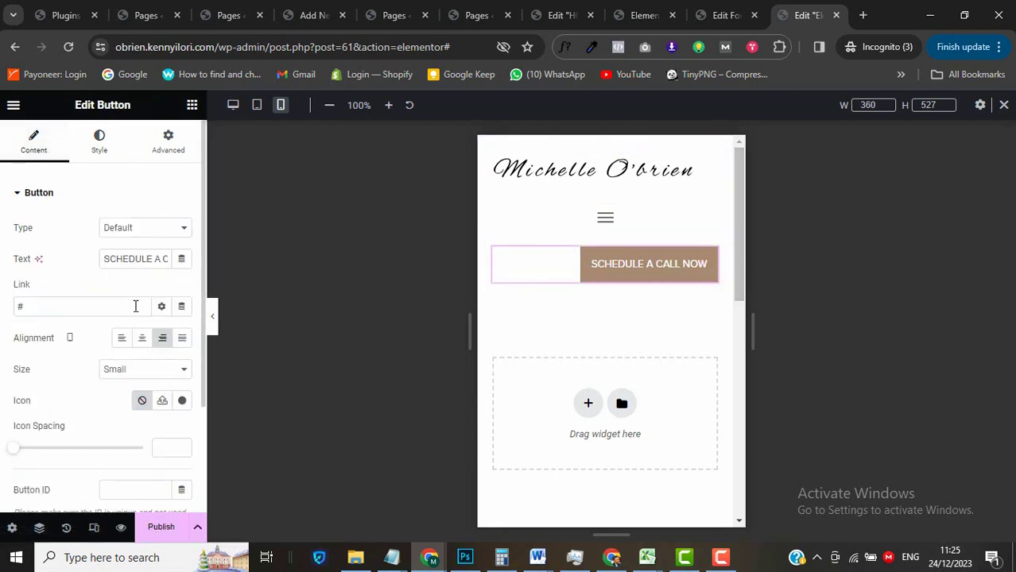
click(141, 338)
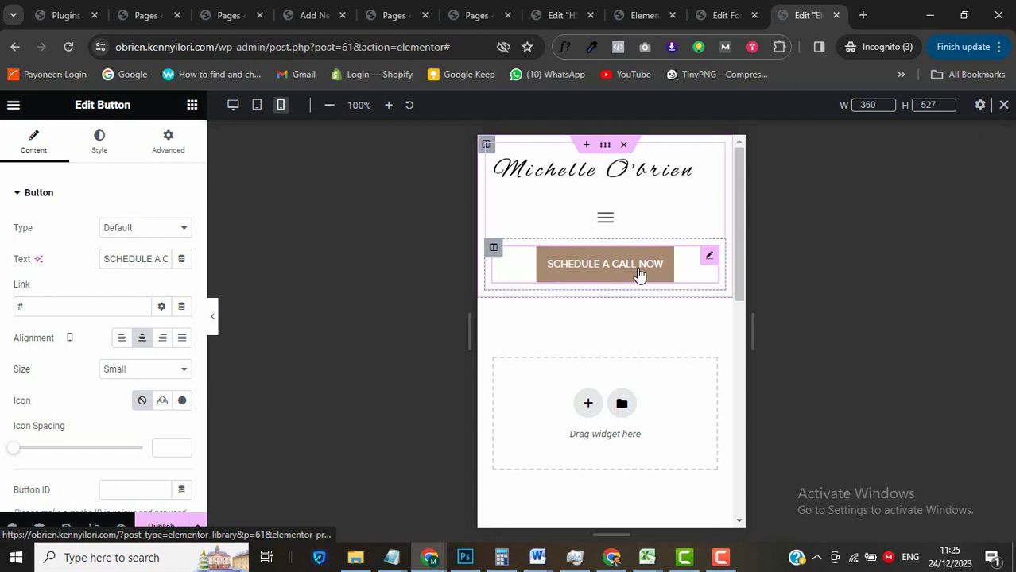
click(605, 223)
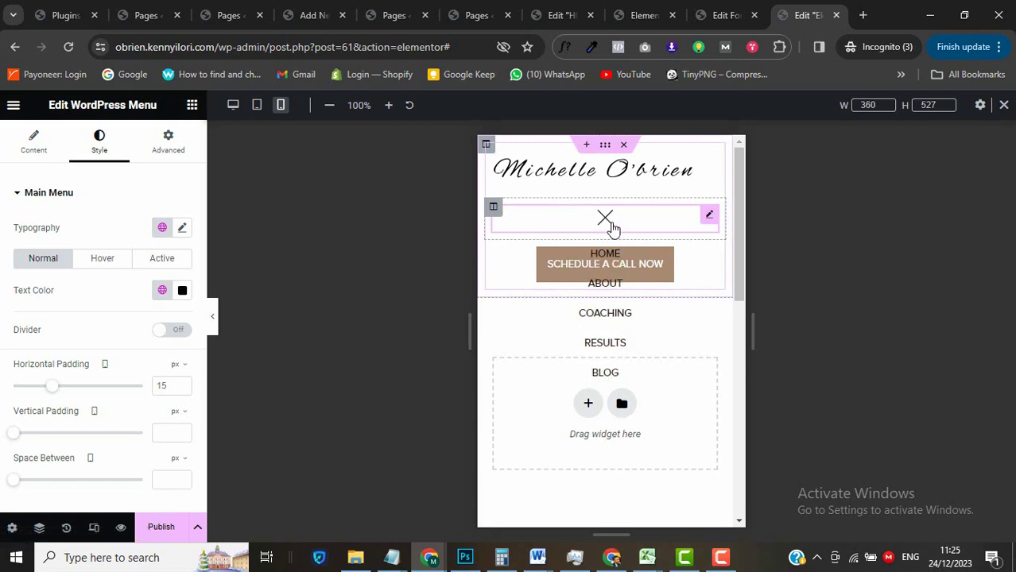
Return to the desktop view and duplicate the whole header section.
click(233, 105)
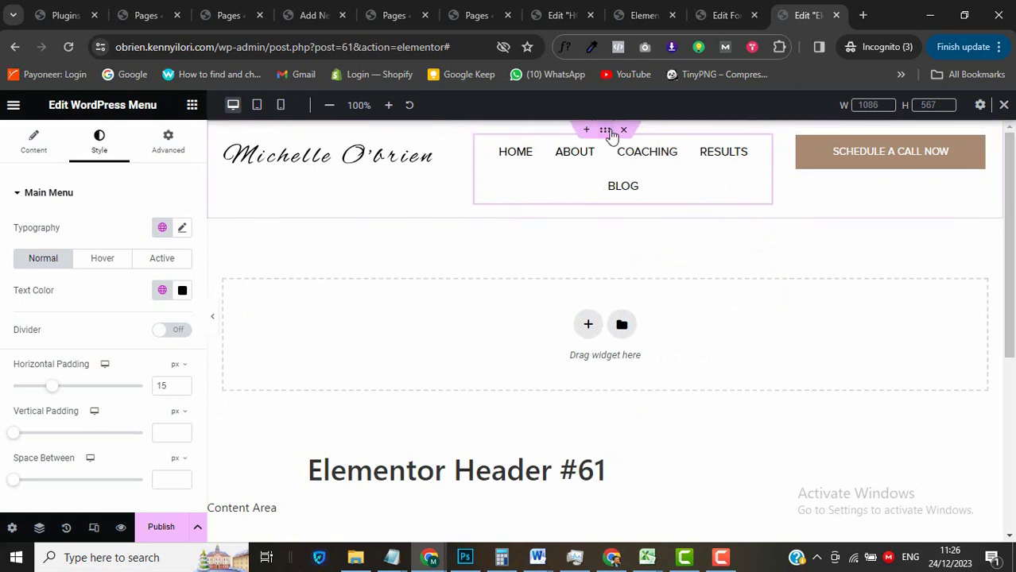
right_click(611, 131)
click(645, 177)
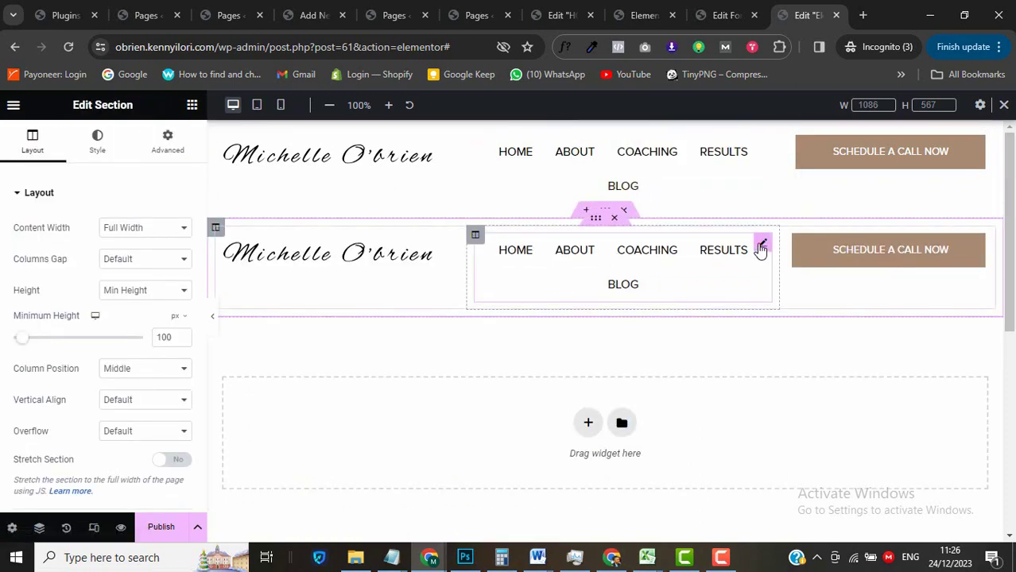
Switch the duplicated section's navigation menu to "Header Menu For Mobile".
click(761, 248)
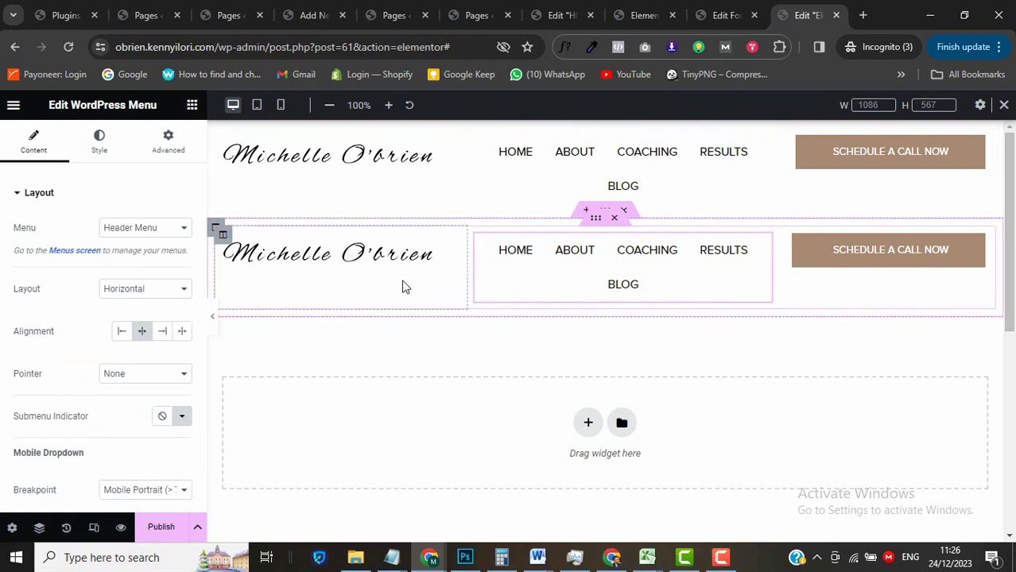
click(140, 230)
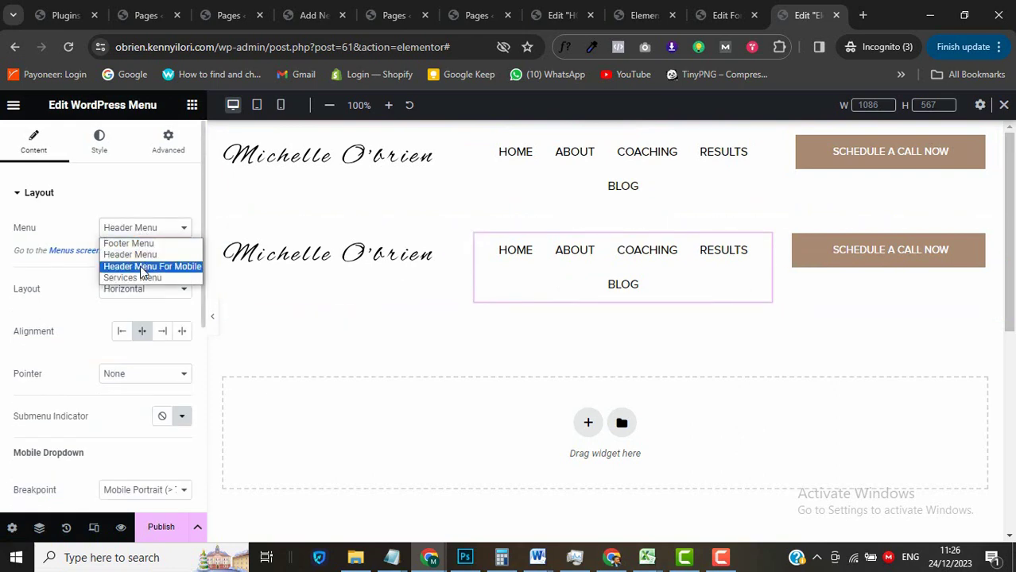
click(141, 267)
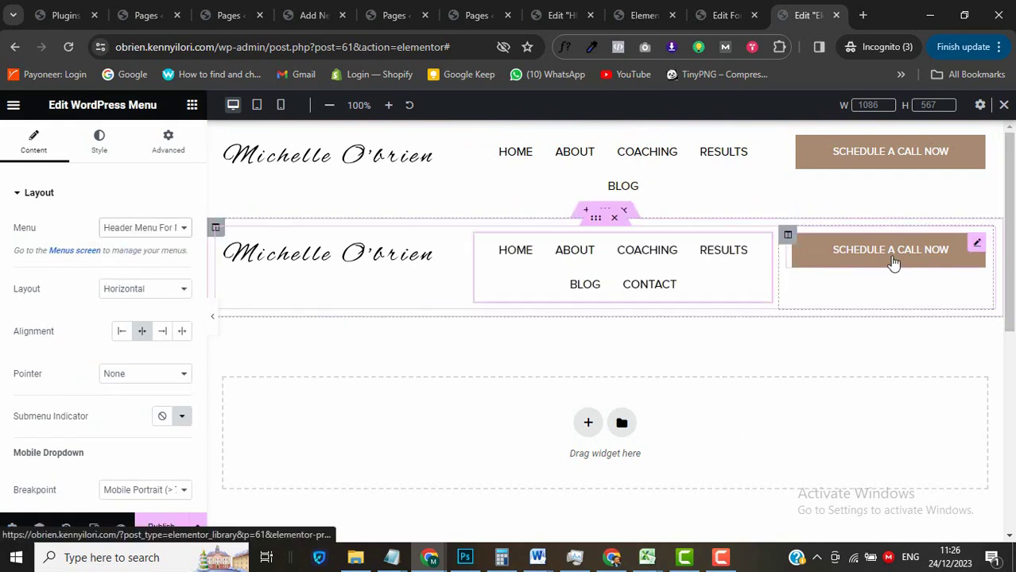
Hide the column holding the button in the duplicated header section on tablet portrait and mobile portrait.
click(978, 246)
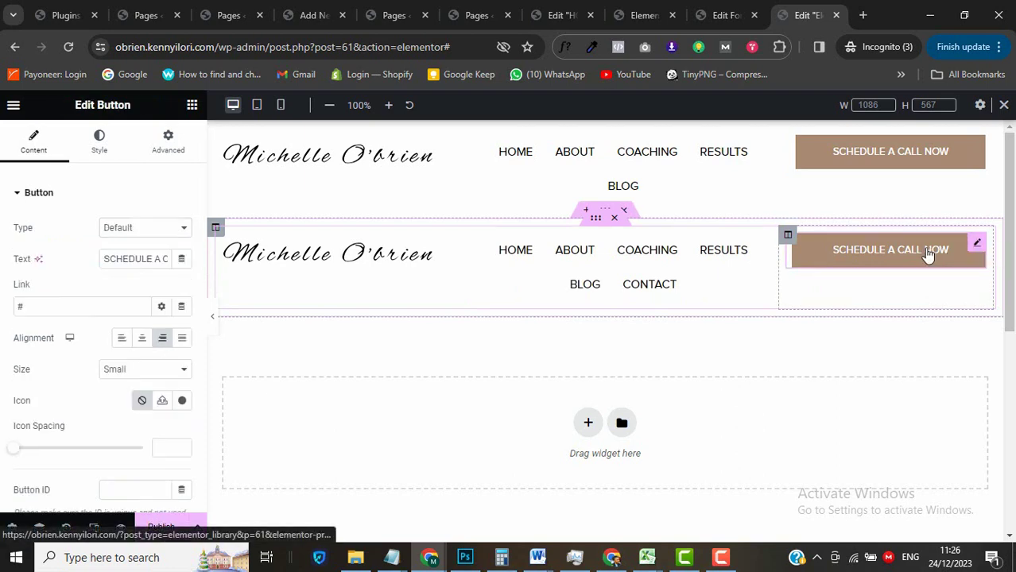
click(788, 235)
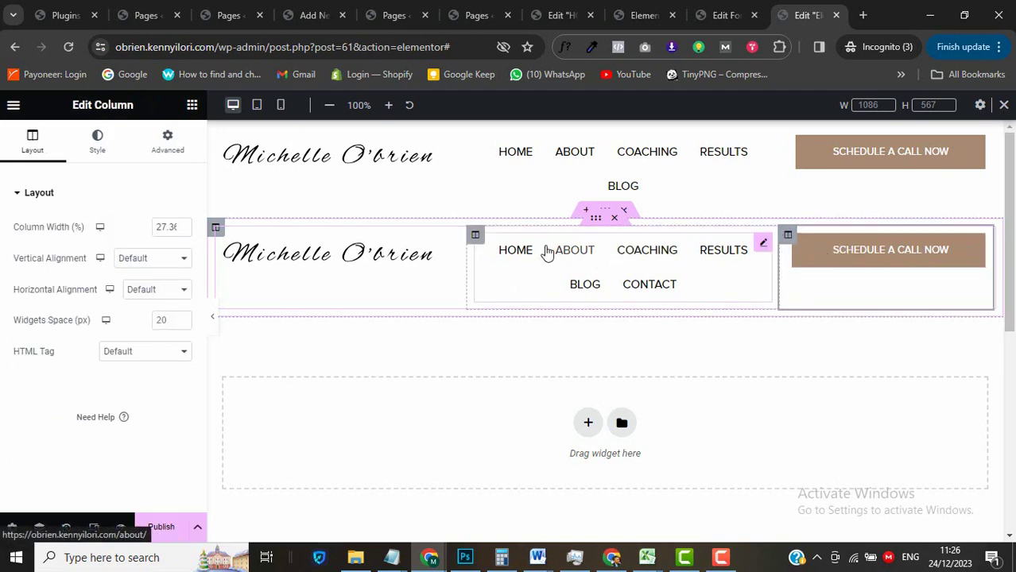
click(167, 140)
scroll(37, 404, down, 3)
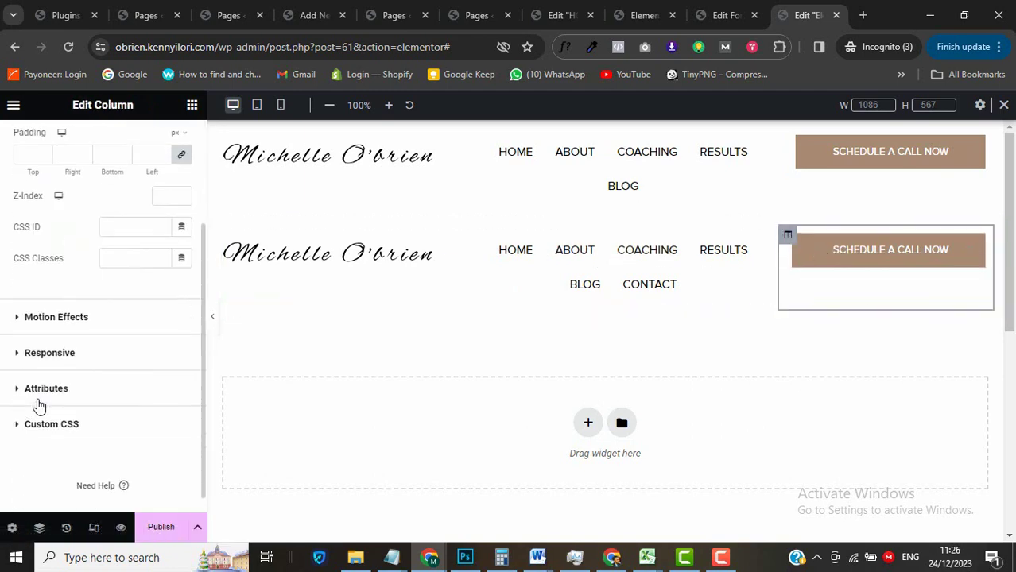
click(49, 352)
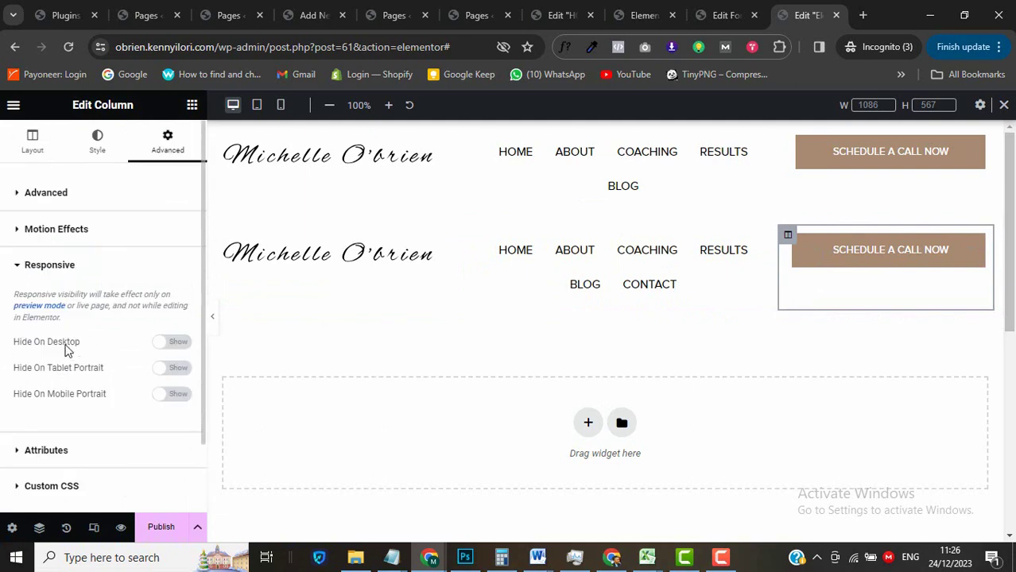
click(176, 396)
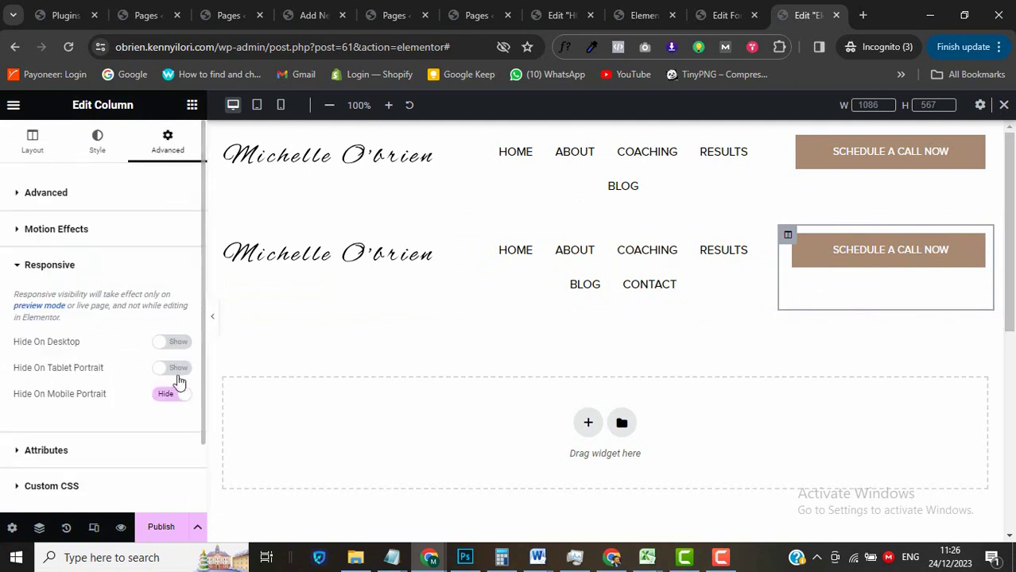
click(173, 369)
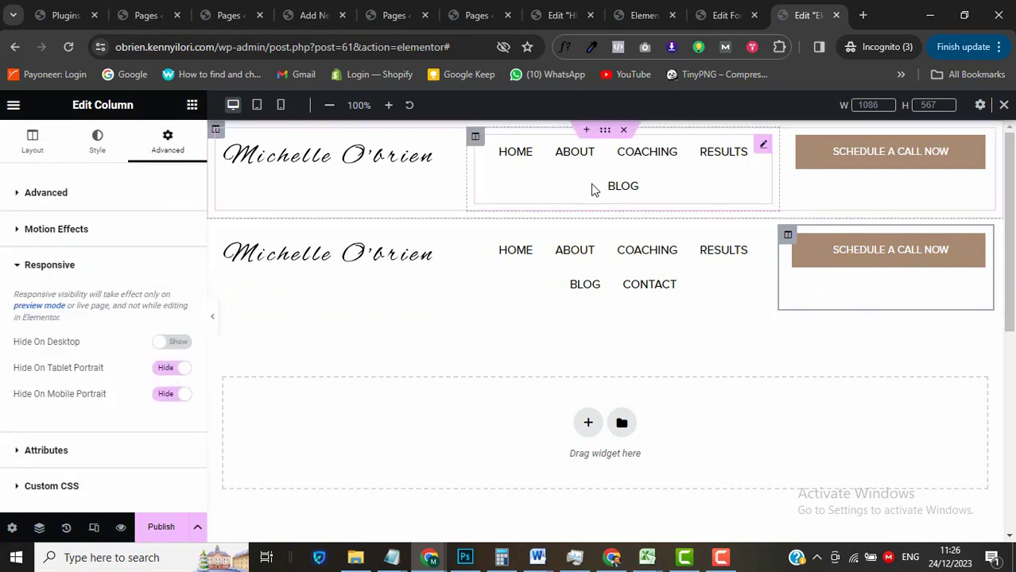
Hide the whole duplicated header section on desktop and tablet portrait, keeping it shown on mobile portrait.
click(257, 107)
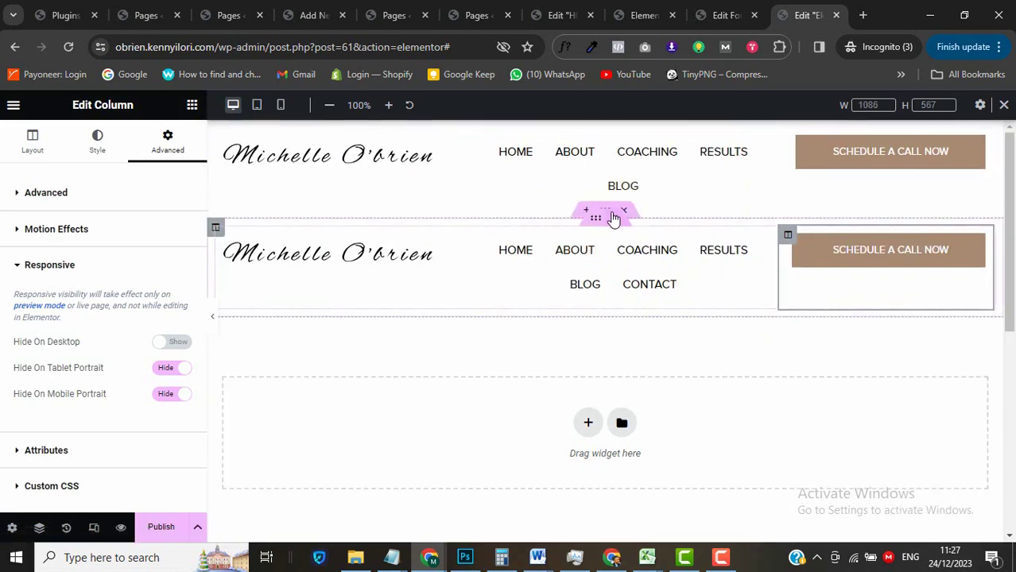
click(607, 213)
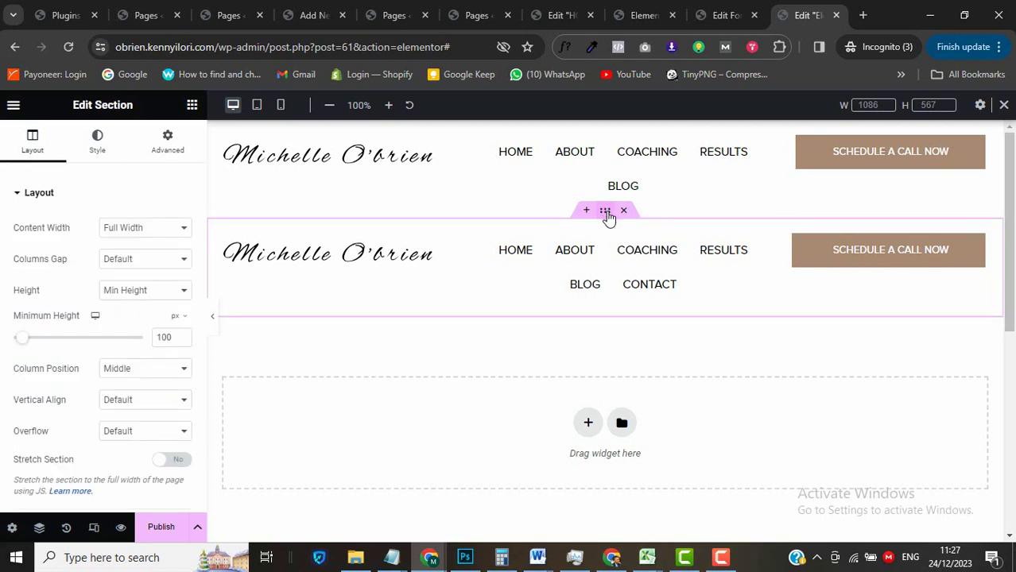
click(172, 151)
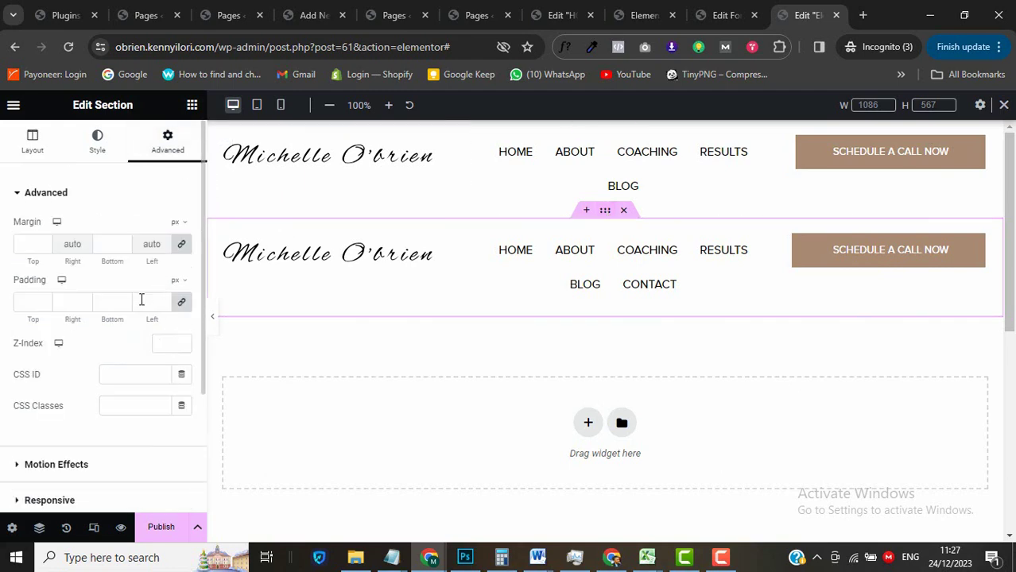
scroll(77, 402, down, 2)
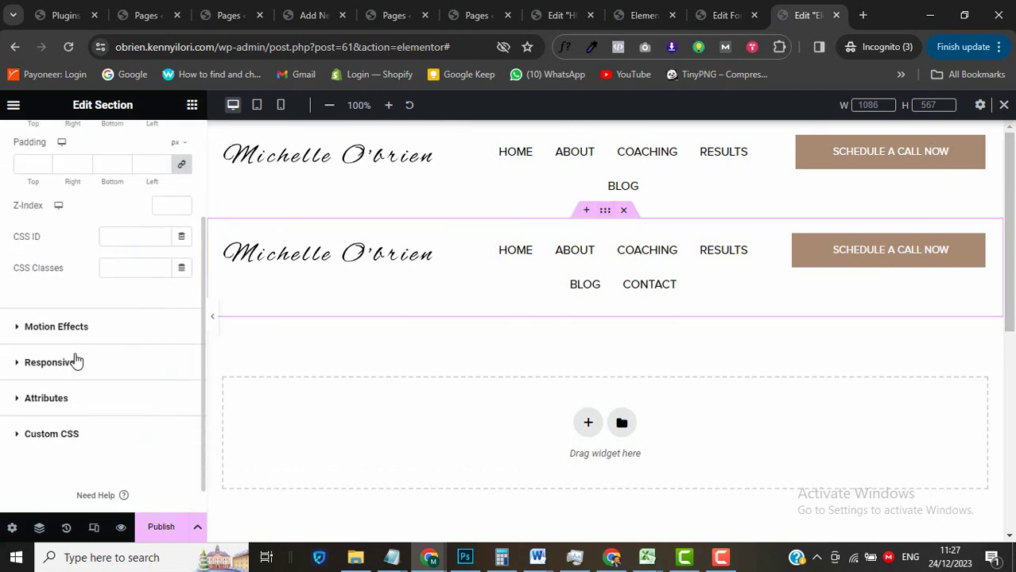
click(75, 362)
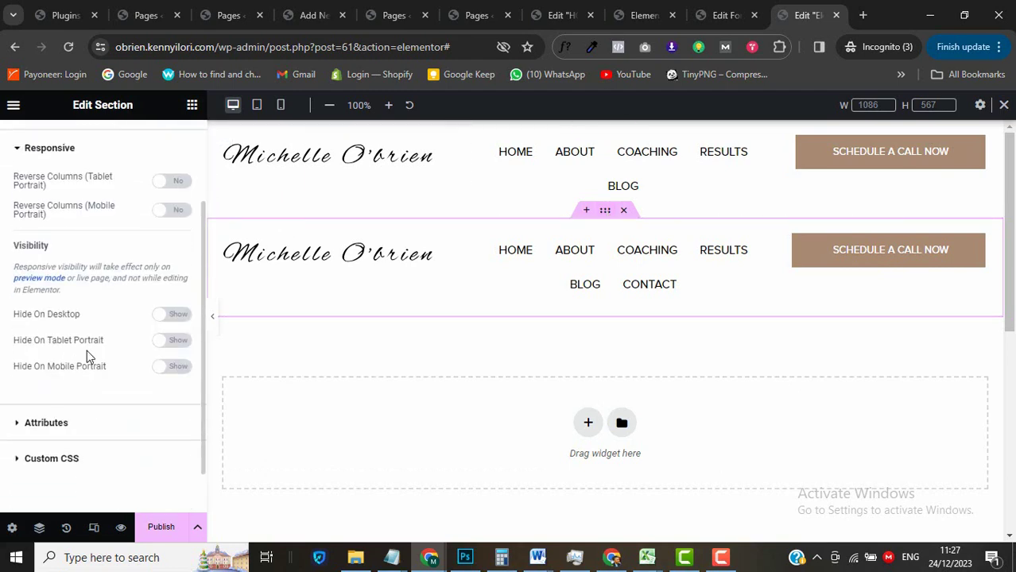
click(177, 315)
click(173, 345)
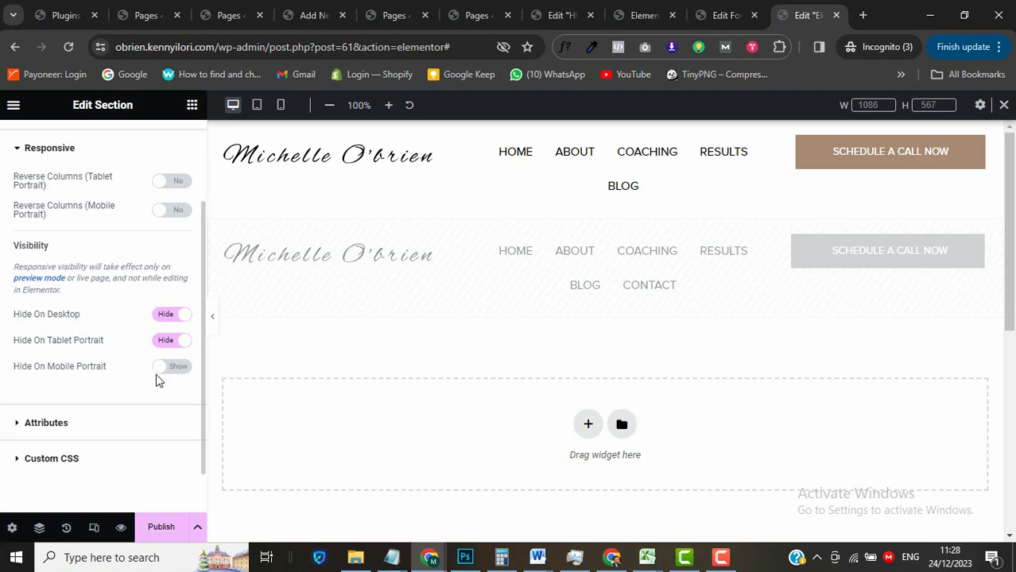
For the mobile view, set the duplicated section's logo column width to 75% and its menu column width to 25%.
click(259, 105)
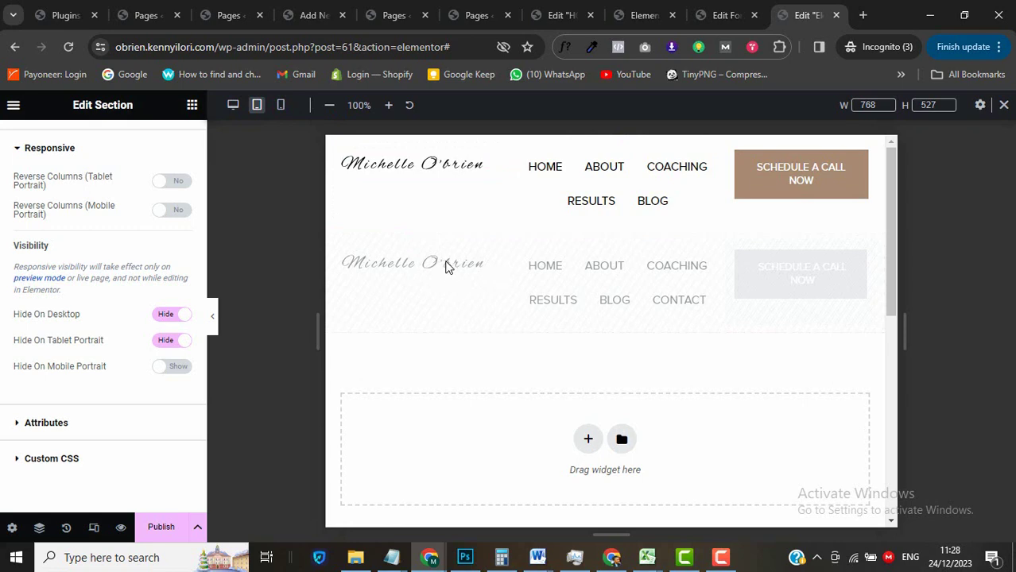
click(281, 108)
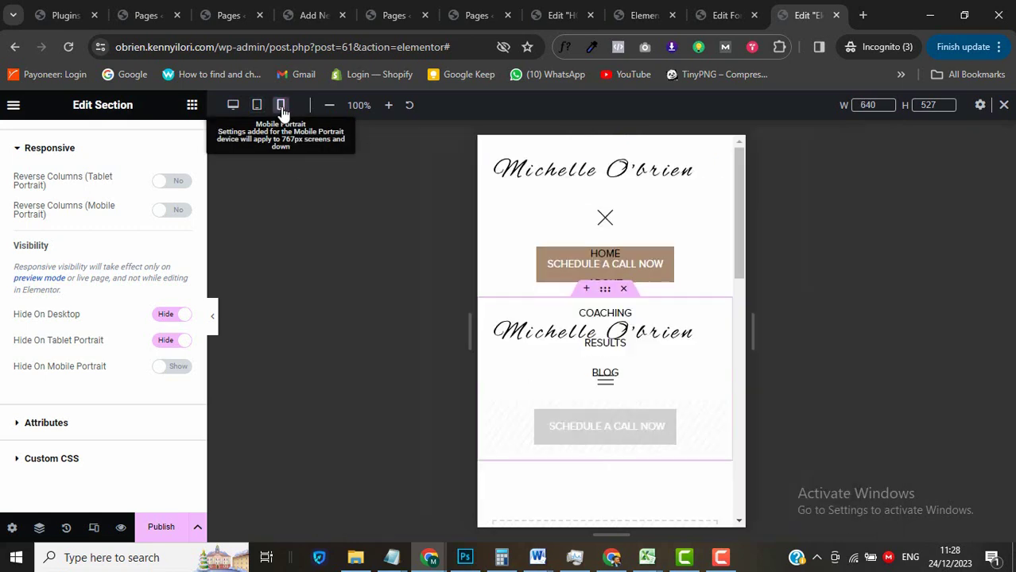
click(606, 219)
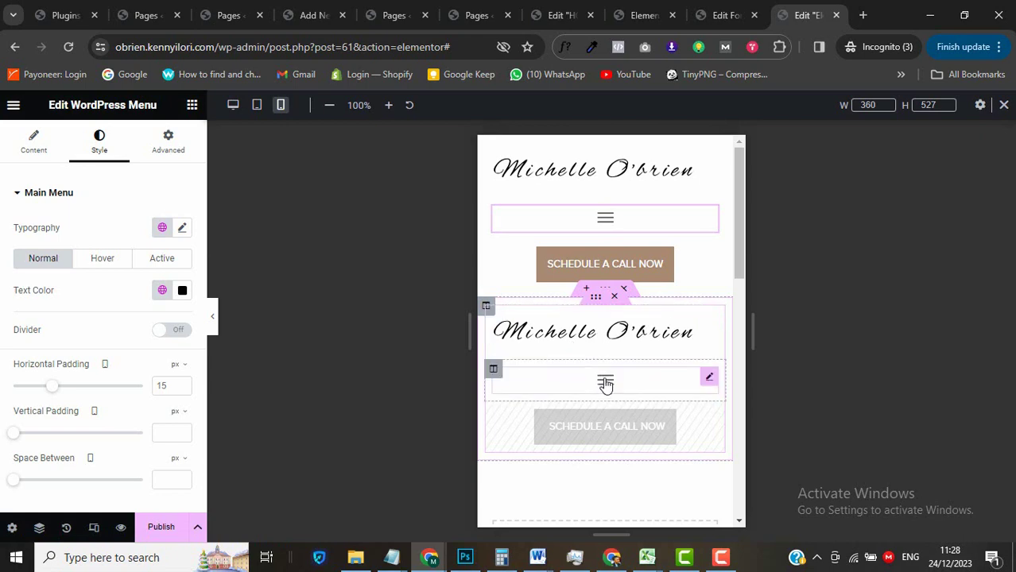
click(493, 314)
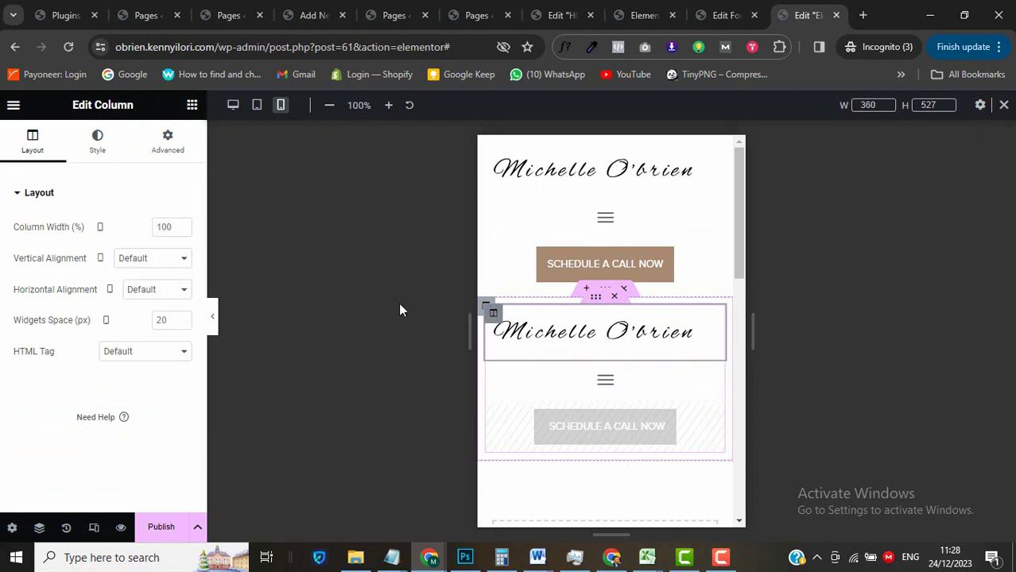
text(75)
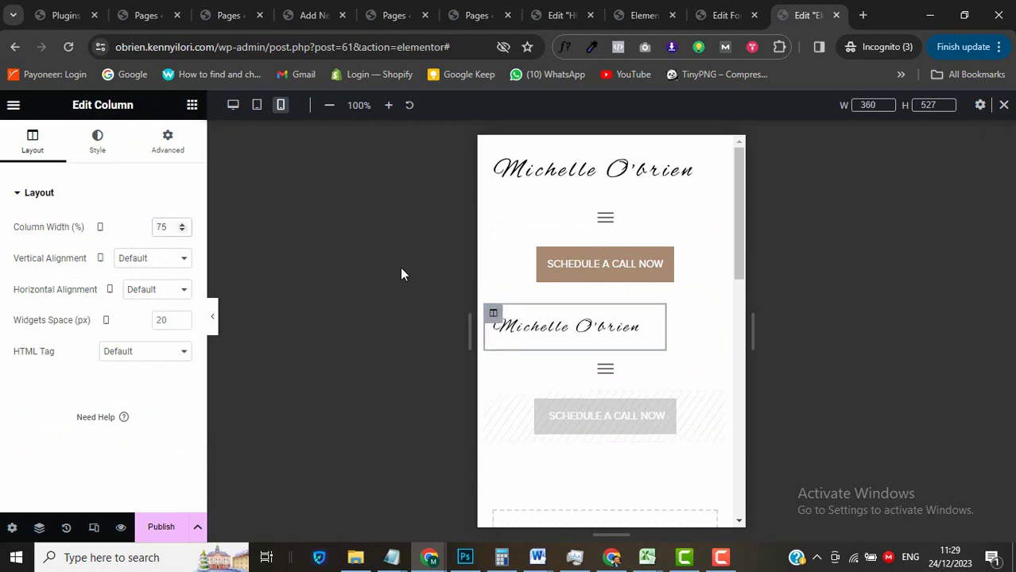
click(494, 360)
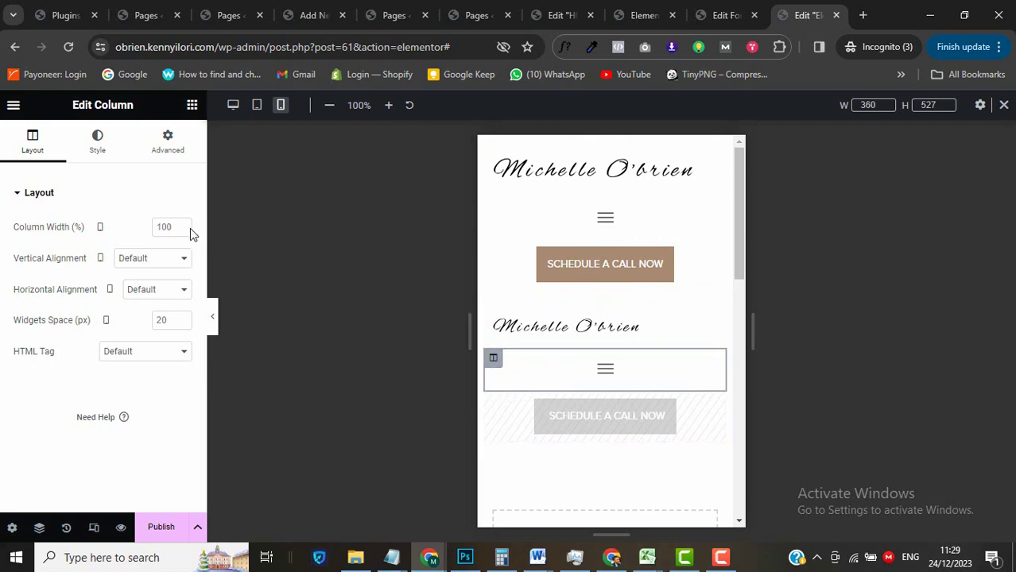
click(177, 228)
text(25)
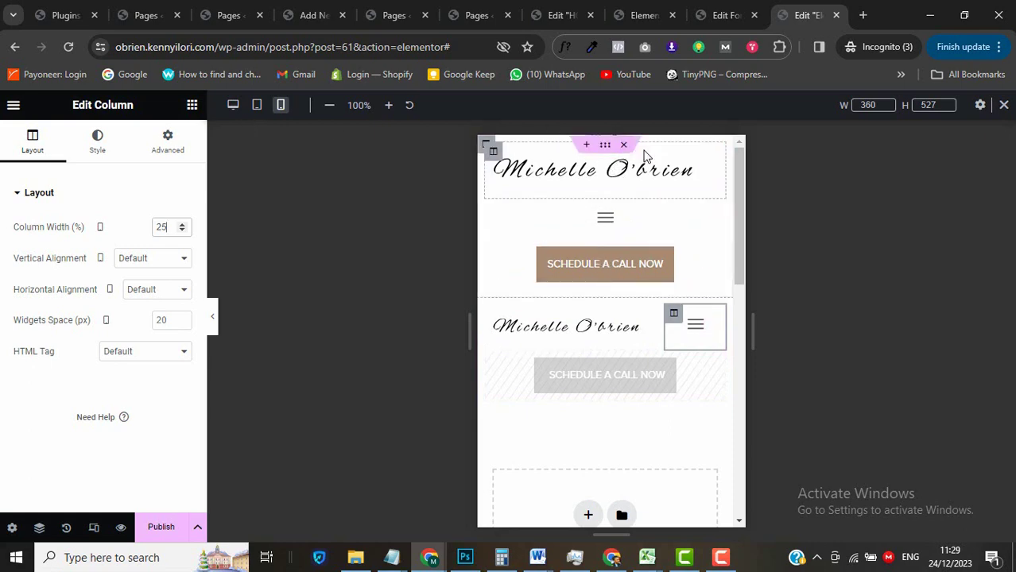
Hide the original header section on mobile portrait and compare the tablet and mobile views.
click(609, 148)
click(169, 151)
scroll(53, 344, down, 5)
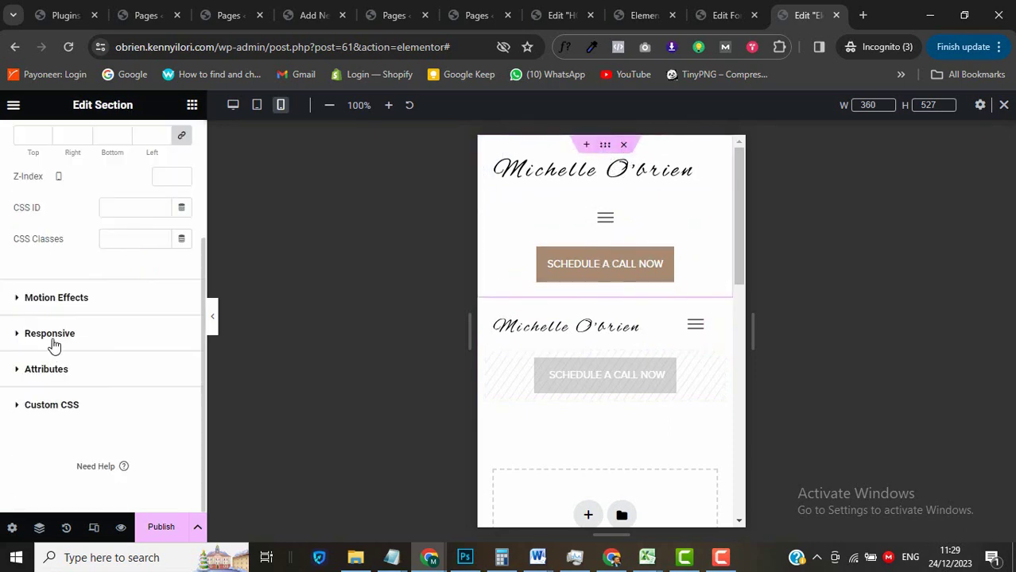
click(54, 342)
click(178, 487)
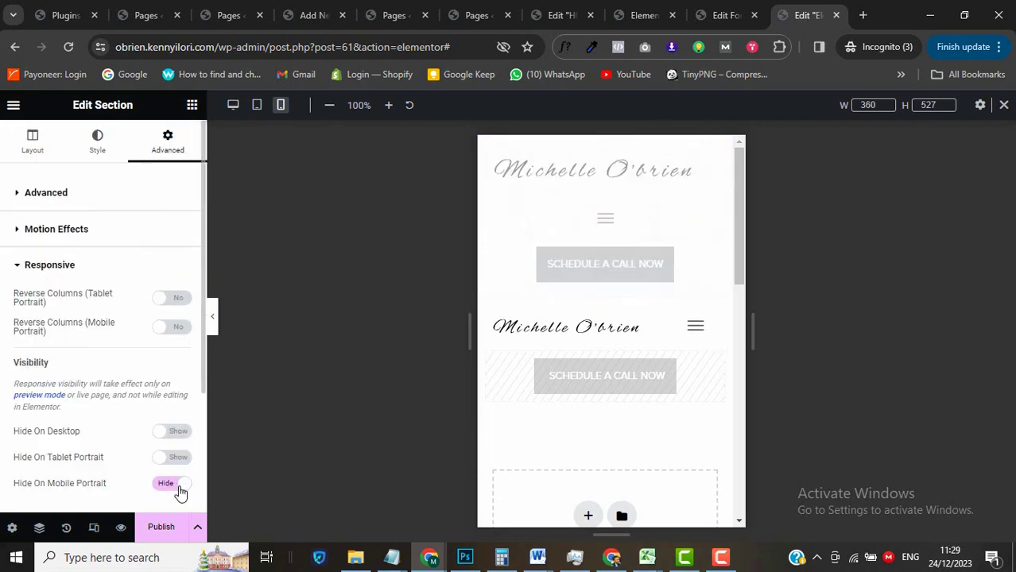
click(256, 108)
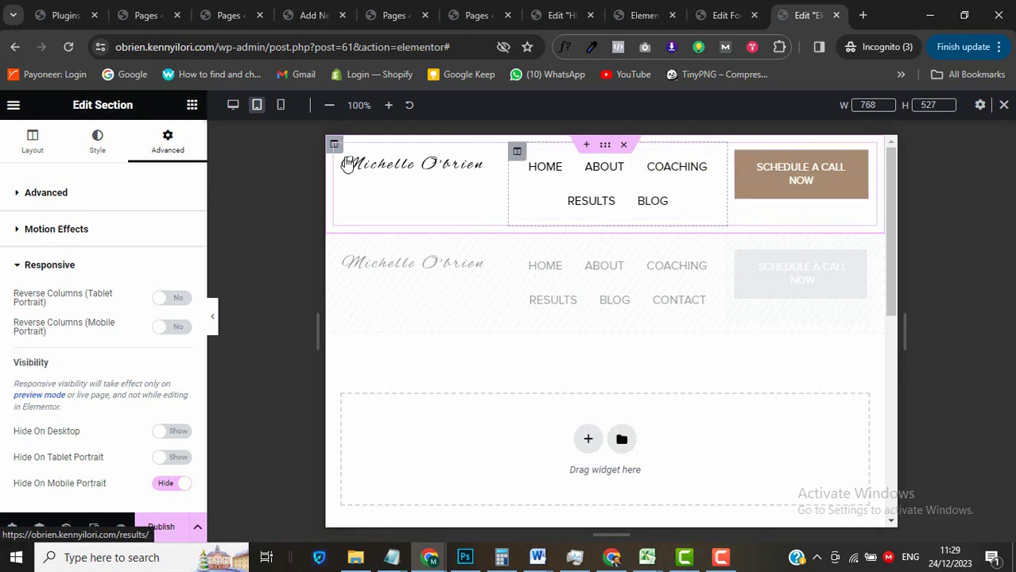
click(282, 106)
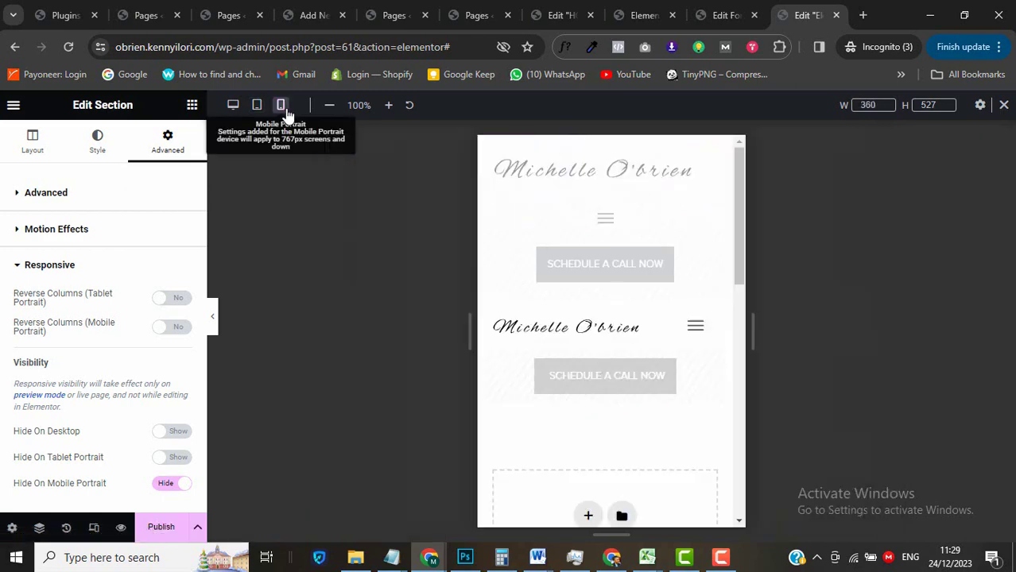
Set the dropdown background color of the duplicated section's menu to opaque white (#FFFFFF) and expand the menu to check it.
click(693, 327)
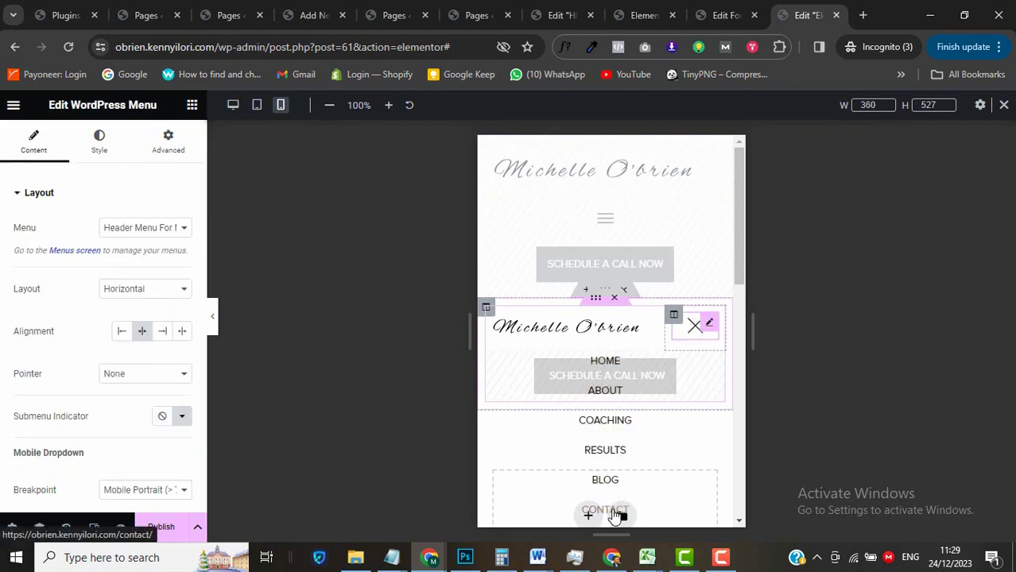
click(693, 329)
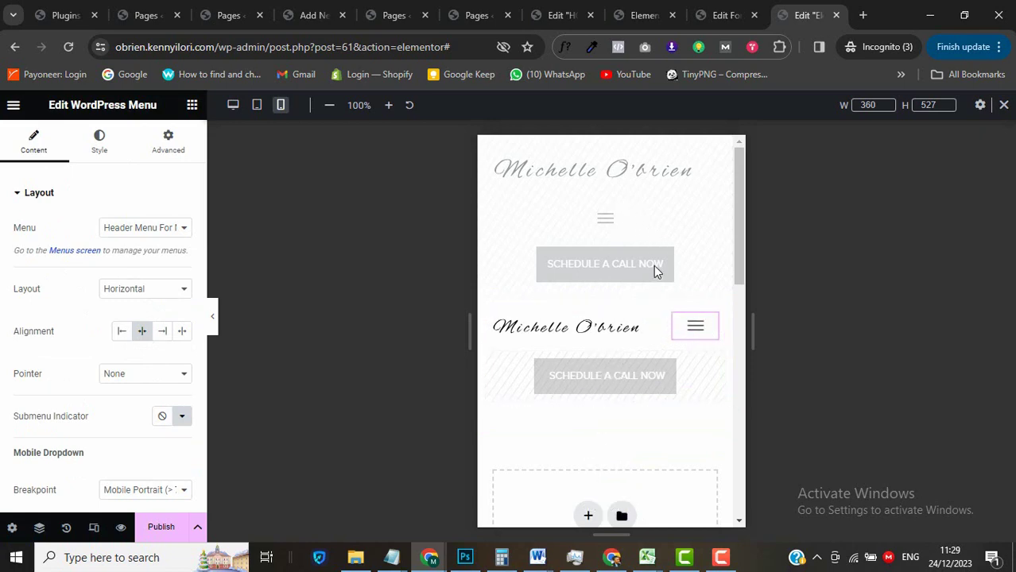
click(693, 327)
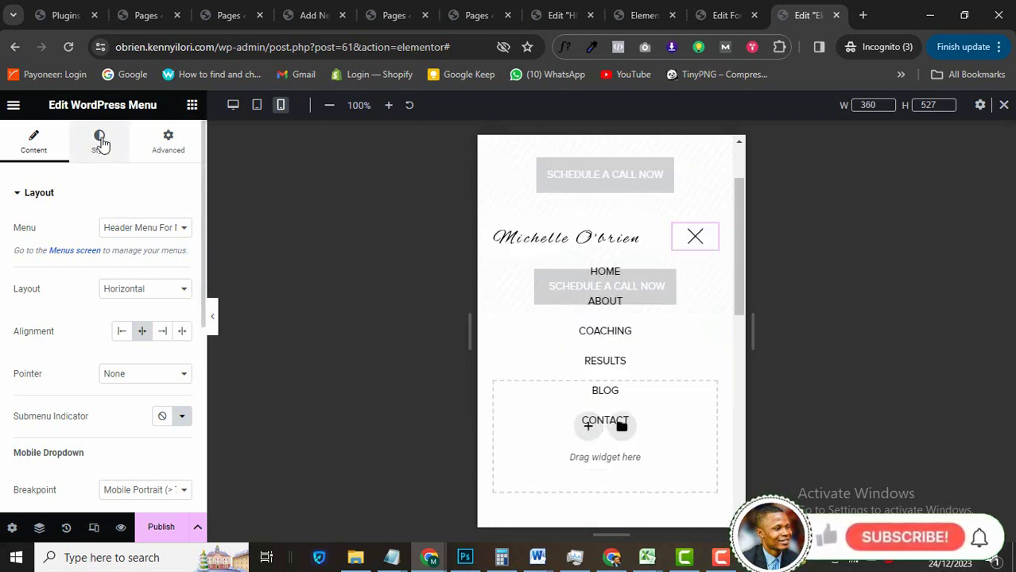
click(101, 143)
scroll(41, 351, down, 5)
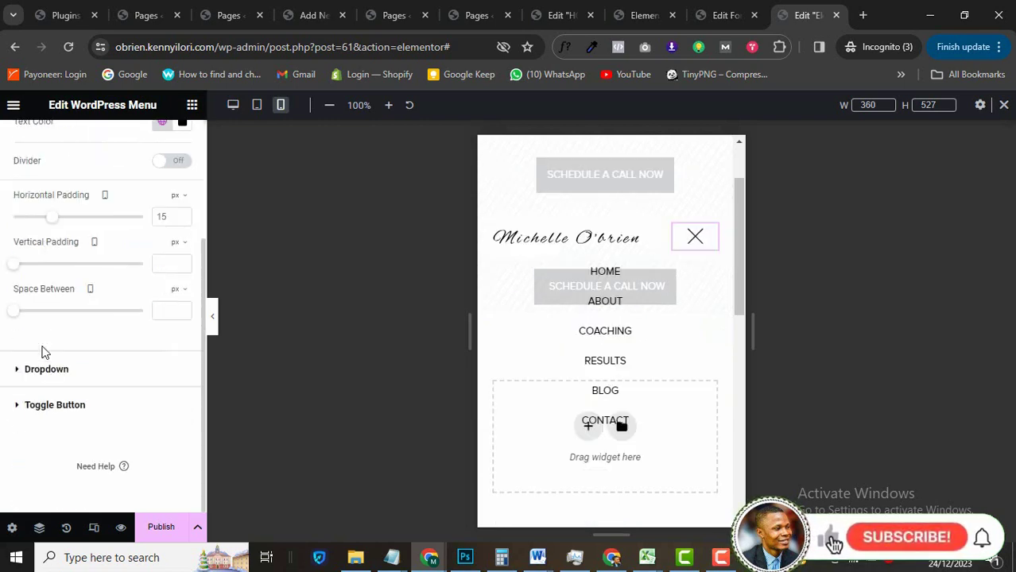
click(40, 369)
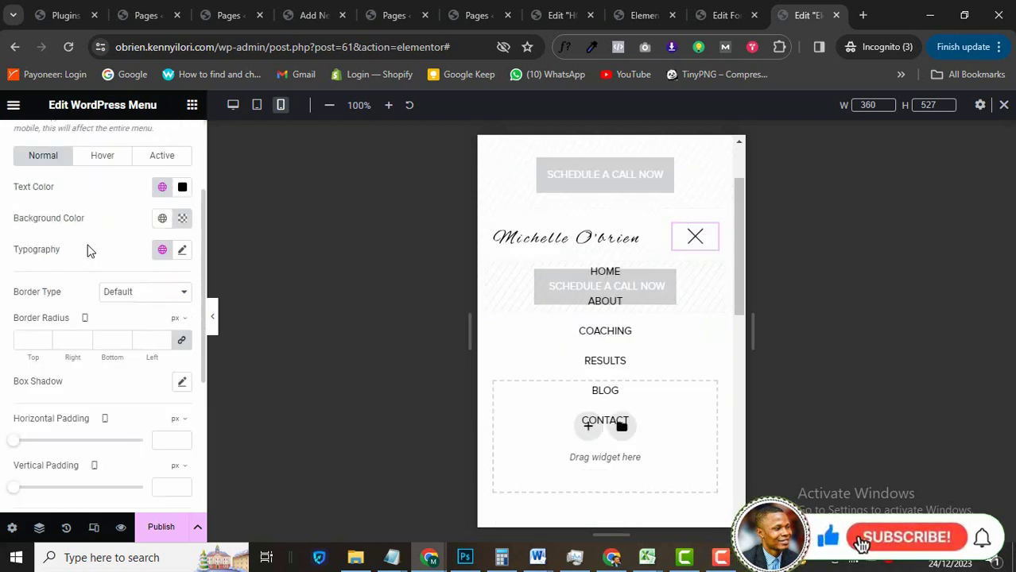
click(182, 218)
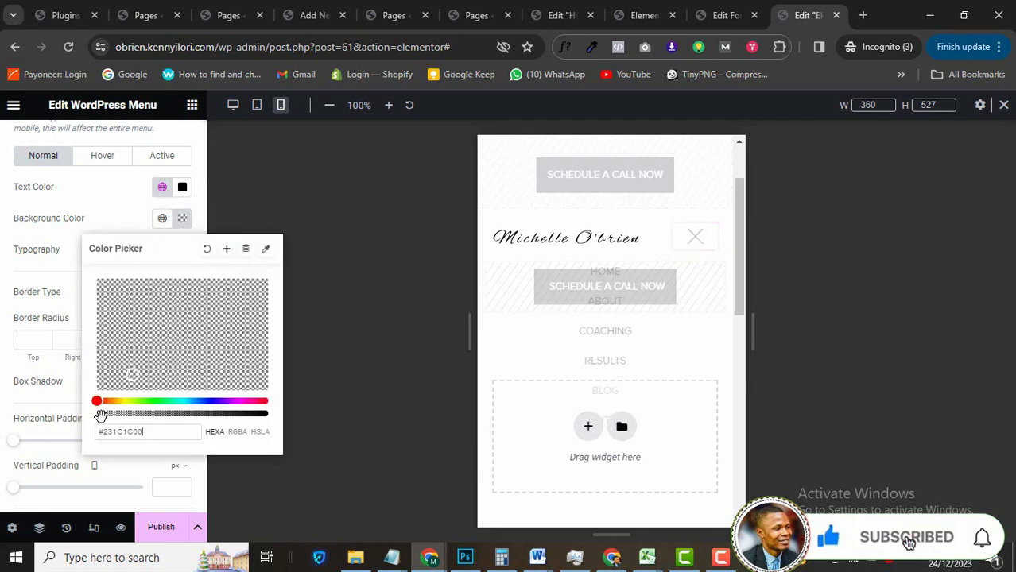
drag(97, 414, 268, 414)
click(155, 319)
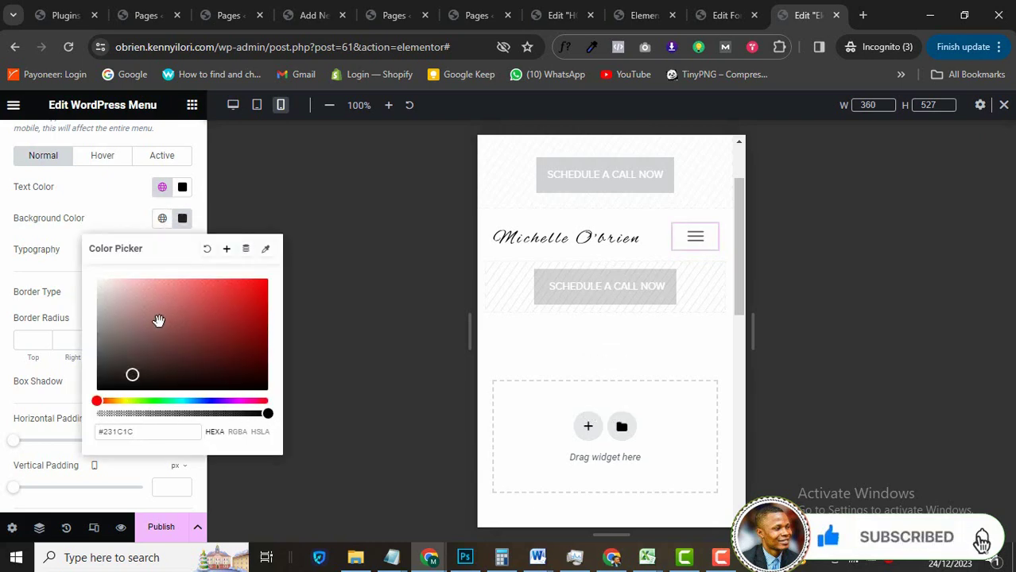
drag(138, 308, 75, 274)
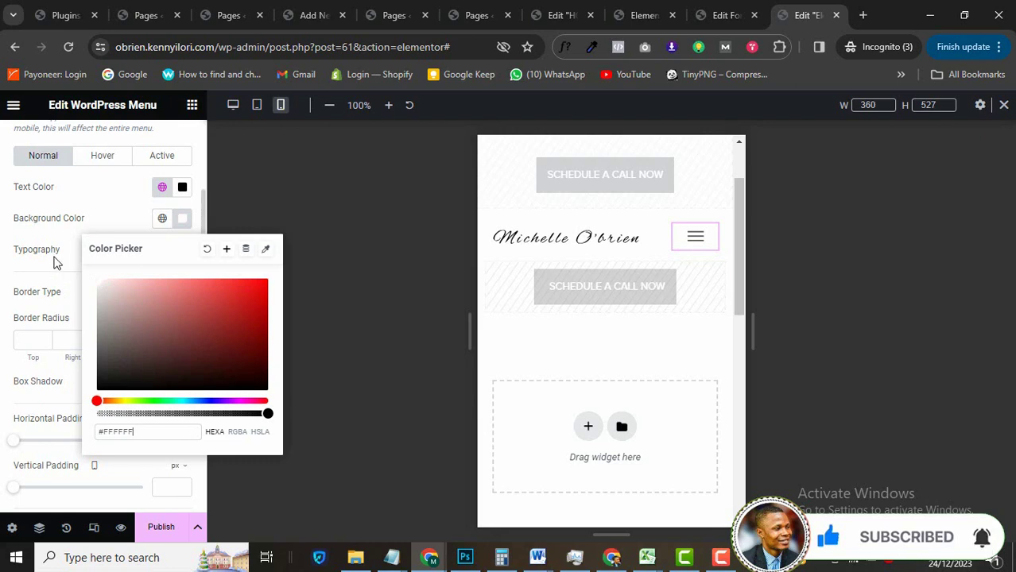
click(690, 243)
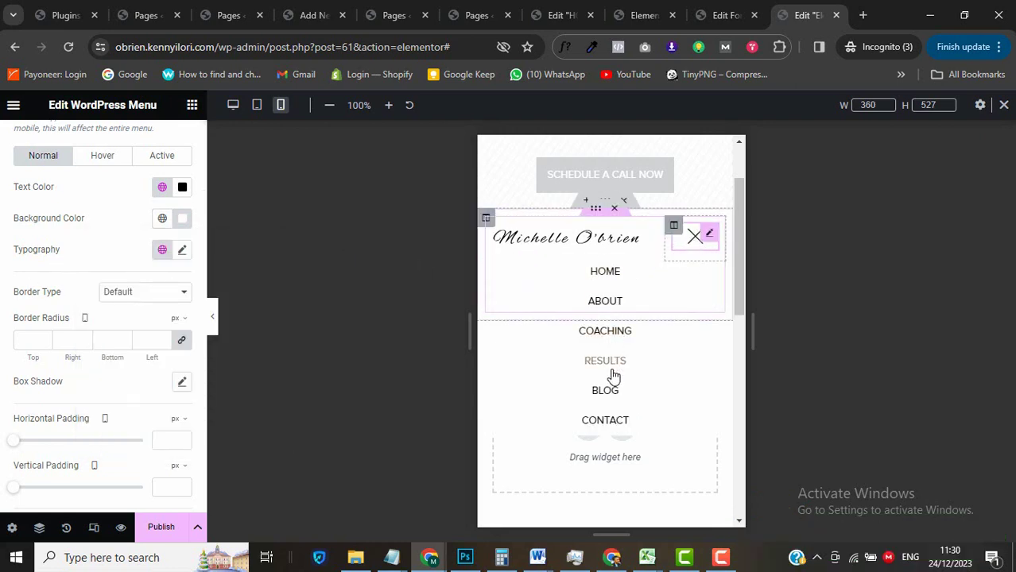
Increase the image width of the duplicated section's site logo for the mobile view.
click(655, 289)
click(649, 327)
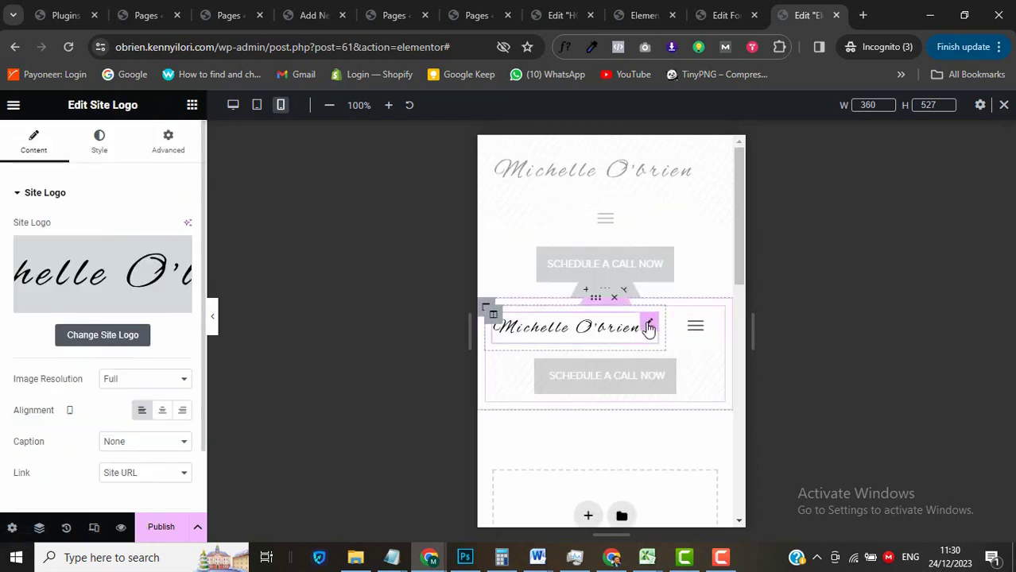
click(99, 152)
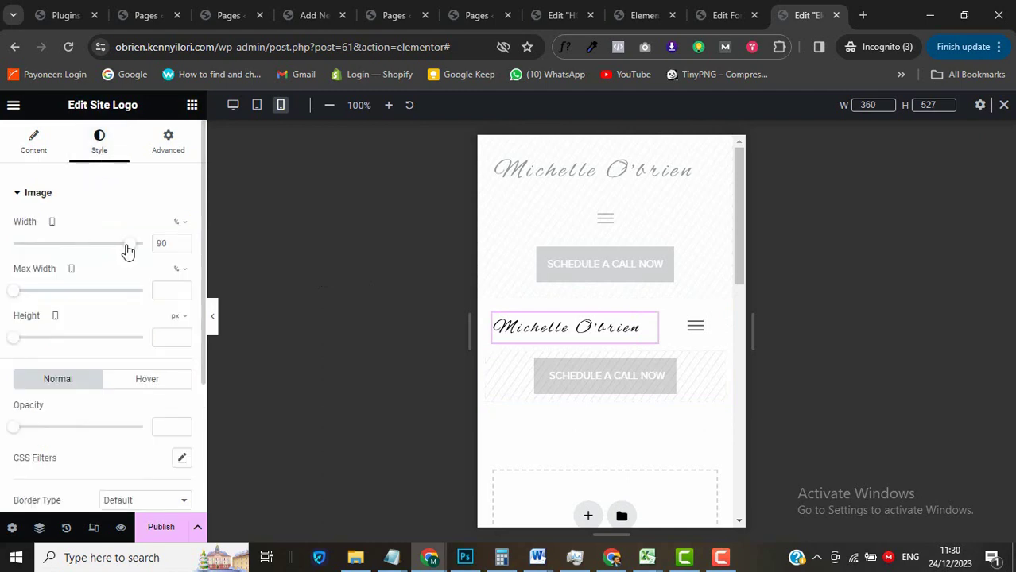
drag(130, 250, 152, 241)
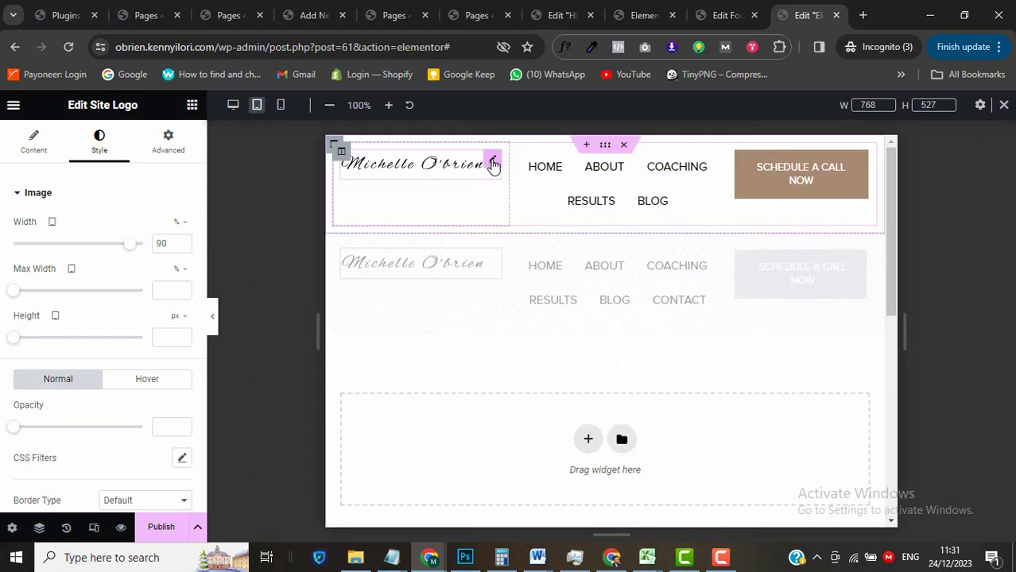
Set the toggle button background color of the original header section's menu to opaque white.
click(232, 105)
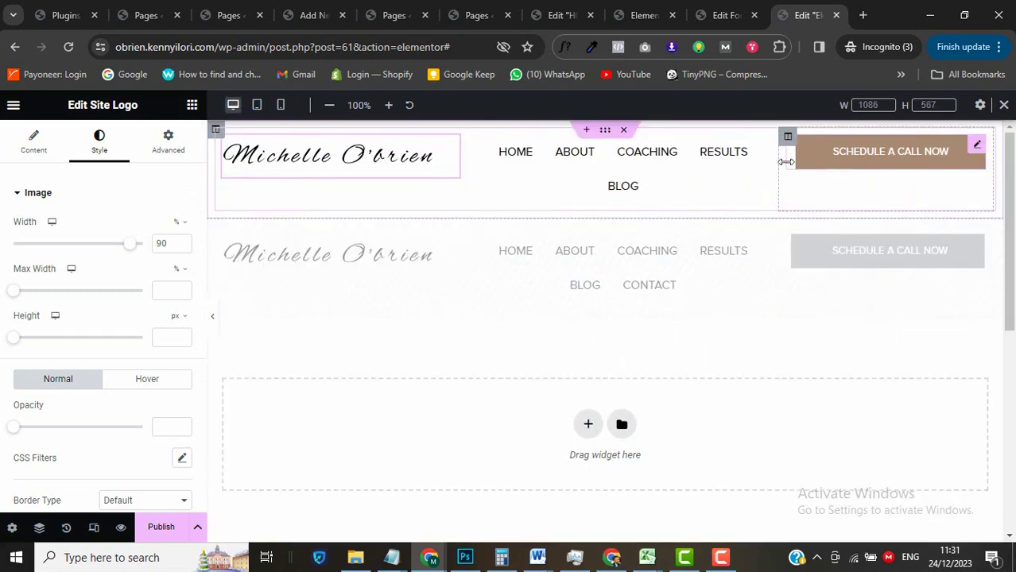
click(762, 148)
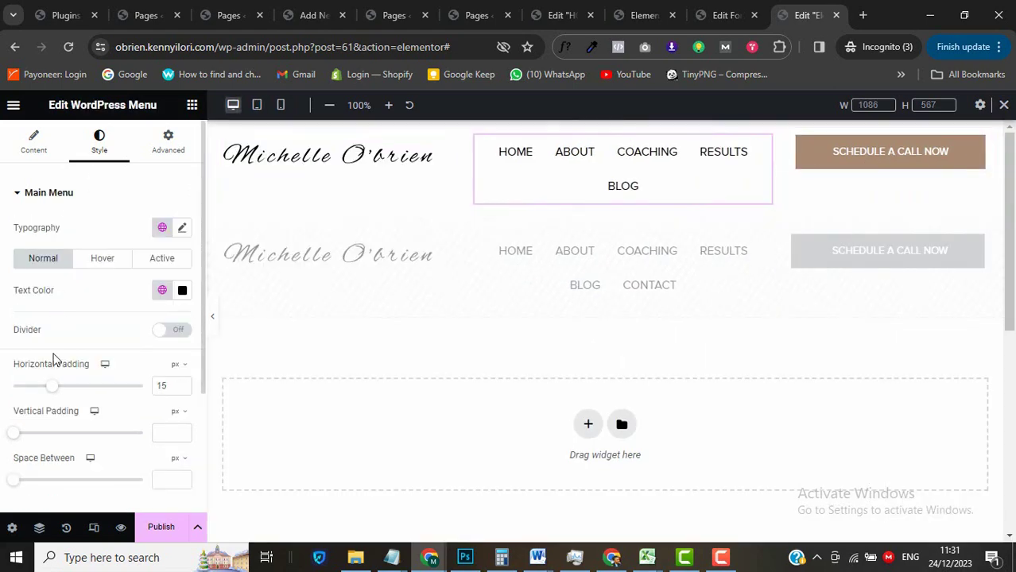
scroll(32, 350, down, 3)
click(57, 404)
click(183, 330)
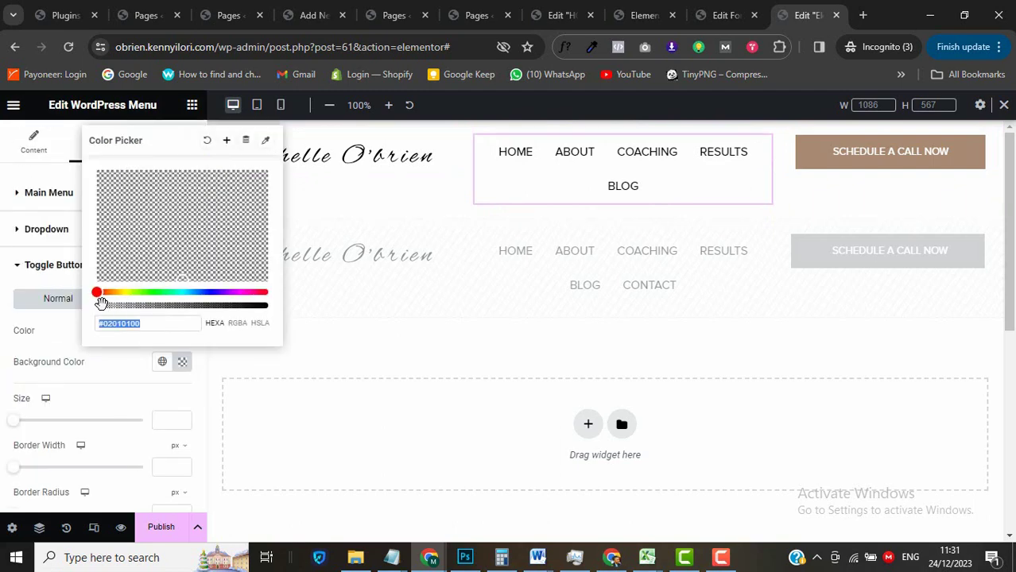
drag(104, 307, 274, 308)
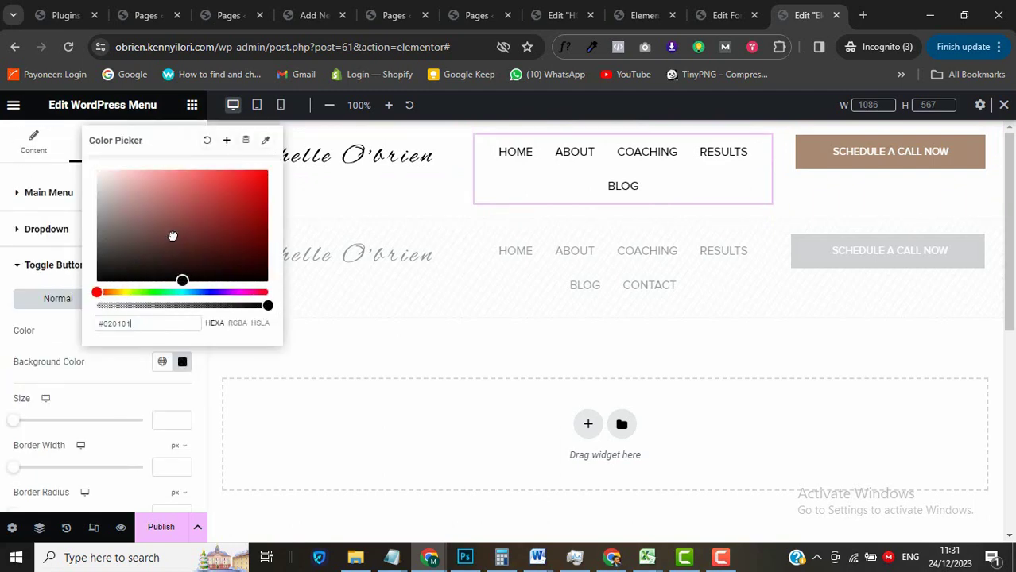
click(83, 164)
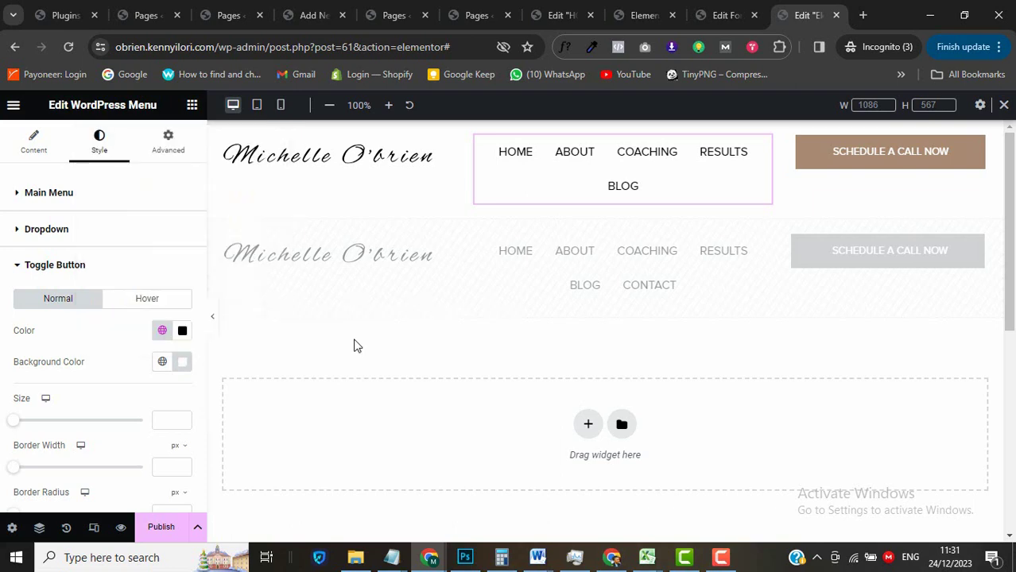
Preview the header in tablet, mobile and desktop views and publish it with an Include Entire Site display condition.
click(256, 105)
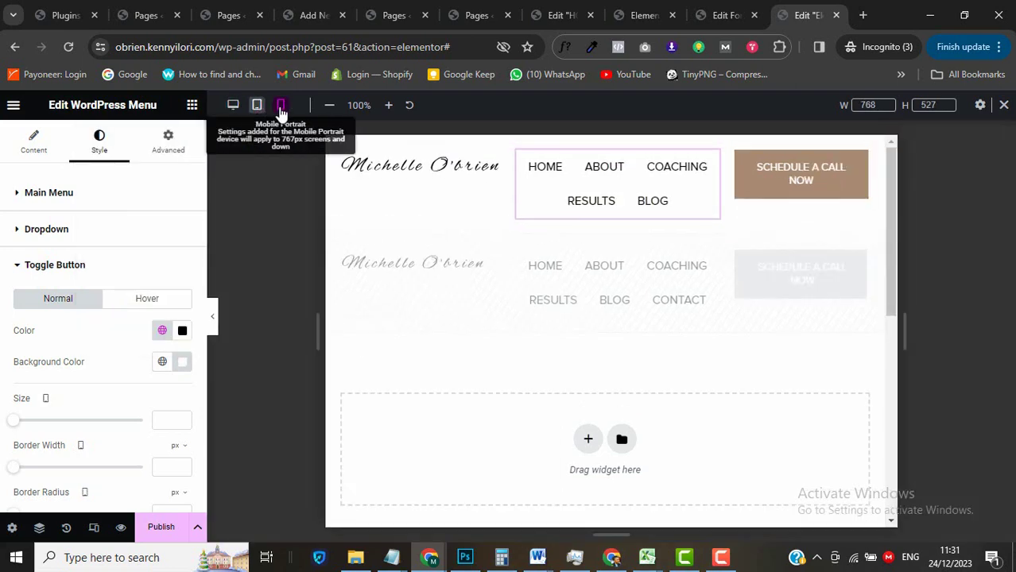
click(281, 105)
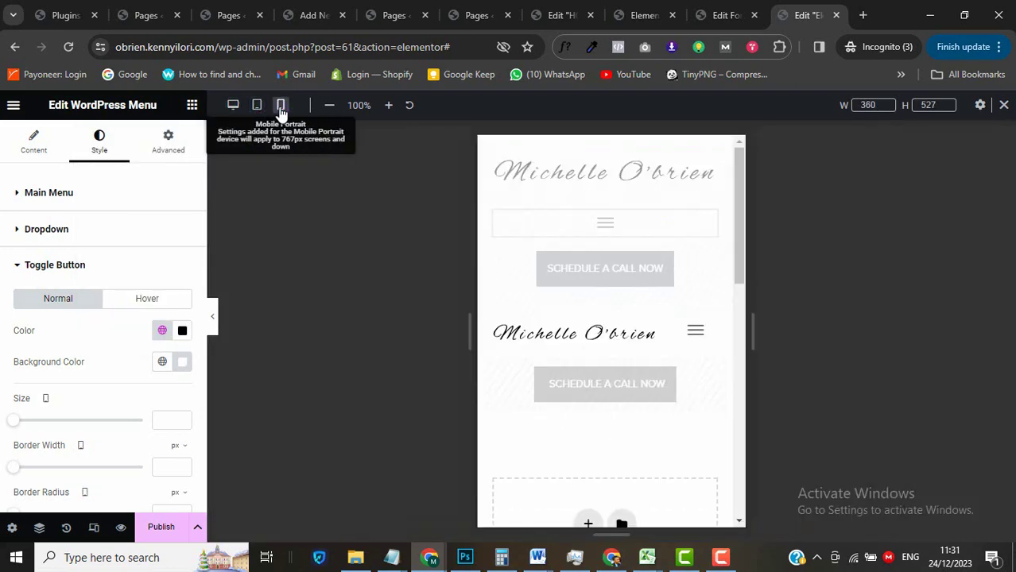
click(233, 106)
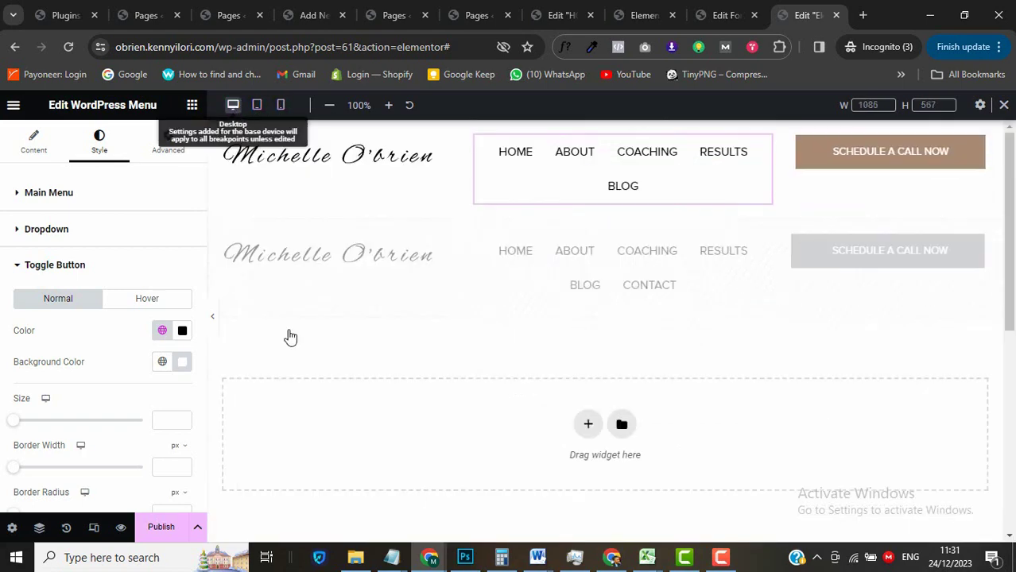
click(169, 528)
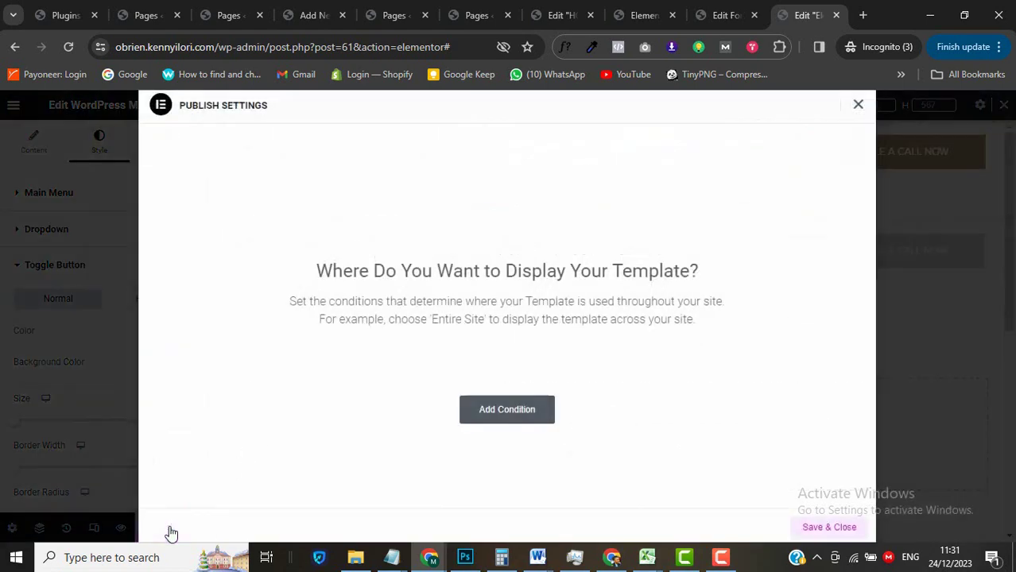
click(524, 424)
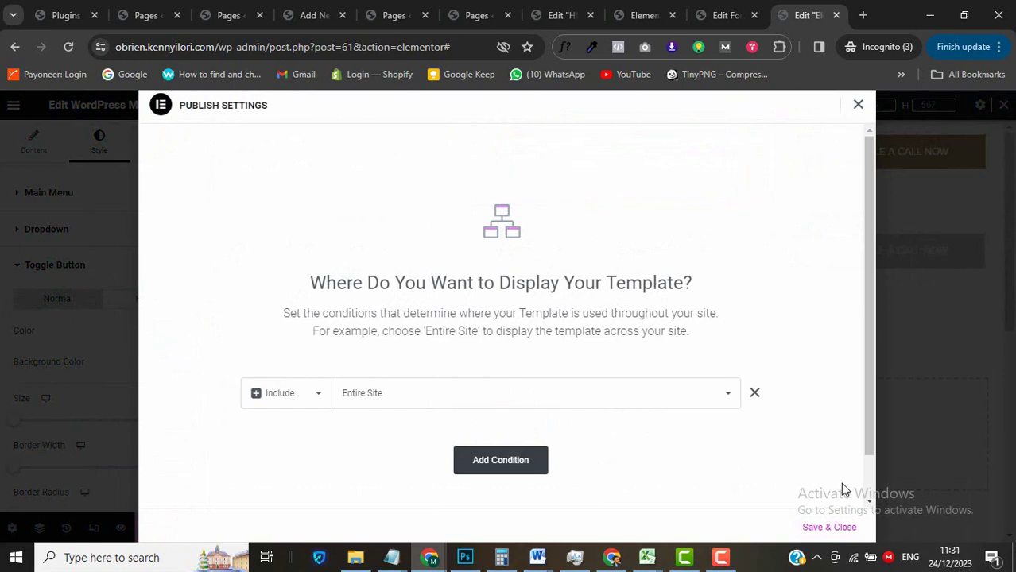
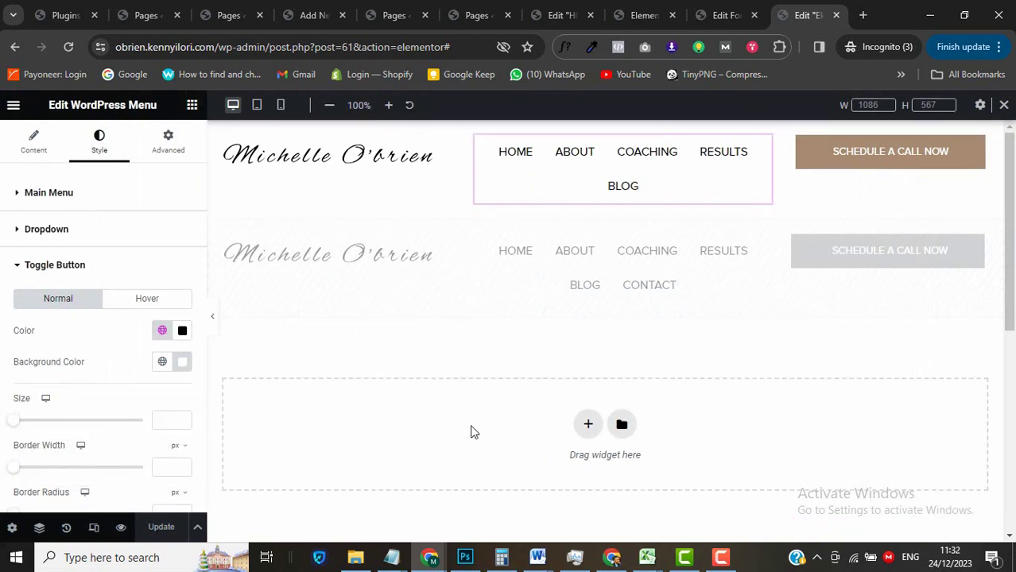
Open the Theme Builder in a new browser tab from the WordPress dashboard.
scroll(472, 431, down, 2)
scroll(471, 431, up, 2)
click(720, 15)
click(643, 15)
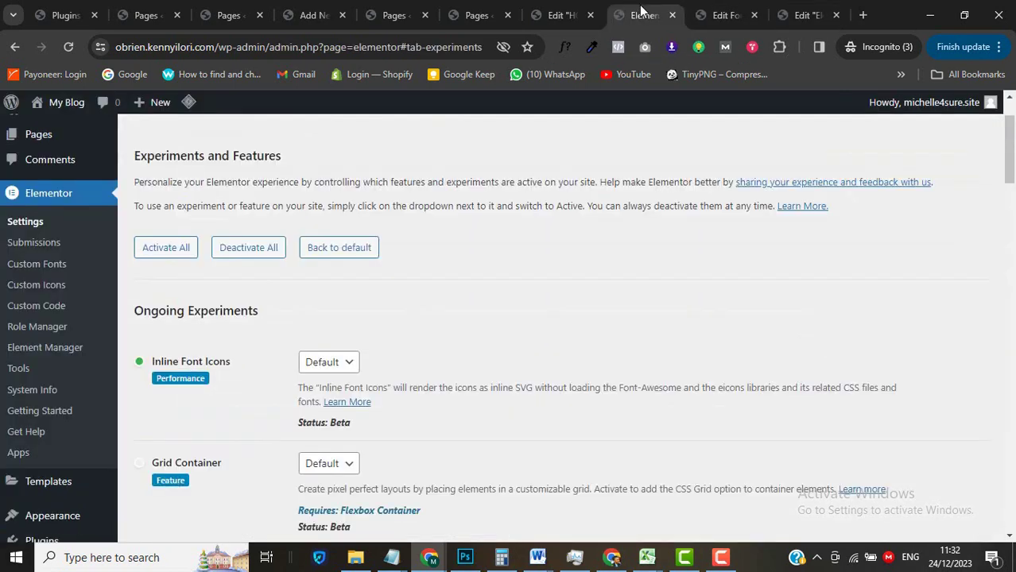
scroll(7, 367, down, 2)
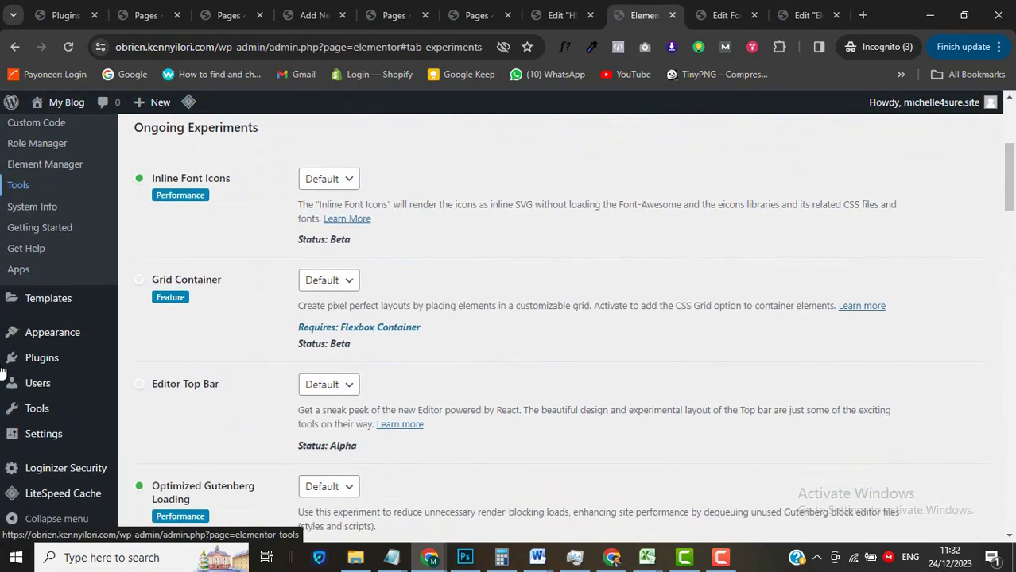
mouse_move(57, 306)
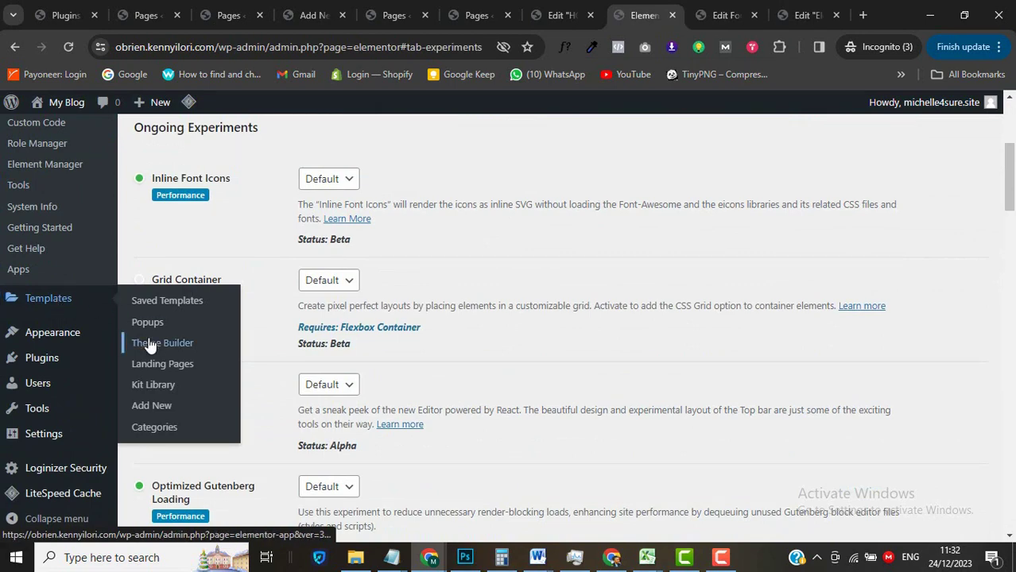
right_click(151, 344)
click(263, 136)
click(660, 16)
Create a new Footer template in the Theme Builder and dismiss the block library to start from scratch.
click(43, 291)
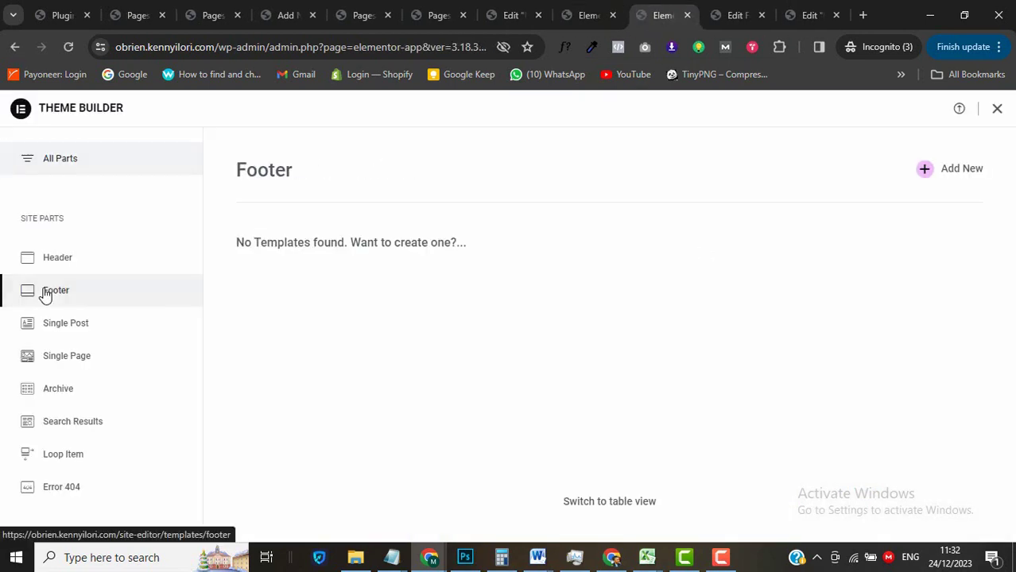
click(962, 172)
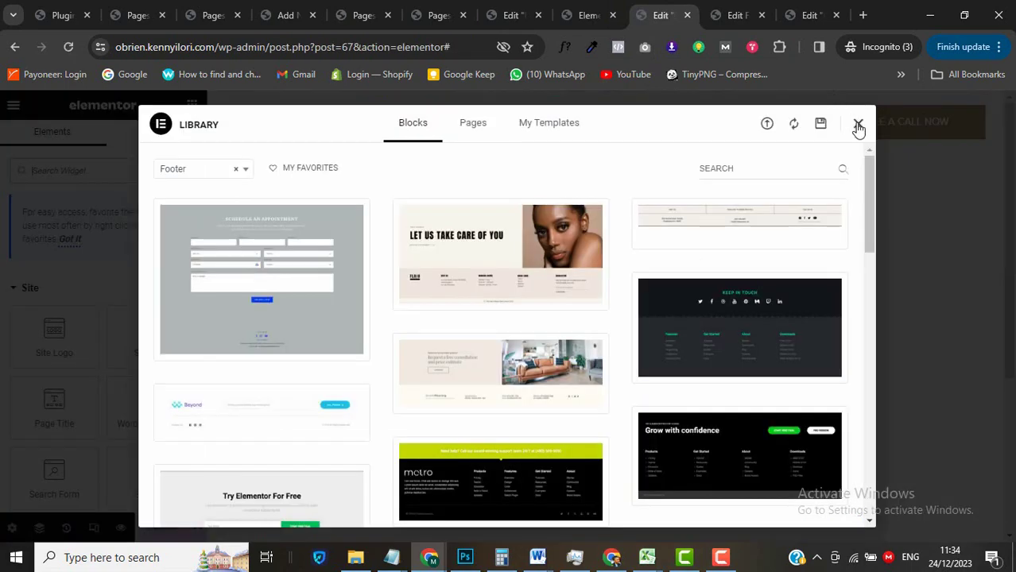
click(858, 127)
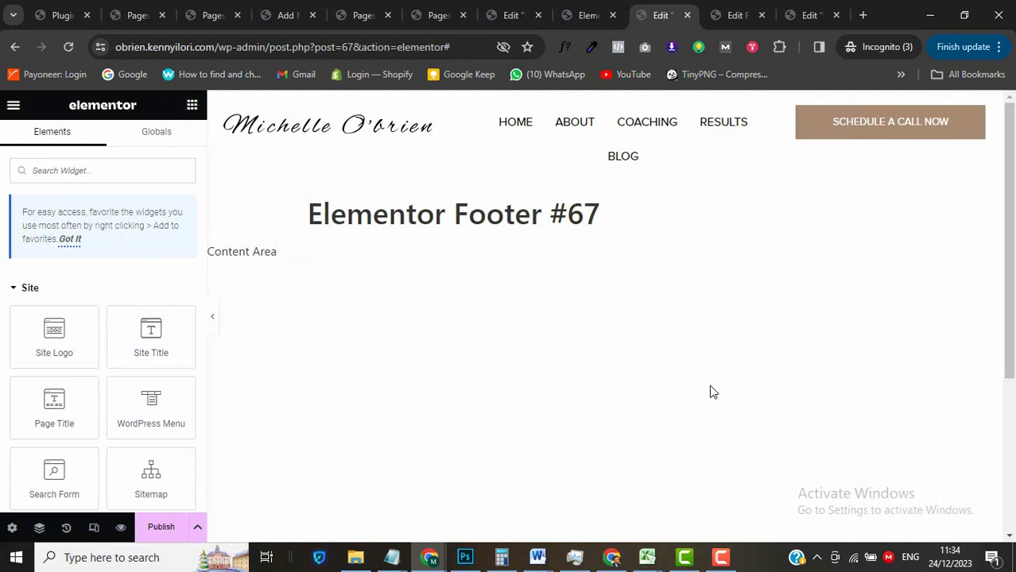
Add a section with a single-column structure to the blank footer template.
scroll(322, 380, down, 5)
click(588, 415)
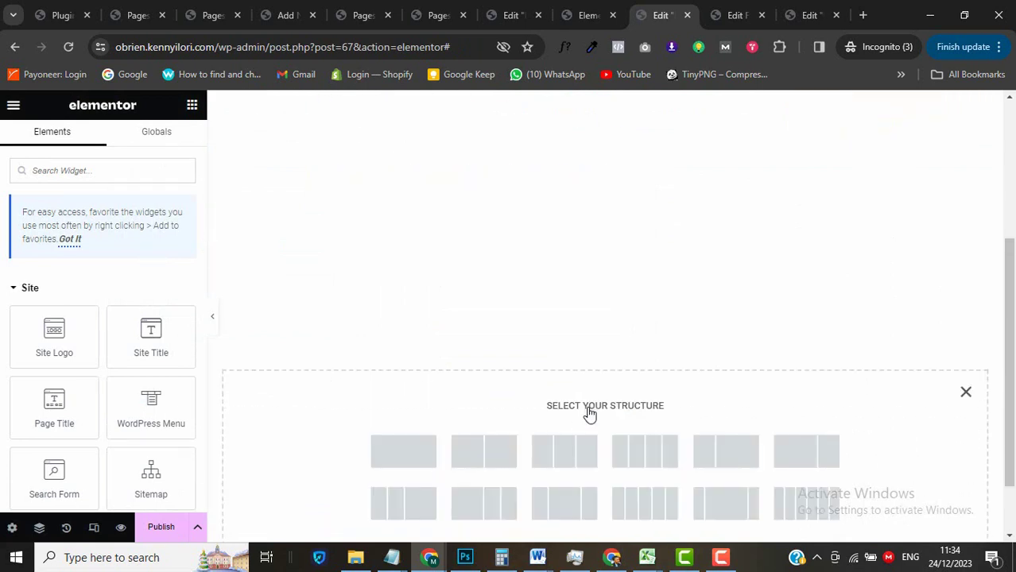
scroll(417, 358, down, 1)
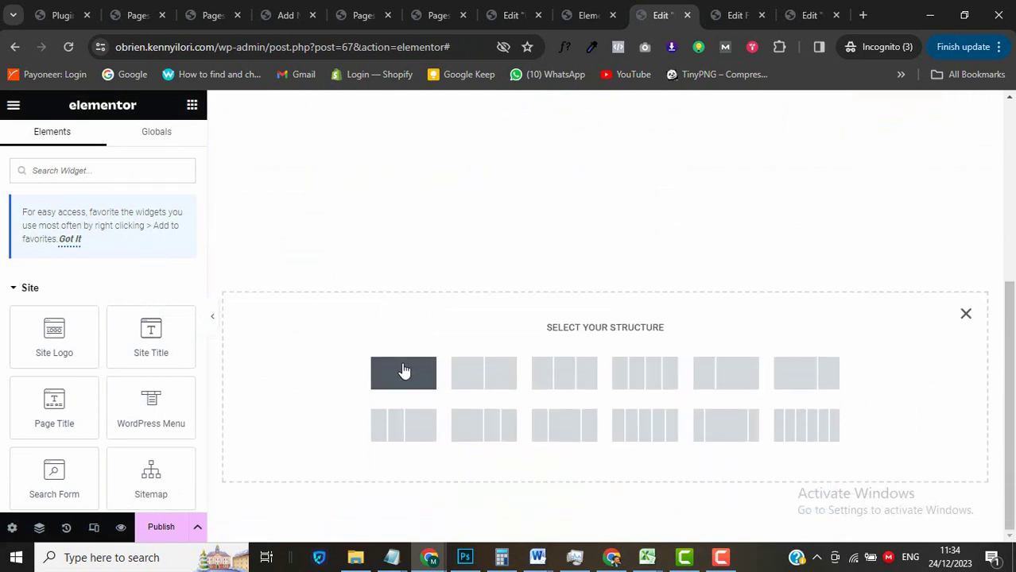
click(404, 371)
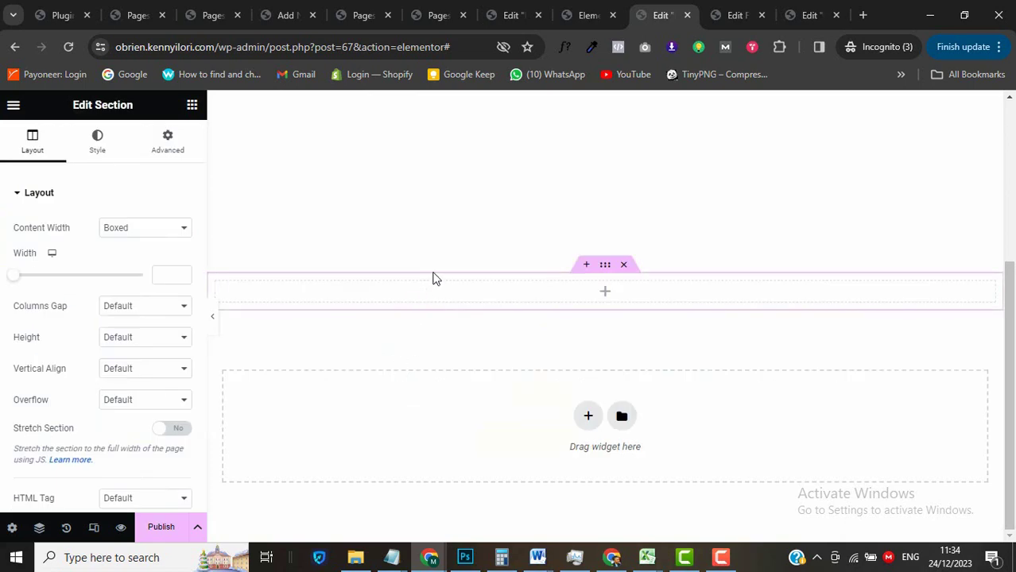
Set the footer section's content width to Full Width and its height to Min Height.
click(144, 230)
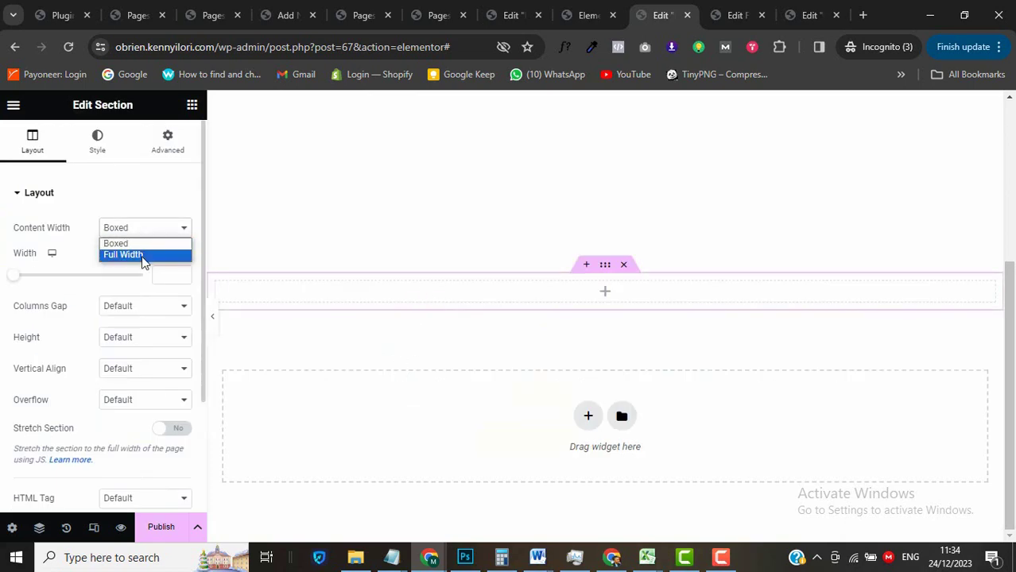
click(134, 255)
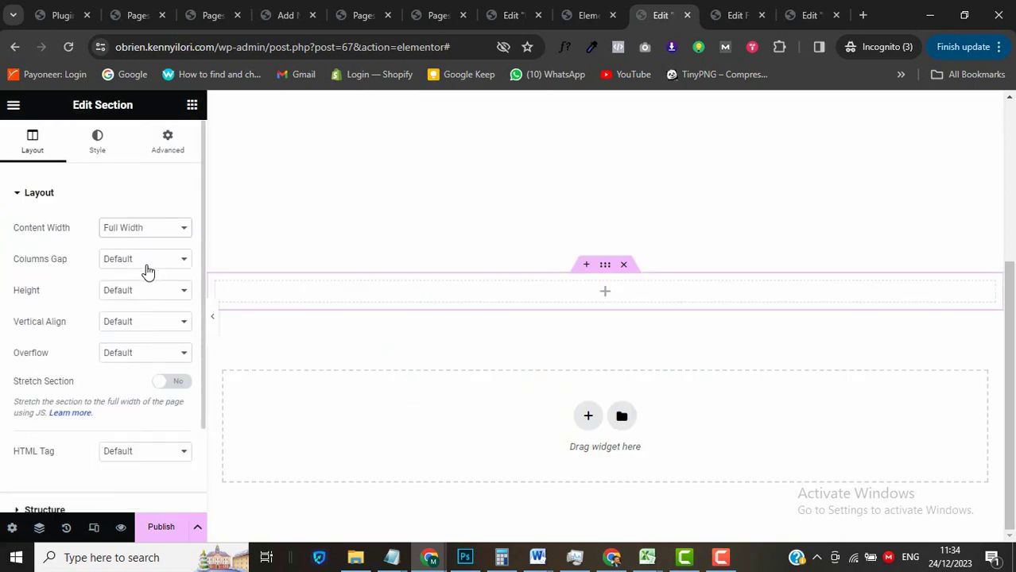
click(132, 293)
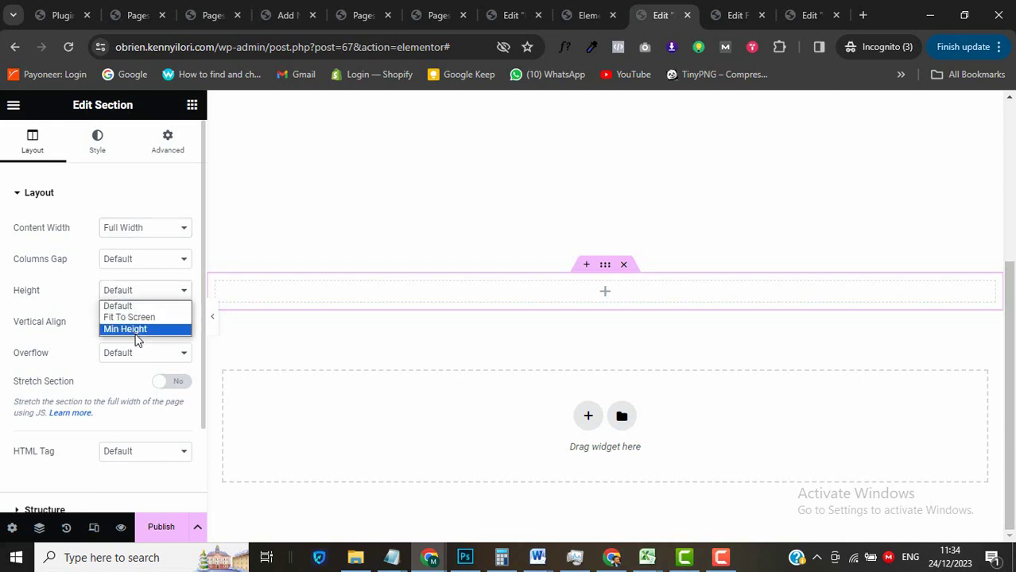
click(133, 330)
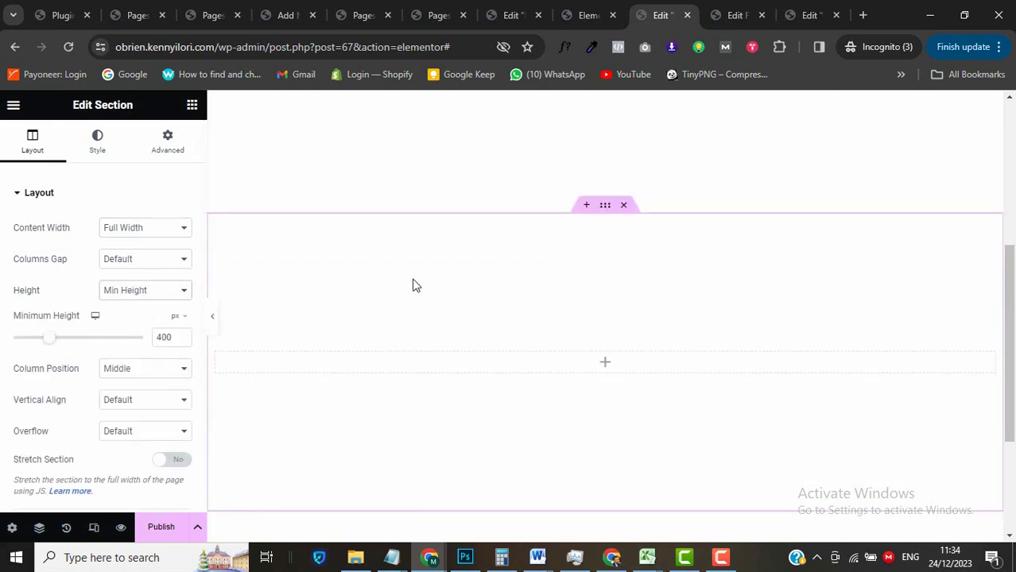
Give the footer section a Classic background in the Accent global color.
click(95, 153)
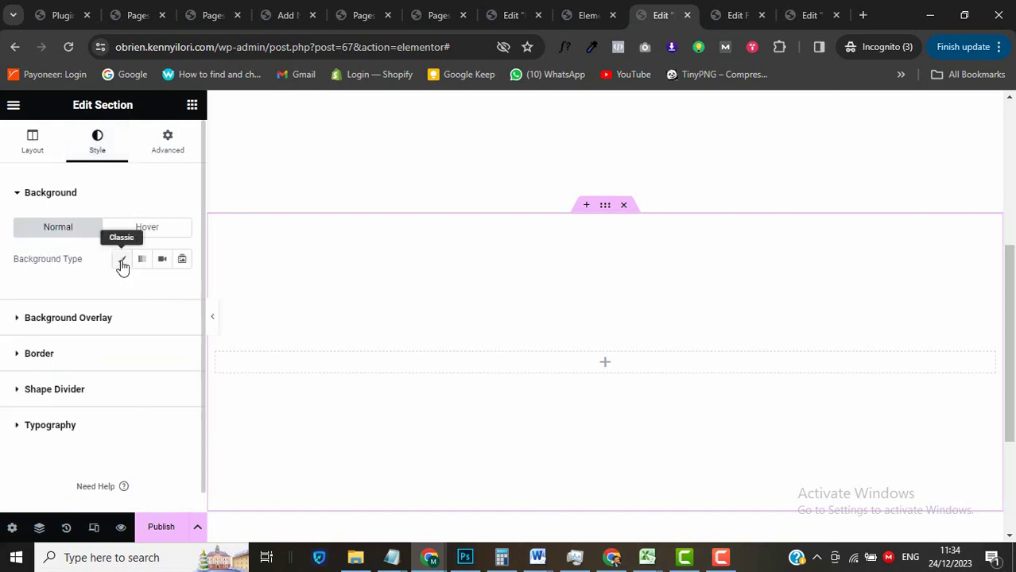
click(121, 263)
click(162, 293)
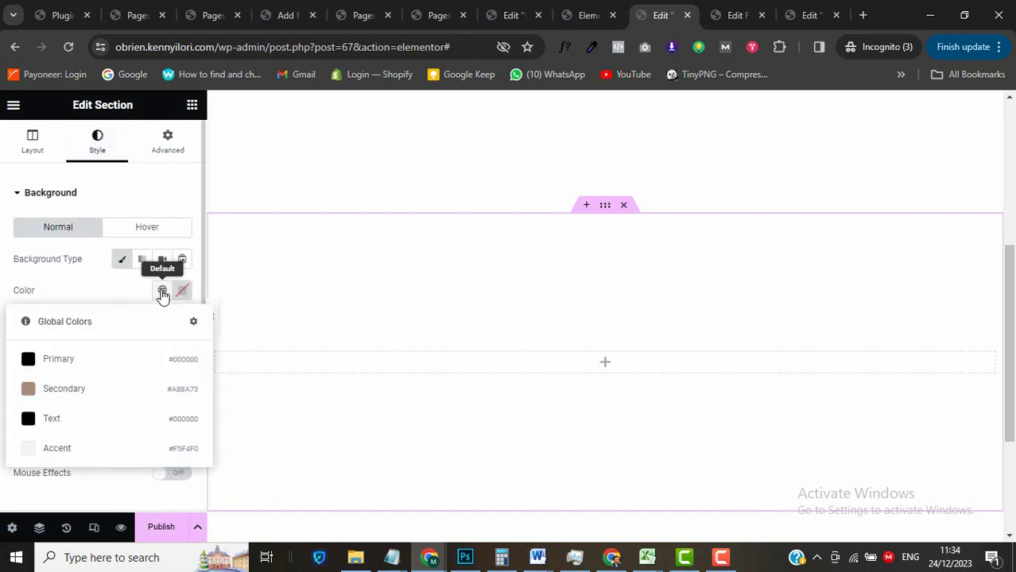
click(92, 450)
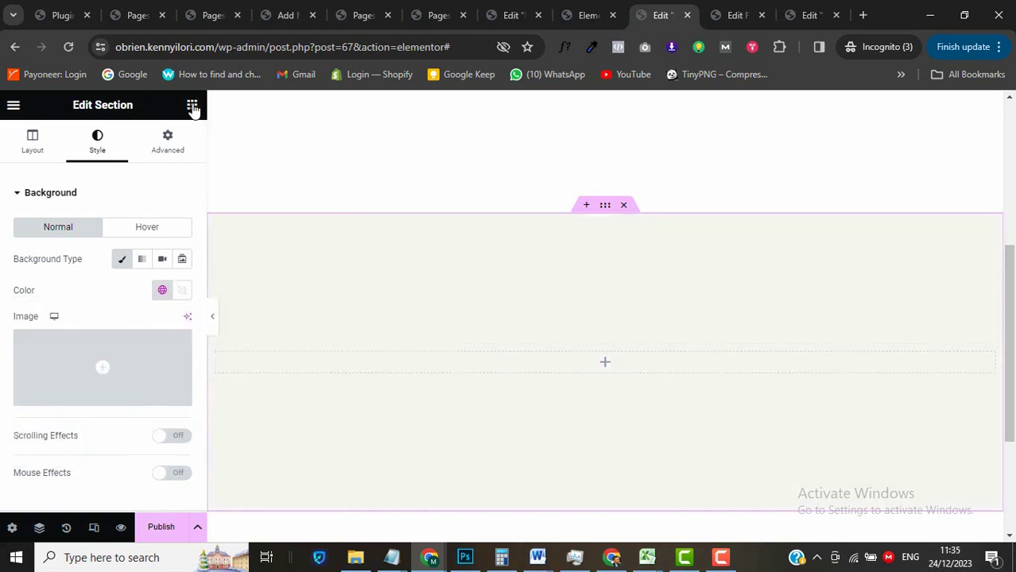
Set the footer section's top and bottom padding to 20 px each.
click(166, 147)
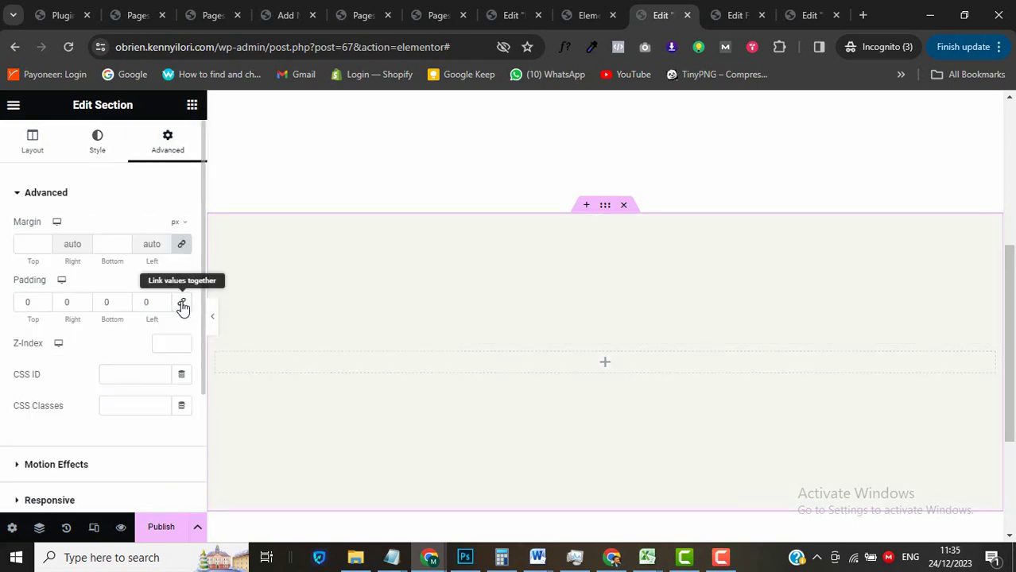
click(26, 306)
text(20)
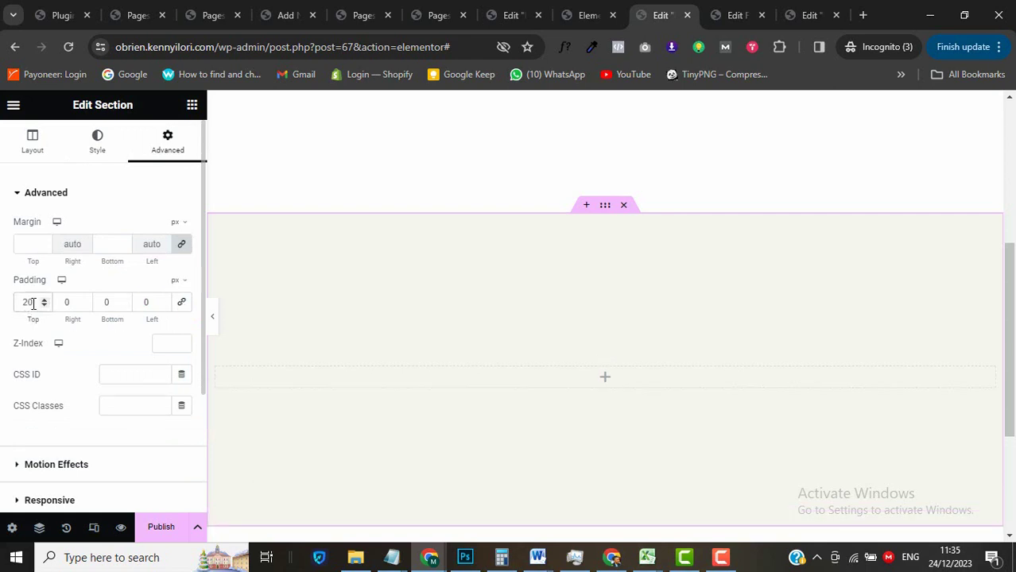
click(100, 299)
text(2)
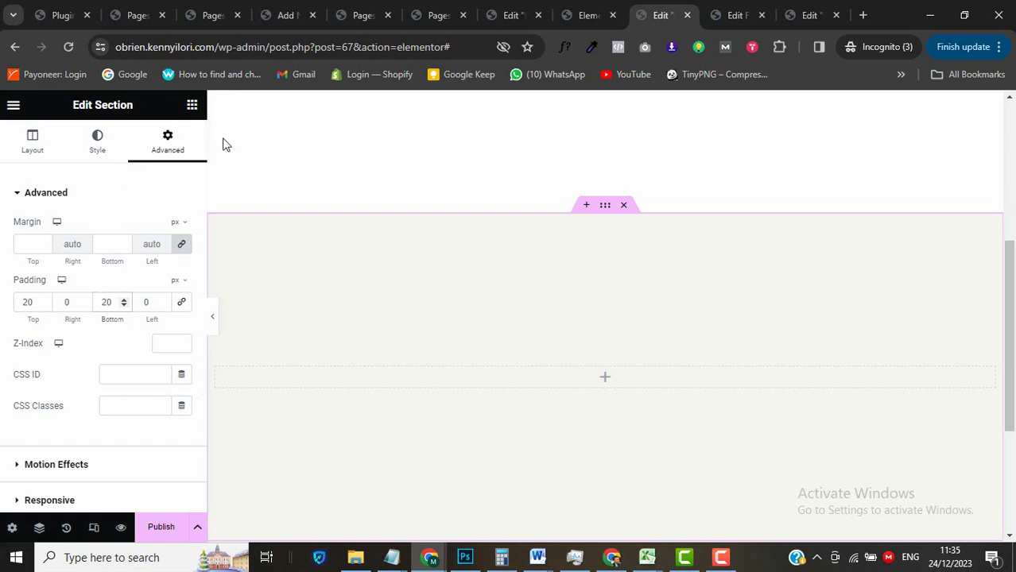
Find the Inner Section widget by searching for "inner" and place it in the footer section's column.
click(192, 105)
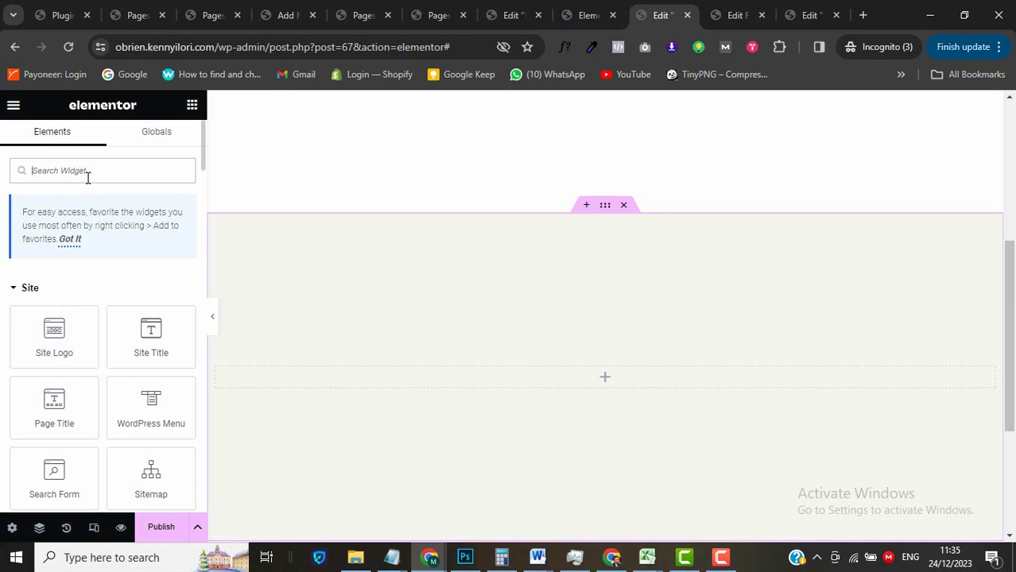
text(inner)
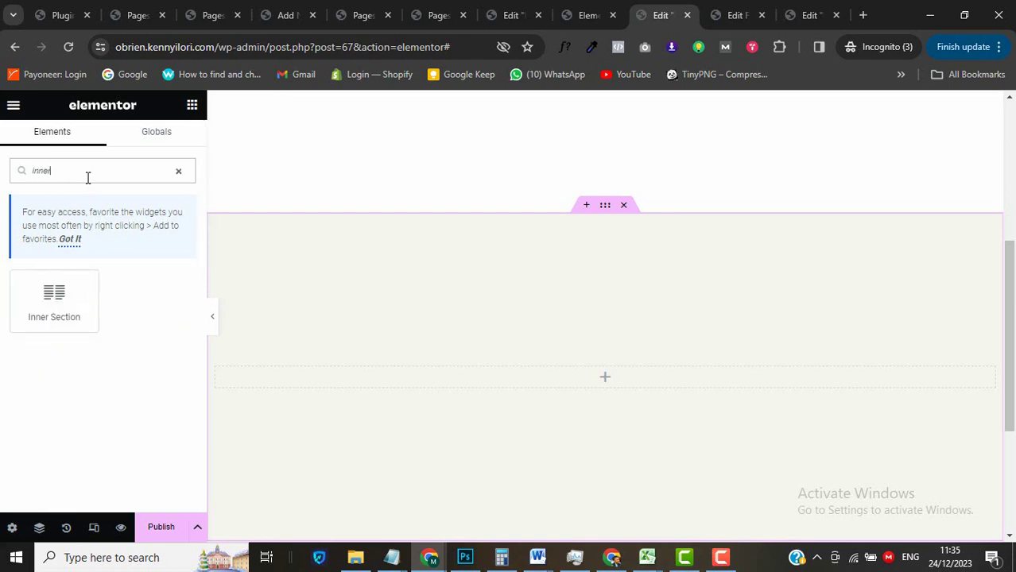
drag(61, 275, 551, 386)
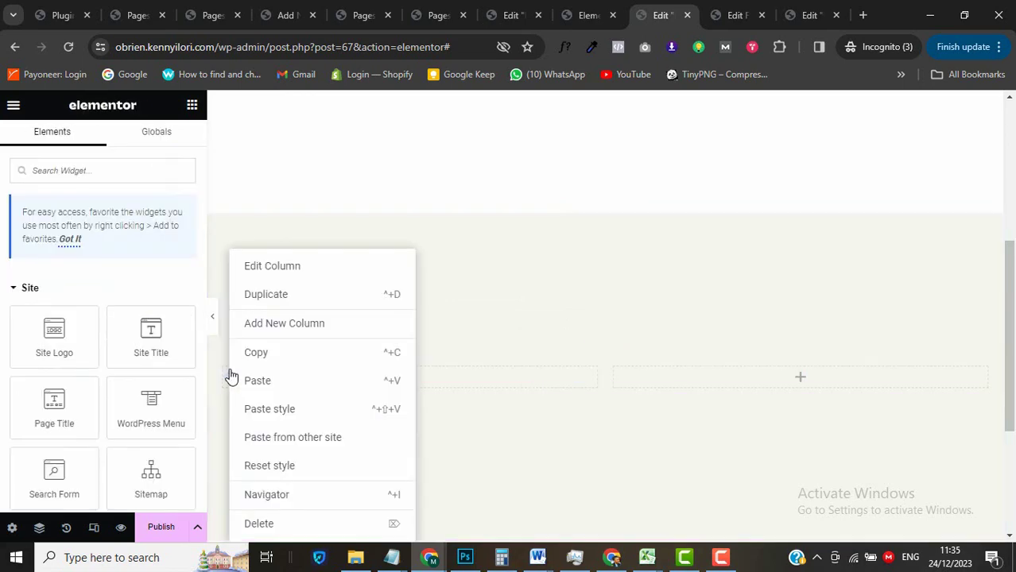
Duplicate columns of the inner section twice so that it has four columns.
right_click(229, 376)
click(332, 379)
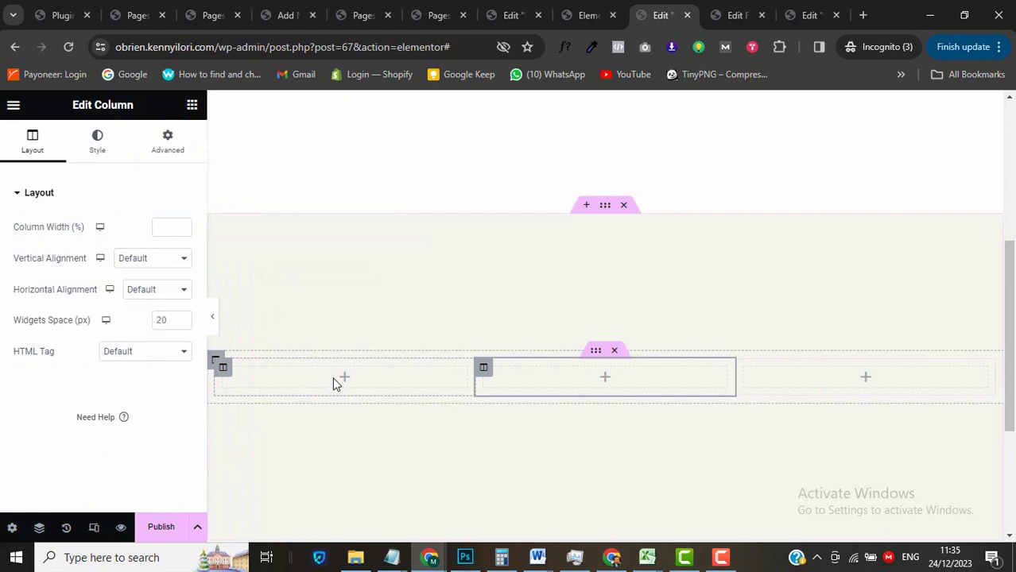
right_click(485, 367)
click(524, 296)
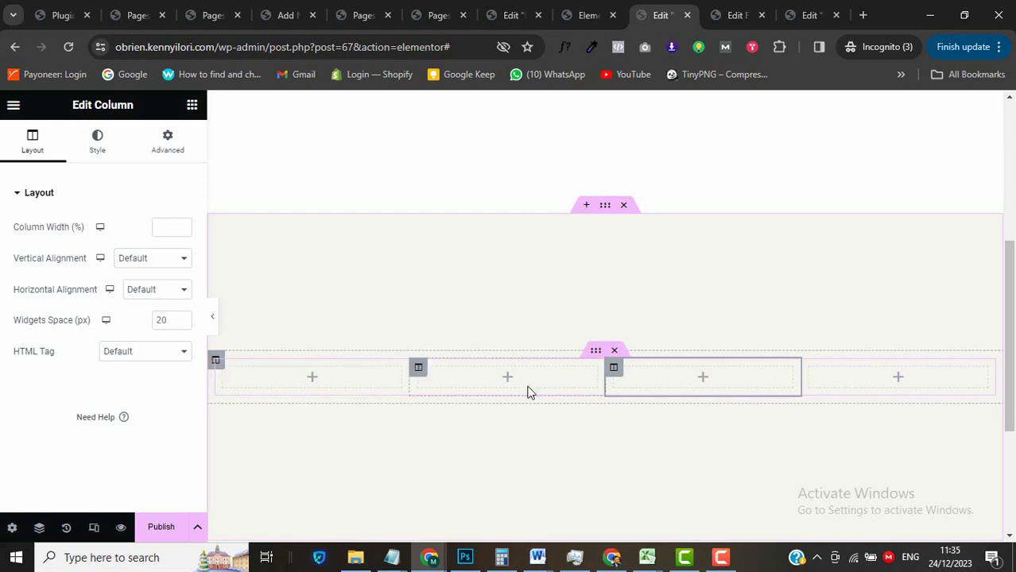
Duplicate the four-column inner section in the footer.
click(312, 379)
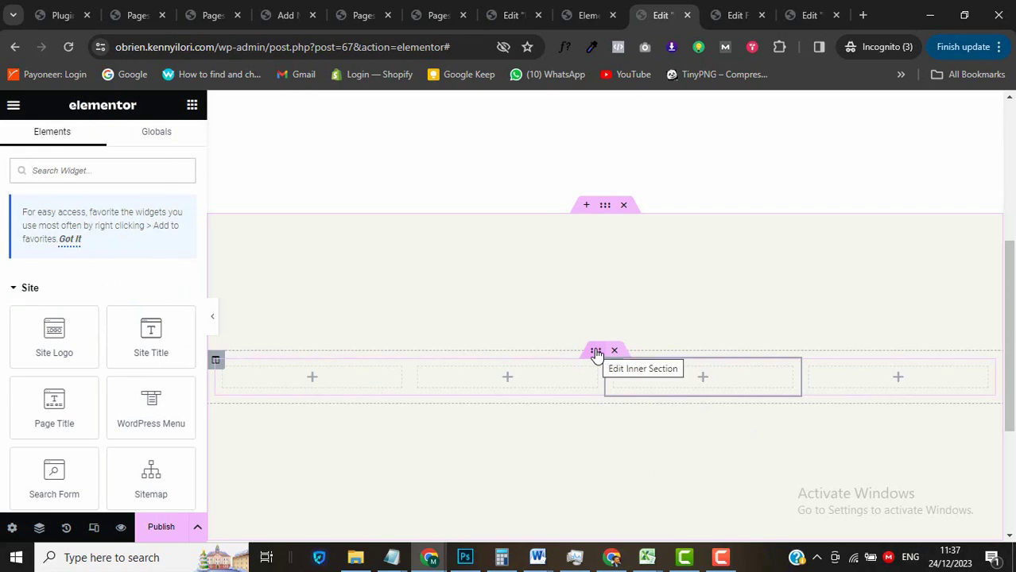
right_click(597, 353)
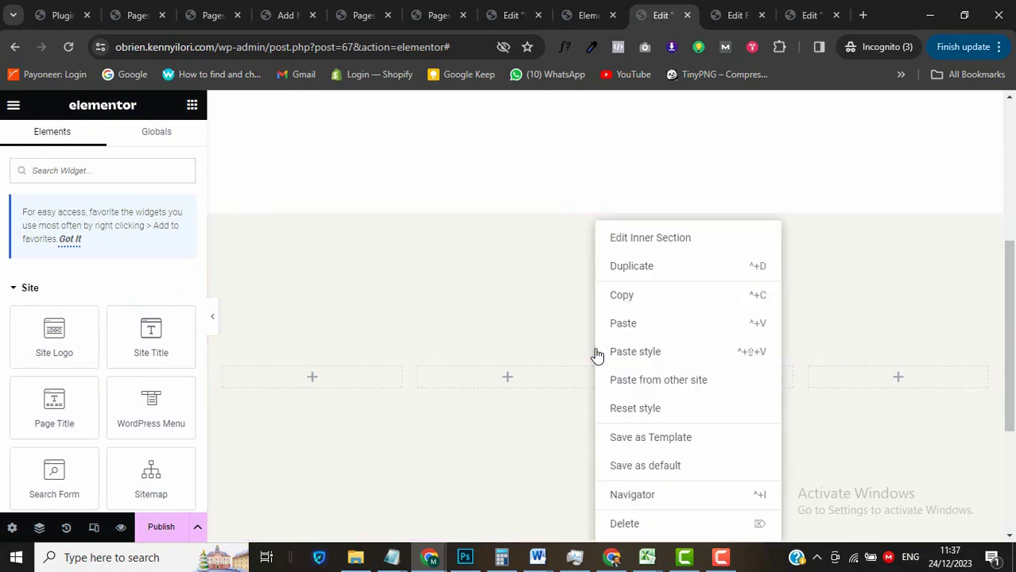
click(634, 267)
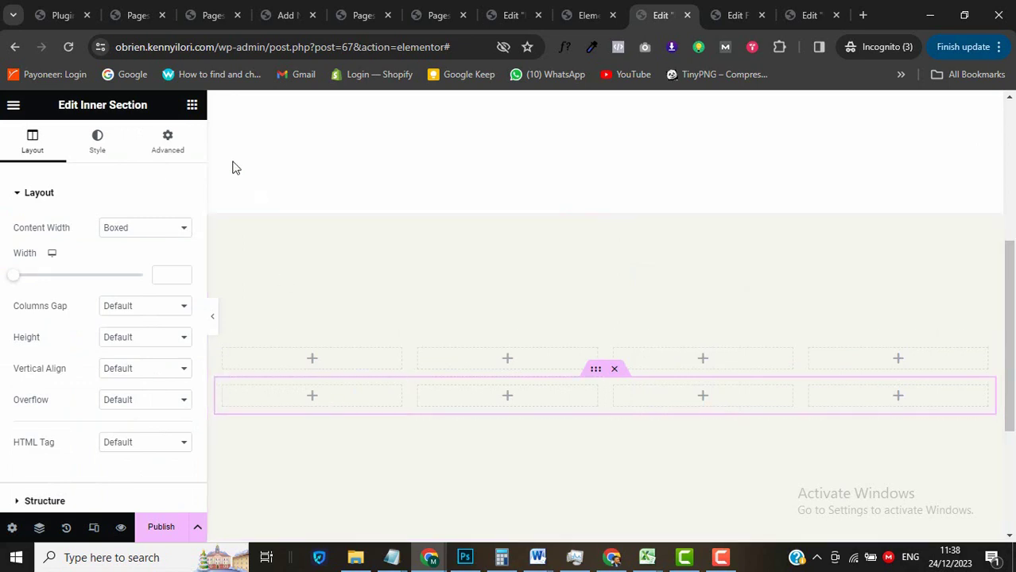
Find the Heading widget by searching for "headin" and place it in the first column of the lower inner section.
click(193, 107)
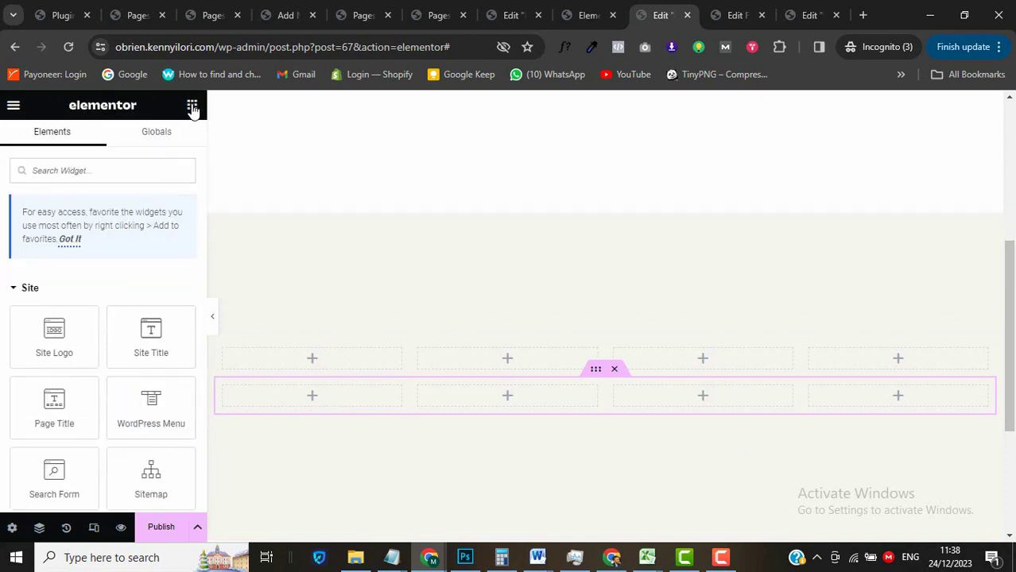
click(104, 171)
text(h)
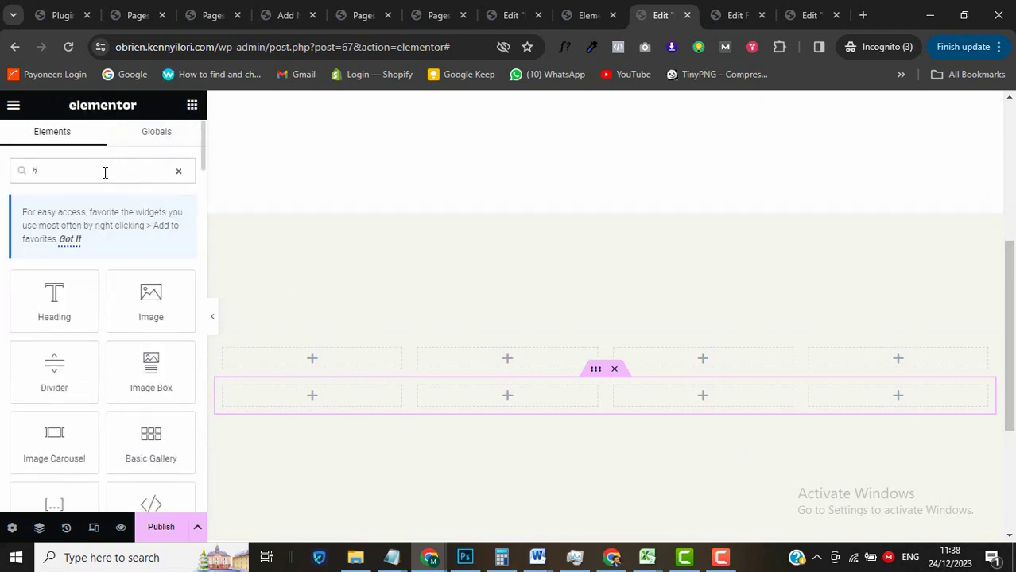
text(eadin)
drag(54, 300, 295, 395)
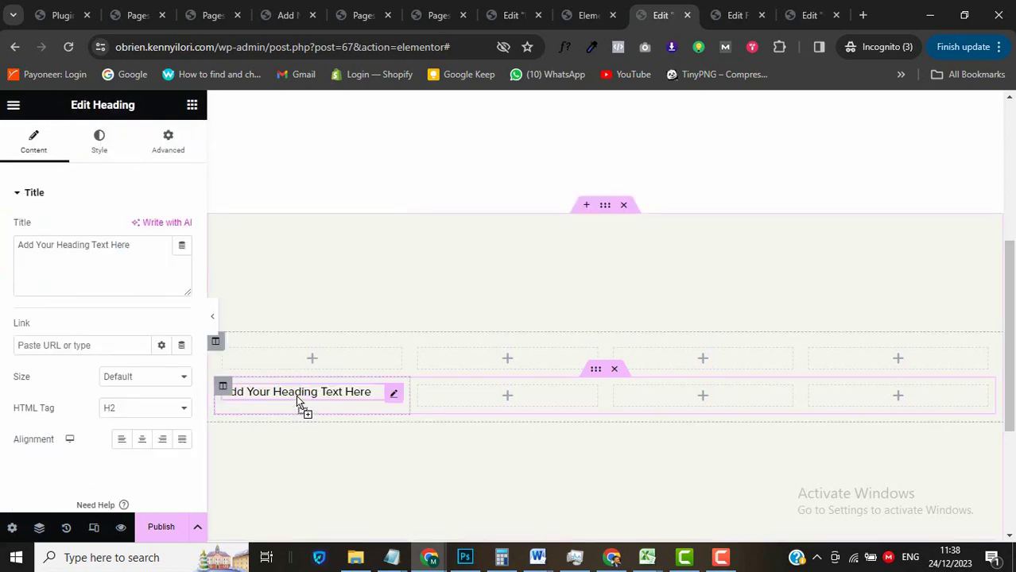
Title the new heading "CONTACT" and set its HTML tag to H3.
click(89, 251)
key(ctrl+a)
text(CONTACT)
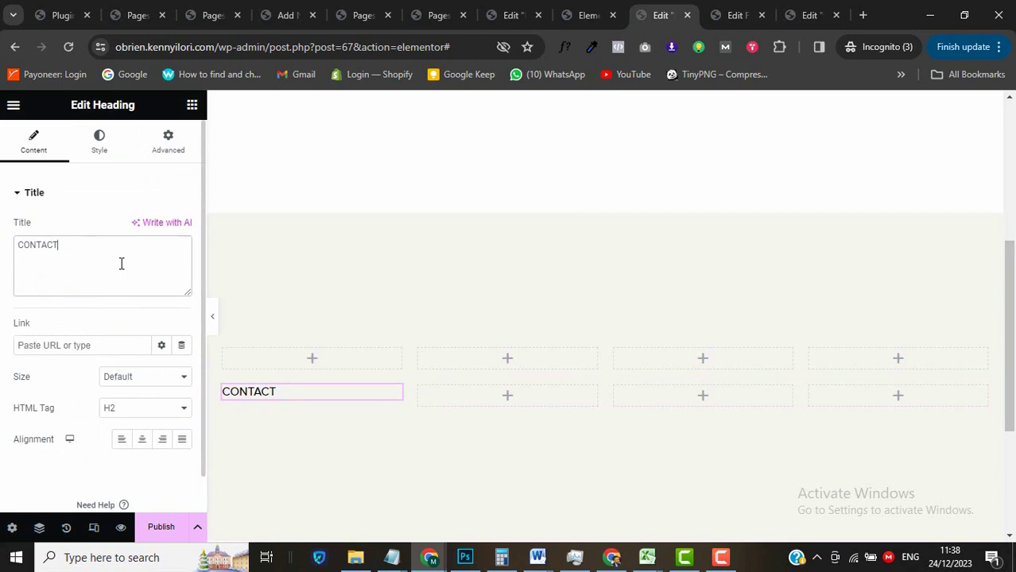
click(131, 414)
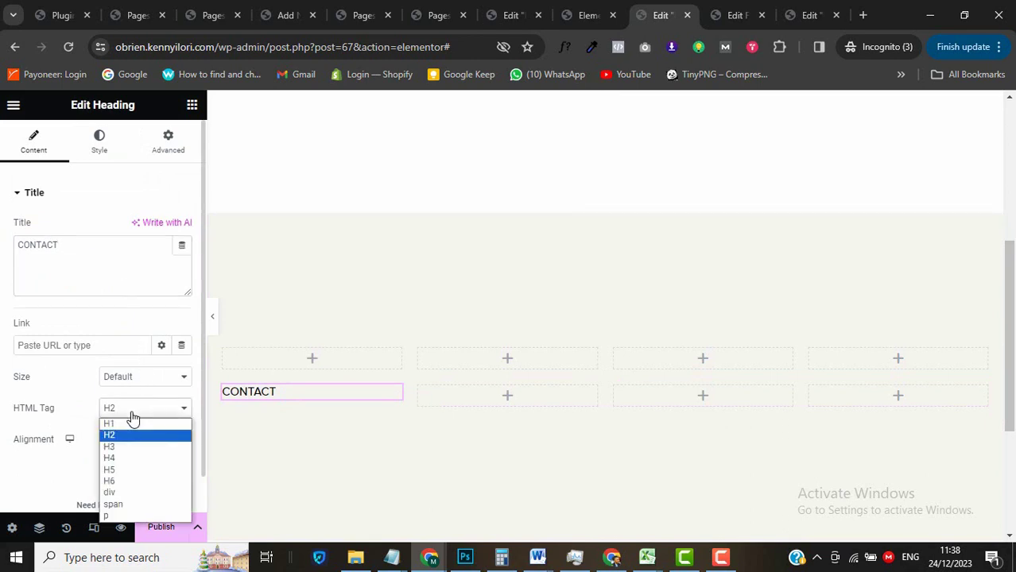
click(131, 446)
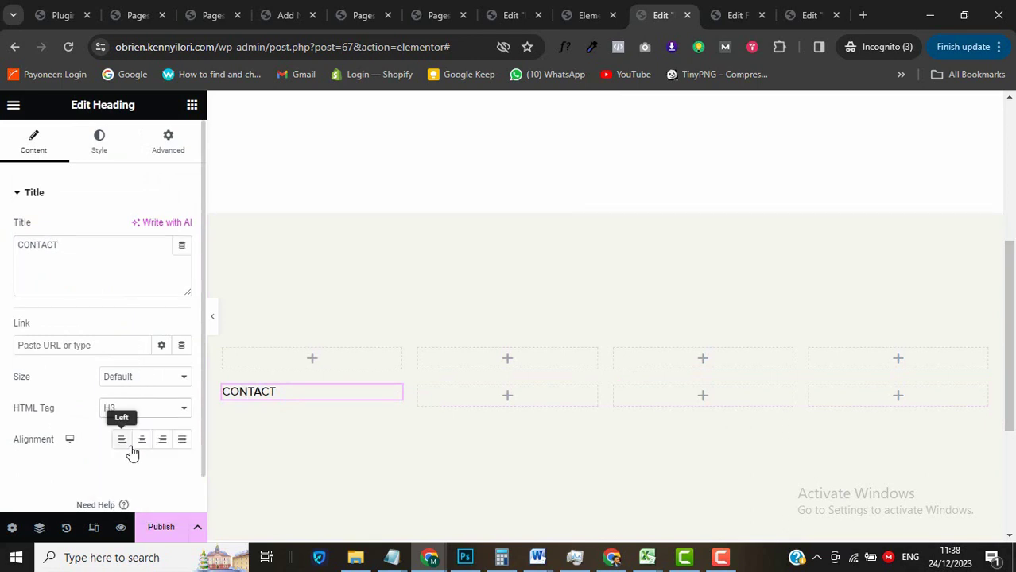
Set the CONTACT heading's typography weight to 700 (Bold).
click(100, 157)
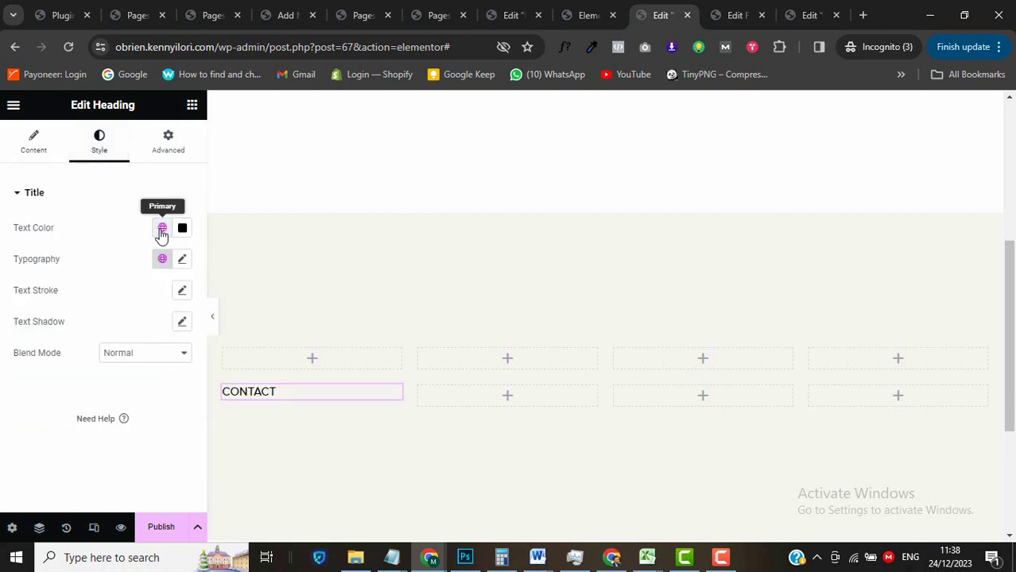
click(182, 263)
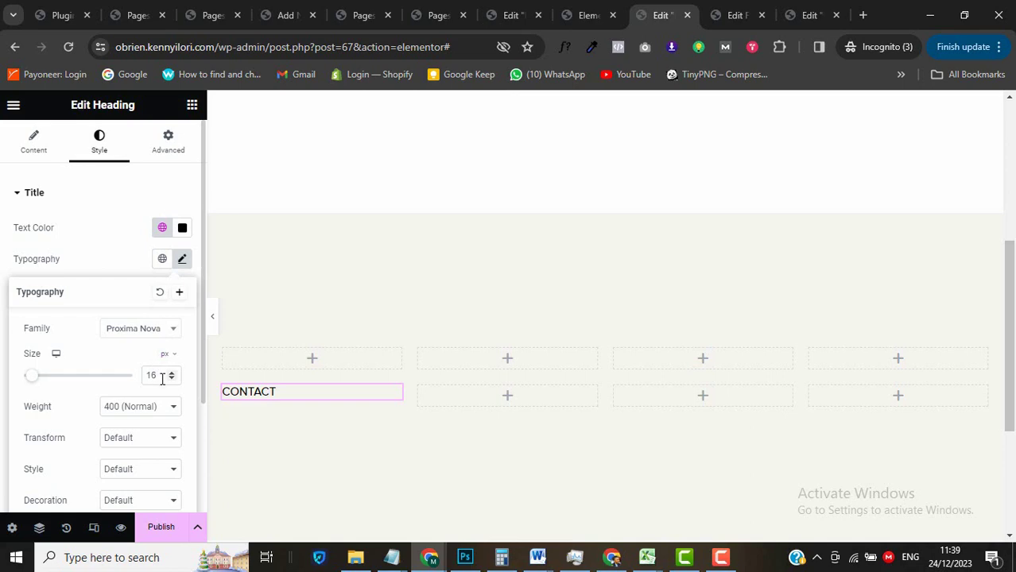
click(130, 409)
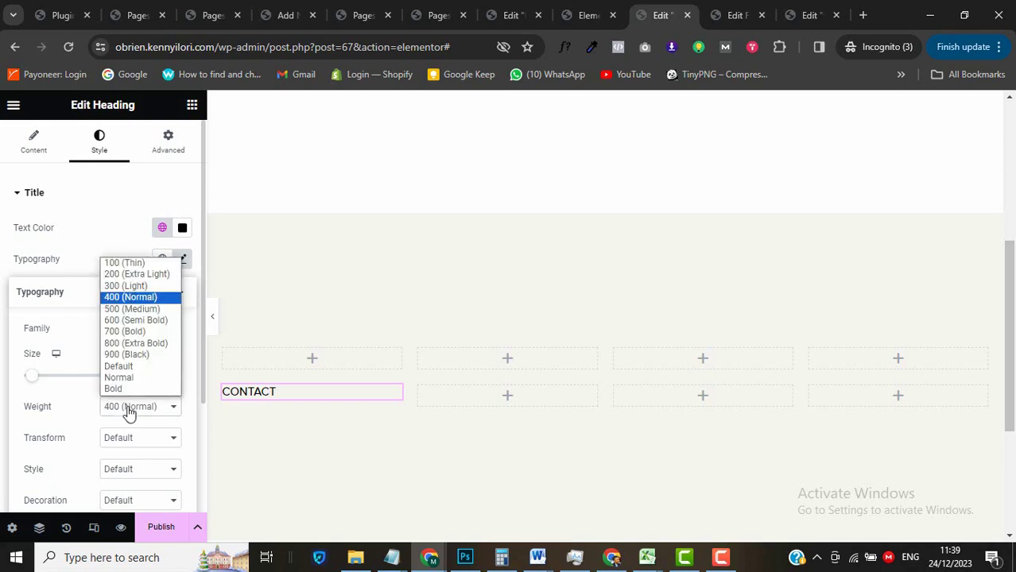
click(144, 332)
click(371, 409)
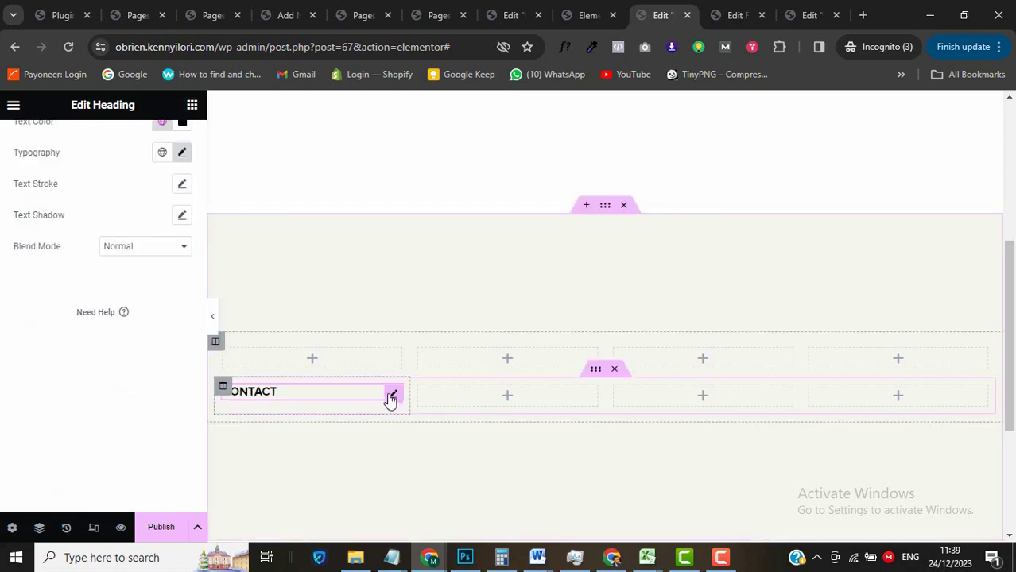
Duplicate the CONTACT heading and distribute the copies so each of the other three columns in that row has one.
right_click(391, 400)
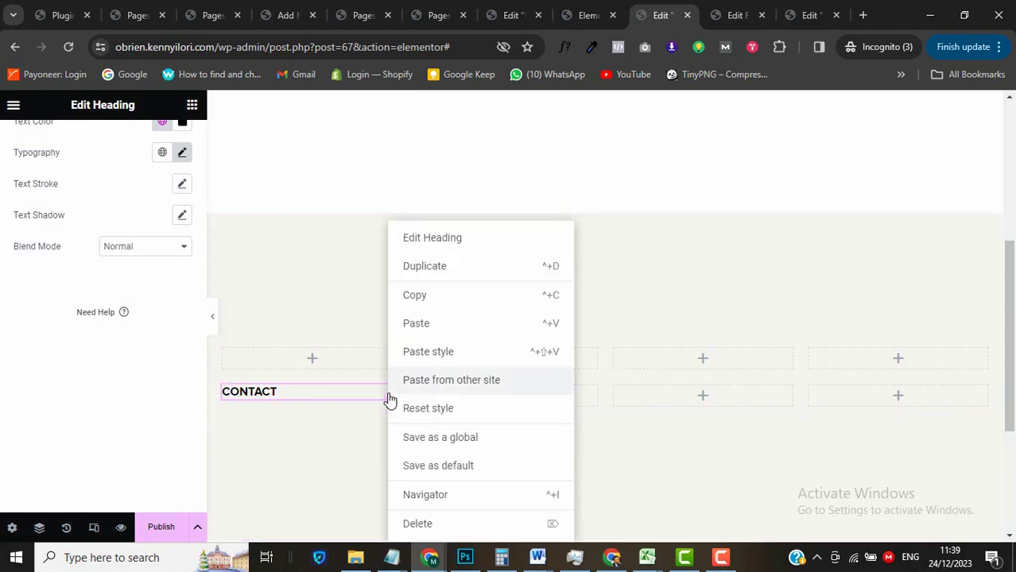
click(448, 274)
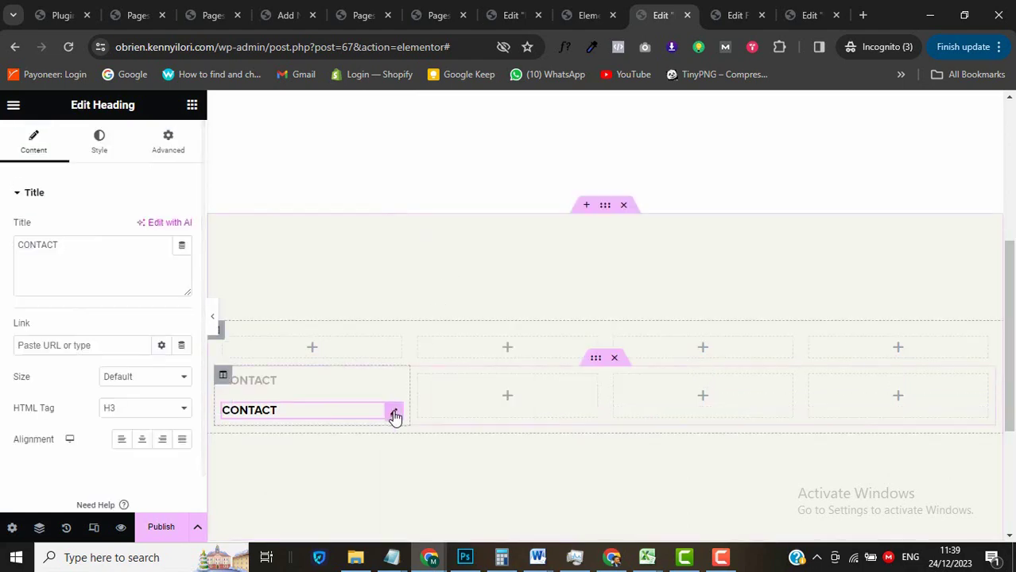
drag(394, 415, 890, 395)
right_click(590, 395)
click(634, 270)
right_click(783, 395)
click(819, 268)
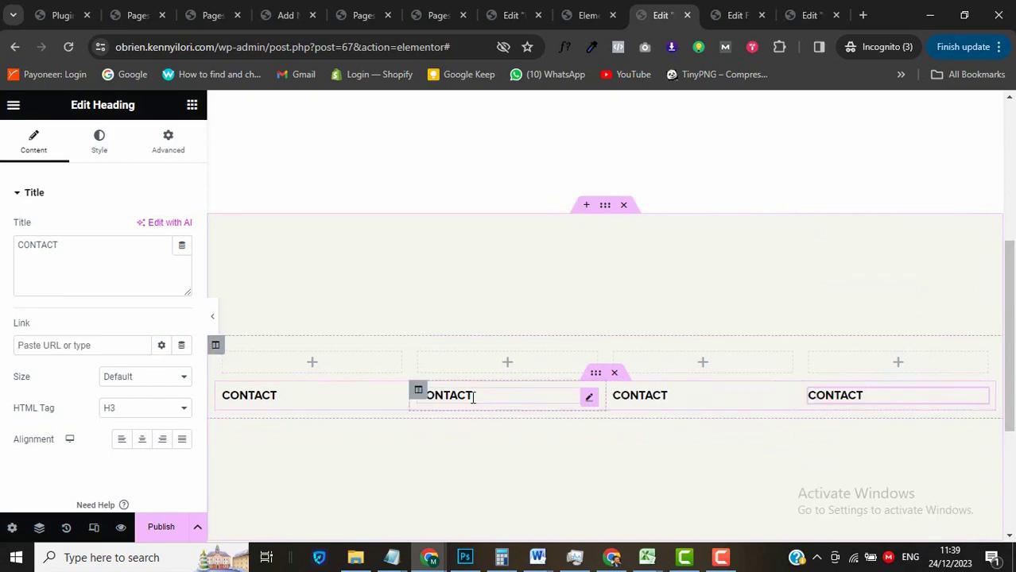
Copy "SERVICES" from the Notepad notes and use it as the title of the second column's heading.
key(alt+Tab)
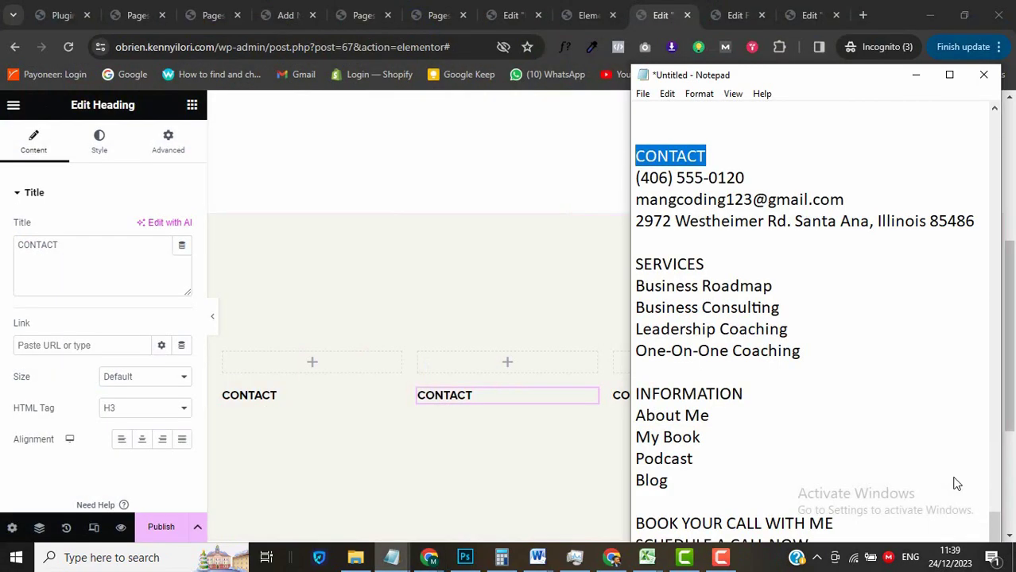
double_click(633, 268)
key(ctrl+c)
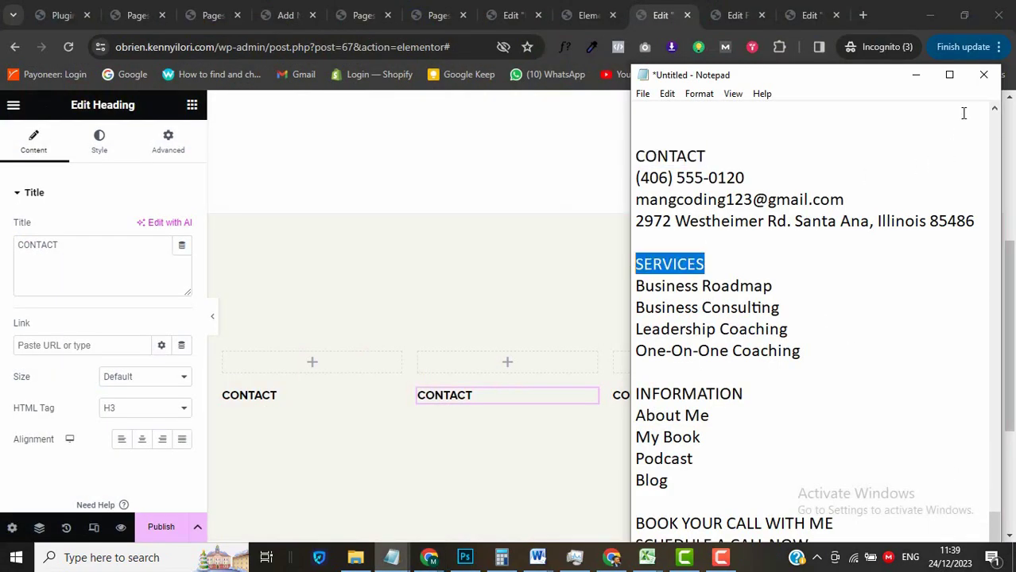
click(915, 74)
click(70, 274)
key(ctrl+a)
key(ctrl+v)
Replace the third column's heading title with "INFORMATION", copied from the Notepad notes.
click(670, 408)
key(alt+Tab)
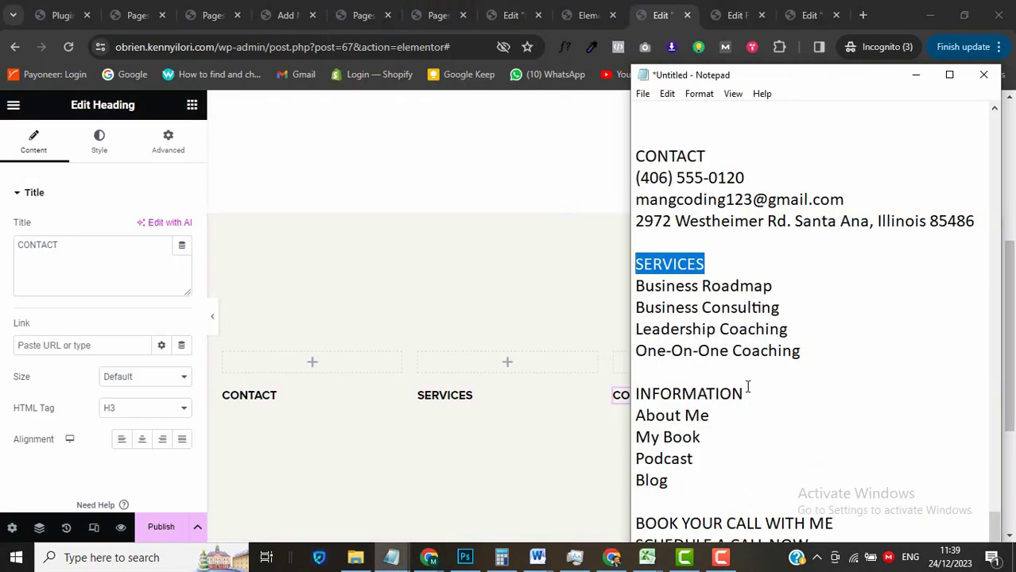
double_click(745, 393)
key(ctrl+c)
click(916, 74)
click(116, 260)
key(ctrl+a)
key(ctrl+v)
Replace the fourth column's heading title with "BOOK YOUR CALL WITH ME", copied from the Notepad notes.
click(811, 394)
key(alt+Tab)
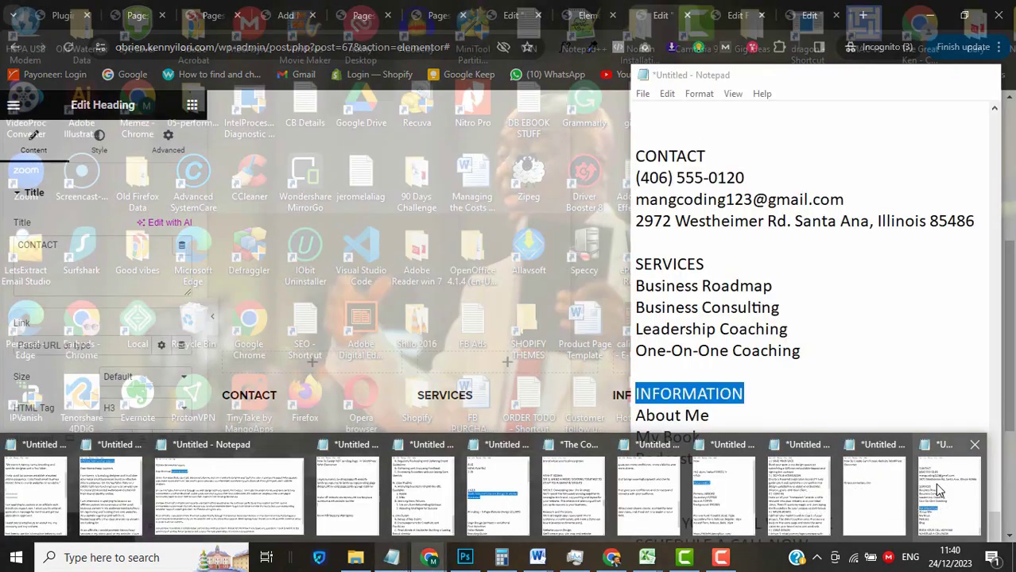
click(938, 490)
drag(635, 522, 835, 522)
key(ctrl+c)
click(916, 74)
click(61, 268)
key(ctrl+a)
key(ctrl+v)
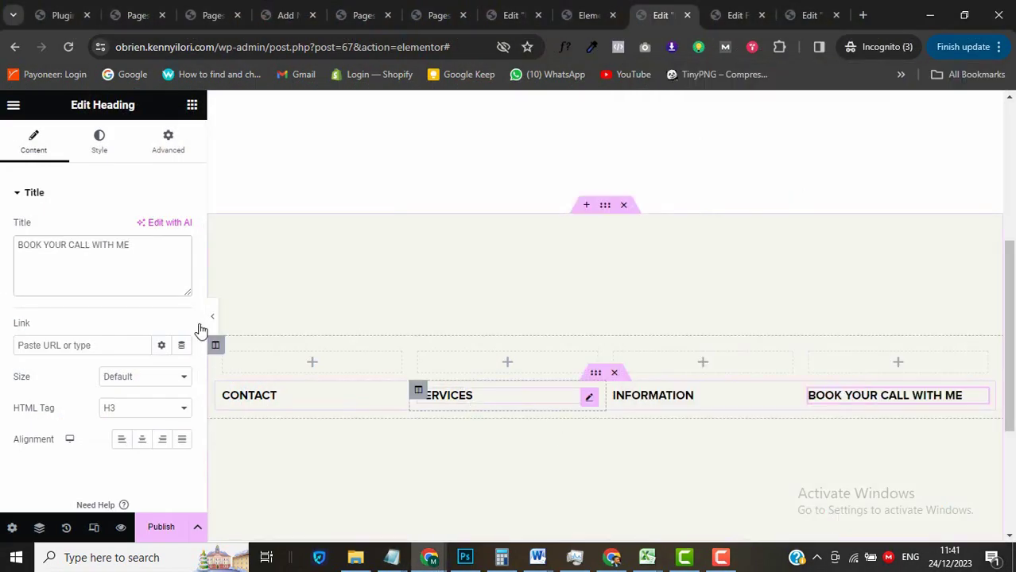
Find the Icon List widget by searching for "list" and place it under the CONTACT heading.
click(191, 106)
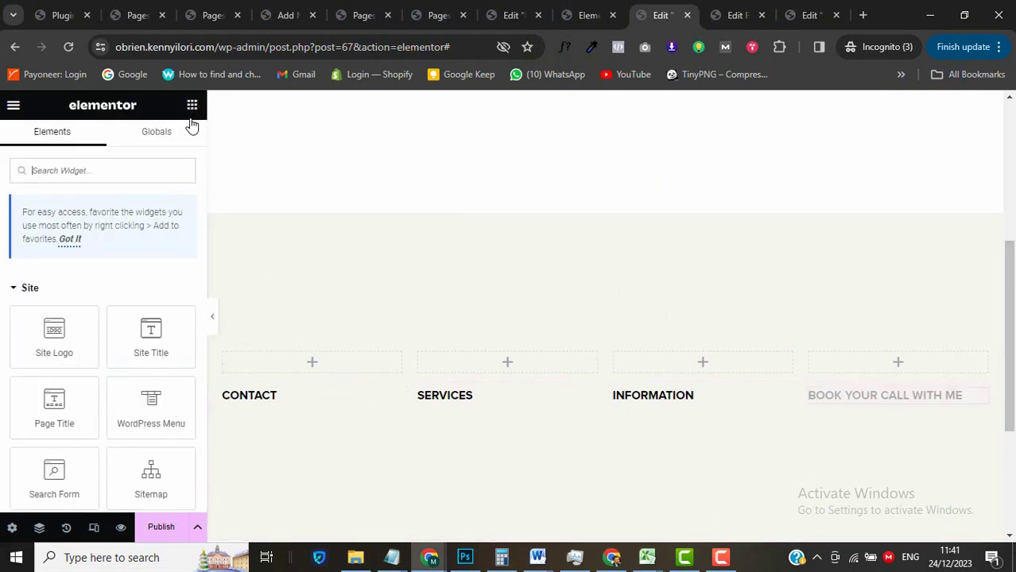
click(110, 170)
text(list)
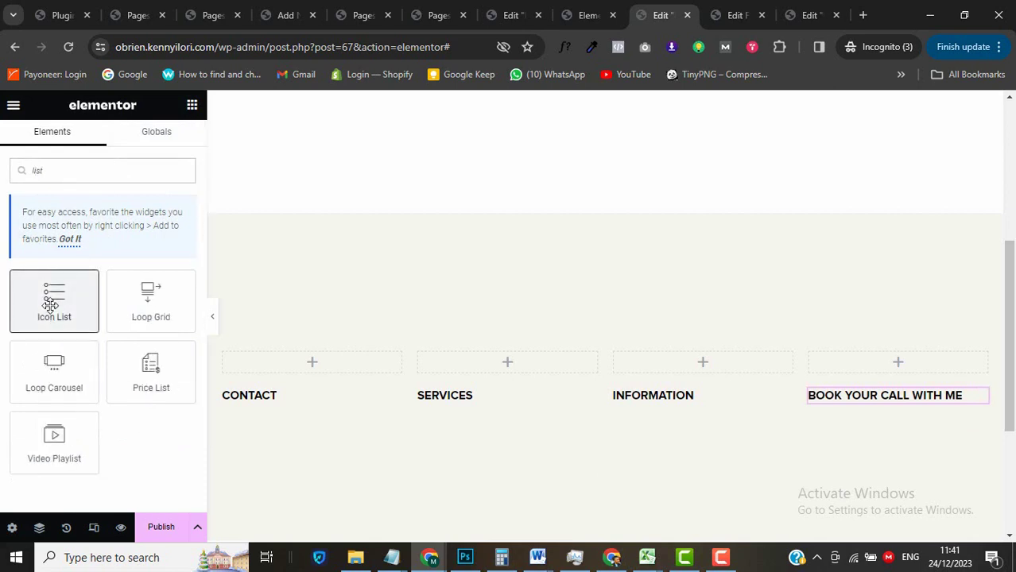
drag(50, 302, 268, 397)
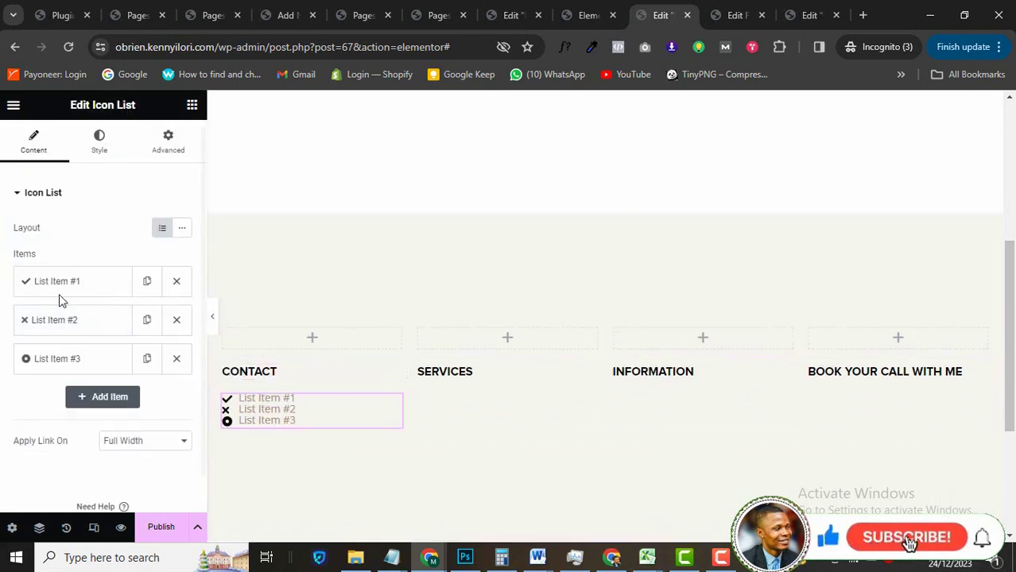
Change the first list item's icon to "Phone alt", filtering the icon library by "phone".
click(65, 283)
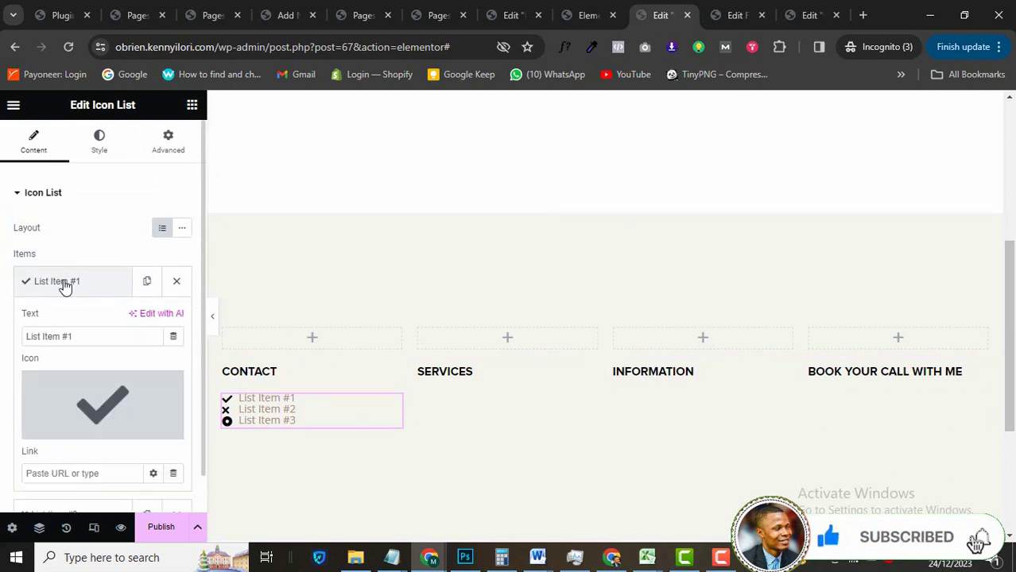
mouse_move(65, 407)
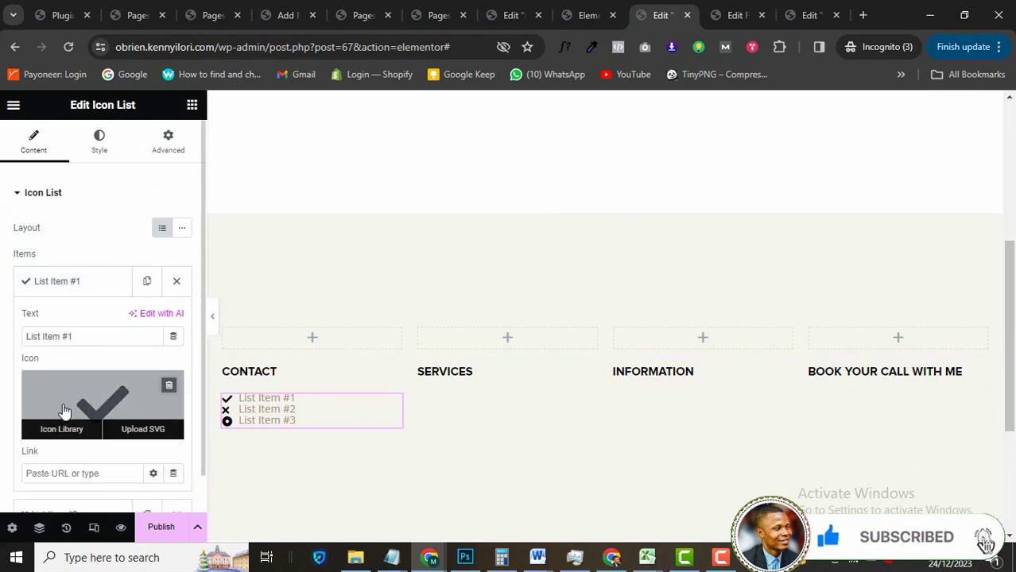
click(105, 409)
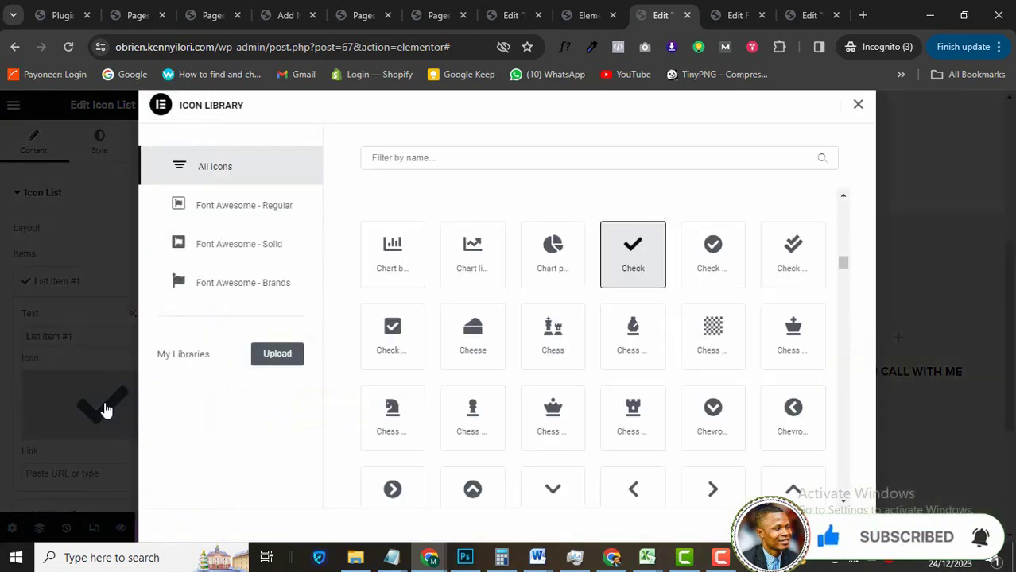
click(463, 158)
text(phone)
click(549, 342)
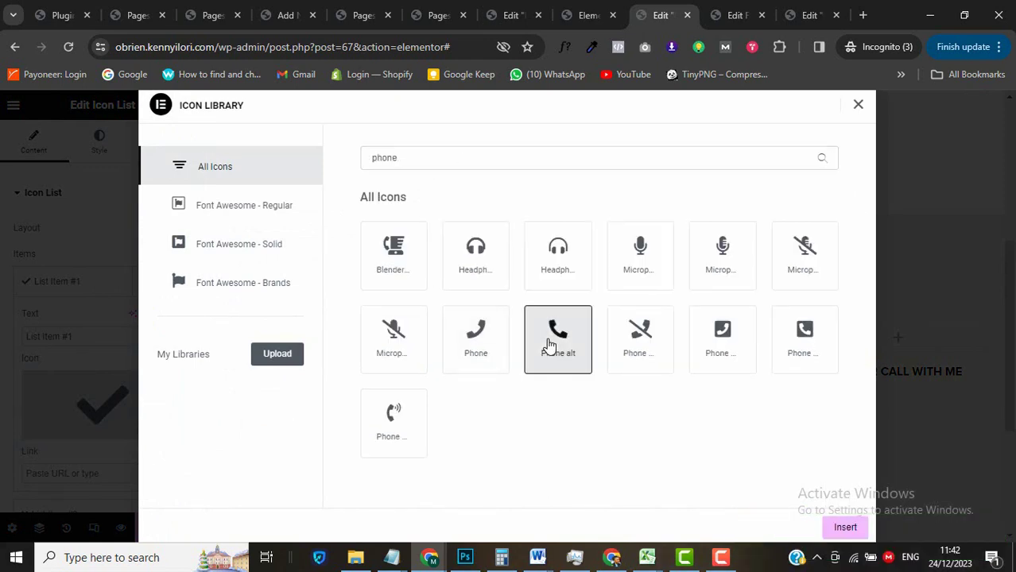
click(841, 529)
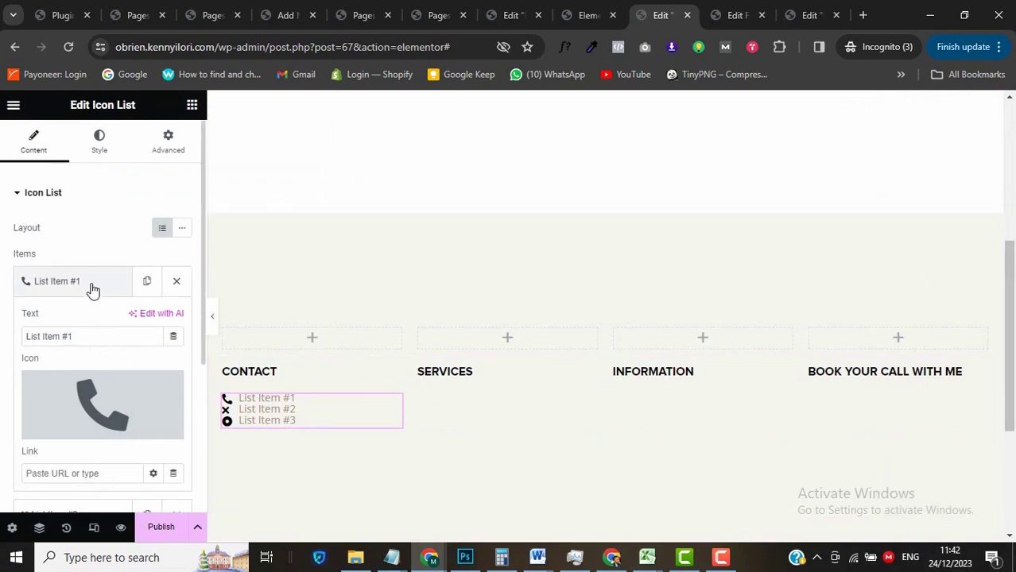
Replace the first list item's text with the contact phone number copied from the Notepad notes.
key(alt+Tab)
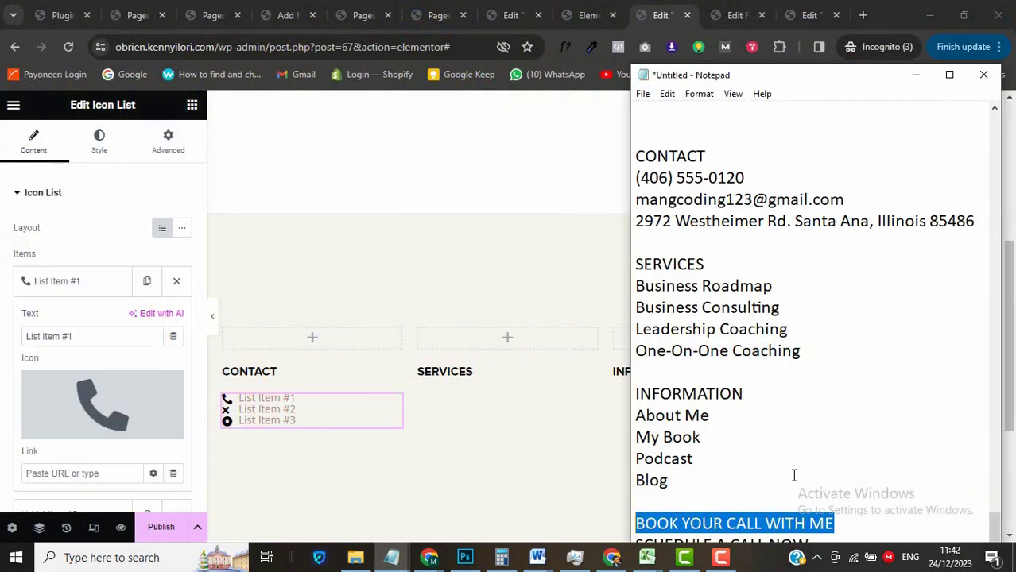
drag(748, 176, 637, 179)
key(ctrl+c)
triple_click(80, 336)
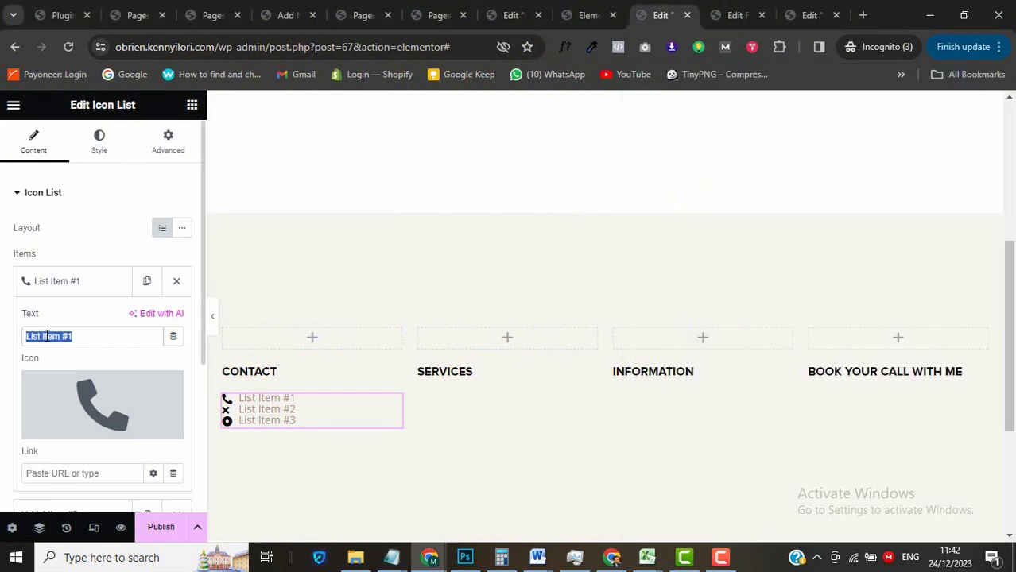
key(ctrl+v)
Change the second list item's icon to the solid Envelope, filtering the icon library by "envelop".
click(77, 288)
click(79, 321)
click(86, 435)
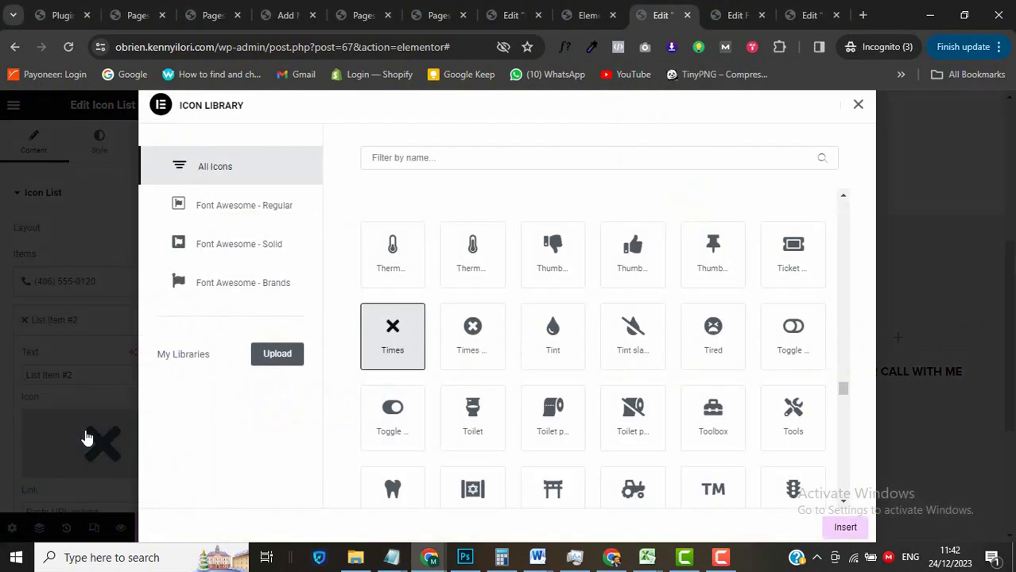
click(468, 159)
text(envelop)
click(561, 263)
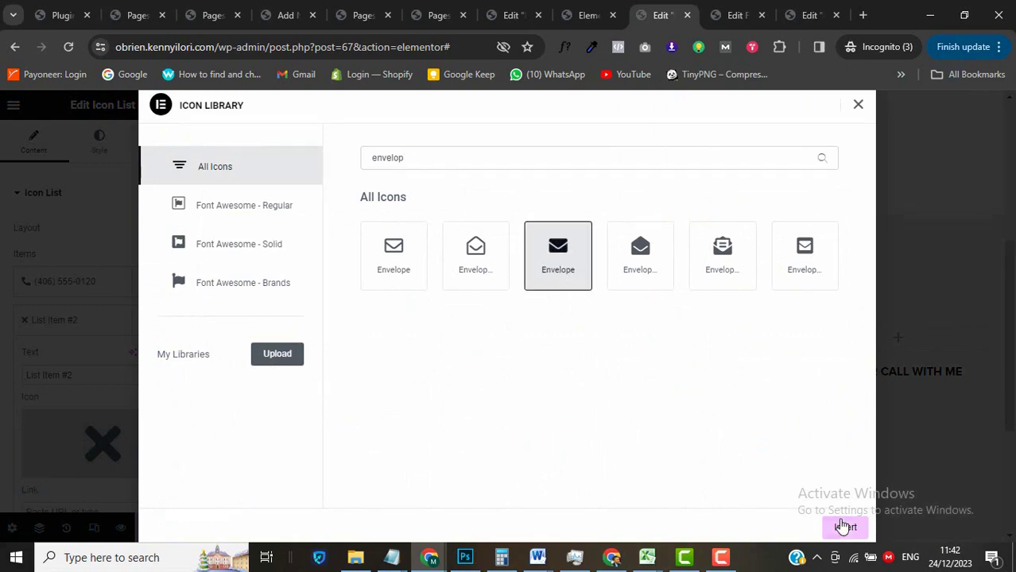
click(844, 527)
Replace the second list item's text with the contact e-mail address copied from the Notepad notes.
click(392, 557)
click(928, 495)
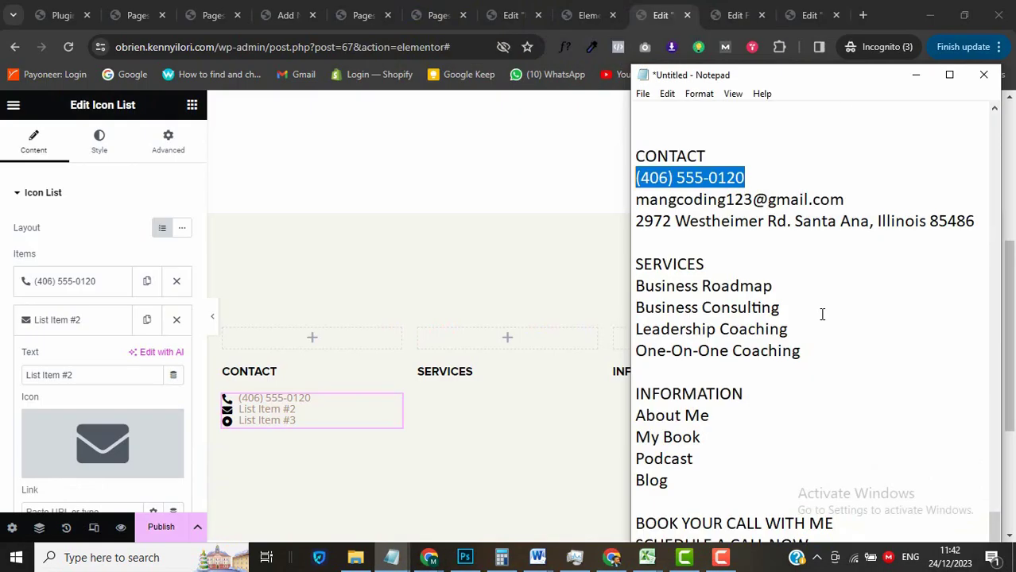
drag(636, 203, 853, 200)
key(ctrl+c)
click(86, 374)
key(ctrl+a)
key(ctrl+v)
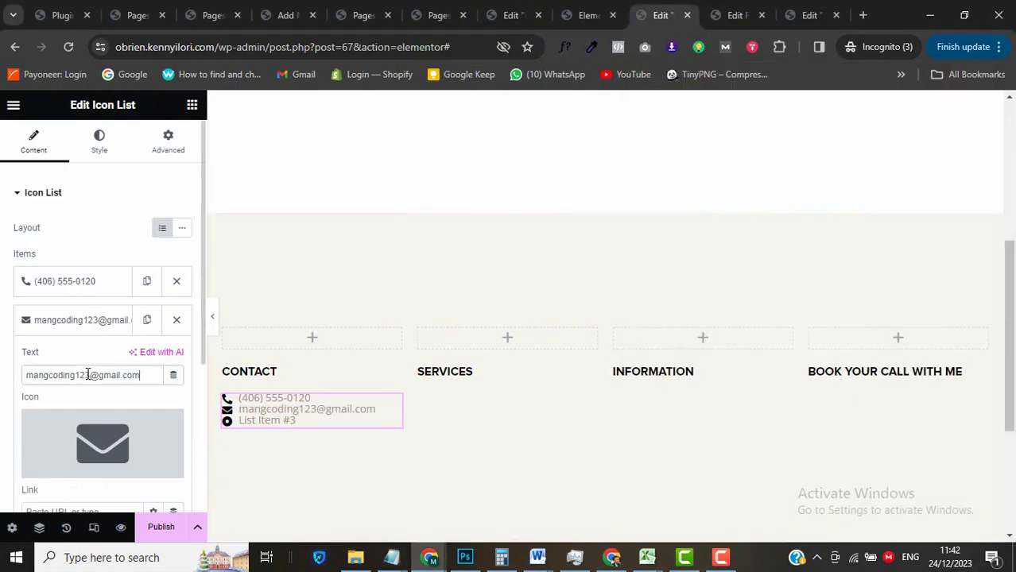
Change the third list item's icon to a map marker, filtering the icon library by "map".
click(64, 320)
click(63, 359)
click(102, 481)
click(503, 158)
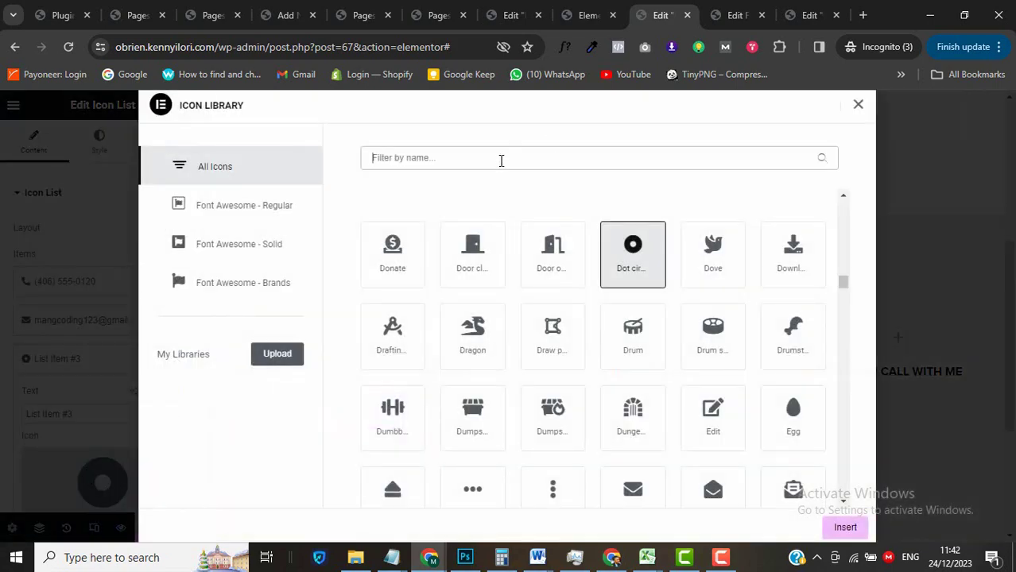
text(map)
click(804, 254)
click(843, 527)
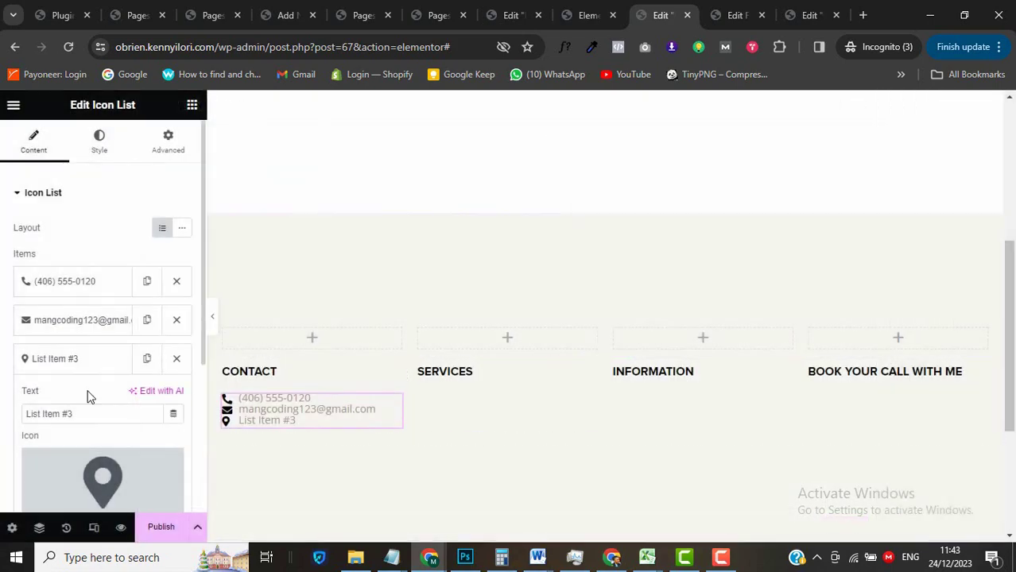
Replace the third list item's text with the contact postal address copied from the Notepad notes.
scroll(84, 382, down, 2)
click(391, 557)
click(200, 499)
drag(636, 221, 1002, 214)
key(ctrl+c)
triple_click(91, 269)
key(ctrl+v)
scroll(8, 284, up, 3)
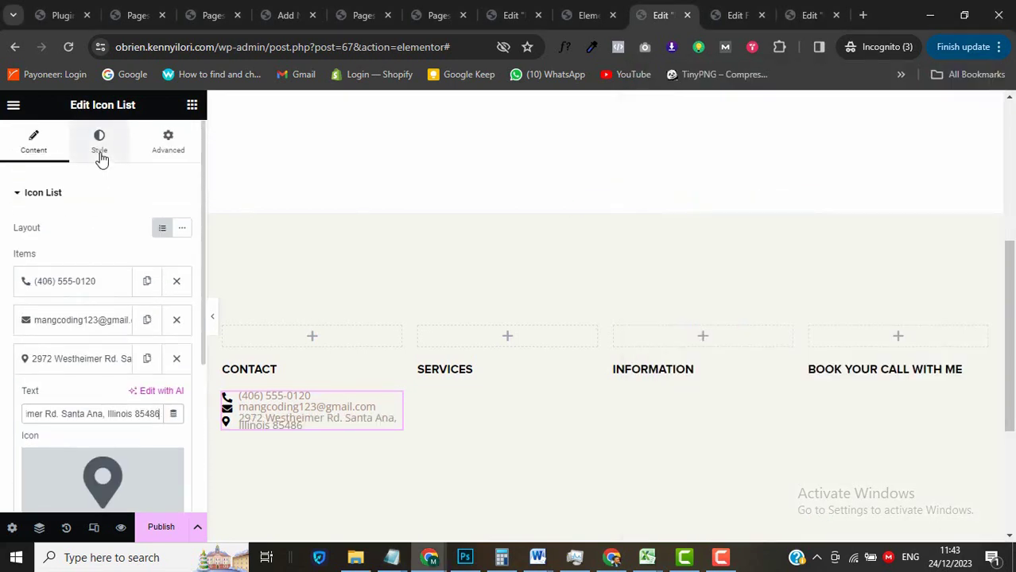
Set the contact list's space between items to 16 px and its icon size to 20 px.
click(101, 158)
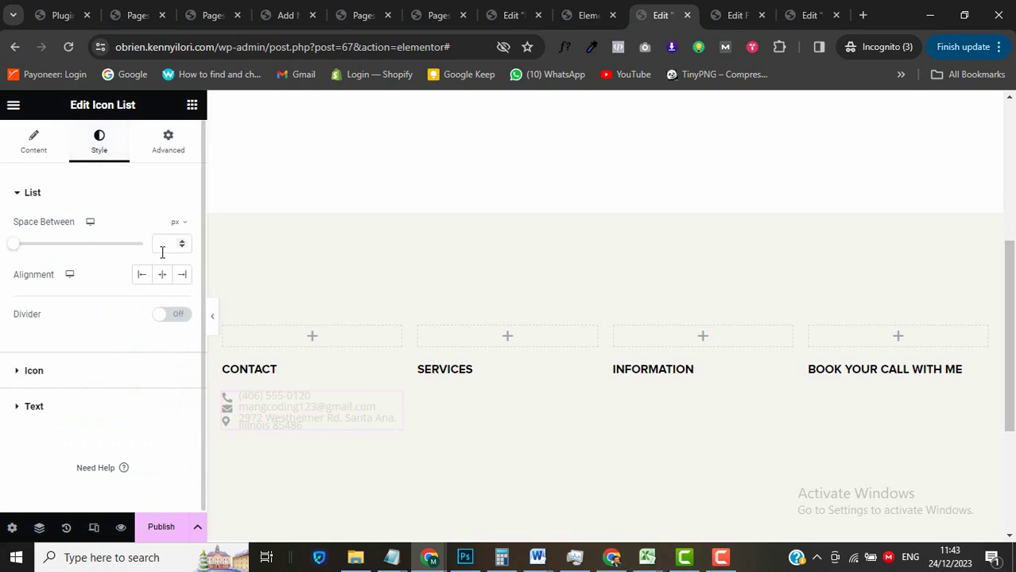
click(164, 248)
text(16)
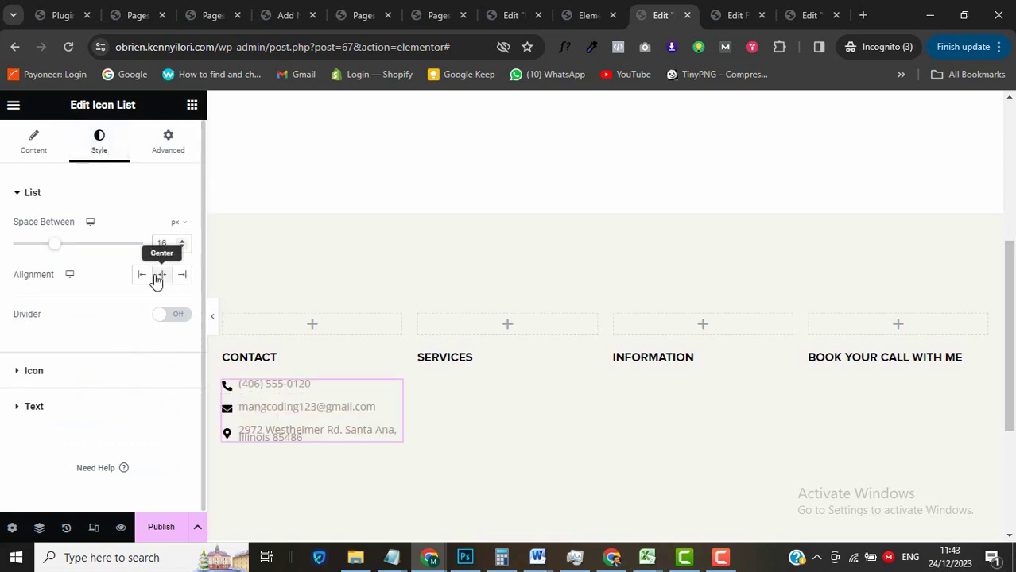
click(62, 381)
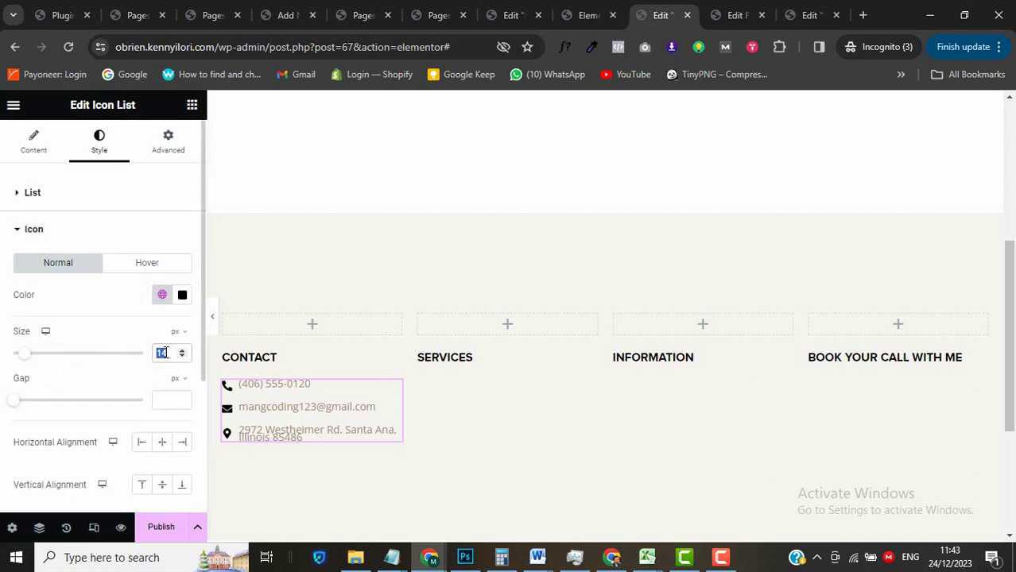
text(20)
Give the contact list's icons the Secondary global color and left horizontal alignment.
click(162, 299)
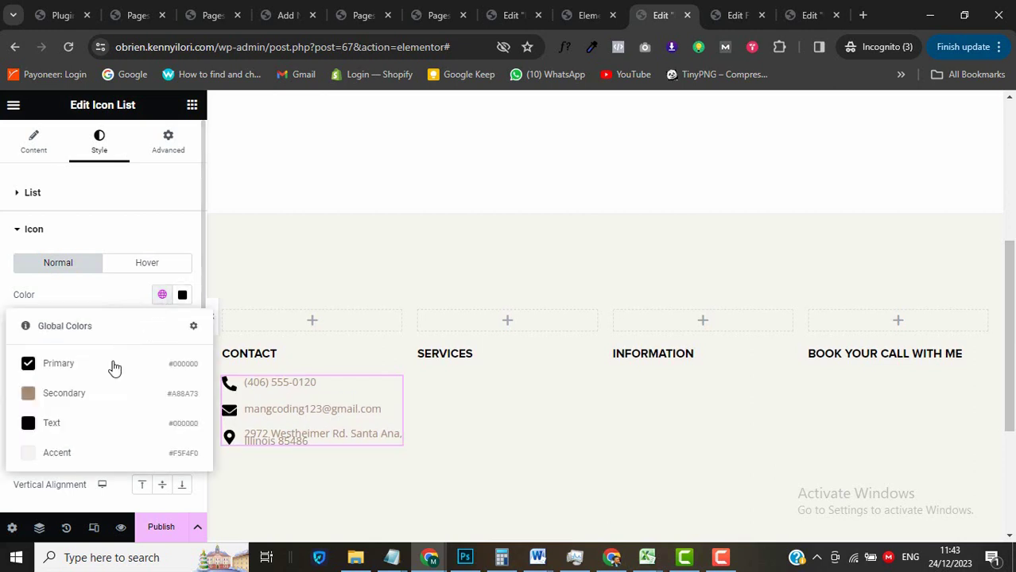
click(98, 393)
scroll(98, 397, down, 2)
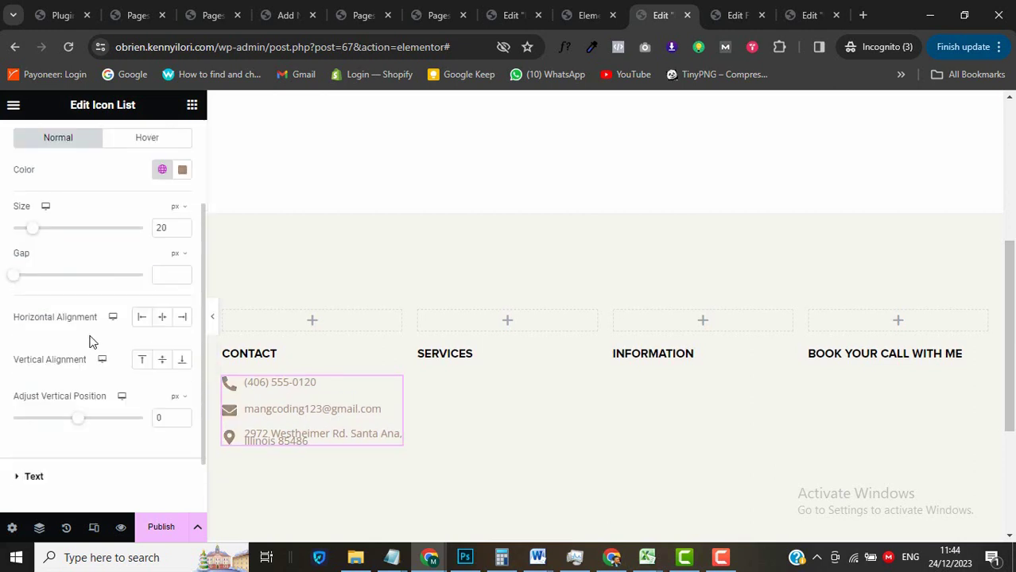
click(141, 322)
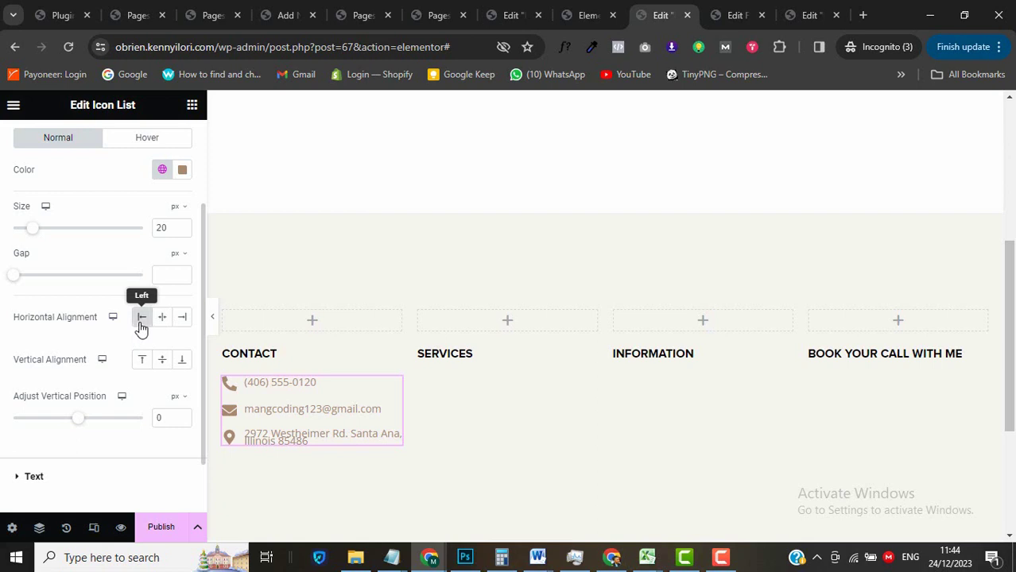
Apply the Primary global font to the contact list's text.
scroll(4, 347, down, 1)
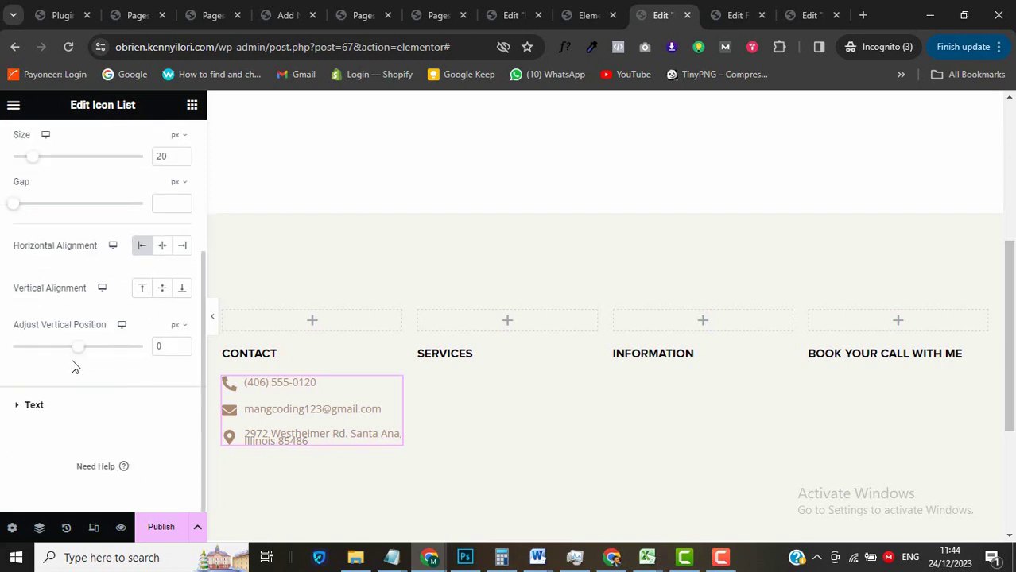
click(32, 407)
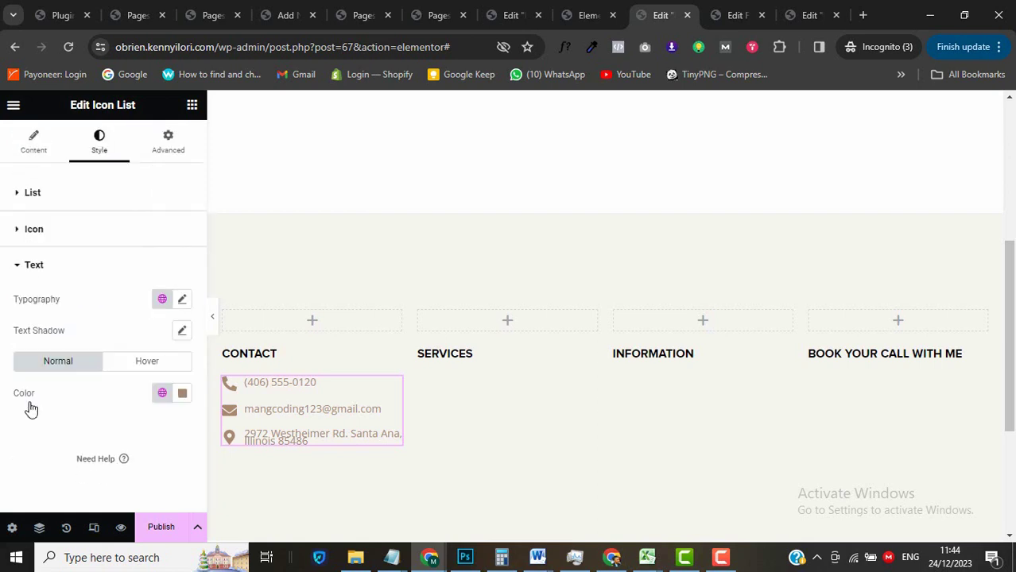
click(182, 300)
scroll(171, 278, down, 1)
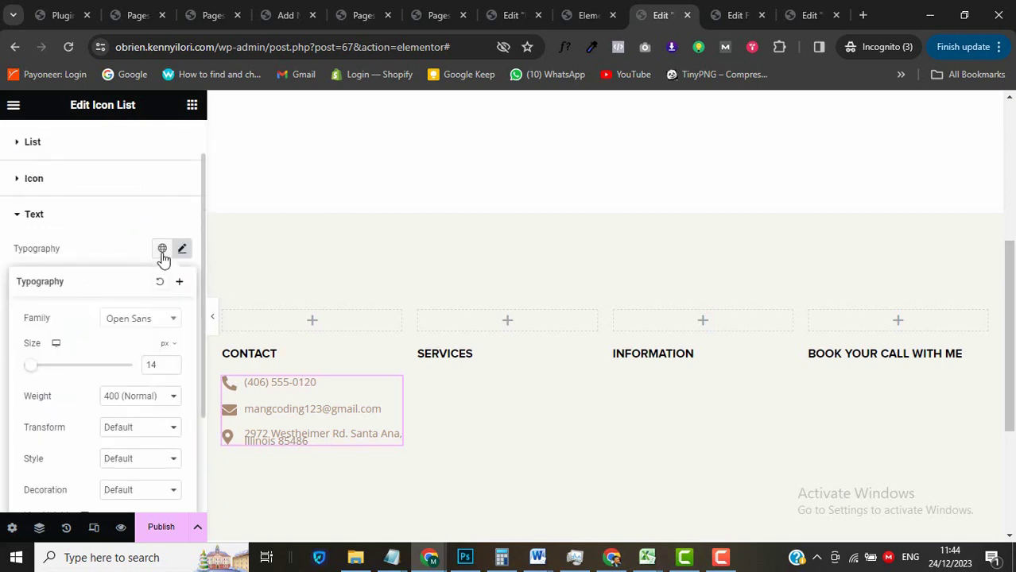
click(163, 253)
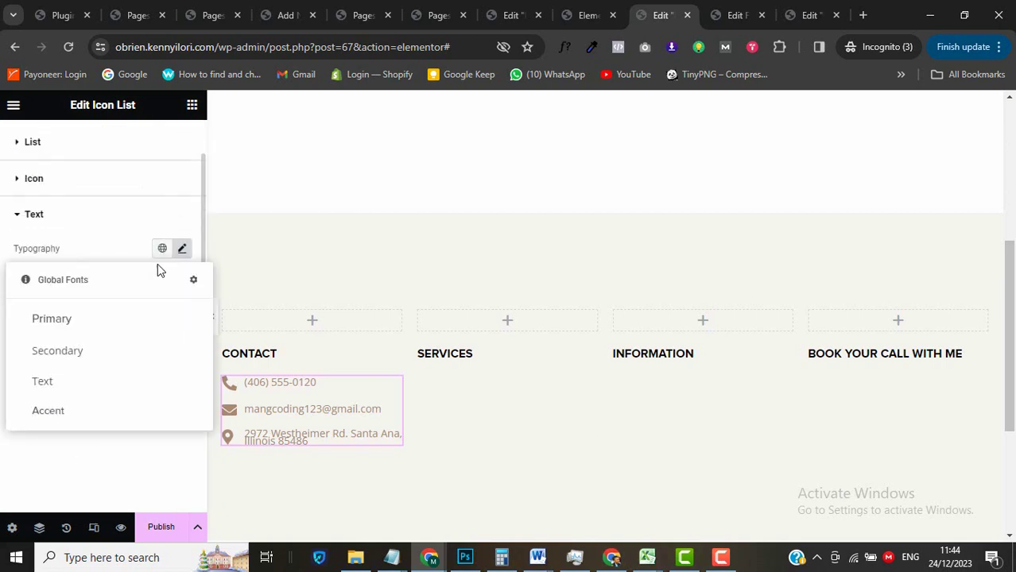
click(119, 323)
Set the contact list's text size to 14 px and its color to the Text global color.
click(182, 297)
scroll(170, 284, down, 1)
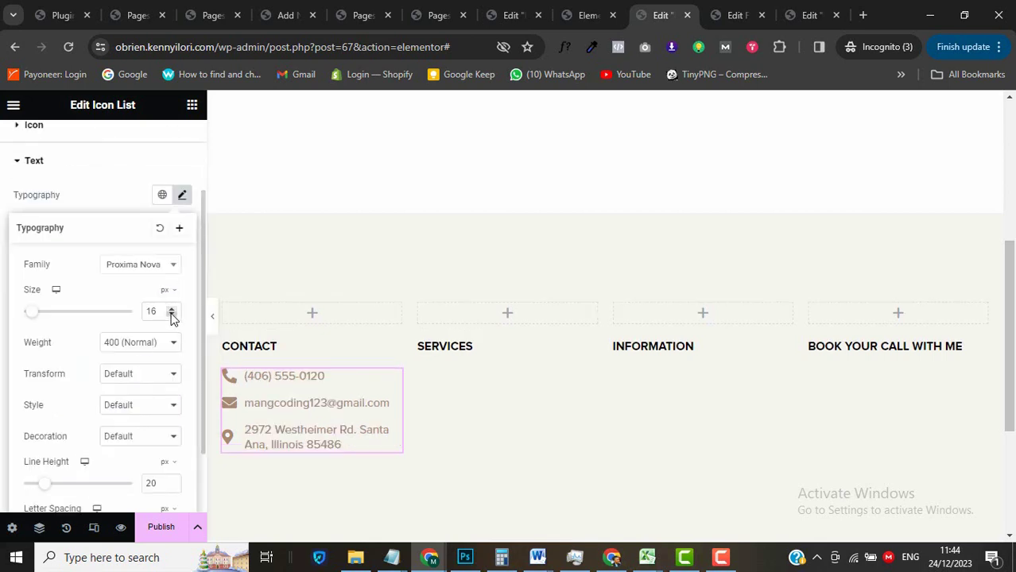
click(171, 315)
click(171, 315)
scroll(183, 295, up, 1)
click(183, 299)
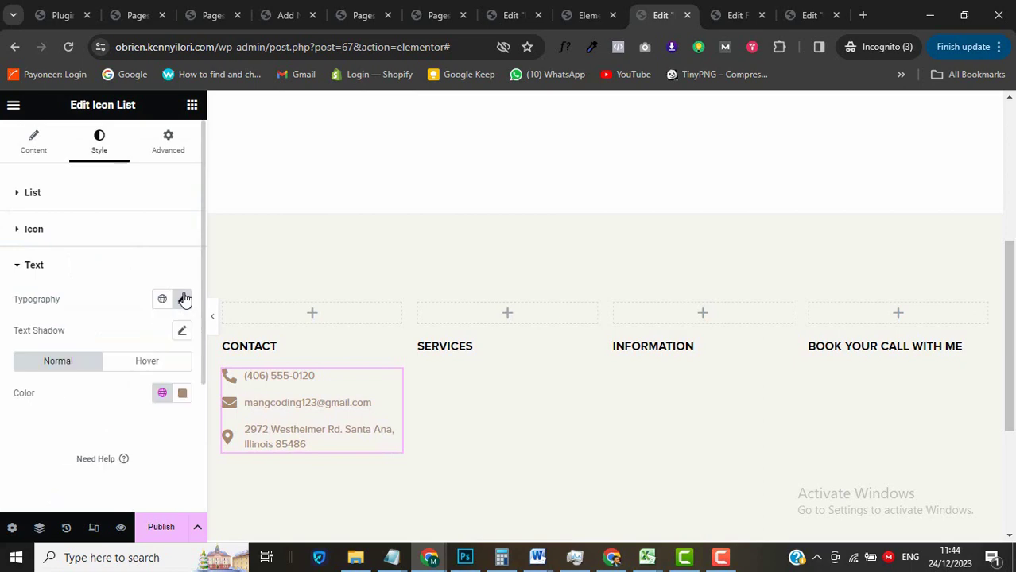
click(162, 393)
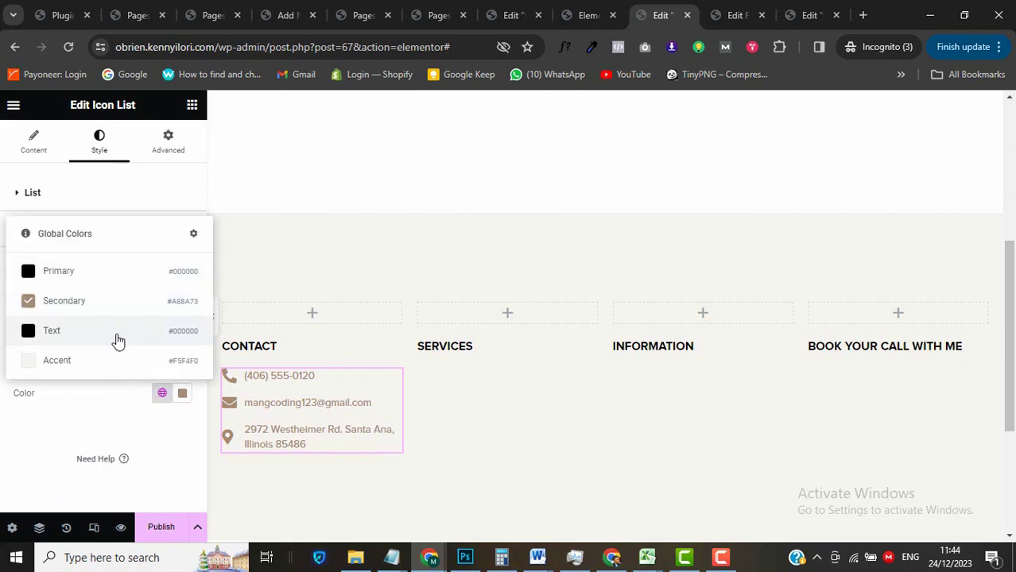
click(117, 340)
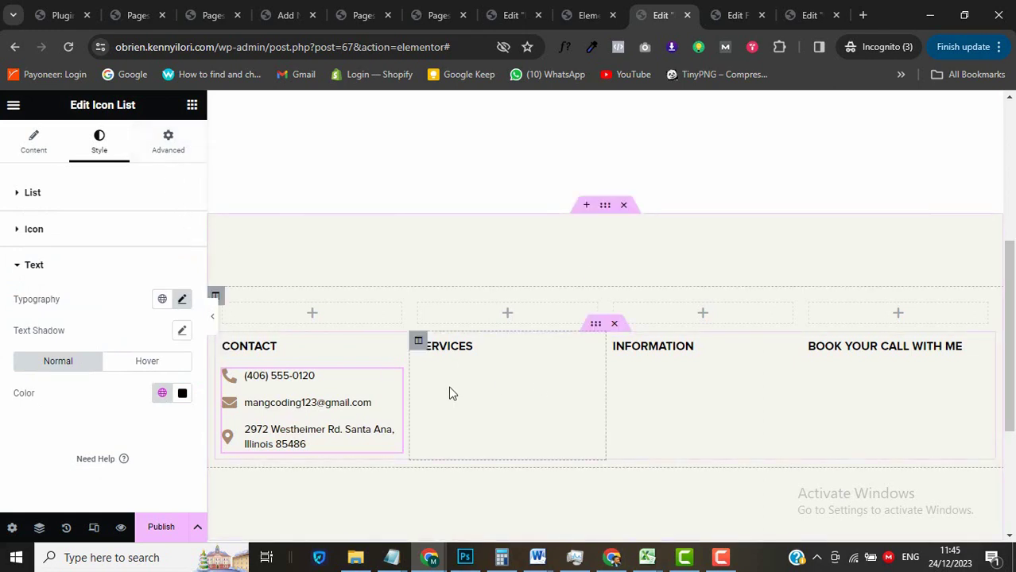
Add a WordPress Menu widget under the SERVICES heading and assign the Services Menu to it.
click(192, 107)
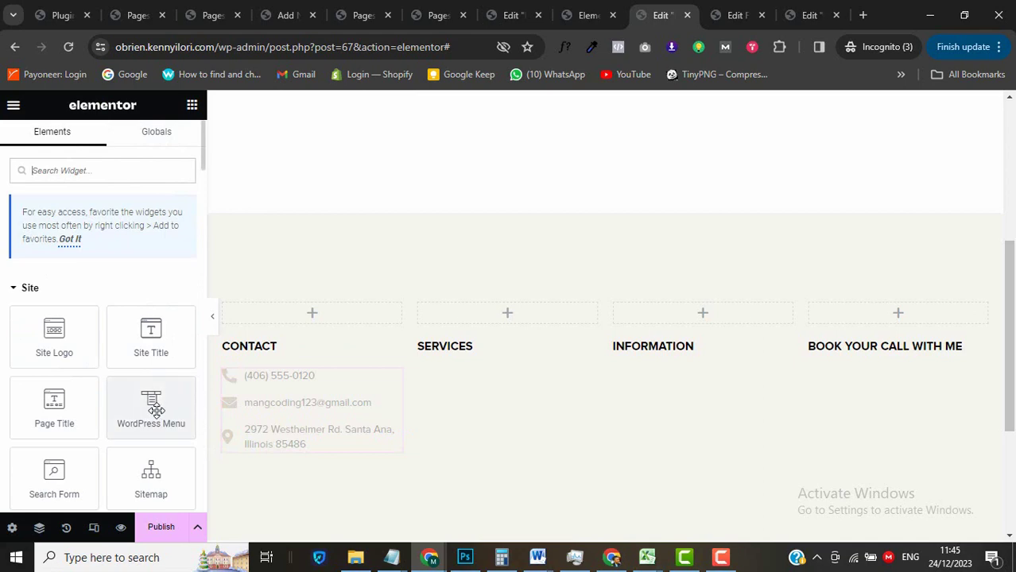
drag(122, 404, 442, 414)
click(152, 231)
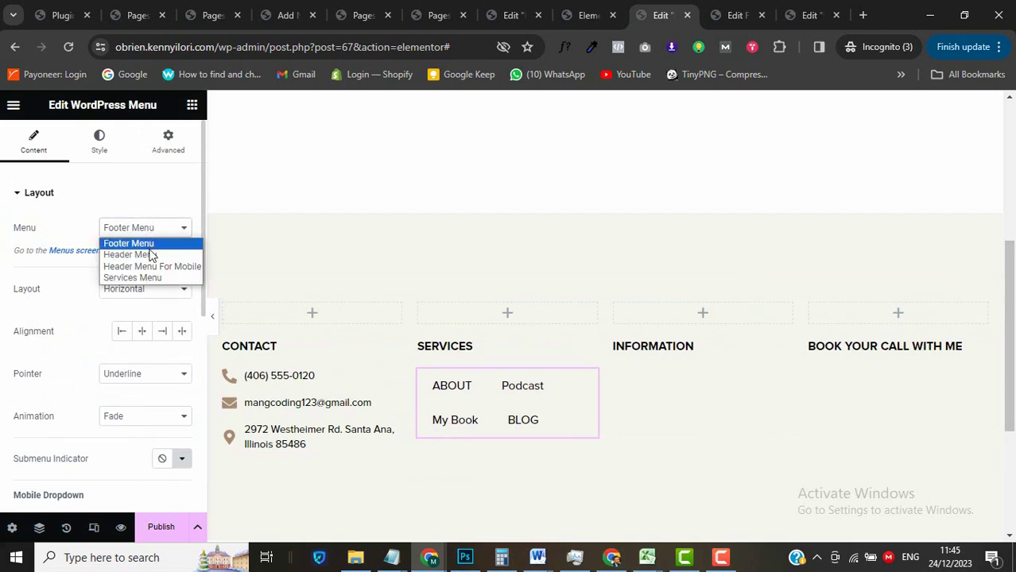
click(145, 276)
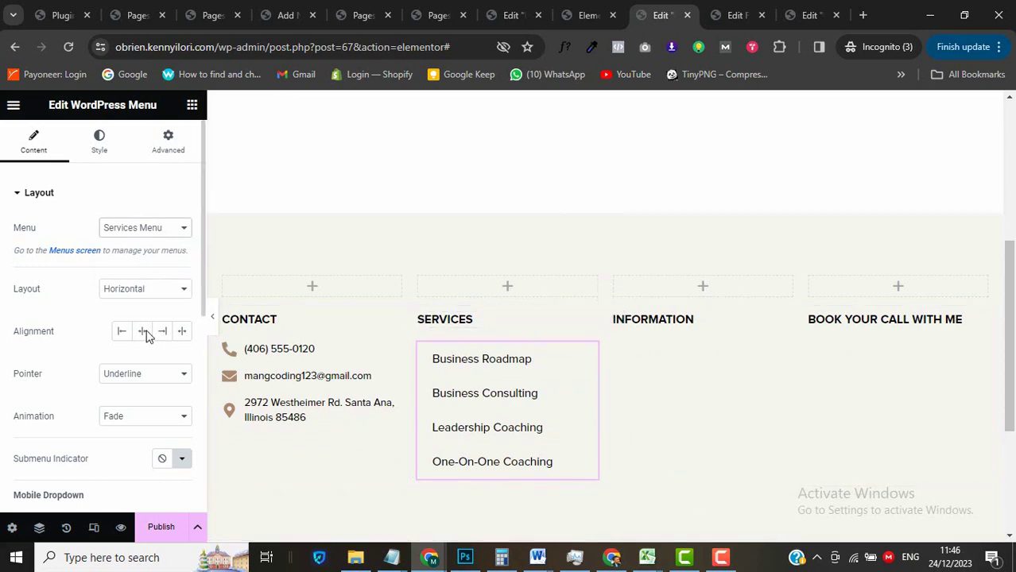
Set the services menu to the Vertical layout with left alignment.
click(131, 290)
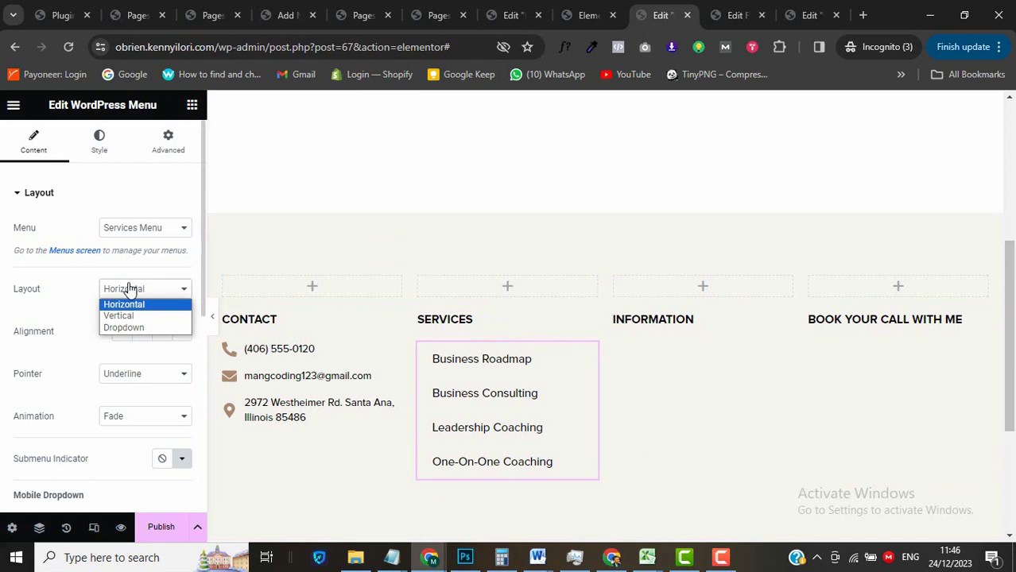
click(120, 320)
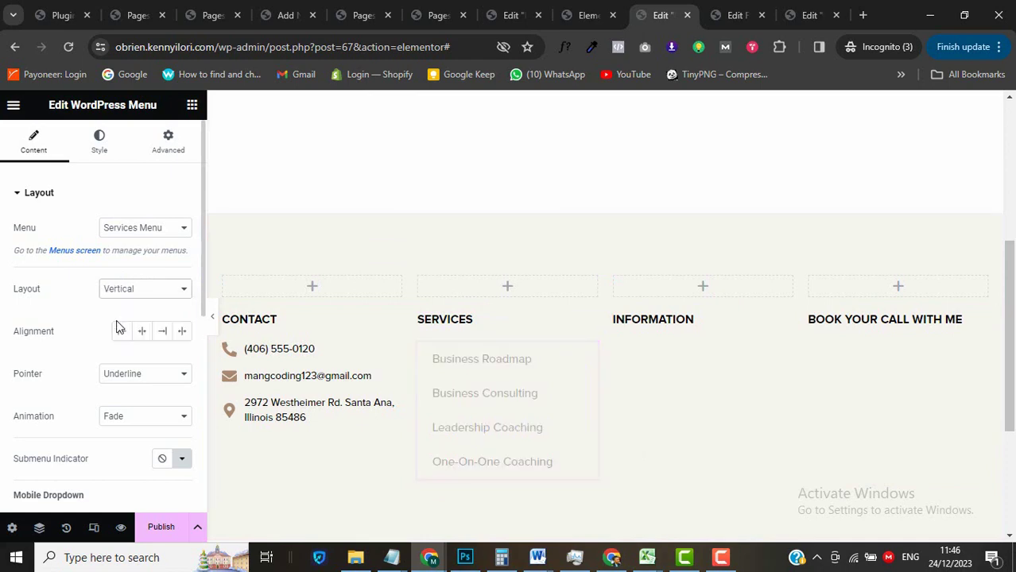
click(119, 335)
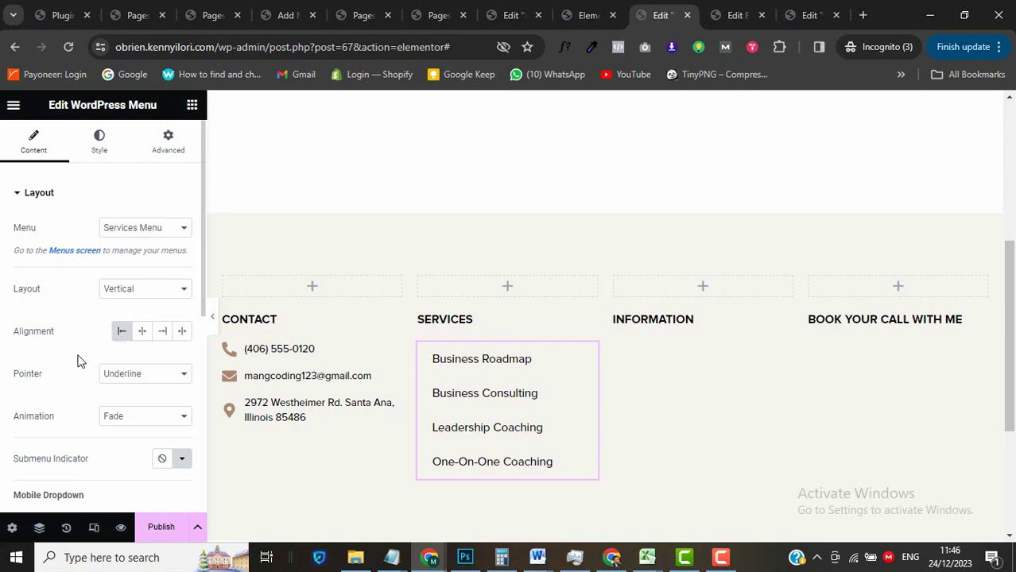
Set the services menu's pointer and its mobile dropdown breakpoint to None.
click(127, 376)
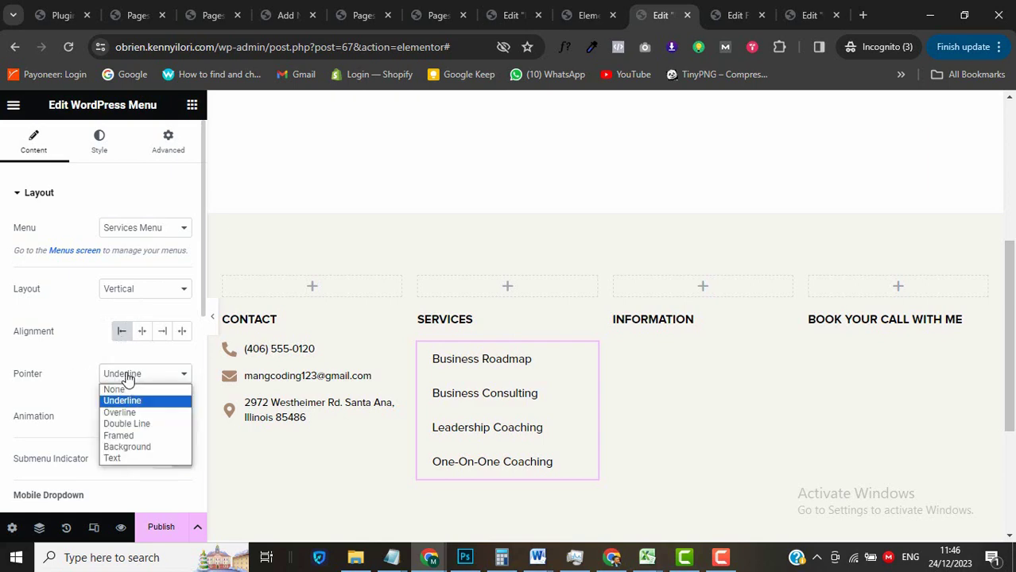
click(128, 392)
scroll(139, 374, down, 2)
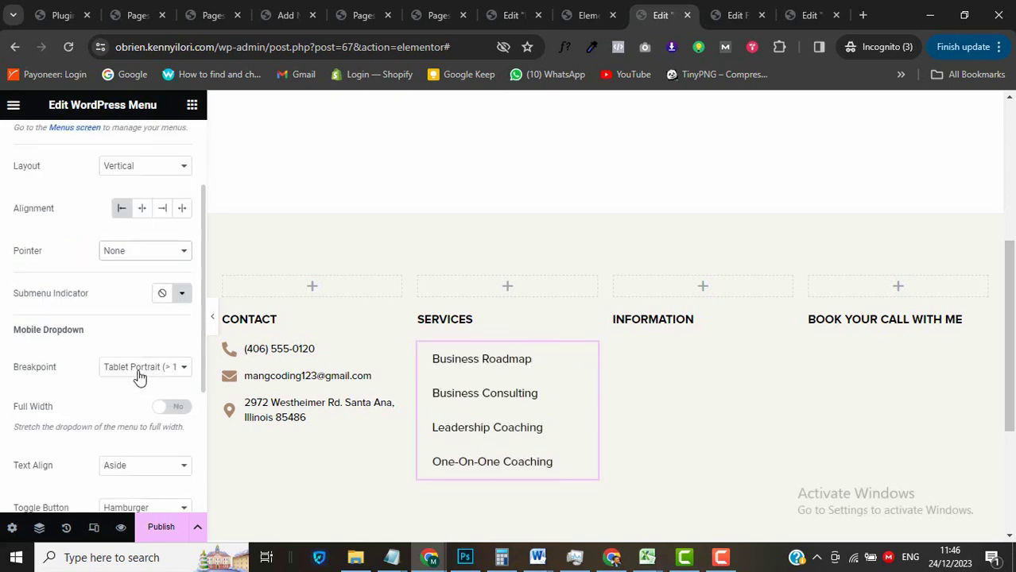
click(139, 372)
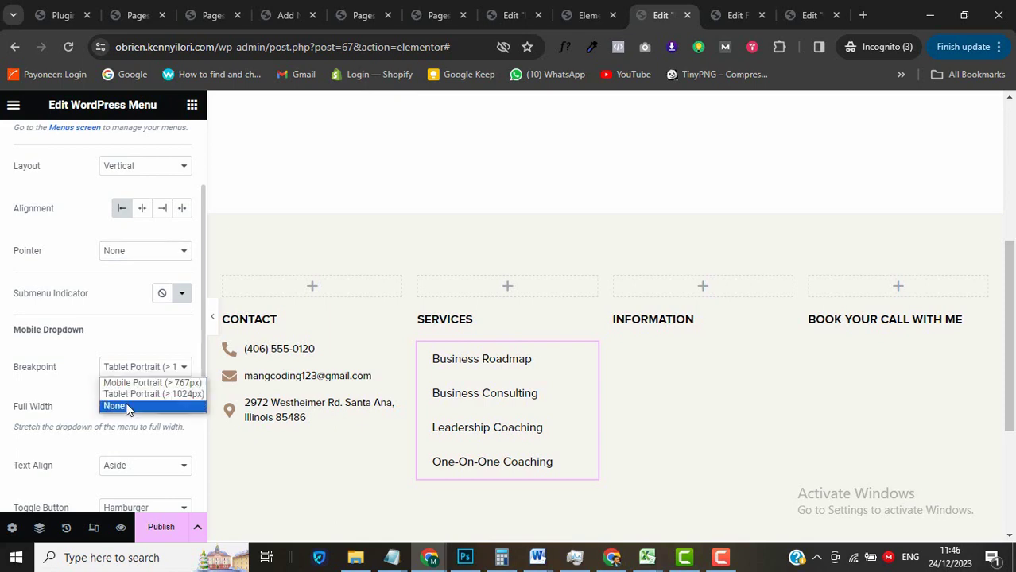
click(126, 407)
scroll(100, 168, up, 2)
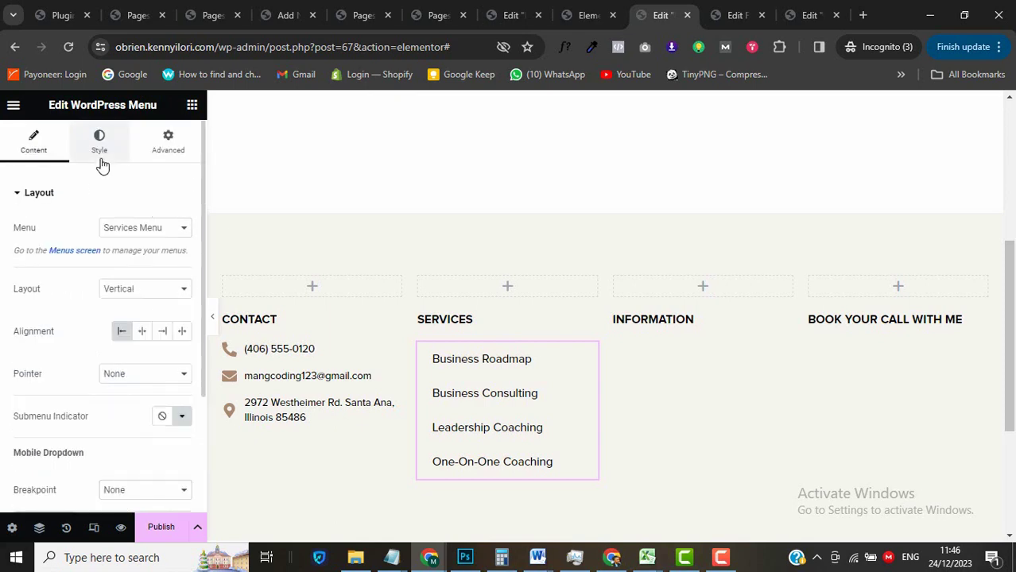
Reduce the services menu's text size and set its horizontal padding to 1 px and vertical padding to 6 px.
click(99, 161)
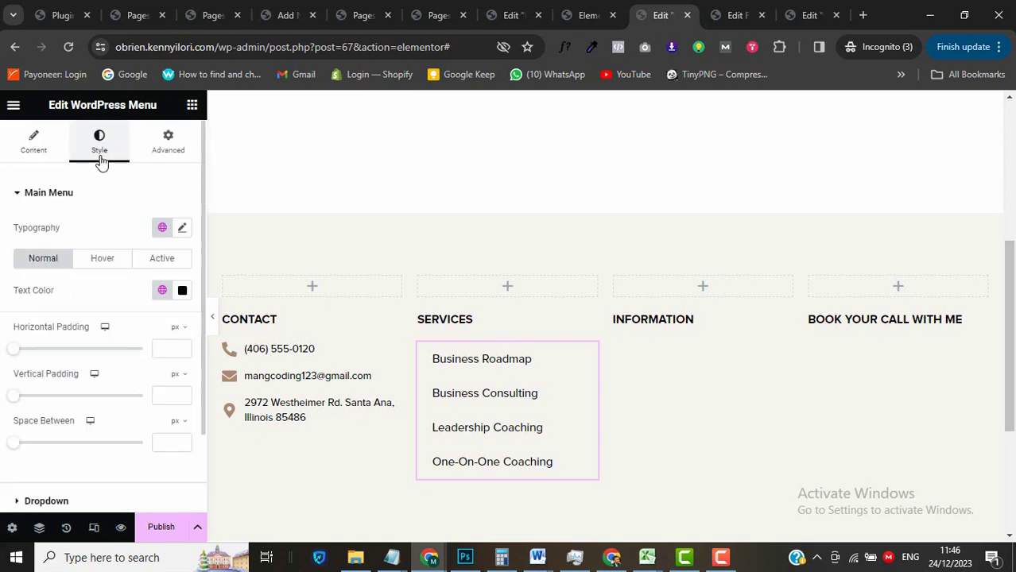
click(182, 229)
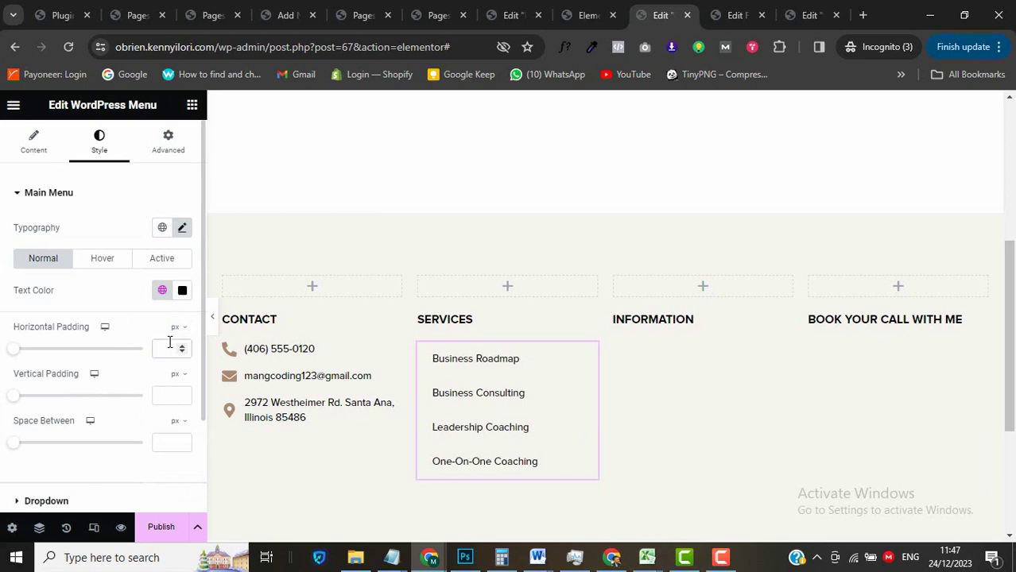
text(1)
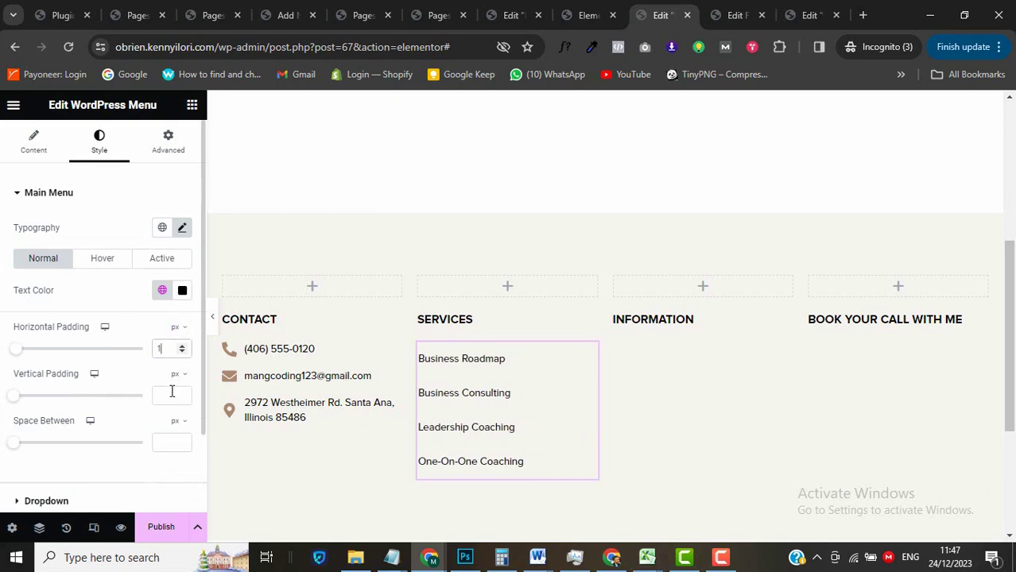
click(172, 394)
text(6)
Review the services menu's dropdown style settings and return to its main menu style settings.
scroll(111, 417, down, 1)
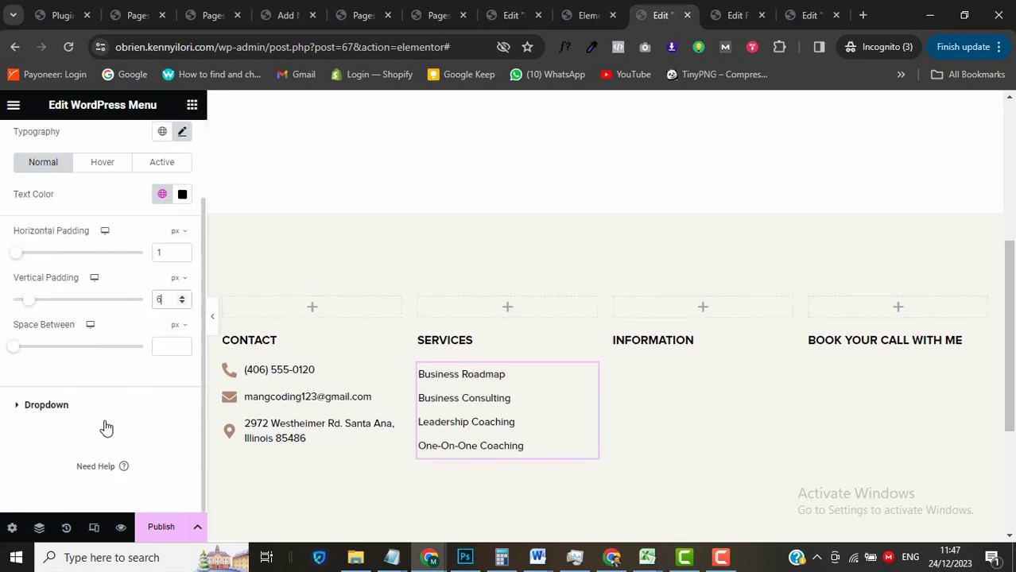
click(46, 406)
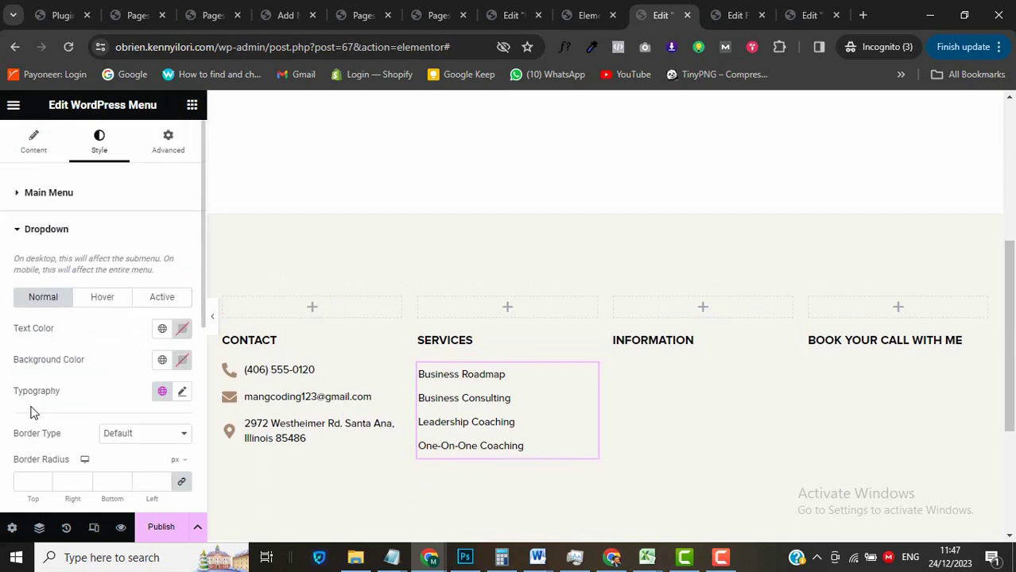
scroll(32, 411, down, 2)
scroll(32, 412, down, 2)
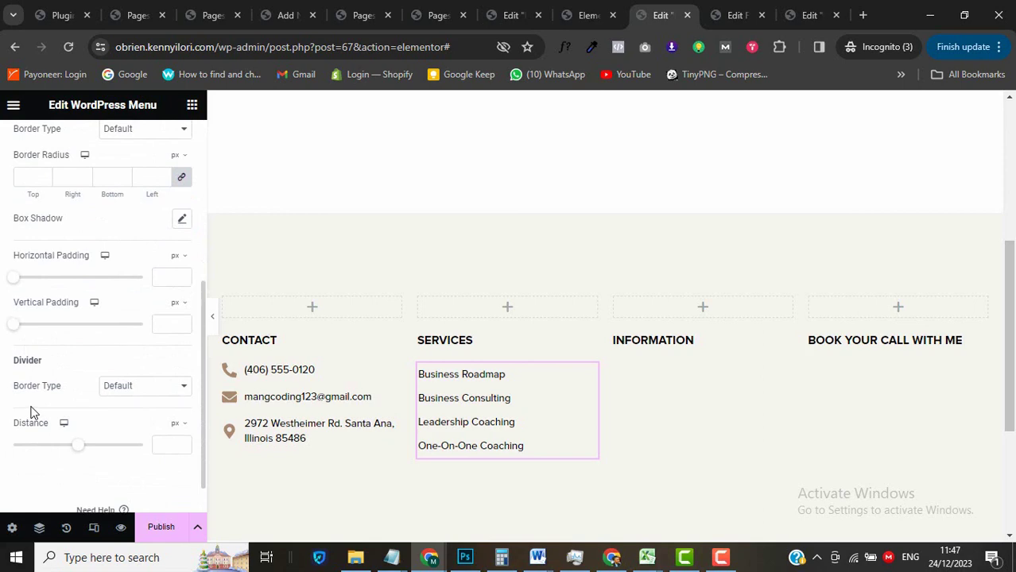
scroll(32, 411, up, 4)
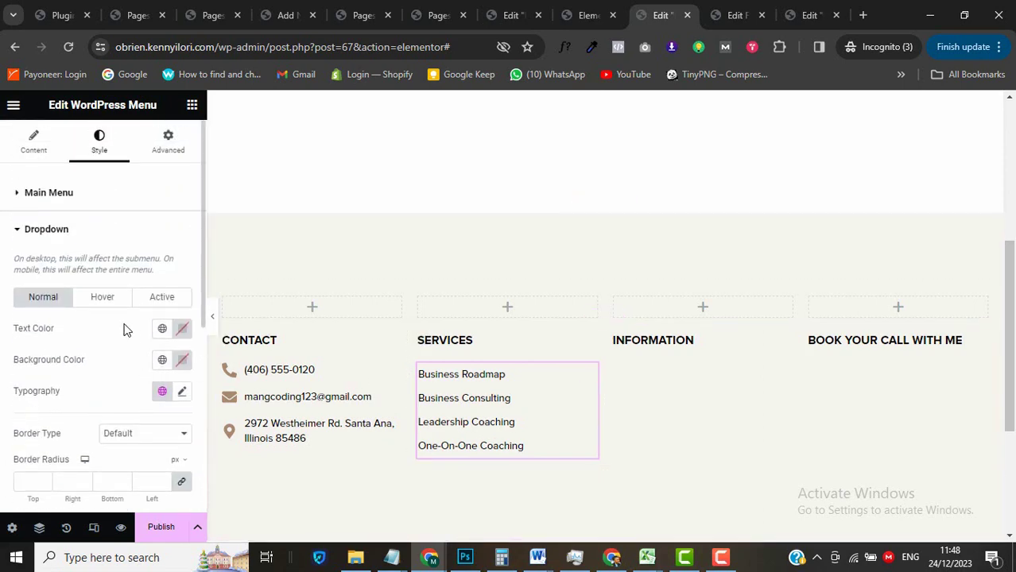
scroll(124, 329, down, 1)
scroll(125, 329, up, 1)
click(82, 206)
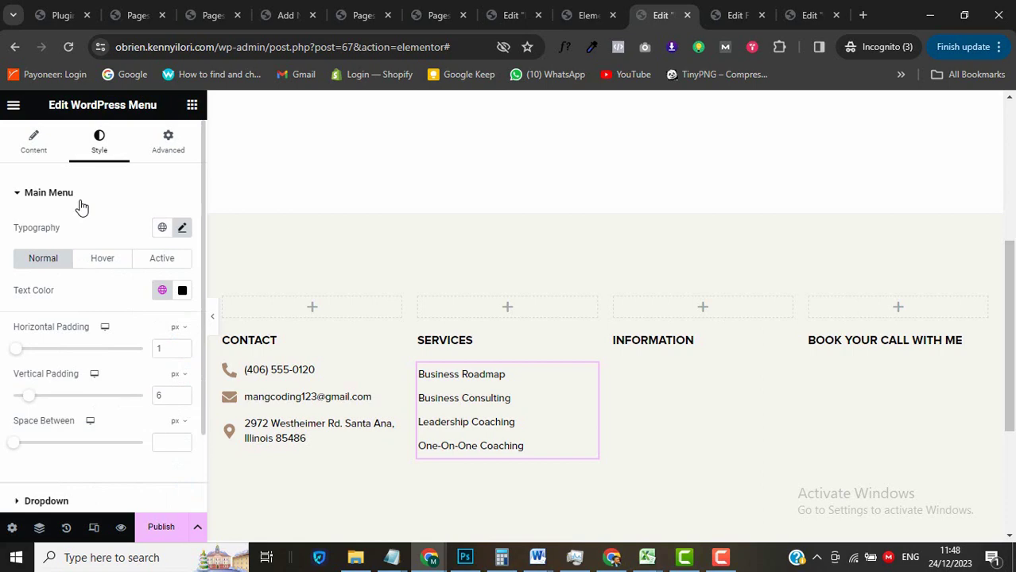
Set the services menu's hover and active text colours to the global Secondary colour.
click(102, 262)
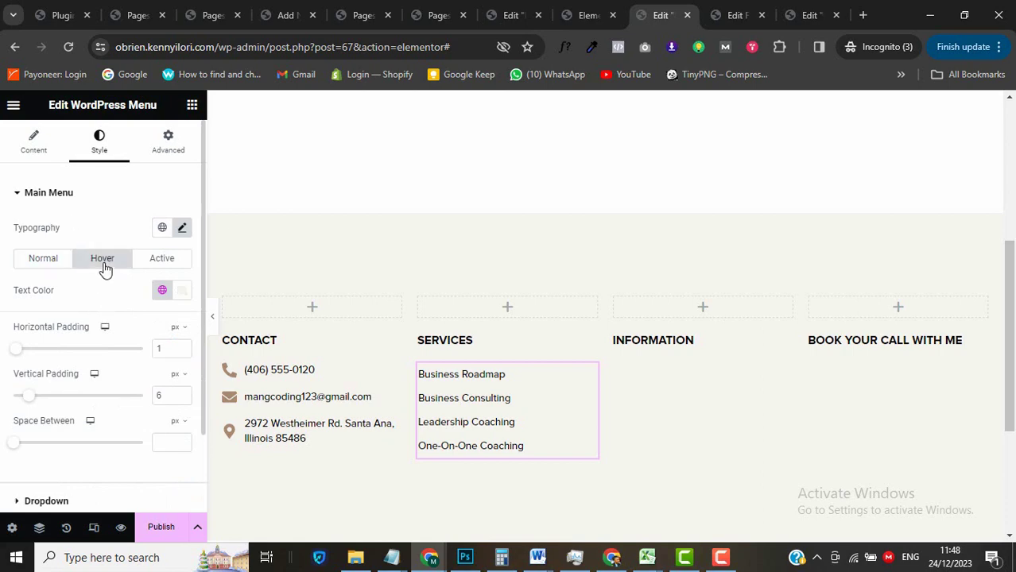
click(162, 291)
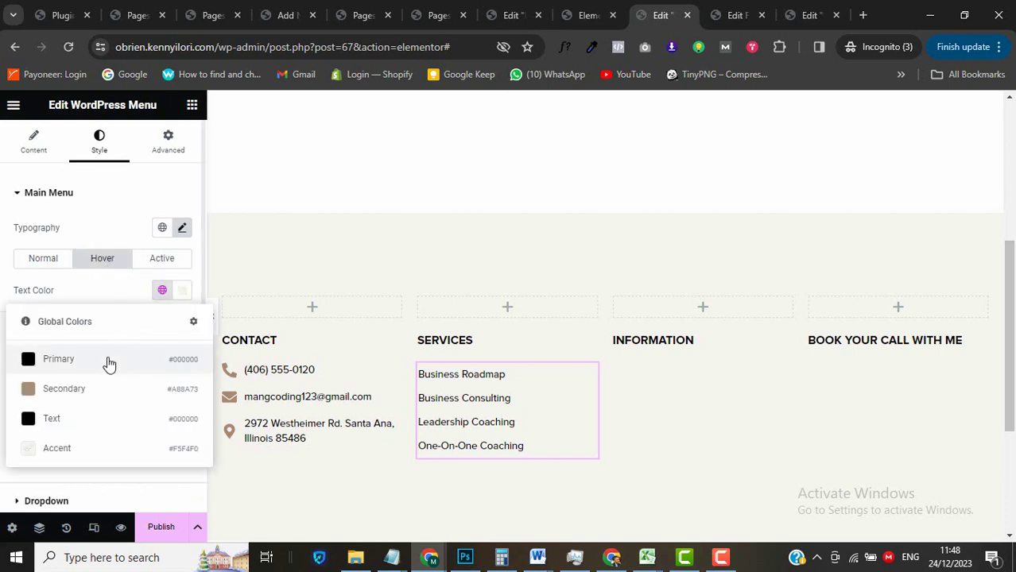
click(96, 391)
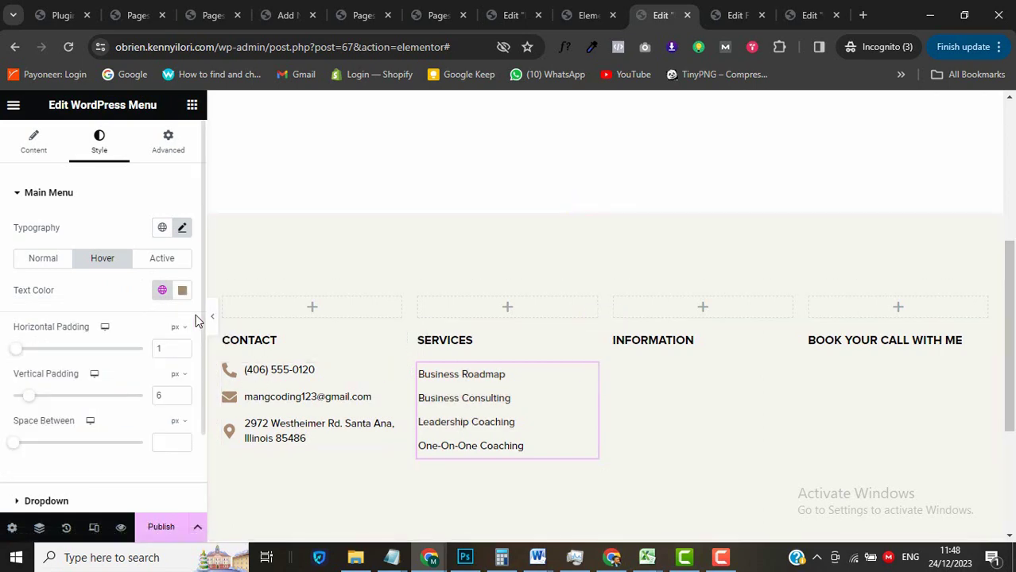
click(162, 259)
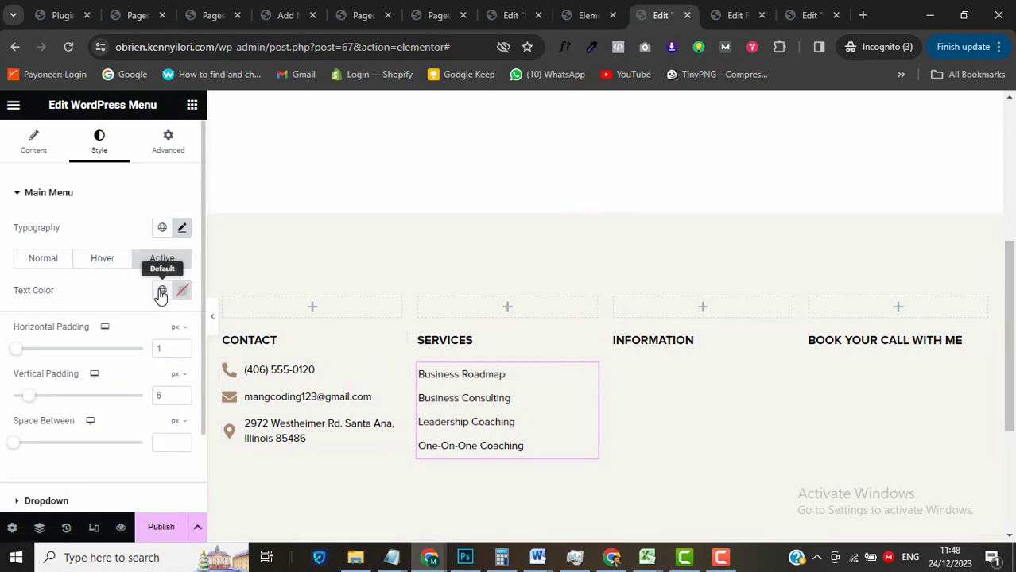
click(161, 291)
click(86, 390)
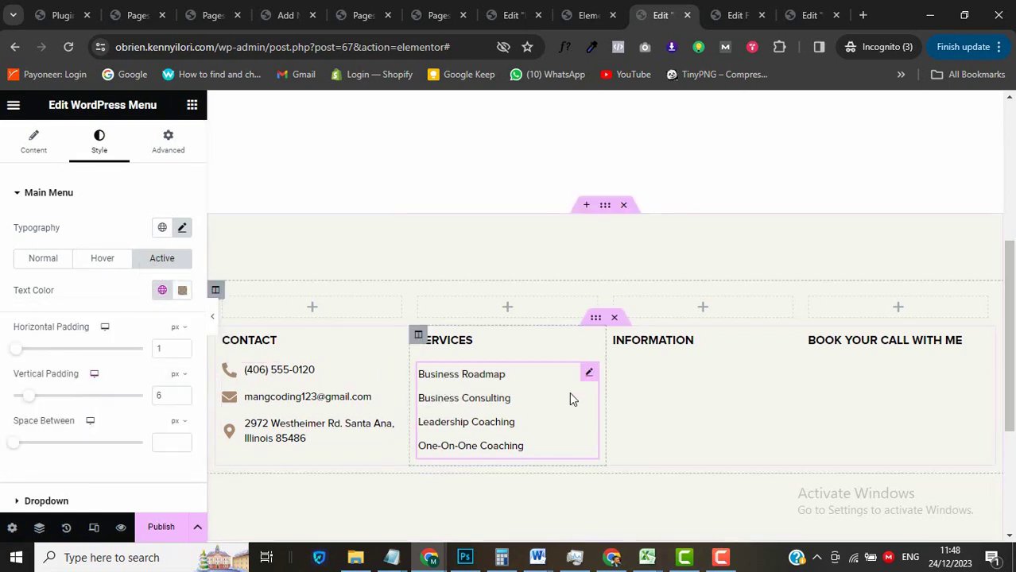
Duplicate the services menu into the INFORMATION column and set the copy's menu to Footer Menu.
right_click(593, 372)
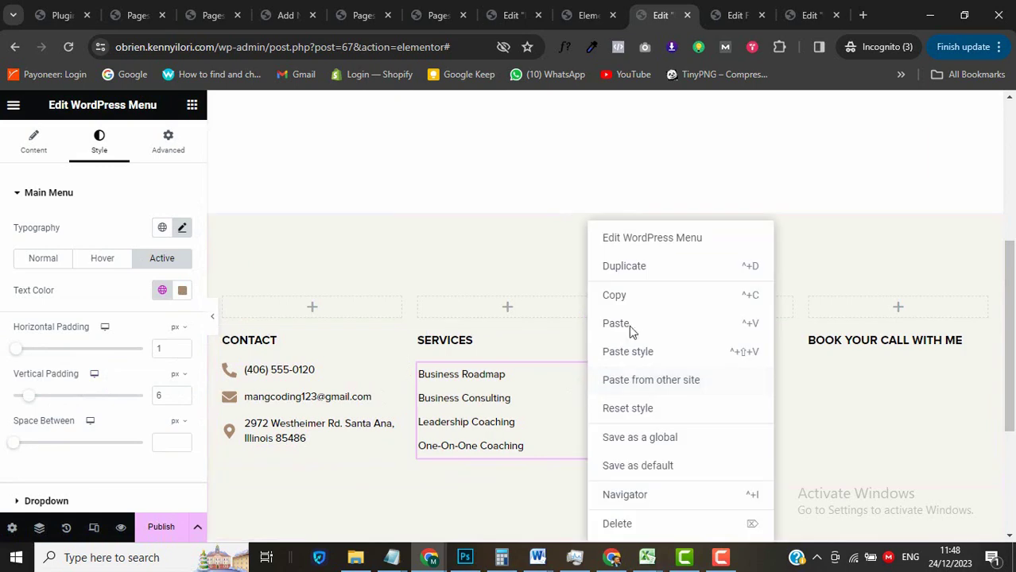
click(636, 274)
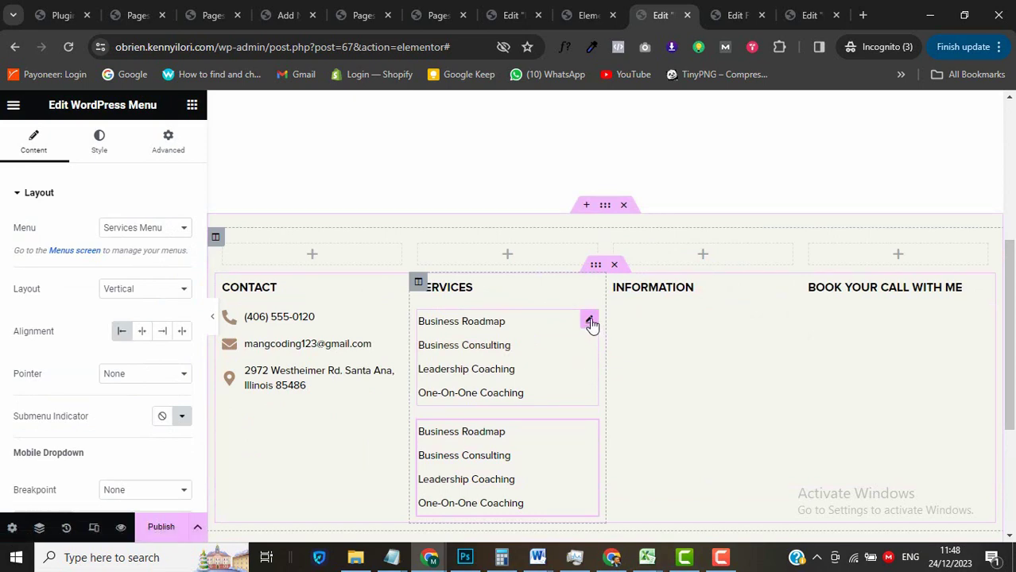
drag(592, 324, 666, 355)
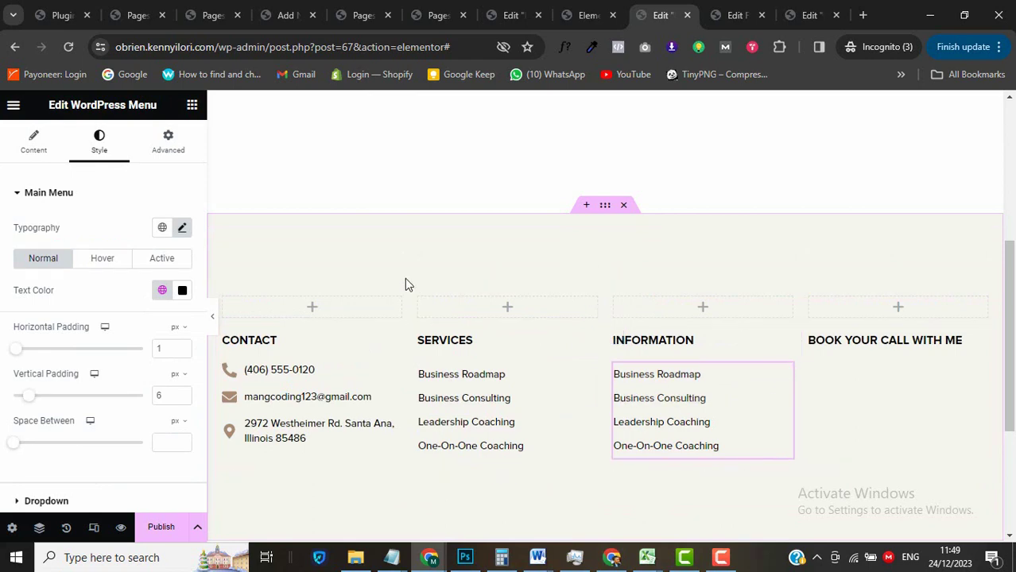
click(36, 149)
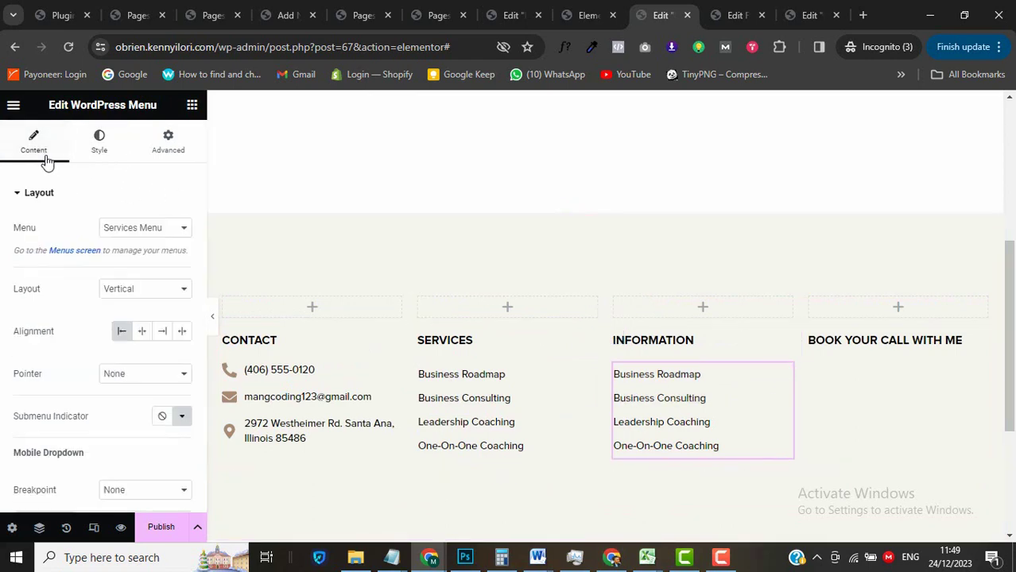
click(143, 228)
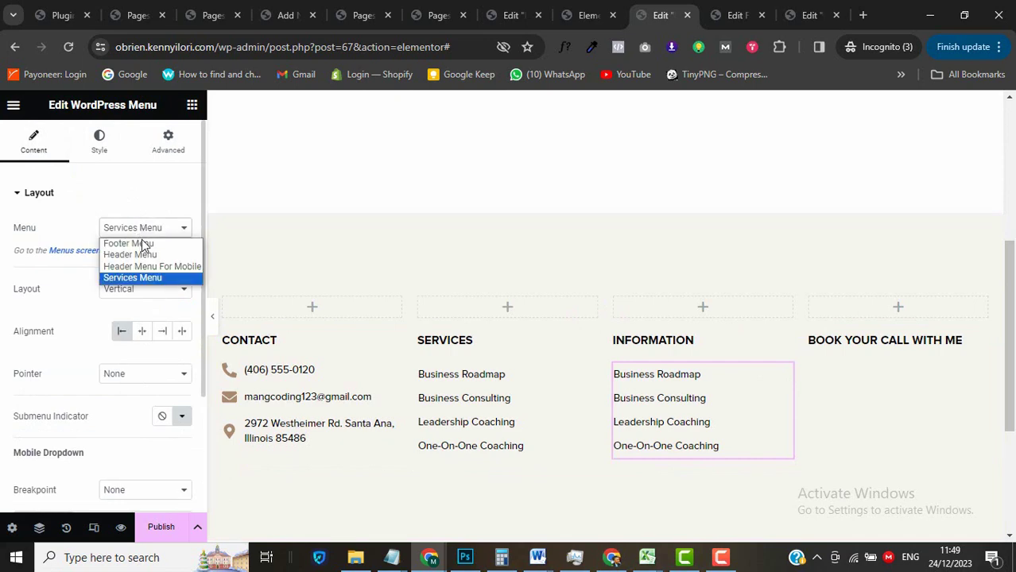
click(143, 243)
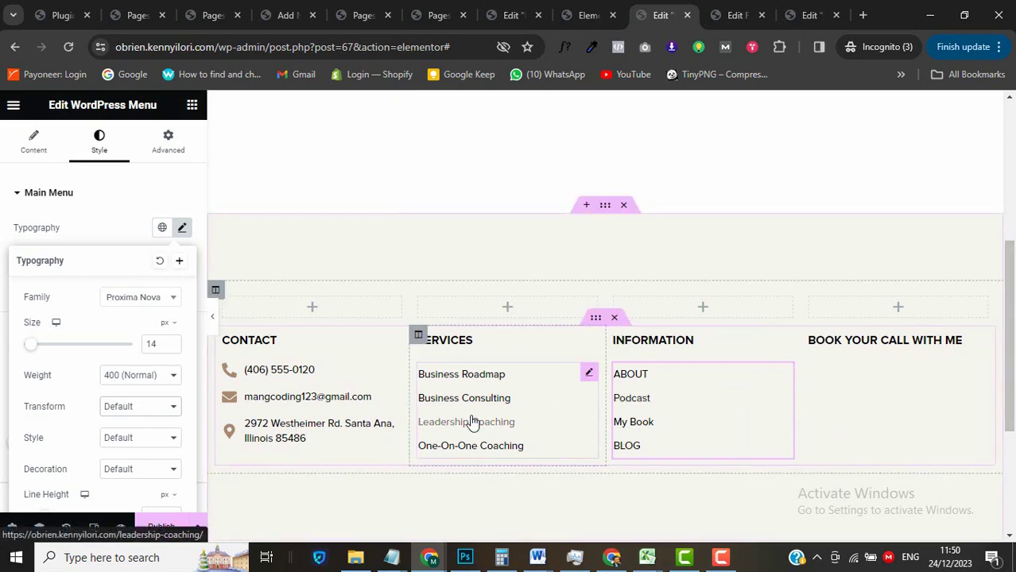
Publish the footer template with a display condition that includes the Entire Site.
click(198, 527)
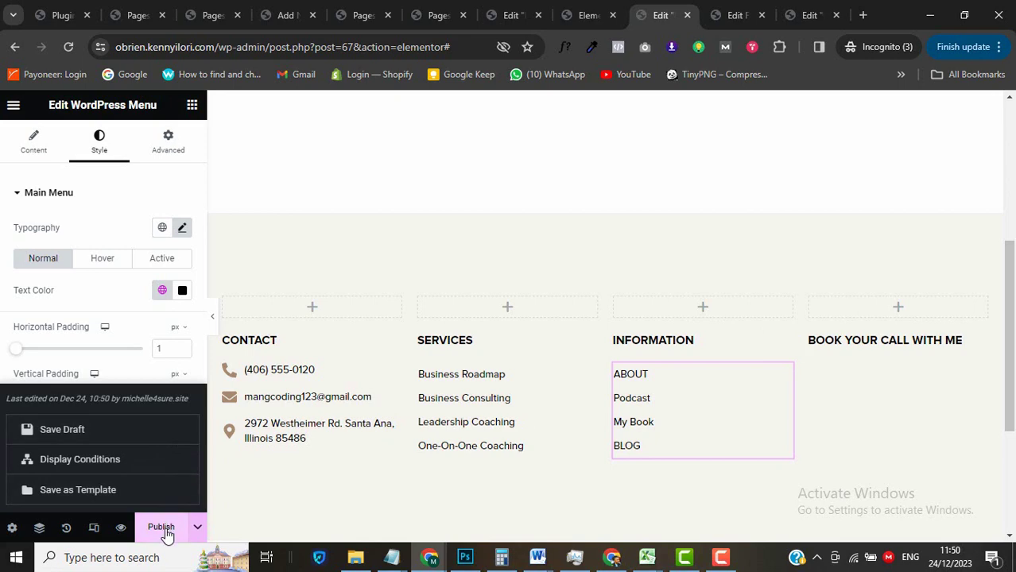
click(161, 528)
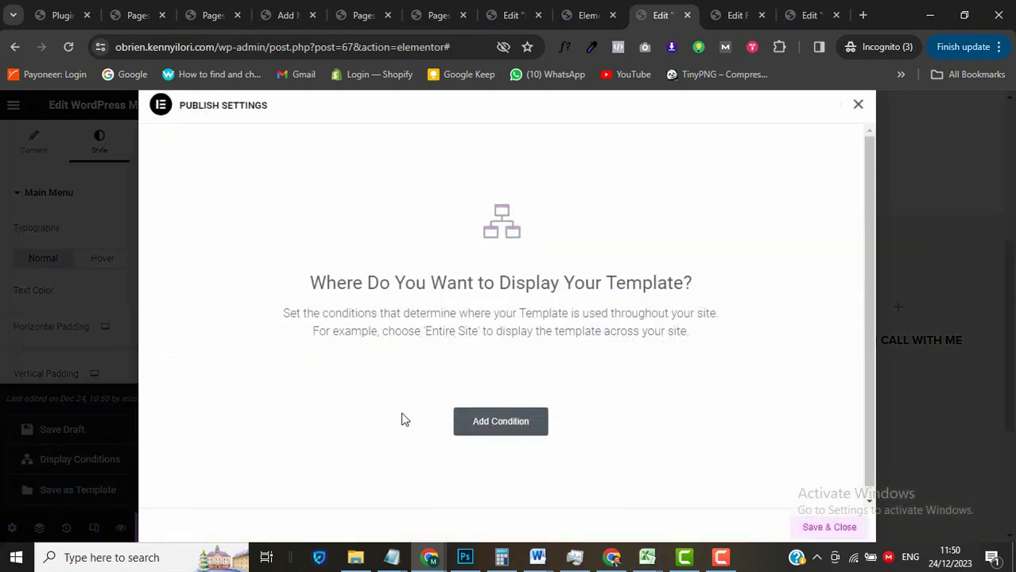
click(525, 422)
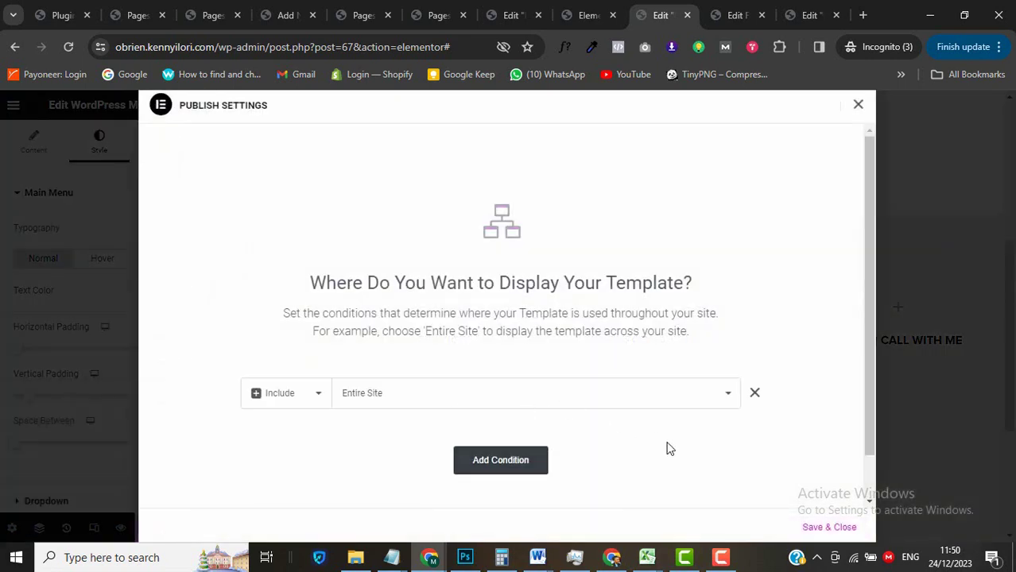
scroll(666, 447, down, 1)
click(815, 528)
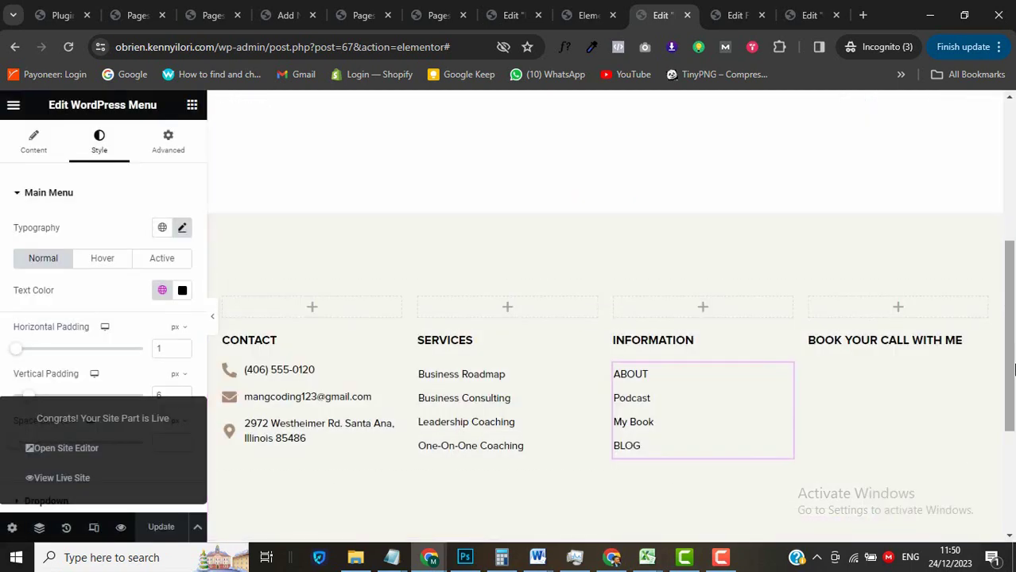
Open the header for editing and save its SCHEDULE A CALL NOW button as a global widget named Button.
drag(1014, 370, 1014, 232)
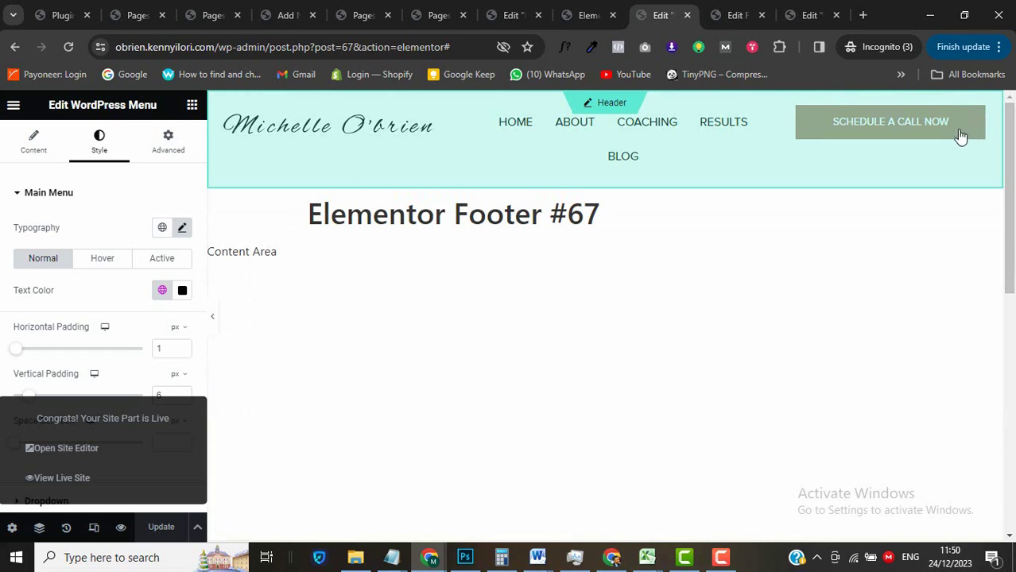
click(960, 136)
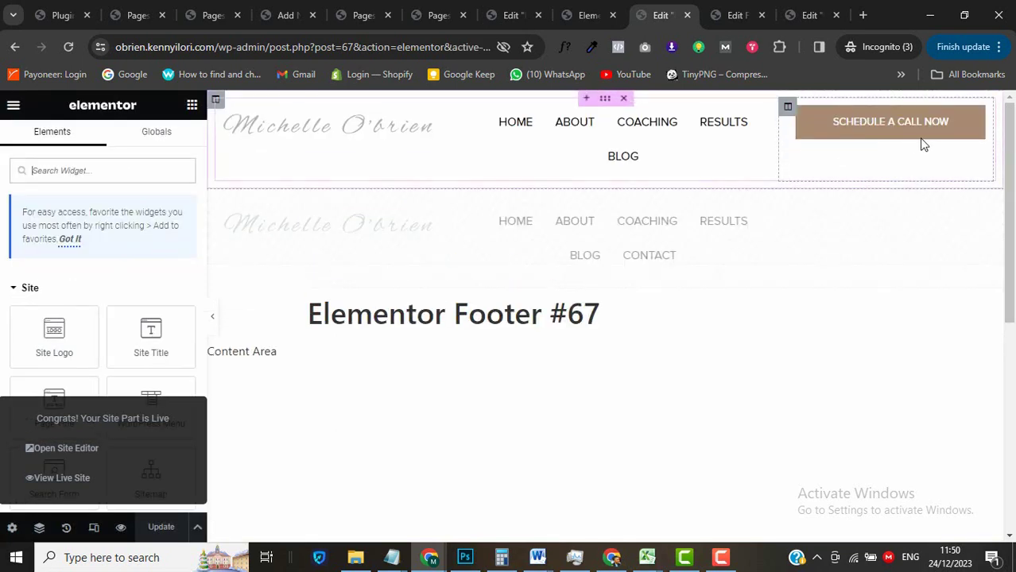
click(978, 116)
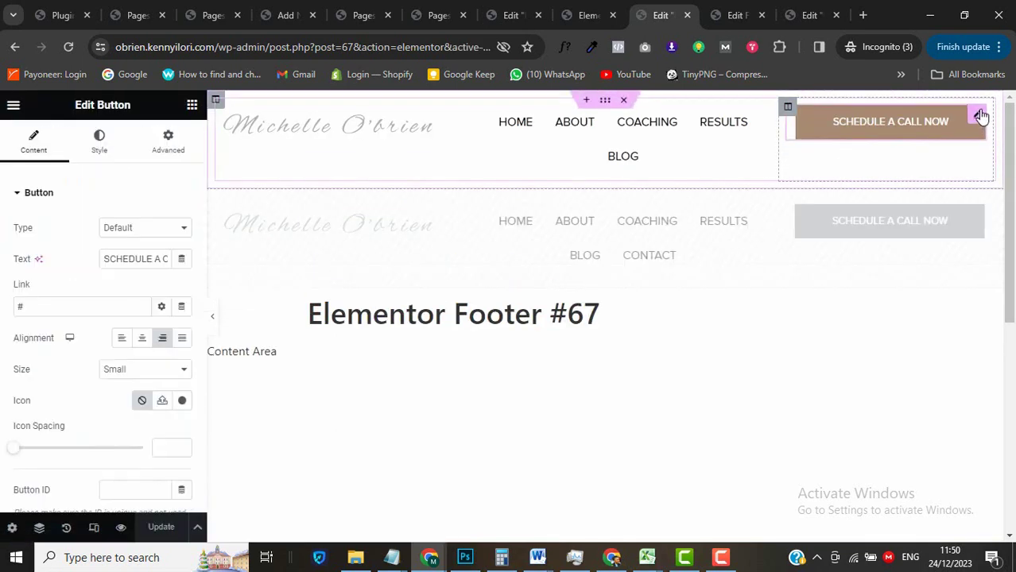
right_click(978, 117)
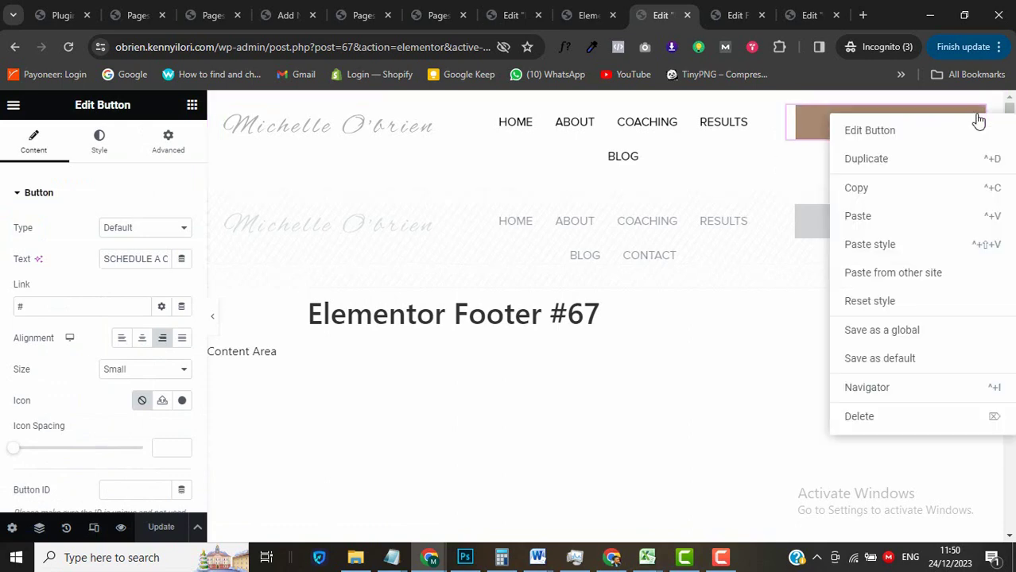
click(896, 330)
text(Button)
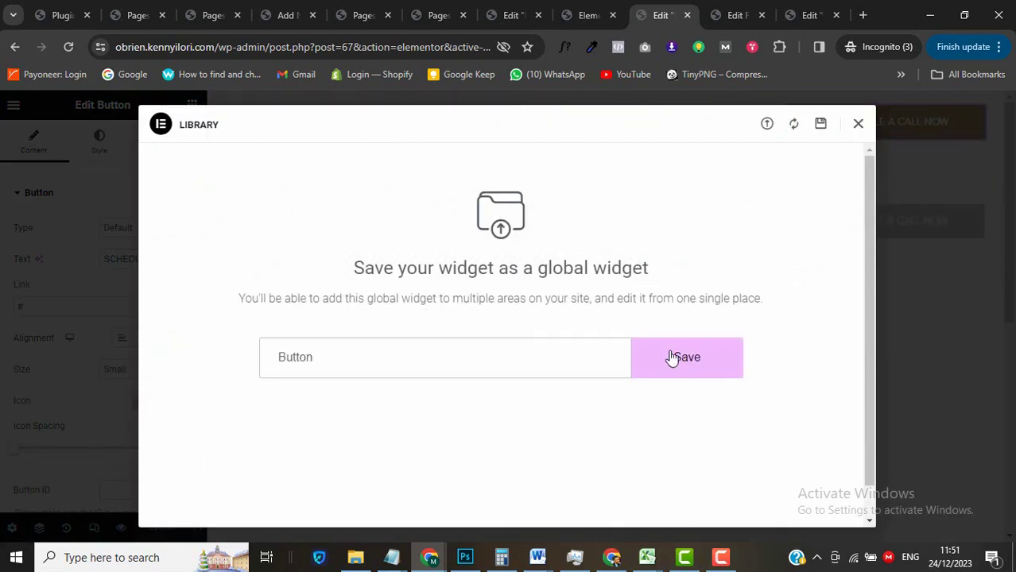
click(701, 362)
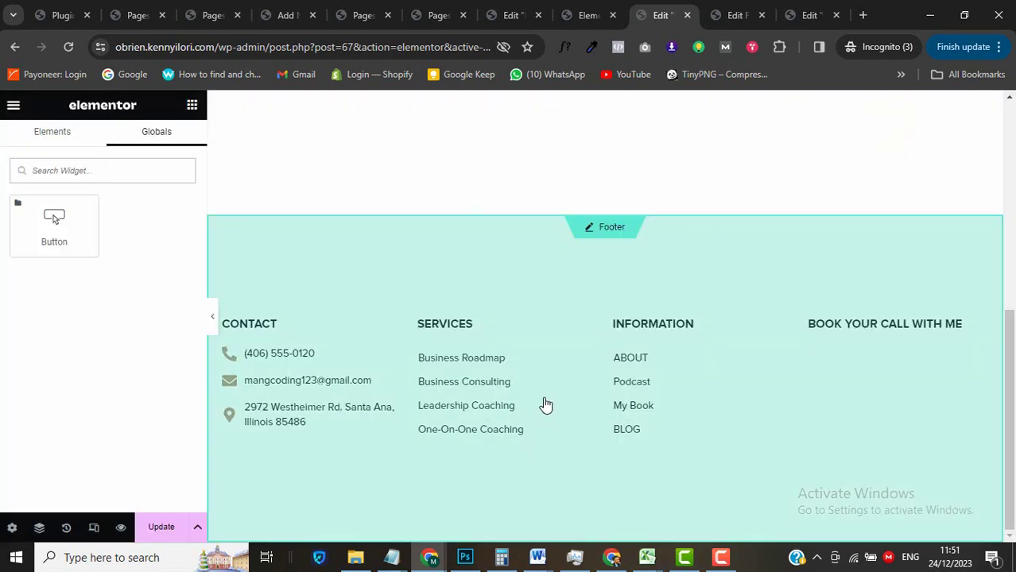
Return to the footer, saving the header changes, and add the global Button widget below the BOOK YOUR CALL WITH ME heading.
click(546, 397)
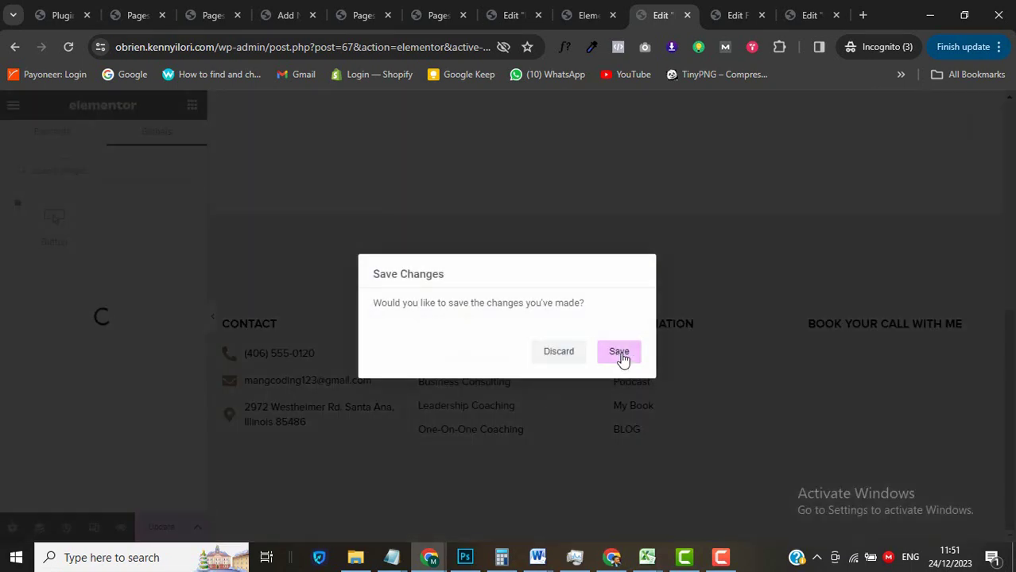
click(620, 352)
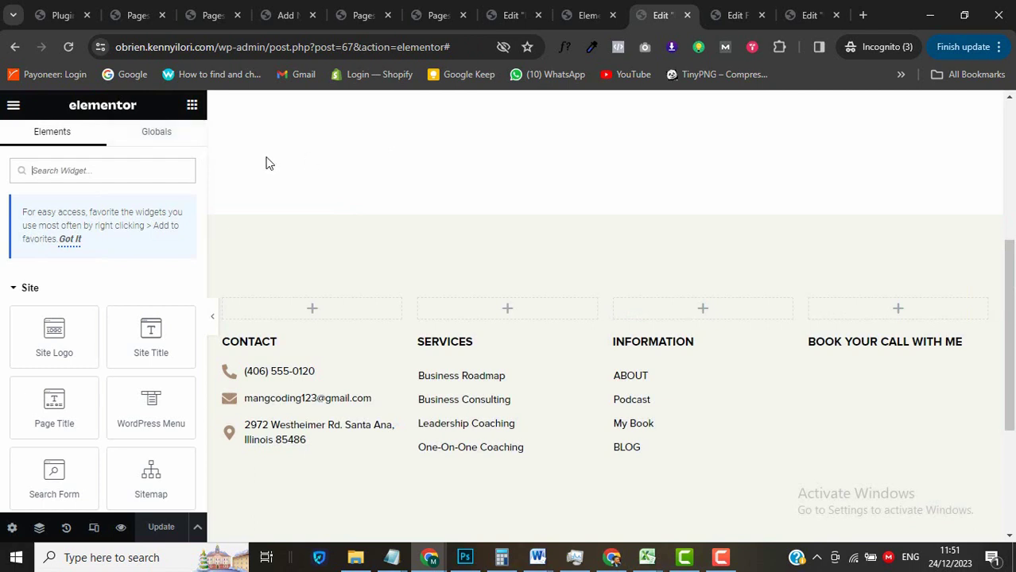
click(163, 138)
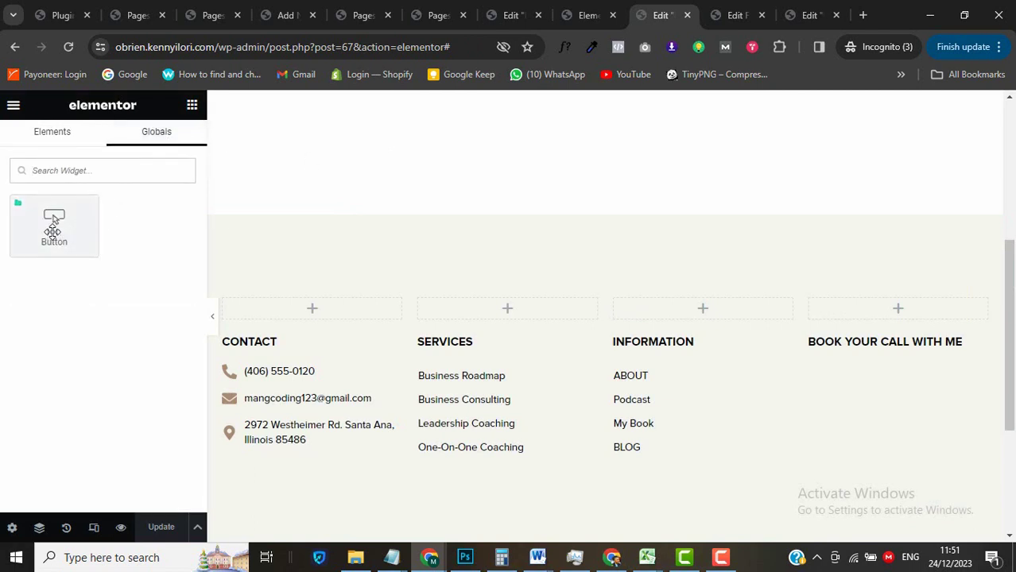
drag(52, 231, 856, 355)
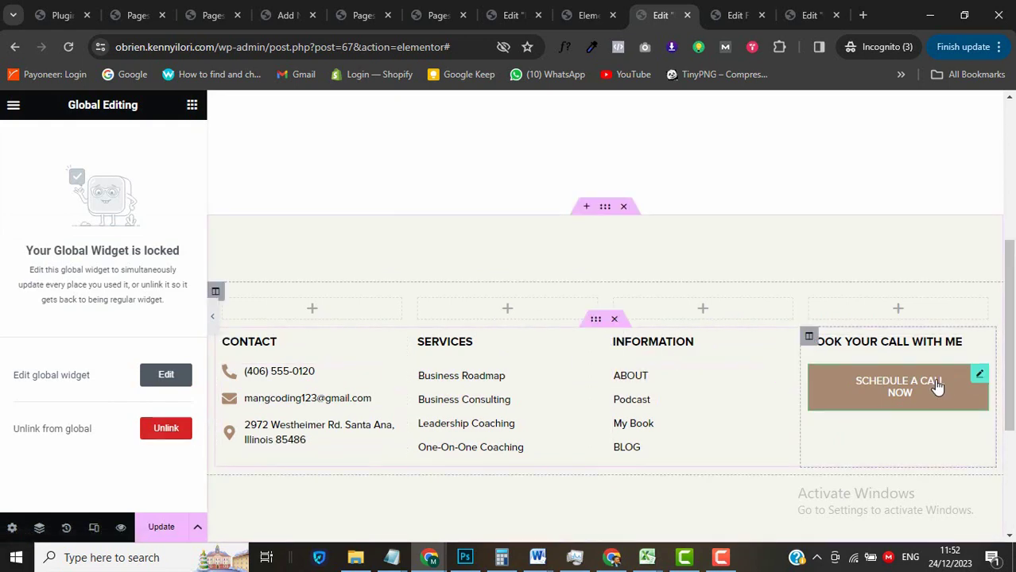
Compare the call button in the header and footer, and update the footer template.
drag(1010, 368, 1011, 440)
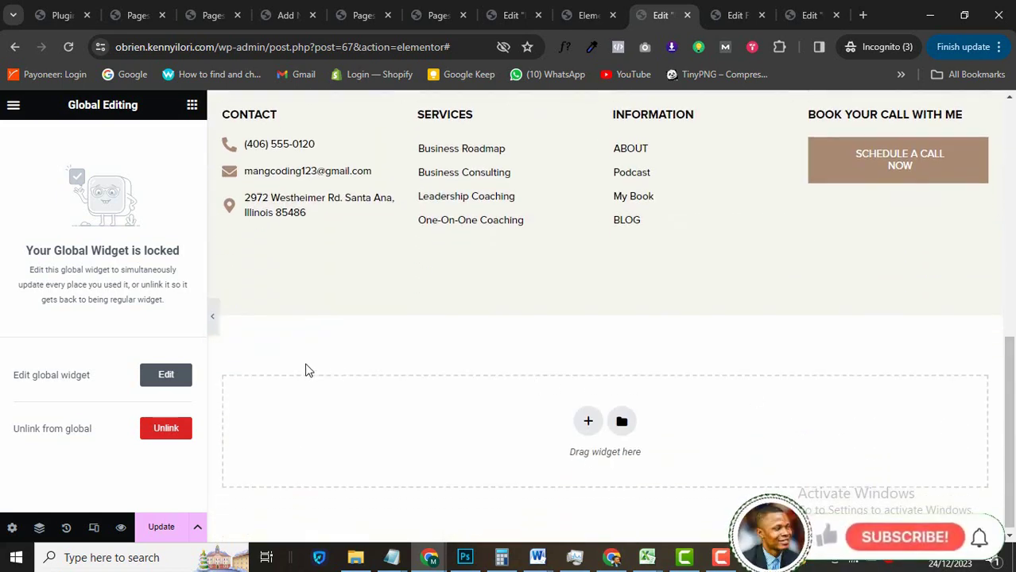
scroll(730, 316, up, 3)
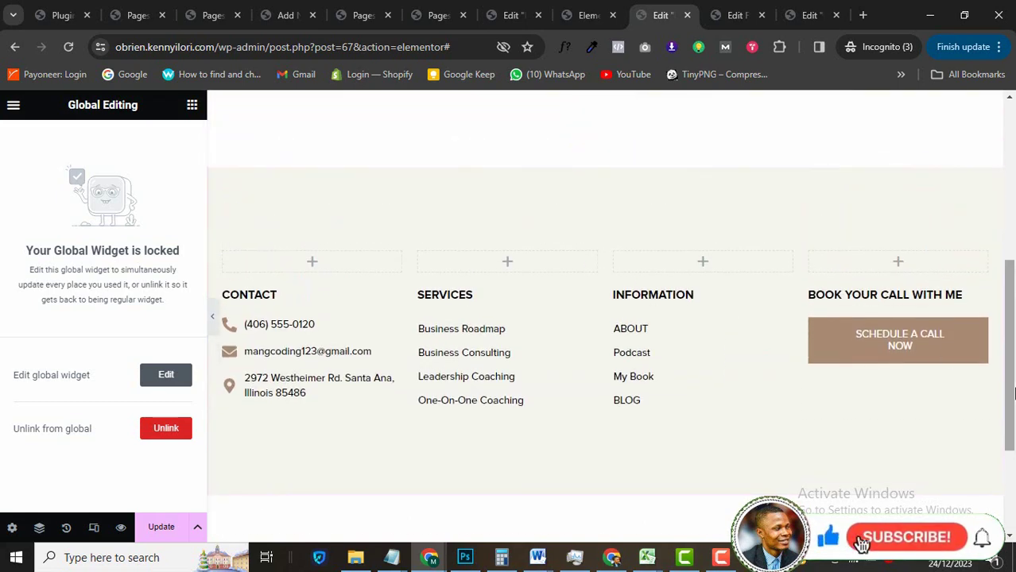
drag(1013, 394, 1013, 227)
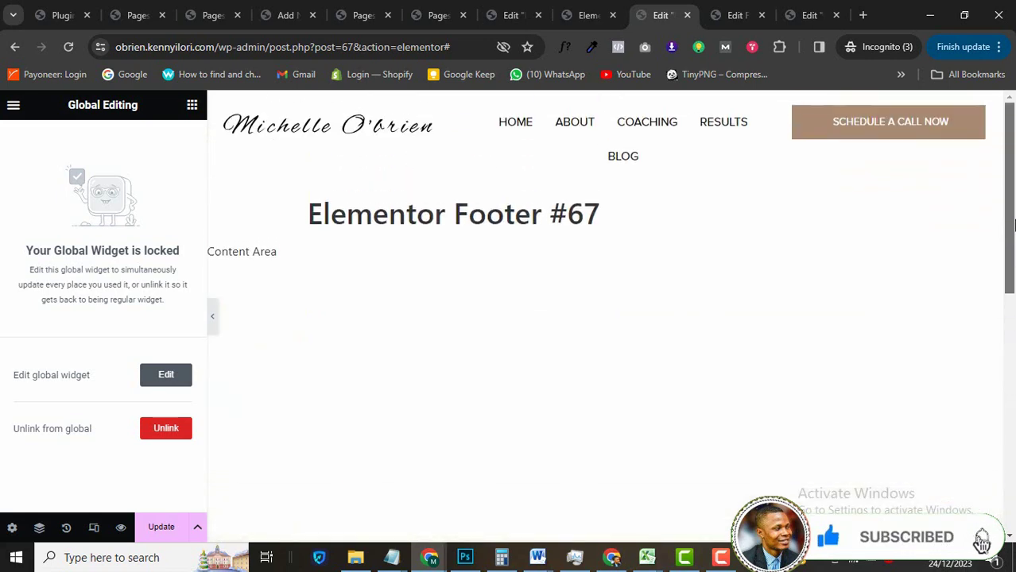
scroll(645, 348, down, 5)
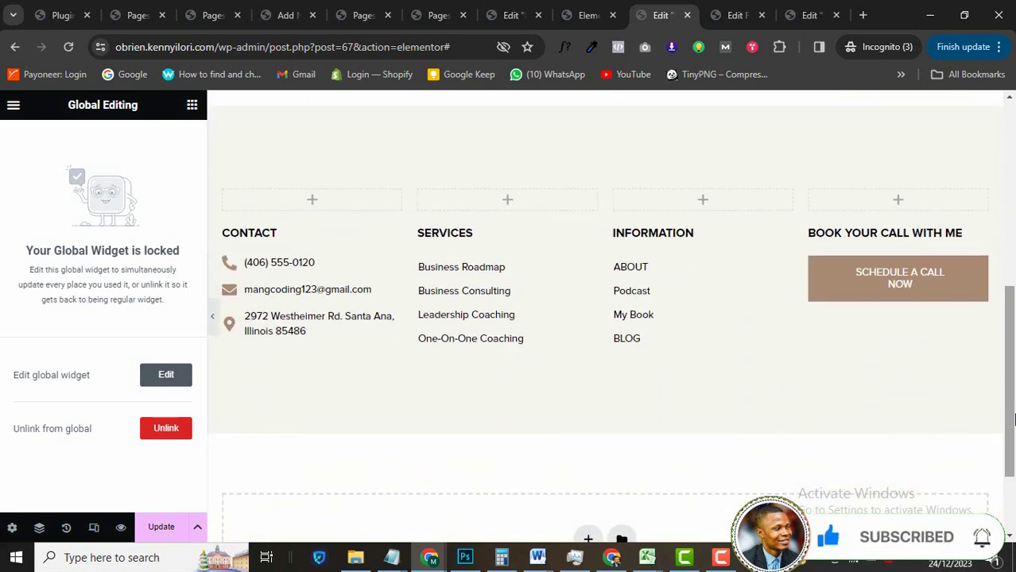
click(163, 534)
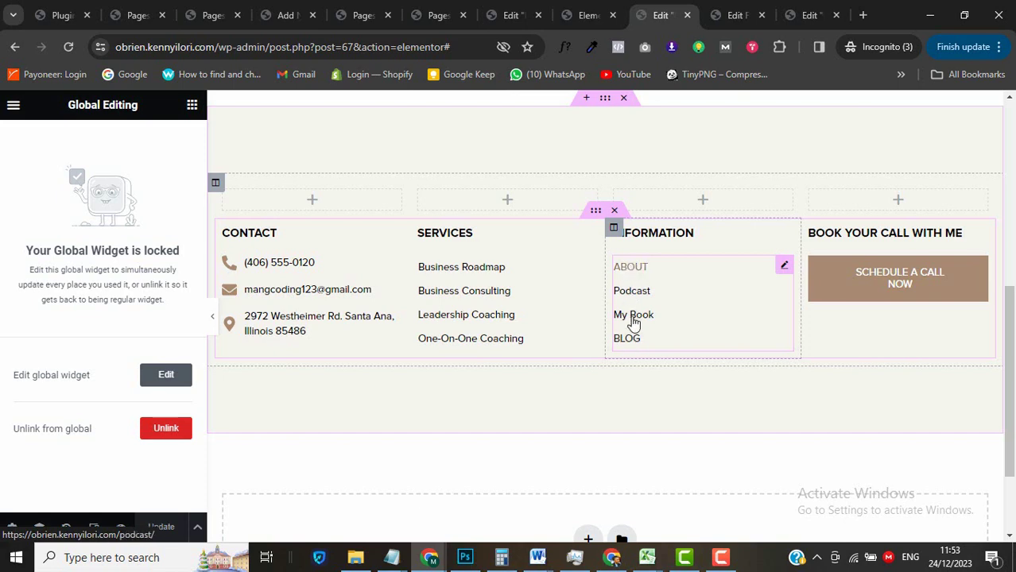
Switch to the WordPress dashboard and open the Footer Menu's structure for editing.
click(588, 15)
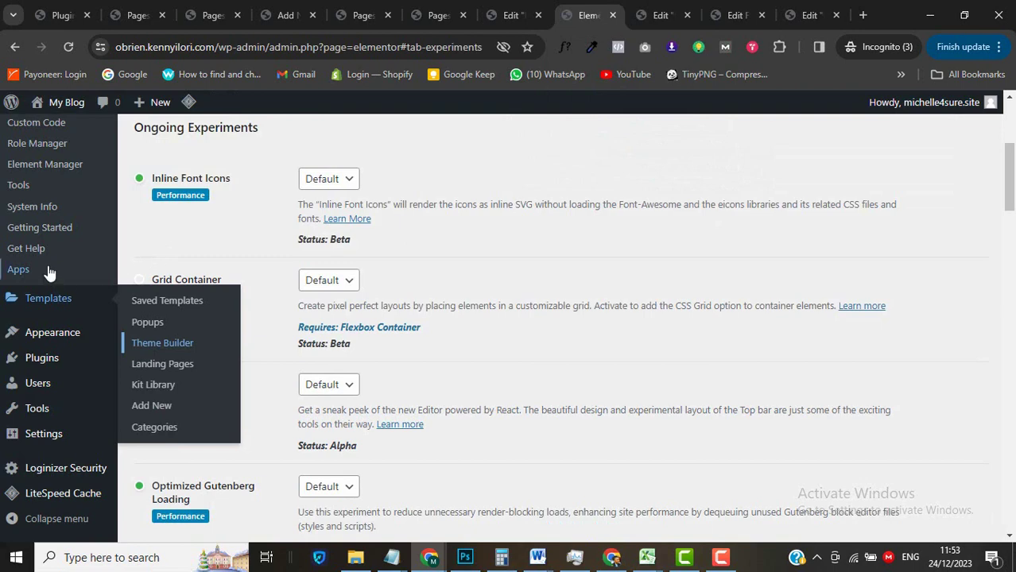
scroll(16, 278, up, 1)
mouse_move(170, 414)
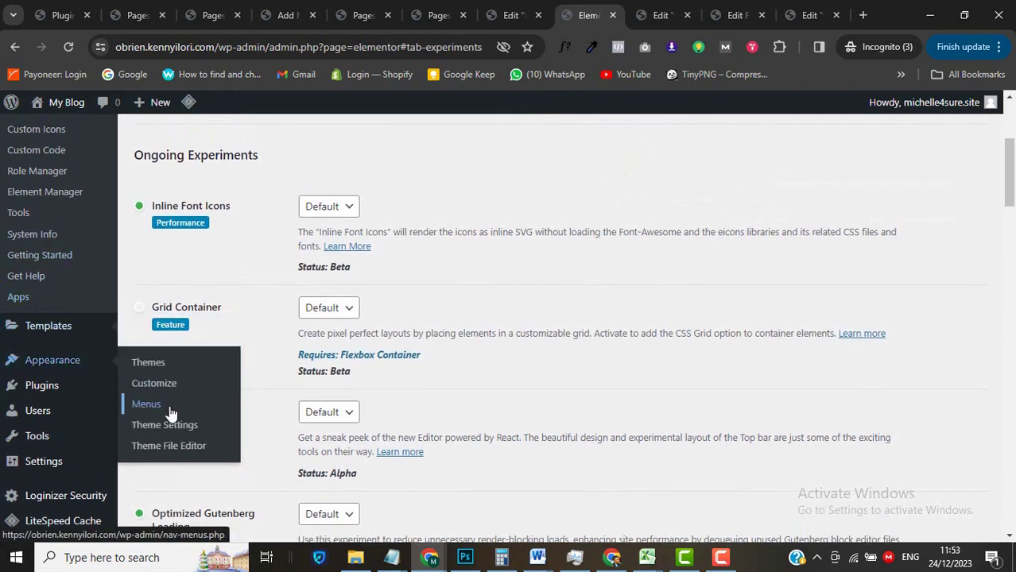
right_click(170, 414)
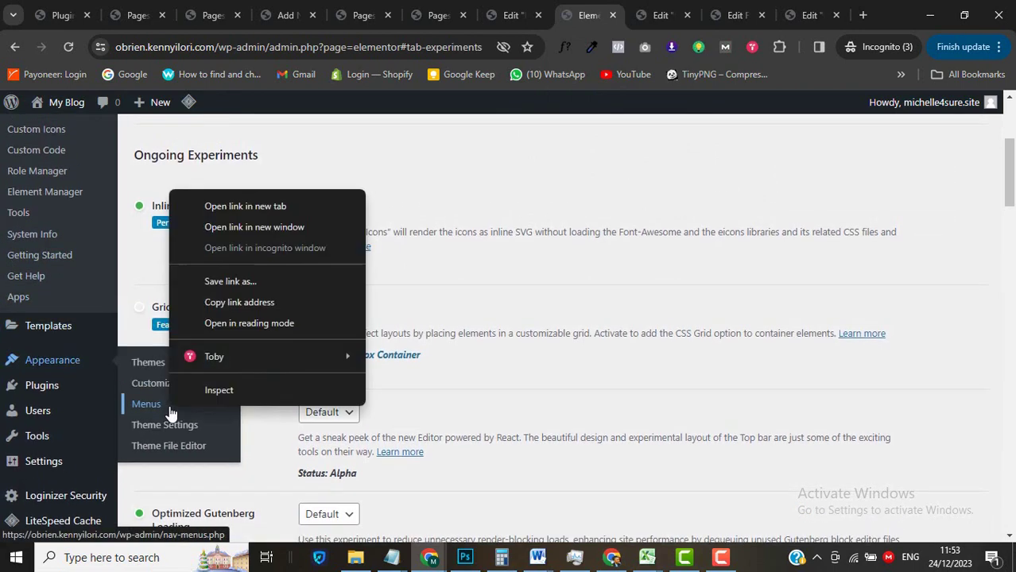
key(Escape)
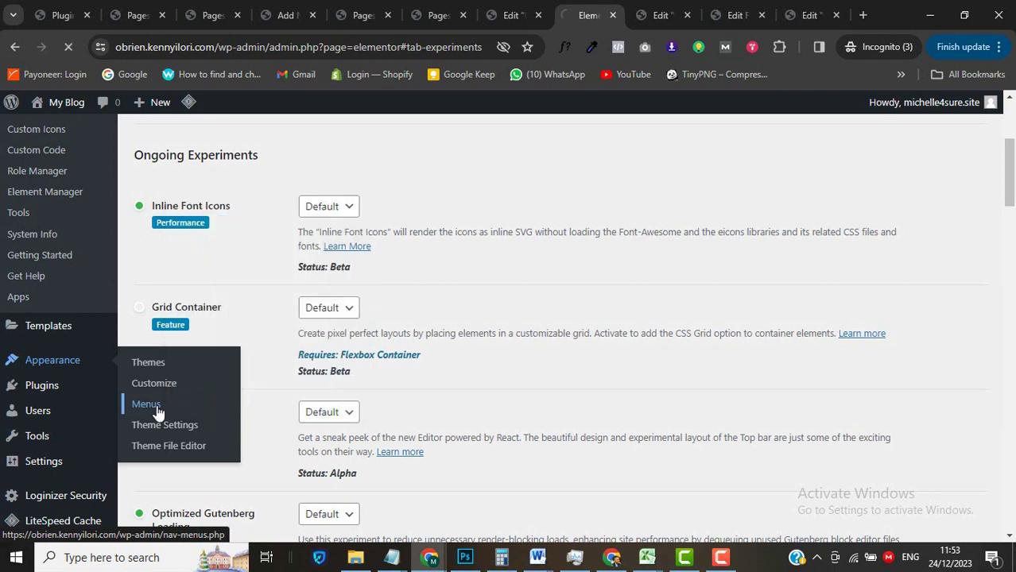
scroll(871, 380, down, 1)
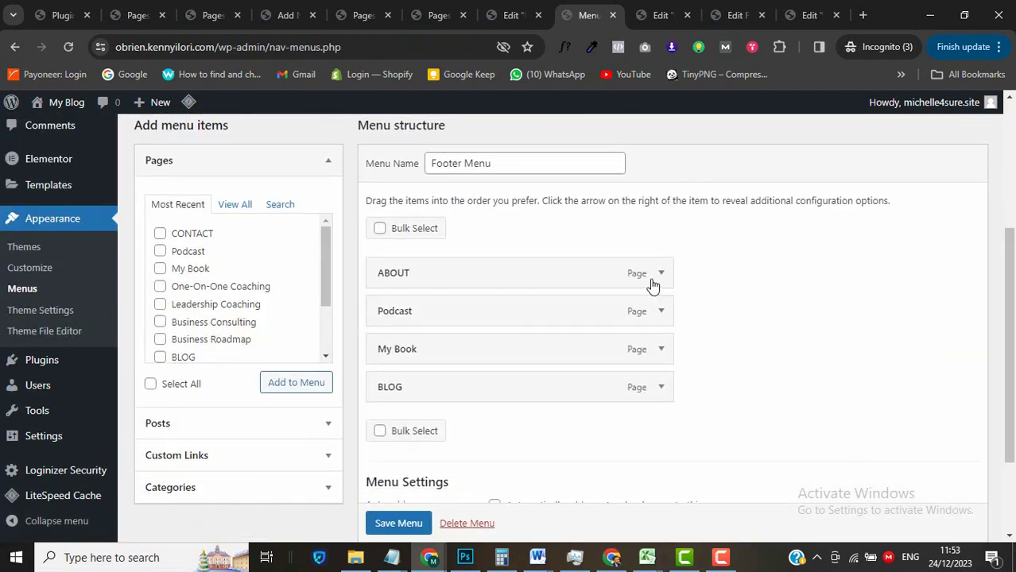
Change the navigation label of the Footer Menu's ABOUT item to About.
click(661, 275)
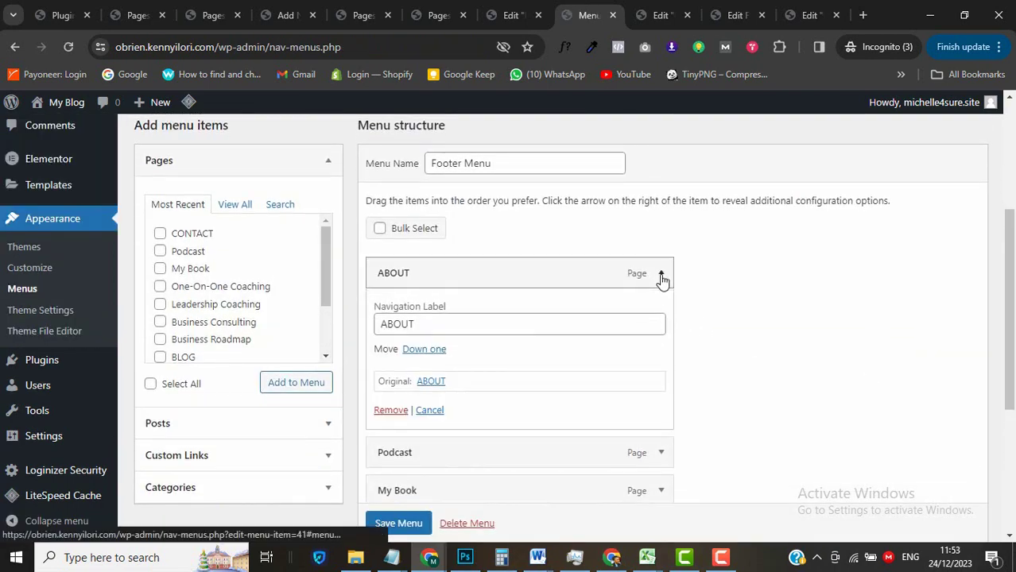
click(394, 325)
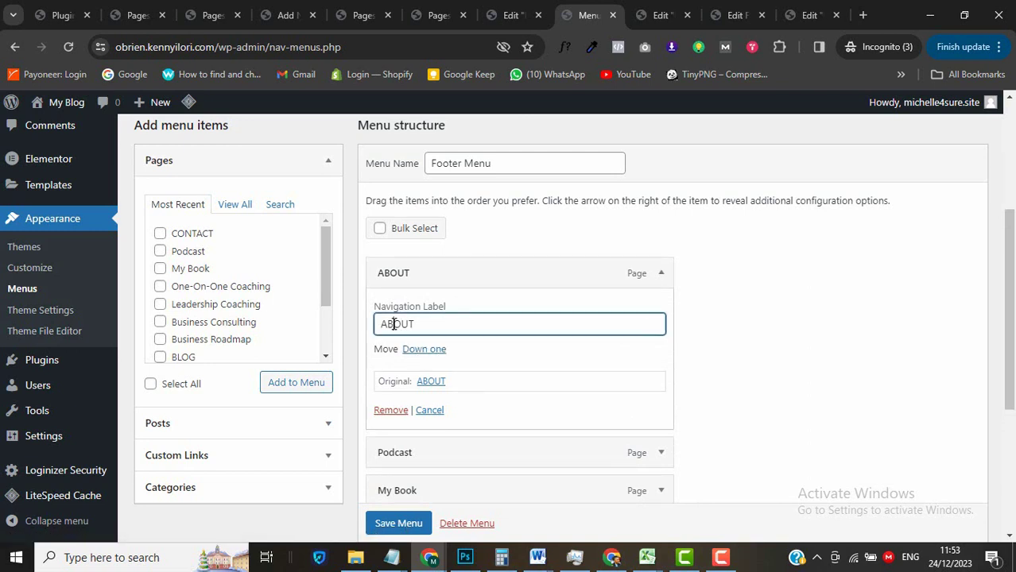
drag(387, 326, 421, 323)
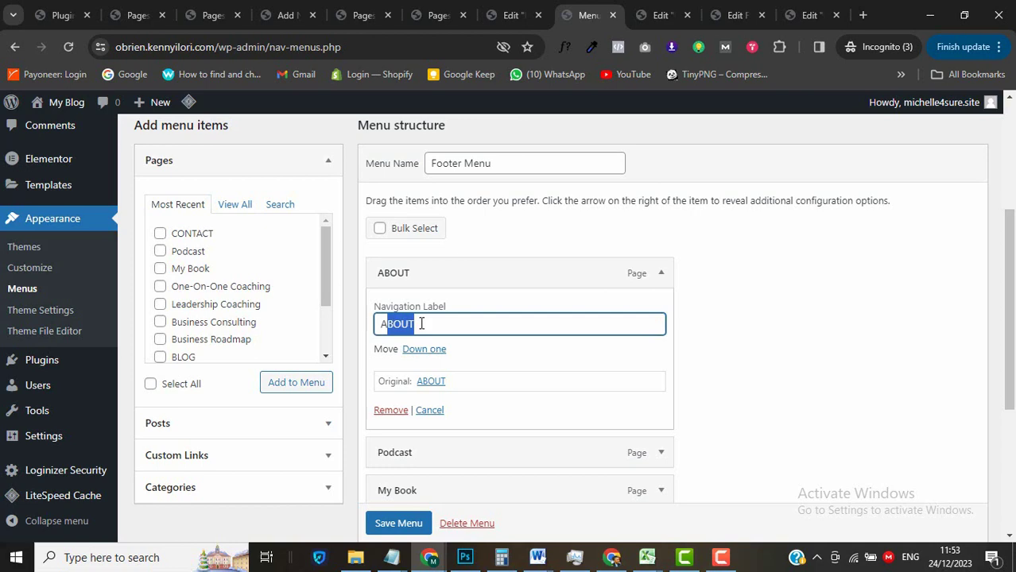
text(bout)
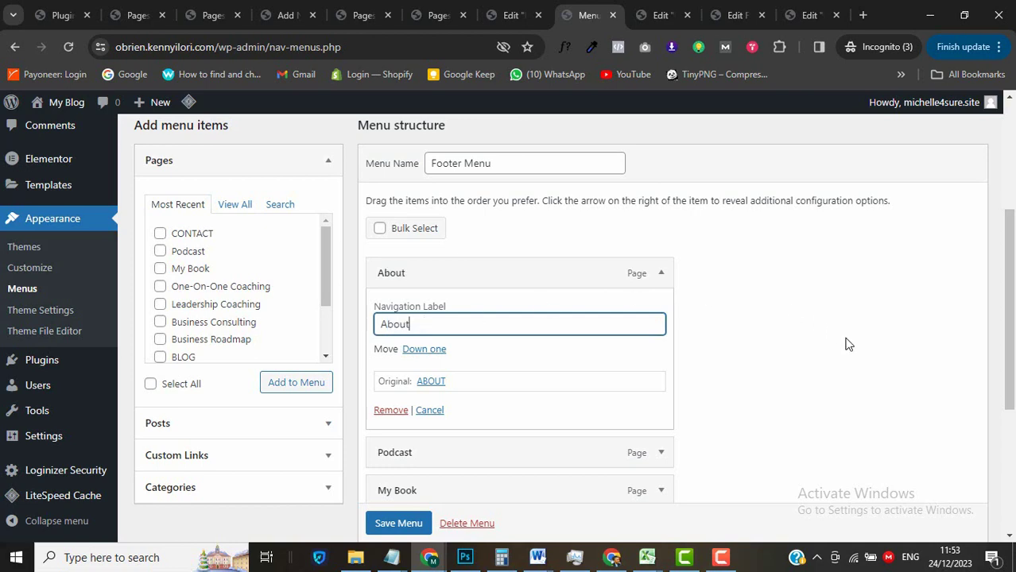
scroll(847, 344, down, 4)
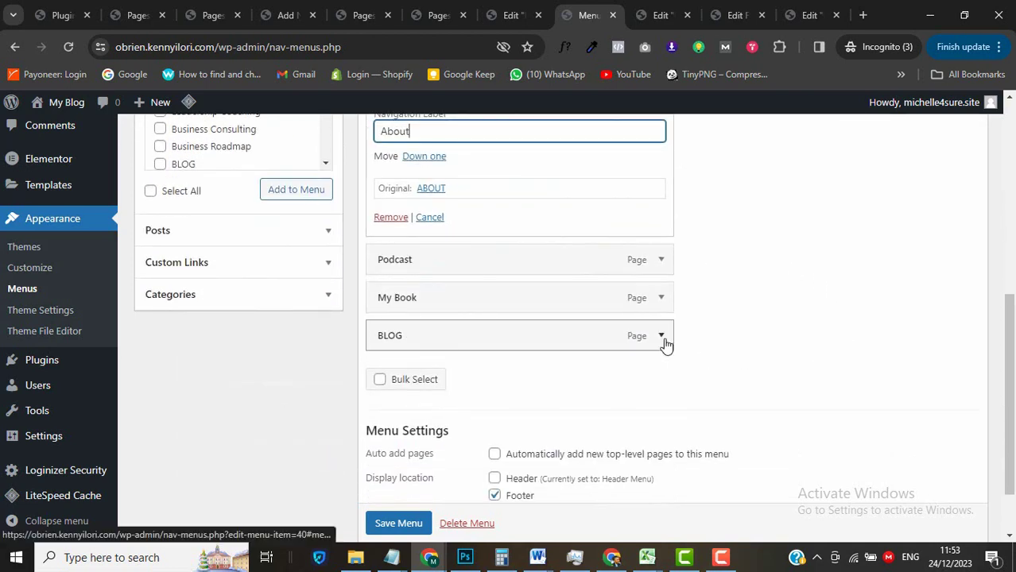
Change the navigation label of the BLOG item to Blog and save the Footer Menu.
click(661, 337)
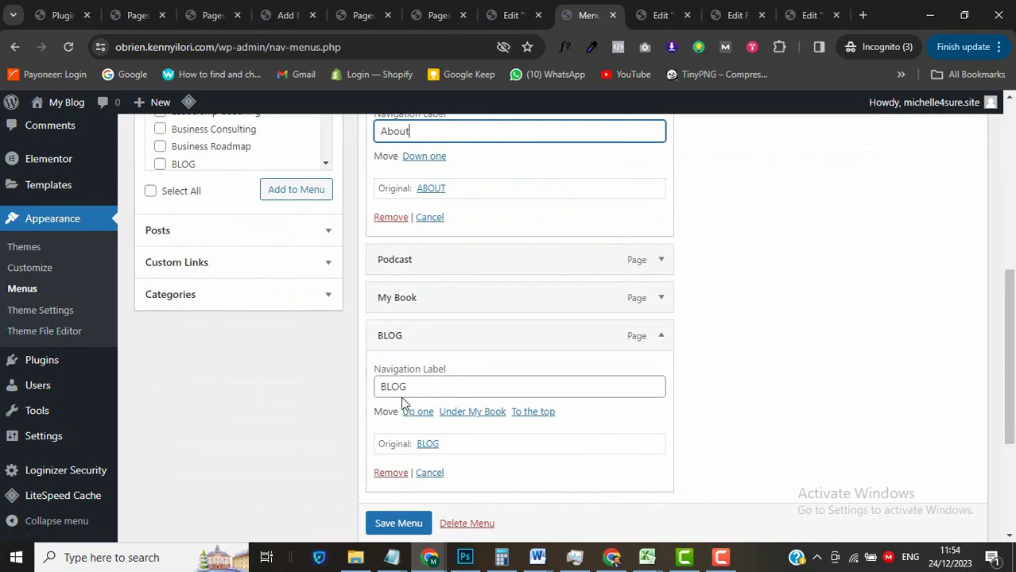
drag(431, 389, 393, 387)
text(log)
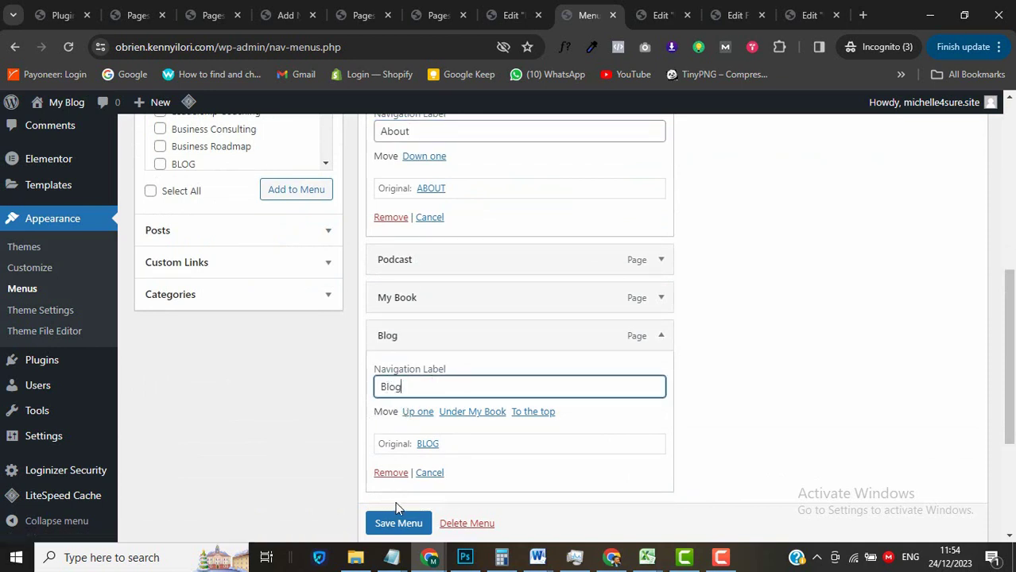
click(397, 521)
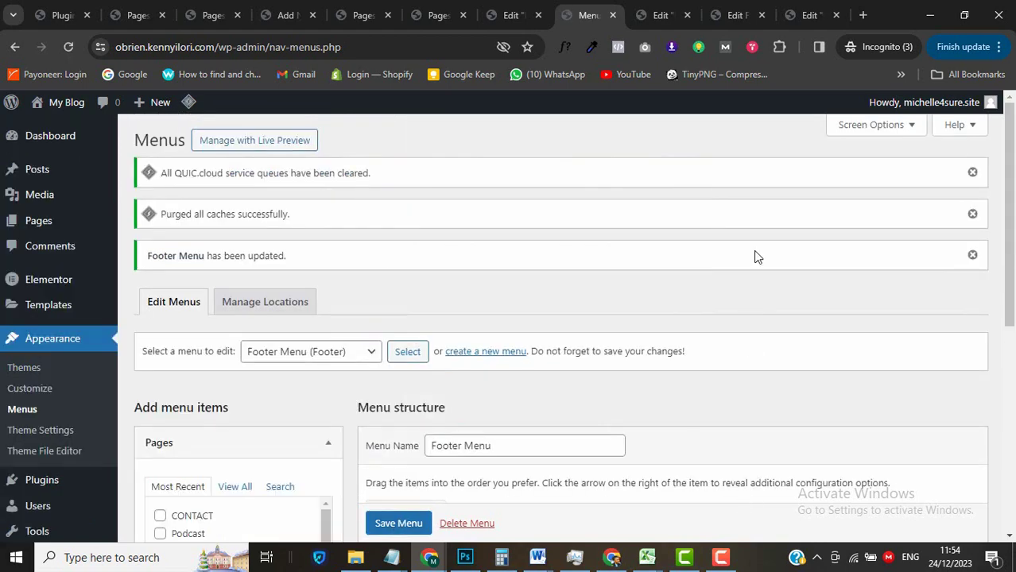
Return to the footer template and reload its editor to check the menu labels in the INFORMATION column.
click(658, 15)
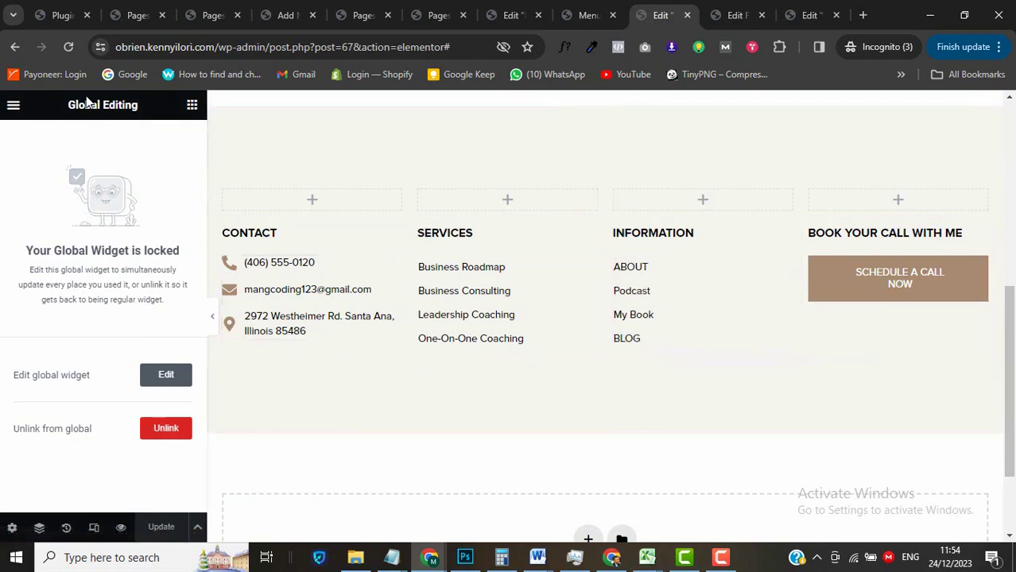
click(71, 54)
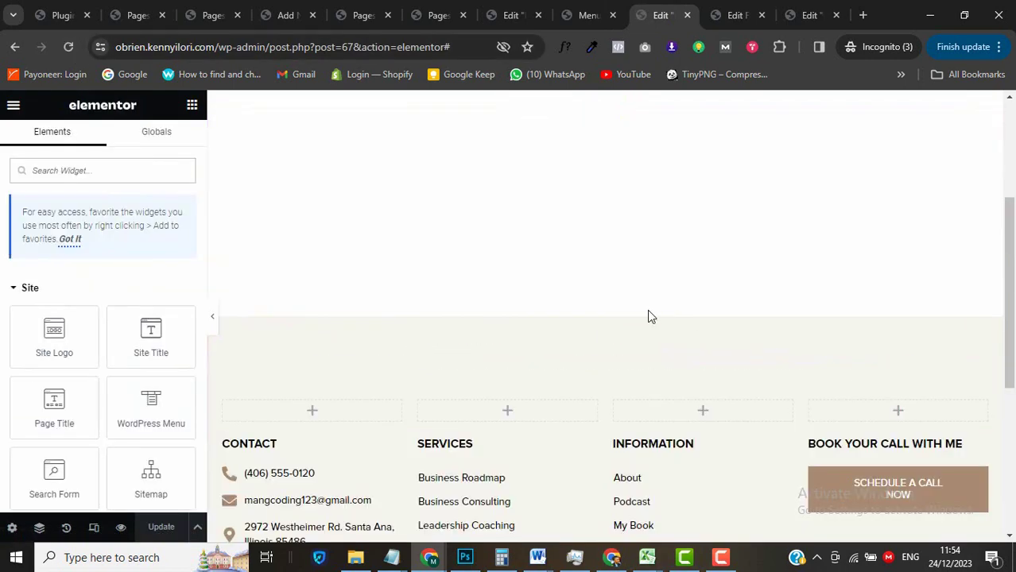
scroll(641, 317, down, 1)
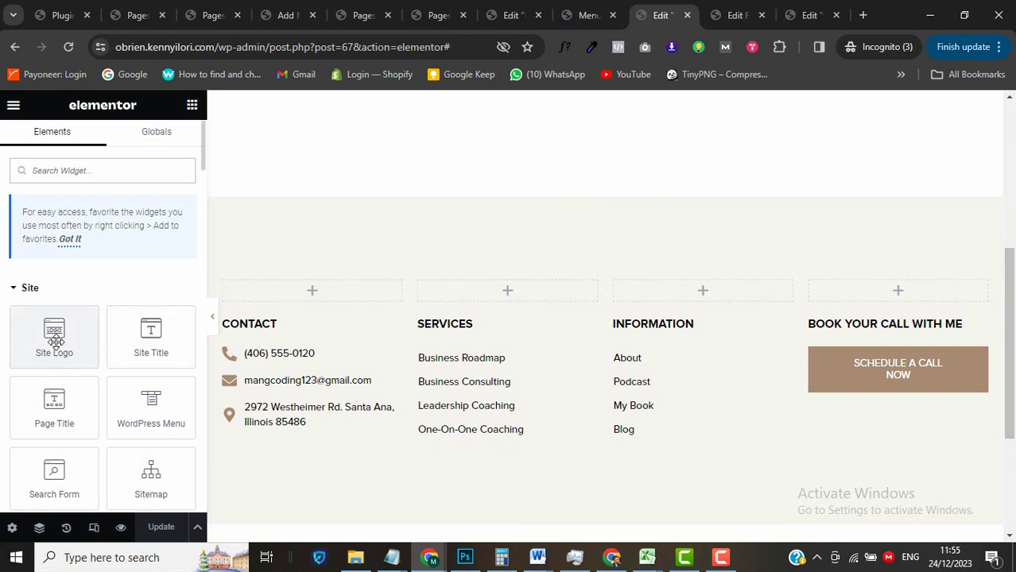
Add an Image widget to the empty column above the CONTACT heading.
click(95, 172)
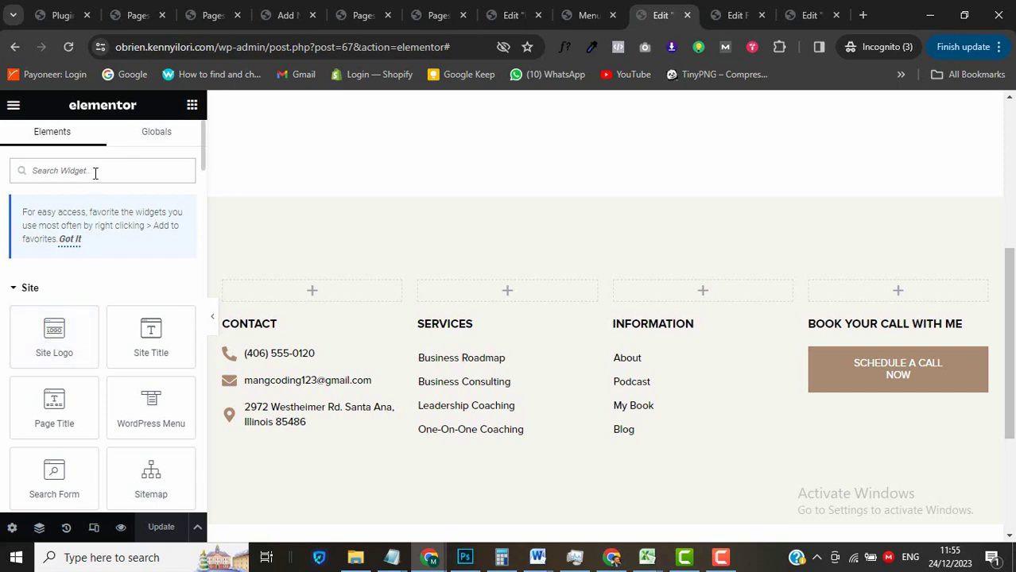
text(image)
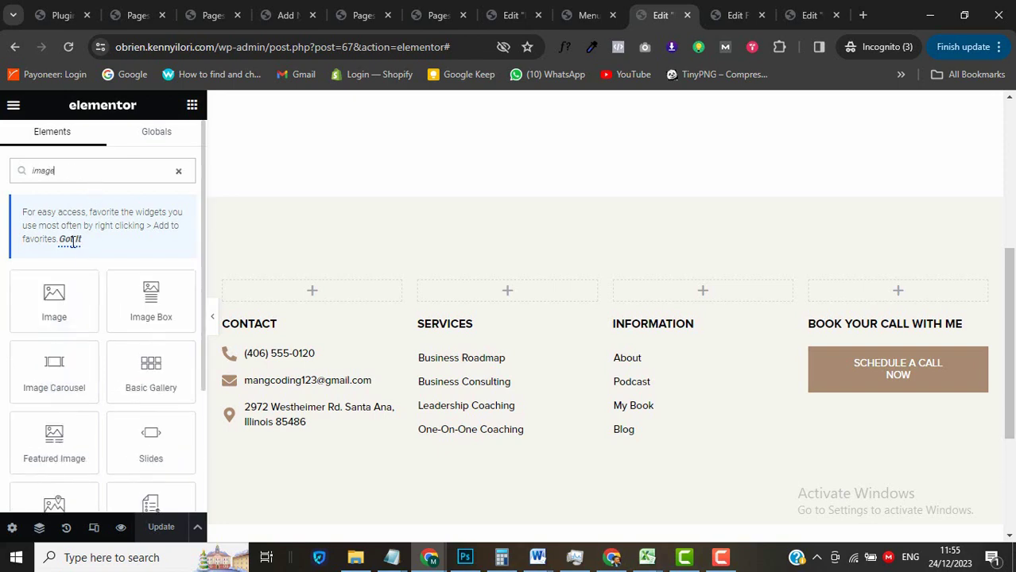
drag(54, 301, 285, 295)
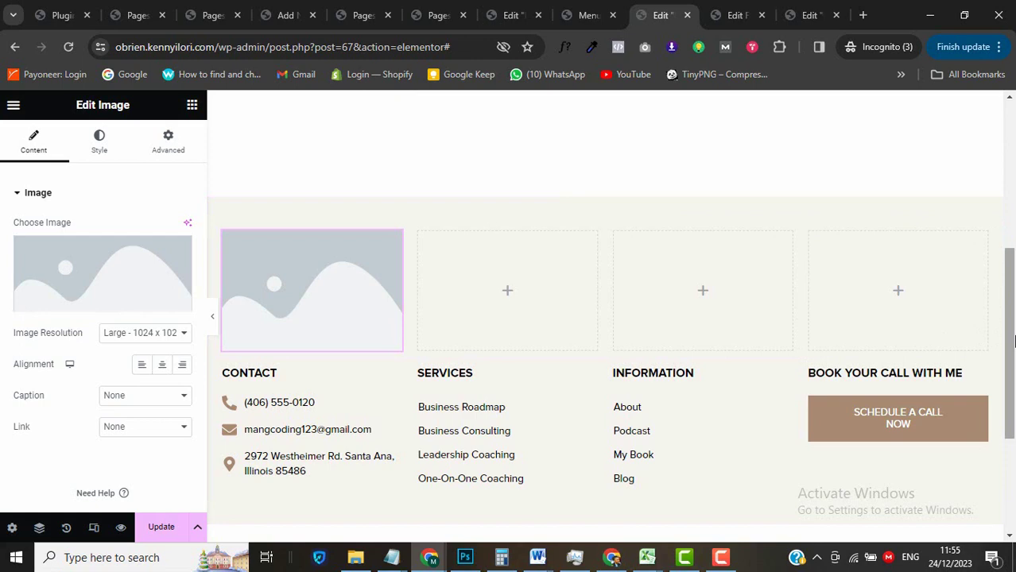
drag(1014, 340, 1009, 430)
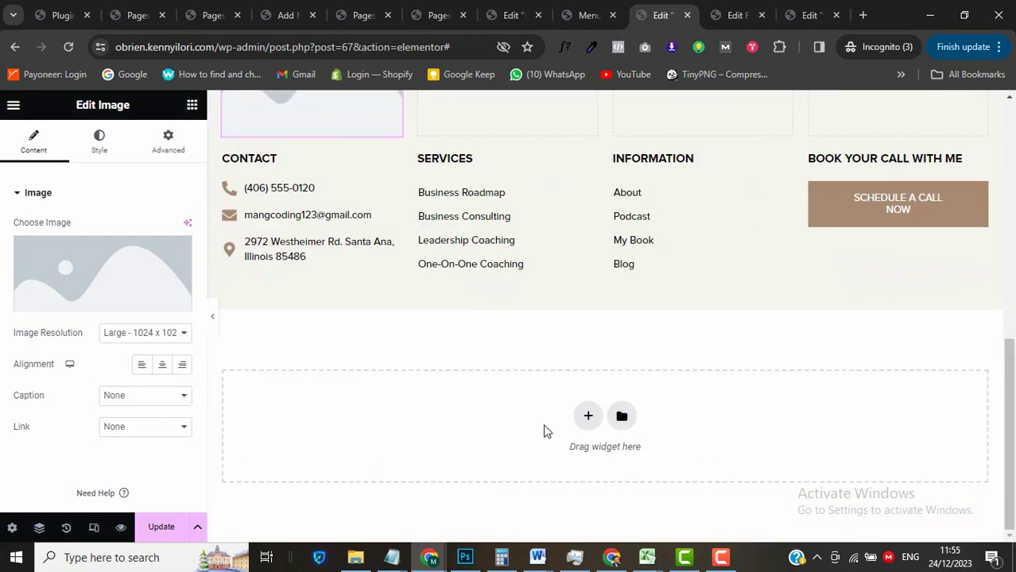
scroll(546, 430, up, 3)
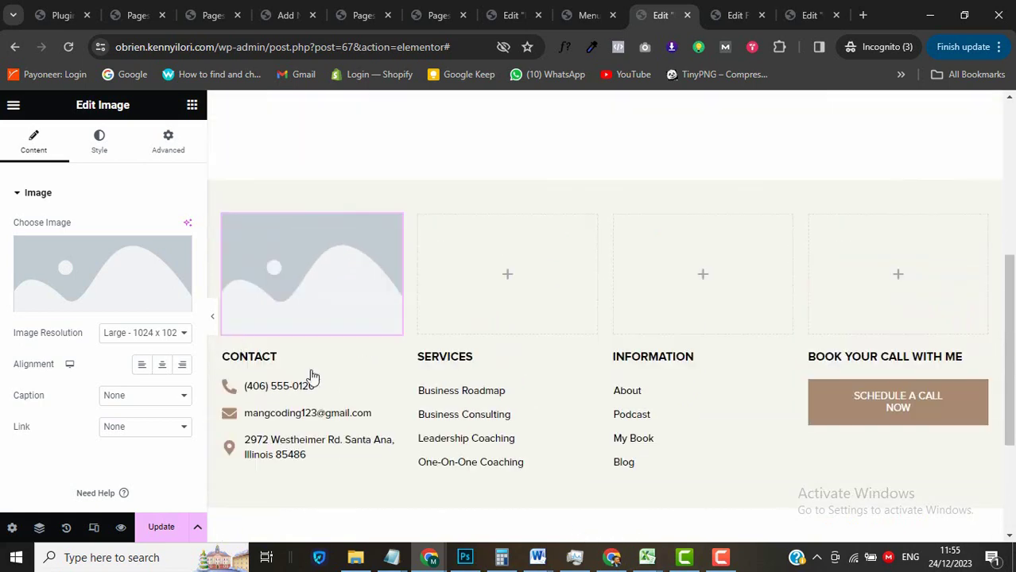
Add a Site Logo widget to the column above CONTACT and delete the placeholder image there.
click(191, 106)
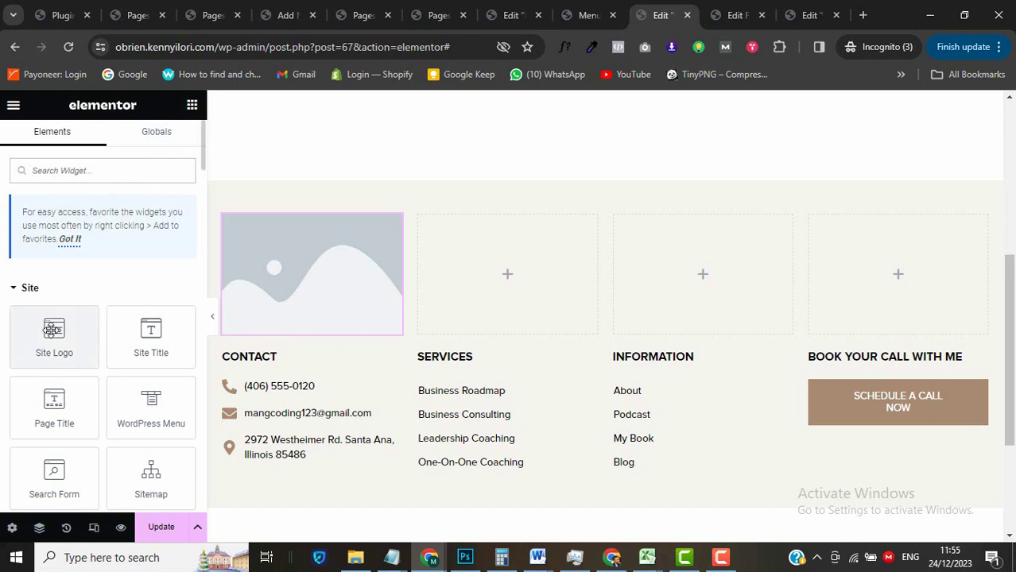
drag(54, 334, 340, 330)
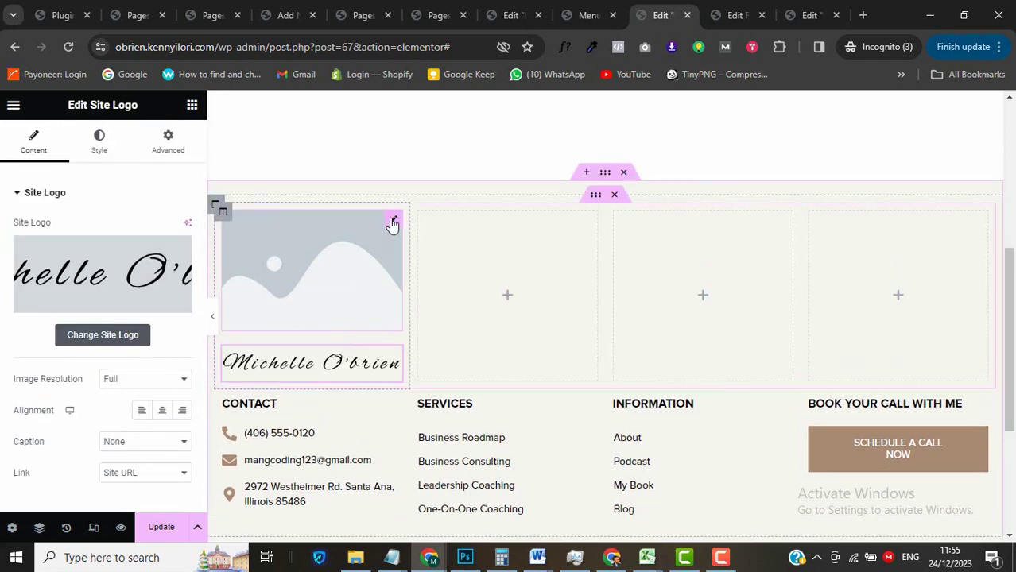
right_click(393, 224)
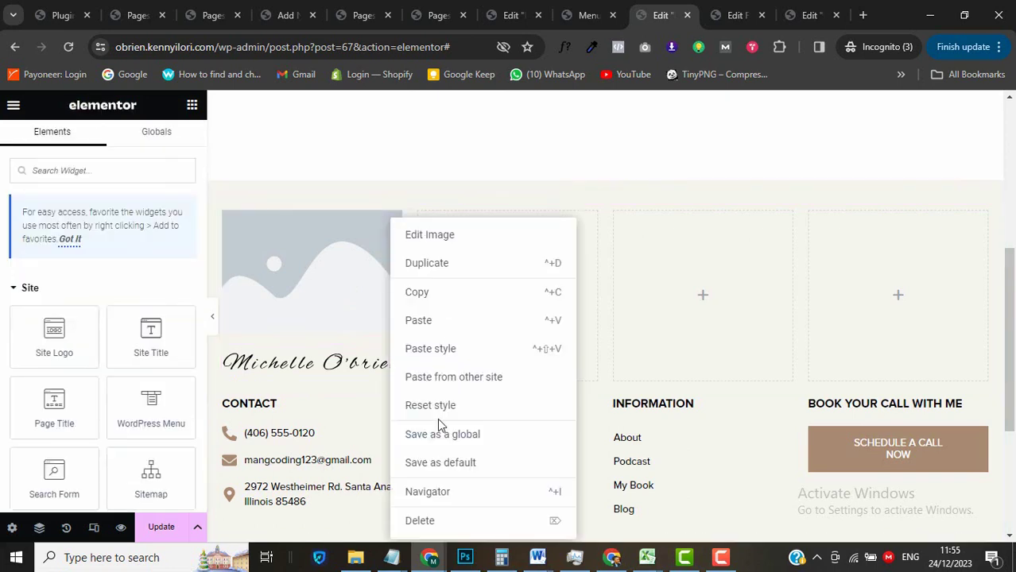
click(422, 521)
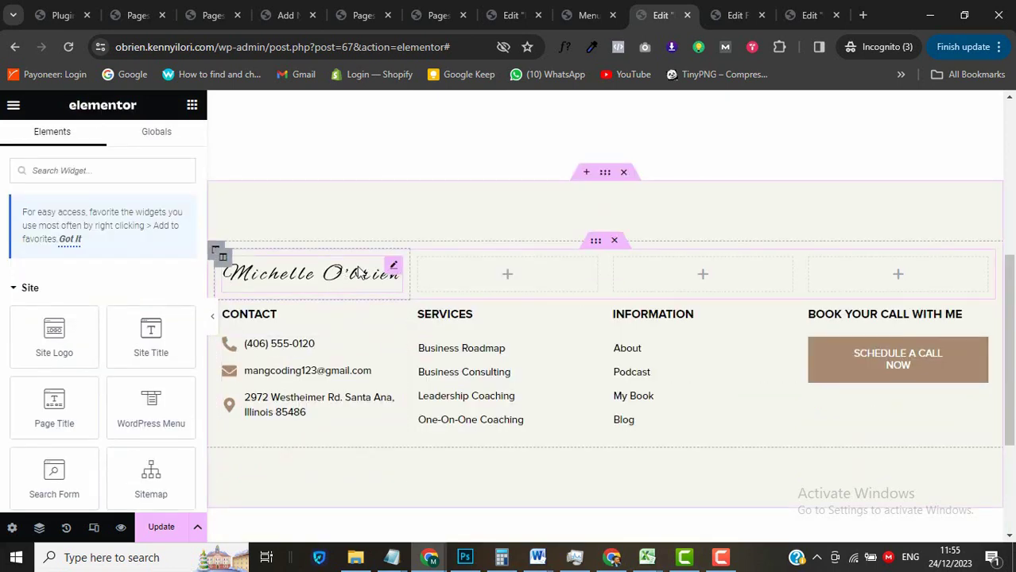
Left-align the site logo above CONTACT and set its image width to 100%.
click(392, 268)
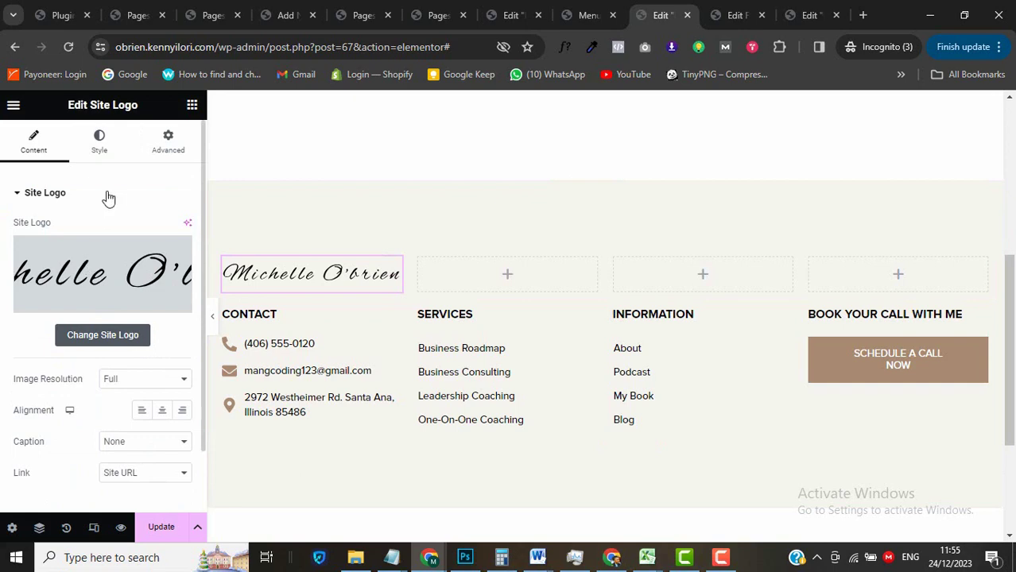
click(141, 412)
click(99, 143)
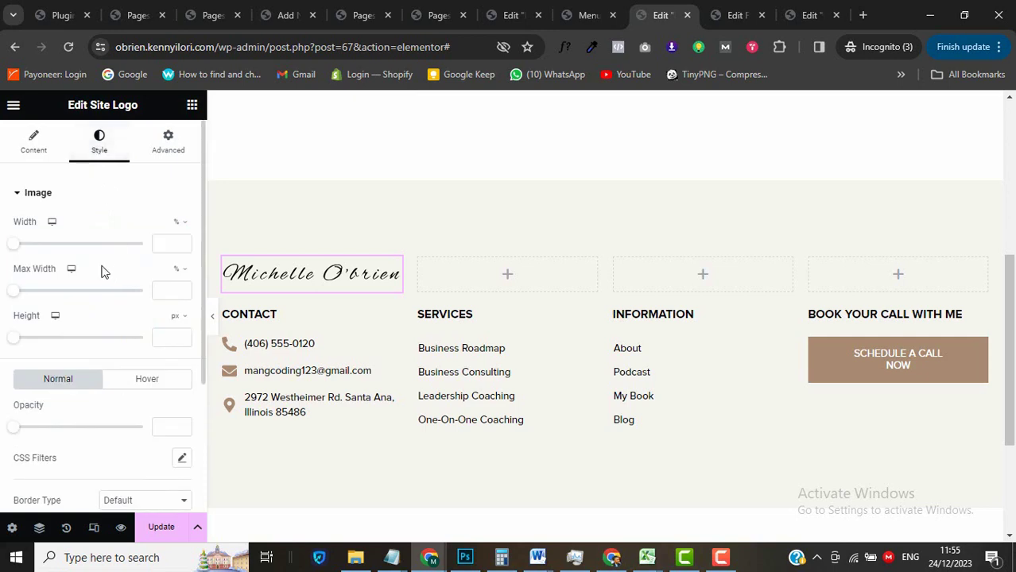
drag(17, 244, 166, 243)
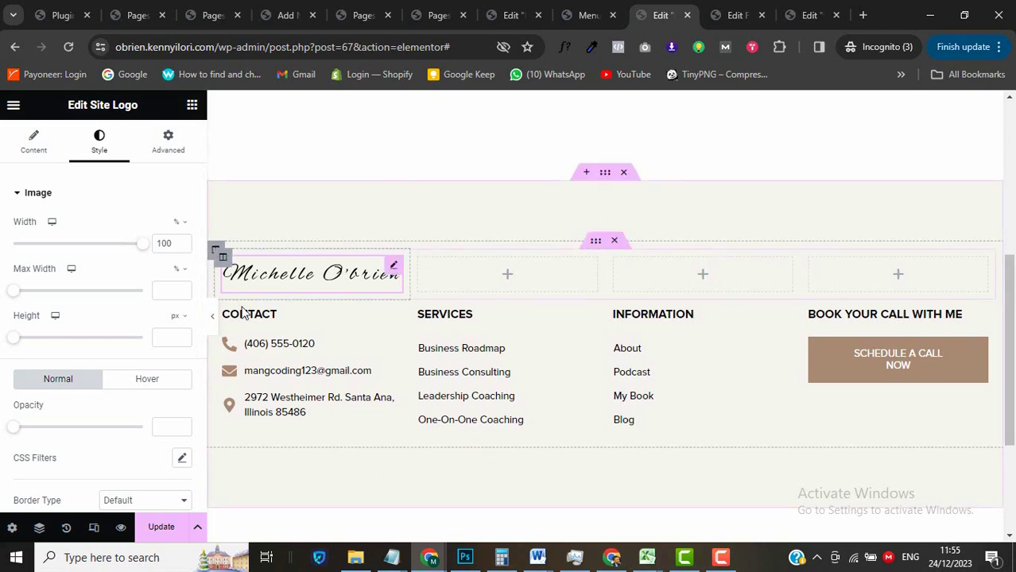
Preview the footer in the tablet portrait and mobile portrait layouts.
click(95, 530)
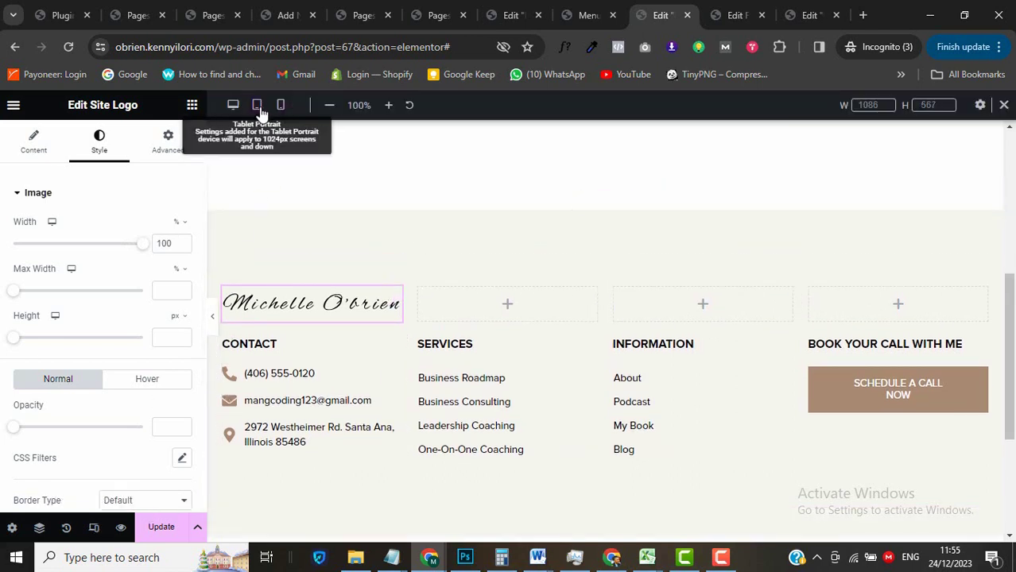
click(256, 107)
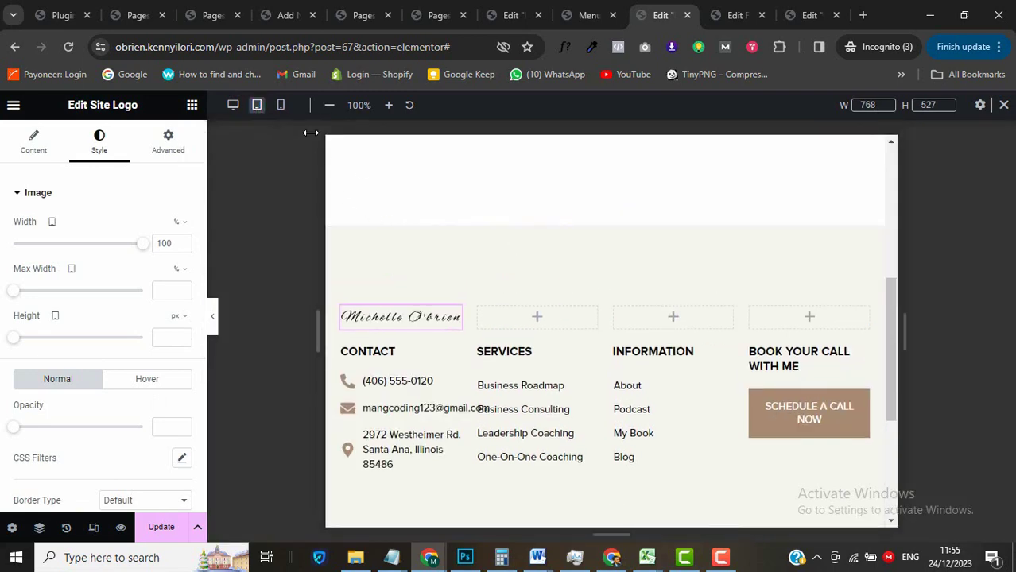
click(281, 105)
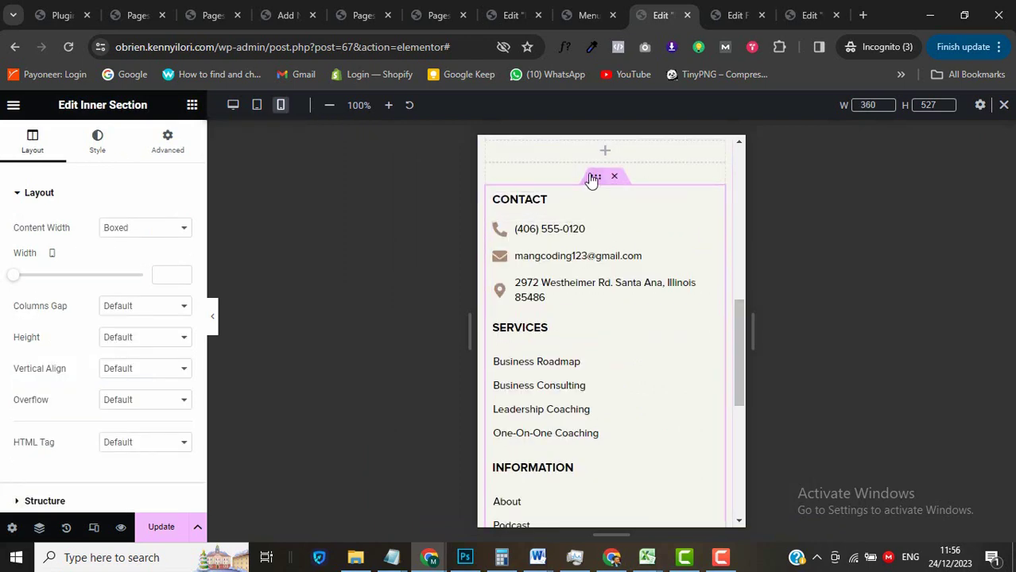
Reverse the columns on mobile portrait for the inner section holding the contact, services, information and call booking columns.
click(168, 155)
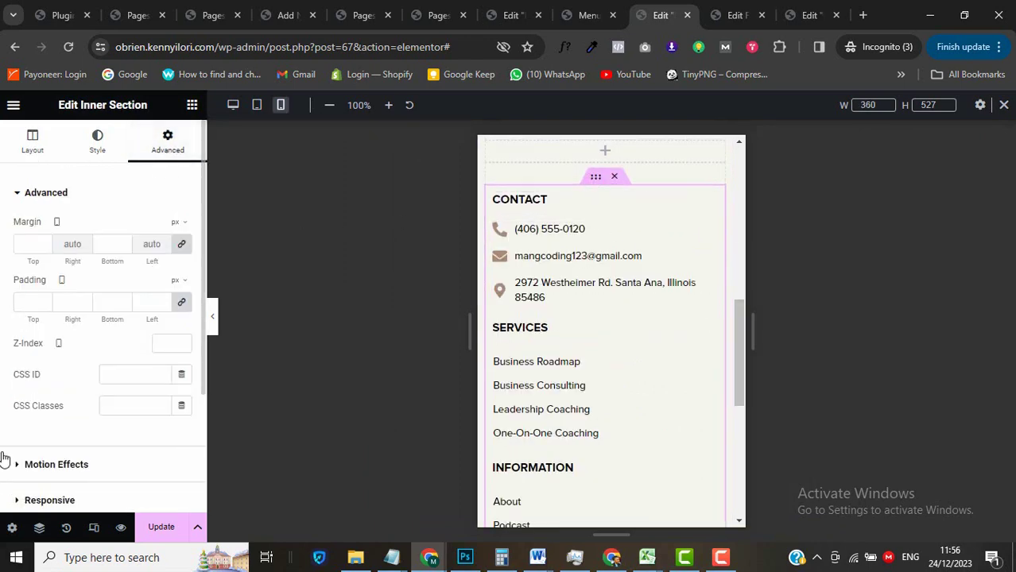
scroll(4, 459, down, 2)
click(48, 334)
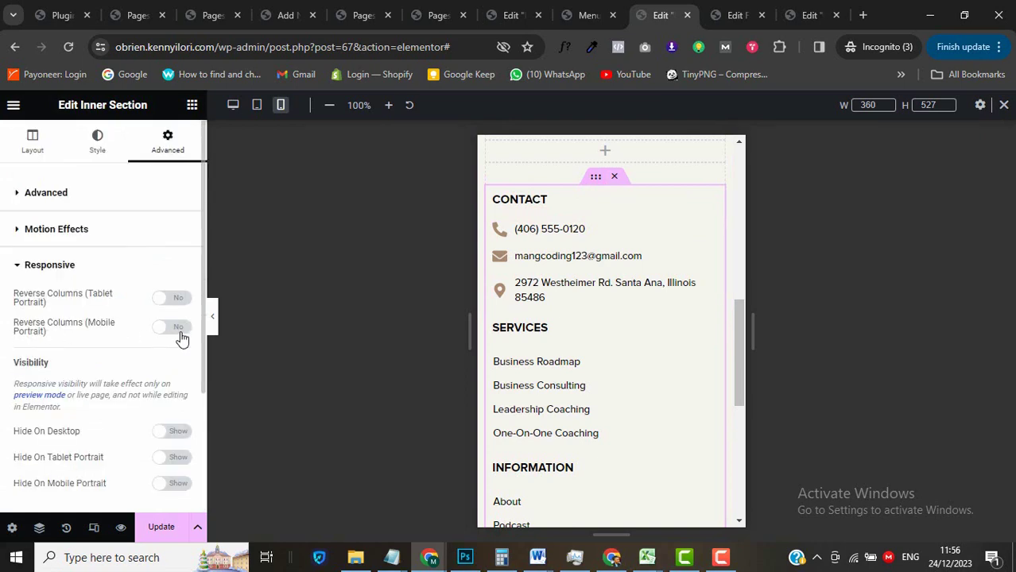
click(180, 336)
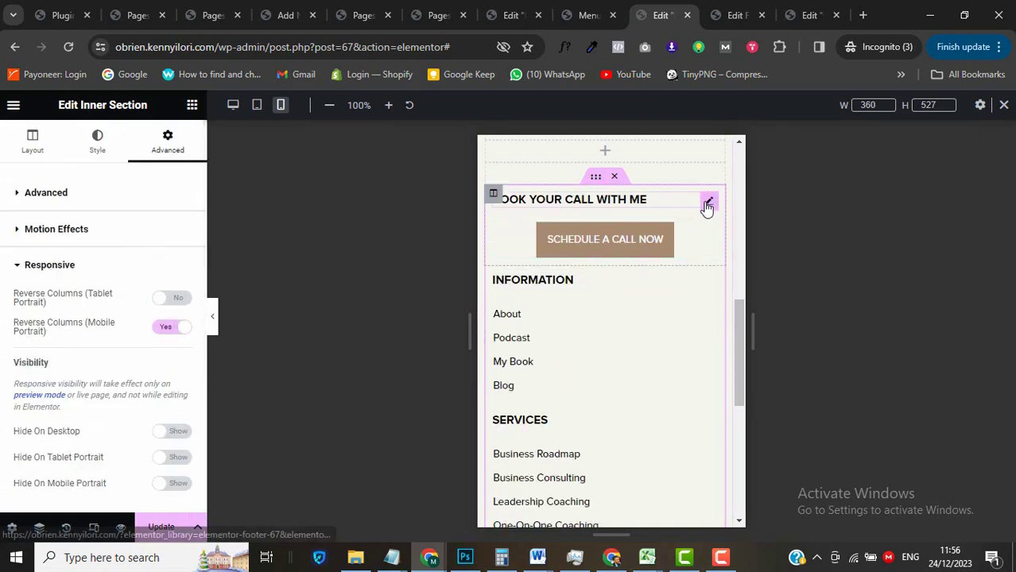
Center the BOOK YOUR CALL WITH ME heading on mobile and update the footer template.
click(708, 203)
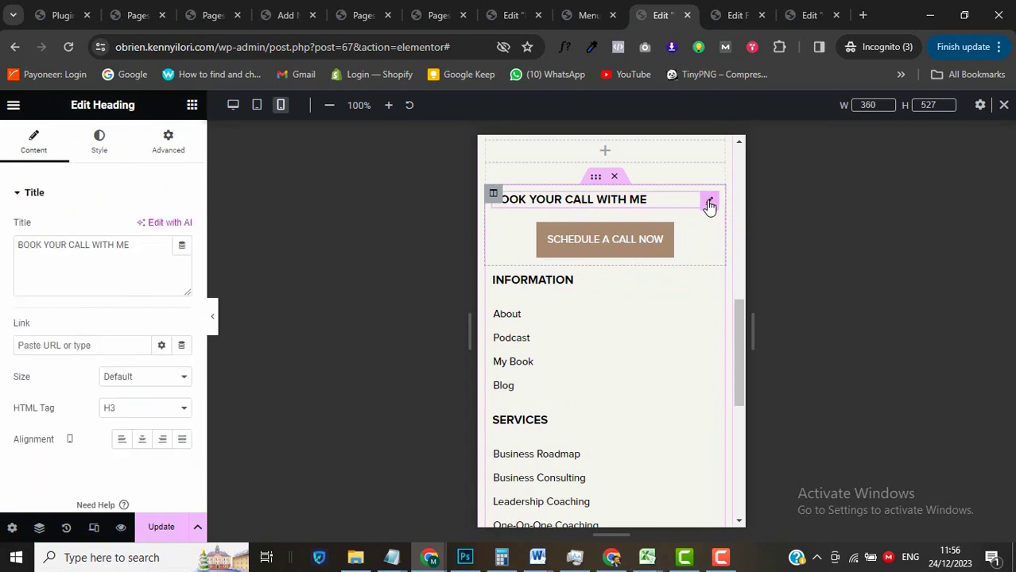
click(142, 441)
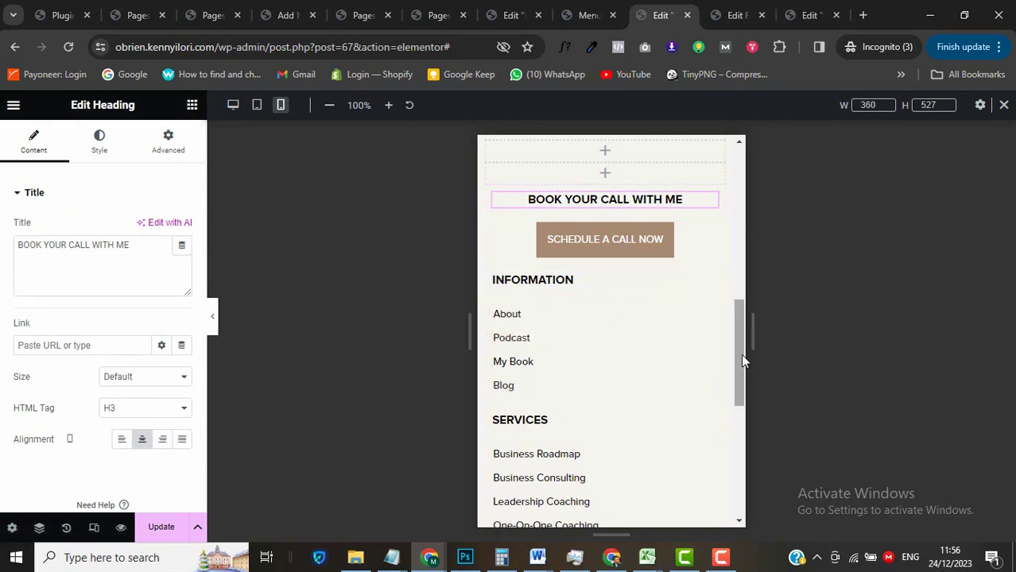
mouse_move(742, 355)
mouse_down()
mouse_move(737, 433)
mouse_move(736, 347)
mouse_move(735, 382)
mouse_move(742, 355)
mouse_up()
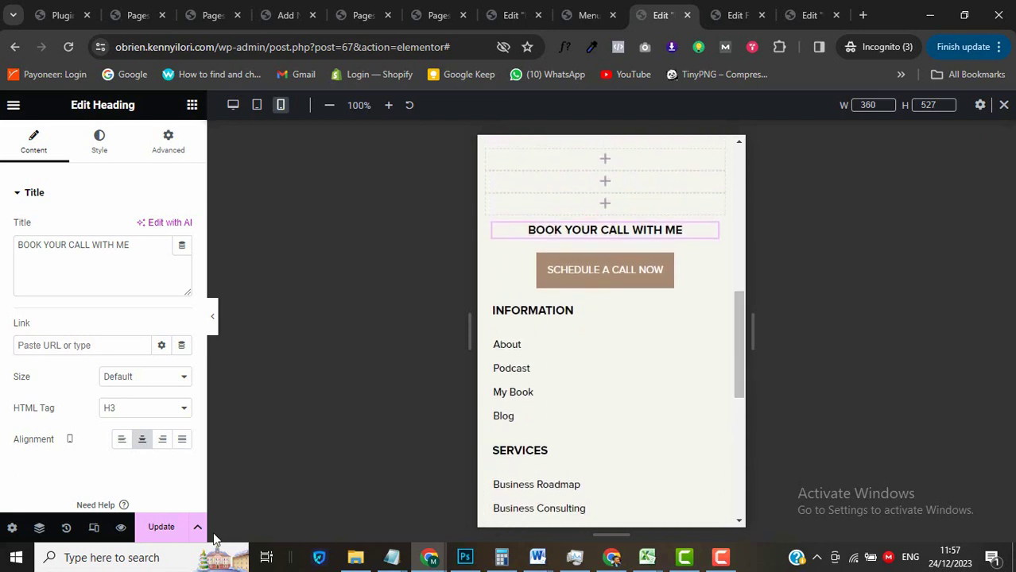
click(162, 532)
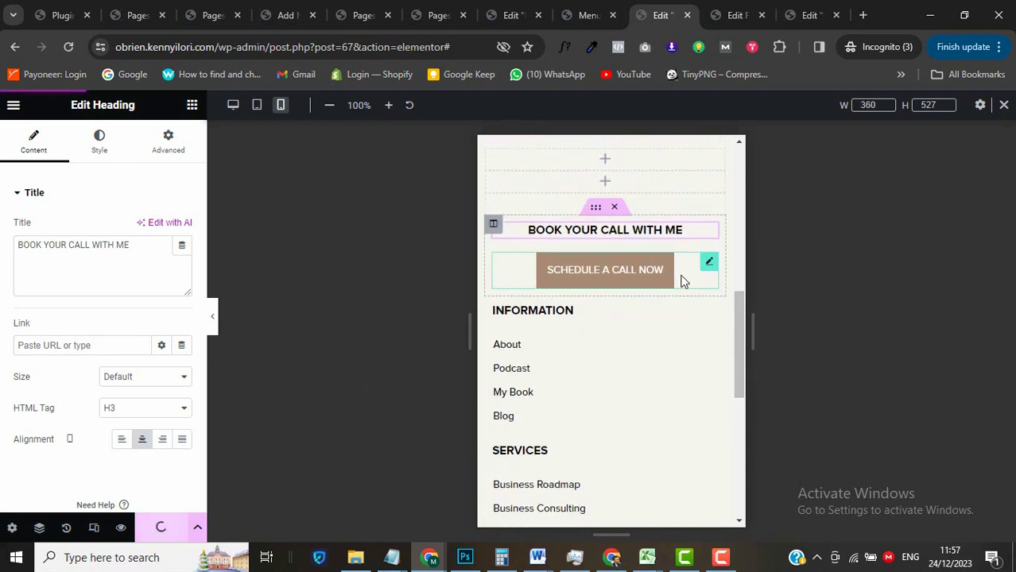
drag(741, 353, 732, 151)
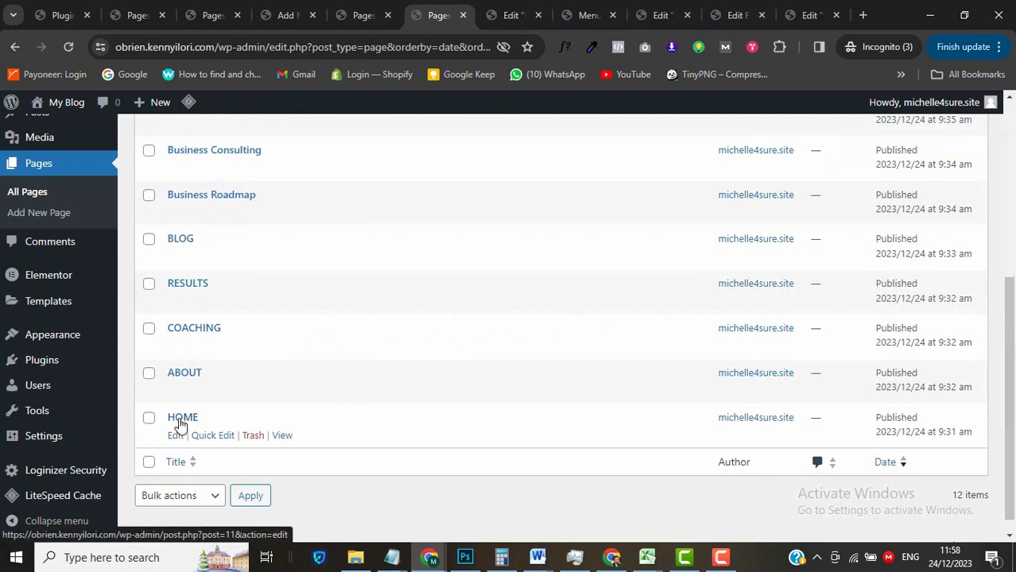
Open the HOME page from the pages list in a new tab and start editing it with Elementor.
click(180, 420)
right_click(179, 424)
click(277, 220)
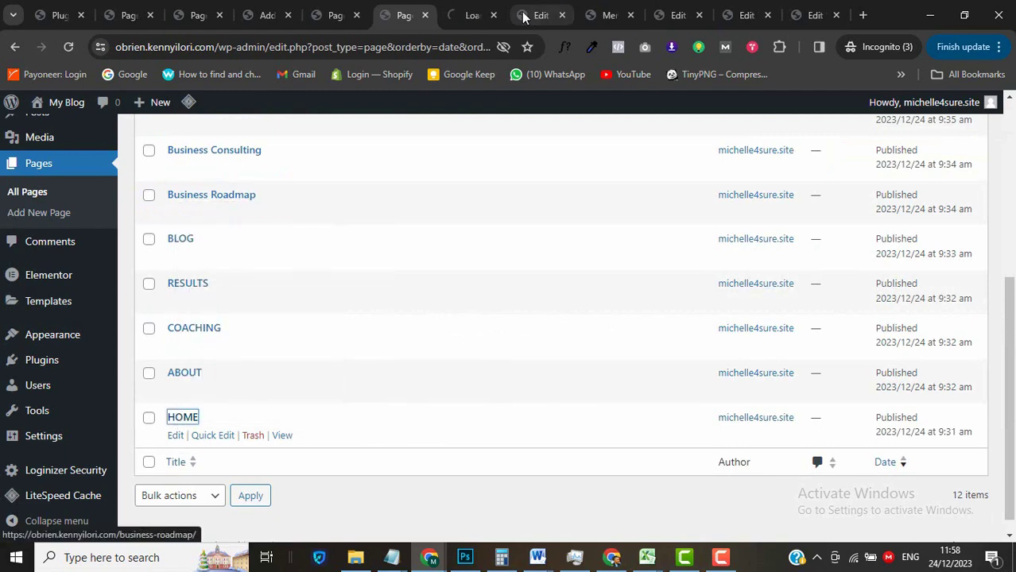
click(474, 14)
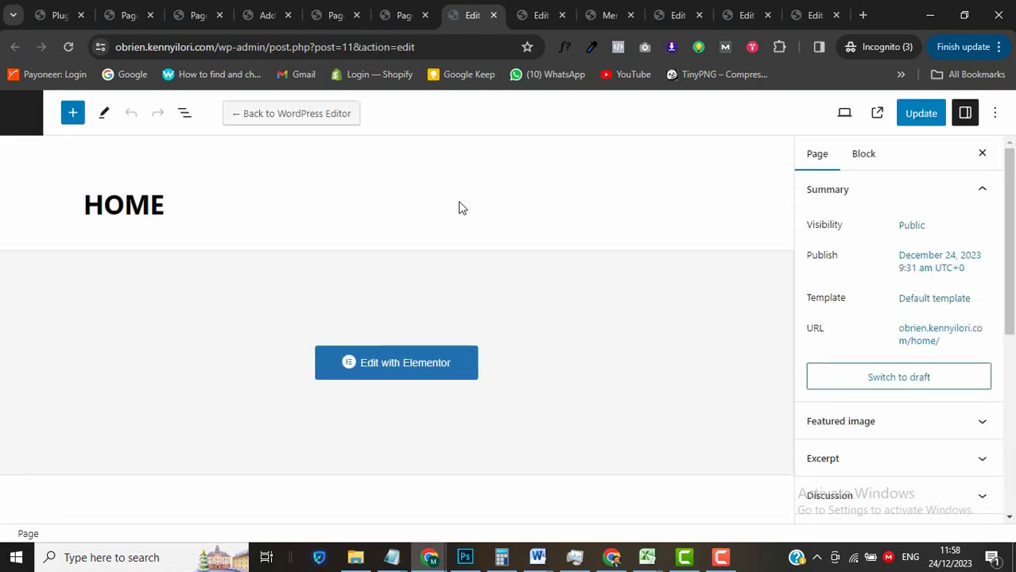
click(448, 364)
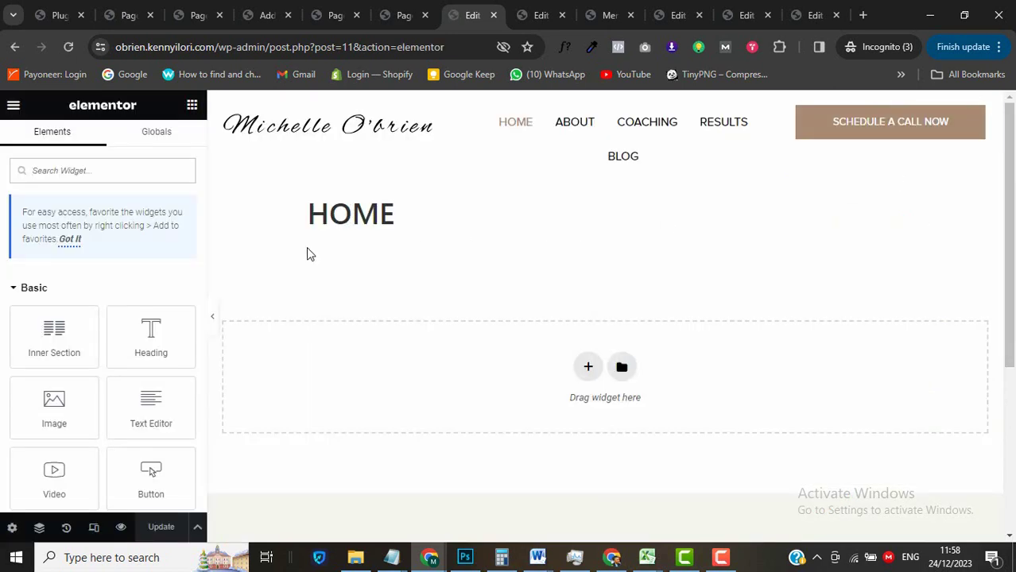
Hide the HOME page's title in its page settings and open the Page Layout options.
click(12, 531)
scroll(67, 327, down, 3)
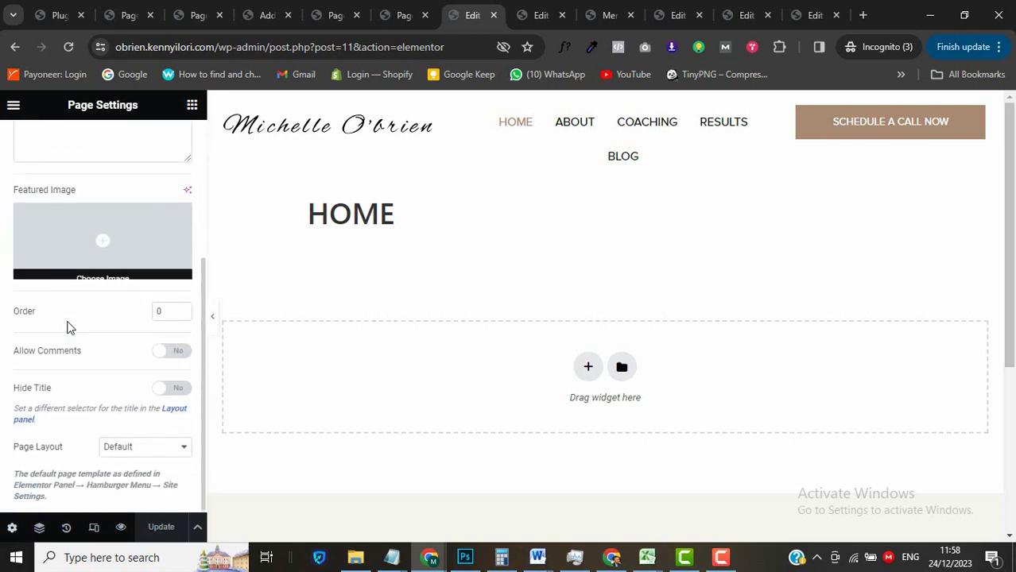
click(180, 394)
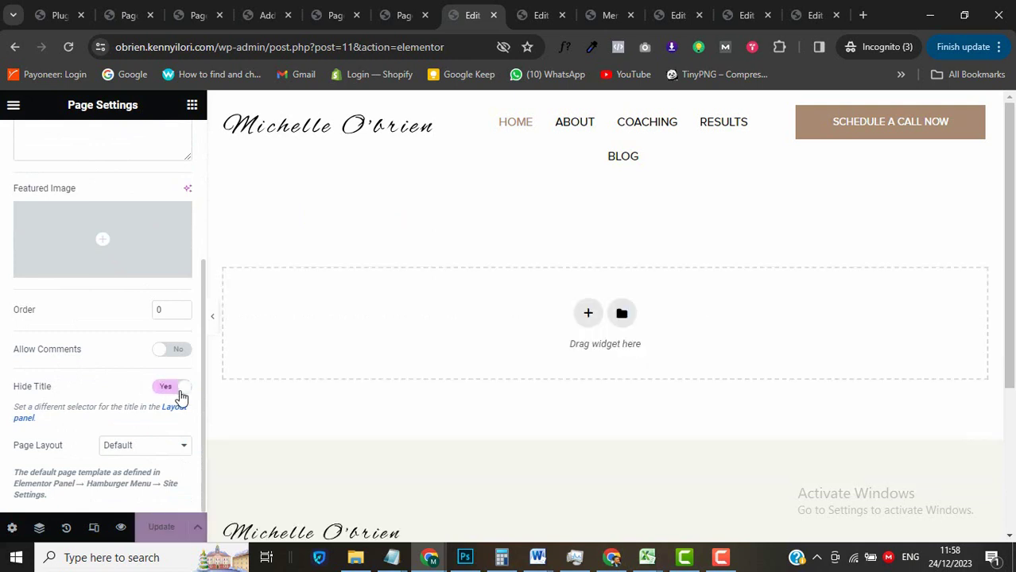
click(132, 447)
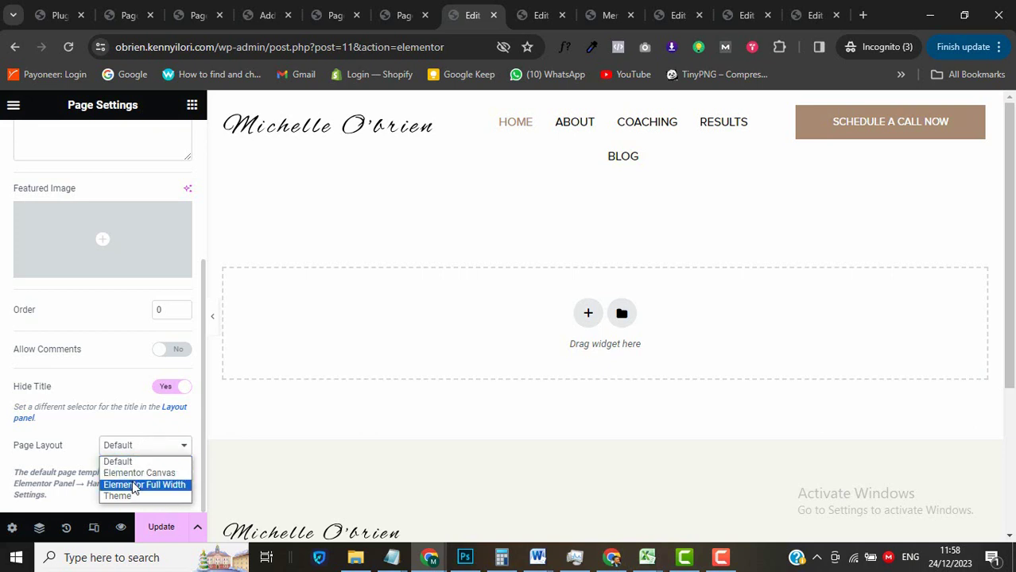
Set the page layout to Elementor Full Width and update the page.
click(133, 485)
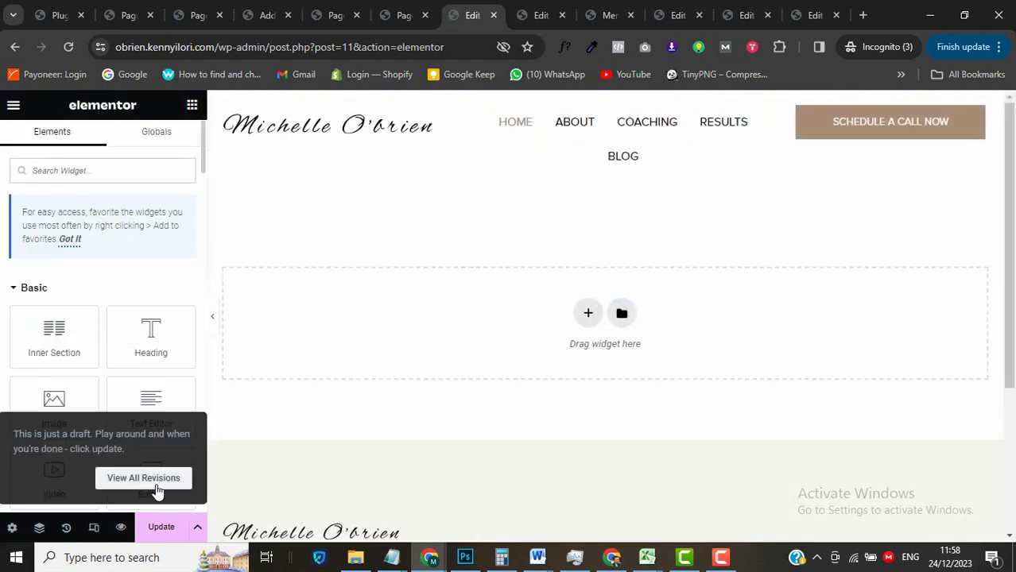
click(163, 529)
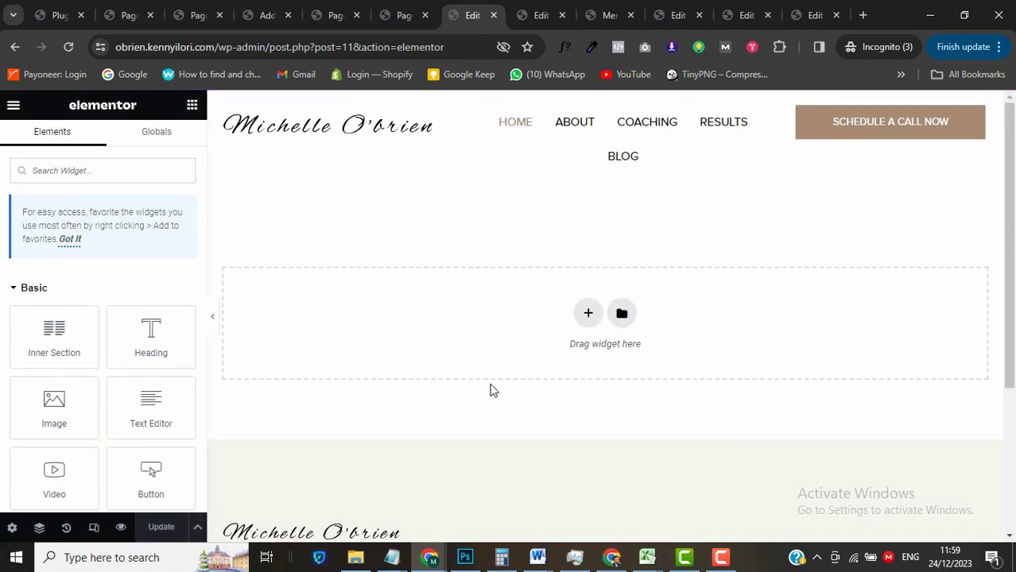
scroll(490, 390, down, 3)
scroll(486, 371, up, 3)
Add a single-column section to the page with its content width at Full Width and its height at Min Height.
click(587, 313)
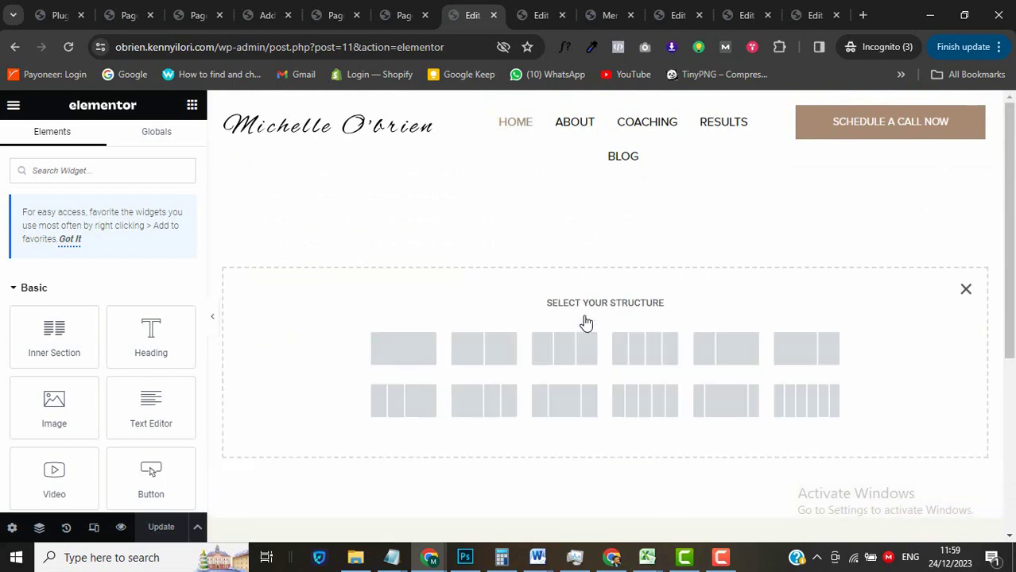
click(403, 350)
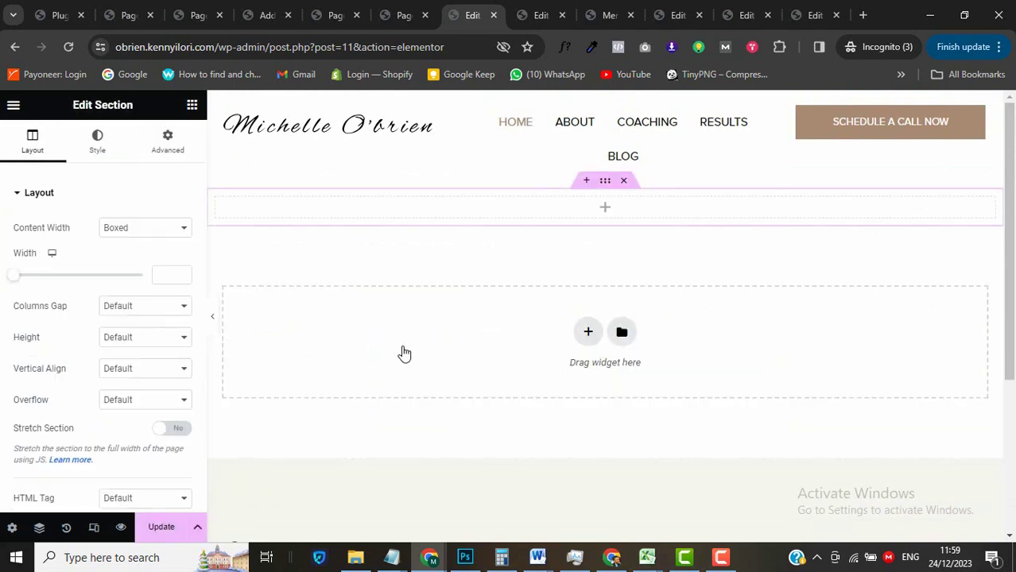
click(146, 230)
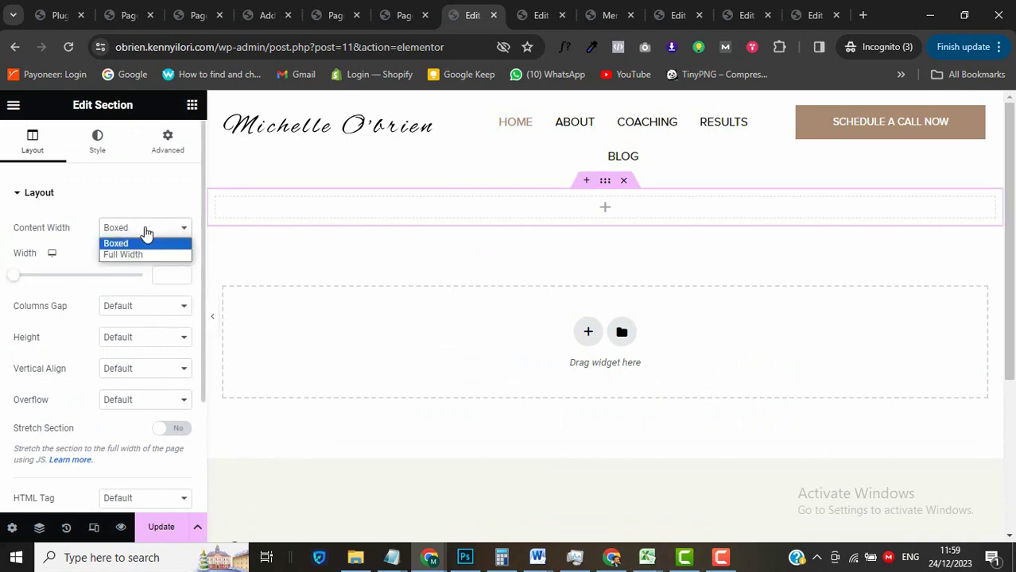
click(141, 253)
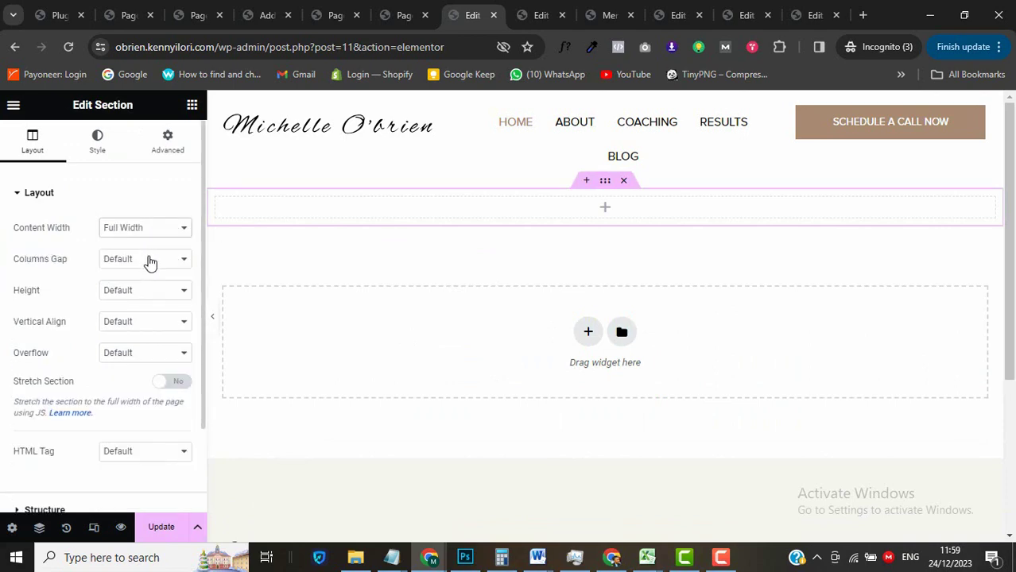
click(154, 292)
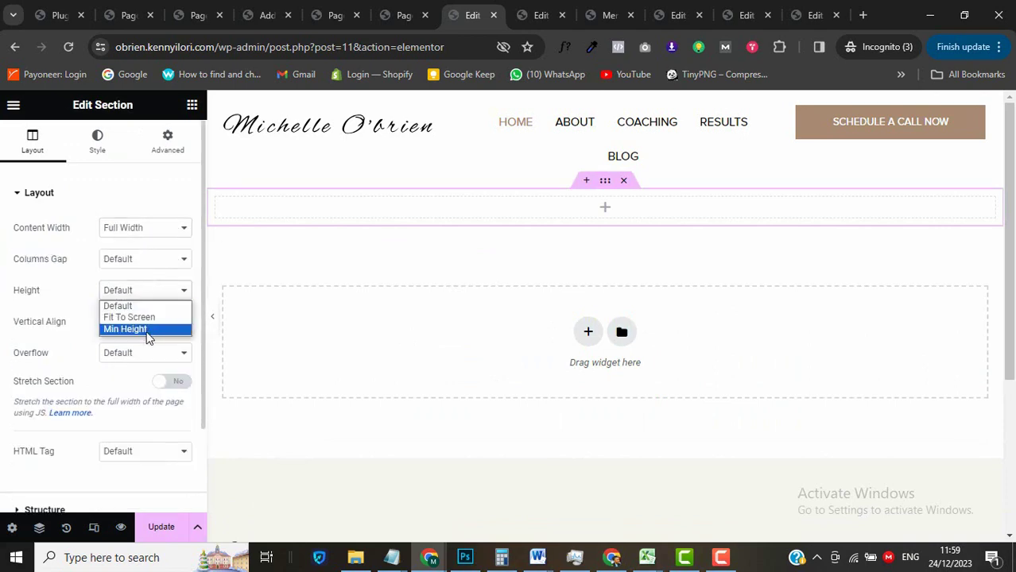
click(147, 329)
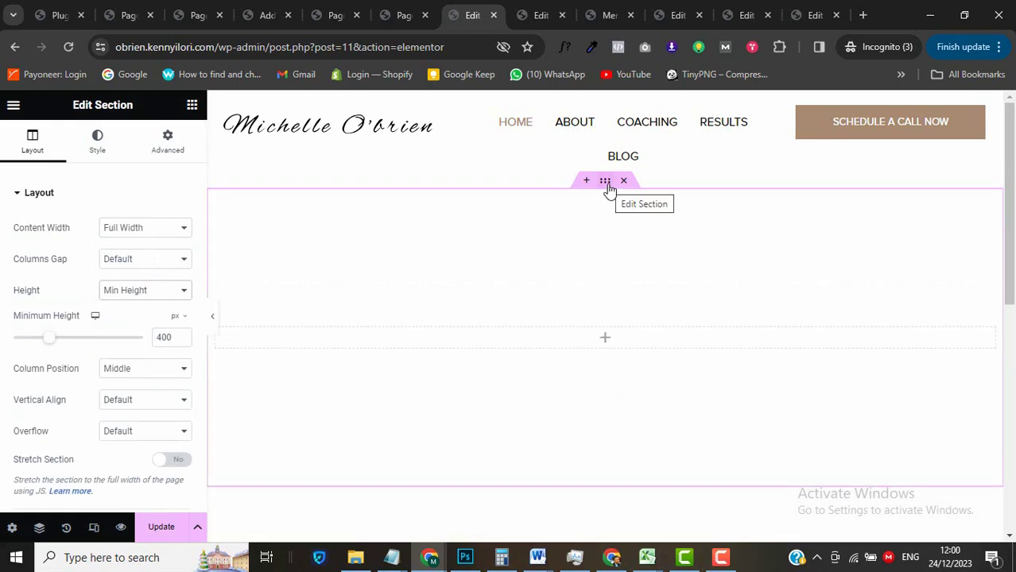
Give the new section a Classic background and try to upload fm-img.png from the image folder as its background image.
click(98, 155)
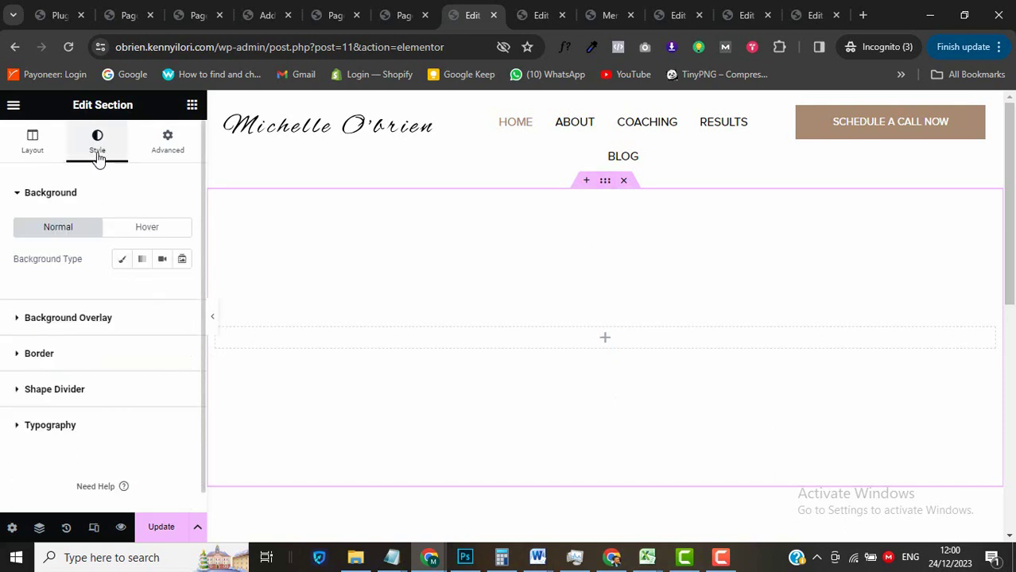
click(126, 262)
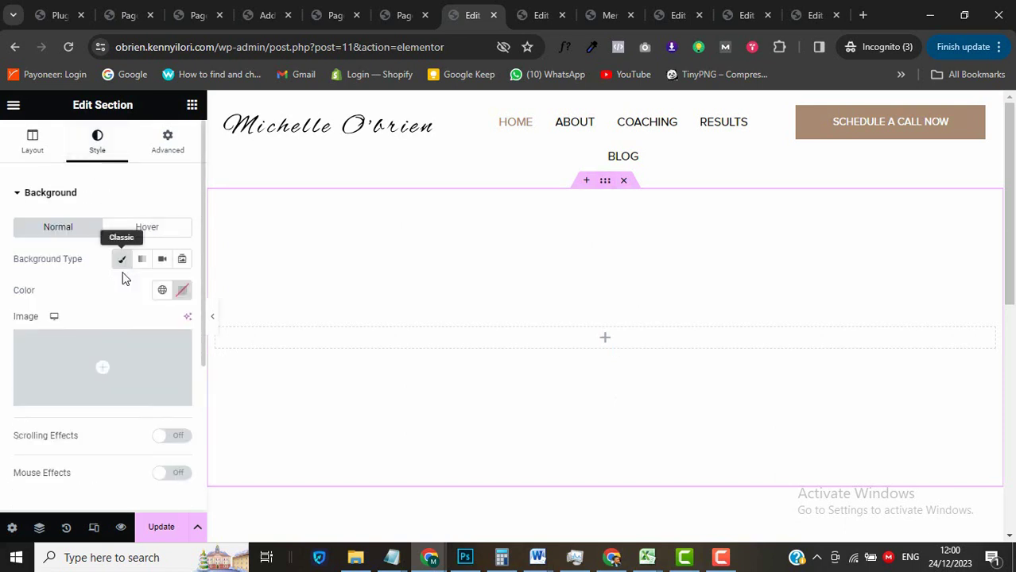
click(119, 358)
click(227, 174)
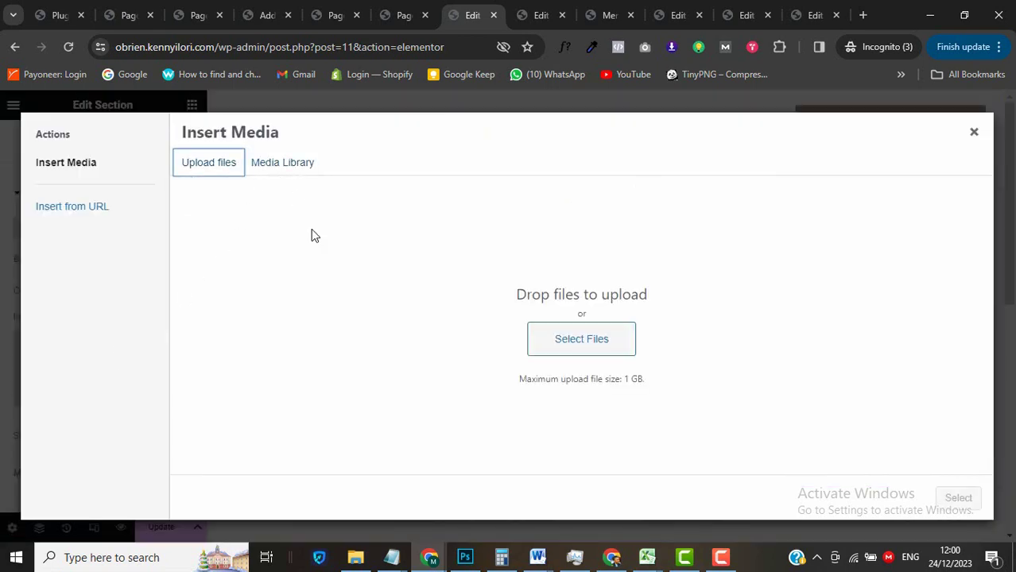
mouse_move(360, 559)
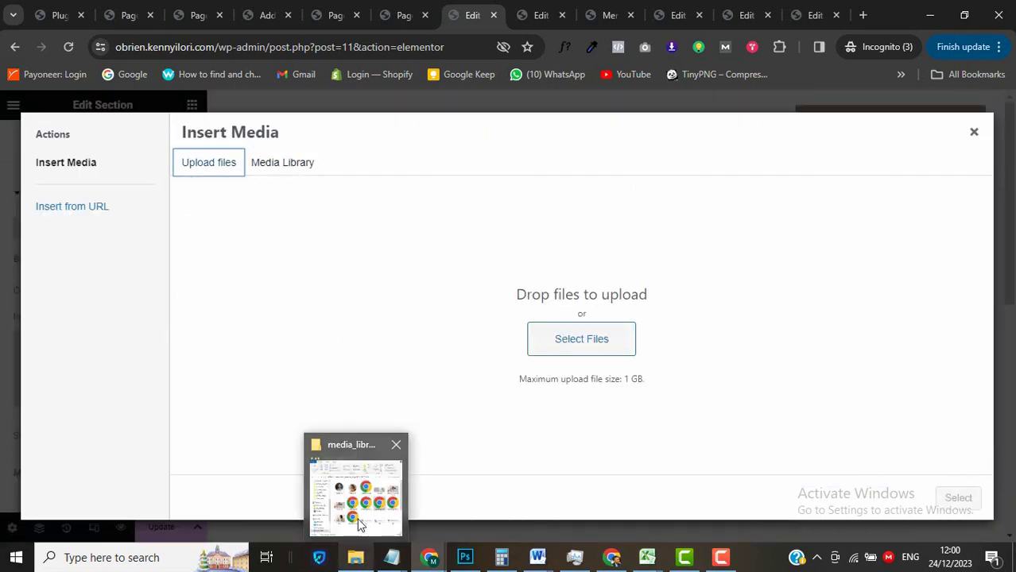
click(358, 524)
drag(447, 193, 621, 329)
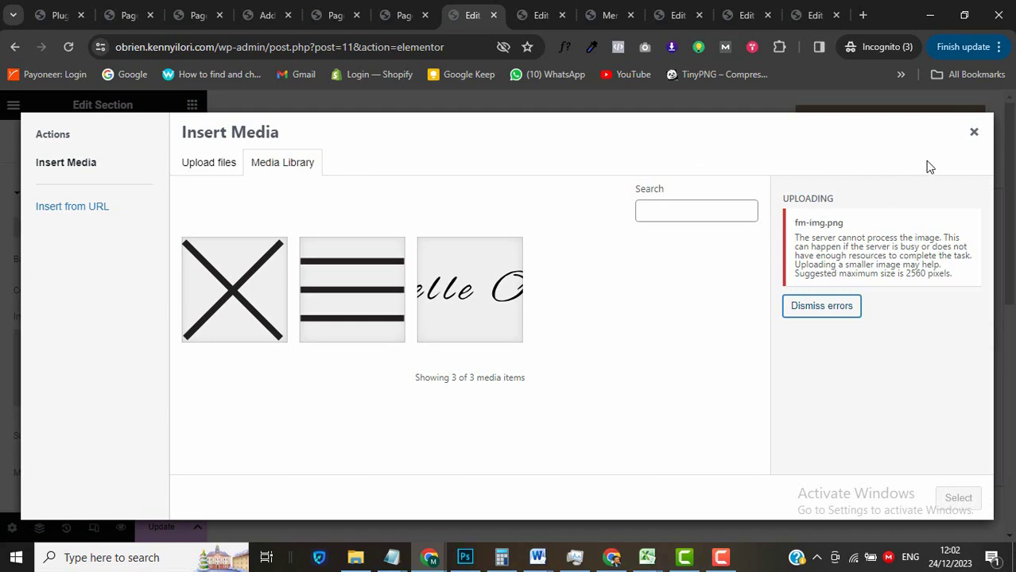
Open the Add New Media File page in a separate browser tab and bring up the image folder for uploading.
click(410, 15)
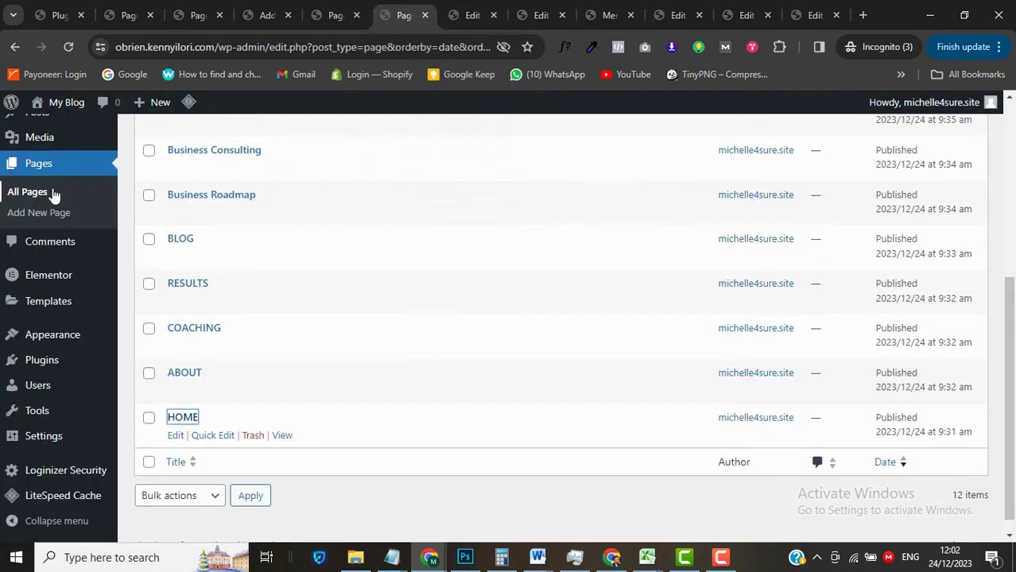
scroll(50, 199, up, 2)
mouse_move(50, 207)
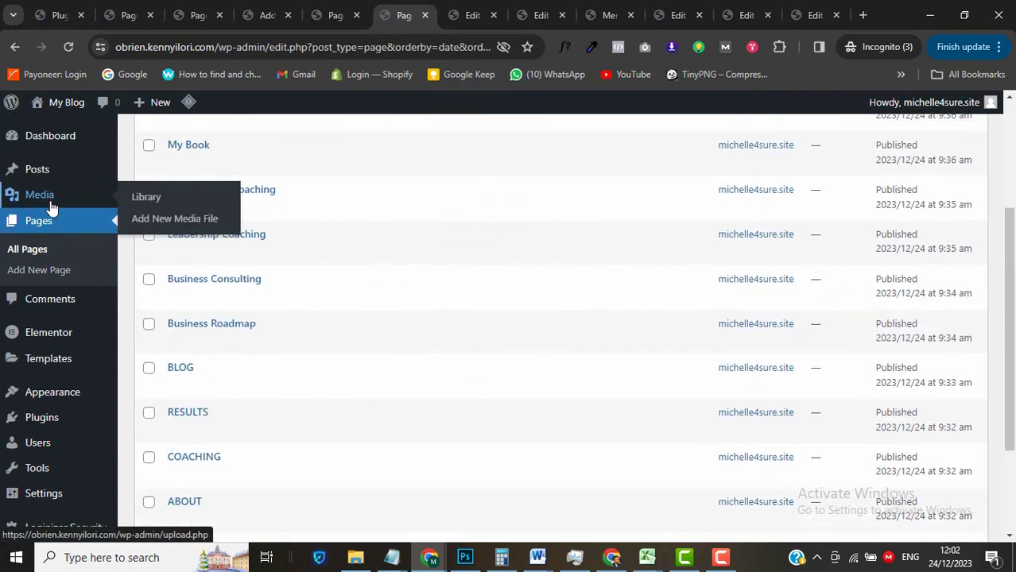
right_click(170, 228)
click(209, 236)
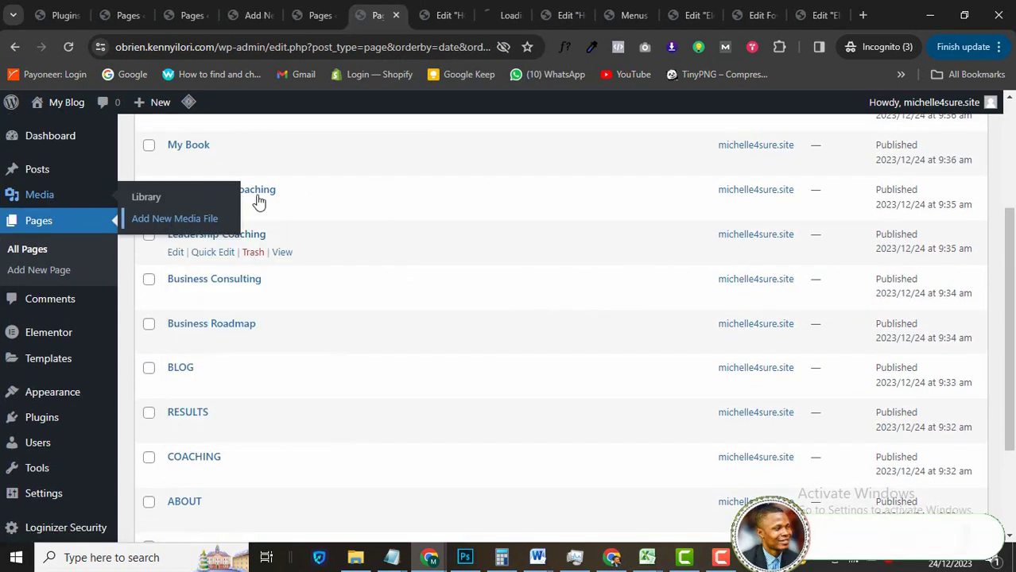
click(513, 15)
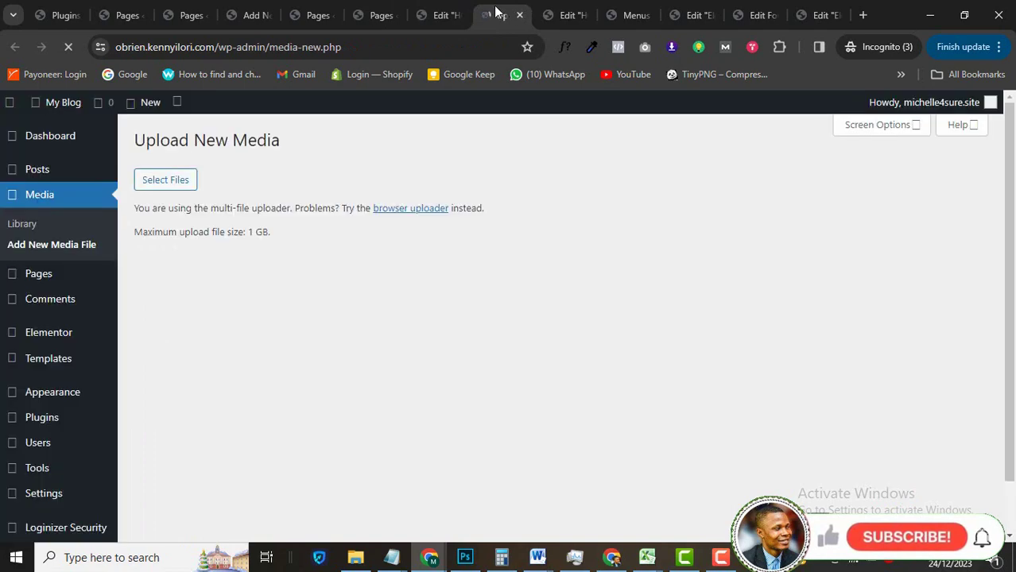
click(357, 559)
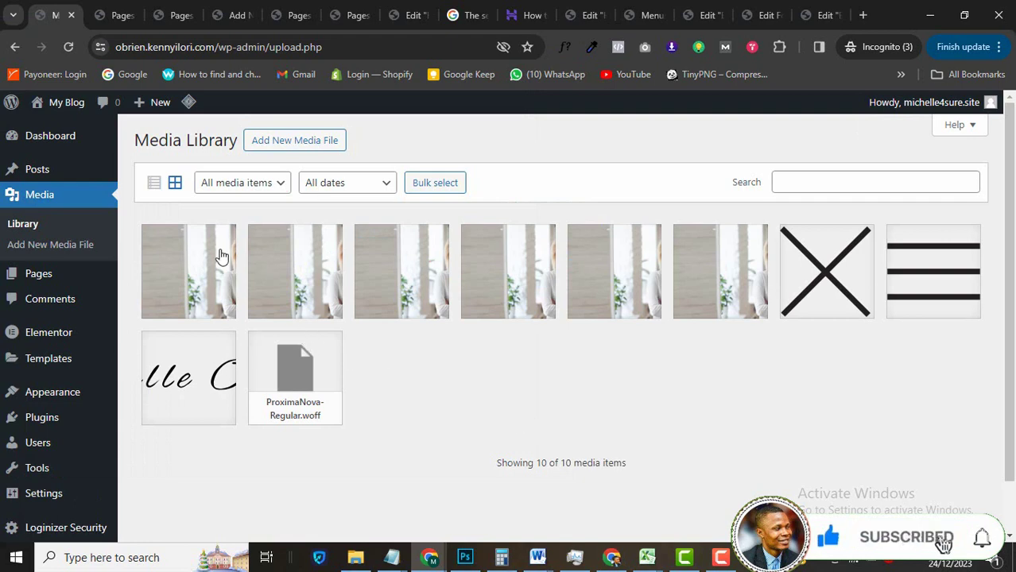
Go from the Media Library to the Add New Media File page and switch to the multi-file uploader.
click(70, 248)
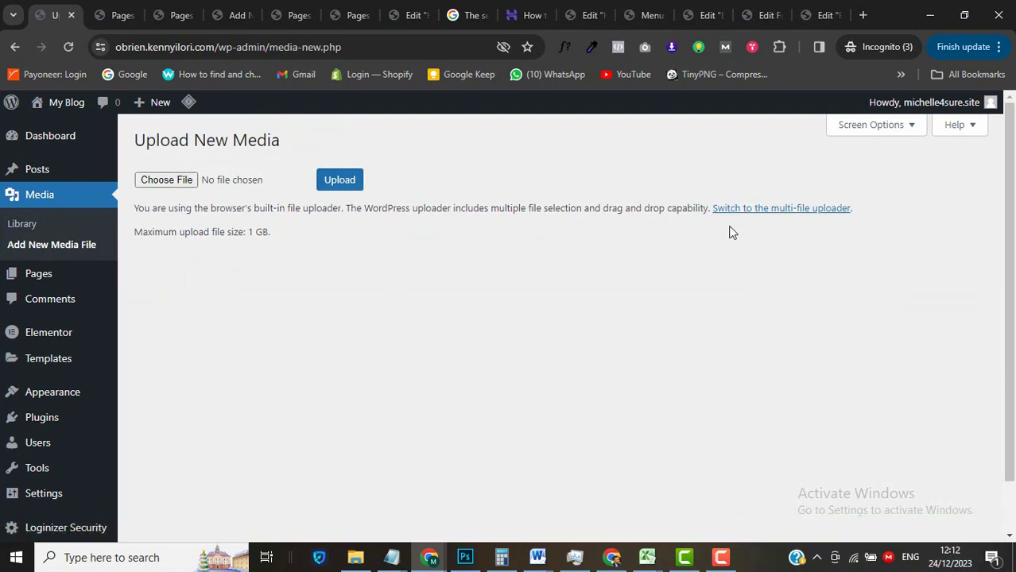
click(764, 215)
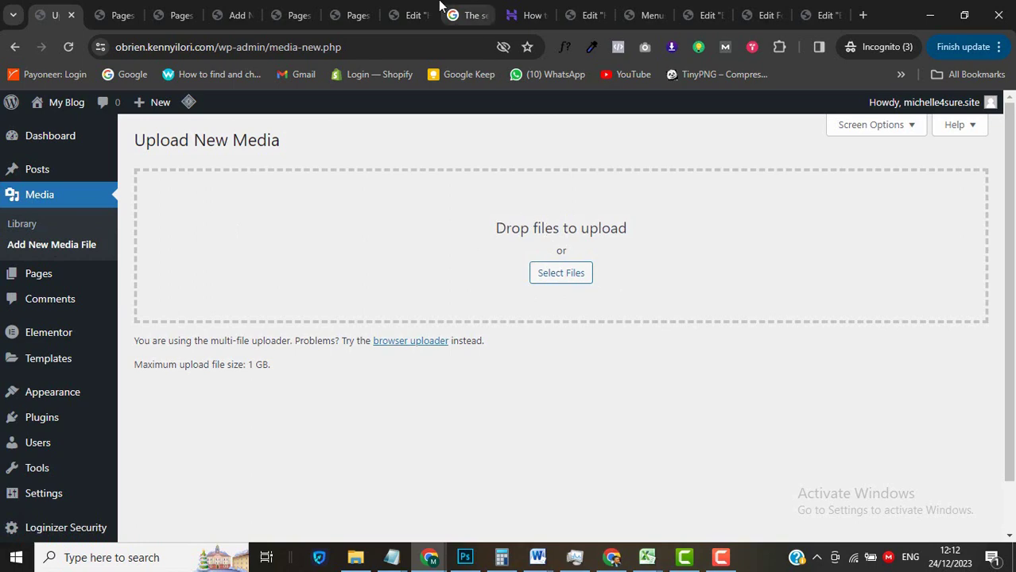
Return to the Home page in Elementor, dismiss the upload error, close the media window and update the page.
click(418, 11)
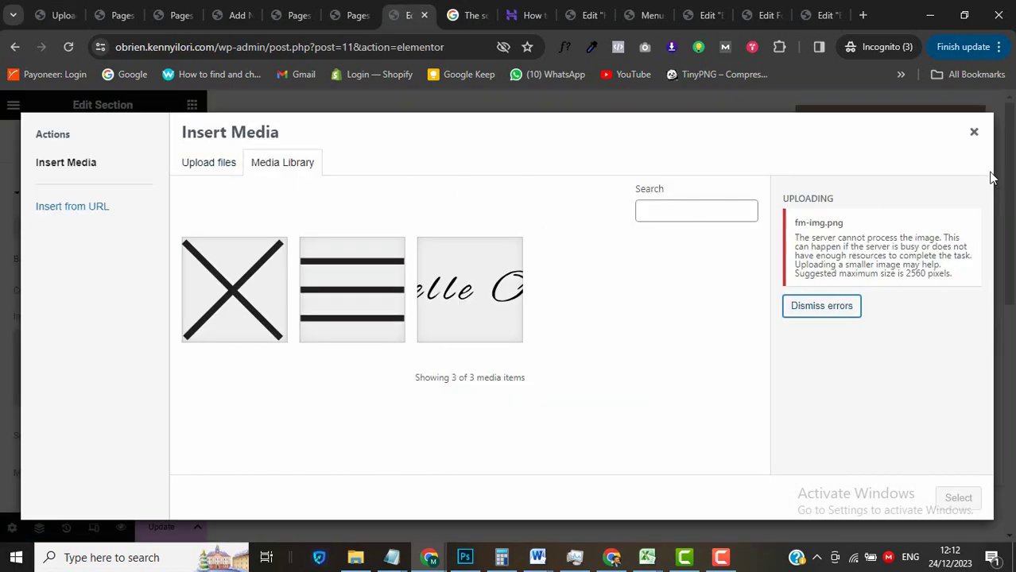
click(974, 132)
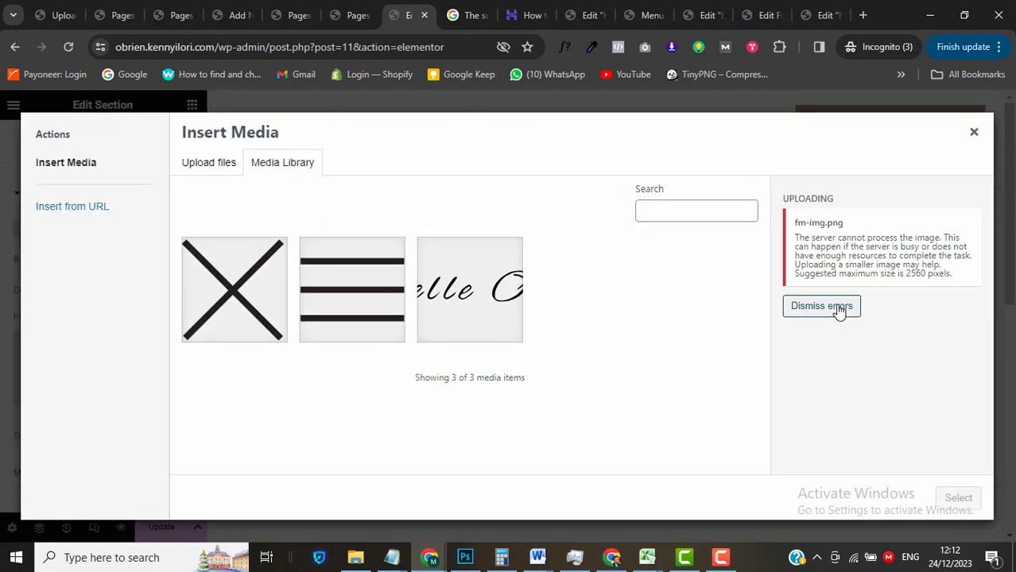
click(837, 307)
click(974, 132)
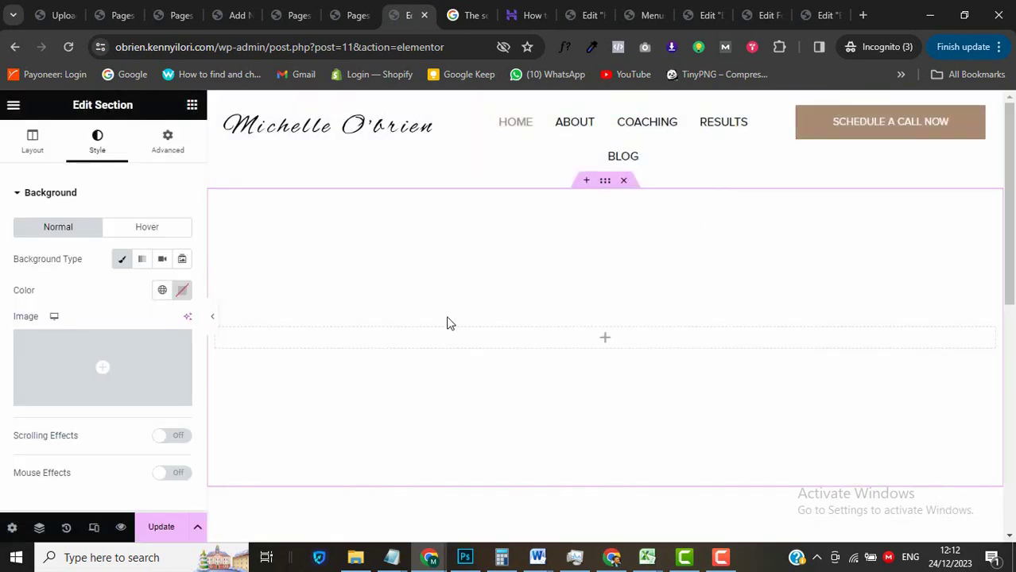
click(163, 526)
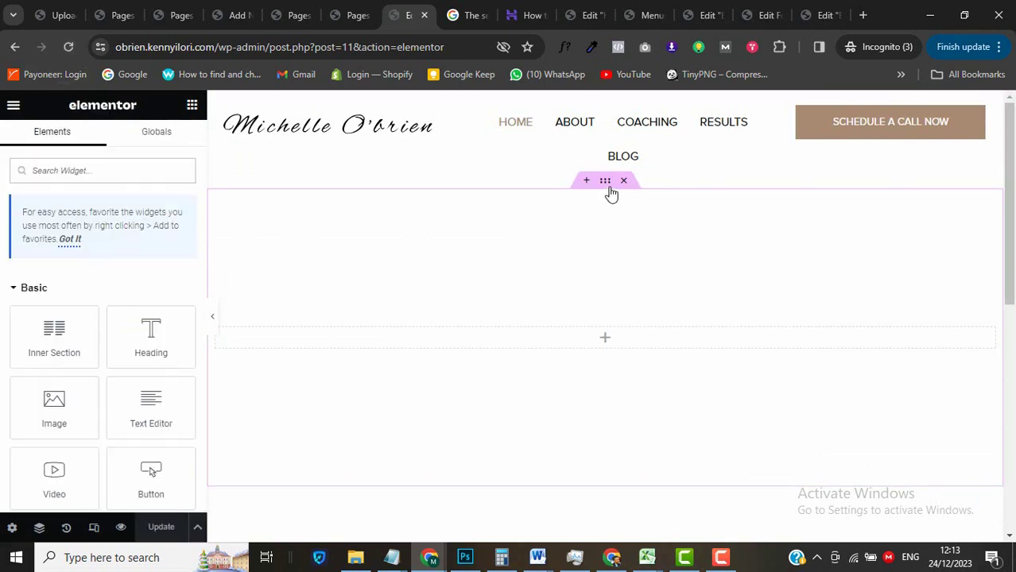
Insert fm-img.png from the Media Library as the section's background image.
click(417, 231)
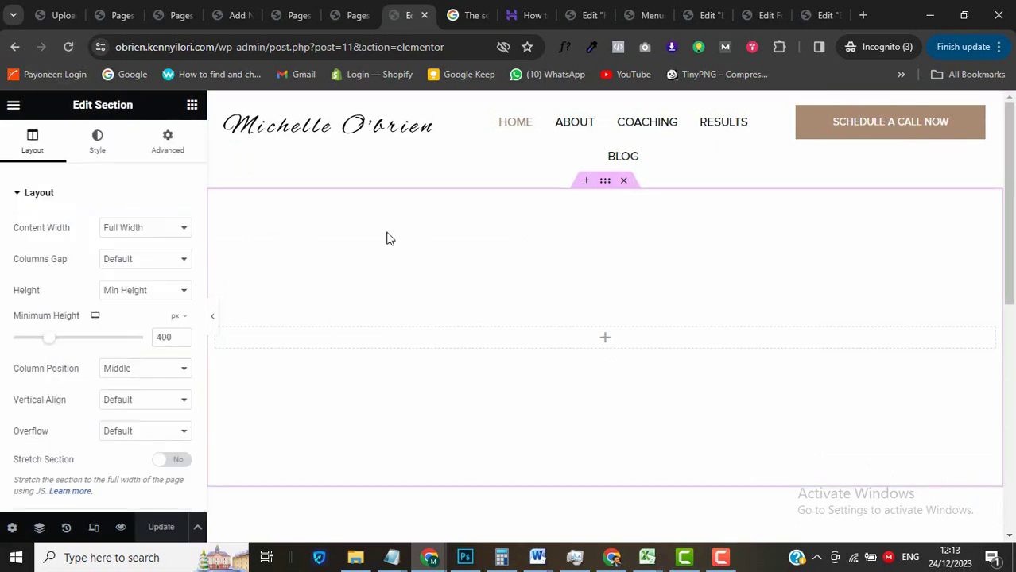
click(97, 144)
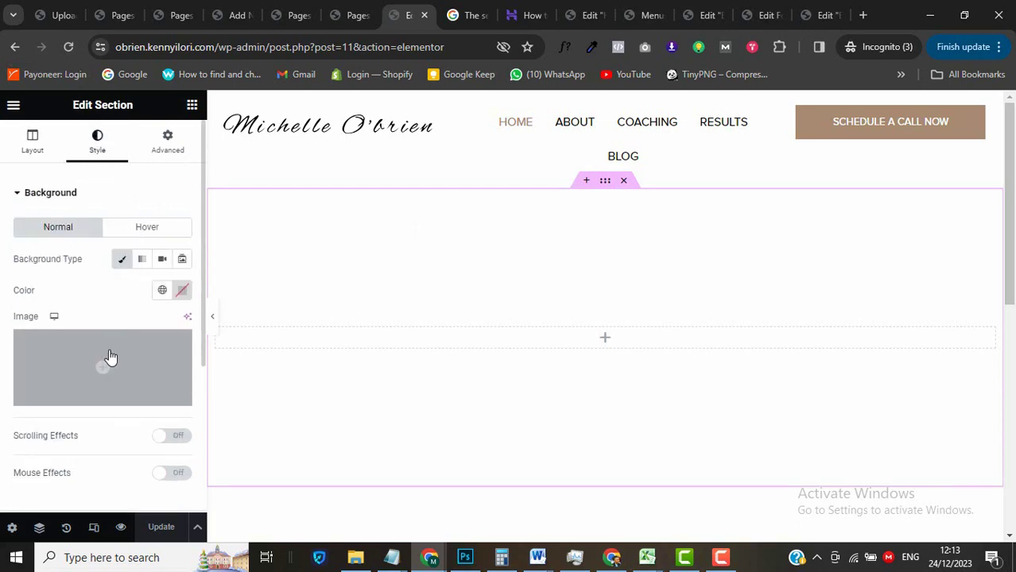
click(103, 372)
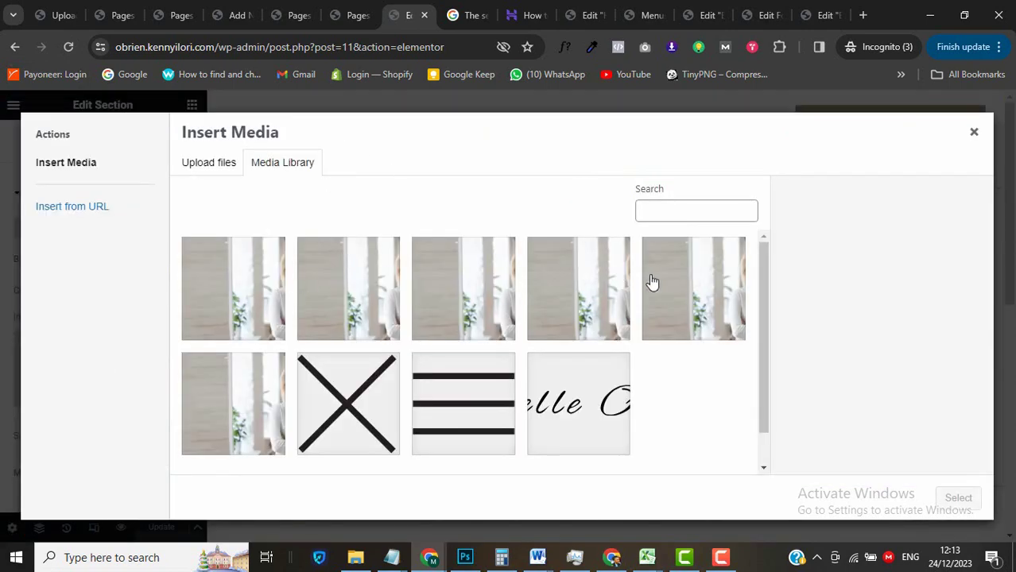
click(255, 421)
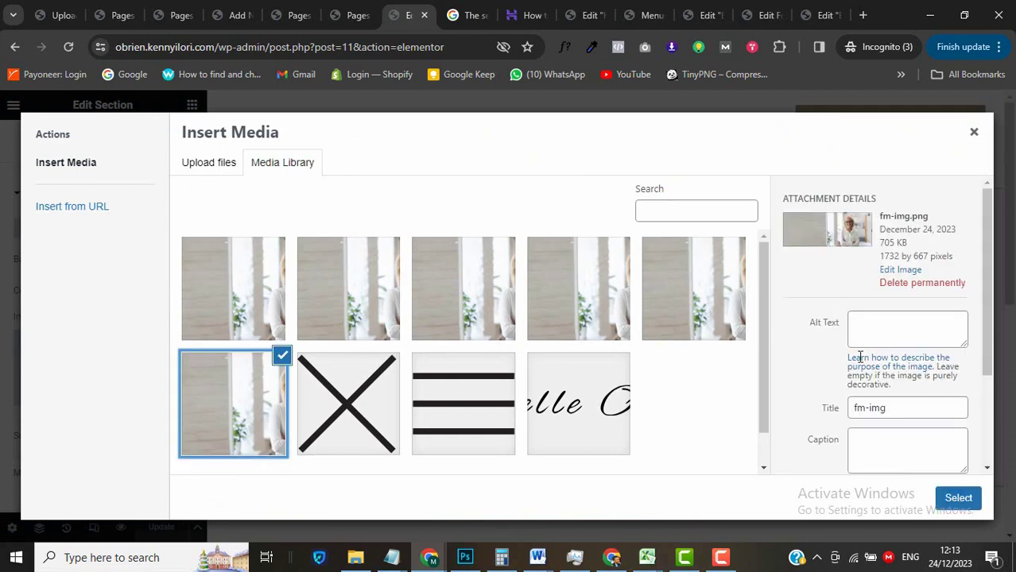
click(971, 500)
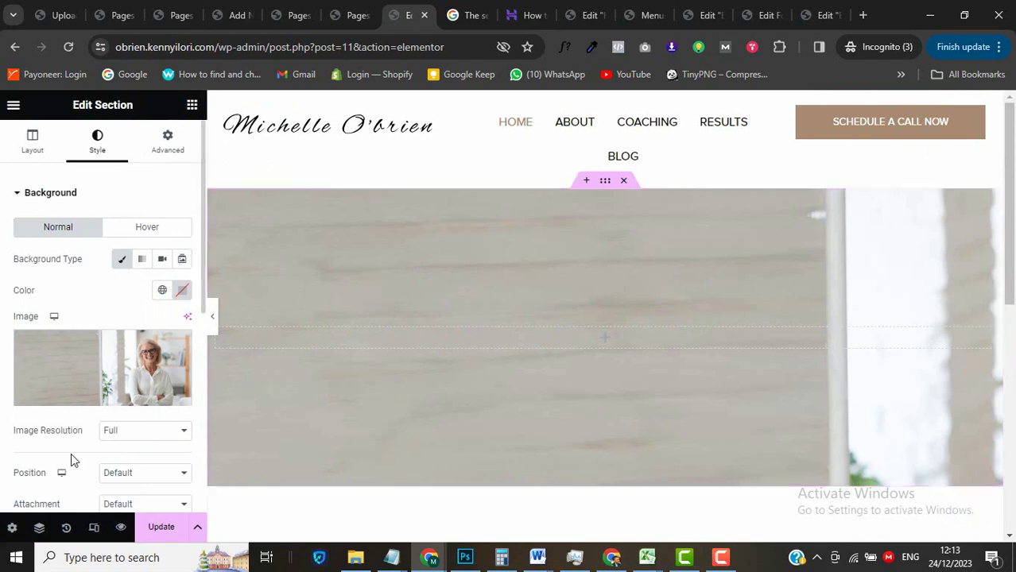
Try the Center Center position for the section's background image and settle on Top Center.
scroll(70, 458, down, 2)
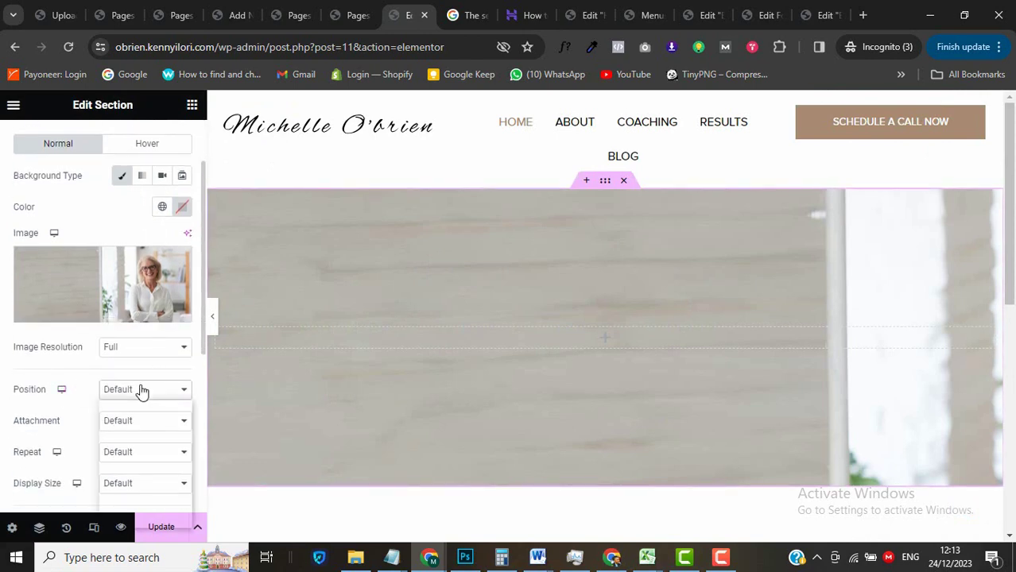
click(141, 390)
click(136, 415)
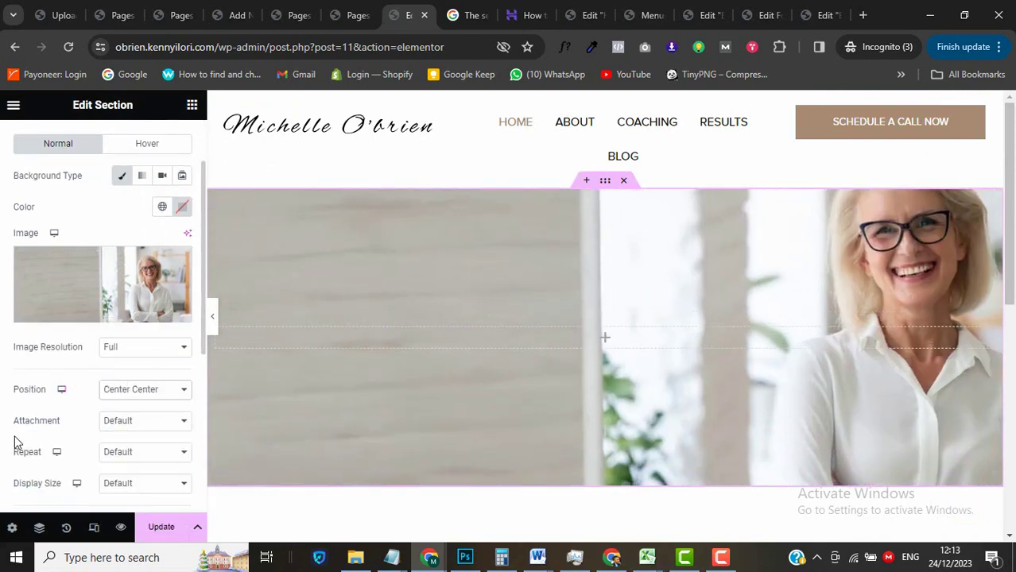
scroll(14, 441, down, 2)
click(153, 291)
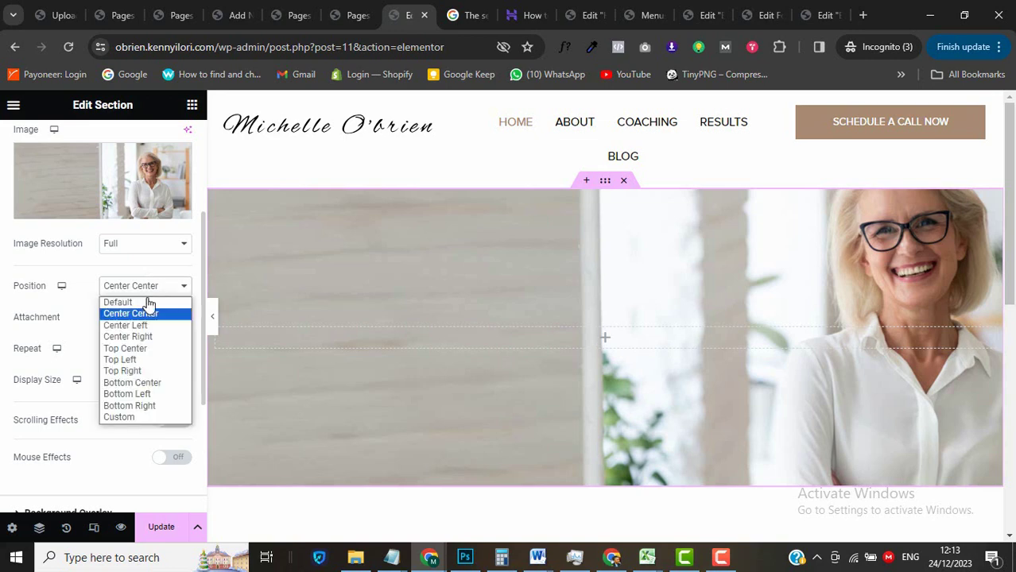
click(148, 349)
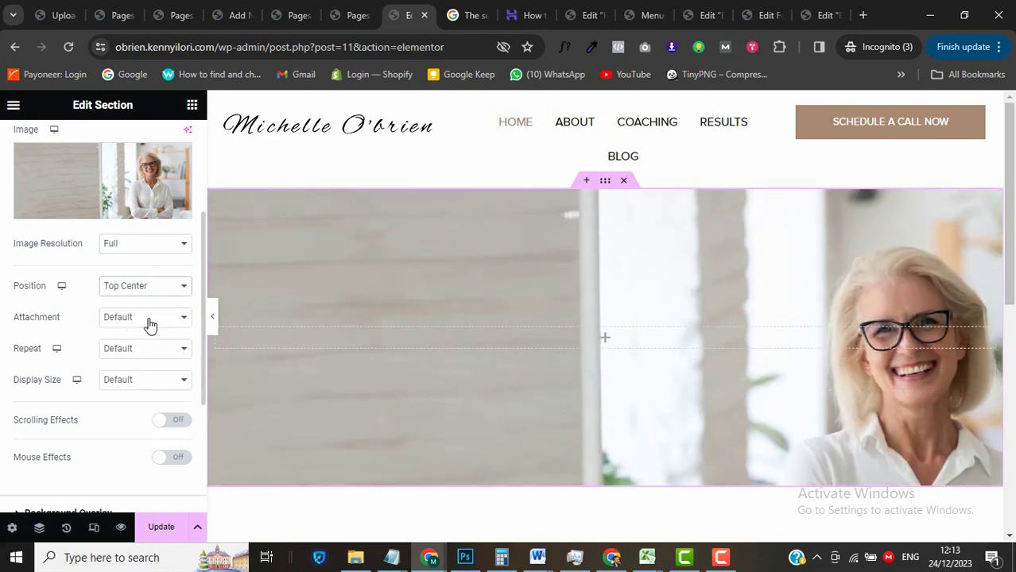
Set the section's background image to No-repeat with a Cover display size.
click(150, 322)
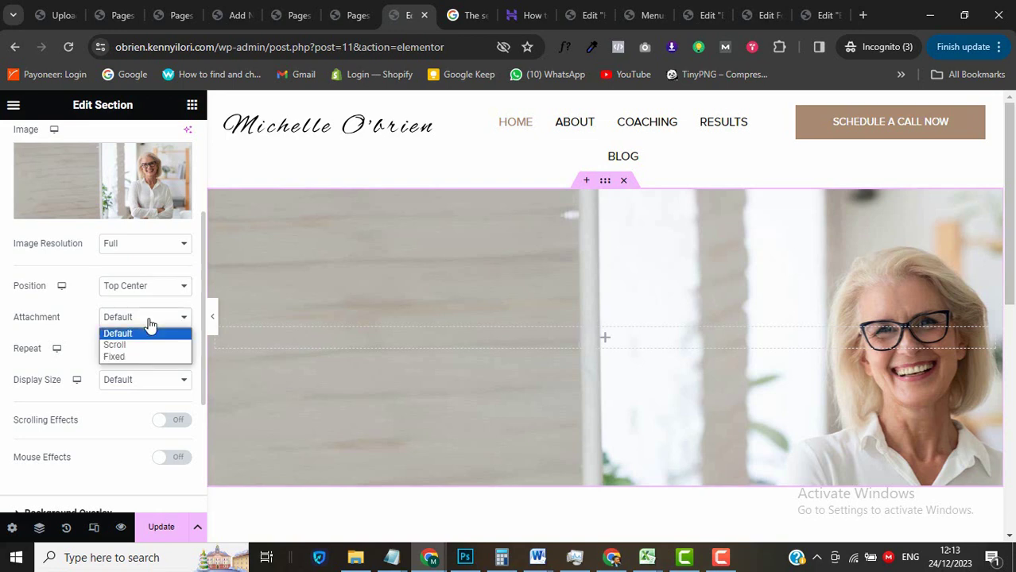
drag(24, 334, 114, 355)
click(114, 355)
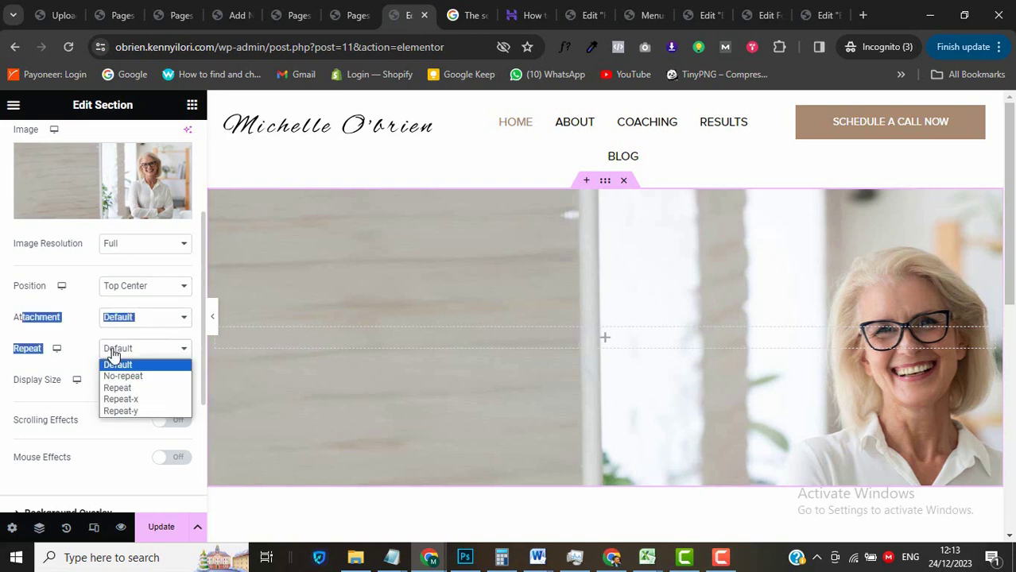
click(127, 373)
click(137, 382)
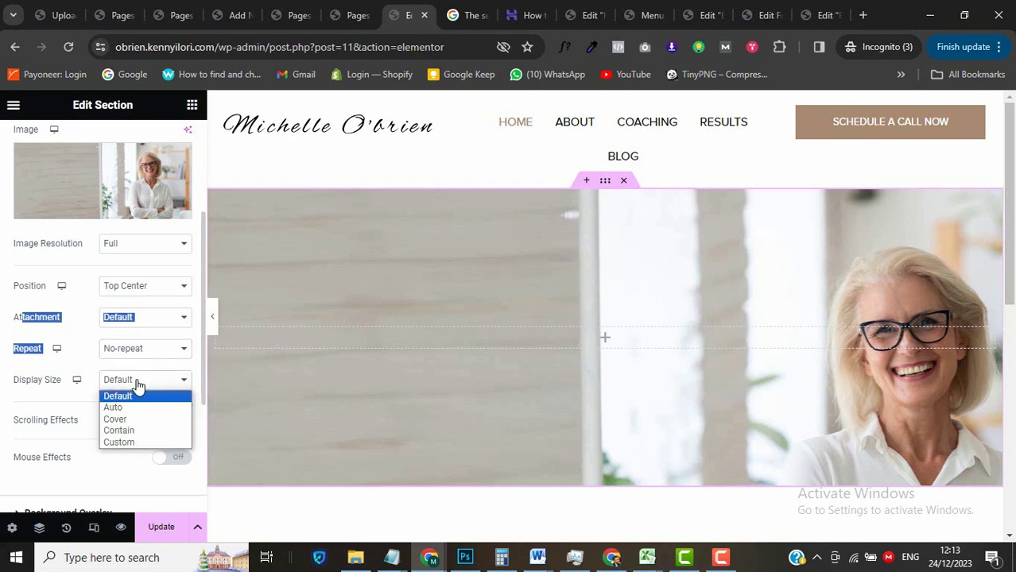
click(130, 419)
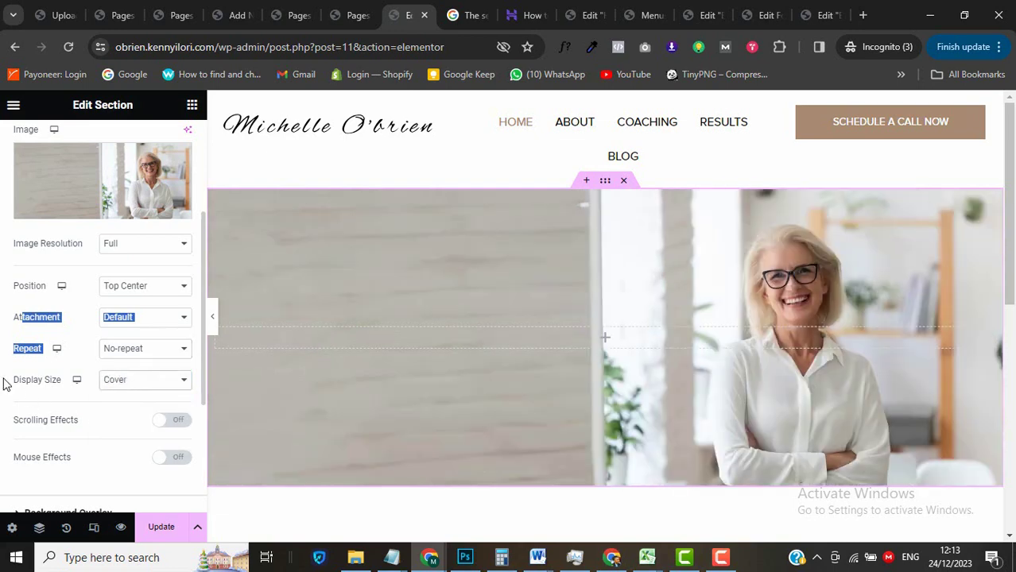
Unlink the section's padding values and set the top and bottom padding to 20 px.
scroll(4, 383, up, 3)
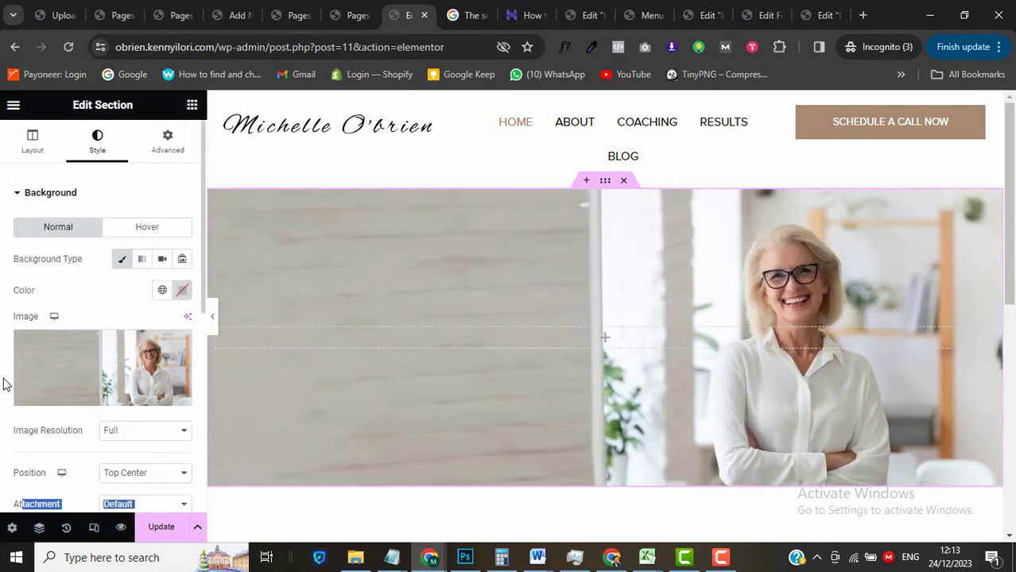
click(168, 147)
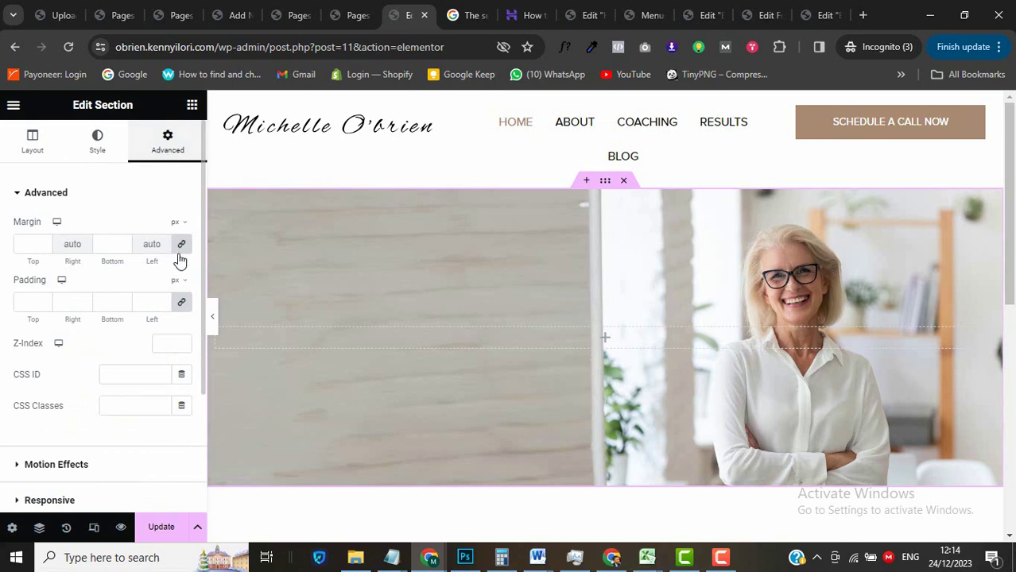
click(180, 304)
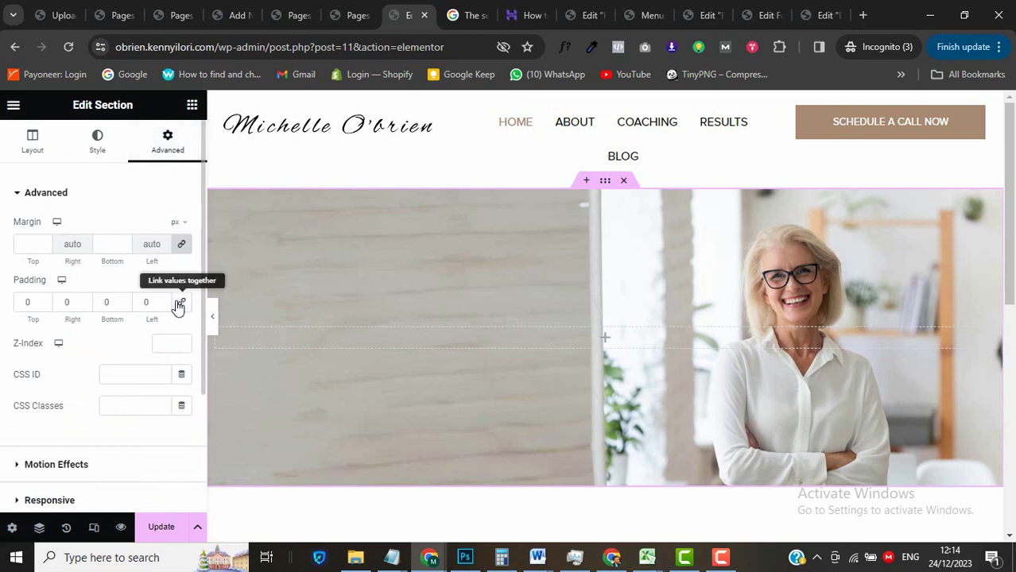
click(27, 303)
text(20)
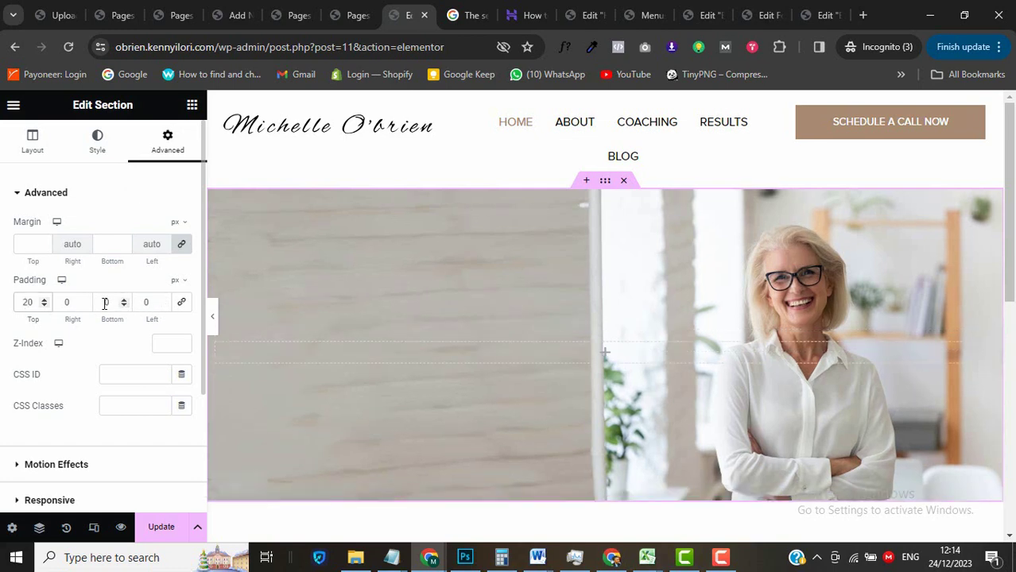
click(104, 303)
text(20)
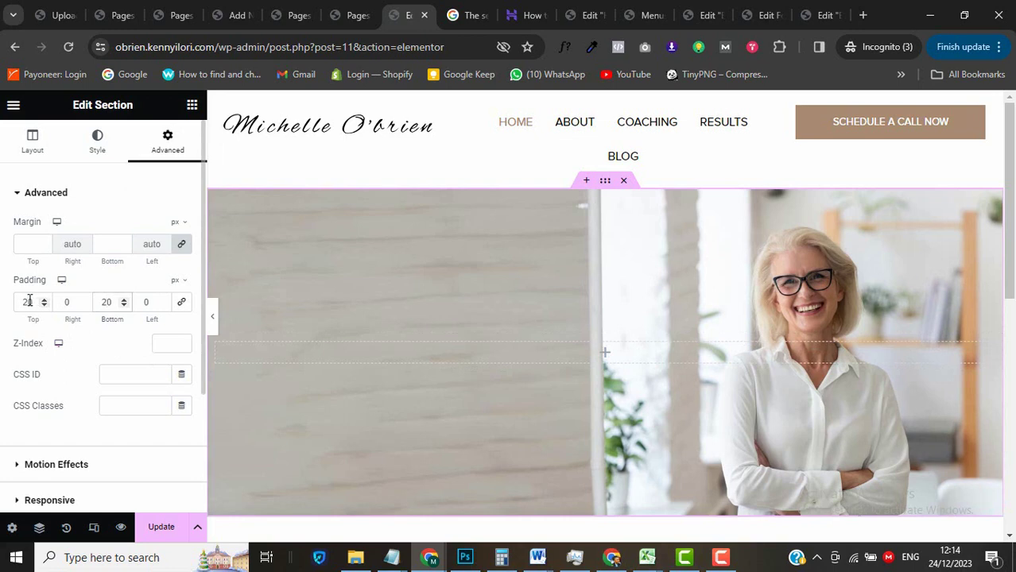
Increase the section's top and bottom padding to 50 px each.
drag(29, 302, 7, 309)
text(50)
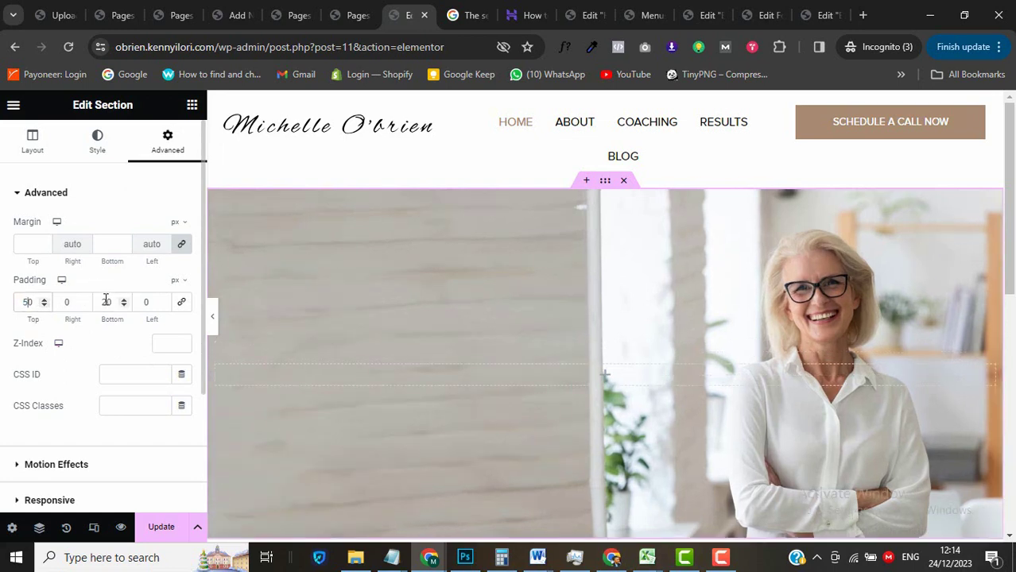
drag(108, 302, 101, 303)
text(50)
scroll(446, 358, down, 3)
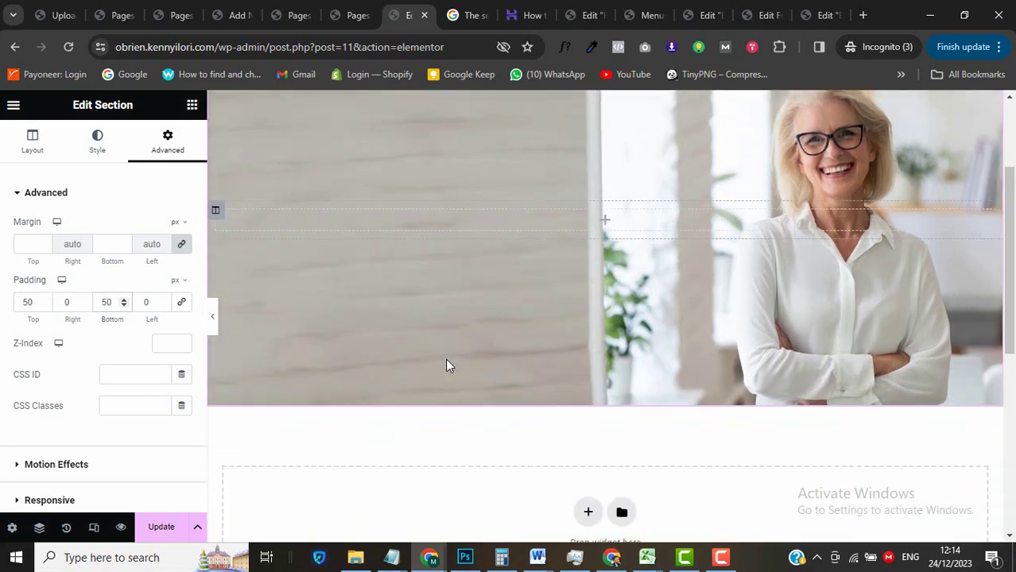
scroll(445, 359, up, 3)
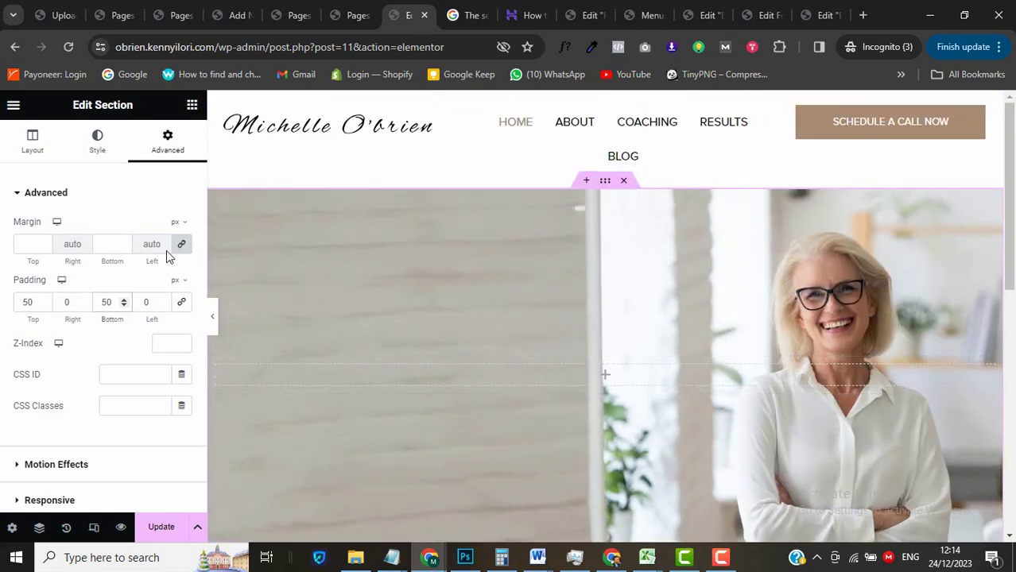
Switch the section's minimum height unit to vh and set the value to 75.
click(33, 151)
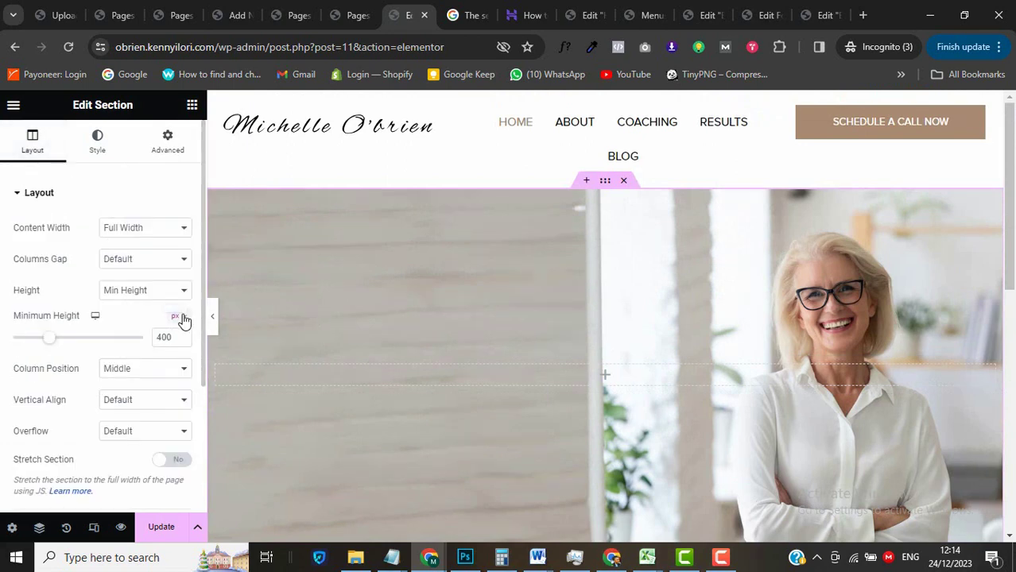
mouse_move(182, 325)
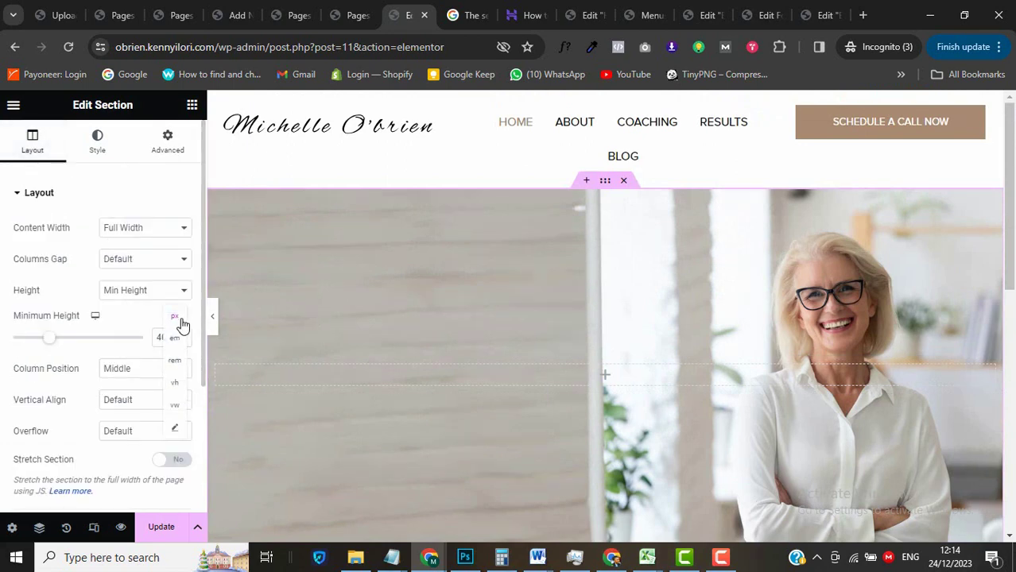
click(176, 385)
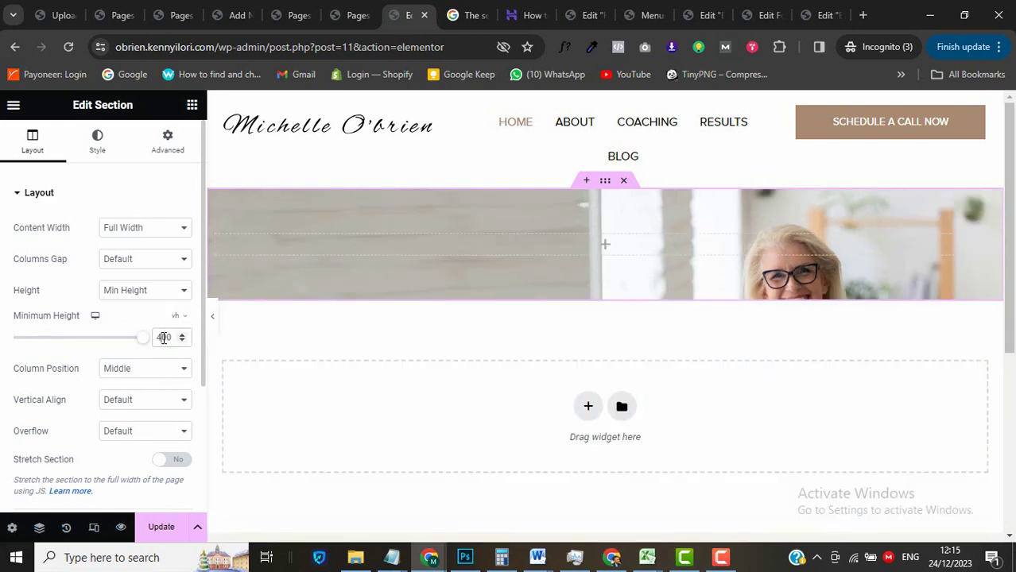
text(75)
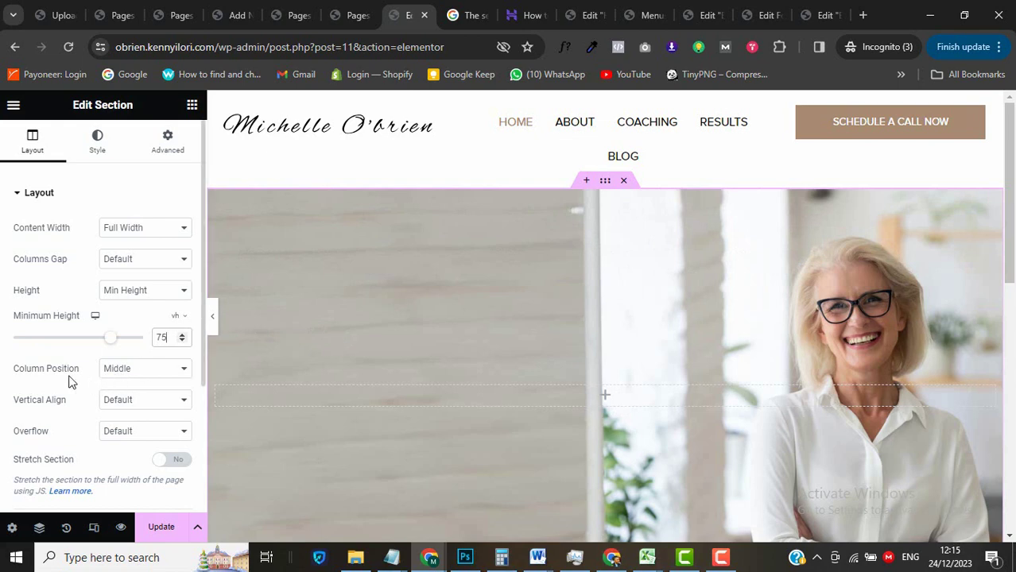
scroll(41, 386, down, 3)
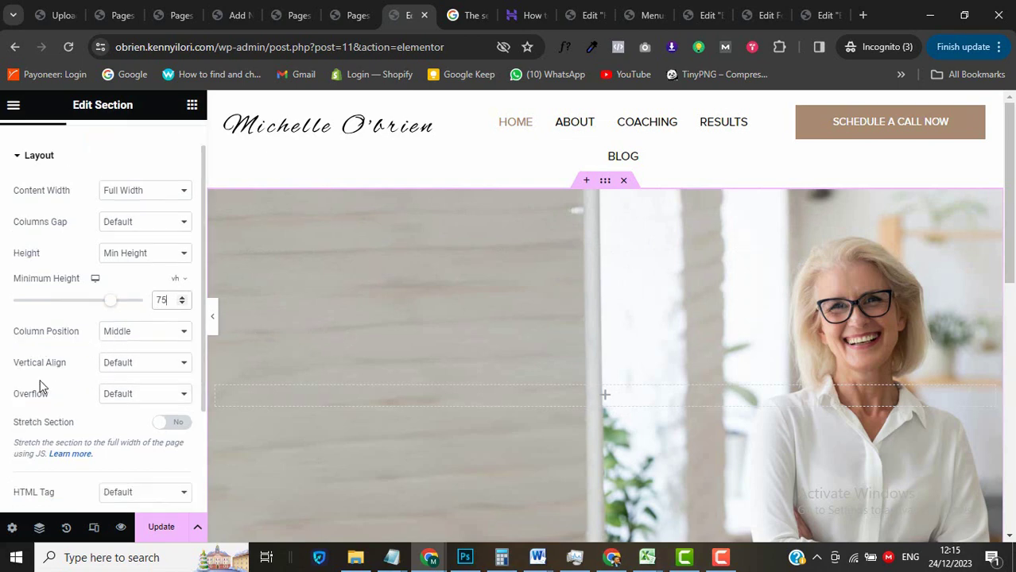
scroll(41, 385, up, 3)
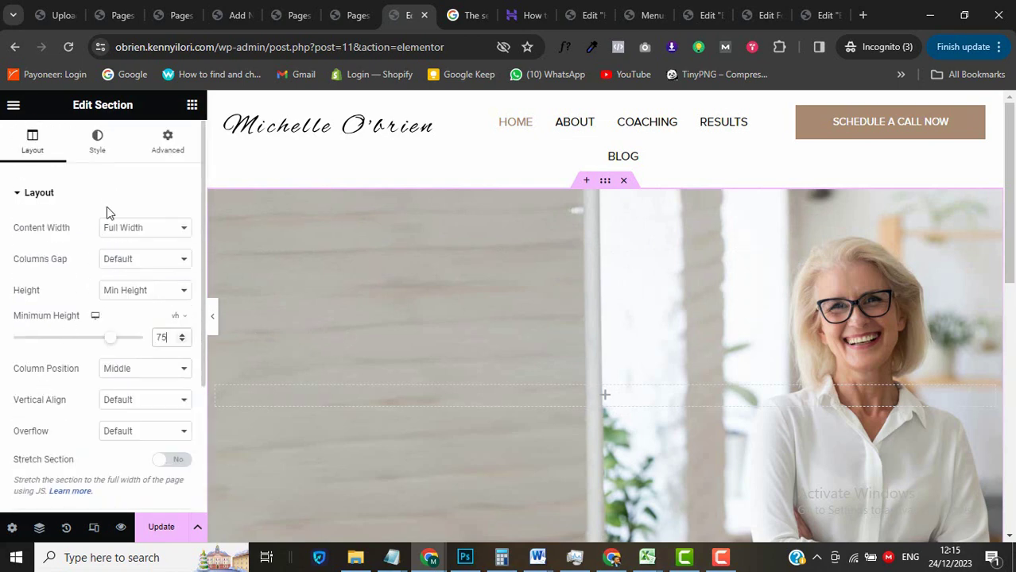
click(106, 160)
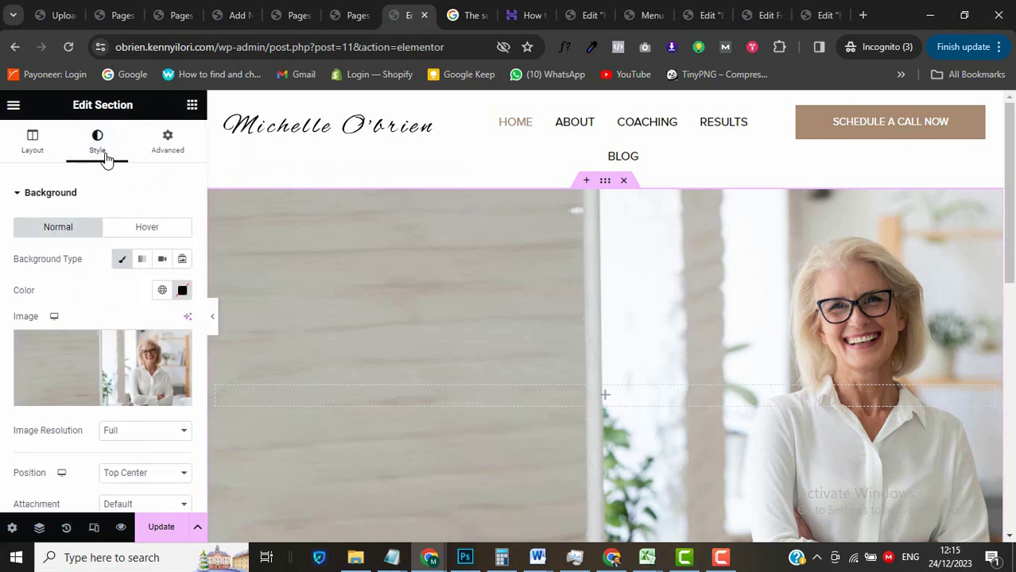
scroll(3, 408, down, 2)
scroll(2, 408, down, 2)
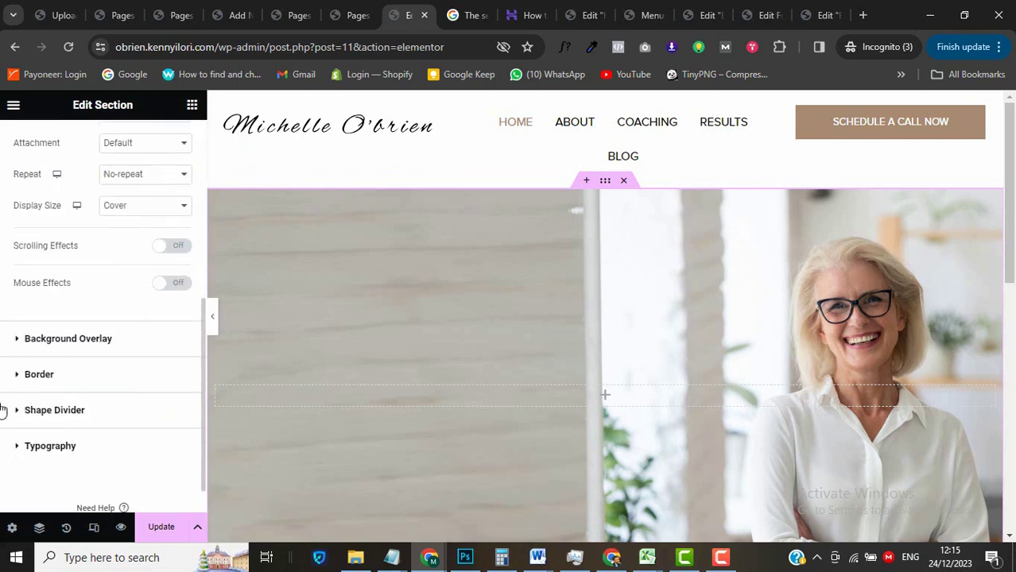
scroll(2, 408, up, 4)
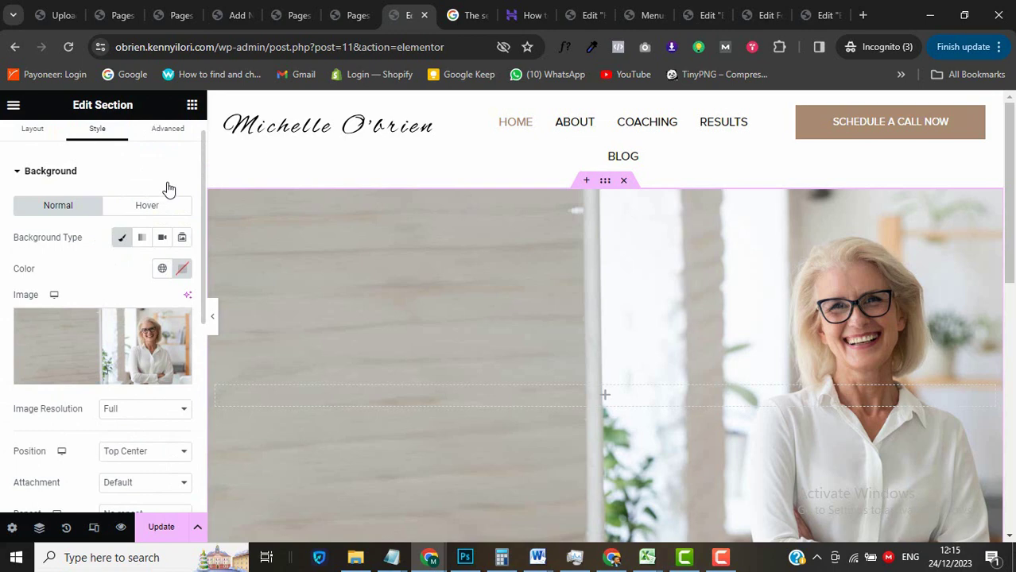
click(169, 133)
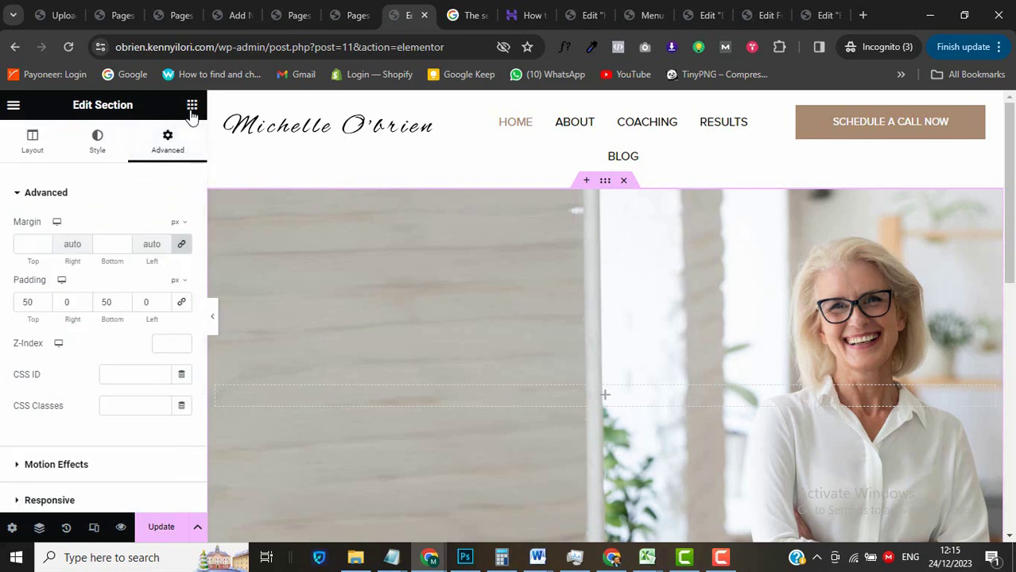
Add an Inner Section to the hero section and place a Heading widget in its first column.
click(192, 110)
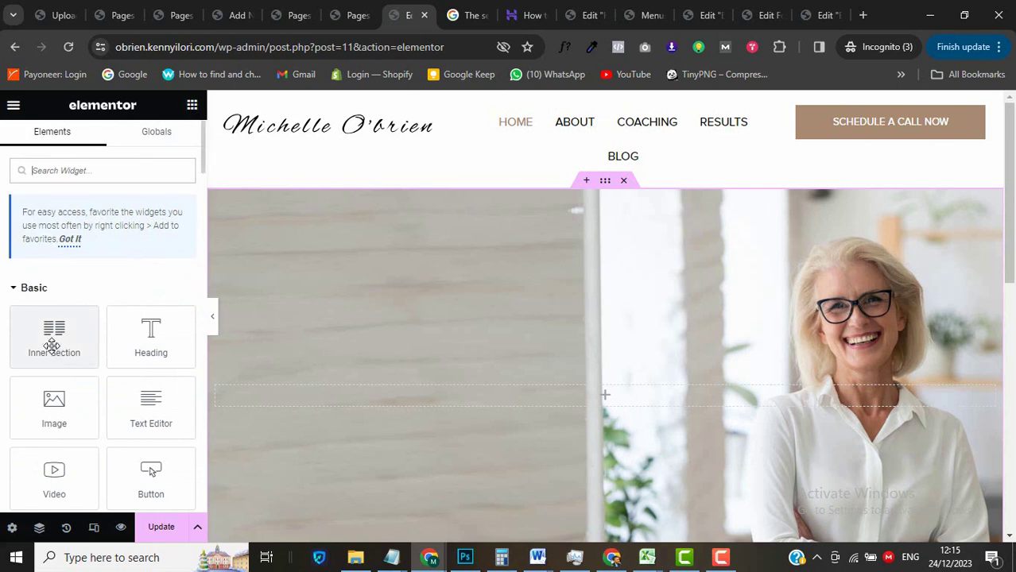
drag(51, 344, 529, 410)
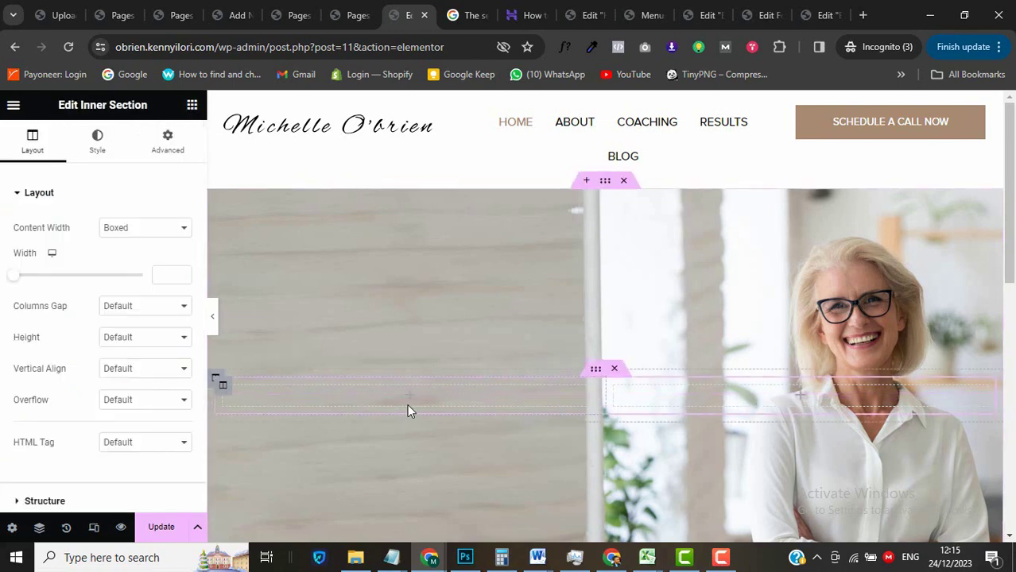
click(192, 107)
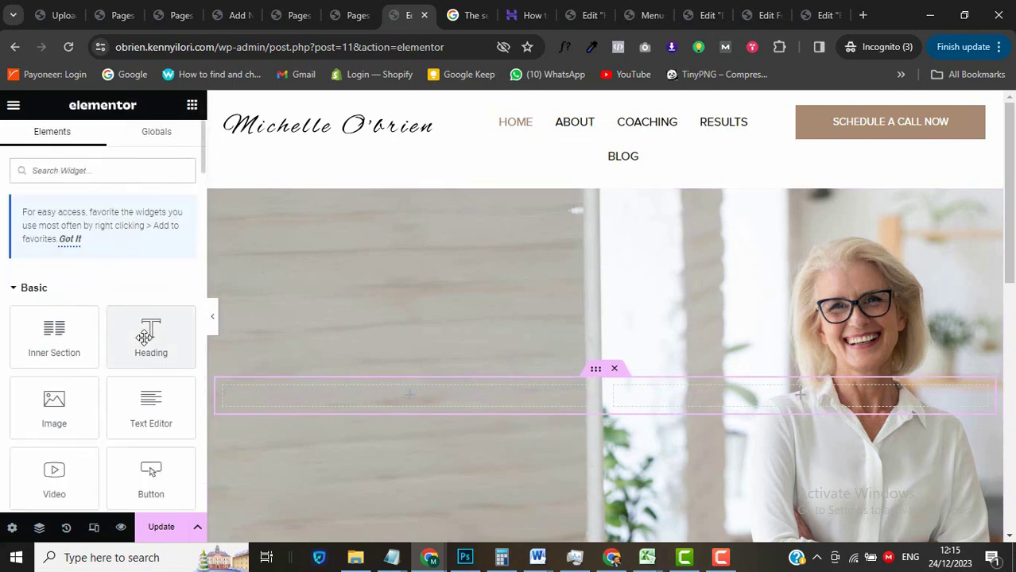
drag(147, 333, 376, 408)
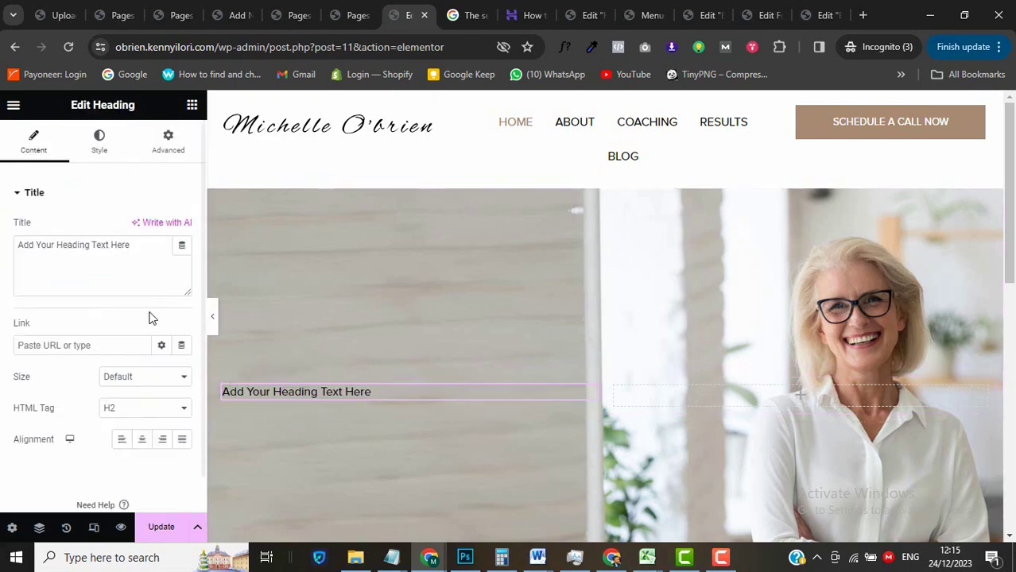
Set the new heading's HTML tag to H1.
click(392, 557)
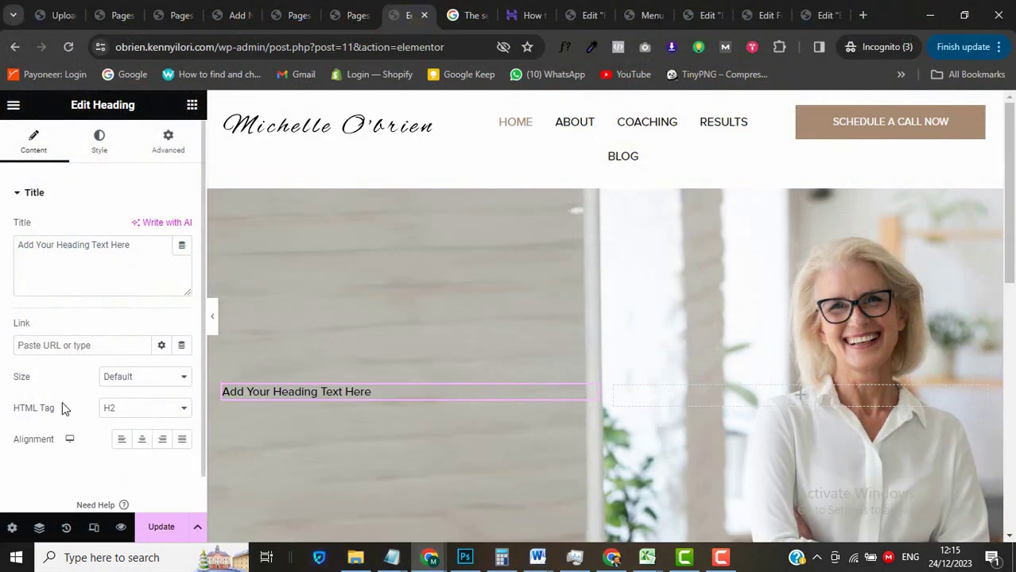
click(142, 414)
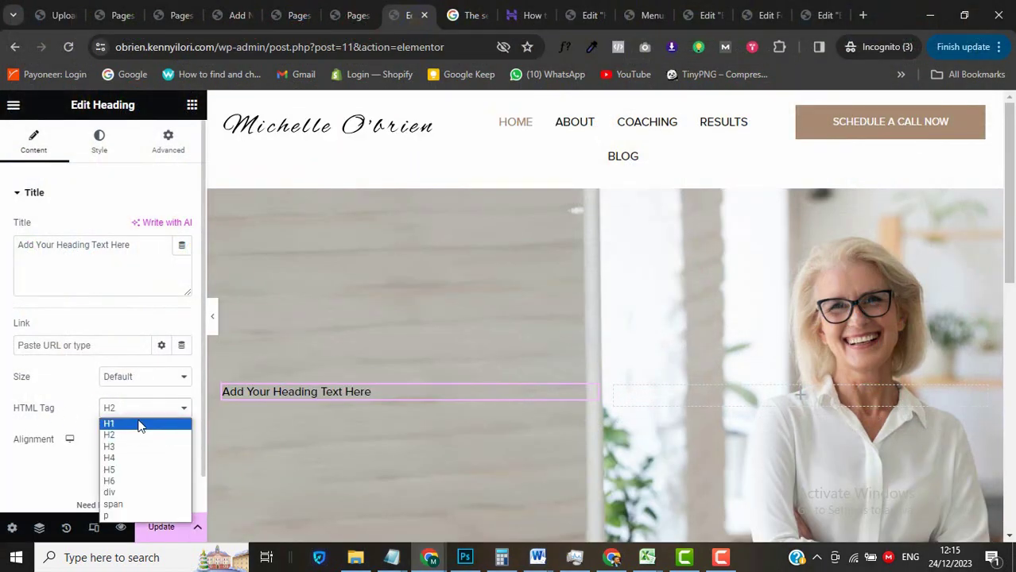
click(140, 423)
Copy "Create the Life You've Always Dreamed Of" from the Notepad content notes and replace the heading's placeholder title with it.
mouse_move(391, 557)
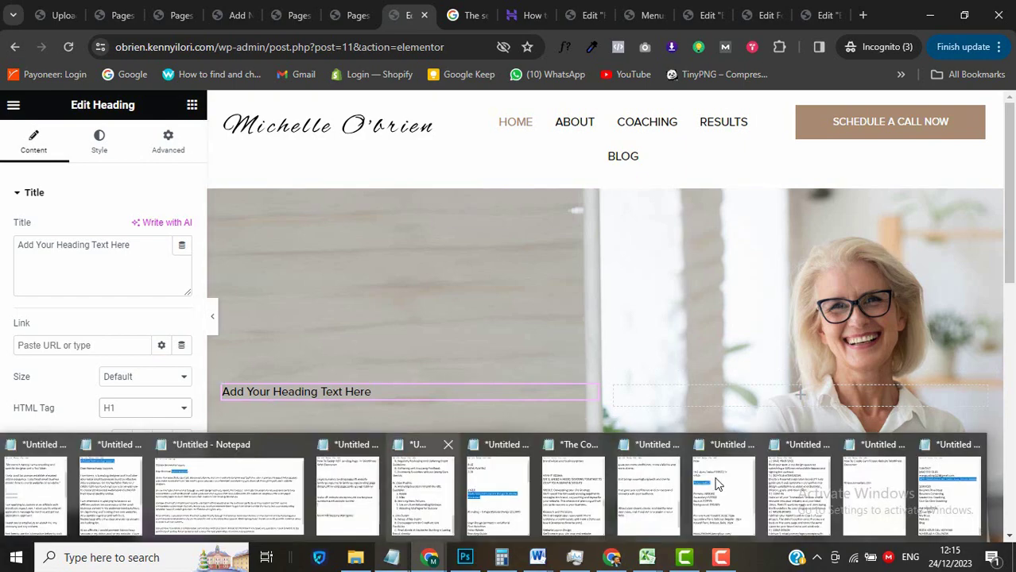
click(932, 503)
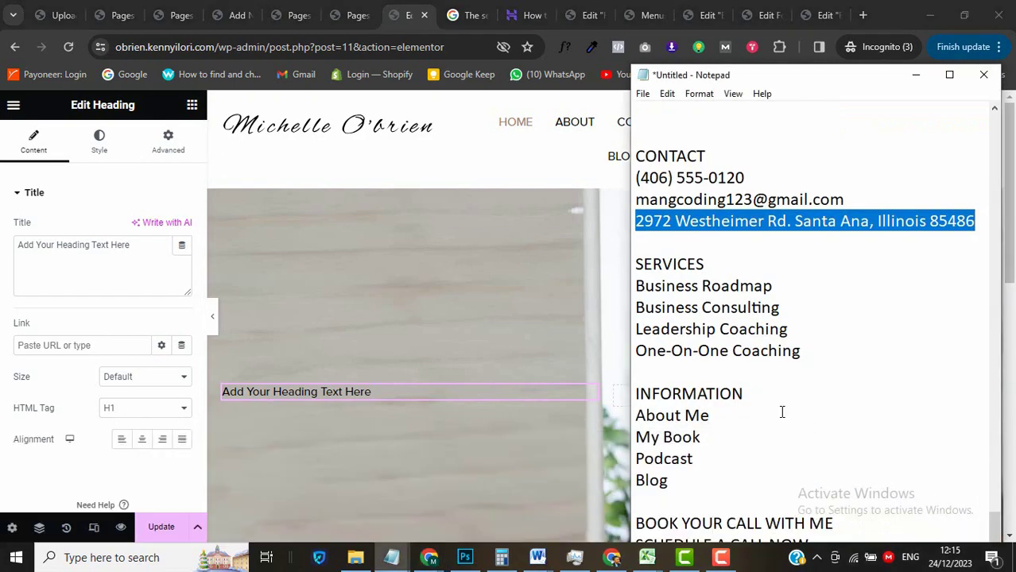
scroll(781, 412, up, 10)
scroll(781, 412, down, 5)
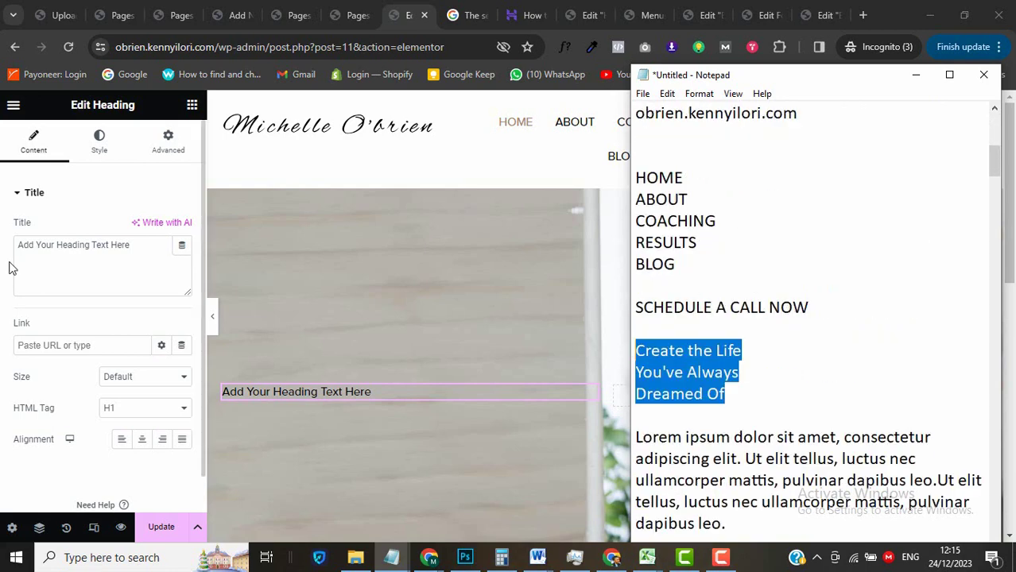
double_click(10, 257)
click(33, 256)
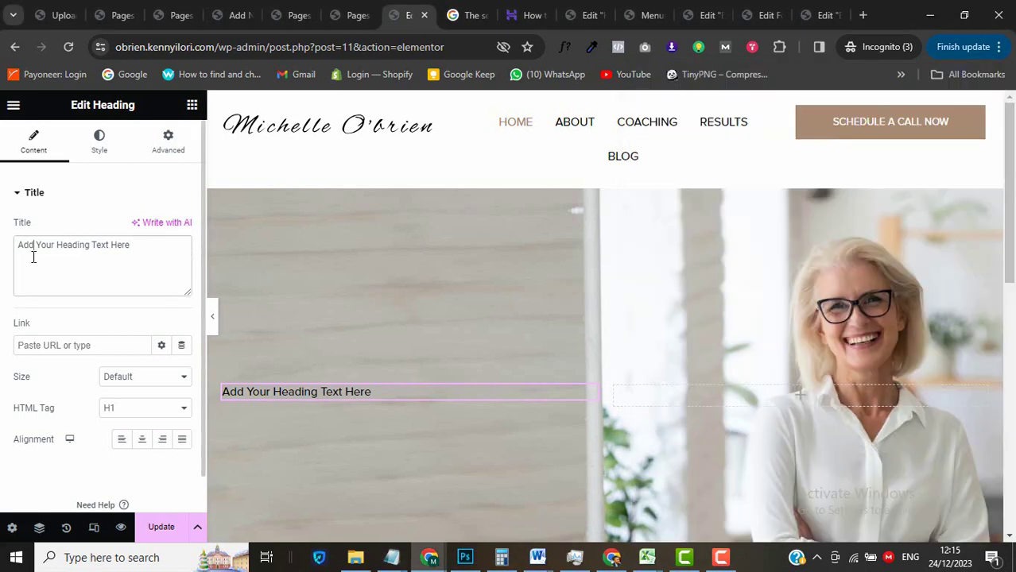
key(ctrl+a)
text(Create the Life You've Always Dreamed Of)
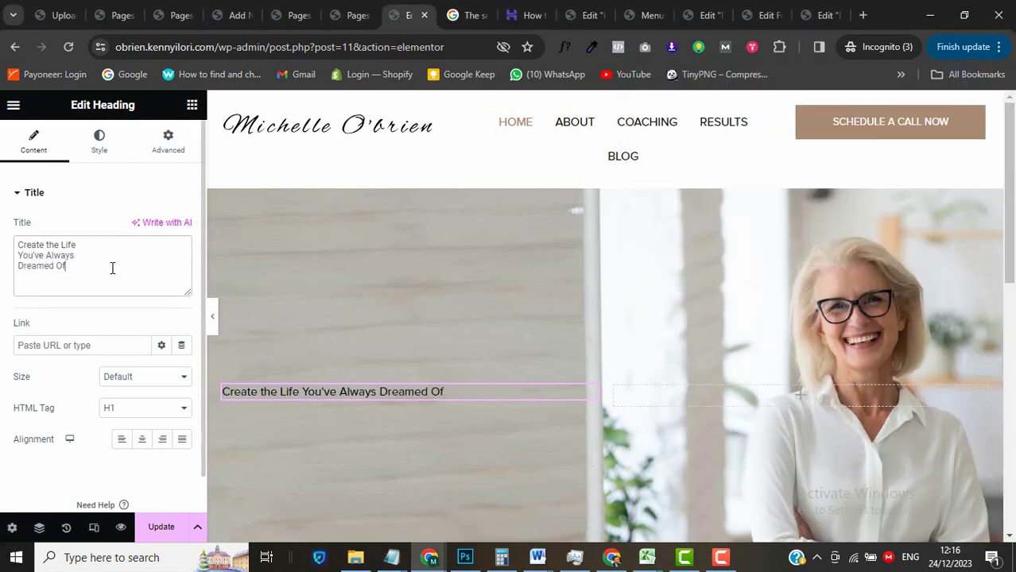
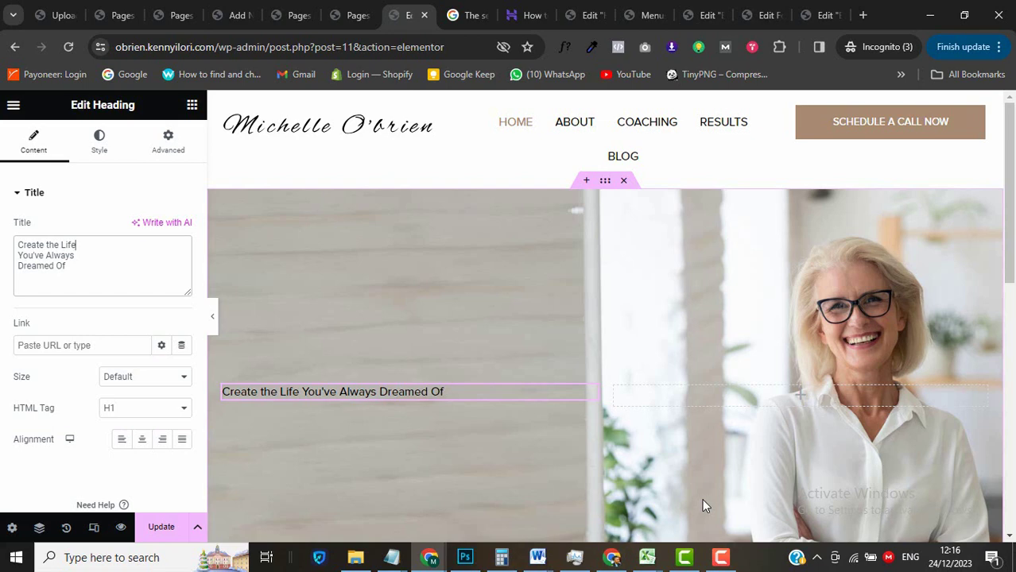
Insert <br> line breaks after "Create the Life" and "You've Always" in the heading title so it spans three lines.
text(<)
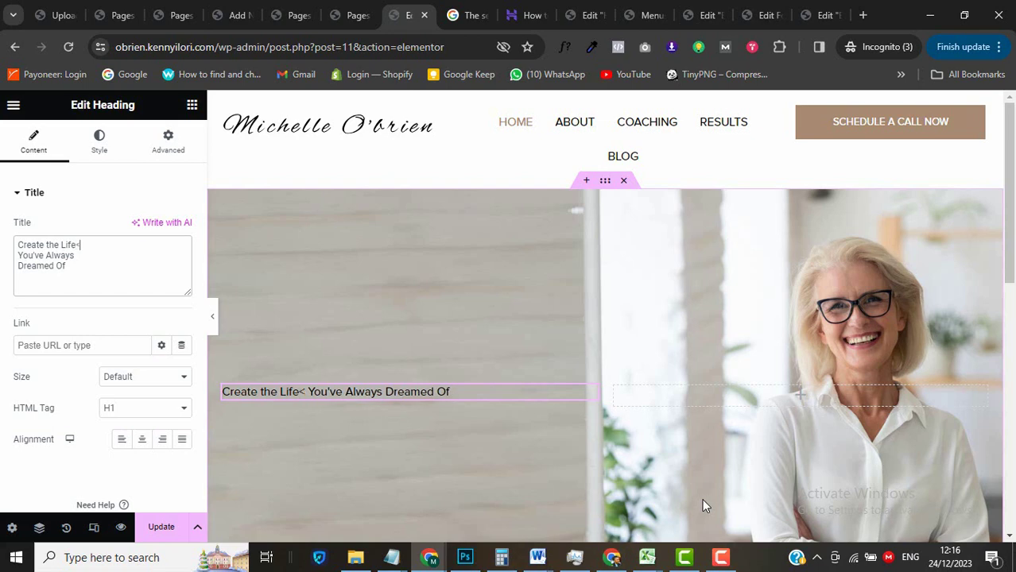
text(br)
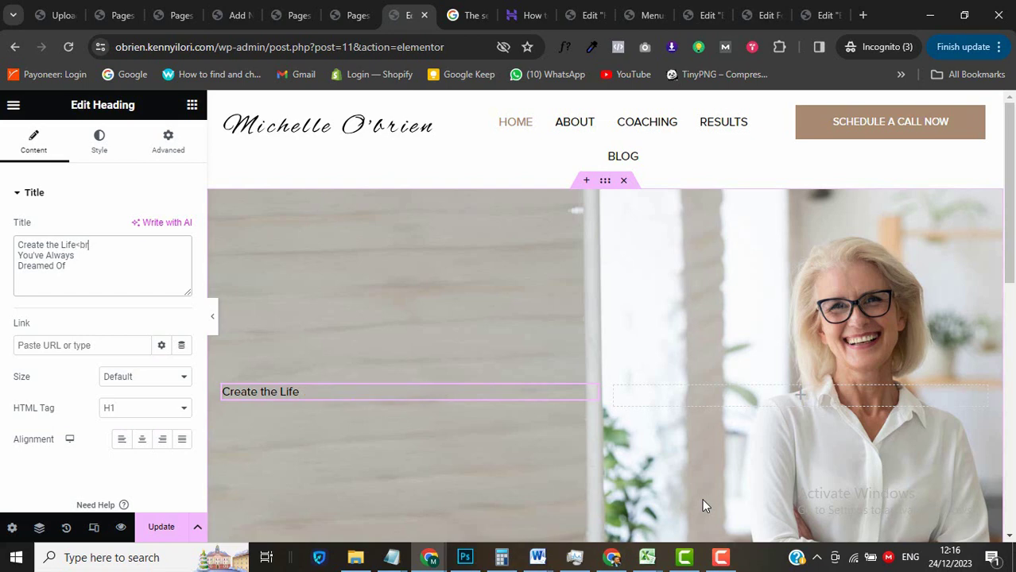
text(>)
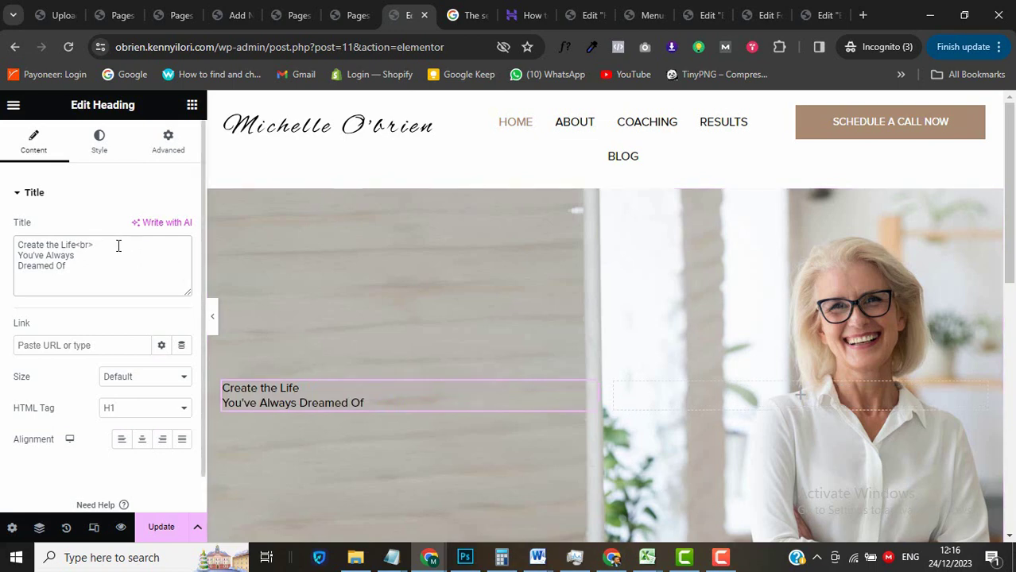
drag(113, 245, 78, 245)
key(ctrl+c)
click(99, 253)
key(ctrl+v)
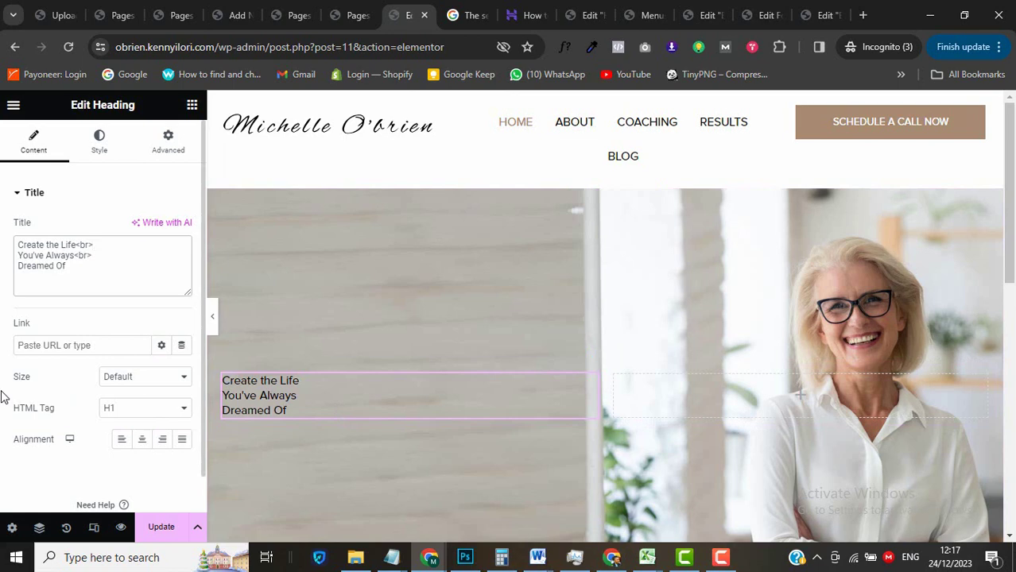
click(95, 246)
Set the hero heading's typography to a 60 px font size with a 68 px line height.
click(104, 150)
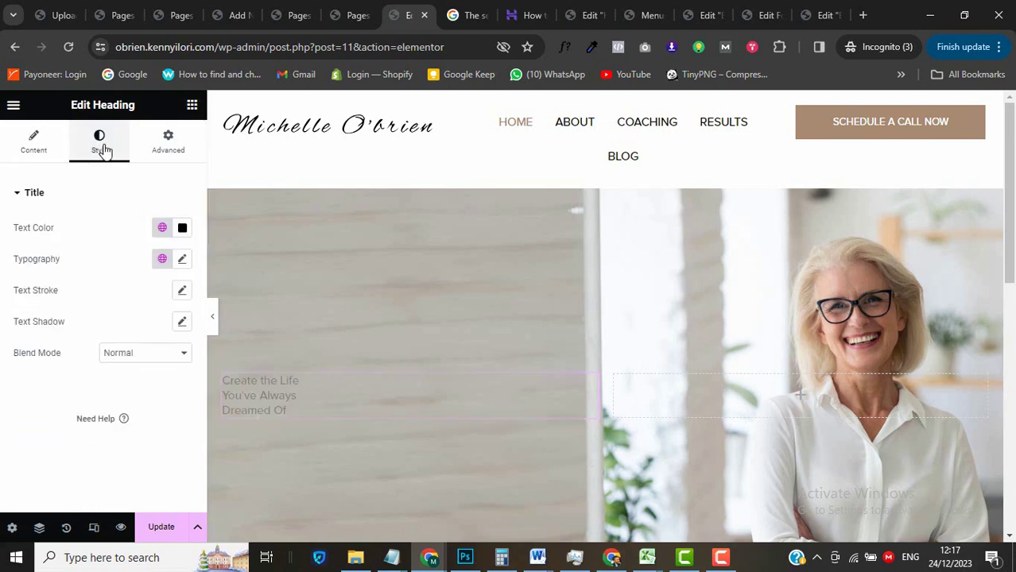
click(183, 231)
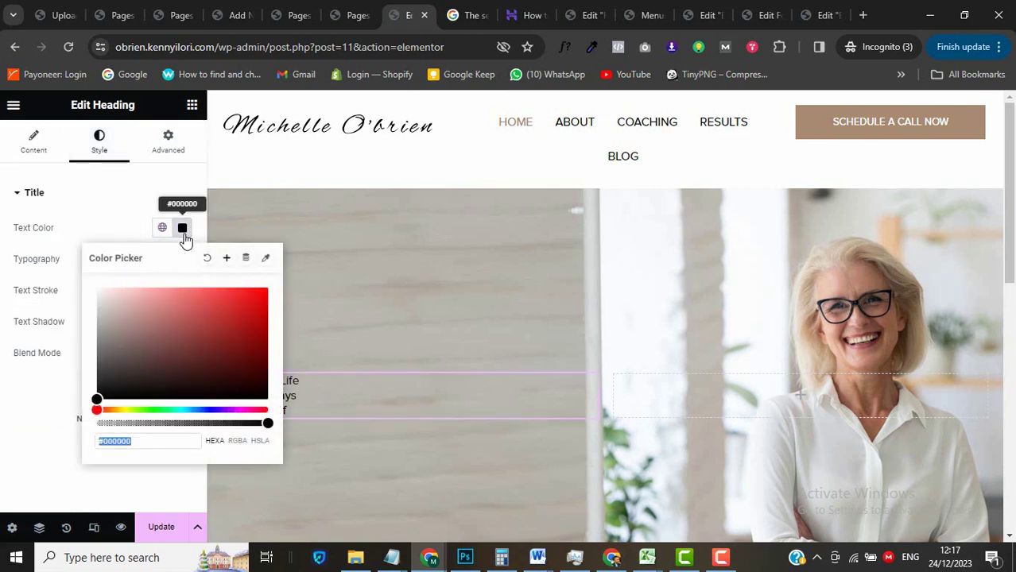
click(183, 236)
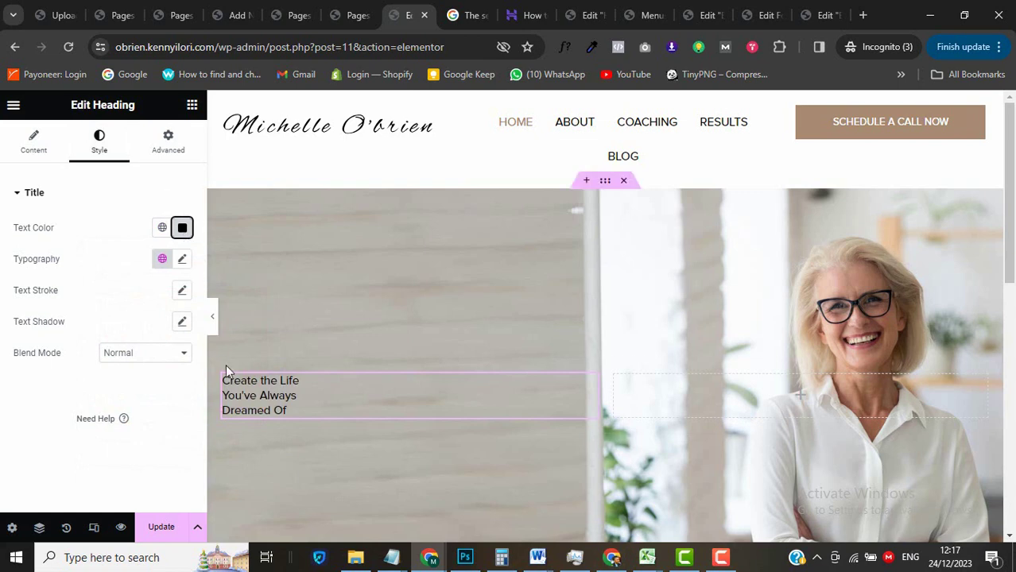
click(182, 260)
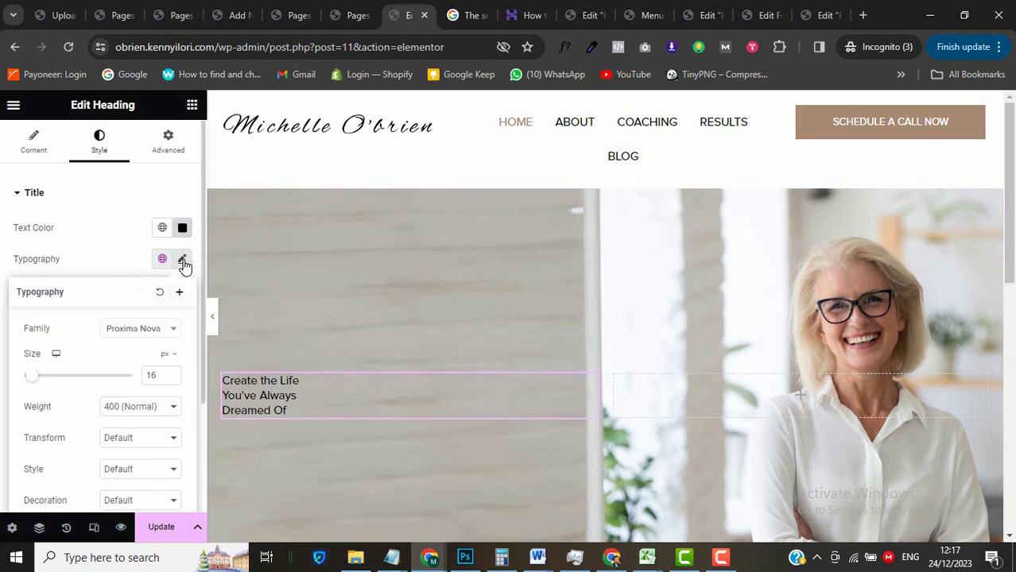
drag(163, 376, 136, 388)
text(60)
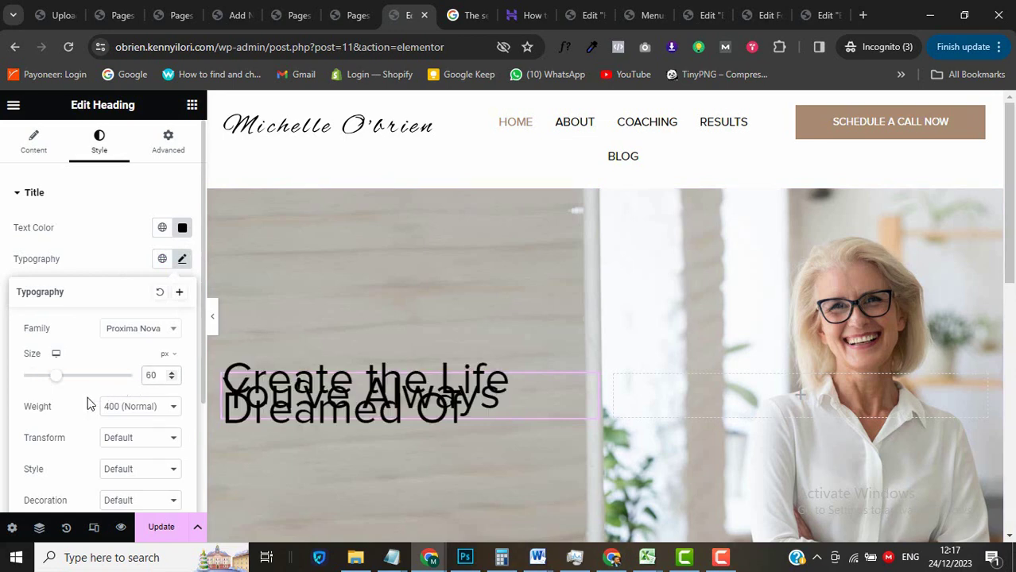
scroll(74, 408, down, 2)
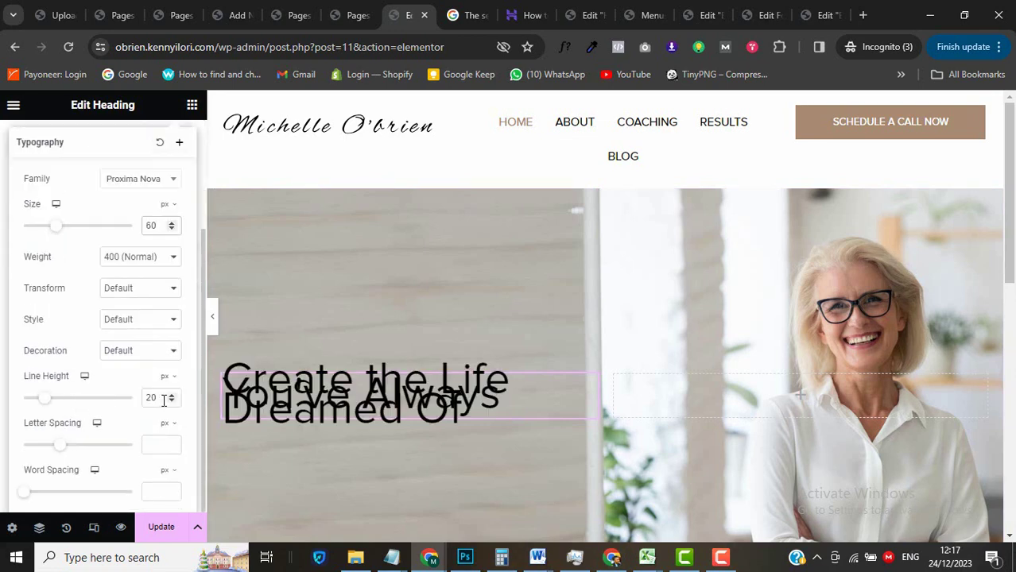
drag(163, 396, 139, 402)
text(68)
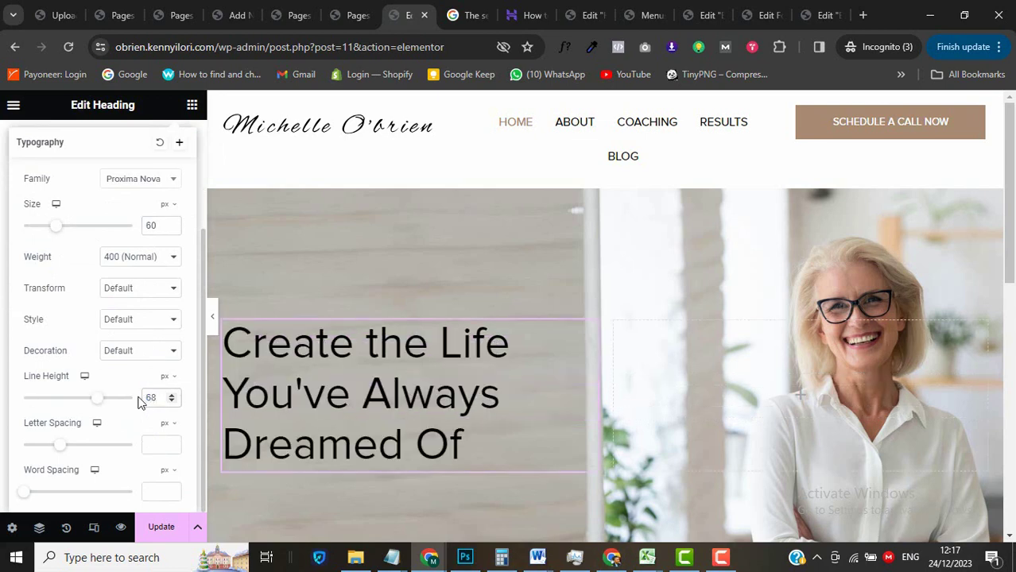
scroll(37, 270, up, 2)
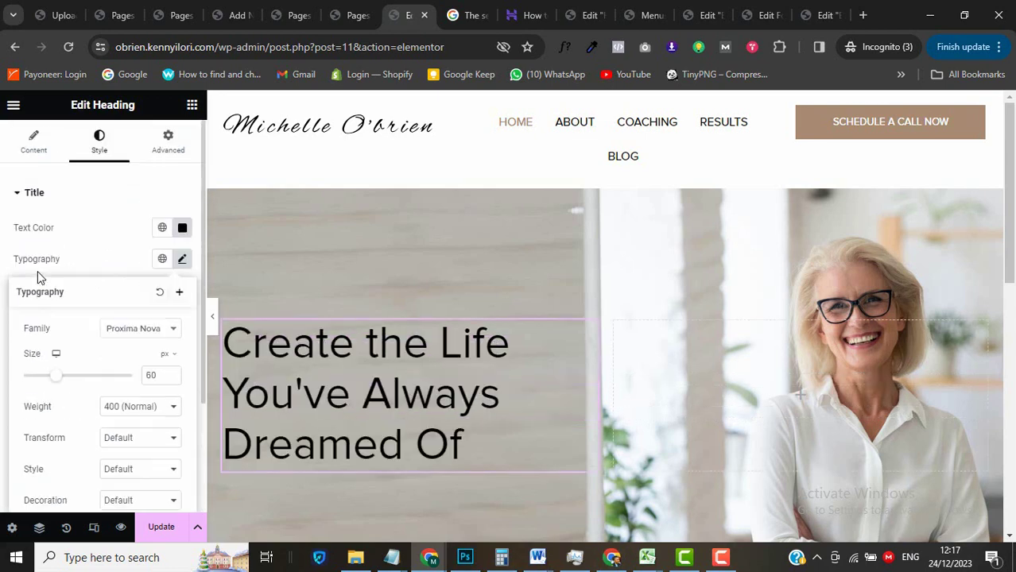
click(182, 262)
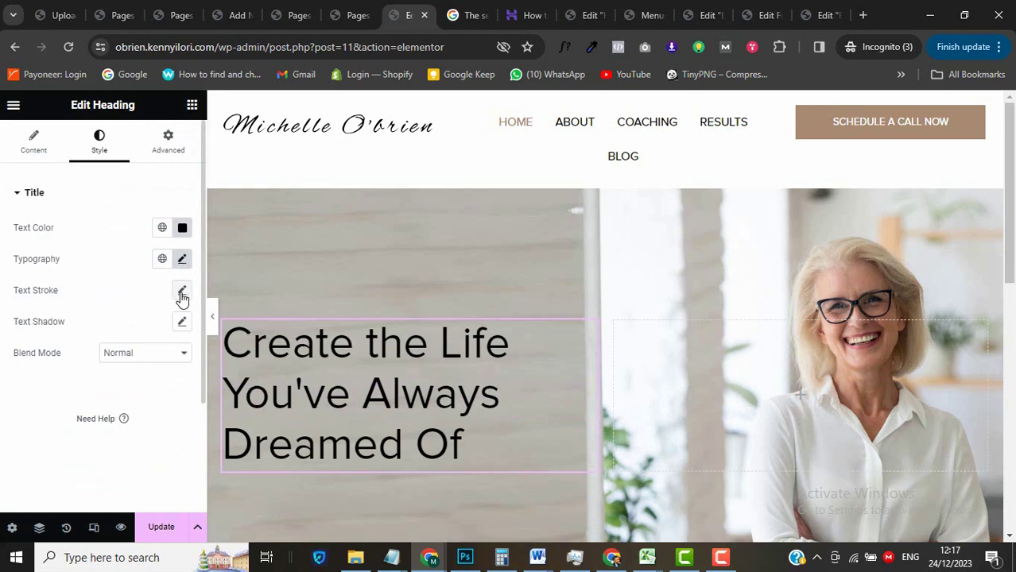
Add a Text Editor widget directly below the H1 heading in the inner section's first column.
click(192, 106)
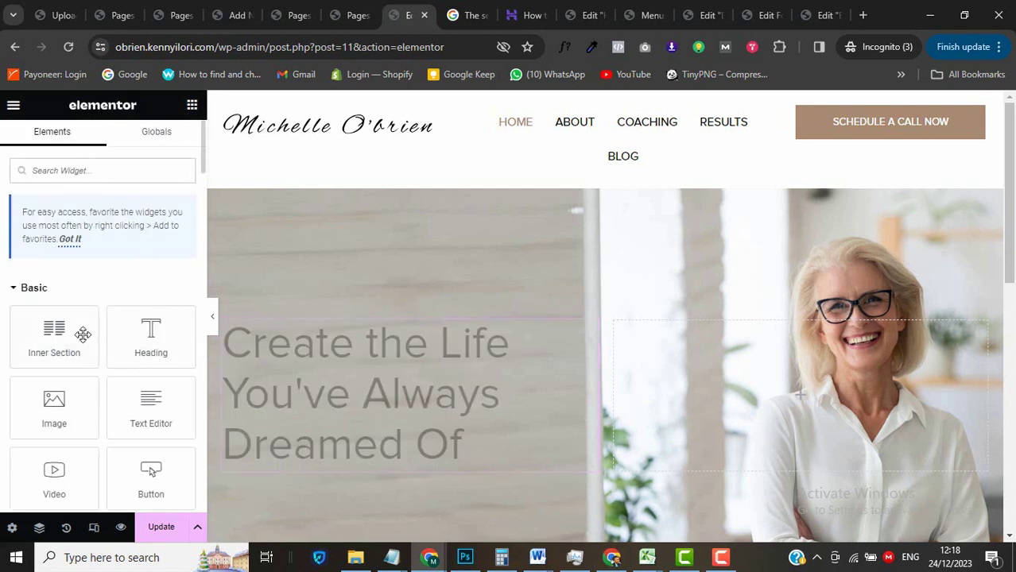
mouse_move(54, 332)
mouse_down()
mouse_move(125, 340)
mouse_move(356, 465)
mouse_move(51, 344)
mouse_move(50, 332)
mouse_up()
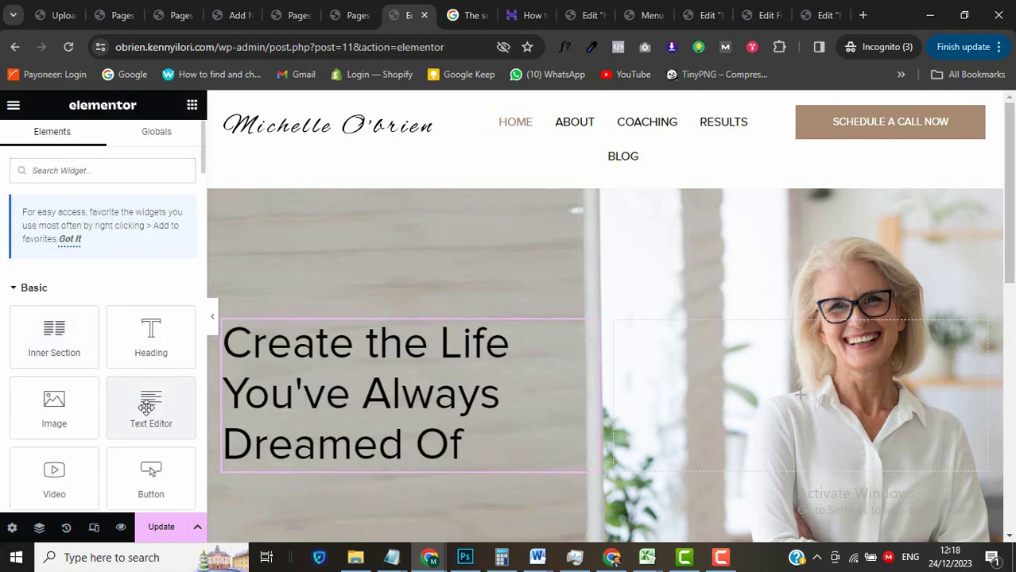
drag(149, 395, 389, 460)
scroll(389, 460, down, 1)
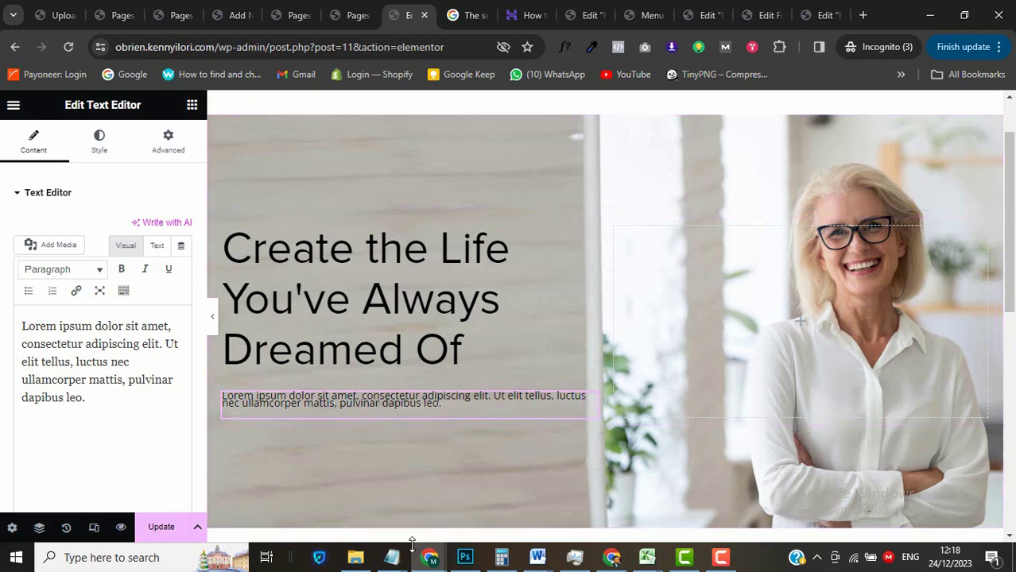
Following the Notepad content notes, append "Ut elit tellus, luctus nec ullamcorper mattis, pulvinar dapibus leo." to the new paragraph.
mouse_move(405, 561)
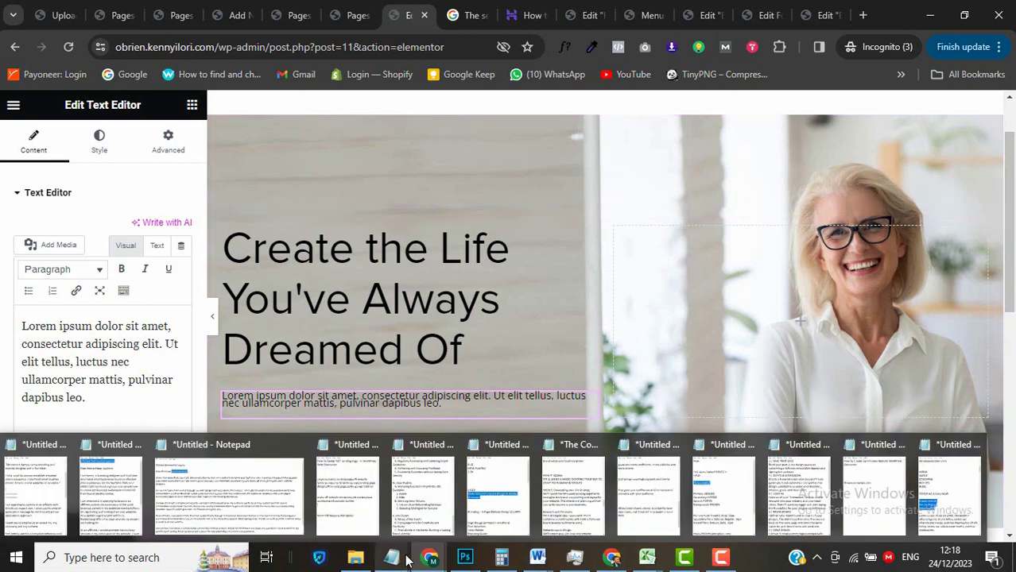
click(952, 481)
scroll(788, 412, down, 3)
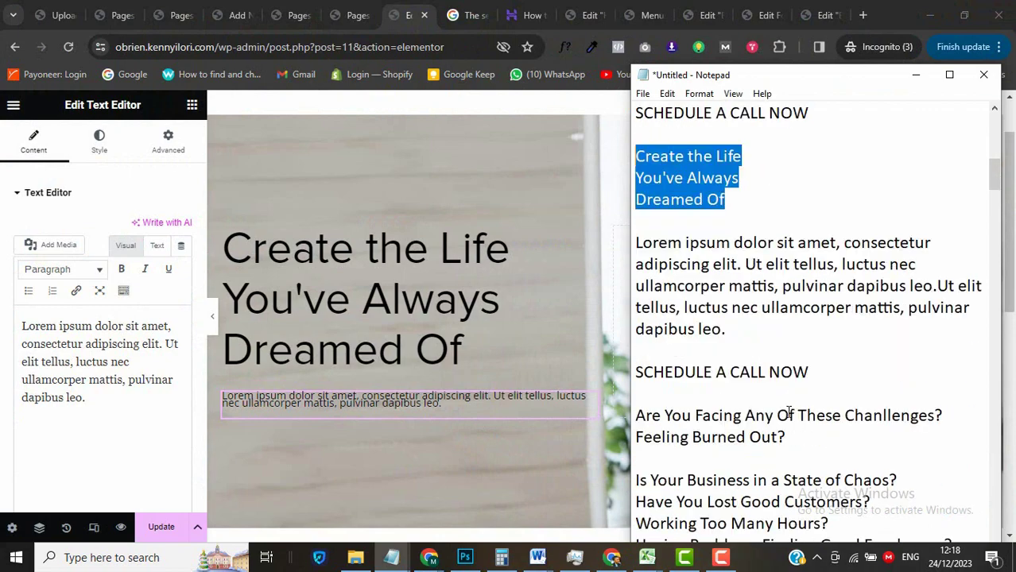
click(90, 398)
text(Ut elit tellus, luctus nec ullamcorper mattis, pulvinar dapibus leo.)
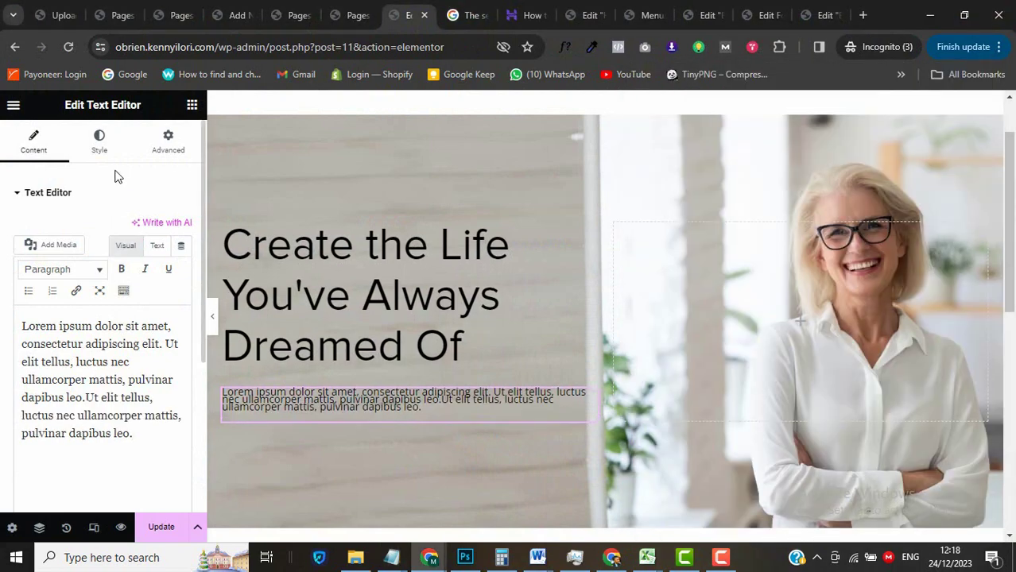
Set the line height of the hero paragraph's typography to 20 px.
click(100, 141)
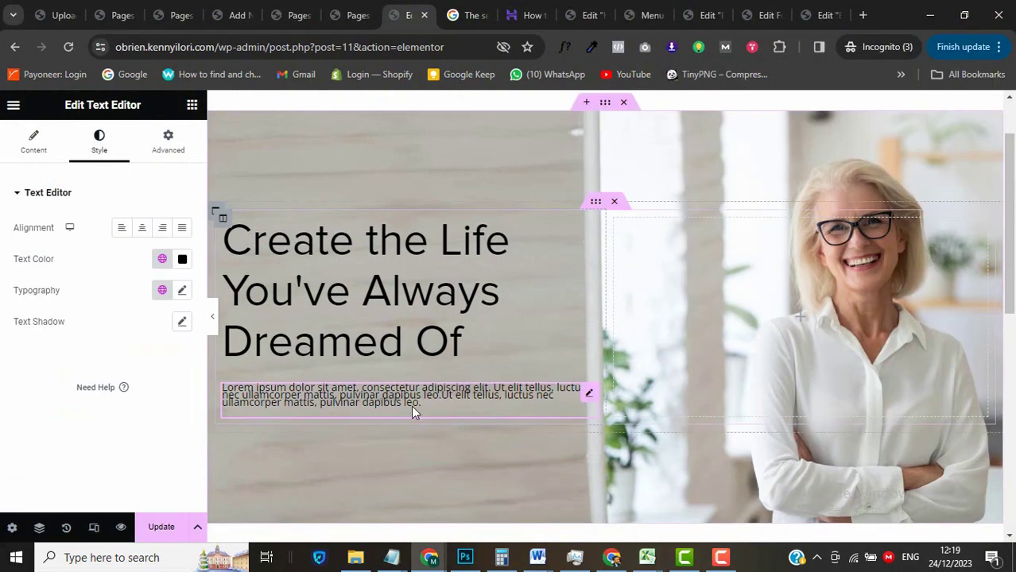
click(182, 293)
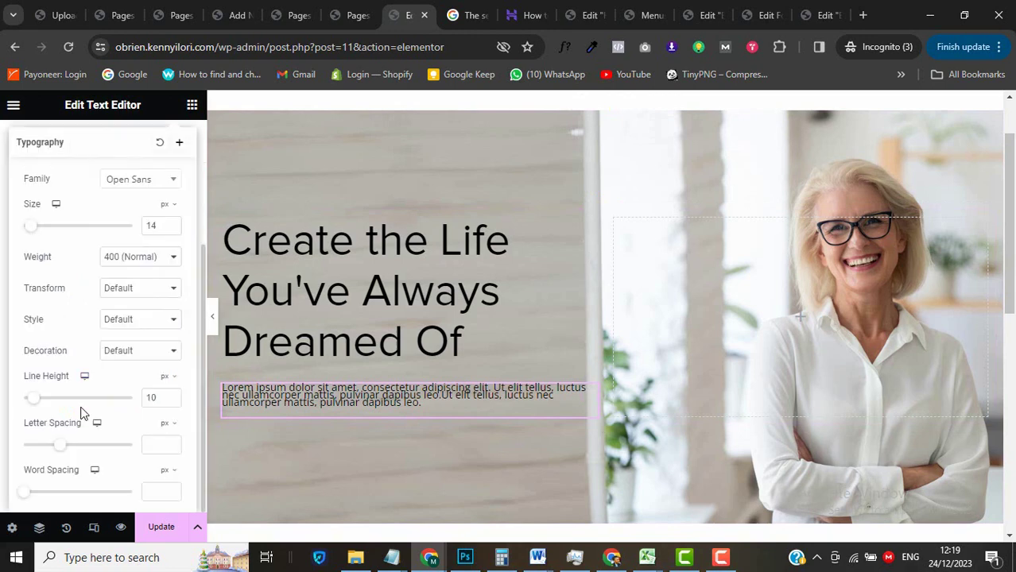
double_click(151, 398)
text(20)
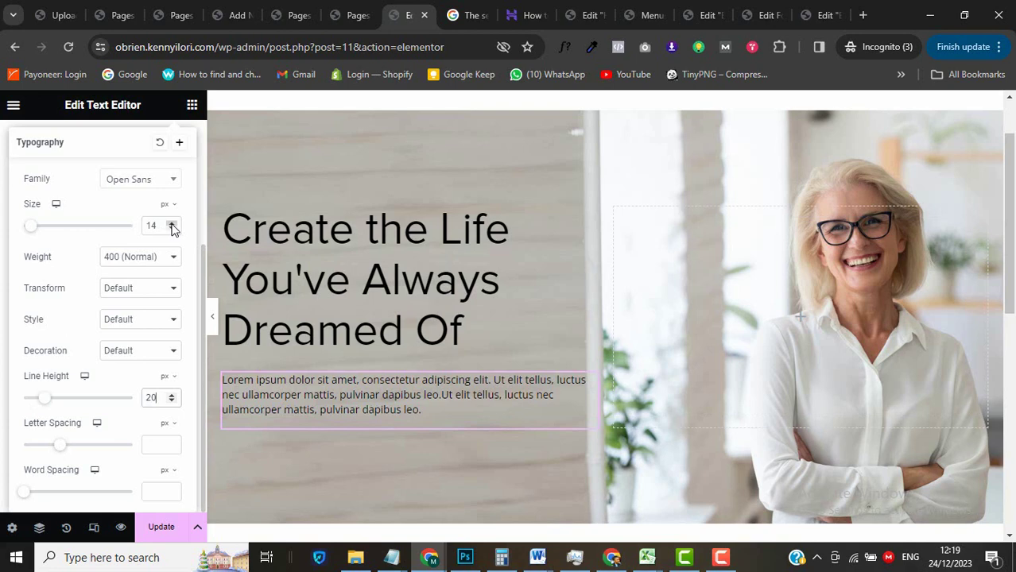
Try a 16 px font size on the hero paragraph and set it back to 14 px.
click(172, 224)
click(172, 224)
click(172, 224)
click(171, 229)
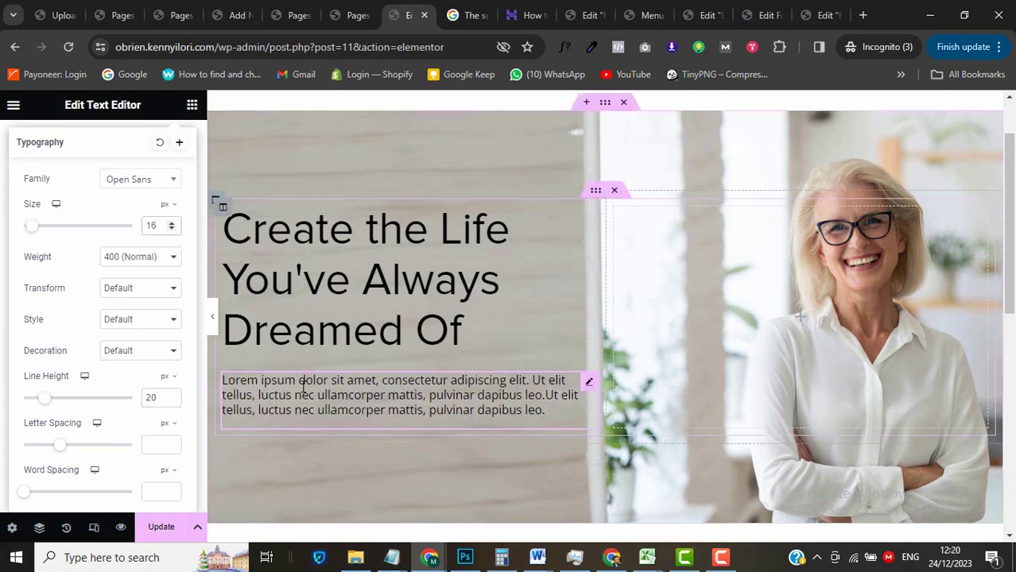
click(172, 229)
click(172, 229)
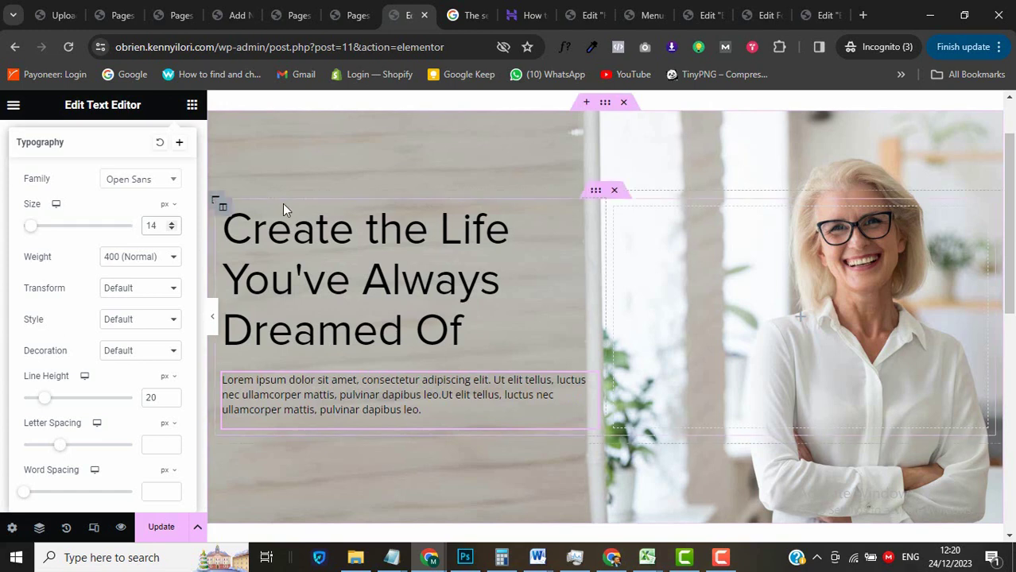
Give the inner section's first column a classic background using the global Accent color.
click(224, 209)
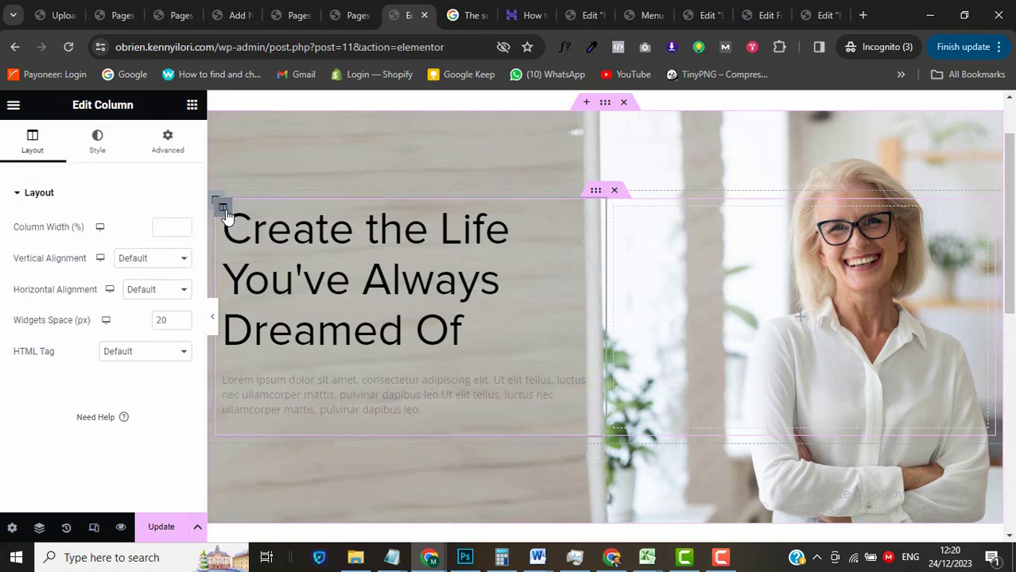
click(99, 149)
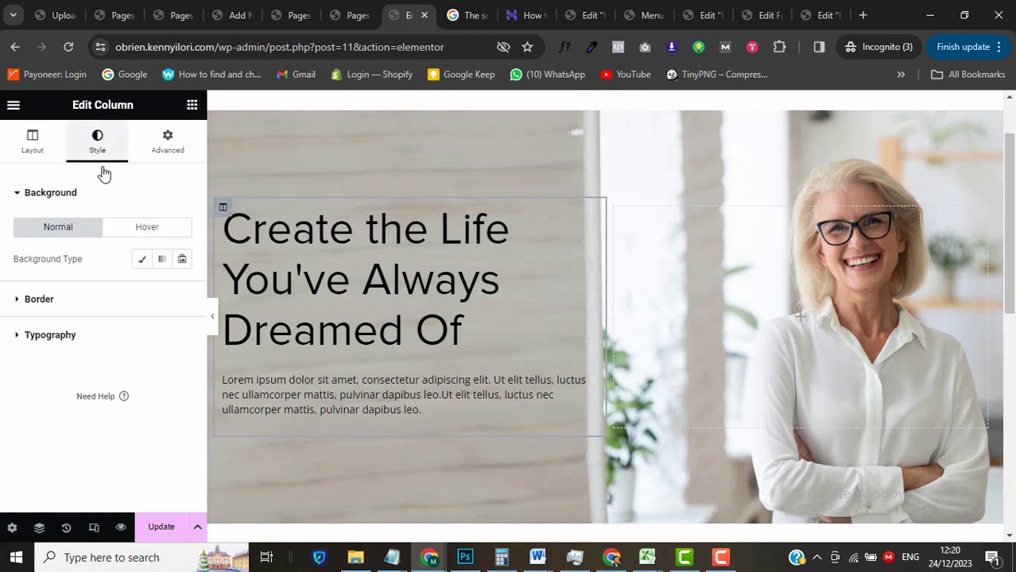
click(140, 264)
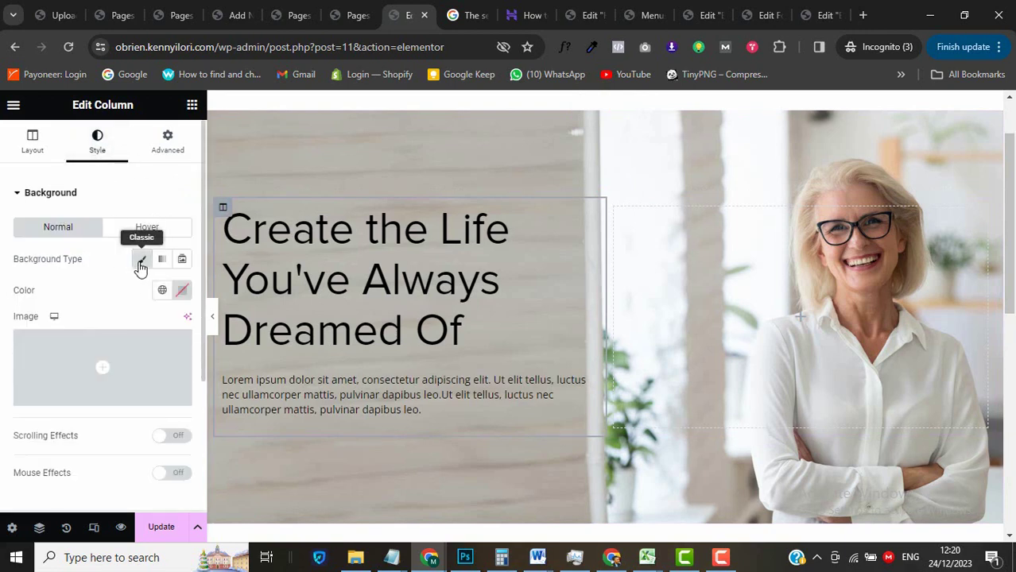
click(162, 291)
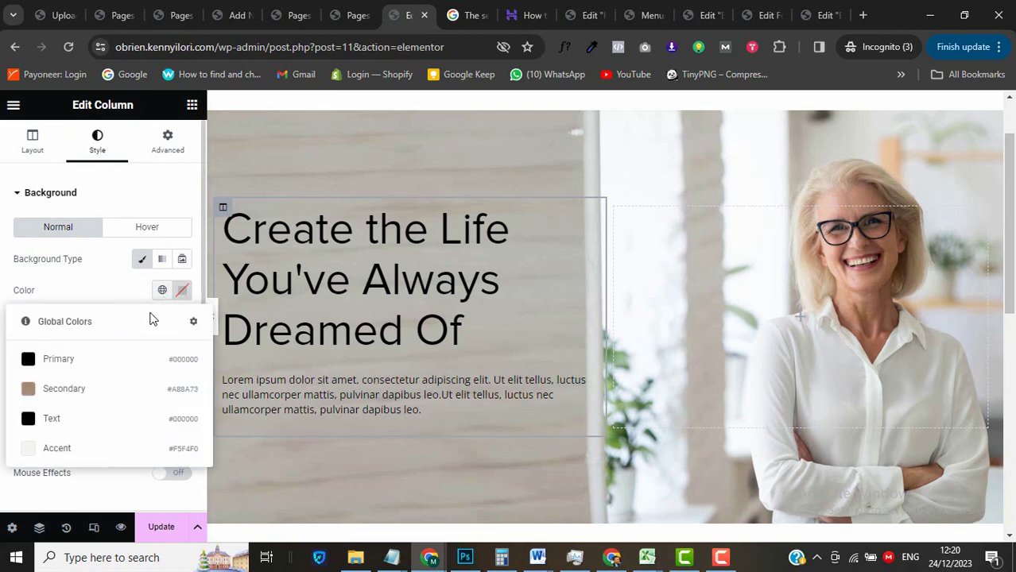
click(96, 458)
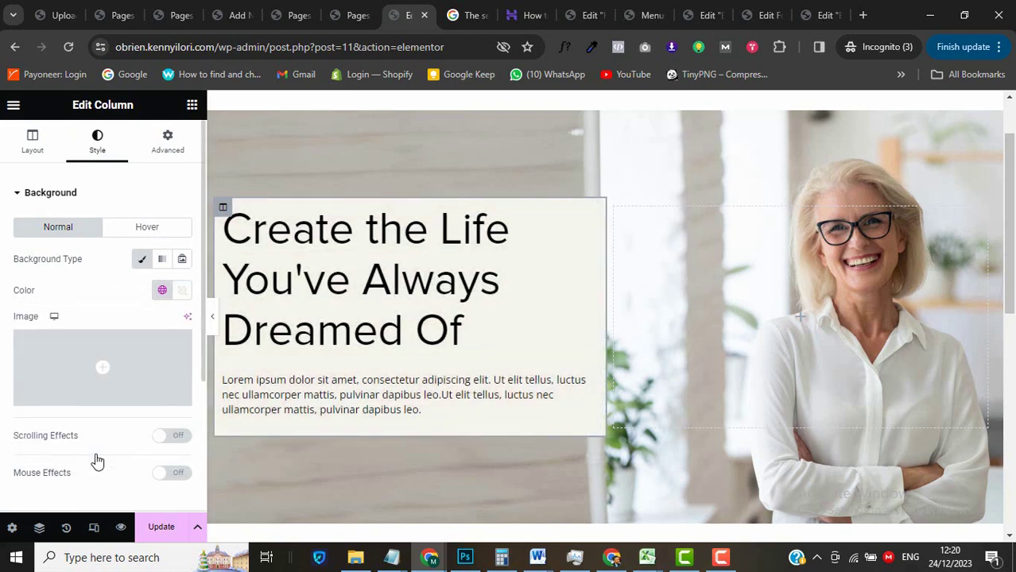
Set the padding of the inner section's first column to 50 px on all sides.
click(172, 148)
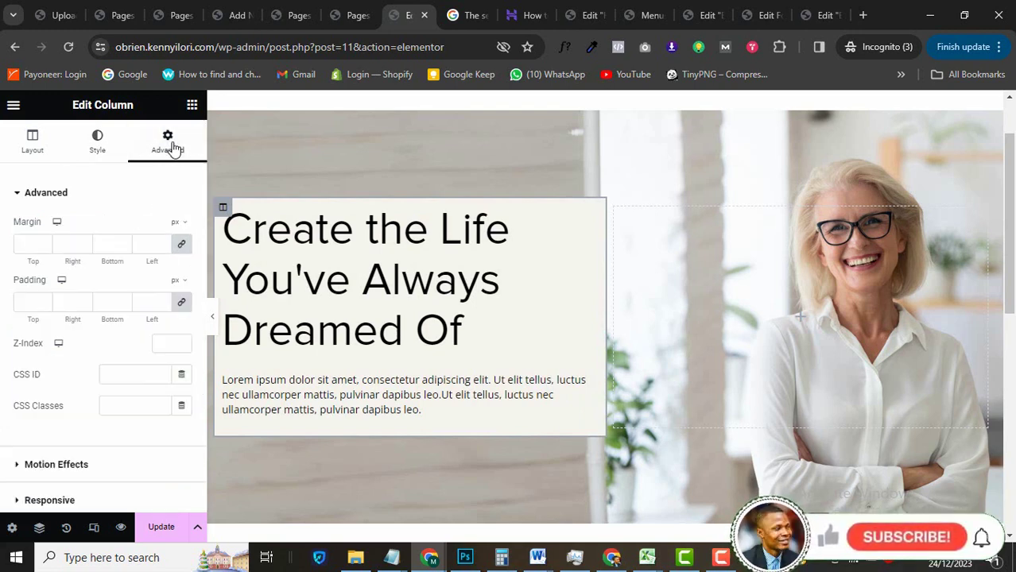
click(31, 300)
text(50)
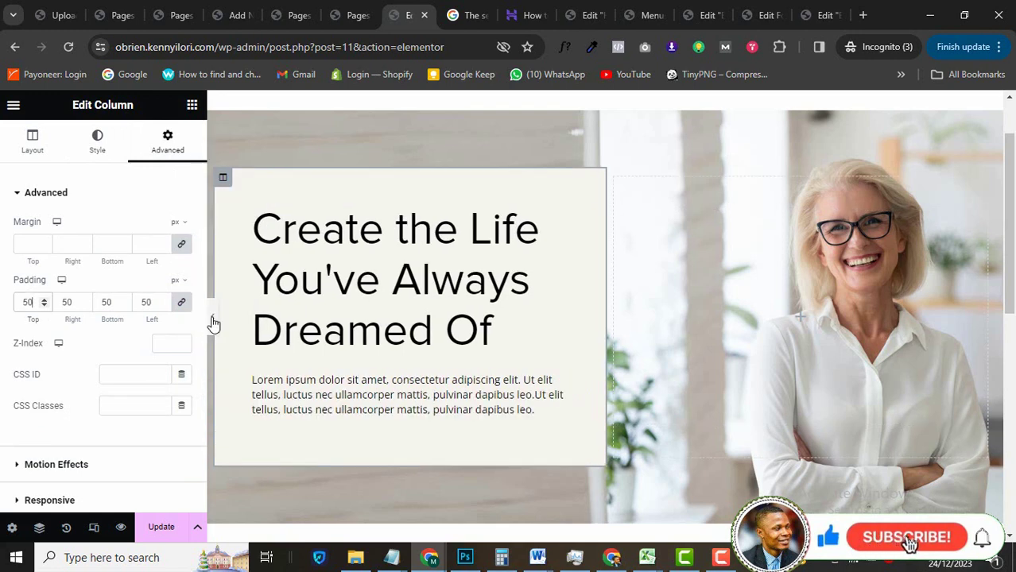
Hide the editing panel and review the hero section and the rest of the page at full width.
click(213, 322)
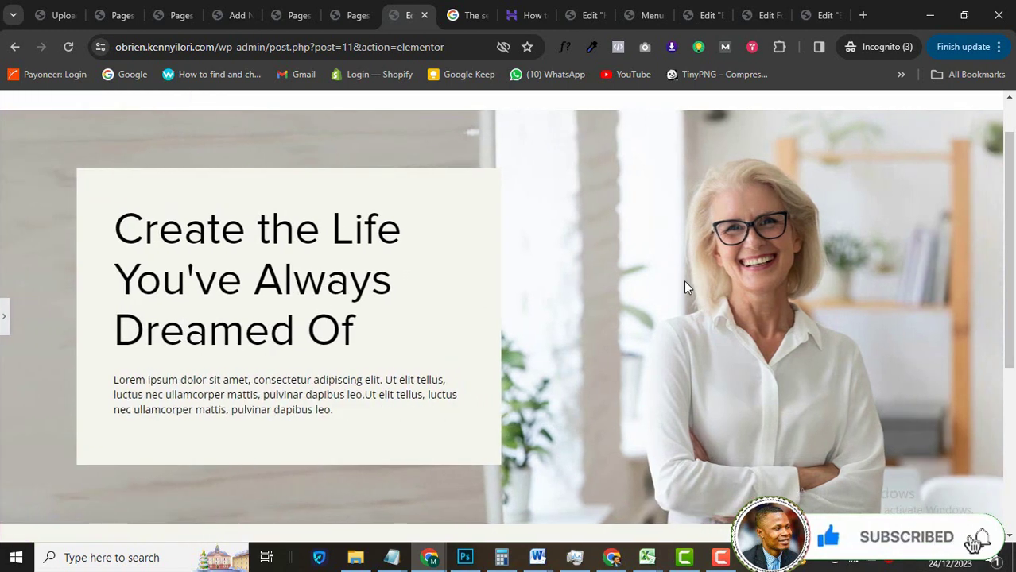
scroll(683, 280, up, 1)
scroll(683, 280, down, 3)
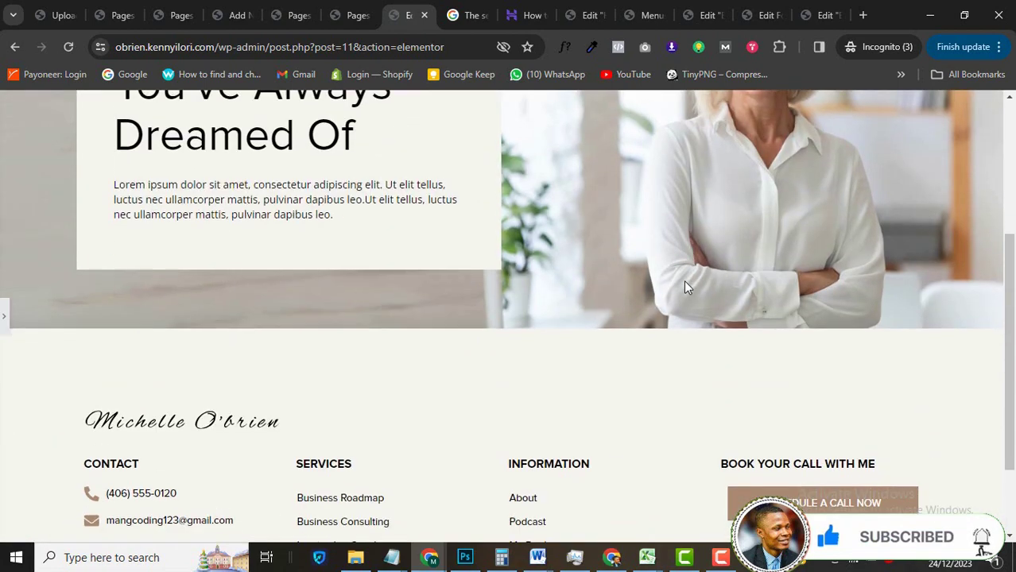
scroll(684, 280, up, 3)
scroll(684, 280, down, 3)
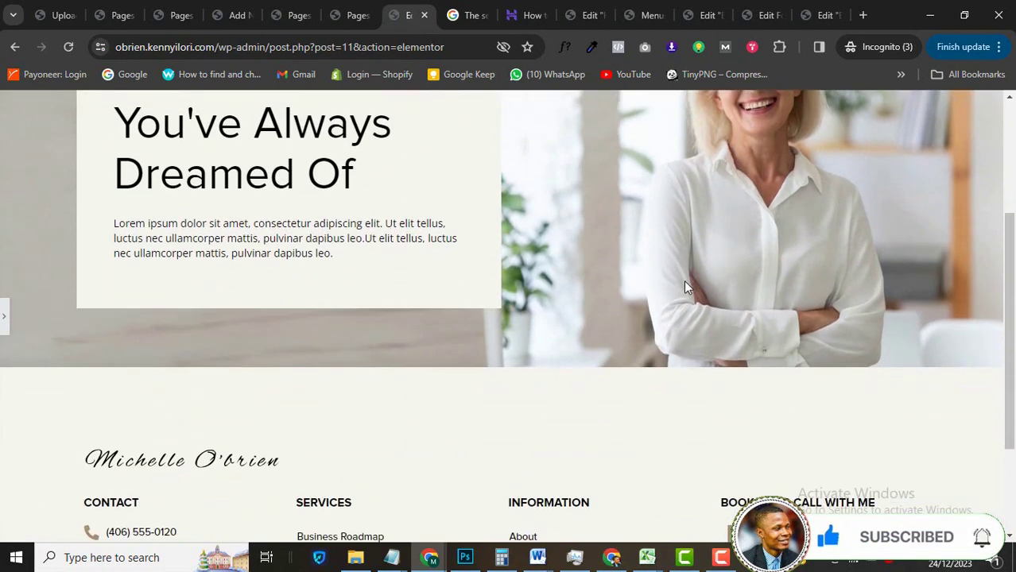
scroll(684, 280, up, 3)
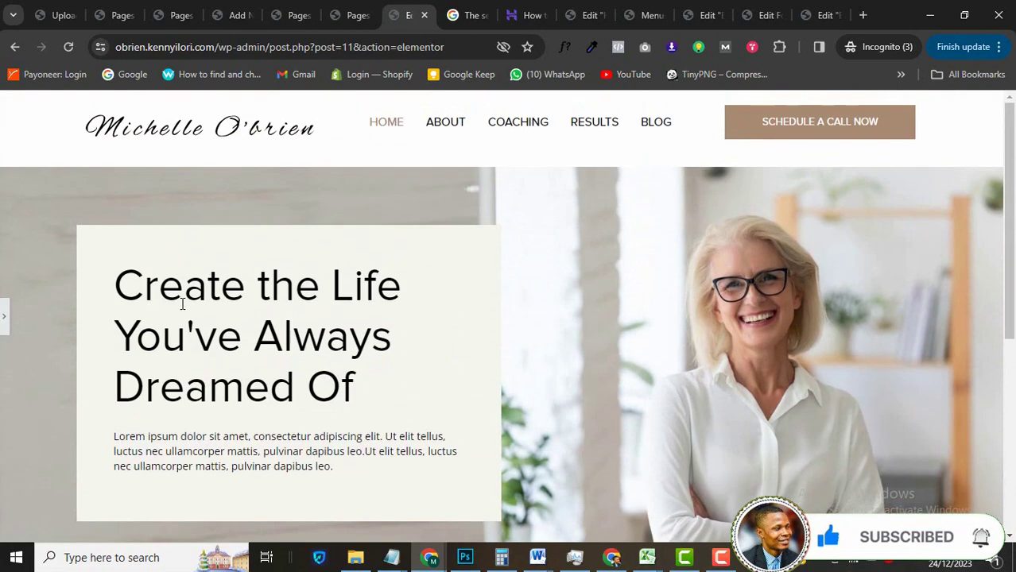
Save the page and add a single-column section below the hero section.
click(8, 325)
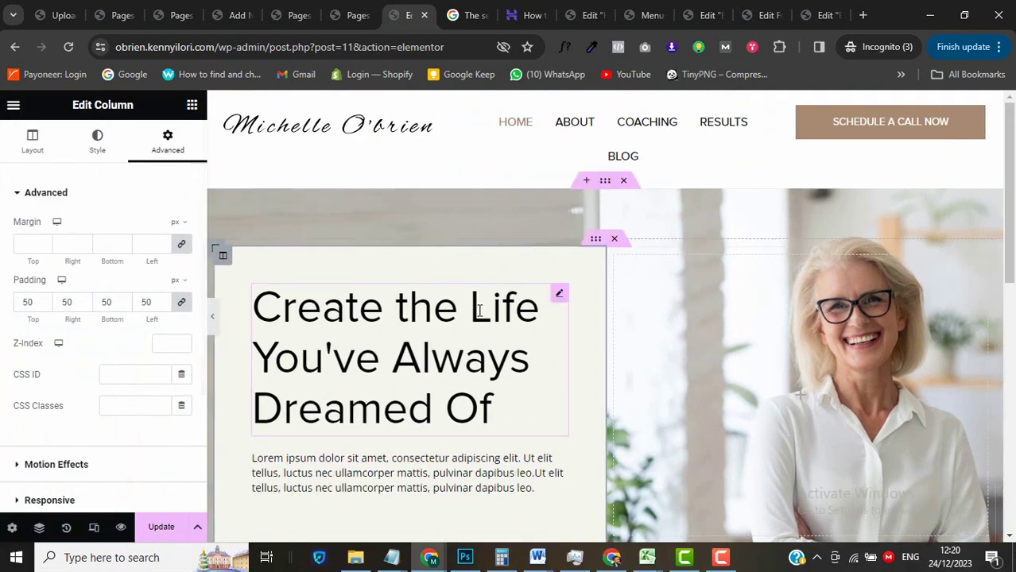
click(180, 538)
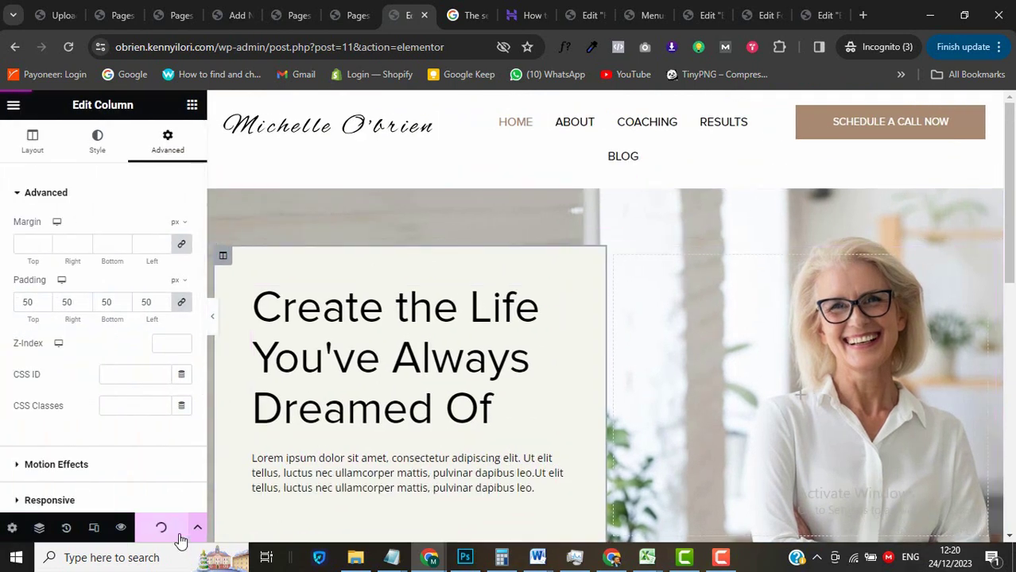
scroll(697, 379, down, 5)
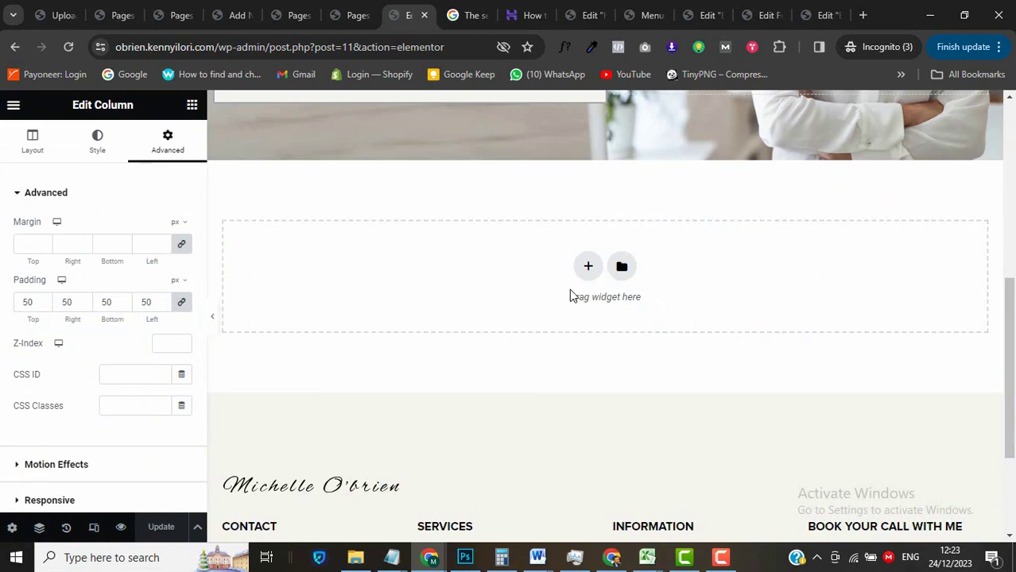
click(588, 266)
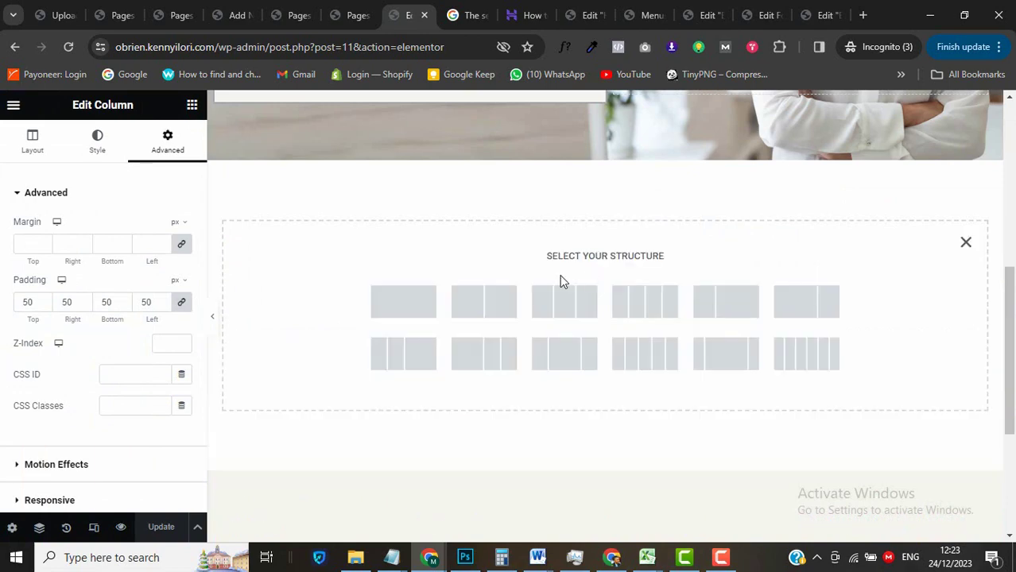
click(410, 306)
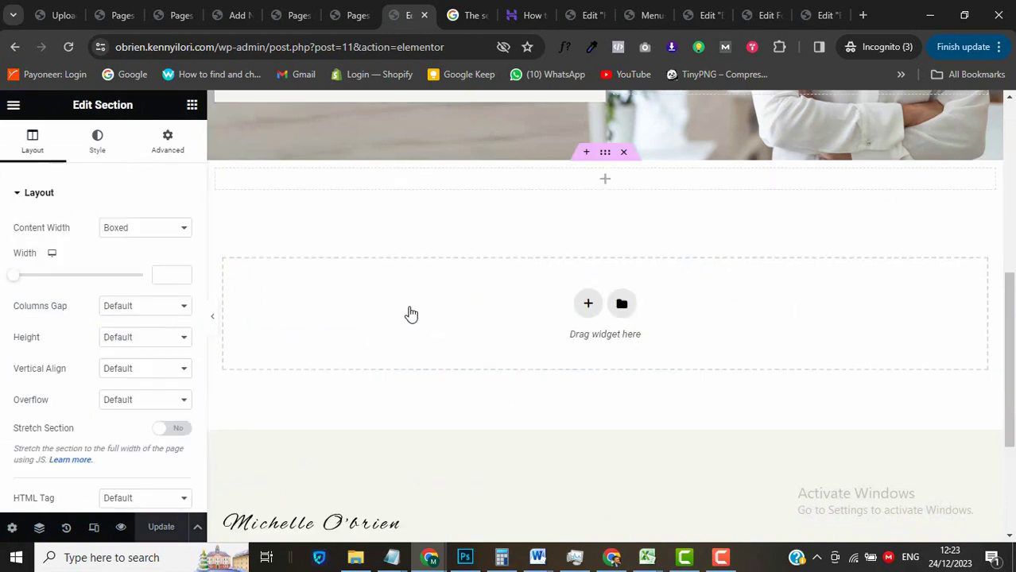
Set the new section's content width to Full Width and its height to Min Height.
click(165, 231)
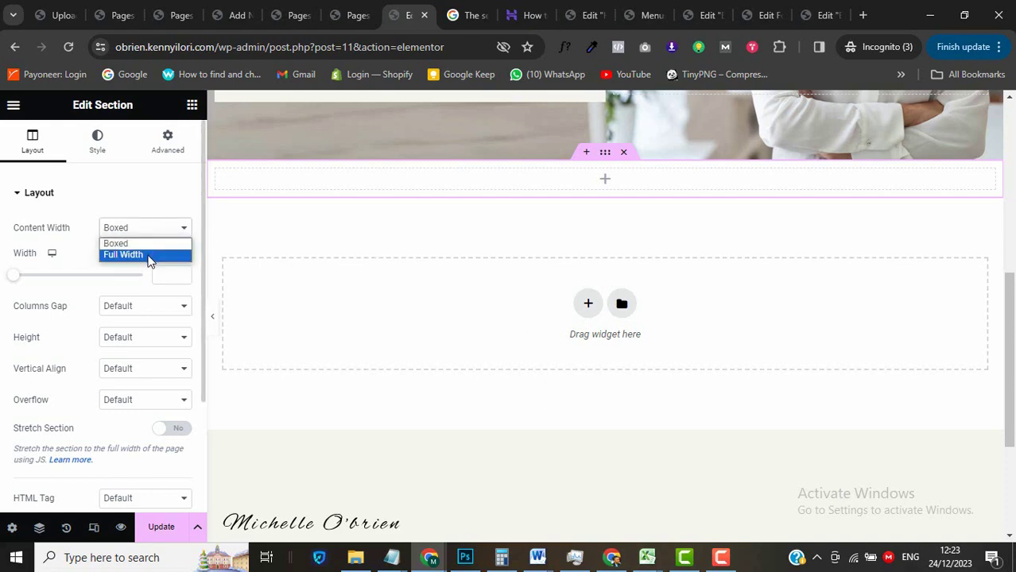
click(149, 256)
click(140, 294)
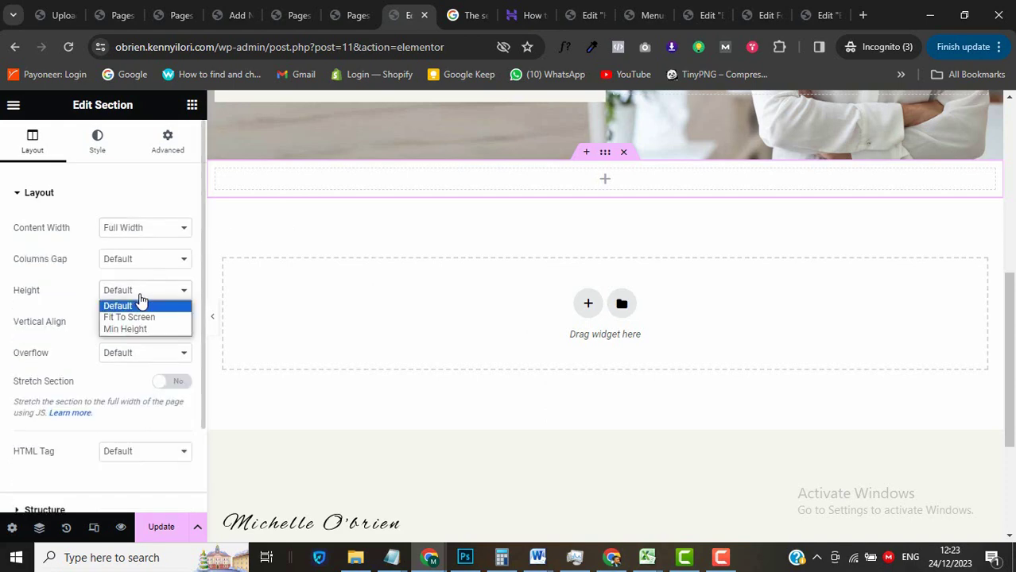
click(135, 330)
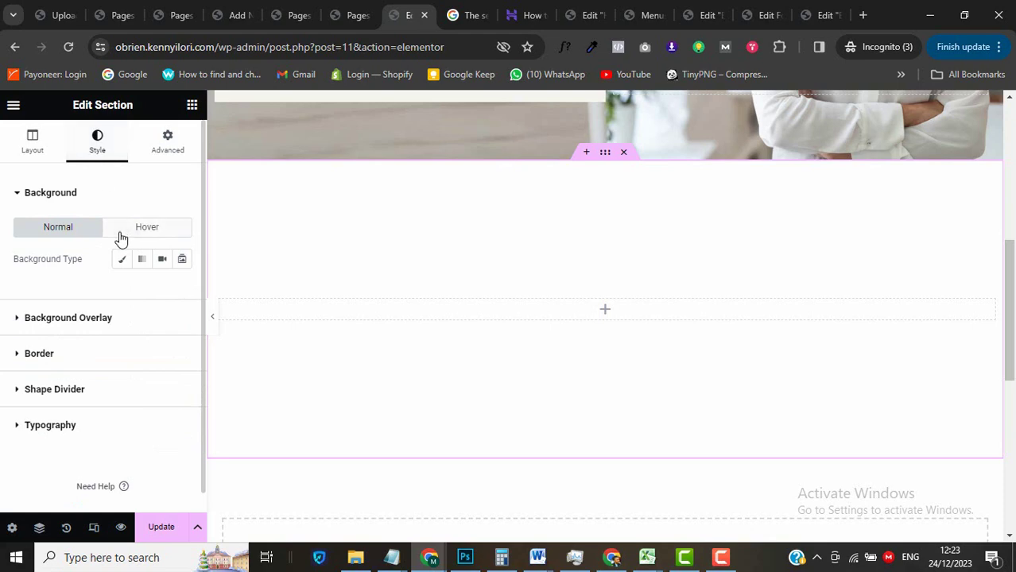
Give the new section a classic background in the light beige global color, with 50 px top and bottom padding and 0 on the sides.
click(121, 258)
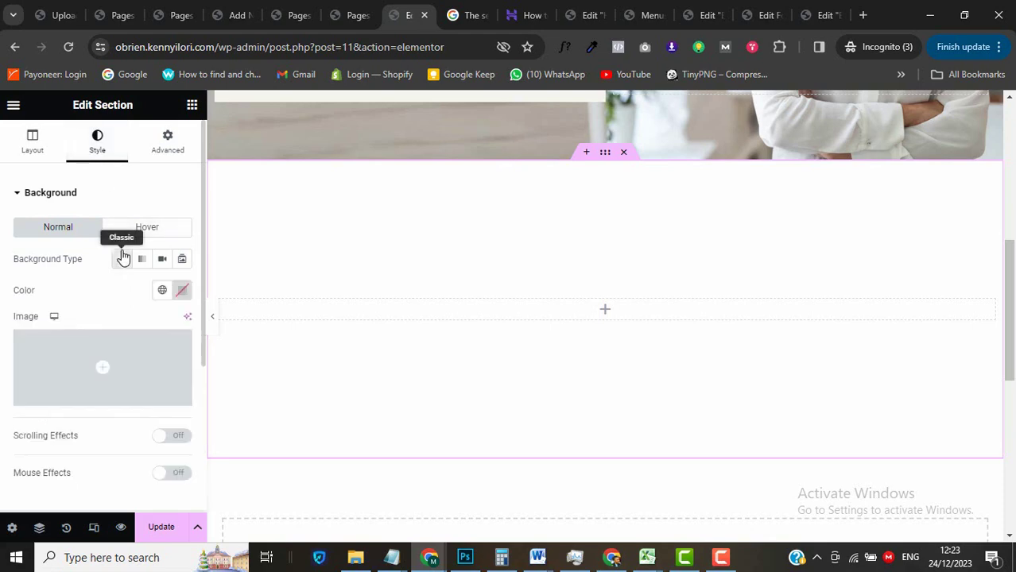
click(161, 291)
click(57, 450)
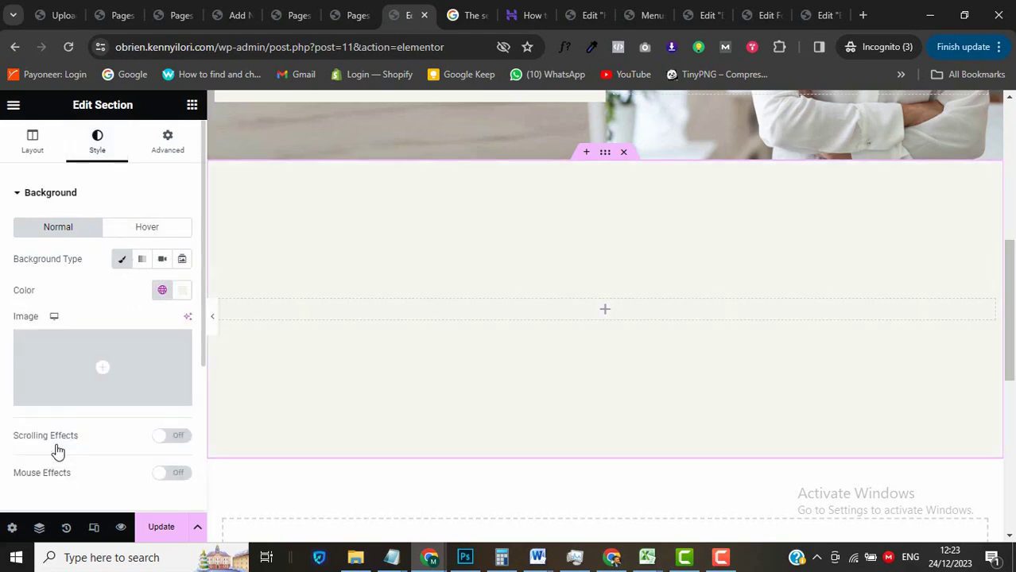
click(174, 156)
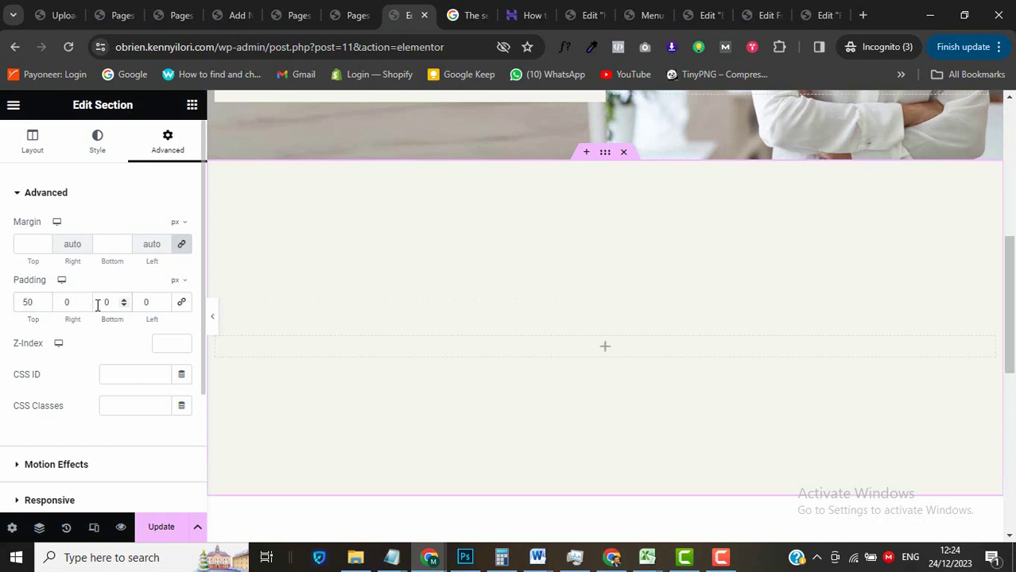
text(5)
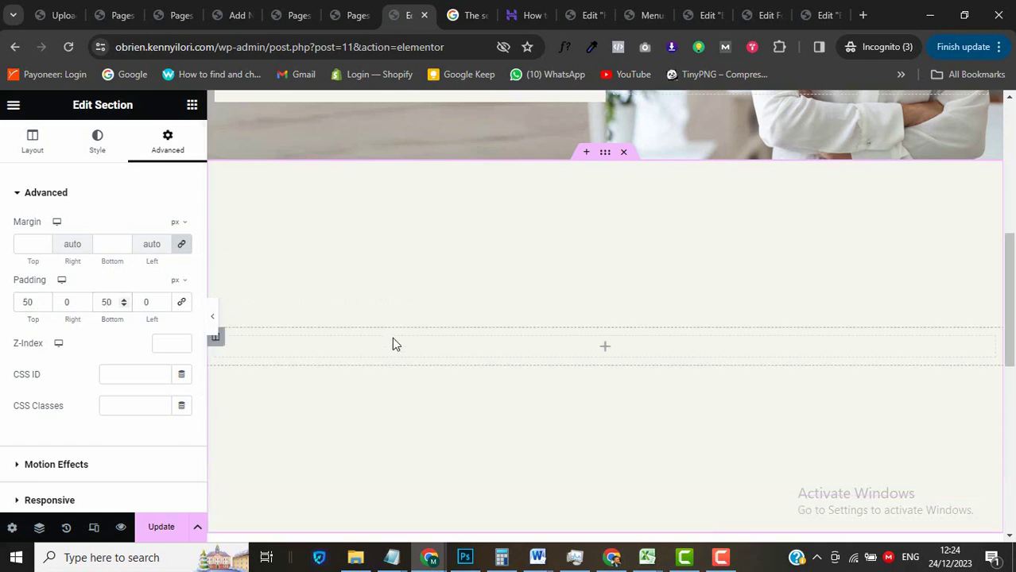
Add a two-column inner section to the new section and place an Image widget in its first column.
click(192, 105)
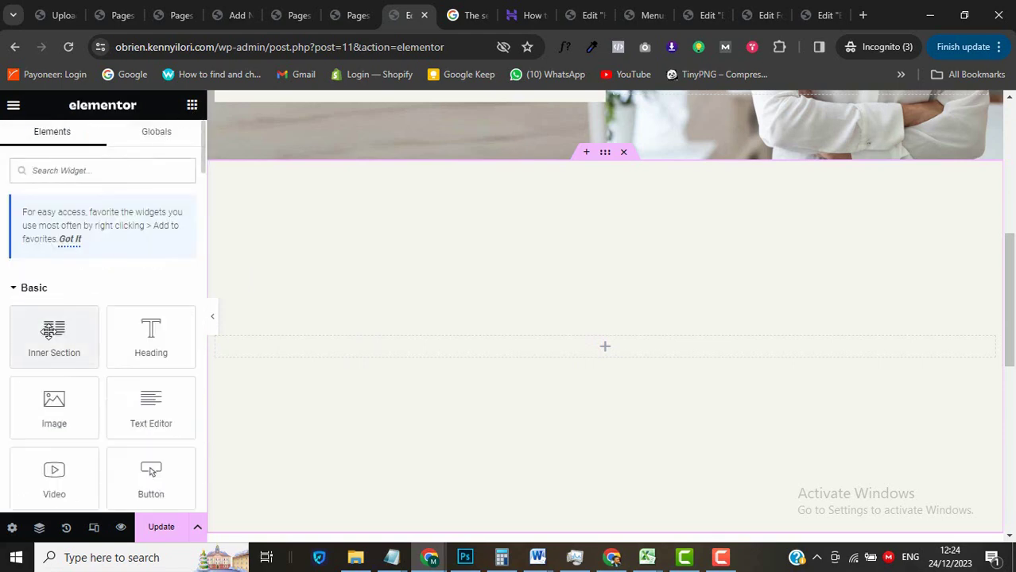
drag(49, 329, 483, 346)
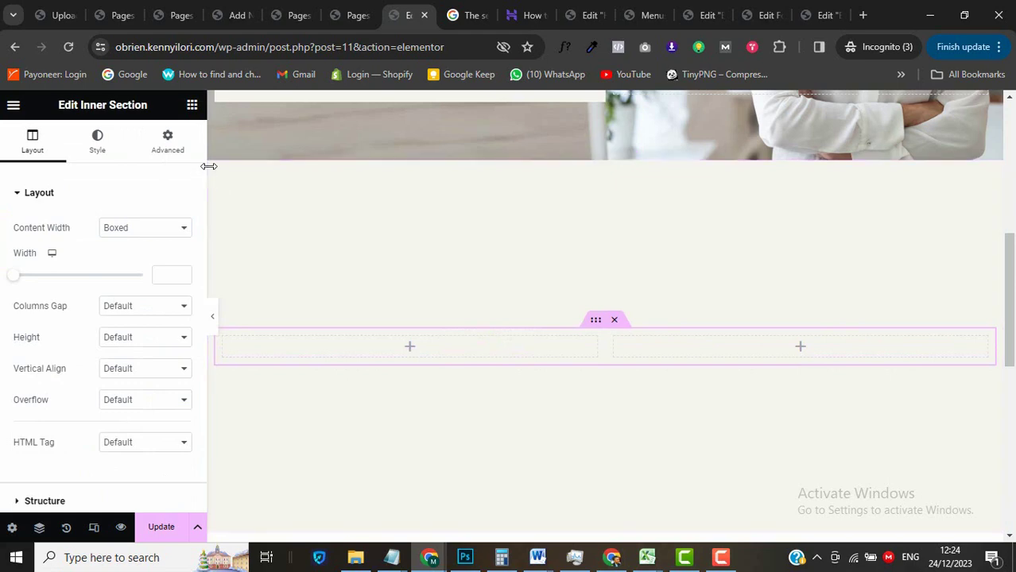
click(194, 108)
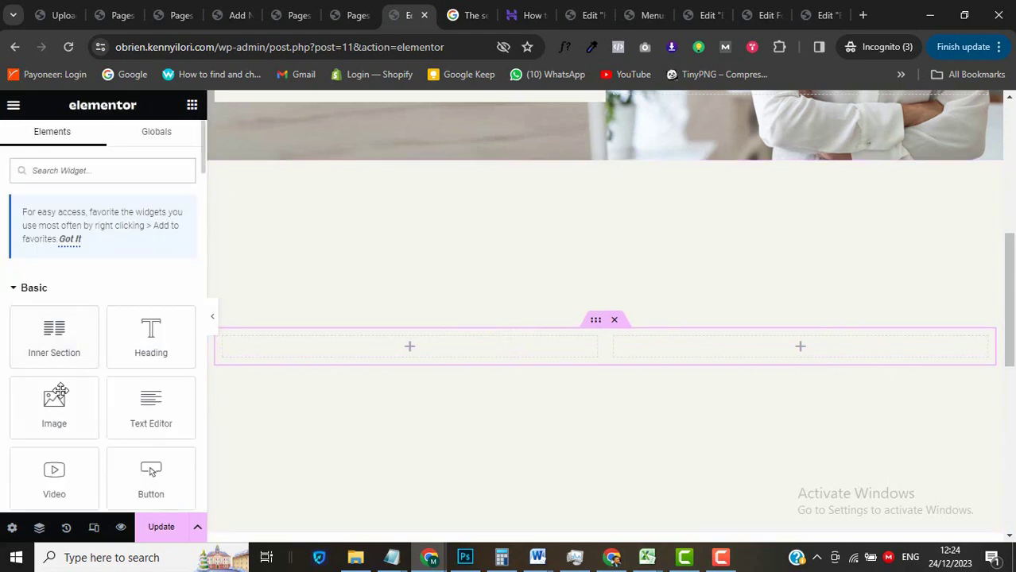
drag(40, 409, 399, 345)
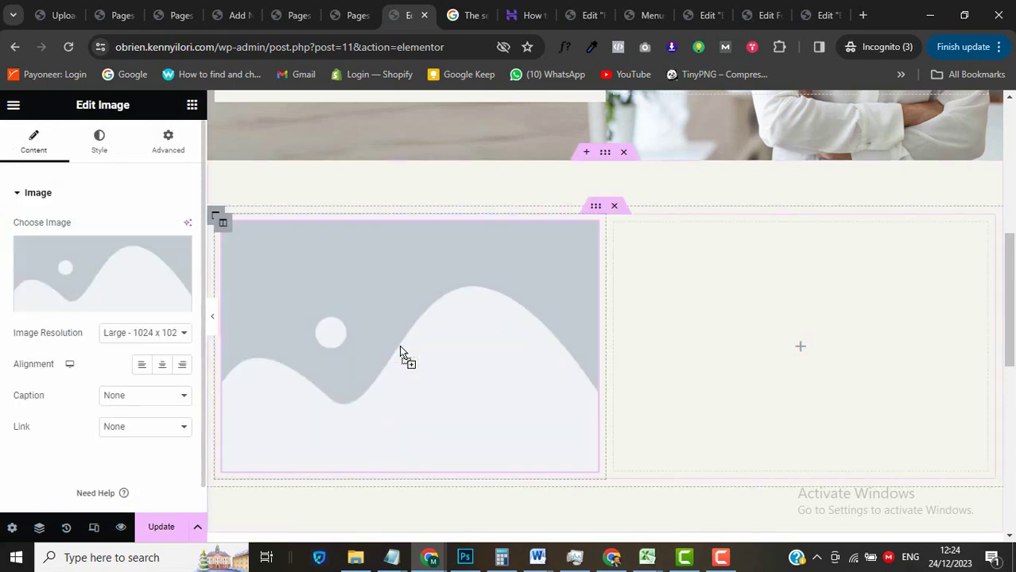
Upload the yh image from the media library export folder to the site's media library and close the media dialog.
click(101, 306)
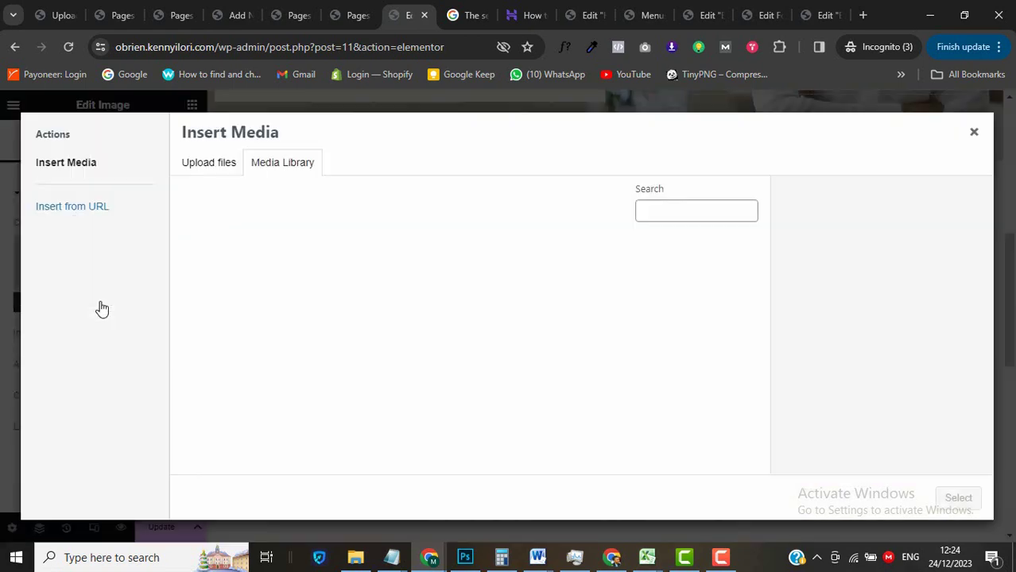
click(208, 165)
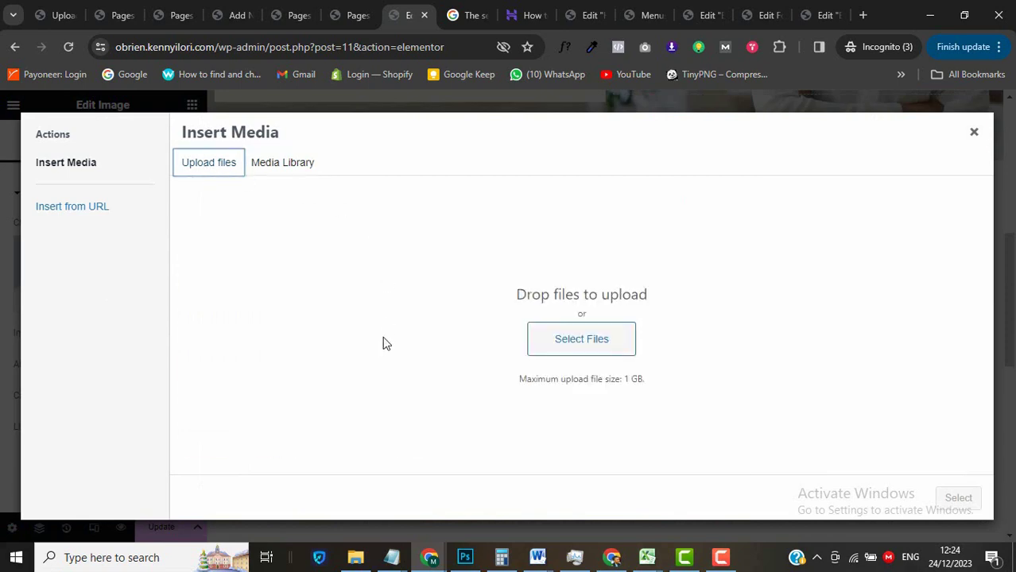
mouse_move(358, 557)
click(391, 468)
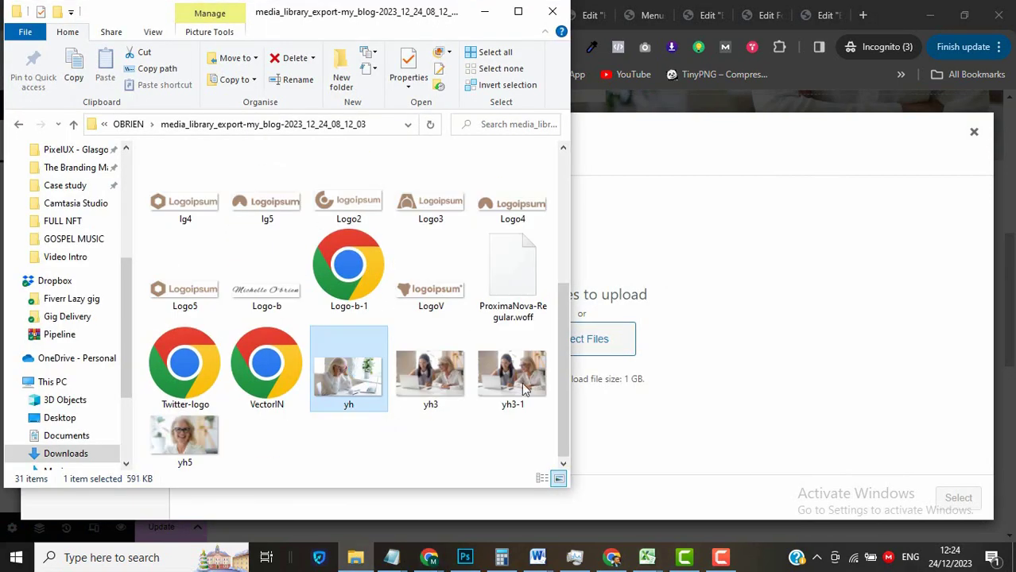
drag(359, 365, 624, 340)
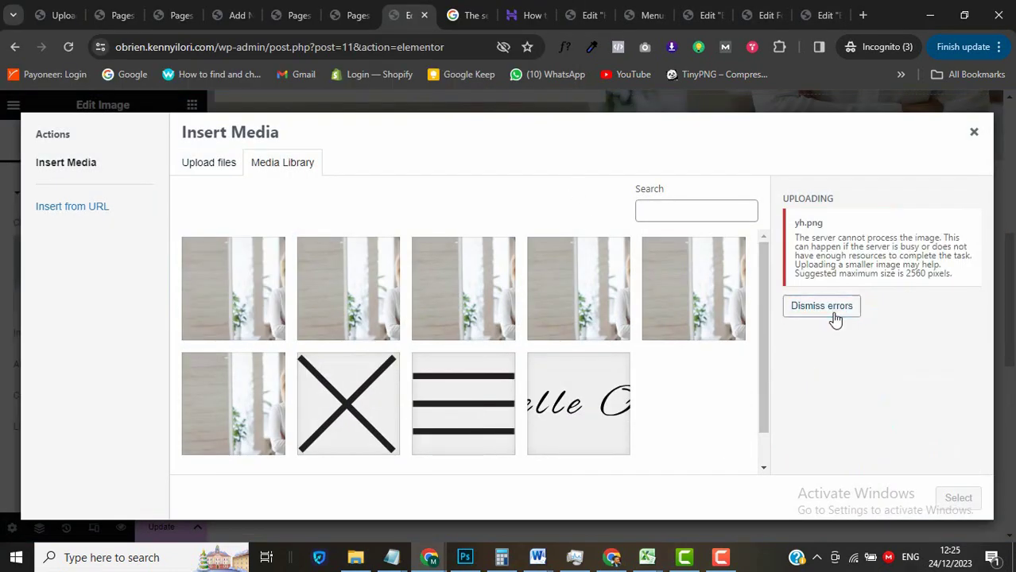
click(833, 310)
click(972, 134)
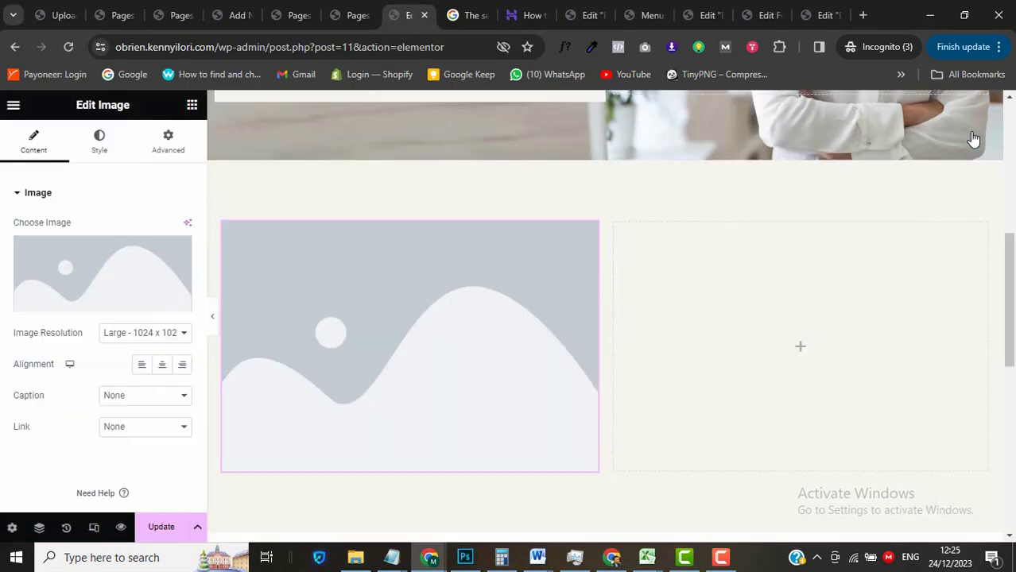
Save the page, reload the editor and set the first column's image to the yh photo from the media library.
click(161, 528)
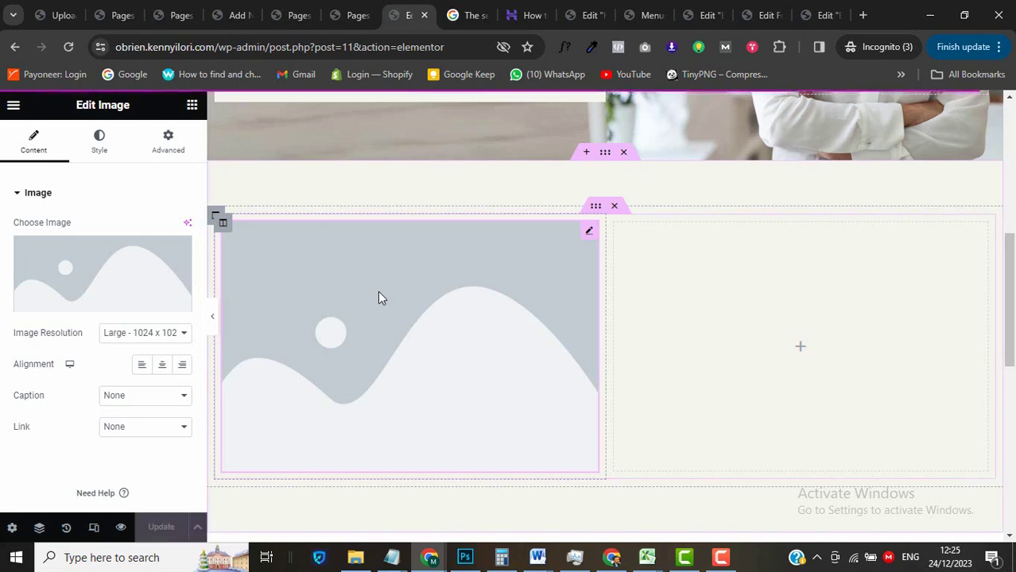
click(69, 45)
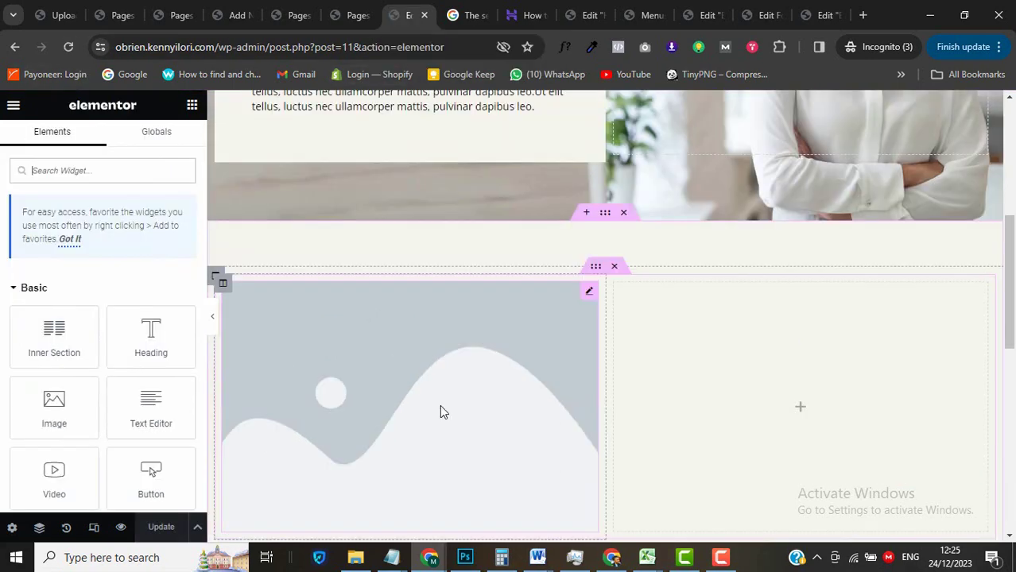
click(440, 408)
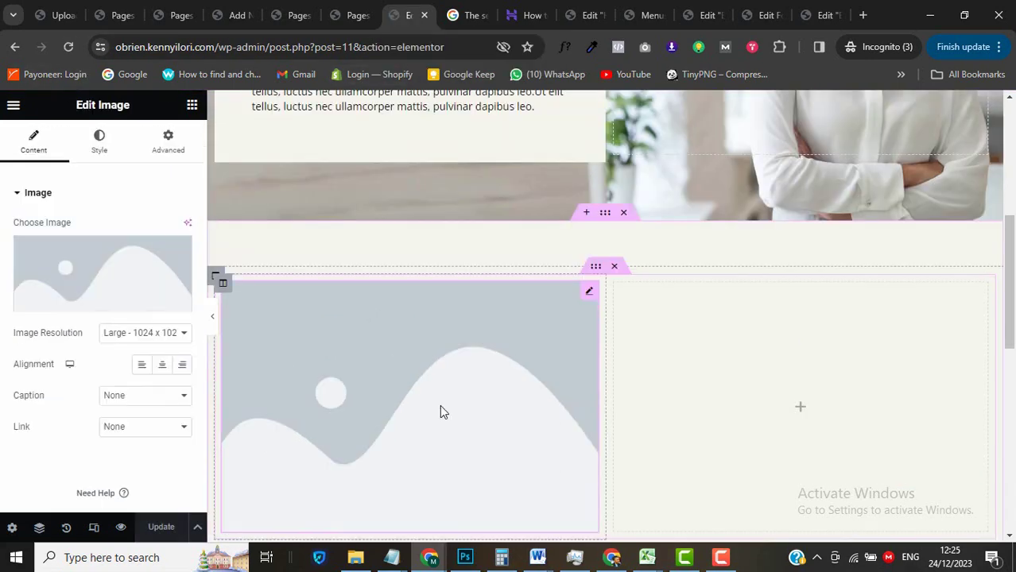
click(97, 270)
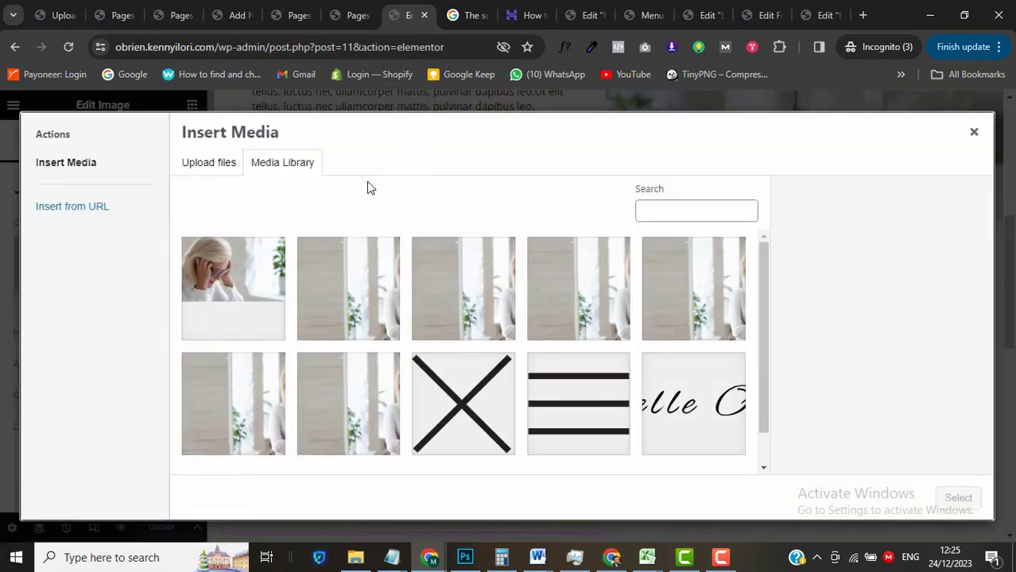
click(244, 280)
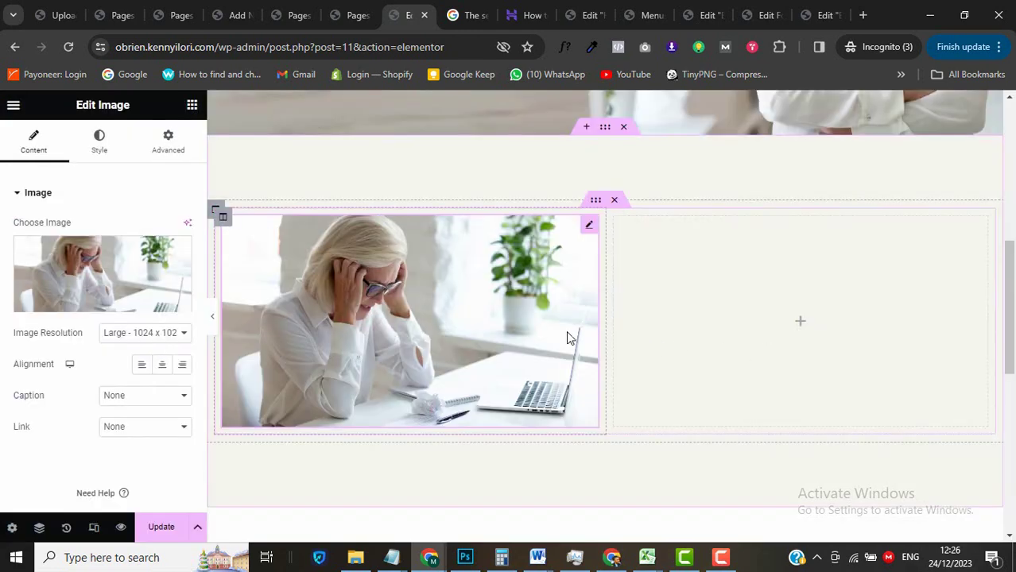
Size the first column's image to 100% width and 335 px height, with its object fit set to Cover.
click(100, 143)
drag(13, 244, 141, 243)
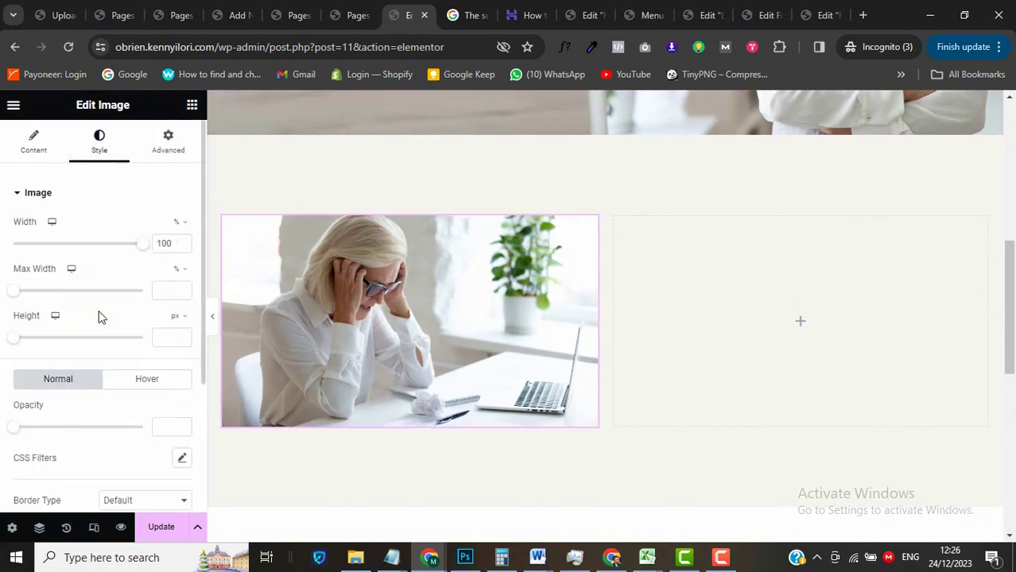
click(159, 334)
text(335)
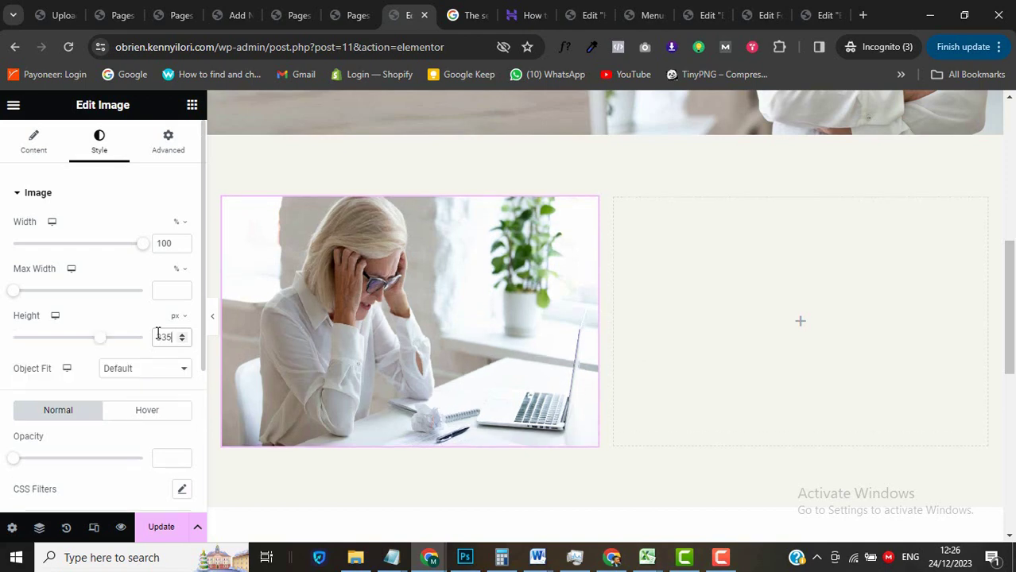
click(132, 371)
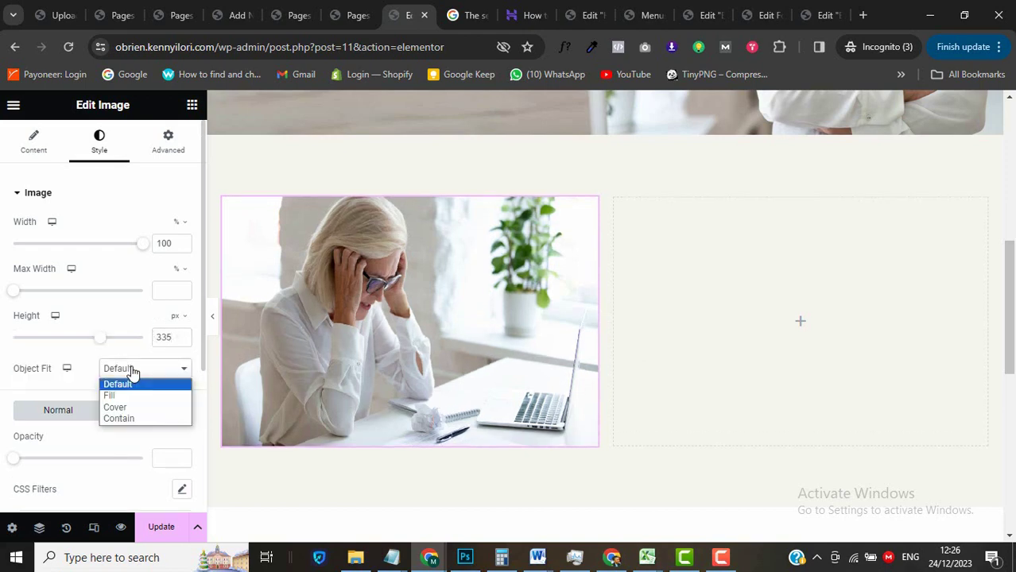
key(Escape)
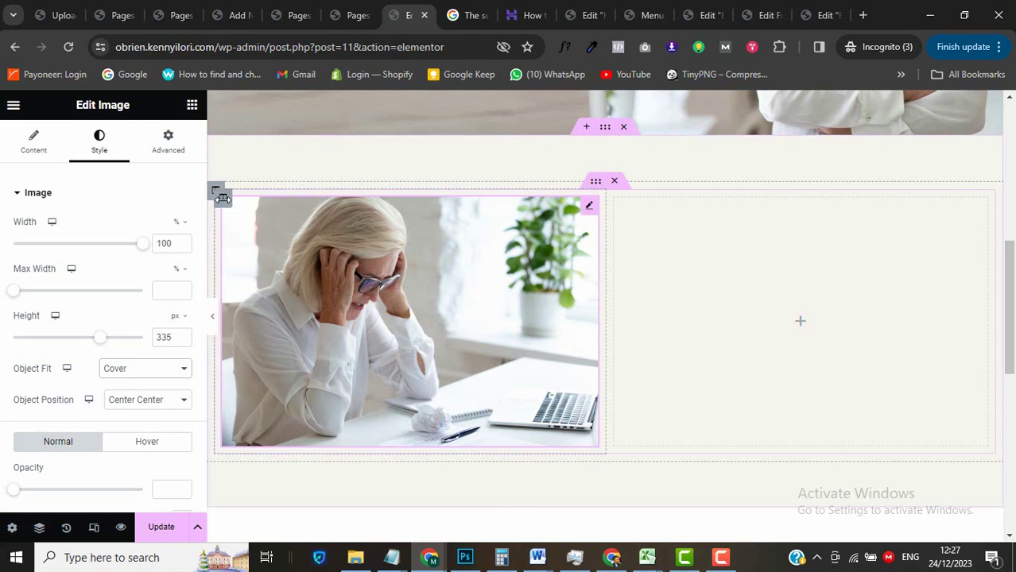
Add a Heading widget to the inner section's second column with the title "Are You Facing Any Of These Chanllenges?".
click(193, 108)
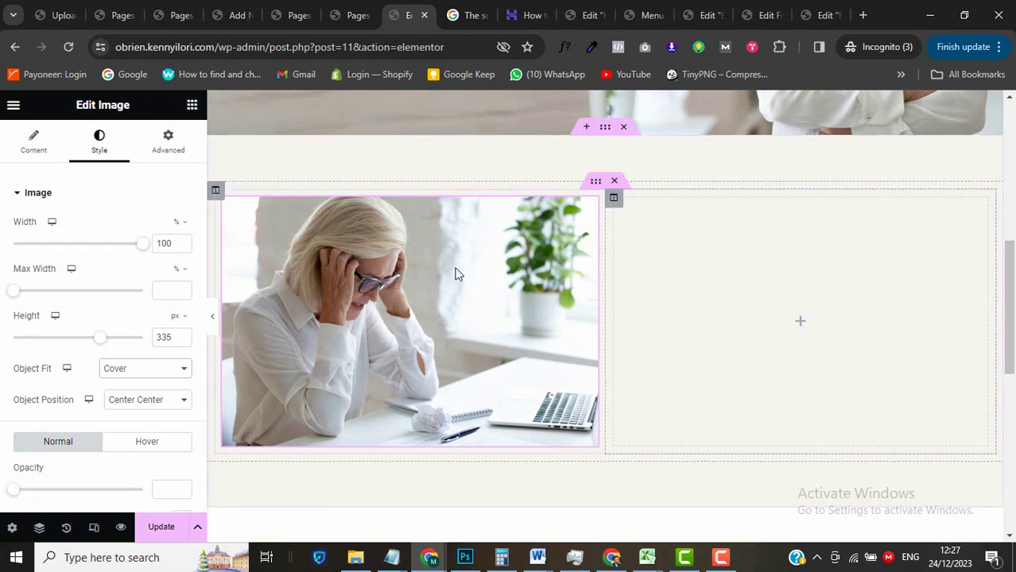
drag(151, 344, 796, 329)
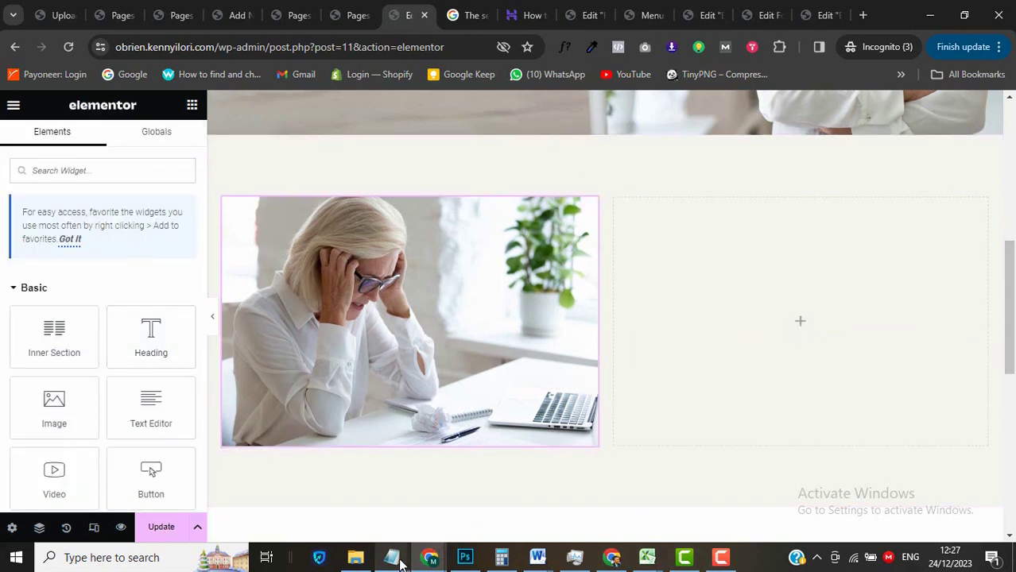
drag(151, 343, 780, 316)
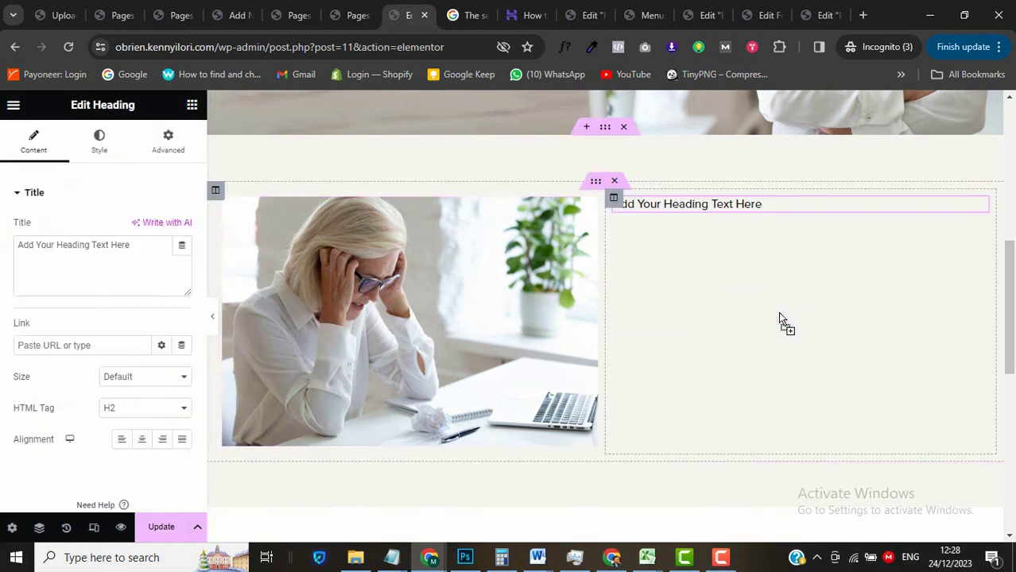
click(88, 245)
key(ctrl+a)
text(Are You Facing Any Of These Chanllenges?)
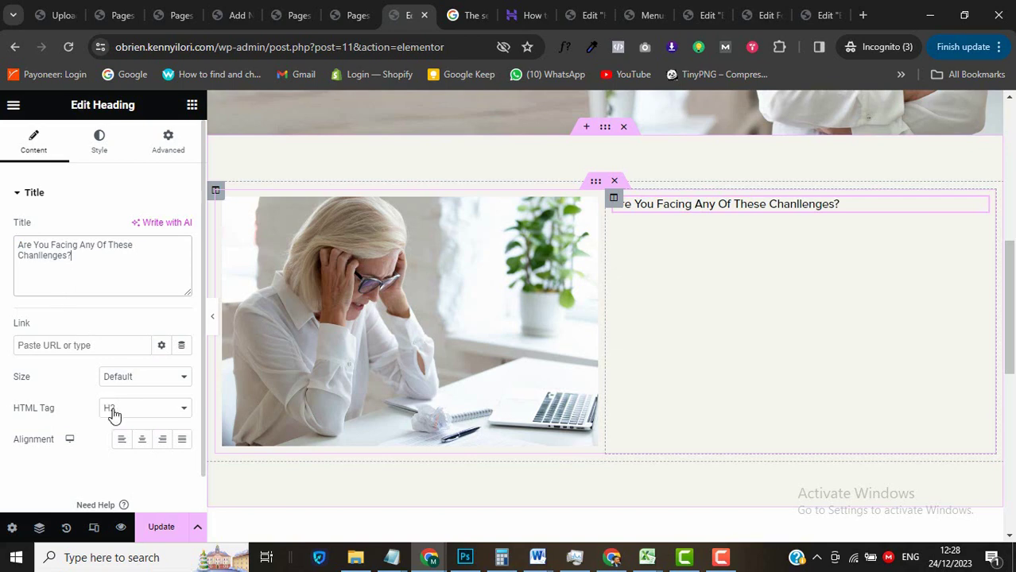
Set the challenges heading's typography to a 25 px size and a 32 px line height.
click(98, 145)
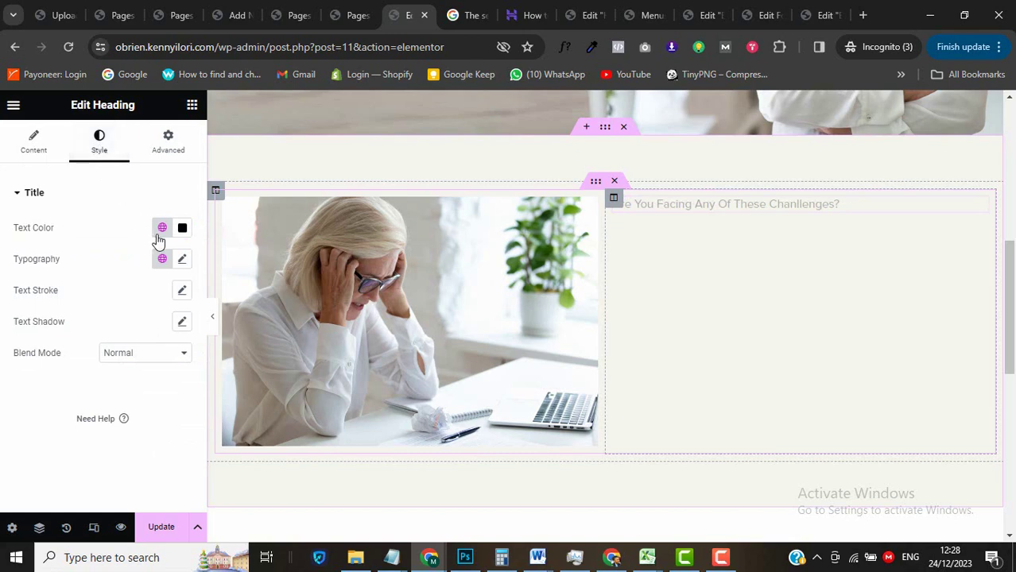
click(182, 261)
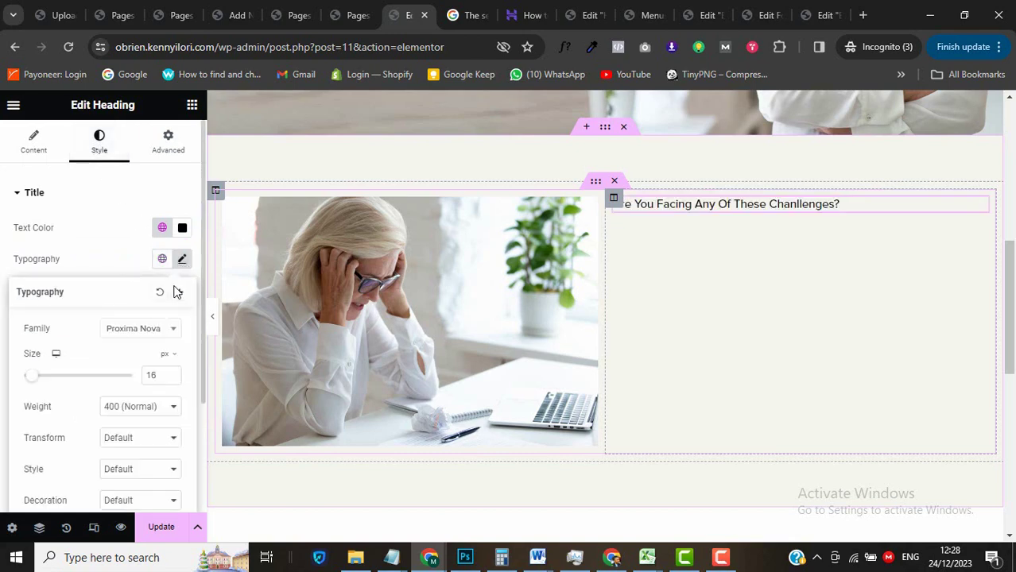
text(25)
scroll(174, 228, down, 2)
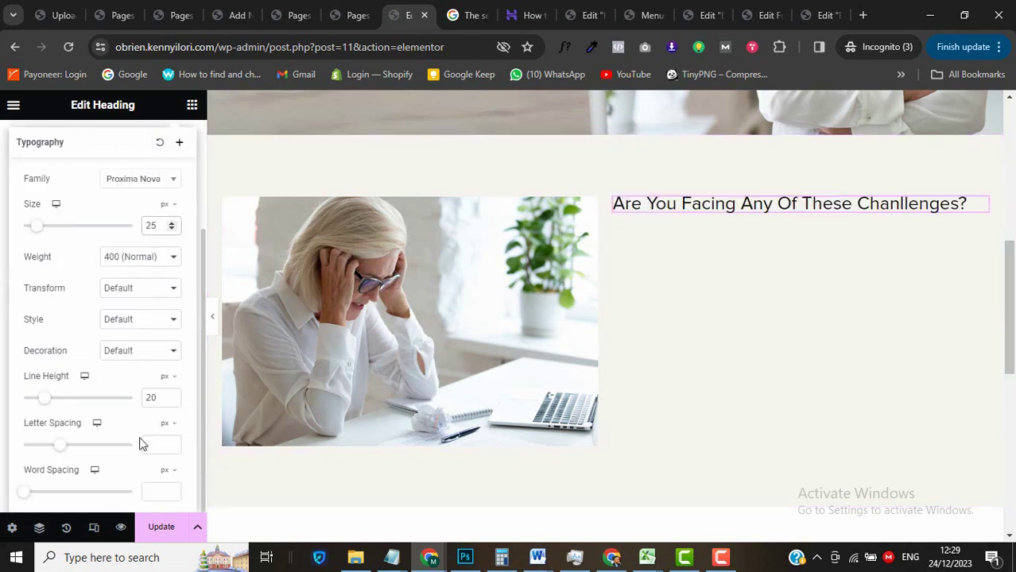
click(148, 402)
text(32)
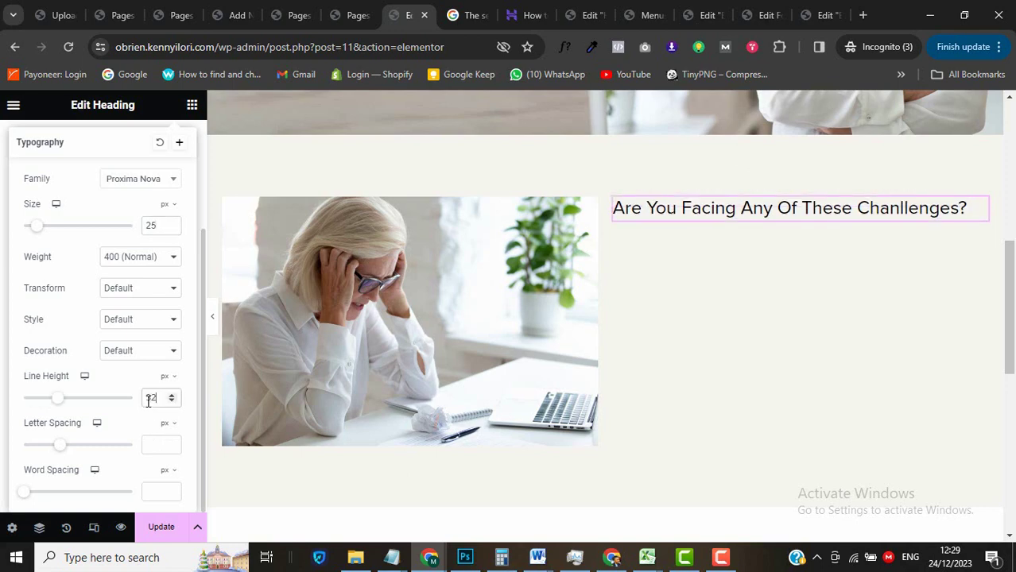
Find the Icon List widget and add it below the challenges heading in the second column.
click(191, 107)
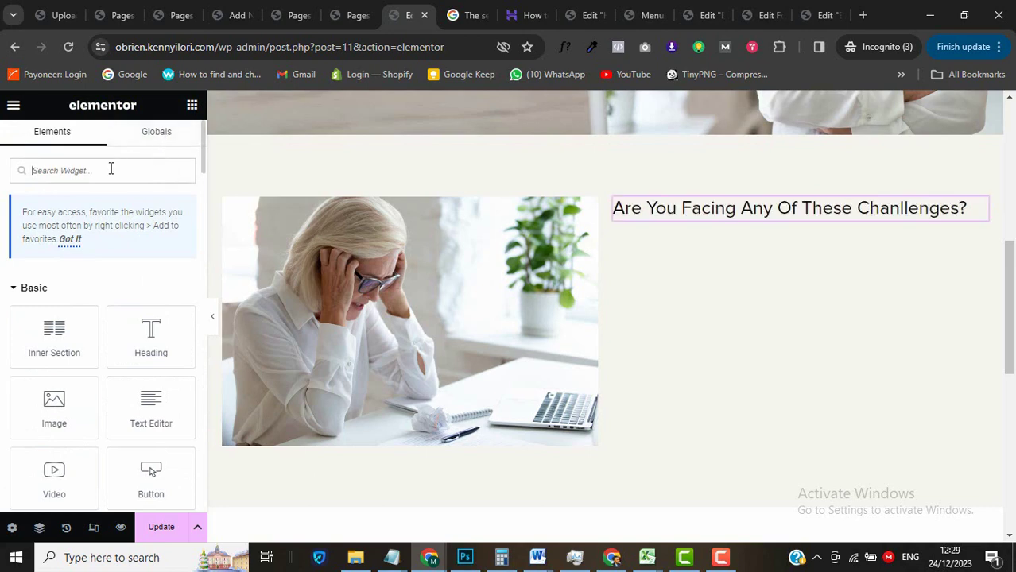
text(list)
drag(53, 299, 724, 209)
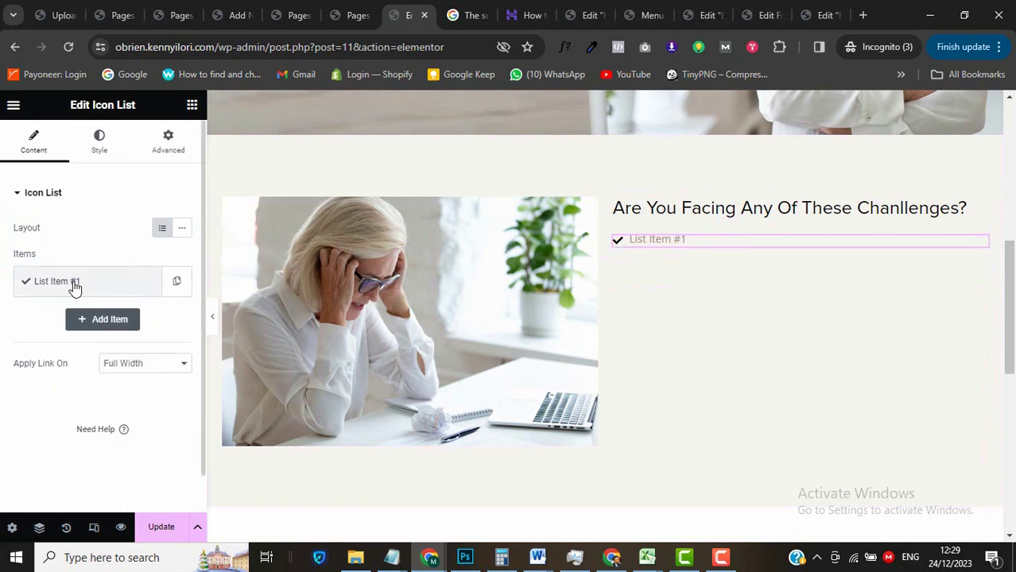
Change the first list item's icon to the solid check circle from the icon library.
click(75, 288)
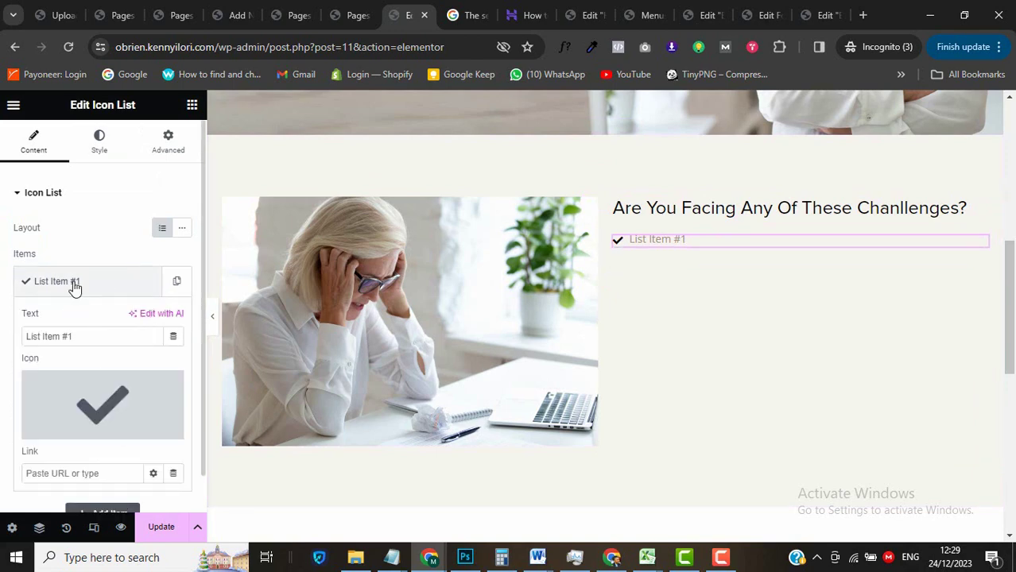
mouse_move(91, 393)
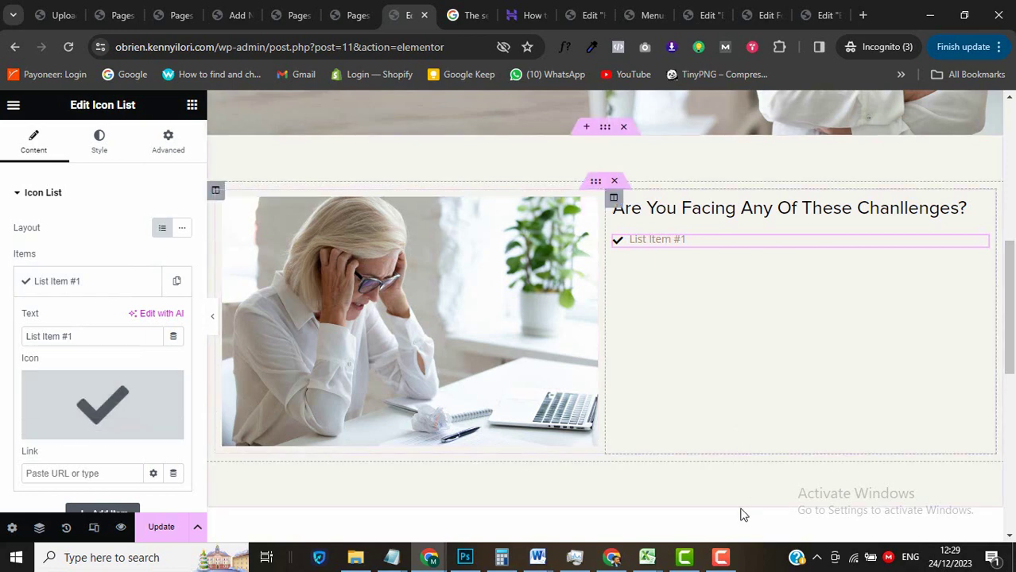
click(109, 406)
click(450, 161)
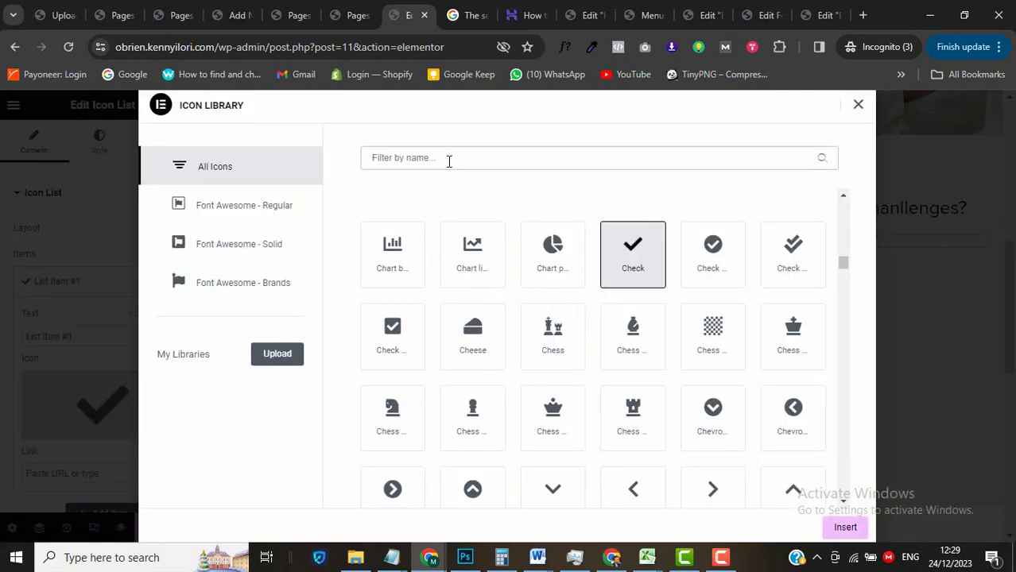
text(check)
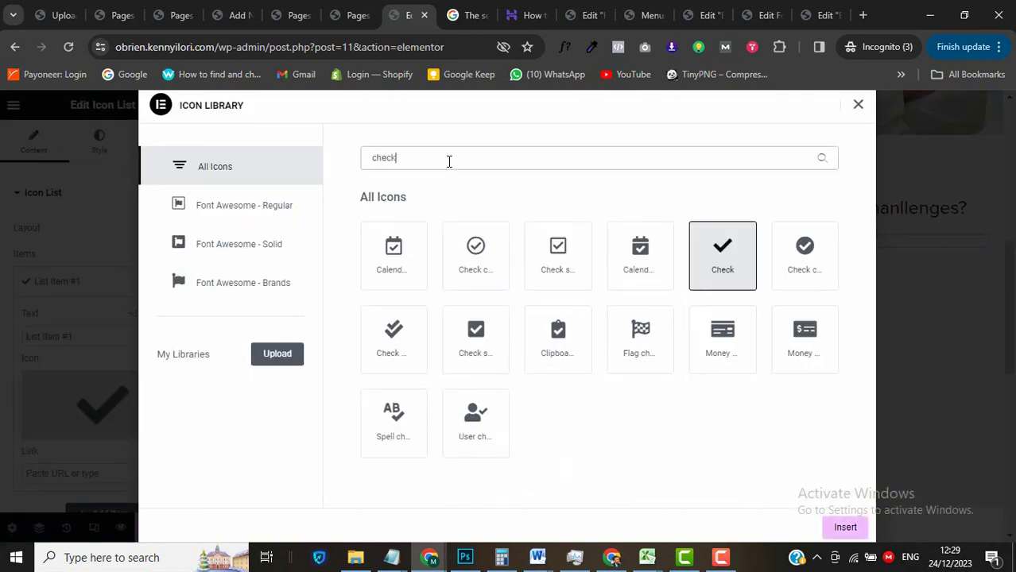
click(801, 251)
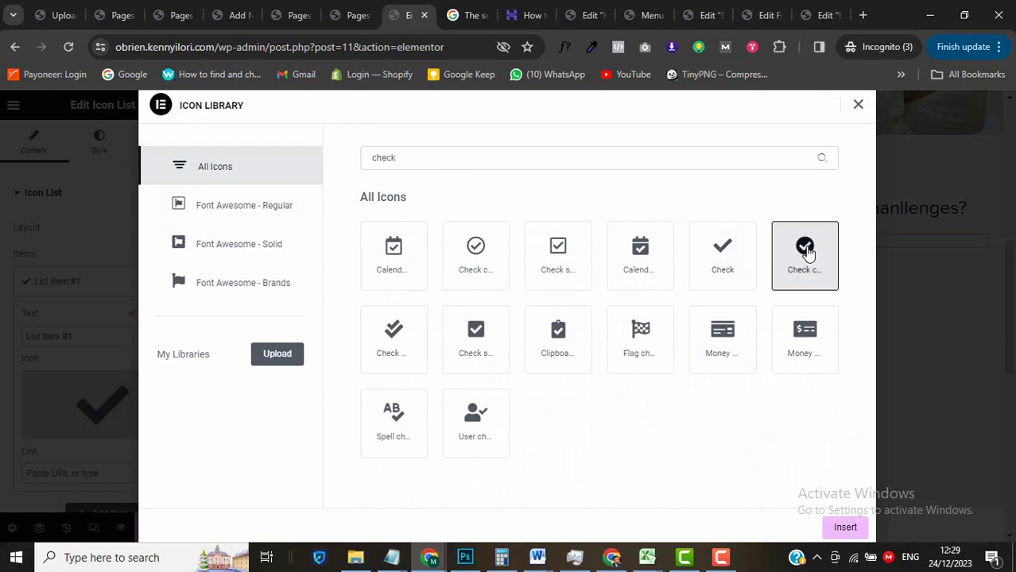
click(842, 527)
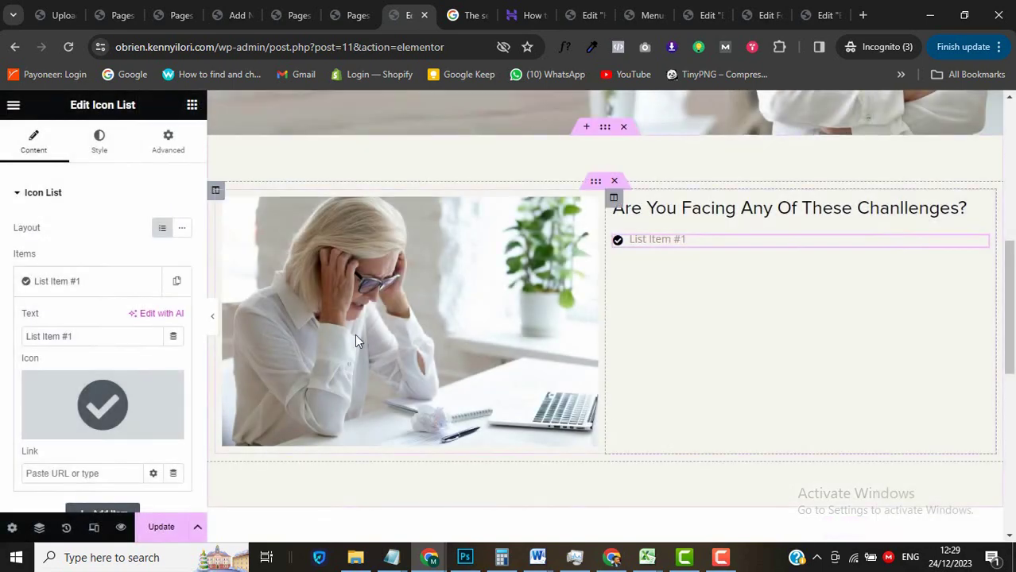
Copy "Feeling Burned Out?" from the Notepad notes and use it as the first list item's text in Elementor.
click(100, 337)
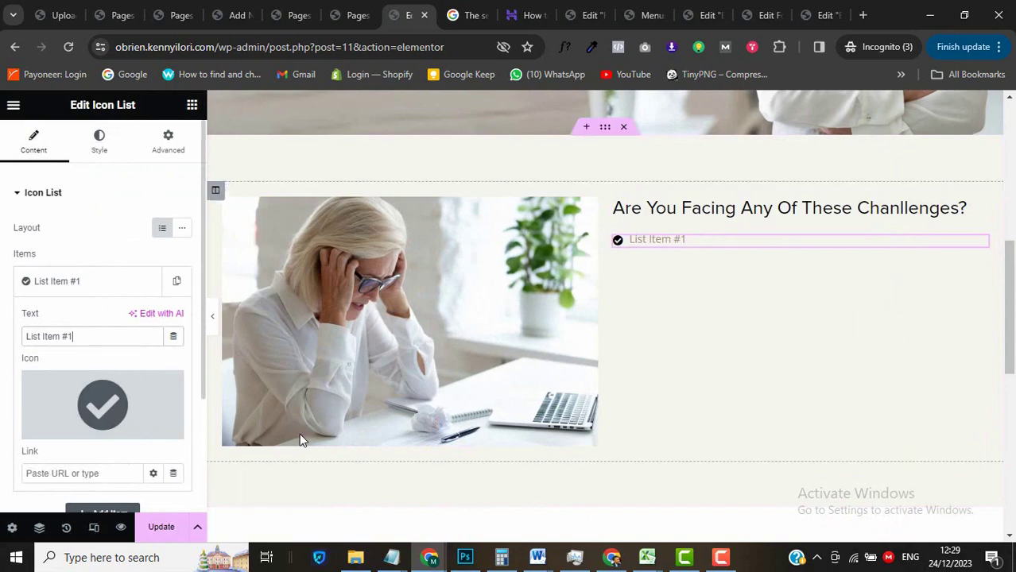
mouse_move(386, 559)
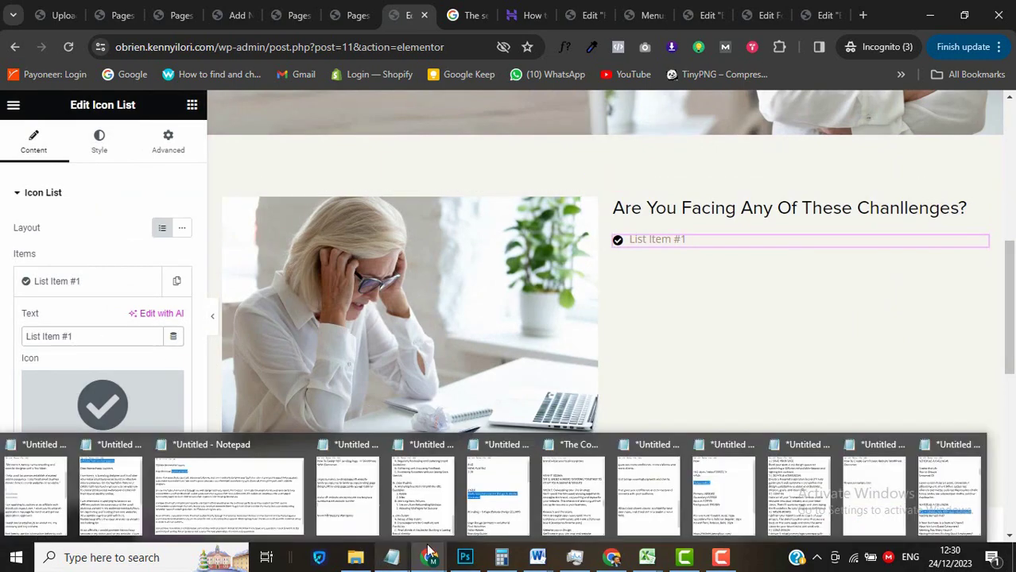
click(924, 504)
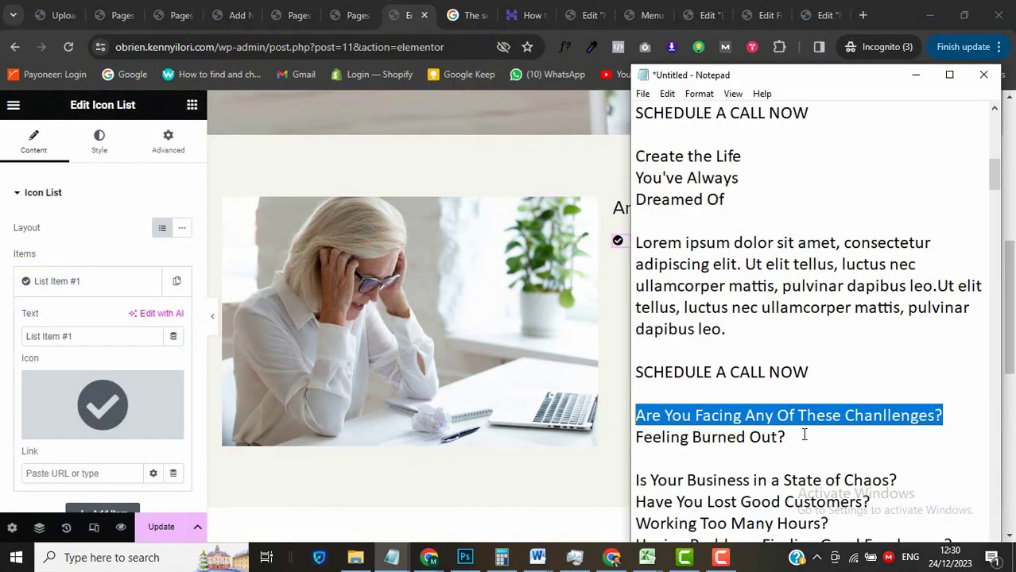
drag(804, 435, 619, 430)
key(ctrl+c)
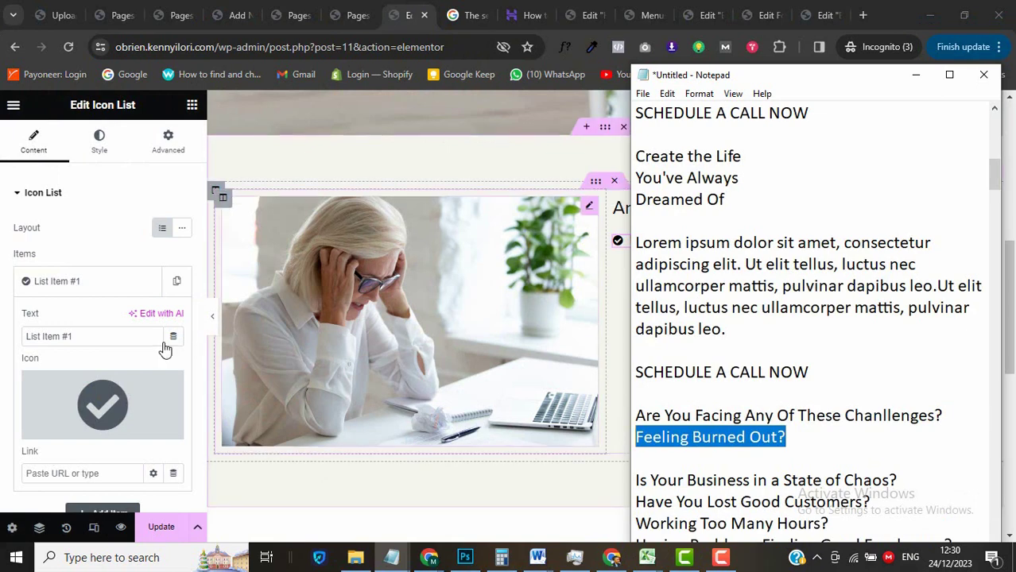
click(116, 336)
key(ctrl+a)
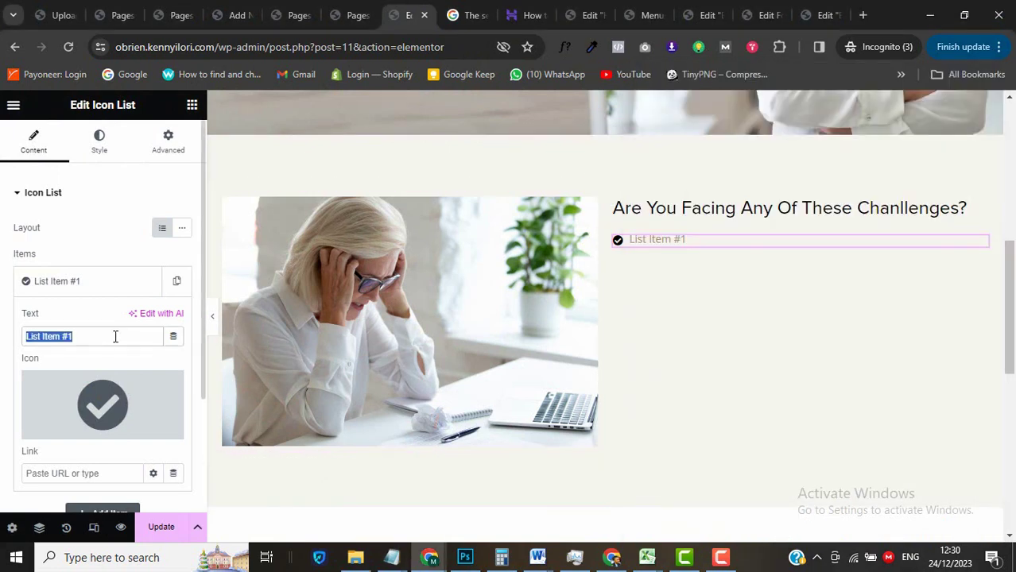
key(ctrl+v)
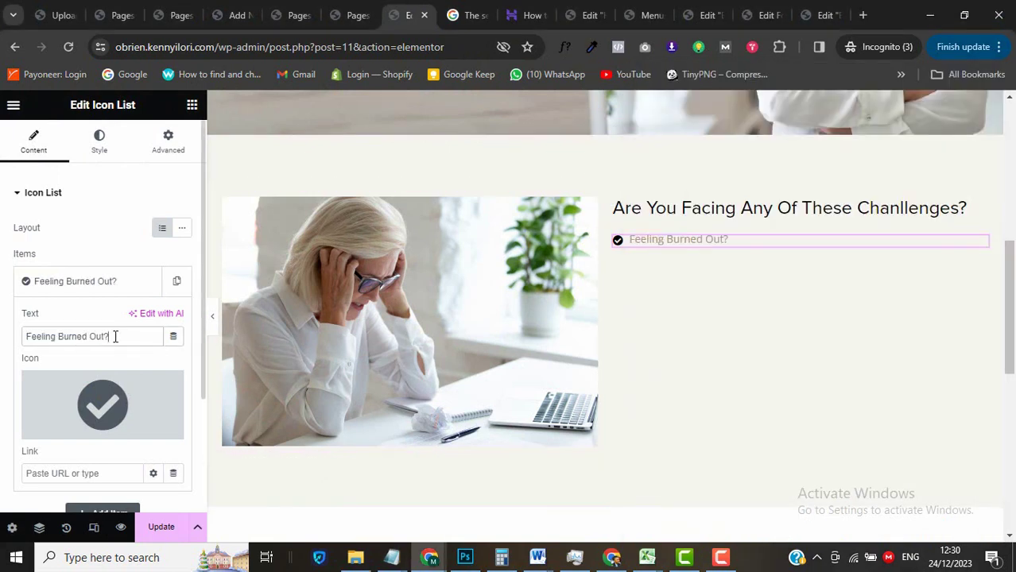
click(101, 287)
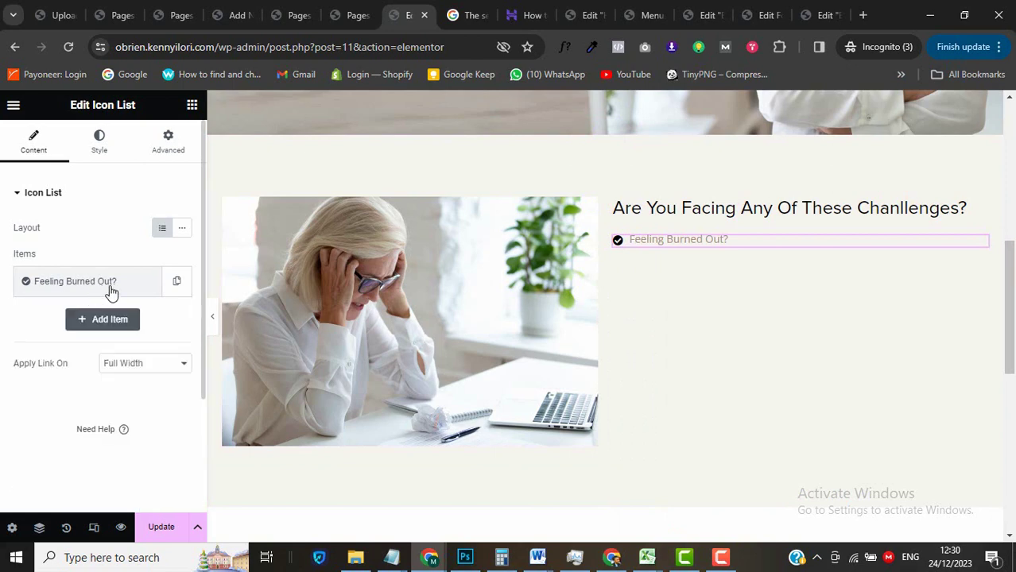
Duplicate the "Feeling Burned Out?" list item until the icon list has six items.
click(175, 283)
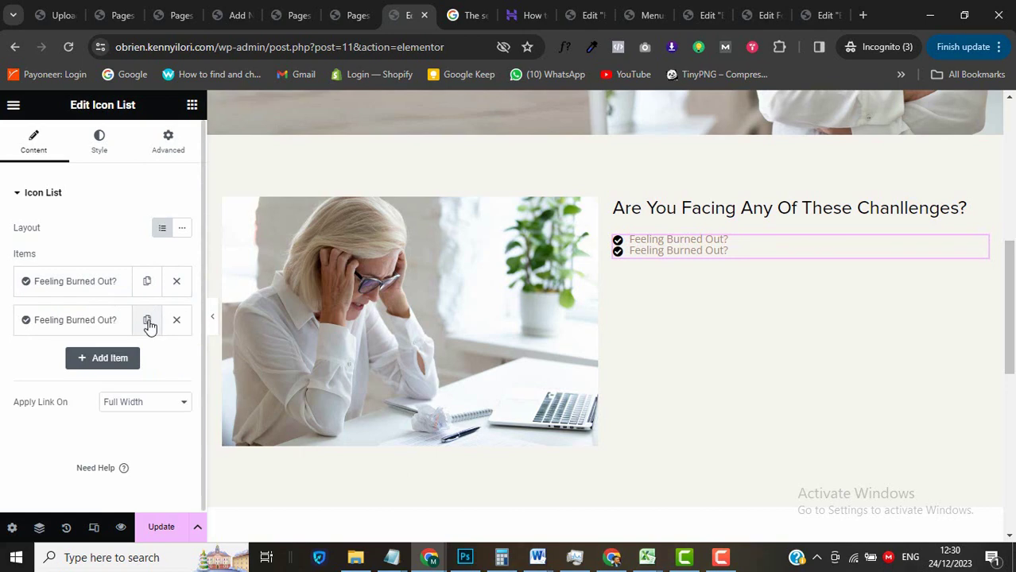
click(147, 321)
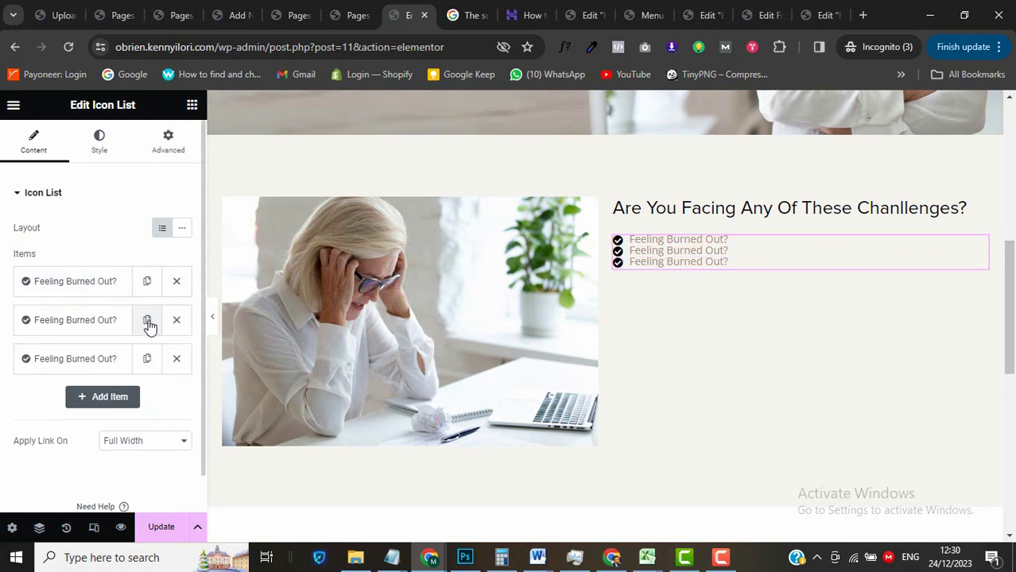
click(147, 321)
click(147, 321)
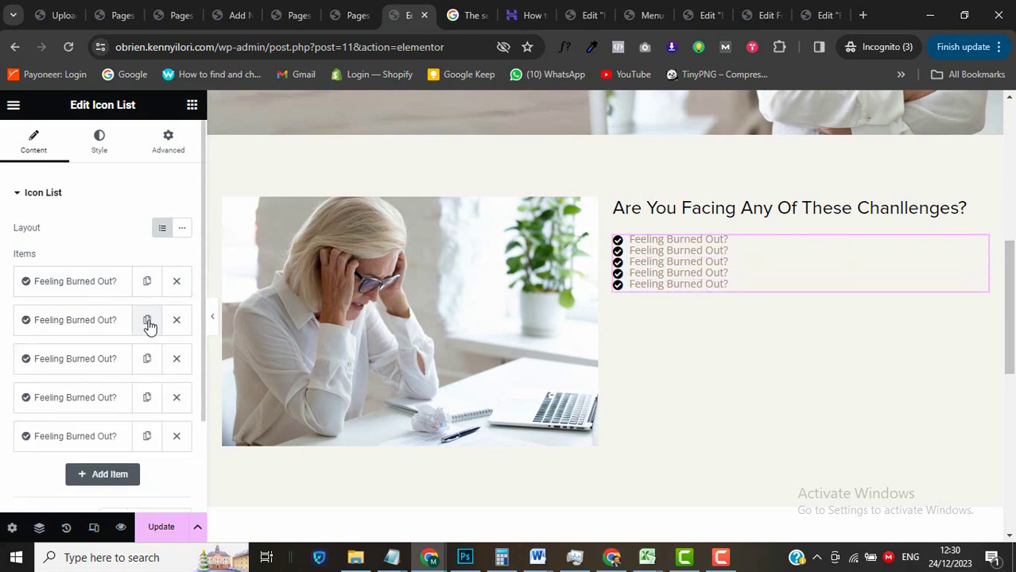
click(147, 322)
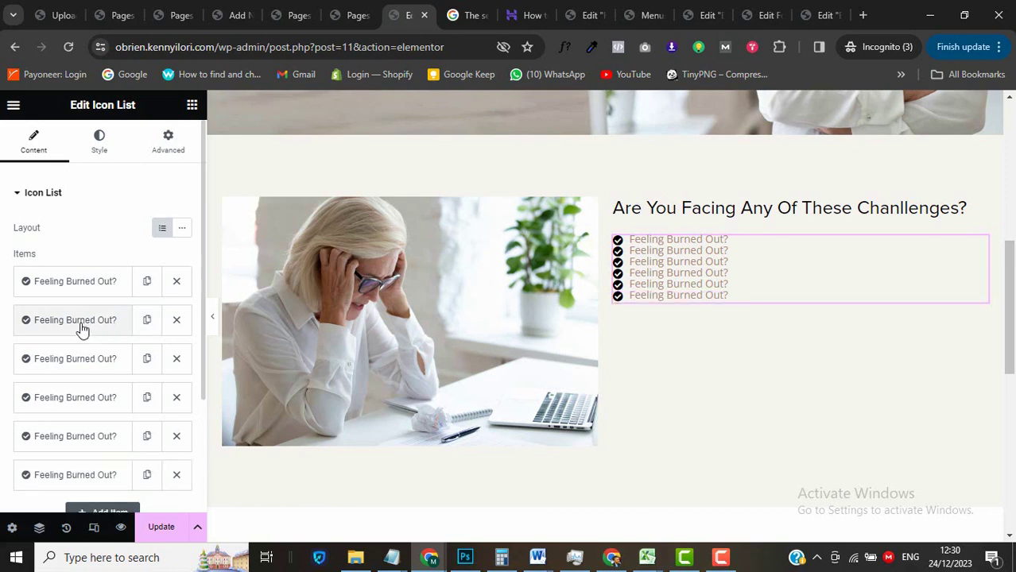
Replace the second list item's text with "Is Your Business in a State of Chaos?" copied from the Notepad notes.
scroll(82, 330, down, 1)
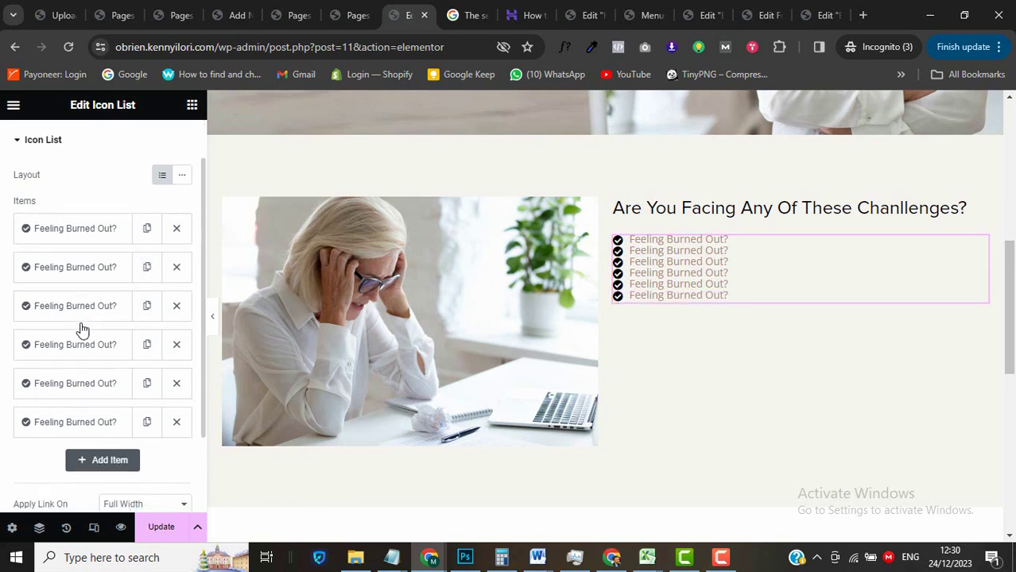
click(89, 270)
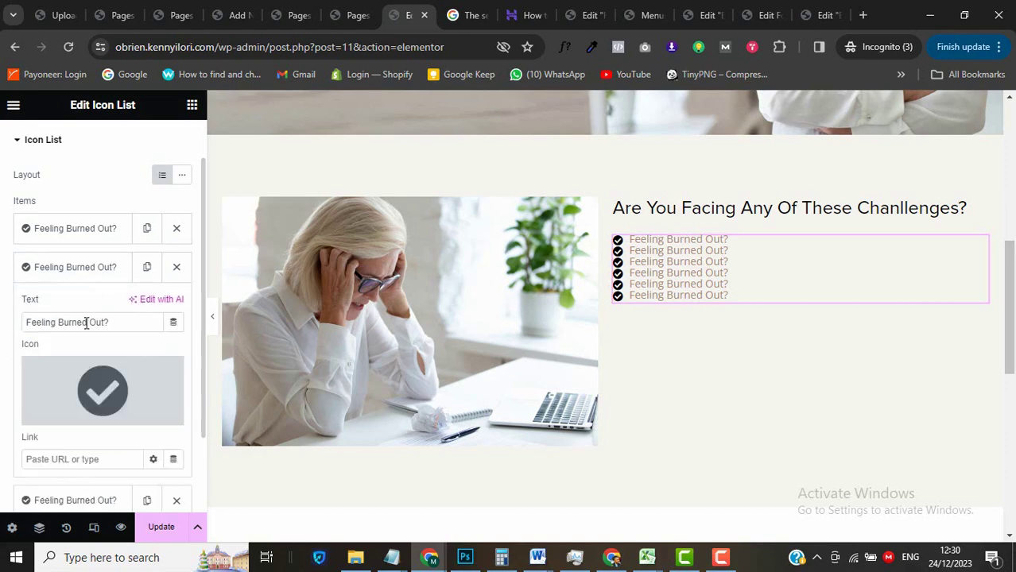
mouse_move(391, 557)
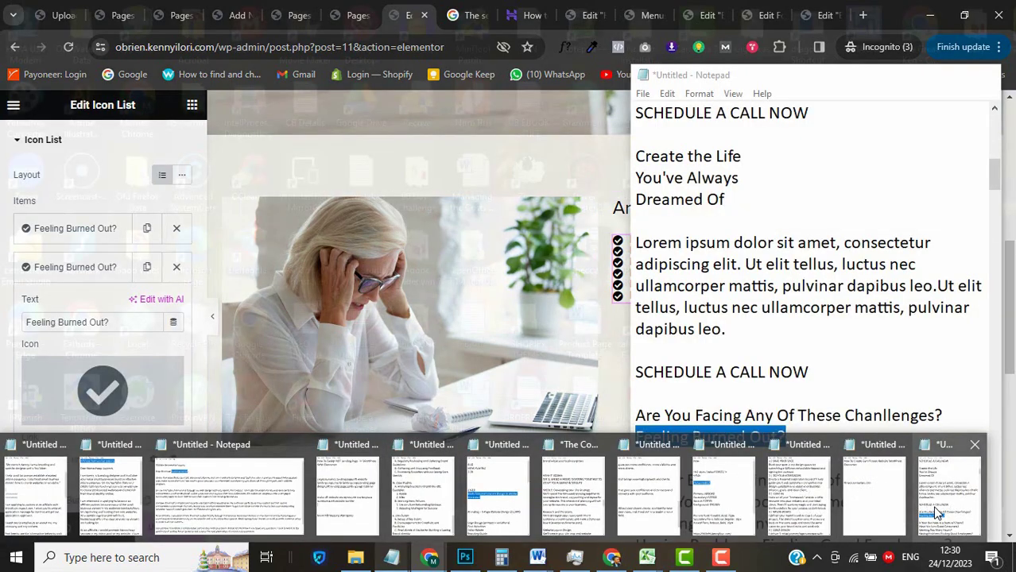
click(922, 507)
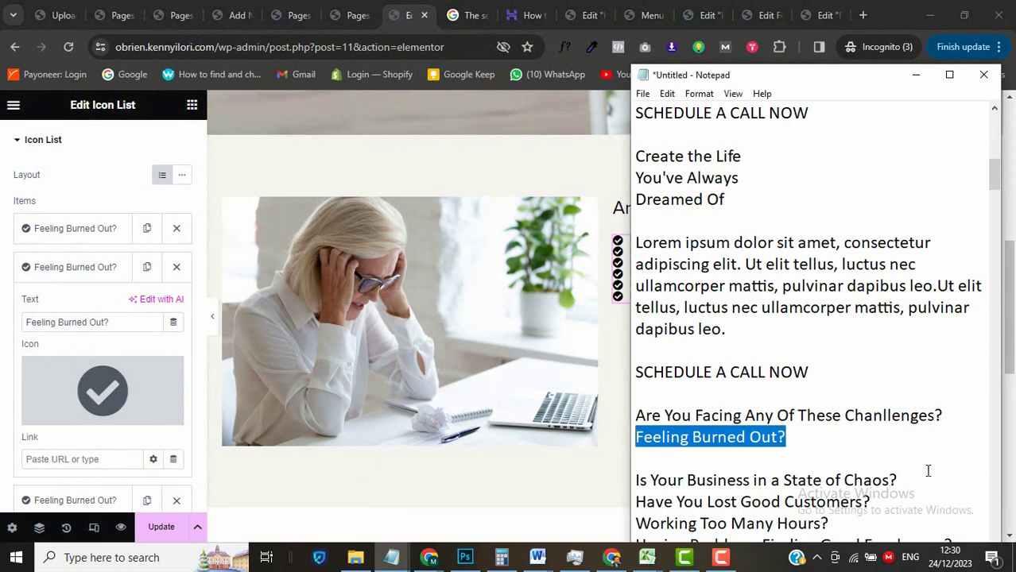
drag(911, 478, 631, 475)
key(ctrl+c)
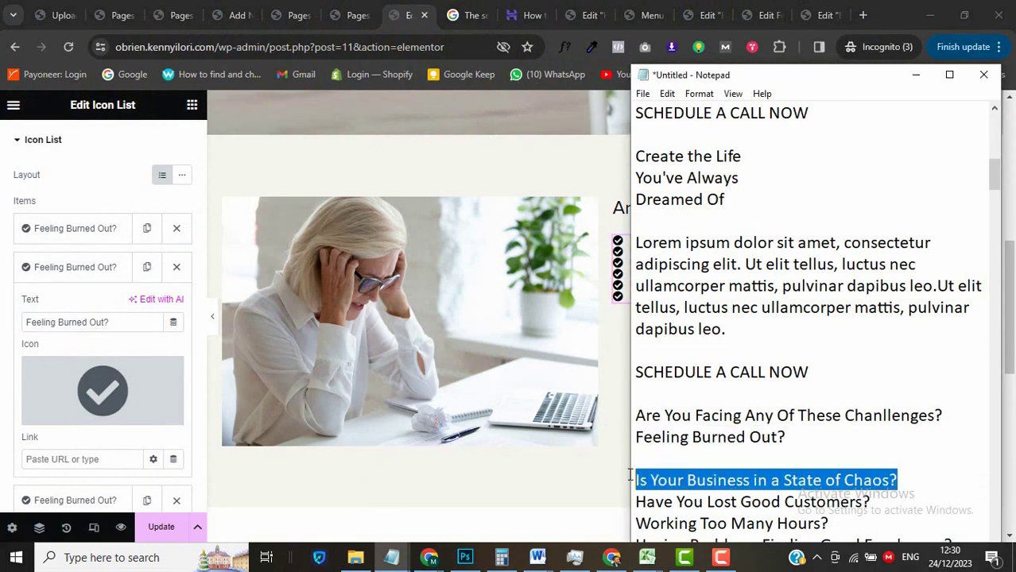
click(916, 75)
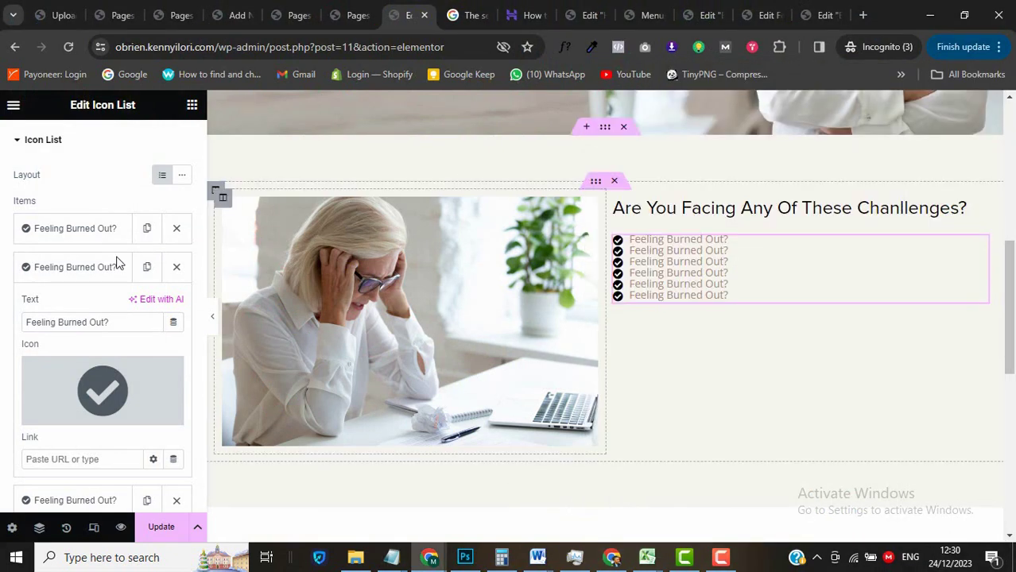
click(30, 322)
key(ctrl+a)
key(ctrl+v)
click(69, 271)
Replace the third list item's text with "Have You Lost Good Customers?" copied from the Notepad notes.
click(74, 306)
click(99, 362)
key(ctrl+a)
click(392, 558)
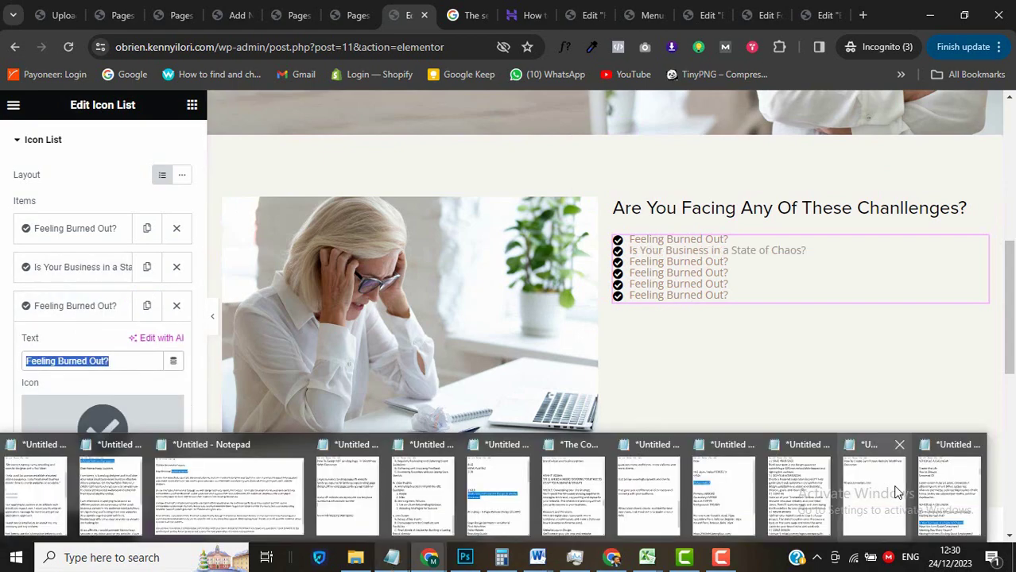
click(896, 491)
scroll(811, 419, down, 3)
drag(876, 305, 635, 307)
key(ctrl+c)
key(alt+Tab)
key(ctrl+v)
click(74, 306)
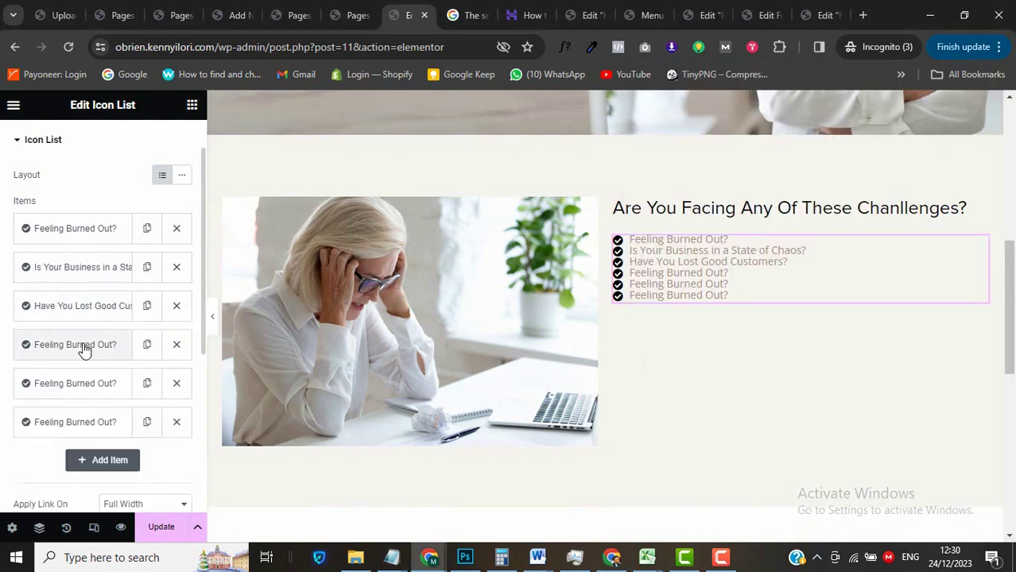
Replace the fourth list item's text with "Working Too Many Hours?" copied from the Notepad notes.
click(84, 345)
click(392, 558)
click(147, 488)
drag(830, 329, 638, 329)
key(ctrl+c)
key(alt+Tab)
key(ctrl+v)
click(74, 344)
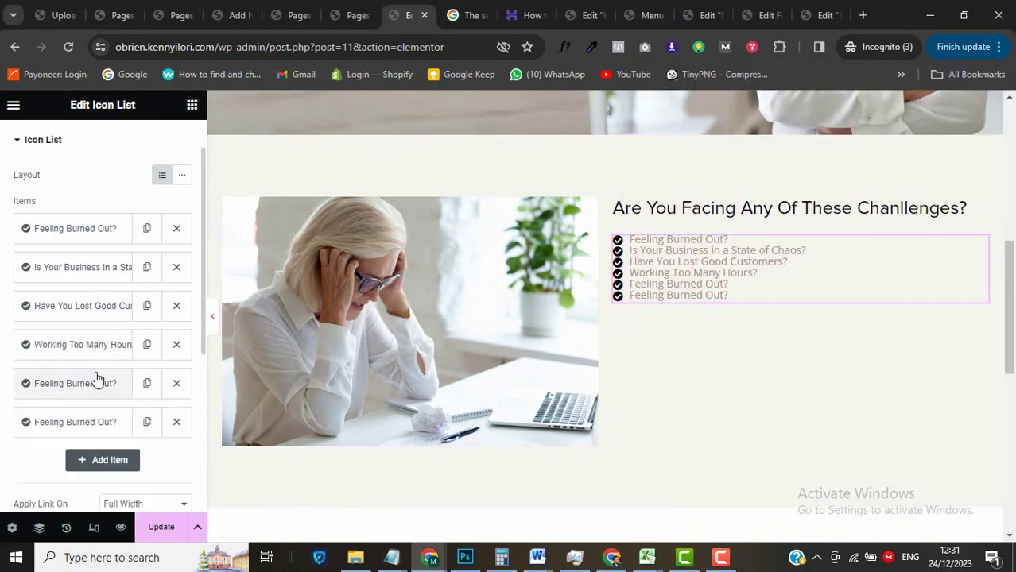
Replace the fifth list item's text with "Having Problems Finding Good Employees?" copied from the Notepad notes.
click(95, 380)
mouse_move(392, 558)
click(940, 480)
drag(952, 350, 630, 343)
key(ctrl+c)
triple_click(77, 434)
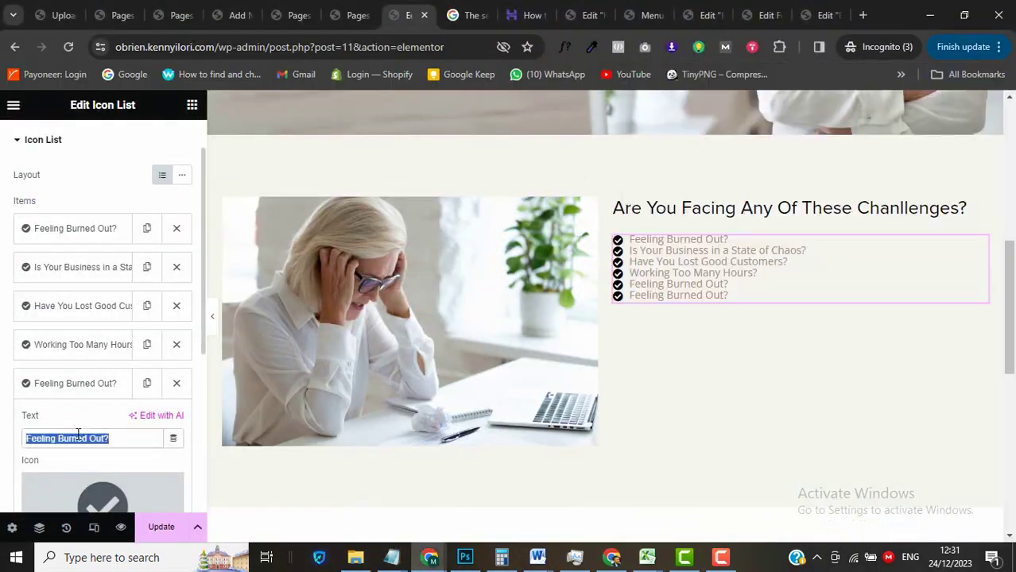
key(ctrl+v)
click(82, 384)
Replace the sixth list item's text with "Struggling to Pay Your Bills?" copied from the Notepad notes.
click(90, 422)
click(81, 477)
click(392, 558)
drag(882, 370, 639, 370)
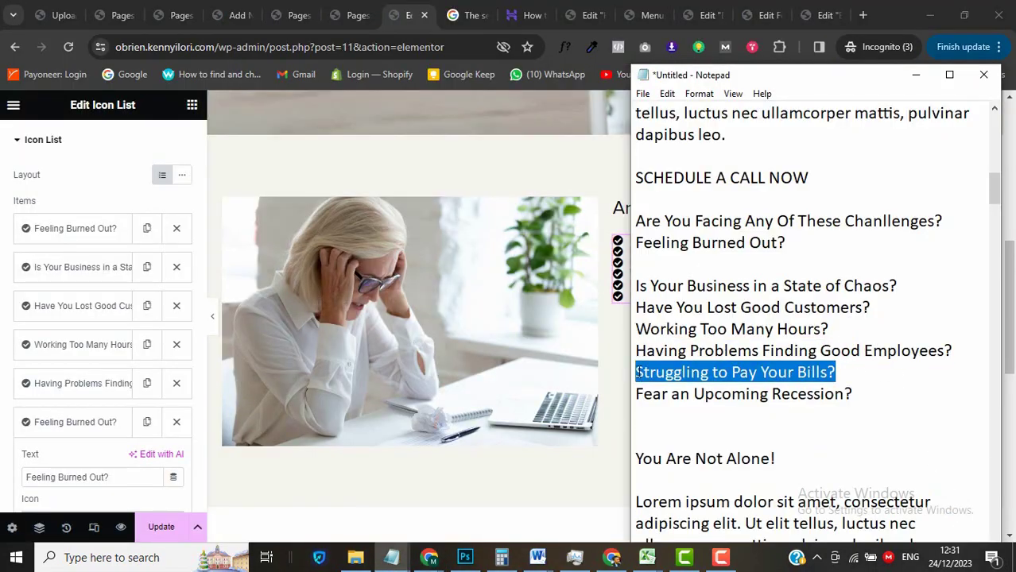
key(ctrl+c)
key(alt+Tab)
triple_click(86, 477)
key(ctrl+v)
click(101, 429)
Replace the seventh list item's text with "Fear an Upcoming Recession?" copied from the Notepad notes.
click(86, 462)
mouse_move(392, 559)
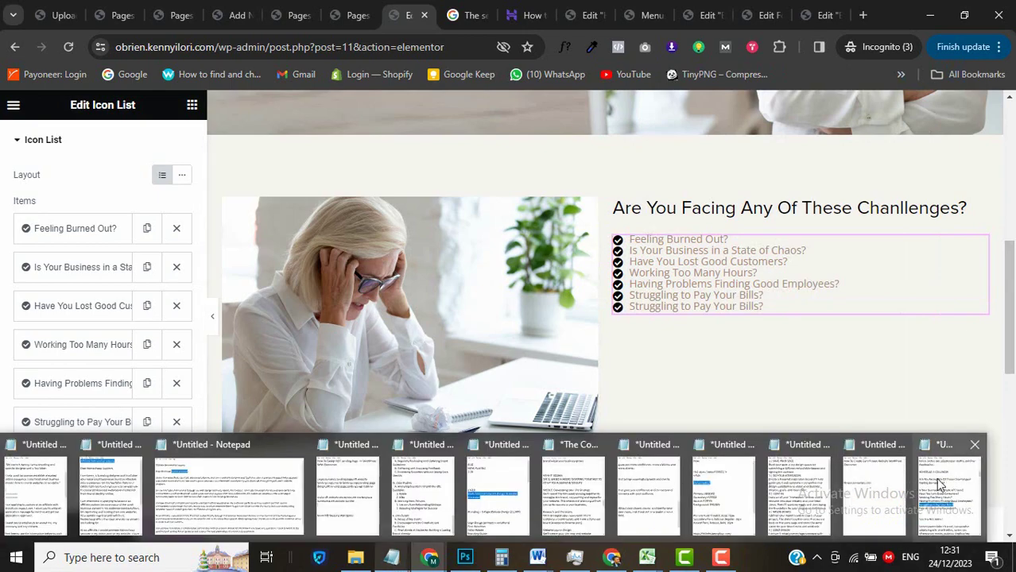
click(940, 479)
drag(853, 394, 636, 393)
key(ctrl+c)
key(alt+Tab)
scroll(73, 359, down, 2)
triple_click(69, 366)
key(ctrl+v)
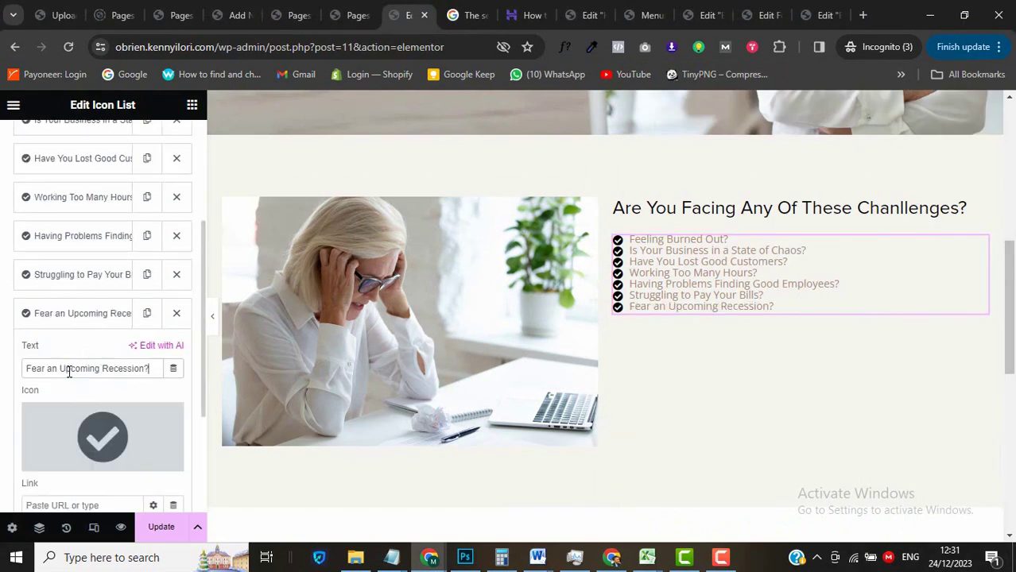
click(79, 313)
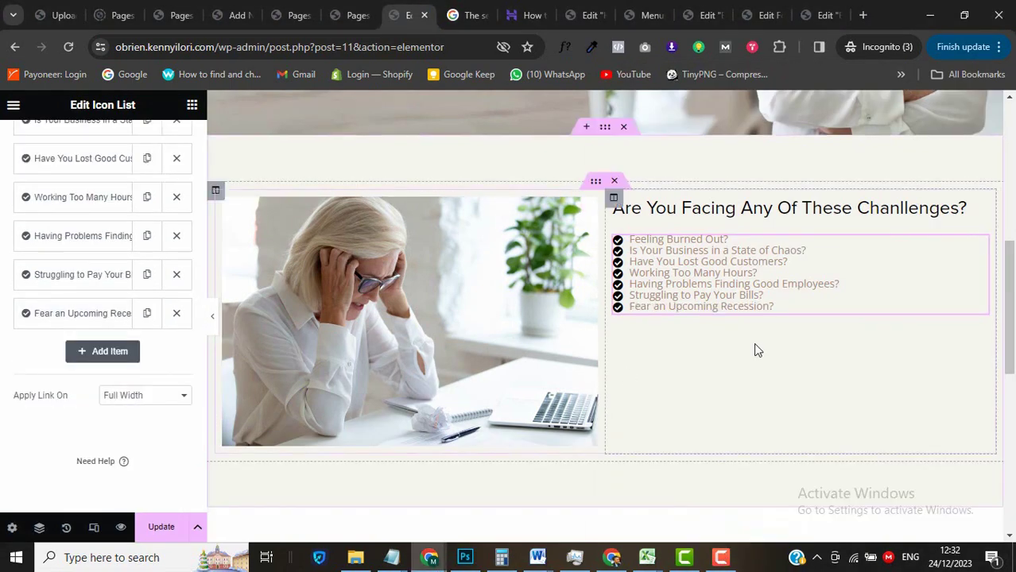
Set the space between the icon list items to 15 px and align the list to the start.
scroll(4, 316, up, 3)
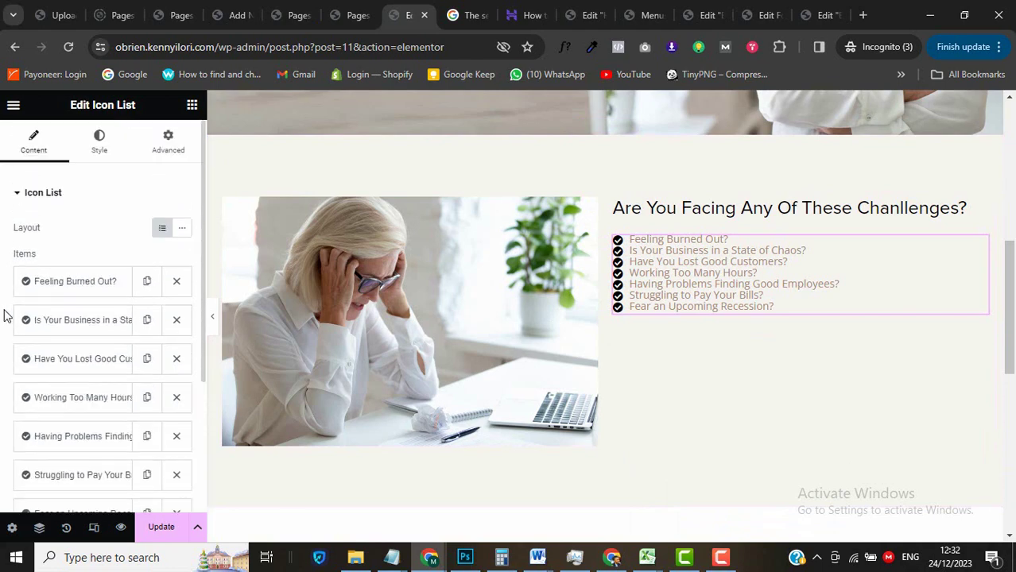
click(99, 151)
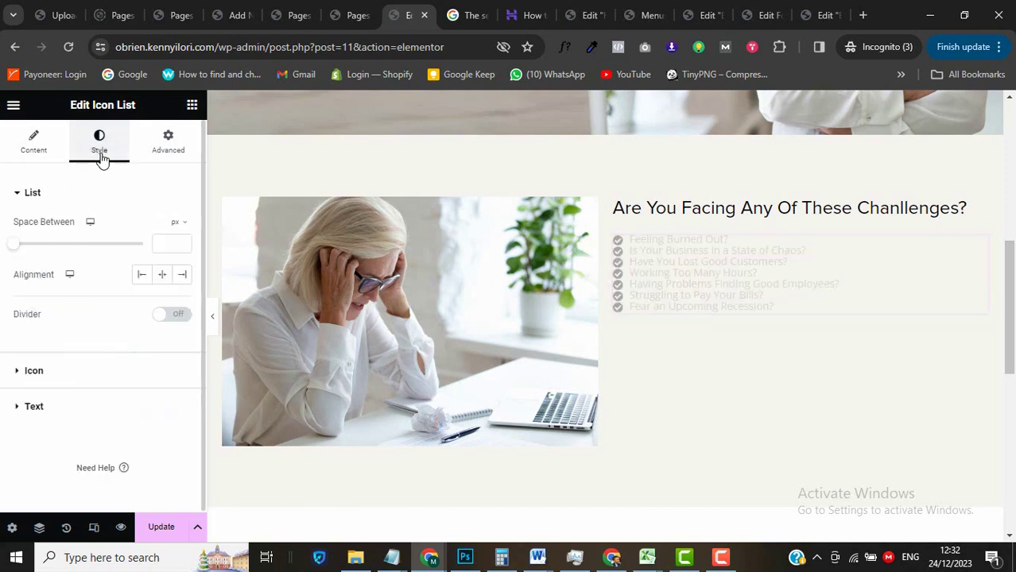
click(158, 242)
text(15)
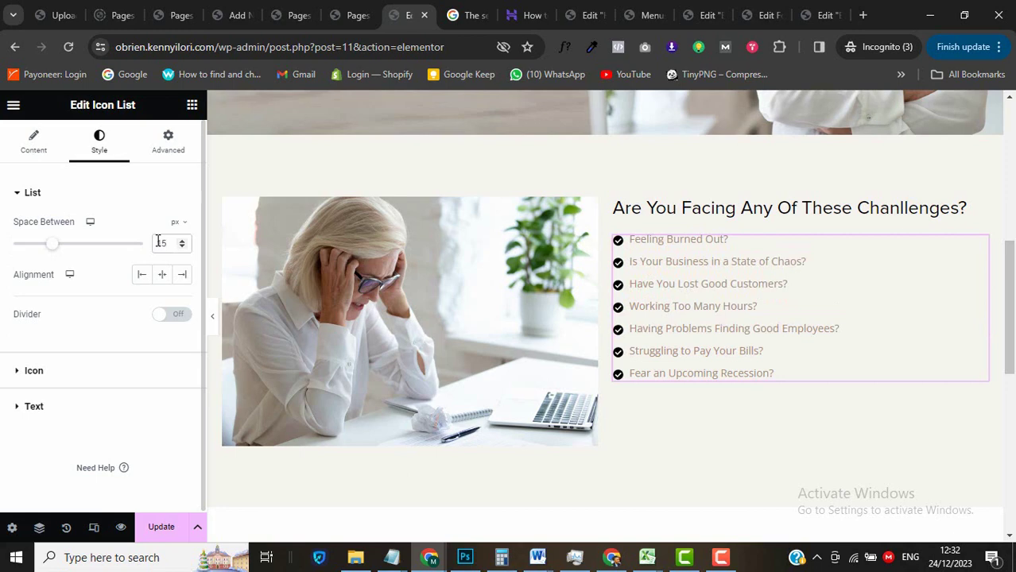
click(143, 276)
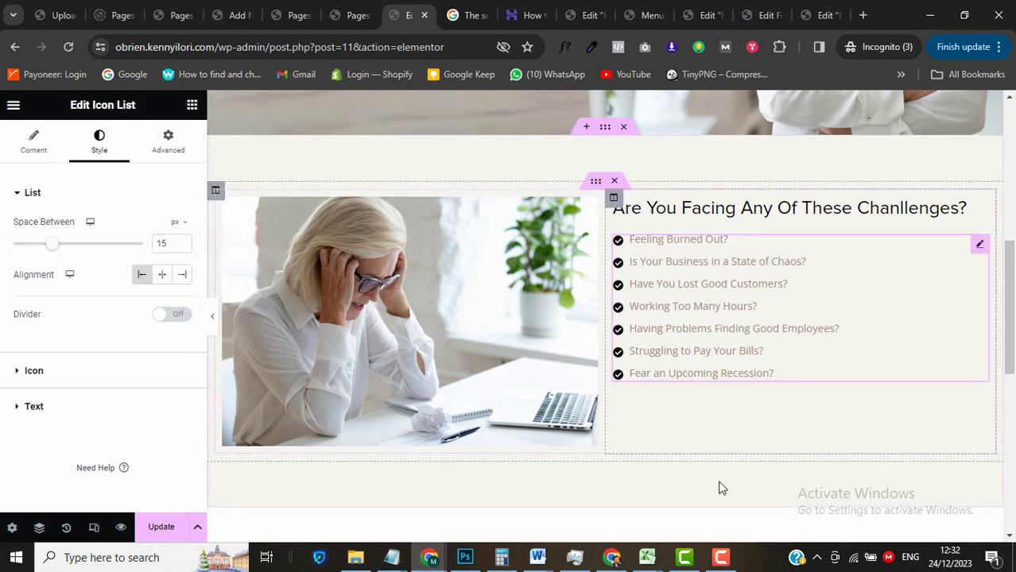
Give the list icons the global Secondary color and set their size to 20 px.
click(64, 374)
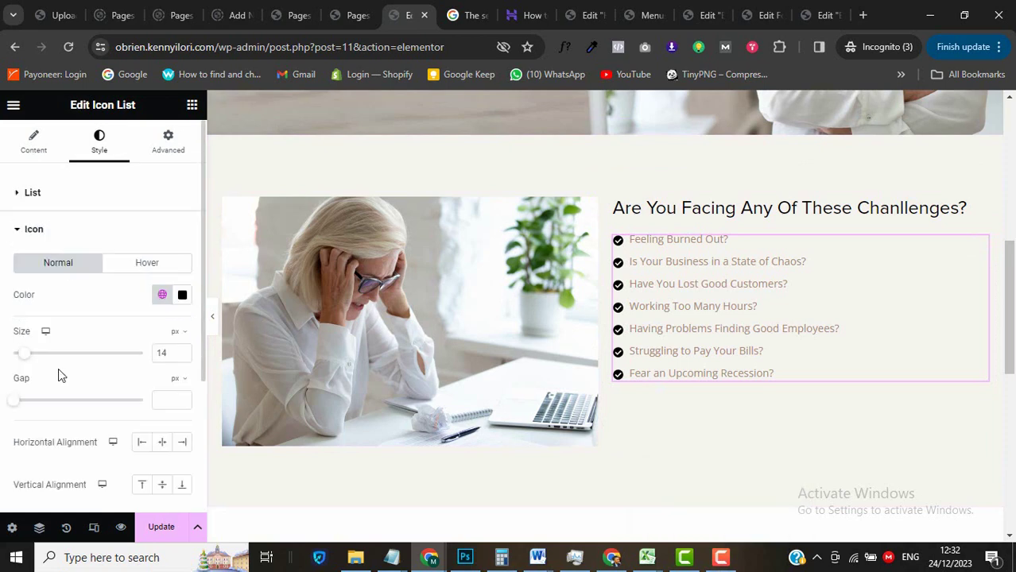
click(162, 295)
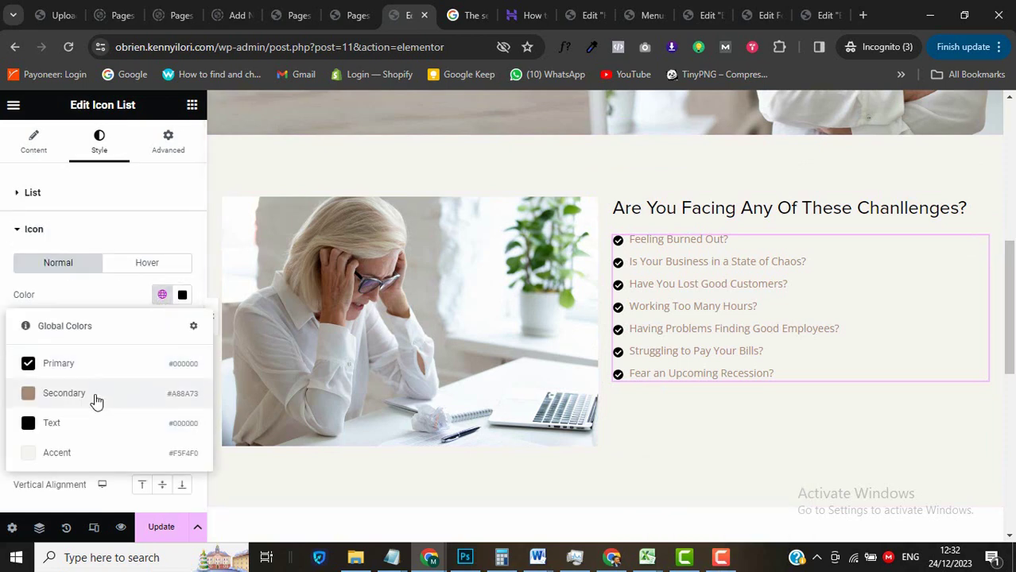
click(93, 396)
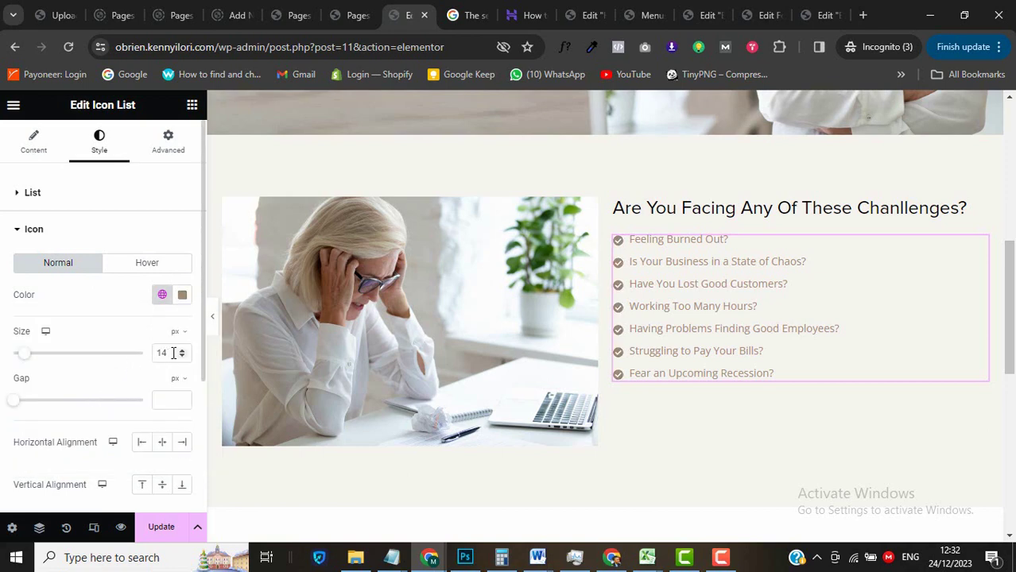
drag(174, 353, 146, 359)
text(20)
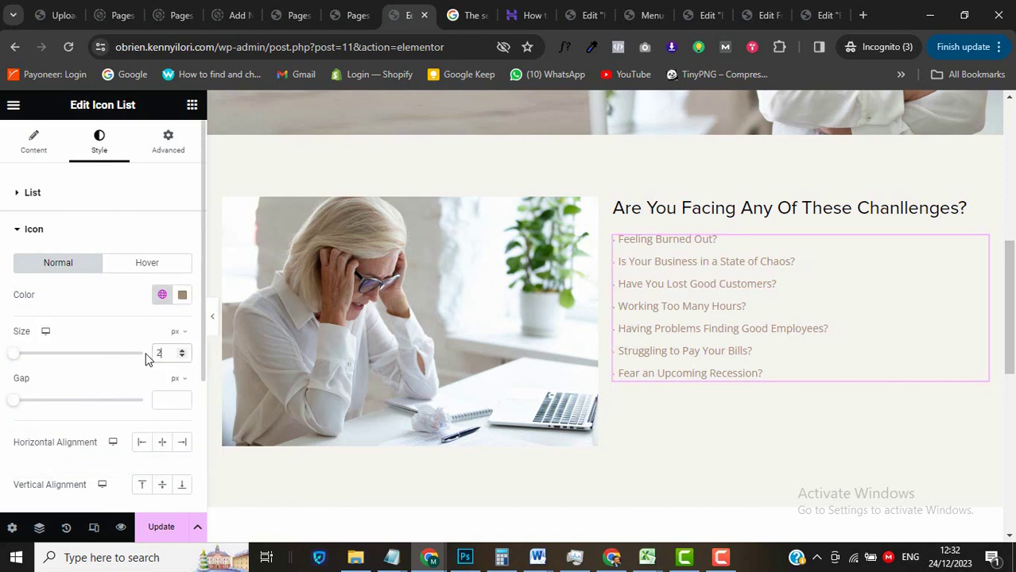
Set the gap between the list icons and text to 10 px and left-align the icons horizontally.
click(164, 401)
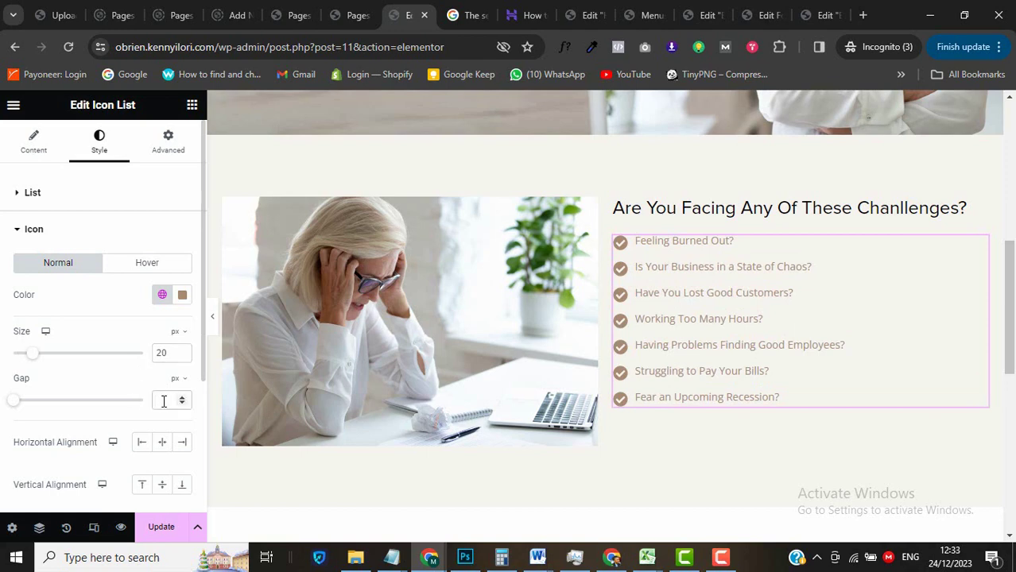
text(10)
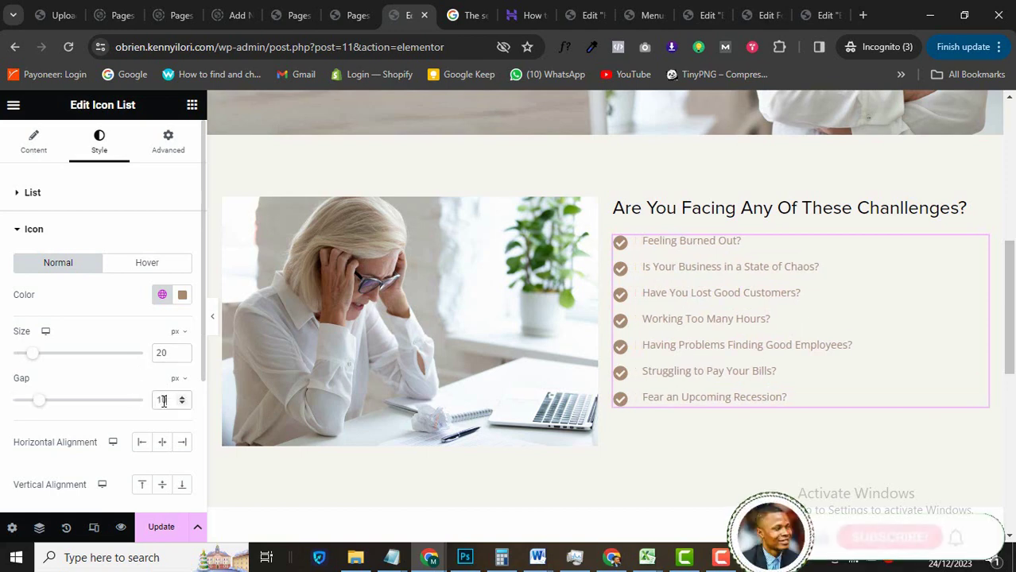
click(143, 444)
Check the list text's typography, adjust the global Text font in the site settings, and save the update.
scroll(70, 451, down, 2)
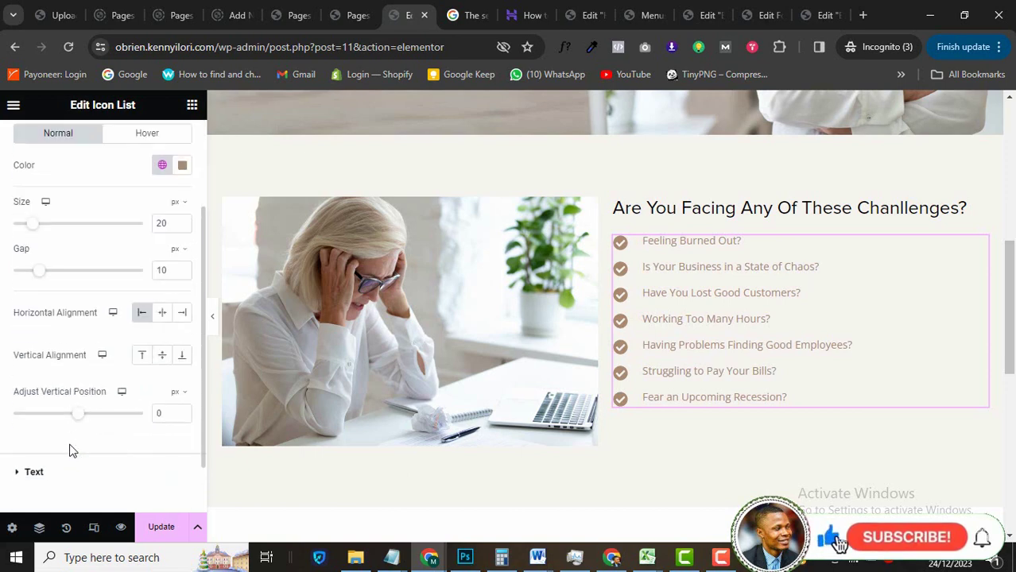
scroll(70, 451, down, 1)
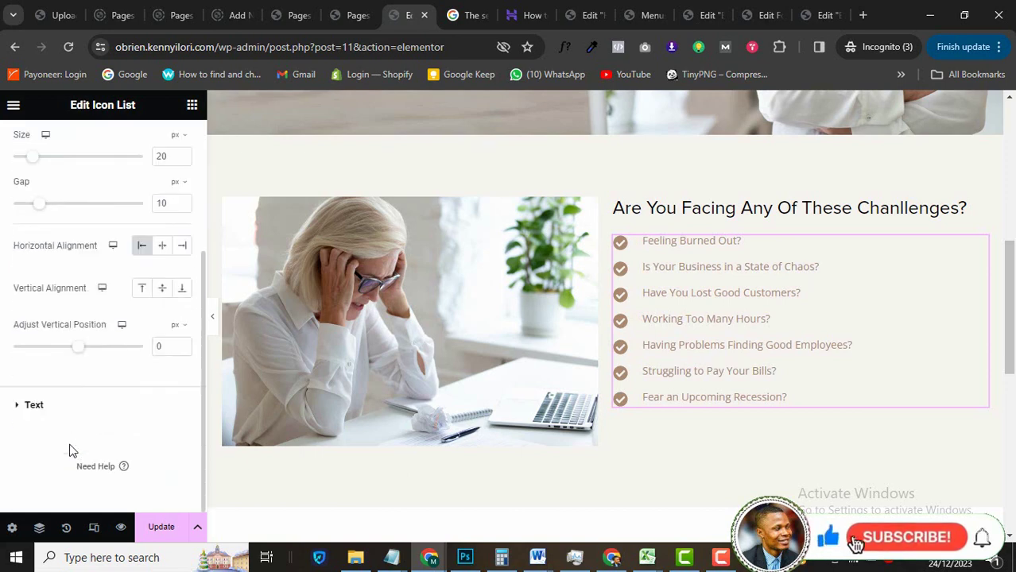
click(46, 412)
click(182, 300)
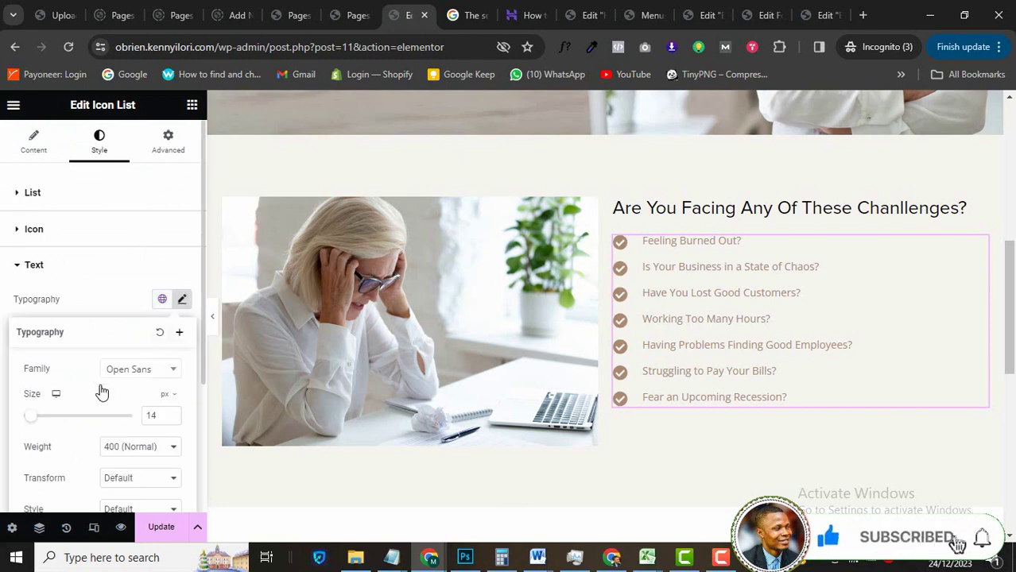
scroll(75, 415, down, 3)
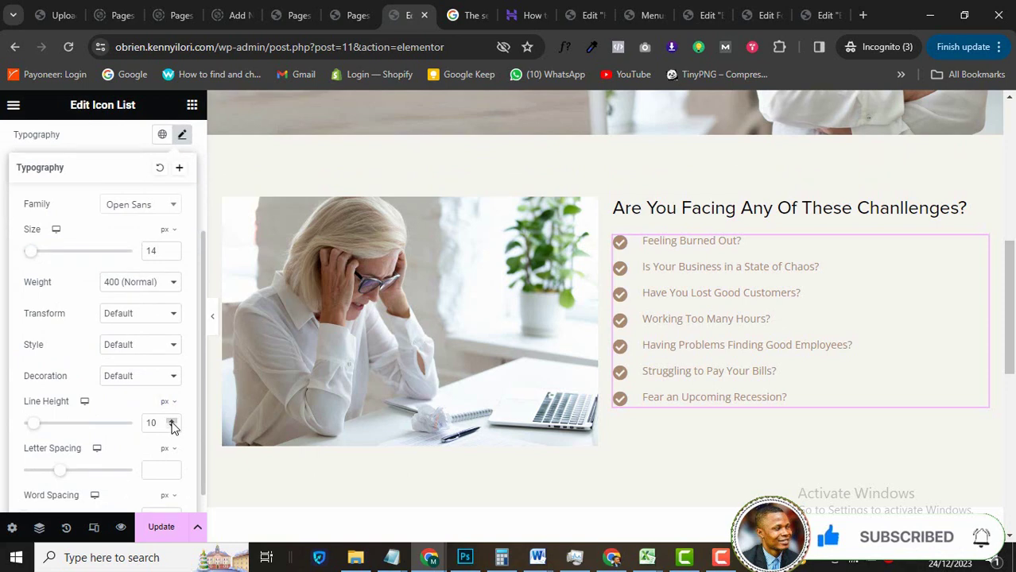
scroll(174, 428, up, 2)
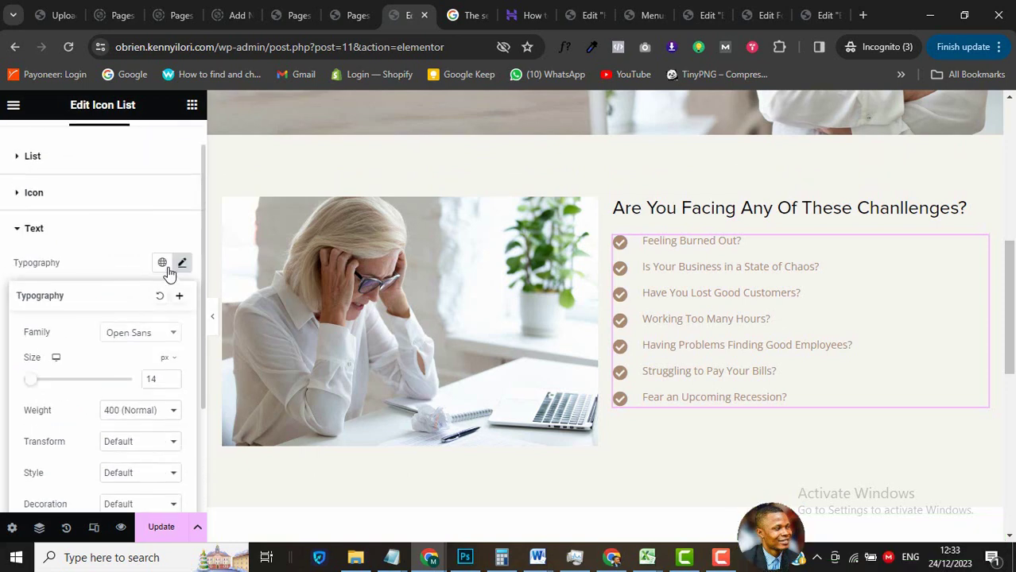
click(162, 264)
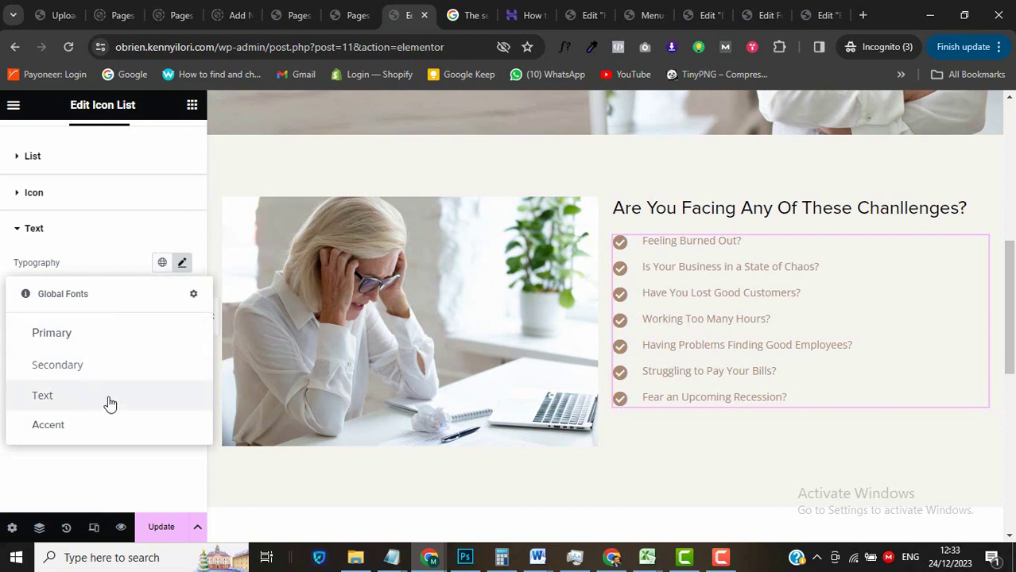
click(194, 297)
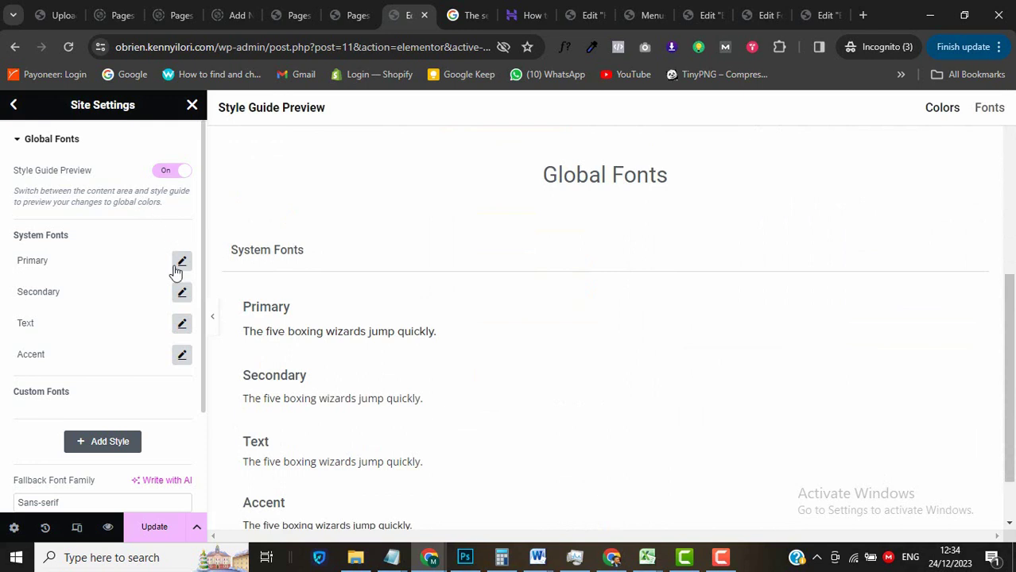
click(183, 326)
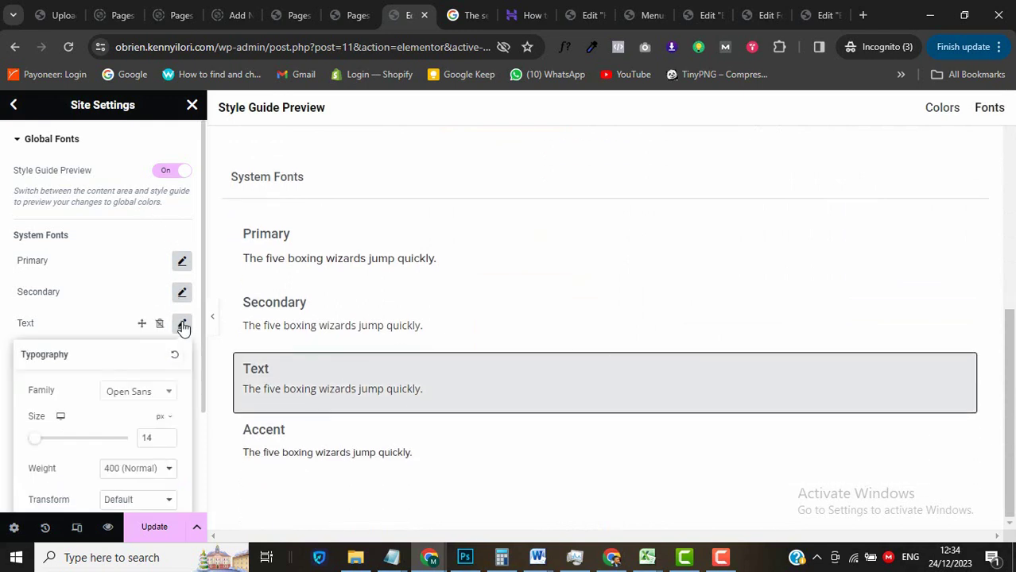
scroll(102, 397, down, 2)
click(1, 445)
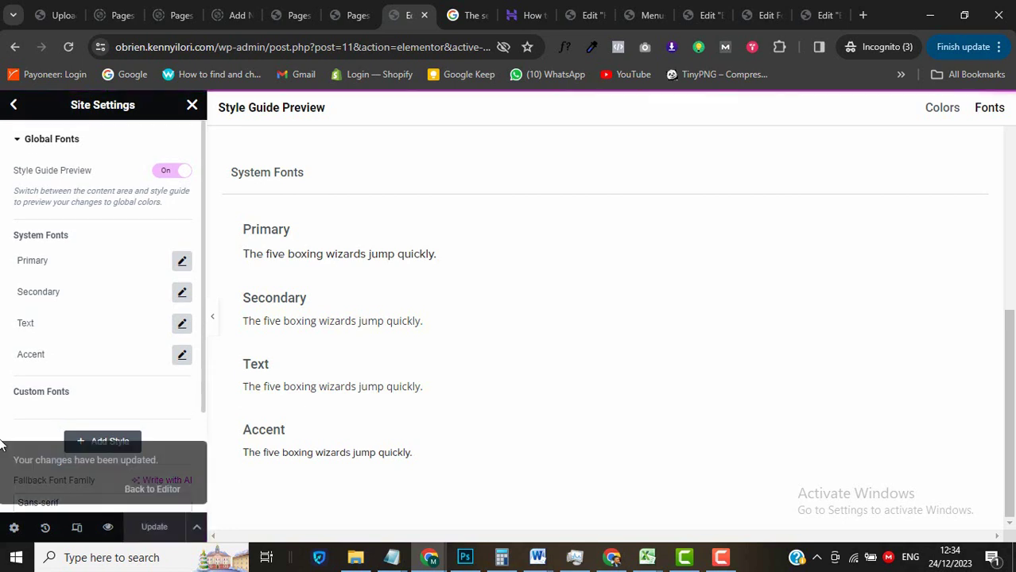
click(191, 106)
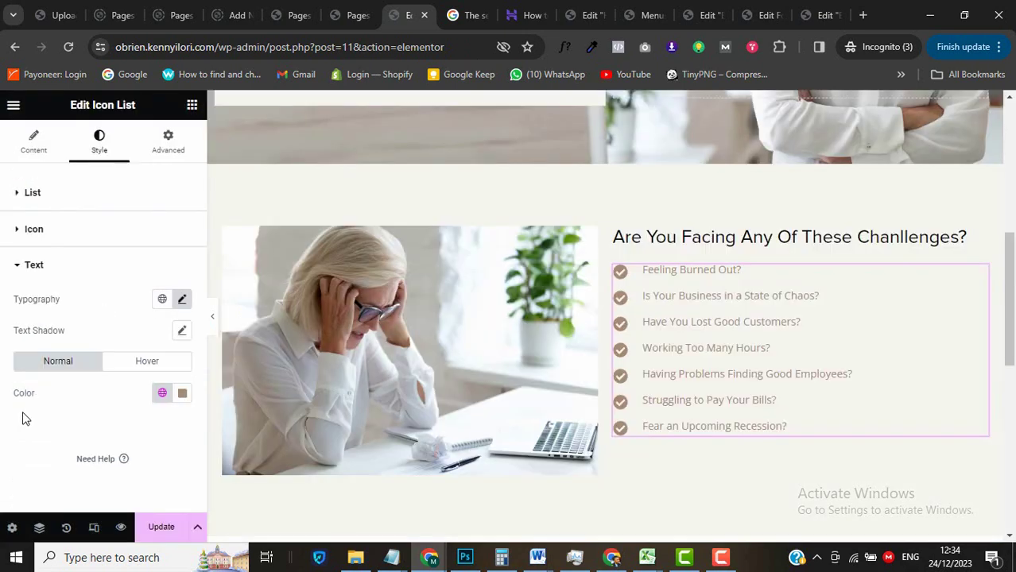
Apply the global Text font and the black global Text color to the list items.
click(162, 299)
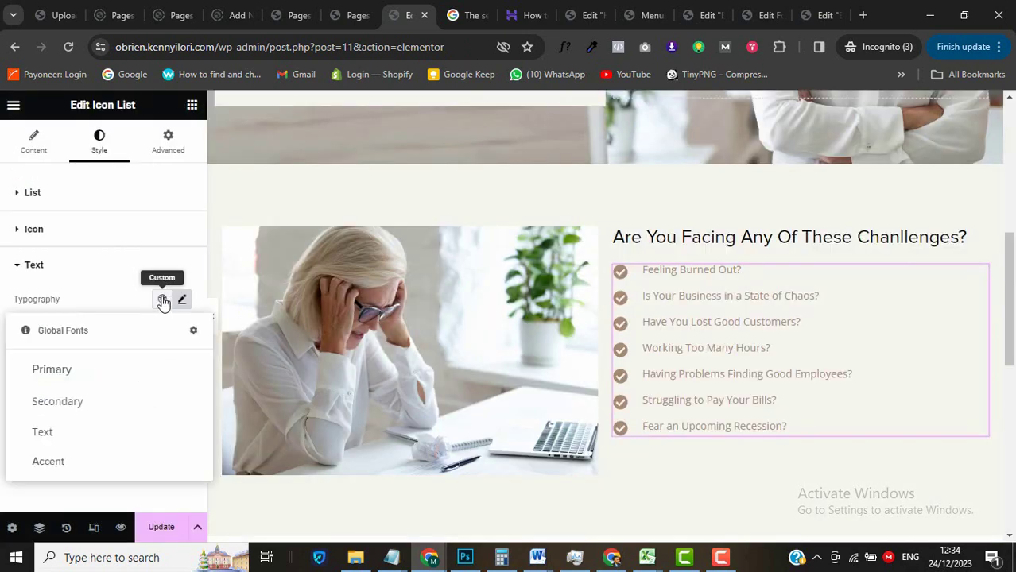
click(96, 433)
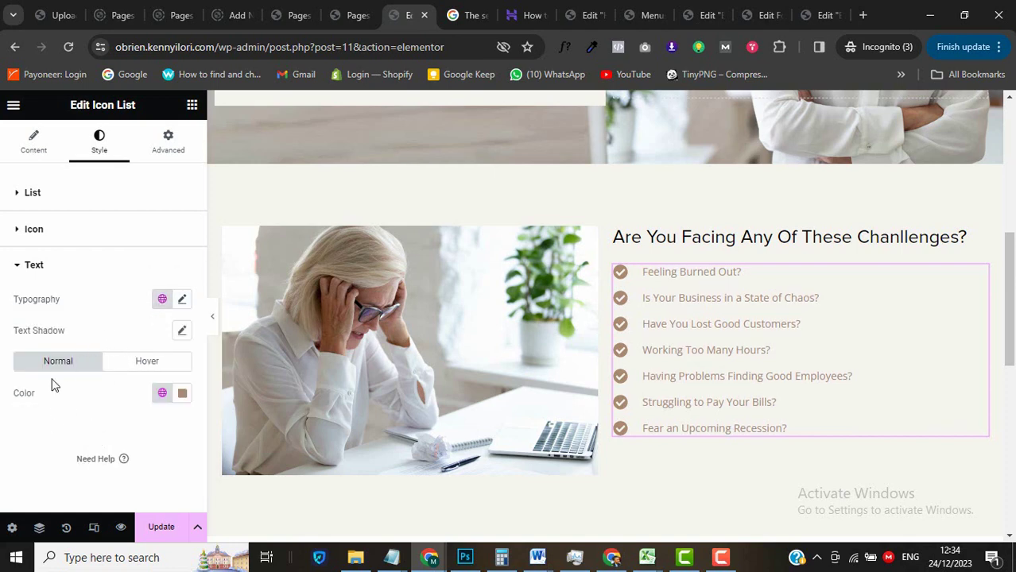
click(162, 392)
click(111, 331)
click(211, 317)
click(215, 329)
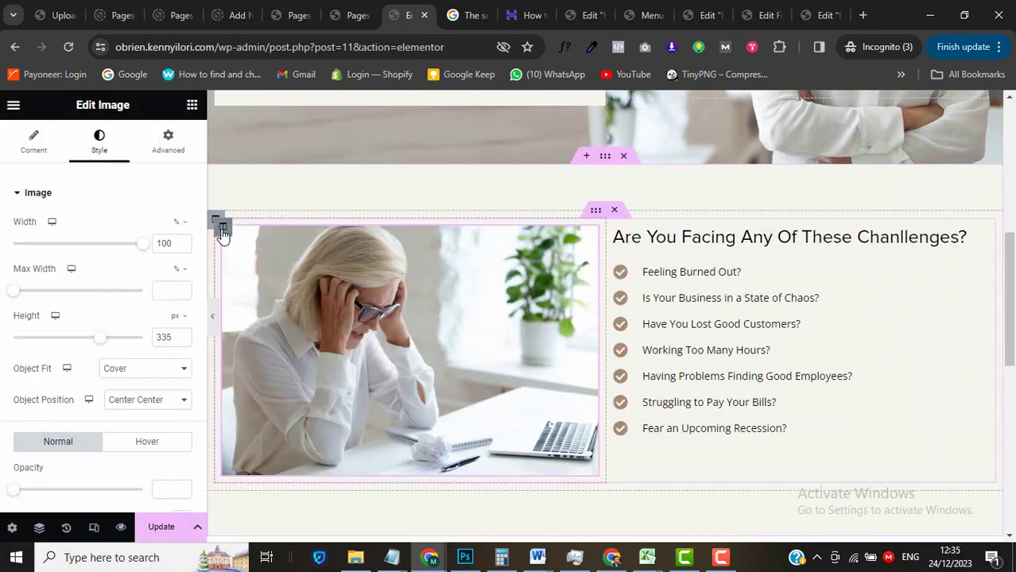
Unlink the image column's padding and set its left padding to 50 px, with the other sides at 0.
click(223, 230)
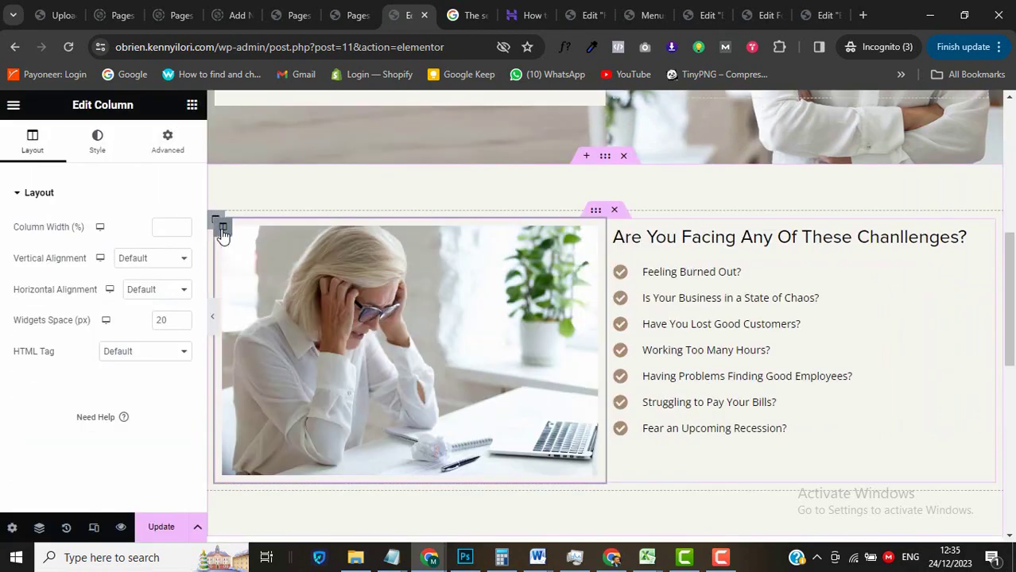
click(172, 150)
click(183, 306)
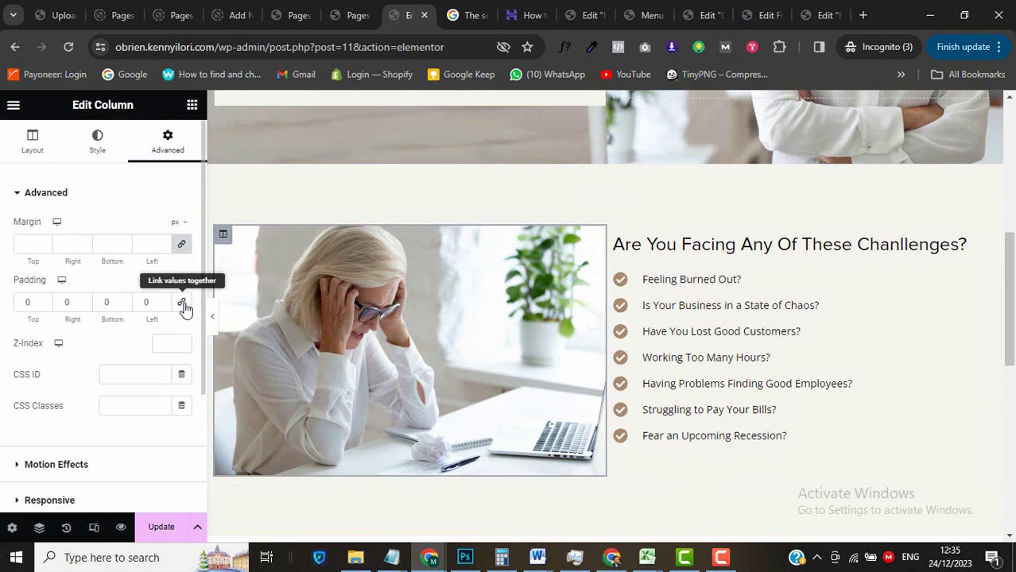
click(140, 303)
text(5)
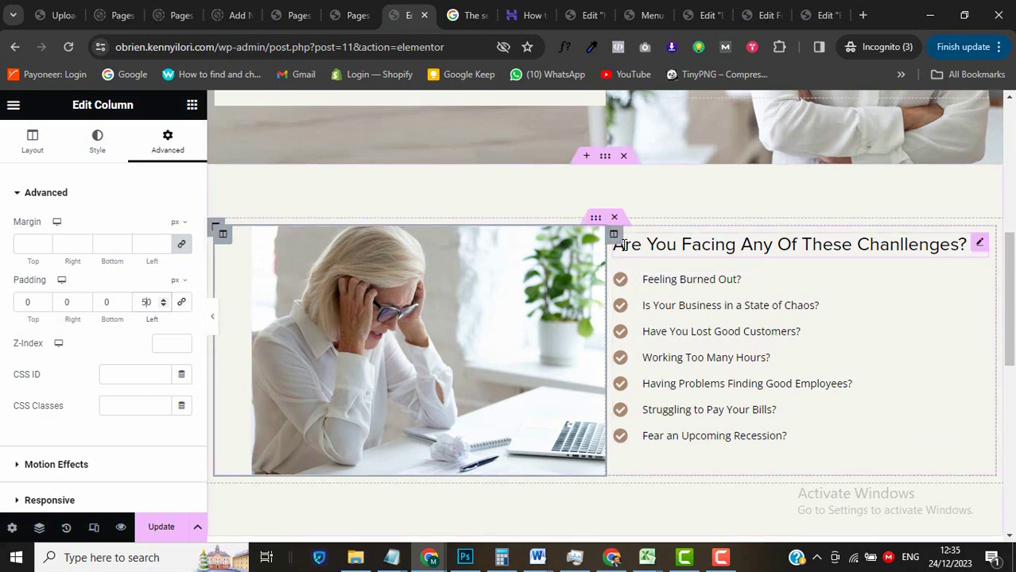
Unlink the heading and list column's padding, set its left padding to 70 px, and preview the section at full width.
click(614, 236)
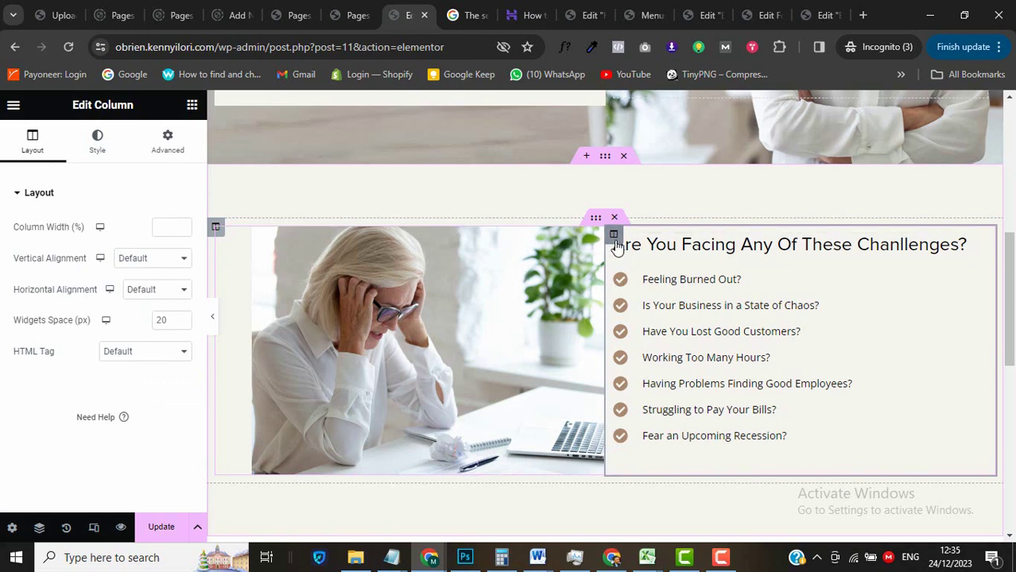
click(170, 159)
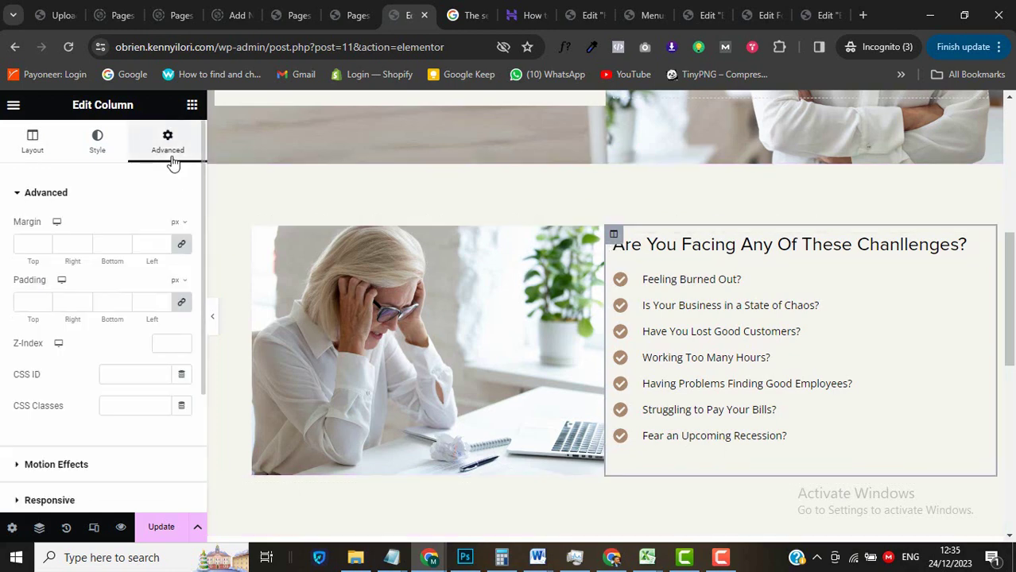
click(182, 304)
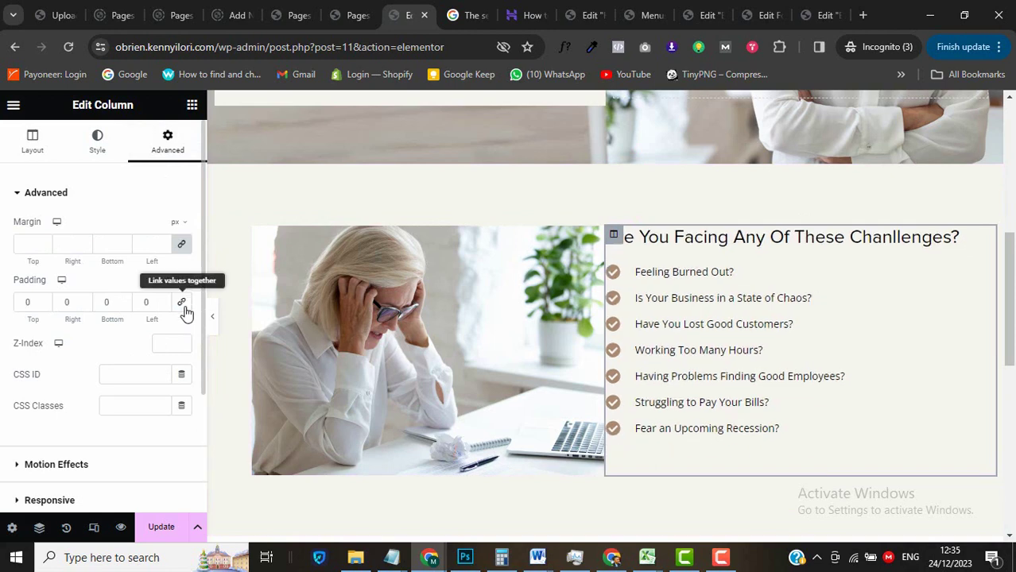
click(143, 308)
text(7)
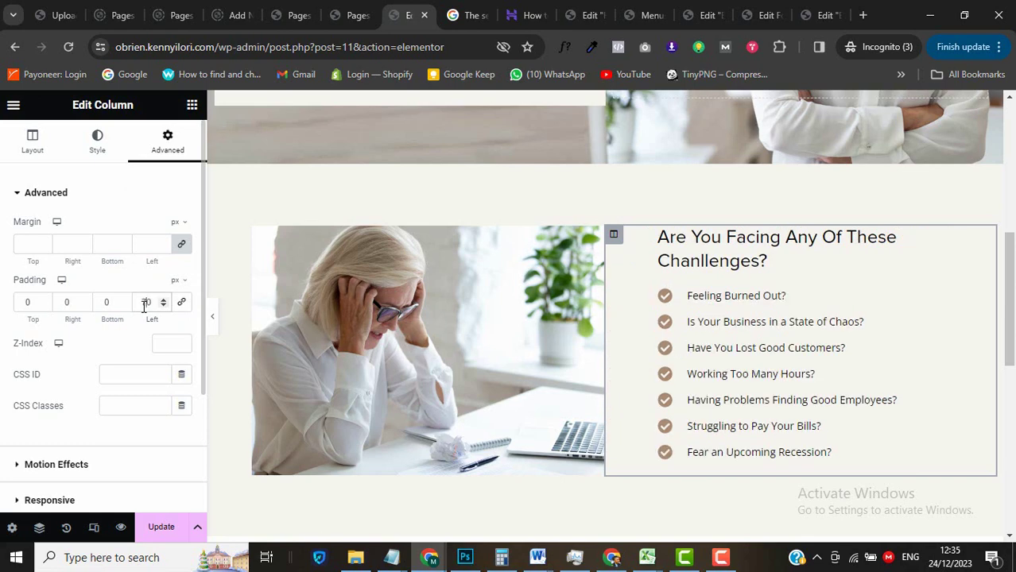
click(213, 319)
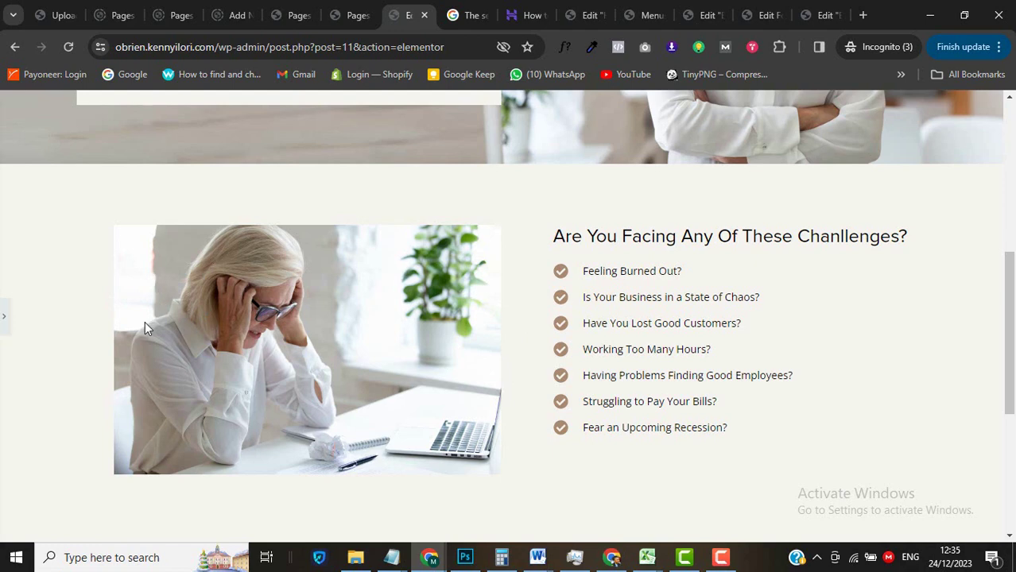
click(4, 322)
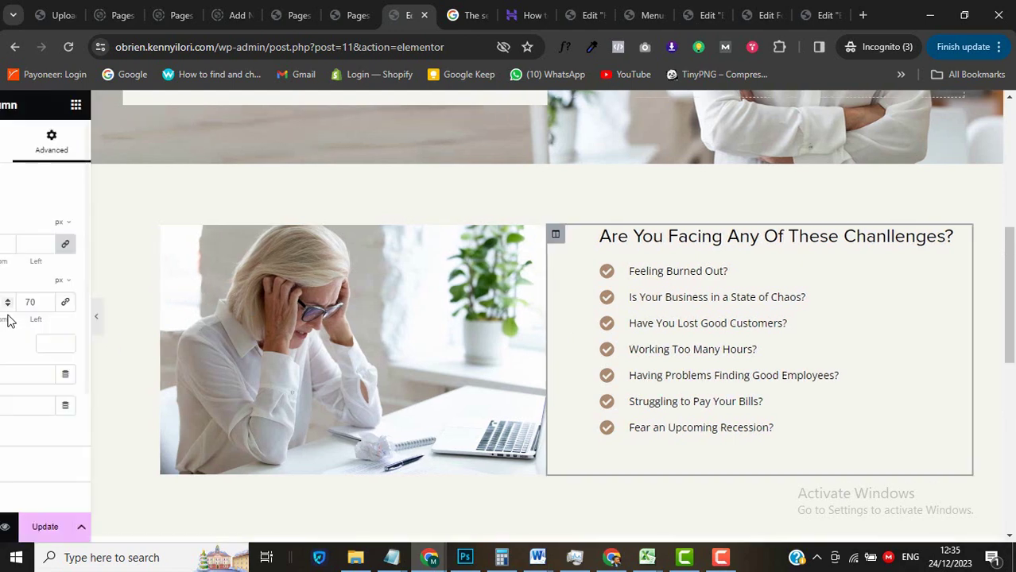
Add a new single-column section below the challenges section.
scroll(582, 407, down, 2)
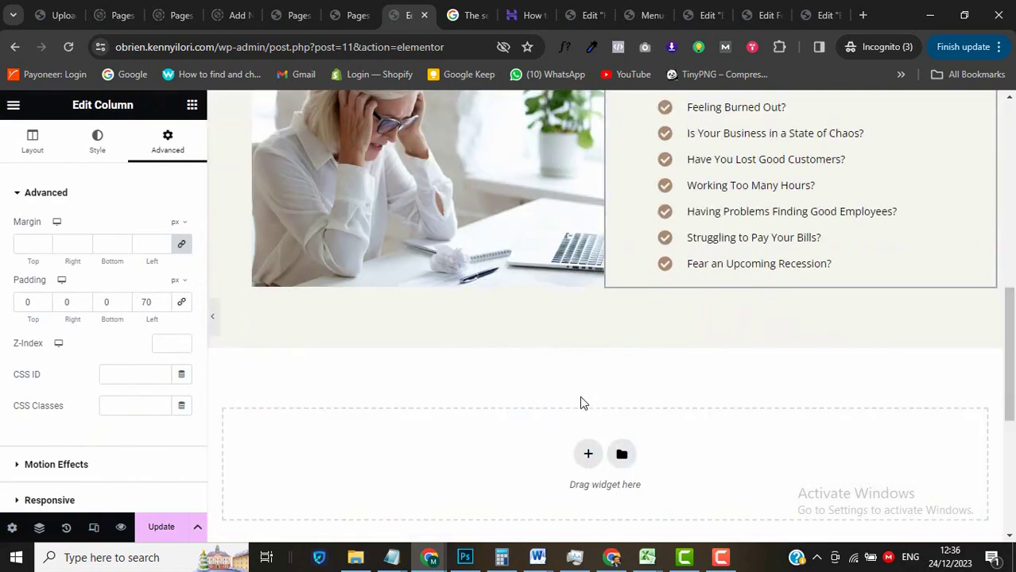
click(588, 456)
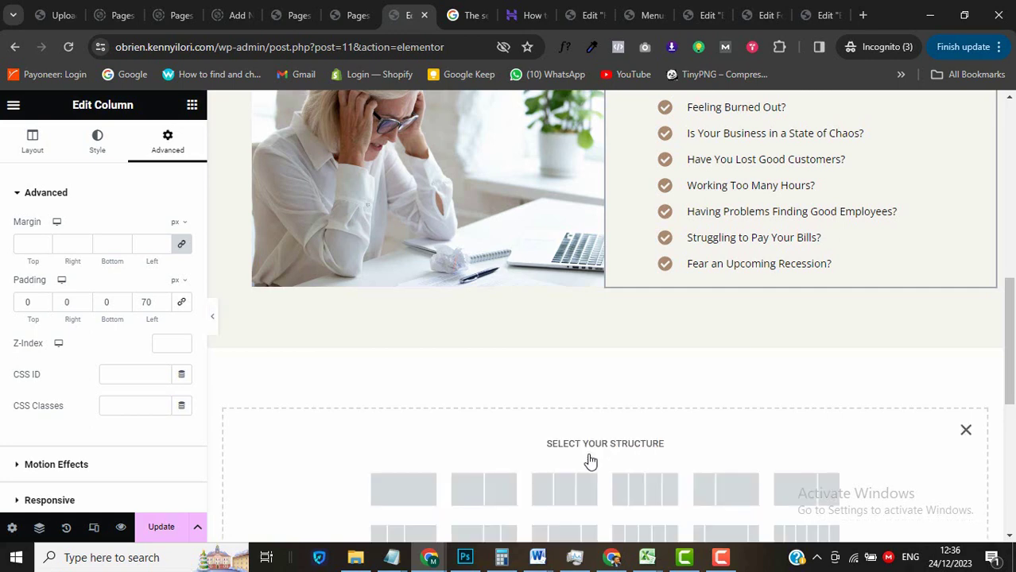
click(413, 489)
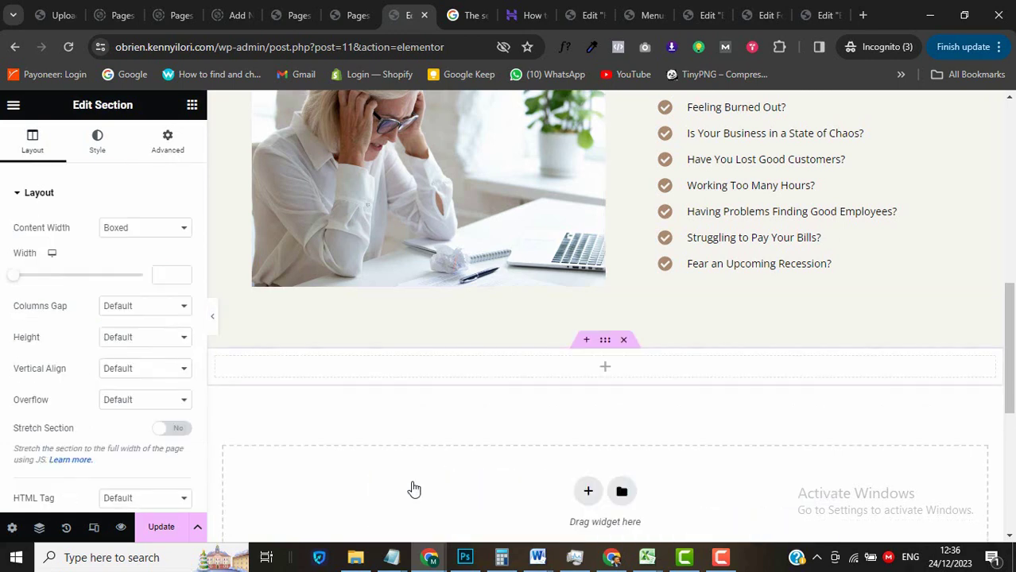
scroll(360, 382, down, 1)
Set the new section's content width to Full Width and its height to Min Height at about 259 px.
click(143, 228)
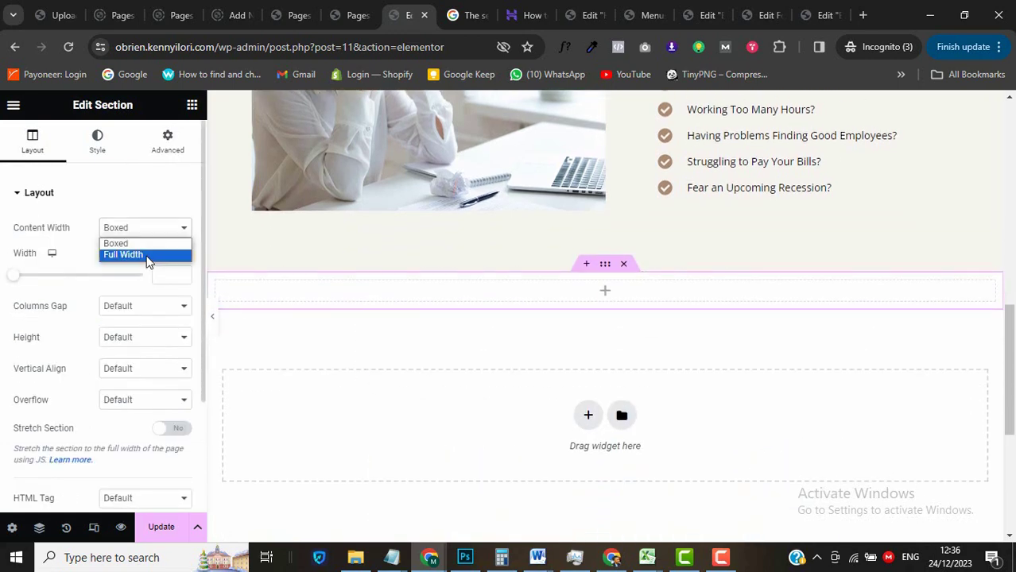
click(146, 256)
click(139, 290)
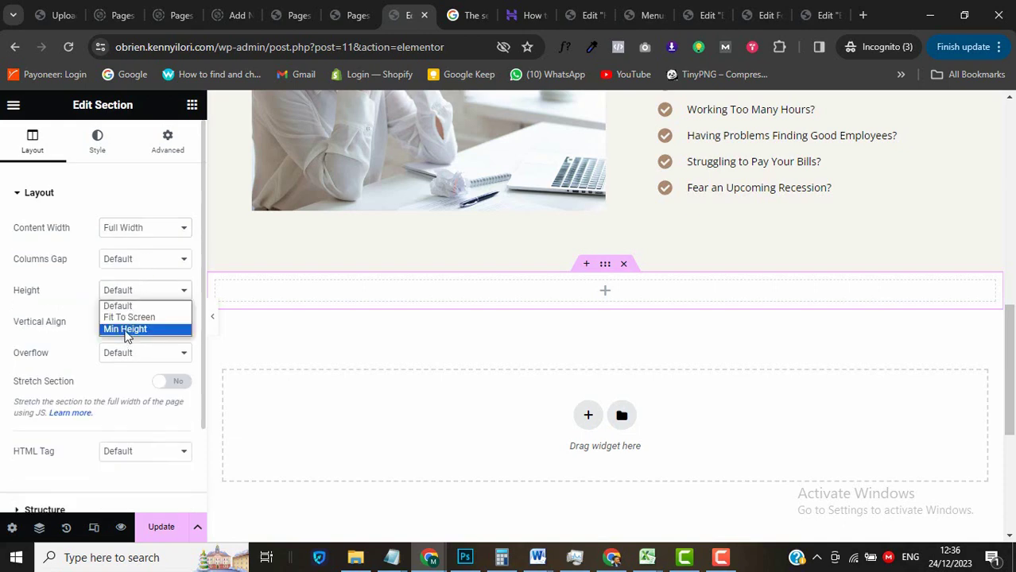
click(125, 330)
mouse_move(48, 343)
mouse_down()
mouse_move(19, 341)
mouse_move(34, 348)
mouse_up()
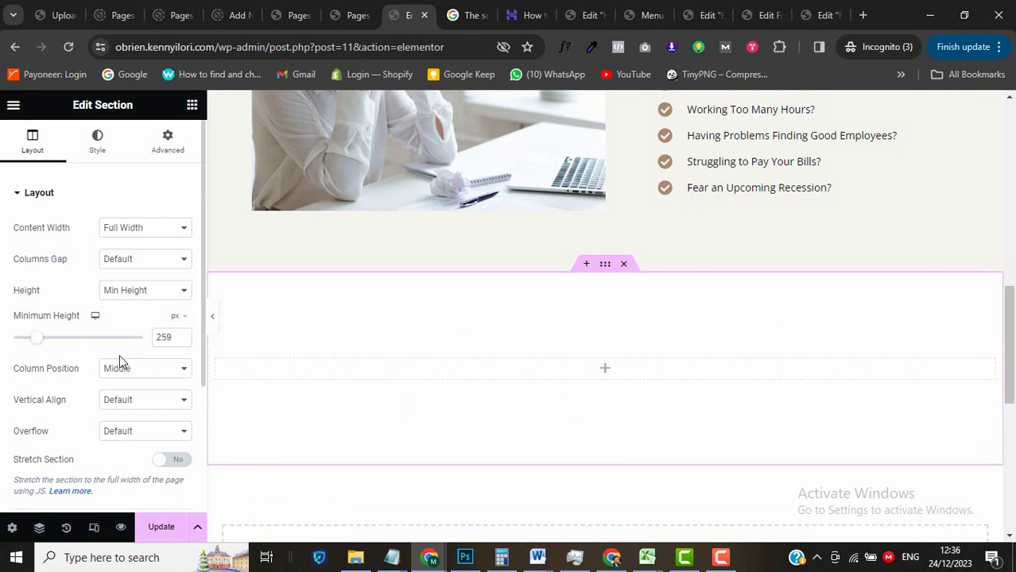
Give the new section a Classic background in the global Secondary color.
click(97, 143)
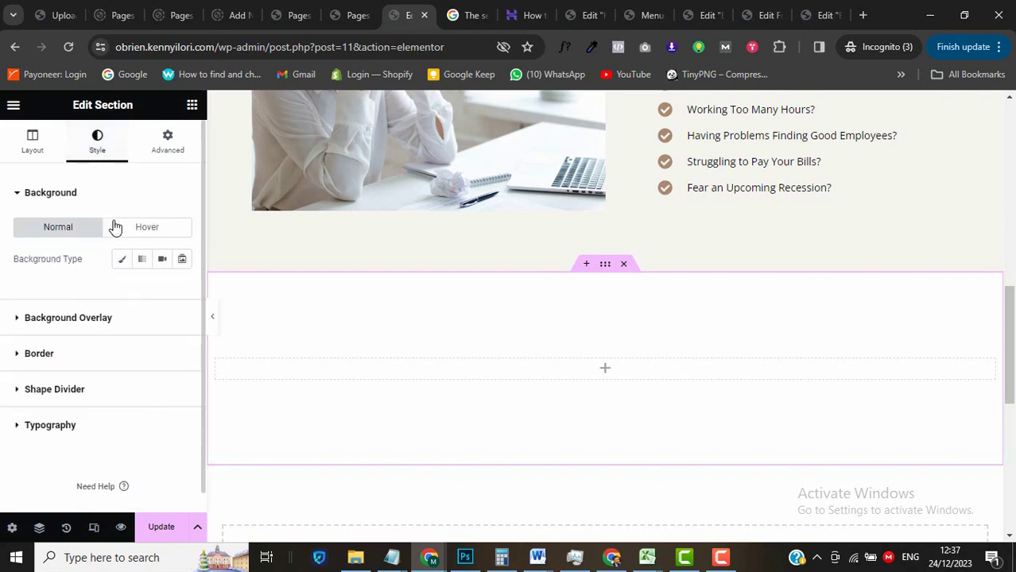
click(122, 261)
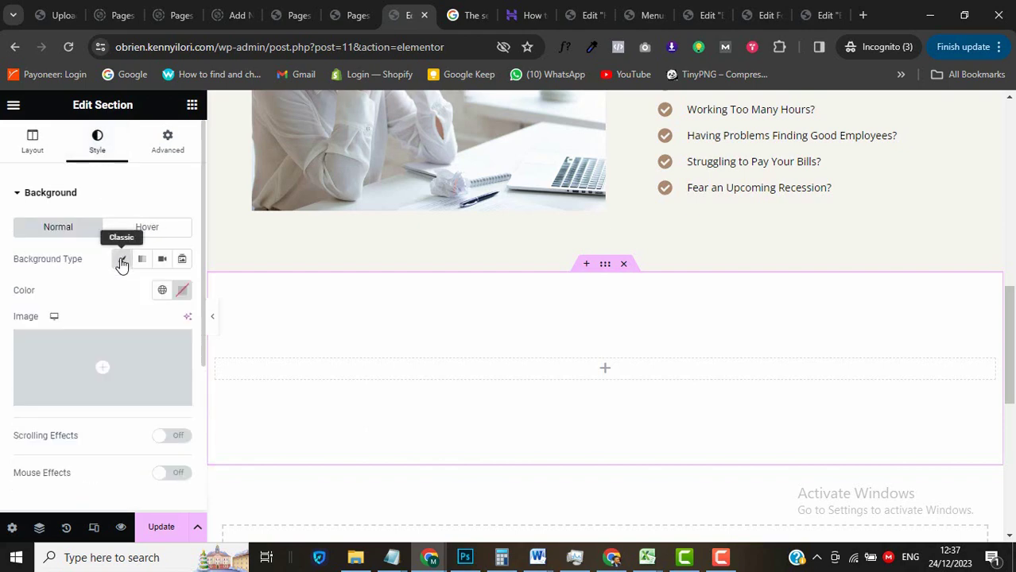
click(161, 292)
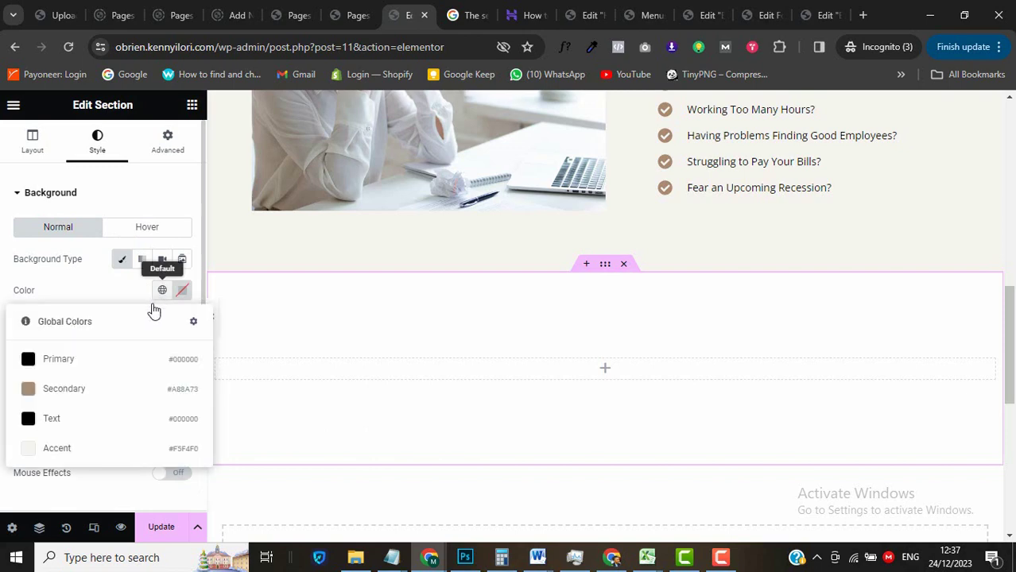
click(81, 390)
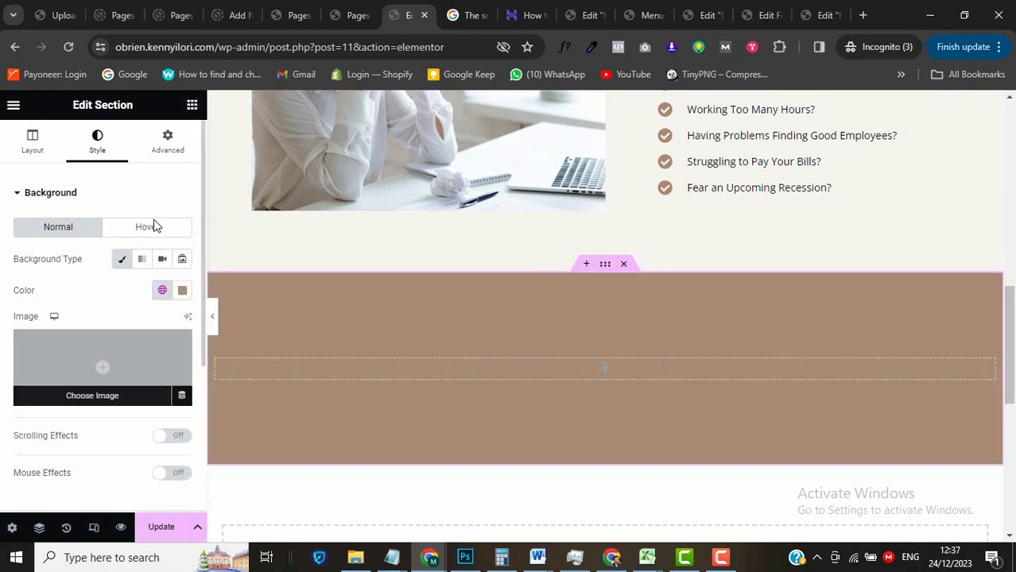
Insert an Inner Section widget into the brown section and delete its second column.
click(192, 106)
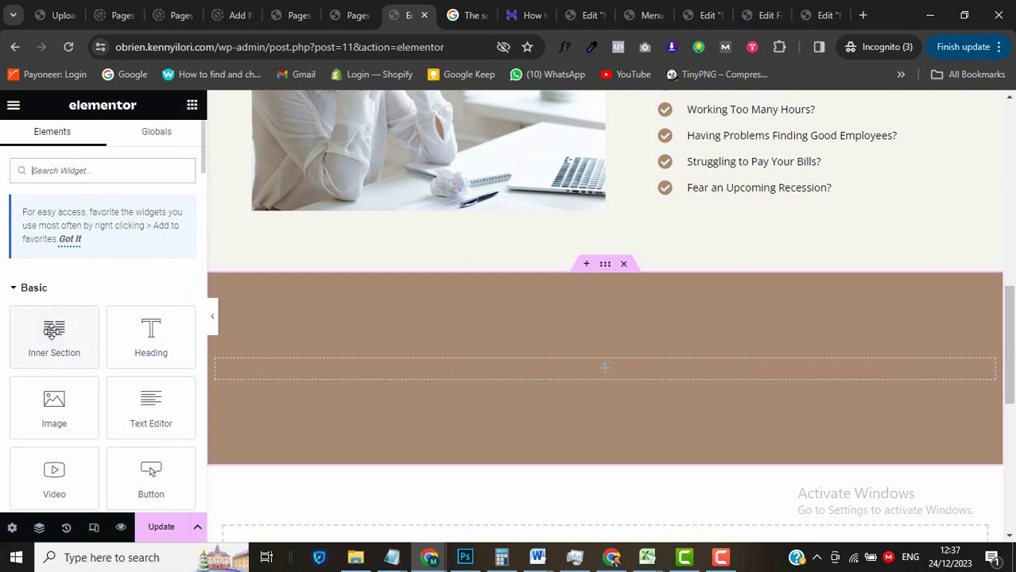
drag(54, 329, 616, 366)
right_click(615, 364)
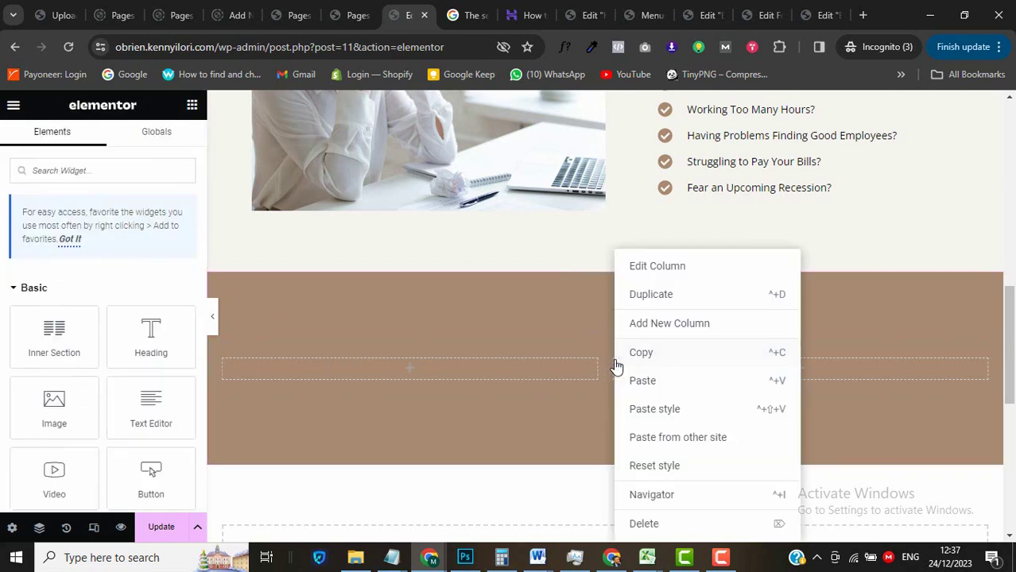
click(690, 524)
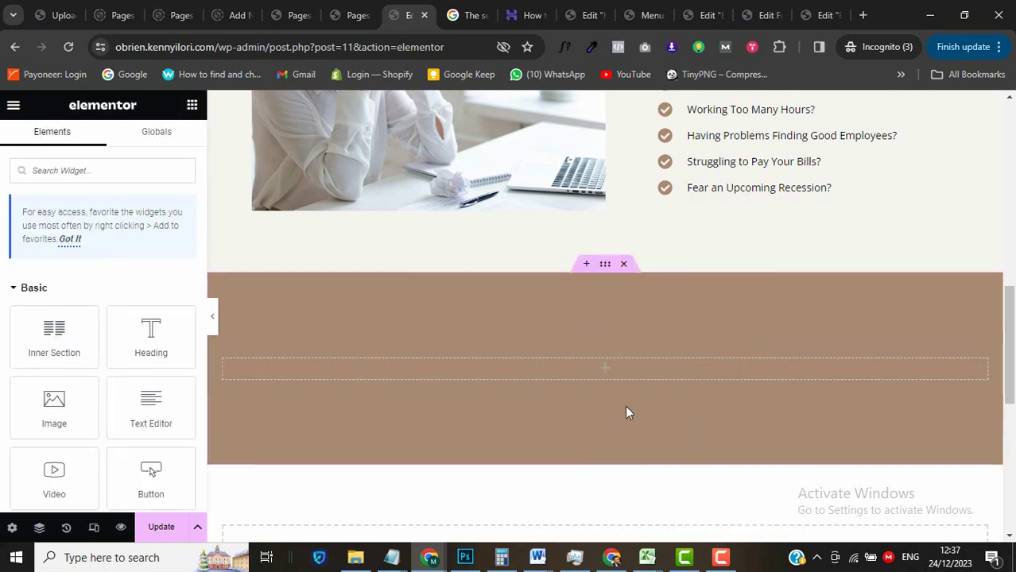
Set the boxed width of the inner section to 800.
mouse_move(592, 354)
click(685, 406)
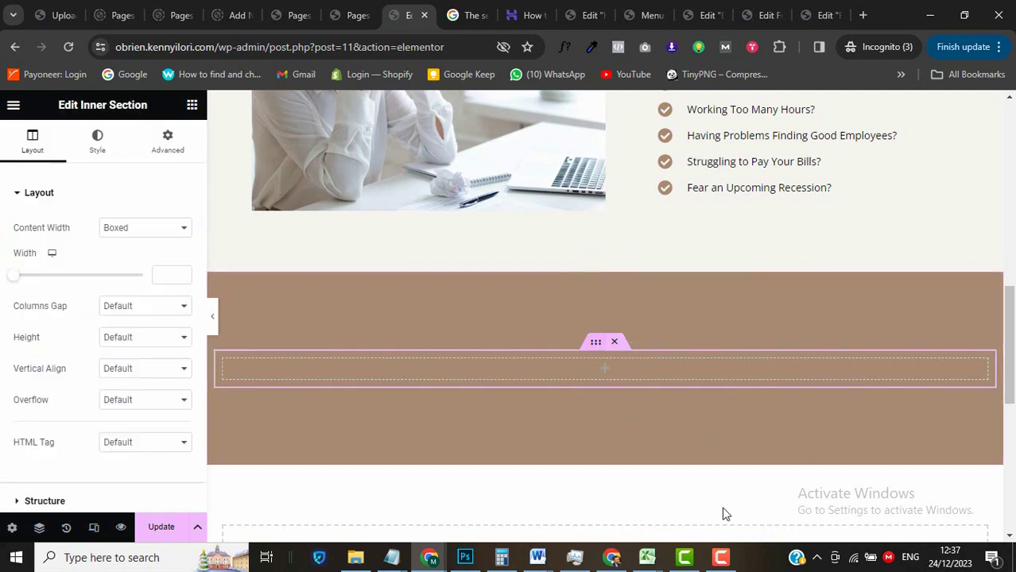
click(721, 557)
click(596, 350)
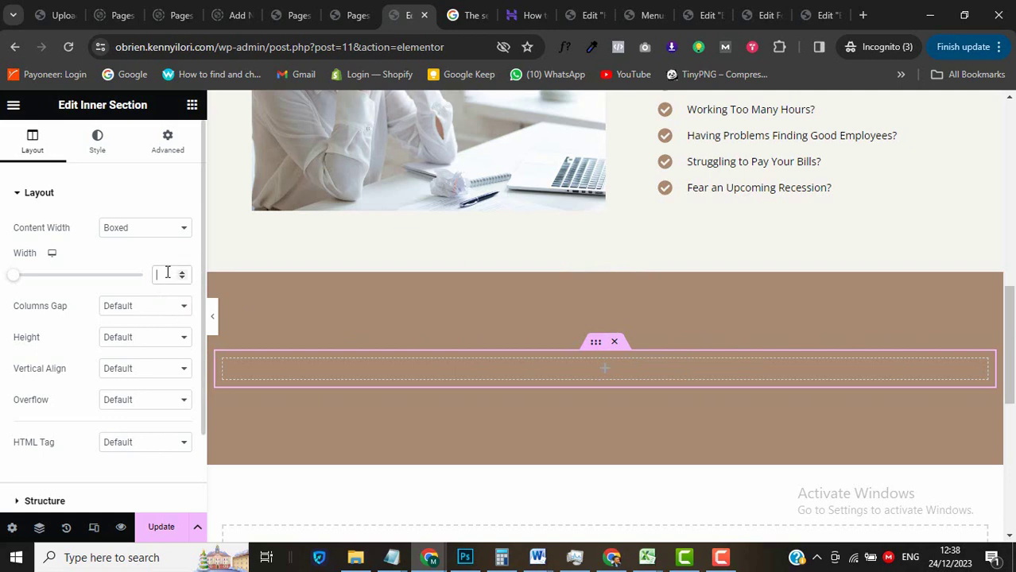
text(800)
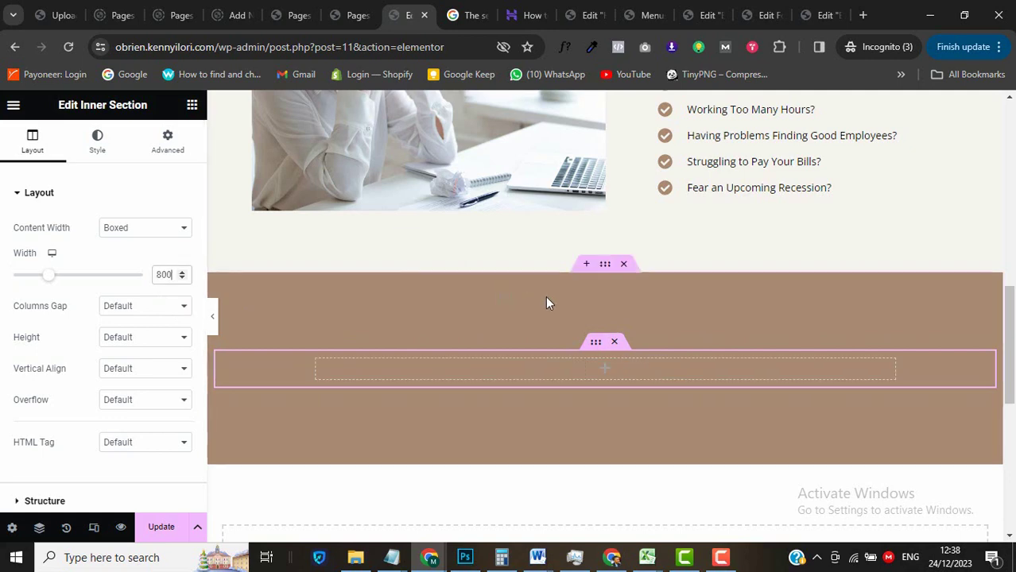
Set the minimum height of the outer brown section to 200 px.
click(605, 264)
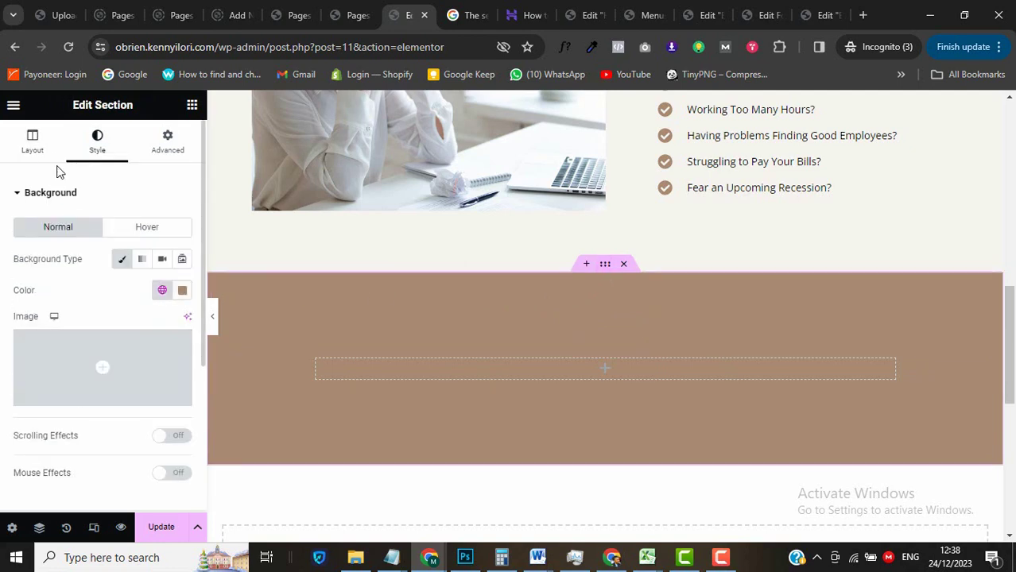
click(33, 143)
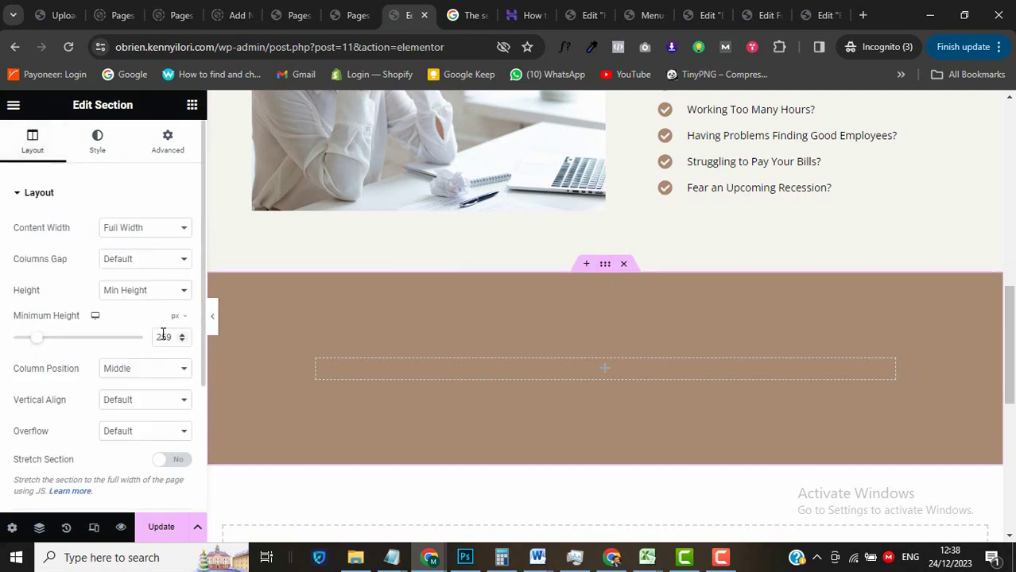
text(2)
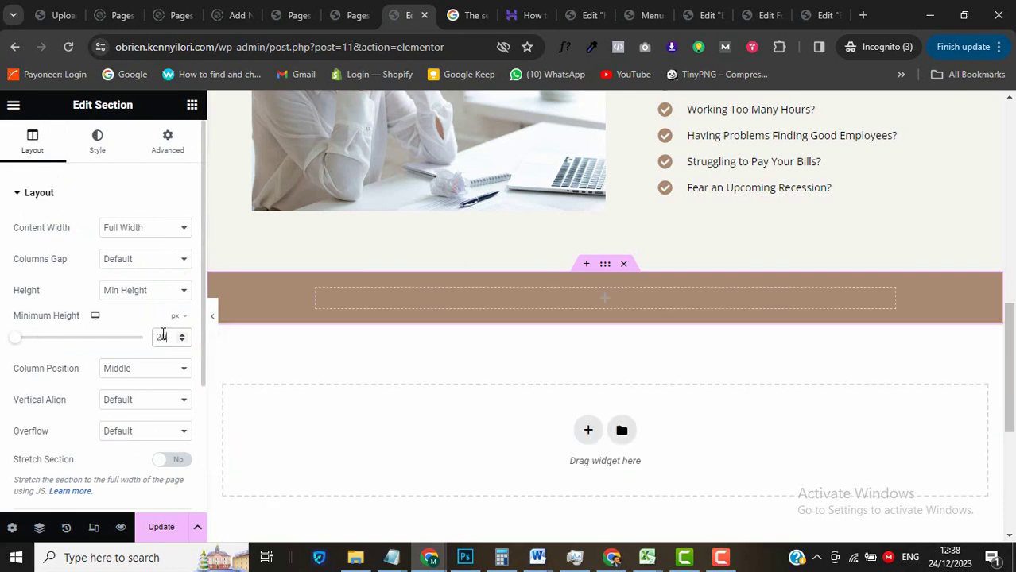
text(00)
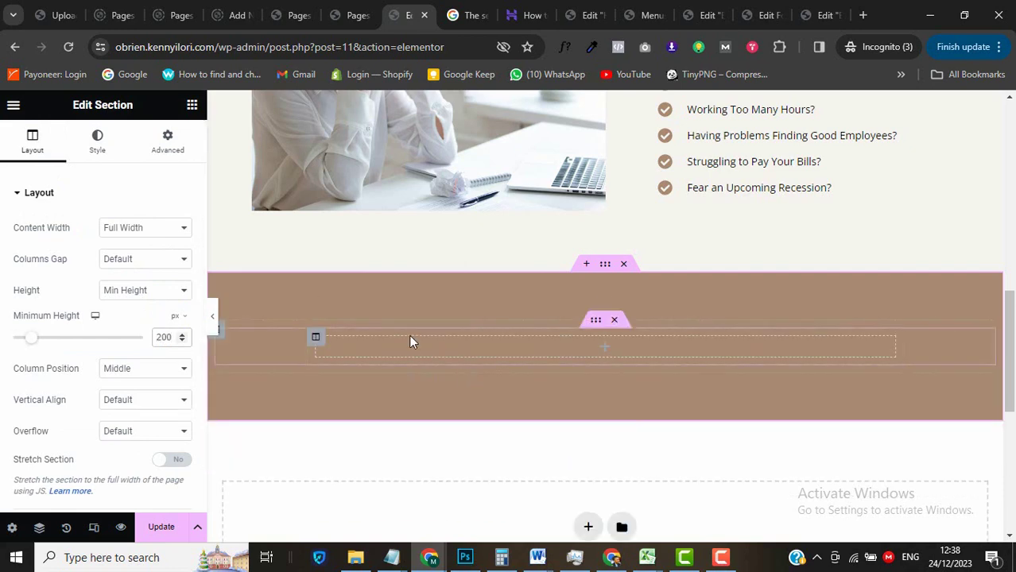
Add a centered Heading widget to the inner section with the title "You Are Not Alone!" copied from the Notepad notes.
click(191, 112)
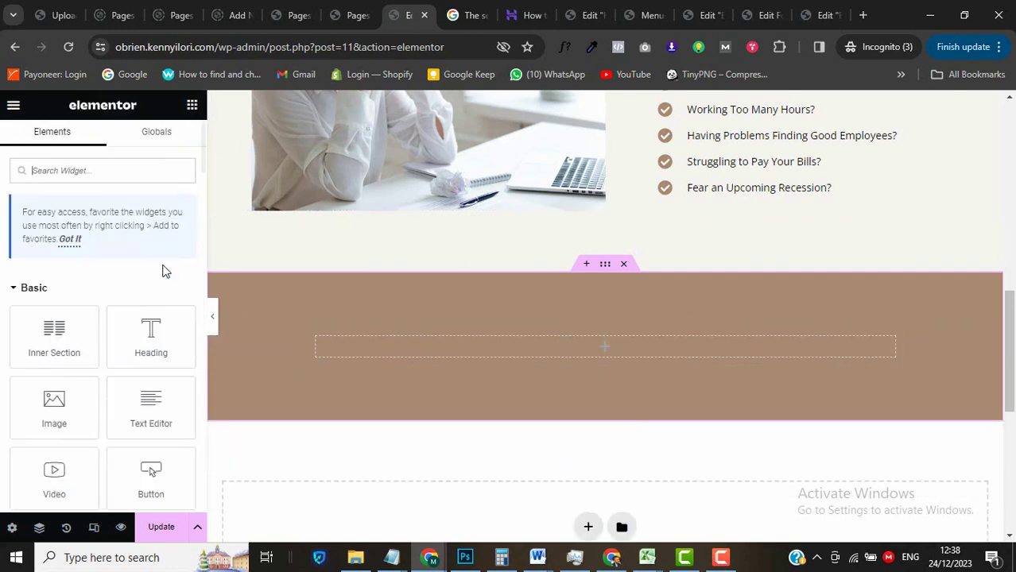
drag(159, 331, 488, 342)
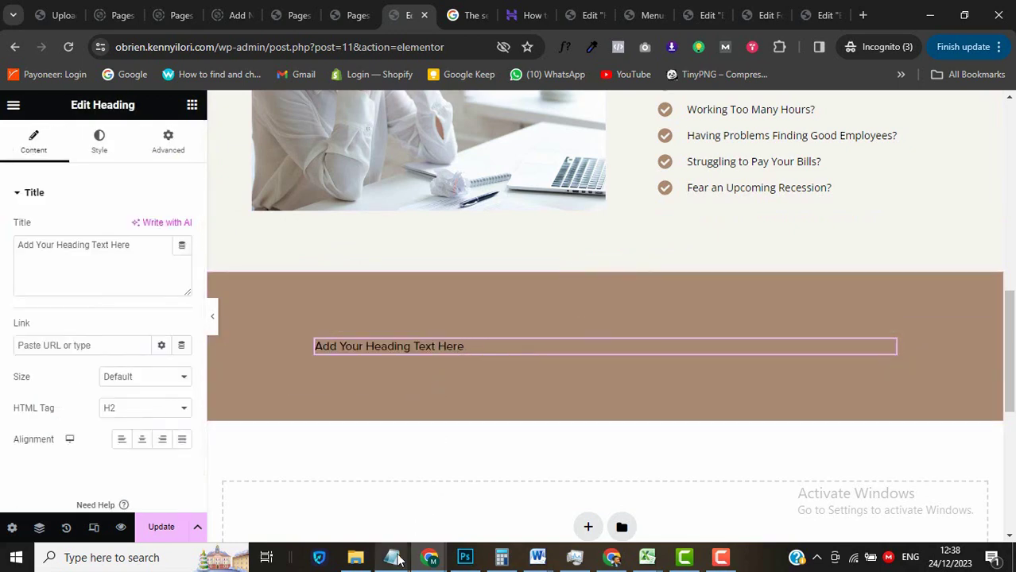
mouse_move(391, 557)
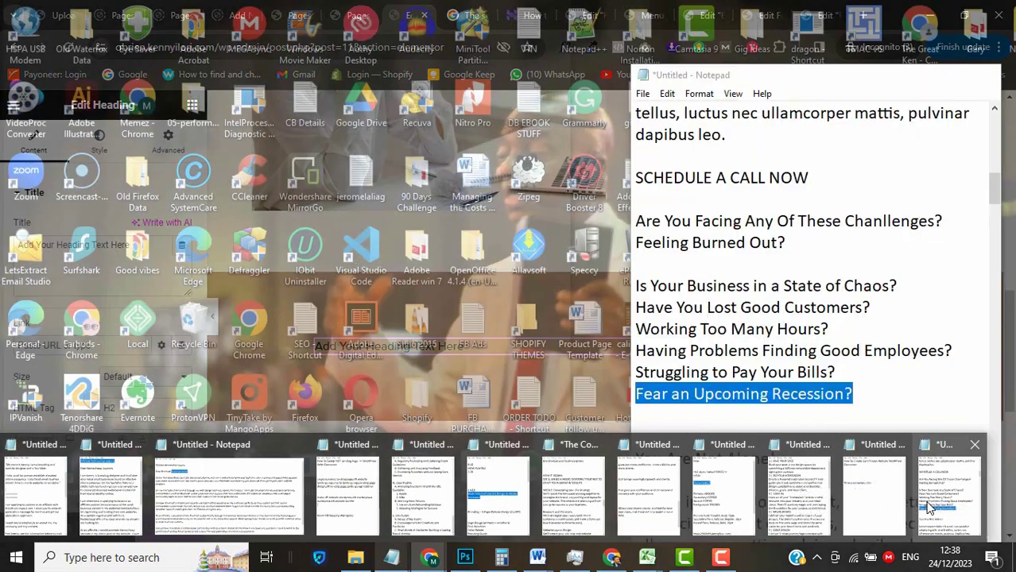
click(926, 502)
scroll(815, 424, down, 3)
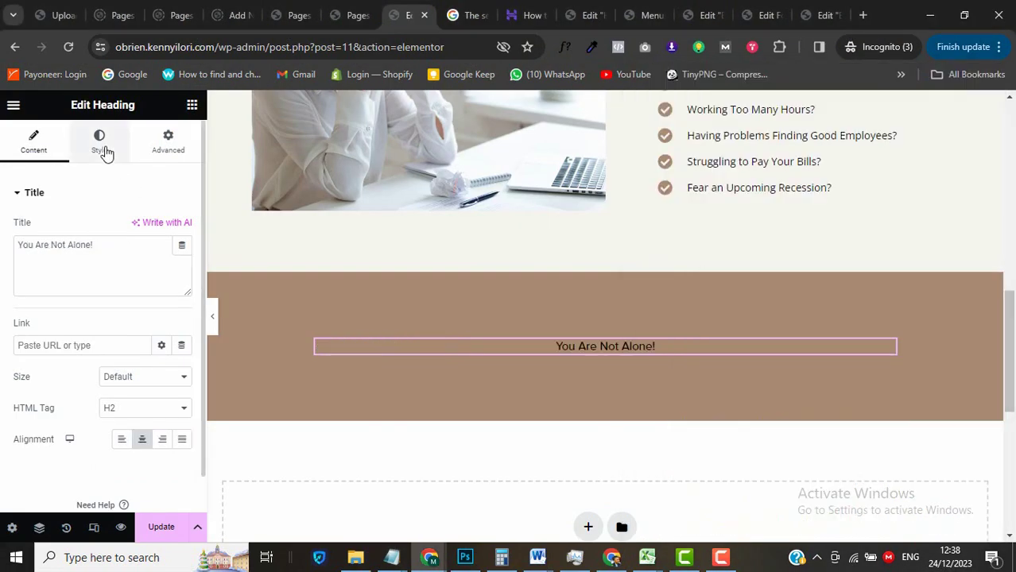
Set the "You Are Not Alone!" heading's text color to white, #FFFFFF.
click(106, 151)
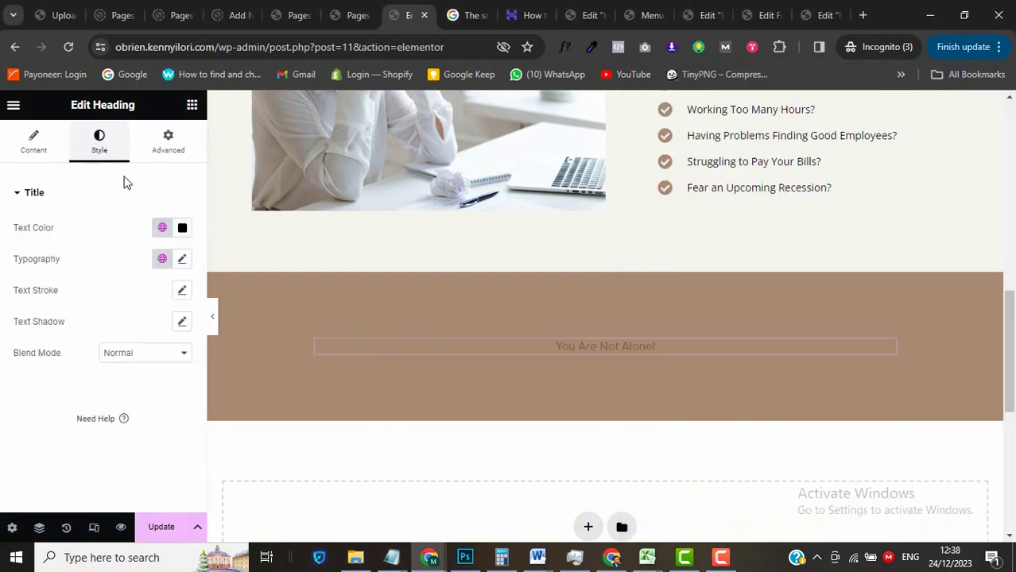
click(161, 230)
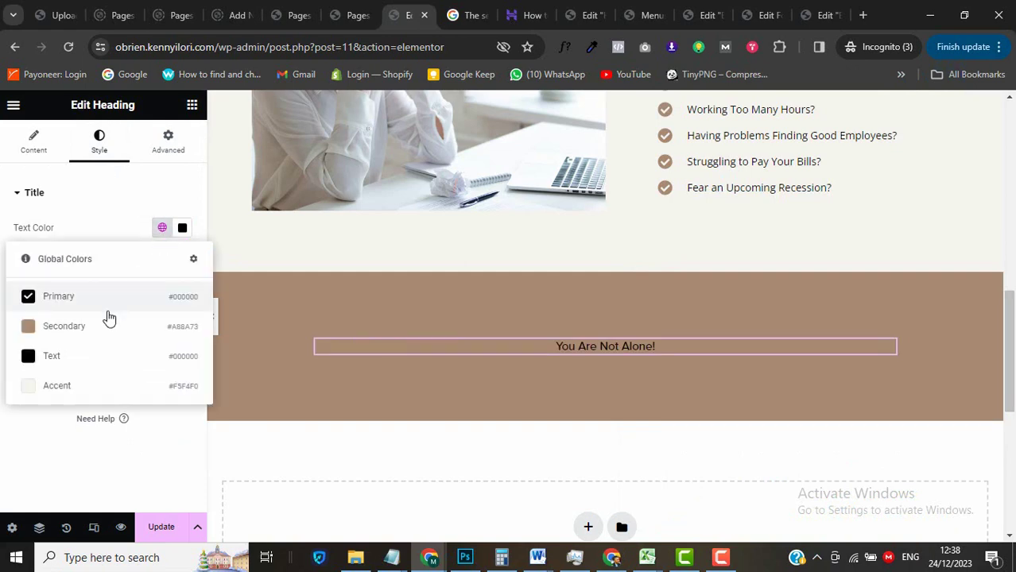
click(182, 229)
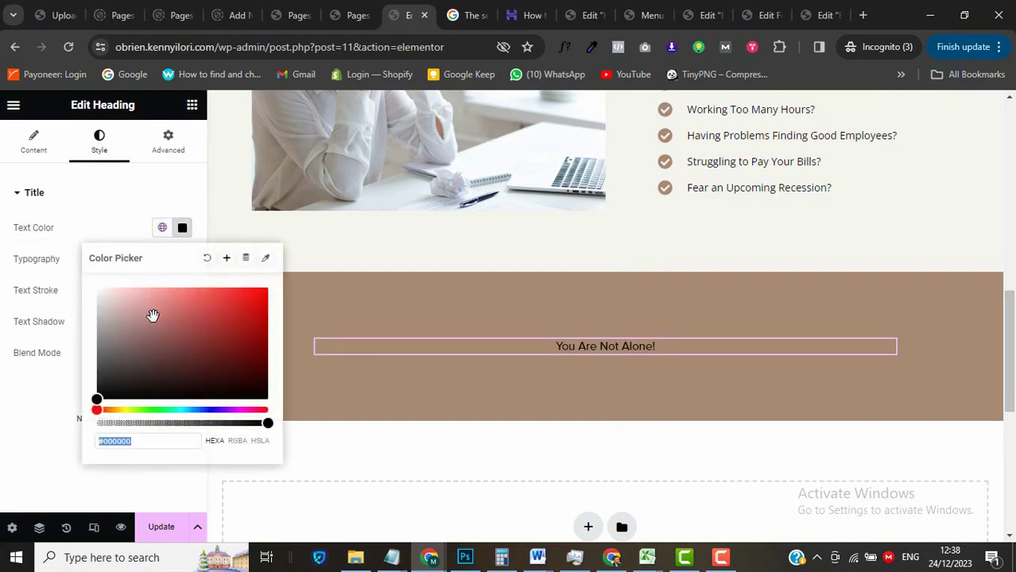
text(#FFFFFF)
click(2, 389)
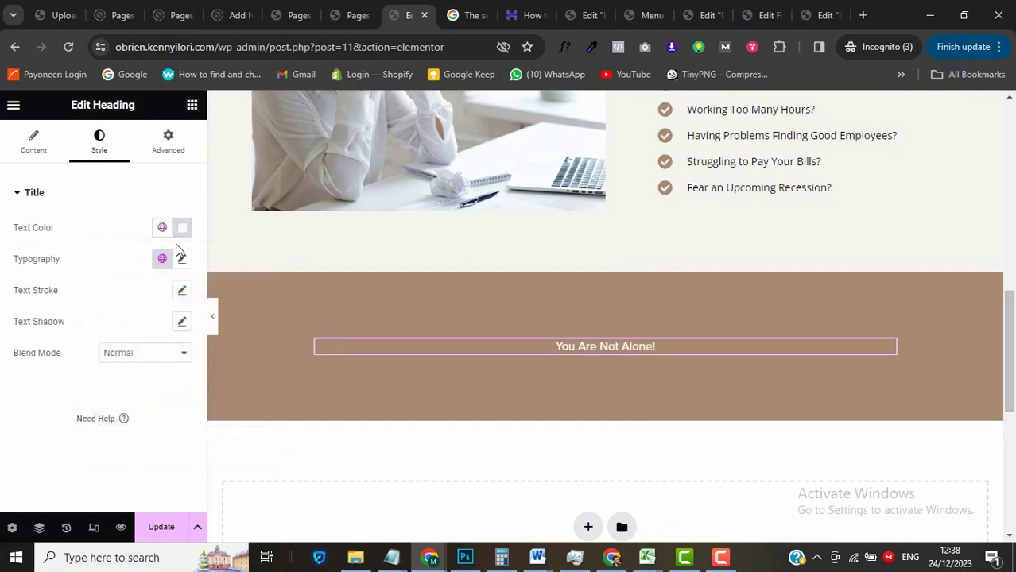
Set the heading's font size to 30 px and its line height to 38 px.
click(182, 260)
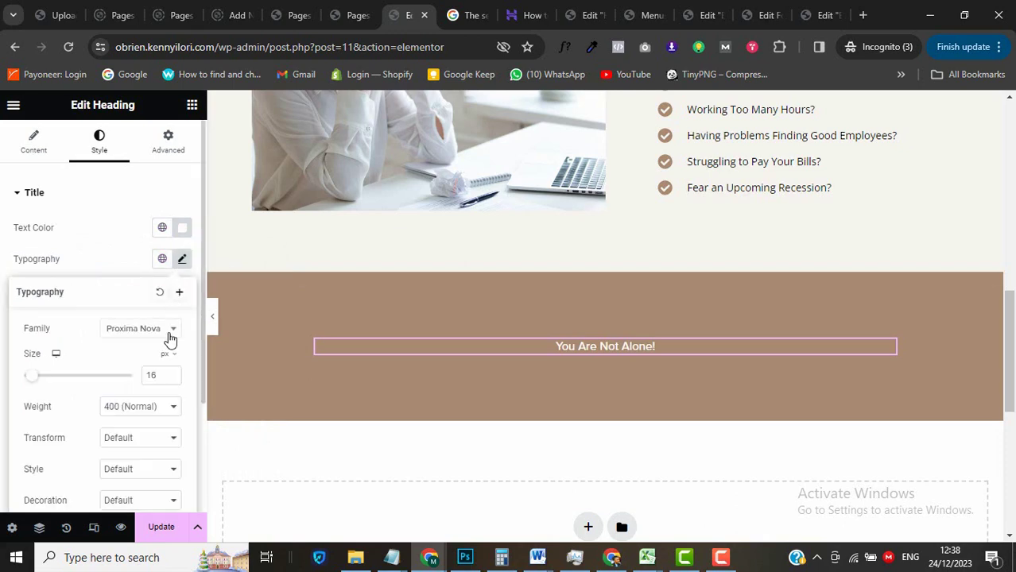
text(30)
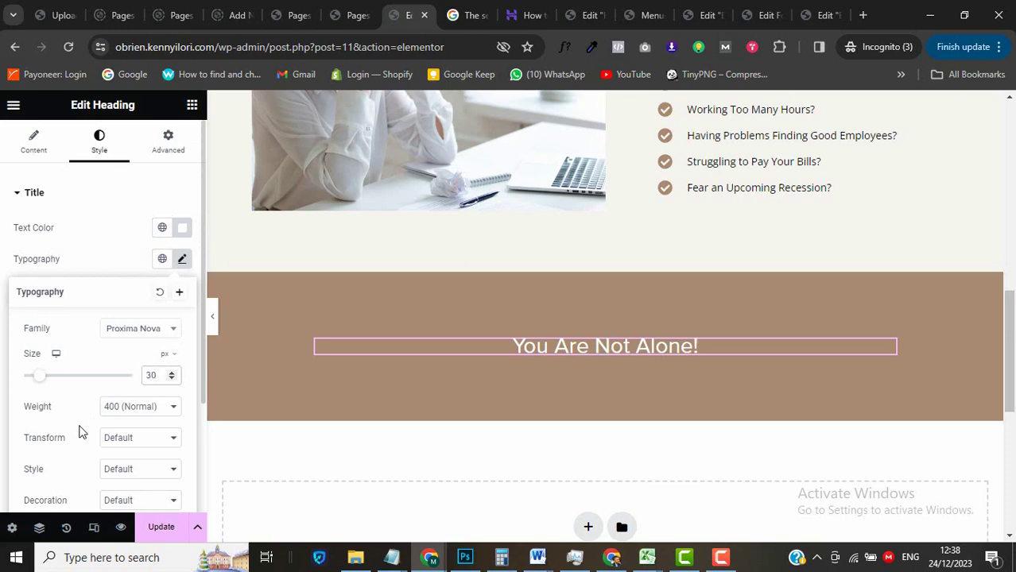
scroll(80, 433, down, 2)
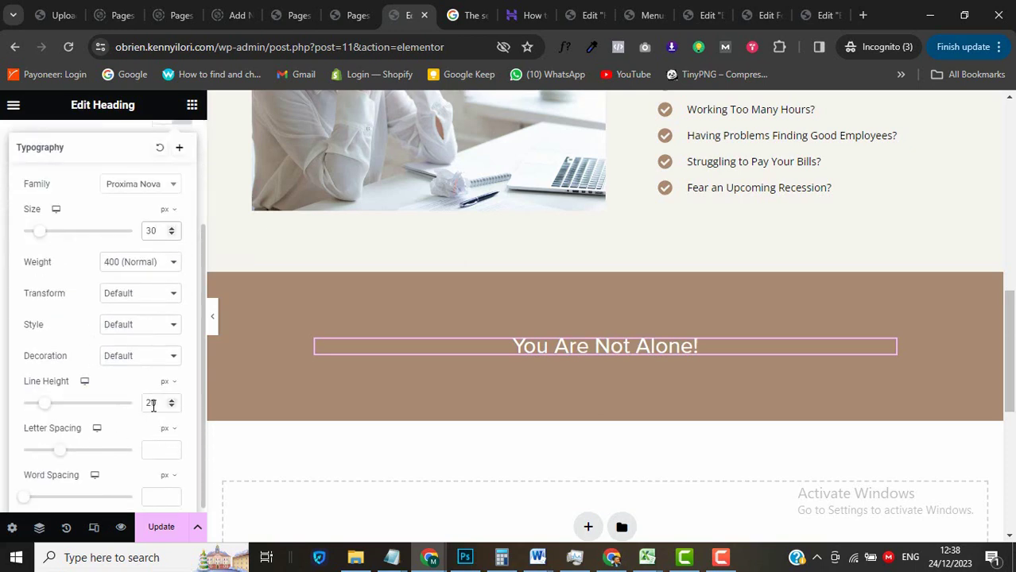
double_click(160, 405)
text(38)
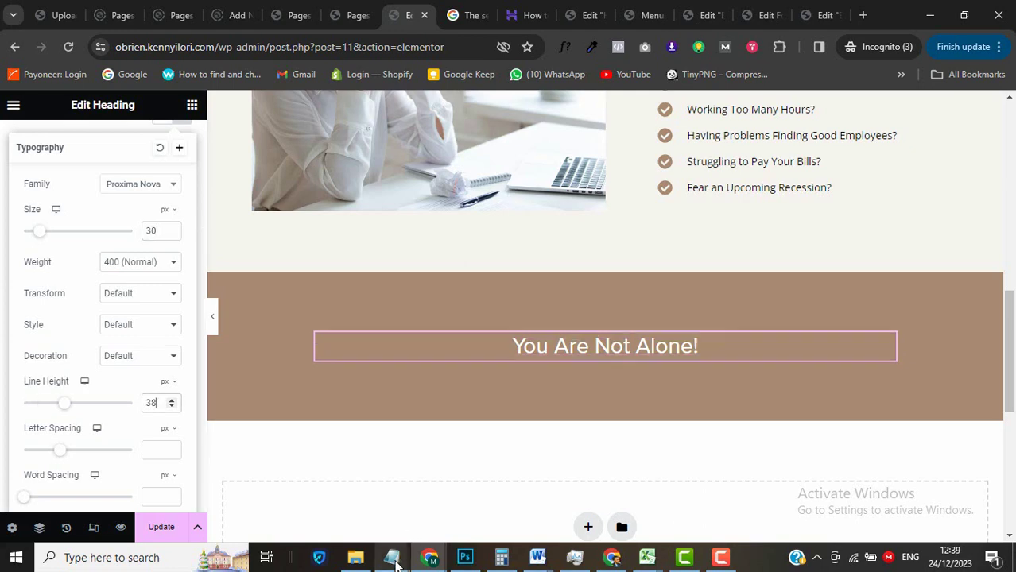
Copy the Lorem ipsum paragraph below "You Are Not Alone!" from the Notepad notes and return to the page editor.
mouse_move(392, 561)
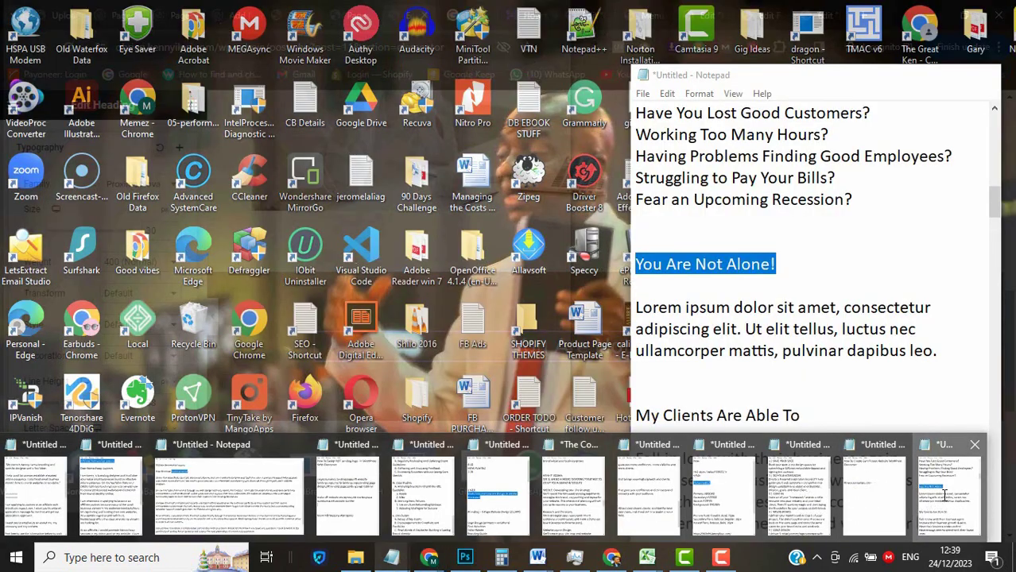
click(950, 489)
drag(945, 352, 636, 309)
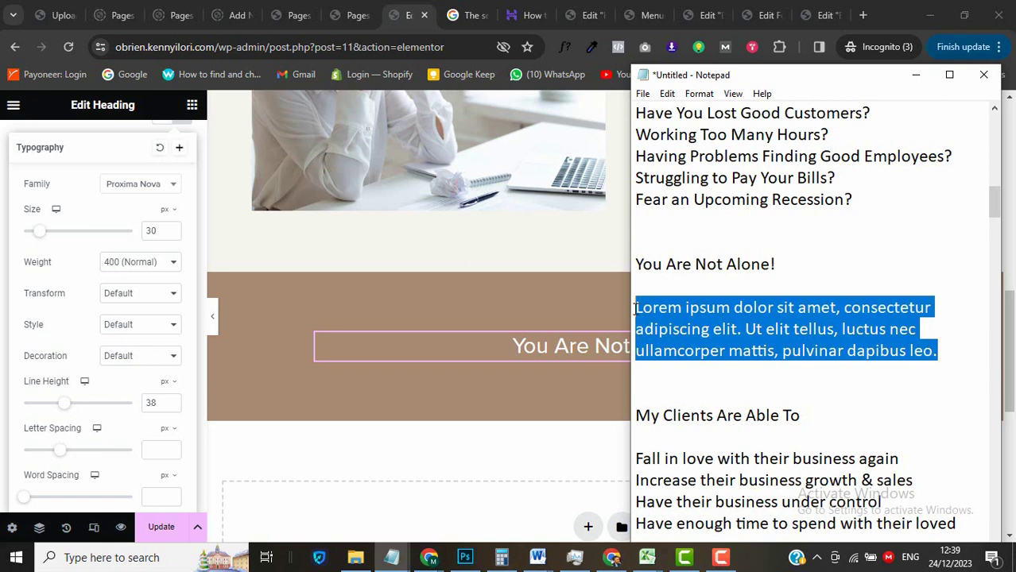
click(916, 74)
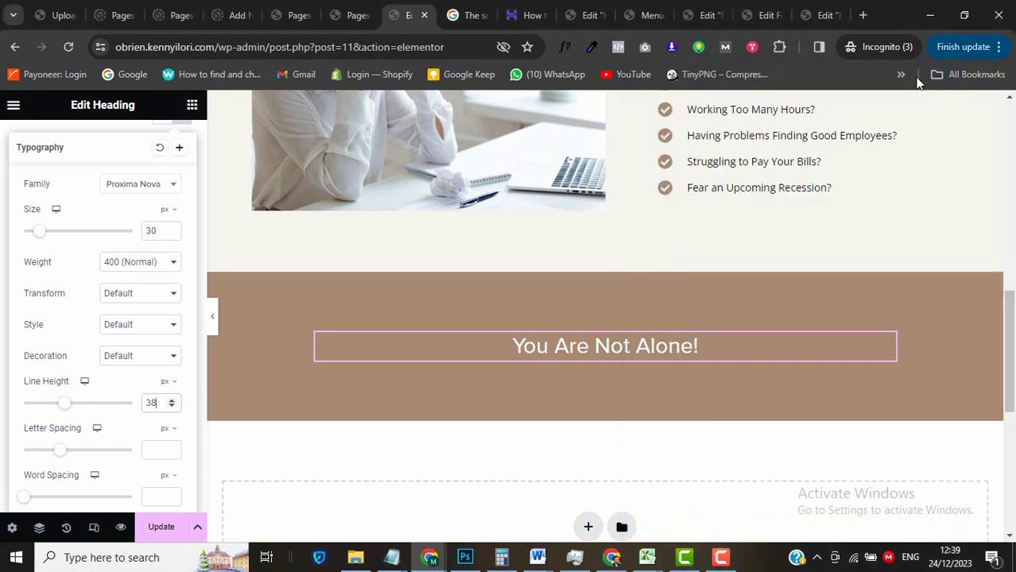
Add a Text Editor widget with the Lorem ipsum paragraph below the "You Are Not Alone!" heading.
click(192, 108)
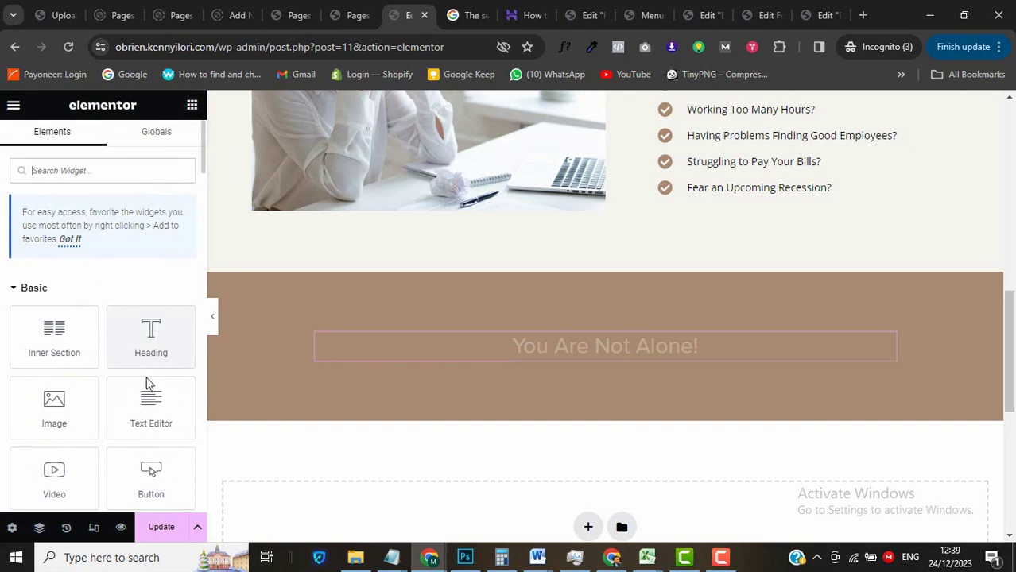
drag(151, 414, 525, 351)
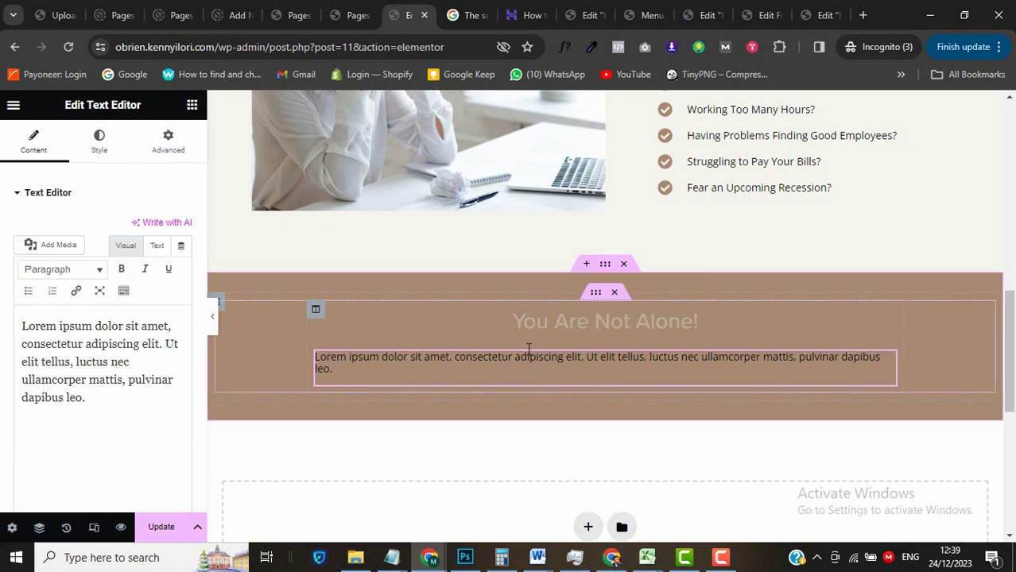
key(ctrl+a)
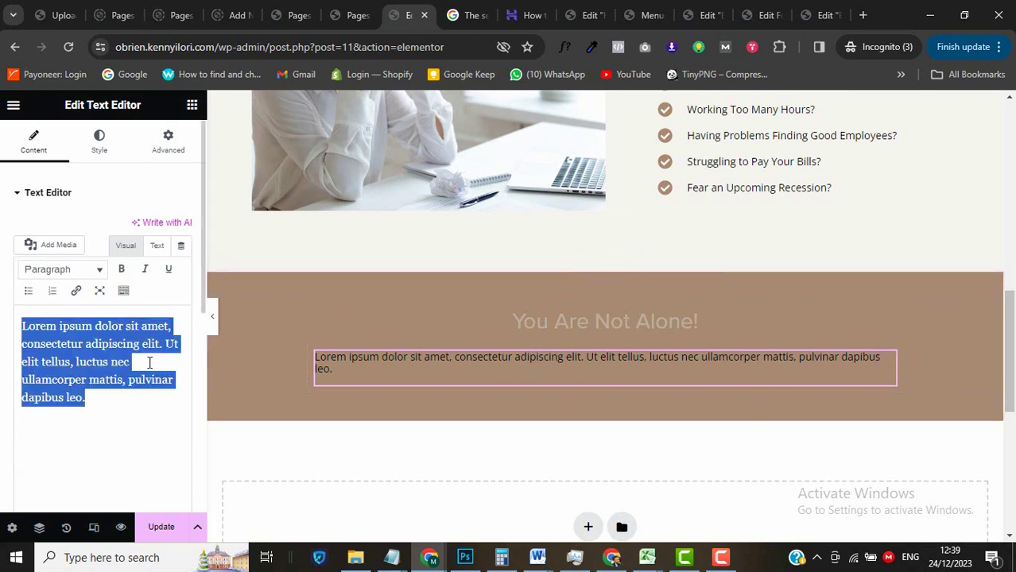
key(Right)
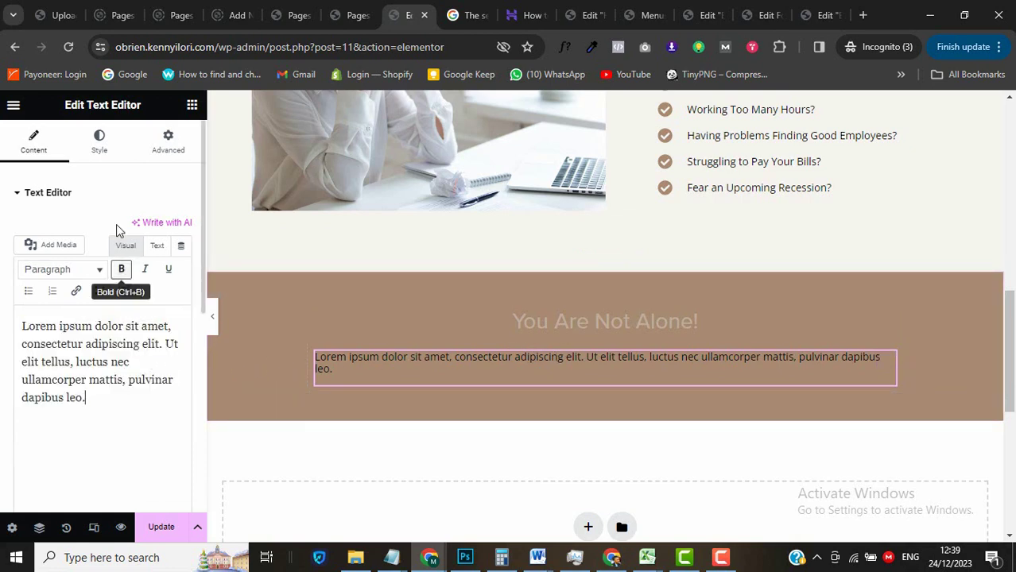
Set the Lorem ipsum paragraph's text color to white, #FFFFFF, and center its alignment.
click(99, 147)
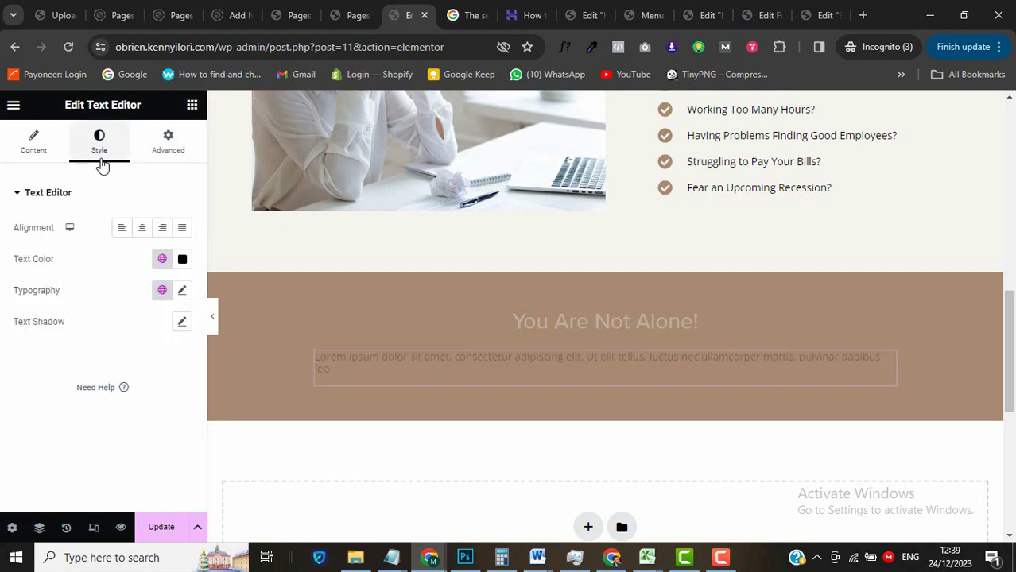
click(182, 259)
text(#FFFFFF)
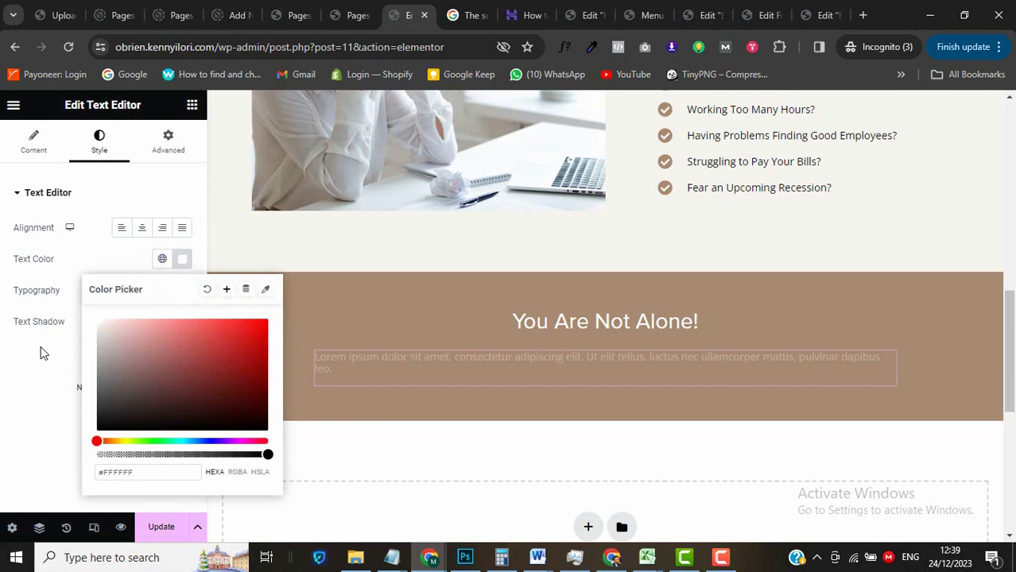
click(1, 411)
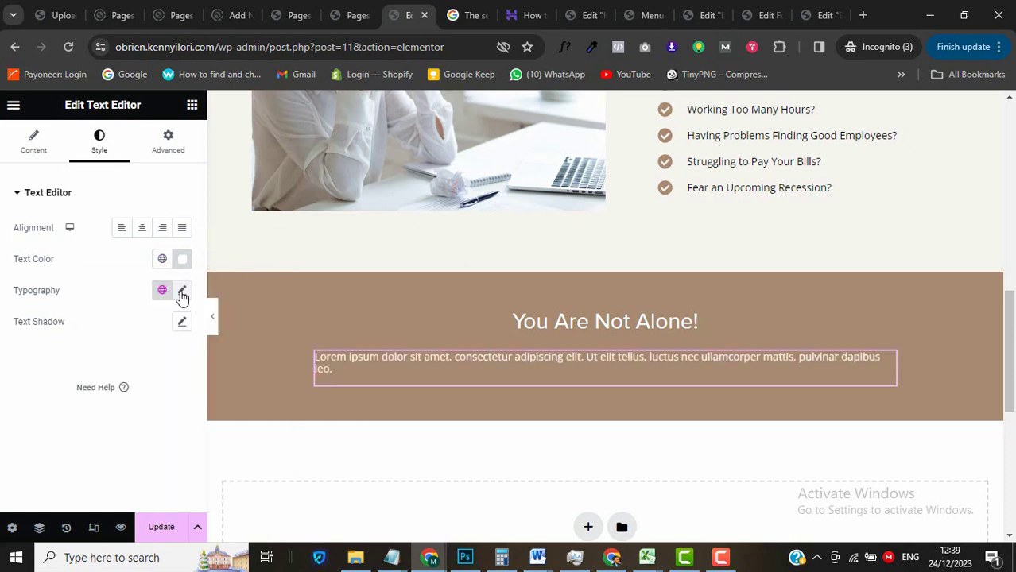
click(144, 228)
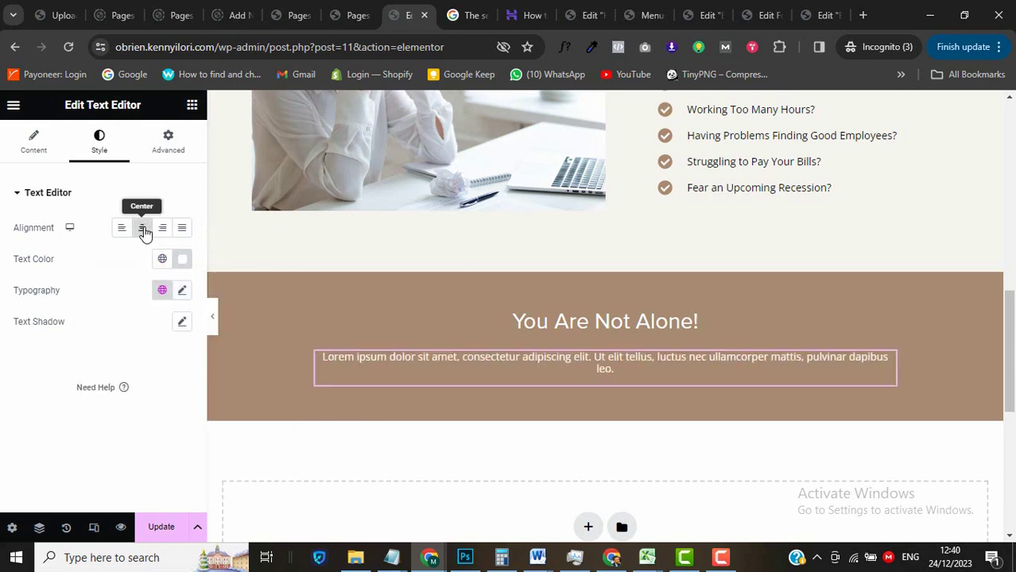
Set the paragraph's font size to 16 px with a larger line height, and save the page.
click(184, 293)
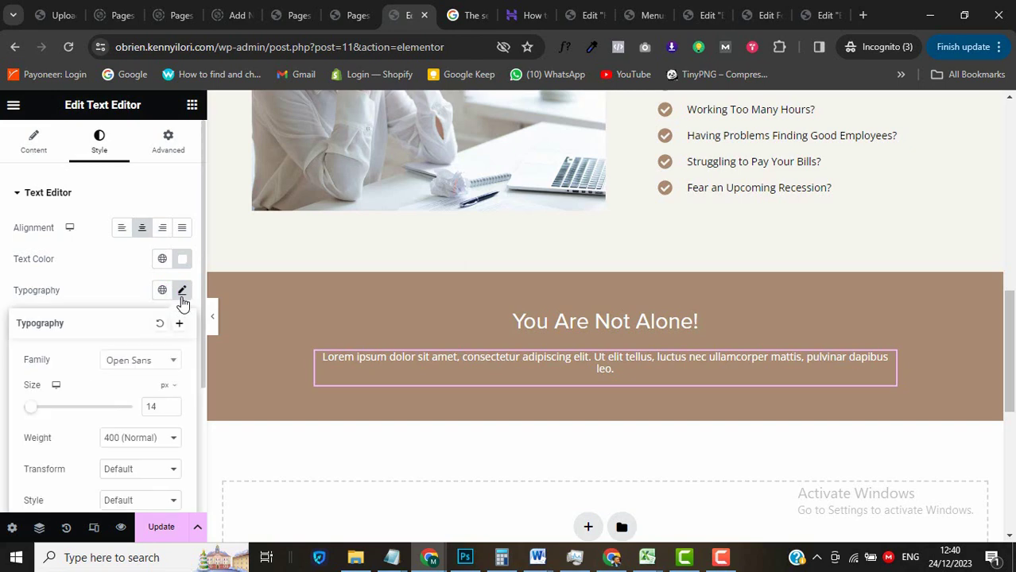
click(172, 405)
click(171, 405)
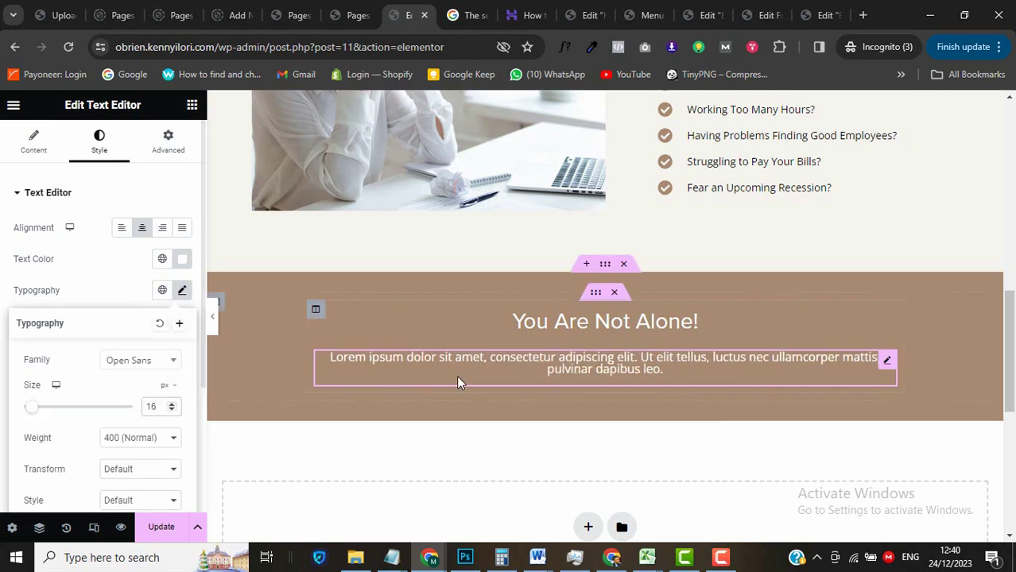
scroll(67, 390, down, 2)
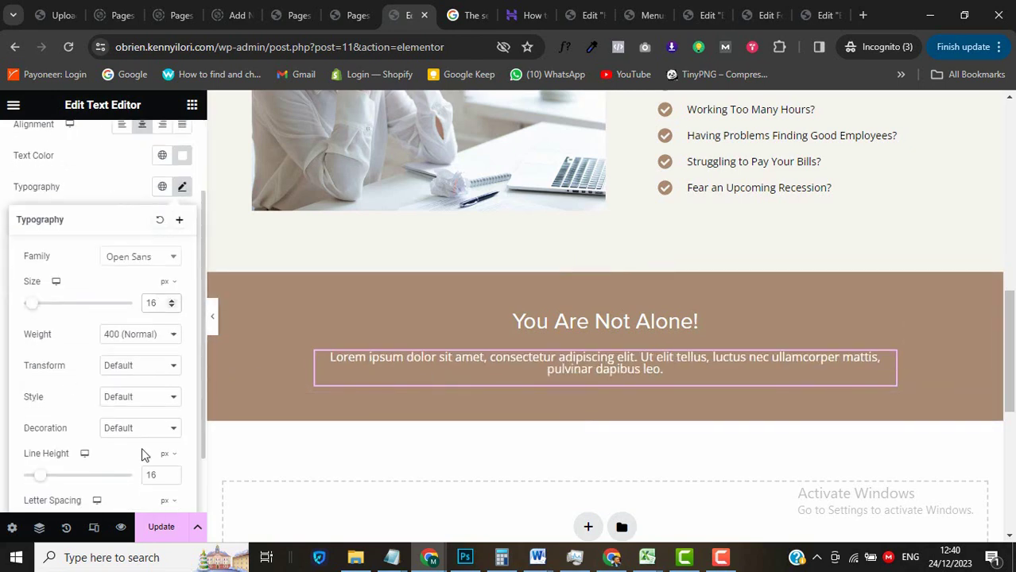
click(171, 475)
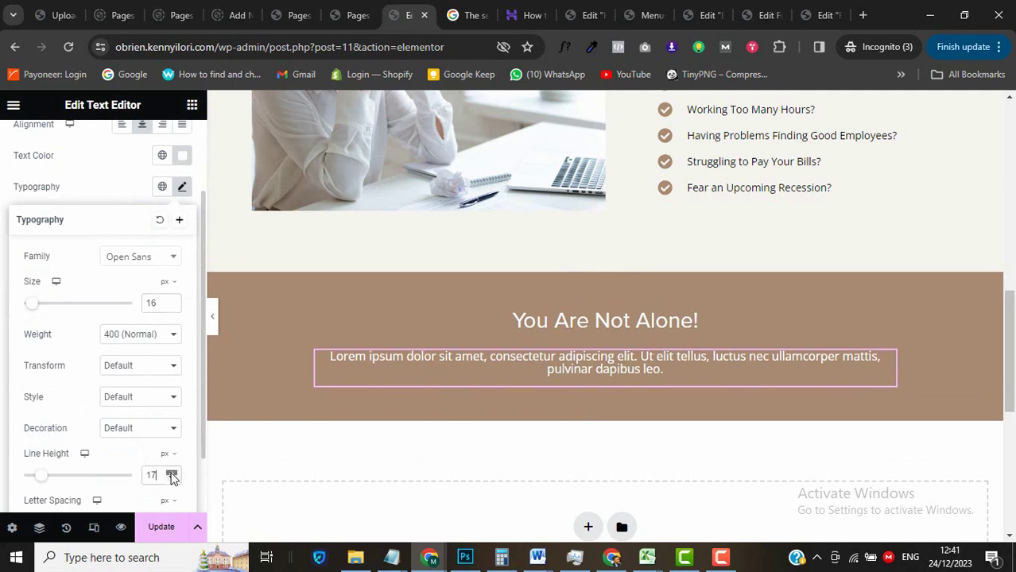
click(172, 475)
click(501, 422)
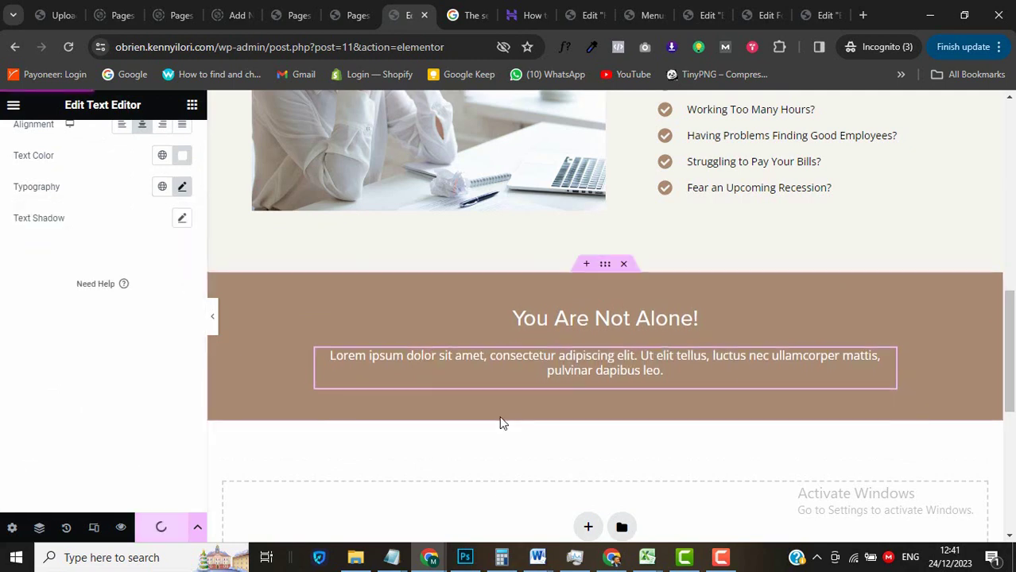
Duplicate the "Are You Facing Any Of These Chanllenges?" section and move the copy below the brown "You Are Not Alone!" section.
scroll(716, 458, down, 1)
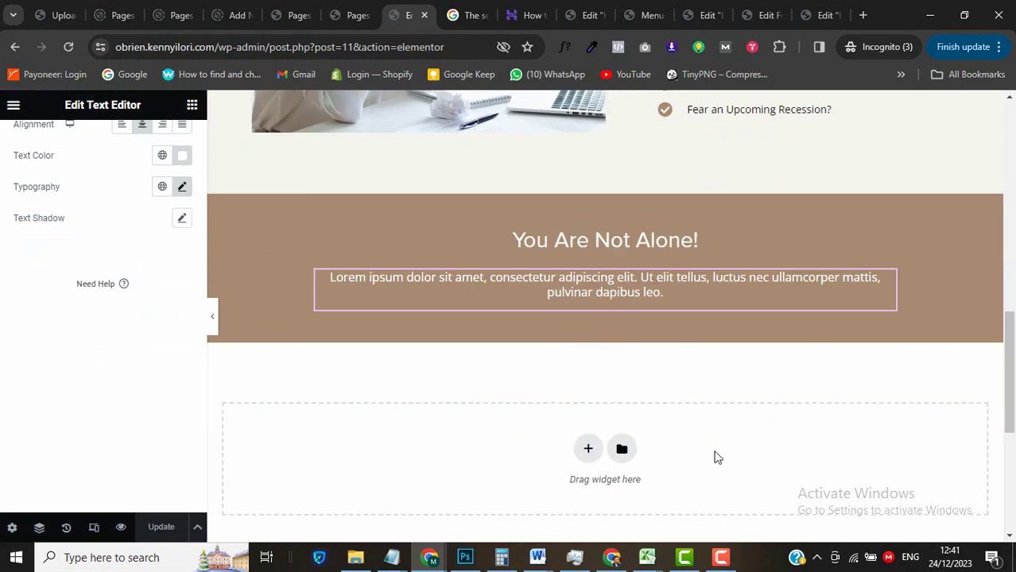
click(721, 558)
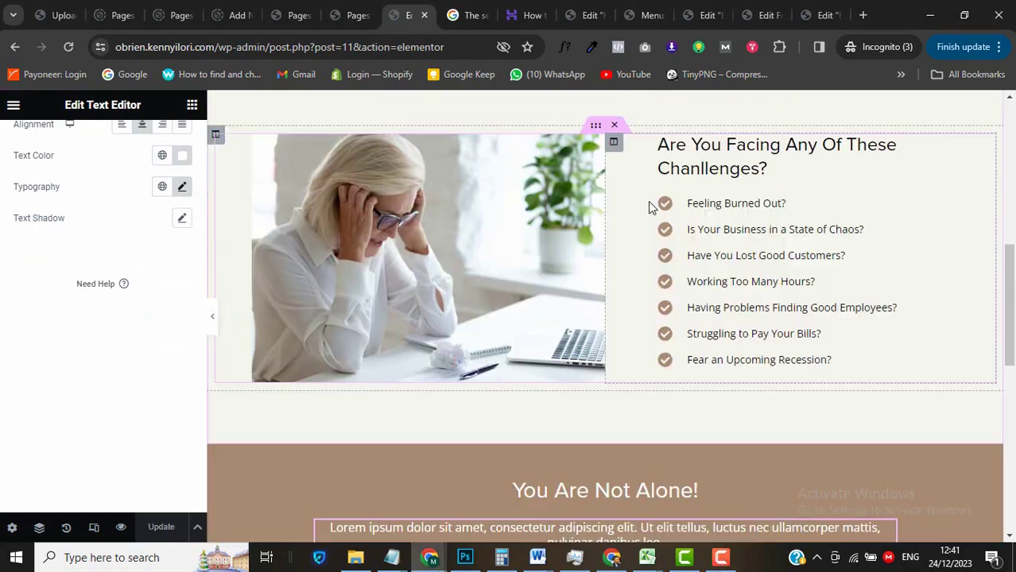
scroll(559, 265, up, 1)
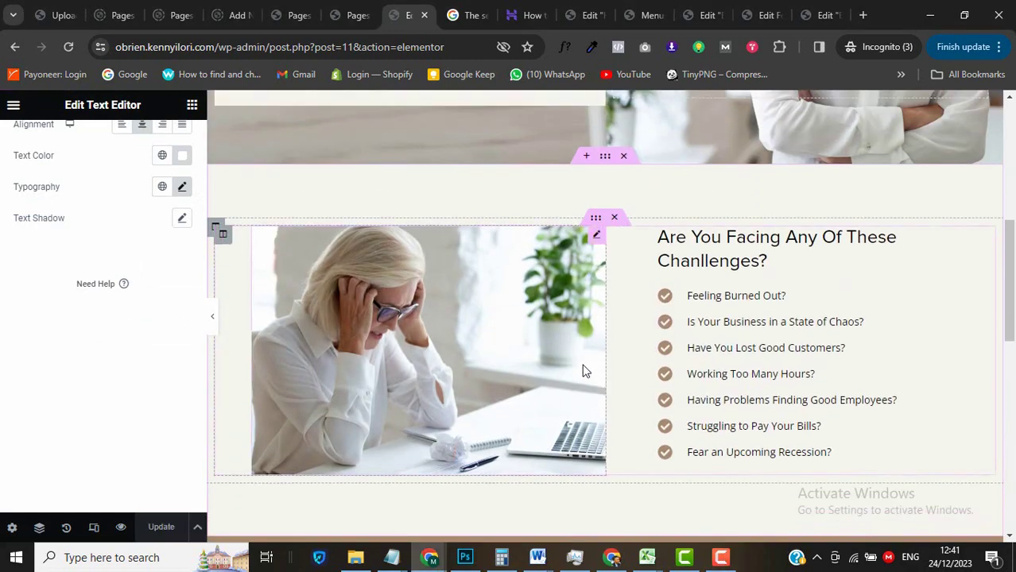
right_click(605, 165)
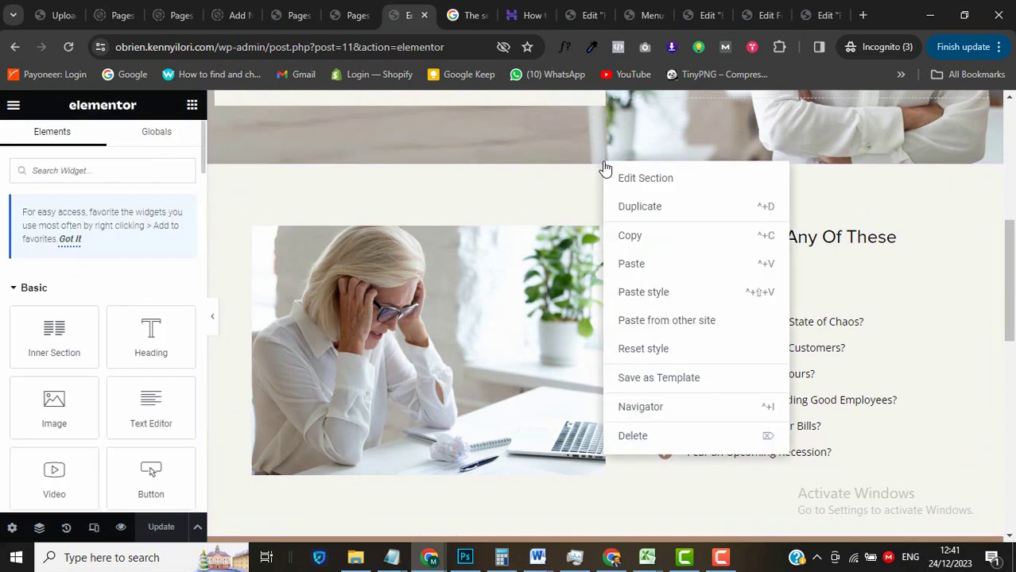
click(640, 207)
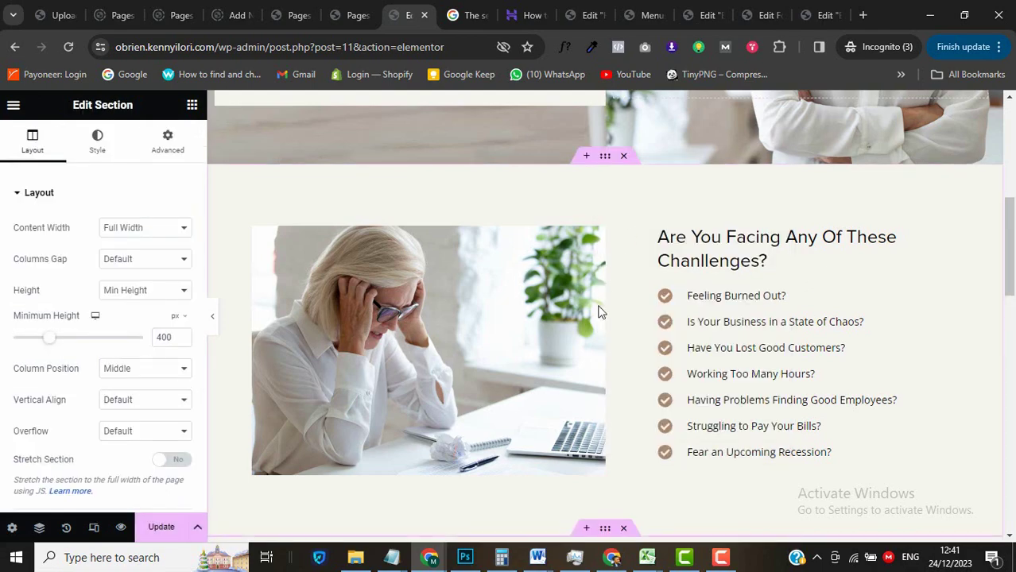
scroll(591, 320, down, 2)
scroll(591, 320, down, 3)
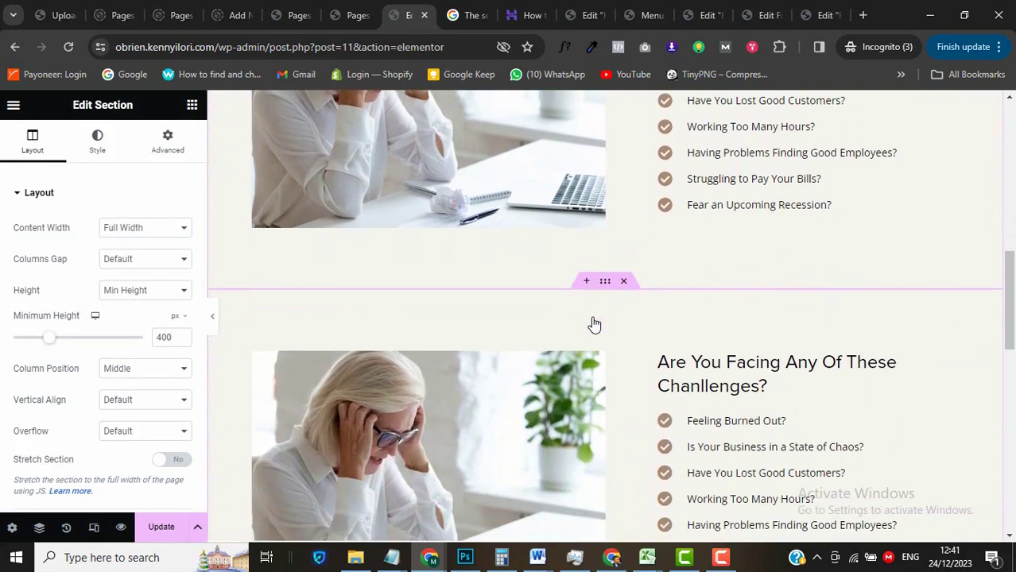
drag(606, 201, 545, 367)
scroll(544, 362, down, 3)
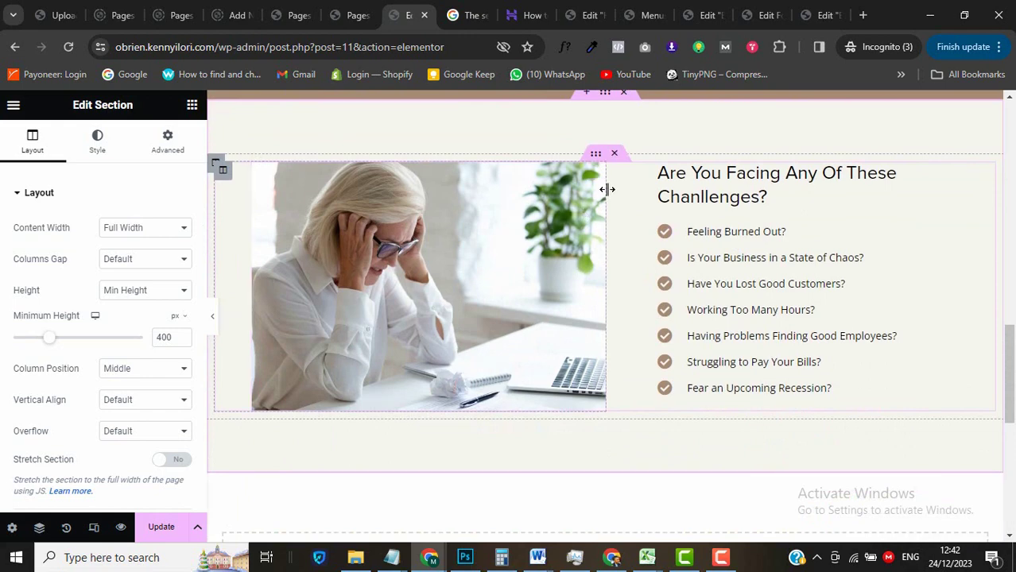
In the duplicated section, move the image to the right column and the heading and icon list to the left column.
drag(597, 182, 683, 160)
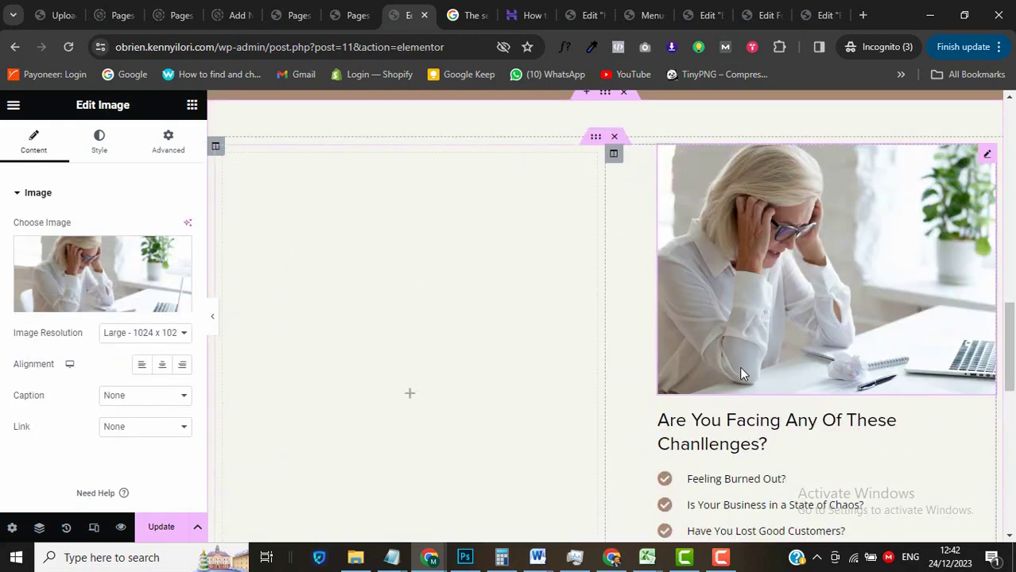
scroll(739, 366, down, 1)
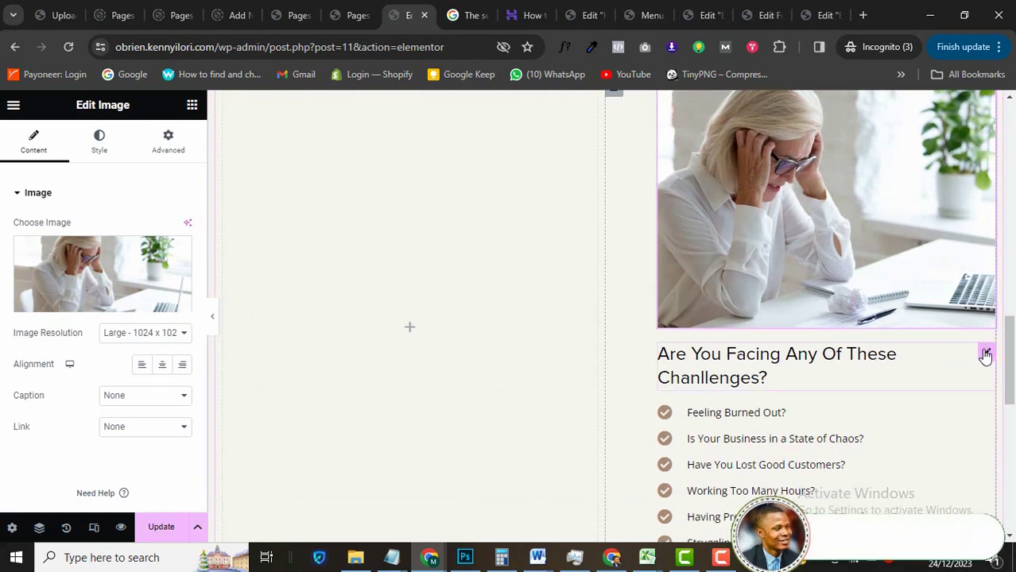
drag(986, 355, 382, 286)
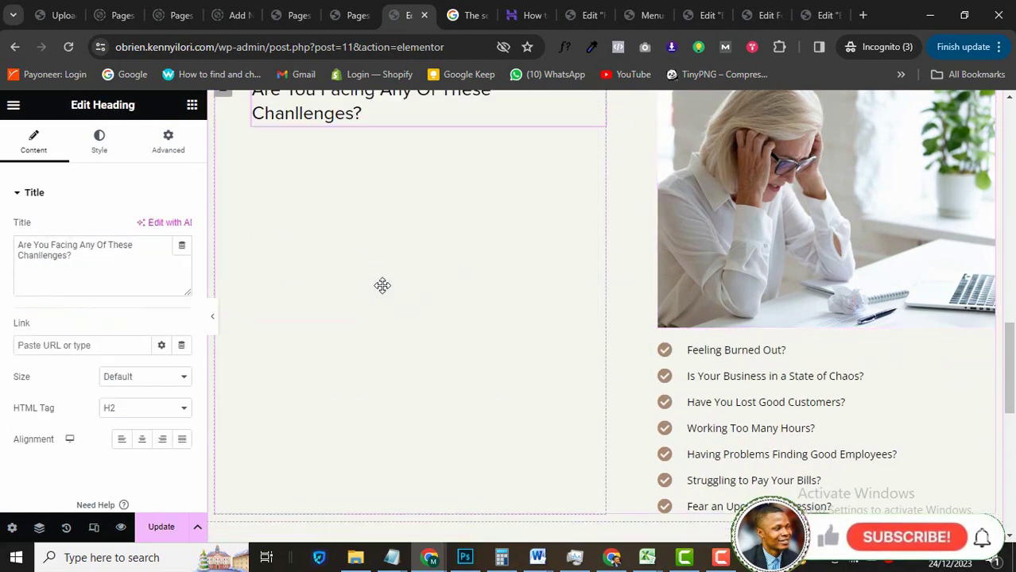
drag(985, 356, 396, 217)
Set the image column's left padding to 0 and right padding to 50 px, and check the list column's padding.
click(614, 261)
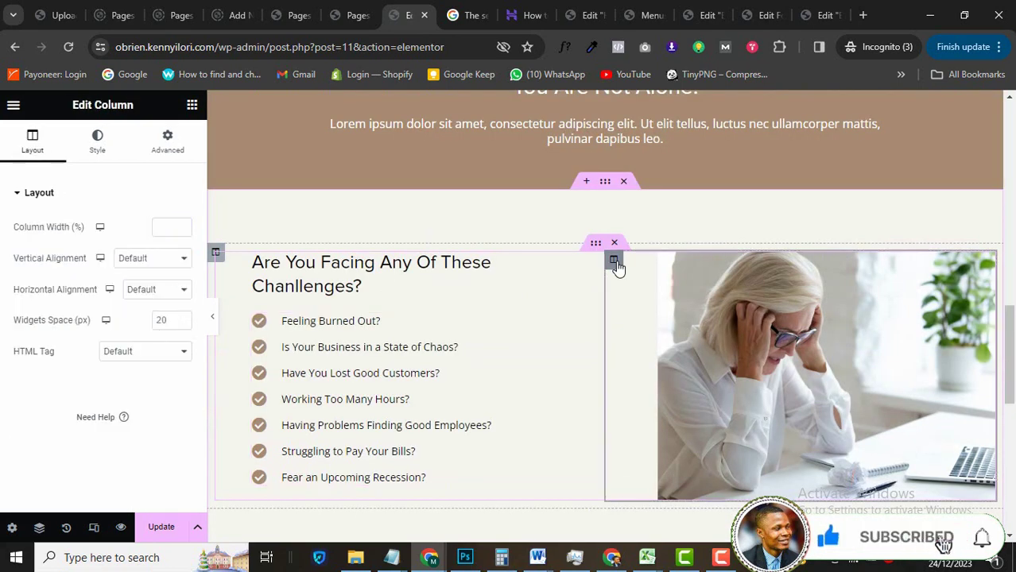
click(168, 143)
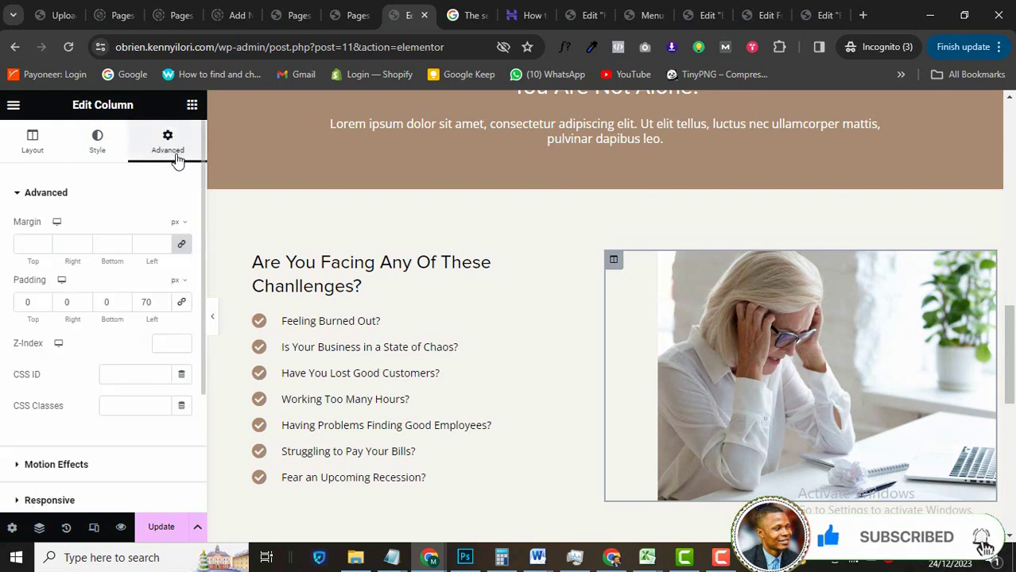
double_click(147, 303)
text(0)
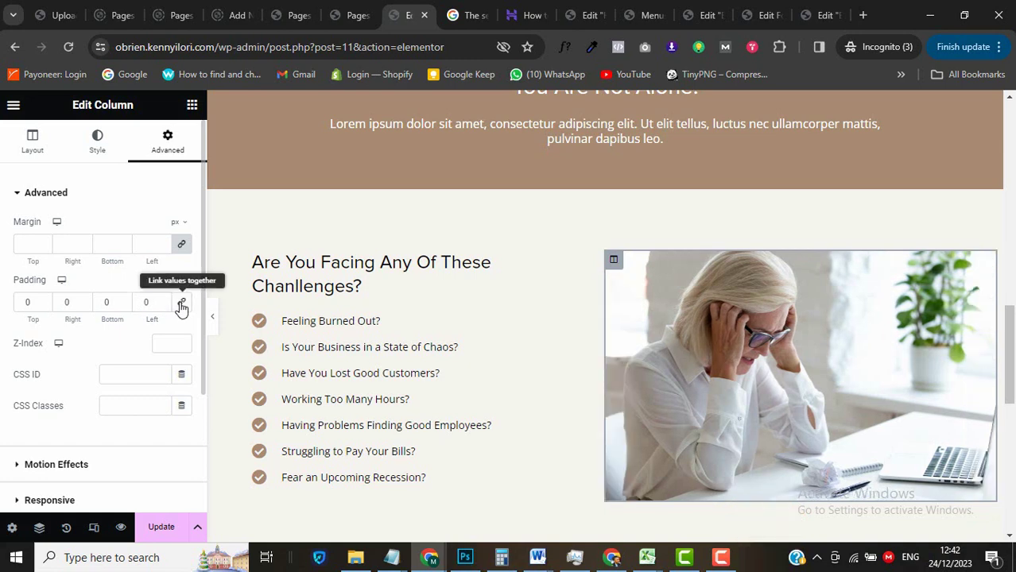
click(63, 303)
text(5)
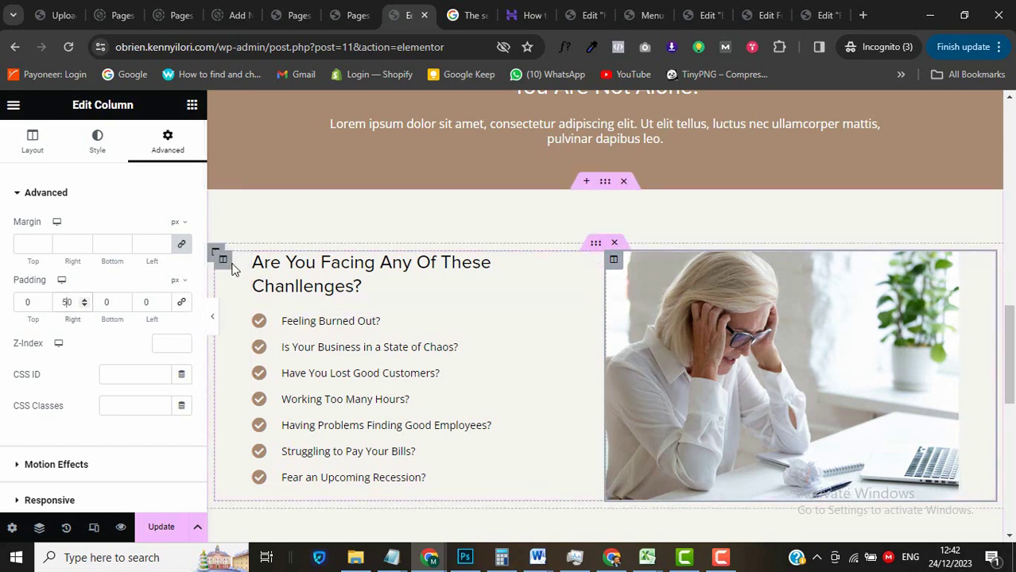
click(225, 261)
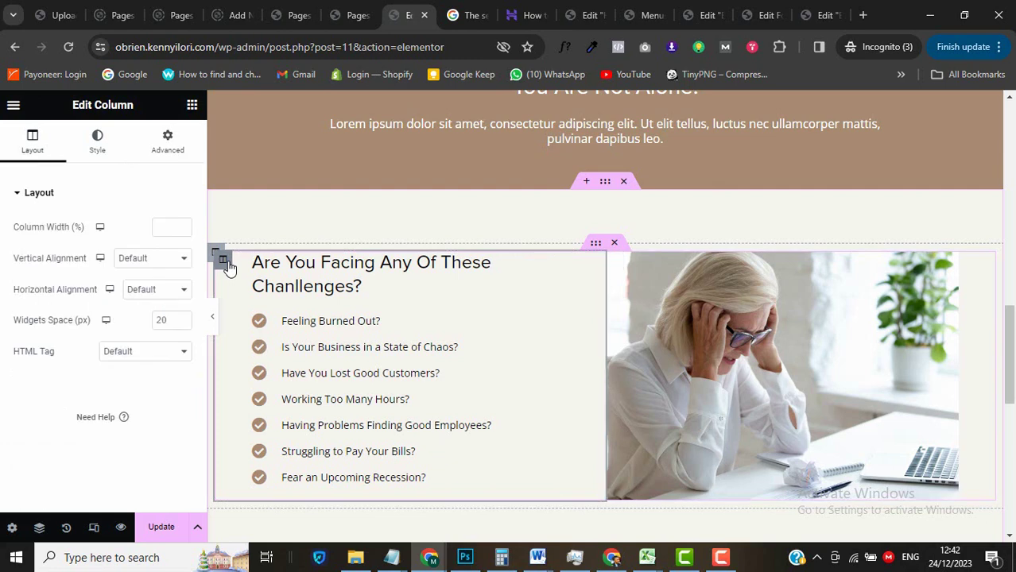
click(170, 151)
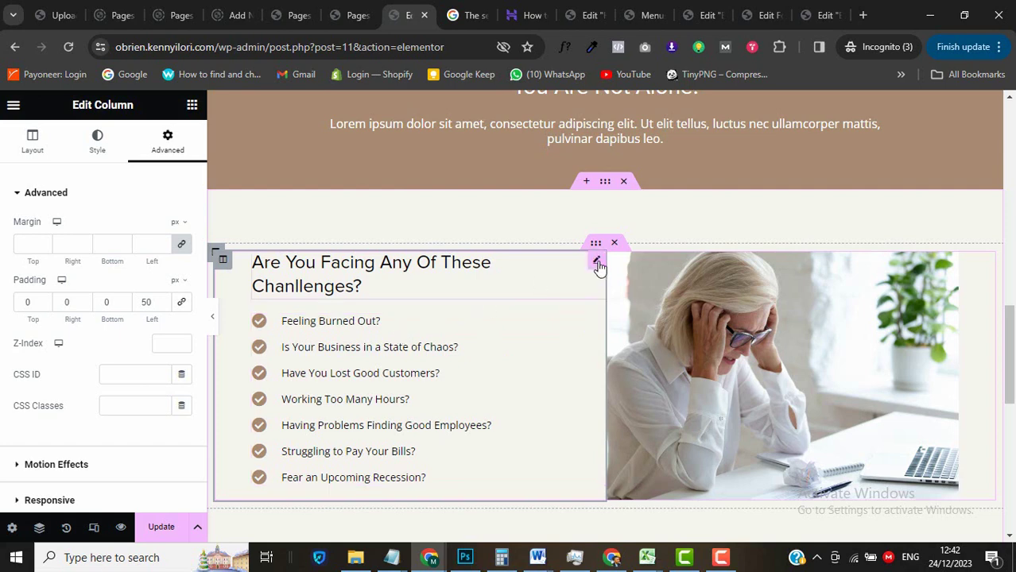
scroll(483, 398, down, 1)
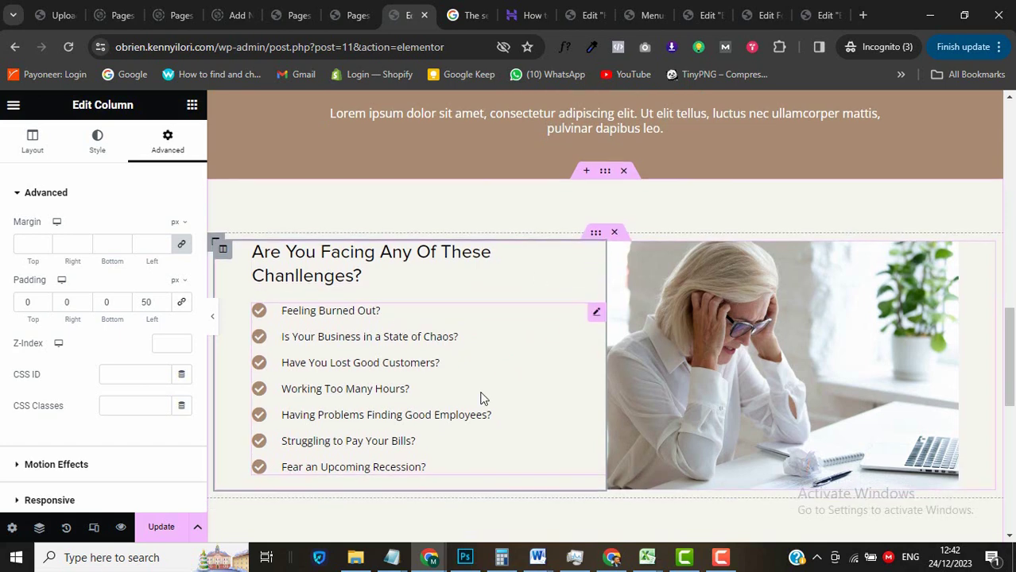
Replace the duplicated section's image by uploading the hhh image file from the media library export folder.
click(777, 321)
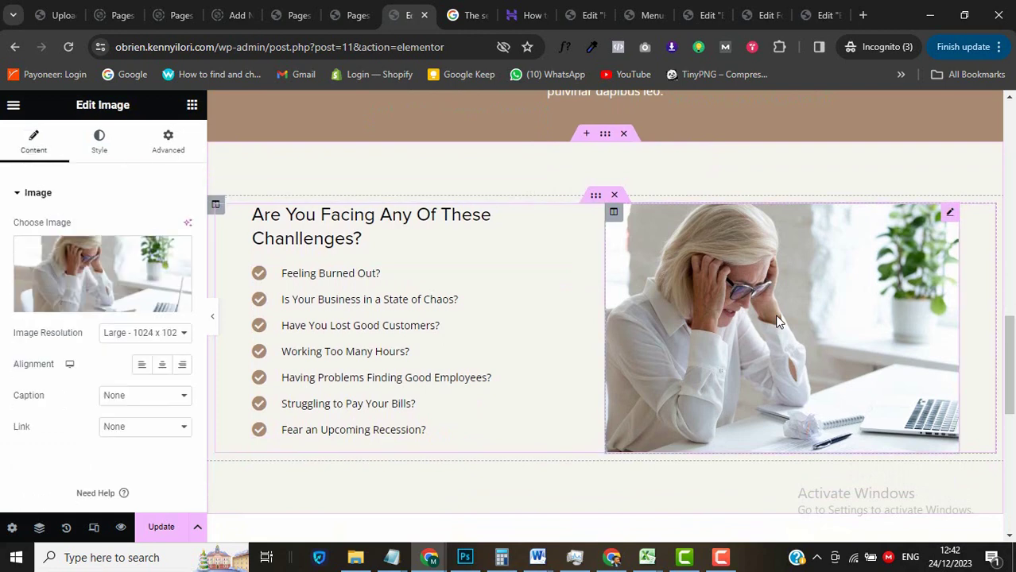
click(106, 275)
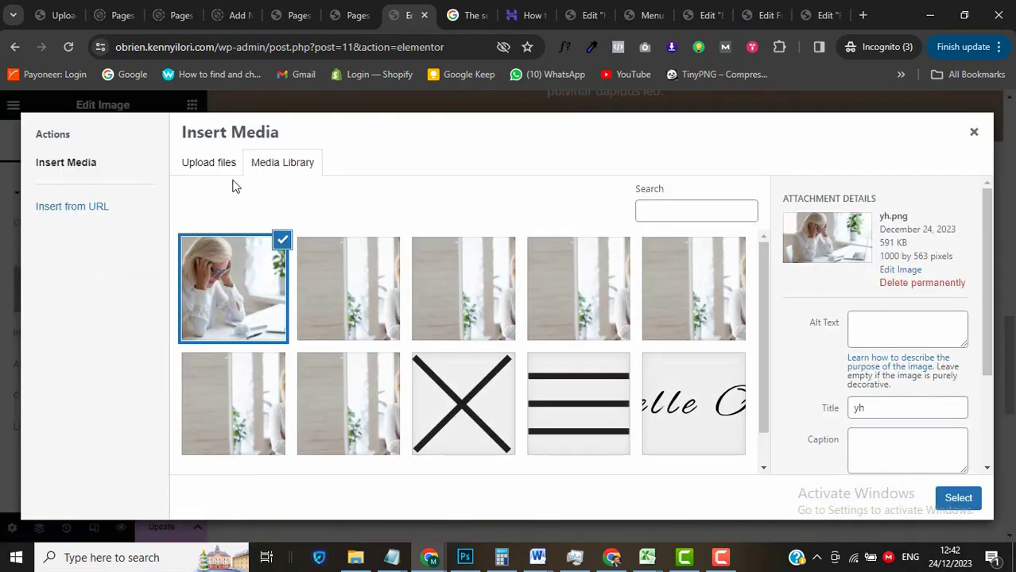
click(222, 169)
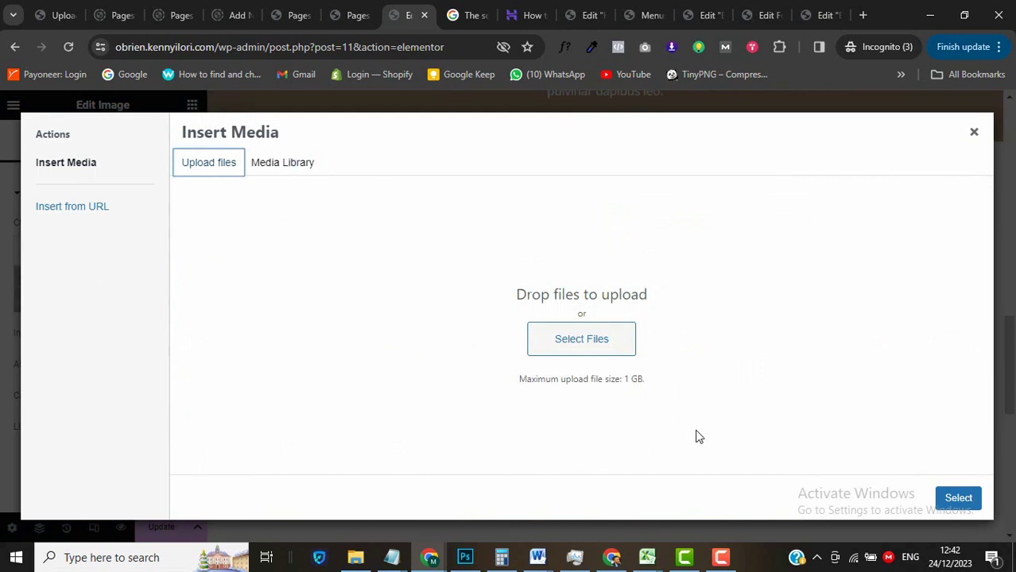
click(722, 561)
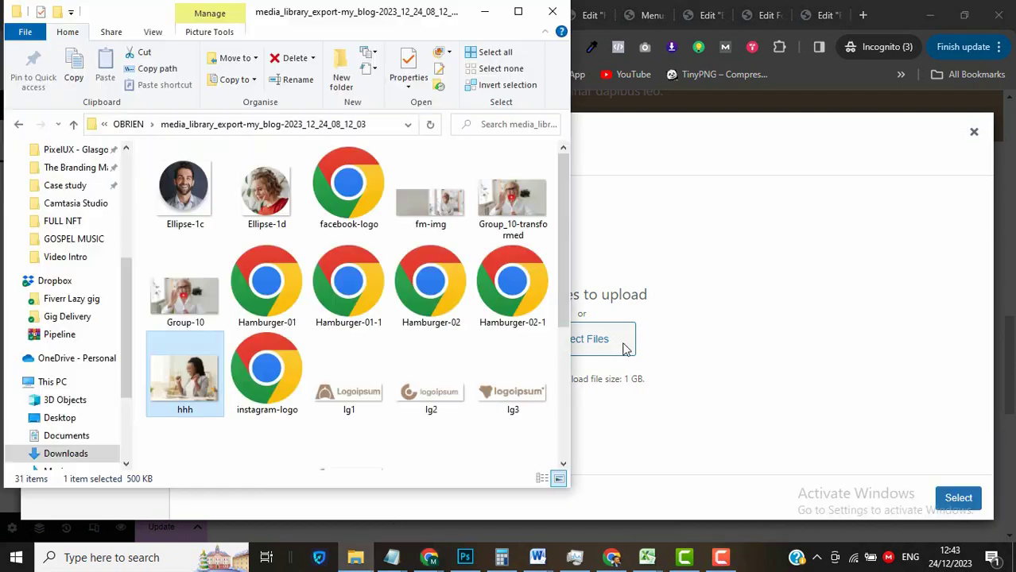
drag(185, 375, 620, 349)
click(960, 499)
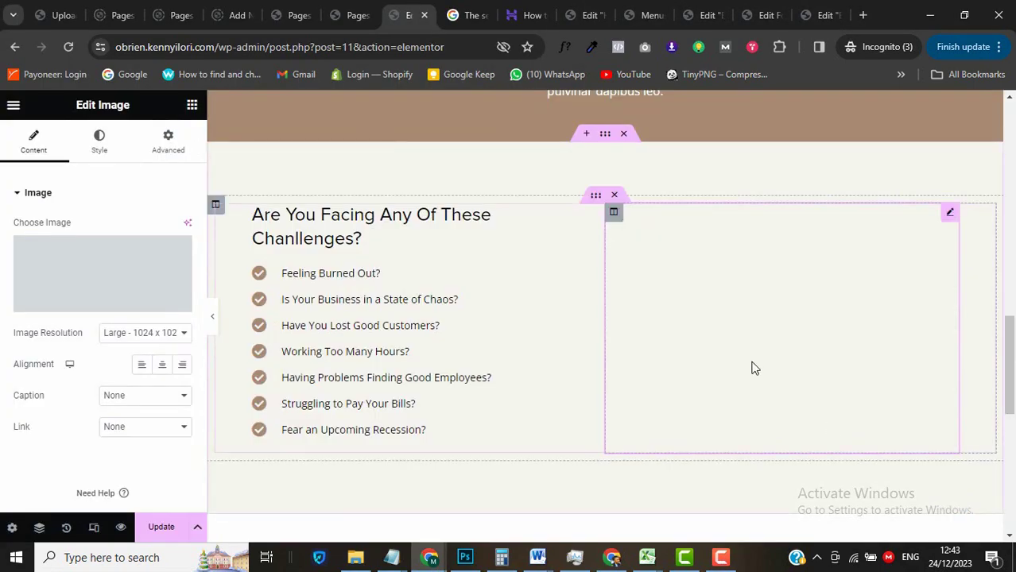
Change the duplicated section's heading to "My Clients Are Able To" and replace its list with the six client outcomes from the Notepad text.
click(367, 227)
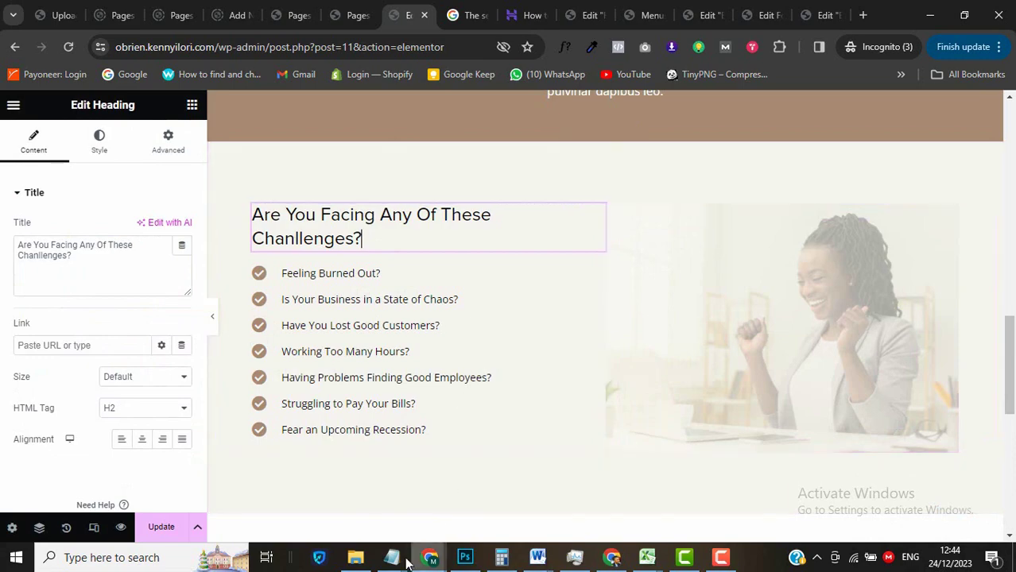
mouse_move(391, 557)
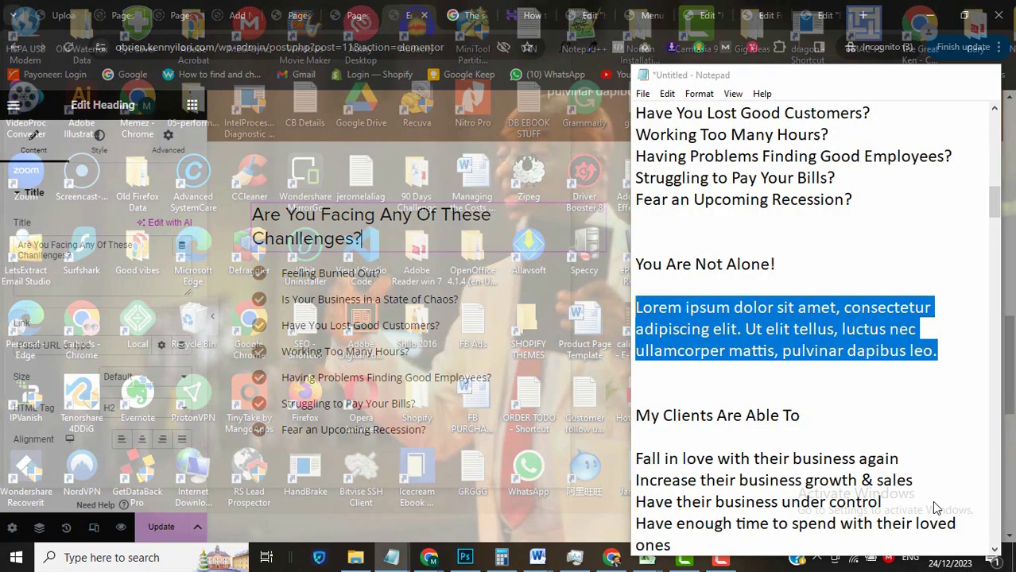
click(938, 507)
scroll(803, 419, down, 4)
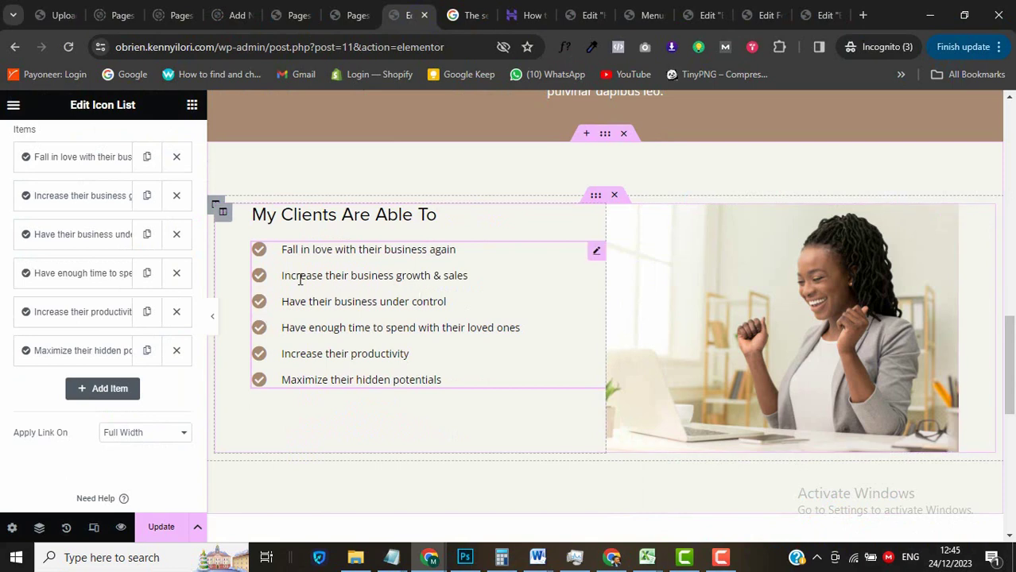
Set the vertical alignment of the "My Clients Are Able To" text column to Middle.
click(224, 213)
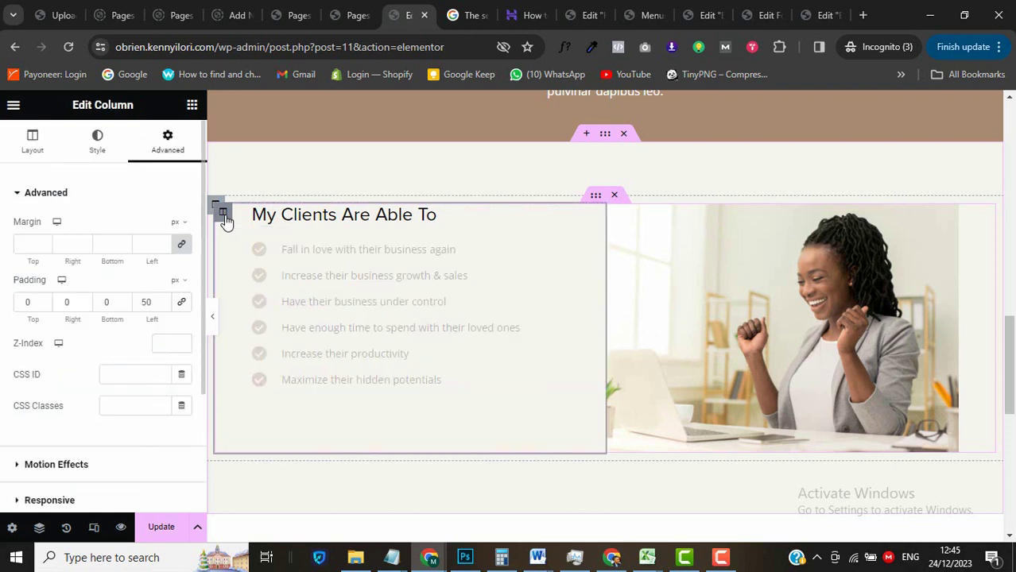
click(28, 157)
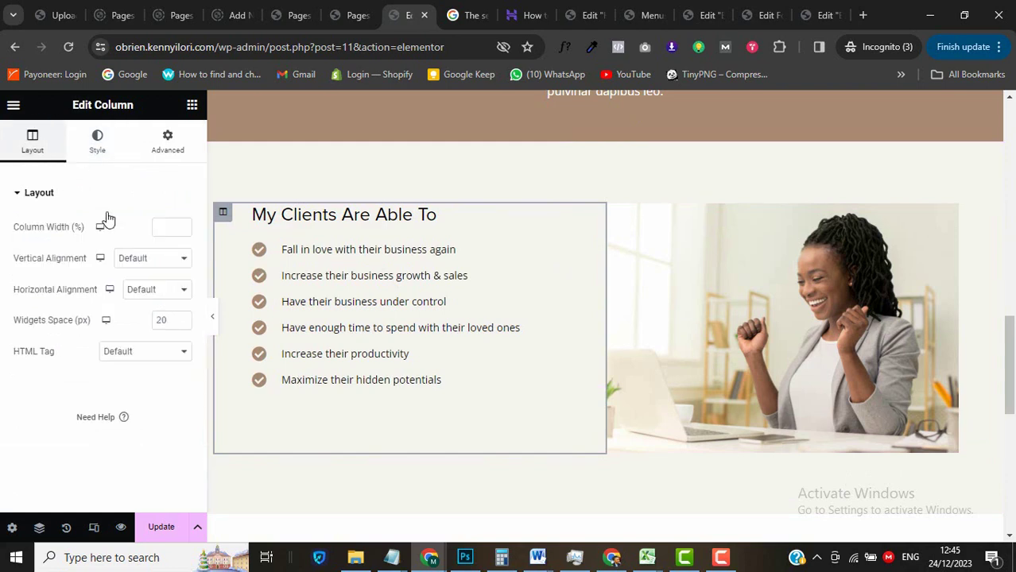
click(166, 260)
click(162, 297)
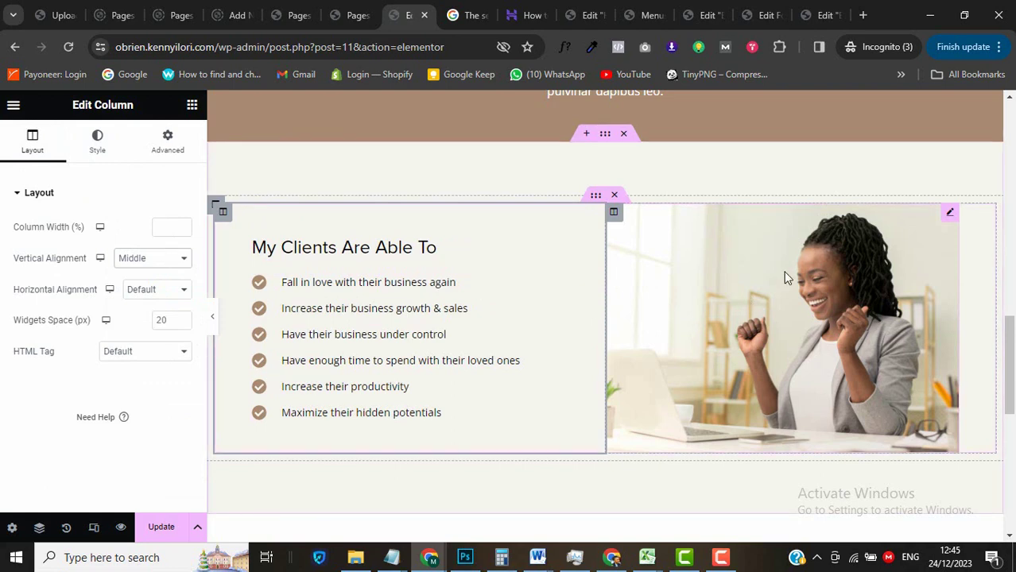
Set the vertical alignment of the text column in the "Are You Facing Any Of These Chanllenges?" section to Middle.
scroll(784, 278, up, 1)
scroll(785, 277, down, 5)
scroll(716, 280, up, 1)
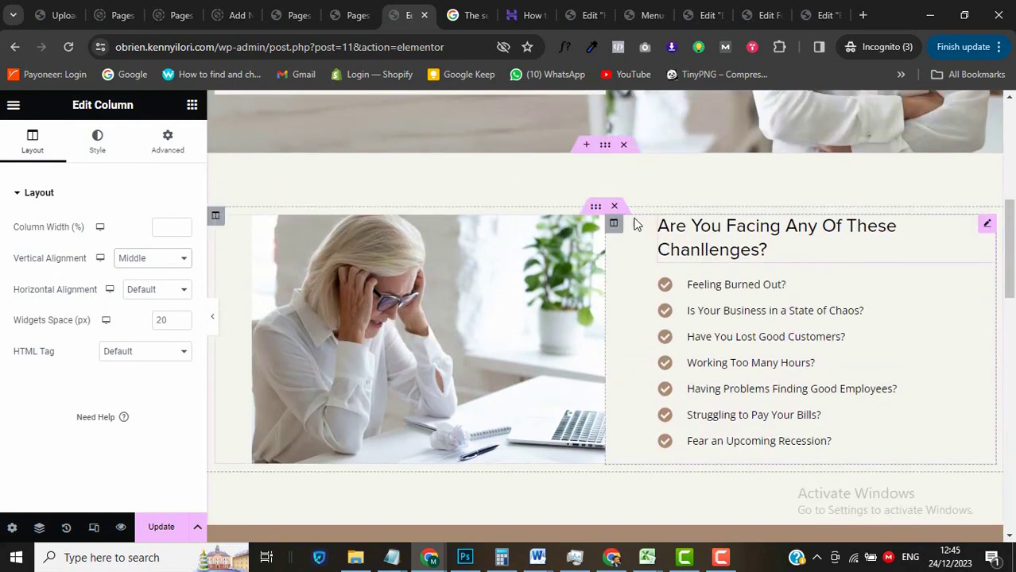
click(614, 227)
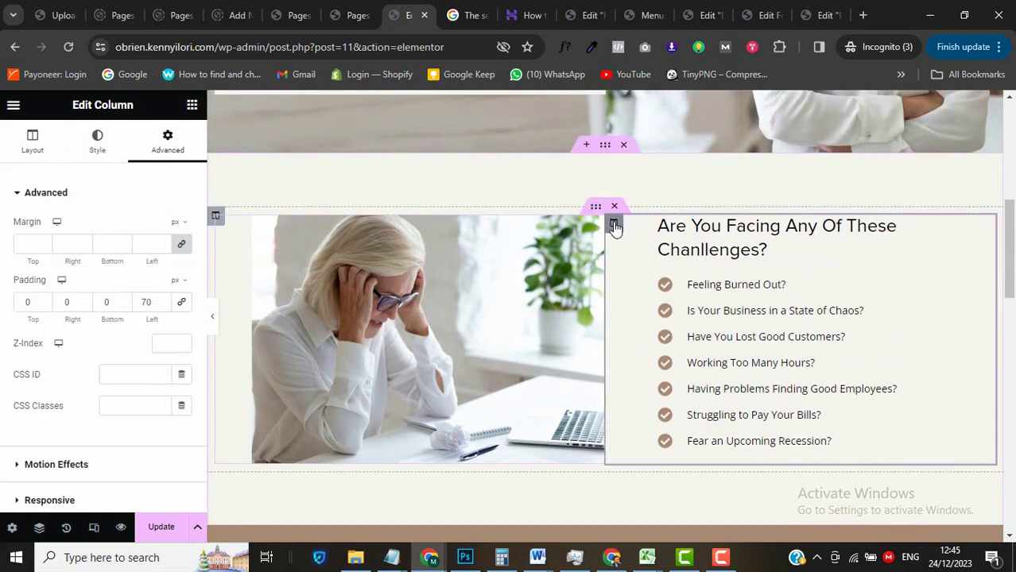
click(35, 150)
click(132, 259)
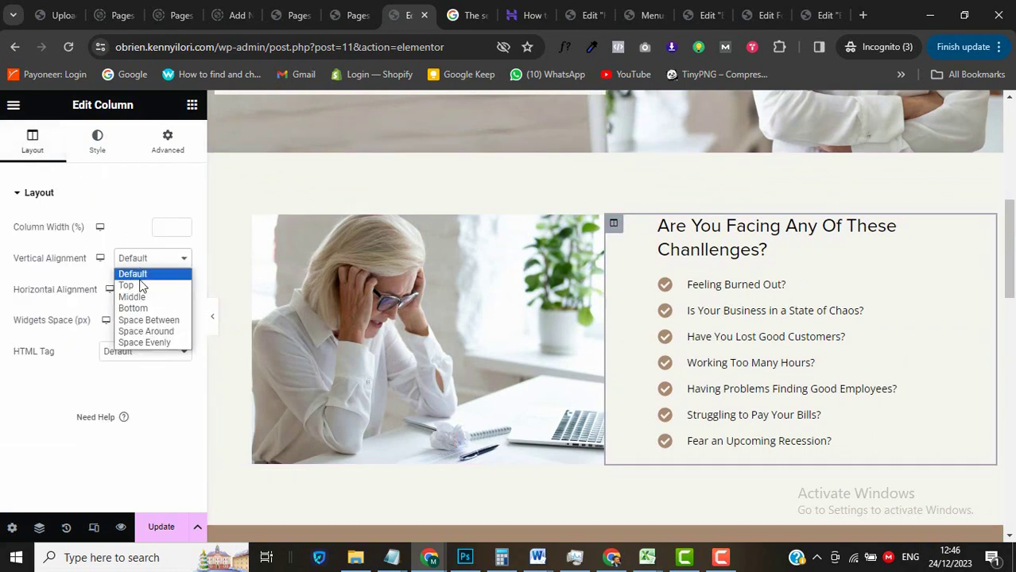
click(134, 296)
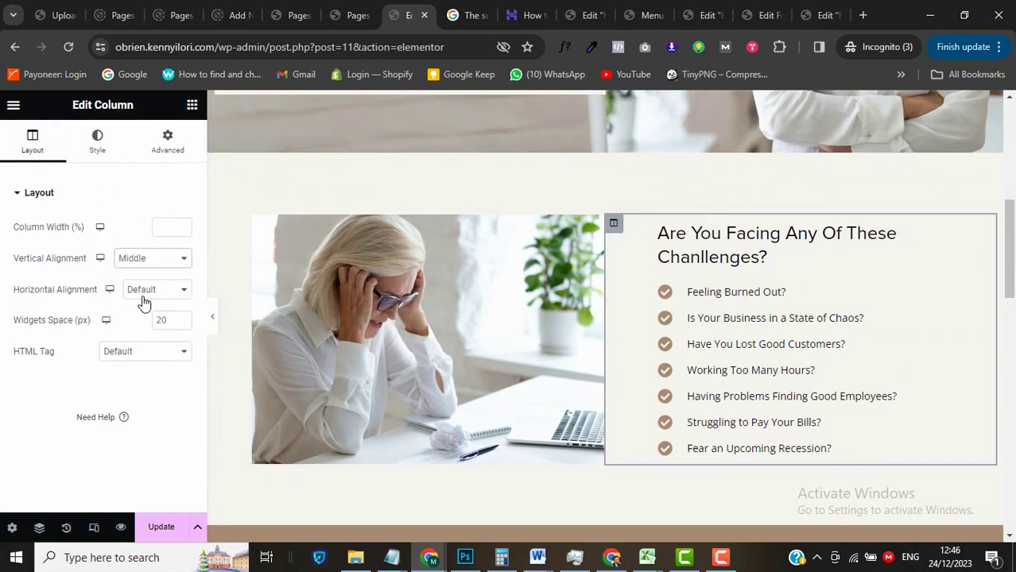
Check the vertical alignment setting of the image column in the "Are You Facing Any Of These Chanllenges?" section.
click(220, 222)
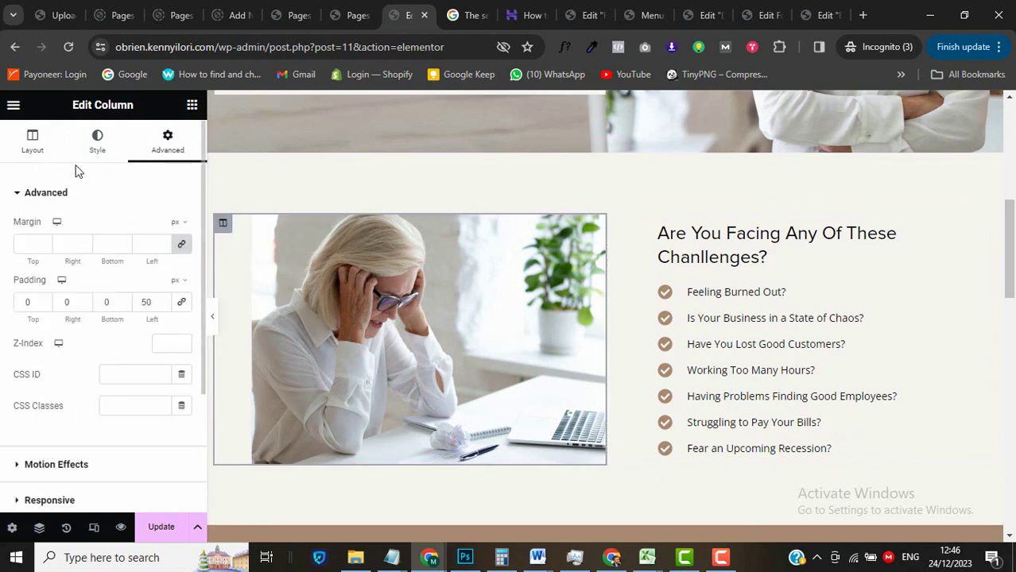
click(32, 144)
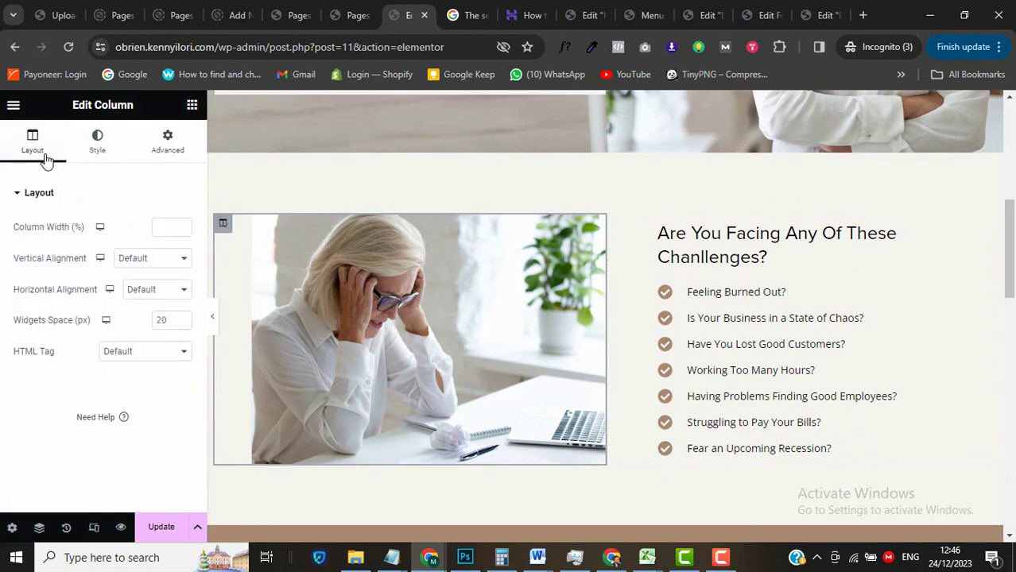
click(169, 258)
key(Escape)
Set the image column of the "My Clients Are Able To" section to Middle vertical alignment and update the page.
scroll(519, 342, down, 8)
click(613, 220)
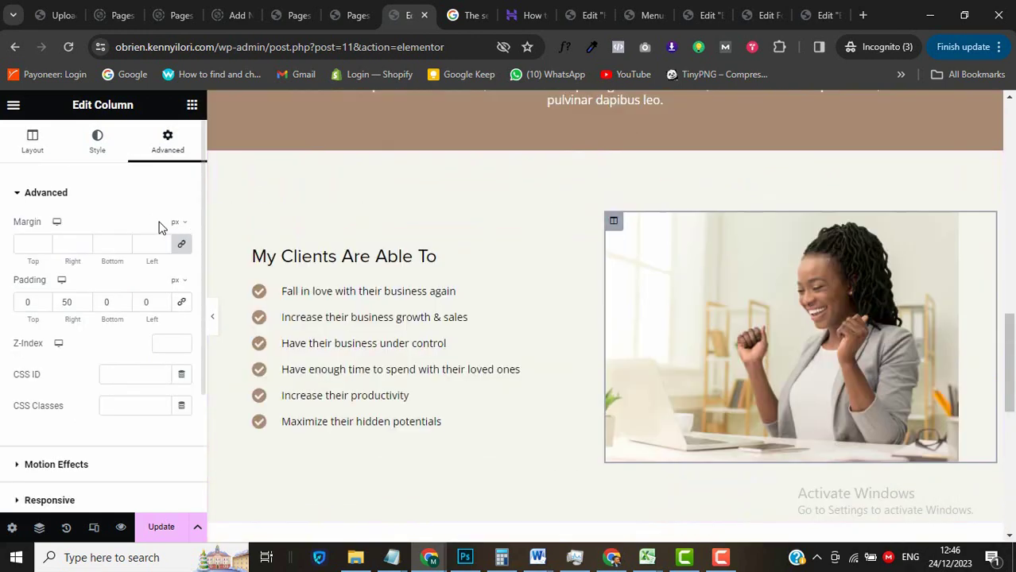
click(36, 157)
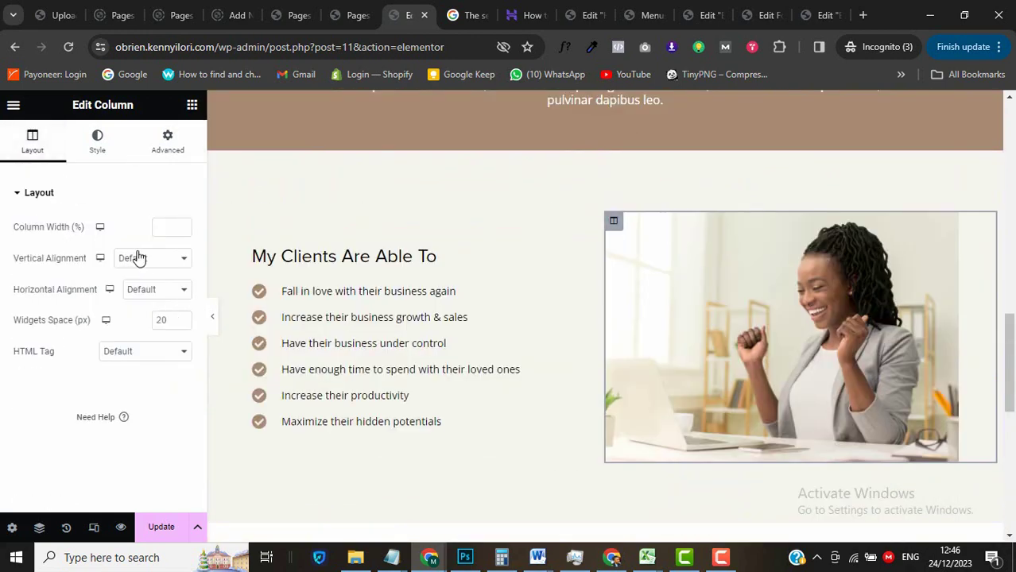
click(138, 259)
click(141, 296)
scroll(652, 362, down, 1)
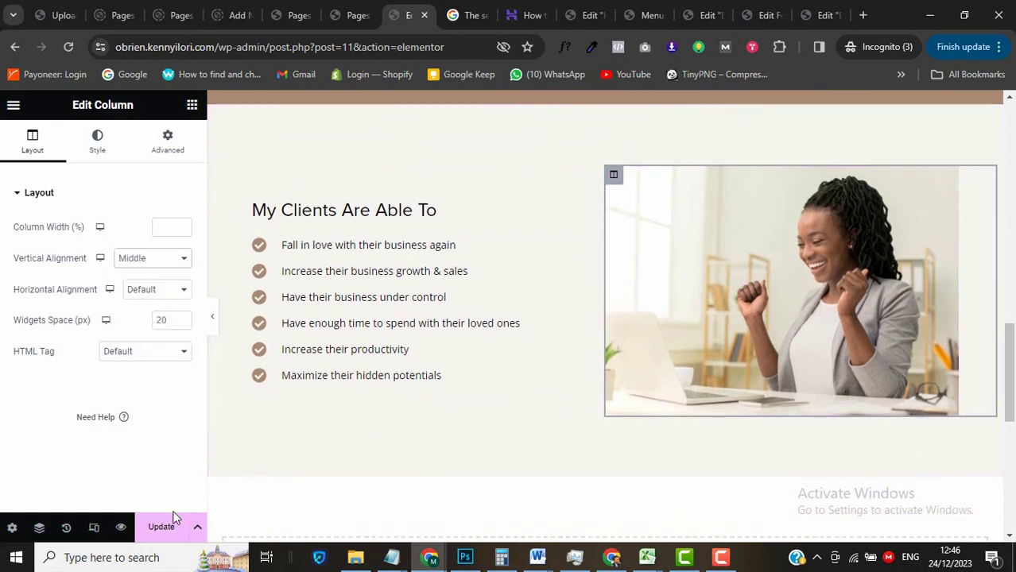
click(165, 527)
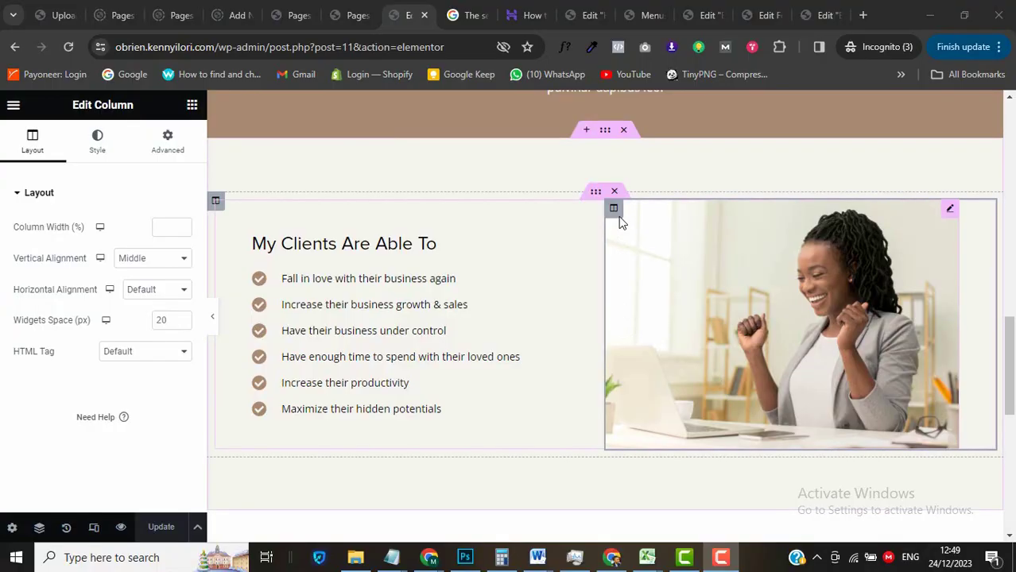
Change the background color of the "My Clients Are Able To" section to white.
click(604, 131)
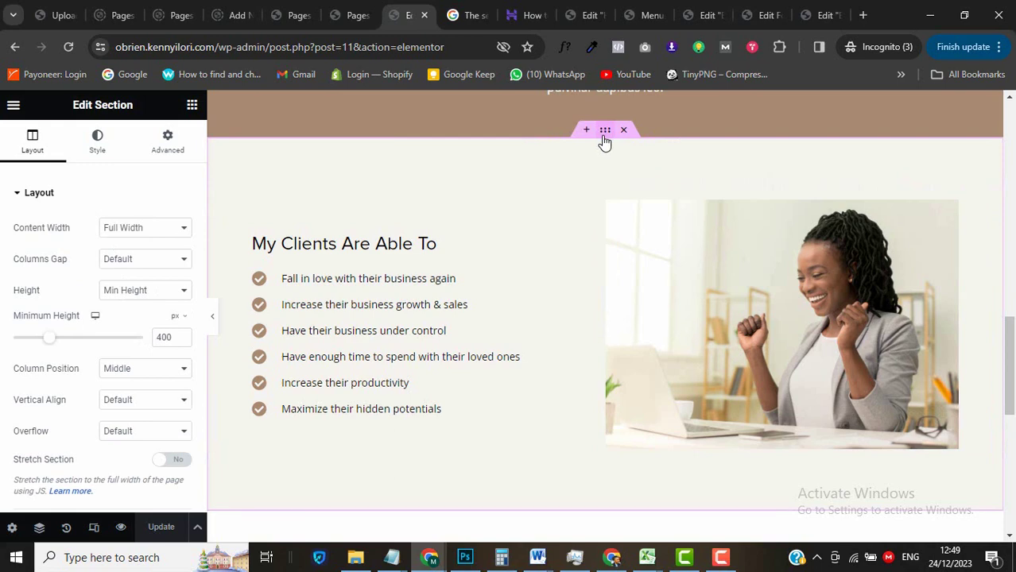
click(96, 152)
click(178, 292)
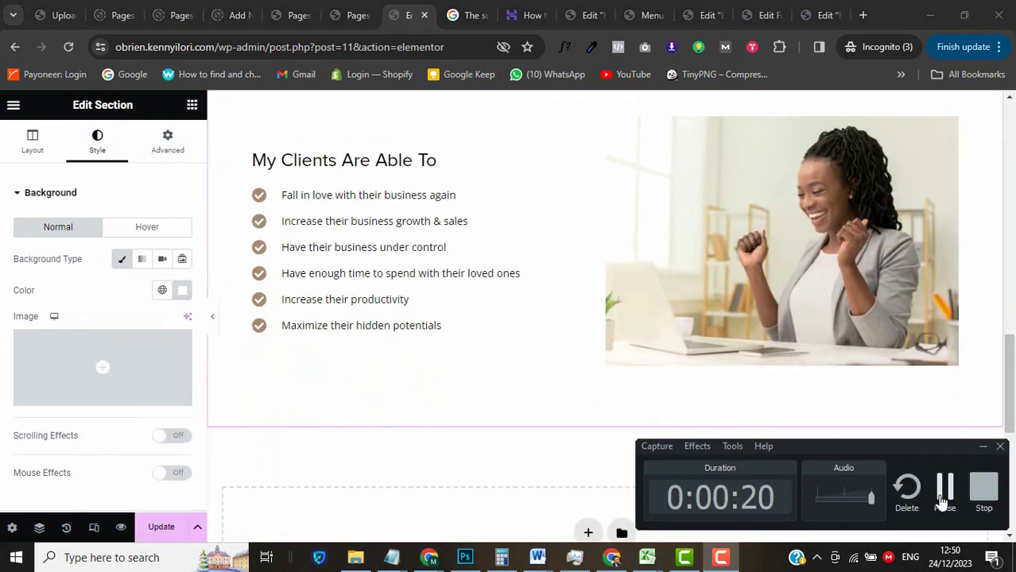
Add a single-column section below "My Clients Are Able To" with Full Width content and Min Height as its height.
scroll(731, 469, down, 2)
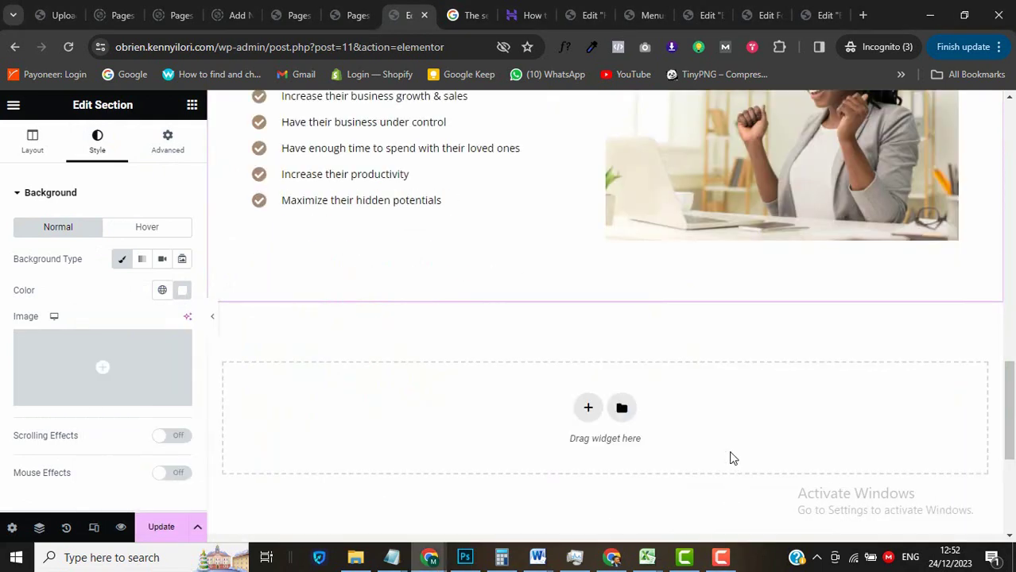
click(588, 409)
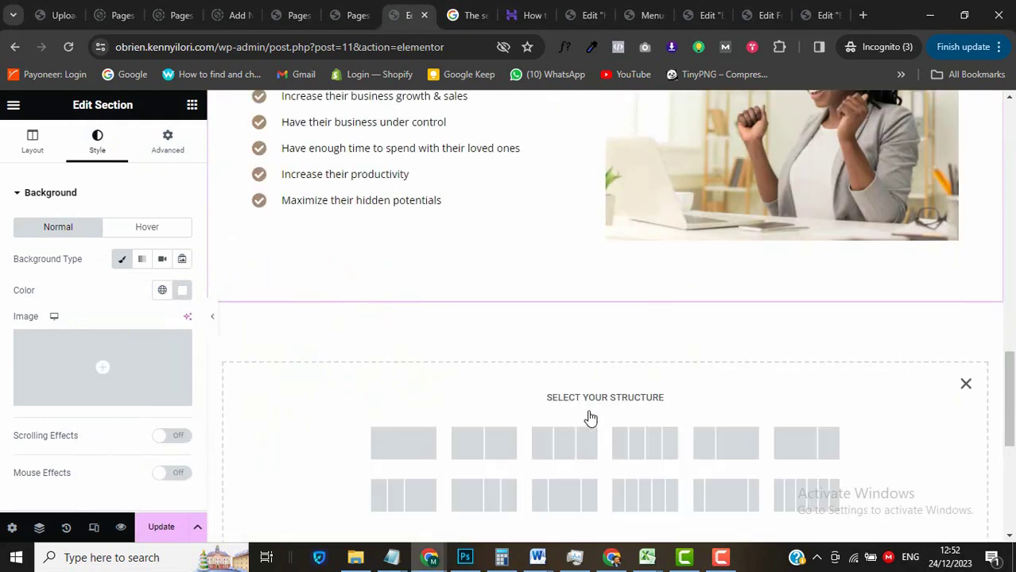
click(405, 443)
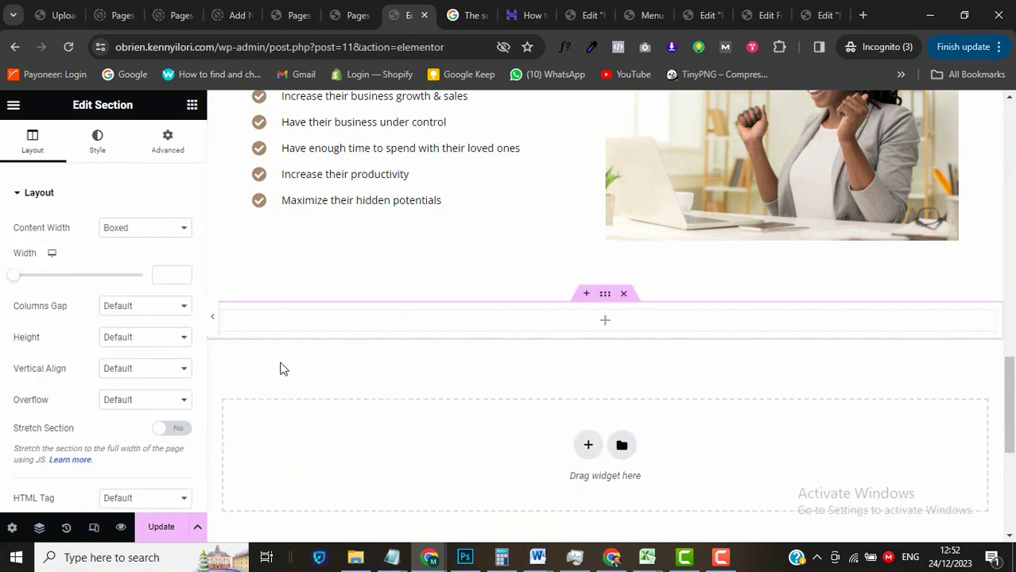
click(118, 230)
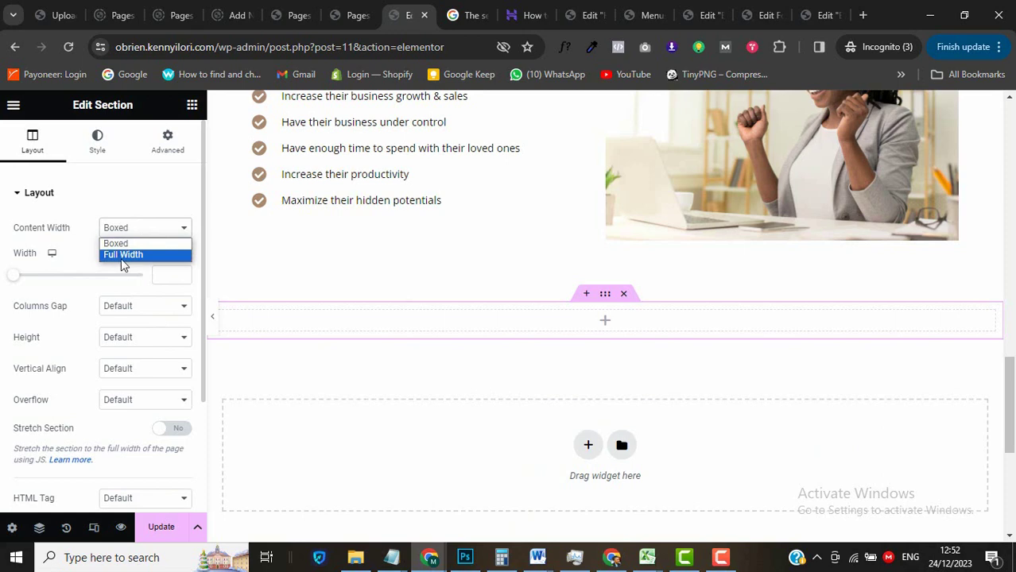
click(124, 256)
click(131, 293)
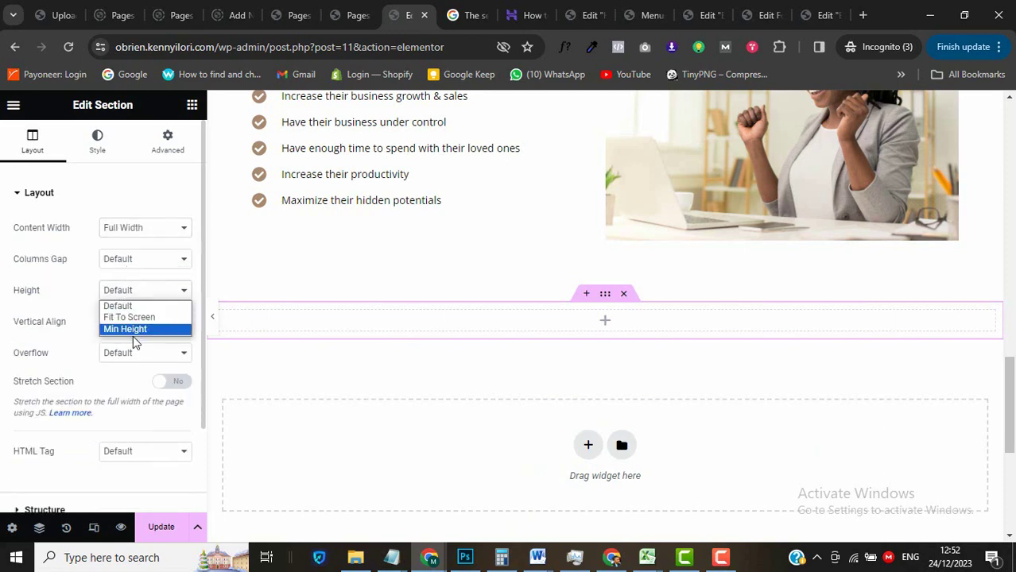
click(131, 329)
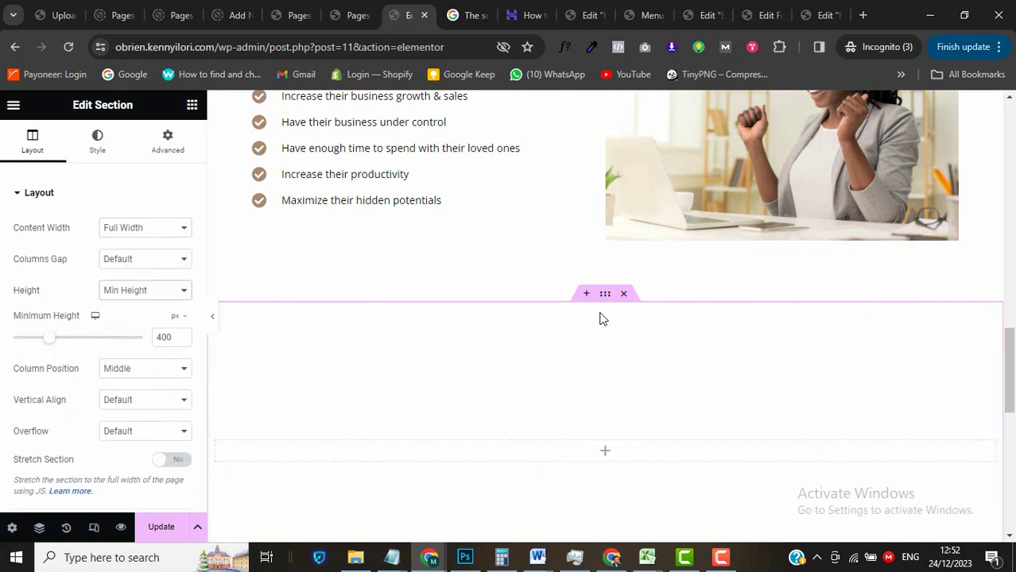
Give the new section a Classic background in the global Accent color #F5F4F0.
click(97, 144)
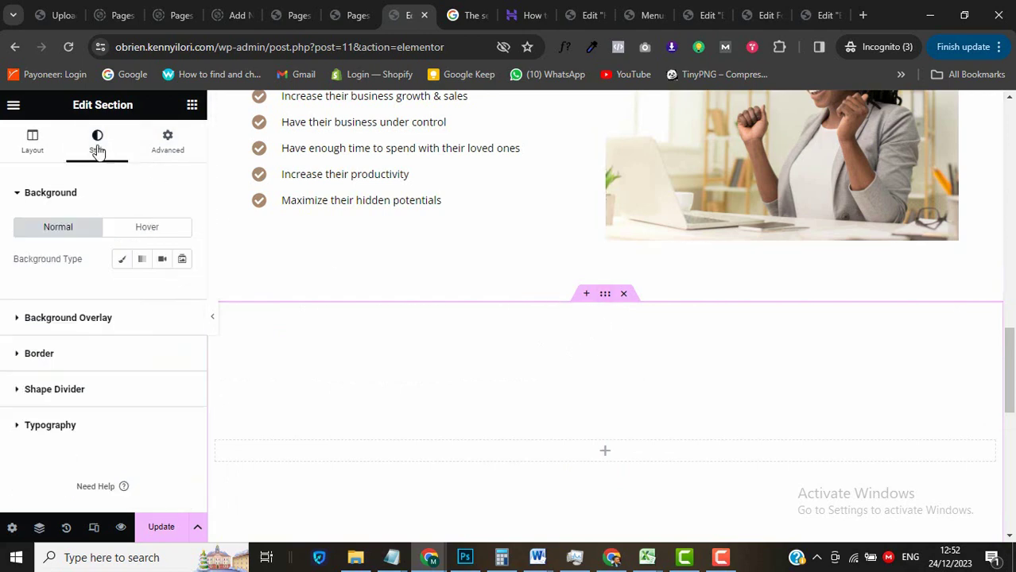
click(123, 267)
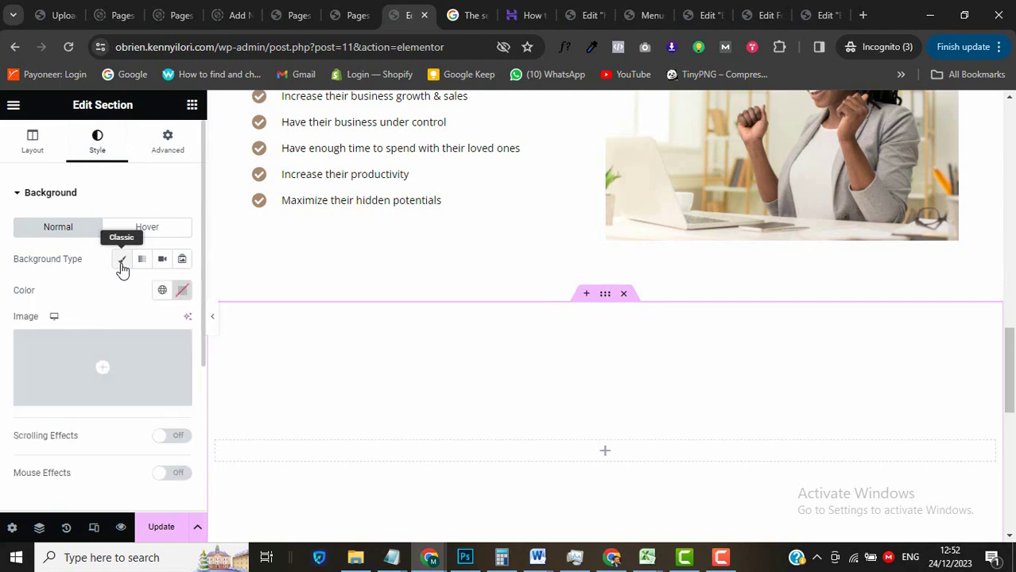
click(161, 292)
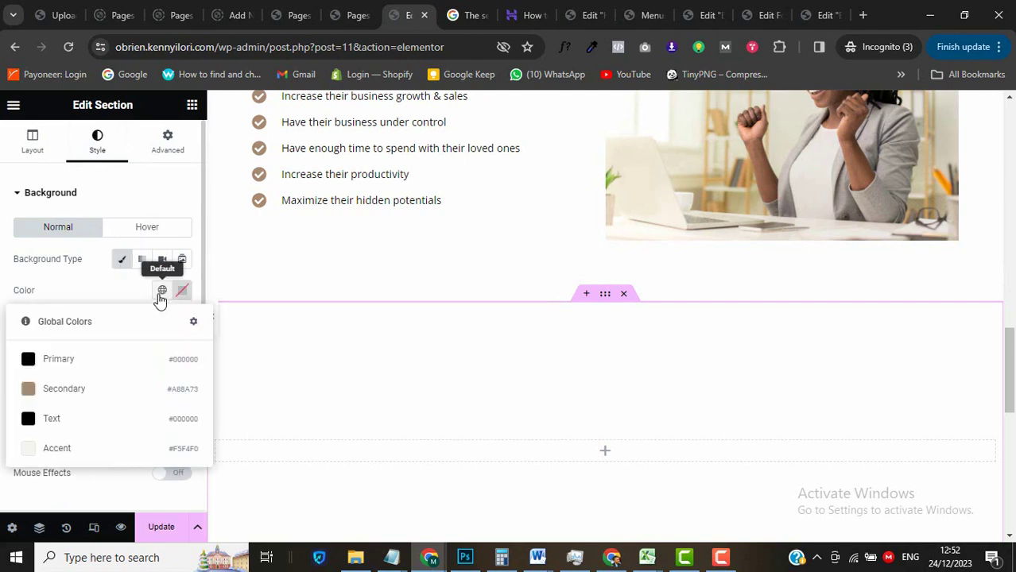
click(93, 450)
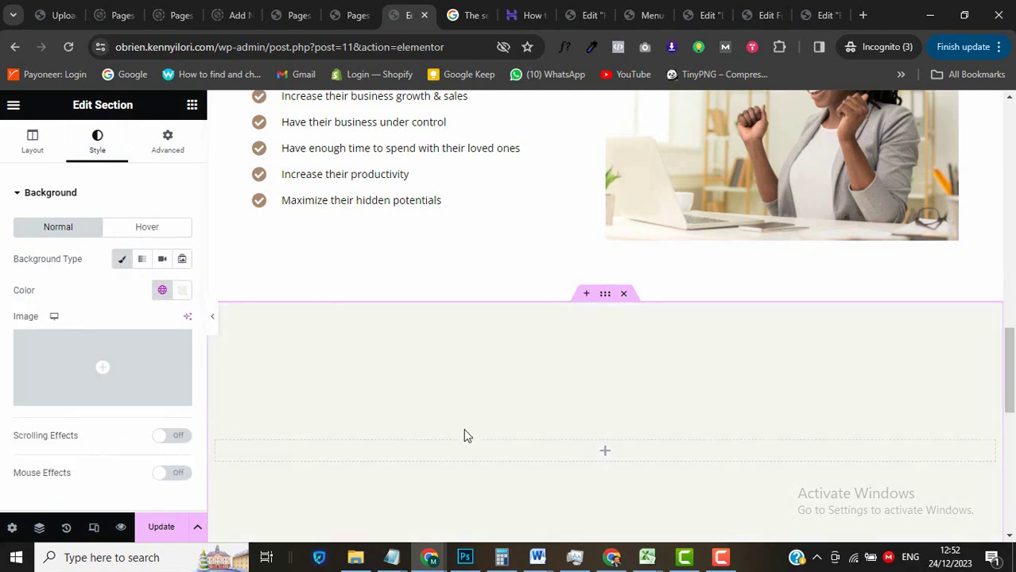
Unlink the new section's padding values and set the top and bottom padding to 50 px.
scroll(463, 428, down, 2)
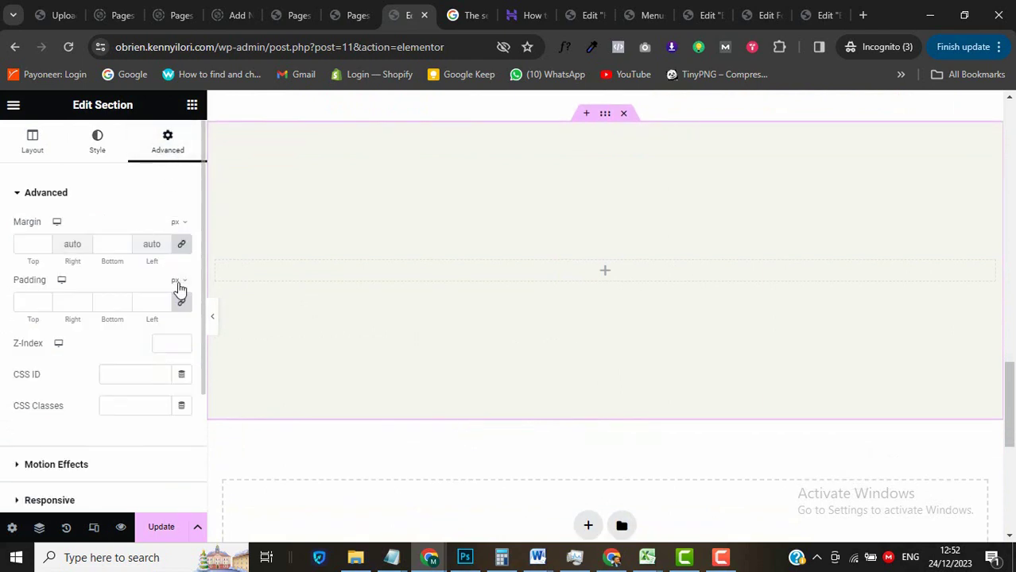
click(181, 303)
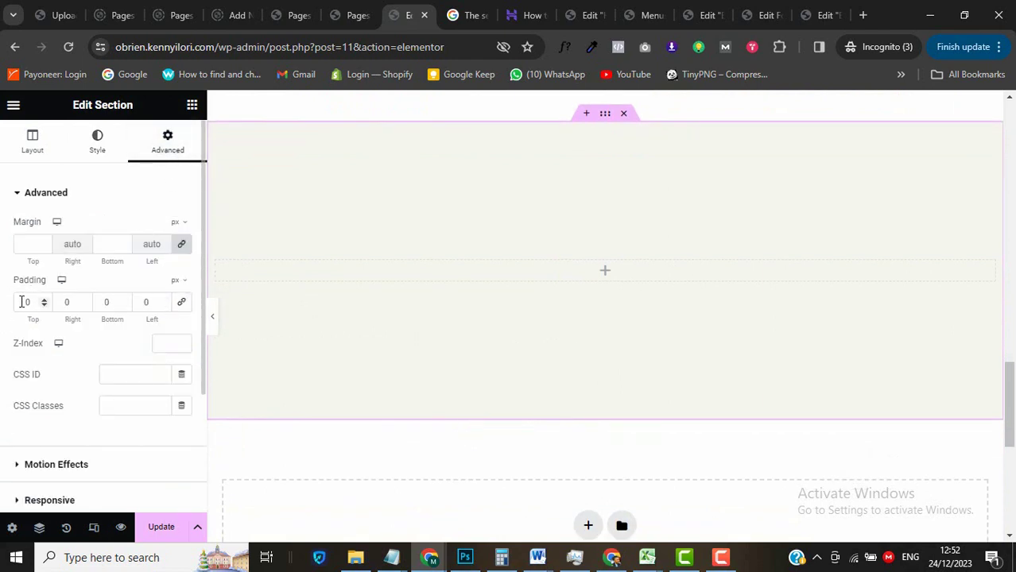
click(22, 302)
text(5)
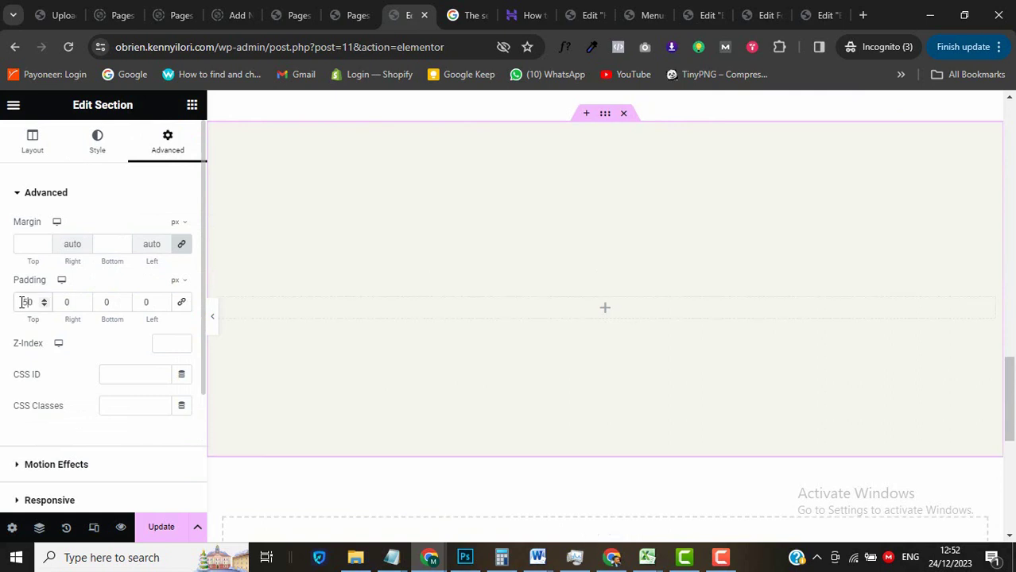
click(101, 303)
text(5)
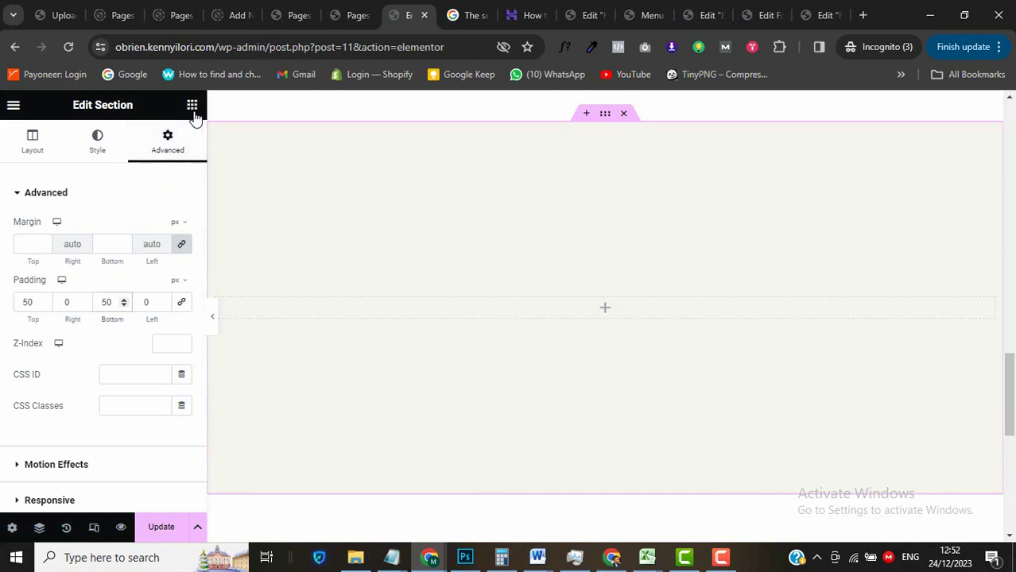
Insert an Inner Section into the new section and delete its second column.
click(193, 106)
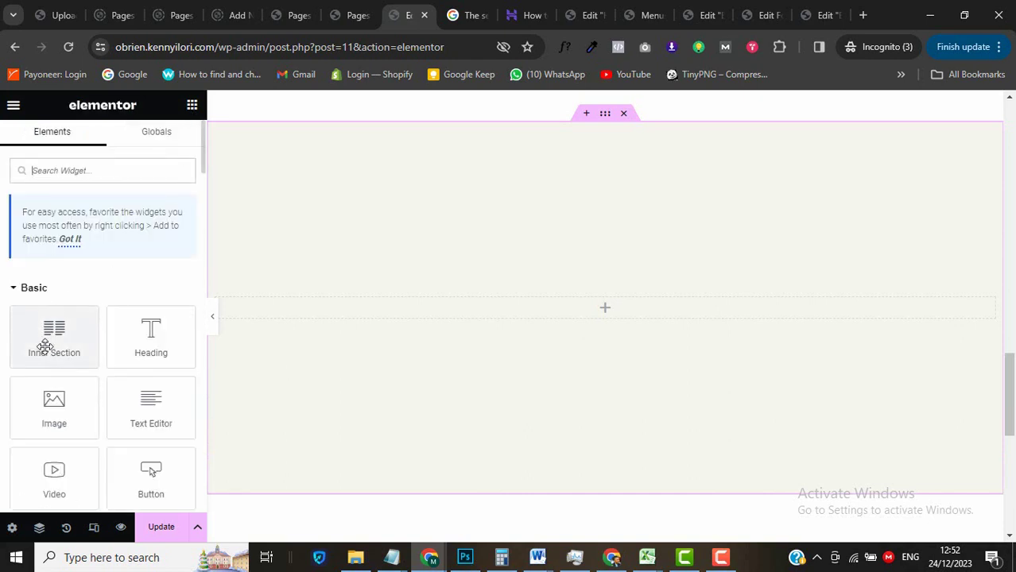
drag(44, 346, 499, 322)
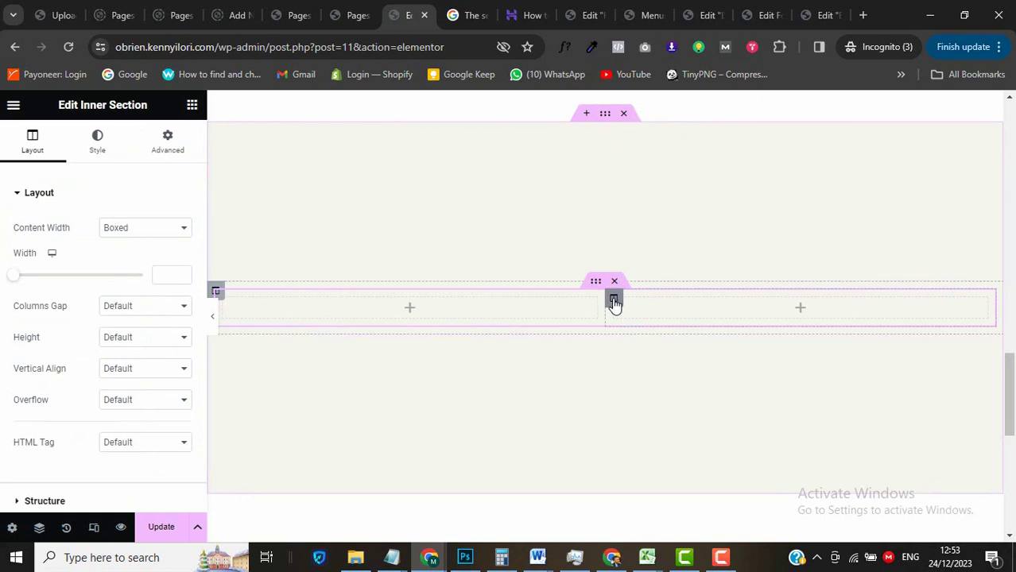
right_click(613, 302)
click(663, 525)
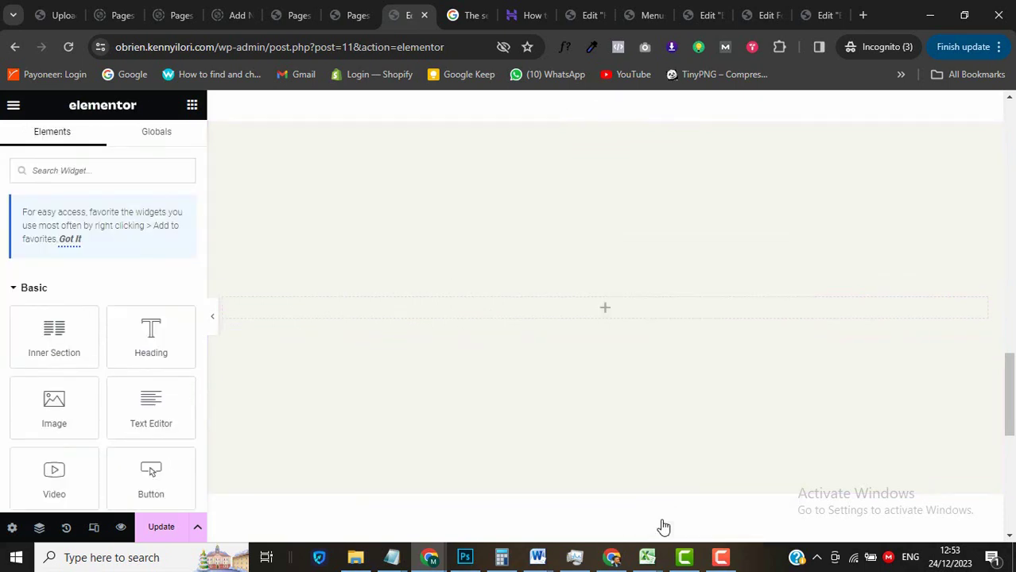
Add a Heading widget titled "CLIENT'S TESTIMONIALS" to the inner section of the new Accent-colored section.
mouse_move(608, 309)
click(596, 284)
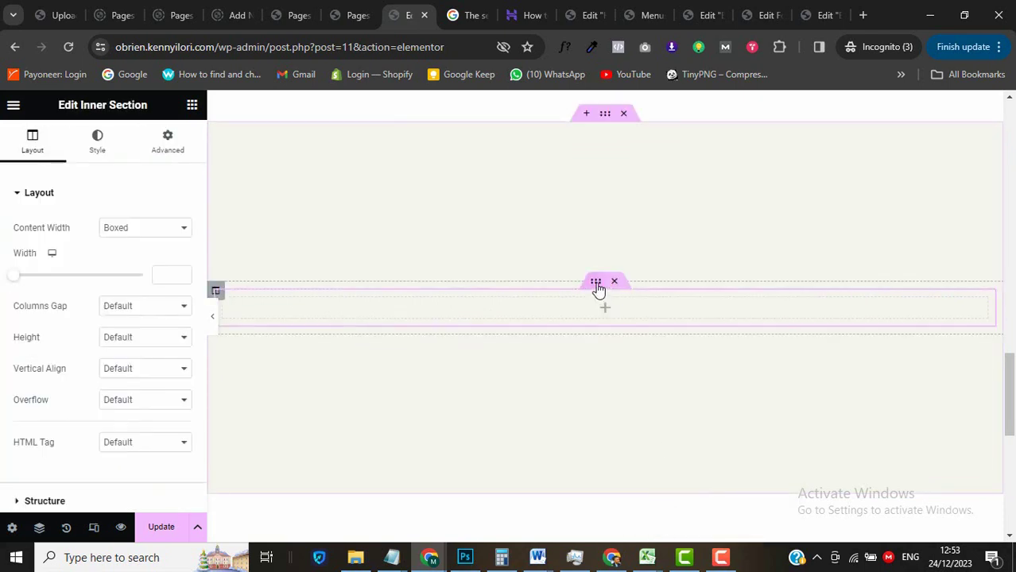
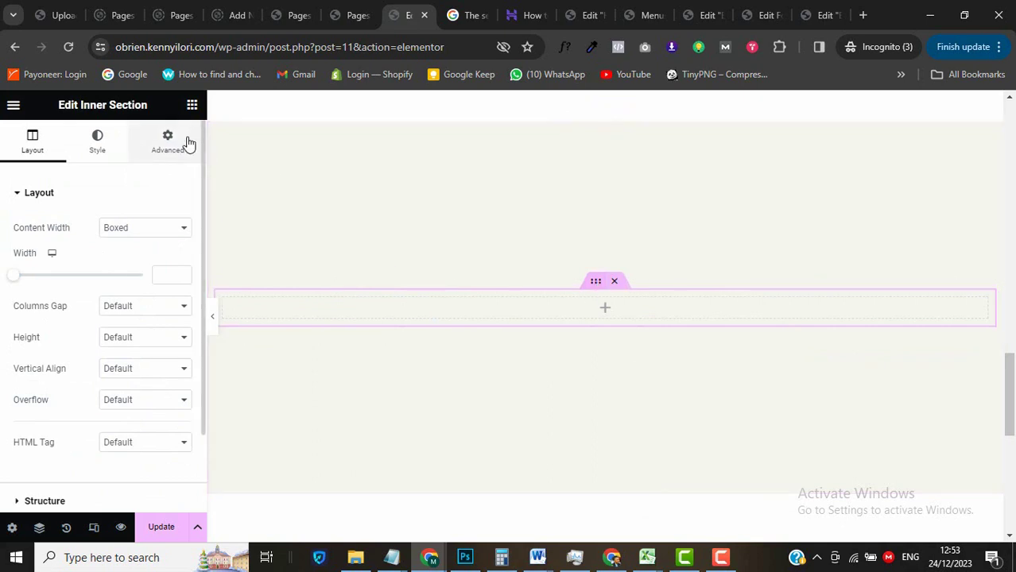
click(192, 105)
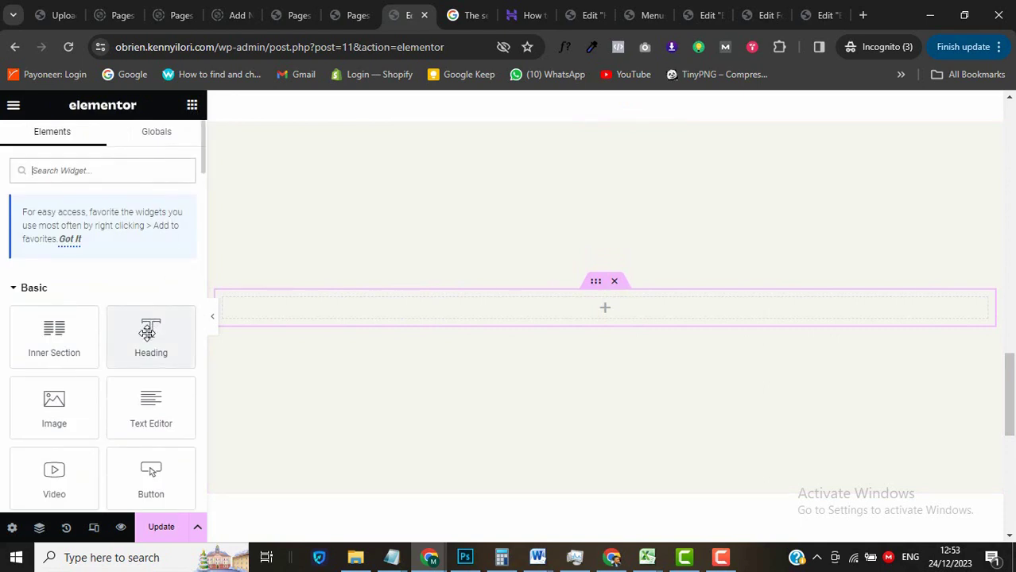
drag(147, 332, 488, 305)
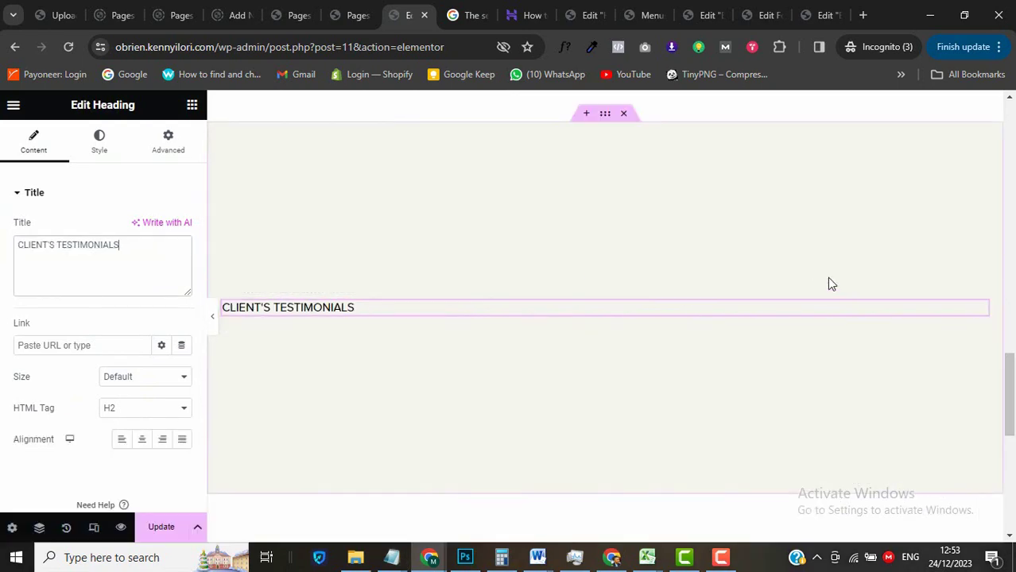
Copy the "You Are Not Alone!" heading and paste its style onto the "CLIENT'S TESTIMONIALS" heading.
scroll(829, 284, up, 10)
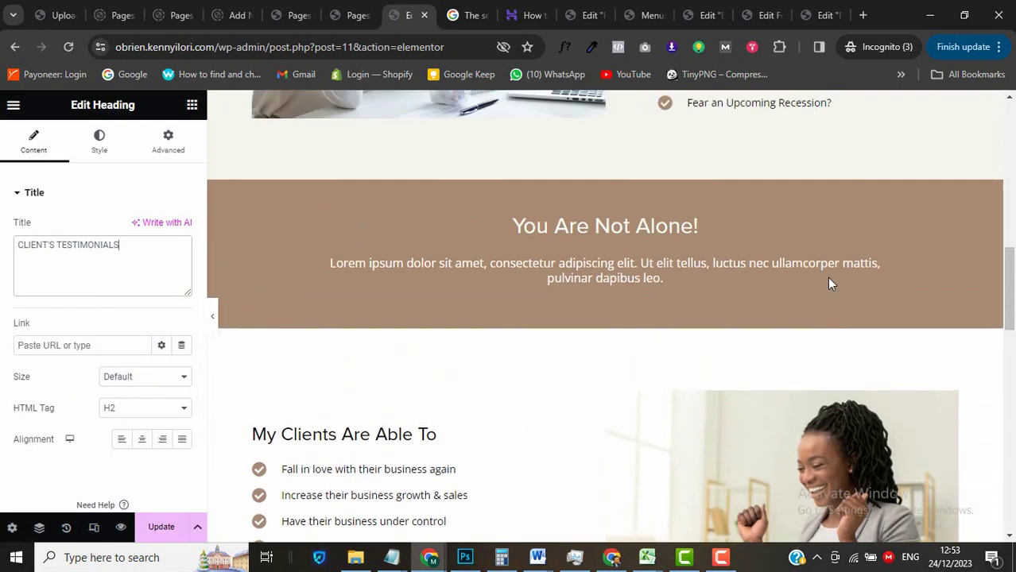
scroll(829, 284, down, 1)
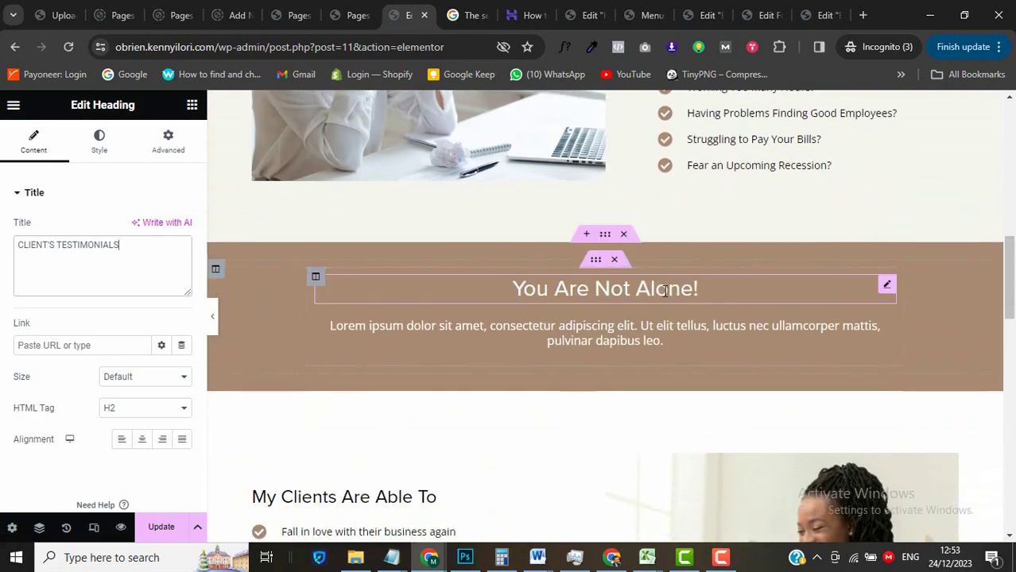
right_click(887, 287)
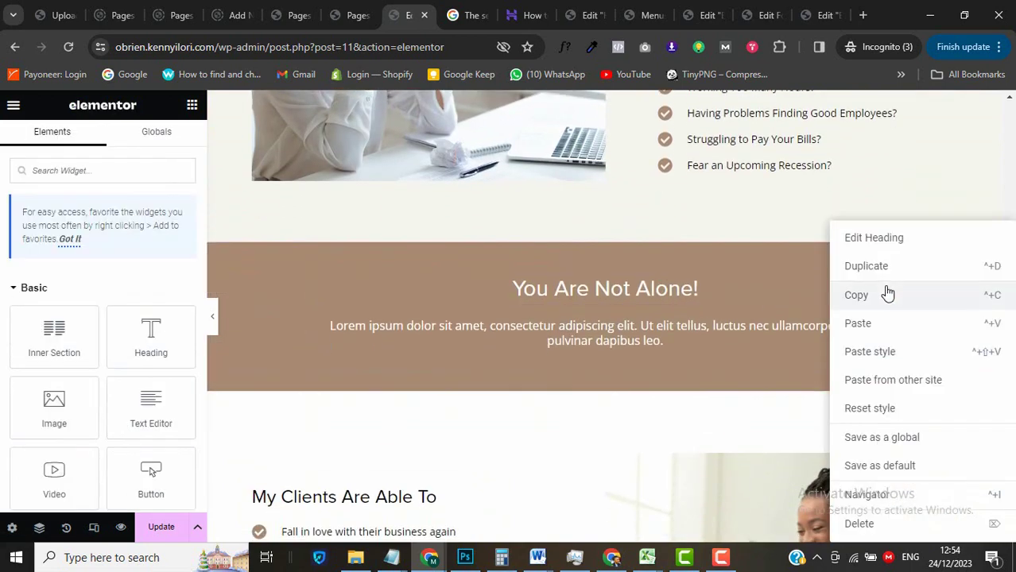
click(877, 301)
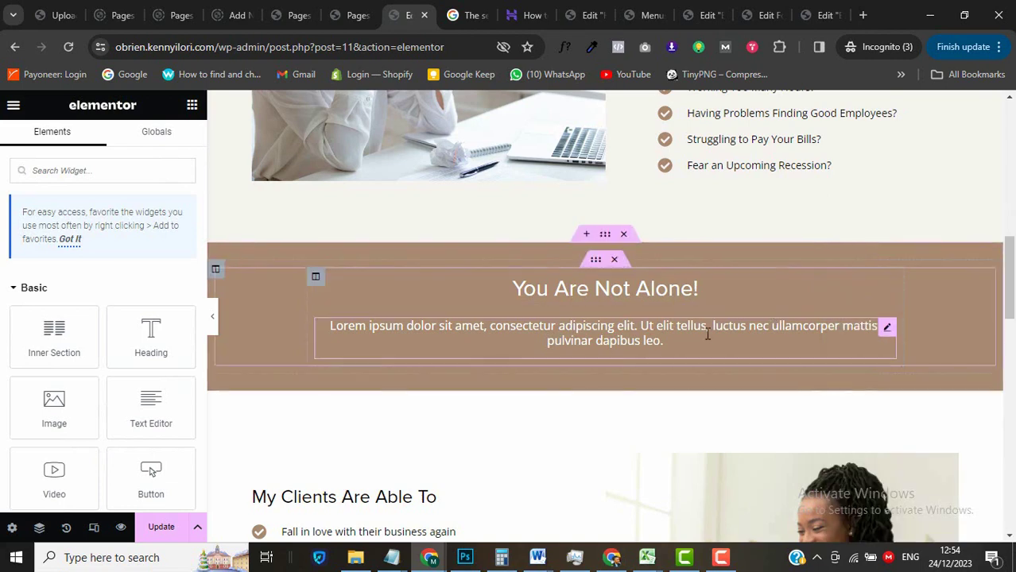
scroll(705, 332, down, 6)
scroll(709, 339, down, 1)
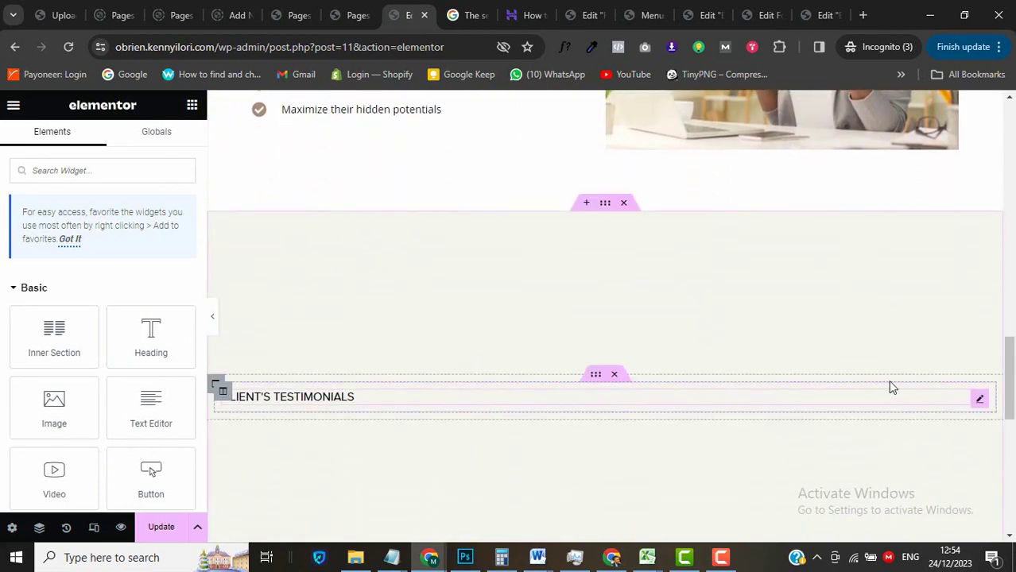
right_click(980, 399)
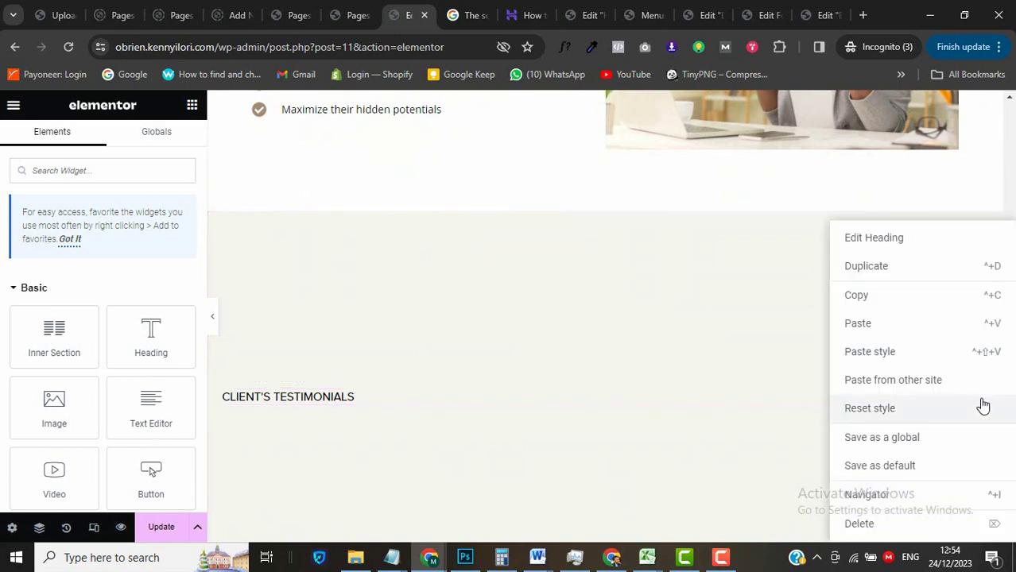
click(925, 356)
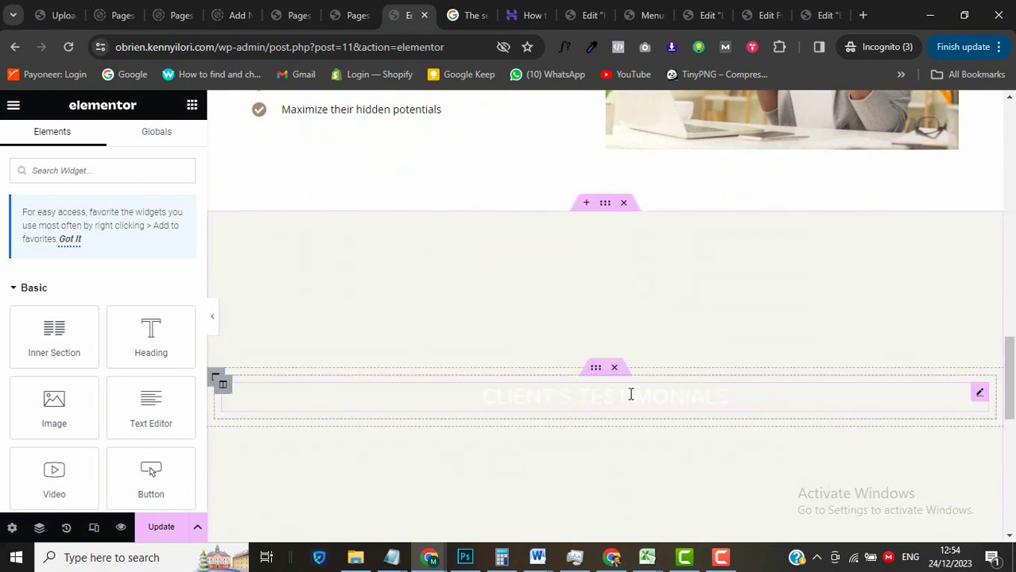
Set the "CLIENT'S TESTIMONIALS" heading's text color to the global black.
click(482, 396)
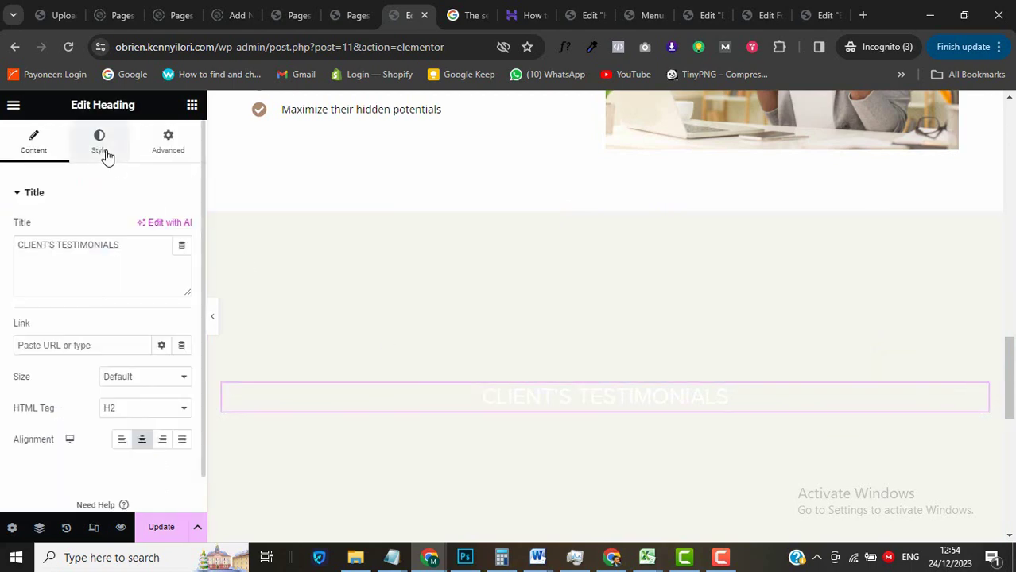
click(107, 155)
click(162, 228)
click(57, 295)
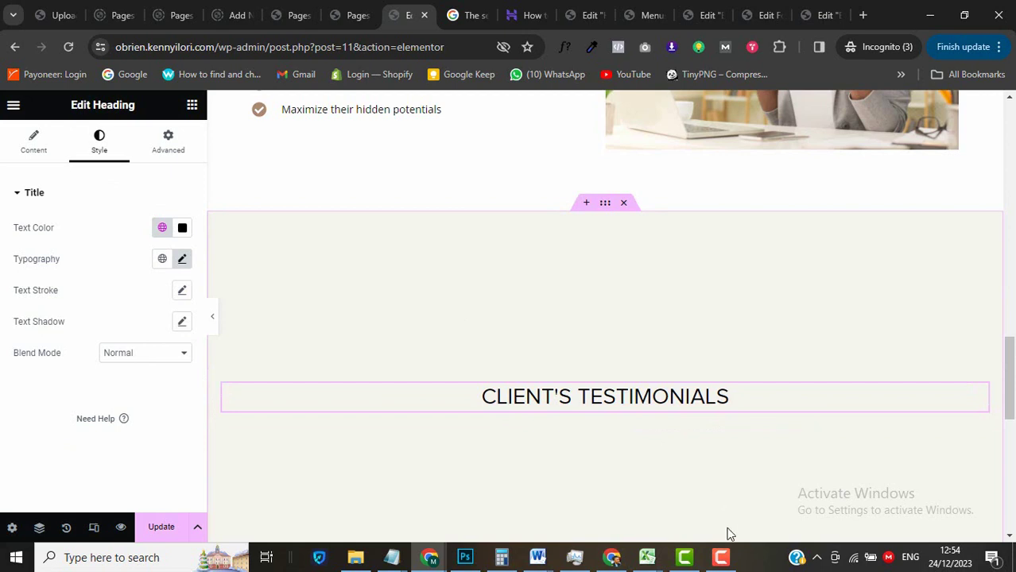
Add a Testimonial Carousel widget below the "CLIENT'S TESTIMONIALS" heading and delete its second and third slides.
click(192, 106)
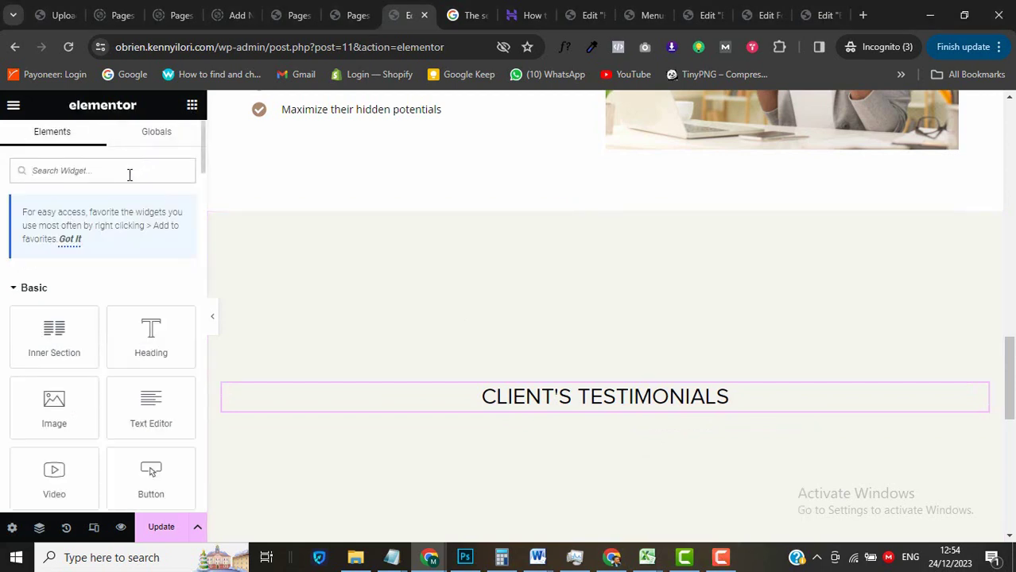
click(130, 171)
text(testimon)
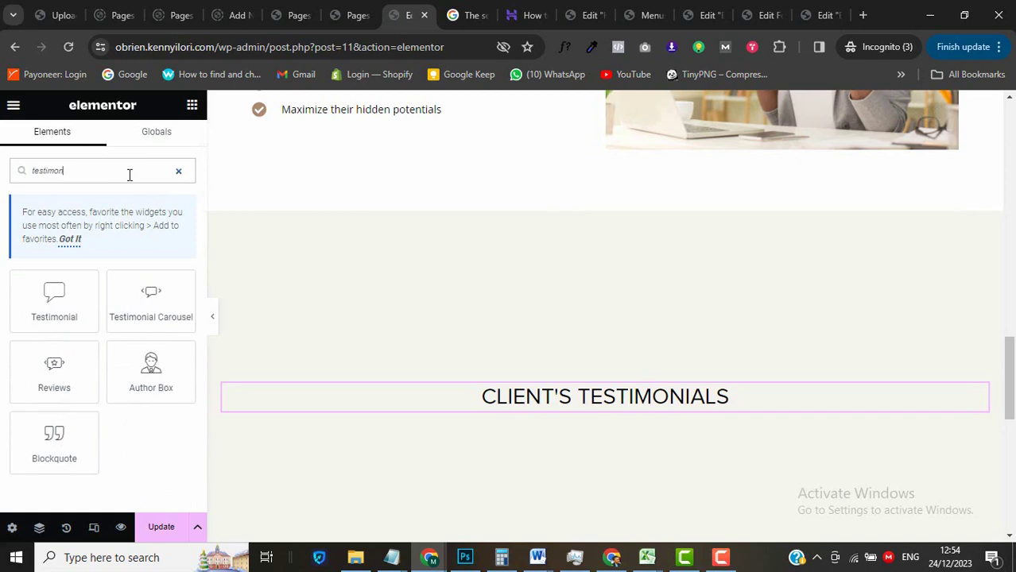
drag(144, 298, 455, 415)
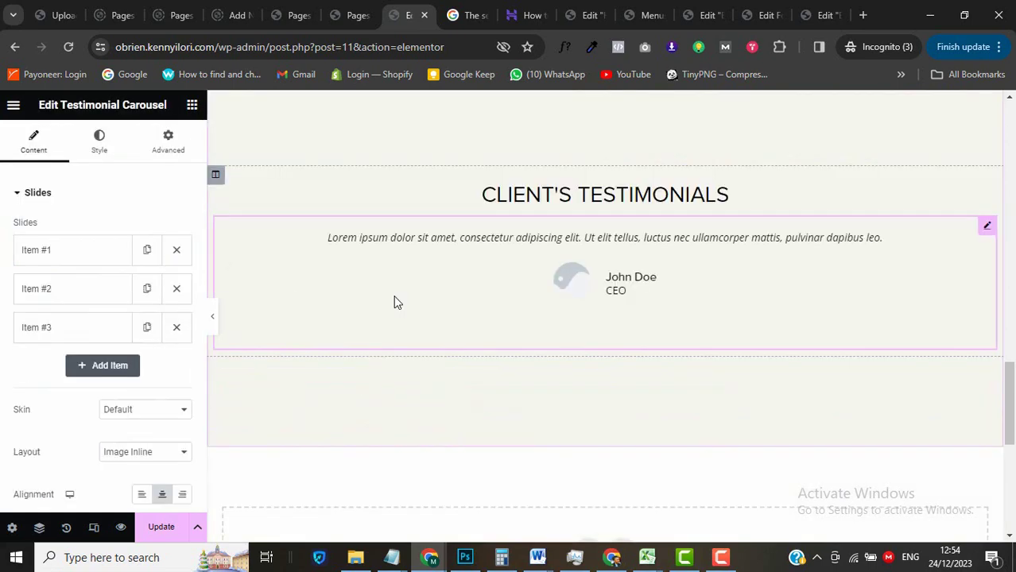
click(178, 331)
click(176, 293)
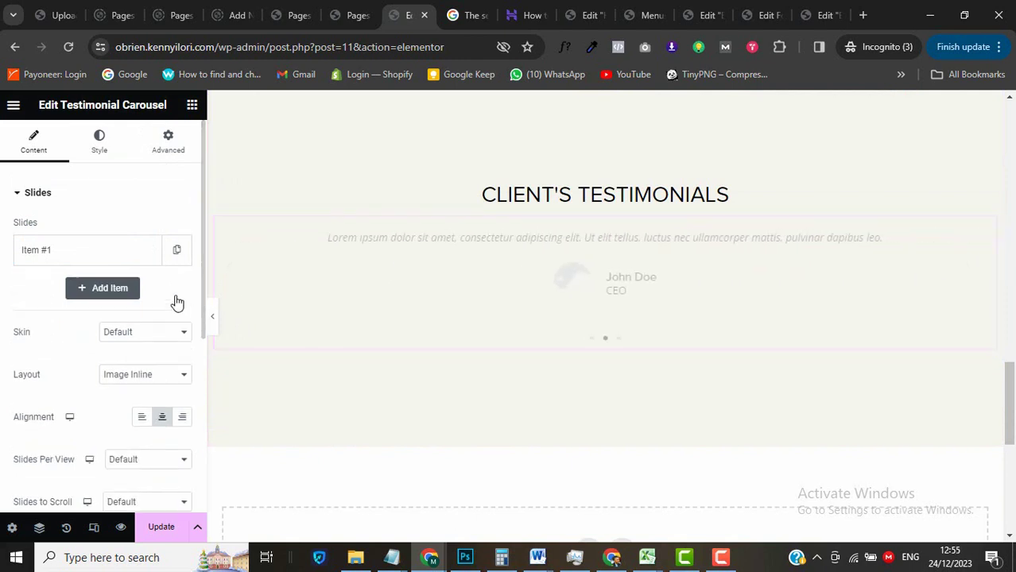
Replace the first slide's content with the "Amet minim mollit" testimonial text copied from the other window.
click(110, 252)
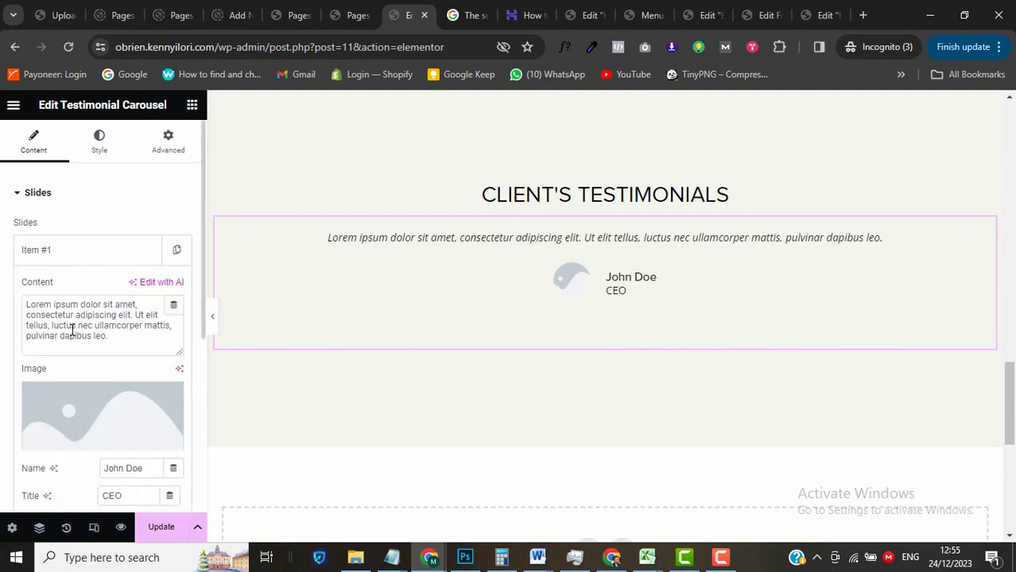
key(alt+Tab)
key(ctrl+c)
key(alt+Tab)
key(ctrl+v)
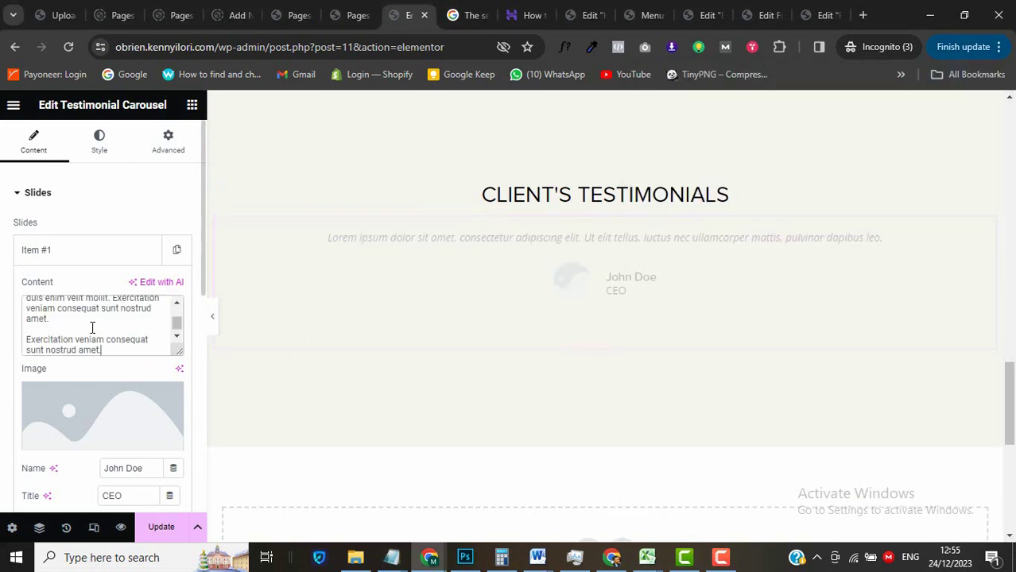
scroll(92, 328, up, 5)
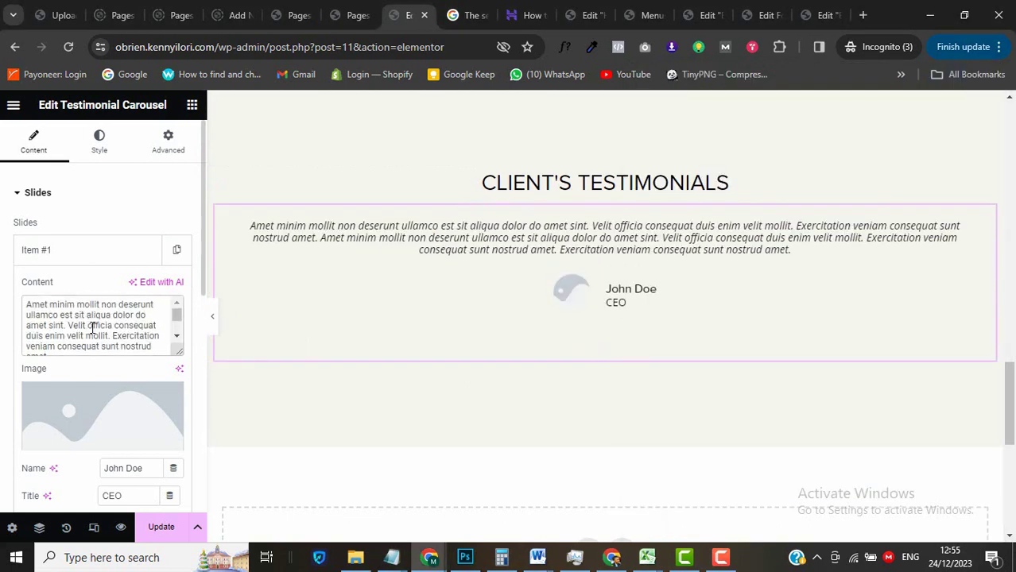
scroll(56, 322, down, 3)
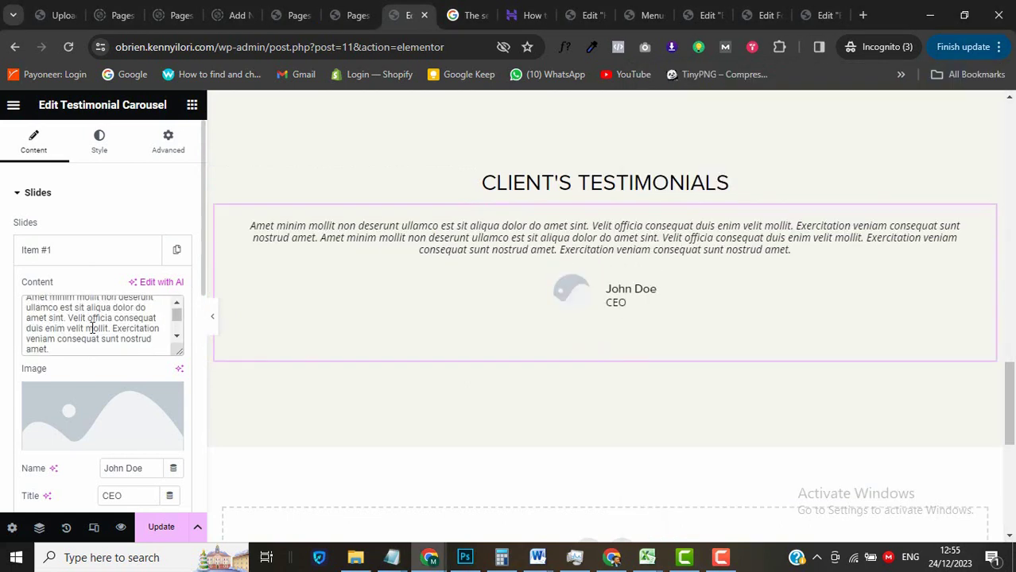
Insert two <br> tags between the first and second paragraphs of the slide's content.
click(48, 318)
text(<br)
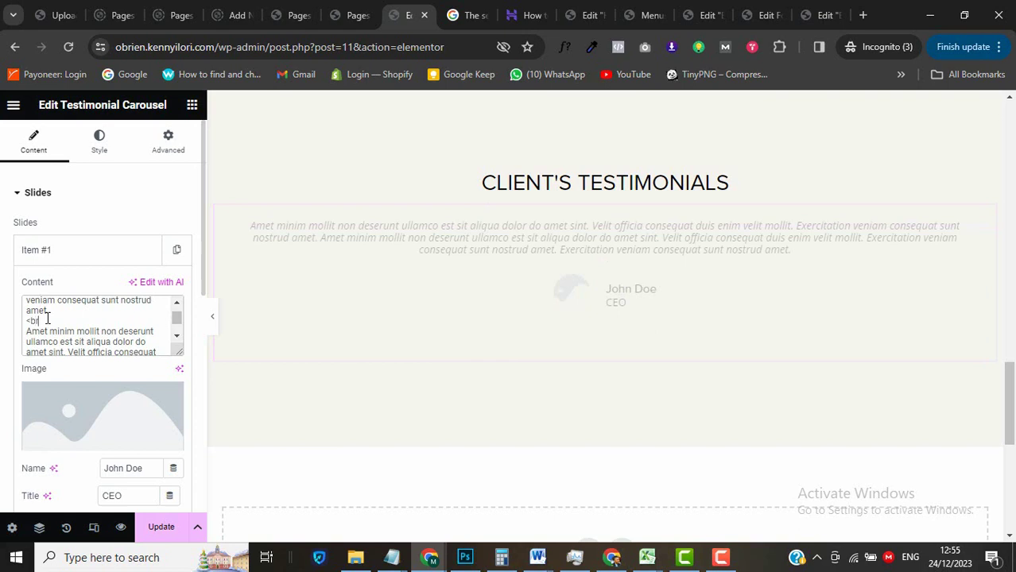
text(>)
drag(48, 319, 18, 325)
click(58, 317)
key(ctrl+v)
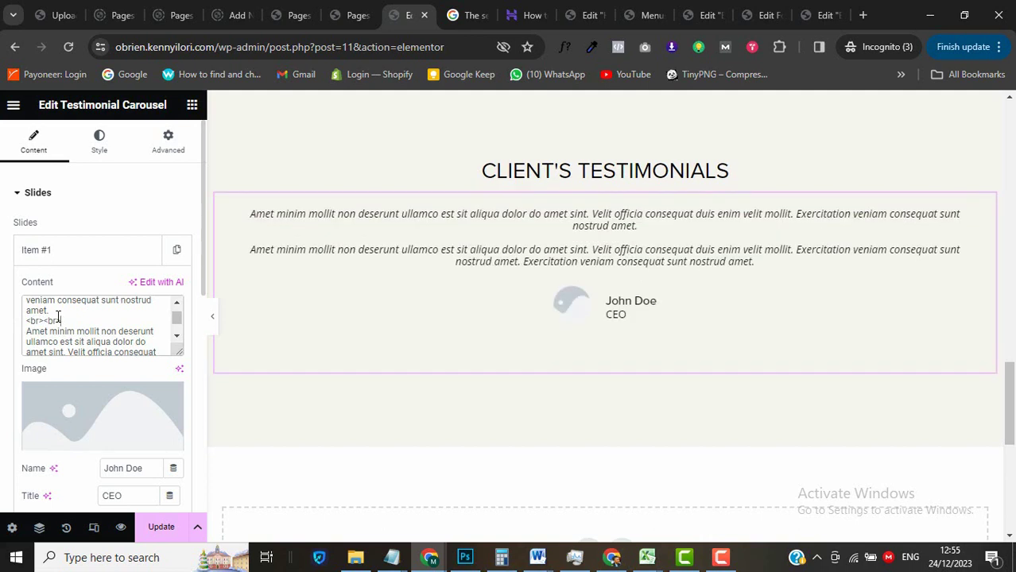
Insert two <br> tags before the closing "Exercitation veniam consequat" line and replace the slide's Name with the client's full name.
scroll(58, 317, down, 5)
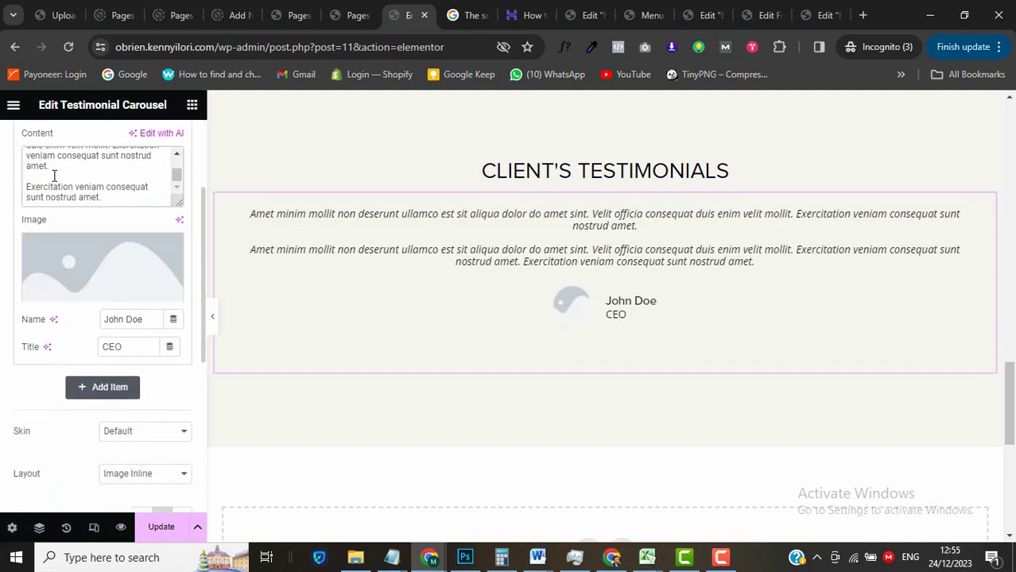
click(53, 175)
key(ctrl+v)
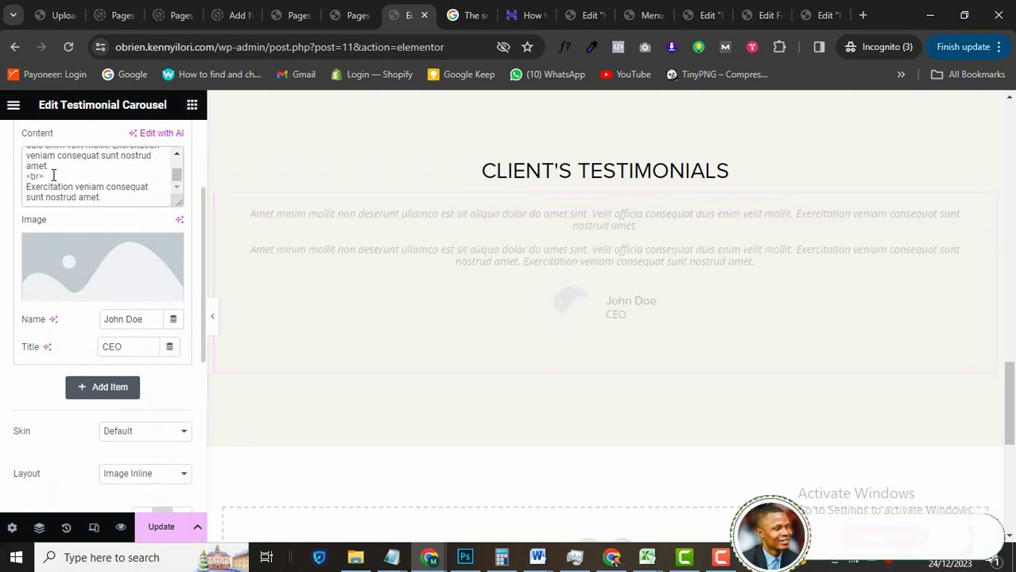
key(Return)
key(ctrl+v)
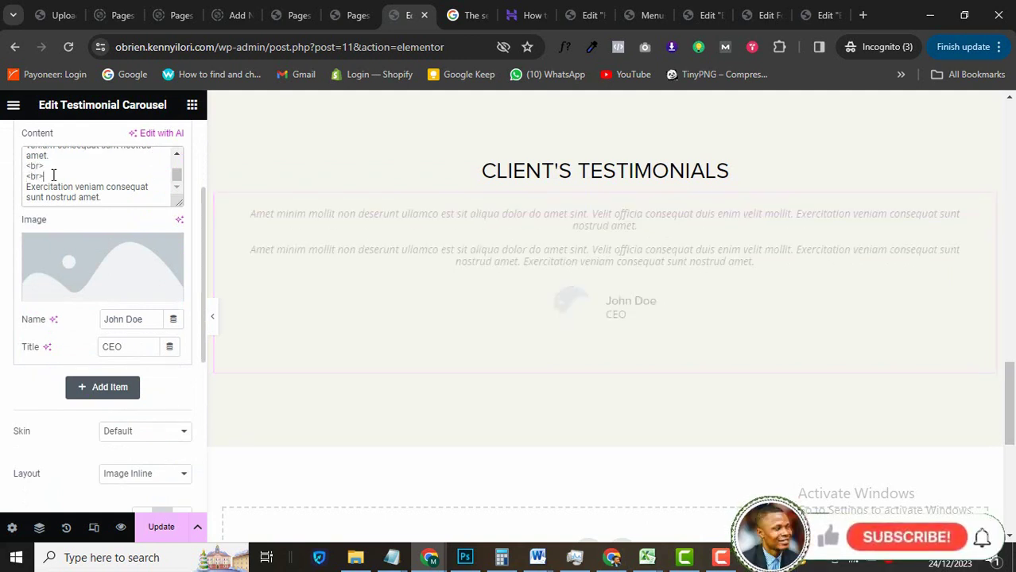
triple_click(136, 320)
key(ctrl+v)
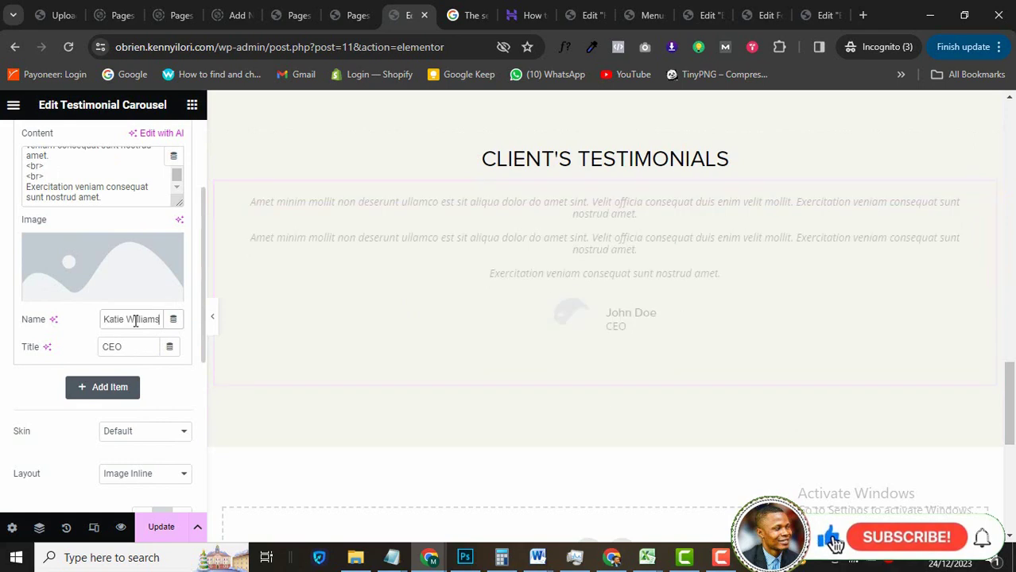
Upload the Ellipse-1d picture from the exported media folder through the slide's image chooser and close the media window.
click(93, 266)
click(356, 557)
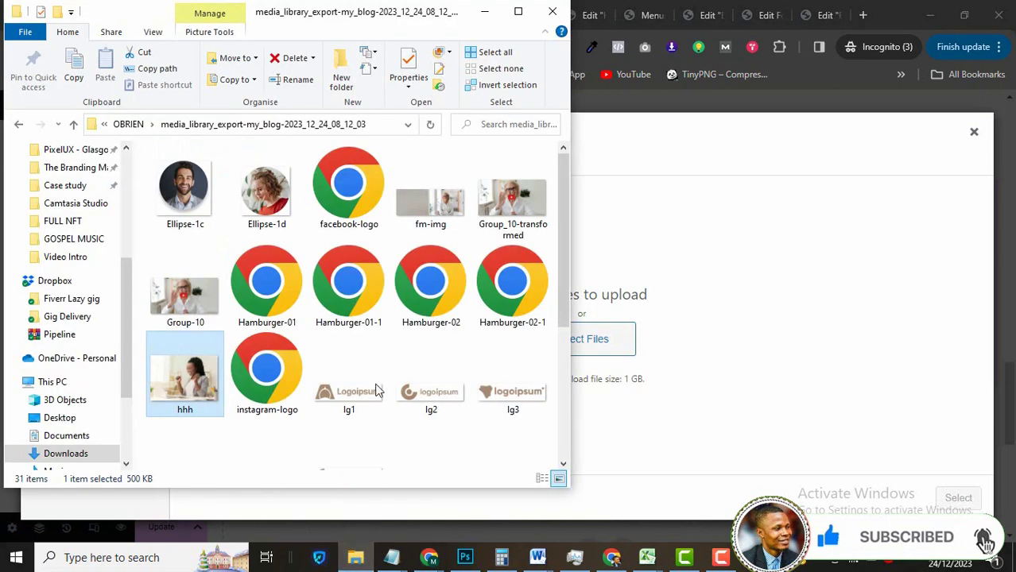
drag(267, 191, 604, 347)
key(Escape)
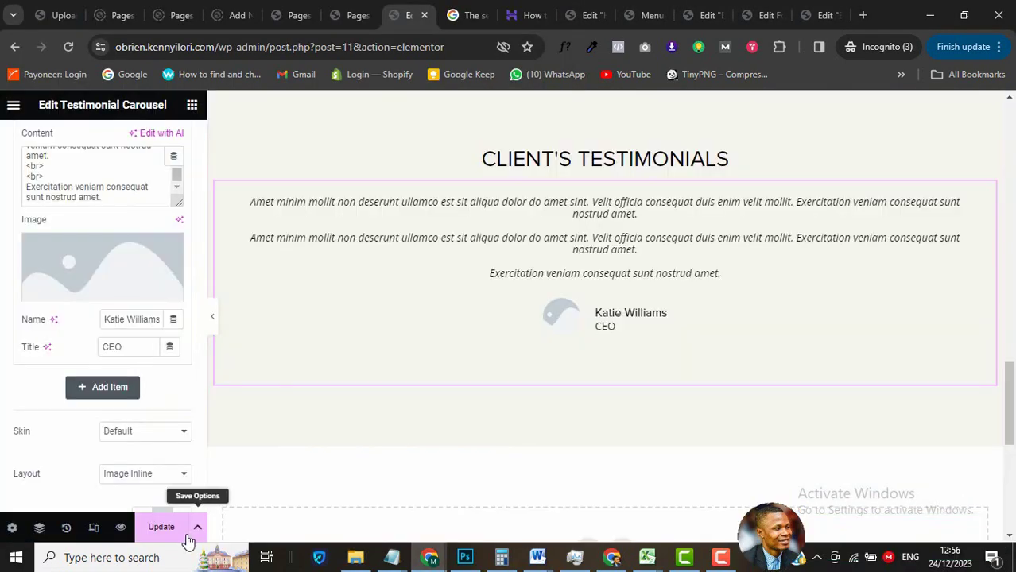
Save the page changes and reload the editor.
click(163, 528)
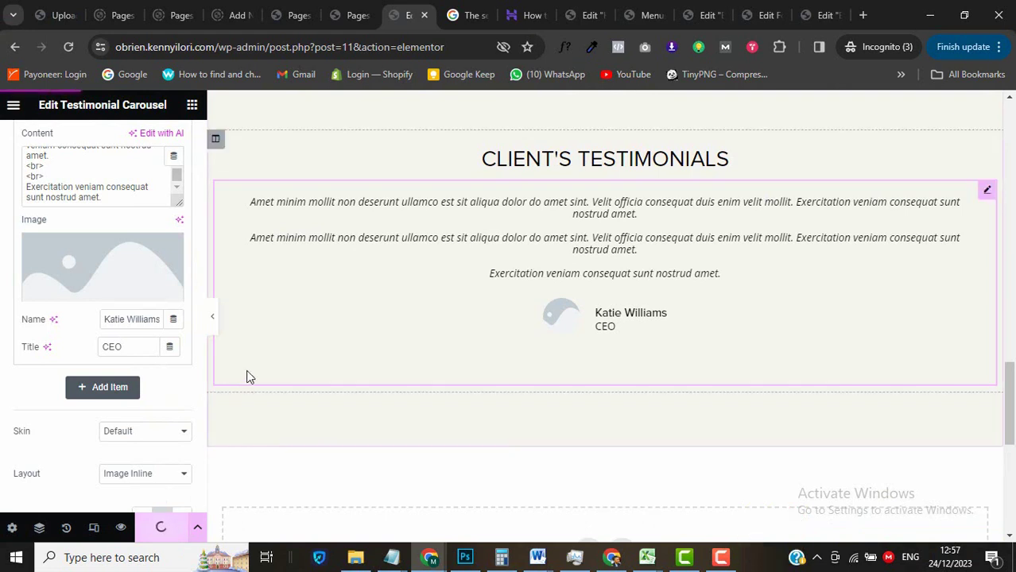
click(68, 46)
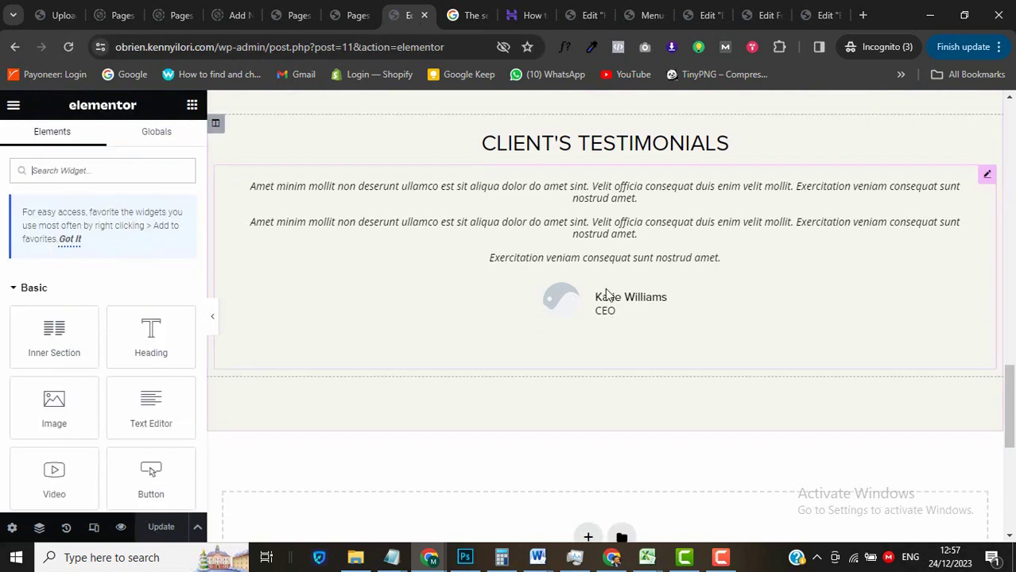
Set the first testimonial slide's image to Ellipse-1d.png from the Media Library.
click(606, 294)
click(86, 252)
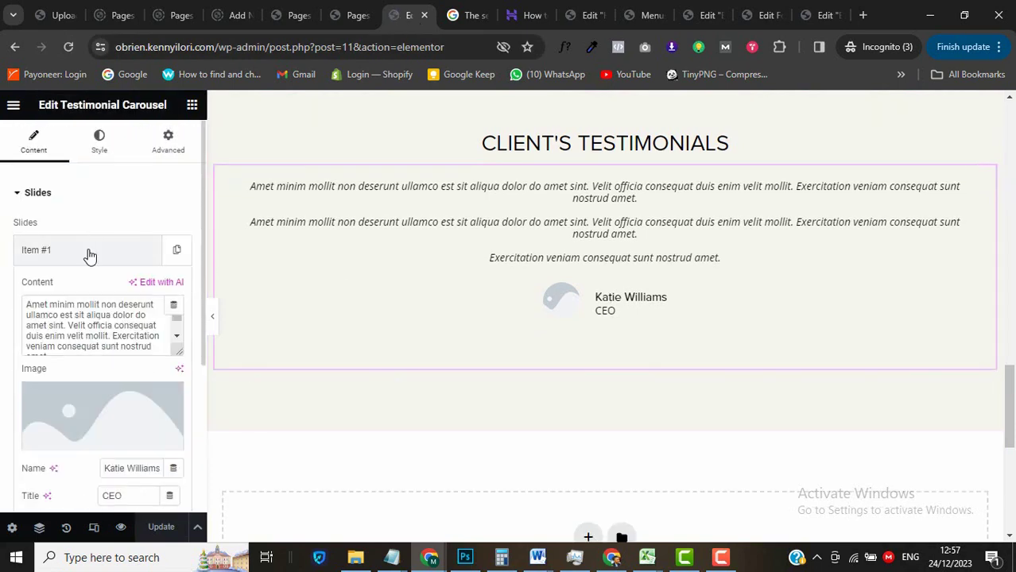
click(84, 408)
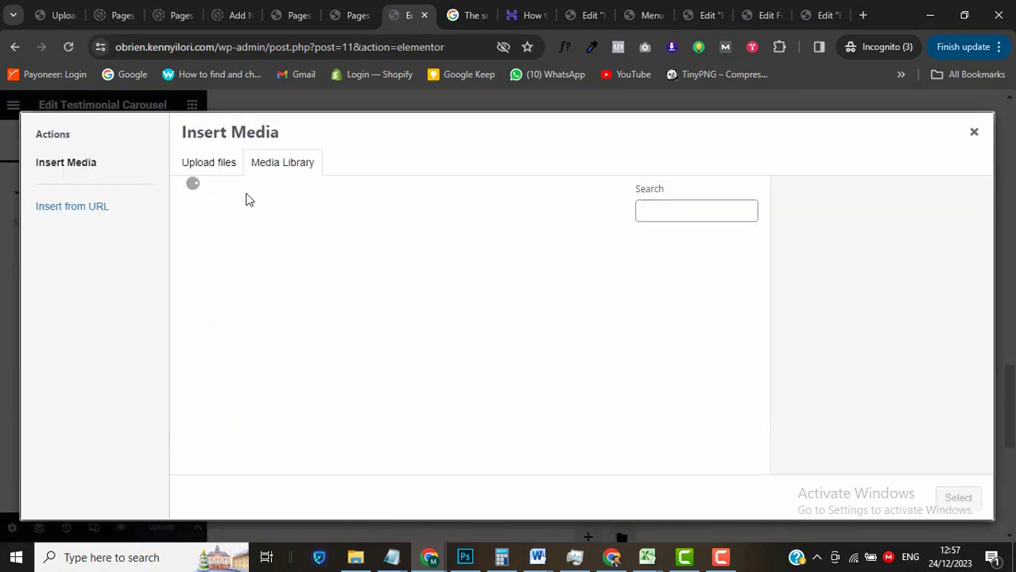
click(264, 272)
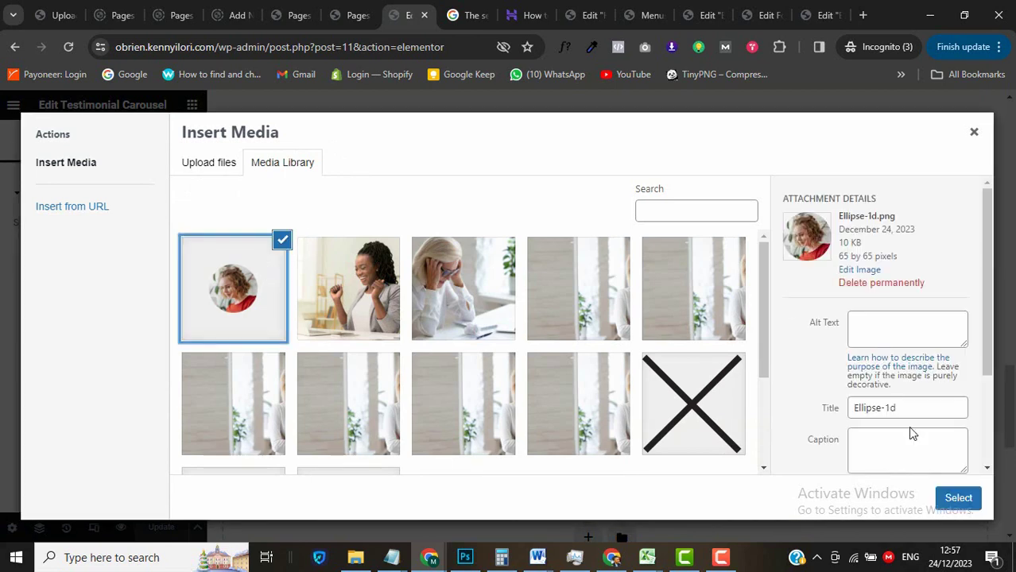
click(958, 498)
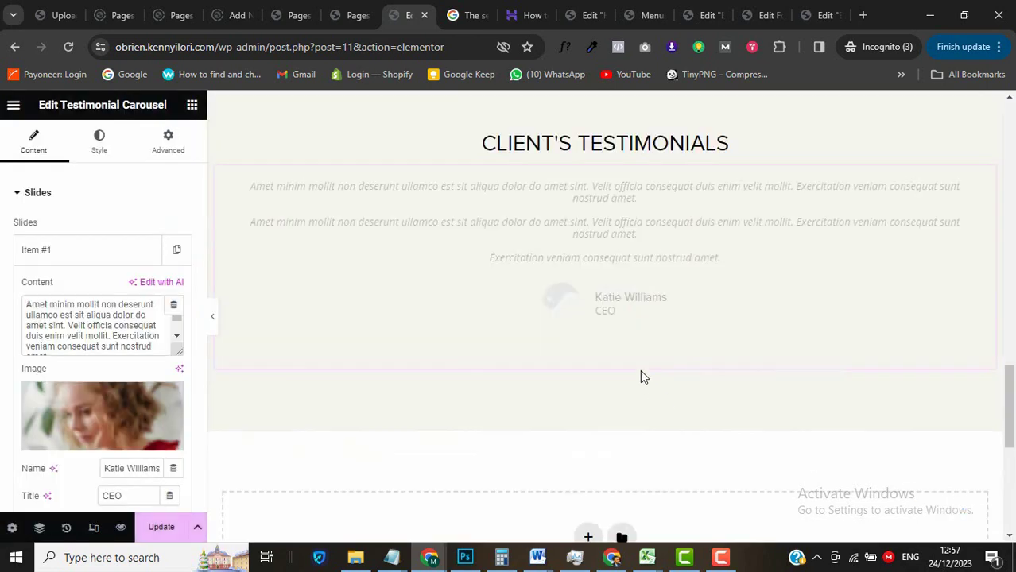
Collapse the first testimonial item and duplicate slides until the carousel has five items.
click(35, 253)
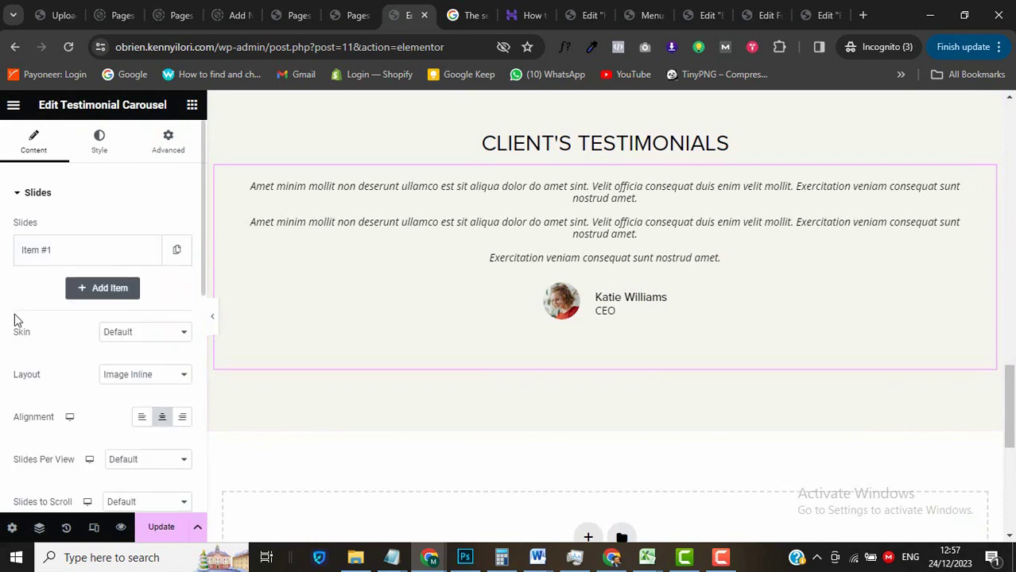
scroll(14, 320, down, 1)
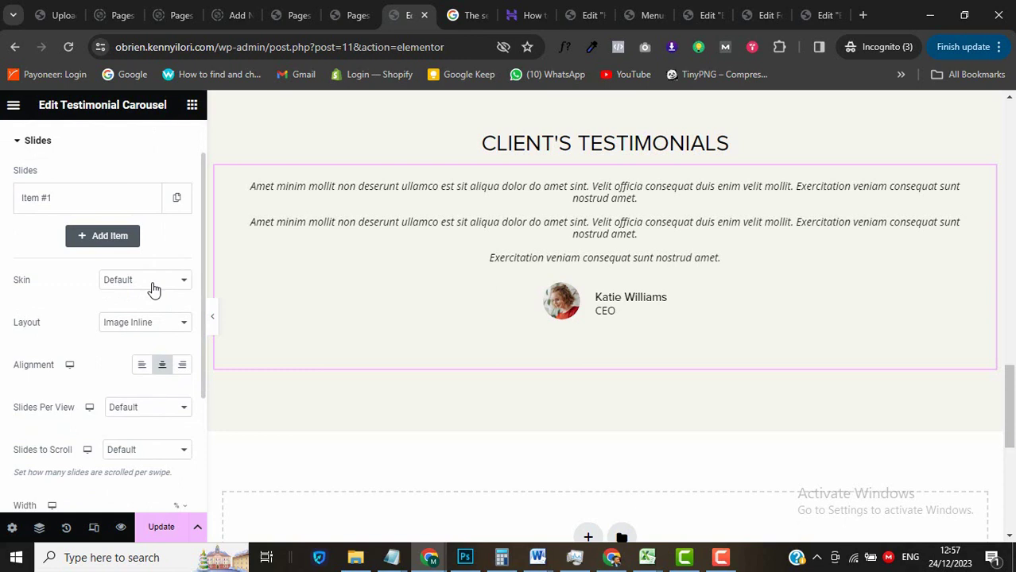
scroll(357, 278, up, 1)
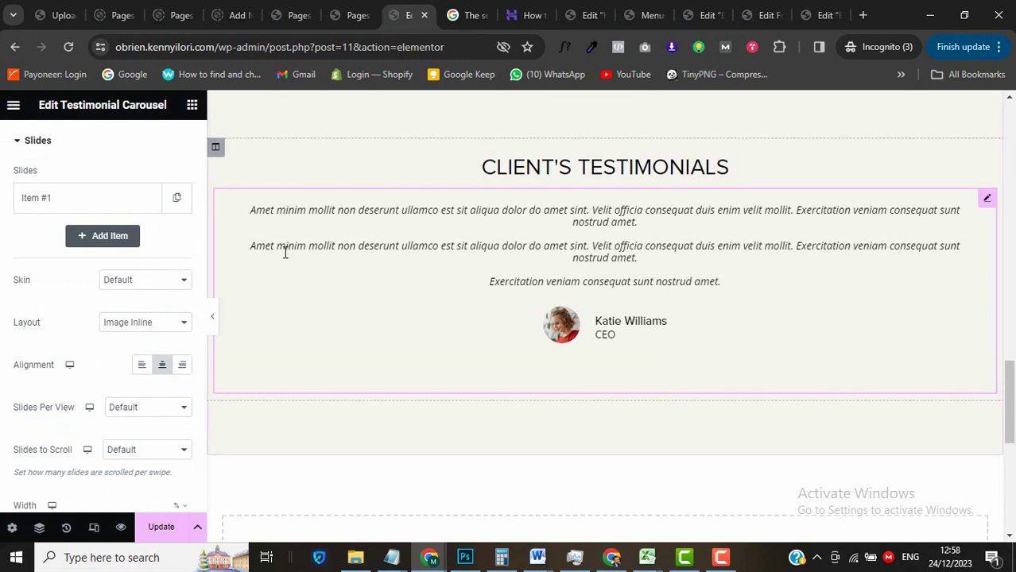
click(178, 204)
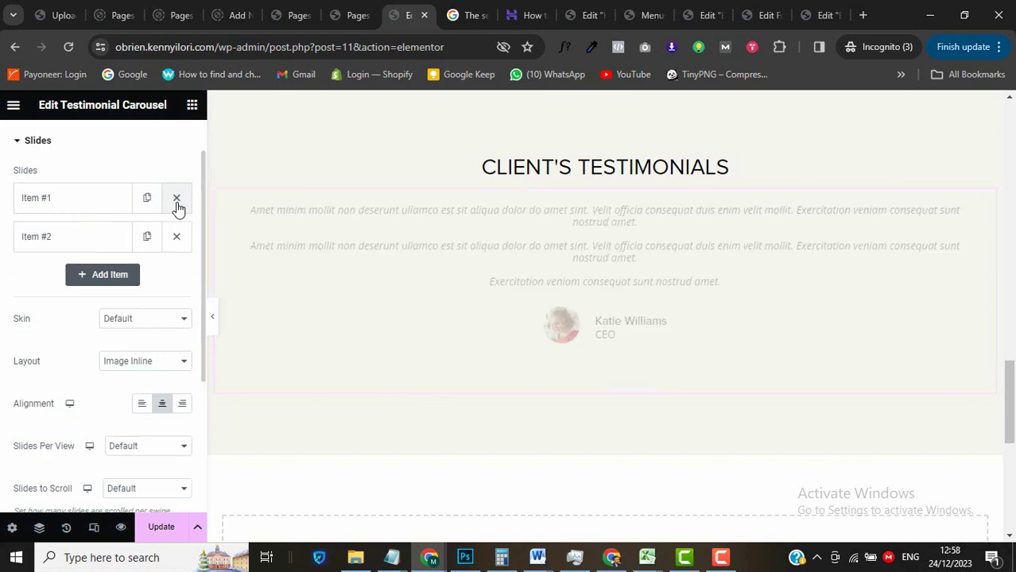
click(146, 238)
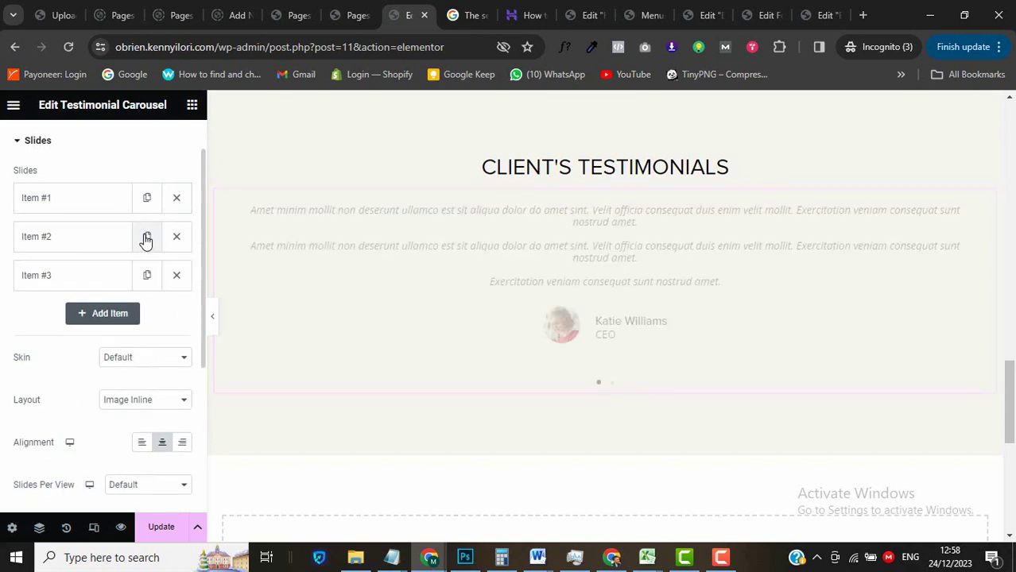
click(146, 237)
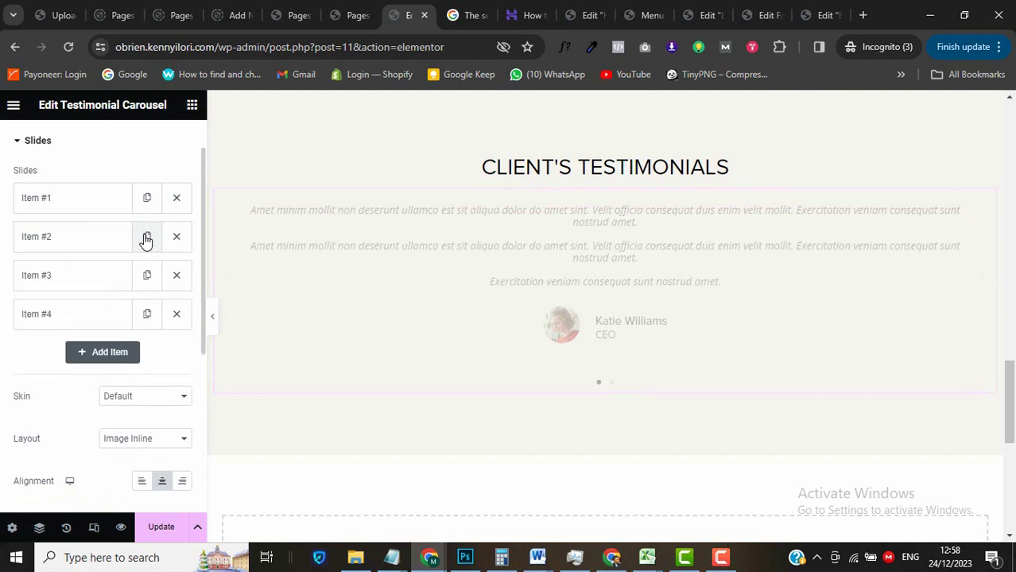
click(146, 237)
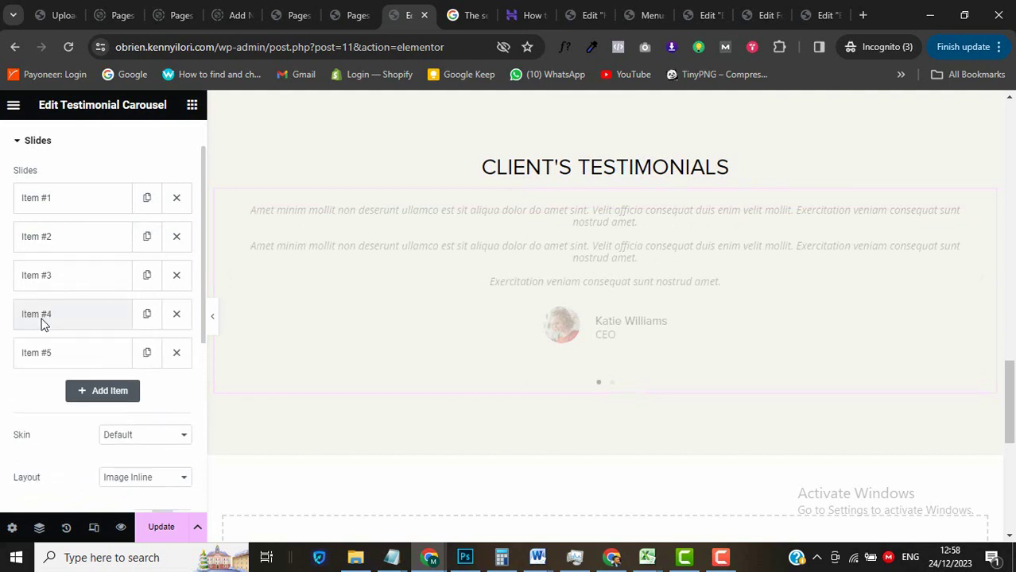
Set the testimonial carousel's skin to Bubble and its layout to Image Stacked.
scroll(42, 322, down, 2)
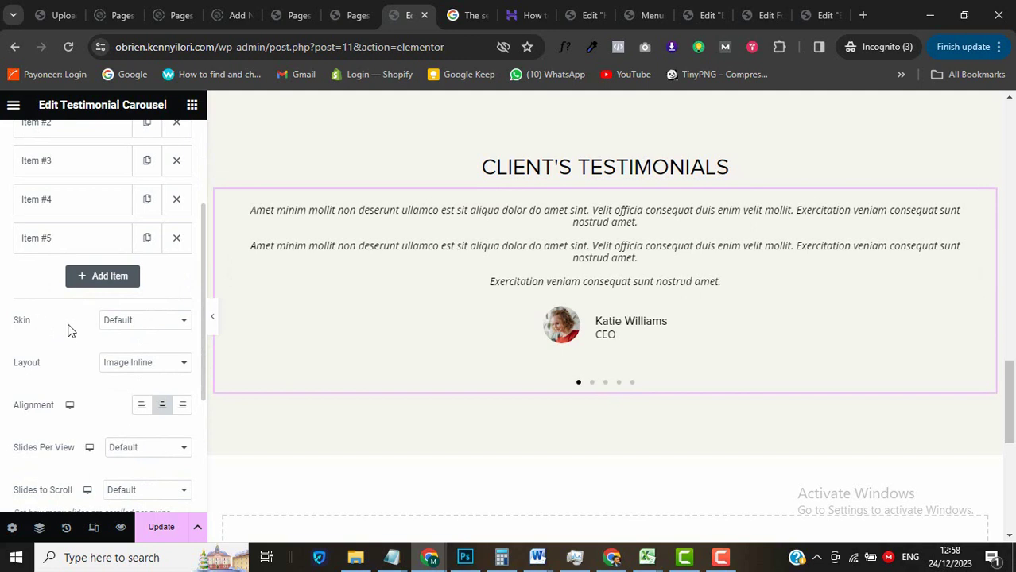
click(125, 326)
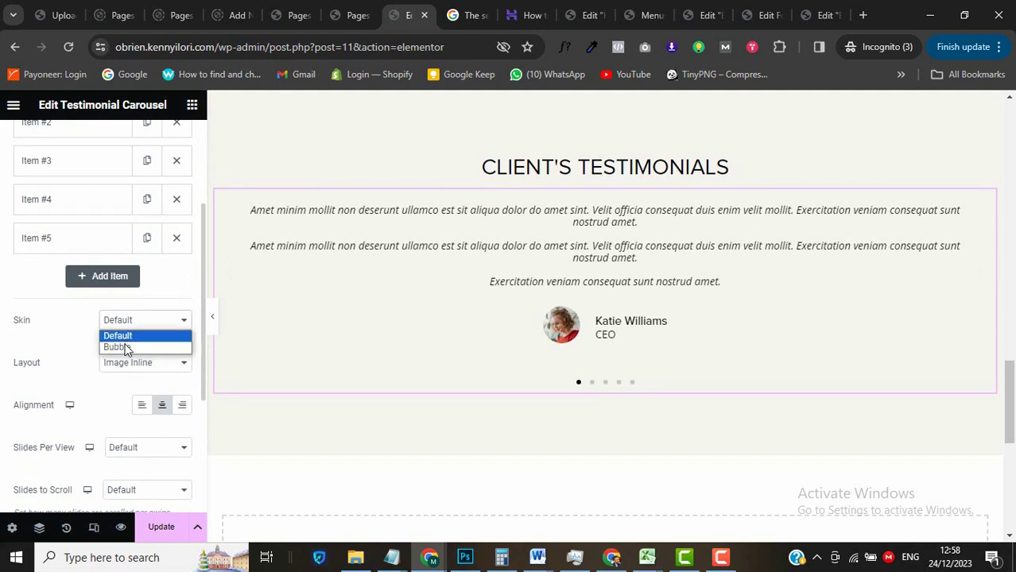
click(127, 348)
click(134, 365)
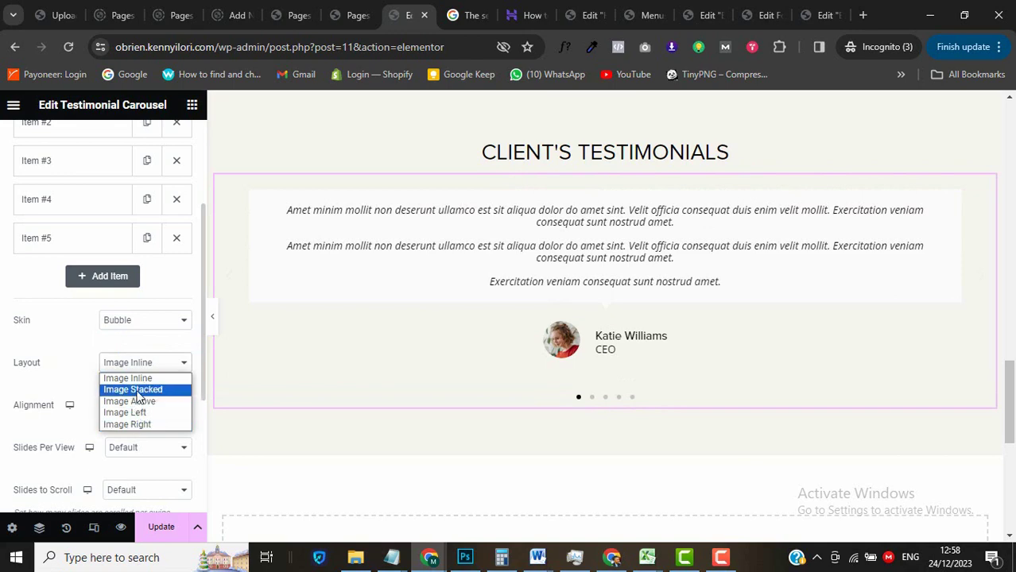
click(135, 390)
Set the carousel to 2 slides per view, 1 slide to scroll and a width of 90%.
scroll(137, 396, down, 2)
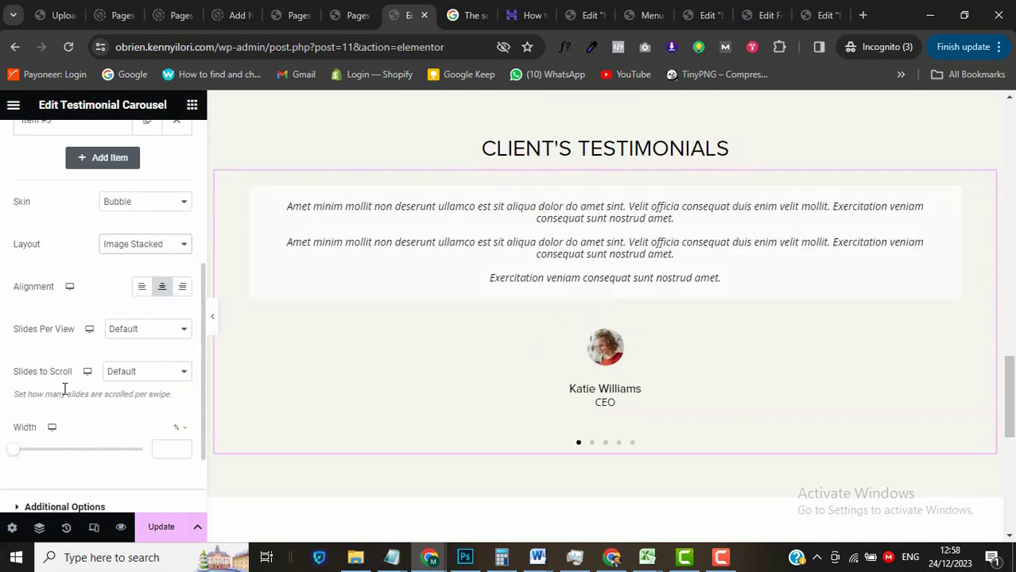
click(154, 334)
click(145, 356)
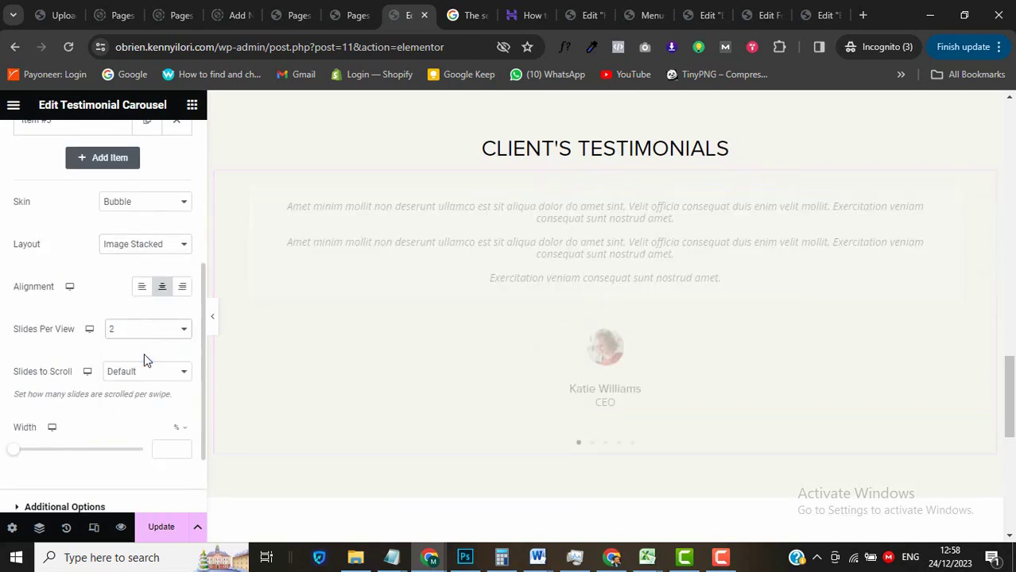
click(136, 373)
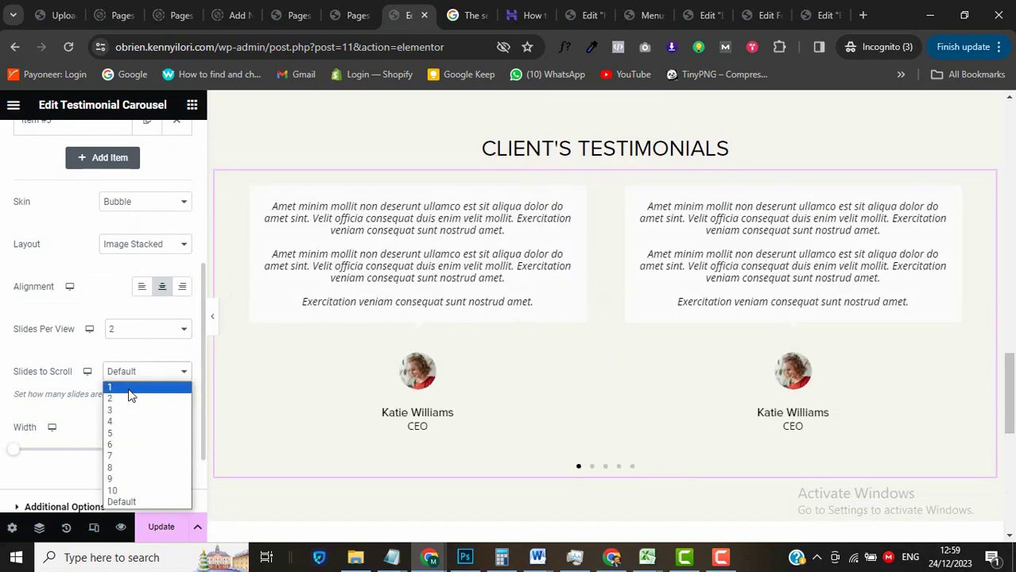
click(130, 388)
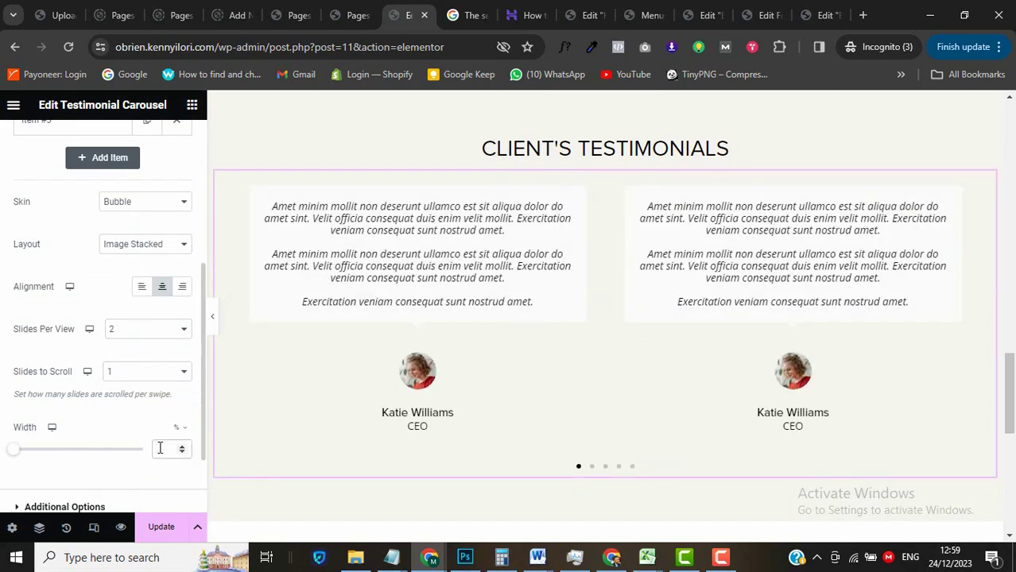
click(160, 449)
text(90)
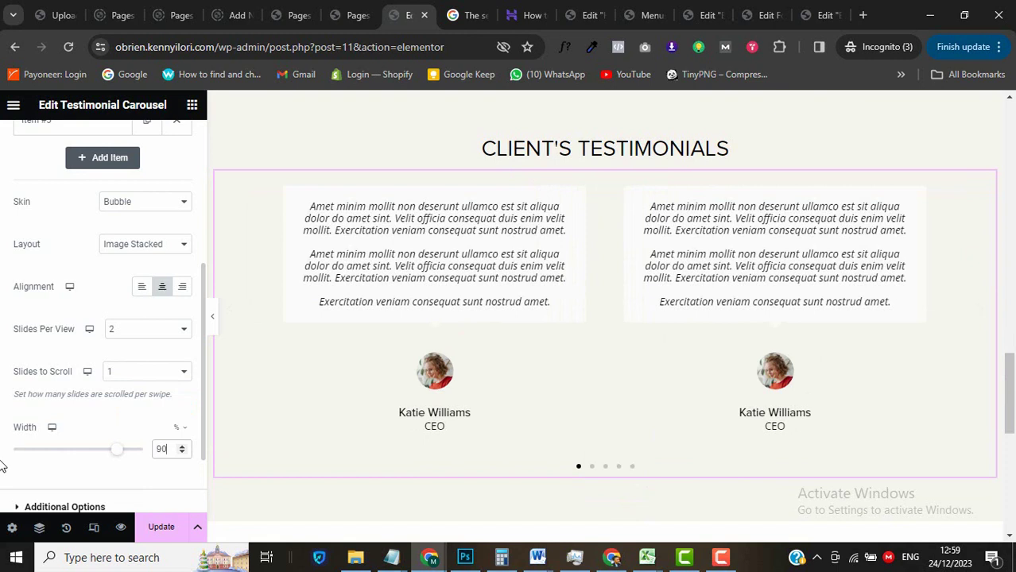
Hide the carousel's arrows and turn on Lazyload in its additional options.
scroll(1, 466, down, 2)
click(30, 409)
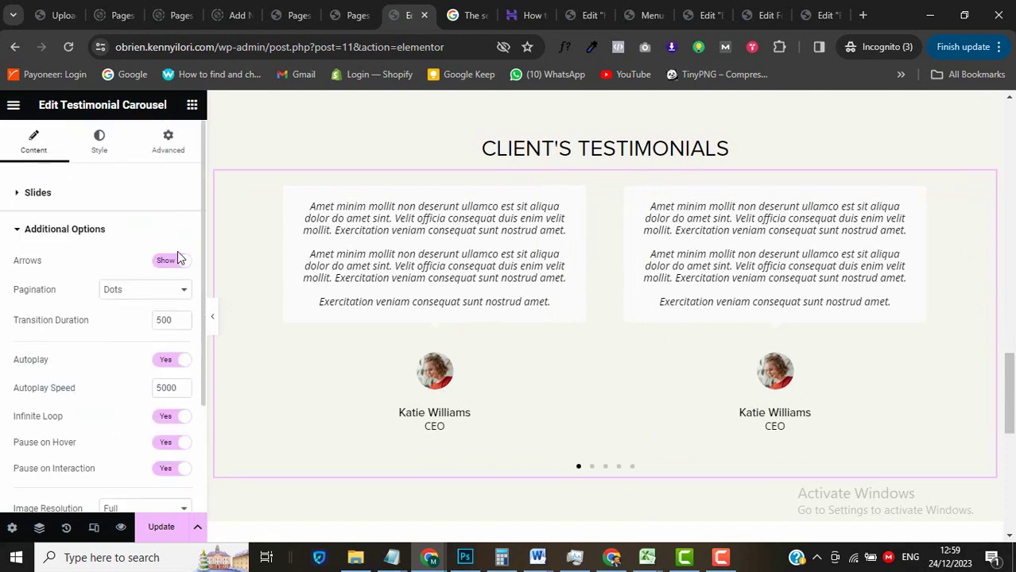
click(174, 262)
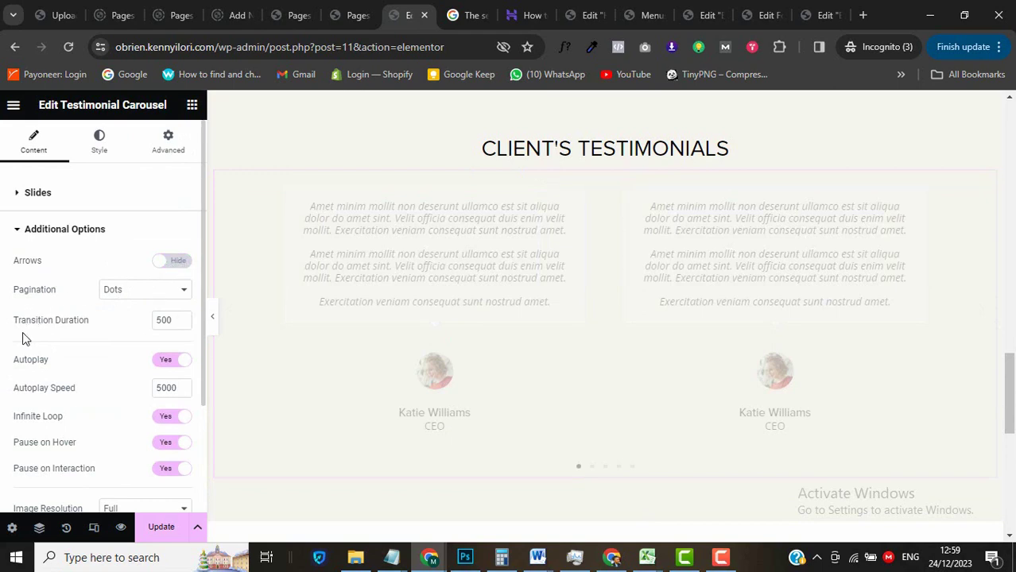
scroll(26, 348, down, 2)
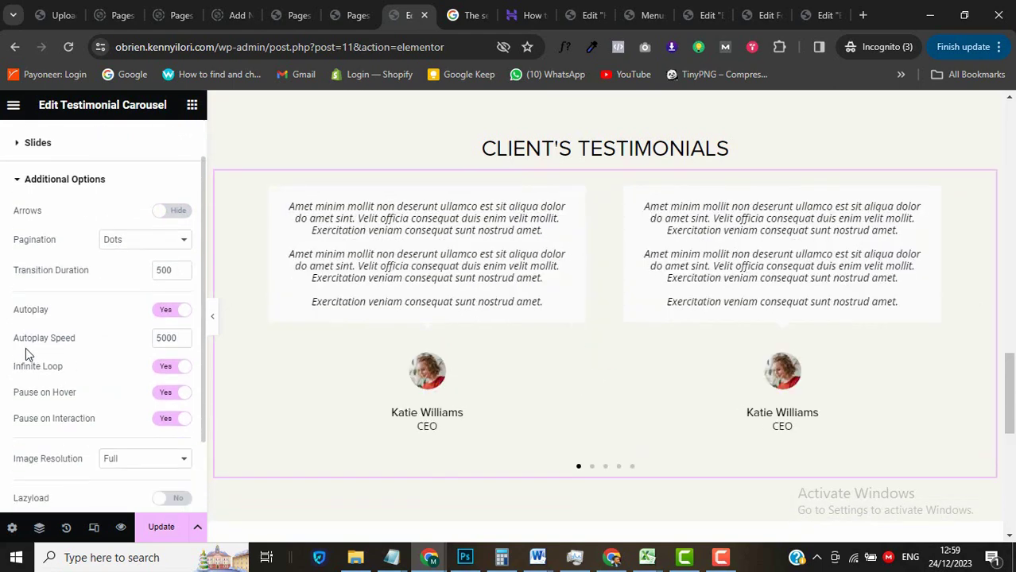
click(176, 403)
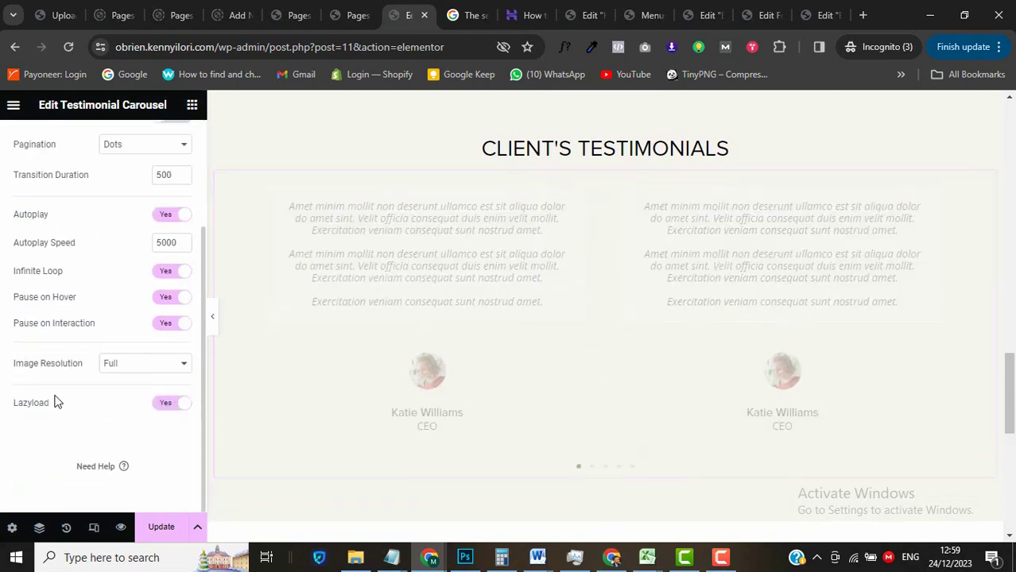
Set the space between slides to 50 and make the slide background color fully transparent (#02010100).
scroll(20, 400, up, 2)
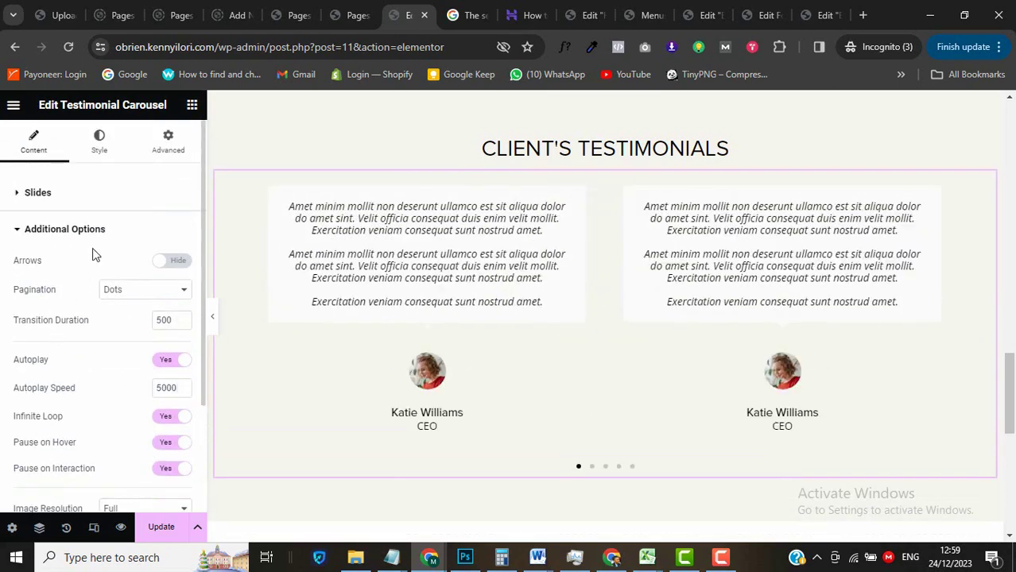
click(107, 158)
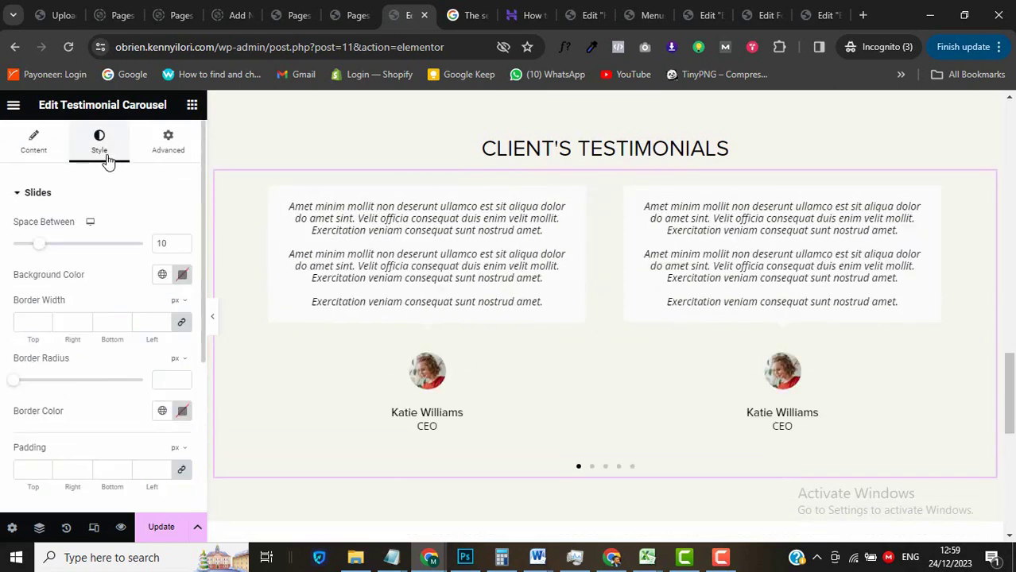
double_click(161, 244)
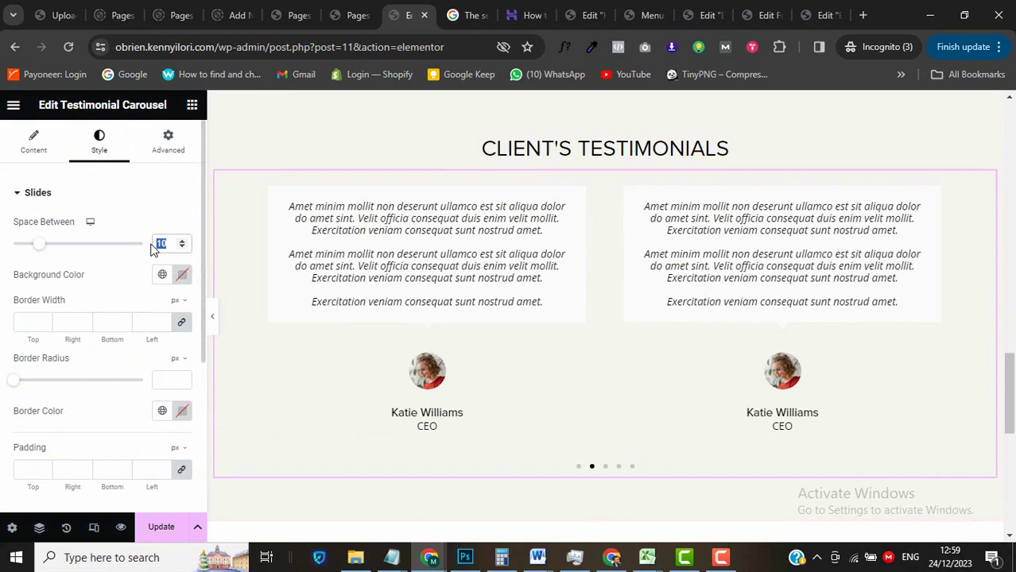
text(50)
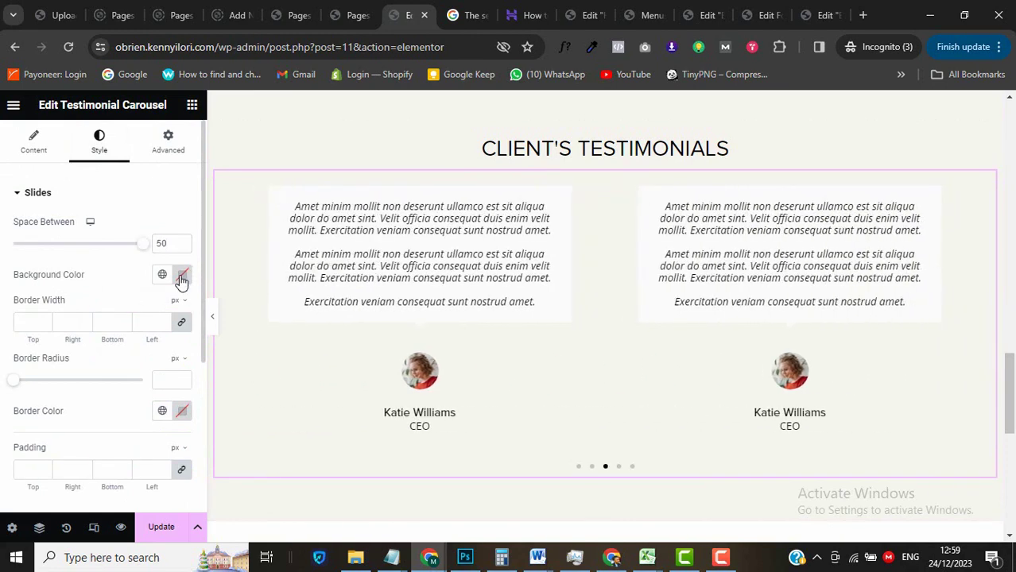
click(181, 276)
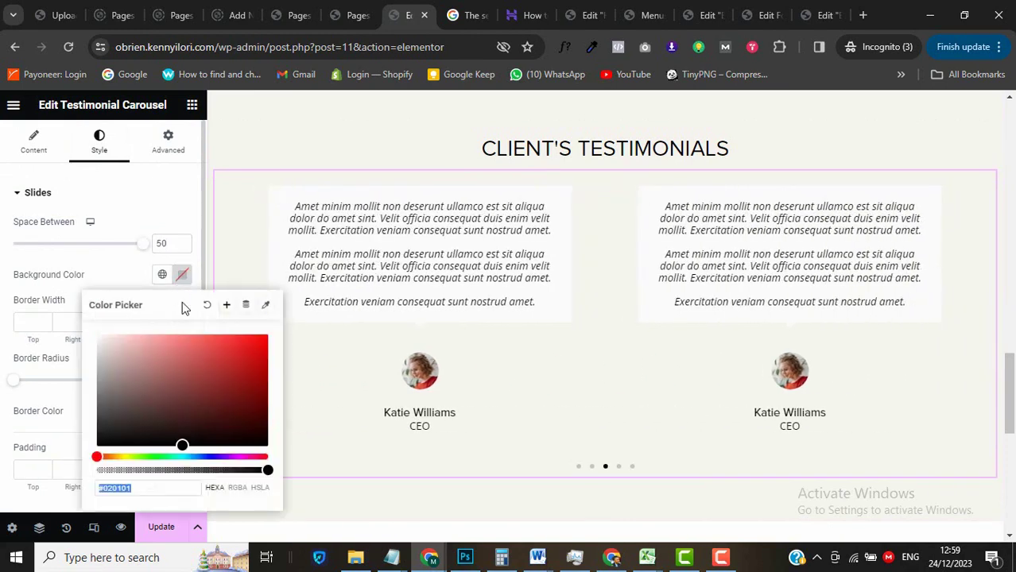
click(148, 470)
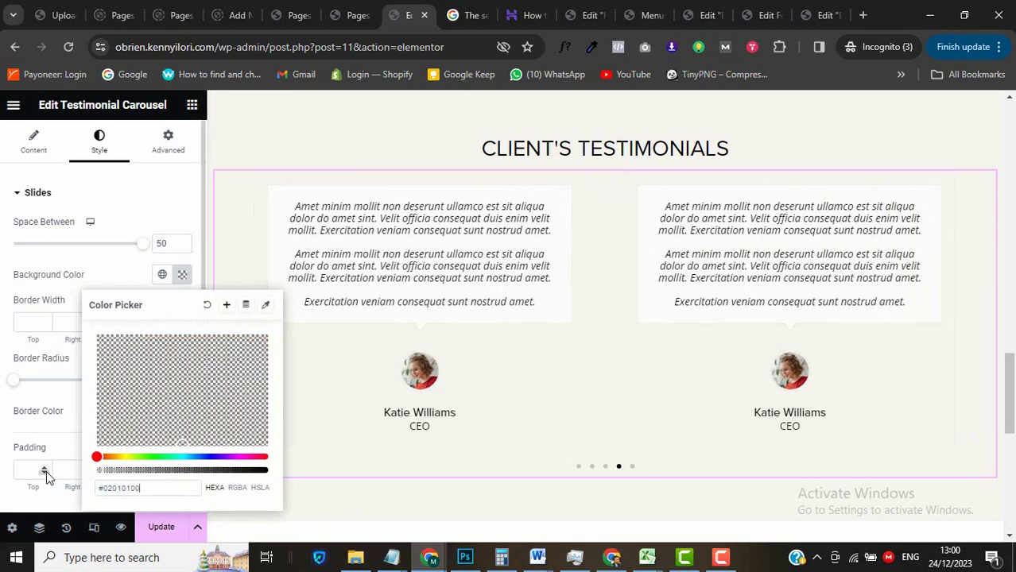
Set the gap in the carousel's content styling to 10 px.
scroll(50, 334, down, 3)
click(41, 308)
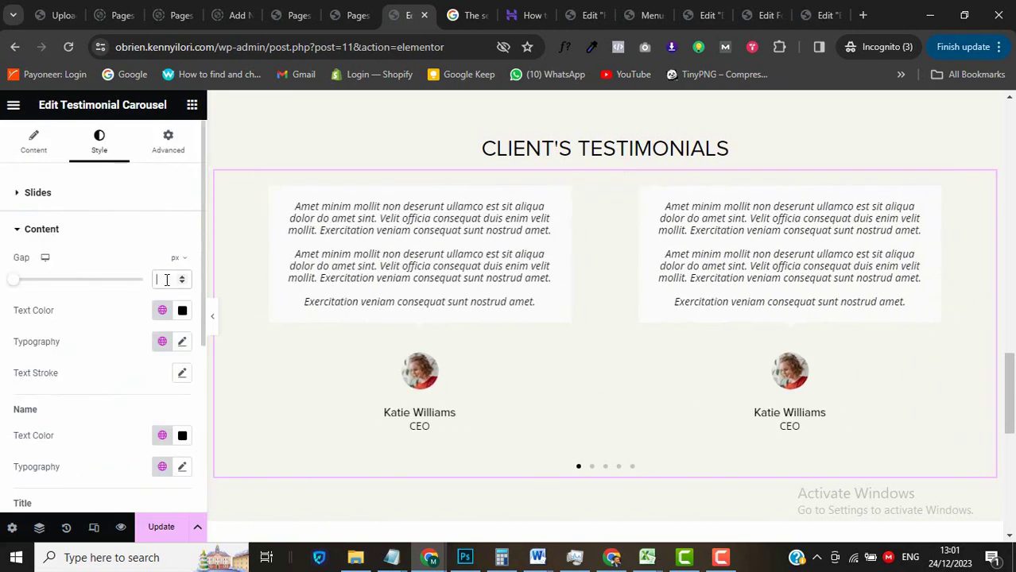
click(167, 280)
text(10)
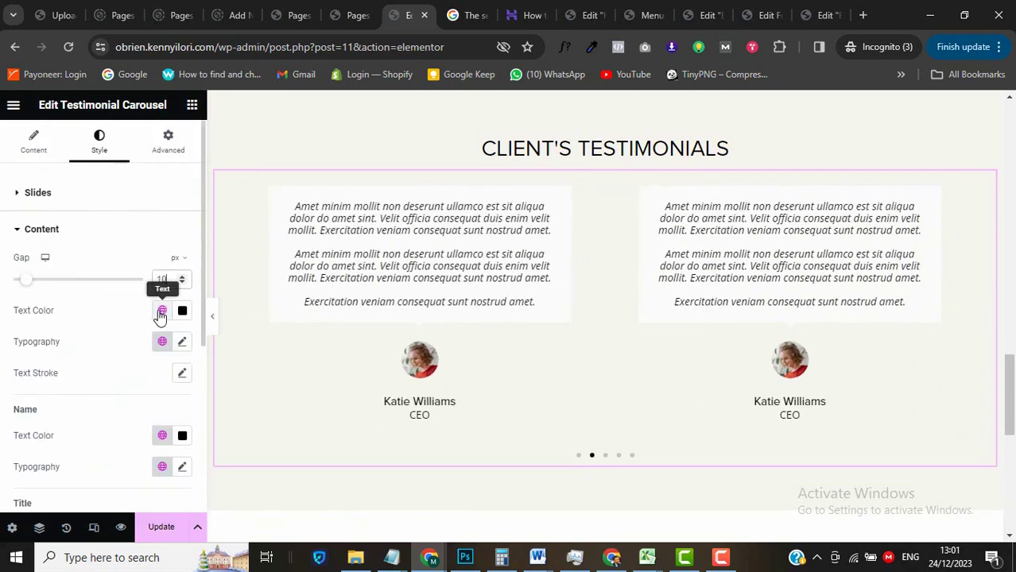
Set the testimonial text's typography style to Italic and review the typography settings of the name.
click(182, 344)
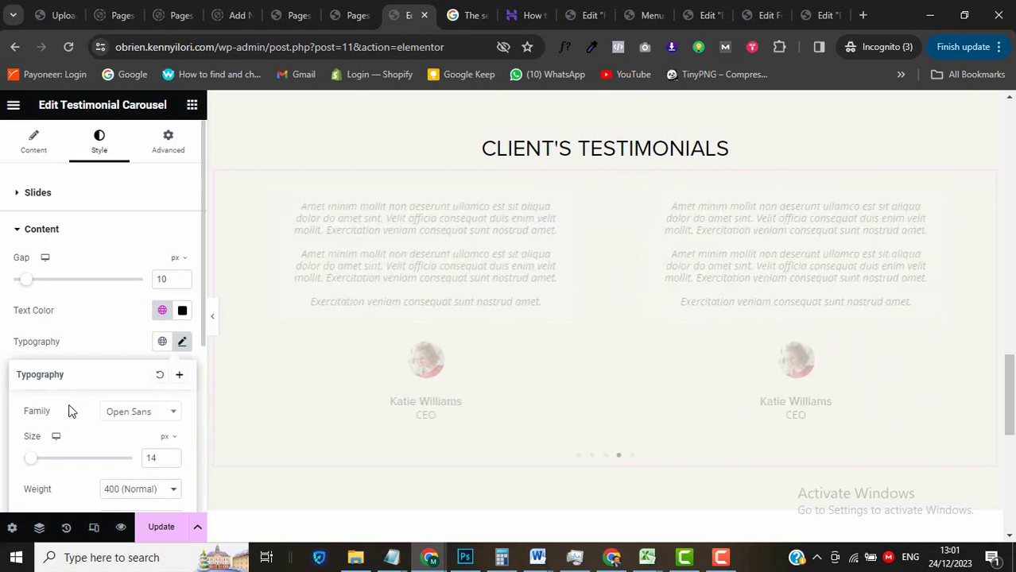
scroll(68, 411, down, 2)
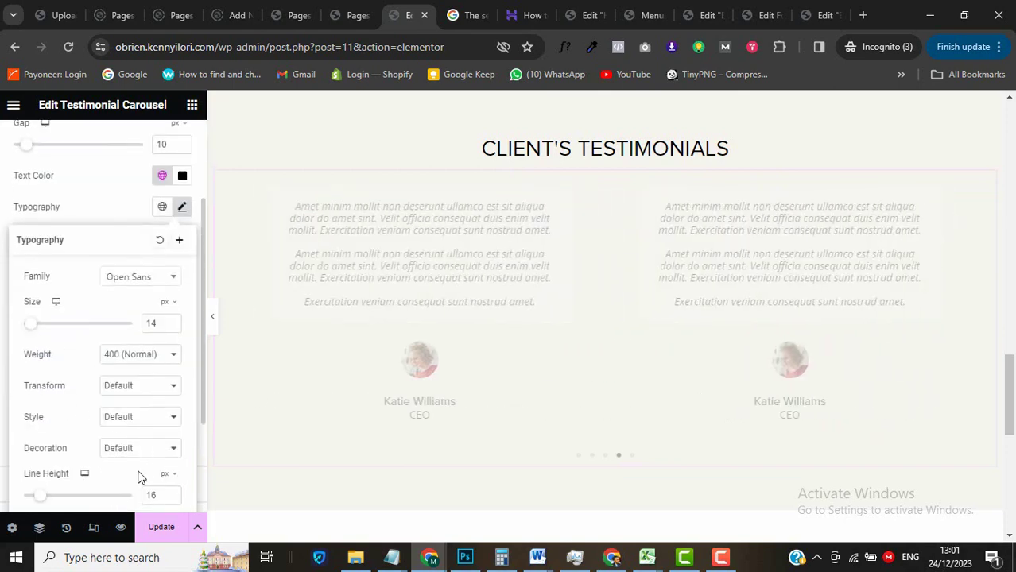
scroll(137, 476, down, 1)
click(139, 338)
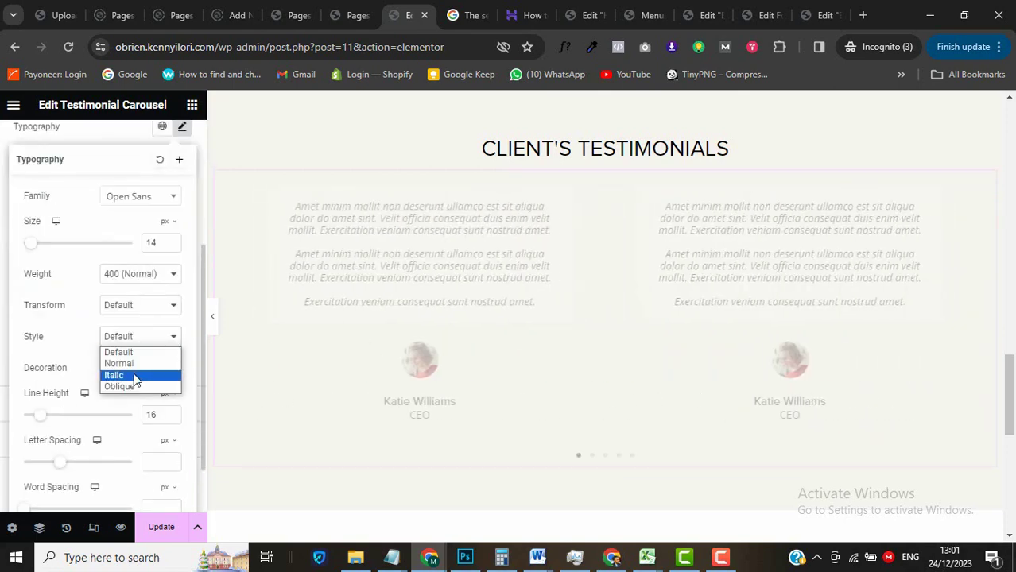
click(134, 377)
click(182, 252)
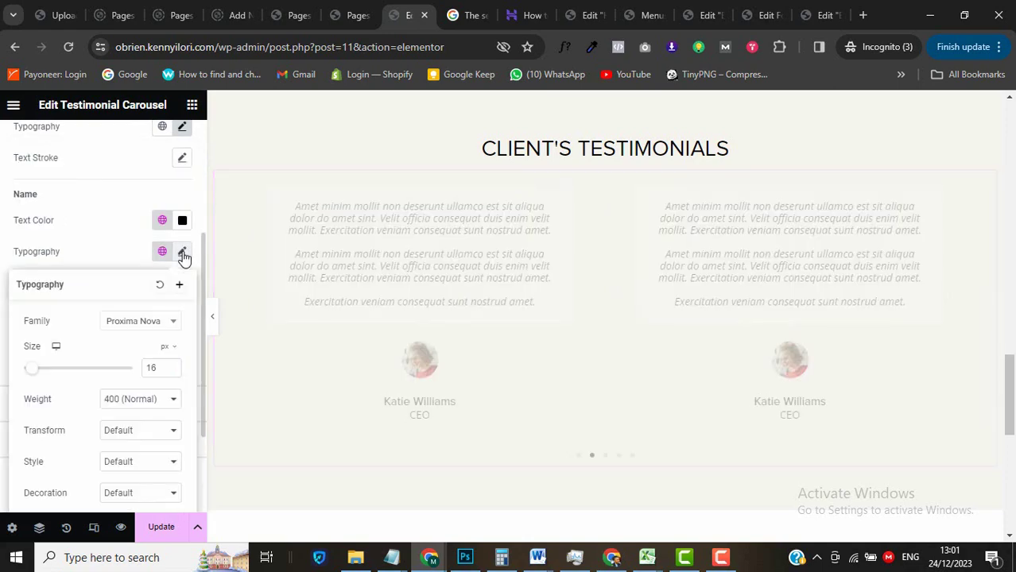
click(182, 253)
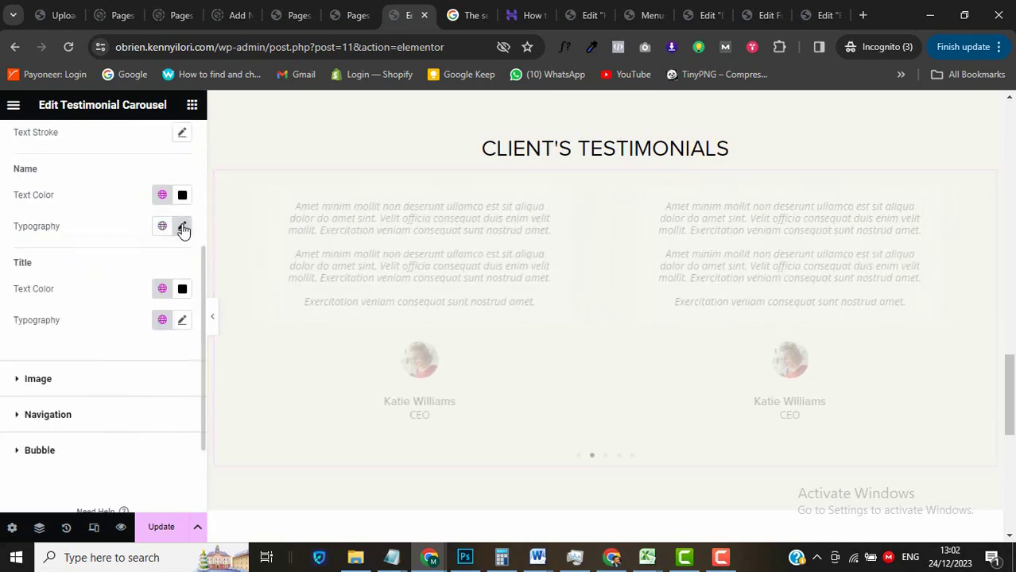
Set the typography of the testimonial title to size 16 px and weight 700 (Bold).
click(182, 322)
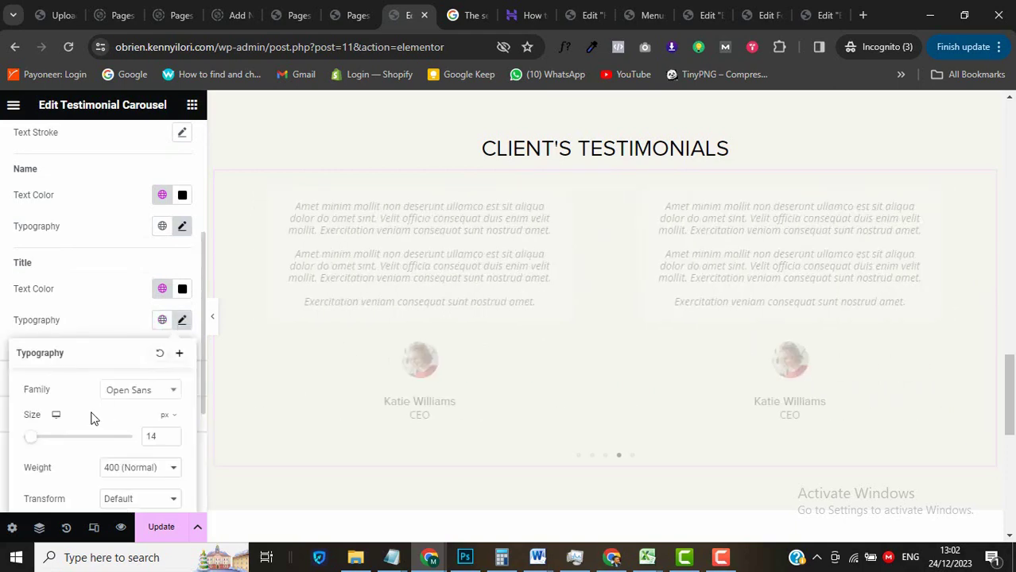
scroll(91, 419, down, 2)
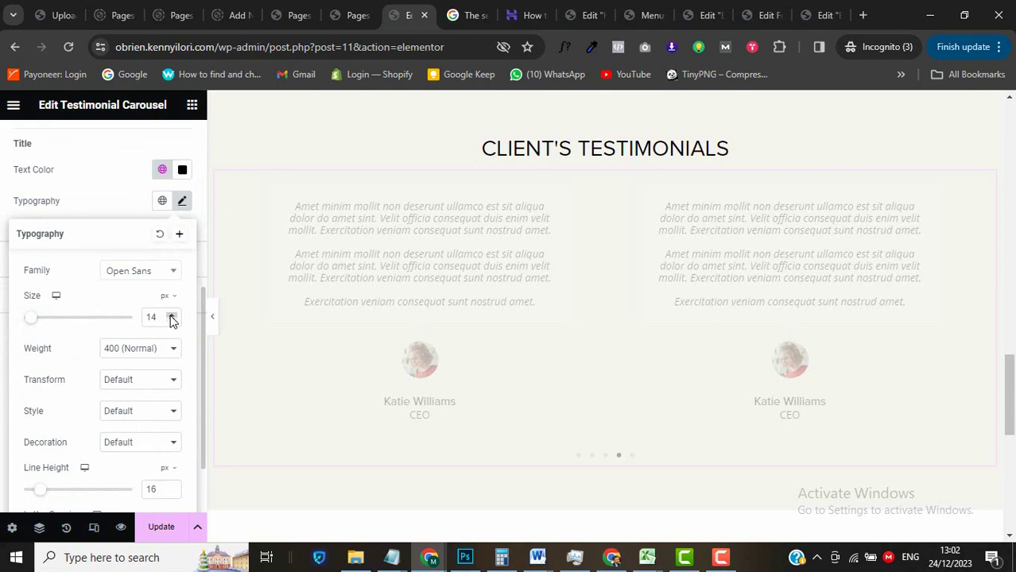
click(171, 315)
click(171, 314)
click(139, 348)
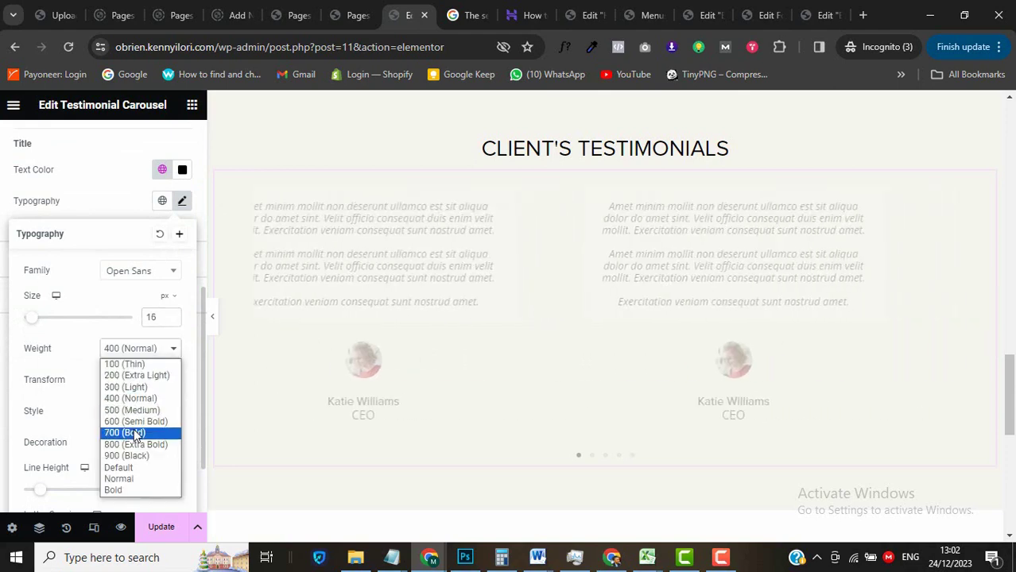
click(133, 433)
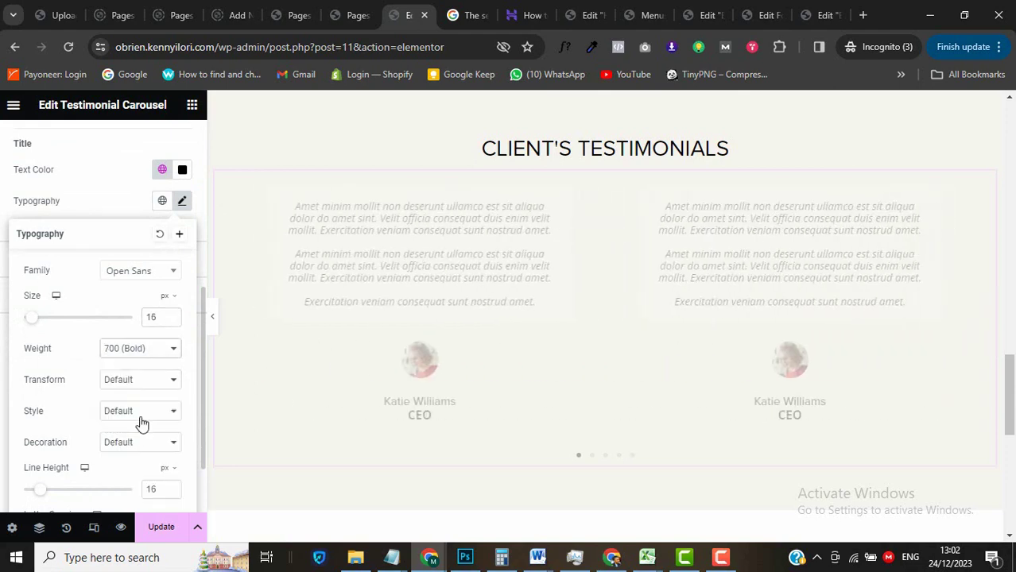
Increase the line height in the testimonial title's typography to add space around the CEO text.
scroll(91, 436, down, 1)
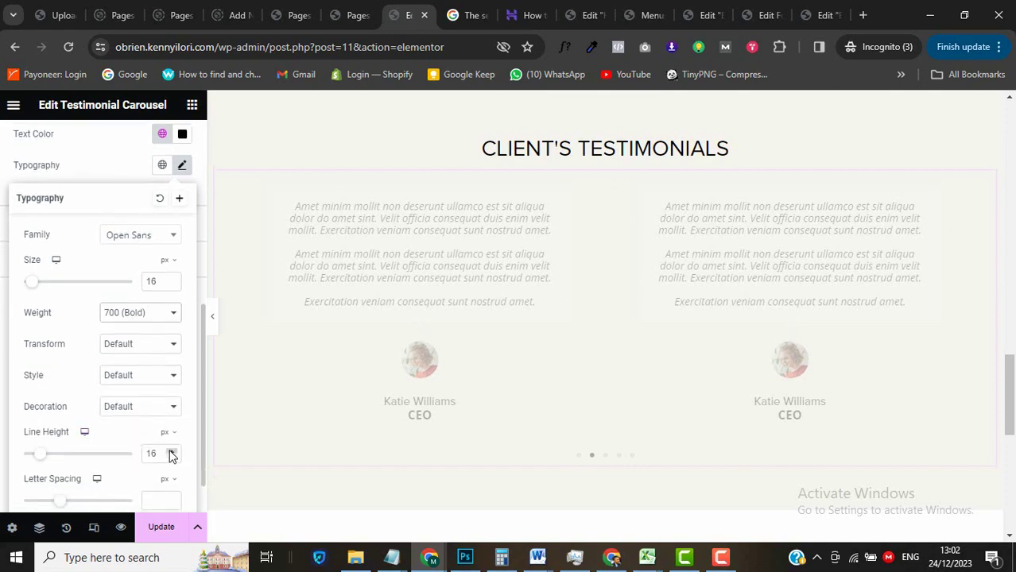
click(171, 452)
click(171, 452)
click(171, 452)
click(170, 450)
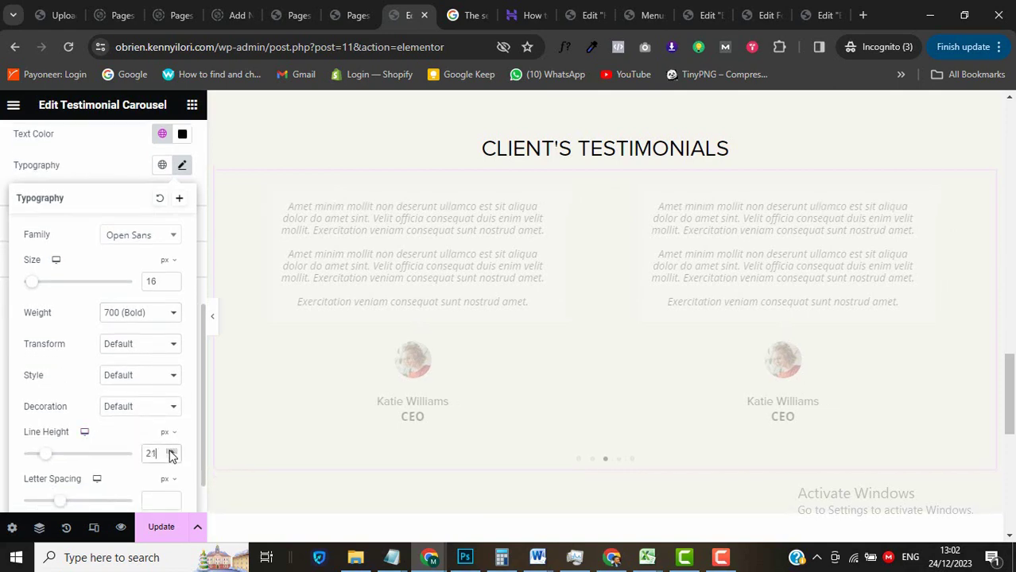
click(170, 451)
click(170, 451)
click(776, 533)
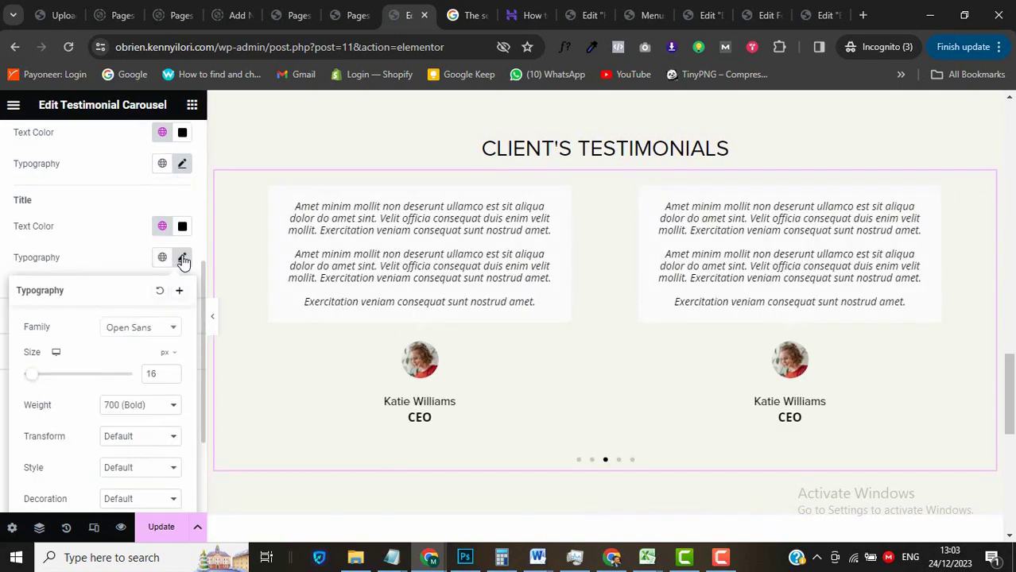
Set the testimonial image size to 60 px and its gap to 15 px.
click(39, 316)
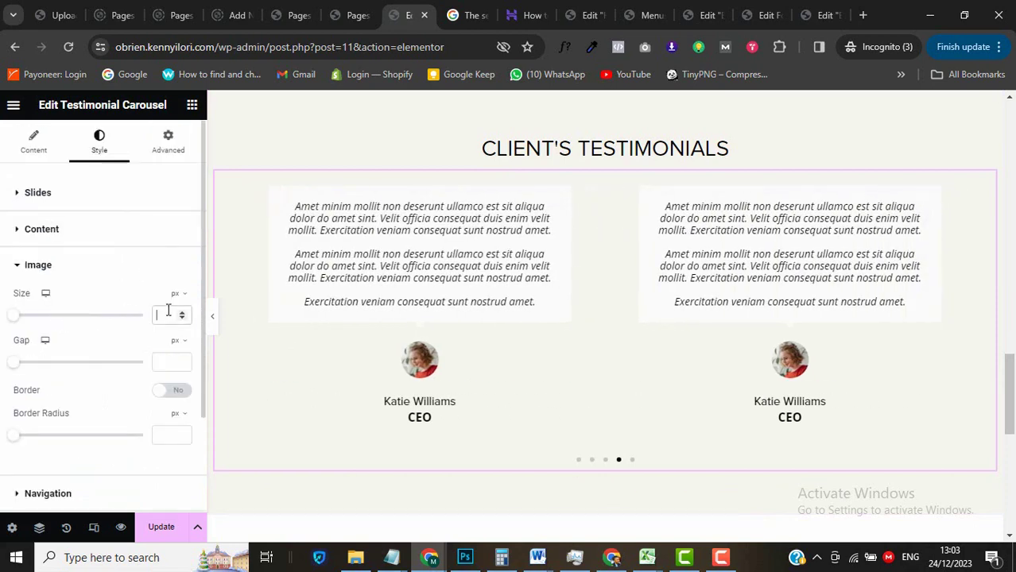
text(60)
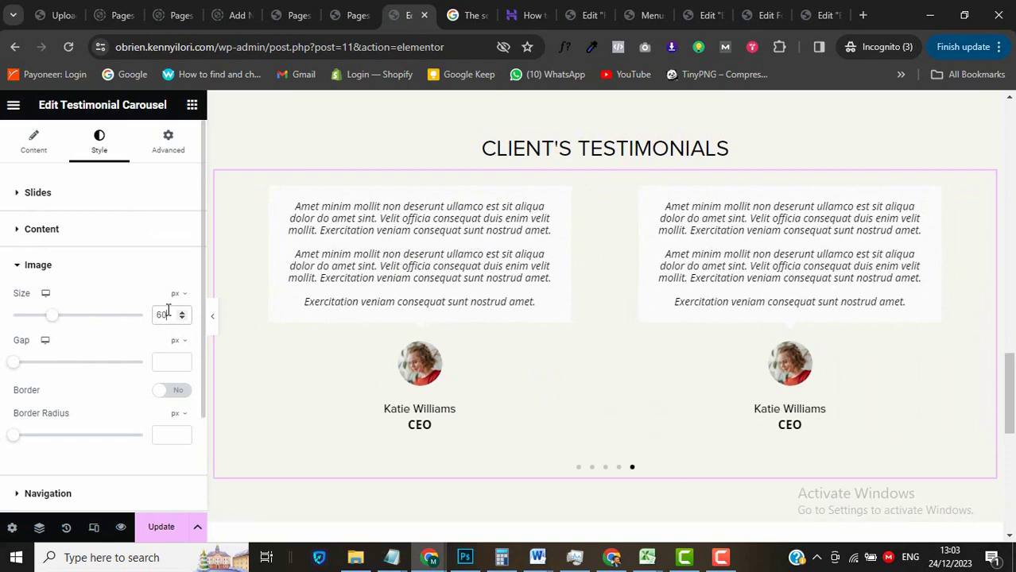
click(169, 362)
text(15)
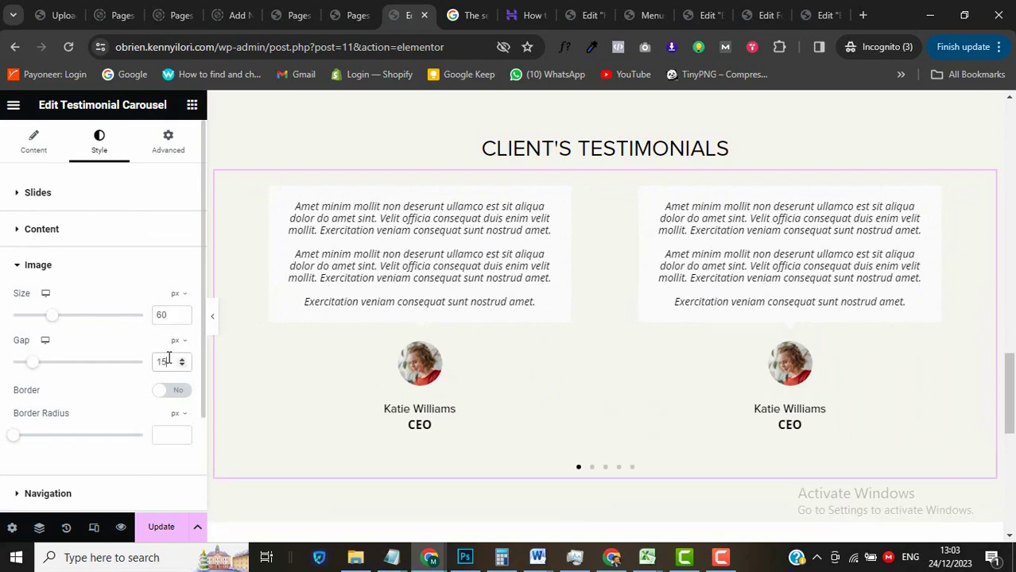
Set the carousel's pagination size to 8 px and its active color to the global Secondary color.
scroll(70, 396, down, 2)
click(69, 397)
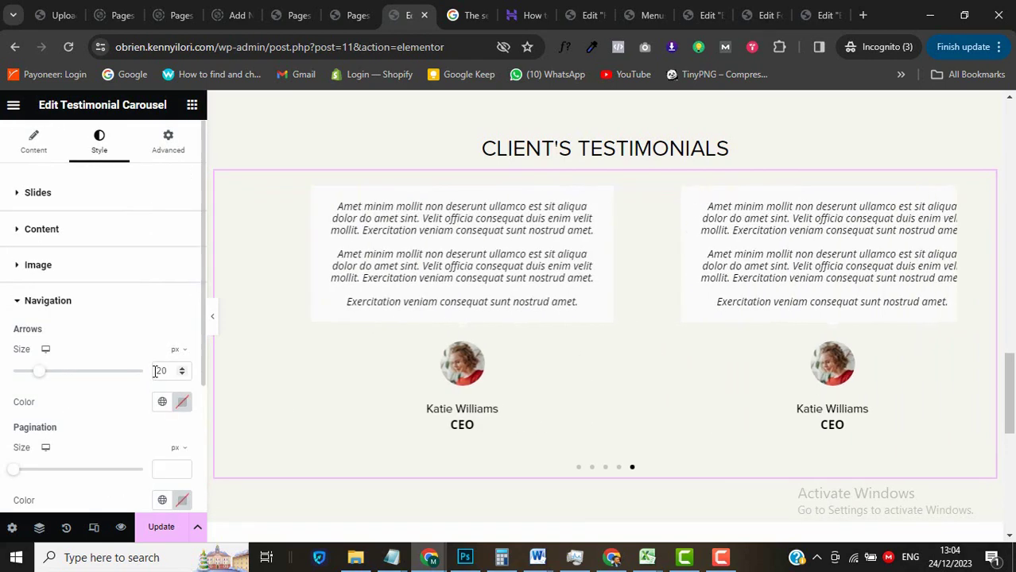
scroll(106, 424, down, 1)
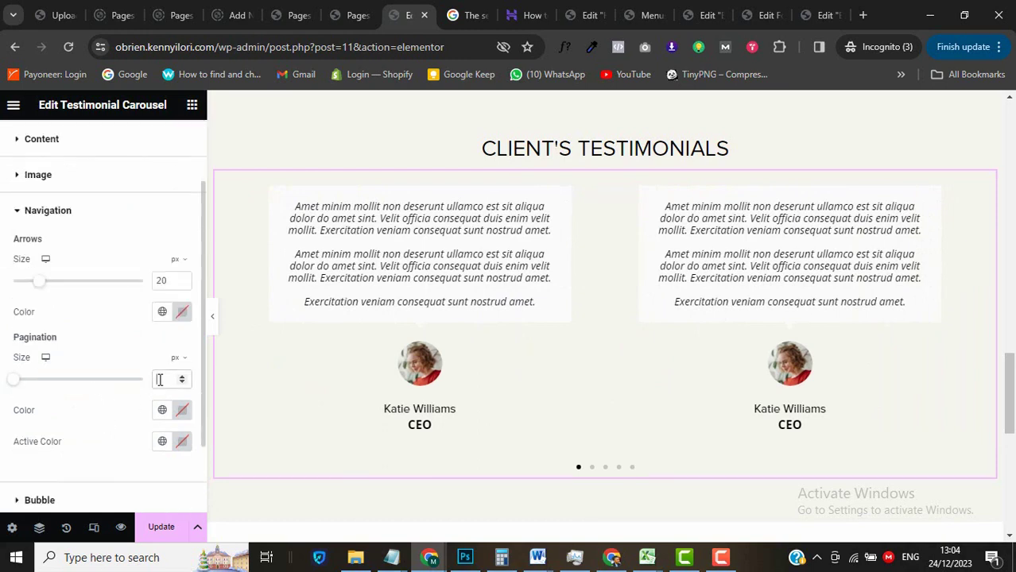
text(8)
click(162, 441)
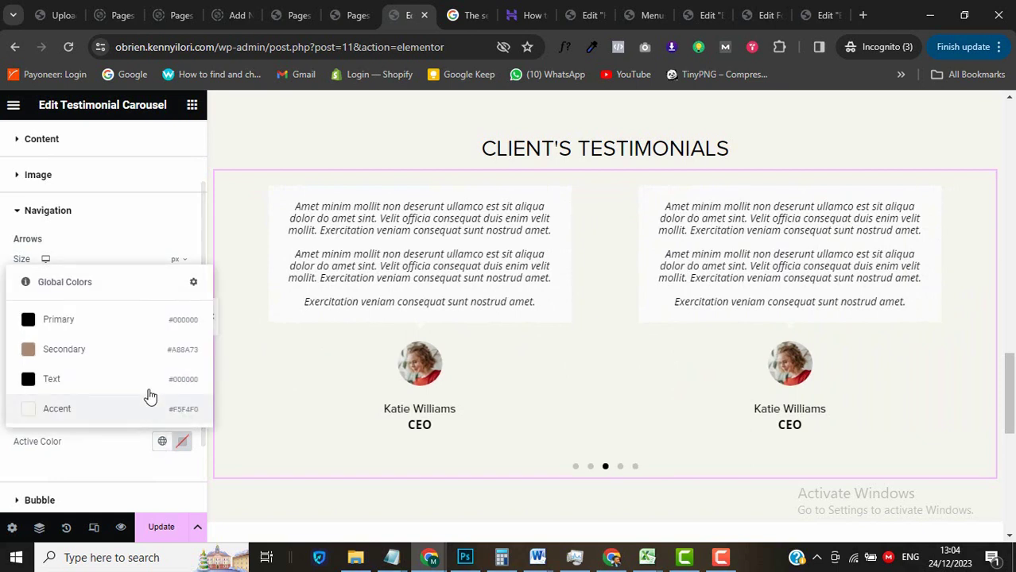
click(150, 355)
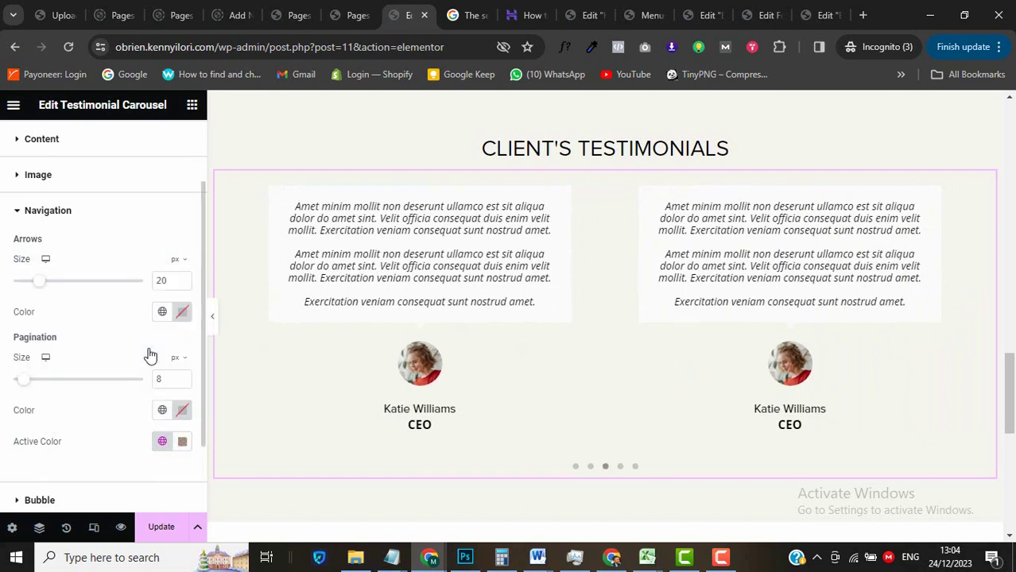
Set the testimonial bubble padding to 45 px on all sides and update the page.
scroll(105, 430, down, 2)
click(127, 404)
scroll(133, 383, down, 1)
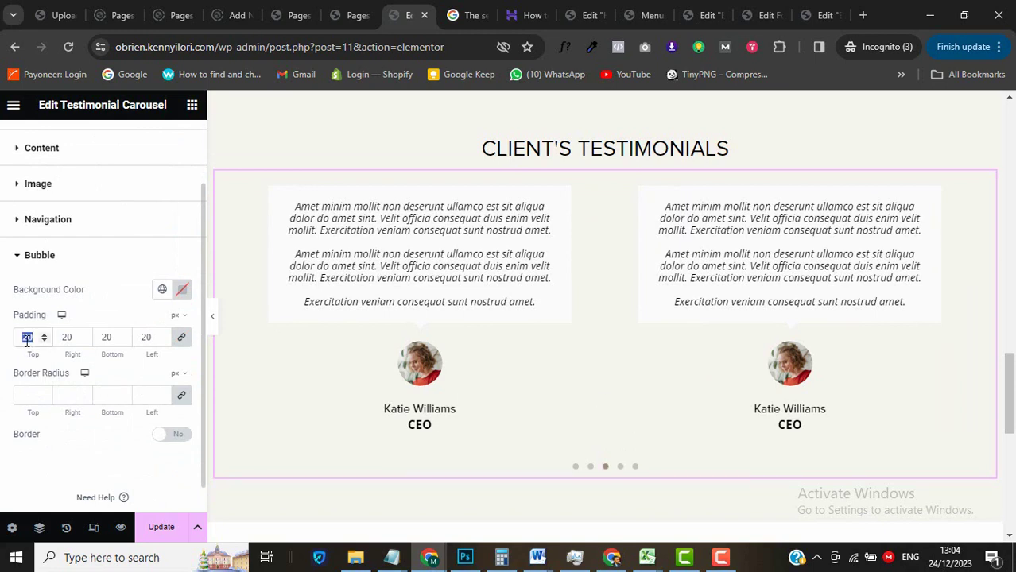
text(45)
click(162, 527)
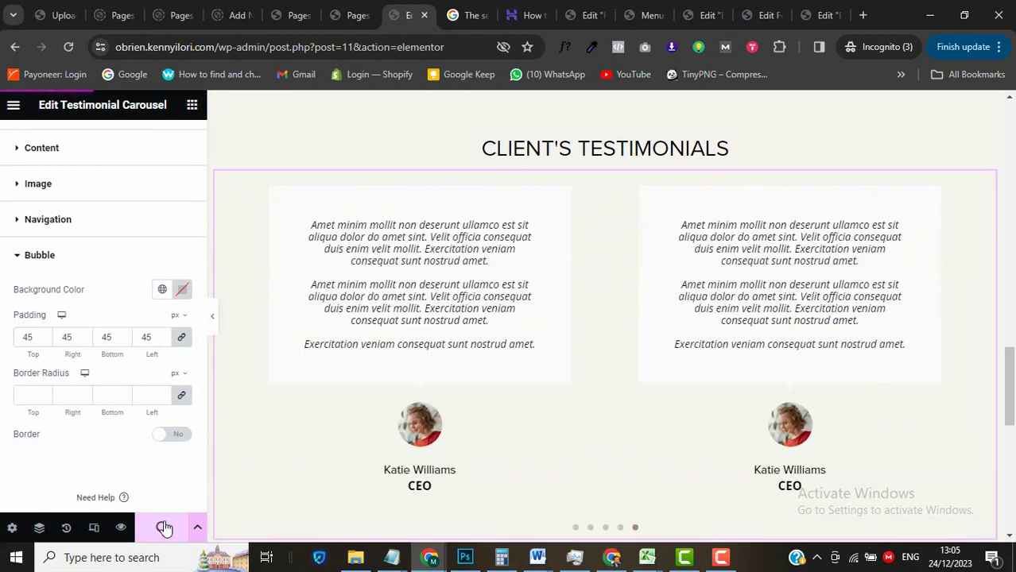
Move the testimonial carousel into the inner section, directly below the CLIENT'S TESTIMONIALS heading.
scroll(217, 338, down, 1)
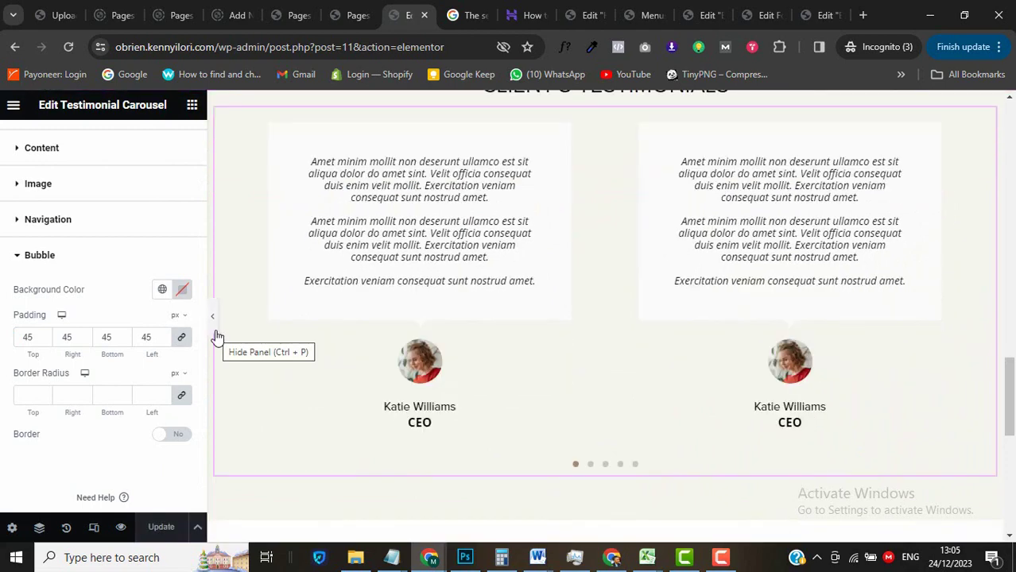
click(213, 318)
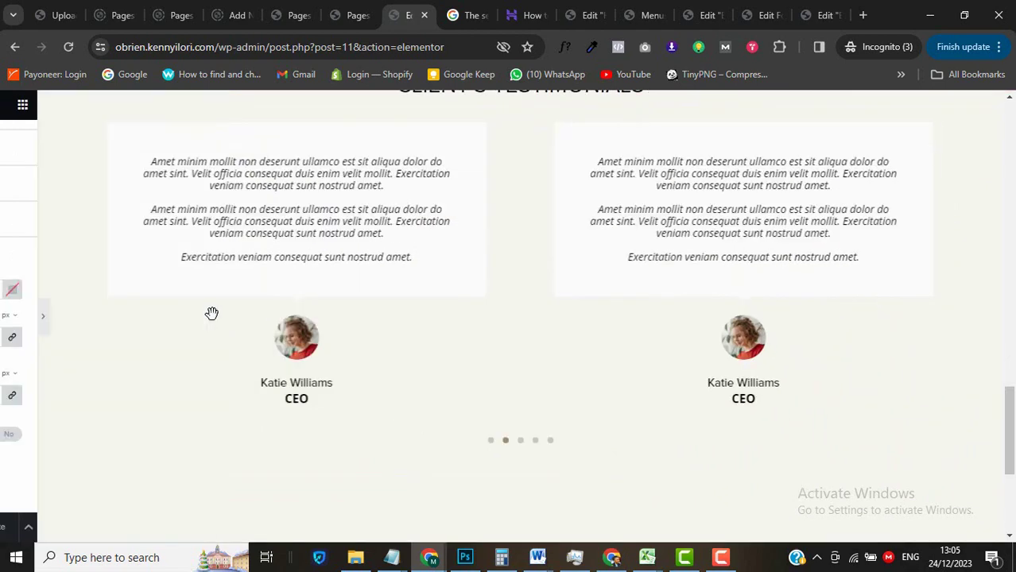
click(954, 260)
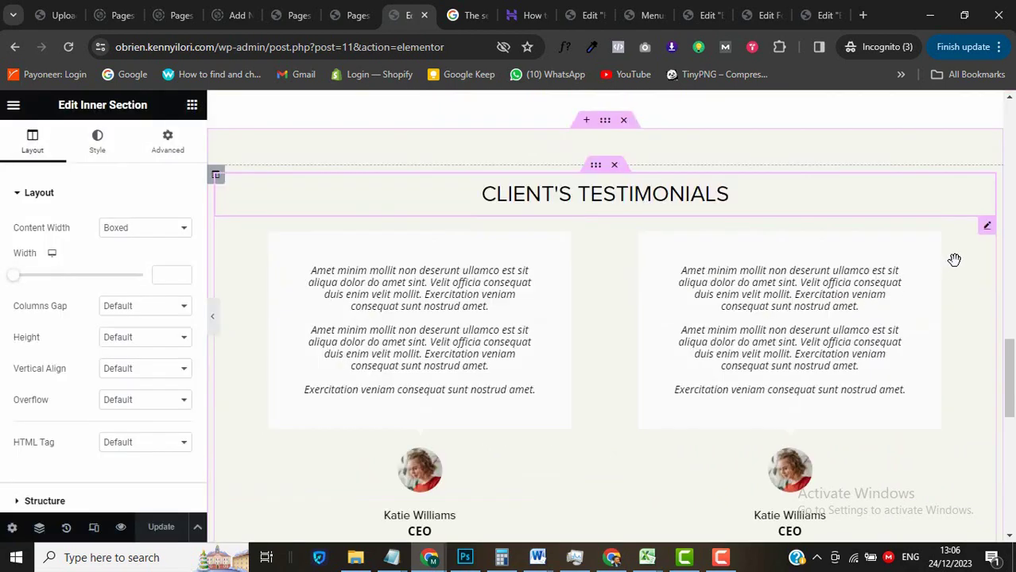
click(986, 229)
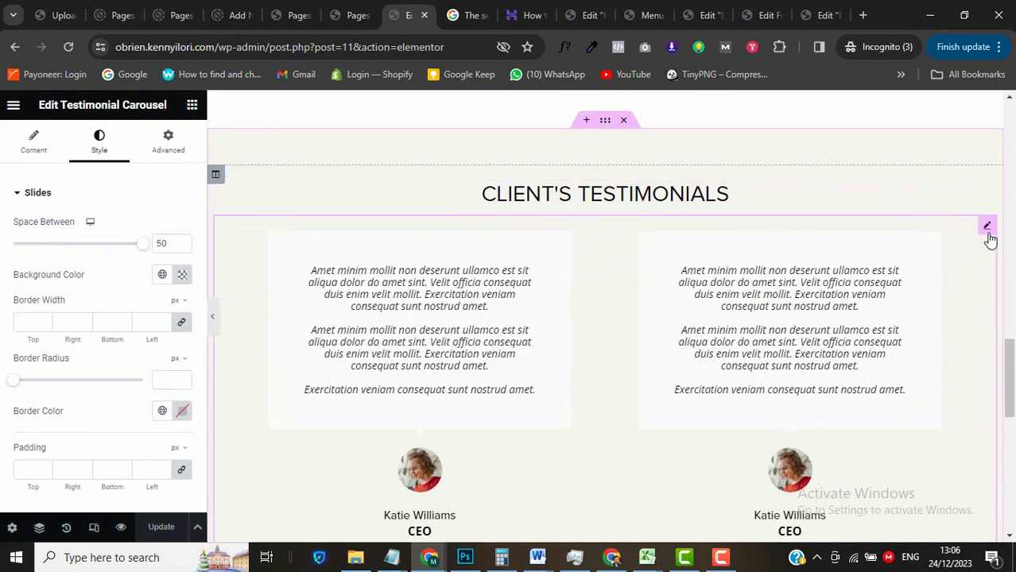
drag(986, 229, 624, 318)
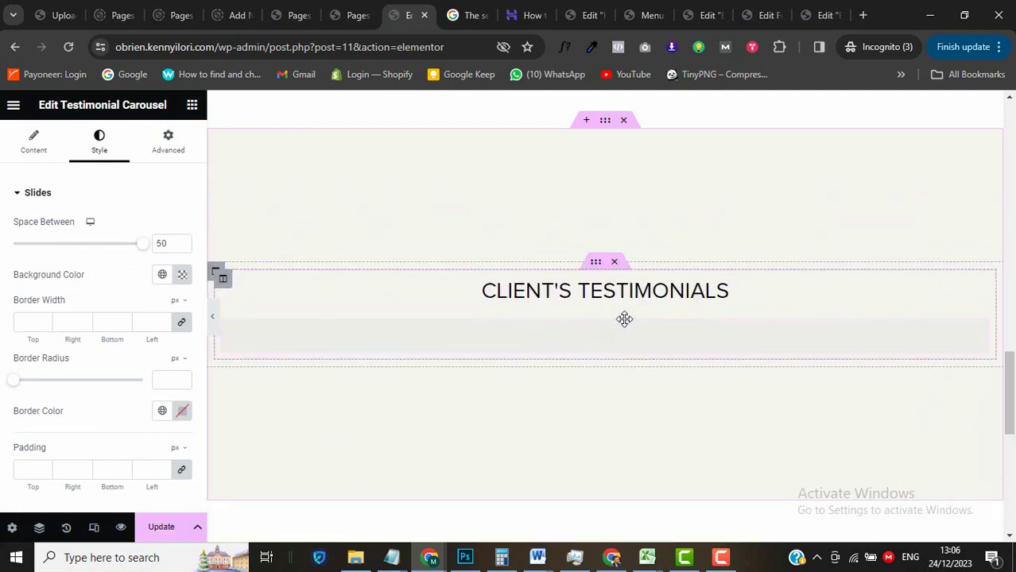
Preview the moved carousel without the editing panel and update the page.
click(215, 322)
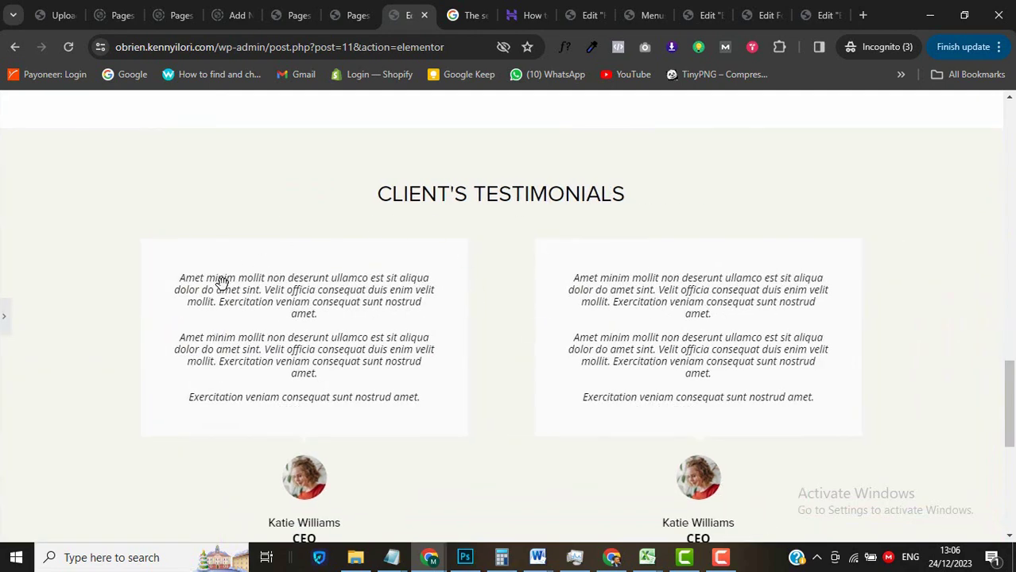
scroll(158, 384, down, 2)
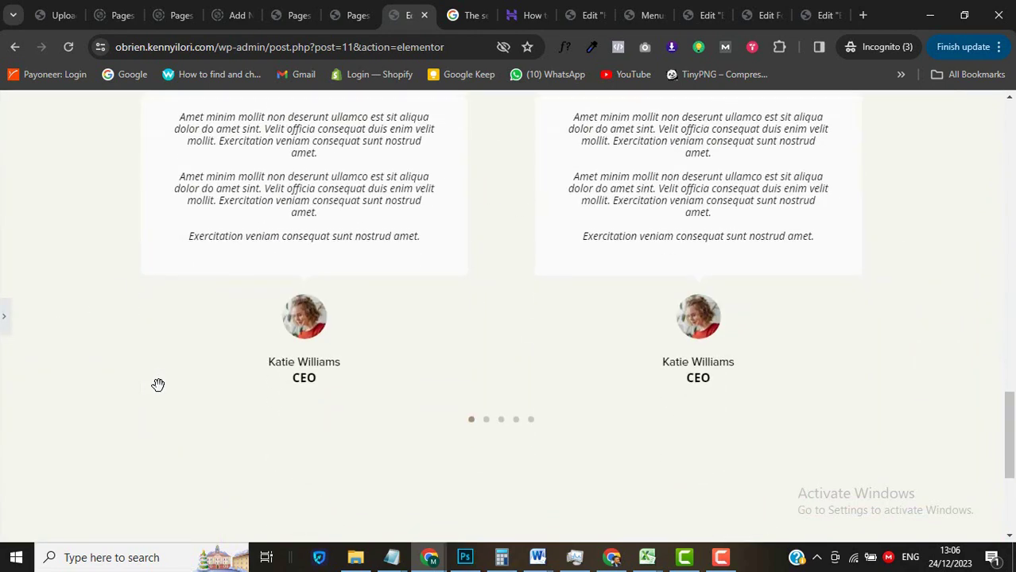
scroll(158, 384, up, 2)
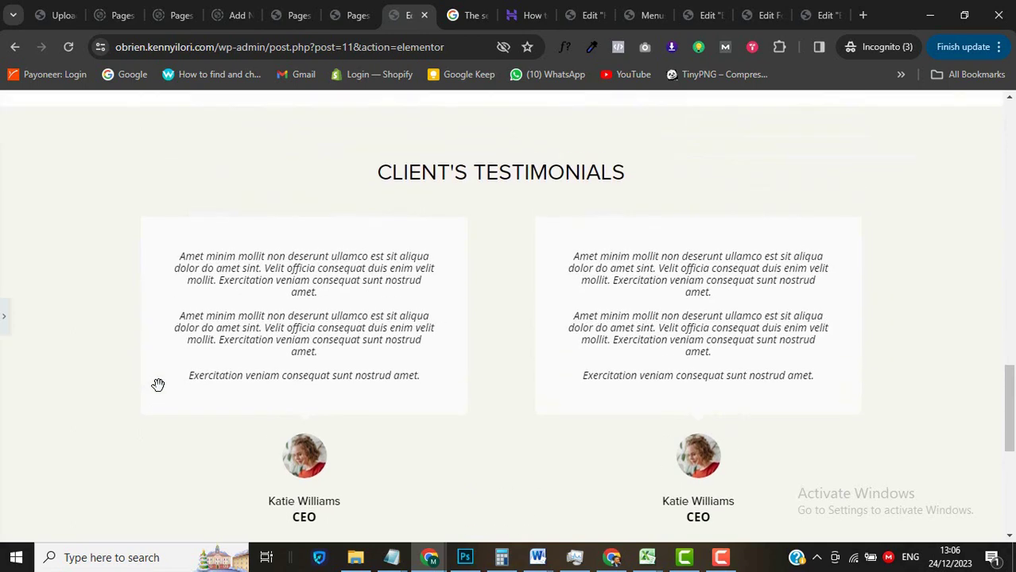
click(4, 322)
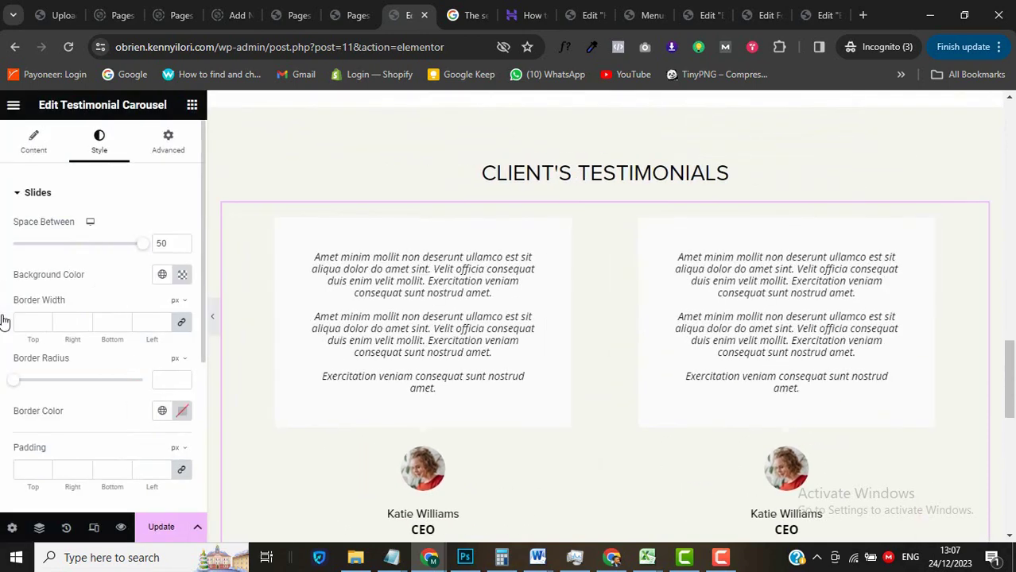
click(158, 537)
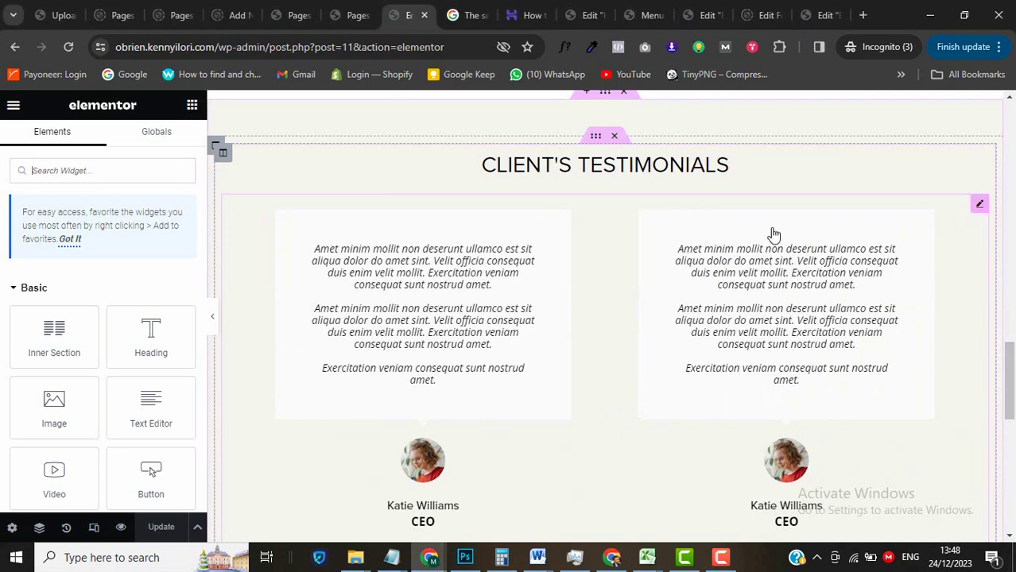
Review the content, image, name and title fields of the carousel's first two slides.
click(722, 235)
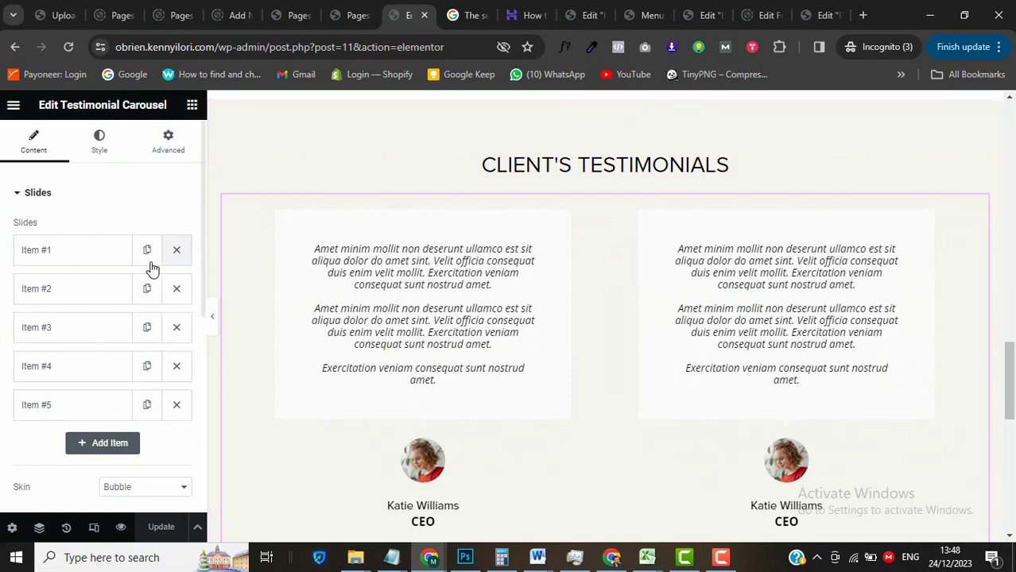
click(84, 259)
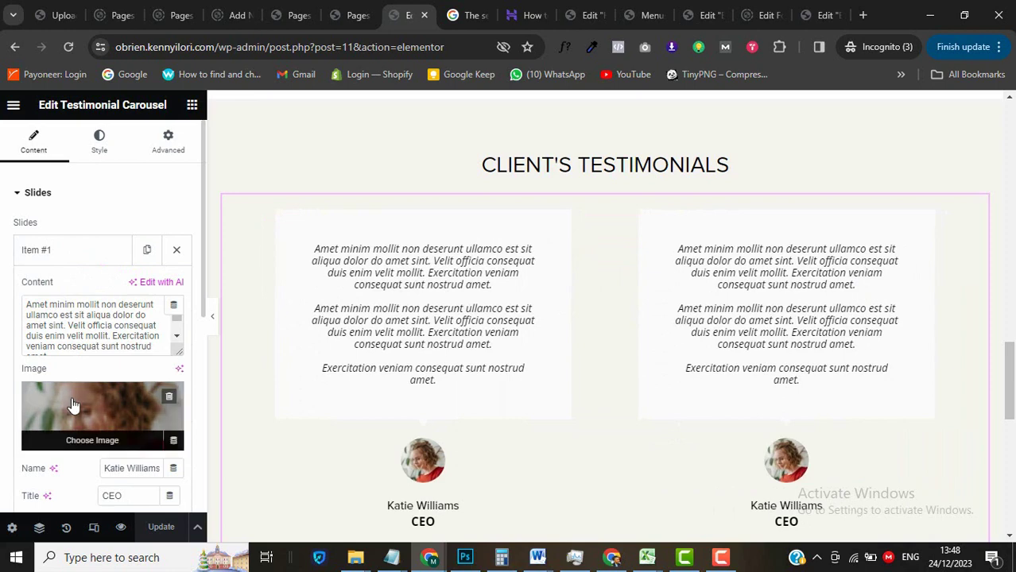
scroll(70, 404, down, 2)
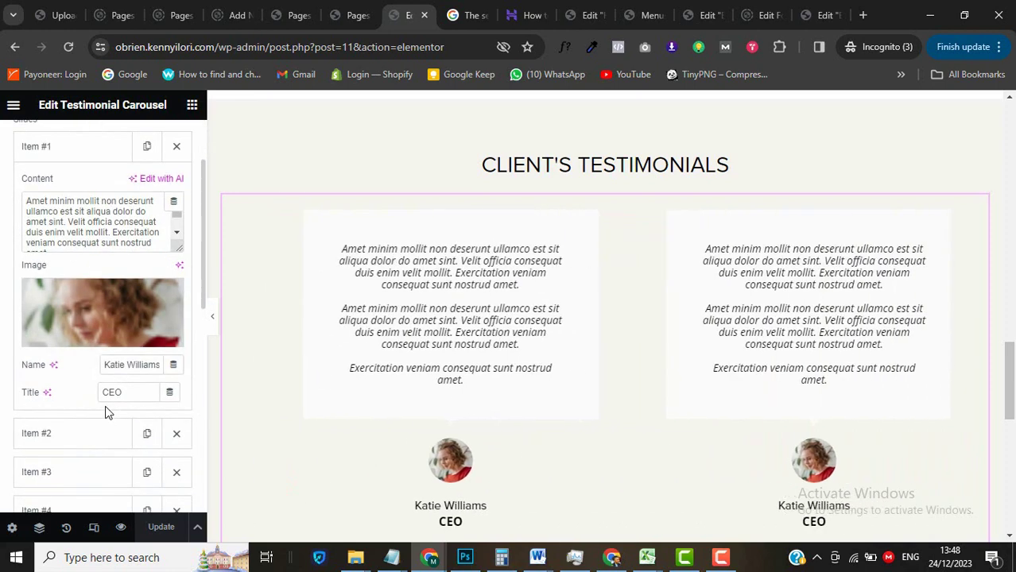
scroll(107, 410, down, 2)
scroll(85, 286, up, 3)
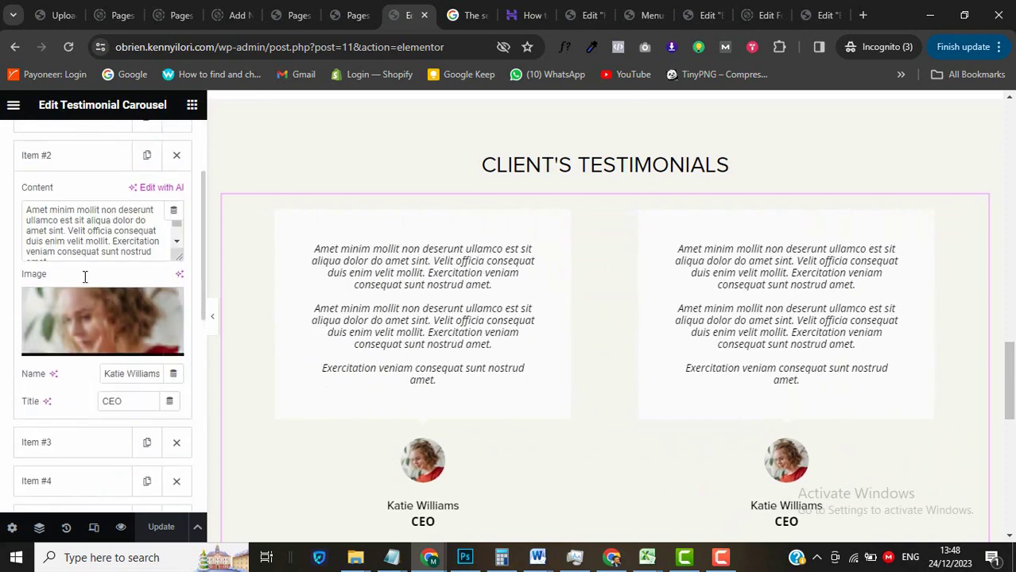
scroll(85, 277, down, 1)
scroll(80, 382, down, 3)
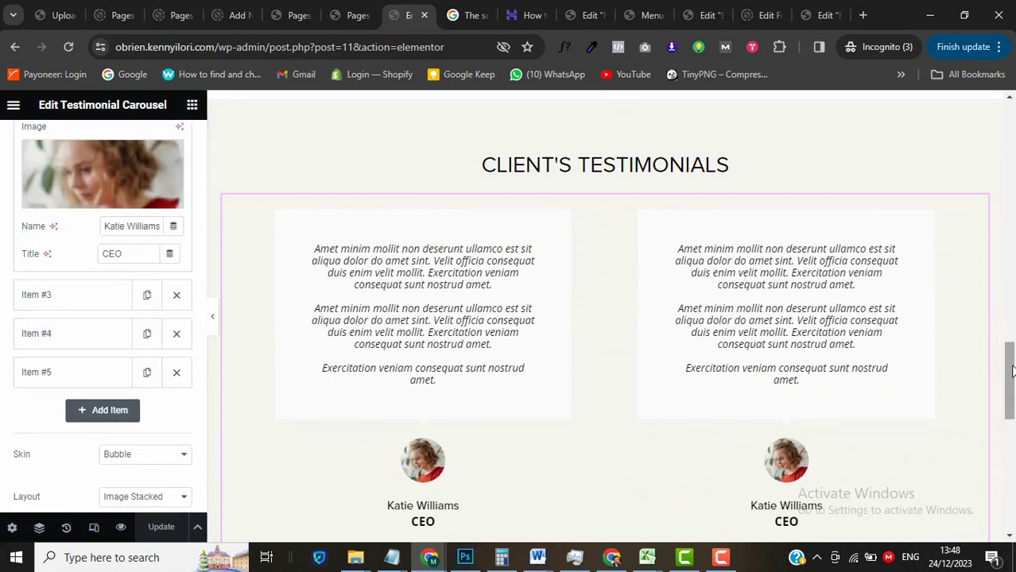
Add a new single-column section below the testimonials section.
drag(1011, 370, 1013, 429)
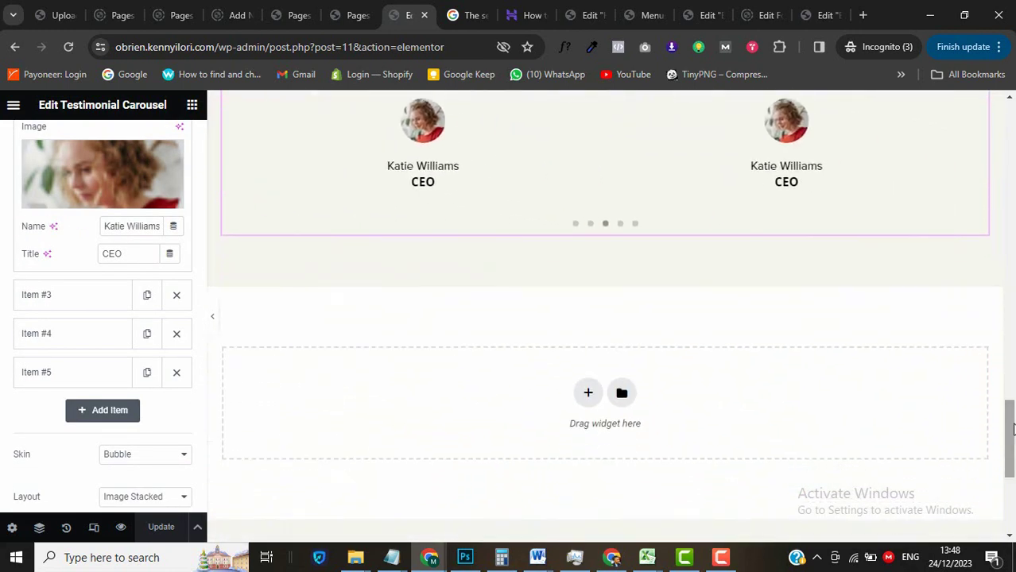
click(589, 396)
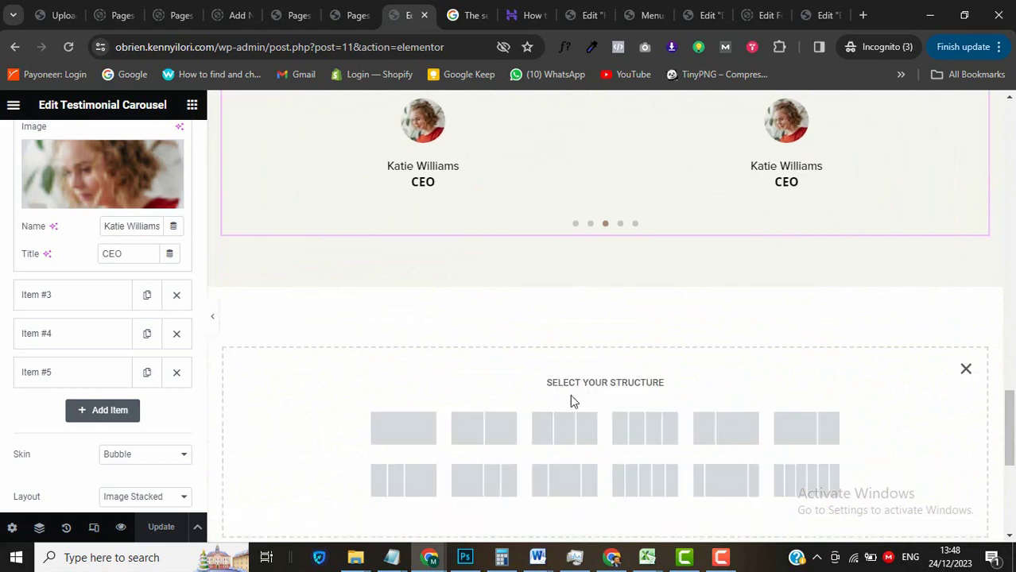
click(413, 430)
Make the new section below the testimonials full width with a minimum height of 400 px.
click(117, 238)
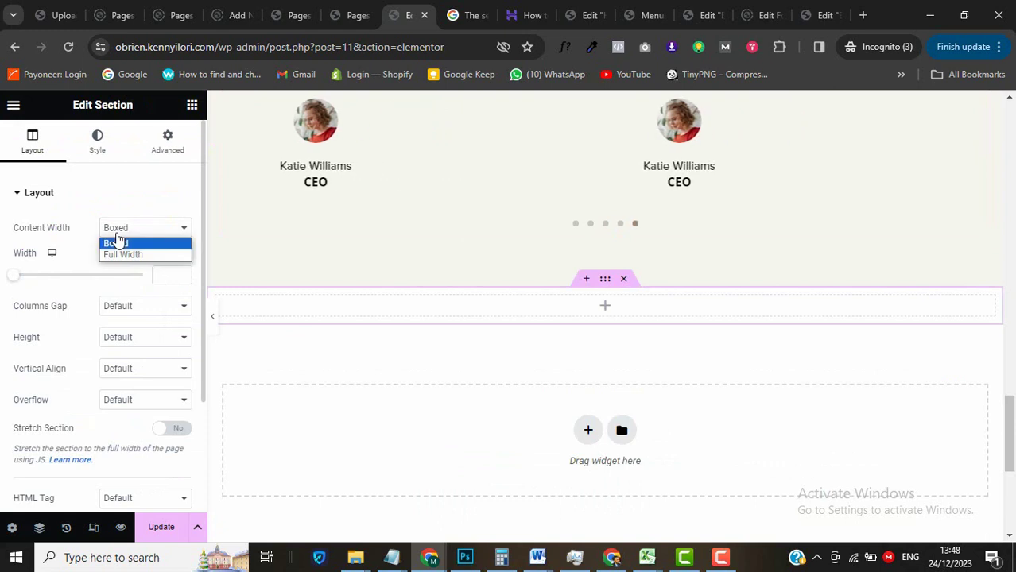
click(117, 254)
click(139, 291)
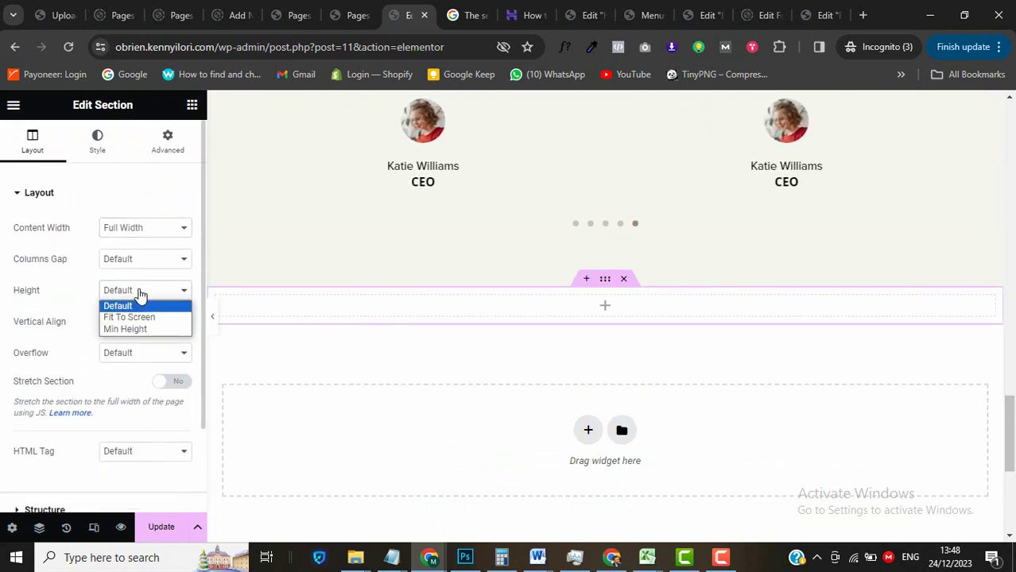
click(136, 330)
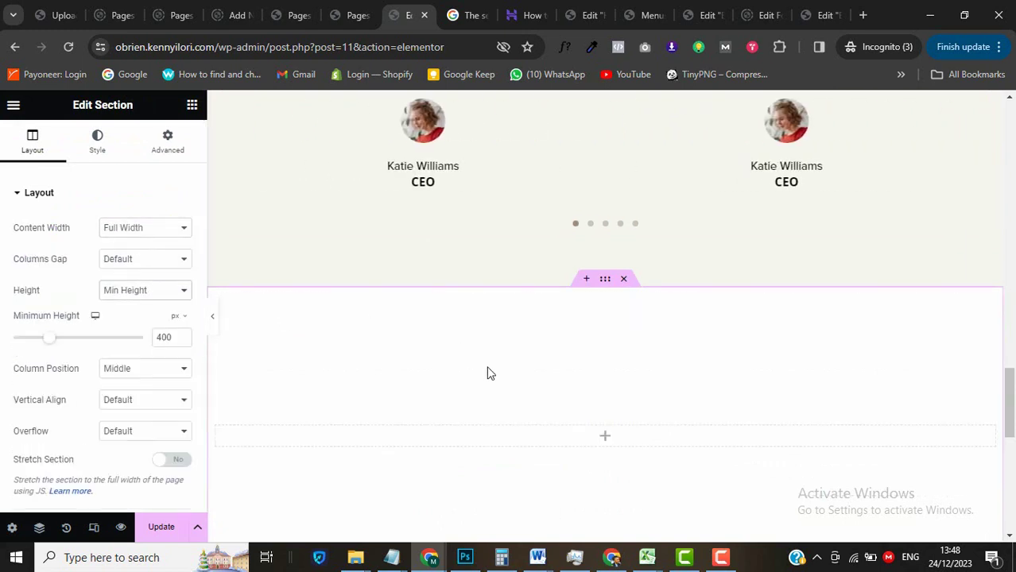
Add the global SCHEDULE A CALL NOW button below the testimonial carousel and unlink it from the global widget.
scroll(488, 370, down, 1)
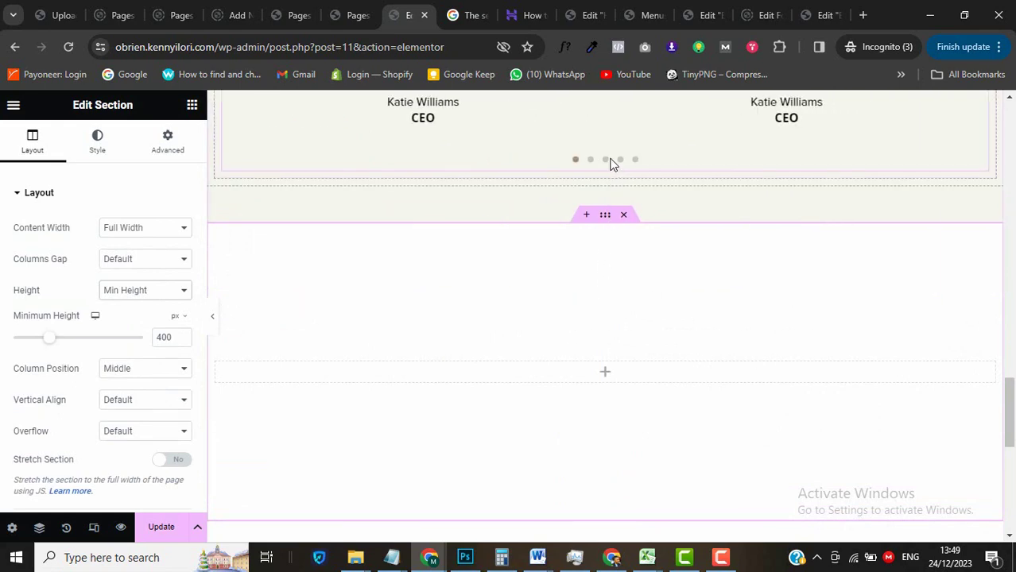
scroll(609, 162, up, 3)
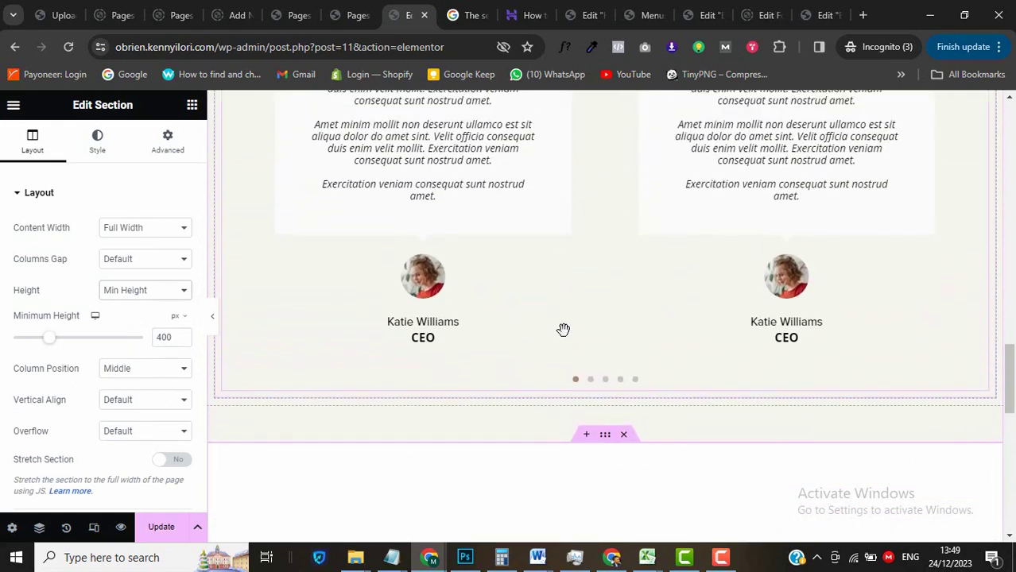
click(193, 107)
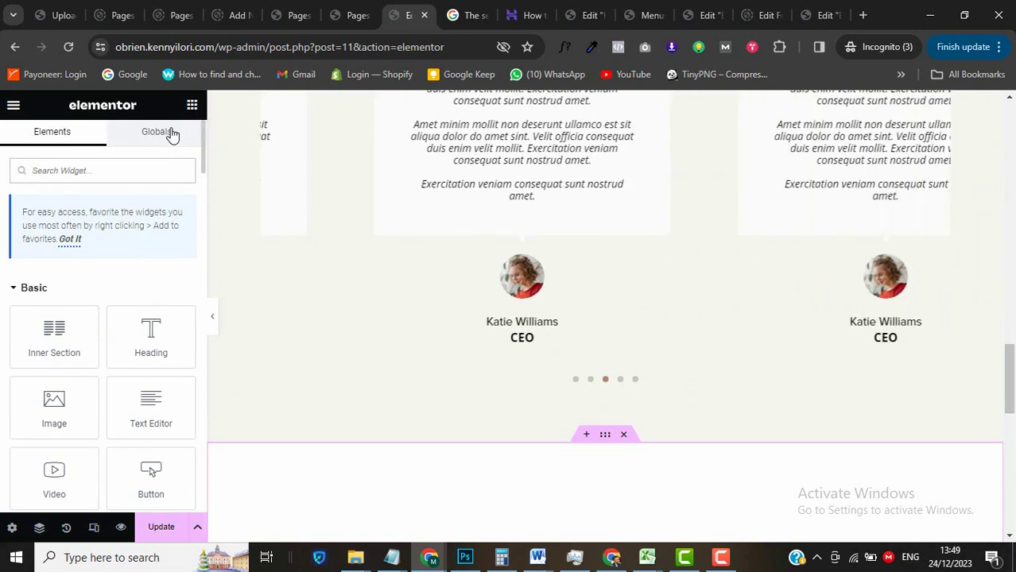
click(157, 132)
drag(49, 224, 574, 402)
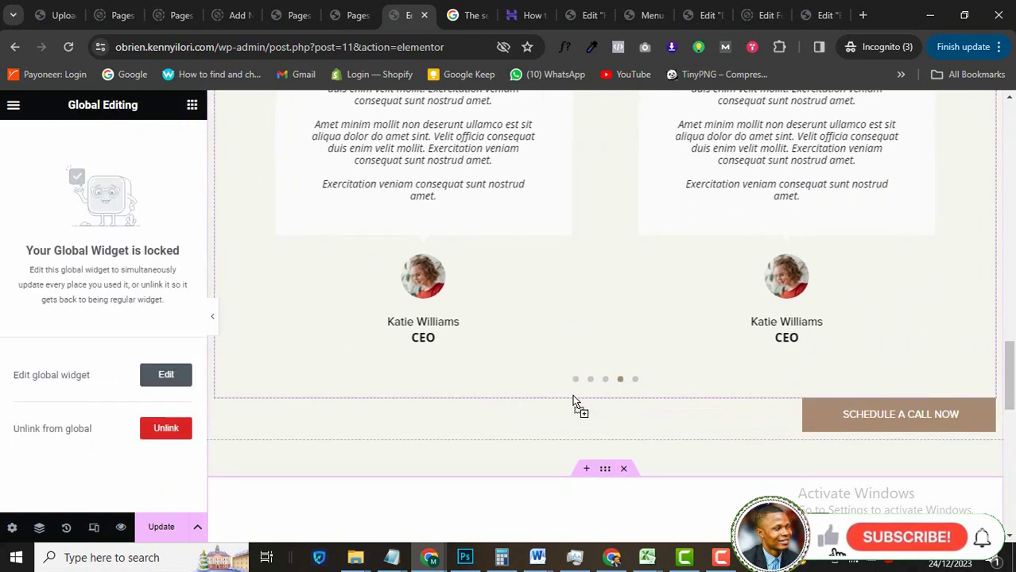
click(185, 433)
click(615, 352)
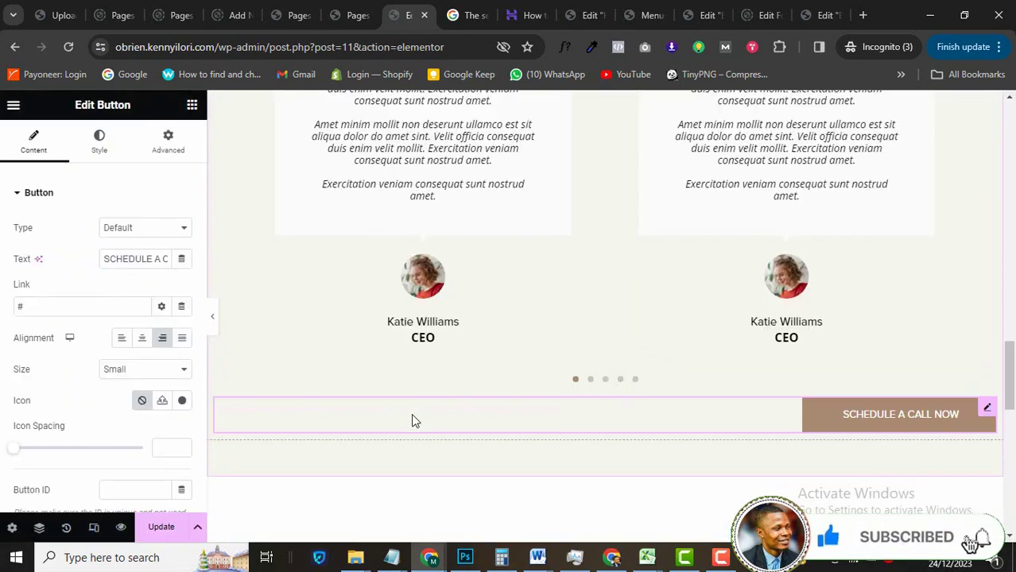
Centre the new SCHEDULE A CALL NOW button and set its top padding alone to 25 px.
click(143, 340)
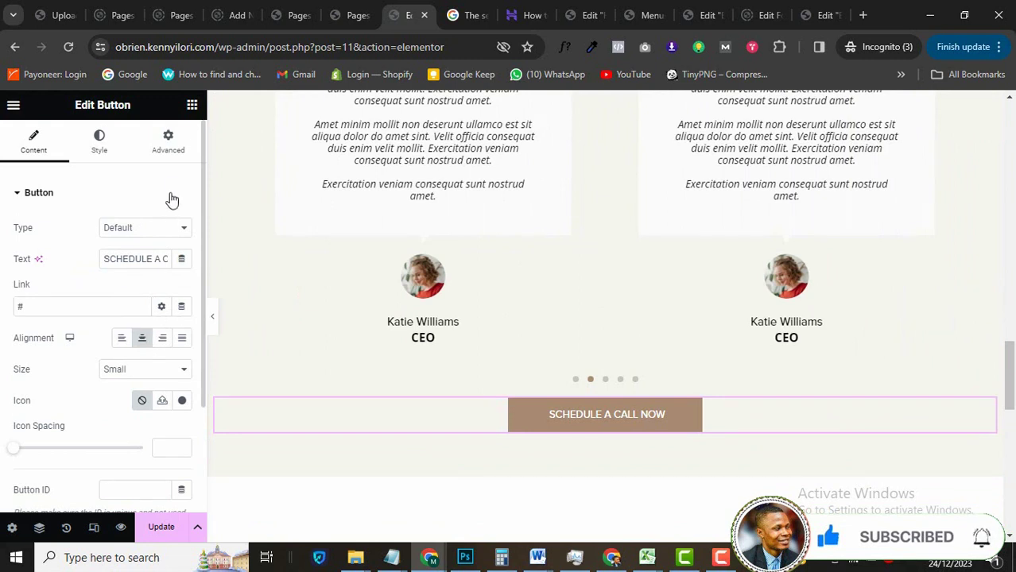
click(173, 151)
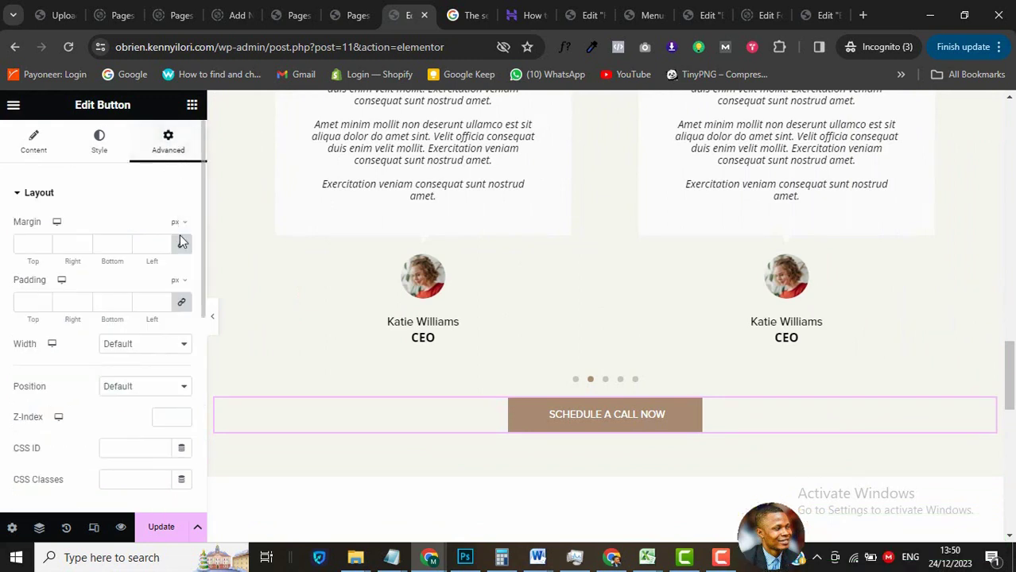
click(182, 305)
click(26, 305)
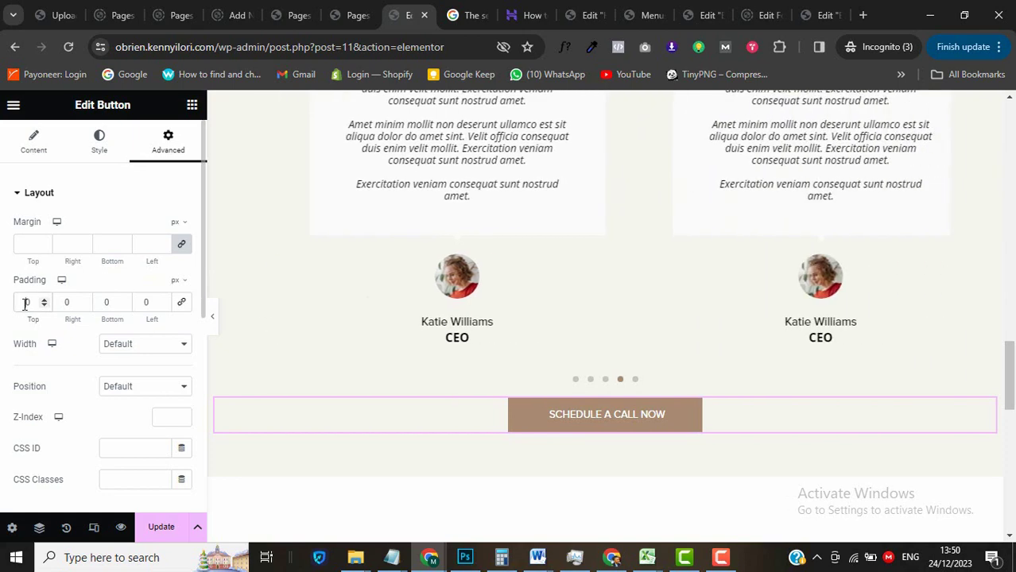
text(20)
key(BackSpace)
text(5)
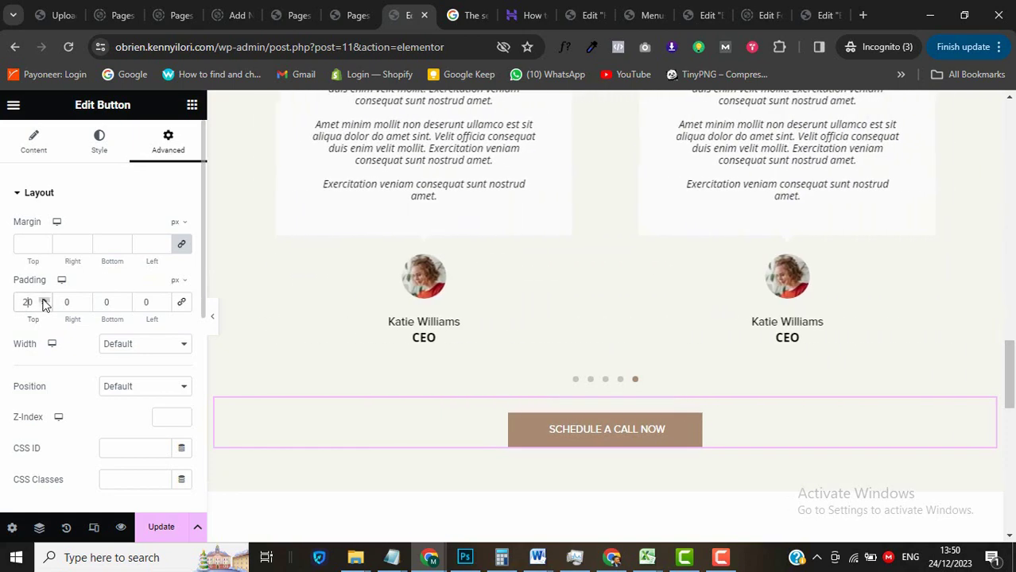
Delete the empty section below the testimonials section.
scroll(514, 409, down, 3)
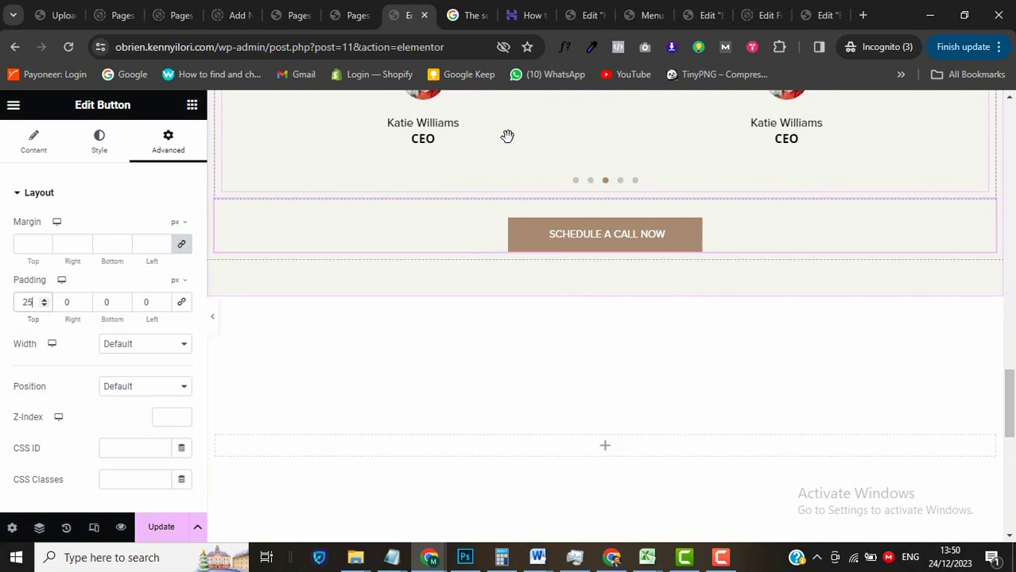
scroll(507, 136, up, 1)
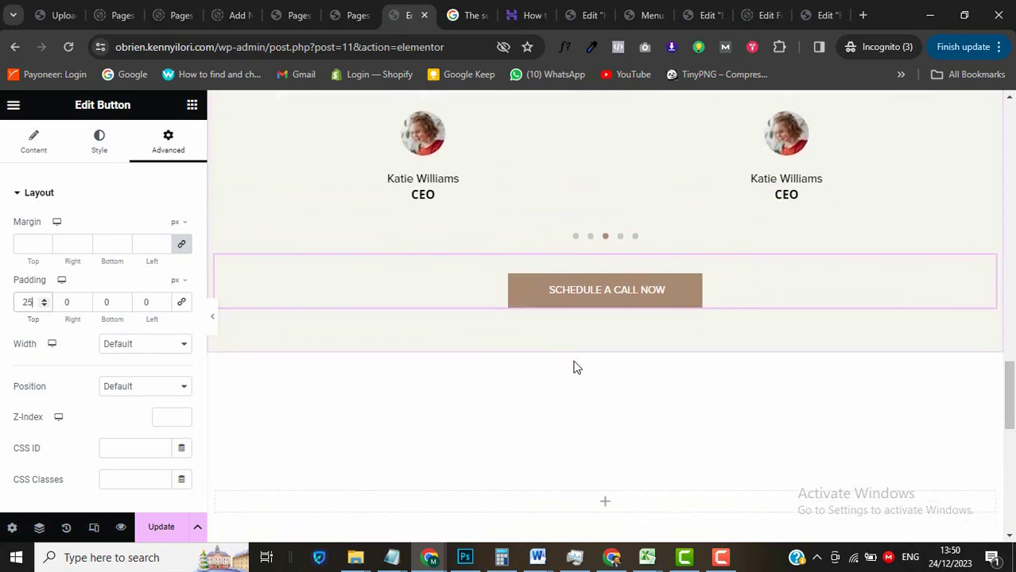
click(624, 347)
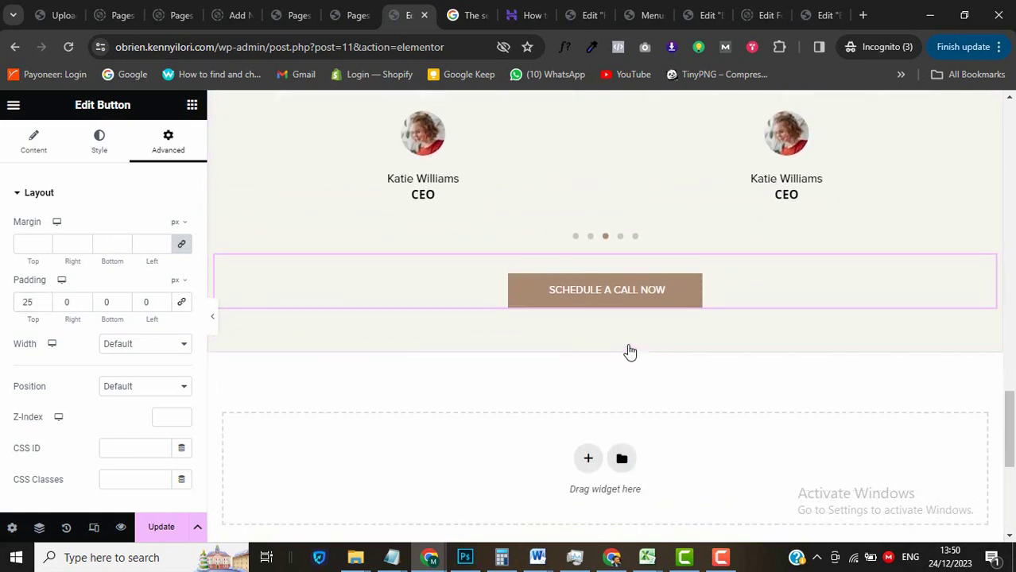
Duplicate the whole CLIENT'S TESTIMONIALS section.
scroll(645, 296, up, 5)
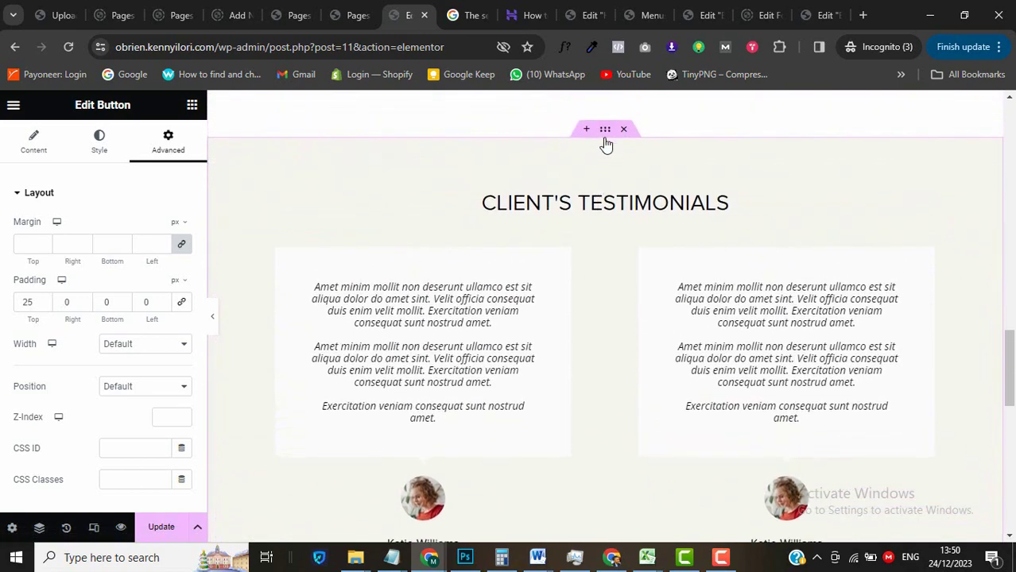
click(605, 131)
right_click(606, 131)
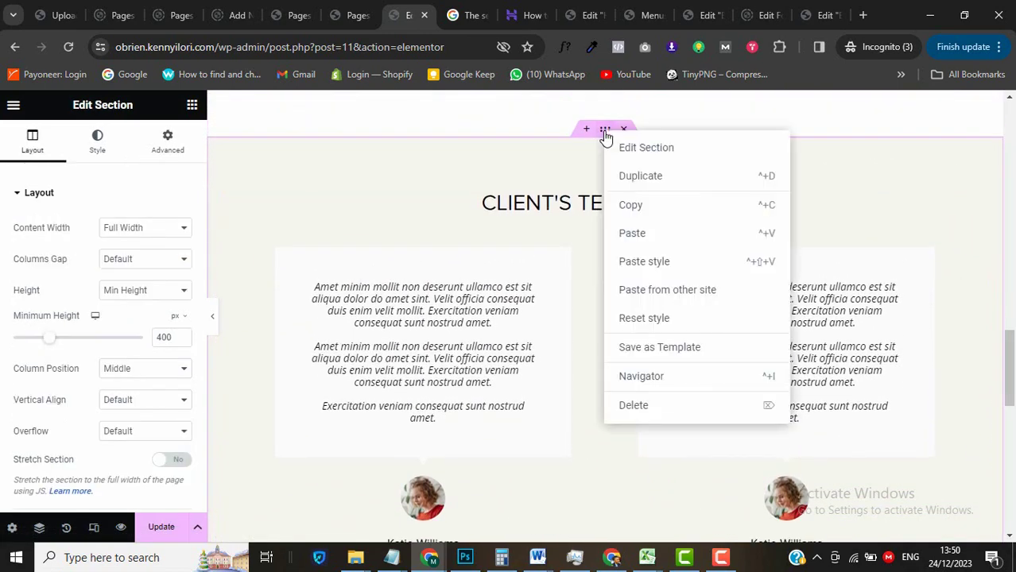
click(636, 176)
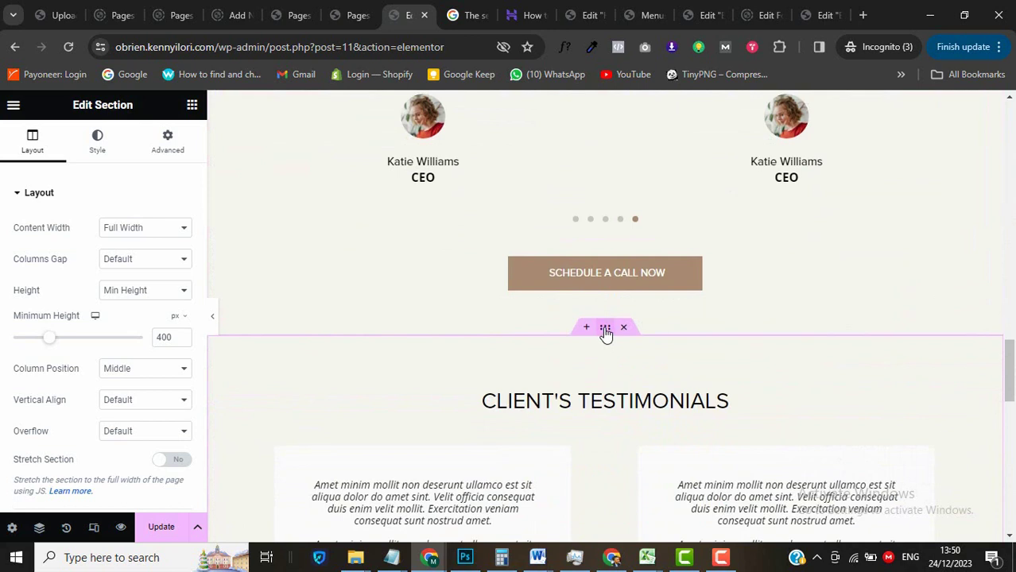
Change the duplicated section's background colour to white.
click(98, 143)
click(183, 290)
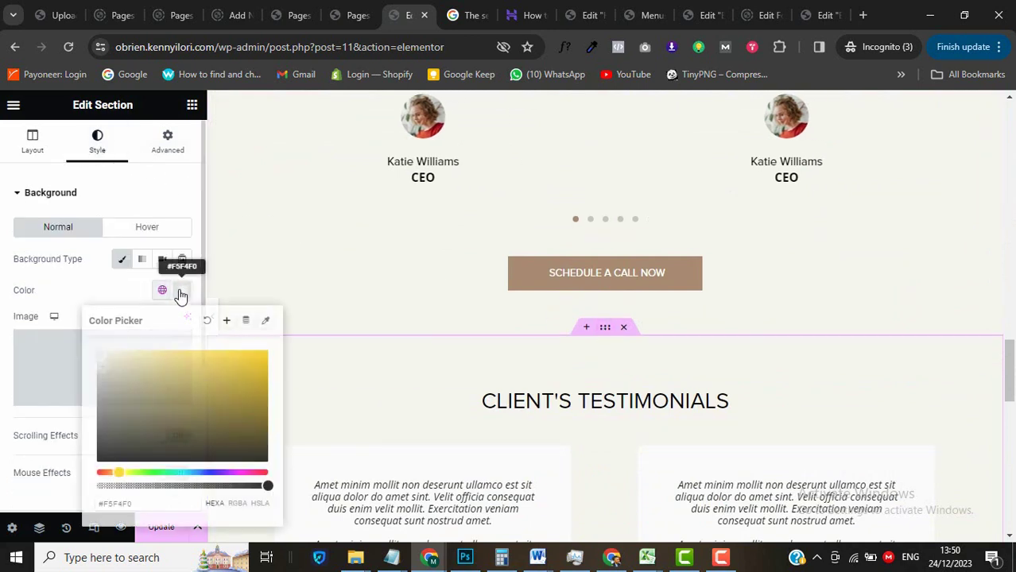
click(182, 289)
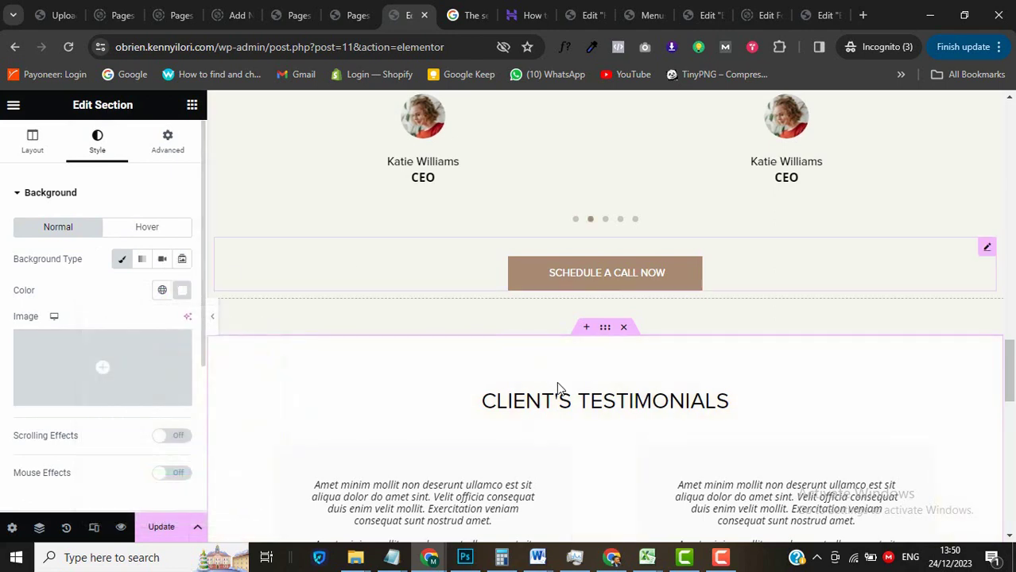
Replace the duplicated section's heading with "STOP STRUGGLING AND START LIVING", copied from the Notepad text.
click(589, 404)
key(alt+Tab)
key(ctrl+c)
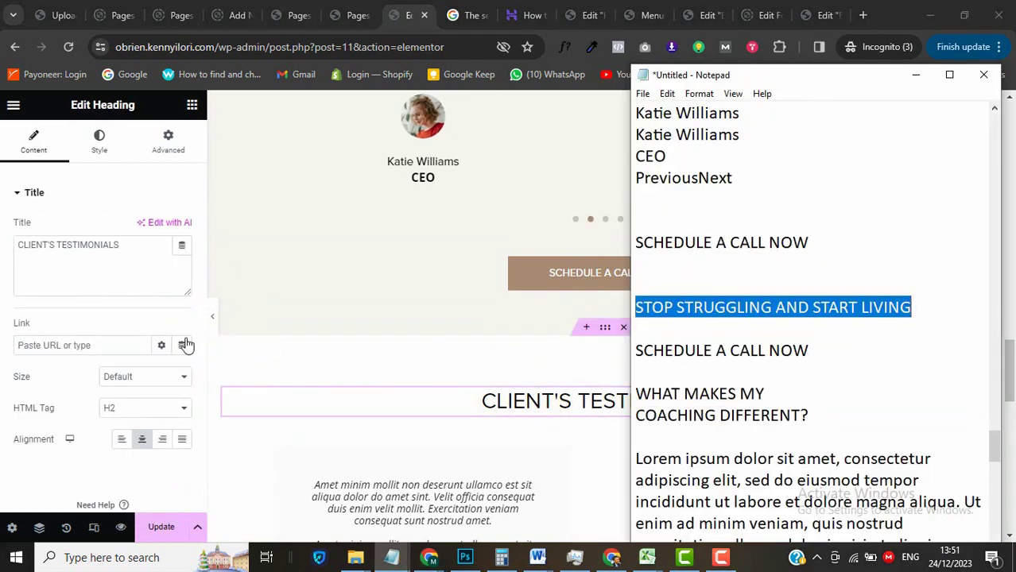
key(alt+Tab)
key(ctrl+a)
key(ctrl+v)
Set the boxed width of the inner section holding the STOP STRUGGLING AND START LIVING heading to 800.
scroll(461, 399, down, 2)
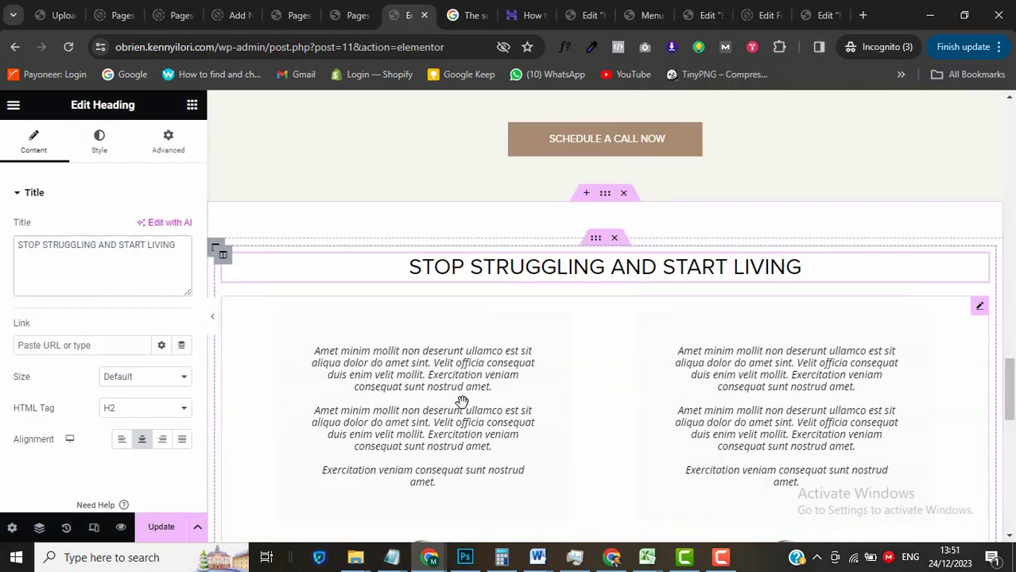
click(596, 240)
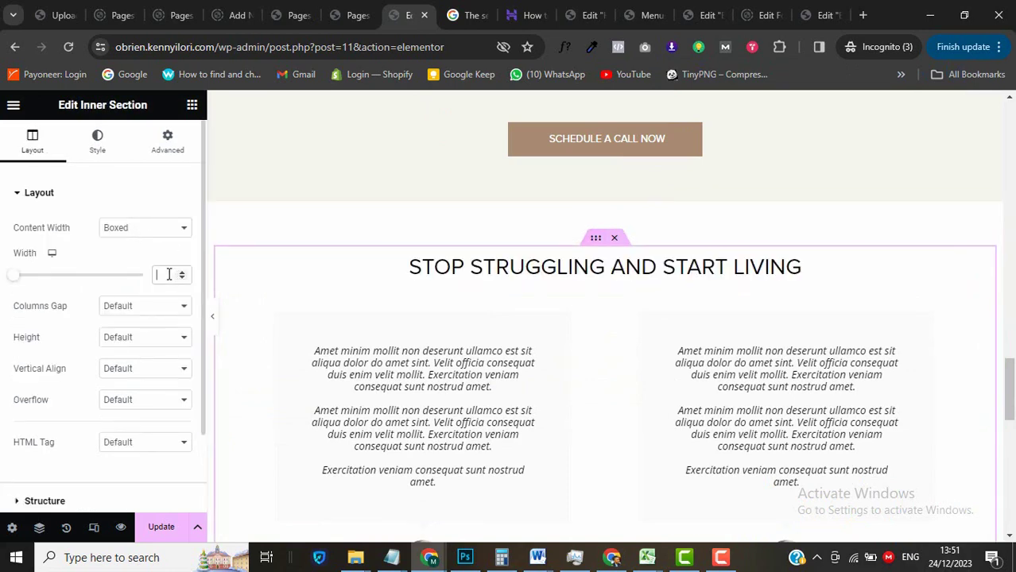
text(800)
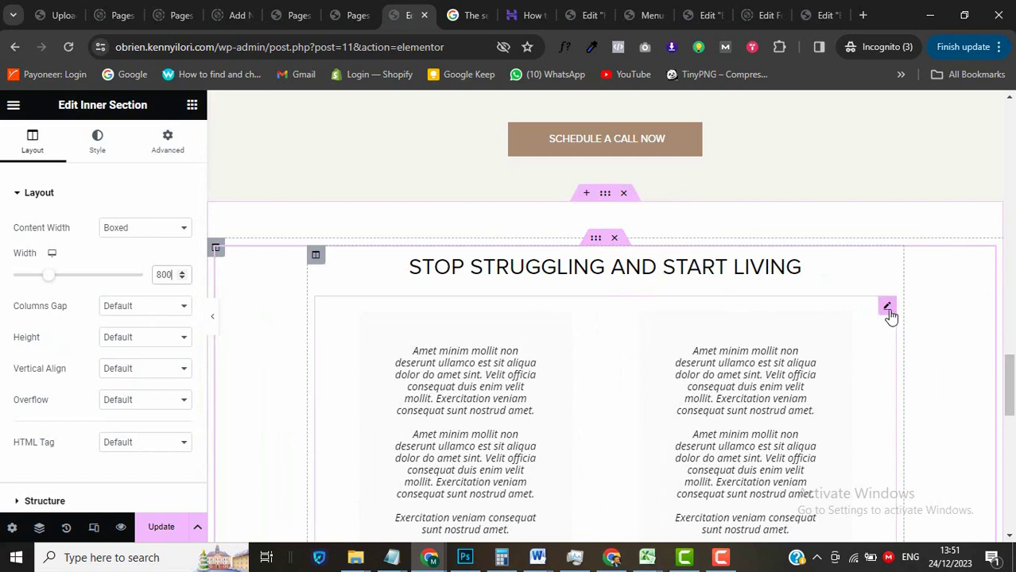
Replace the duplicated section's testimonial carousel with a Video widget between the heading and the SCHEDULE A CALL NOW button.
click(888, 309)
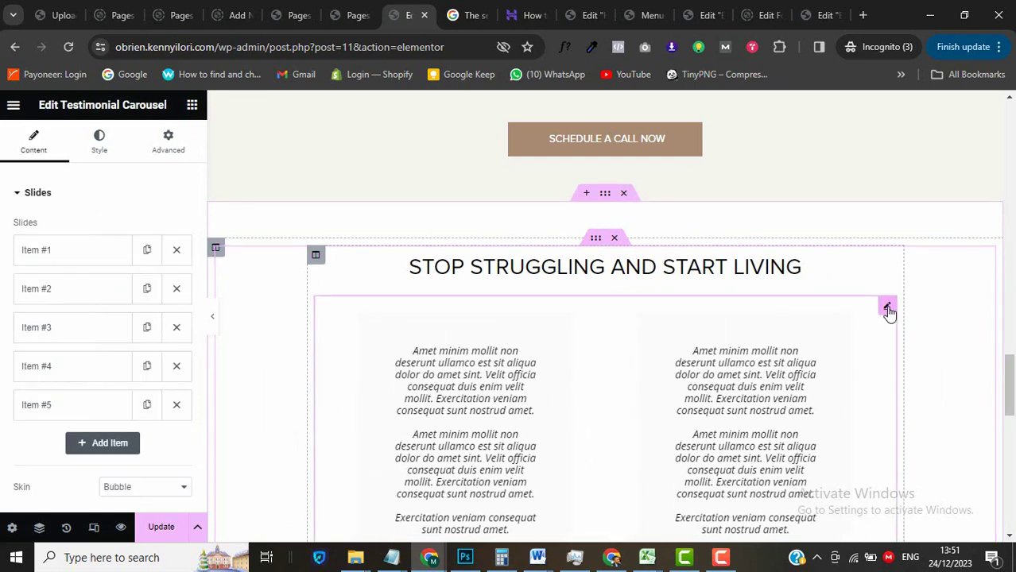
right_click(888, 309)
click(868, 520)
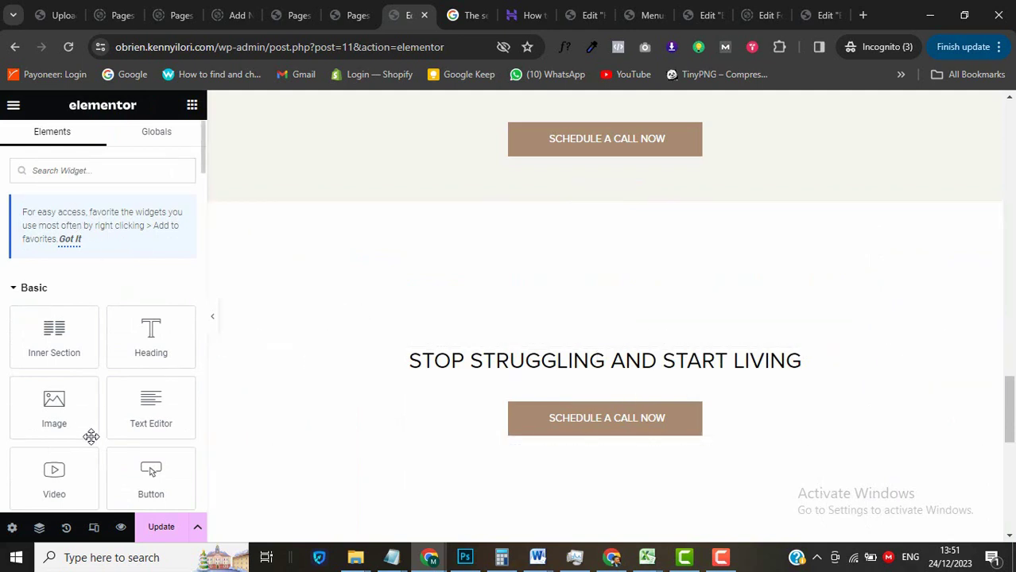
drag(53, 475, 544, 387)
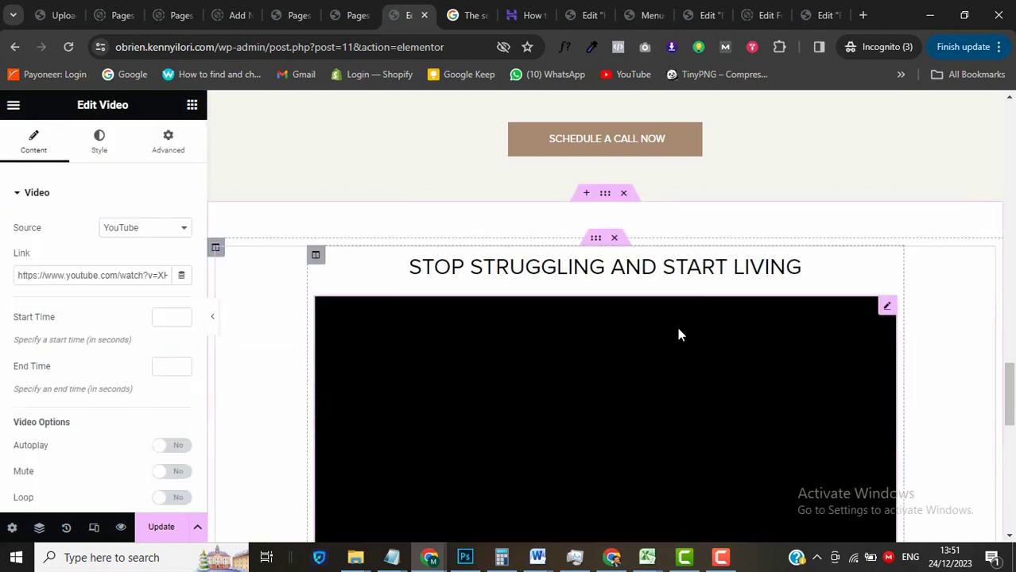
Turn on Lazy Load for the new video.
scroll(679, 336, down, 1)
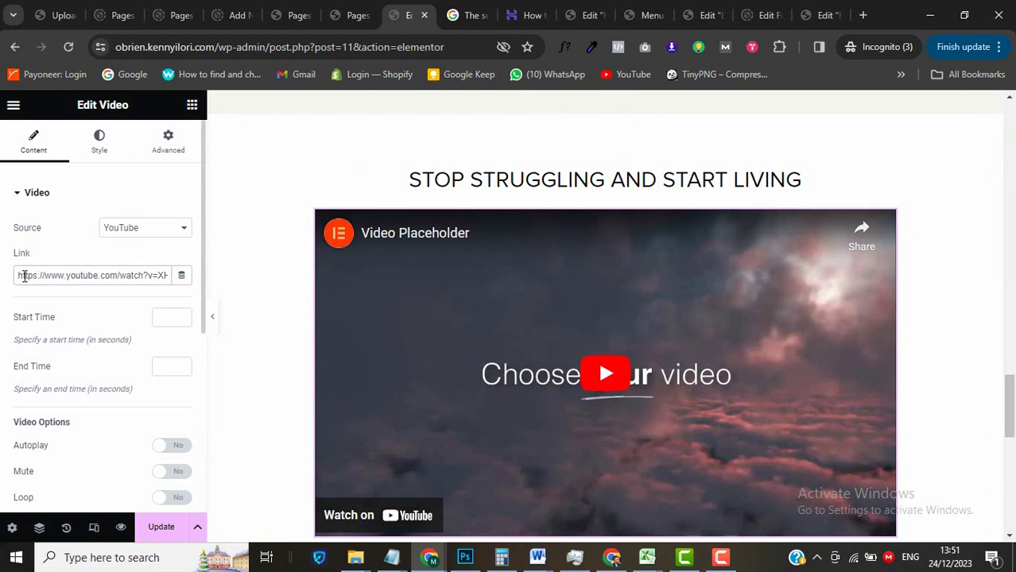
scroll(11, 333, down, 3)
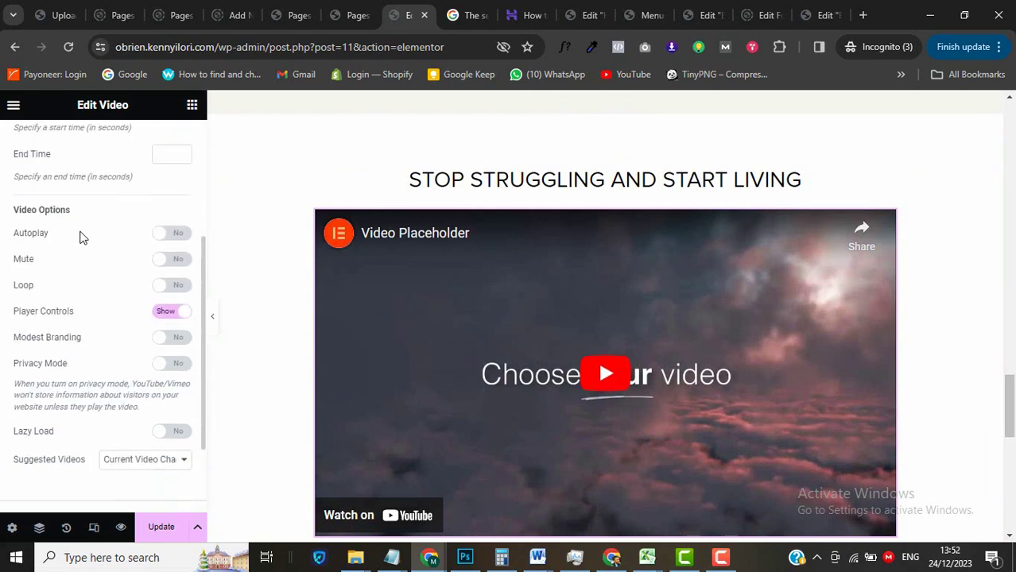
scroll(11, 316, down, 2)
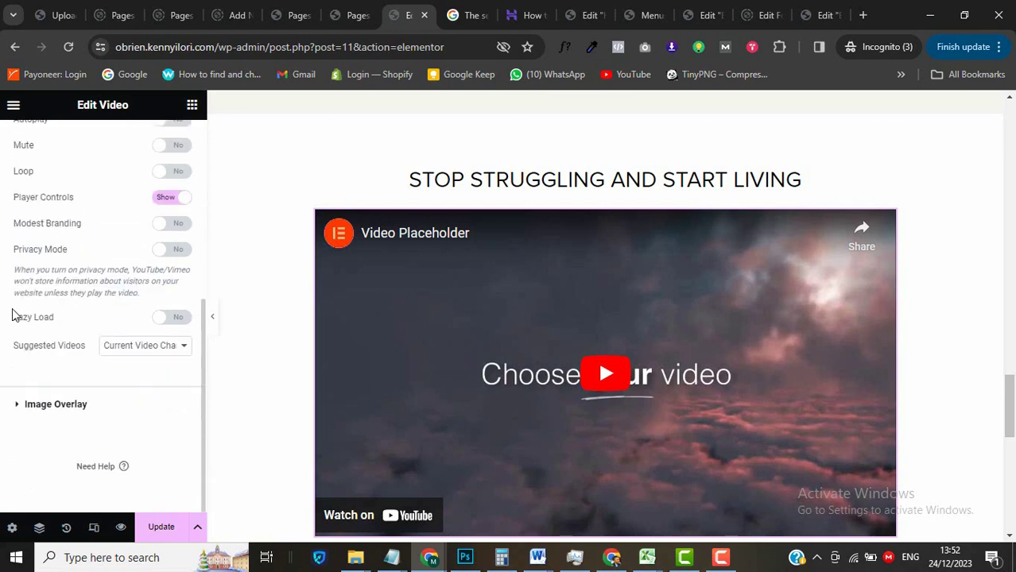
click(178, 319)
Enable the video's image overlay and upload Group-10.jpg as its overlay image.
click(63, 407)
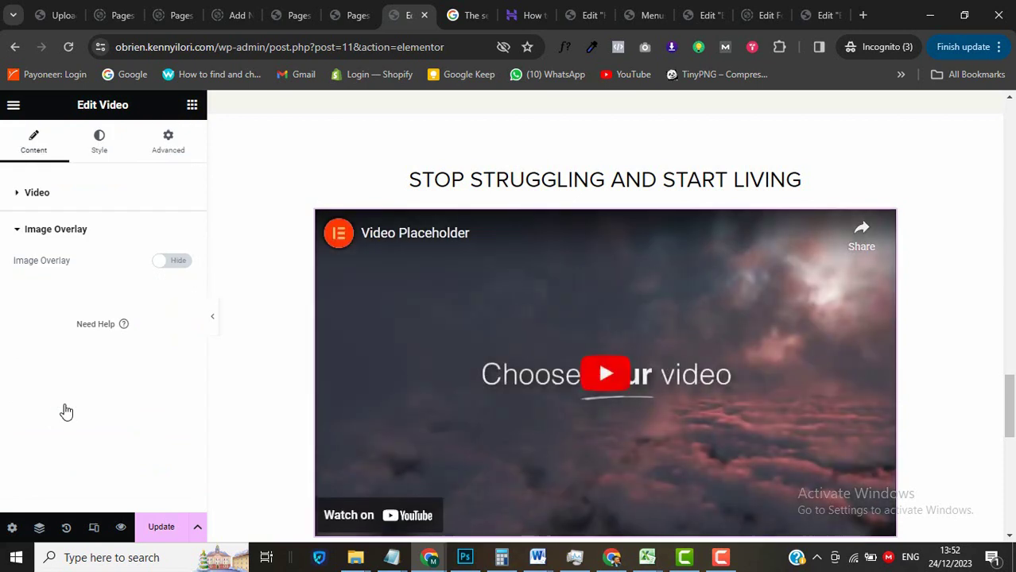
click(172, 263)
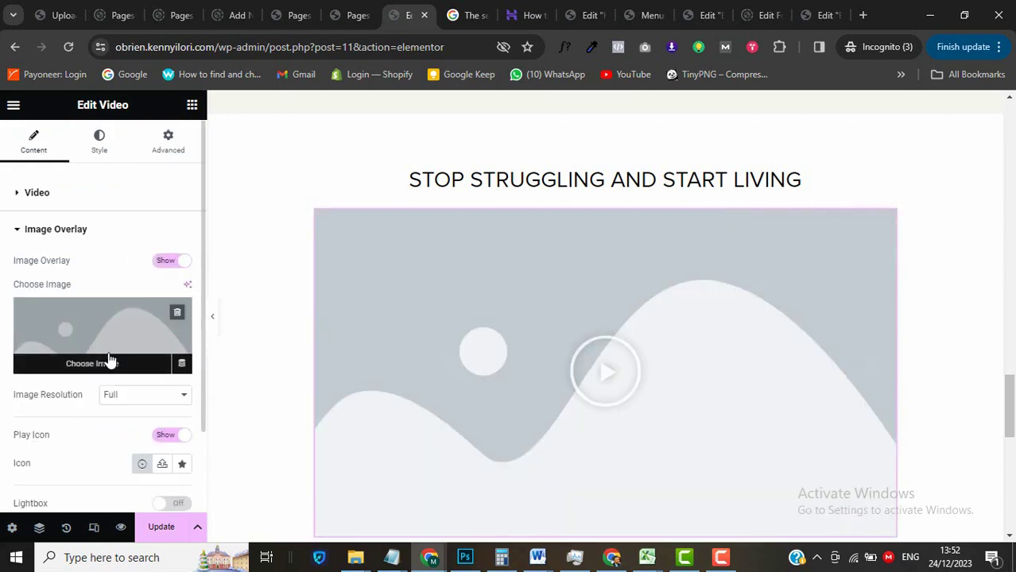
click(108, 364)
click(209, 165)
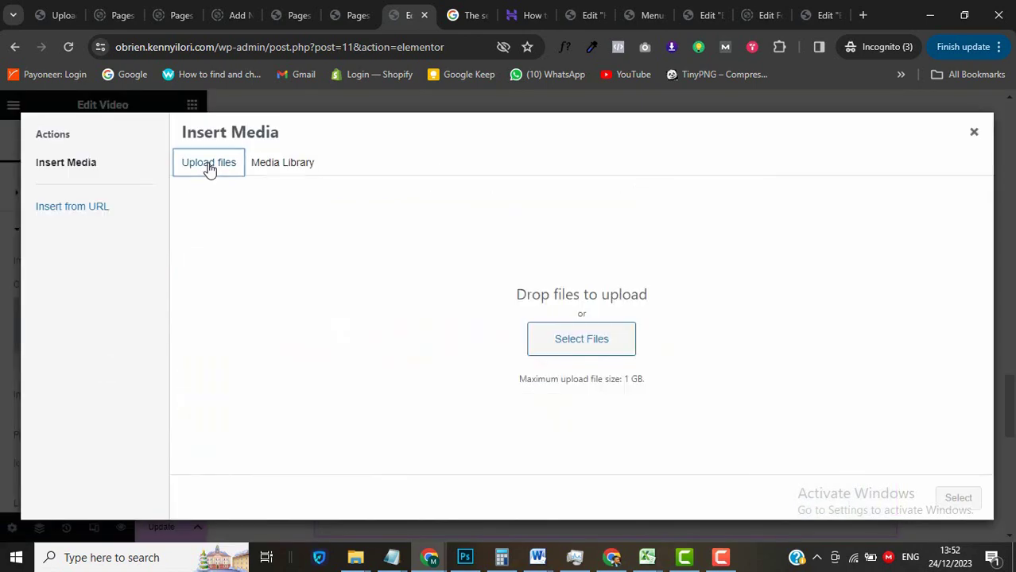
drag(182, 284, 625, 384)
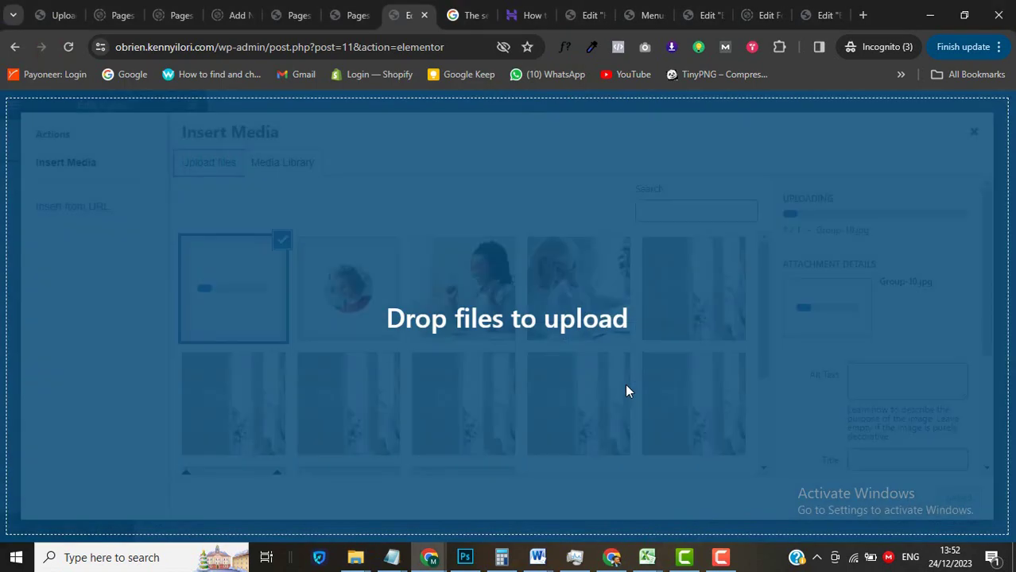
click(958, 498)
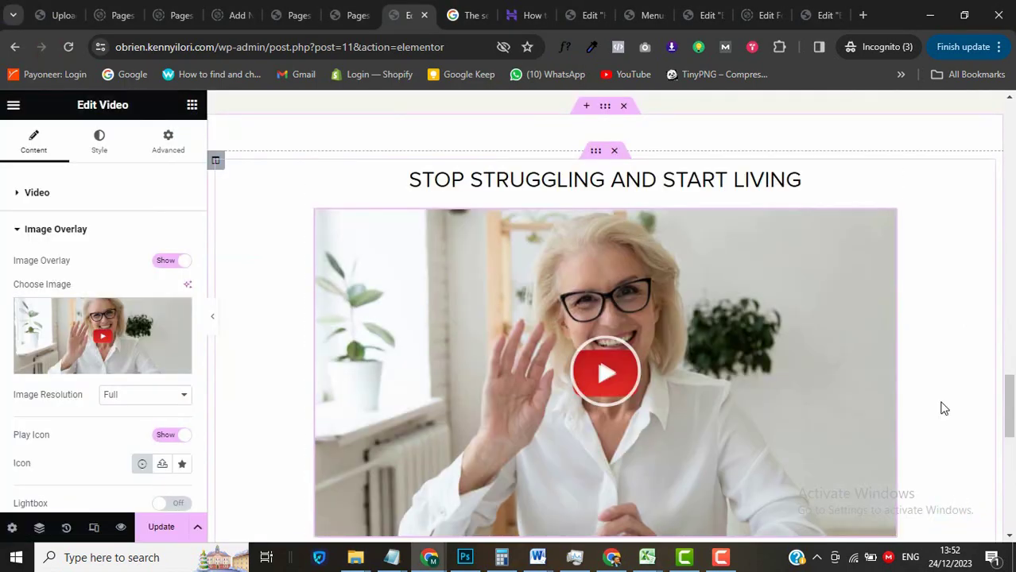
Paste the copied beige colour as the background of the STOP STRUGGLING AND START LIVING section.
scroll(944, 409, down, 2)
scroll(943, 409, up, 2)
scroll(943, 409, down, 1)
click(942, 408)
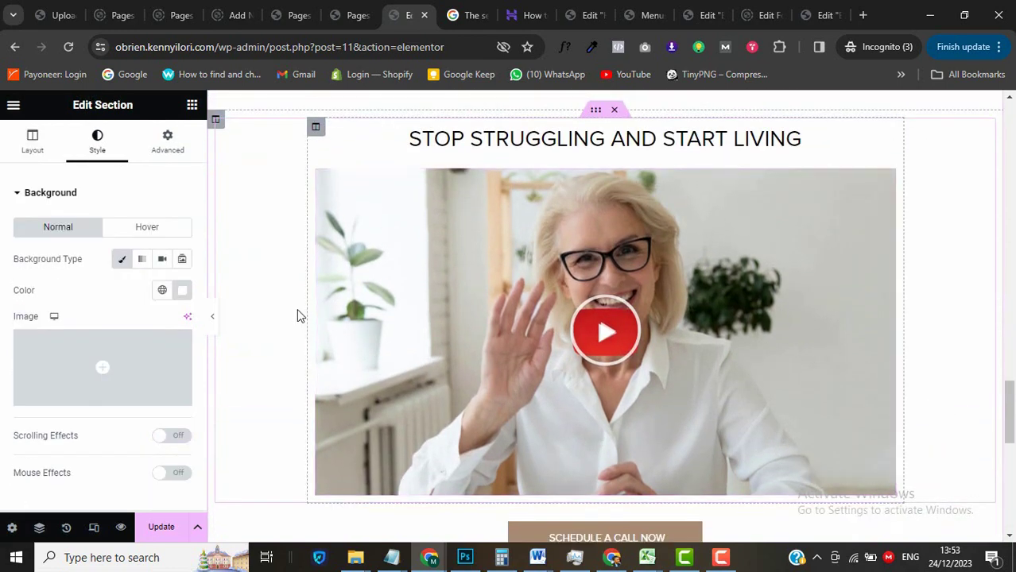
scroll(351, 250, up, 1)
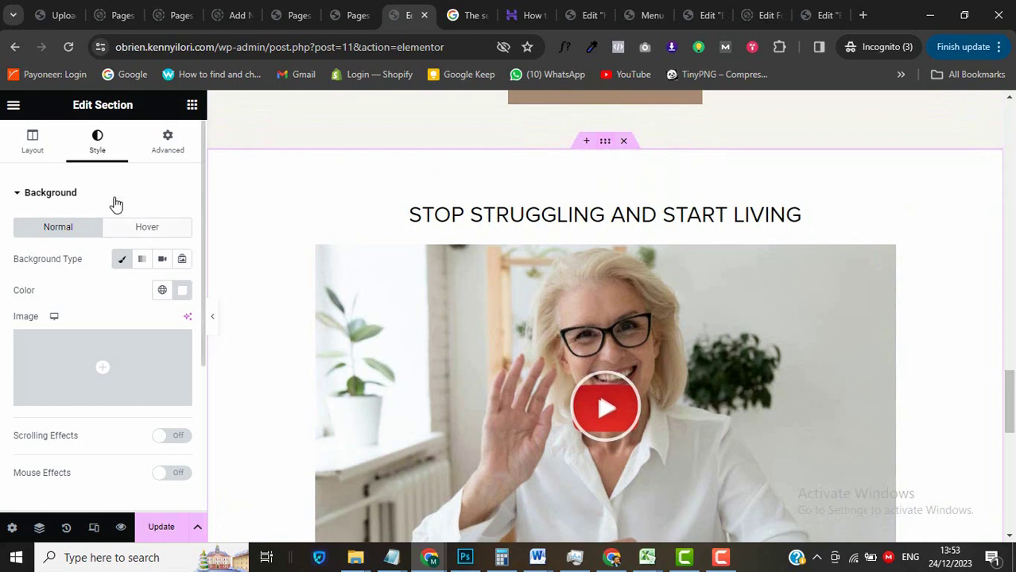
click(182, 290)
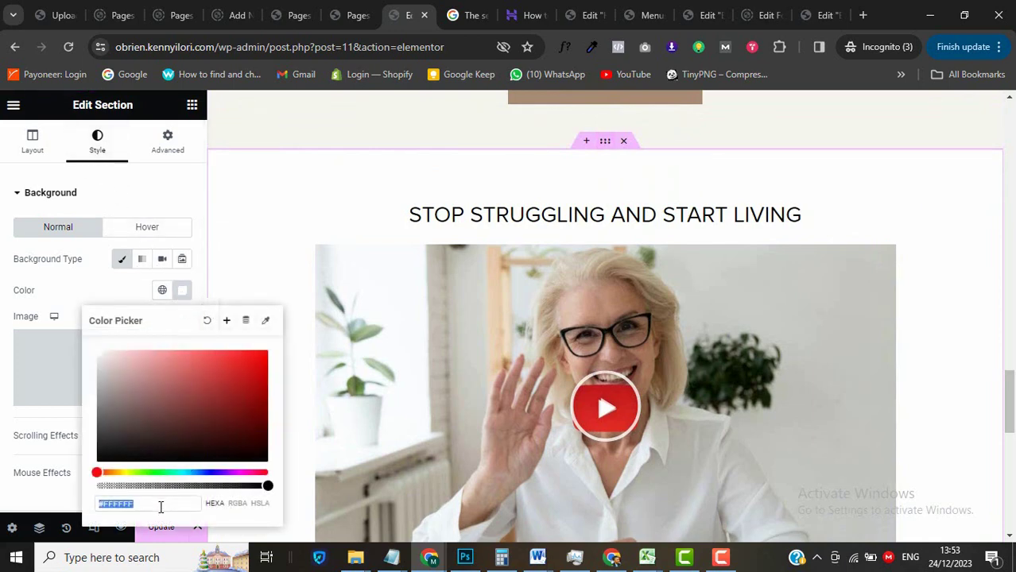
key(ctrl+v)
click(182, 292)
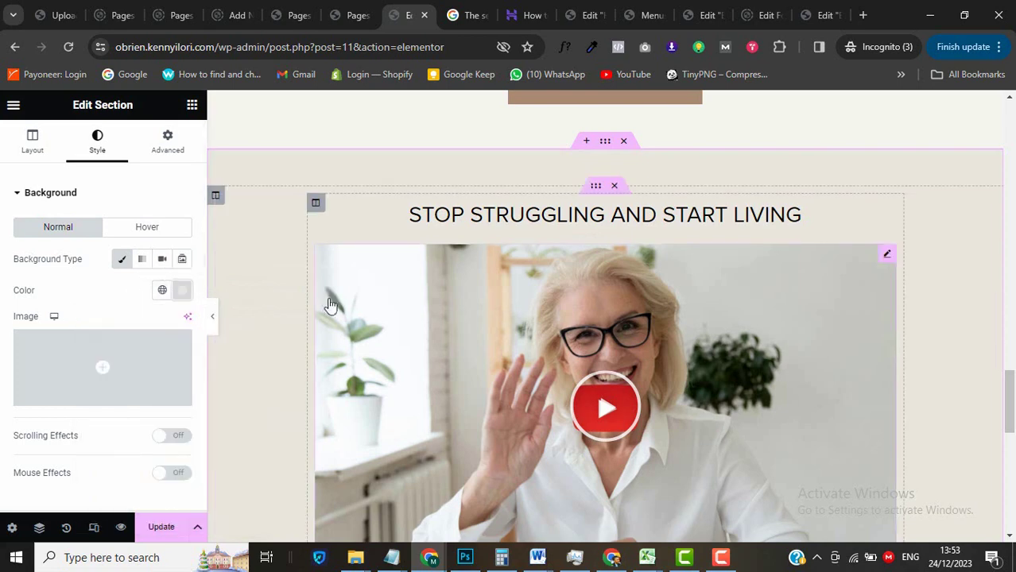
Turn off the player controls of the video under the STOP STRUGGLING AND START LIVING heading.
click(339, 330)
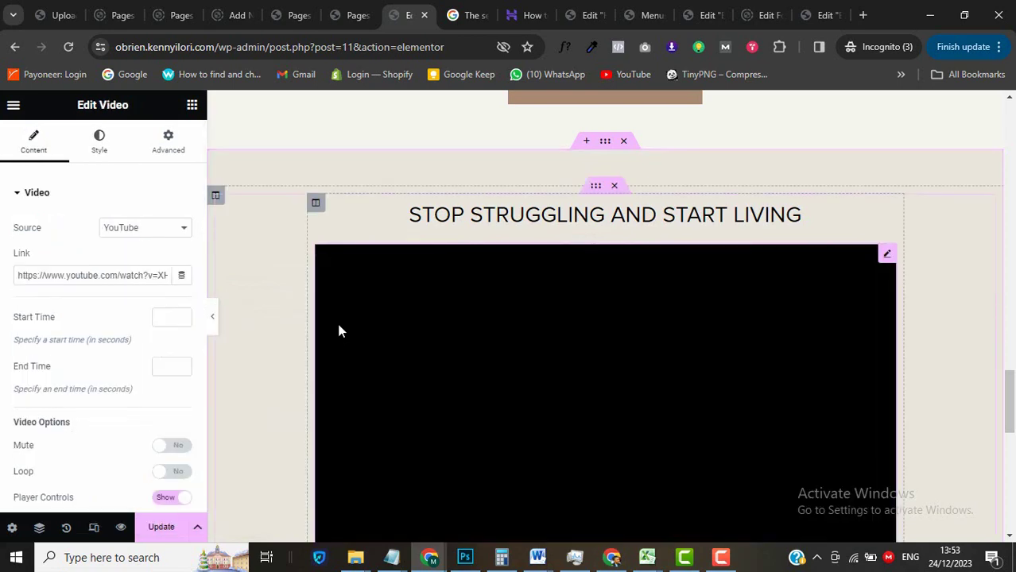
scroll(159, 366, down, 2)
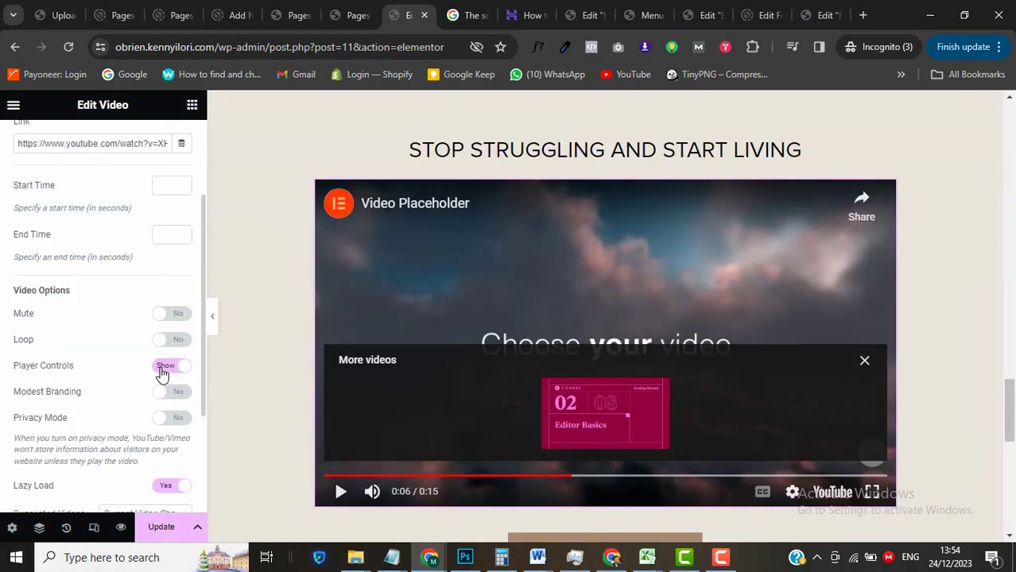
click(167, 367)
Hide the play icon on the video's image overlay and save the page.
scroll(74, 423, down, 2)
click(59, 407)
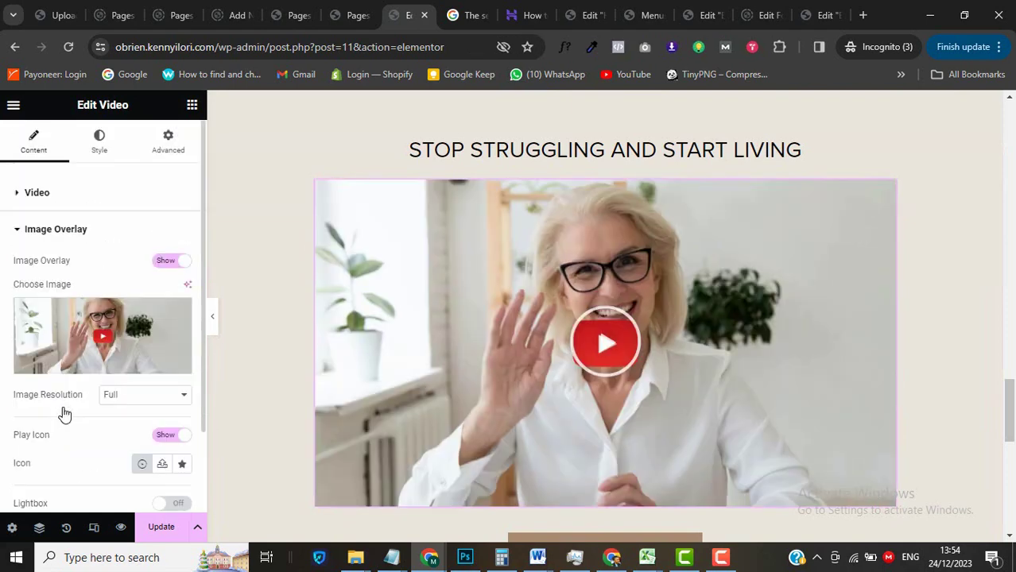
click(167, 340)
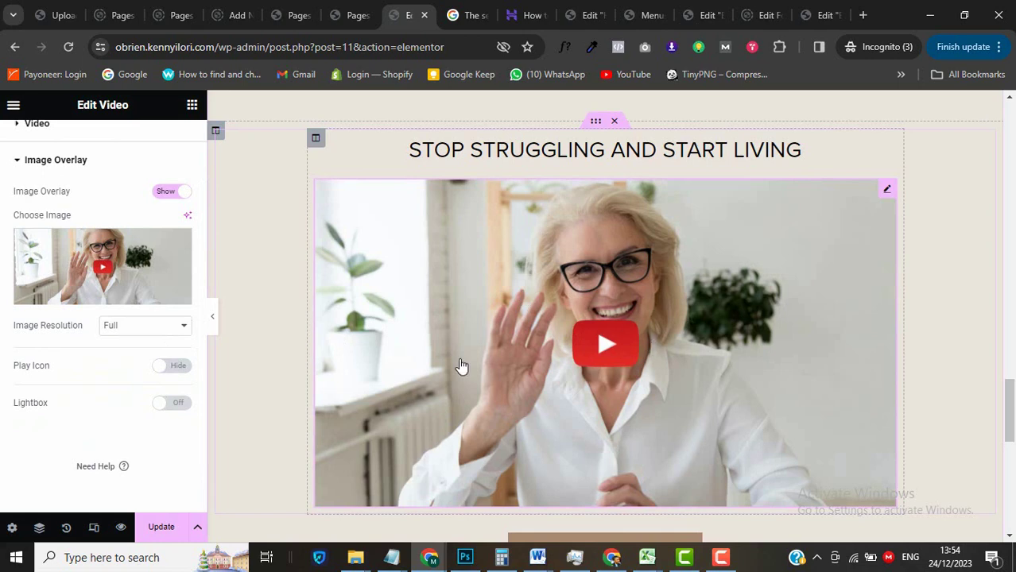
click(164, 531)
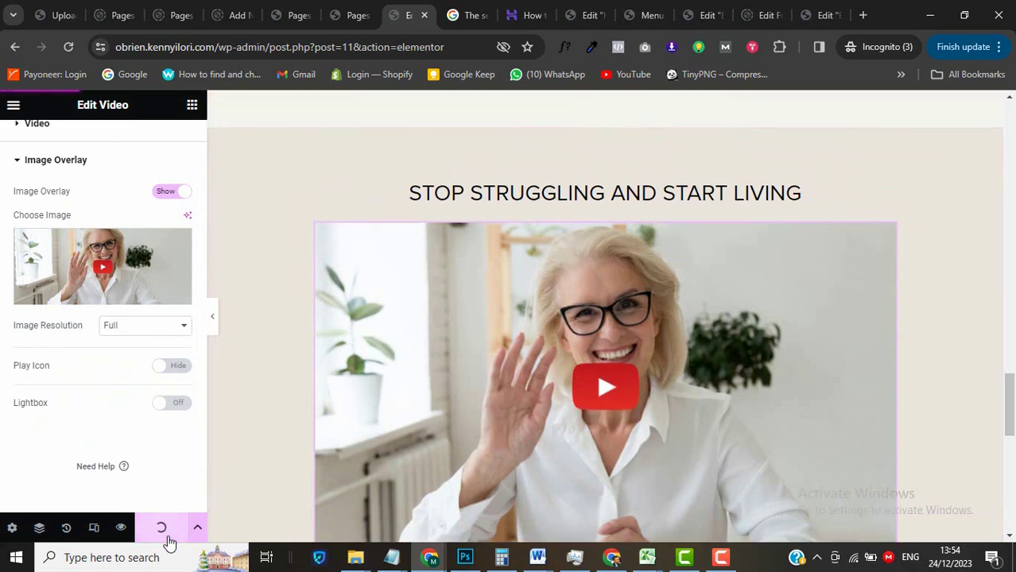
Duplicate the My Clients Are Able To section and move the copy directly below the STOP STRUGGLING AND START LIVING video section.
scroll(260, 367, down, 2)
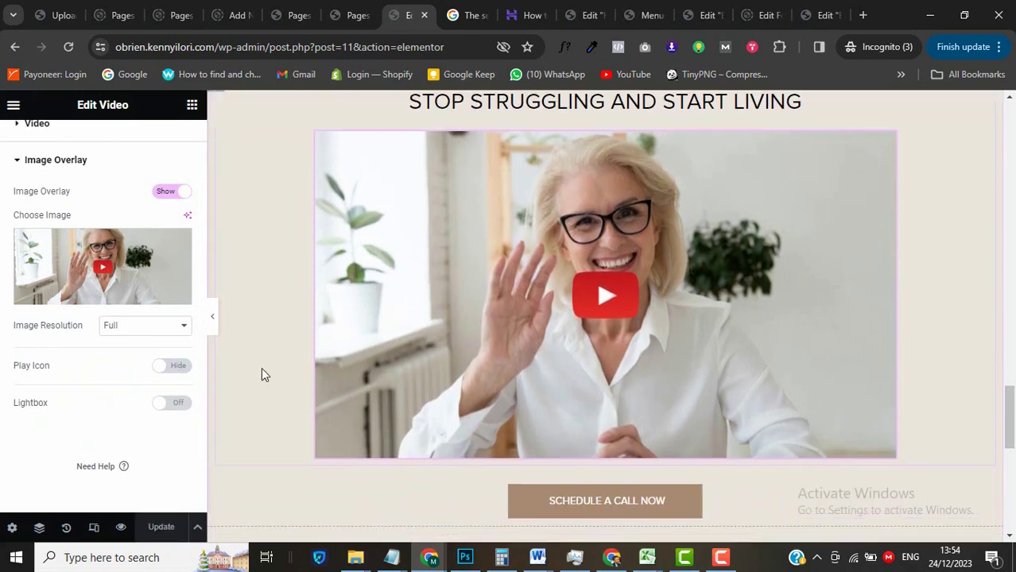
drag(1013, 407, 1013, 257)
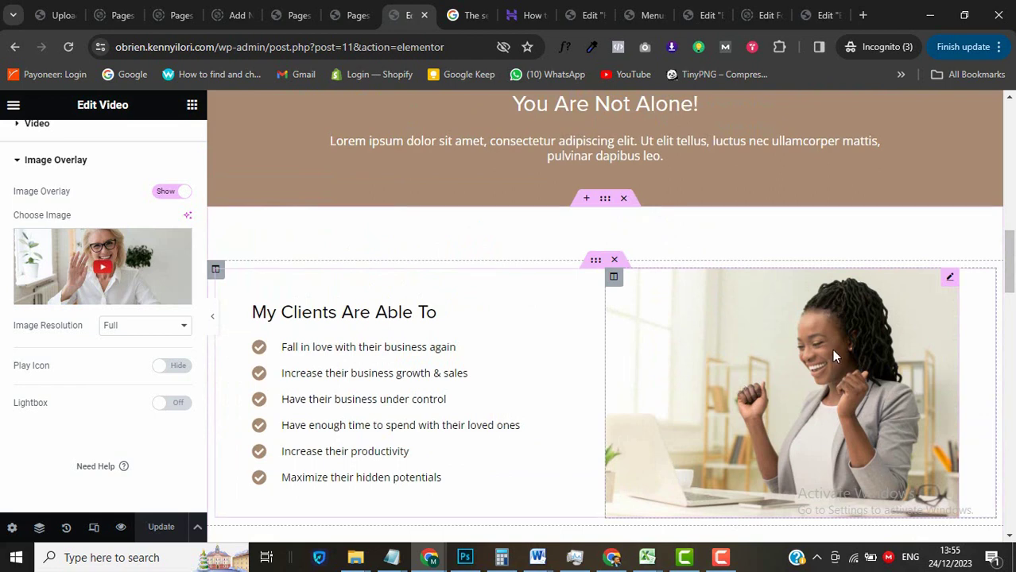
right_click(603, 202)
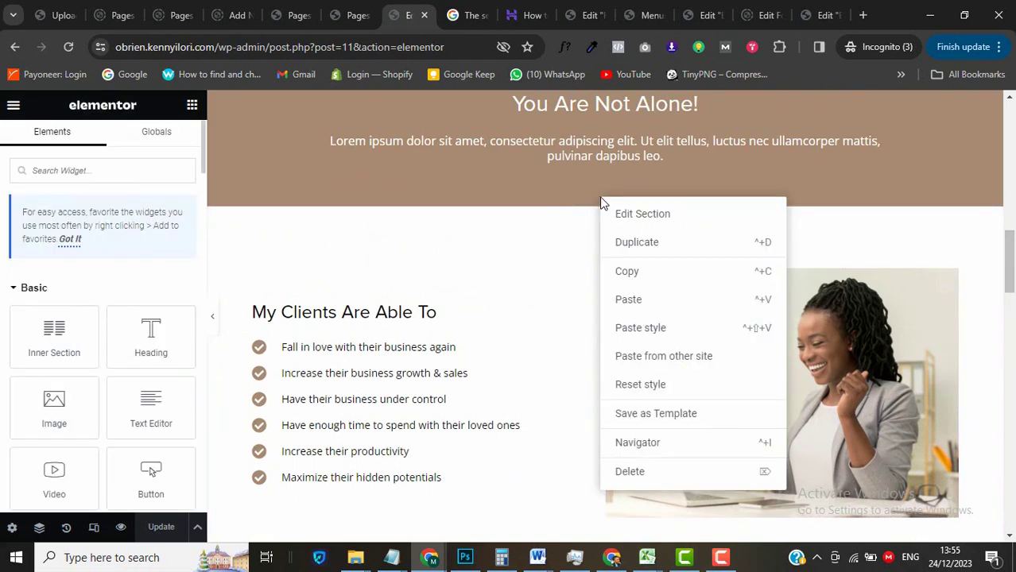
click(641, 242)
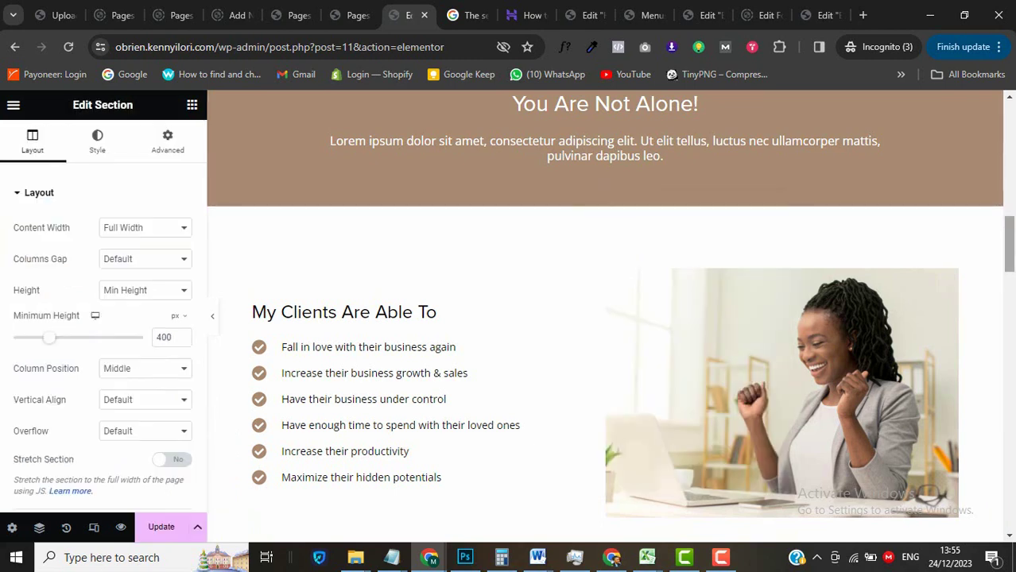
drag(1012, 242, 976, 284)
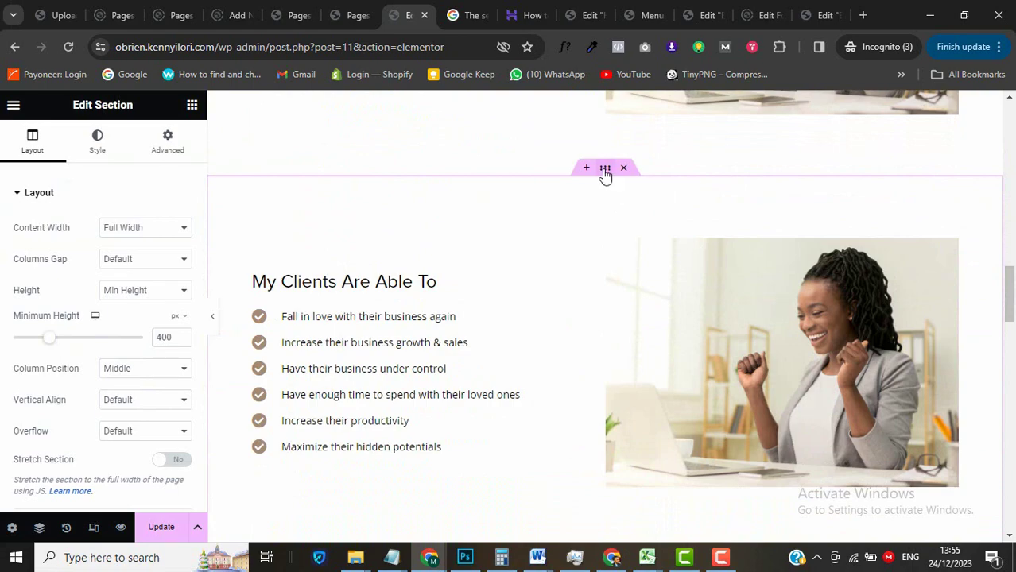
drag(605, 171, 571, 237)
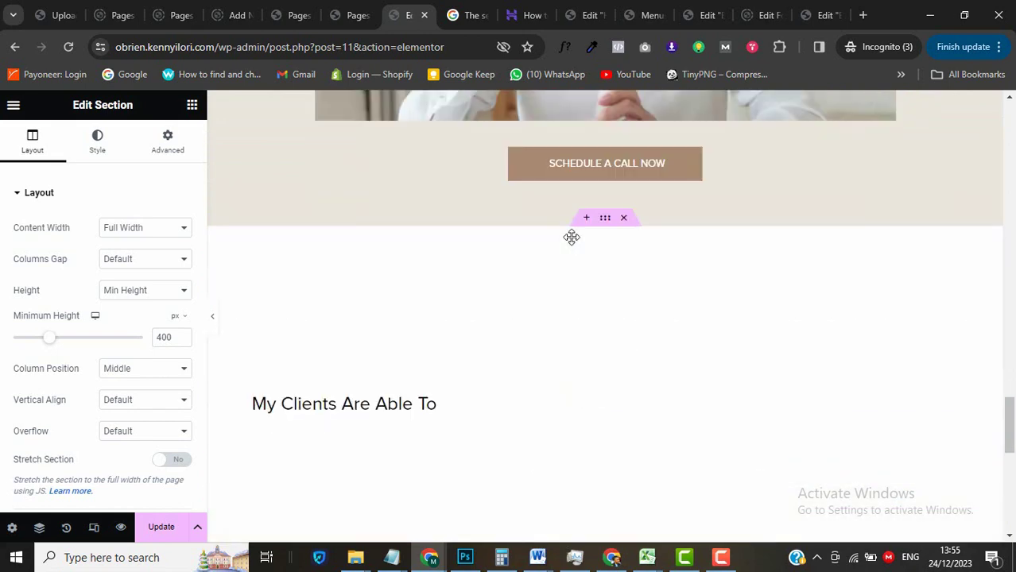
Upload yh5.jpg and use it as the image in the duplicated My Clients Are Able To section.
scroll(555, 406, down, 2)
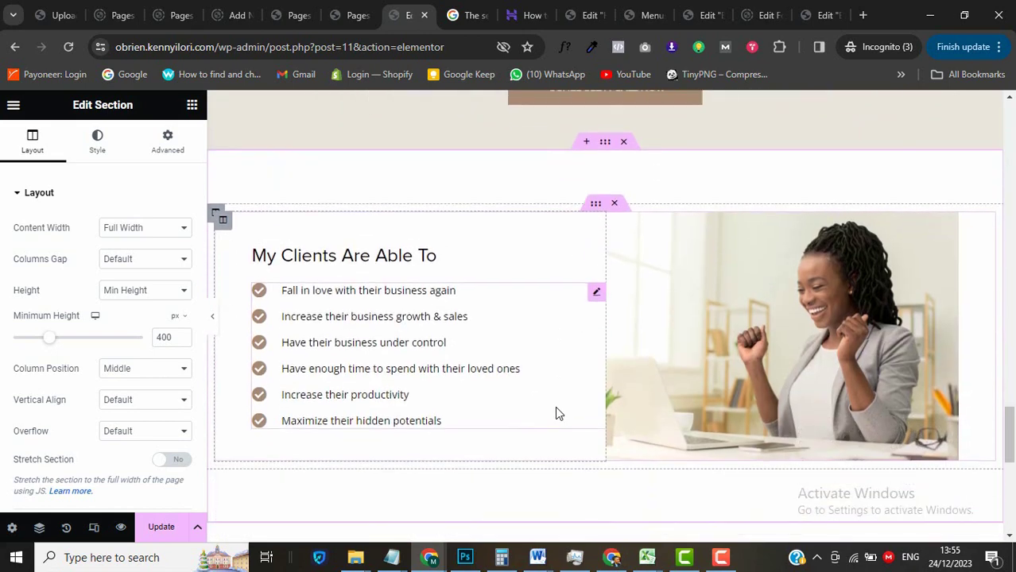
click(736, 256)
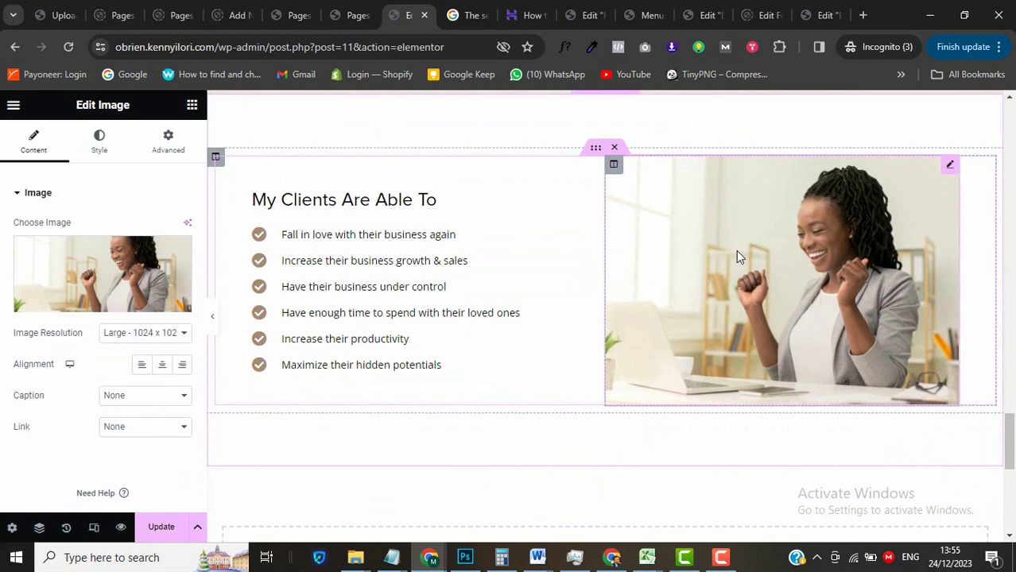
click(123, 285)
click(227, 169)
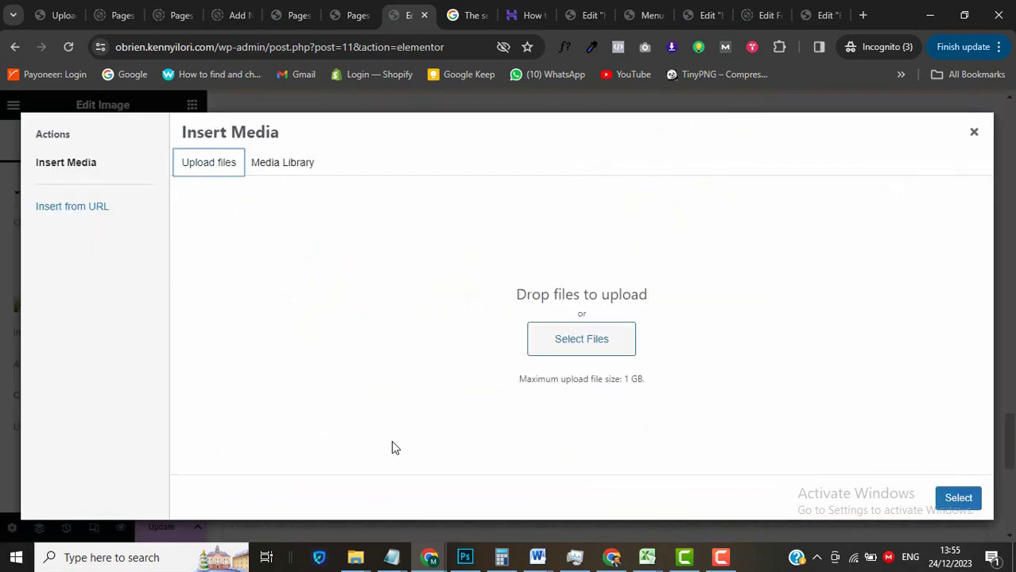
click(357, 560)
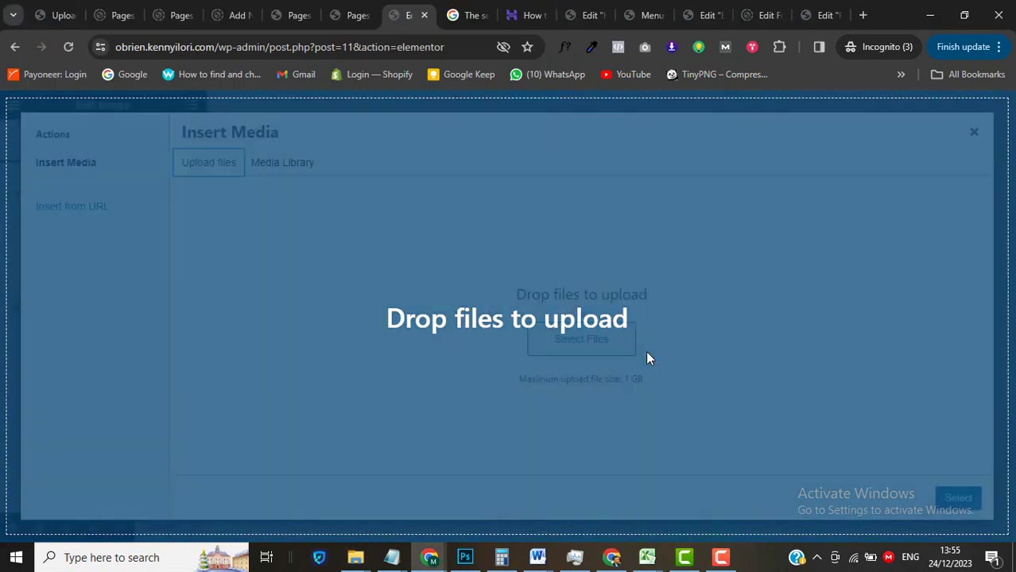
drag(646, 350, 646, 350)
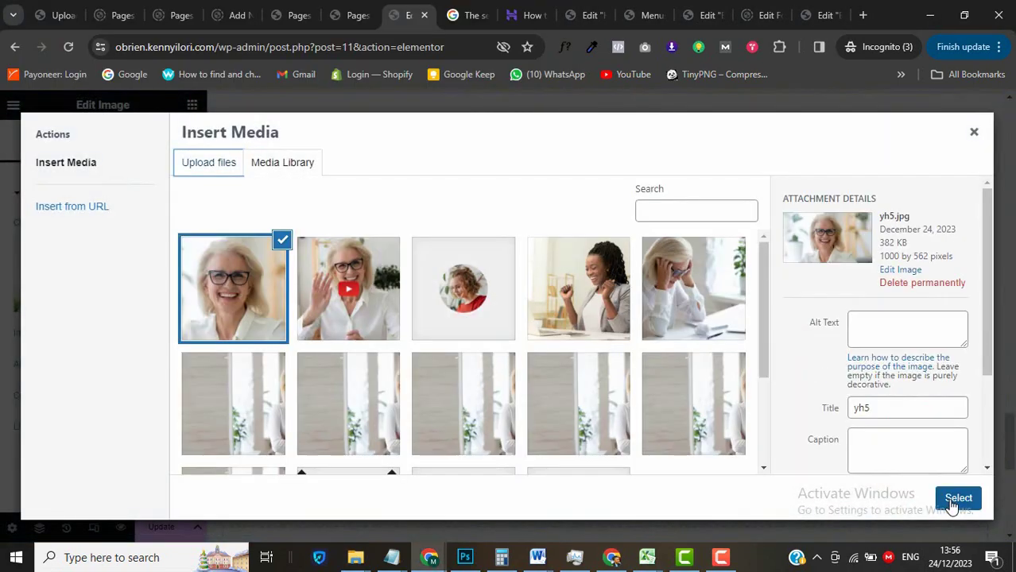
click(957, 499)
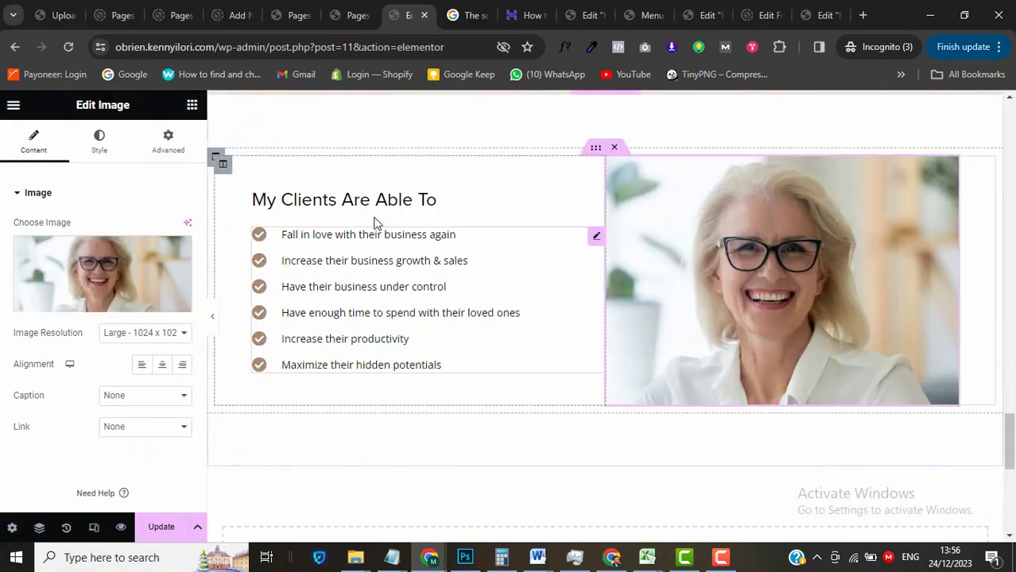
Replace the duplicated section's heading with WHAT MAKES MY COACHING DIFFERENT? copied from the Notepad notes.
click(396, 195)
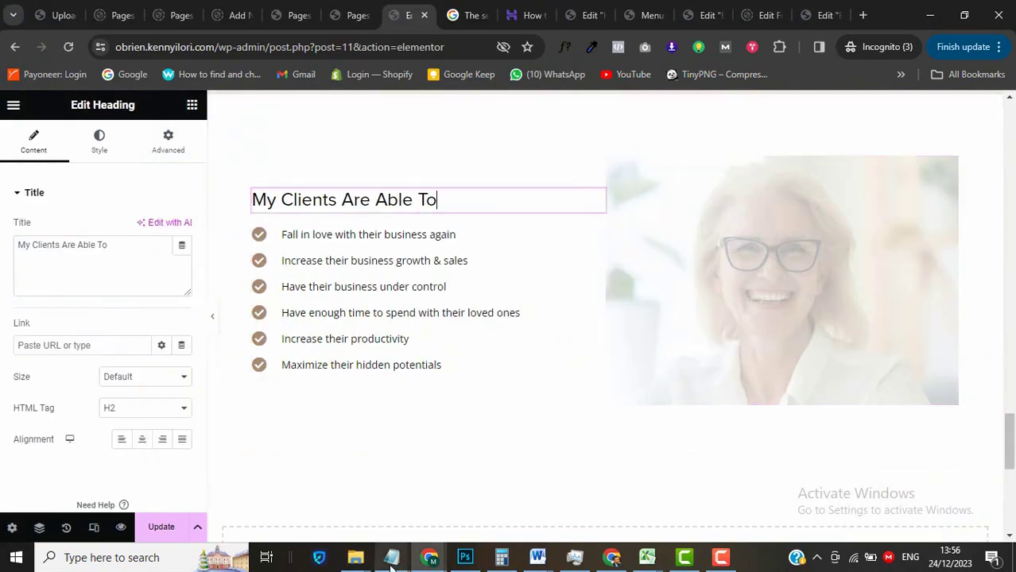
mouse_move(392, 557)
click(757, 505)
key(ctrl+c)
click(193, 283)
key(ctrl+a)
key(ctrl+v)
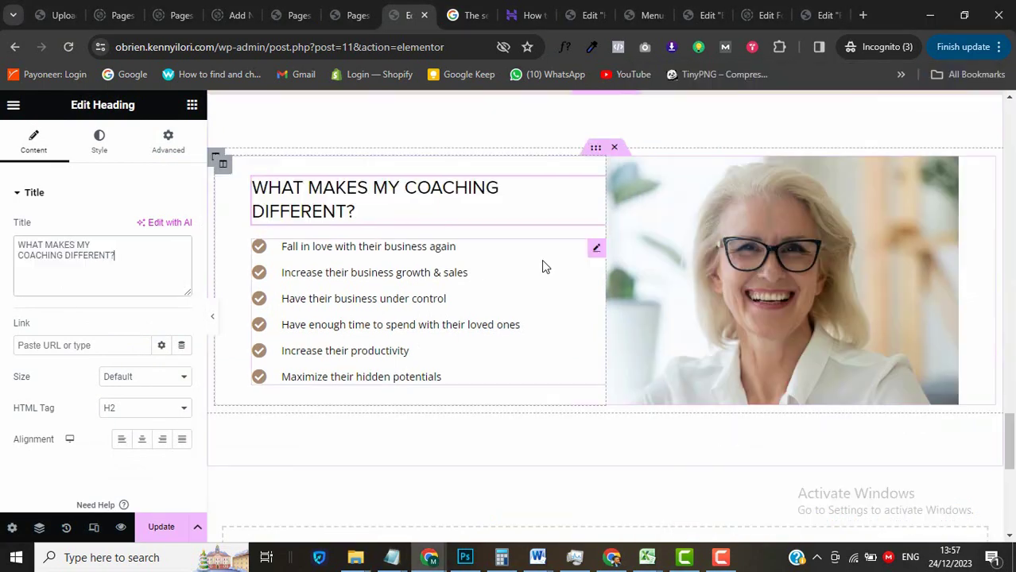
Replace the icon list under the WHAT MAKES MY COACHING DIFFERENT? heading with a Text Editor widget.
right_click(597, 252)
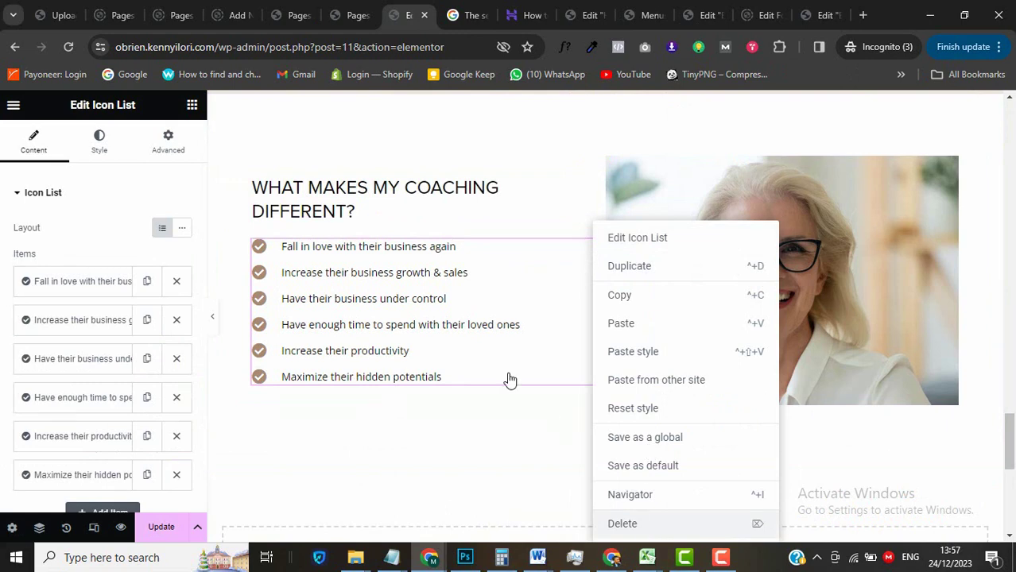
key(Delete)
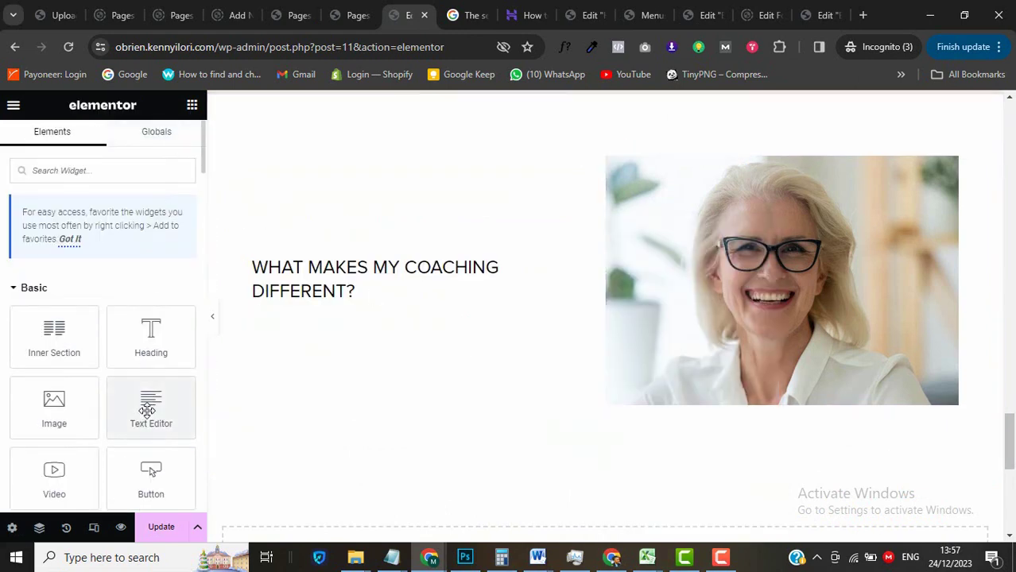
drag(149, 408, 304, 296)
Replace the new text widget's placeholder content with the longer lorem ipsum paragraphs from the Notepad notes.
mouse_move(391, 557)
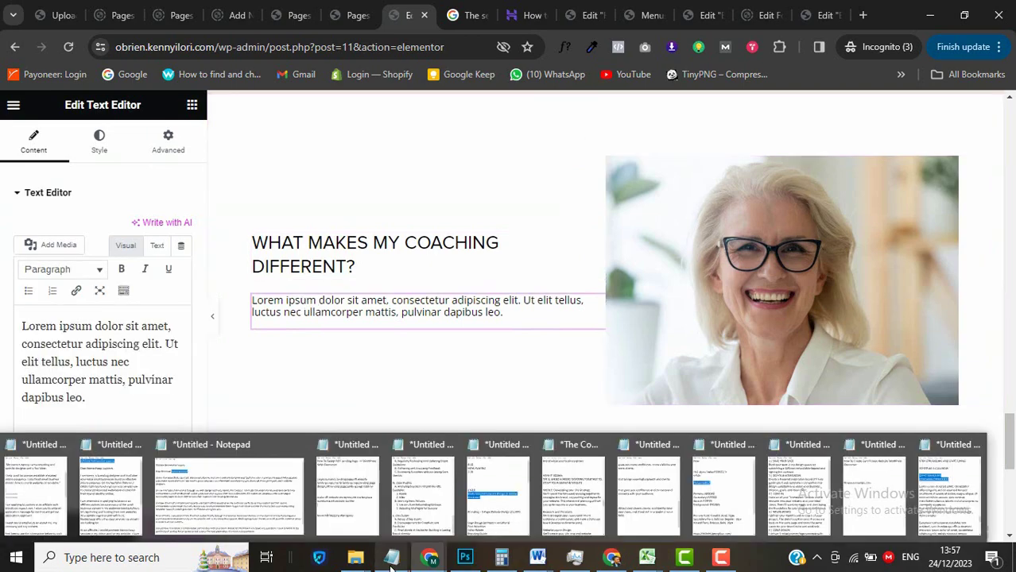
click(938, 499)
click(29, 361)
key(ctrl+a)
key(ctrl+v)
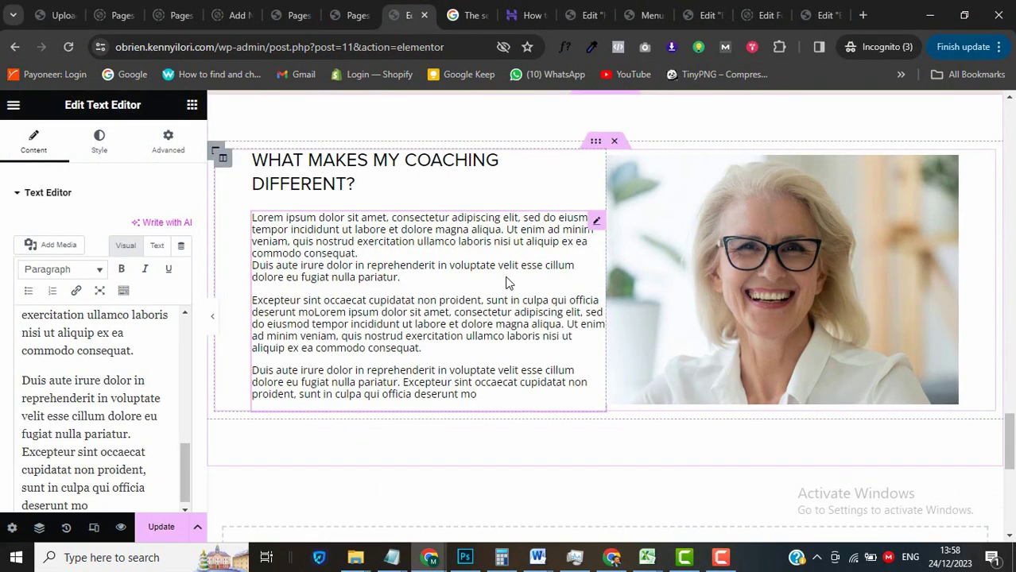
Set the right padding of the column holding the WHAT MAKES MY COACHING DIFFERENT? text to 50 px.
click(223, 158)
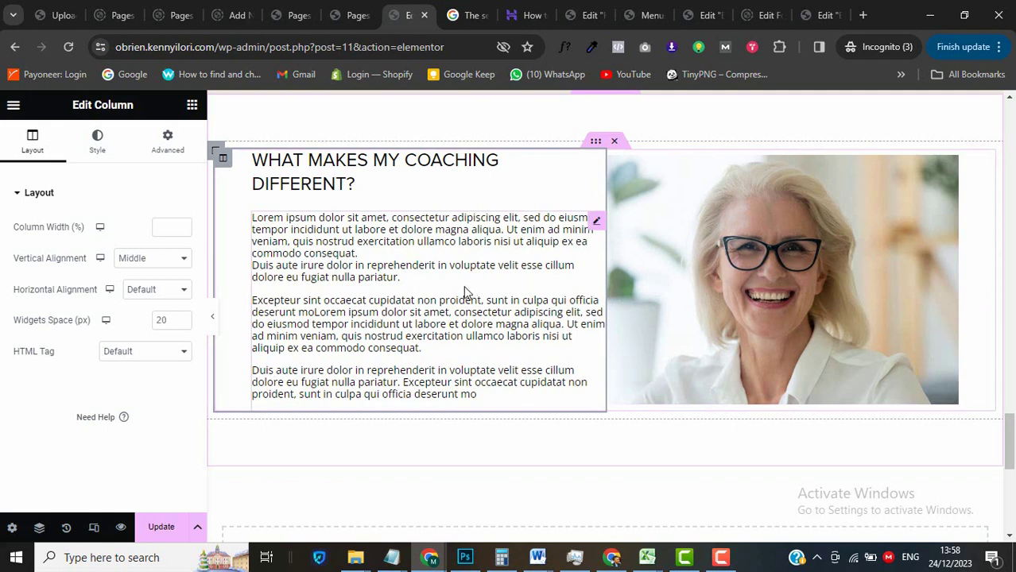
click(162, 151)
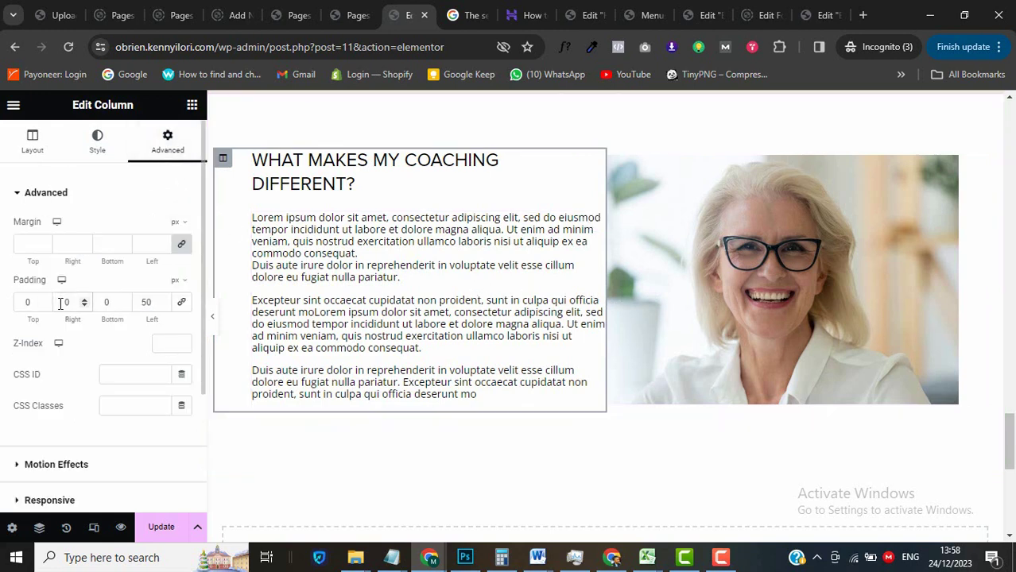
text(5)
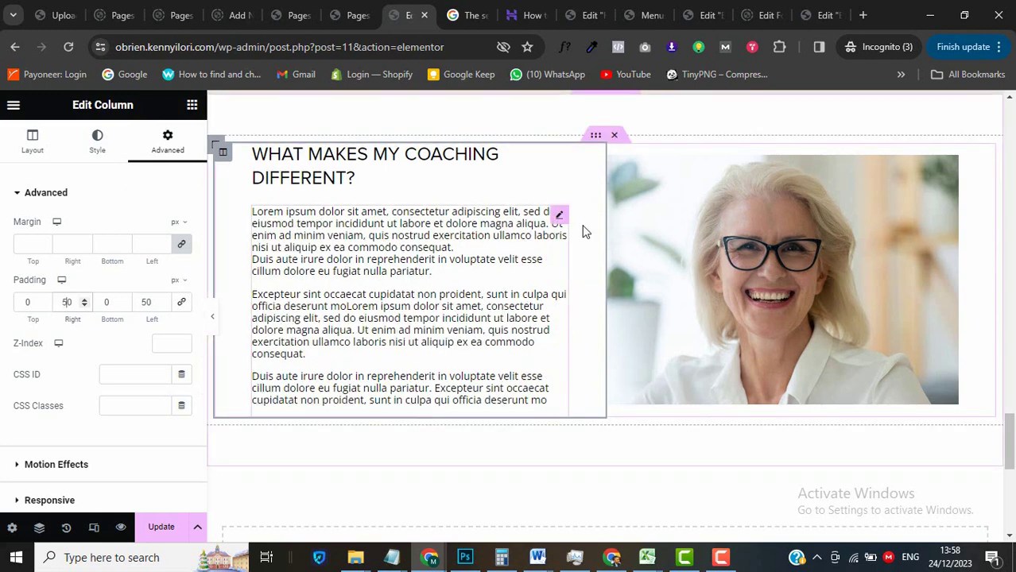
Open the style settings of the coaching section's body text and save the page.
click(561, 219)
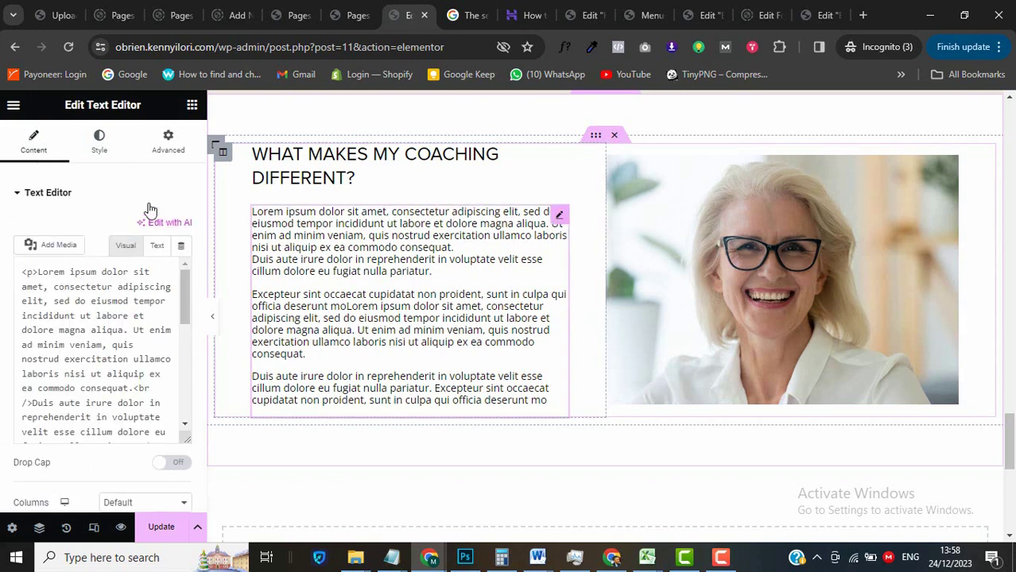
click(99, 140)
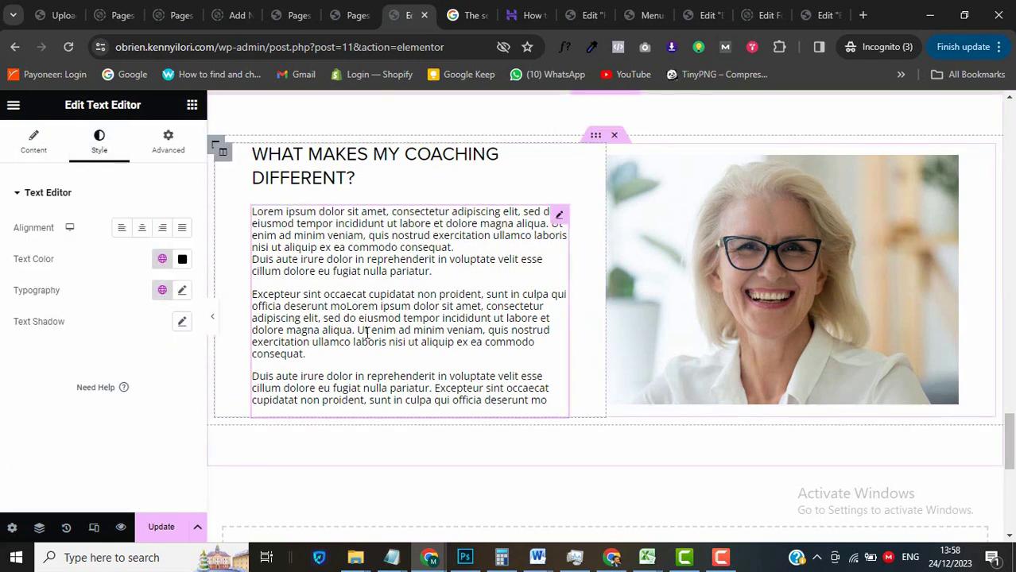
click(161, 528)
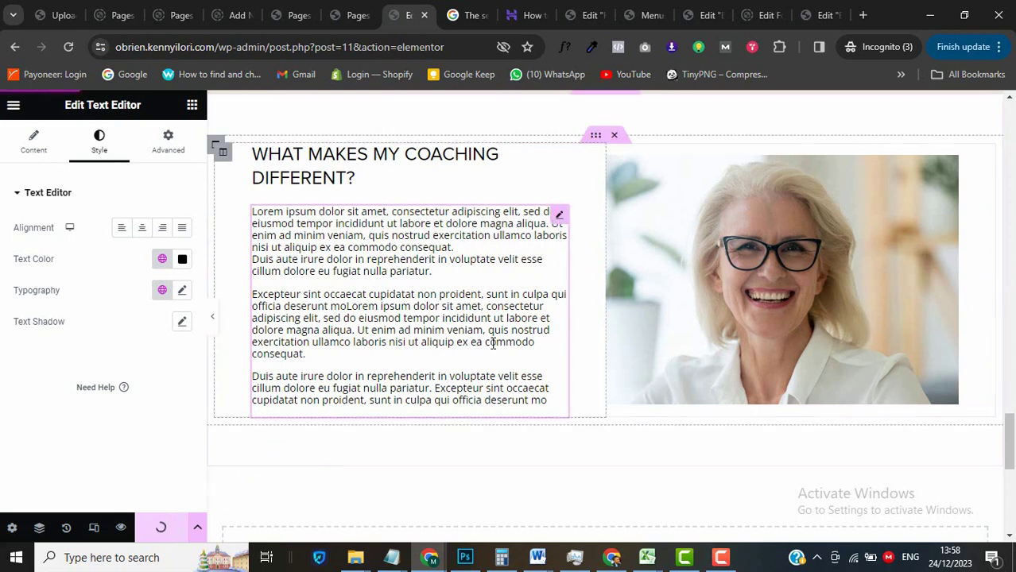
Duplicate the brown You Are Not Alone! section and move the copy below the WHAT MAKES MY COACHING DIFFERENT? section.
scroll(1010, 436, up, 1)
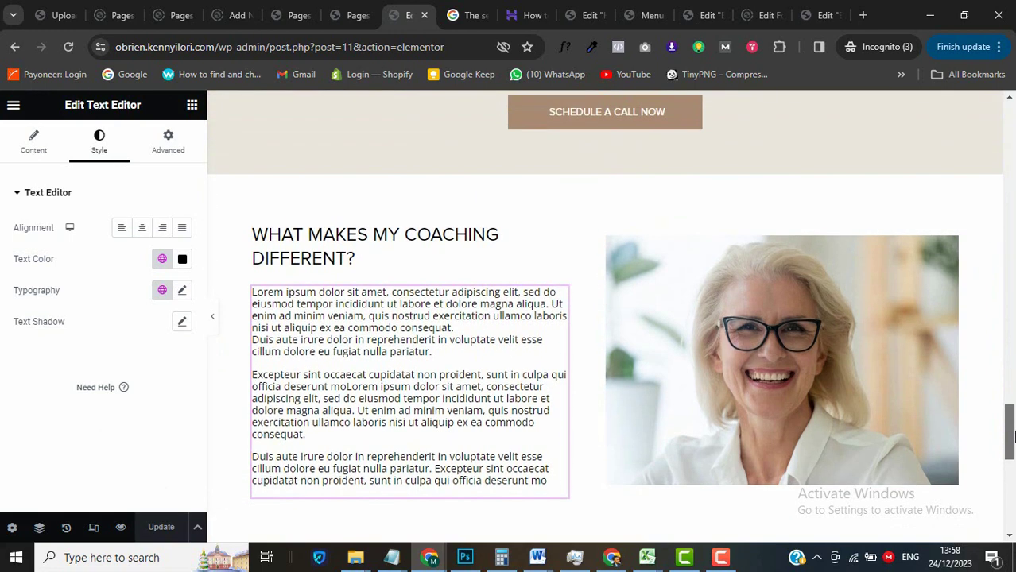
drag(1012, 436, 1012, 229)
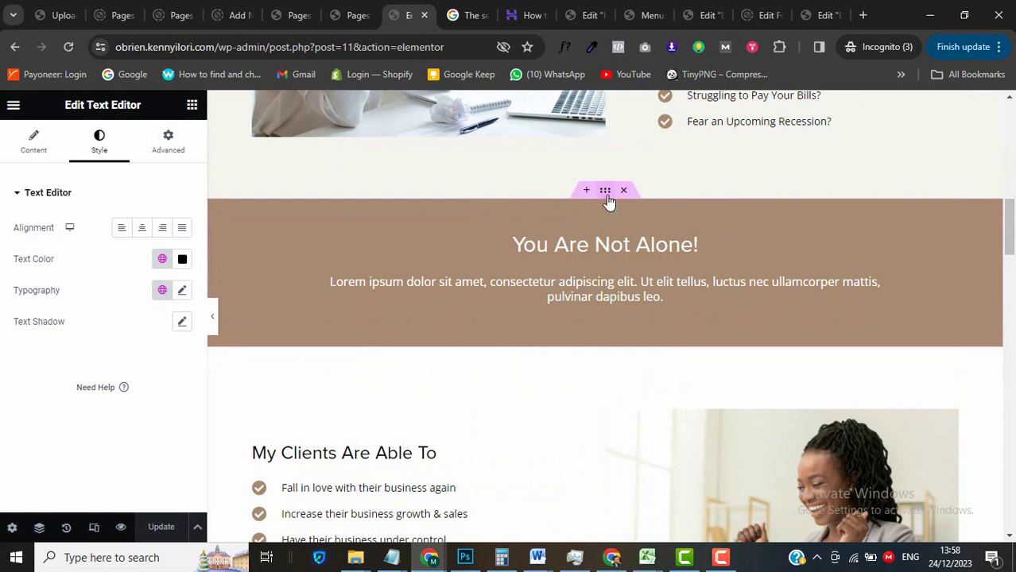
right_click(606, 199)
click(638, 216)
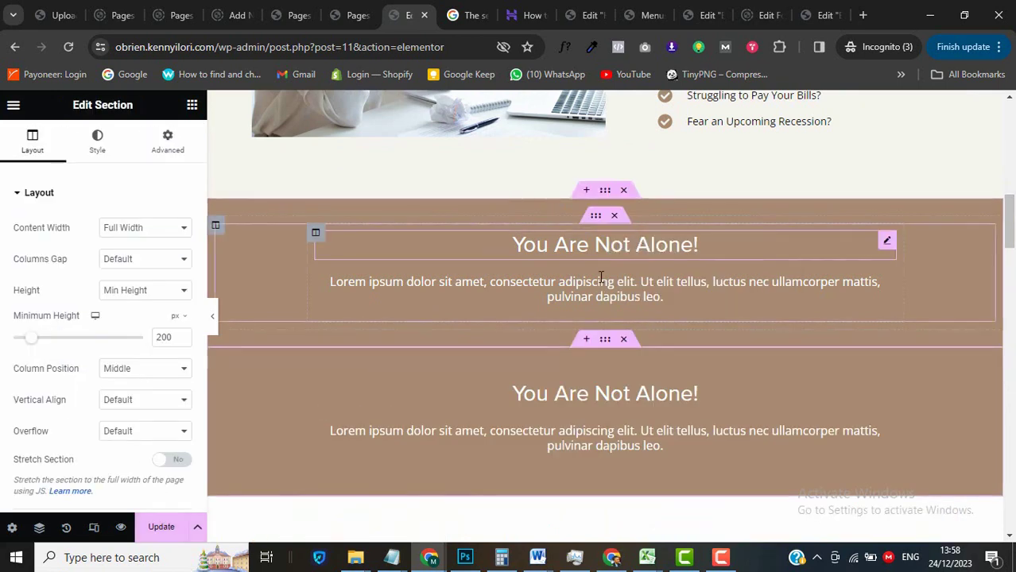
drag(606, 344, 567, 222)
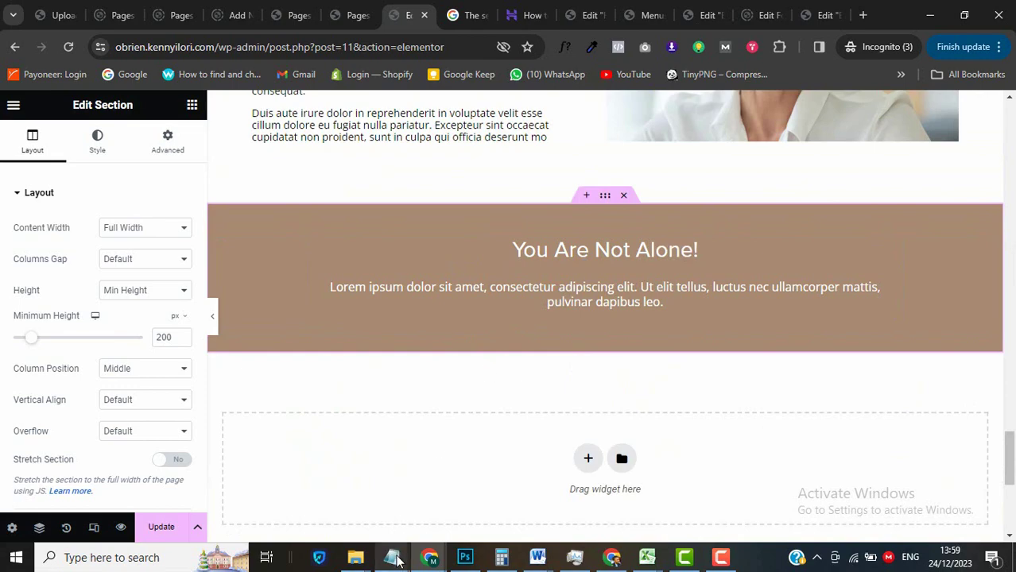
Replace the copied section's heading with A CERTIFIED PROFESSIONAL from the Notepad notes.
mouse_move(391, 557)
click(948, 485)
scroll(878, 420, up, 1)
drag(840, 222, 638, 222)
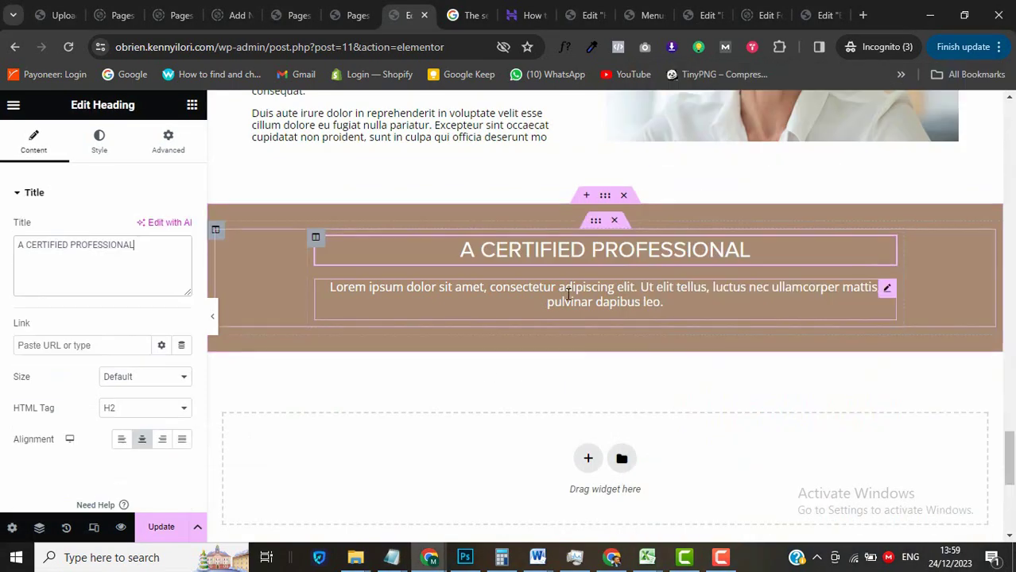
click(604, 294)
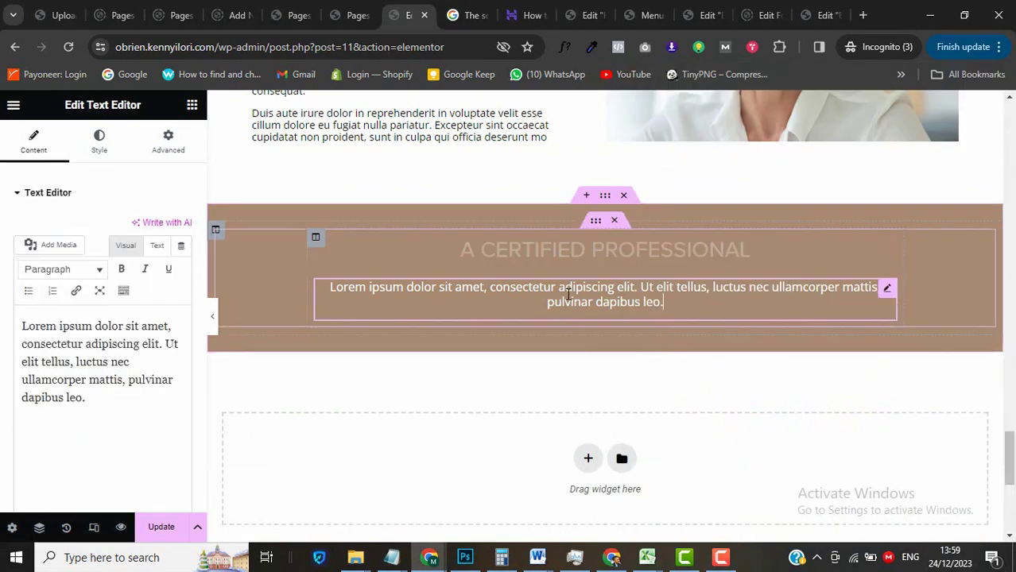
click(601, 250)
Set the A CERTIFIED PROFESSIONAL section's minimum height to 120 px and its top and bottom padding to 50 px.
click(604, 199)
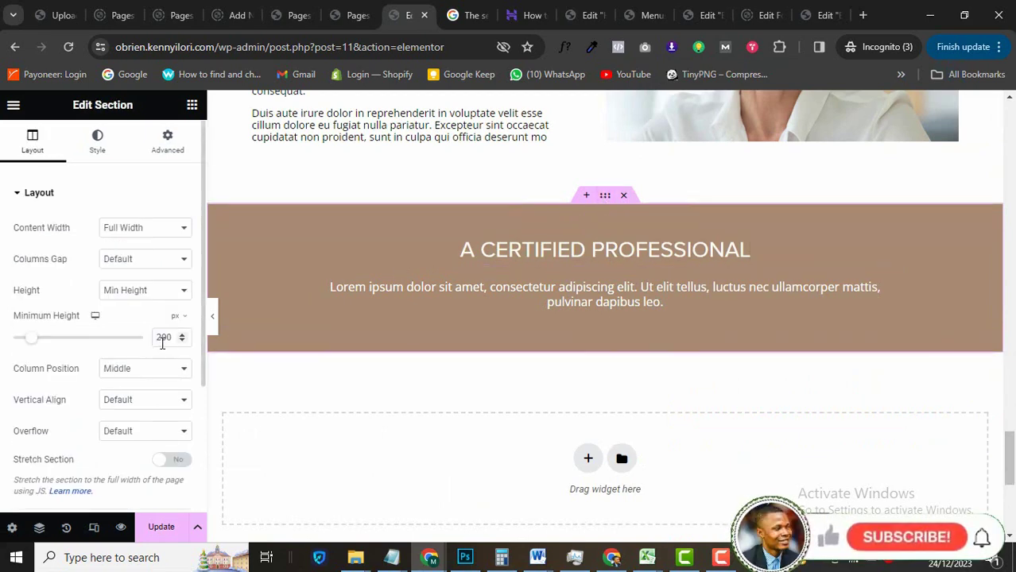
text(120)
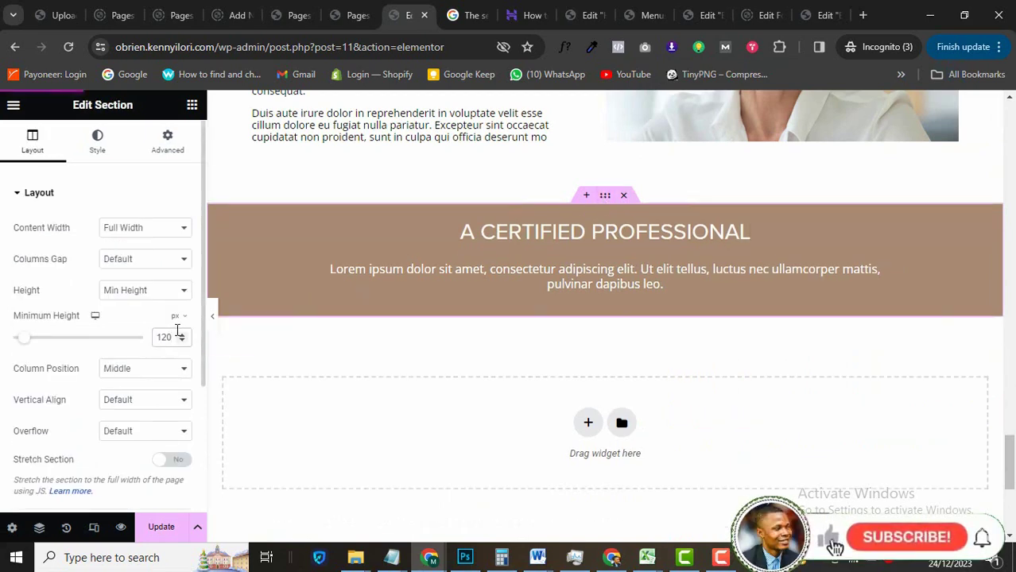
click(168, 149)
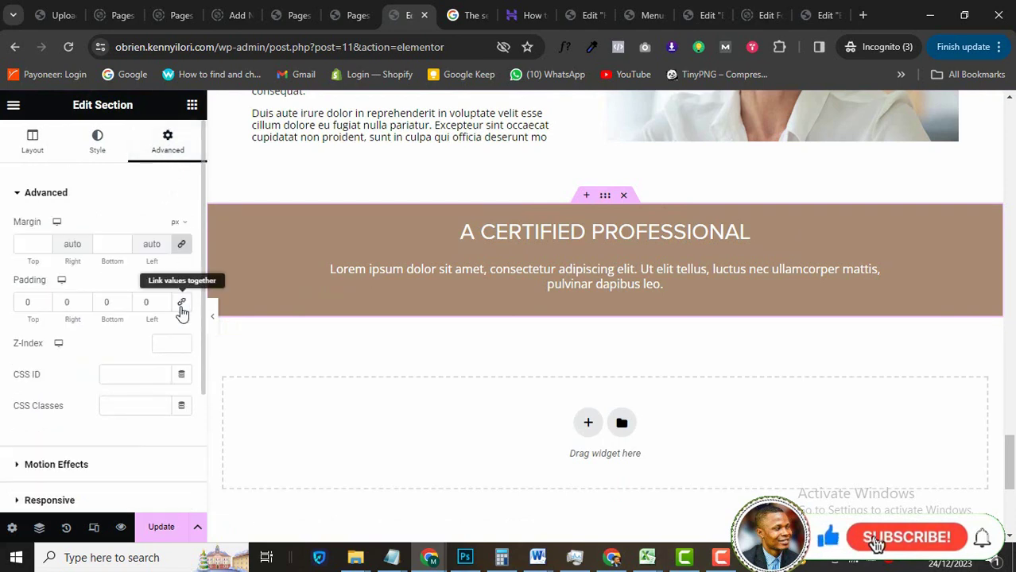
click(27, 302)
text(50)
click(96, 302)
text(50)
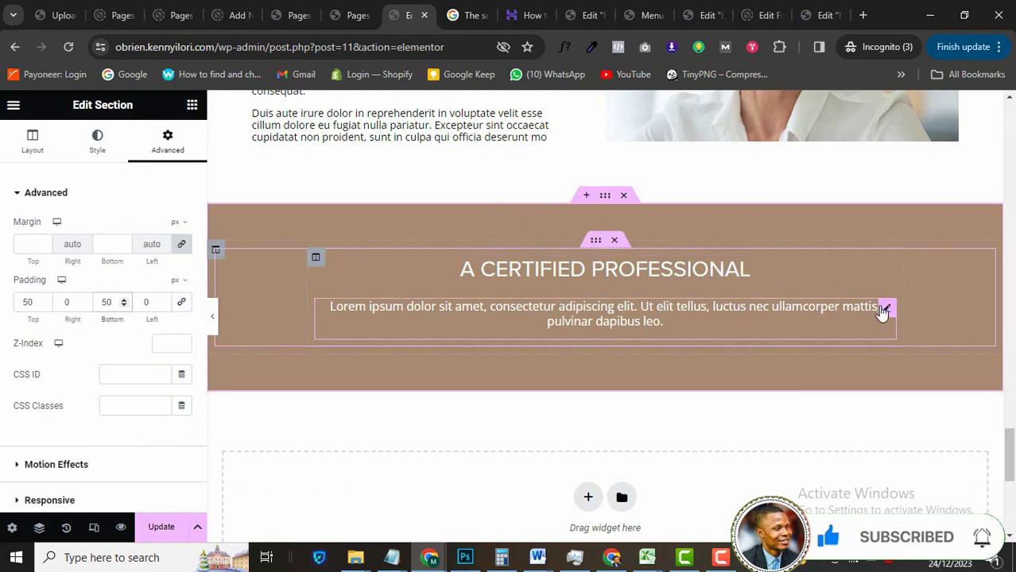
Delete the lorem ipsum text under the A CERTIFIED PROFESSIONAL heading and move the heading out above the inner section.
right_click(884, 311)
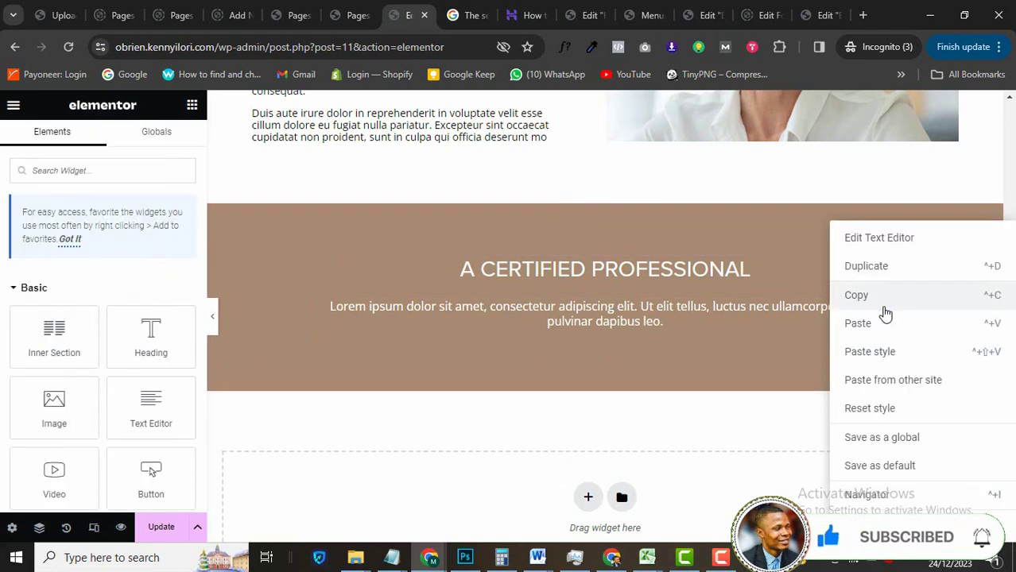
click(866, 522)
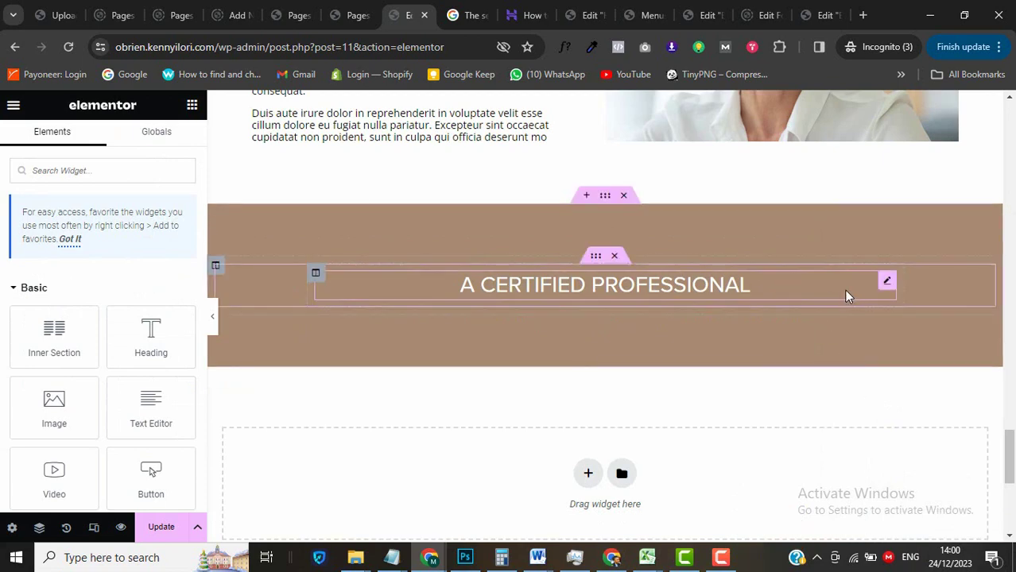
drag(888, 284, 764, 257)
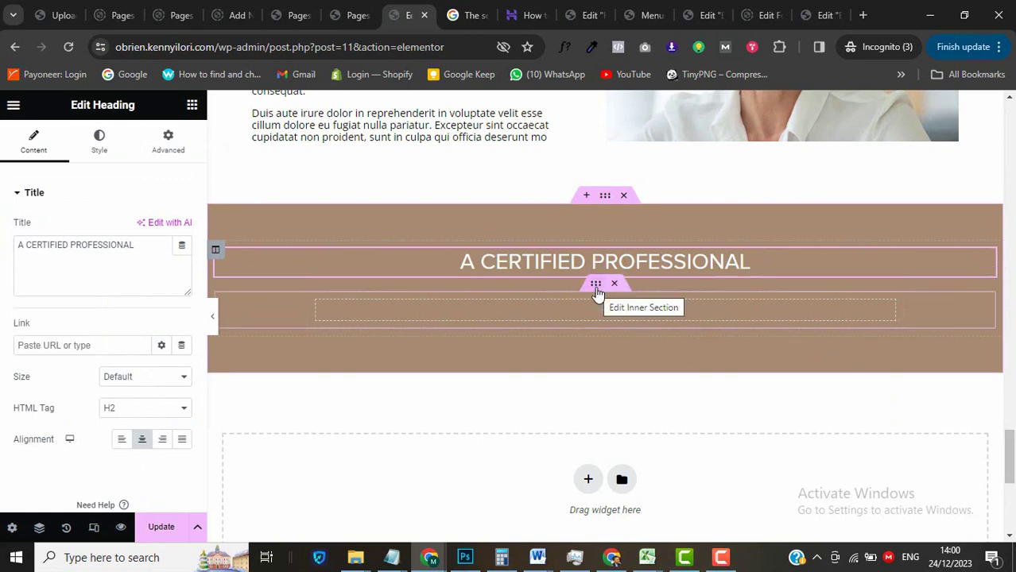
Clear the empty inner section's custom width and duplicate its column until there are four equal columns.
click(598, 292)
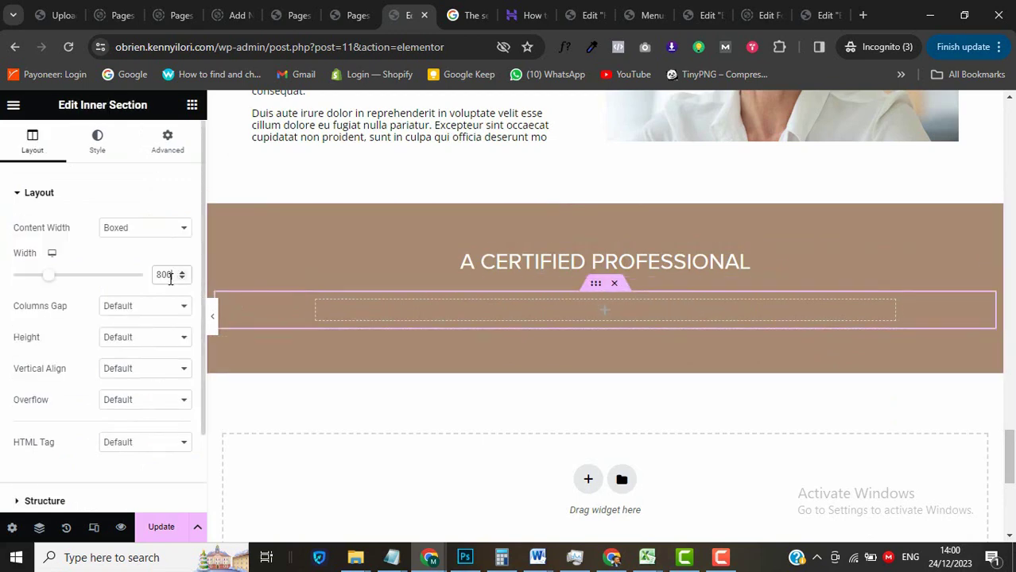
key(BackSpace)
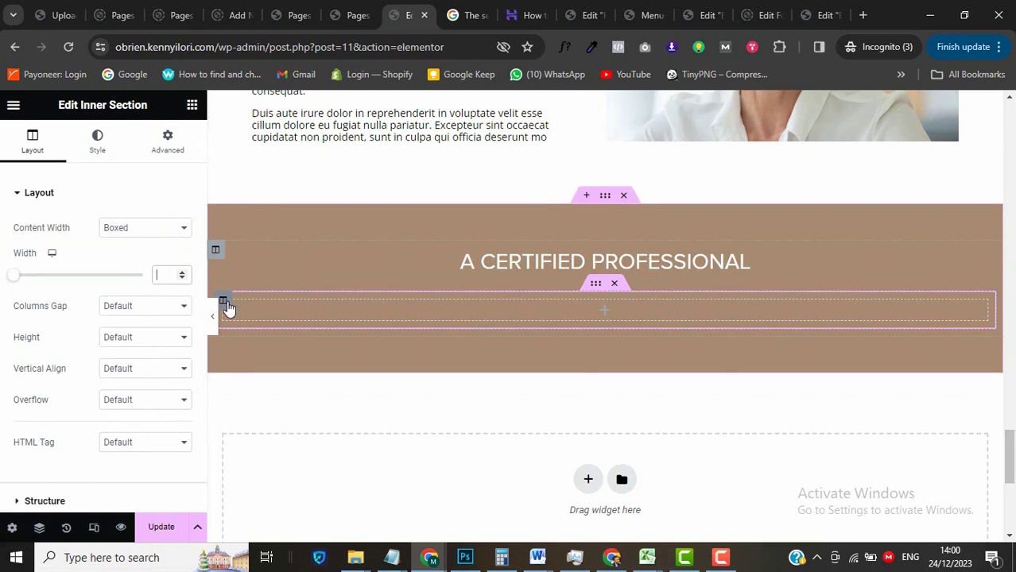
right_click(225, 306)
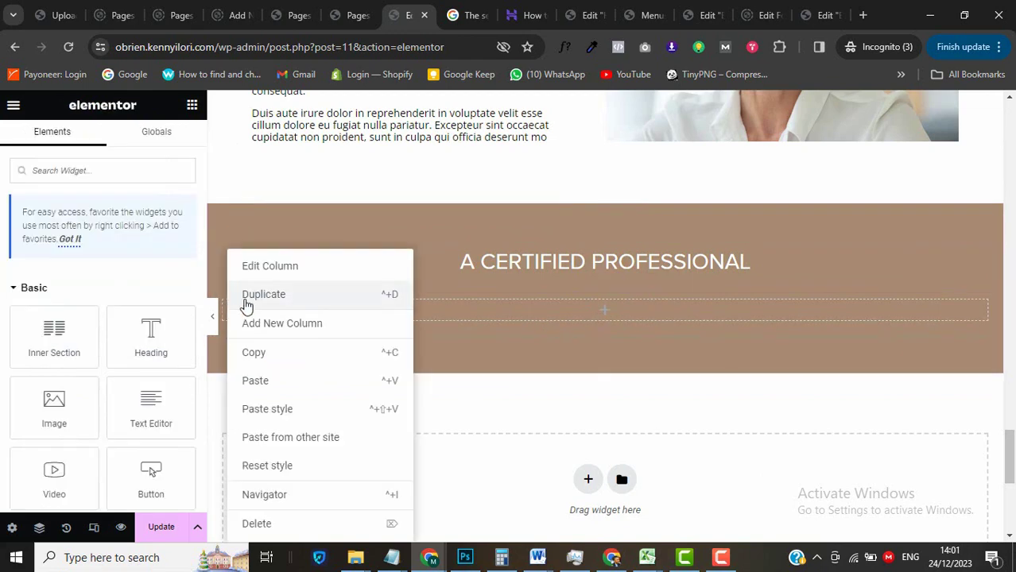
click(267, 299)
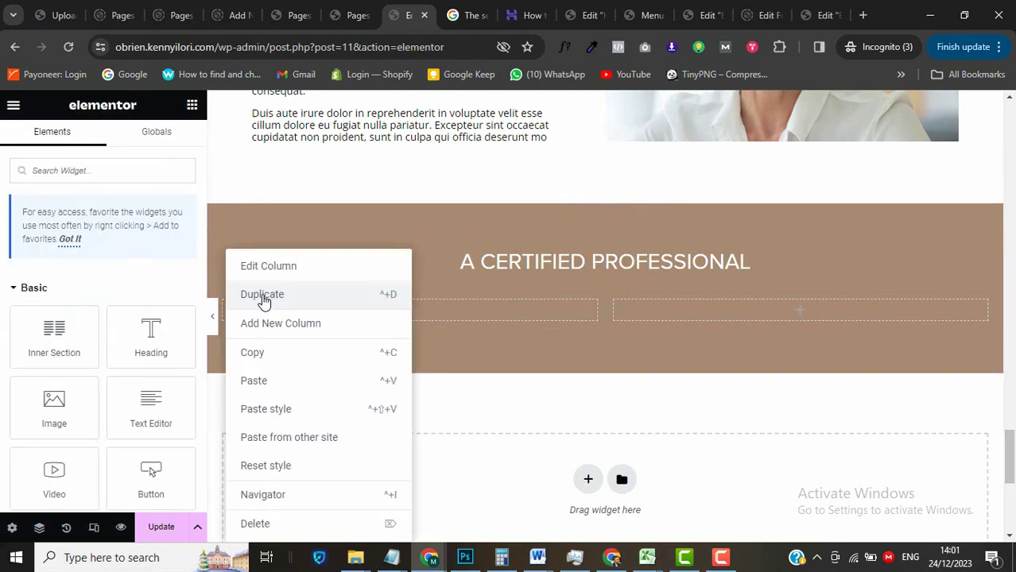
click(265, 300)
right_click(483, 304)
click(519, 295)
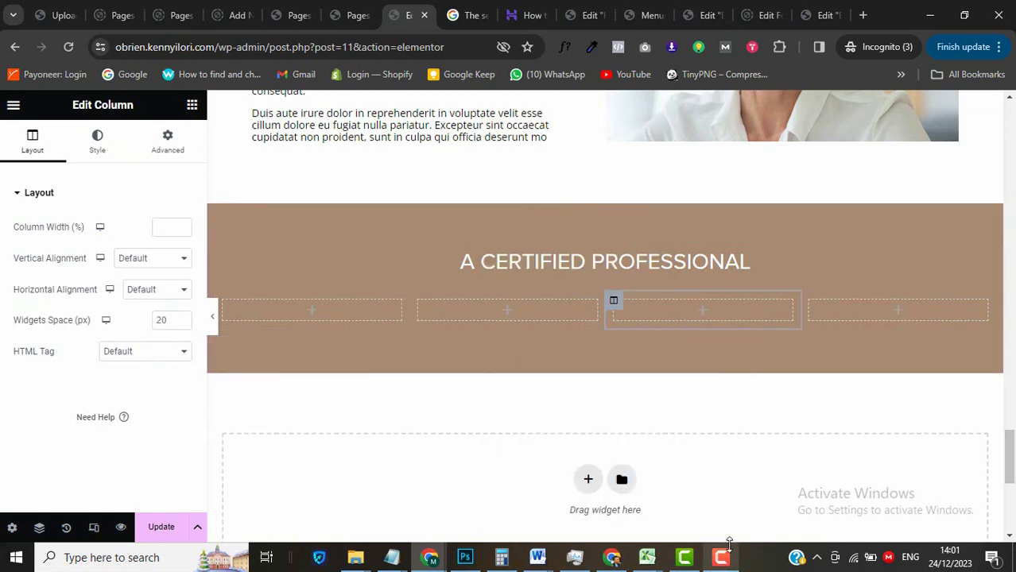
Set the A CERTIFIED PROFESSIONAL section's background to the global Accent color.
mouse_move(606, 200)
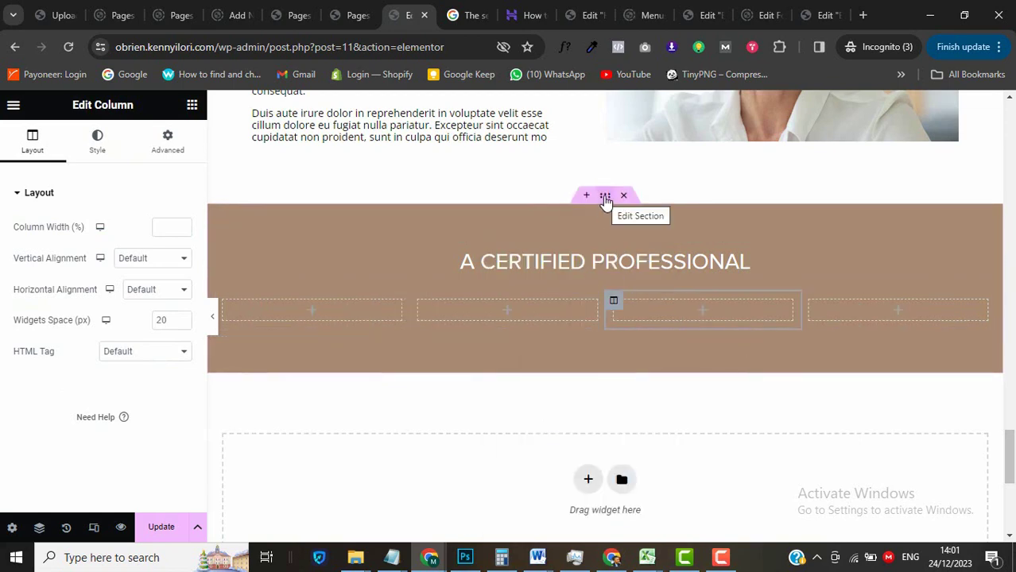
click(606, 199)
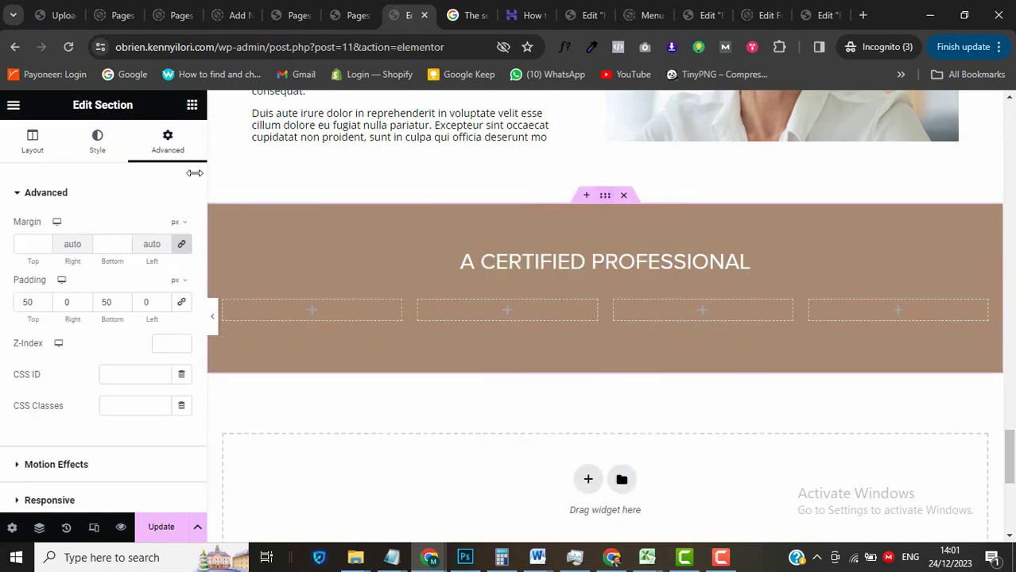
click(99, 143)
click(162, 290)
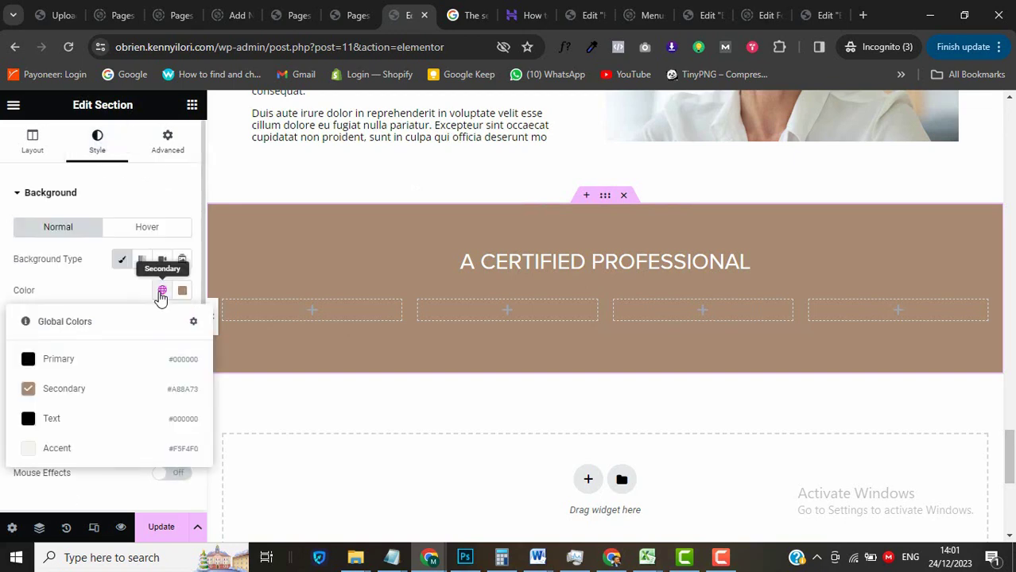
click(82, 449)
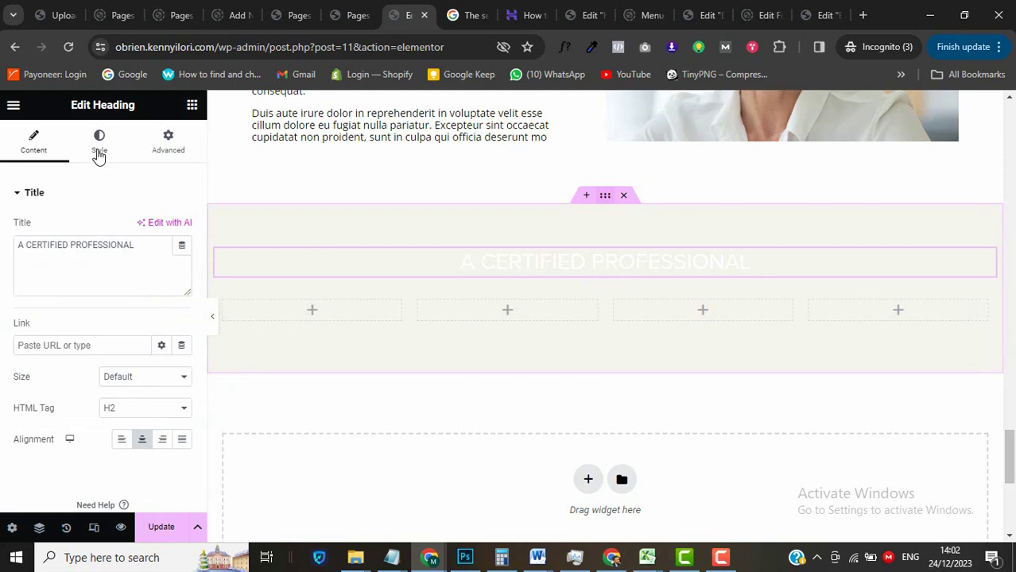
Change the A CERTIFIED PROFESSIONAL heading's text color to a black global color.
click(99, 153)
click(603, 263)
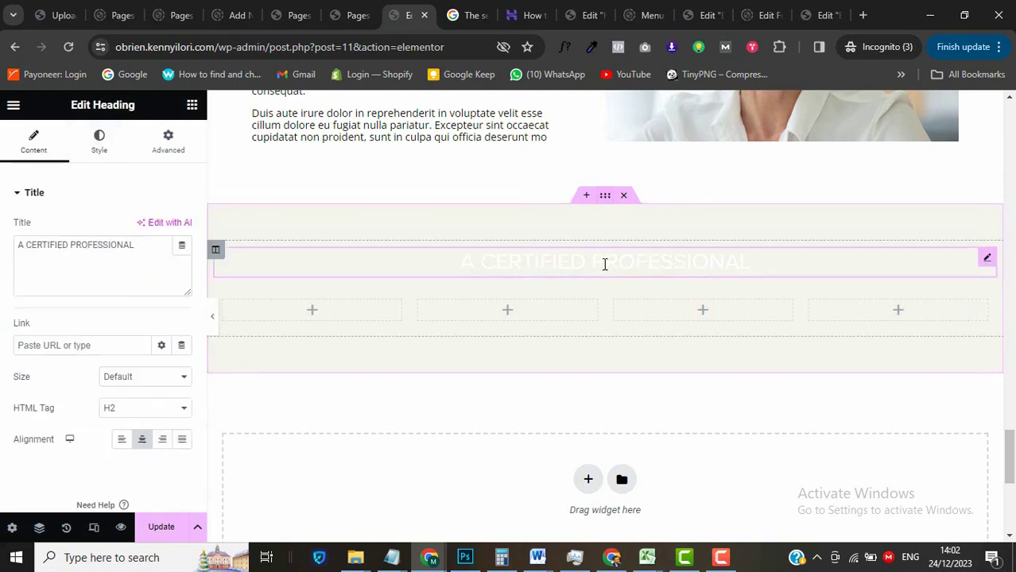
click(100, 151)
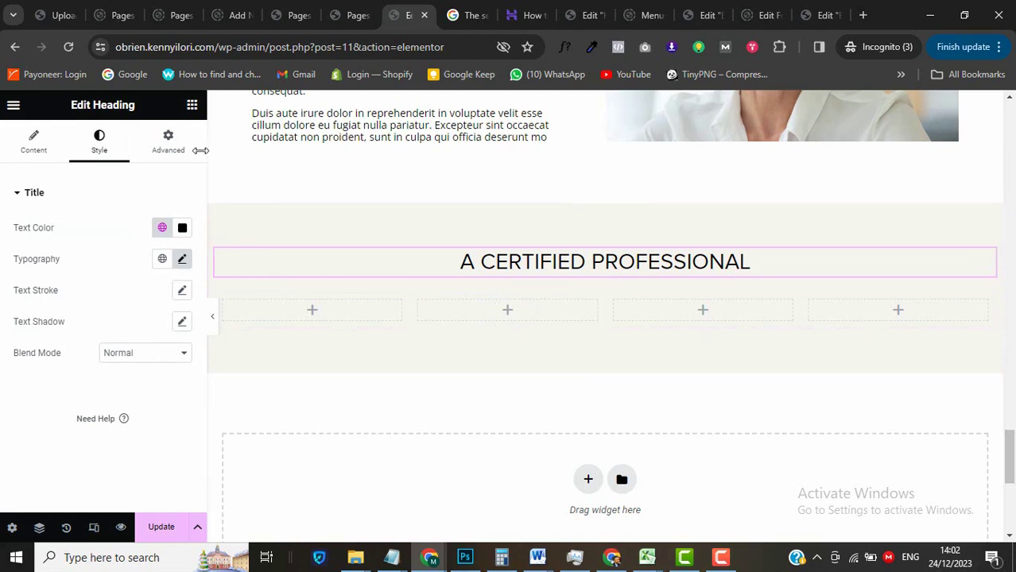
Add an Image widget to the first of the four columns under the A CERTIFIED PROFESSIONAL heading.
click(192, 105)
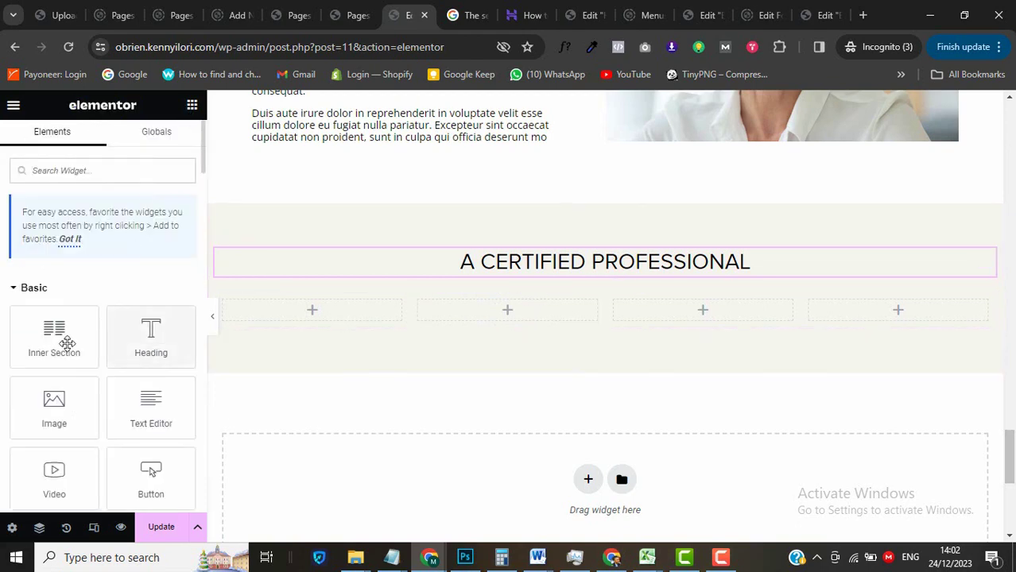
drag(54, 403, 302, 316)
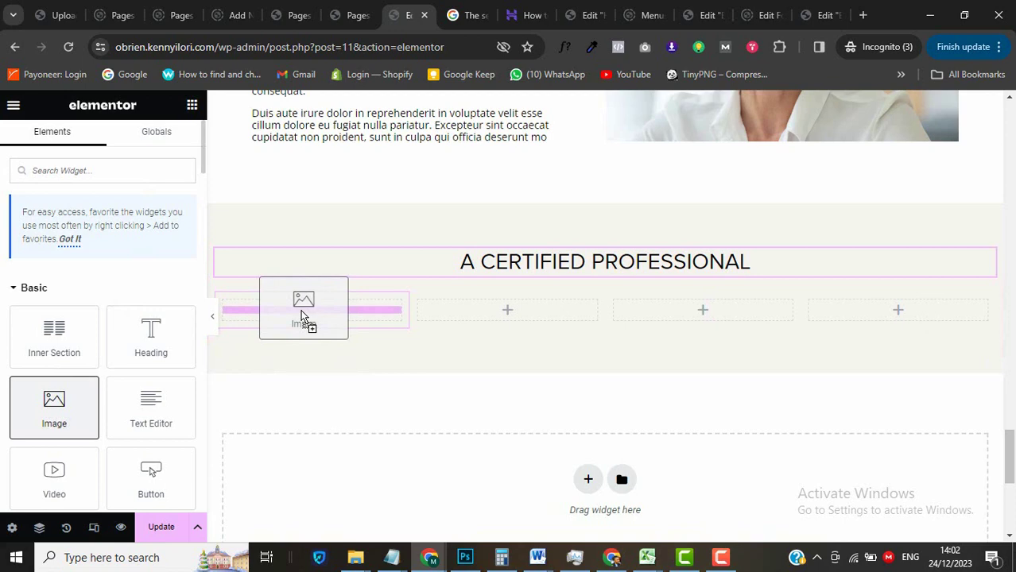
drag(302, 316, 320, 304)
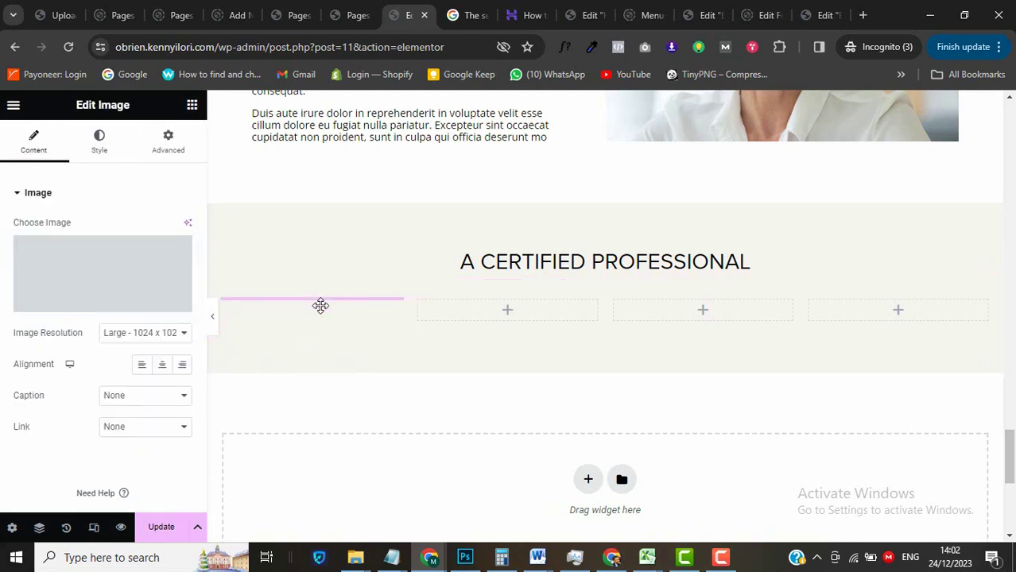
Try to upload the logo files, including LogoV.png and Logo-b.png, from File Explorer for the new image, then close the media library.
click(81, 269)
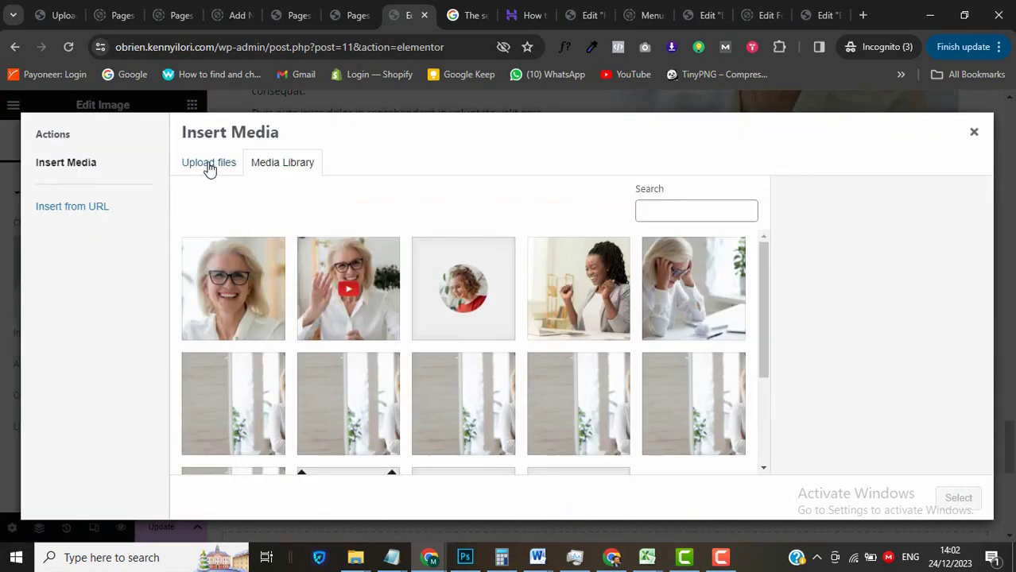
click(209, 166)
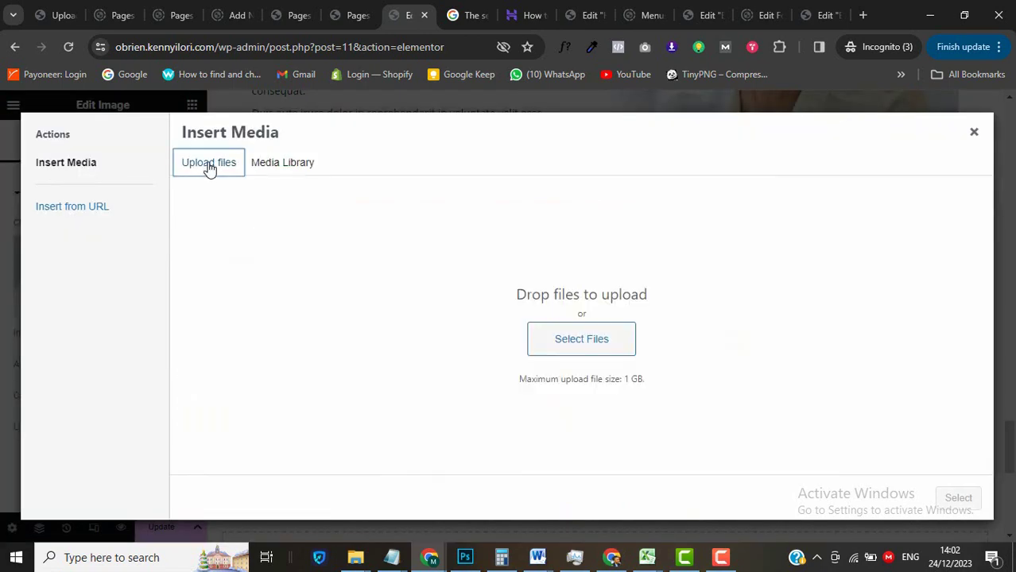
click(356, 557)
drag(500, 199, 636, 318)
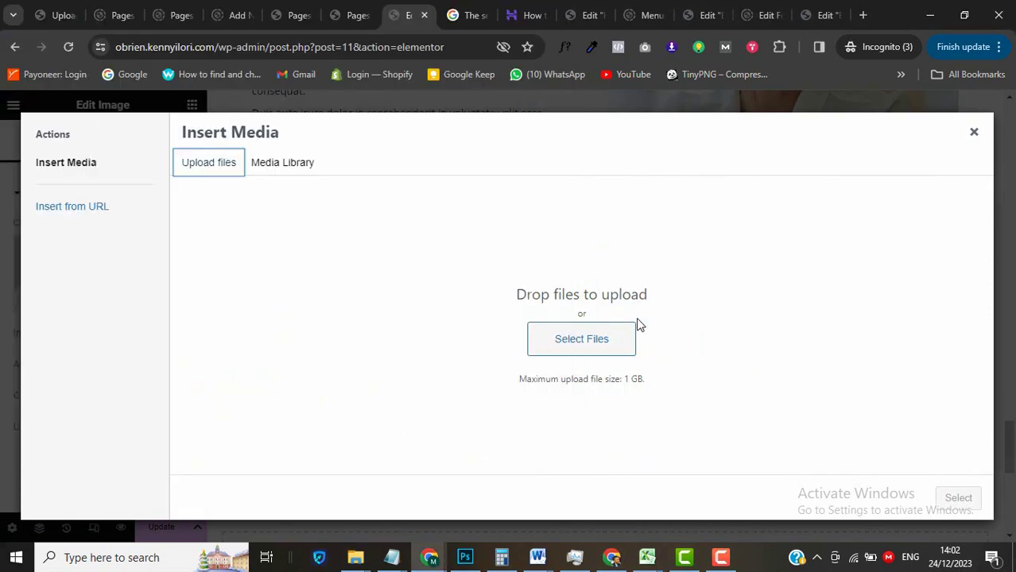
scroll(855, 411, down, 3)
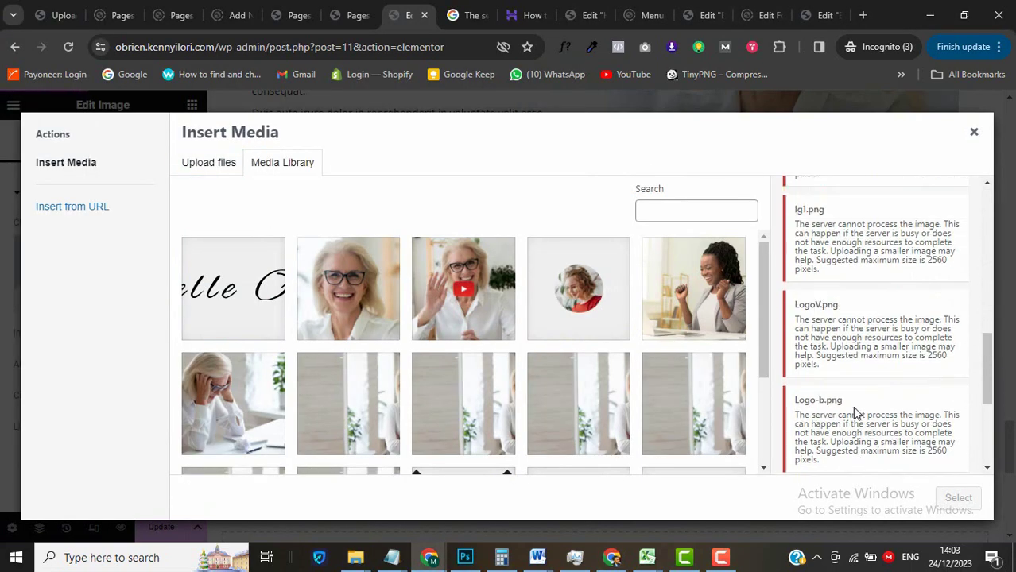
click(974, 134)
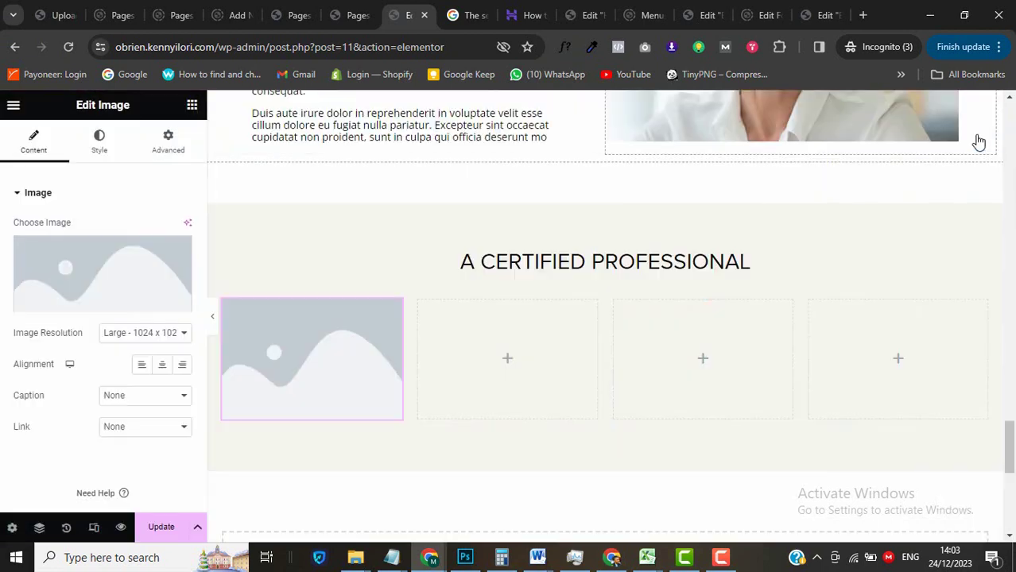
Save the page, reload the editor and open the placeholder image's settings in the first column.
click(163, 529)
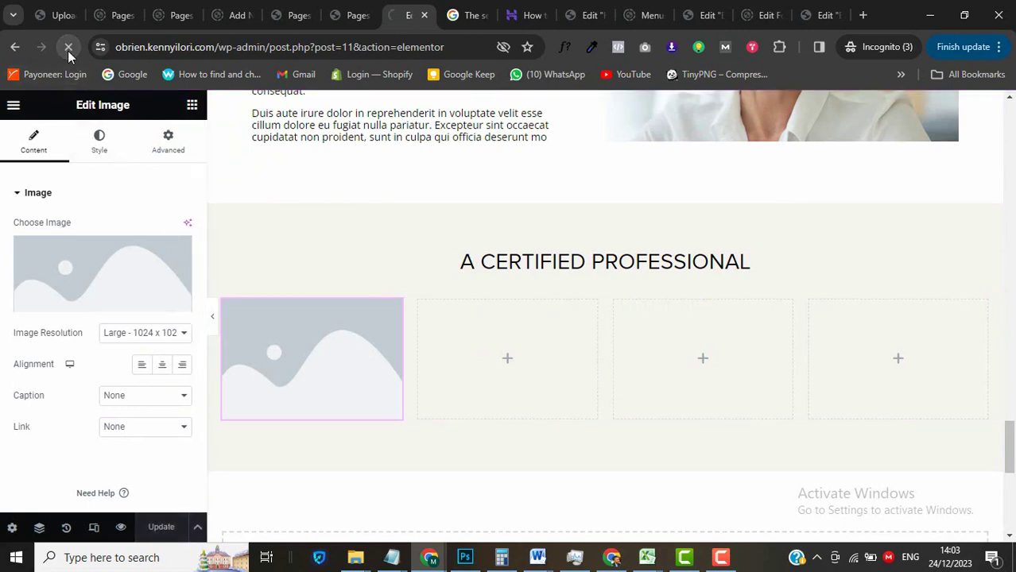
click(67, 51)
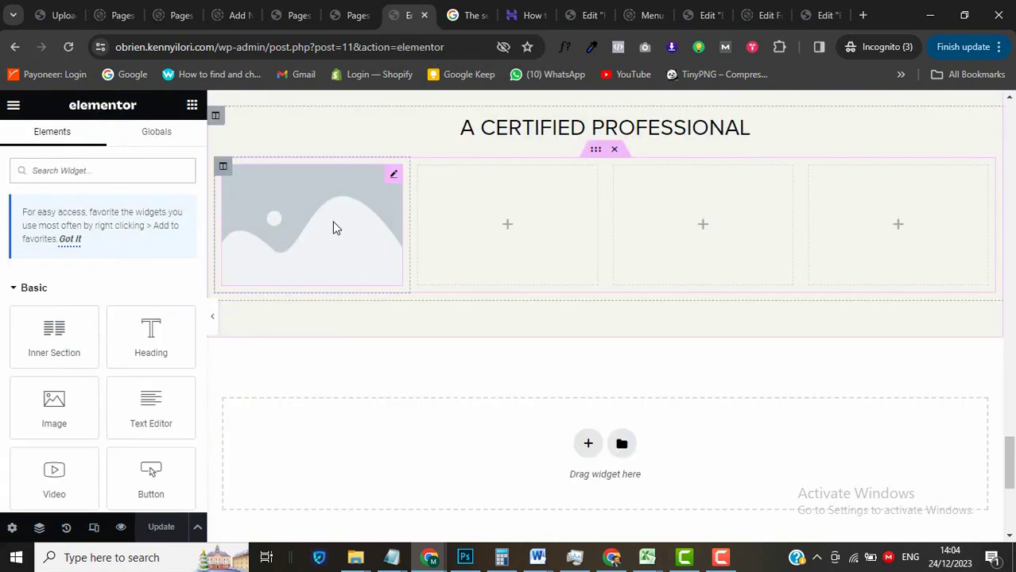
click(333, 229)
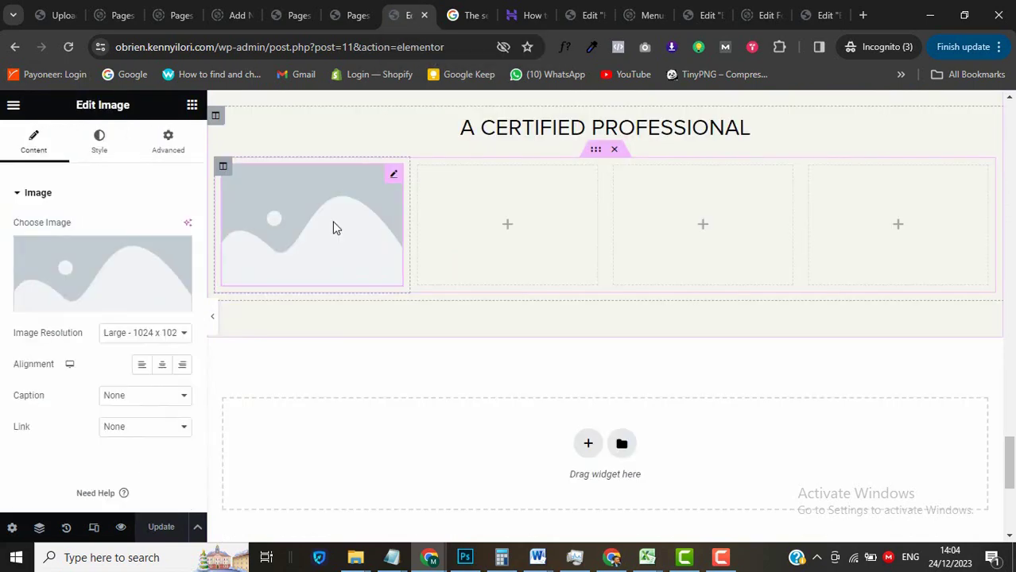
Set the placeholder image in the first column to Logo3.png from the media library.
click(111, 273)
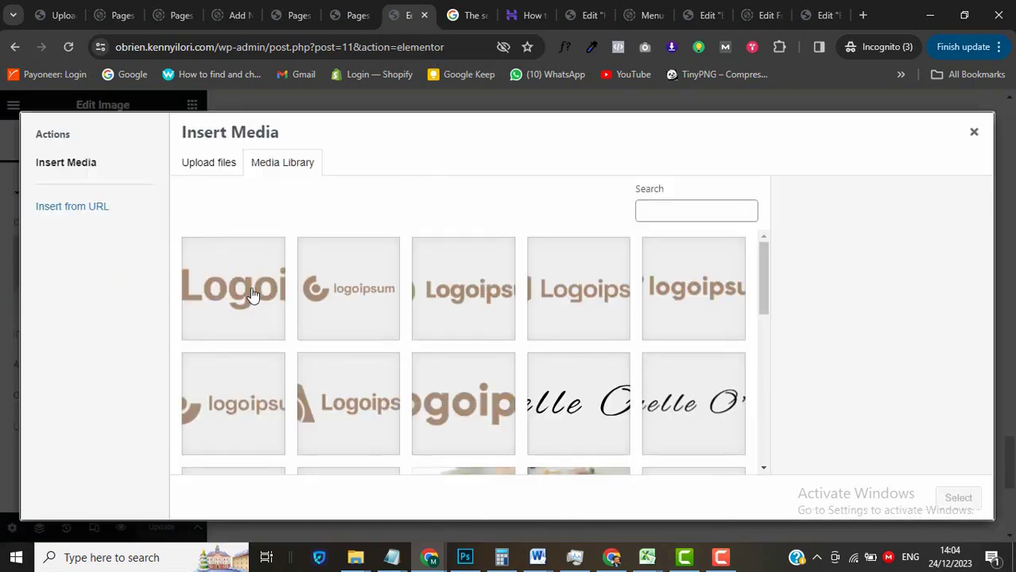
click(252, 295)
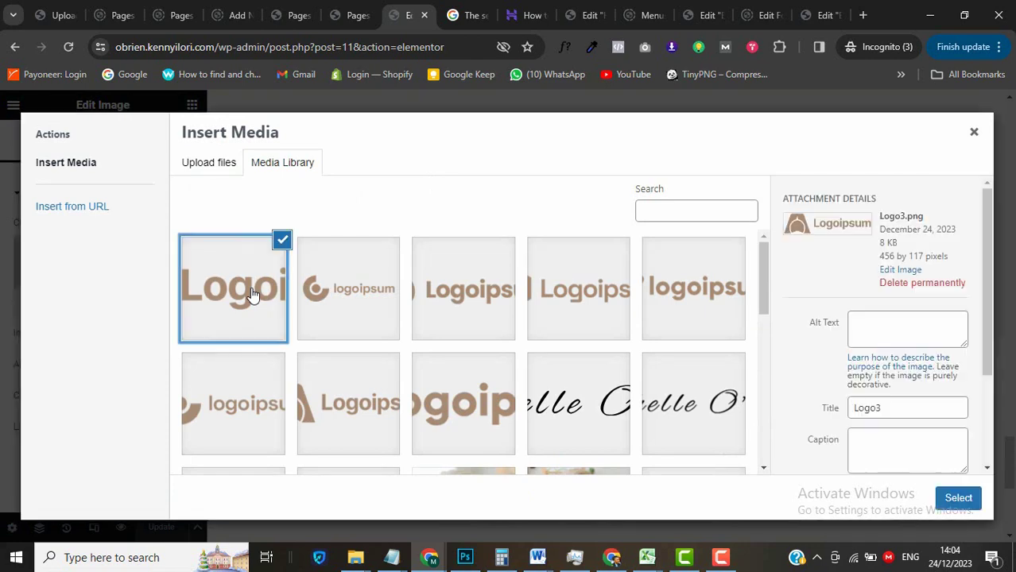
click(957, 499)
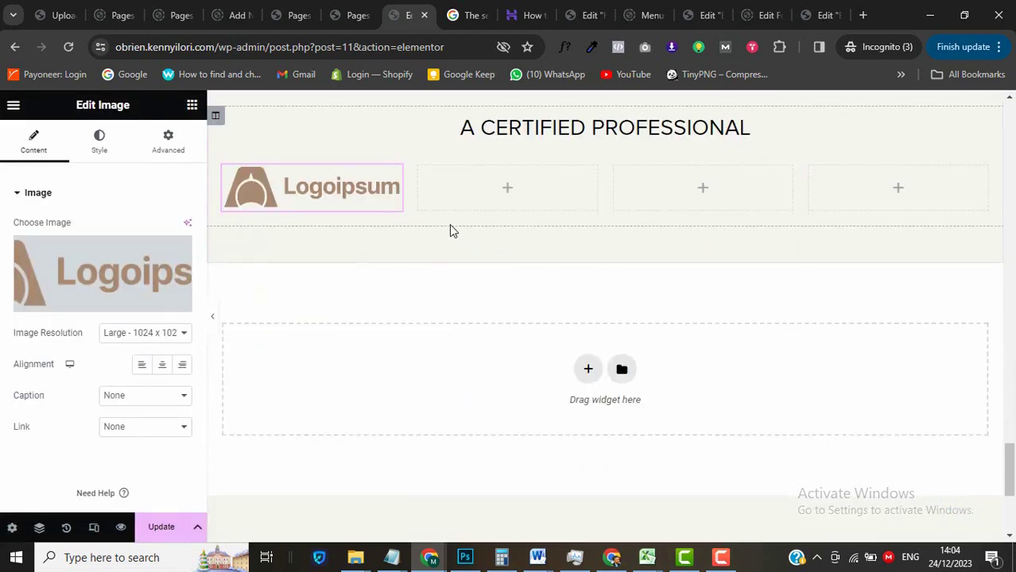
Duplicate the logo column three times so four filled logo columns sit side by side under A CERTIFIED PROFESSIONAL.
right_click(223, 172)
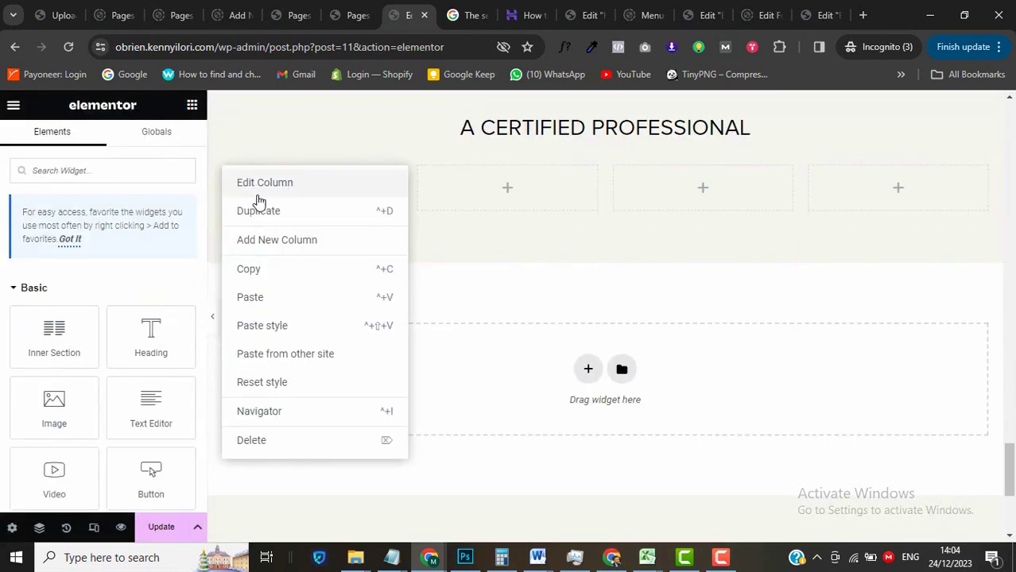
click(256, 209)
right_click(226, 166)
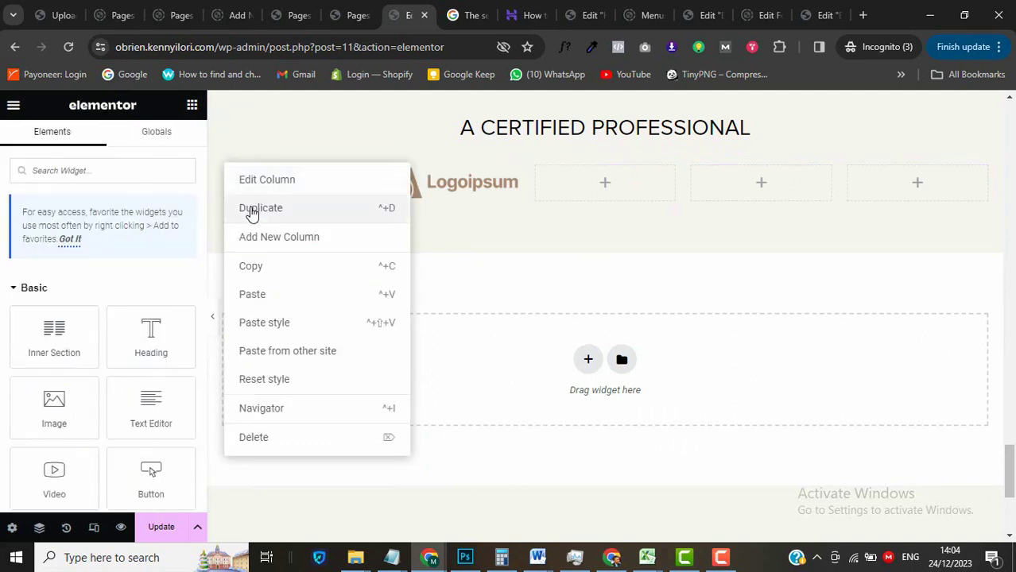
click(252, 209)
right_click(352, 167)
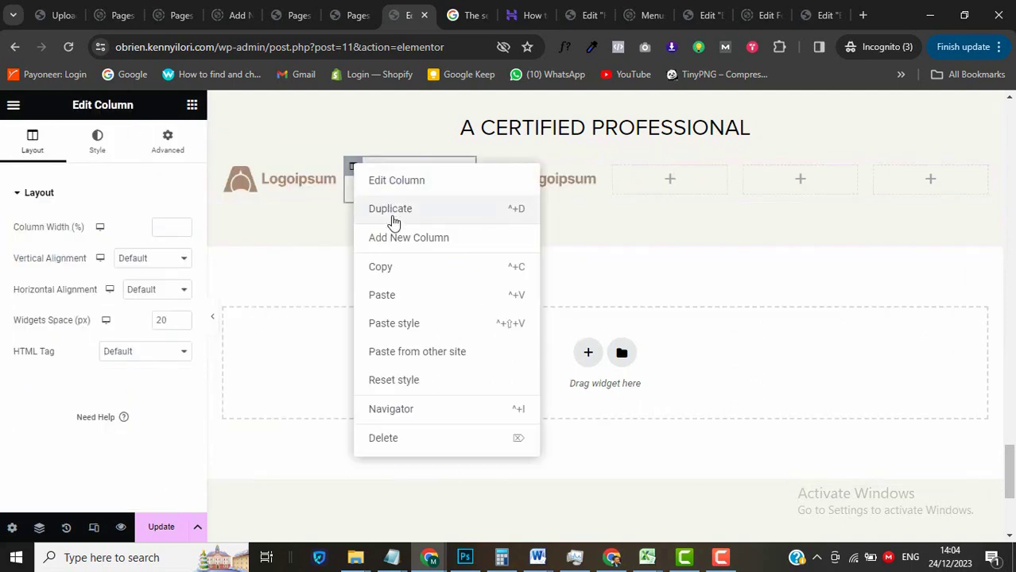
click(392, 215)
Replace the second column's logo with Logo2.png, the 127 by 39 pixel file, from the media library.
click(387, 176)
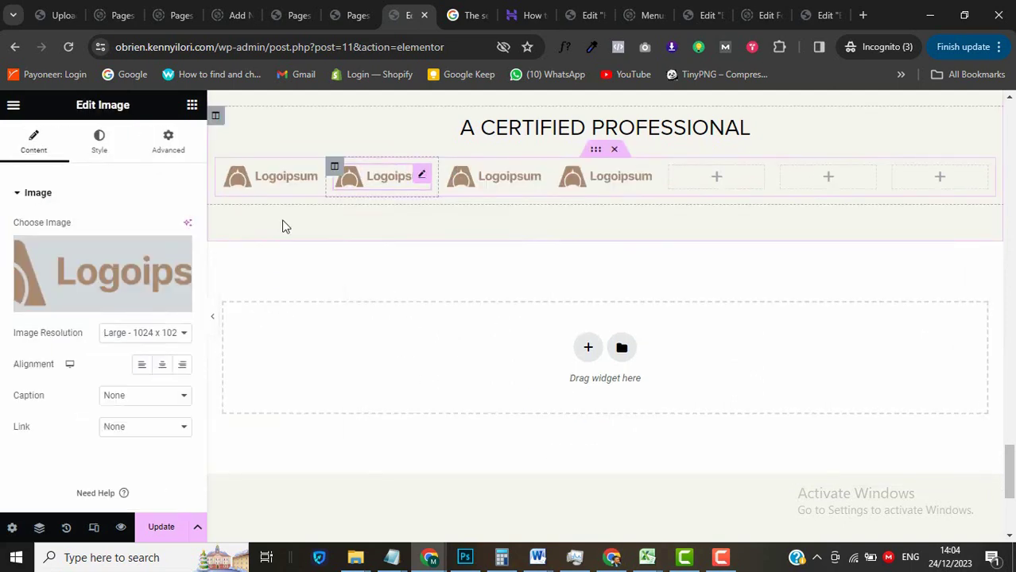
click(90, 292)
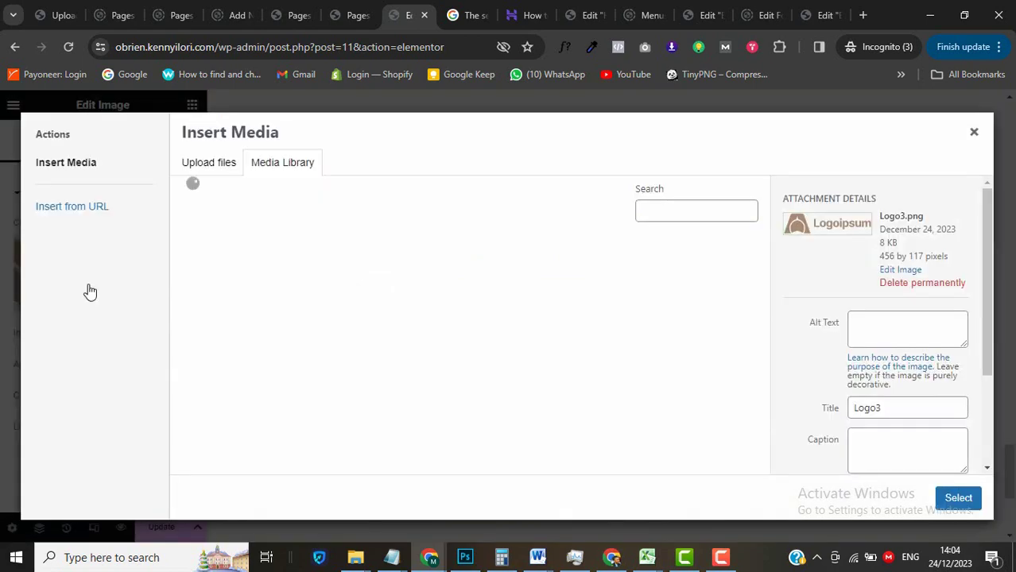
click(347, 290)
click(957, 498)
Replace the third column's logo with the fan-shaped Logoipsum image and the fourth column's with the hexagon Logoipsum image.
click(507, 180)
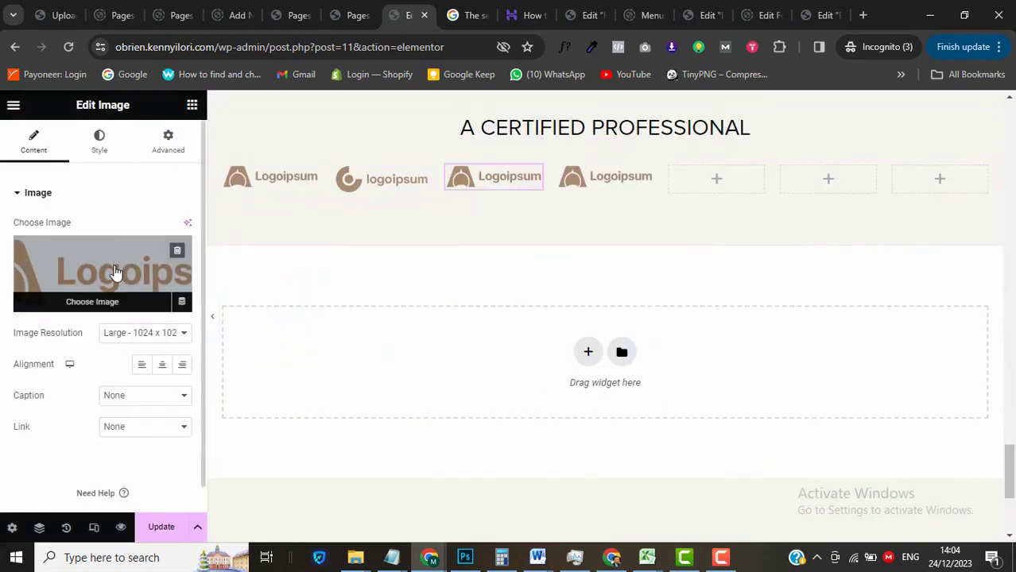
click(116, 274)
click(497, 294)
click(957, 498)
click(598, 180)
click(113, 273)
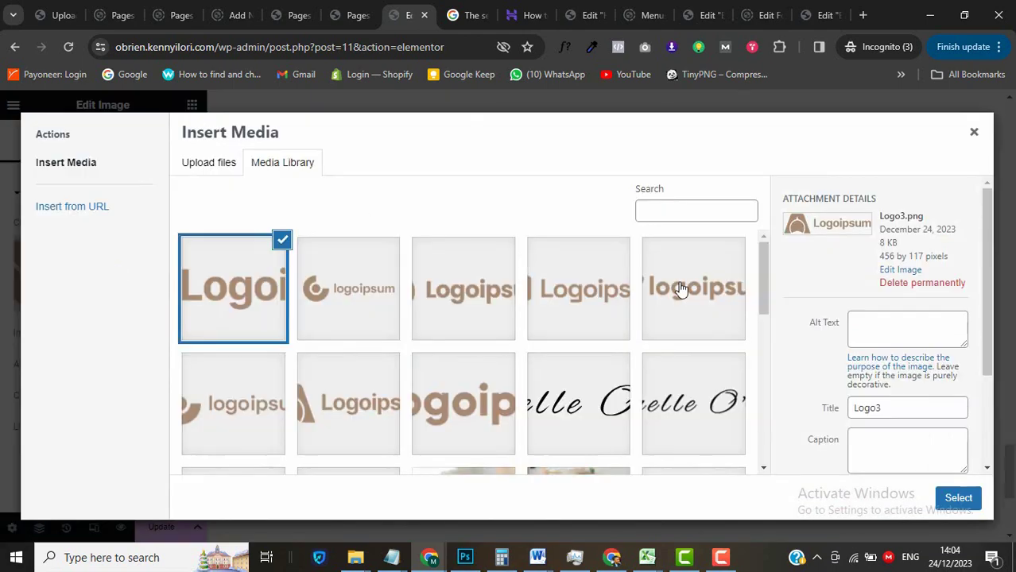
click(578, 290)
click(957, 498)
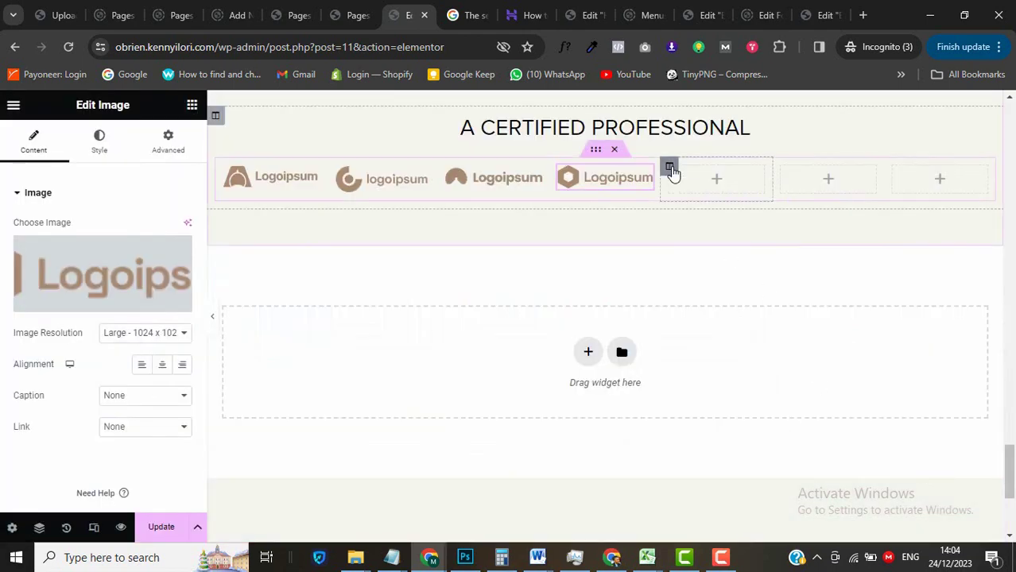
Delete the three empty columns at the end of the logo row.
right_click(672, 171)
click(726, 449)
right_click(748, 170)
click(824, 433)
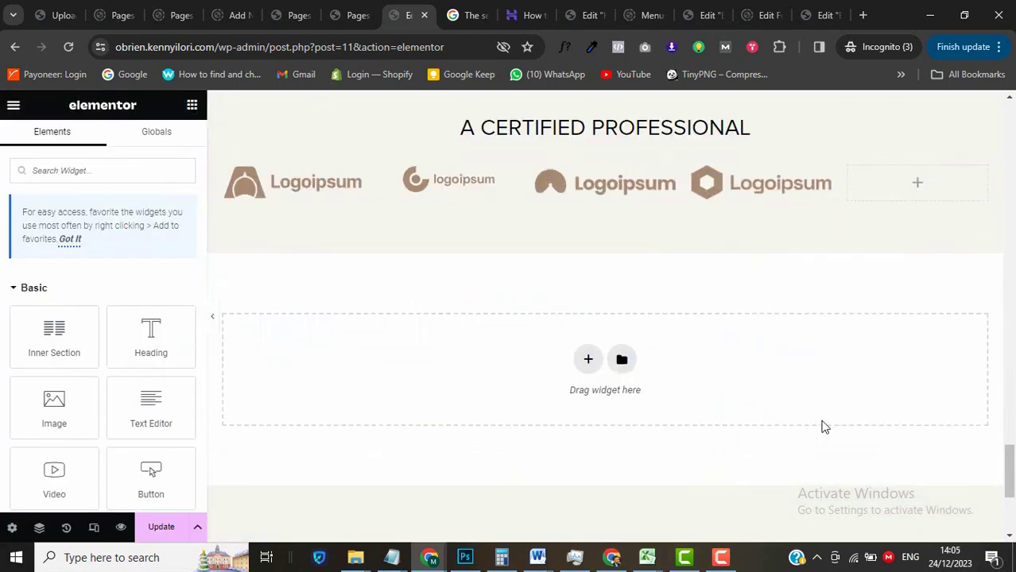
right_click(855, 173)
click(859, 445)
Replace the second column's small logo with the larger version of the ring-shaped logoipsum image from the media library.
scroll(851, 293, up, 1)
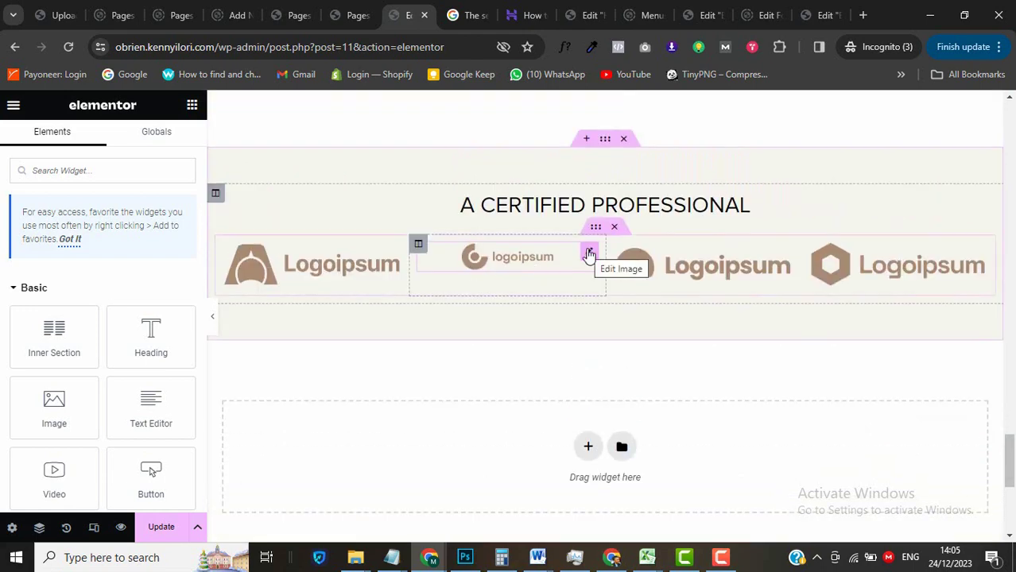
click(589, 255)
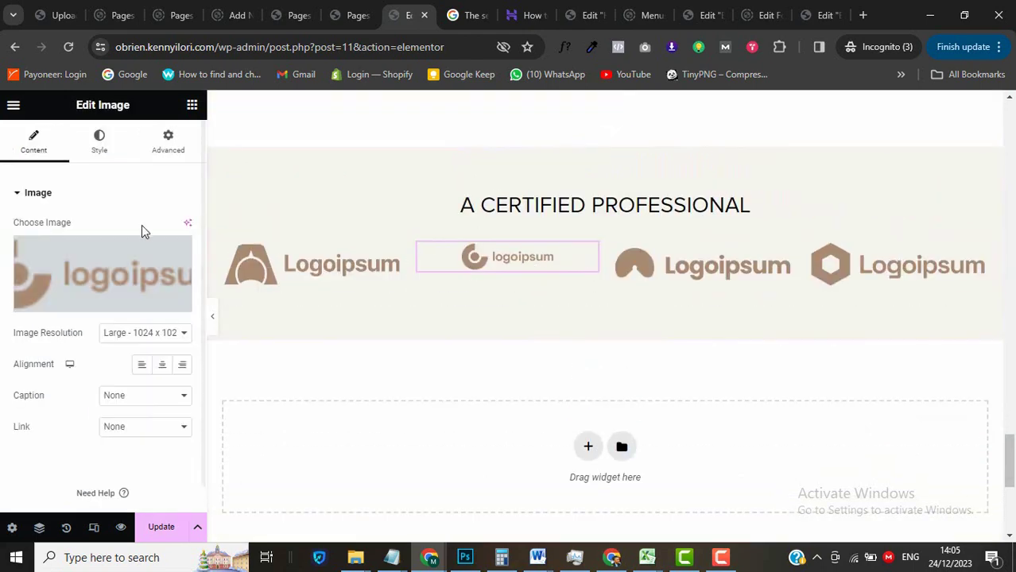
click(116, 265)
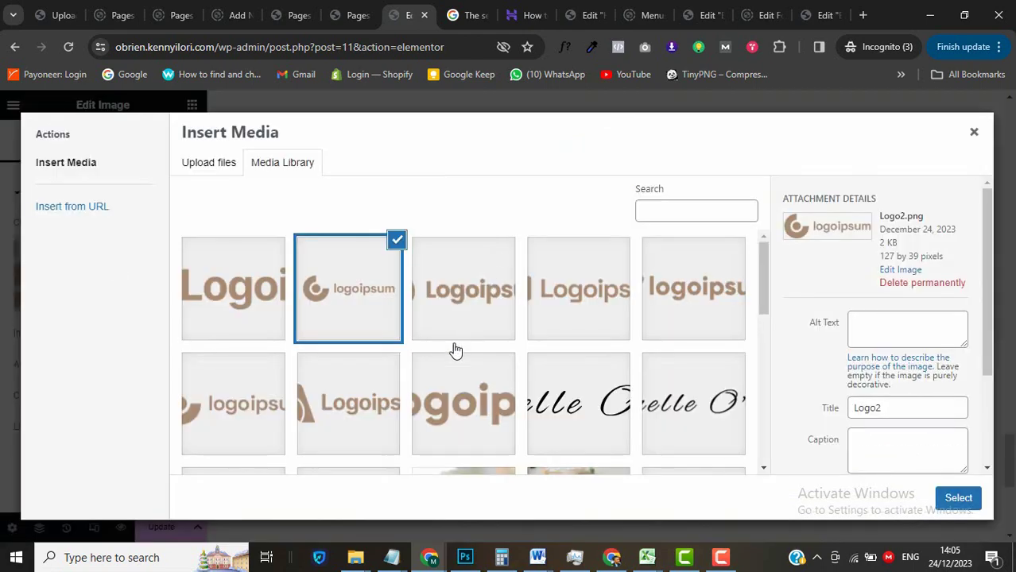
double_click(244, 407)
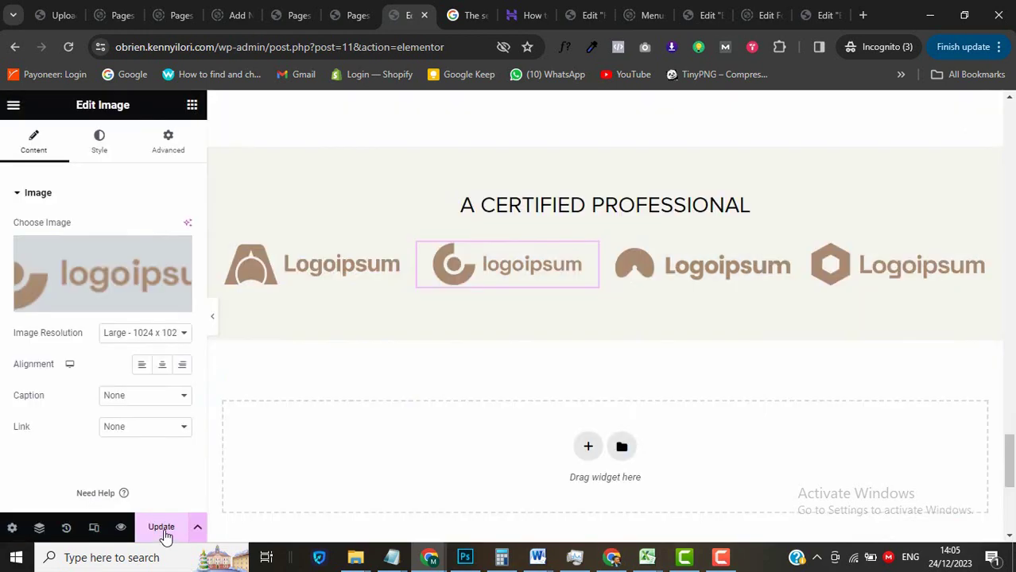
Update the page and preview the logo section at full width, then return to the editing view.
click(161, 528)
click(212, 316)
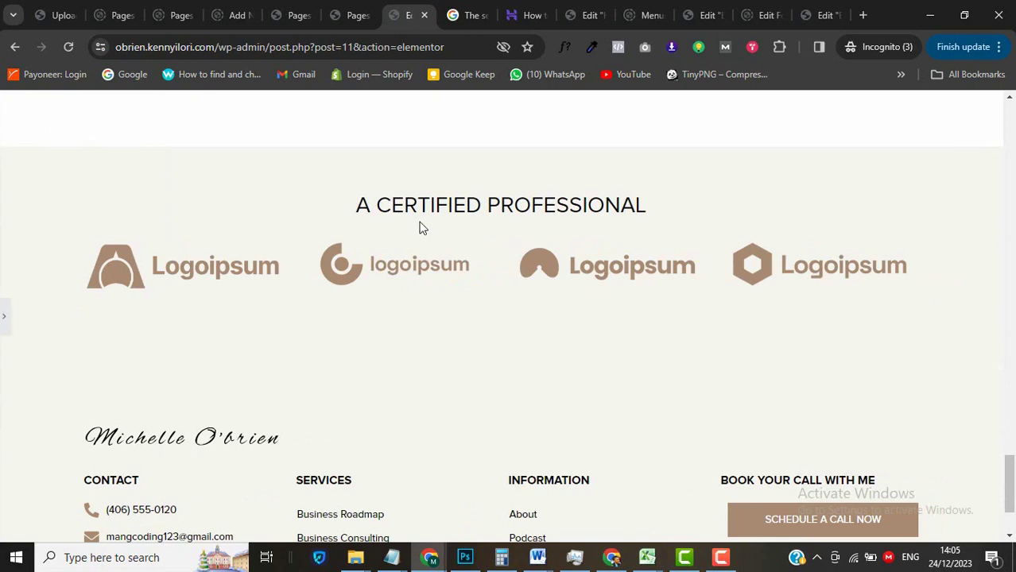
scroll(422, 228, up, 4)
click(4, 317)
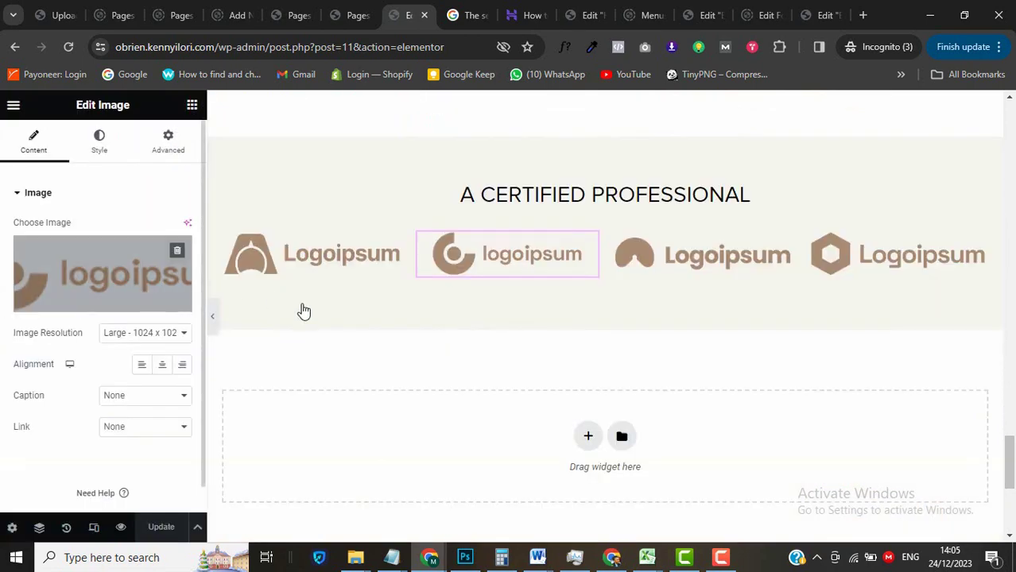
Duplicate the You Are Not Alone! section and move the copy directly below the A CERTIFIED PROFESSIONAL section.
drag(1011, 463, 1012, 215)
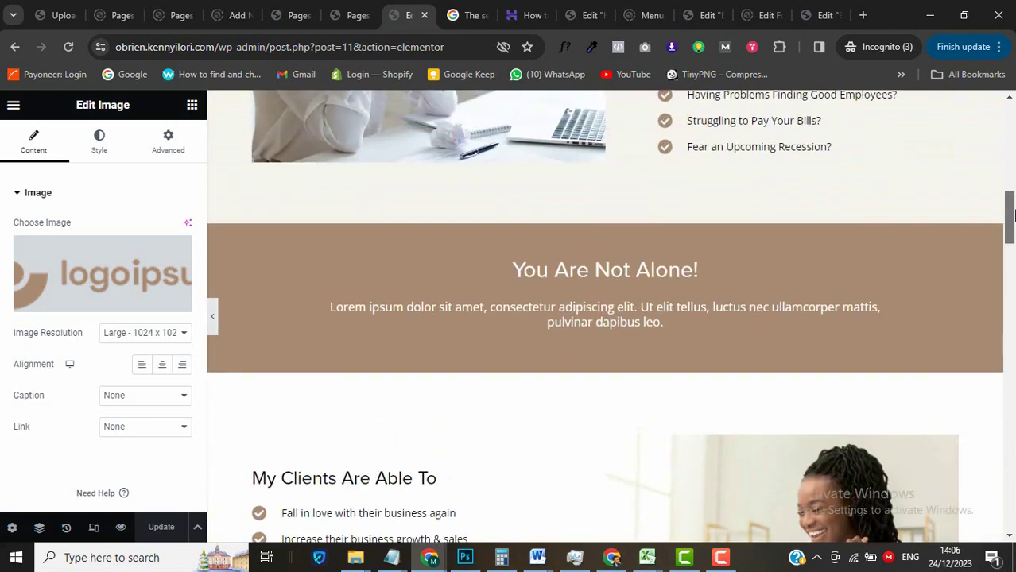
right_click(644, 260)
click(635, 262)
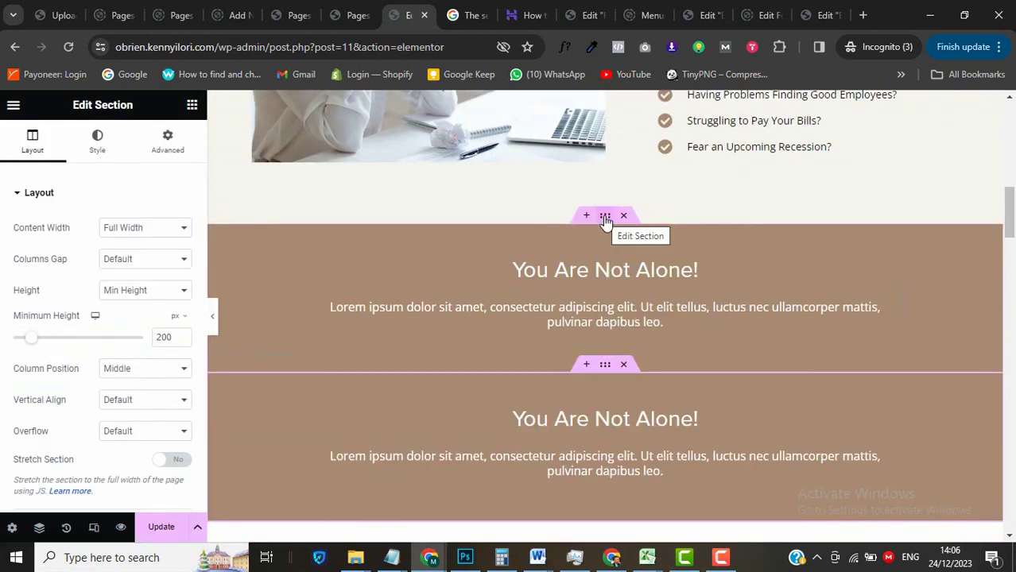
drag(624, 504, 607, 270)
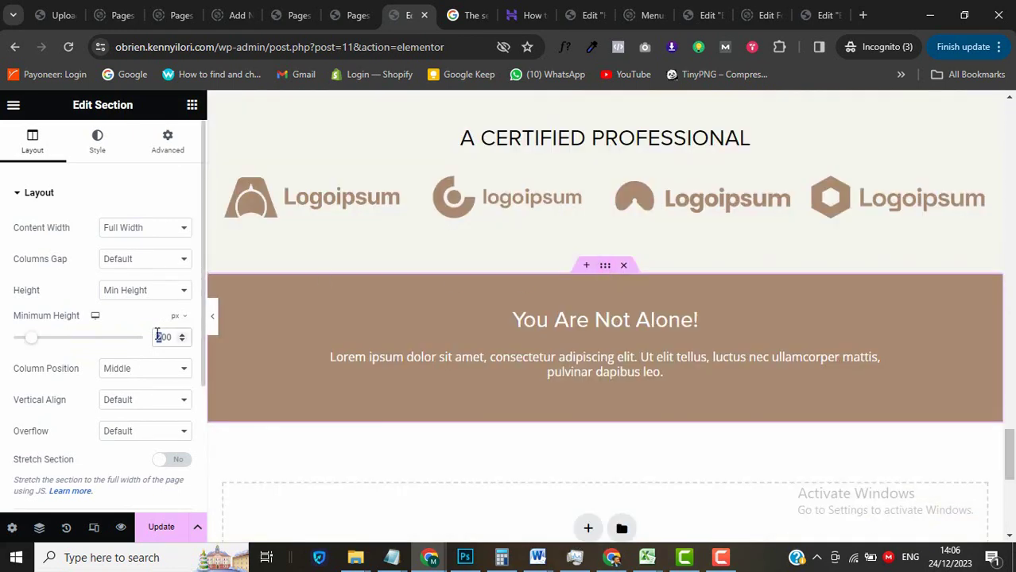
Set the copied section's minimum height to 300 px and clear its background color.
text(3)
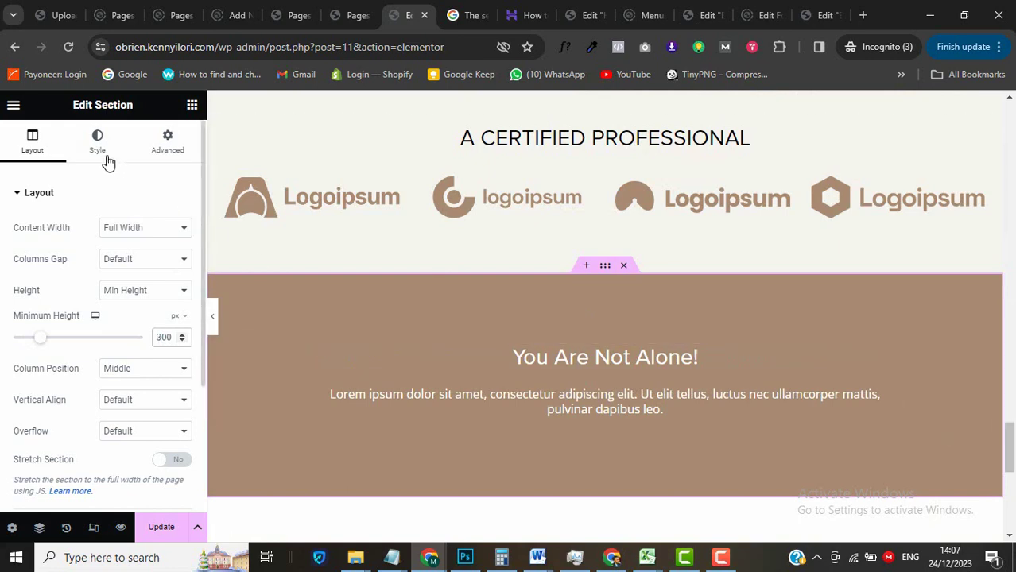
click(101, 151)
click(182, 290)
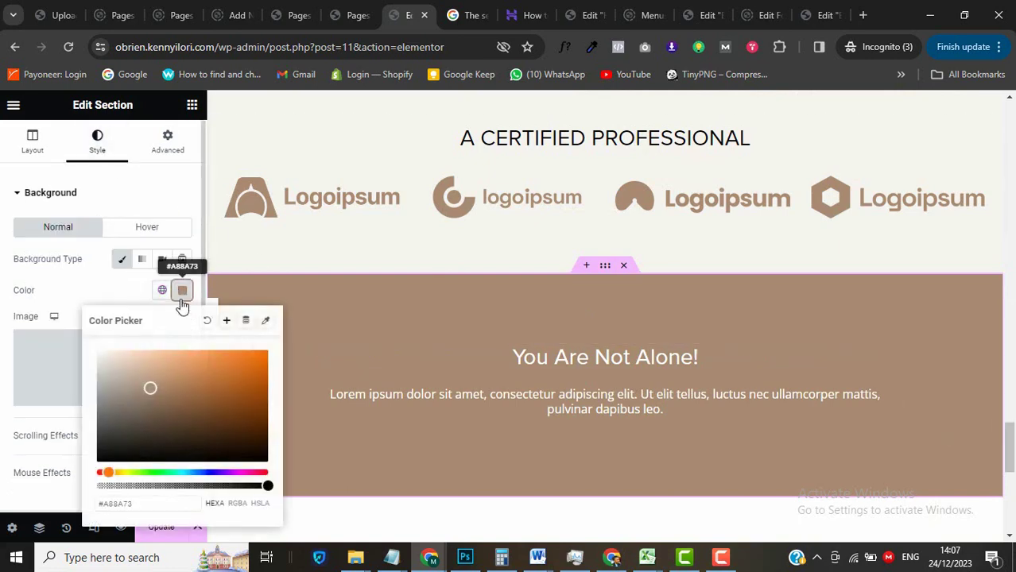
click(208, 322)
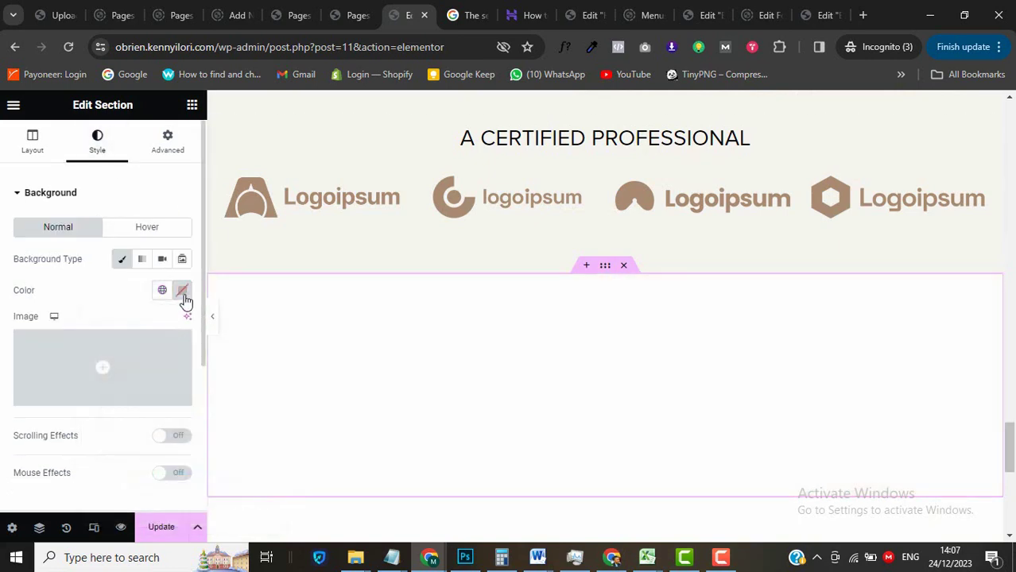
Upload the photo of two women at a laptop from File Explorer and use it as the section's background image.
click(114, 365)
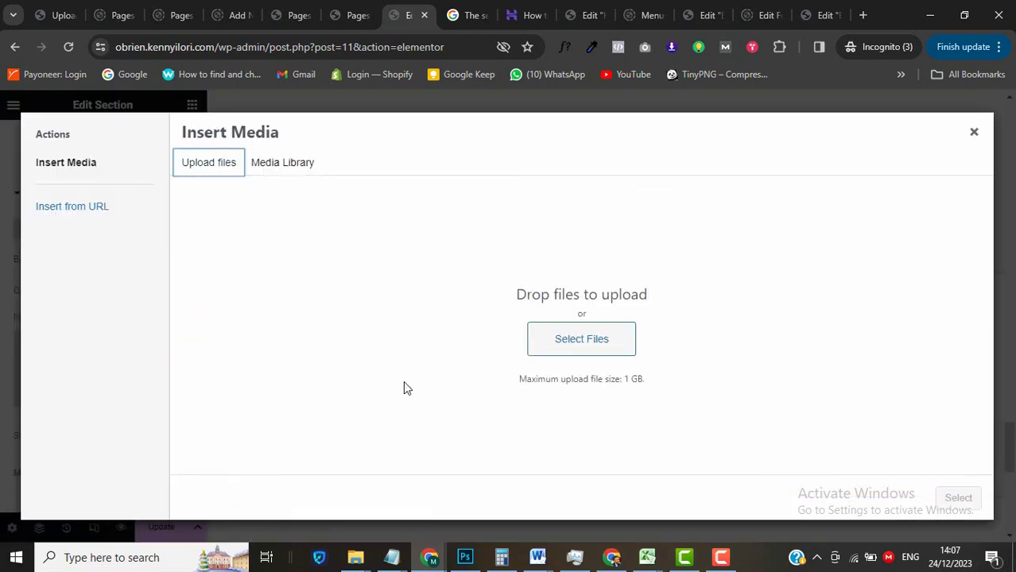
mouse_move(361, 556)
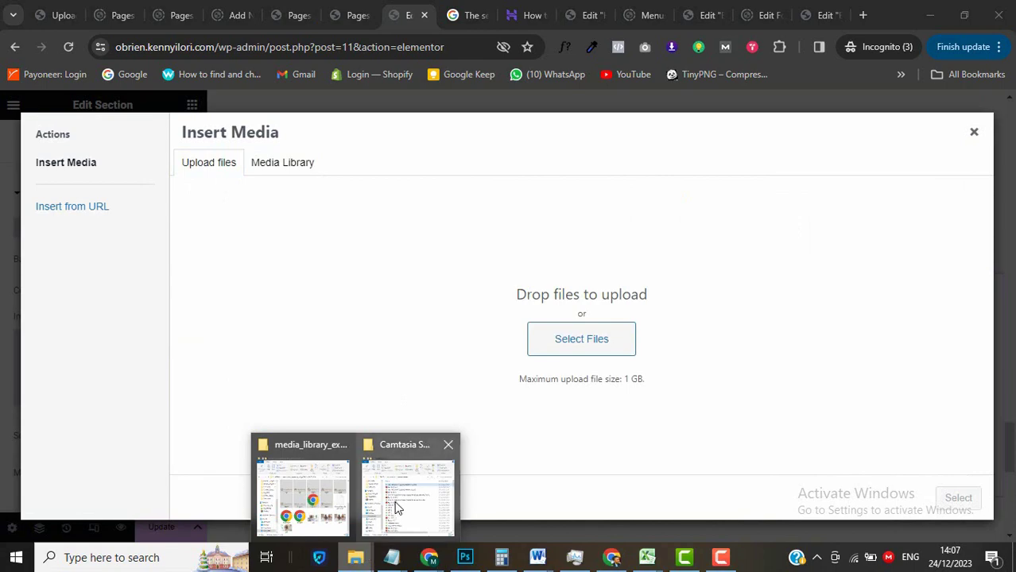
click(301, 489)
drag(512, 373, 626, 348)
click(960, 499)
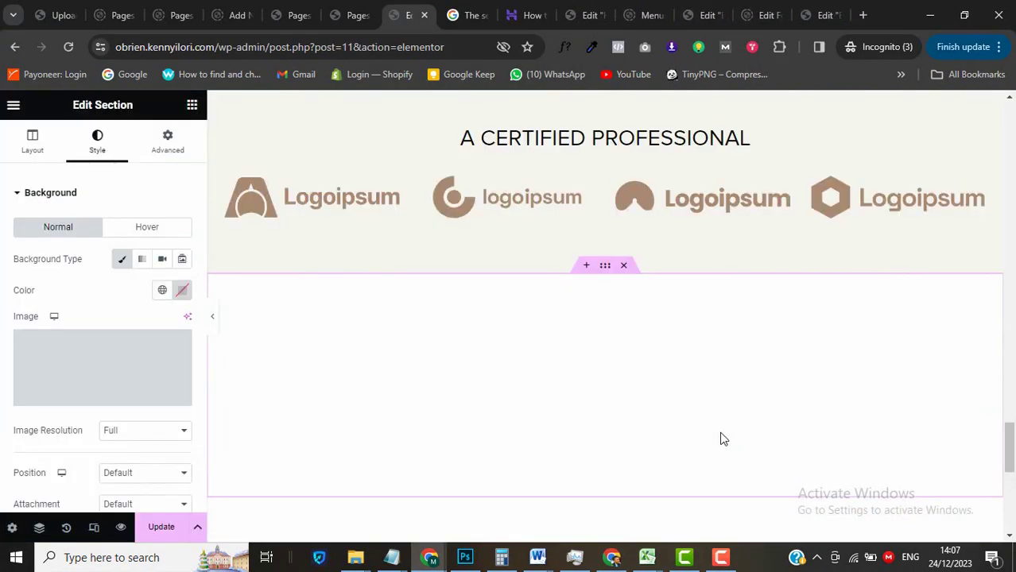
Set the background image's position to Center Center, repeat to No-repeat and display size to Cover.
scroll(62, 465, down, 2)
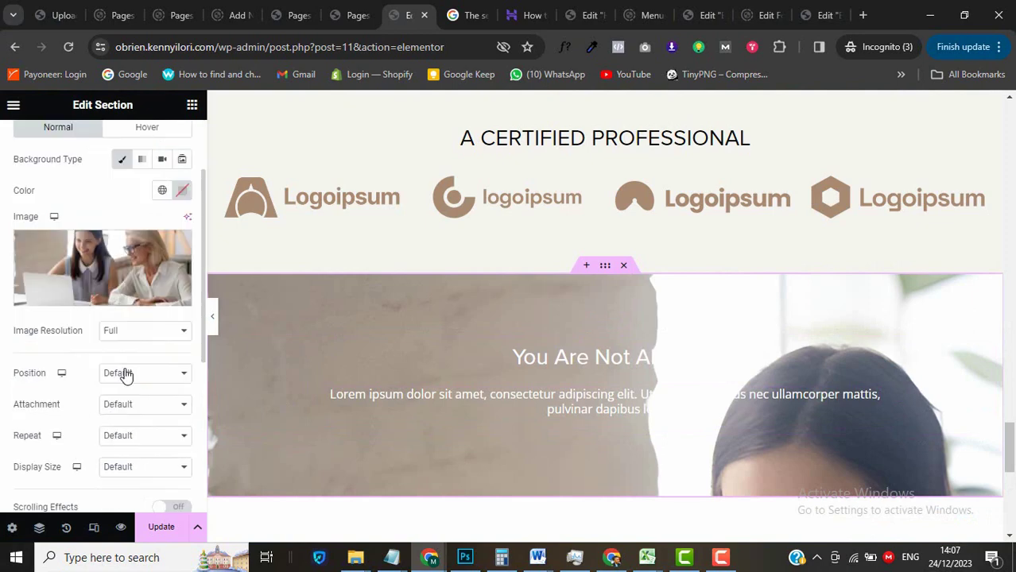
click(119, 373)
click(131, 400)
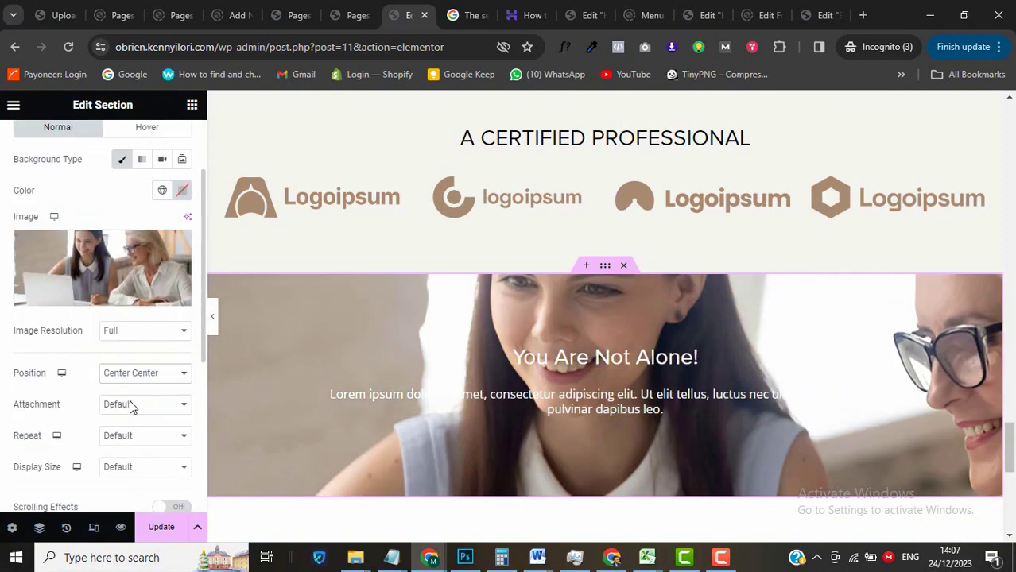
click(130, 404)
click(18, 427)
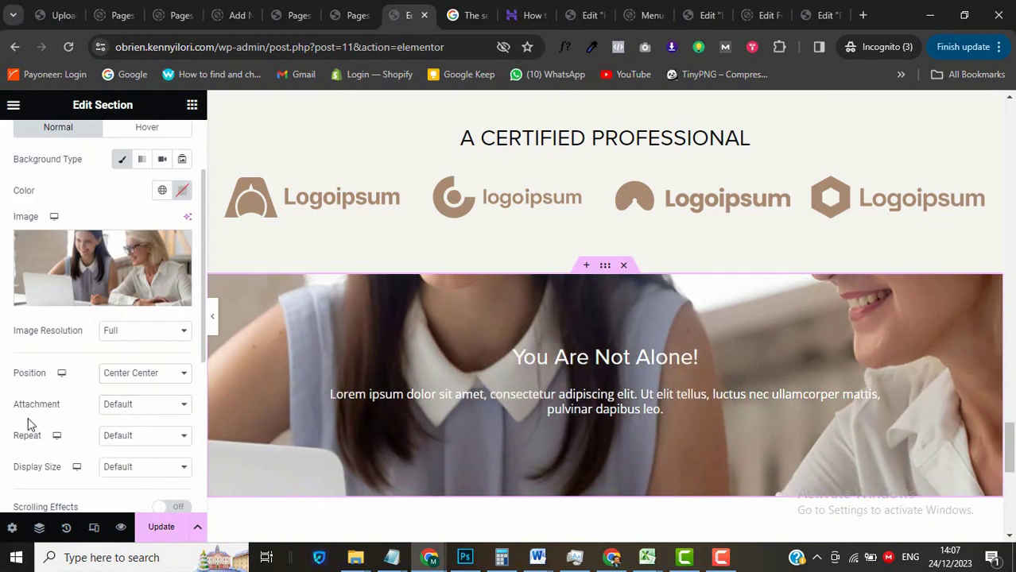
click(112, 439)
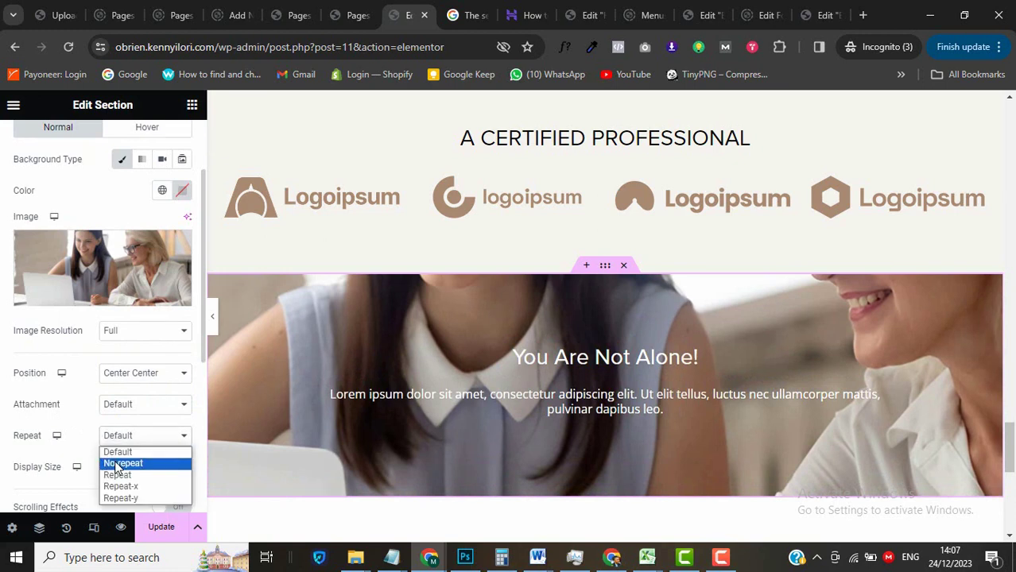
click(119, 464)
click(116, 468)
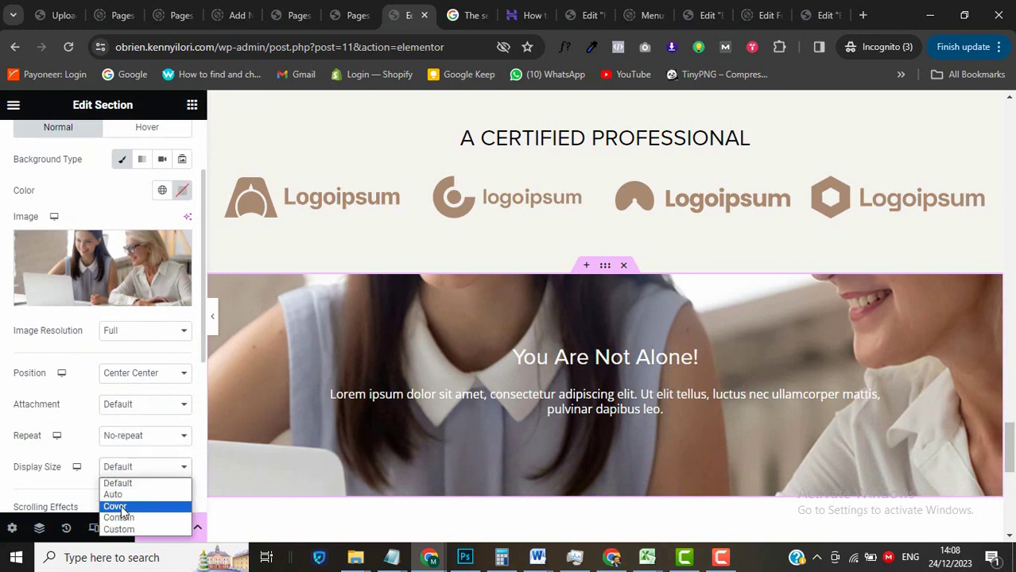
click(117, 507)
Add a classic background overlay to the section using the Primary global color #000000.
scroll(47, 461, down, 4)
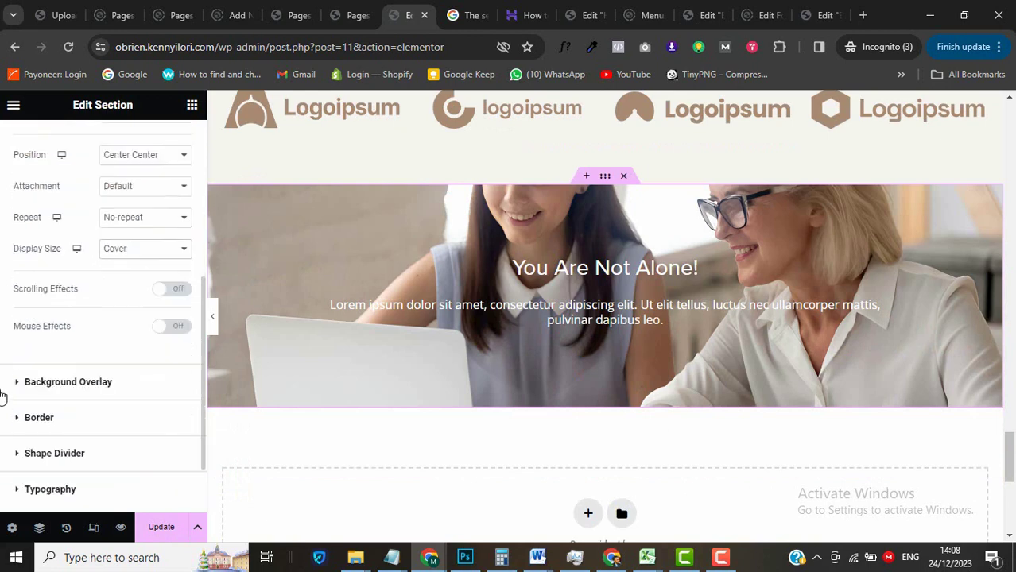
click(47, 380)
click(162, 295)
click(162, 326)
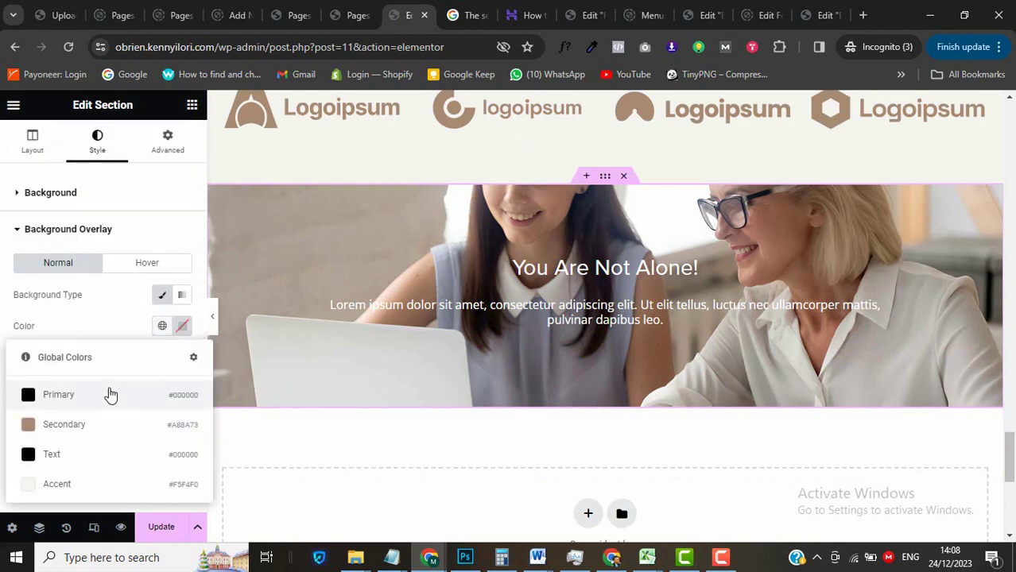
click(107, 397)
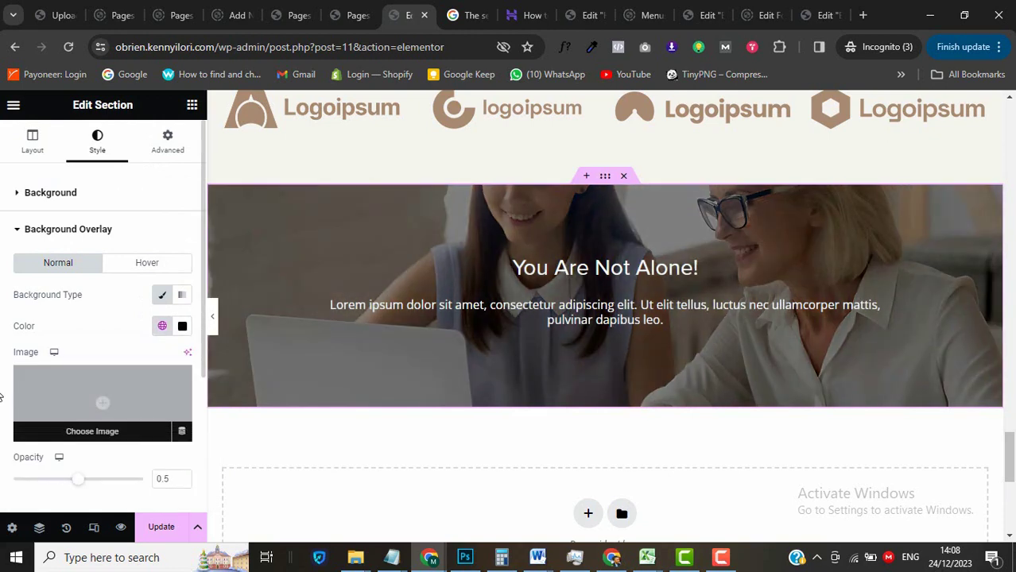
Set the banner section's background overlay opacity to 0.6.
scroll(103, 382, down, 2)
click(182, 361)
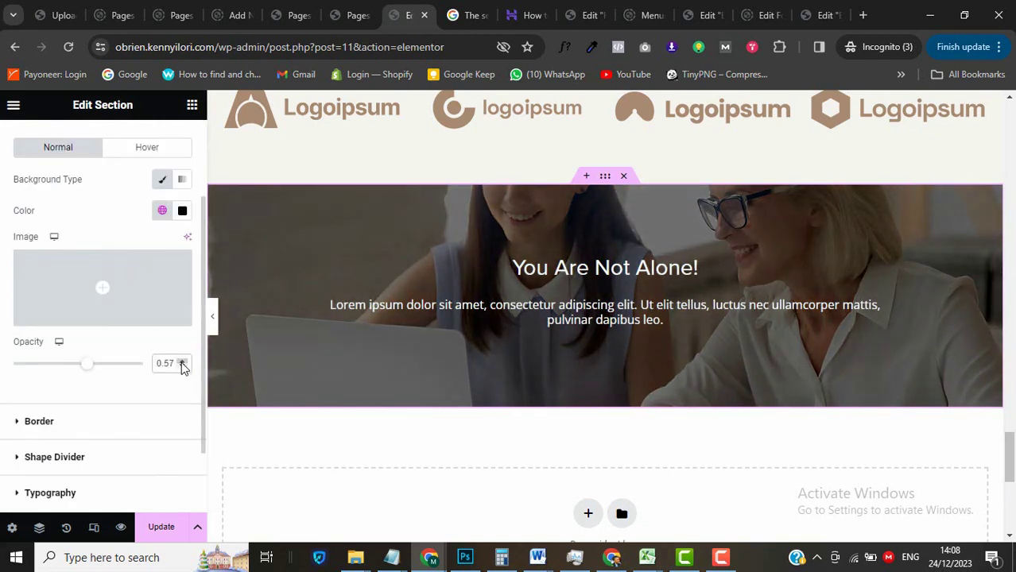
click(182, 362)
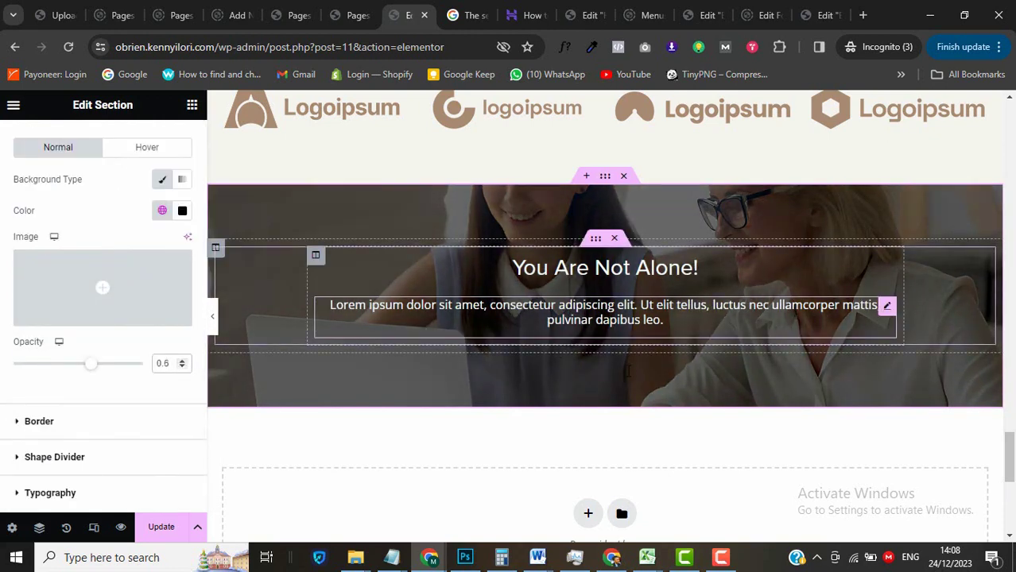
Replace the banner heading with A CERTIFIED PROFESSIONAL, copied from the Notepad content file.
click(391, 557)
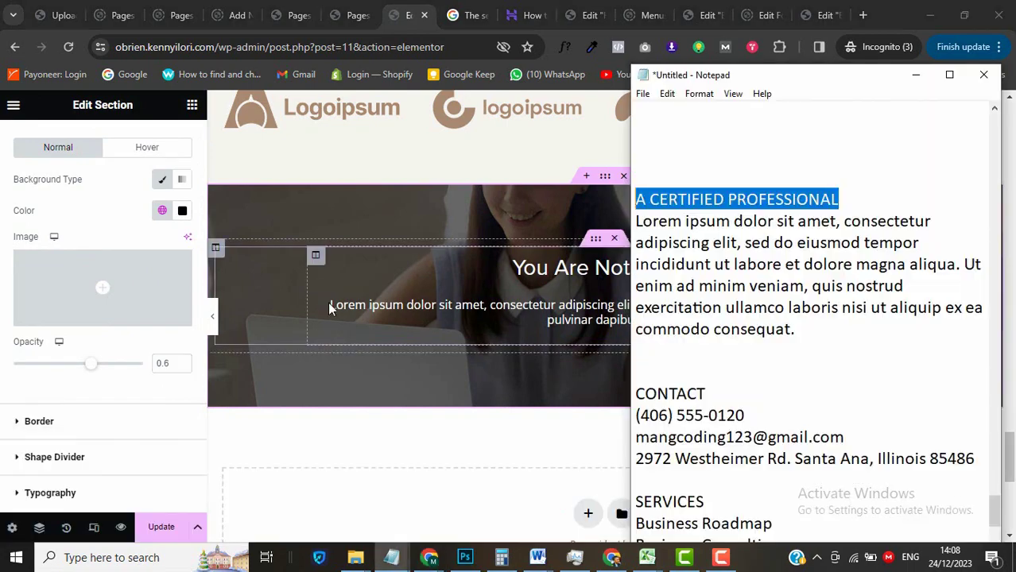
click(499, 266)
key(ctrl+a)
text(A CERTIFIED PROFESSIONAL)
Replace the banner's paragraph with the Lorem ipsum text under A CERTIFIED PROFESSIONAL in Notepad, and save the page.
click(477, 311)
key(alt+Tab)
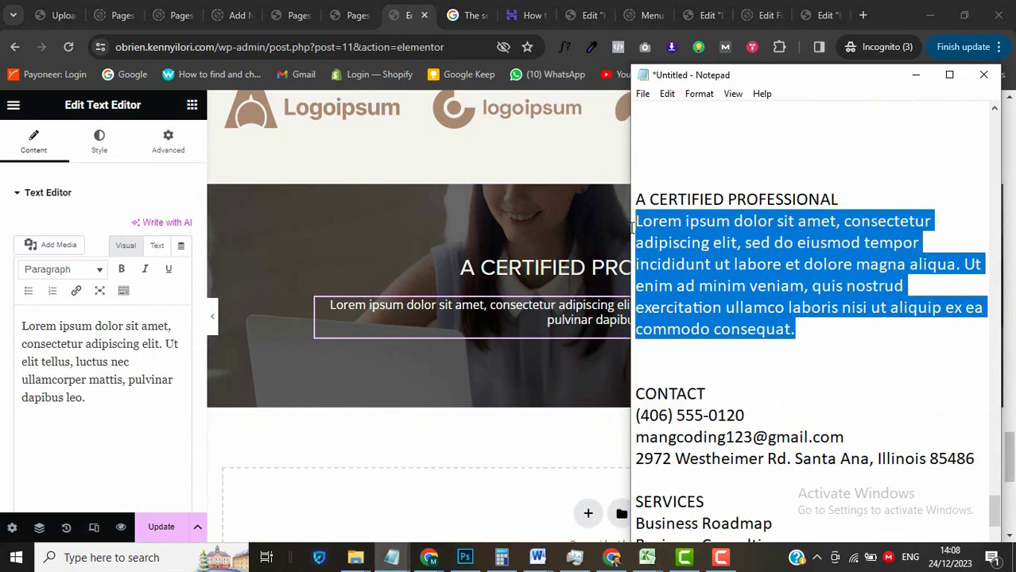
key(ctrl+c)
key(alt+Tab)
click(143, 364)
key(ctrl+a)
key(ctrl+v)
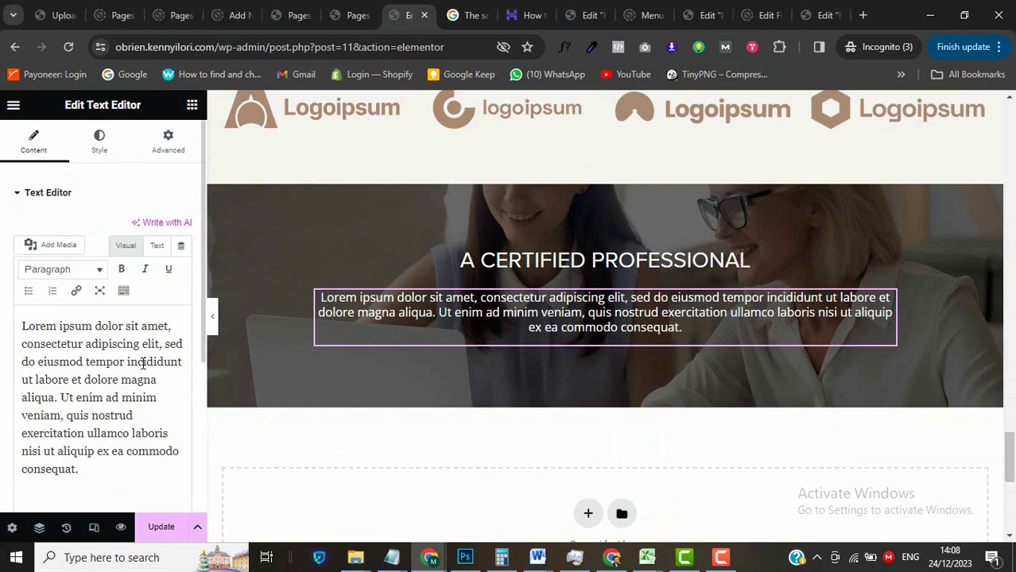
click(181, 529)
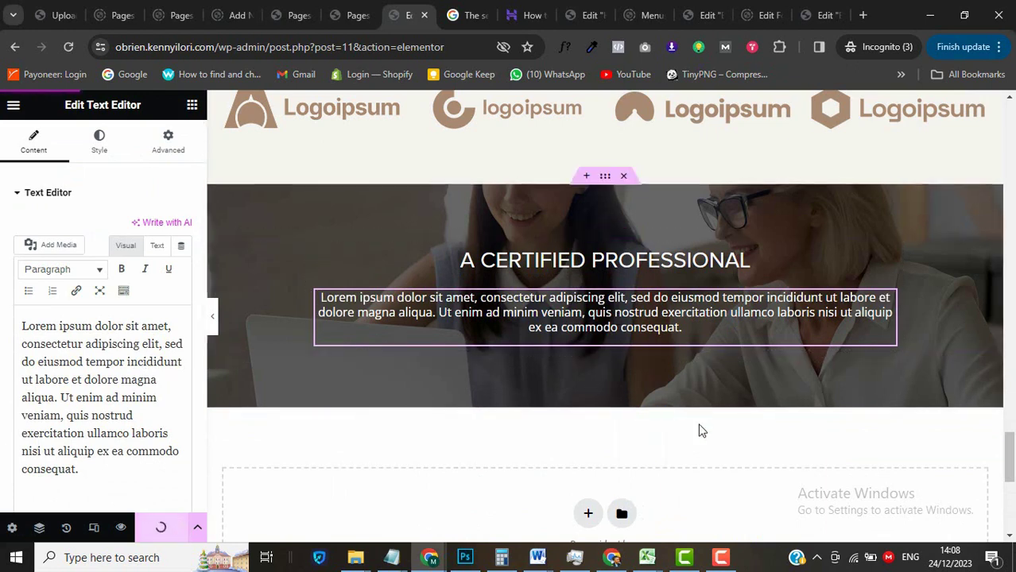
Hide the editing panel and review the page from the new banner and footer back to the hero.
click(215, 318)
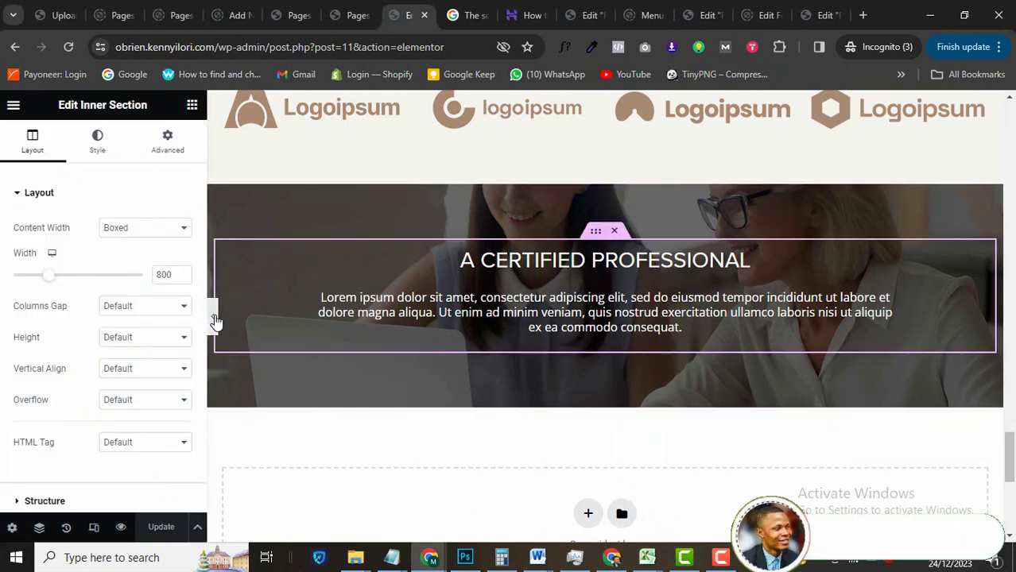
click(213, 316)
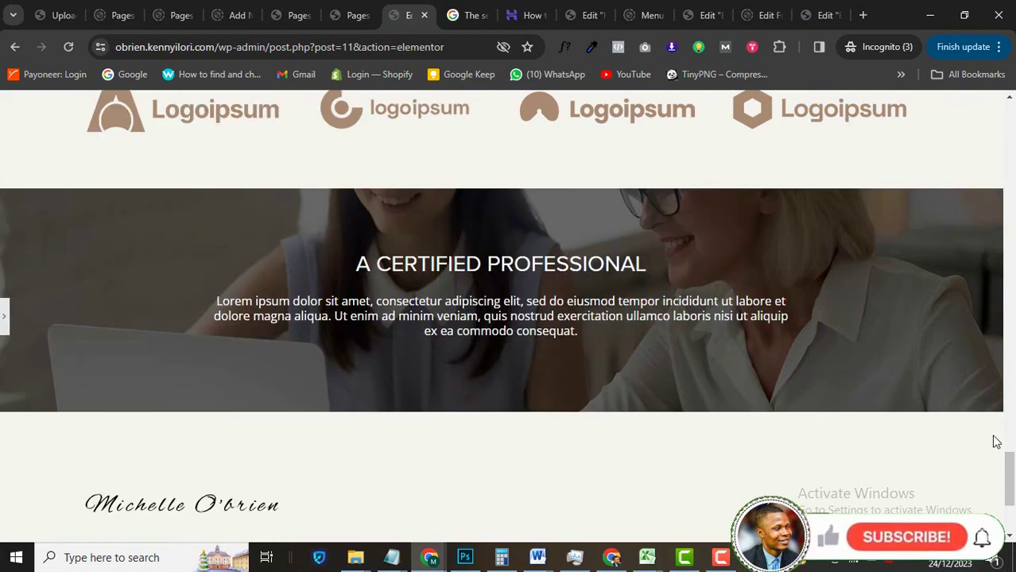
scroll(996, 443, down, 3)
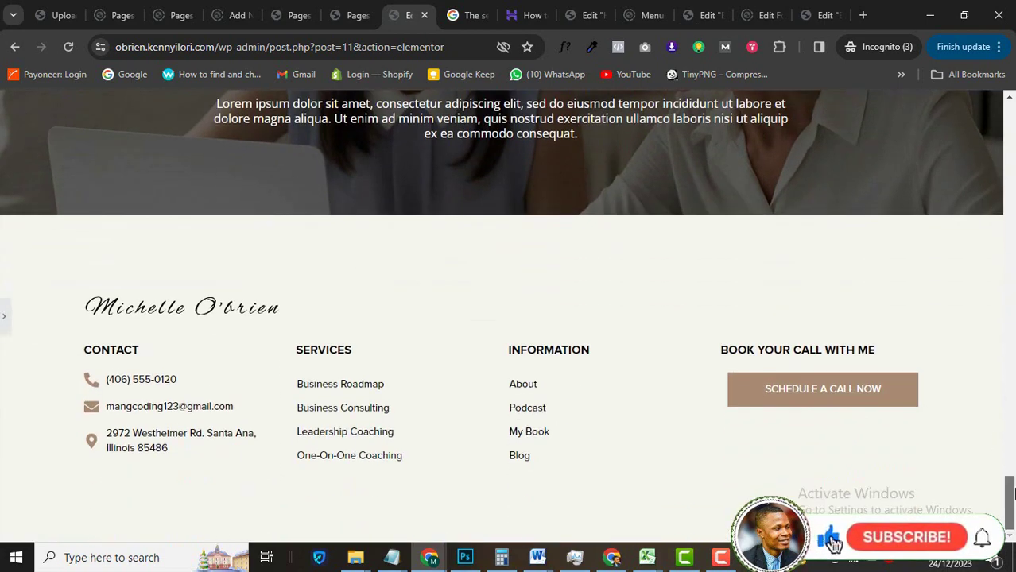
mouse_move(1012, 493)
mouse_down()
mouse_move(1010, 113)
mouse_move(1011, 501)
mouse_up()
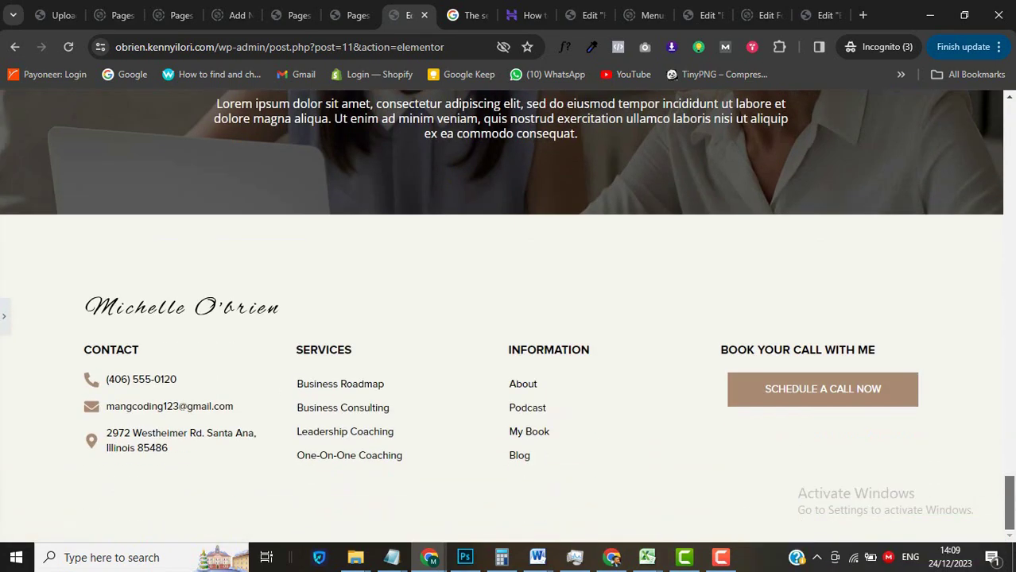
drag(1012, 493, 1012, 127)
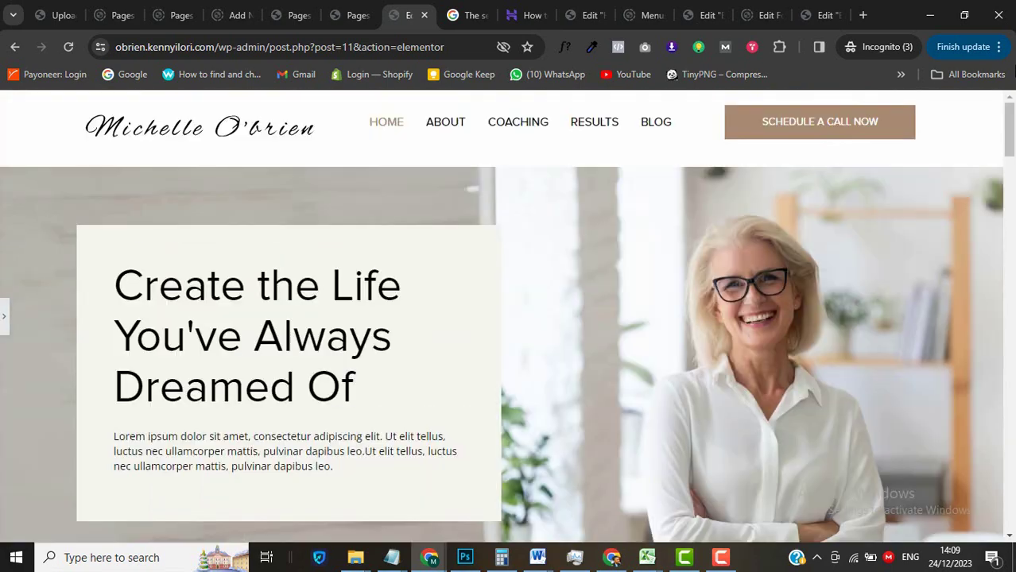
Bring back the editing panel and switch the page to the Tablet Portrait responsive view.
click(6, 322)
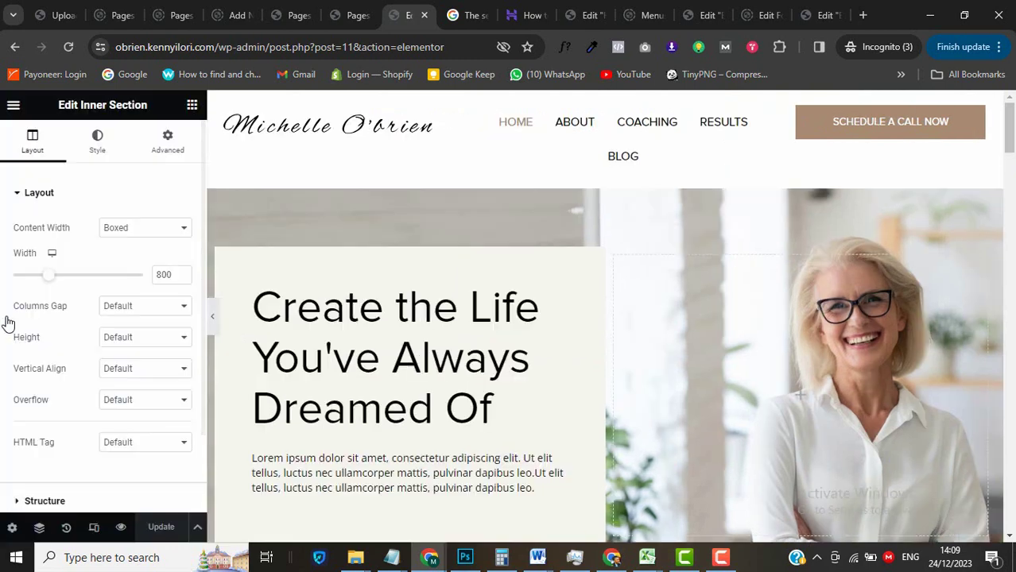
click(94, 529)
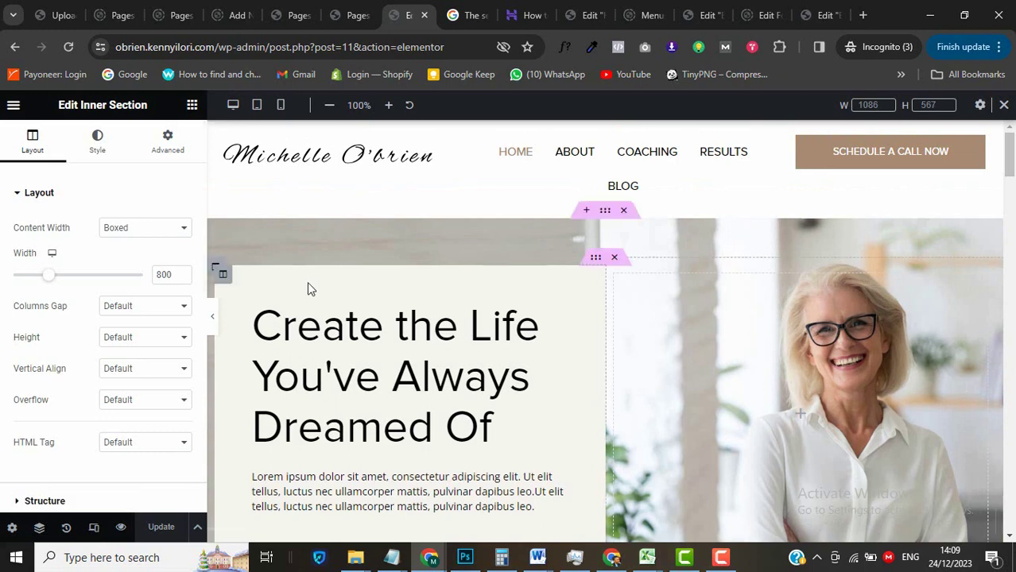
click(535, 249)
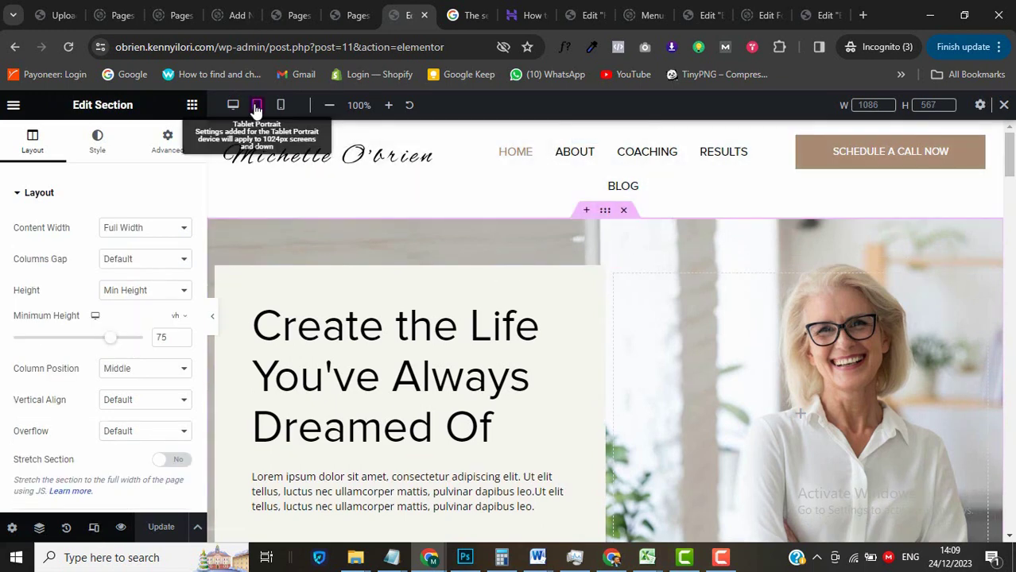
click(257, 106)
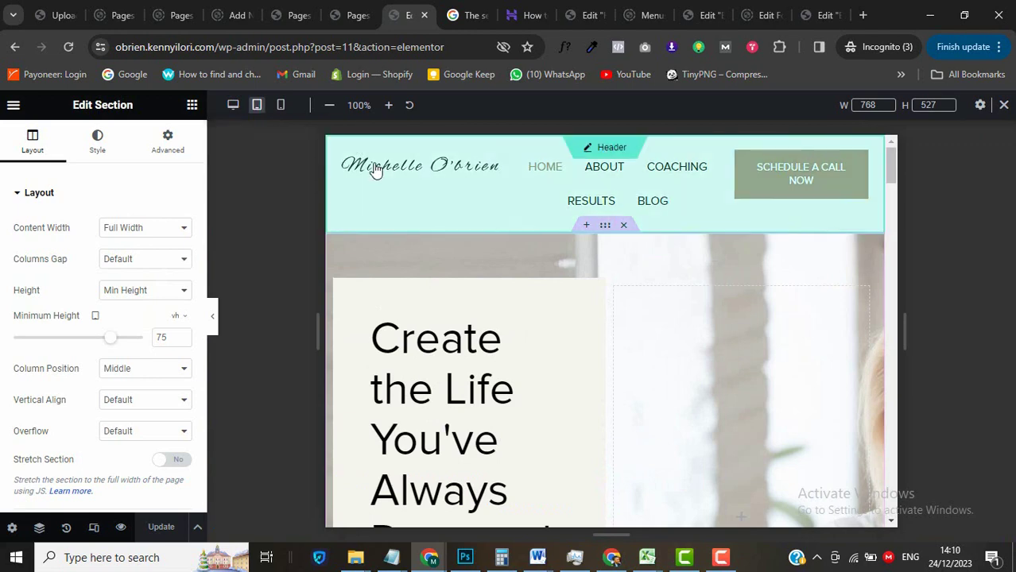
Set the hero heading's tablet typography to size 35 px and line height 40 px.
scroll(666, 340, down, 2)
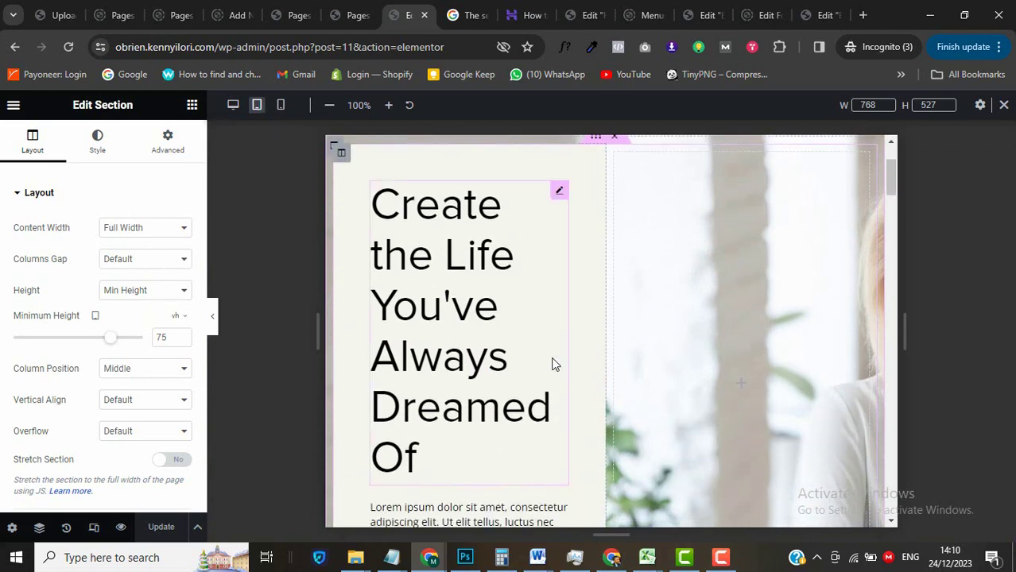
click(560, 195)
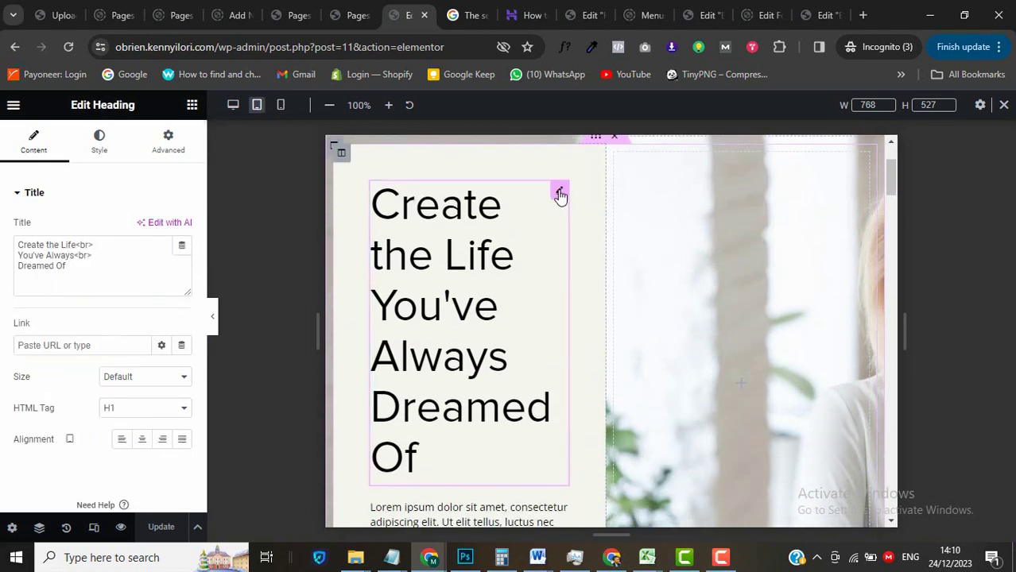
click(107, 156)
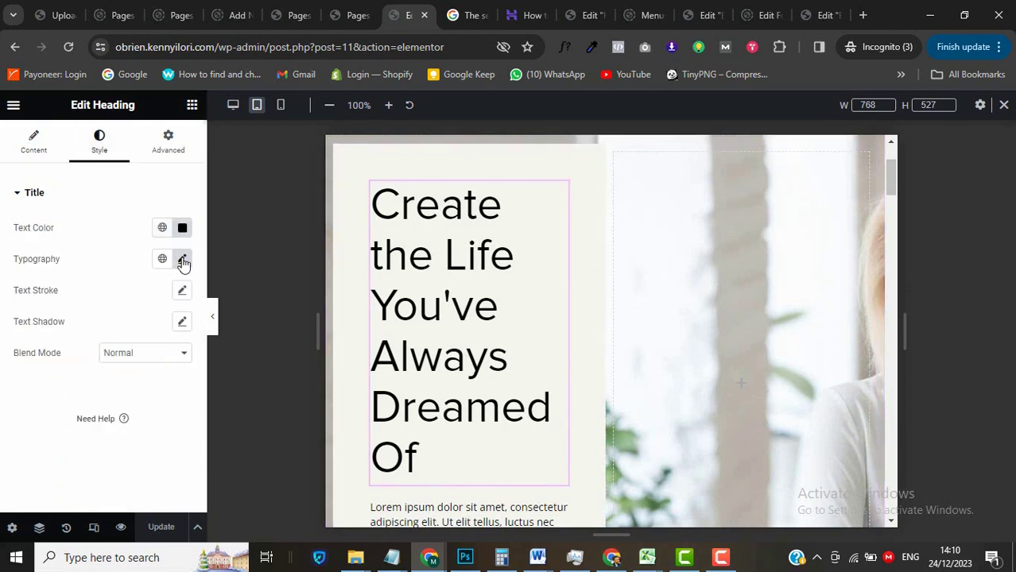
click(183, 262)
scroll(149, 378, down, 2)
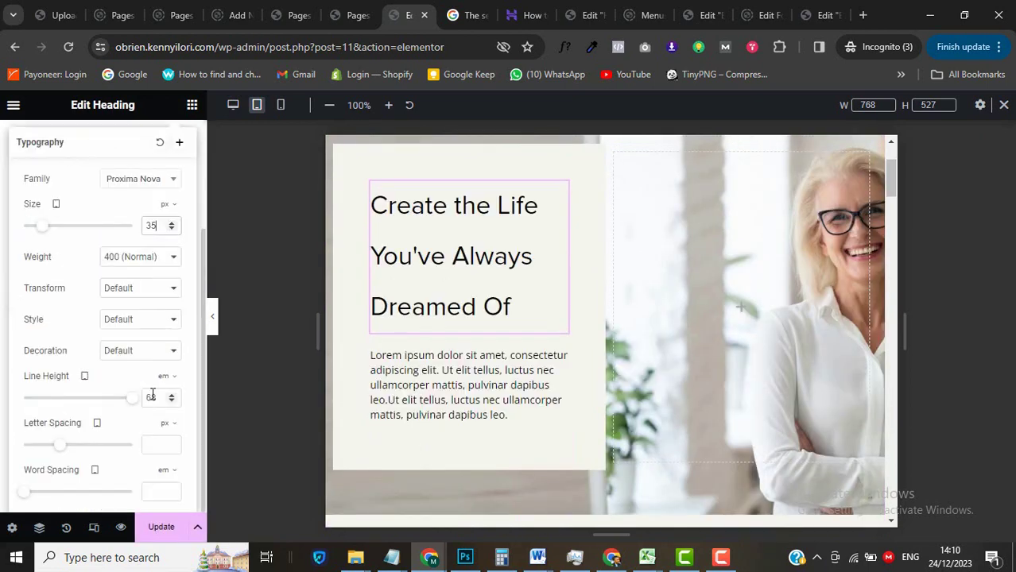
click(165, 377)
click(167, 382)
click(152, 400)
text(40)
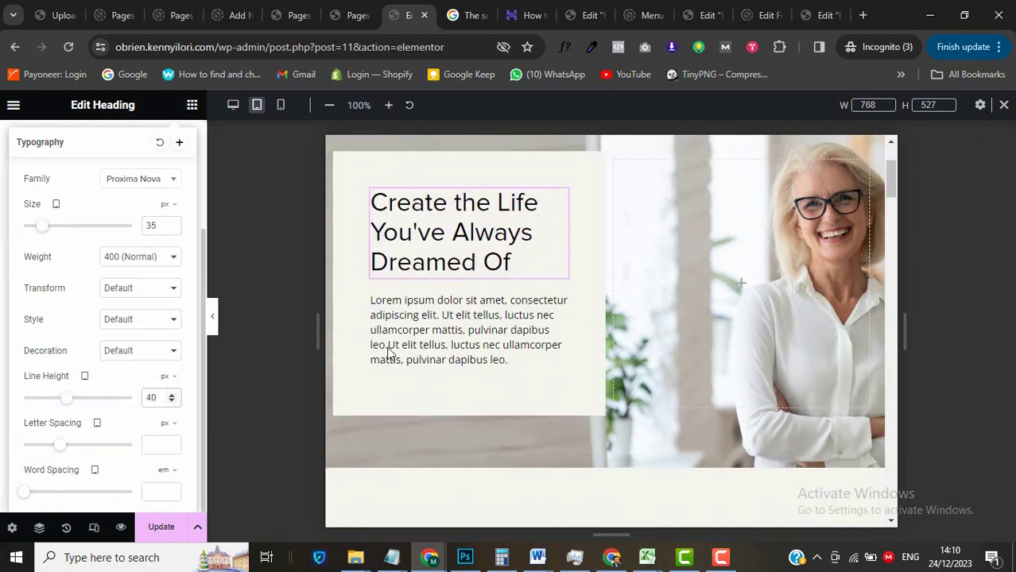
Review the tablet layout of the hero section and the challenges section below it.
scroll(601, 384, up, 2)
scroll(598, 374, down, 1)
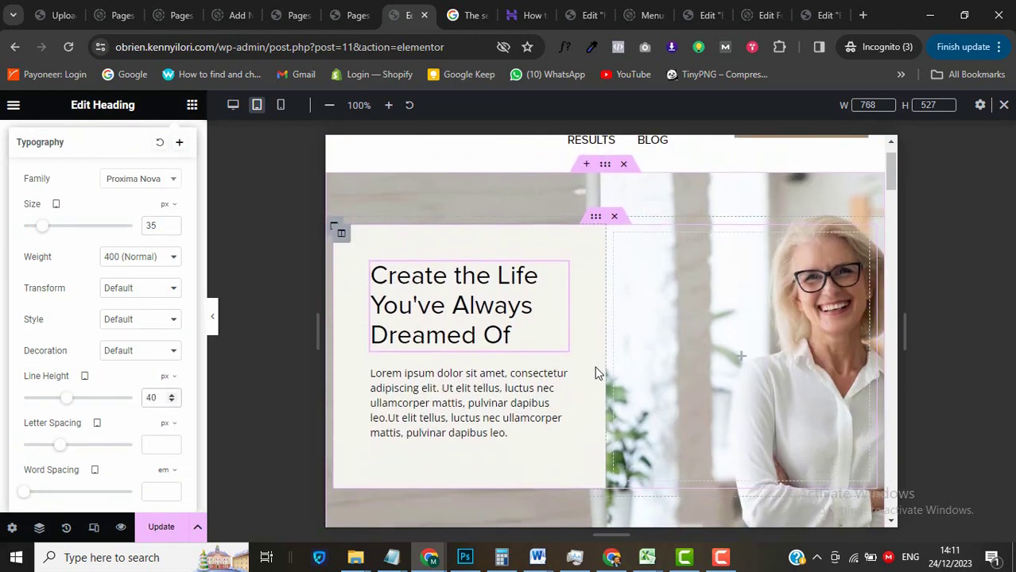
scroll(598, 373, up, 1)
scroll(598, 373, down, 4)
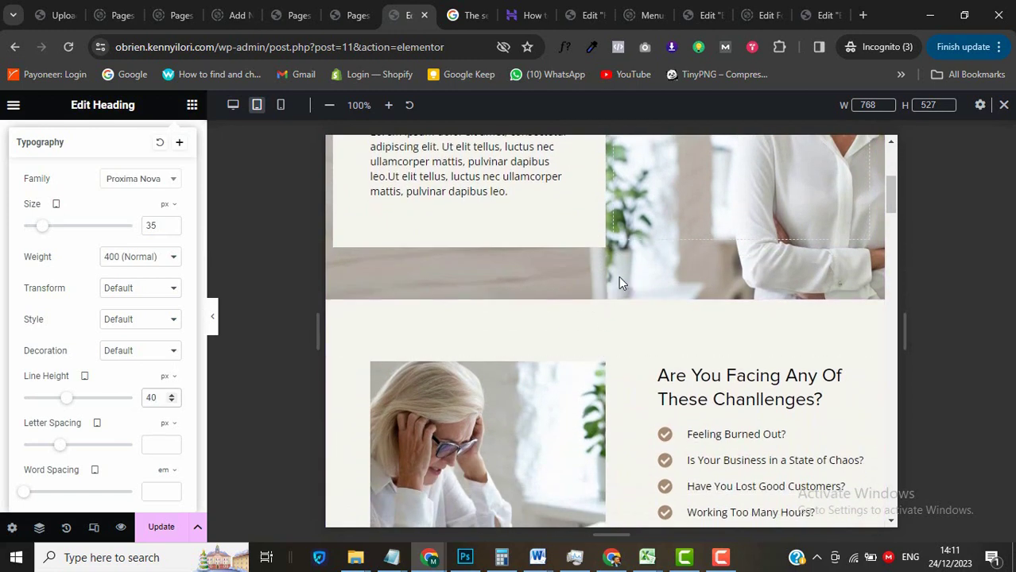
scroll(619, 279, up, 5)
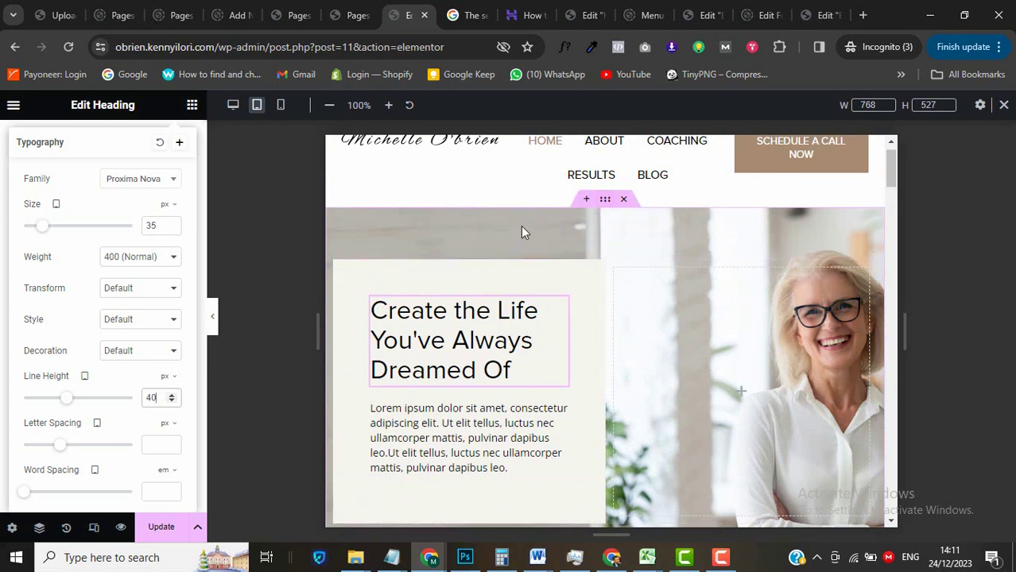
scroll(589, 256, down, 2)
scroll(589, 258, up, 1)
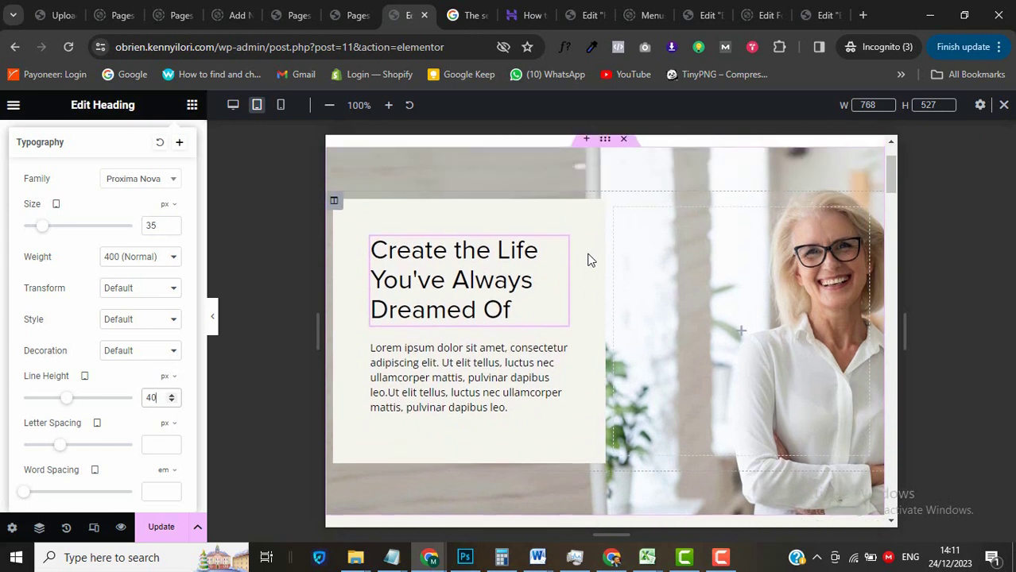
scroll(668, 429, up, 1)
Set the hero section's tablet padding to 30 px at the top and 30 px at the bottom.
click(605, 167)
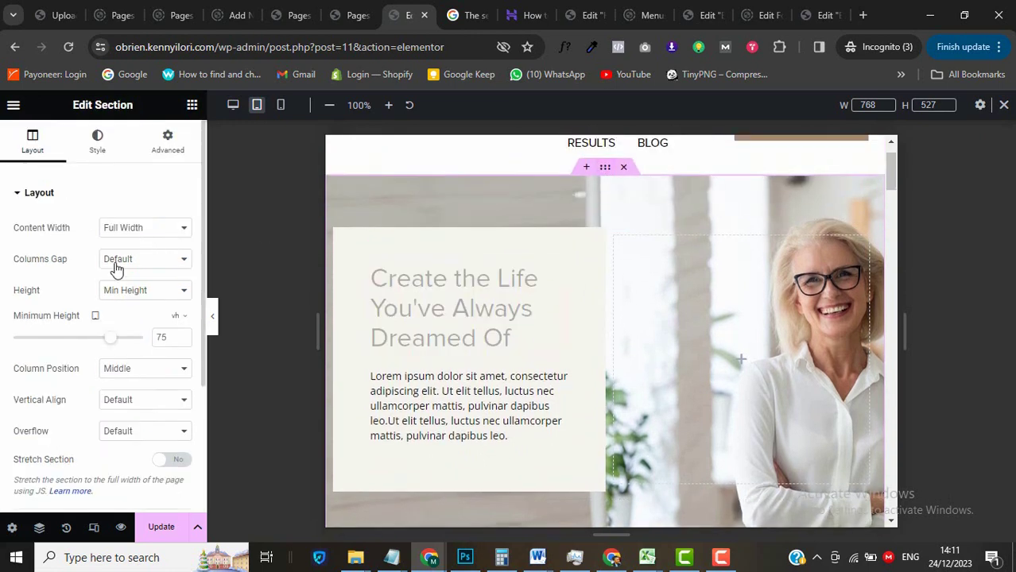
click(167, 143)
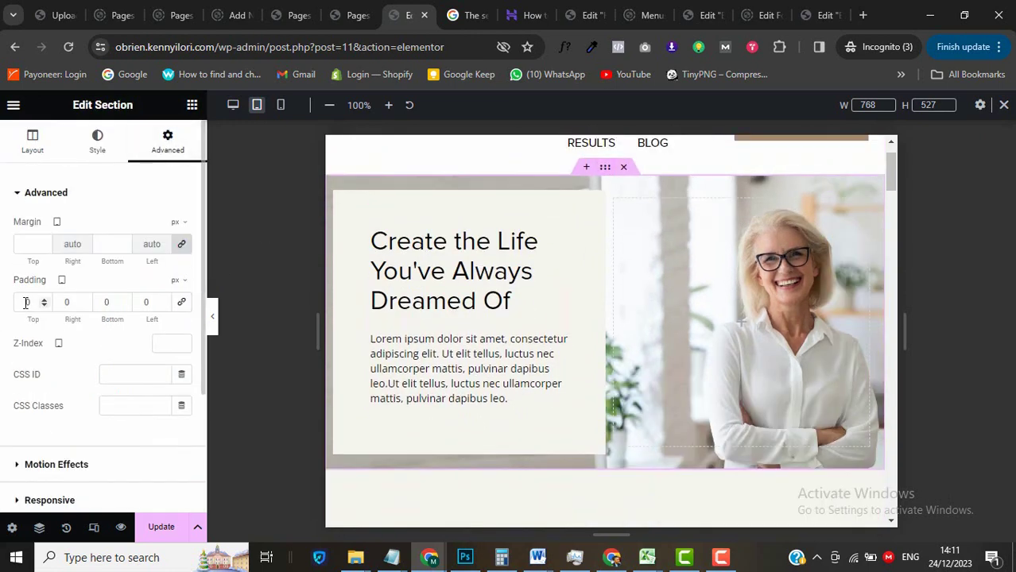
text(30)
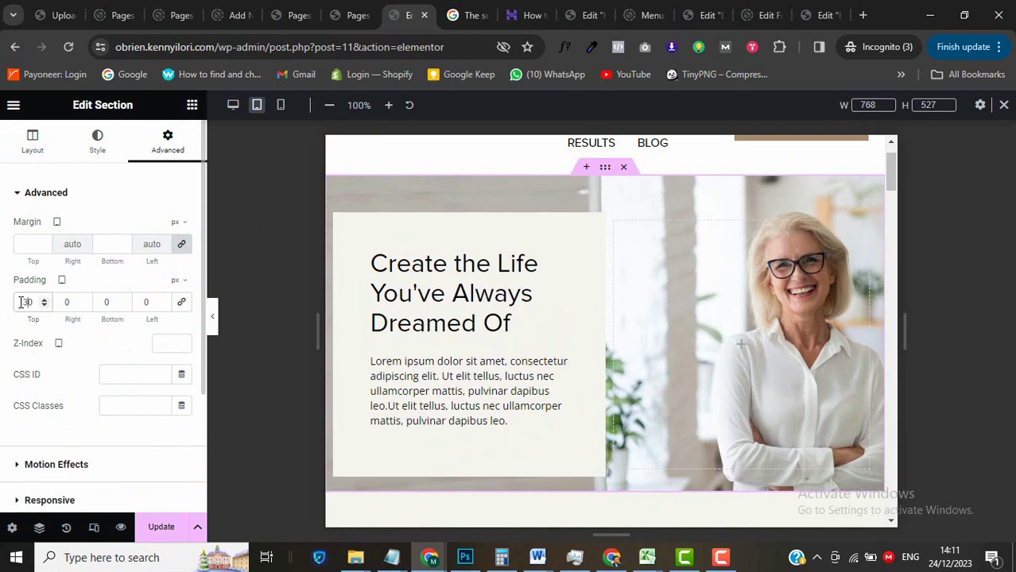
click(106, 299)
text(30)
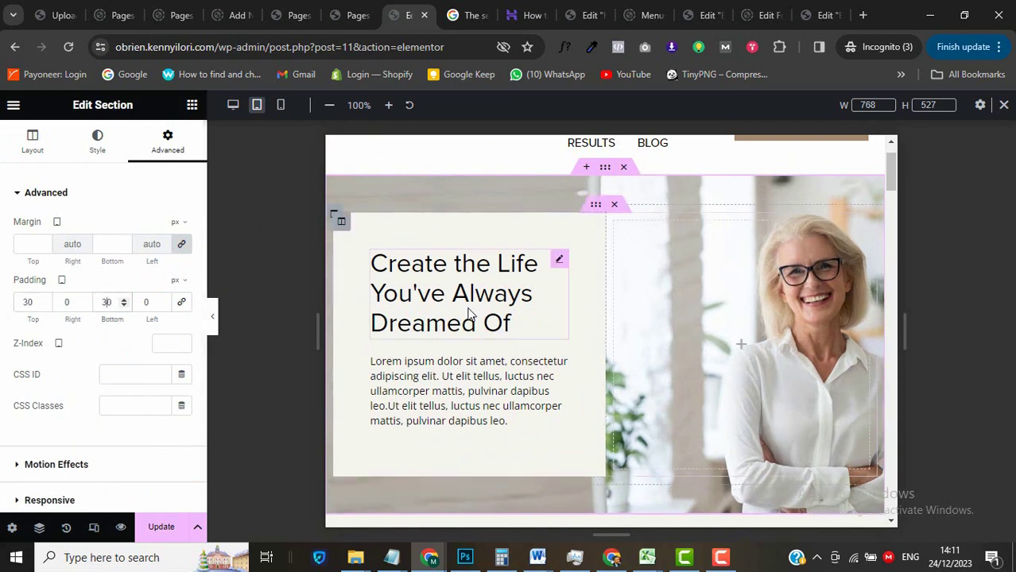
Reduce the tablet left padding of the column holding the stressed woman's photo in the challenges section.
scroll(465, 306, down, 3)
scroll(469, 314, up, 4)
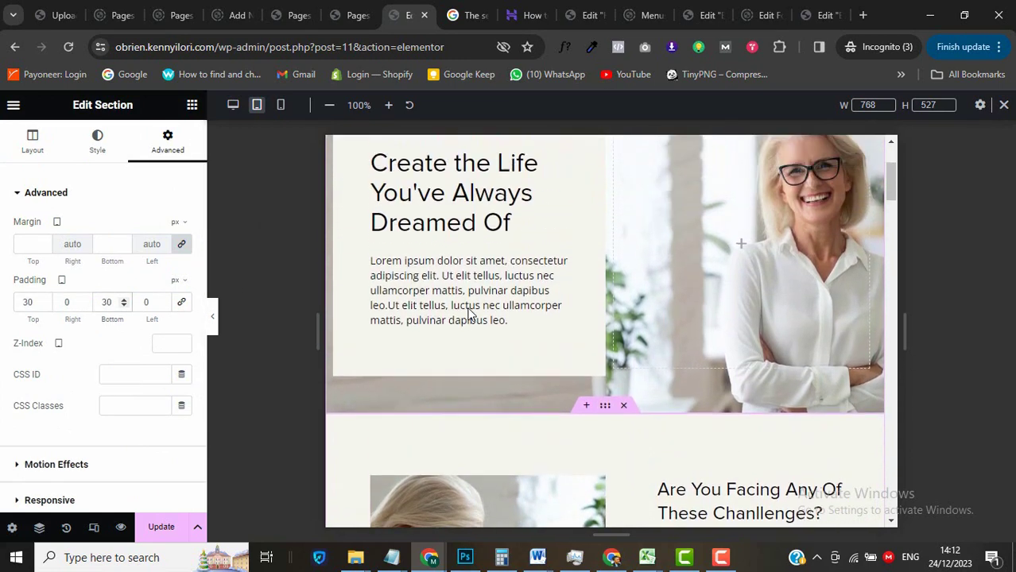
scroll(468, 318, down, 5)
scroll(464, 294, up, 1)
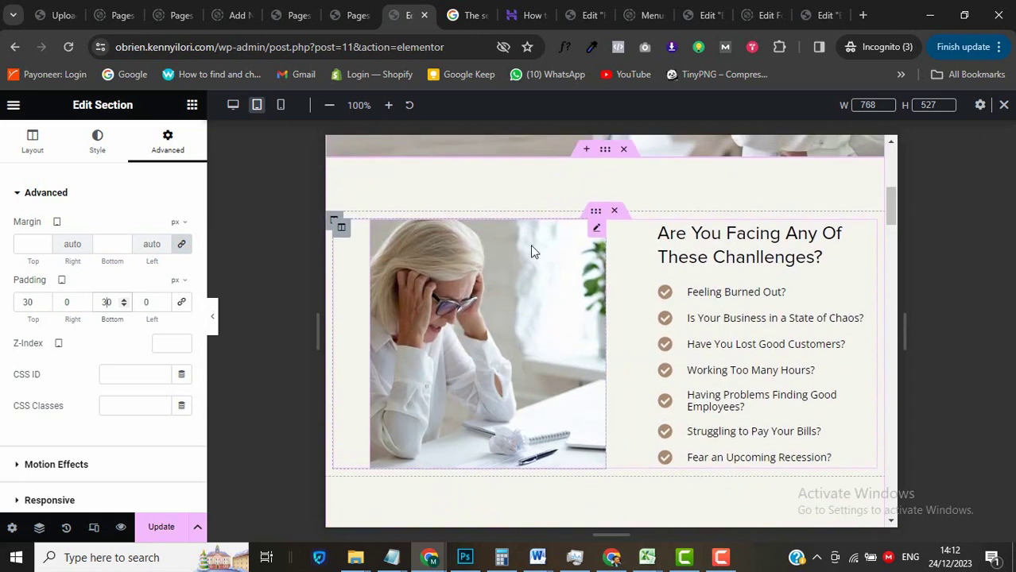
click(596, 231)
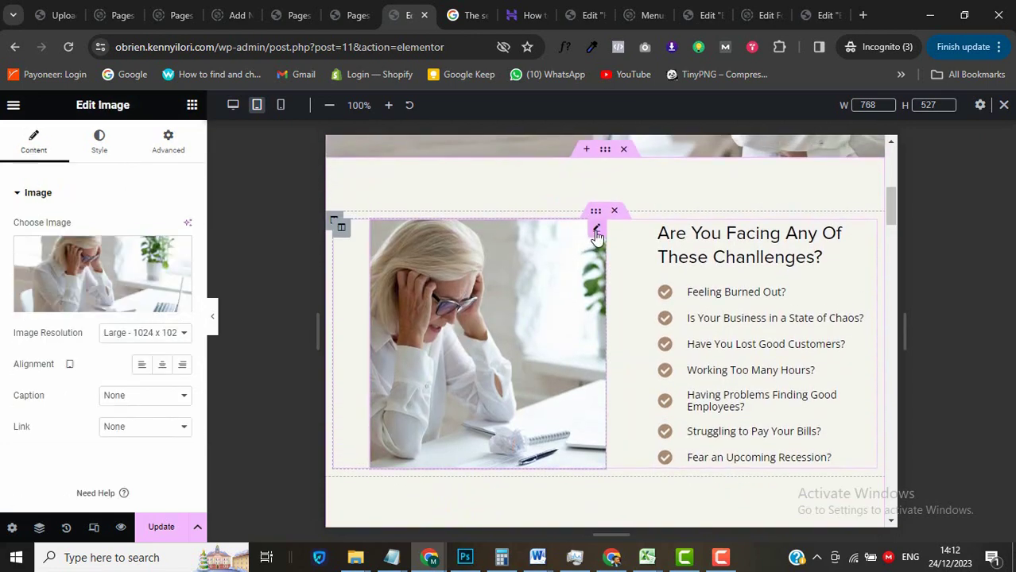
click(341, 228)
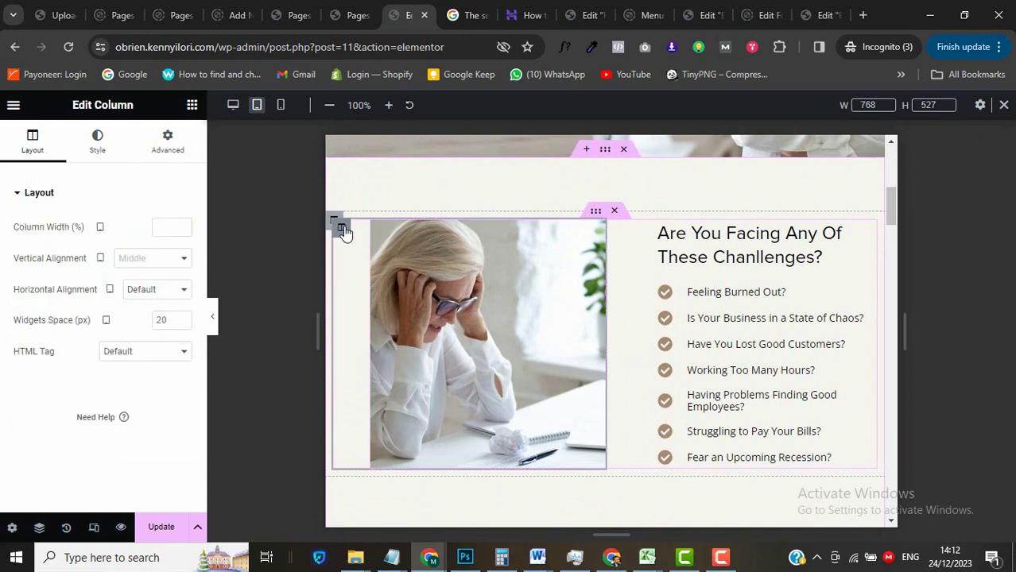
click(170, 145)
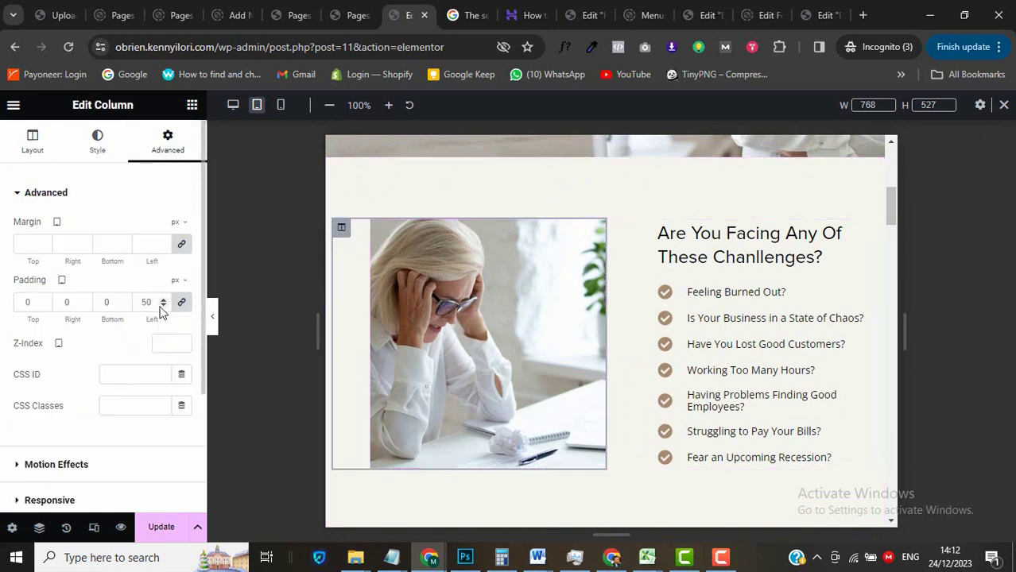
double_click(145, 302)
text(0)
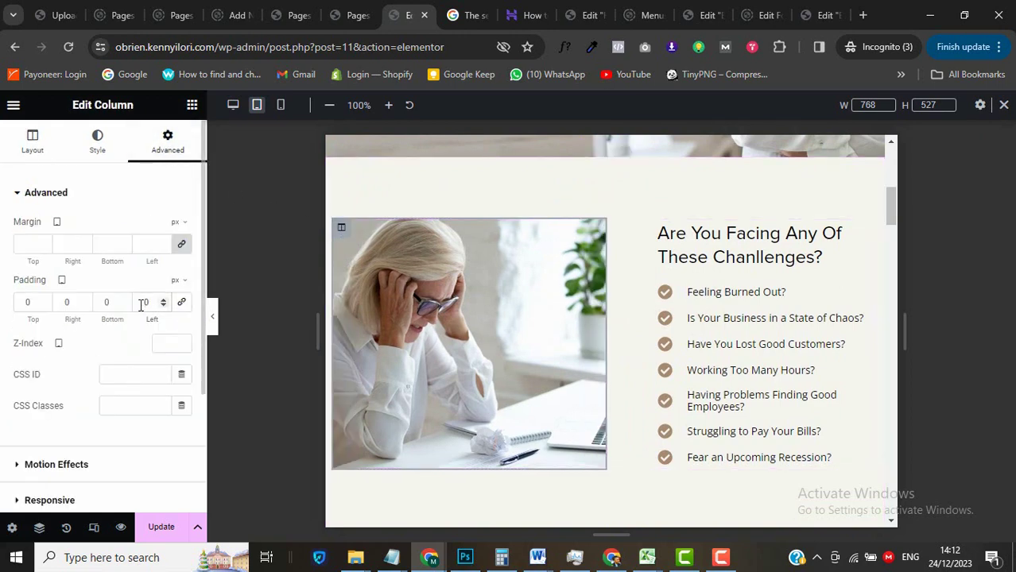
Set the tablet left padding of the column holding the challenges heading and checklist to 30 px.
click(614, 230)
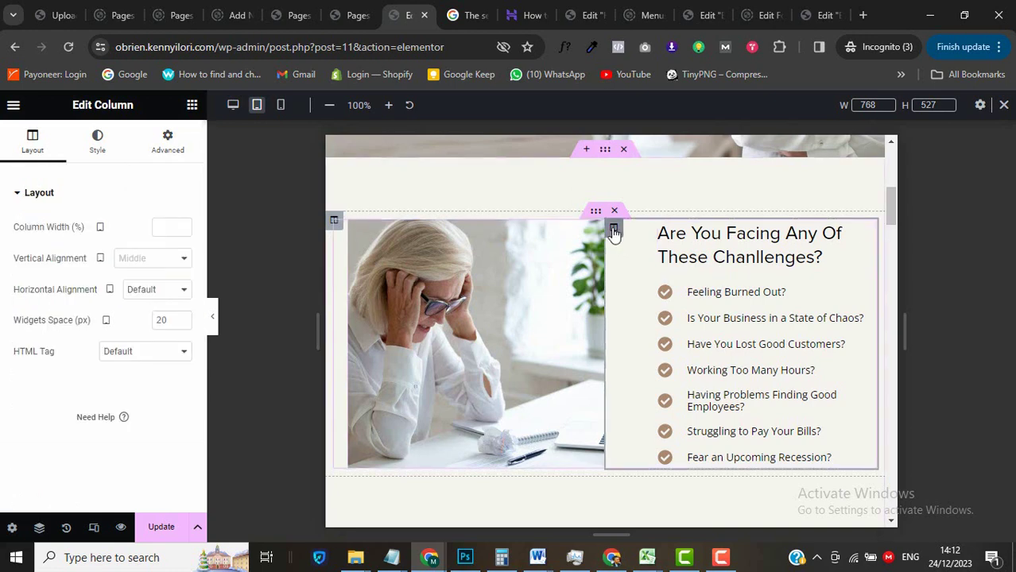
click(168, 142)
double_click(148, 302)
text(0)
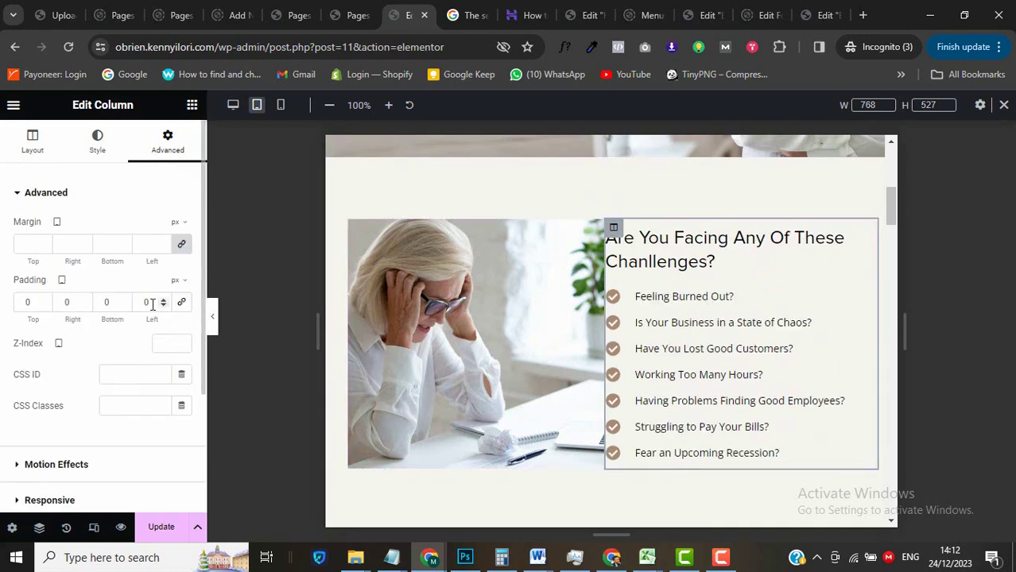
text(30)
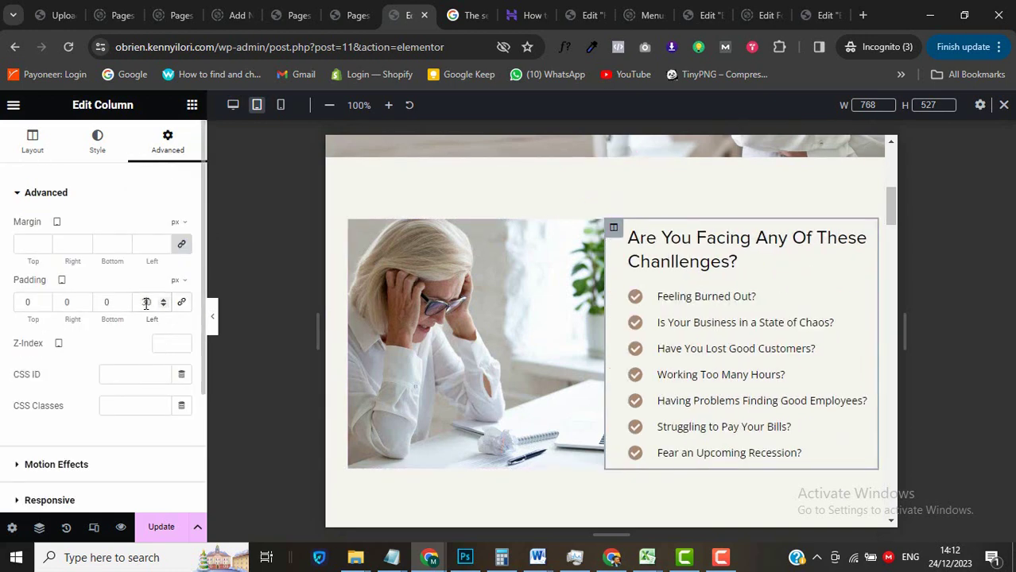
scroll(496, 357, down, 1)
scroll(499, 355, up, 1)
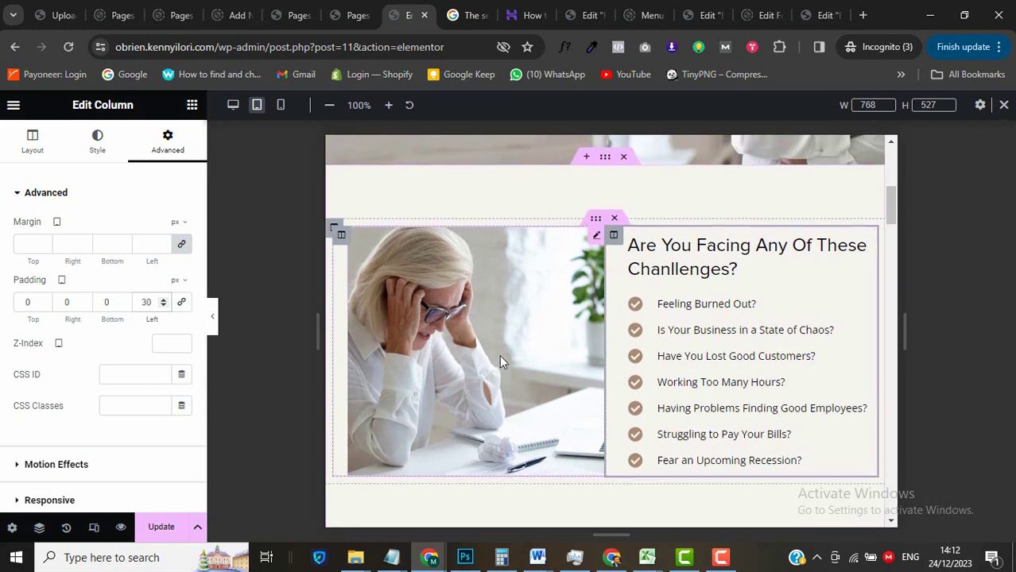
Set the challenges section's tablet padding to 20 px at the top and 20 px at the bottom.
click(606, 159)
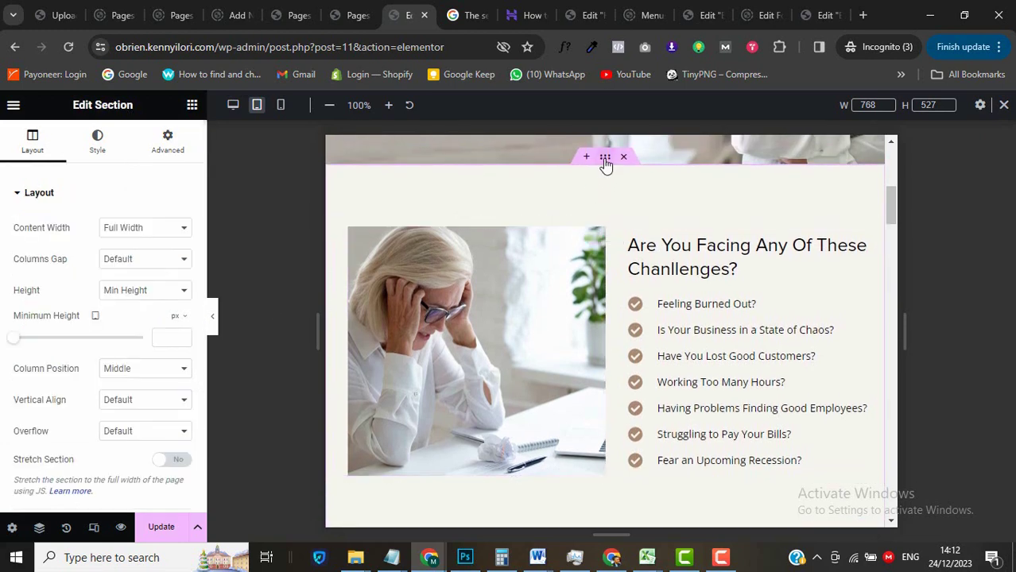
click(167, 143)
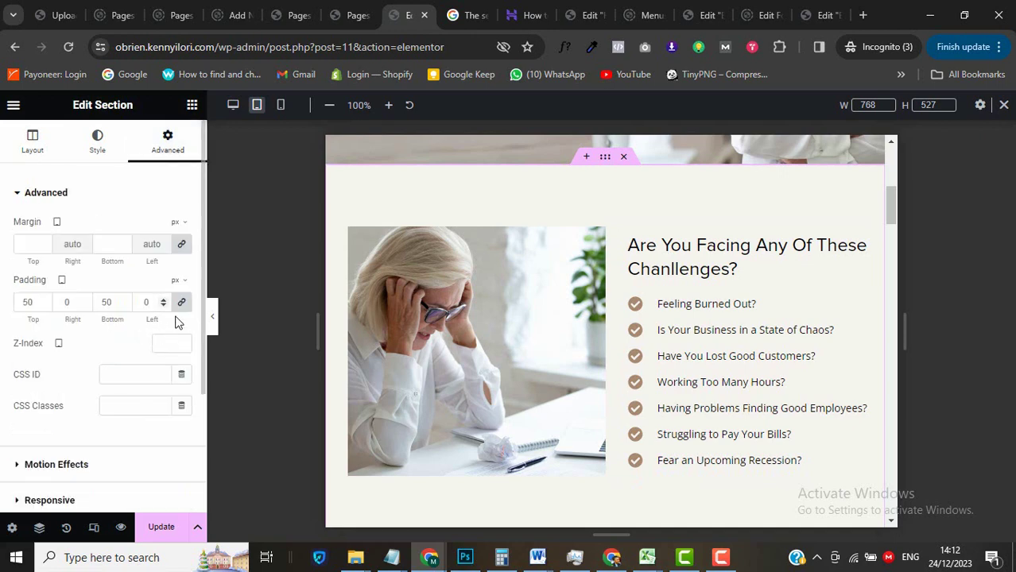
click(181, 307)
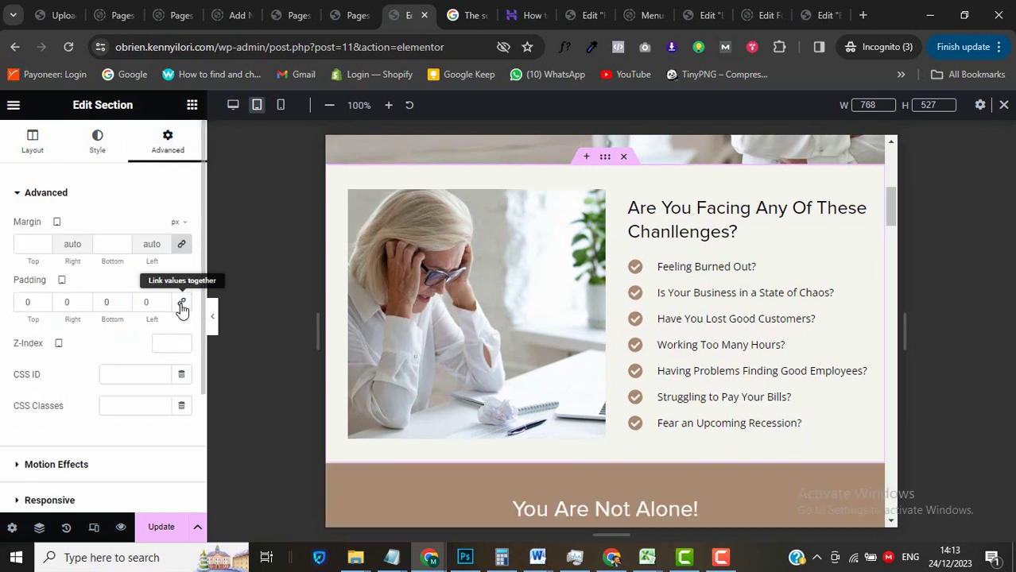
scroll(772, 154, up, 1)
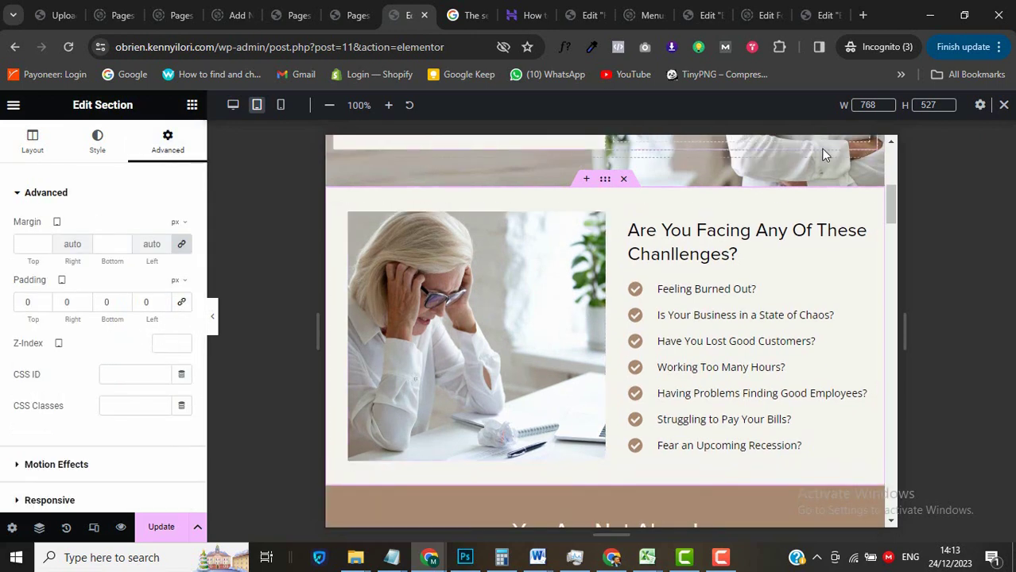
scroll(821, 152, up, 3)
scroll(822, 152, down, 5)
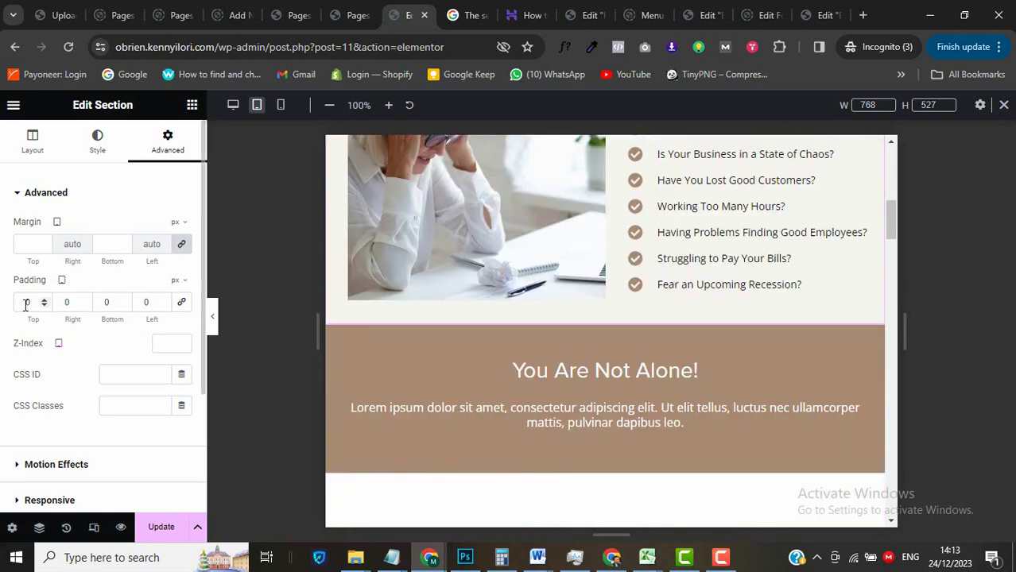
text(20)
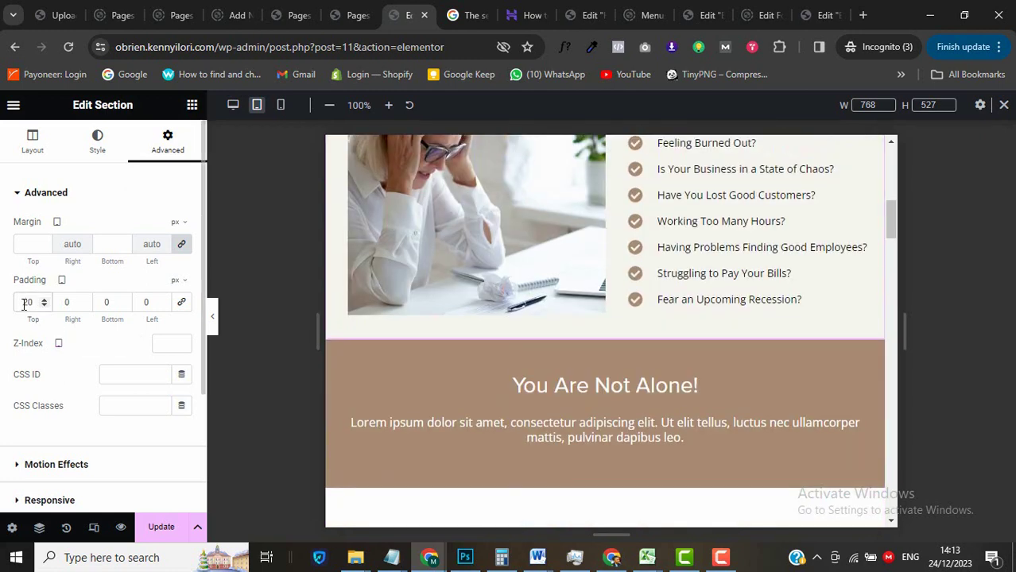
click(99, 301)
text(2)
Set the tablet left padding of the "My Clients Are Able To" text column to 20 px.
scroll(430, 290, down, 2)
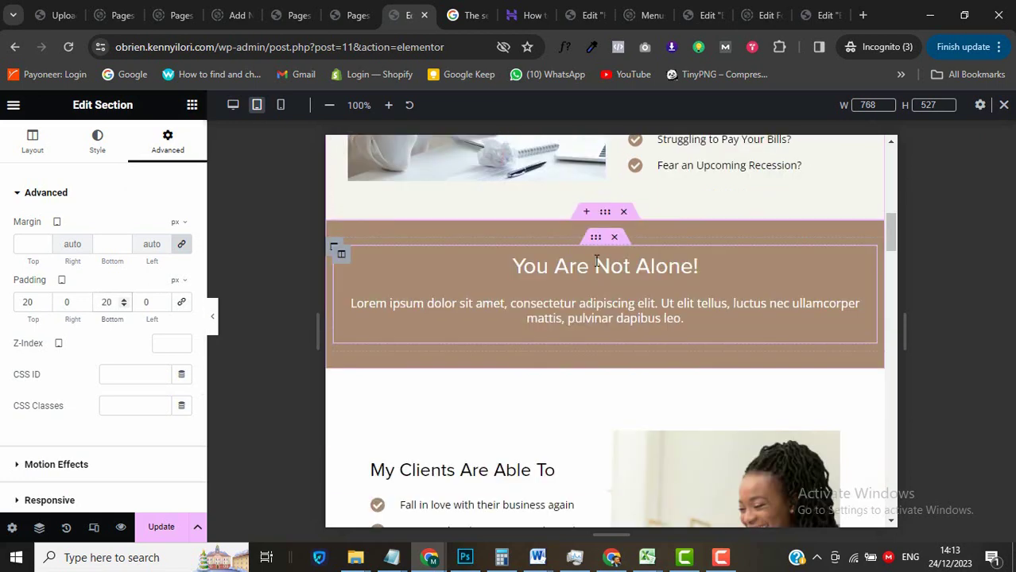
scroll(539, 326, down, 4)
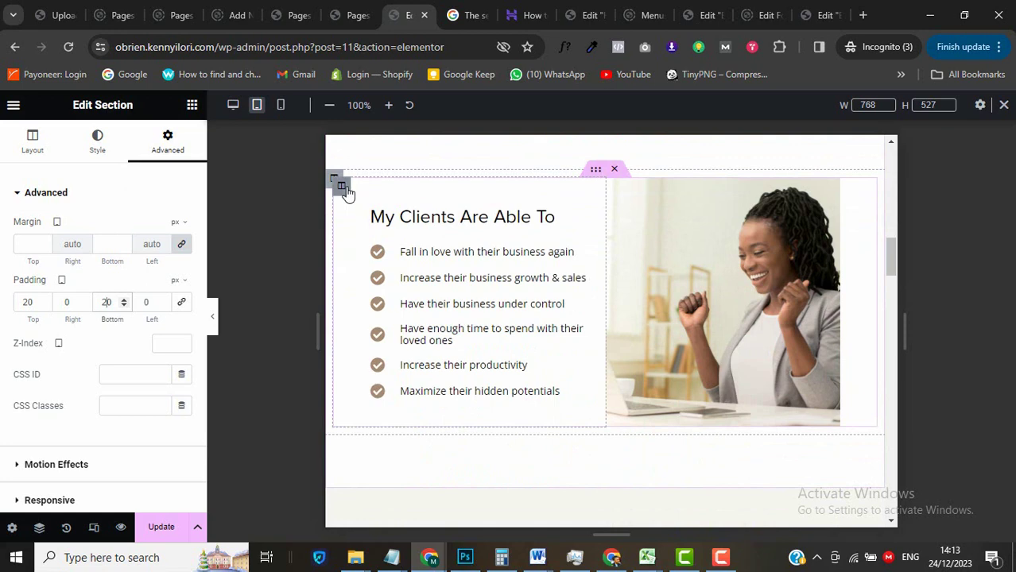
click(344, 189)
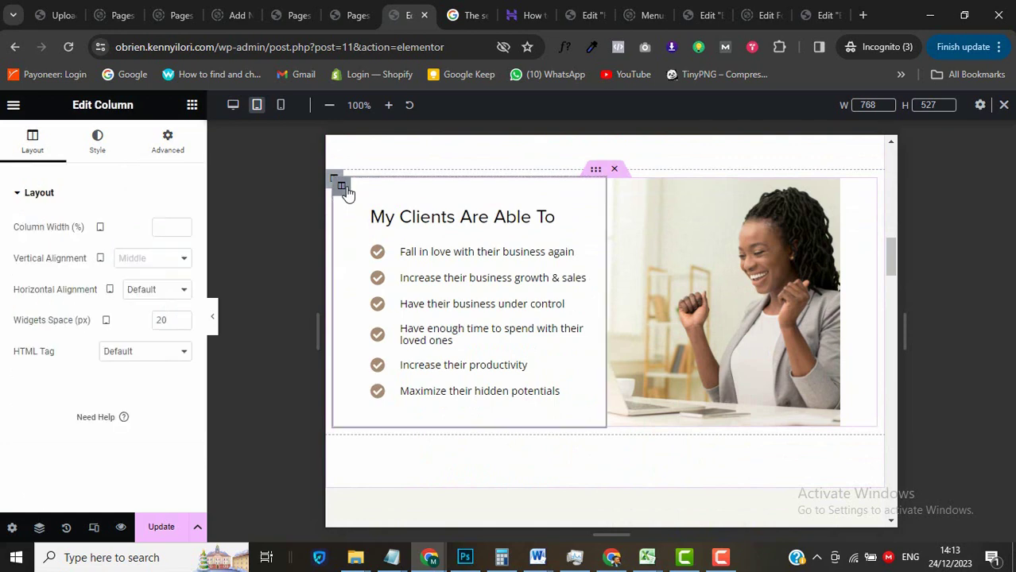
click(178, 156)
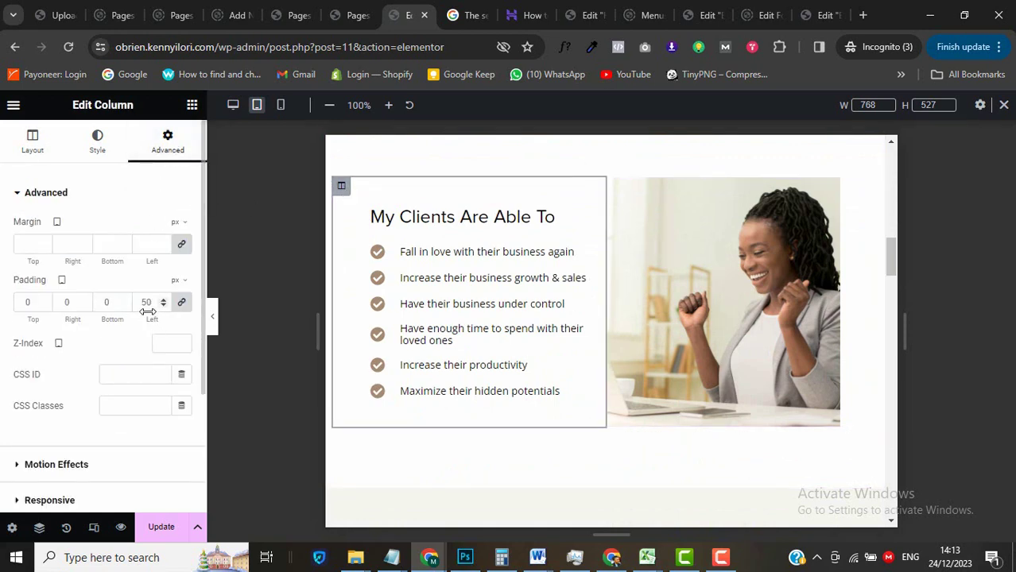
click(182, 305)
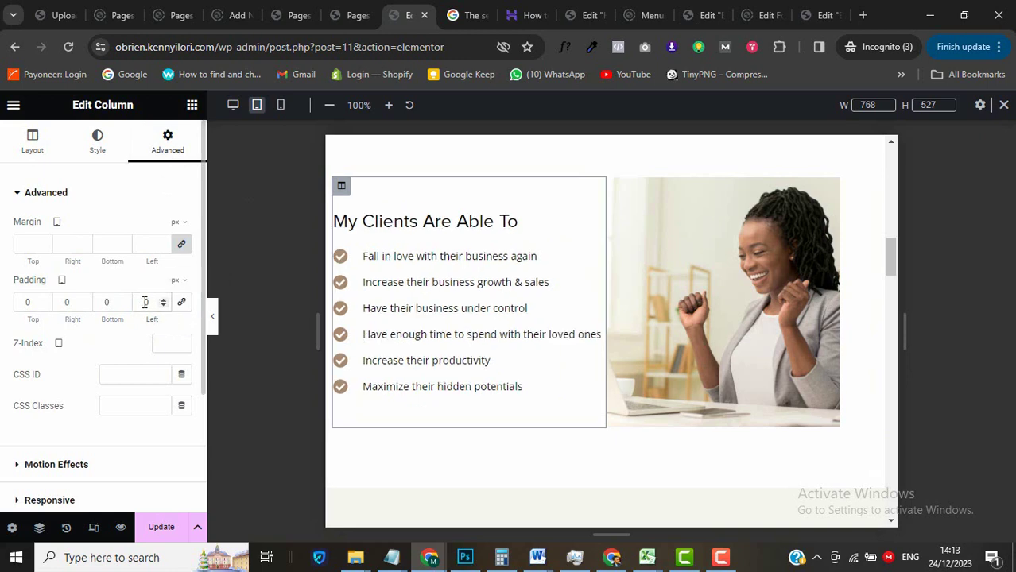
text(20)
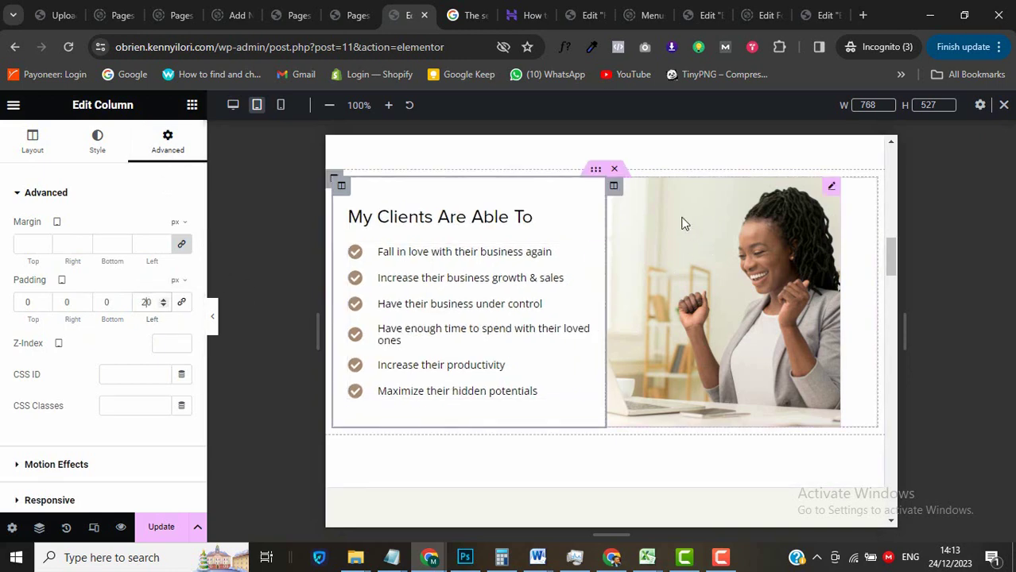
Set the tablet padding of the cheering woman's photo column to 20 px on the right and 0 on the other sides.
click(613, 185)
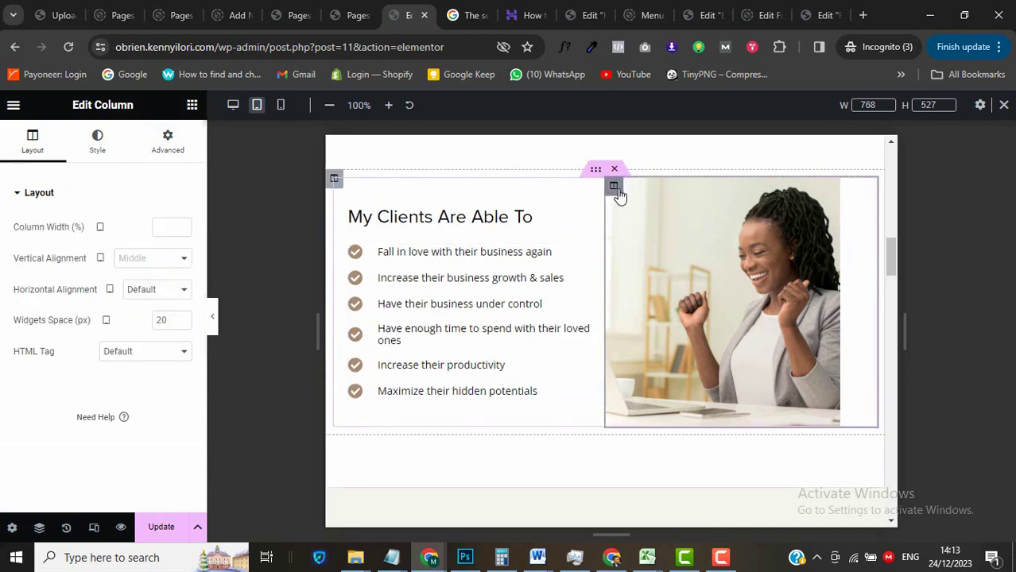
click(171, 143)
click(181, 302)
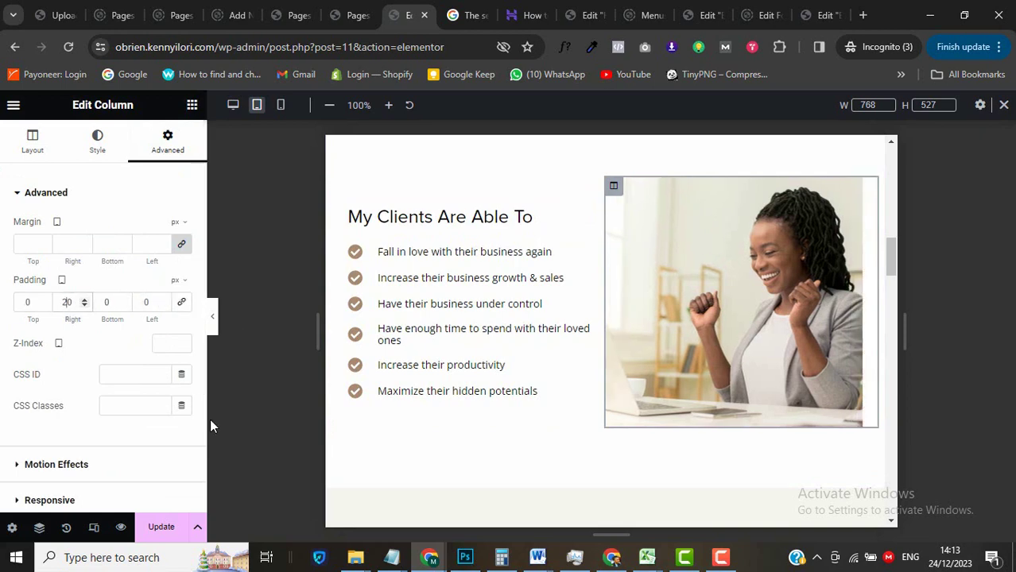
Set the "My Clients Are Able To" section's tablet padding to 20 px at the top and 20 px at the bottom.
scroll(556, 238, up, 1)
click(605, 169)
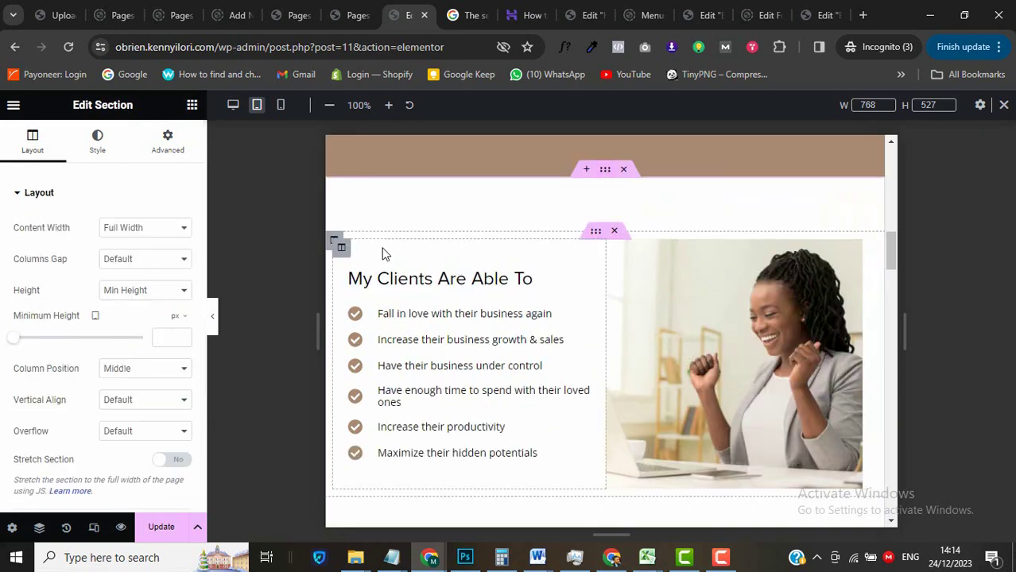
click(159, 150)
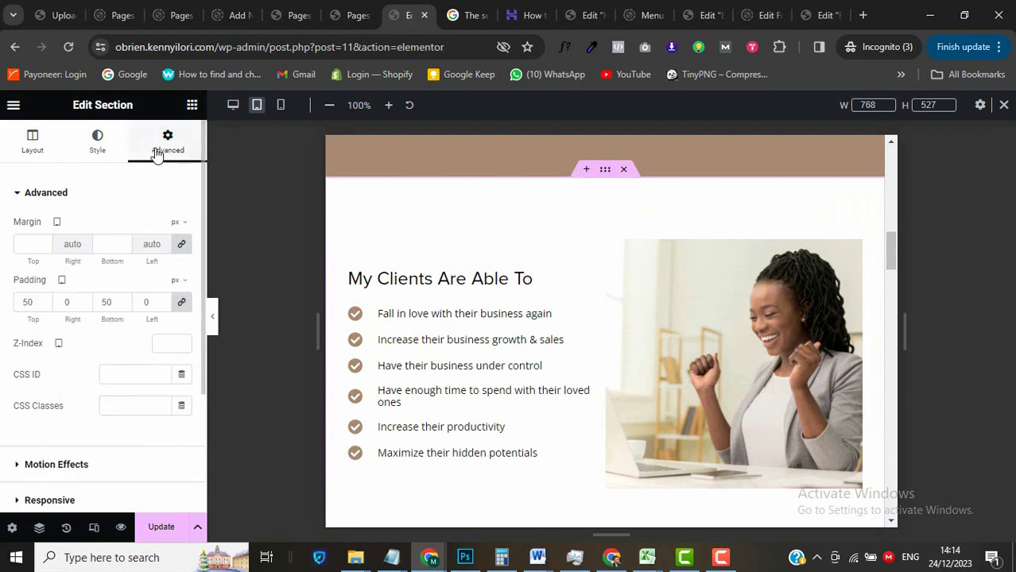
click(182, 303)
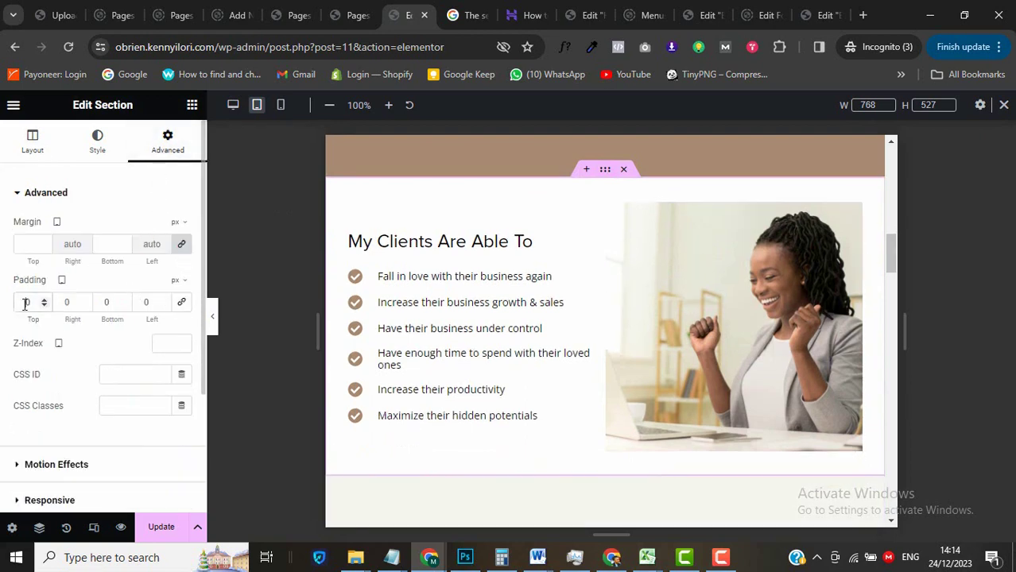
text(20)
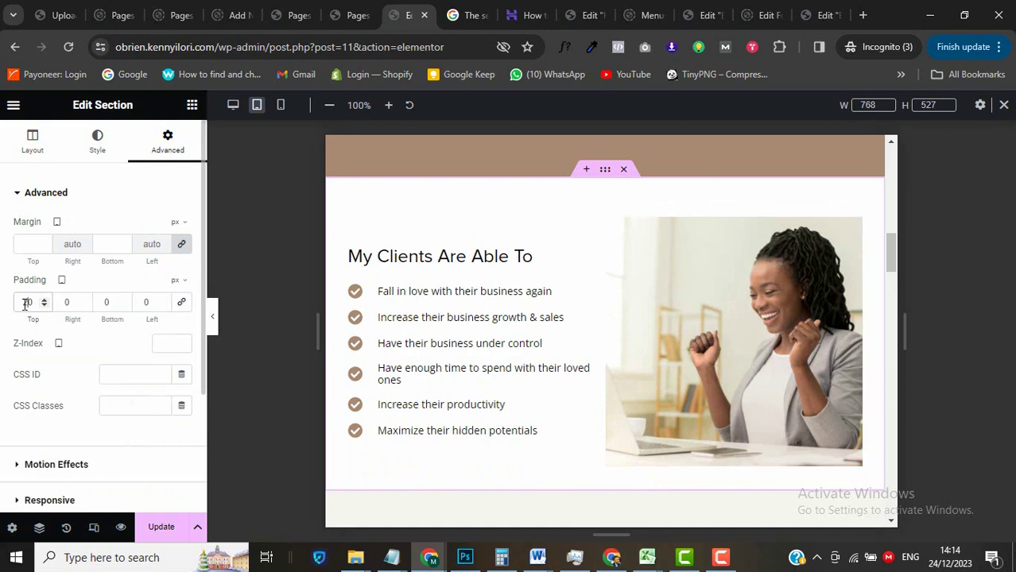
click(102, 302)
text(2)
Set the tablet padding of the "What Makes My Coaching Different?" text column to 20 px on the right and left.
scroll(690, 412, down, 10)
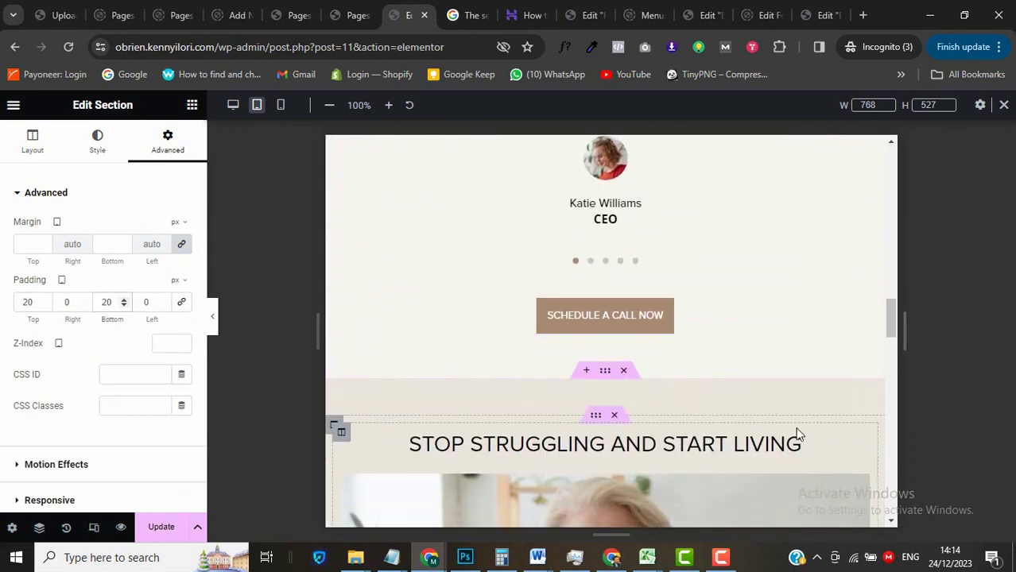
scroll(797, 437, down, 3)
scroll(798, 436, down, 5)
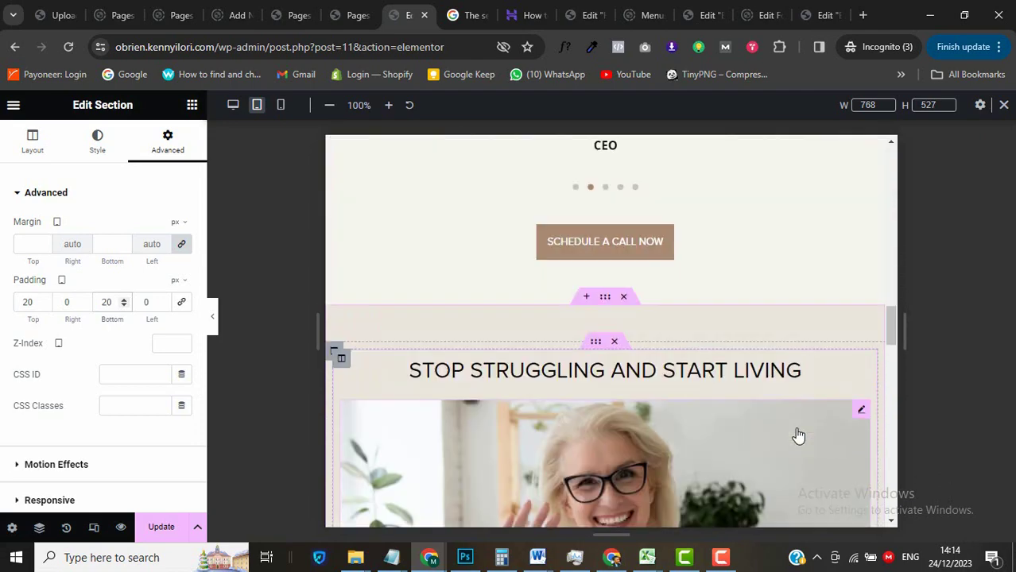
scroll(797, 433, down, 4)
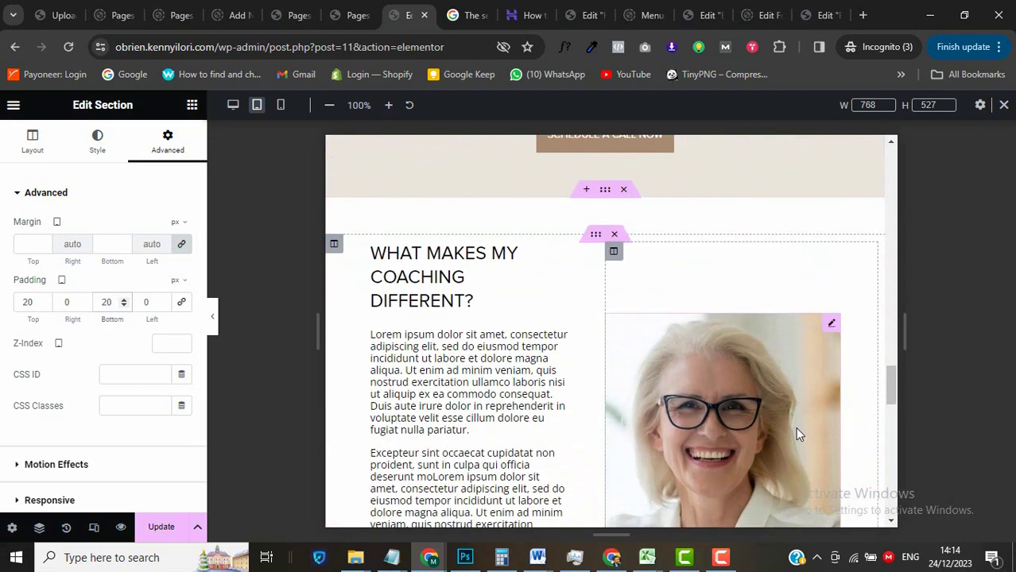
scroll(469, 262, up, 1)
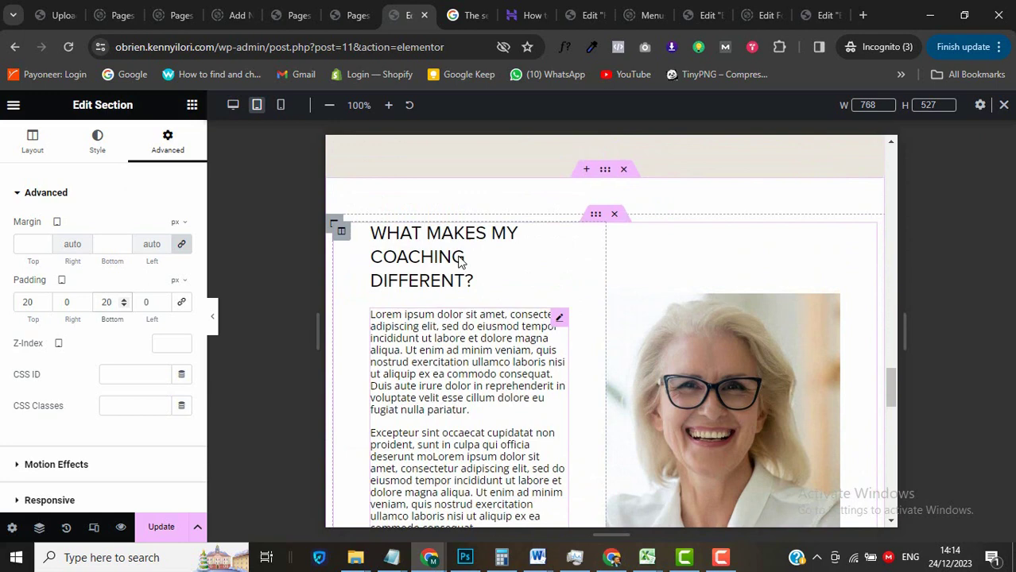
click(346, 238)
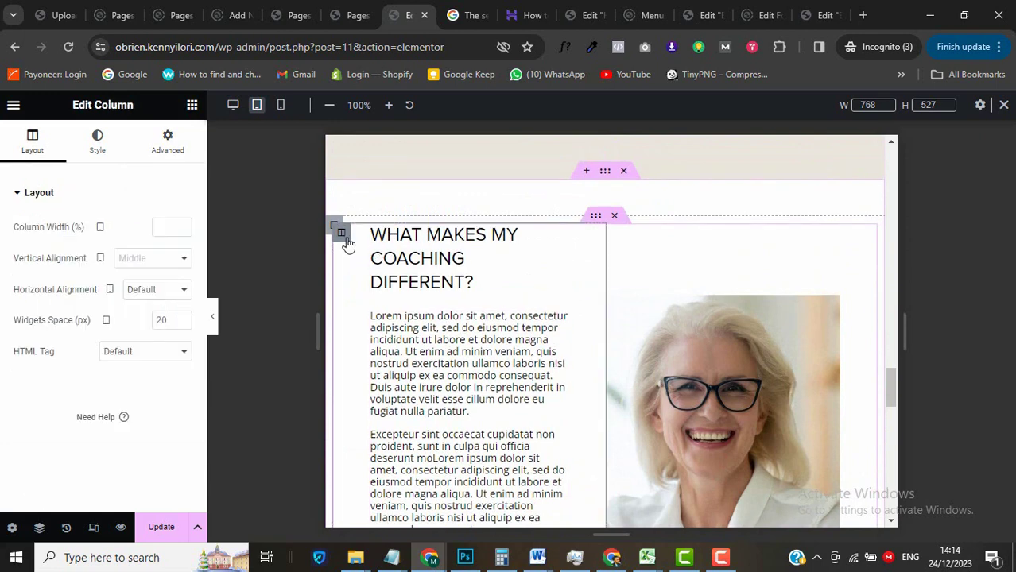
click(166, 142)
drag(67, 317, 59, 310)
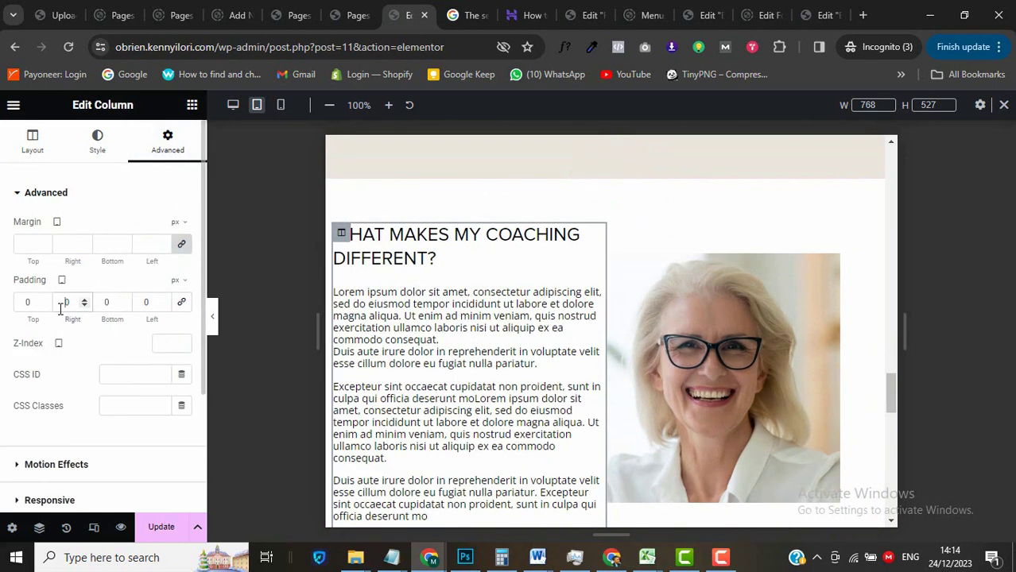
text(20)
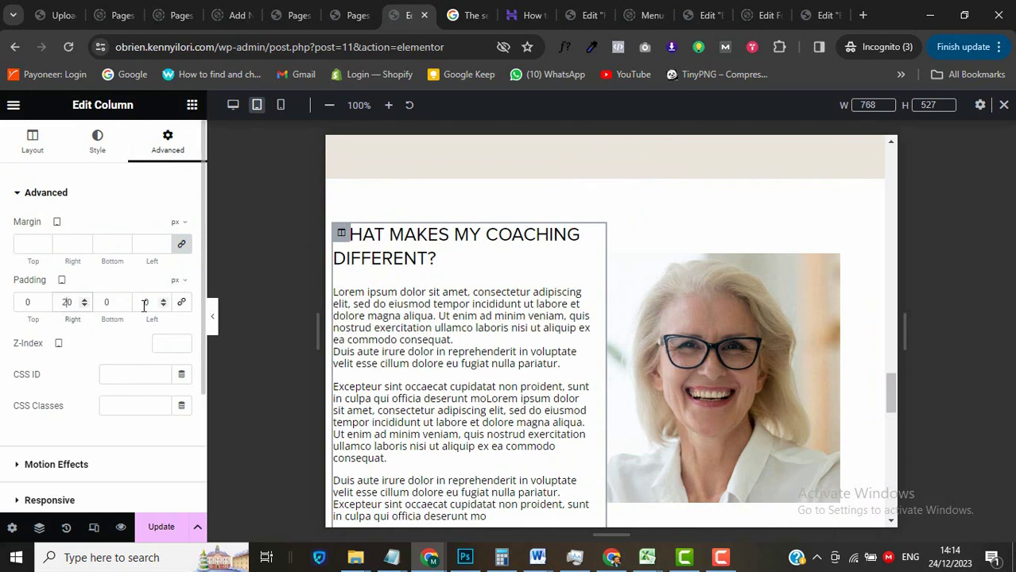
text(20)
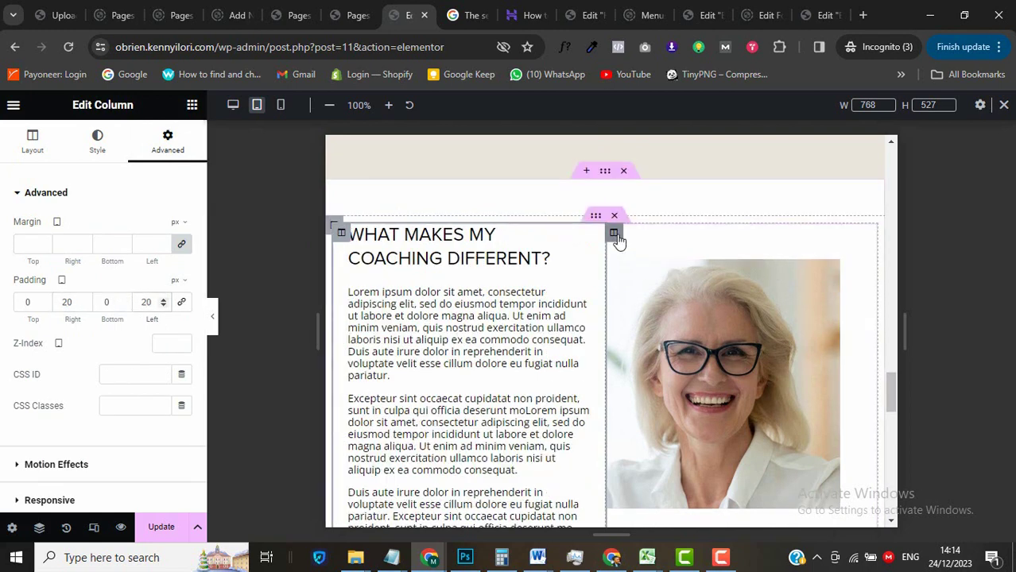
Set the tablet right padding of the photo column in the coaching section to 20 px and save the page.
click(614, 234)
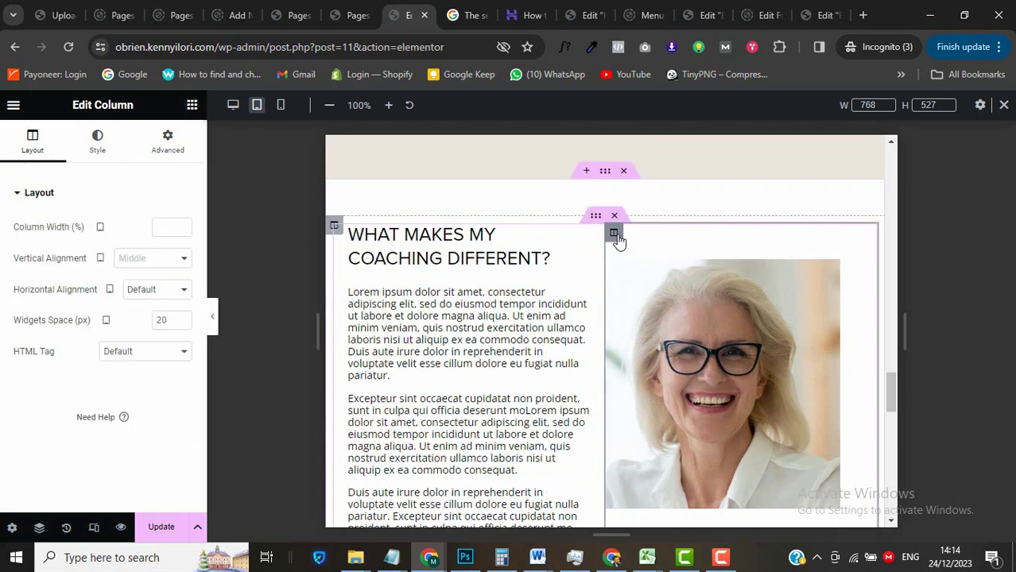
click(177, 155)
click(181, 302)
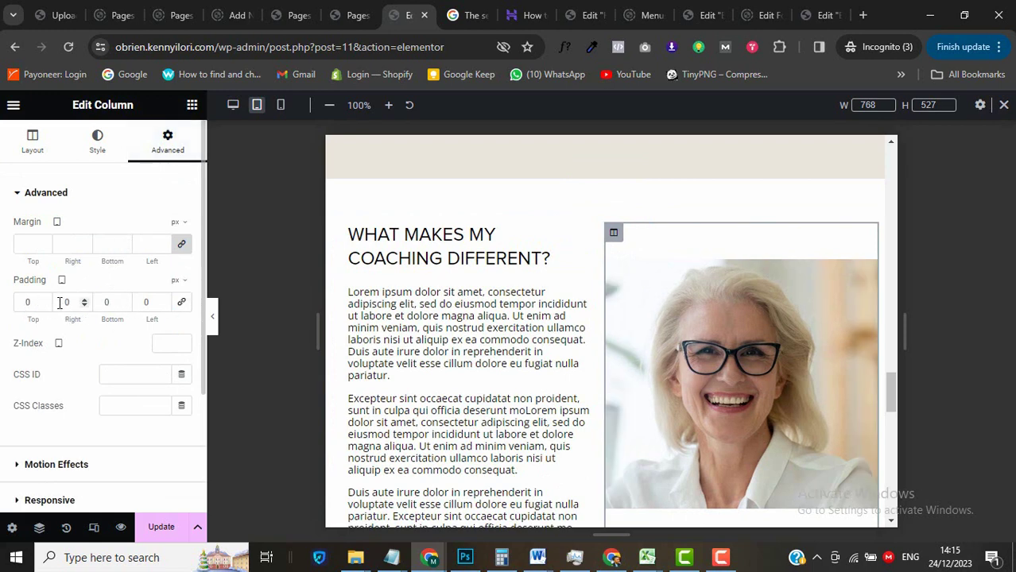
click(61, 303)
text(2)
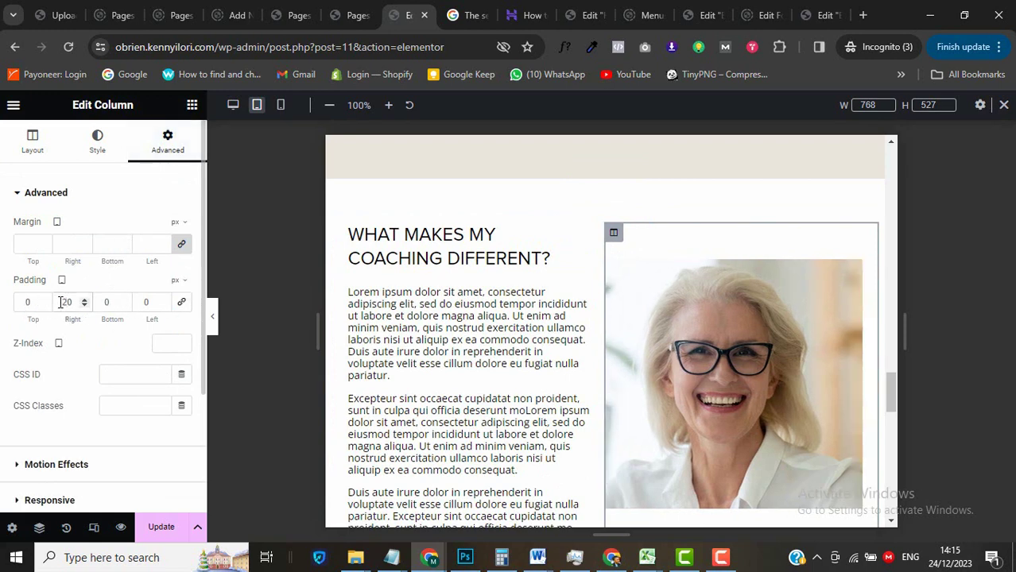
key(ctrl+s)
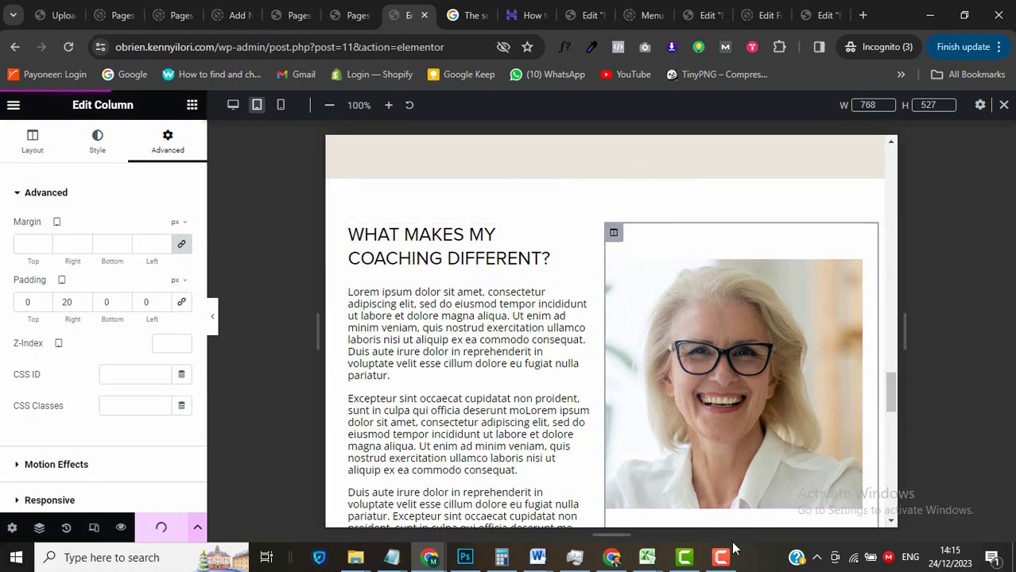
Review the tablet layout of the remaining sections down to the footer.
scroll(612, 229, down, 5)
scroll(568, 374, down, 8)
scroll(569, 374, up, 13)
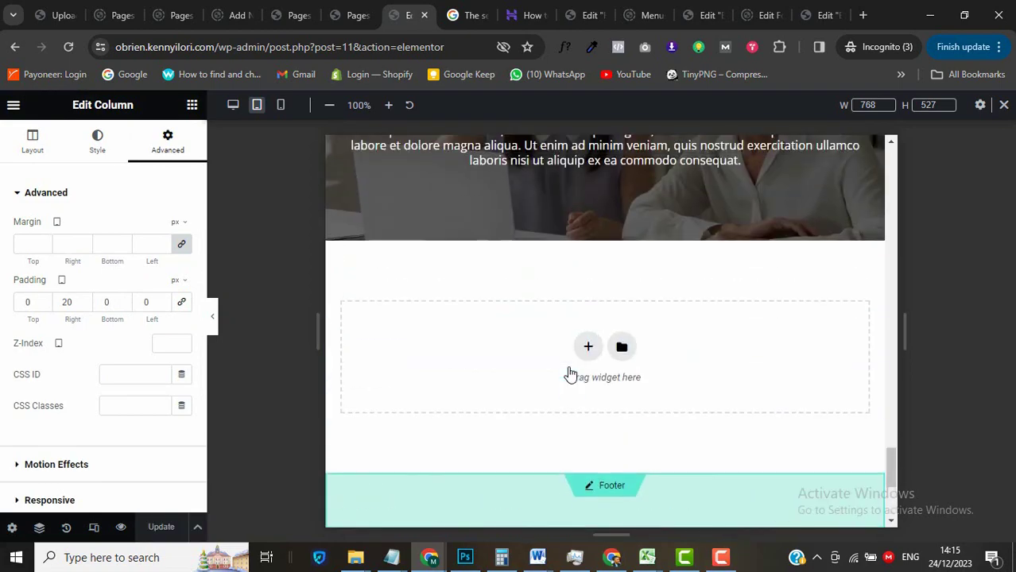
Return to the hero section at the beginning of the page and switch the responsive preview to mobile.
scroll(568, 371, up, 15)
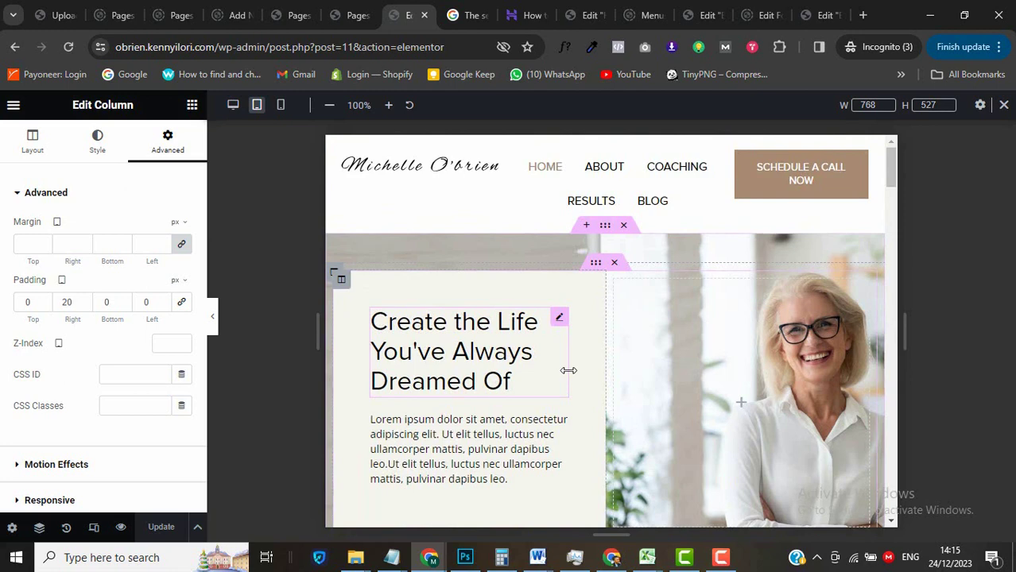
click(569, 371)
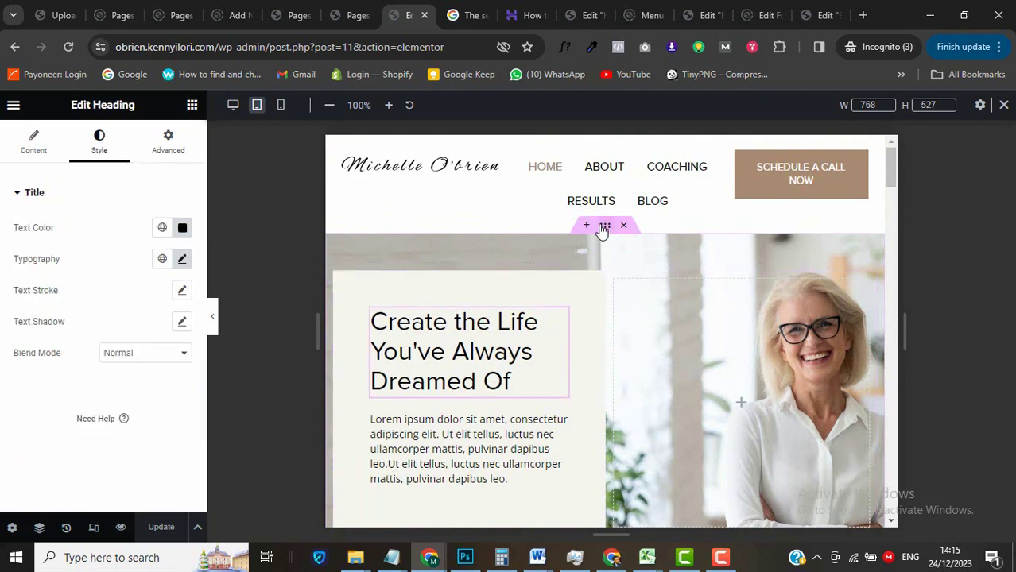
click(604, 226)
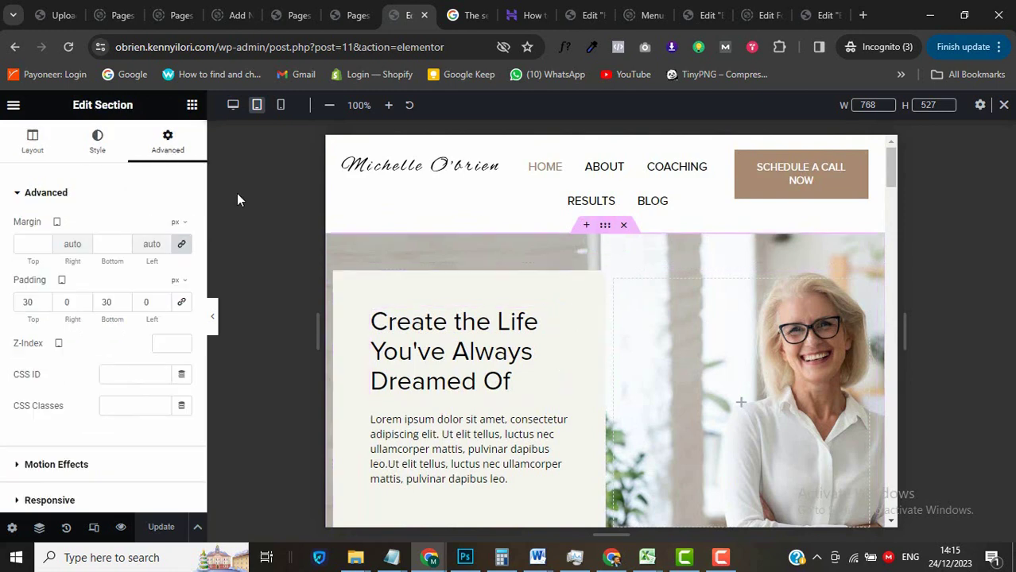
click(280, 110)
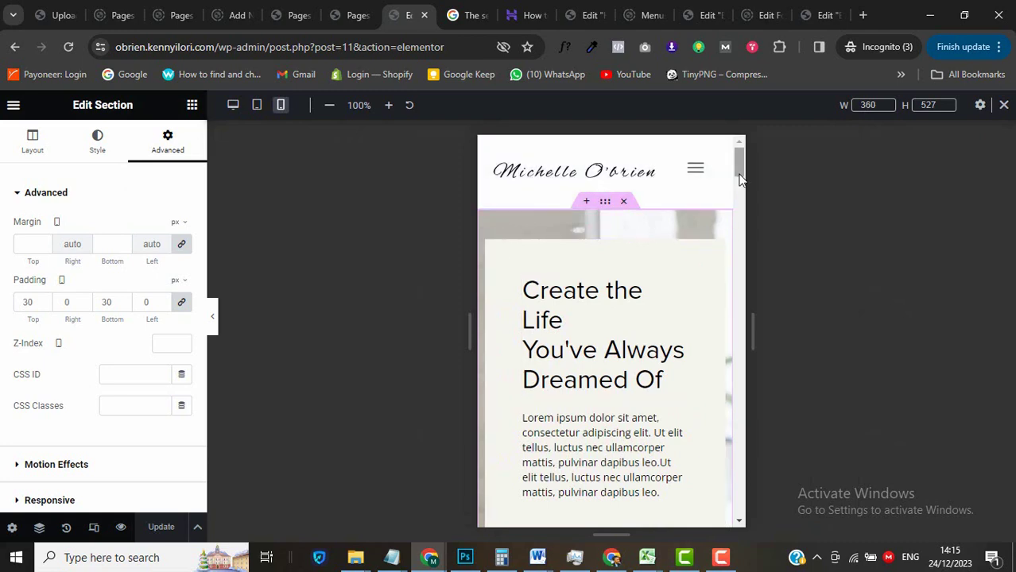
Set the hero heading's mobile font size to 32 px and its line height to 38 px.
click(592, 334)
click(182, 259)
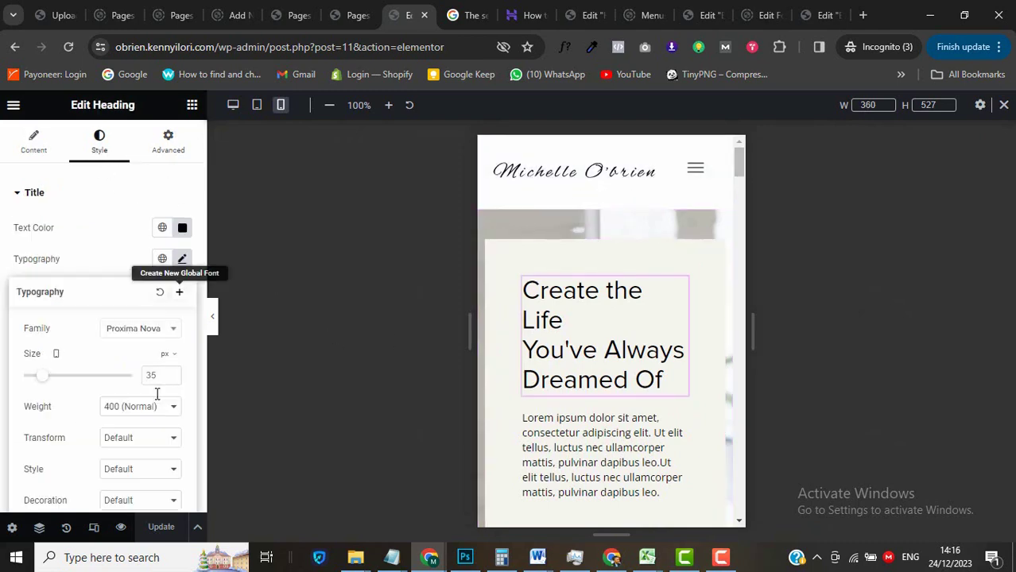
scroll(159, 375, down, 3)
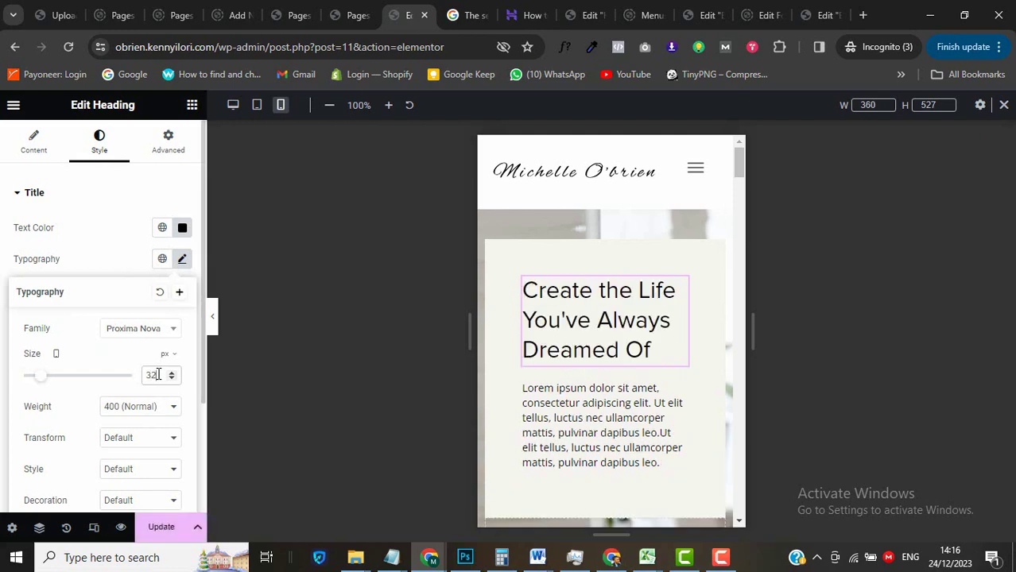
scroll(152, 396, down, 2)
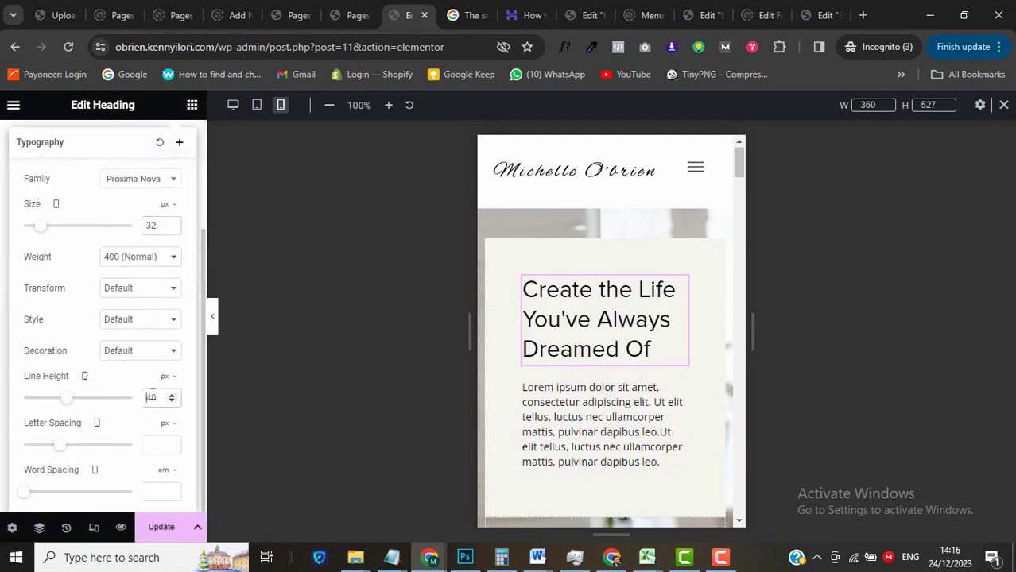
scroll(152, 396, down, 2)
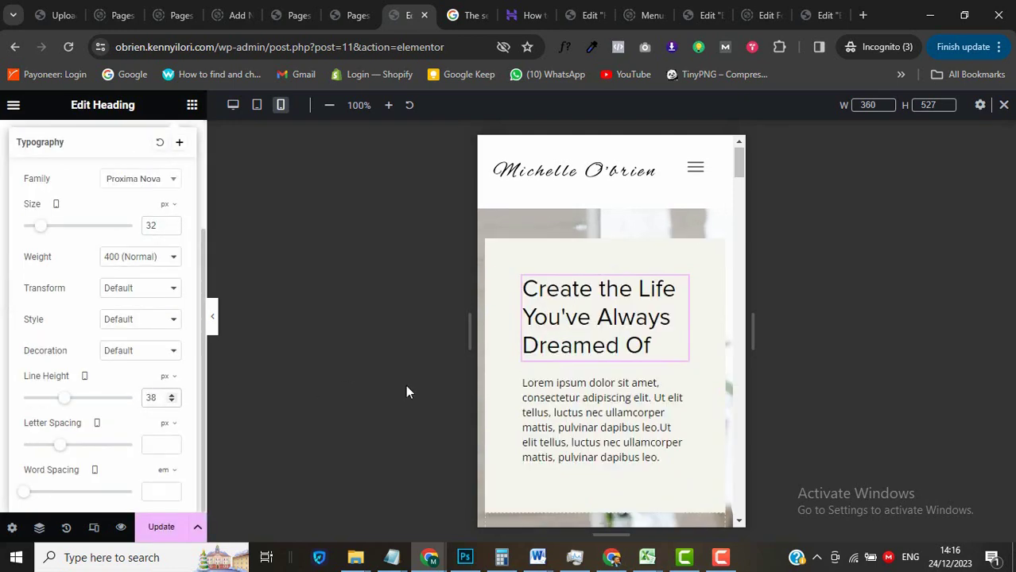
scroll(618, 418, down, 1)
Set the mobile padding of the stressed woman's photo column to 0 px on all sides.
scroll(618, 413, down, 3)
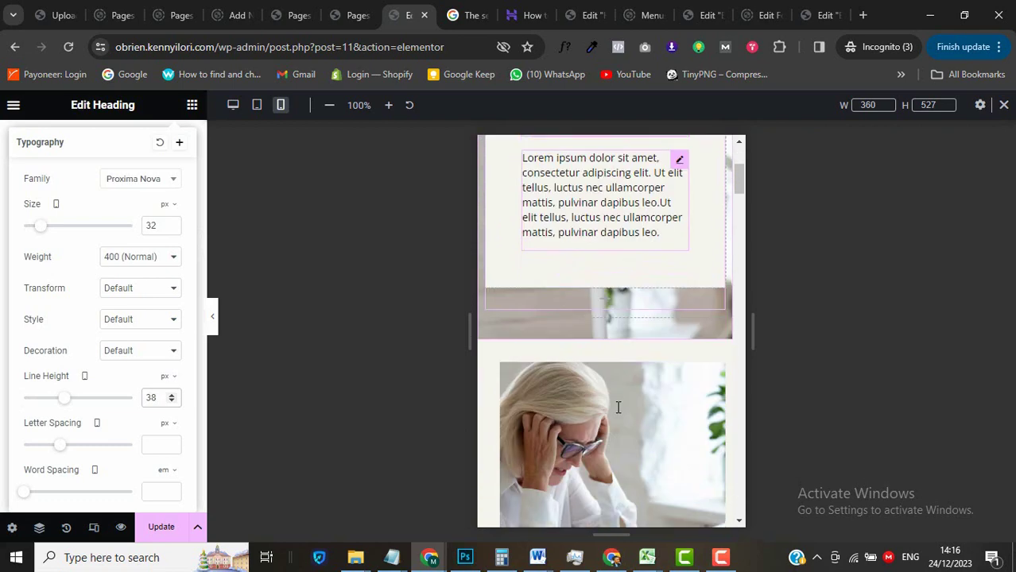
scroll(617, 408, up, 3)
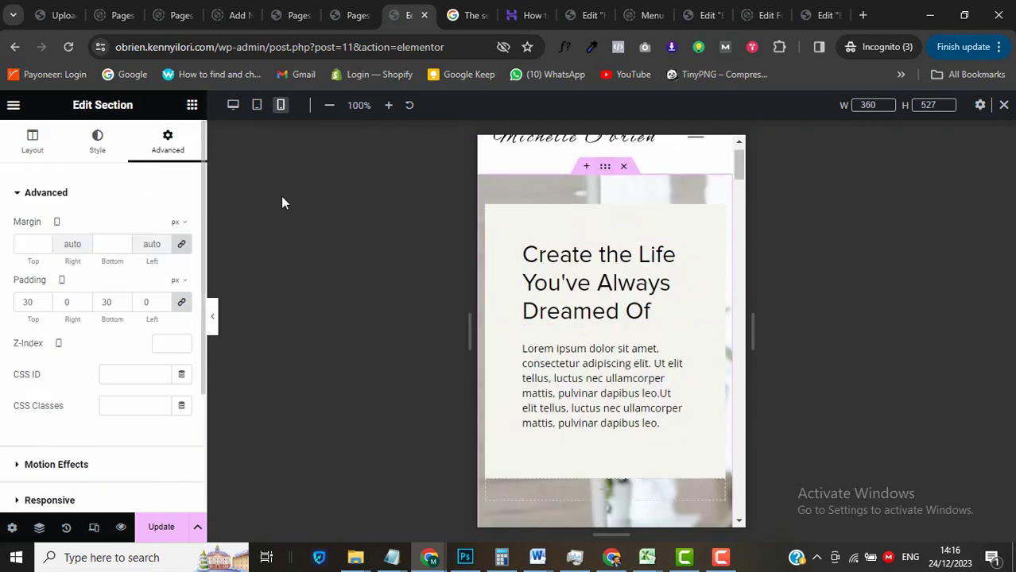
scroll(605, 348, down, 6)
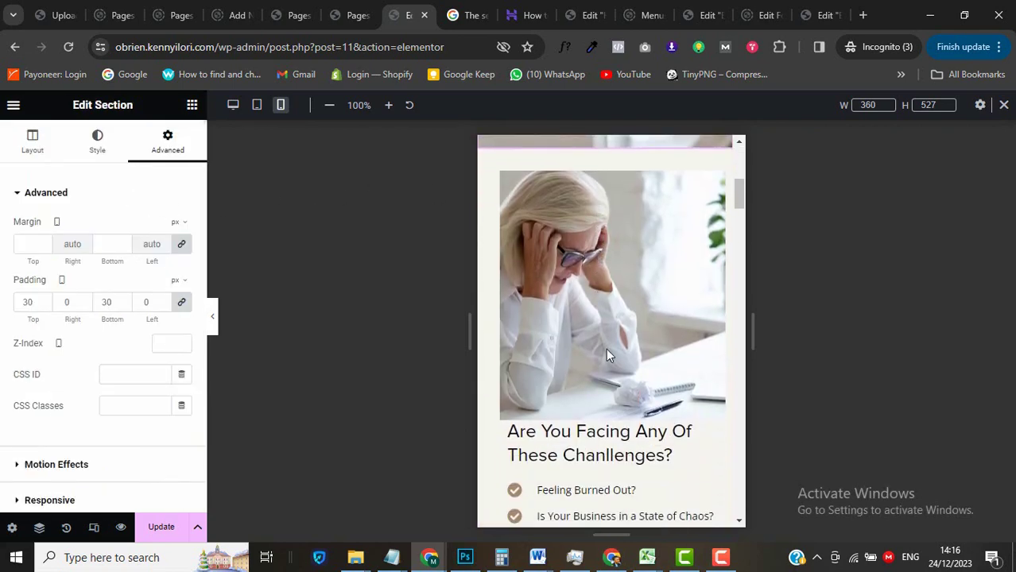
scroll(619, 411, down, 2)
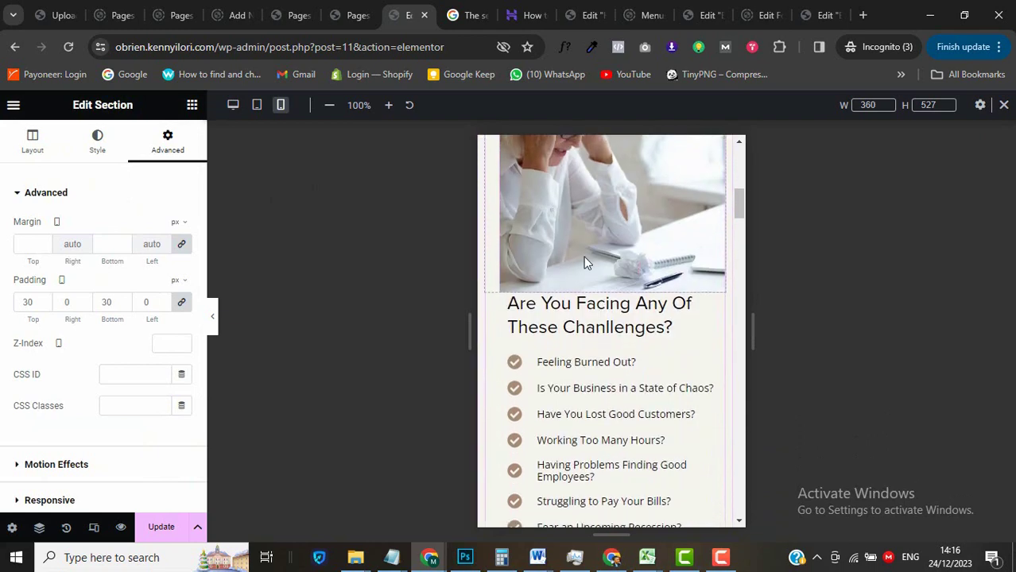
scroll(583, 256, up, 2)
click(493, 216)
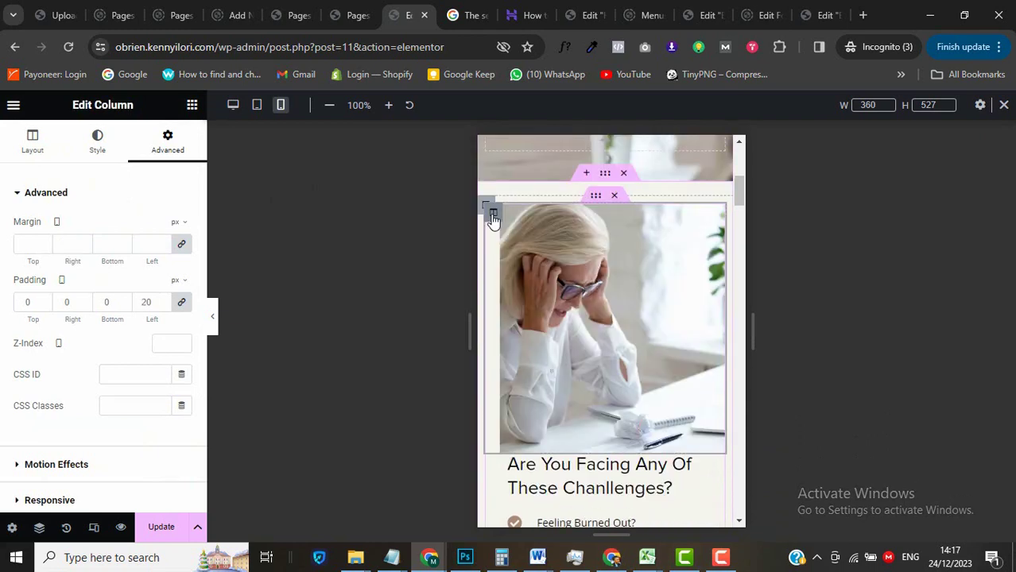
click(182, 304)
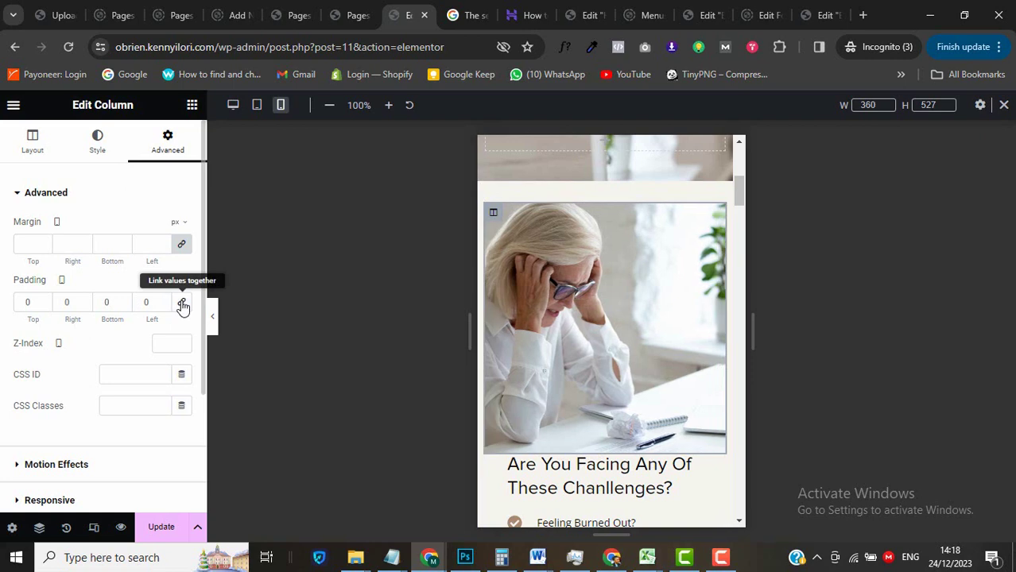
Set the mobile padding of the "Are You Facing Any Of These Chanllenges?" column to 12 px at the top and 0 px elsewhere.
scroll(585, 358, down, 2)
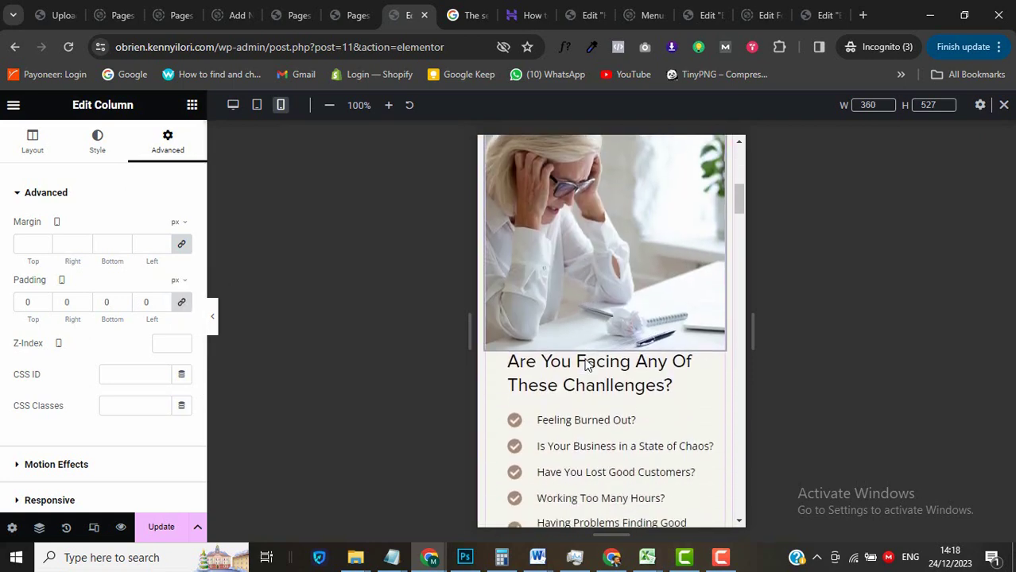
click(493, 333)
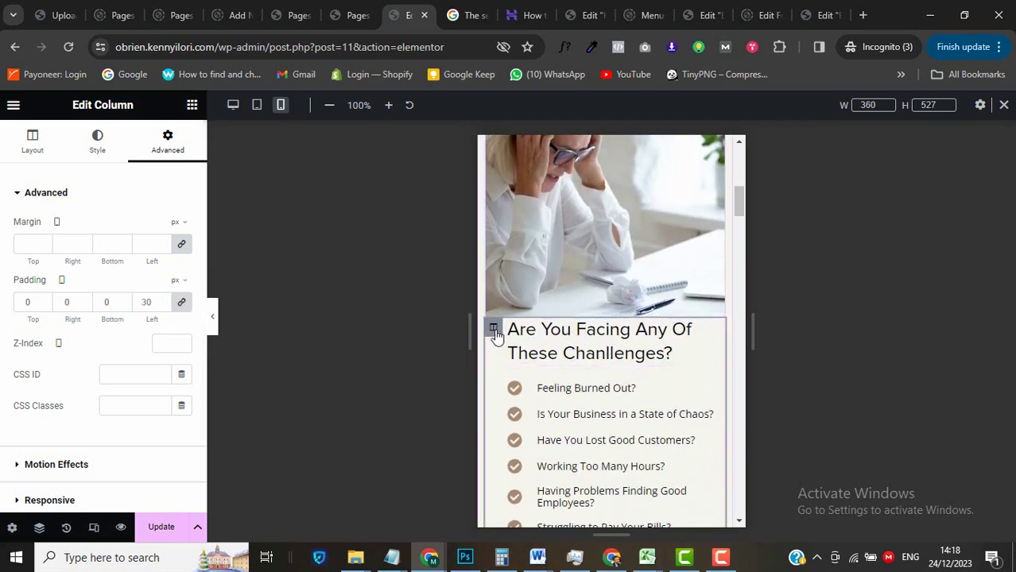
click(182, 306)
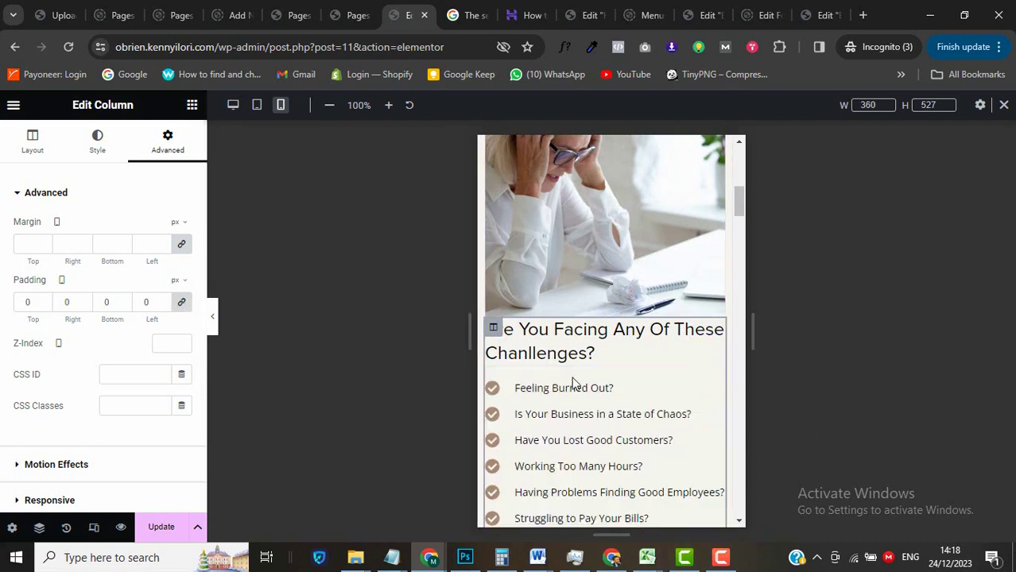
scroll(575, 382, down, 3)
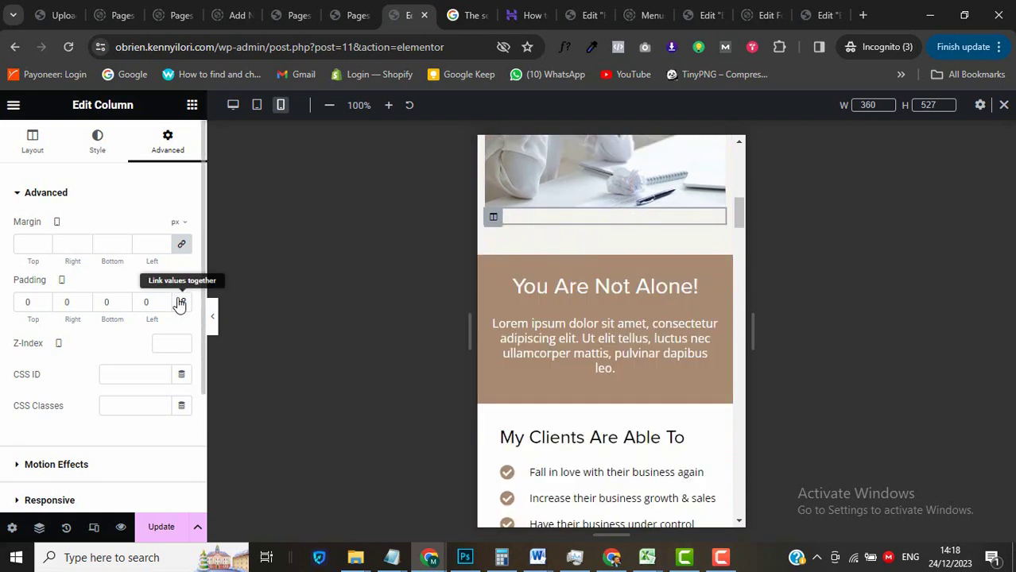
click(27, 302)
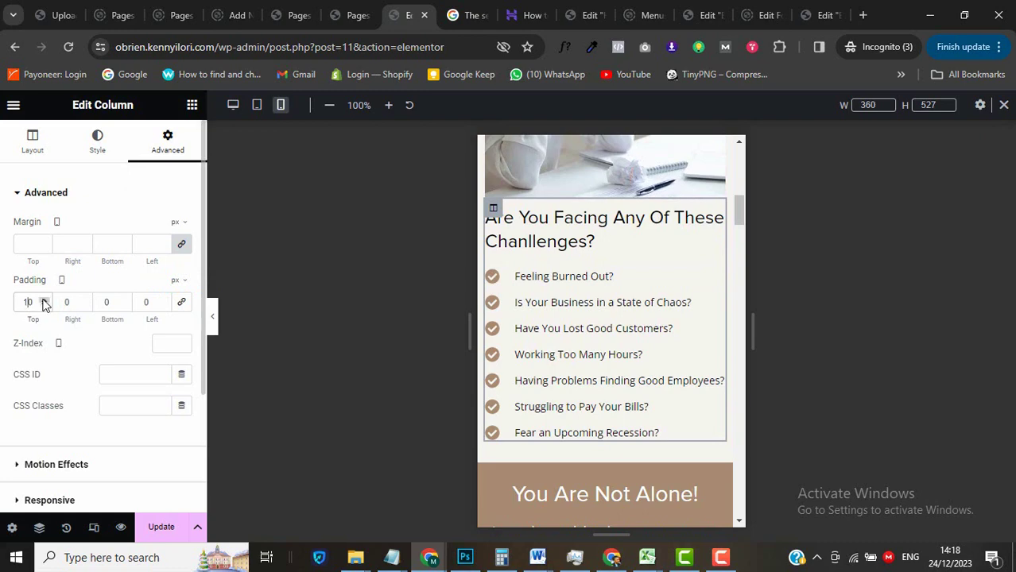
click(45, 300)
click(45, 300)
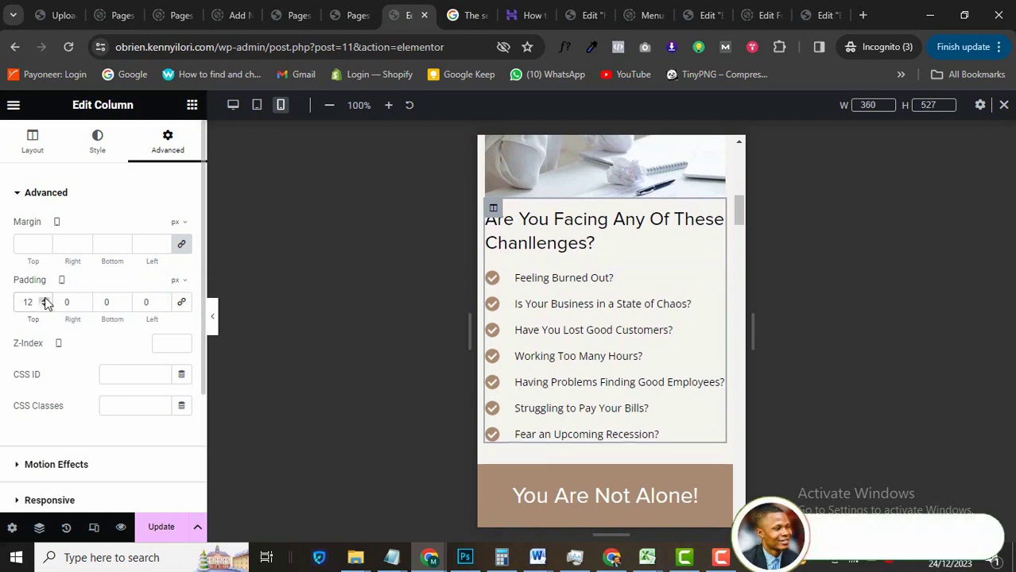
Set the mobile padding of the "My Clients Are Able To" text column to 0 px on all sides.
scroll(569, 285, up, 3)
scroll(568, 285, down, 8)
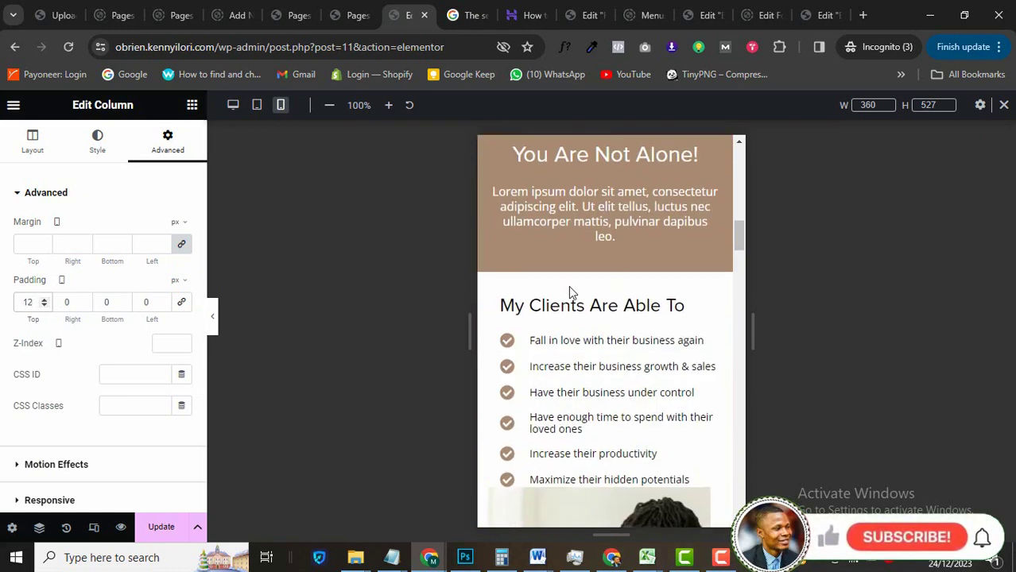
click(493, 198)
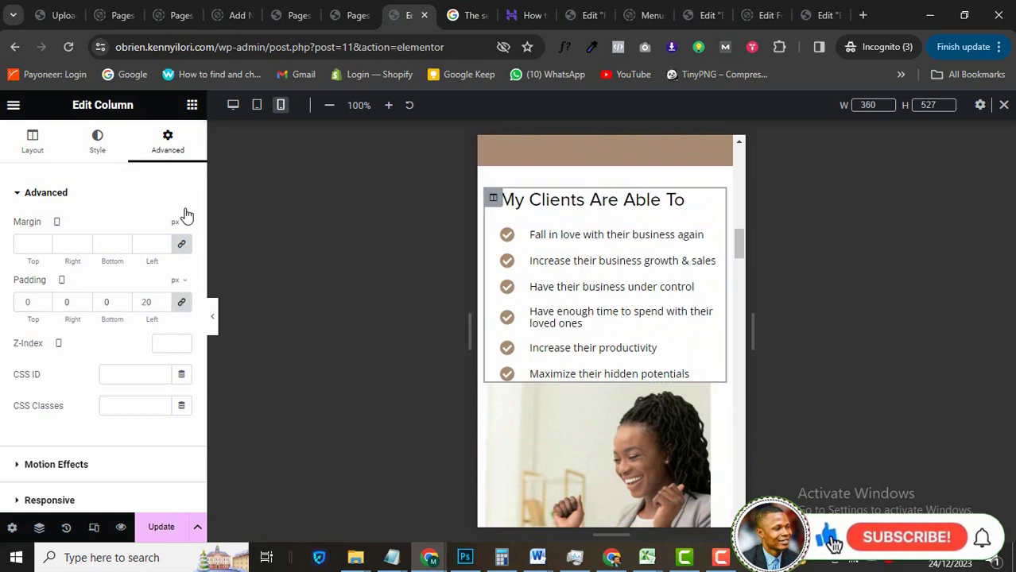
click(181, 303)
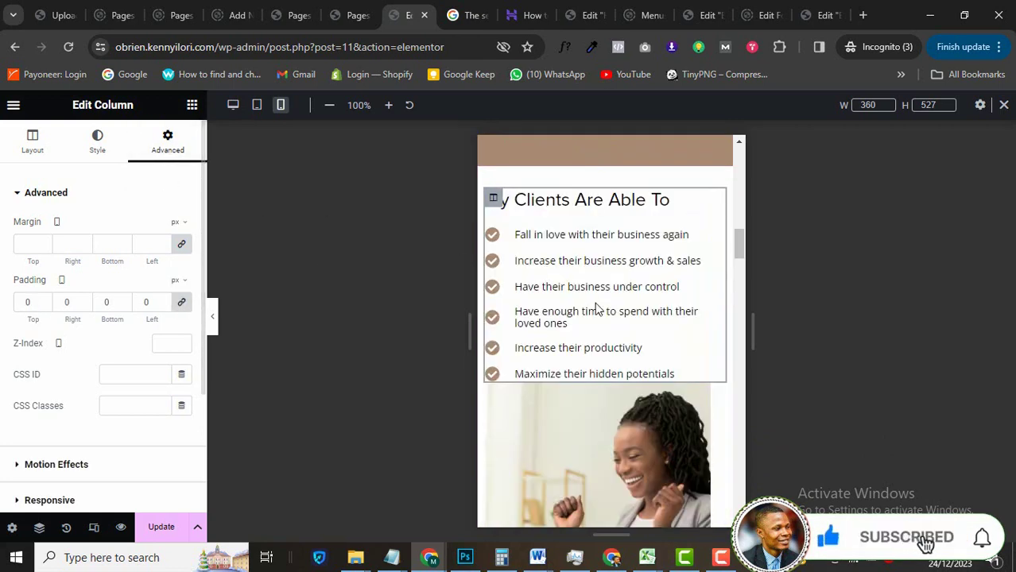
Set the mobile padding of the photo column below the "My Clients Are Able To" list to 15 px at the top and 0 px elsewhere.
scroll(600, 311, down, 2)
key(ctrl+z)
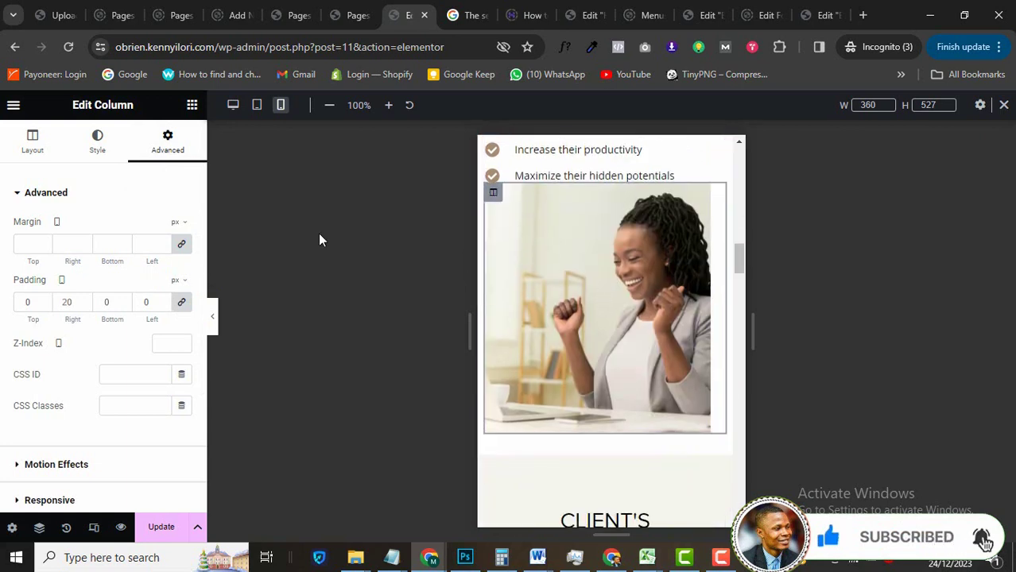
click(182, 306)
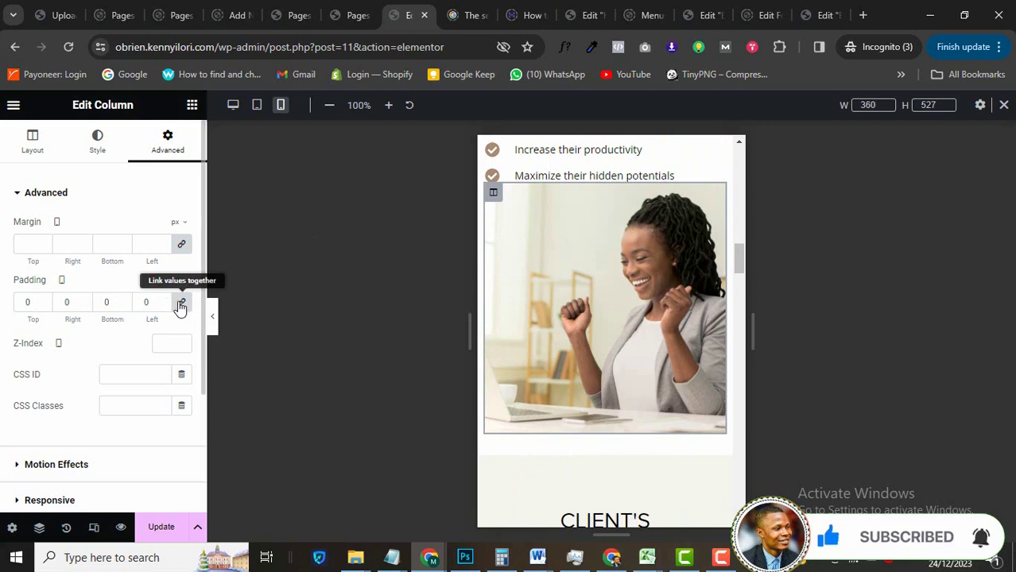
click(26, 303)
text(10)
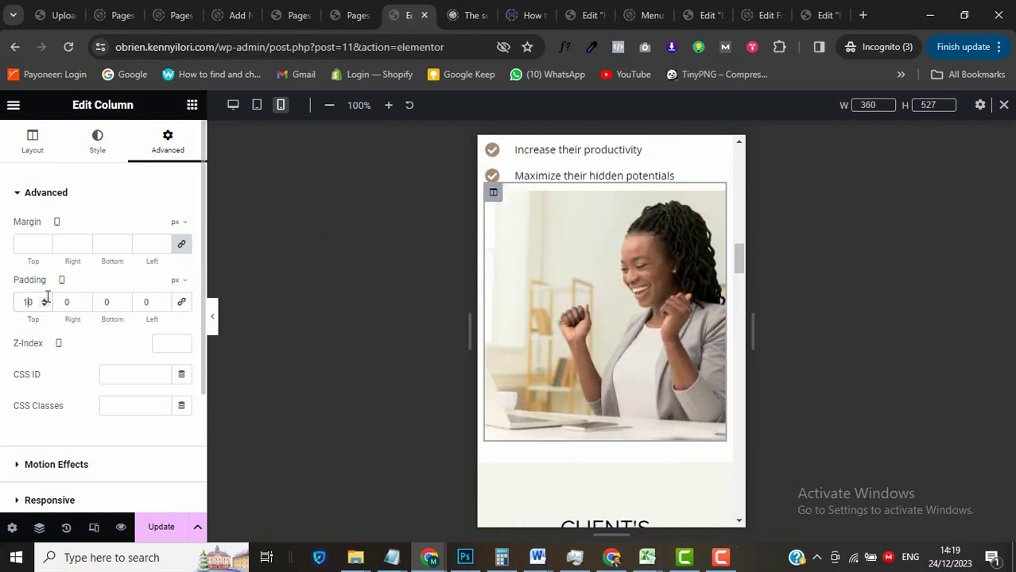
click(45, 300)
click(45, 299)
click(45, 299)
click(45, 300)
click(45, 300)
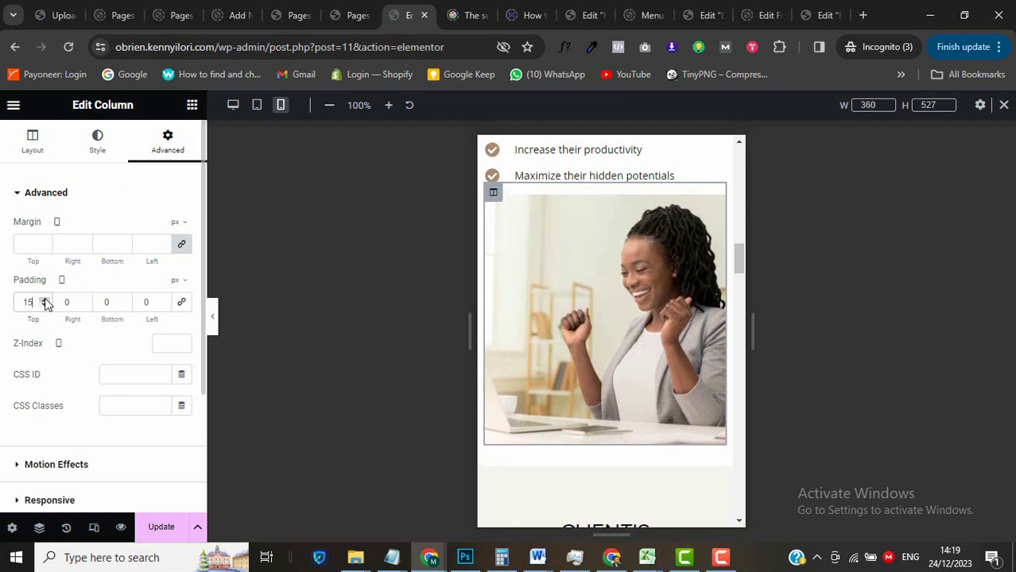
Set the mobile width of the testimonial carousel to 315 px.
scroll(604, 314, down, 3)
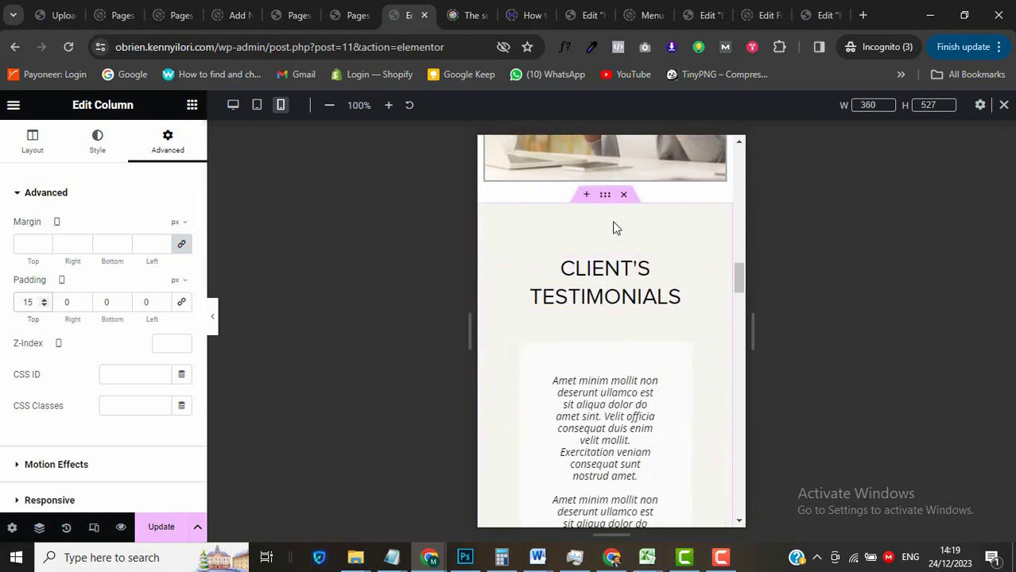
scroll(638, 347, down, 5)
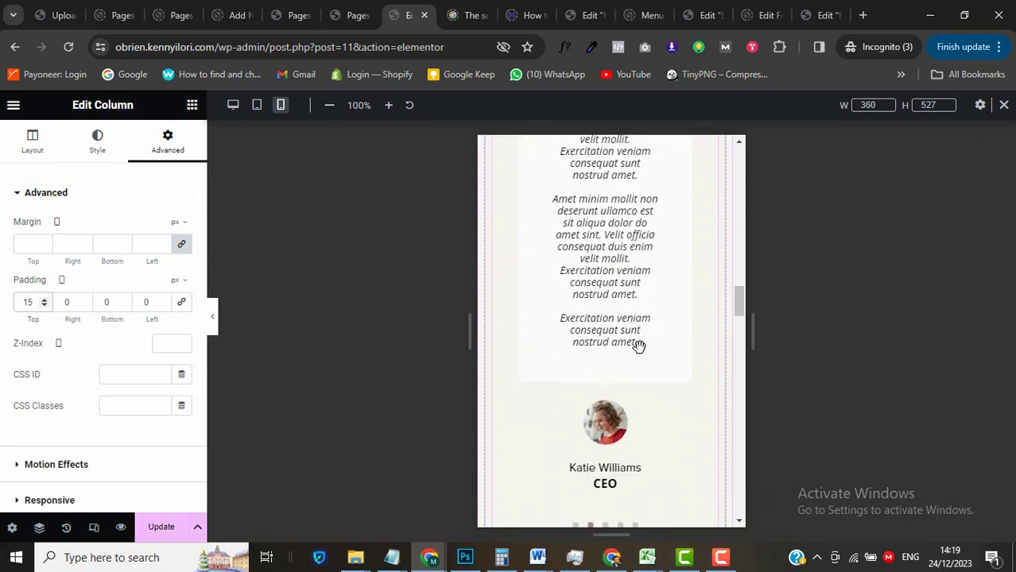
scroll(638, 347, up, 2)
click(707, 233)
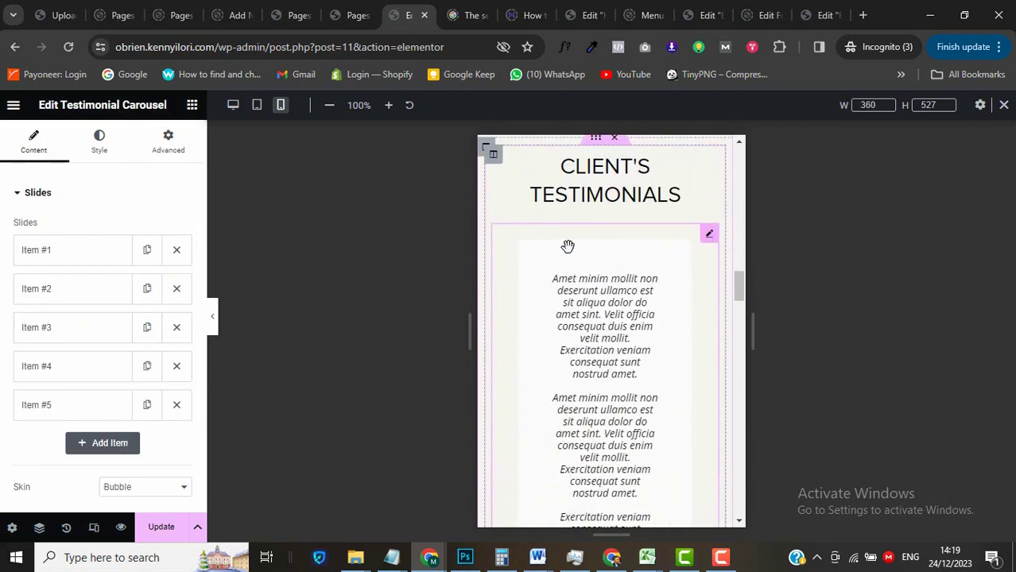
scroll(43, 390, down, 5)
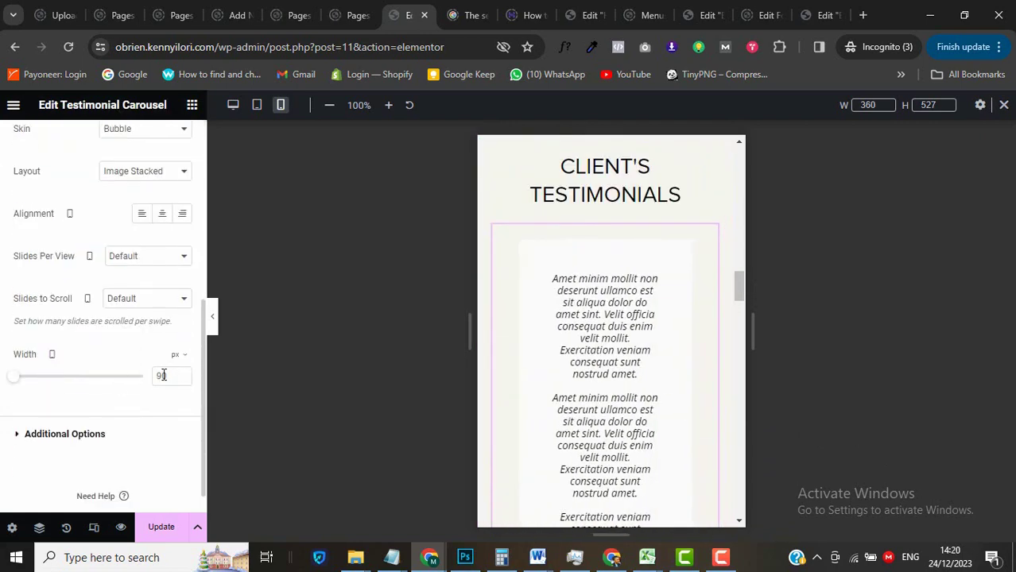
click(165, 377)
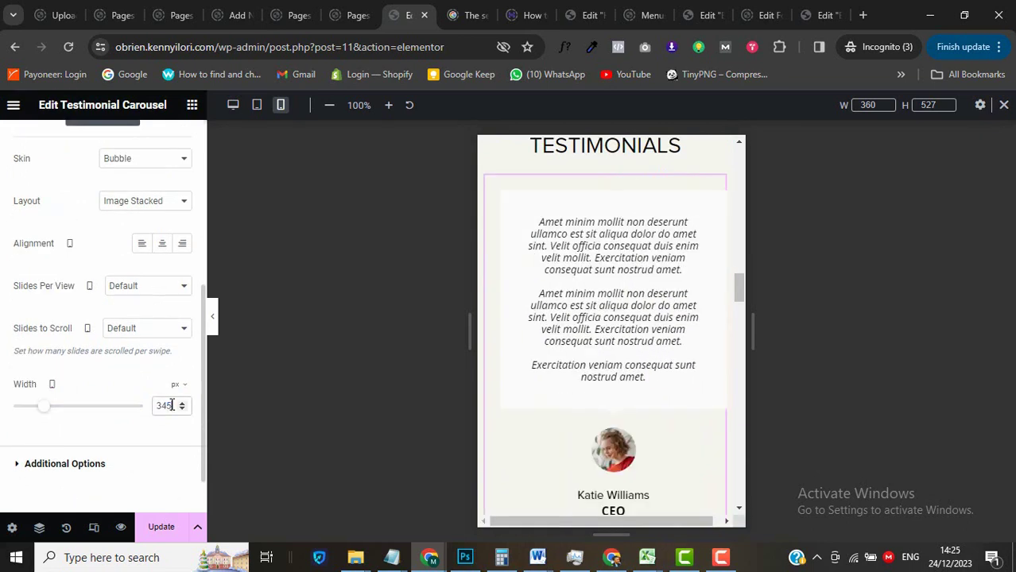
text(315)
Center the "What Makes My Coaching Different?" heading in the mobile view.
scroll(741, 344, down, 5)
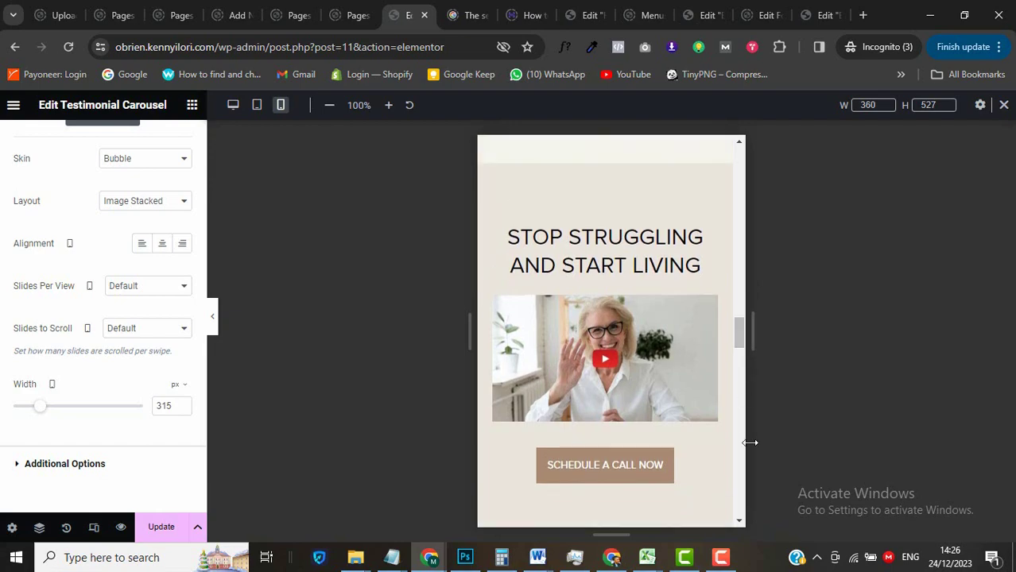
scroll(743, 367, down, 3)
mouse_move(742, 362)
mouse_down()
mouse_move(741, 318)
mouse_move(742, 384)
mouse_move(742, 364)
mouse_up()
click(596, 263)
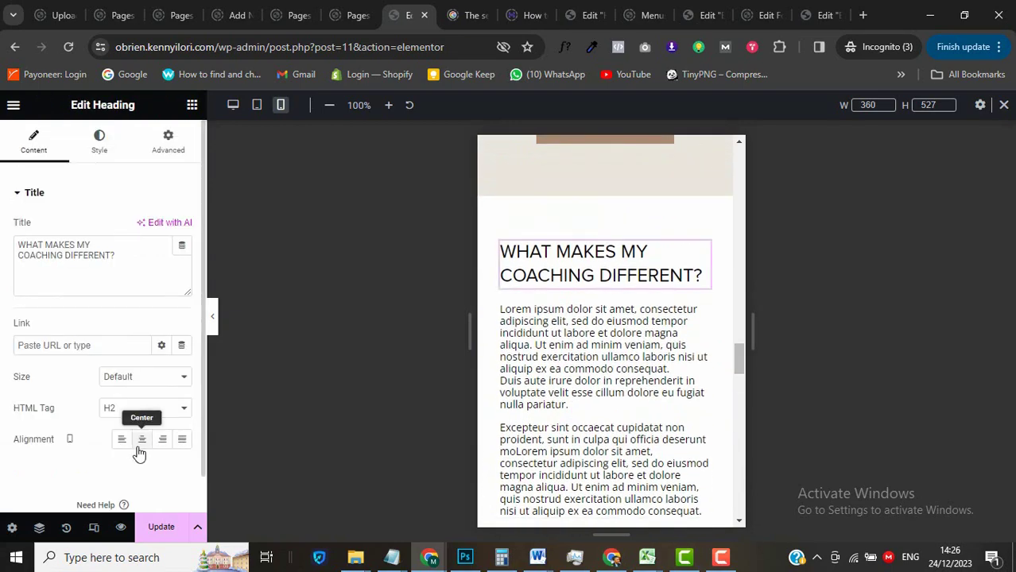
click(142, 439)
scroll(495, 248, down, 4)
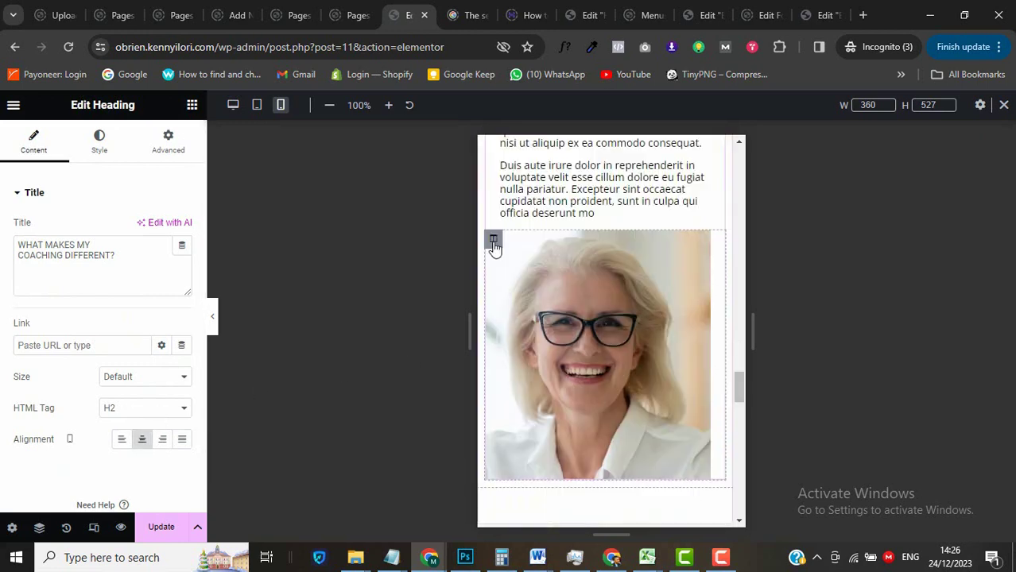
In the "What Makes My Coaching Different?" section, set the mobile padding to 0 for the photo column and 10 px left and right for the text column.
click(493, 241)
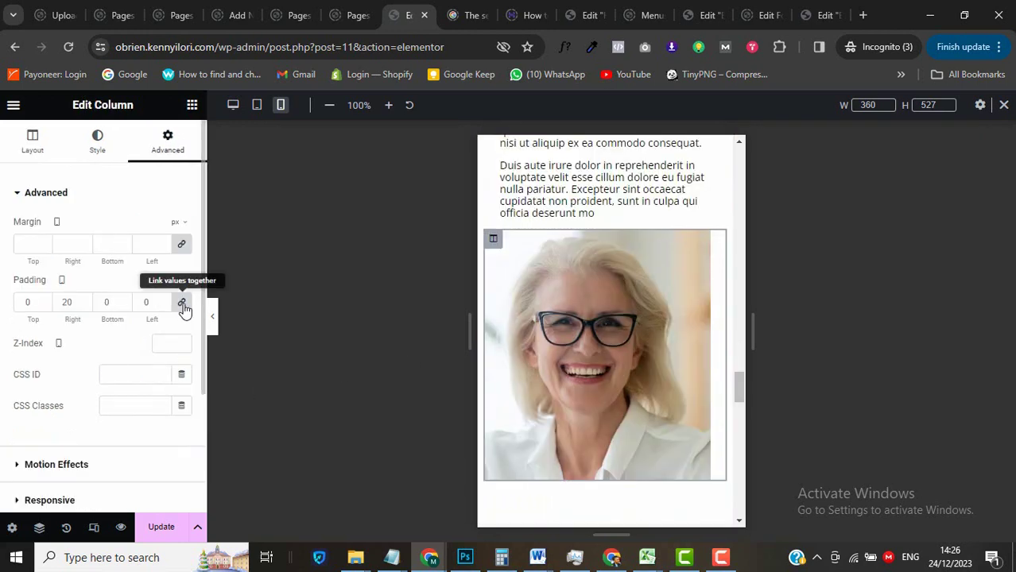
click(183, 308)
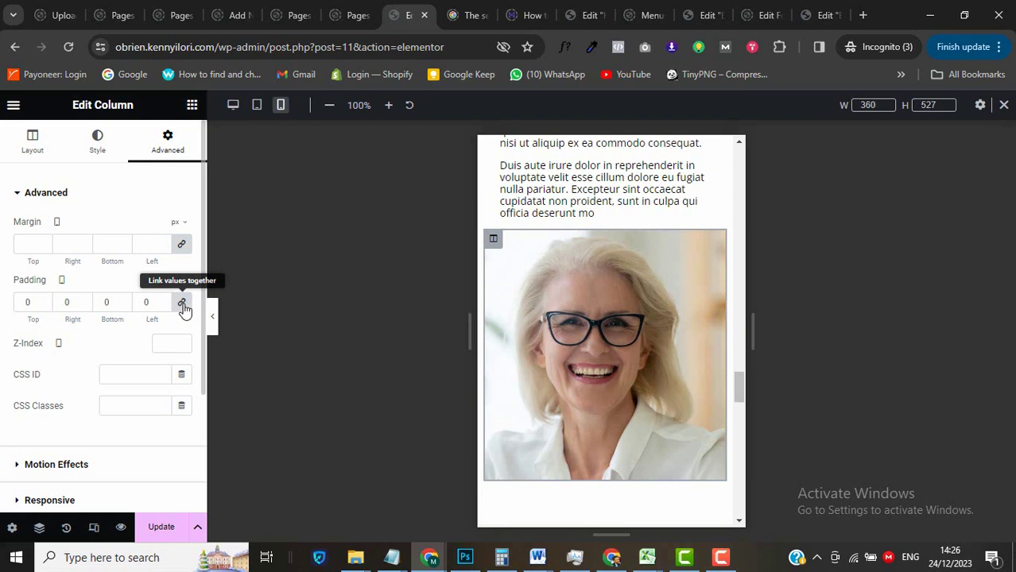
scroll(604, 318, up, 6)
click(493, 221)
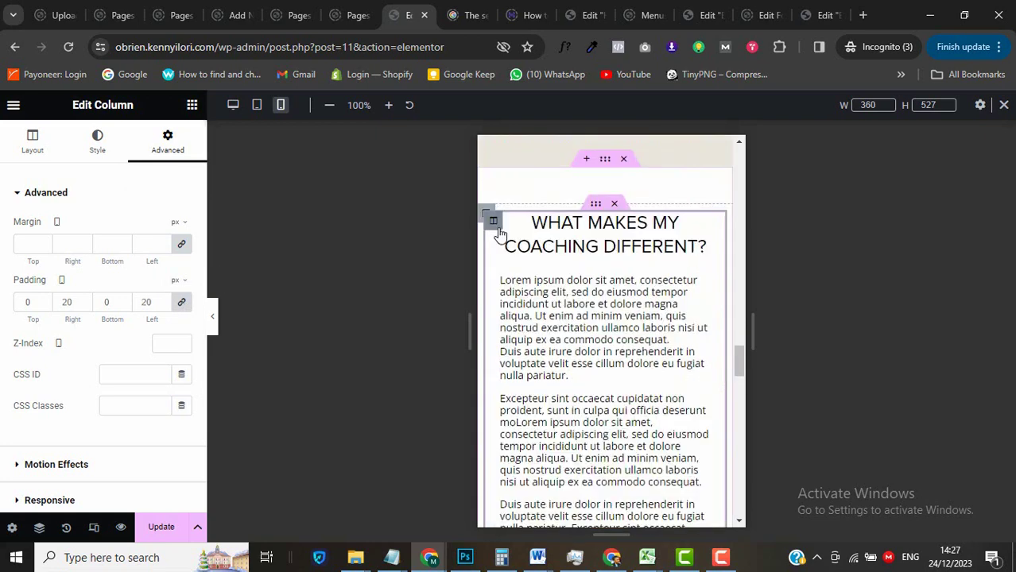
click(181, 303)
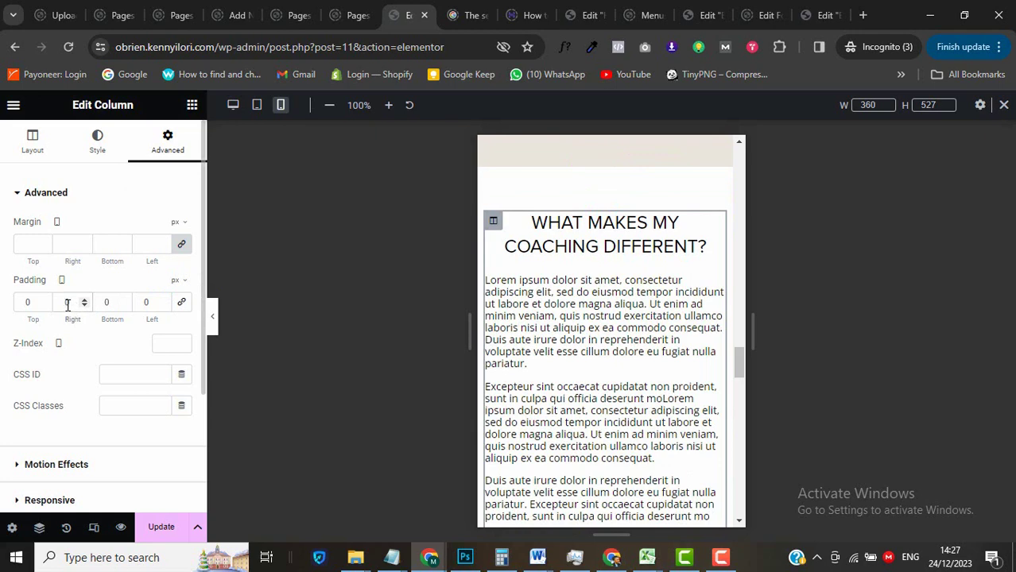
text(10)
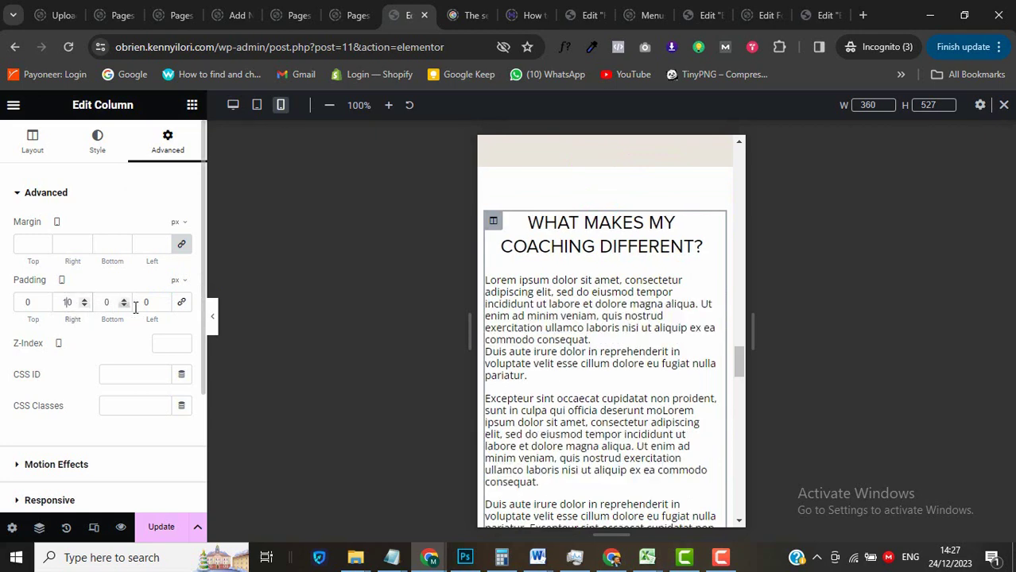
text(10)
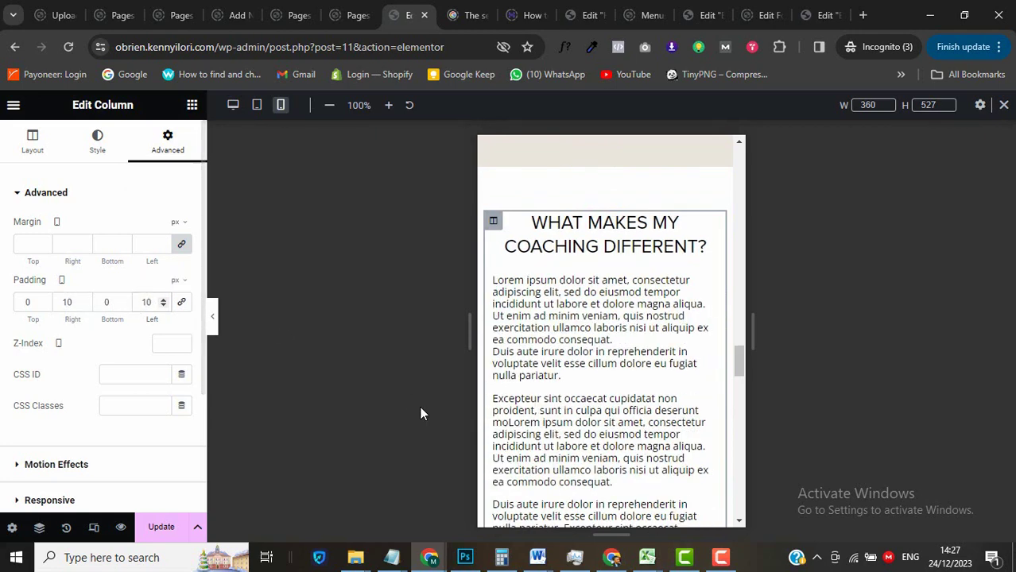
Set the mobile width of the first and second logos under "A Certified Professional" to 70%.
drag(740, 361, 746, 426)
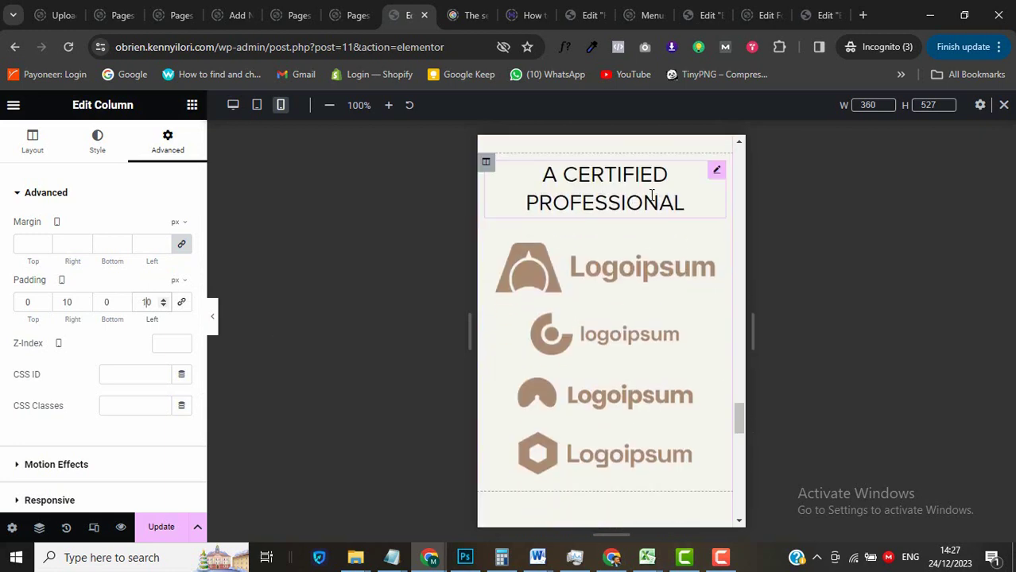
click(605, 268)
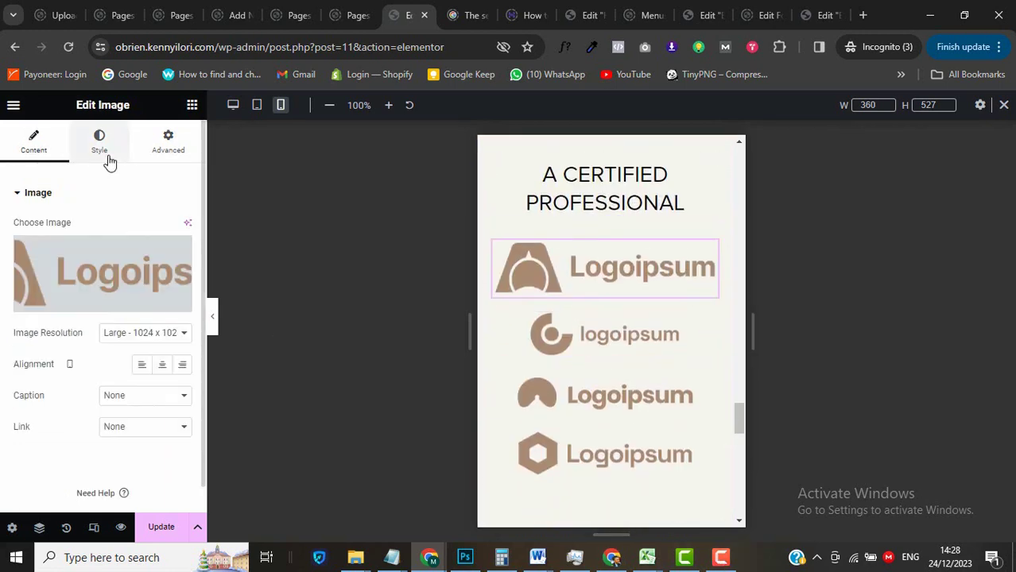
click(108, 157)
click(159, 246)
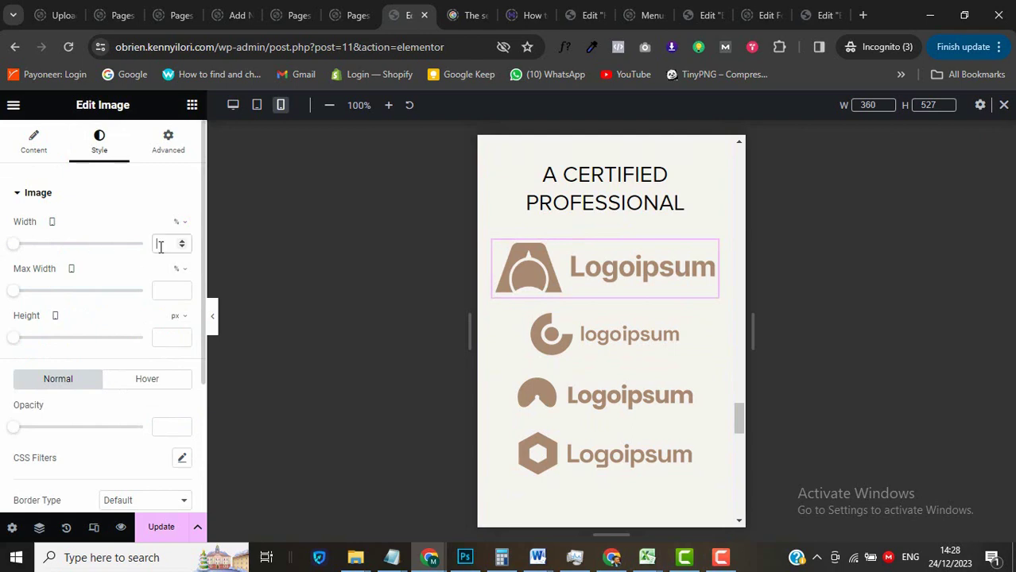
text(1)
text(0)
click(604, 317)
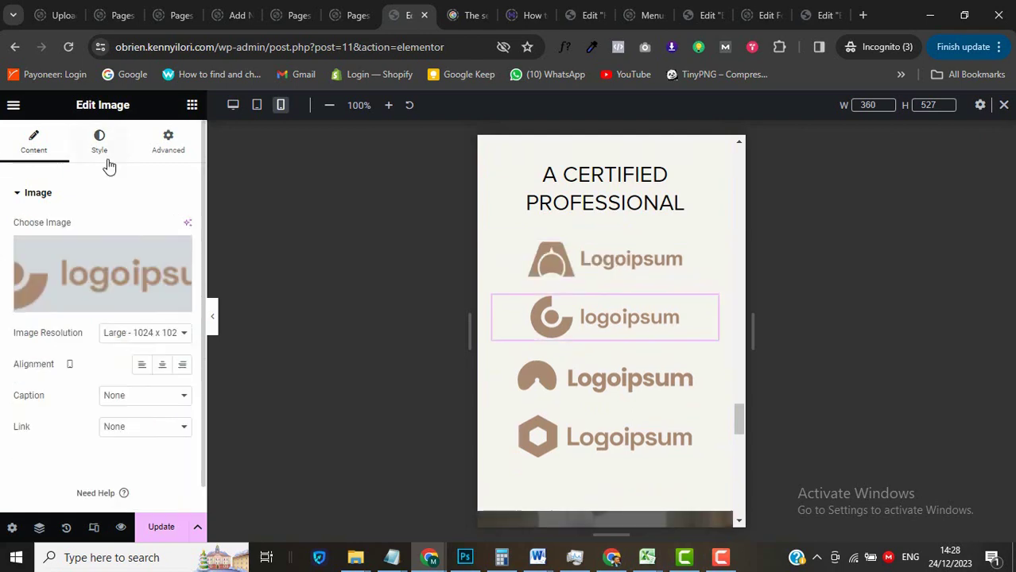
click(106, 160)
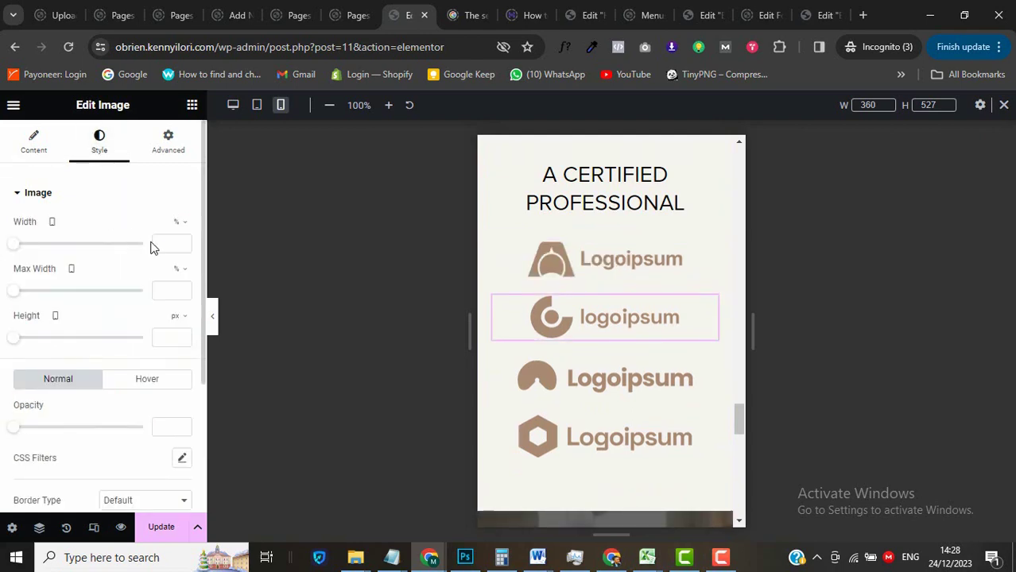
text(70)
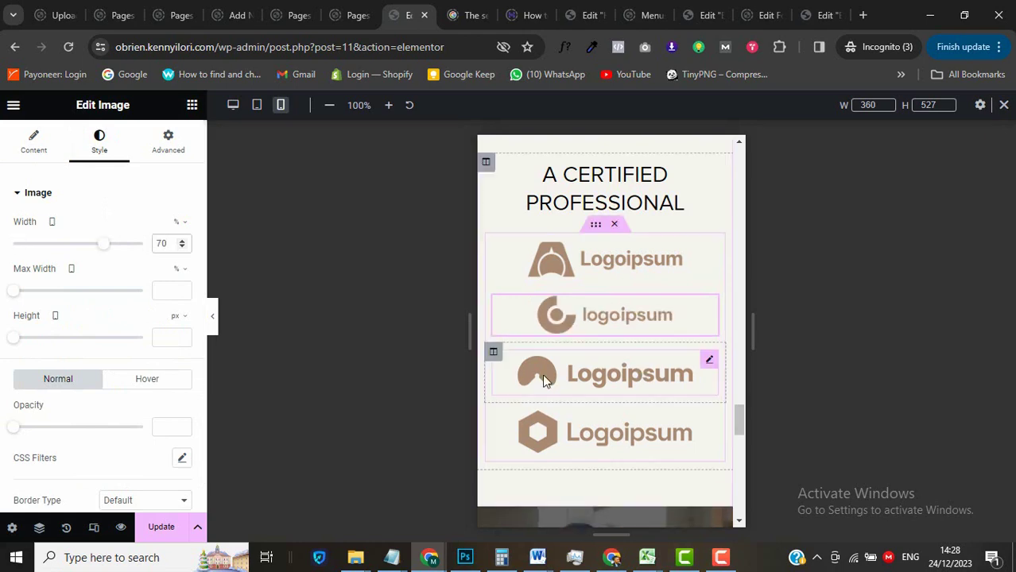
Set the mobile width of the third and fourth logos under "A Certified Professional" to 70%.
click(604, 374)
click(99, 143)
click(163, 244)
text(70)
click(576, 434)
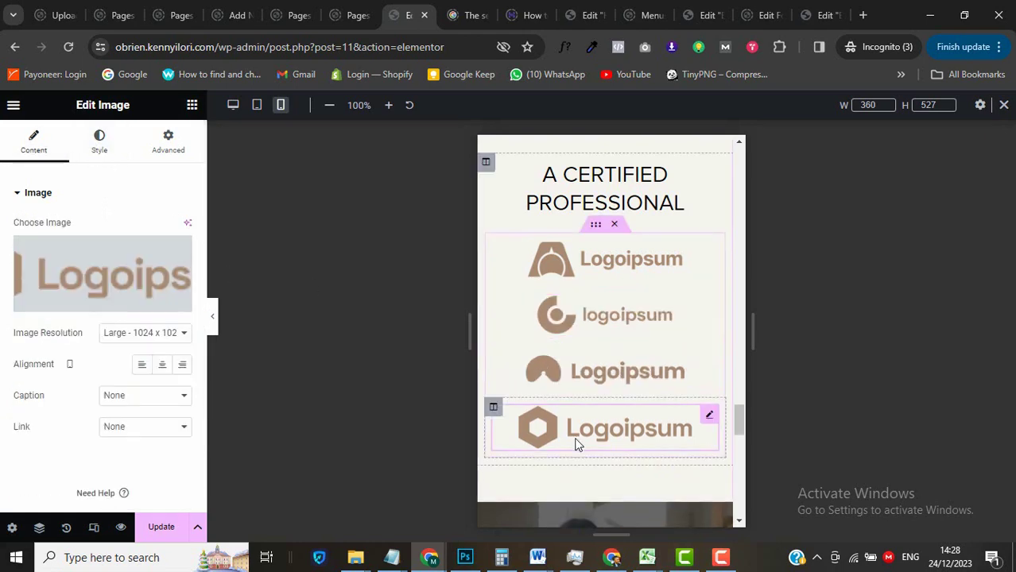
click(100, 143)
click(159, 244)
text(70)
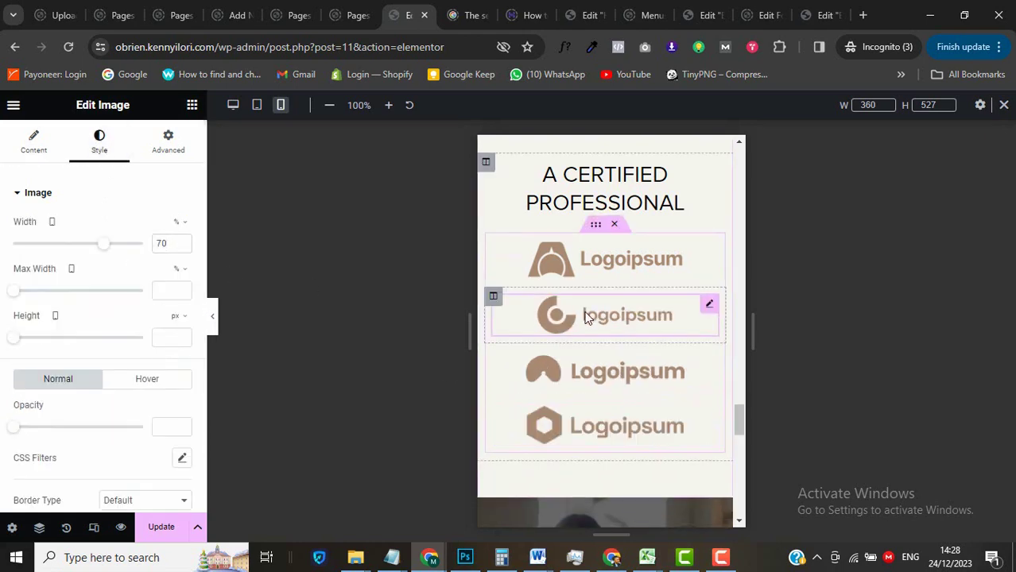
Review the mobile layout of the page sections, checking the spacing of the challenges list, the clients list and the testimonials.
scroll(591, 314, down, 8)
scroll(590, 313, up, 4)
scroll(605, 302, up, 10)
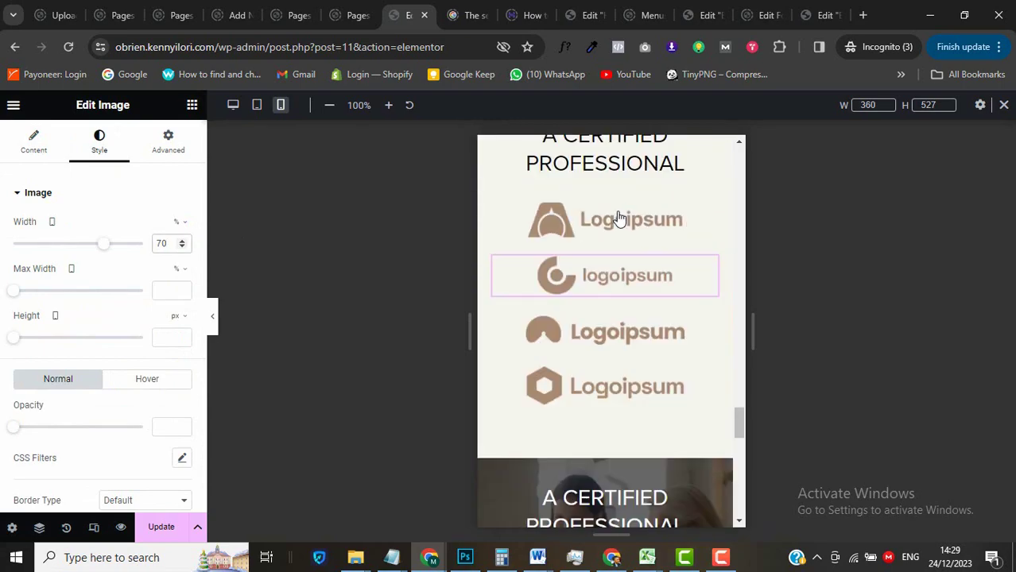
scroll(620, 218, up, 15)
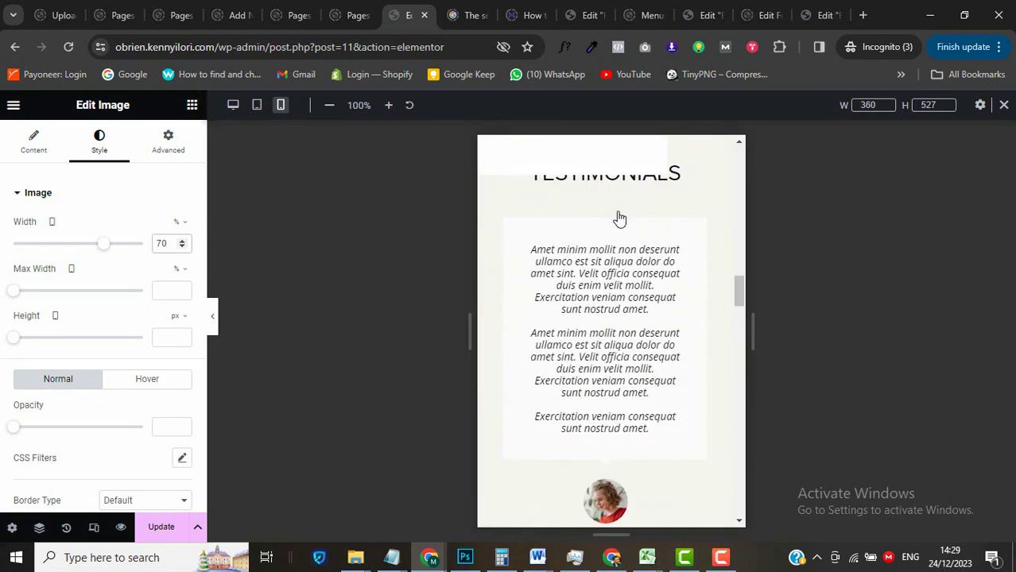
scroll(620, 219, up, 2)
scroll(620, 219, down, 6)
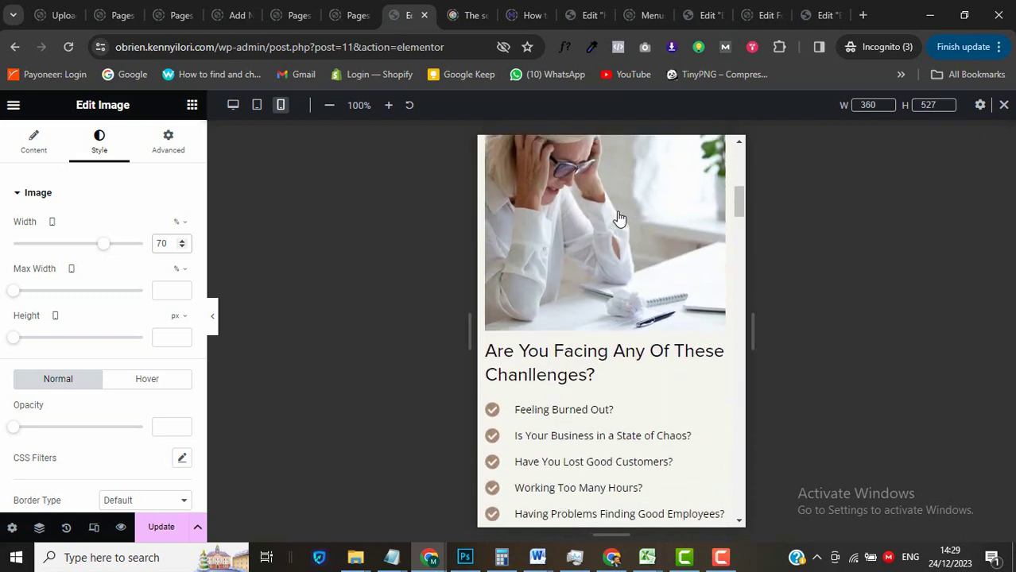
scroll(620, 216, down, 5)
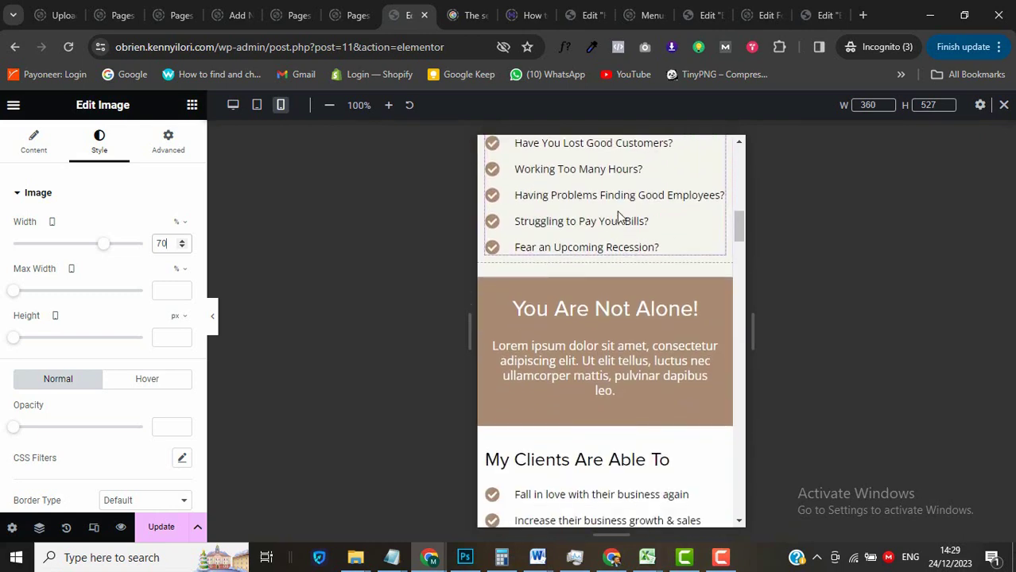
scroll(630, 364, down, 8)
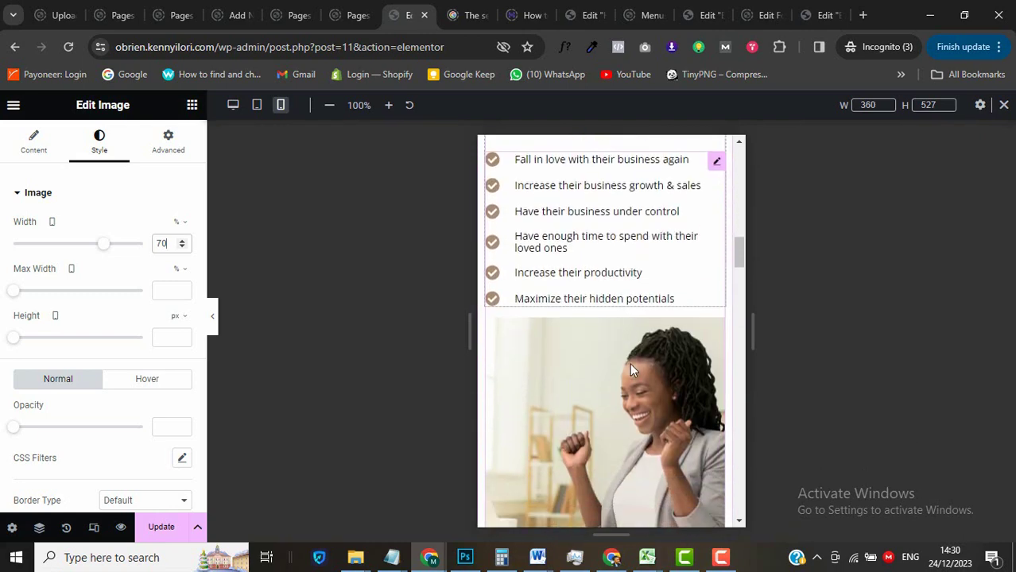
scroll(630, 369, down, 6)
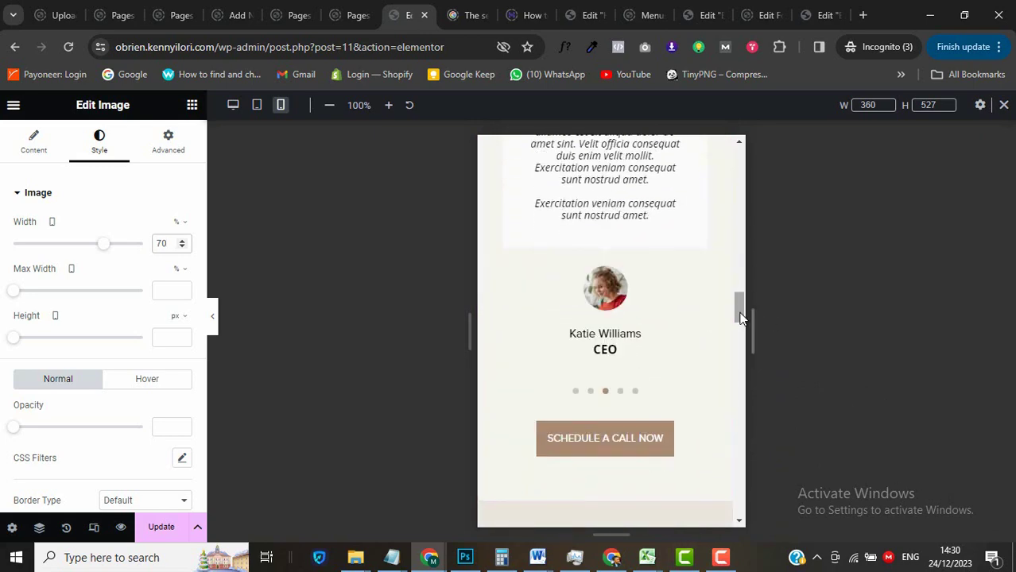
Set the mobile right and left padding of the "Are You Facing Any Of These" list column to 10 px.
drag(738, 312, 734, 220)
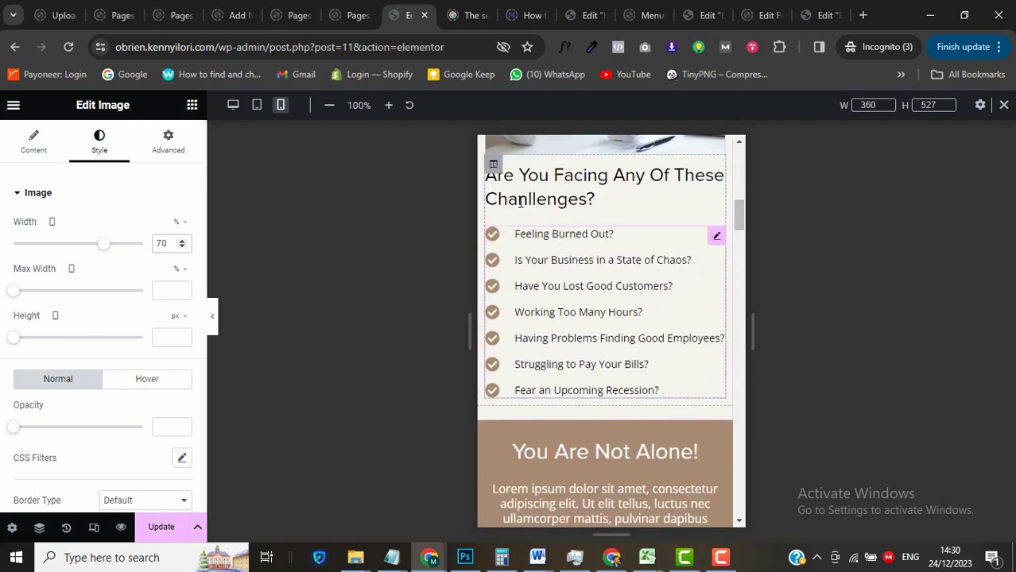
click(493, 165)
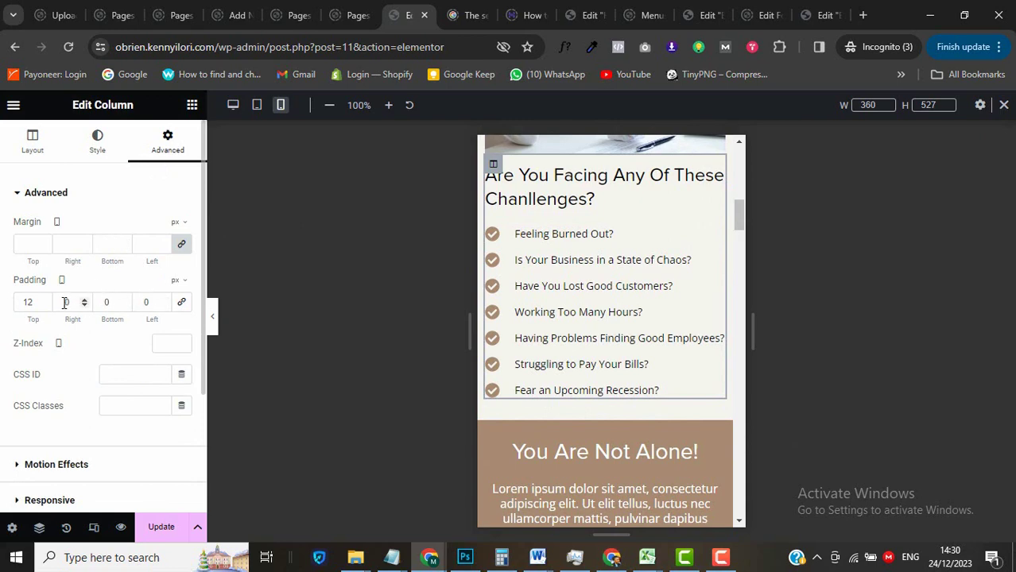
text(1)
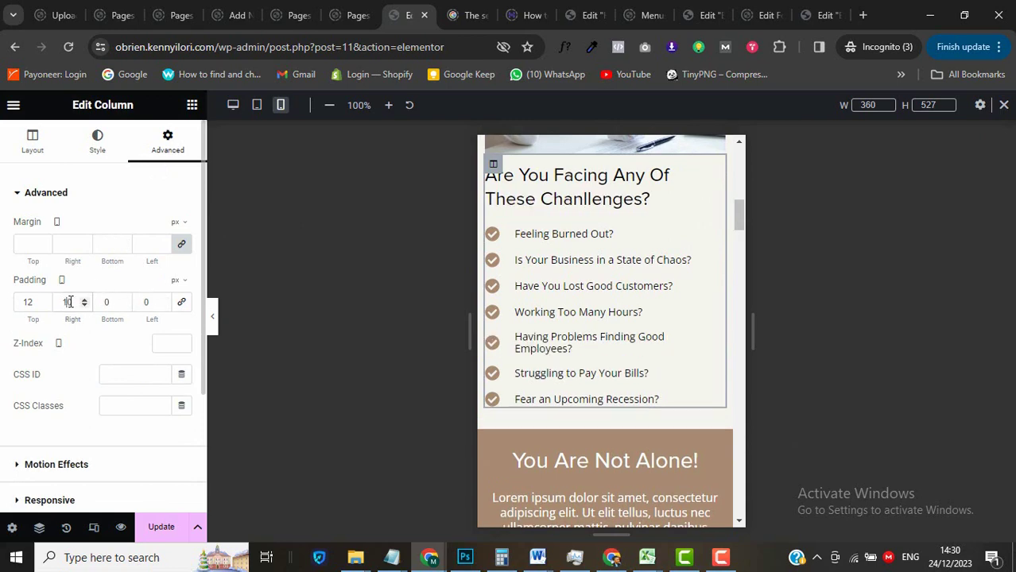
click(142, 303)
text(1)
Set the mobile right and left padding of the "My Clients Are Able To" text column to 10 px.
scroll(574, 382, down, 1)
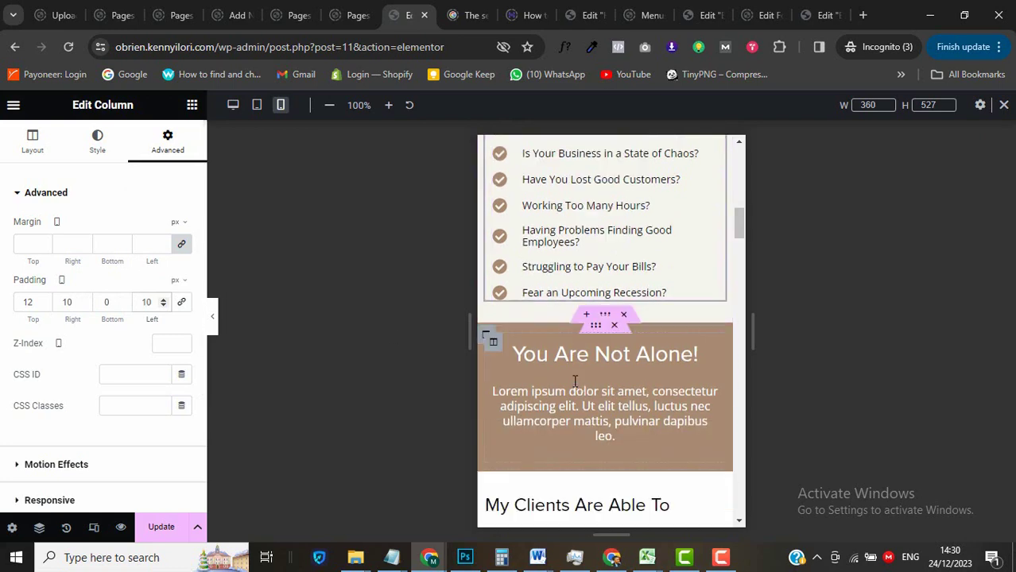
scroll(574, 381, down, 3)
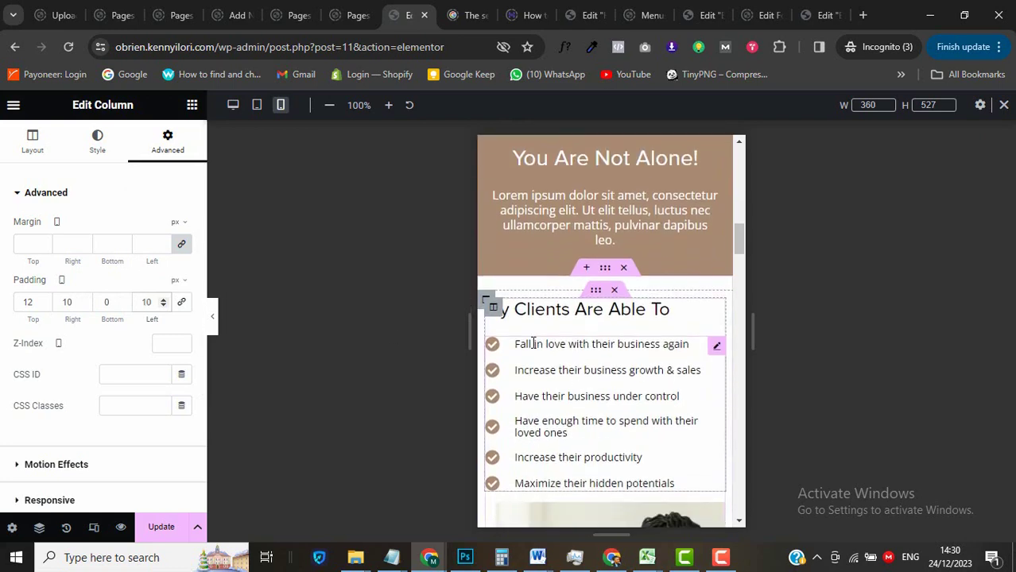
click(493, 308)
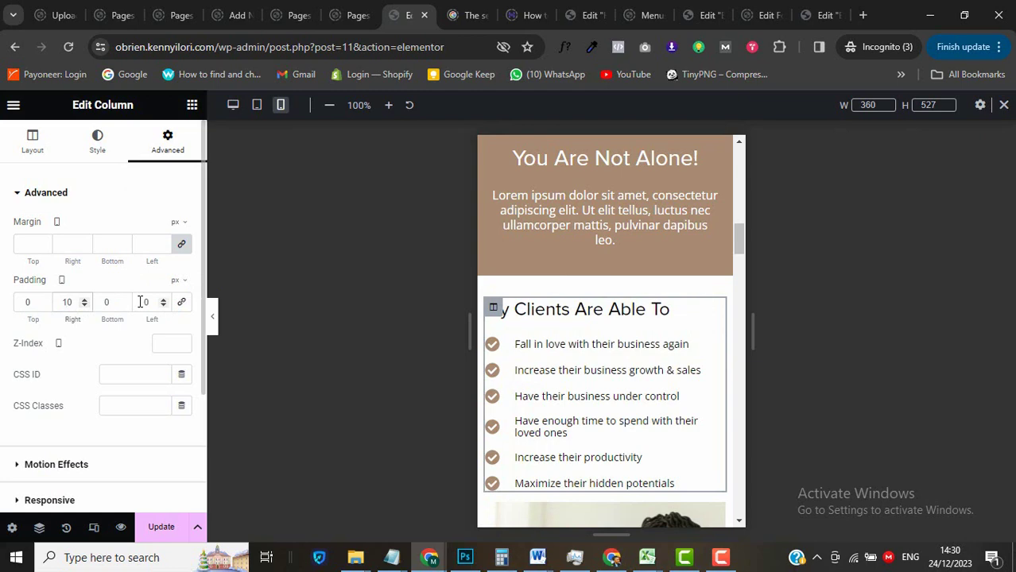
Check the remaining mobile sections and save the page changes.
scroll(526, 411, down, 6)
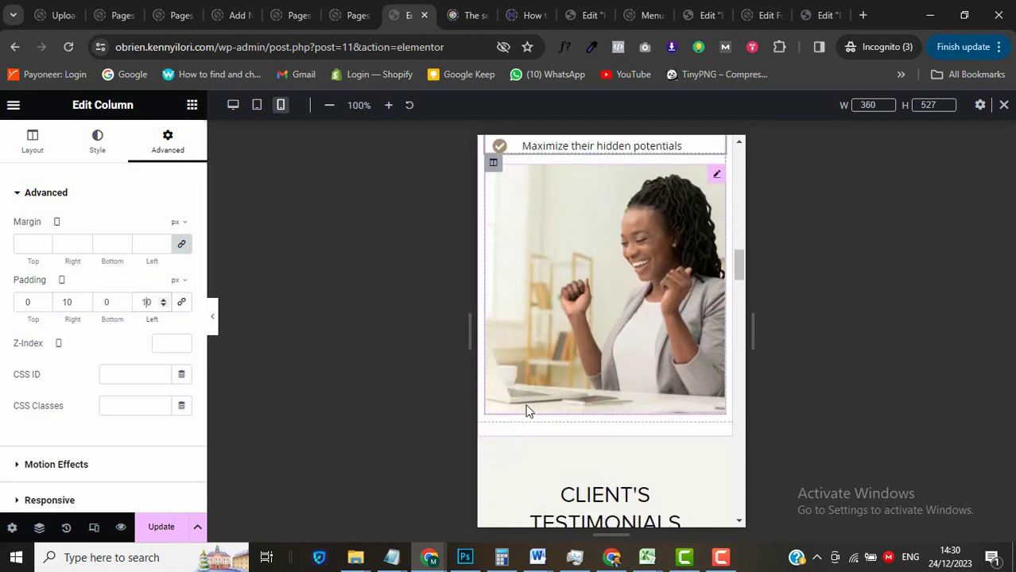
scroll(526, 411, down, 10)
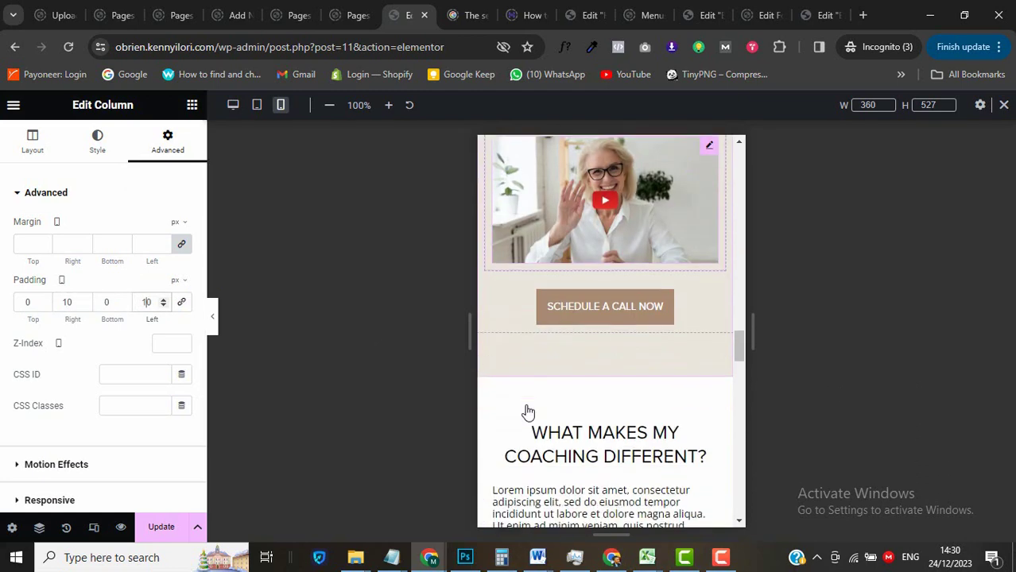
scroll(529, 411, down, 10)
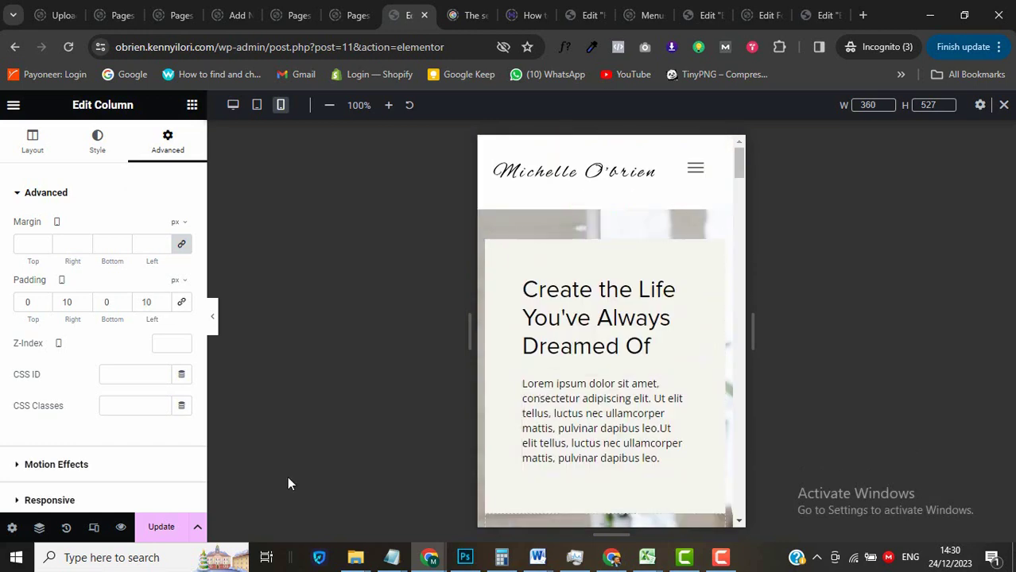
click(161, 528)
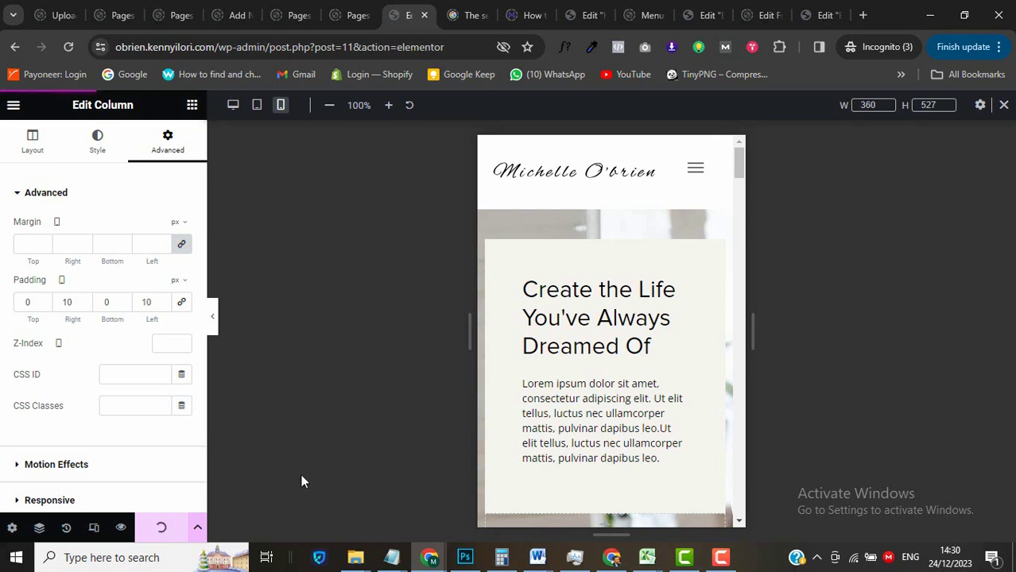
Hide the editing panel and check the page layout in the mobile and tablet views.
click(213, 318)
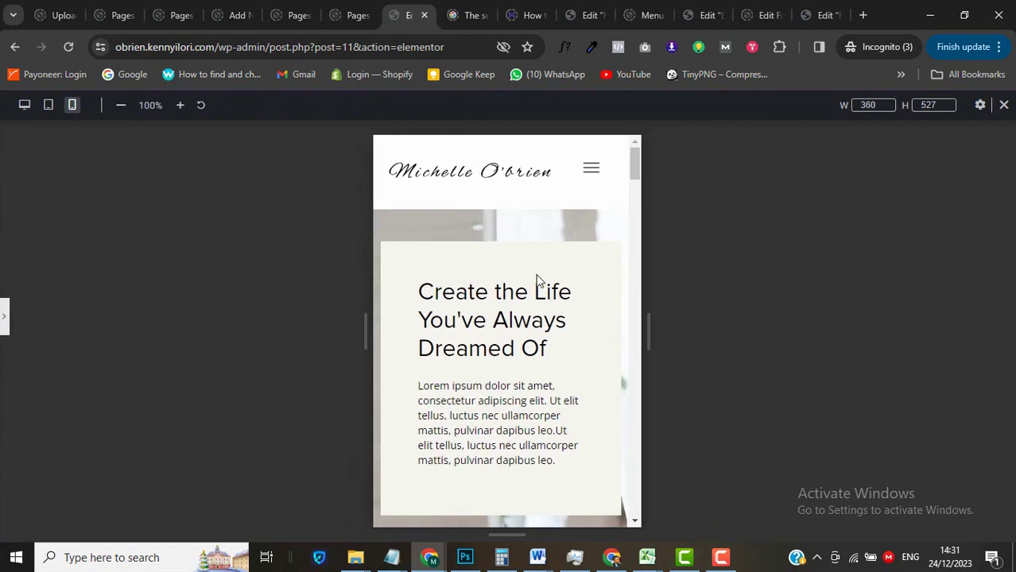
drag(635, 163, 640, 108)
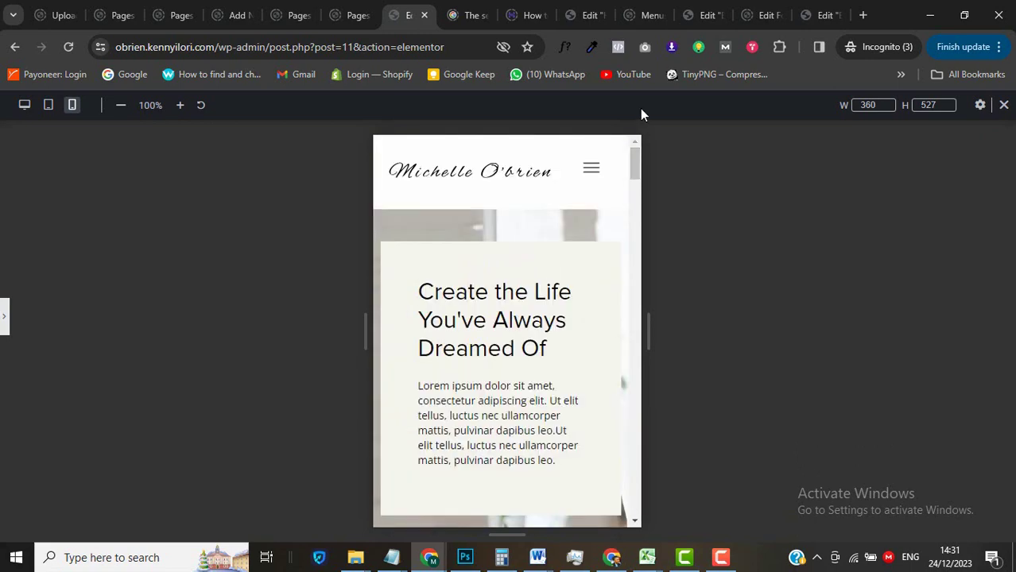
click(48, 105)
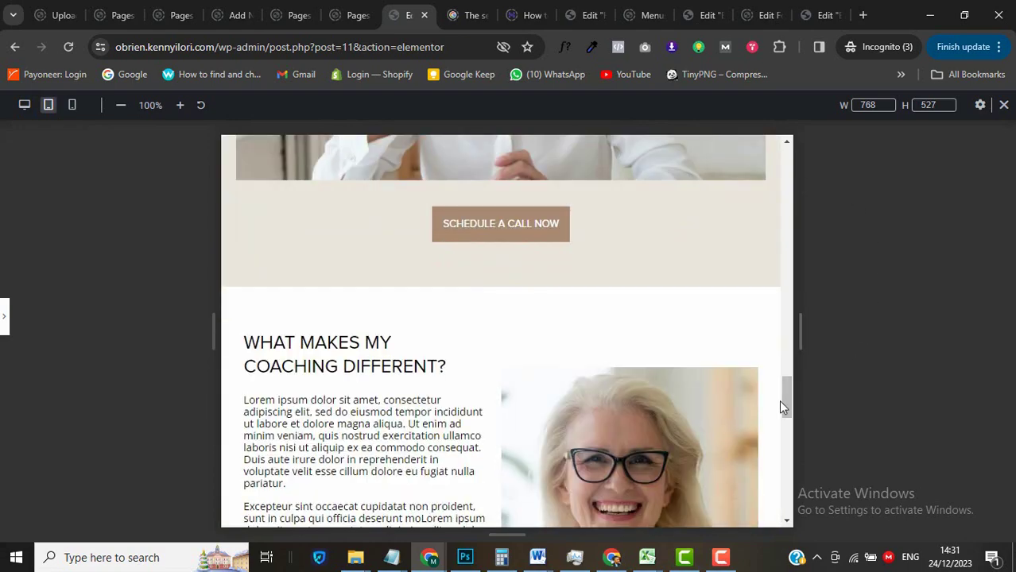
drag(782, 403, 793, 140)
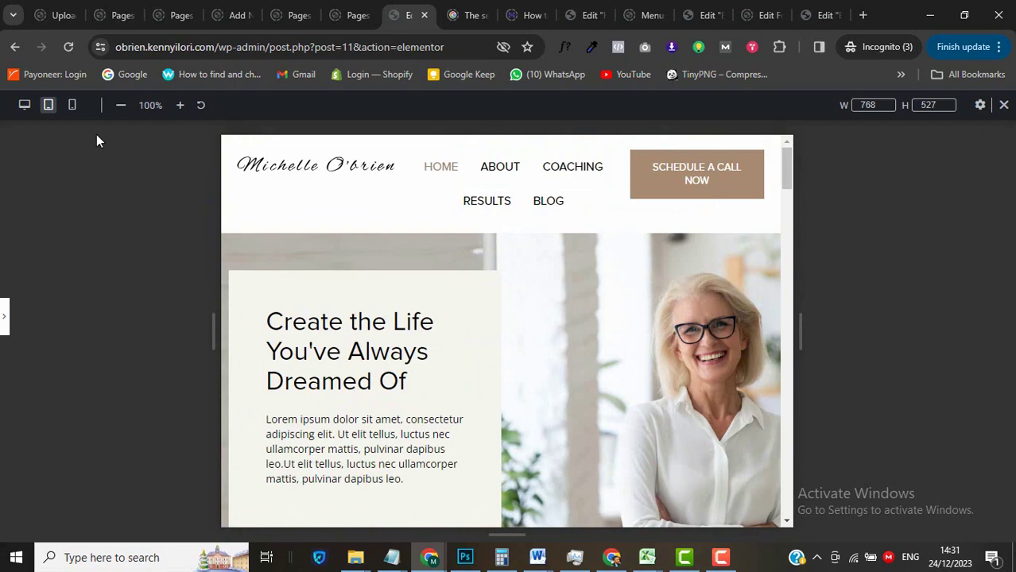
Switch to the desktop view and examine the whole page from the header to the footer.
click(25, 105)
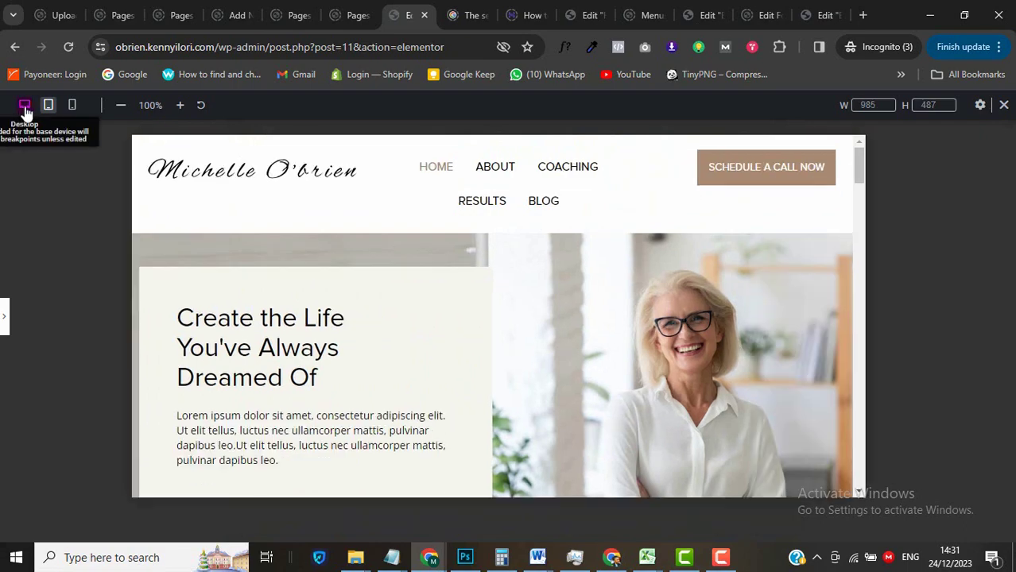
scroll(614, 191, down, 10)
scroll(509, 334, down, 5)
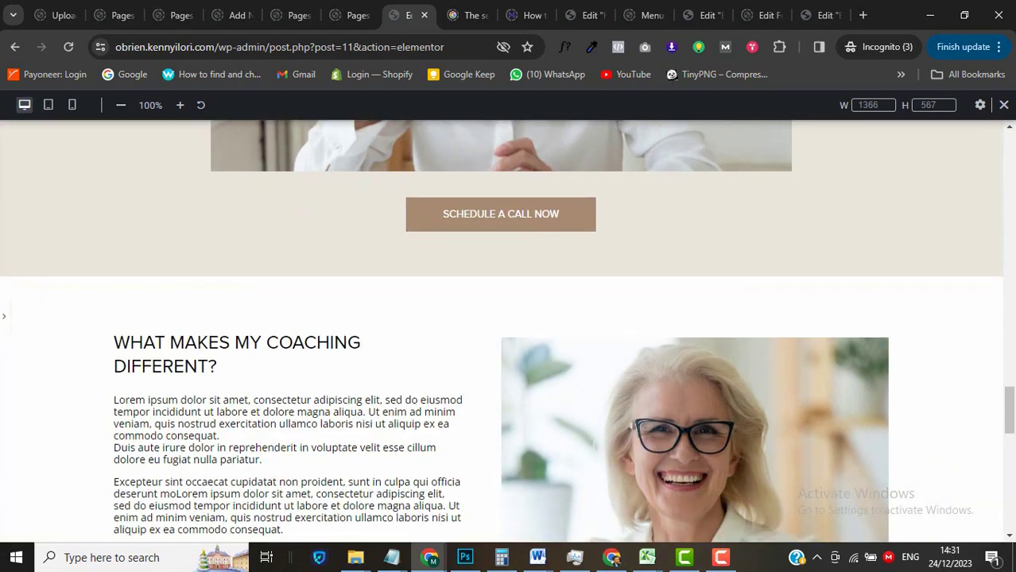
drag(1012, 422, 1010, 149)
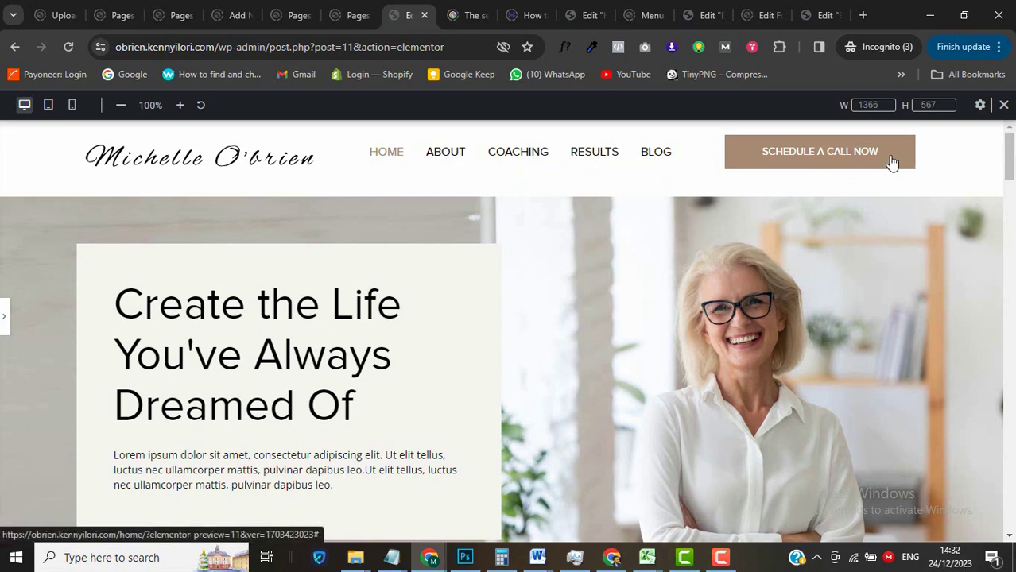
drag(1009, 167, 1012, 506)
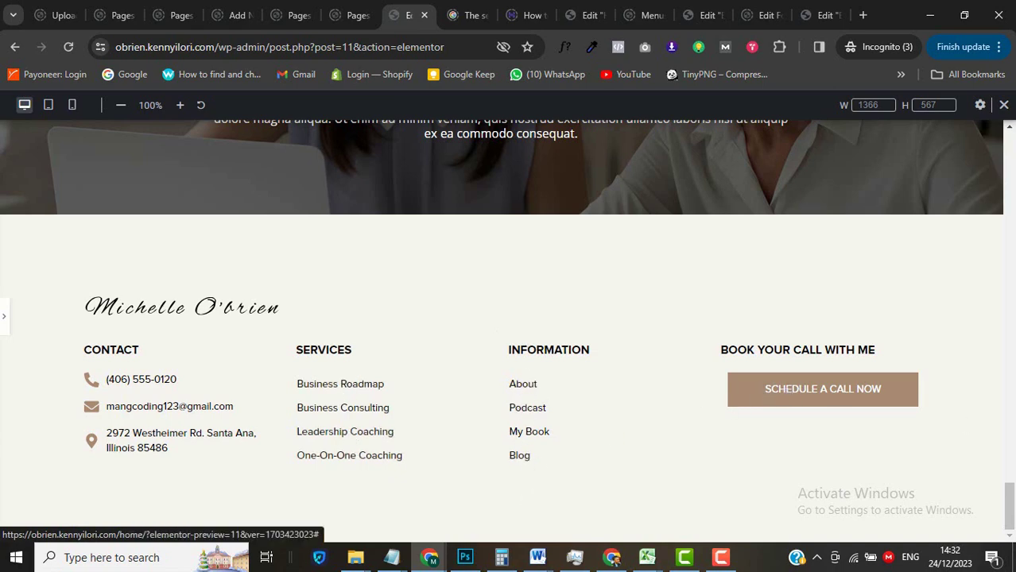
drag(1010, 506, 1012, 127)
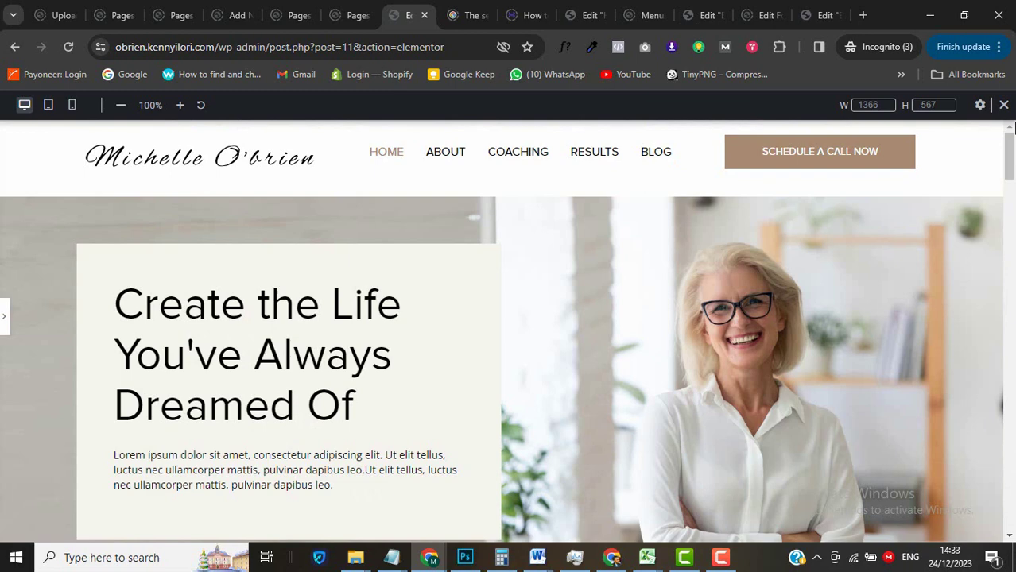